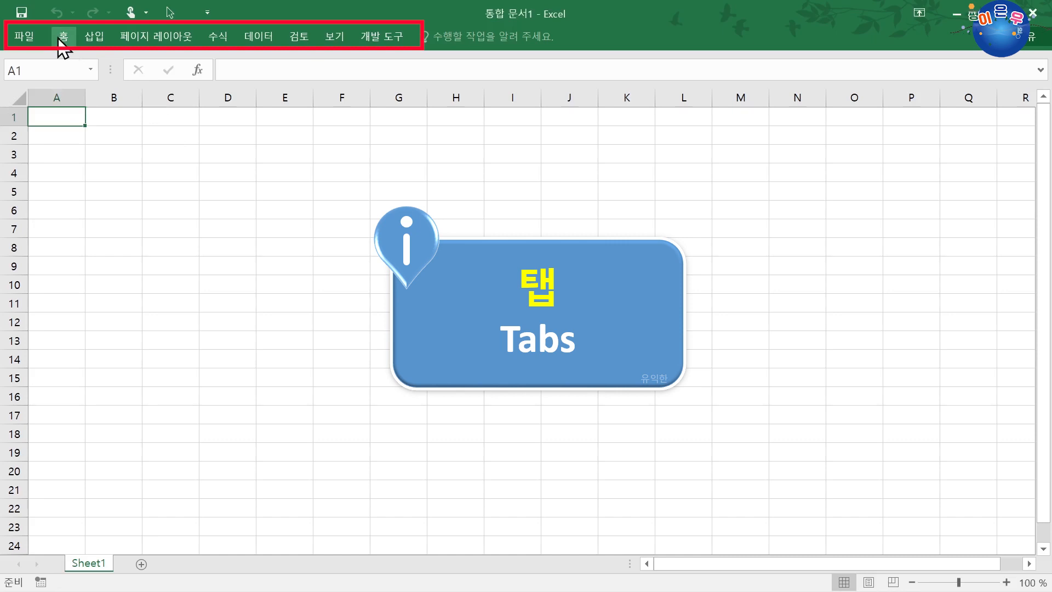
Look through the Home, Insert, Page Layout and Formulas command groups of the collapsed ribbon.
left_click(60, 37)
left_click(95, 39)
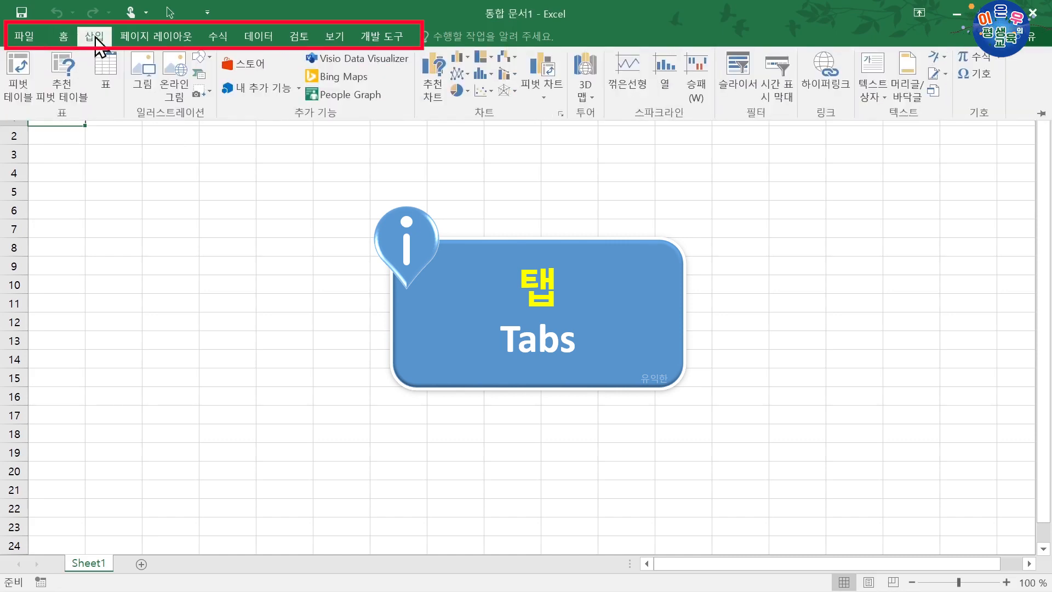
left_click(152, 44)
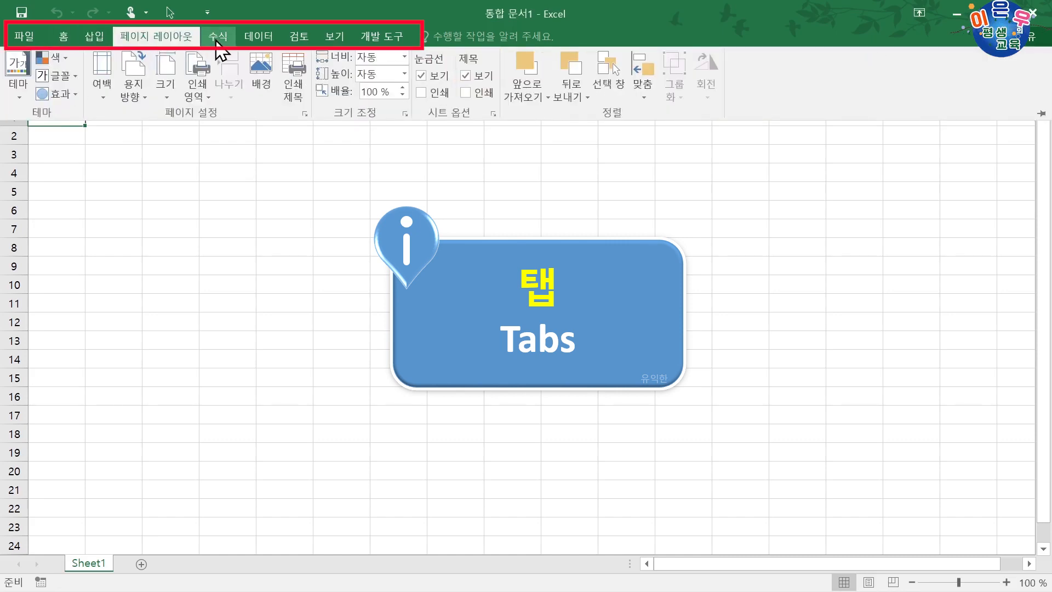
left_click(218, 44)
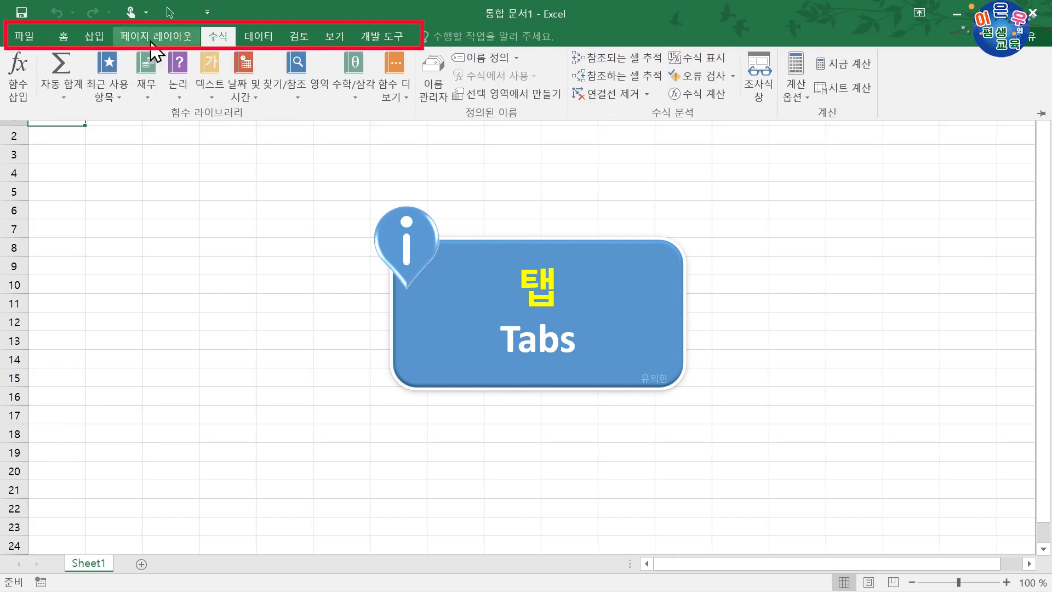
left_click(63, 38)
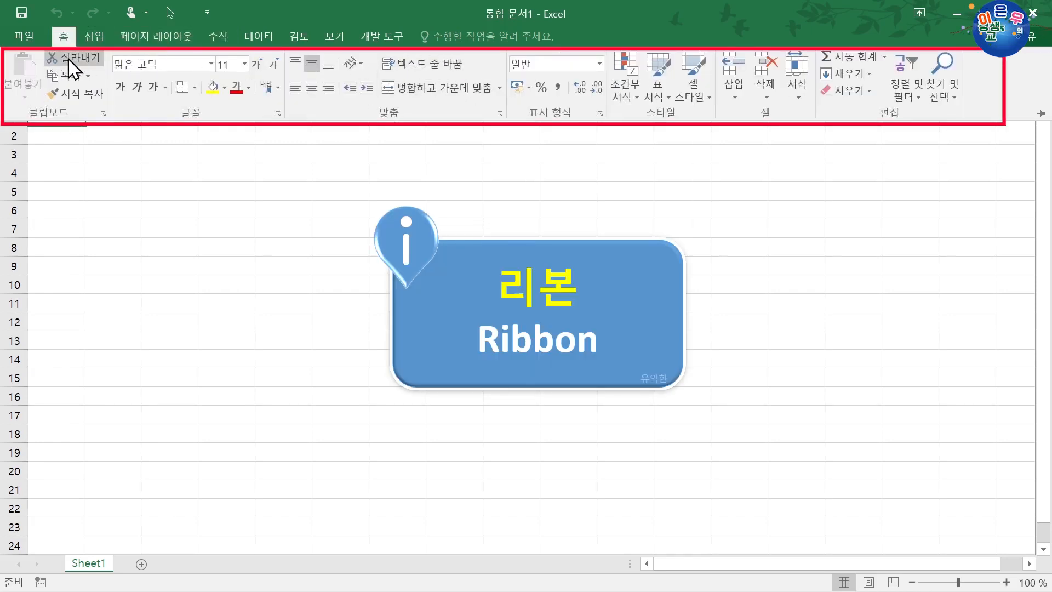
left_click(97, 39)
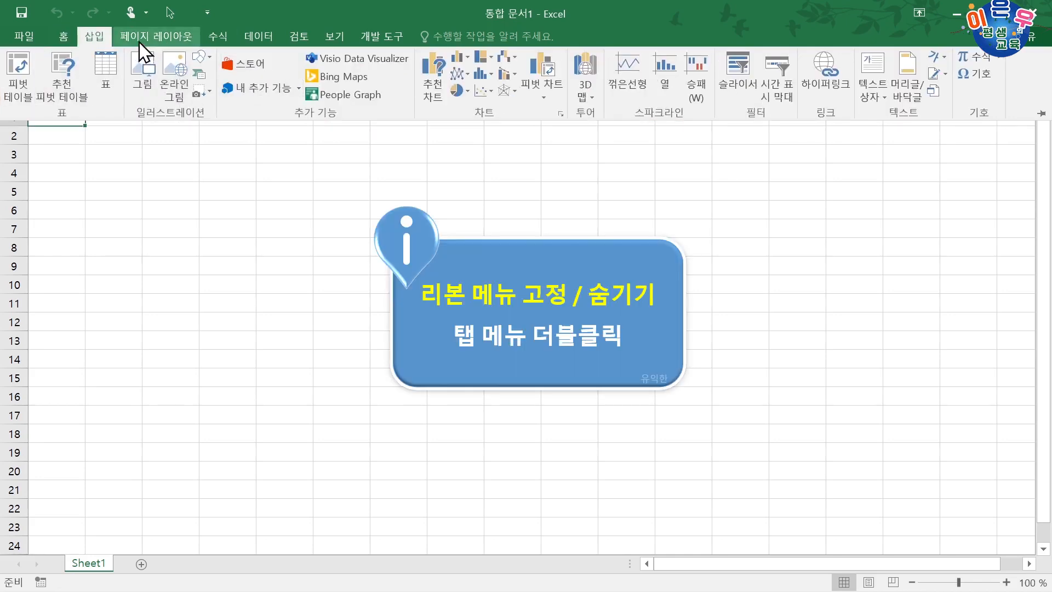
Toggle the ribbon between pinned and collapsed, leaving it pinned open with the Home commands shown.
double_click(90, 36)
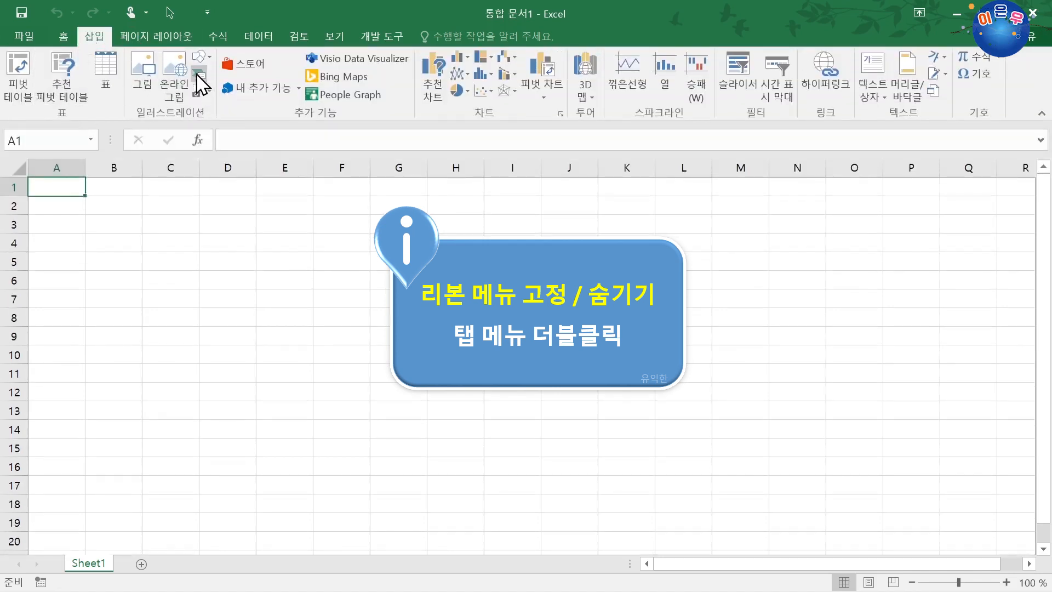
double_click(149, 36)
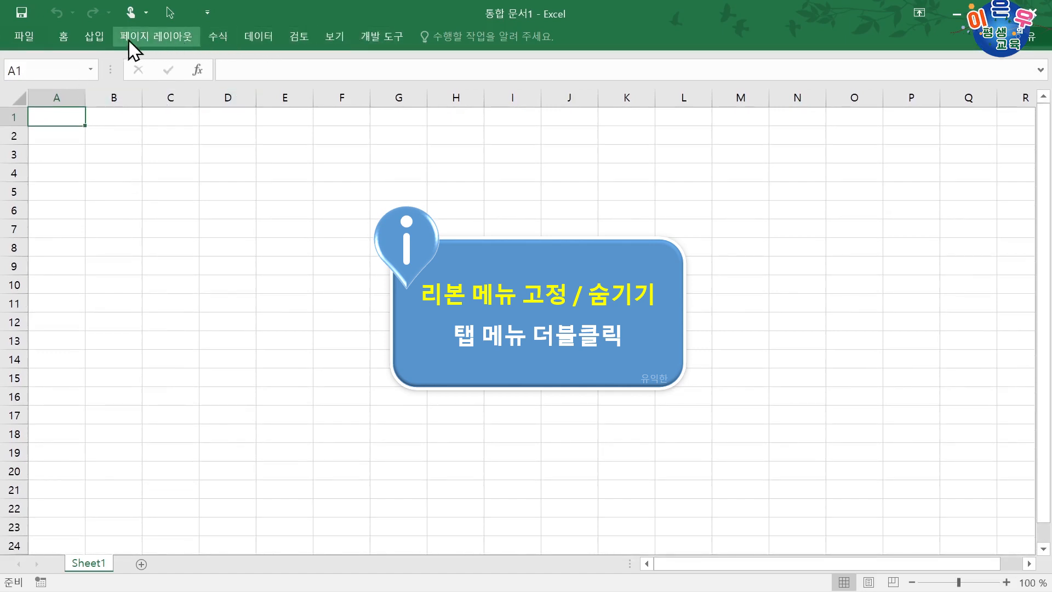
double_click(101, 41)
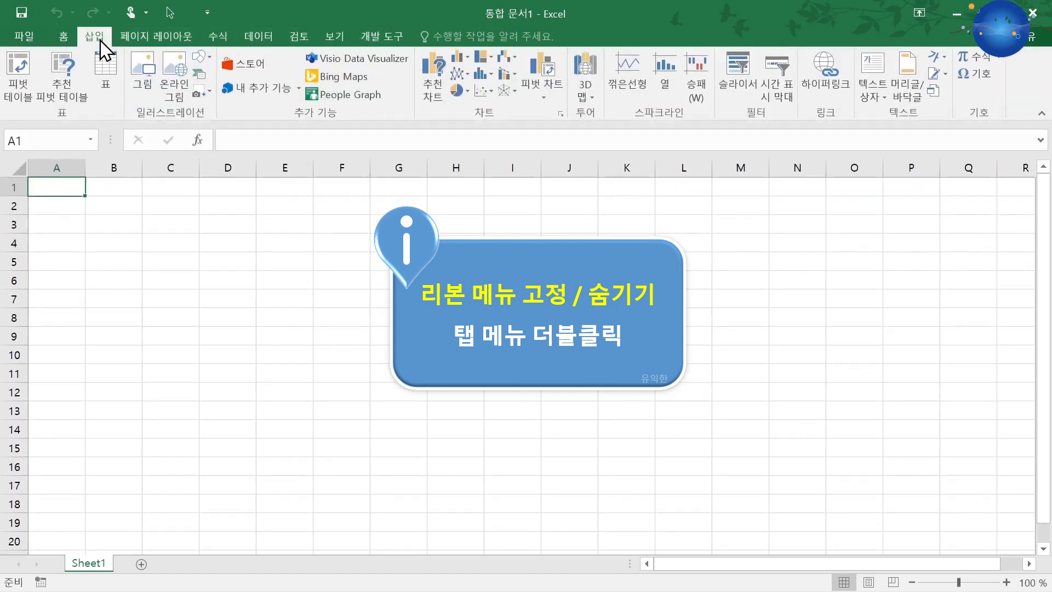
left_click(67, 40)
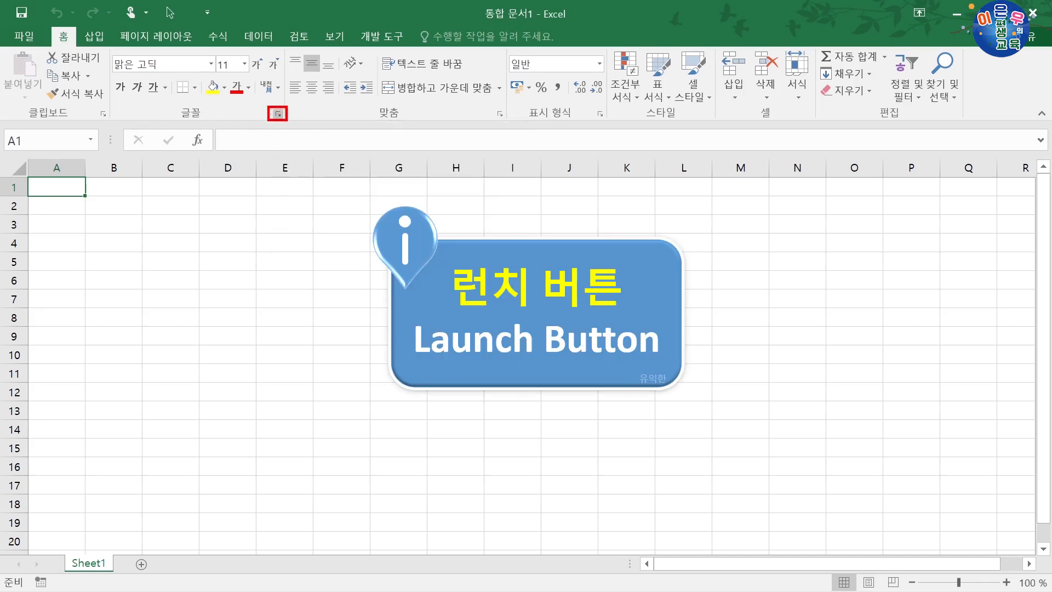
Open the Format Cells font settings, reposition the dialog to examine its options, and close it without changes.
left_click(278, 115)
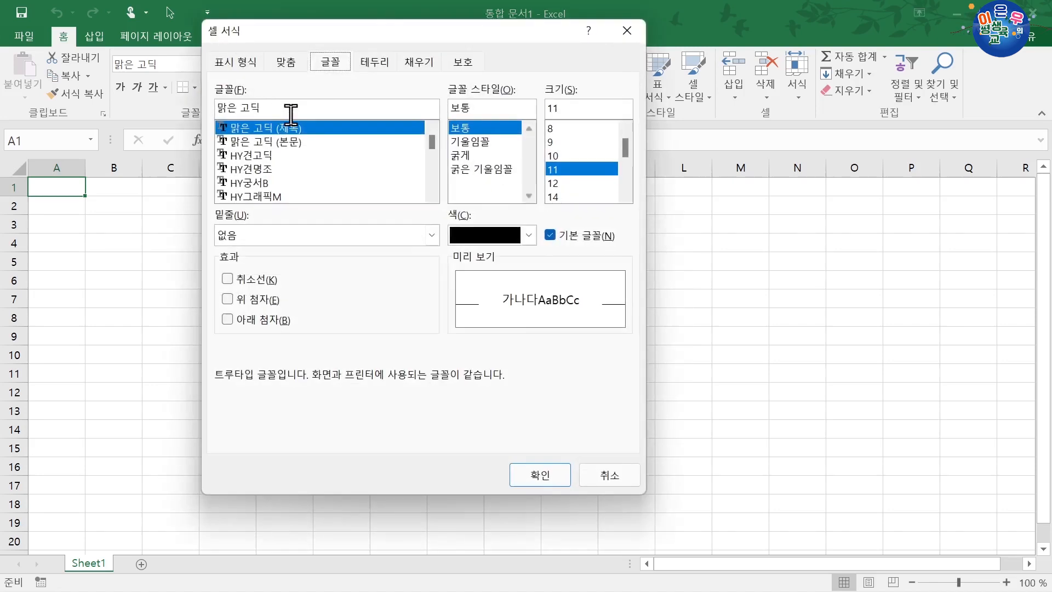
left_click_drag(361, 36, 370, 96)
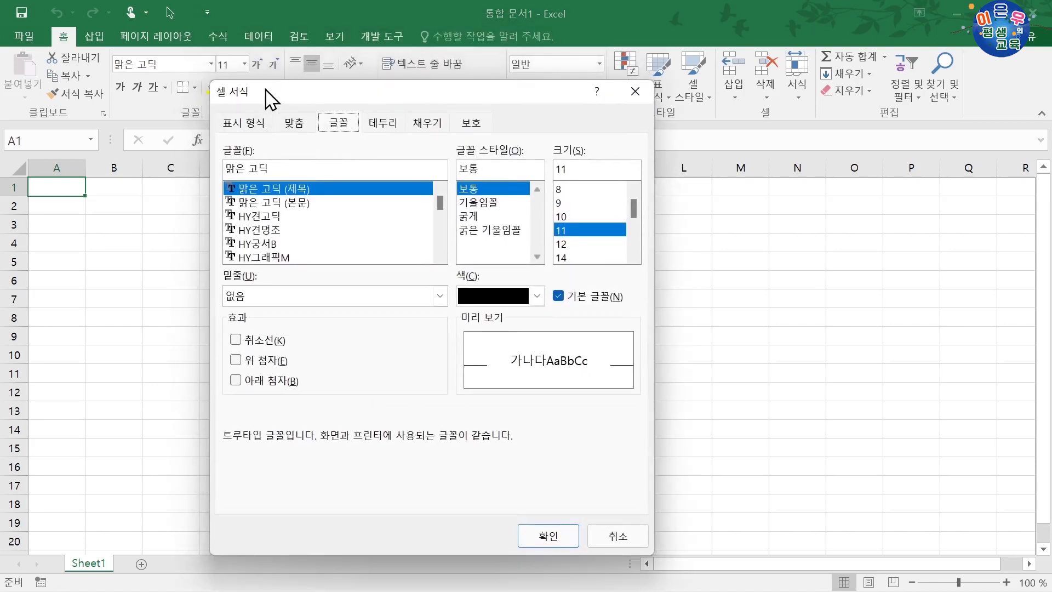
left_click_drag(269, 98, 274, 146)
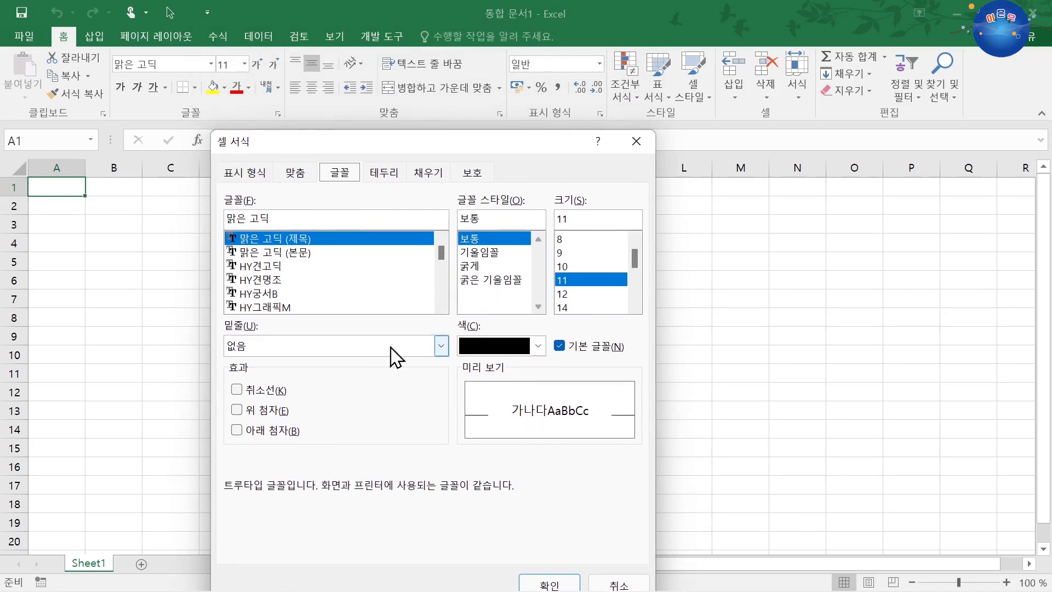
left_click(637, 141)
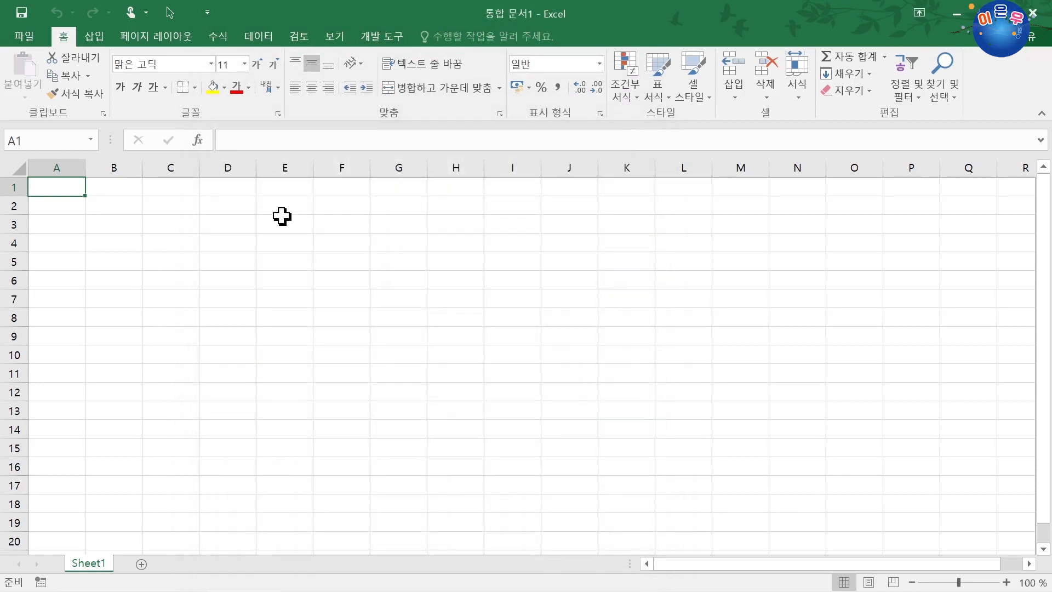
Practise selecting whole columns: single columns A, B and C, and the ranges B to D and D to E.
left_click(66, 167)
left_click_drag(104, 167, 255, 174)
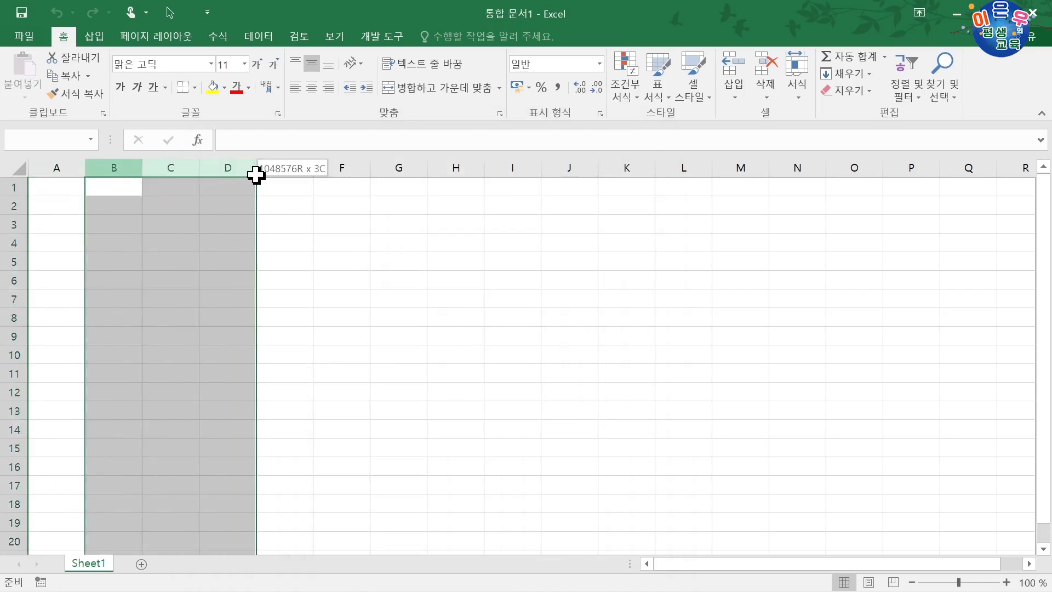
left_click(62, 166)
left_click(113, 167)
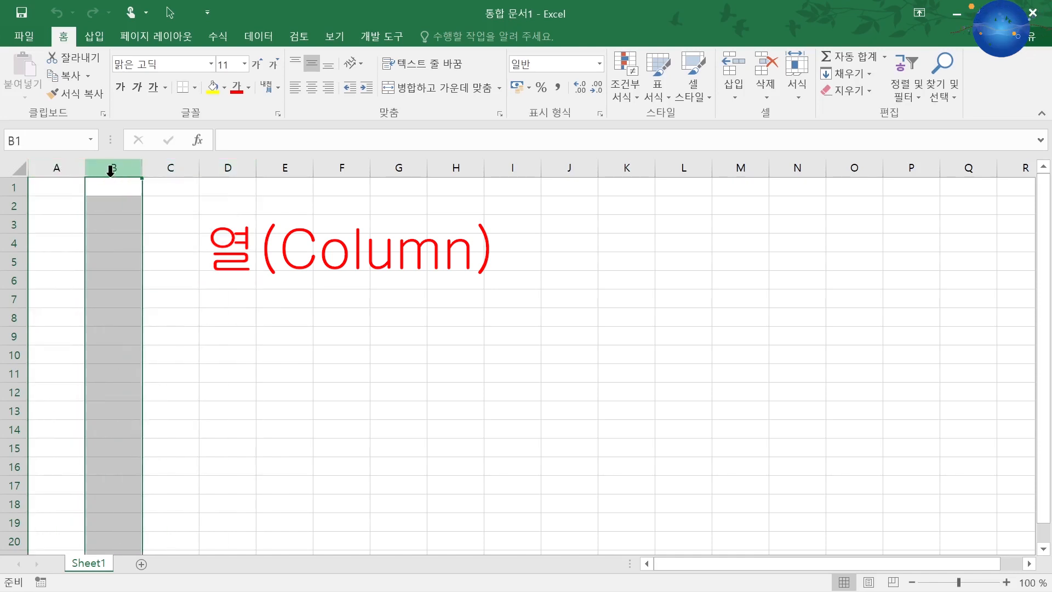
left_click(173, 166)
left_click_drag(216, 168, 310, 167)
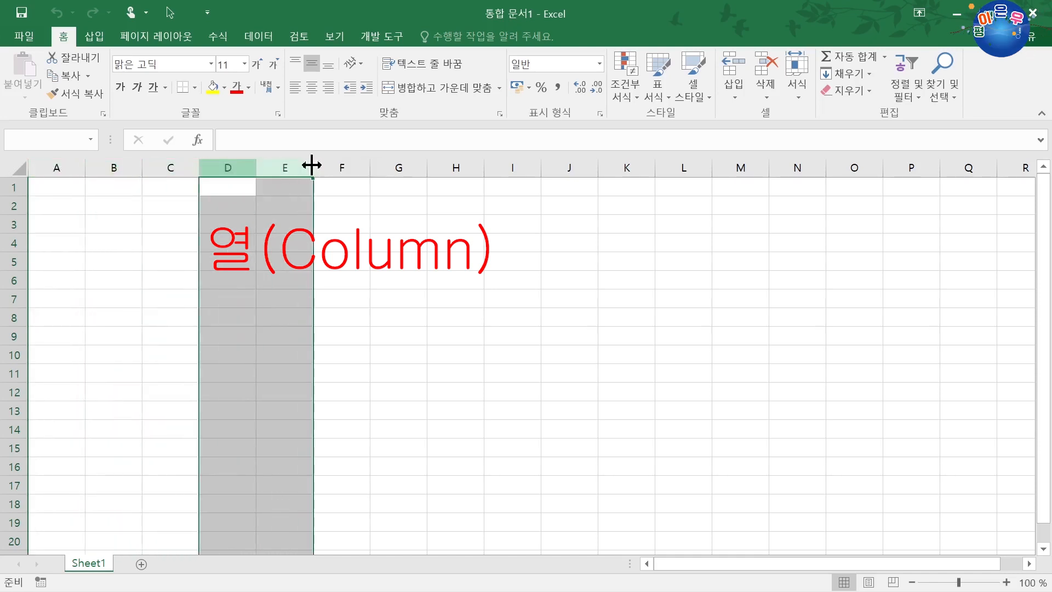
Practise selecting whole rows: single rows 1 and 2, and the ranges 1 to 5 and 3 to 6.
left_click_drag(15, 187, 17, 261)
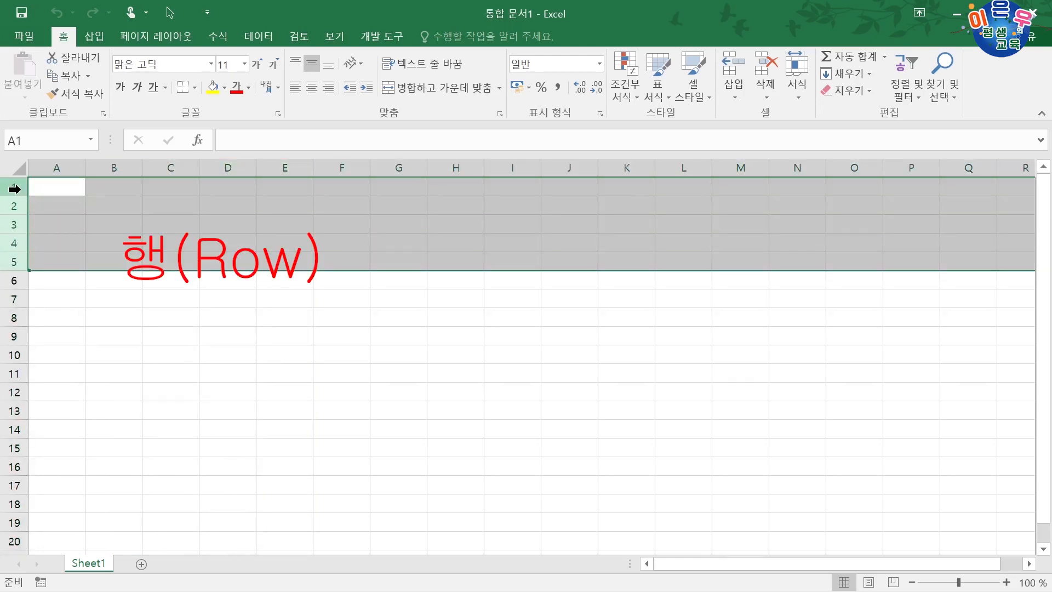
left_click(17, 186)
left_click(14, 206)
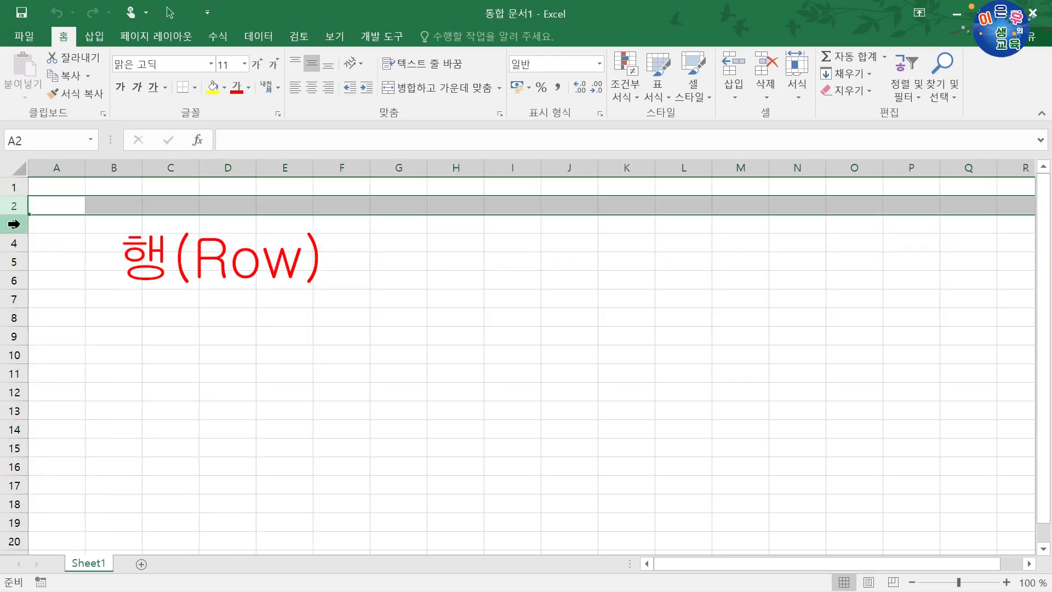
left_click_drag(16, 225, 19, 272)
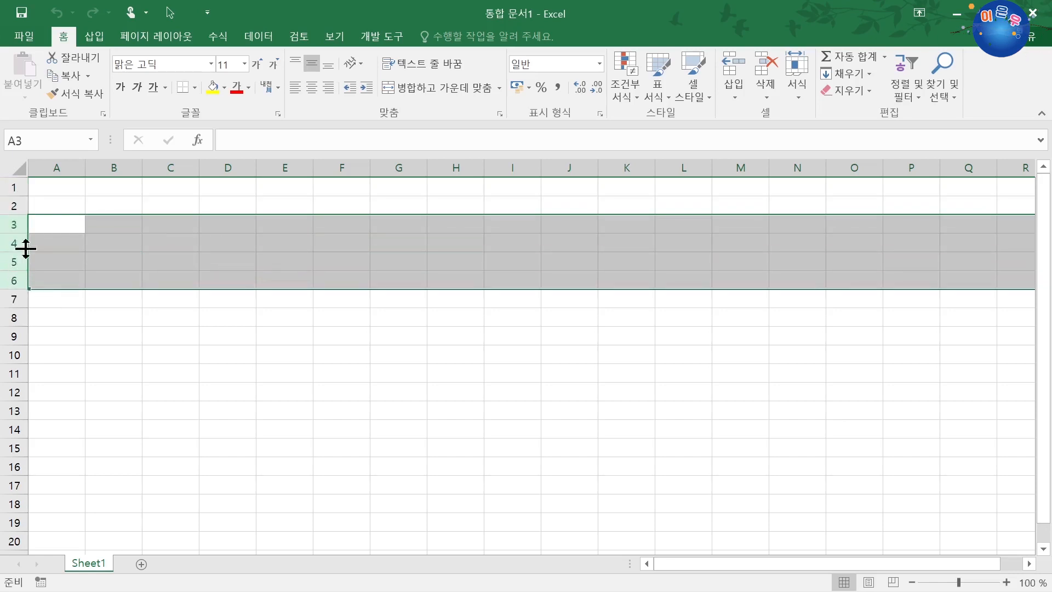
left_click(17, 188)
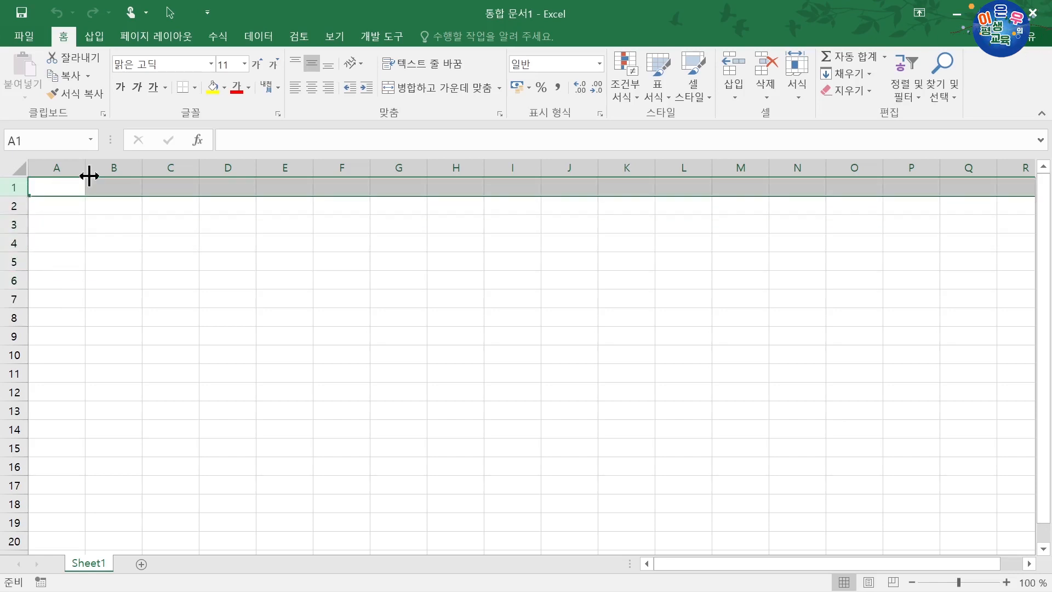
Select column B and the individual cells B3, G3, C3, D3, B2 and A1 to examine how cells are addressed.
left_click(104, 167)
left_click(117, 218)
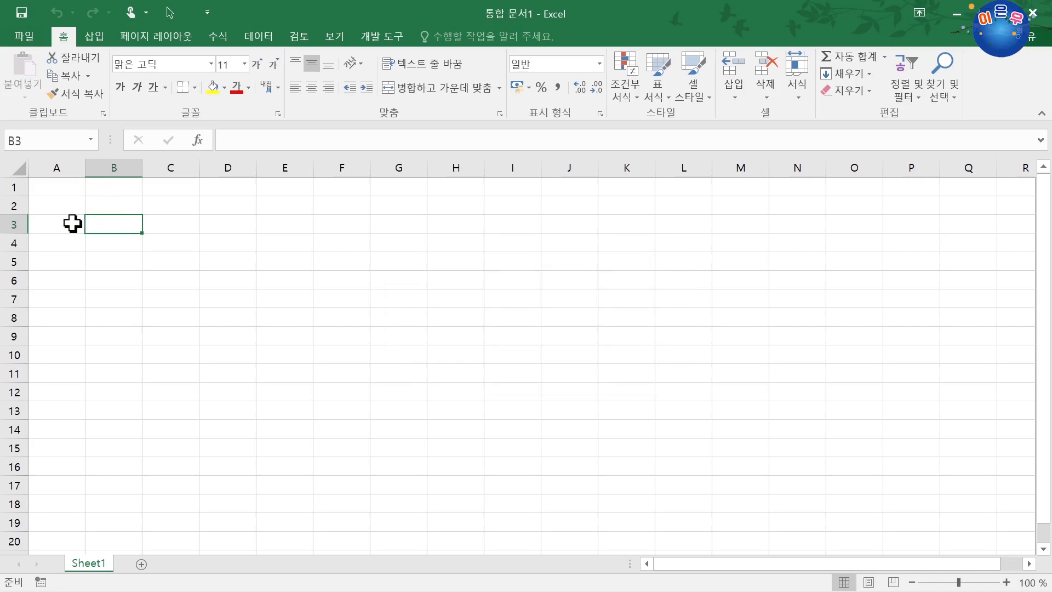
left_click(405, 227)
left_click(174, 230)
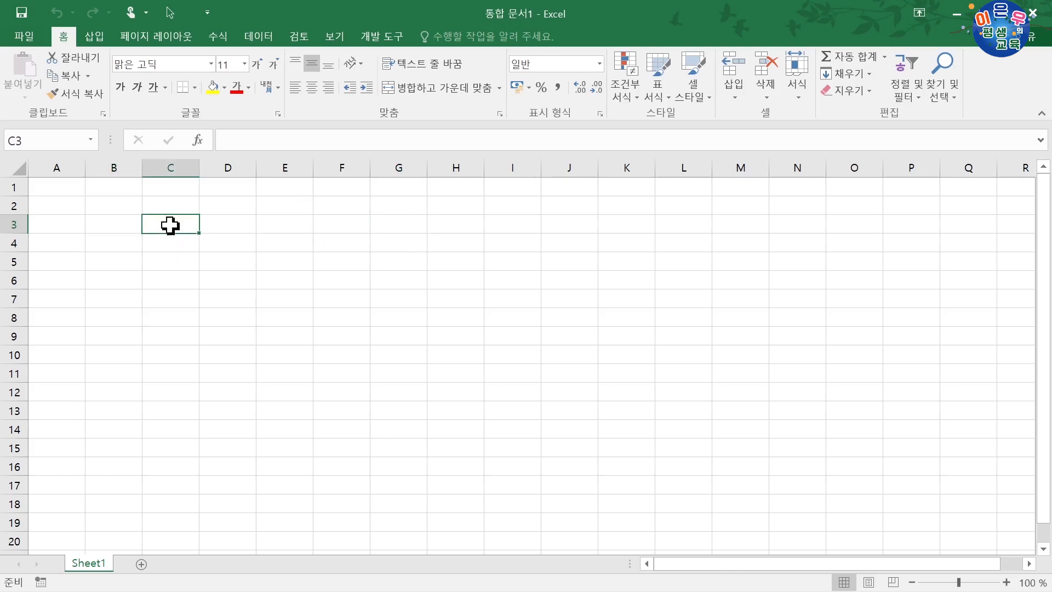
left_click(237, 226)
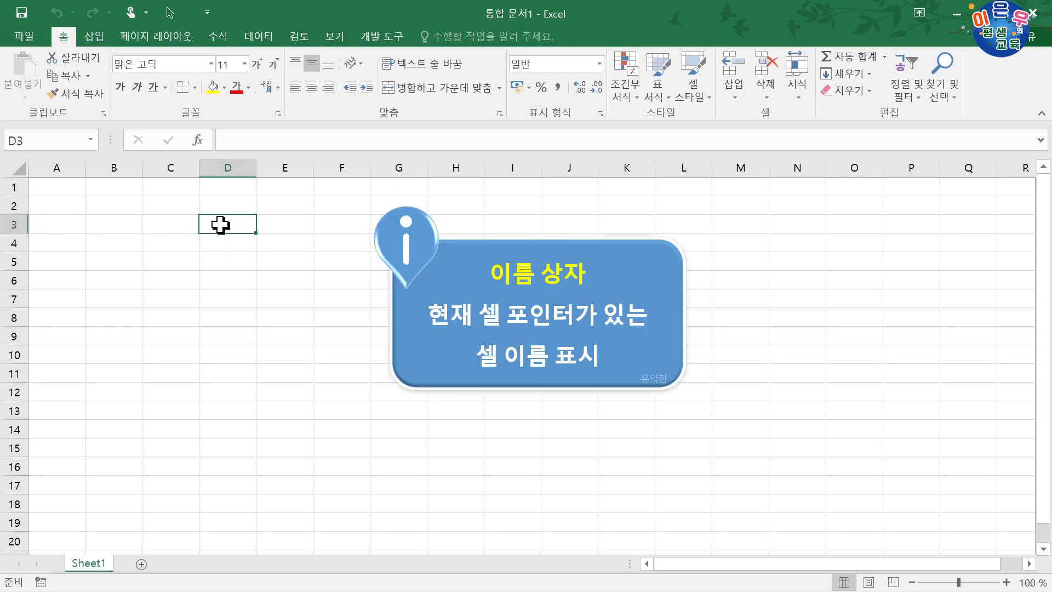
left_click(127, 208)
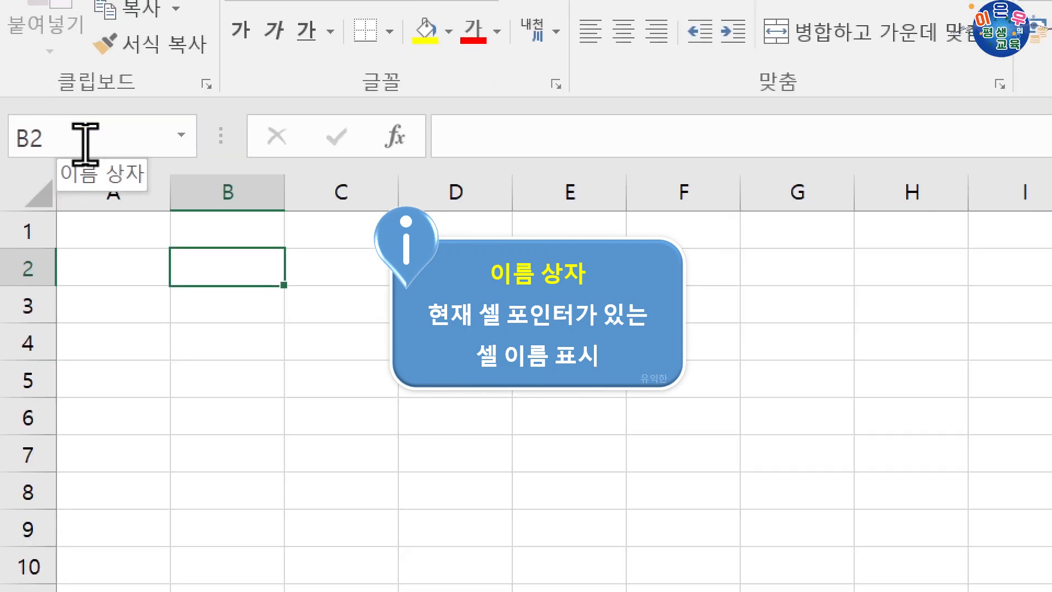
left_click(130, 234)
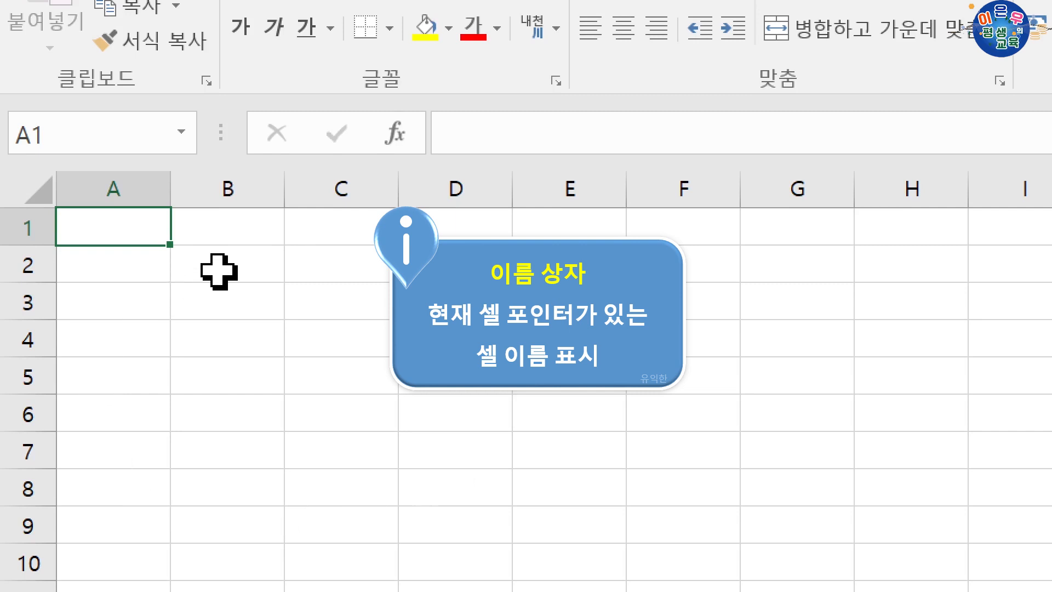
Move the cell pointer through B2, C2, B3, B4, B2 and A2, checking each cell's address in the Name Box.
left_click(247, 272)
left_click(341, 259)
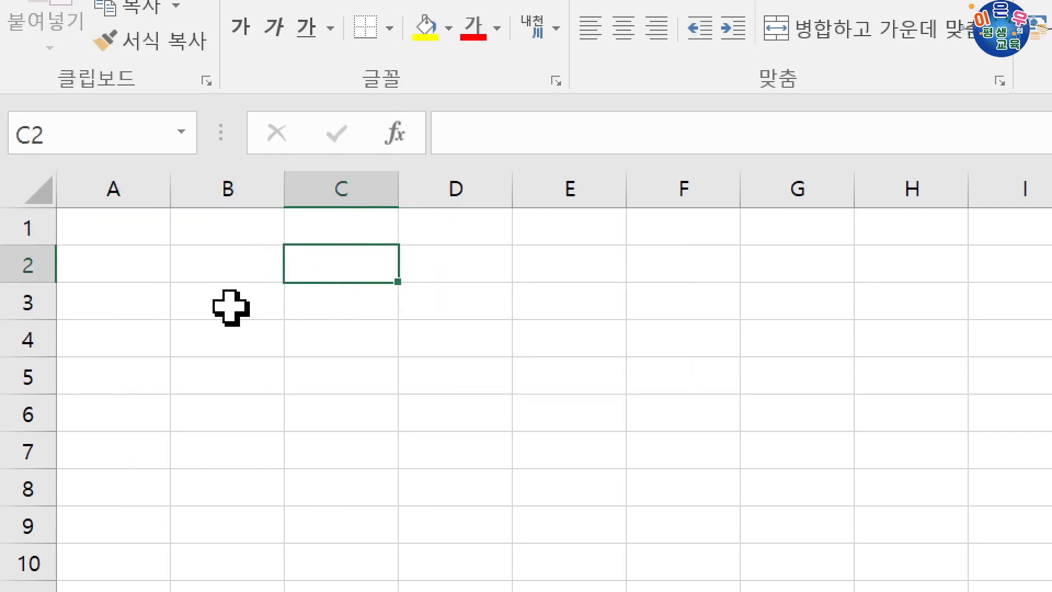
left_click(205, 298)
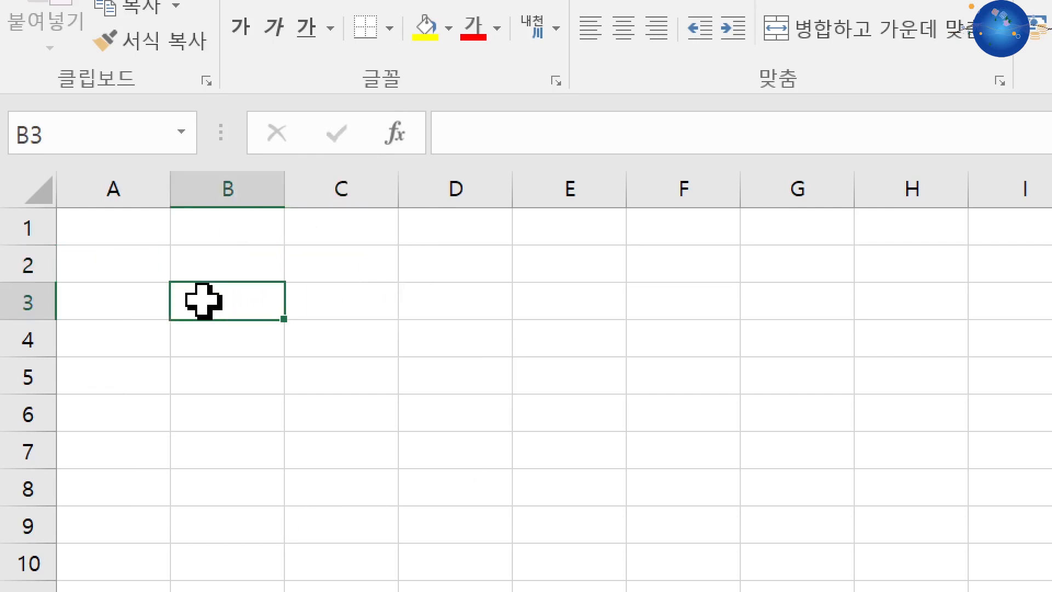
left_click(212, 352)
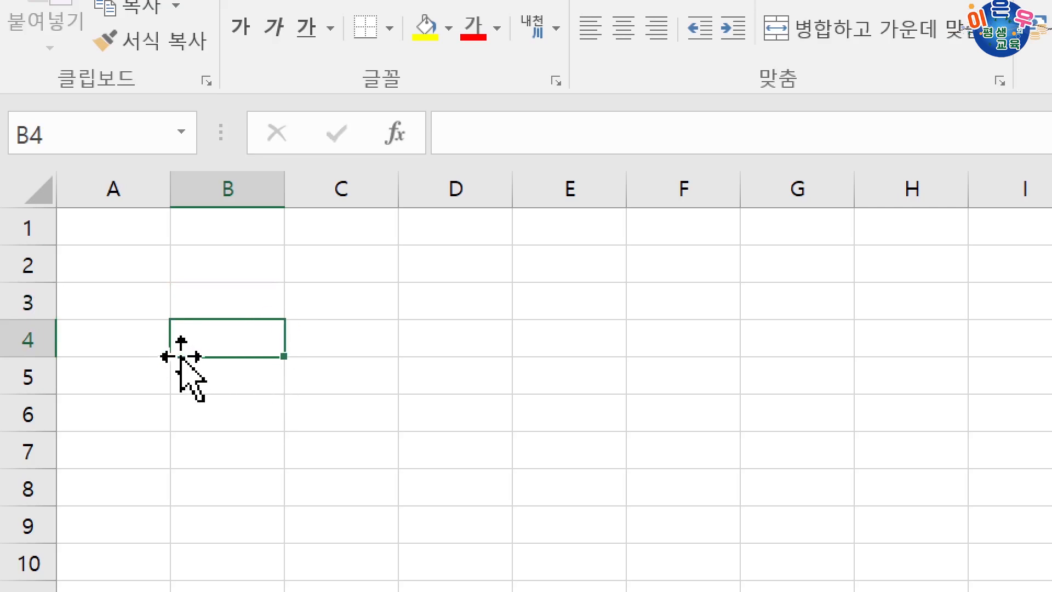
left_click(218, 267)
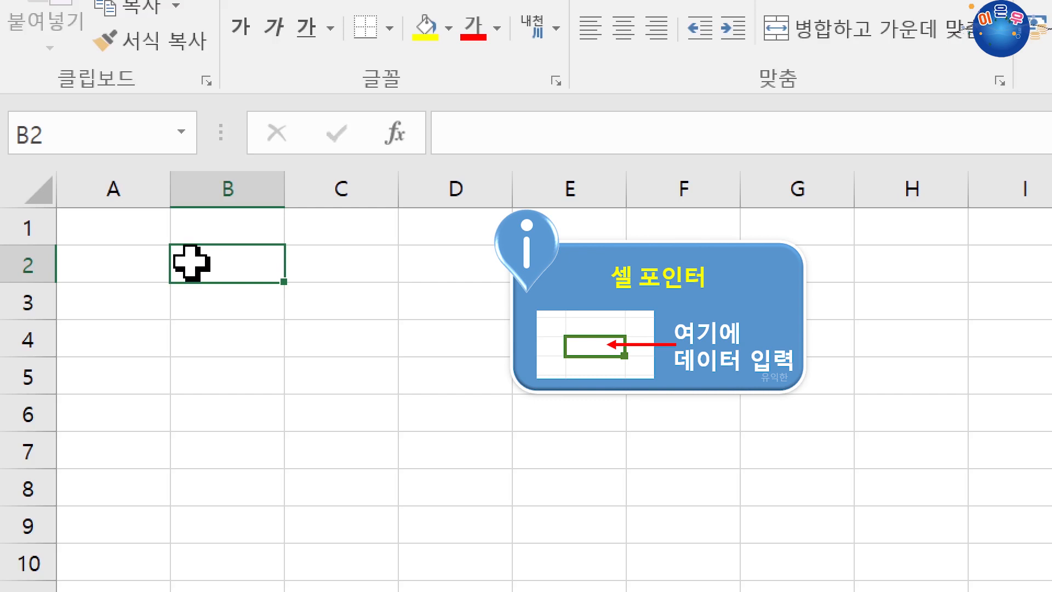
left_click(125, 259)
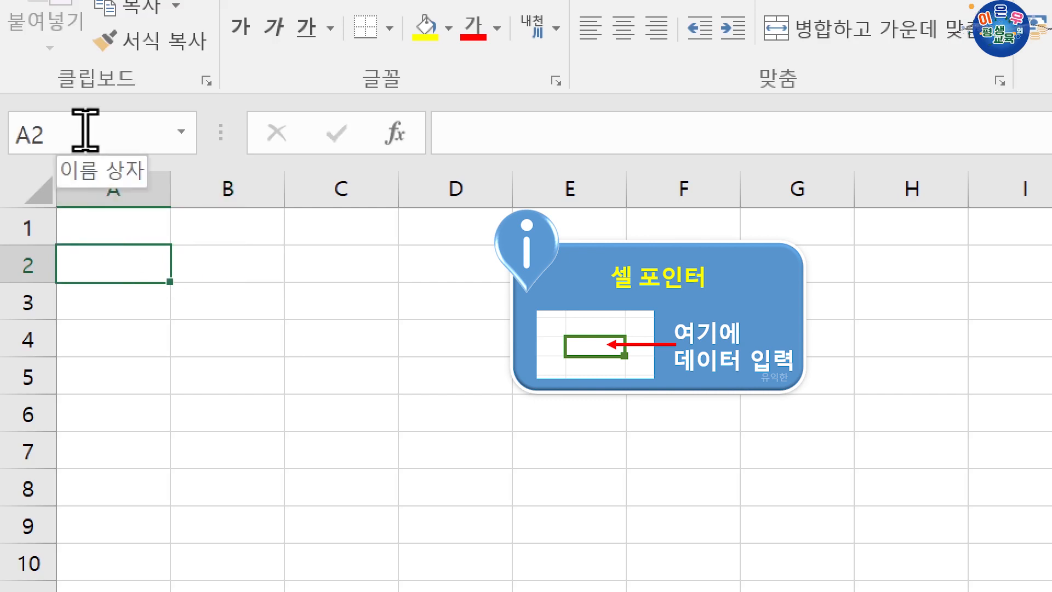
Enter the text aaa in cell C3 and reselect that cell.
left_click(337, 300)
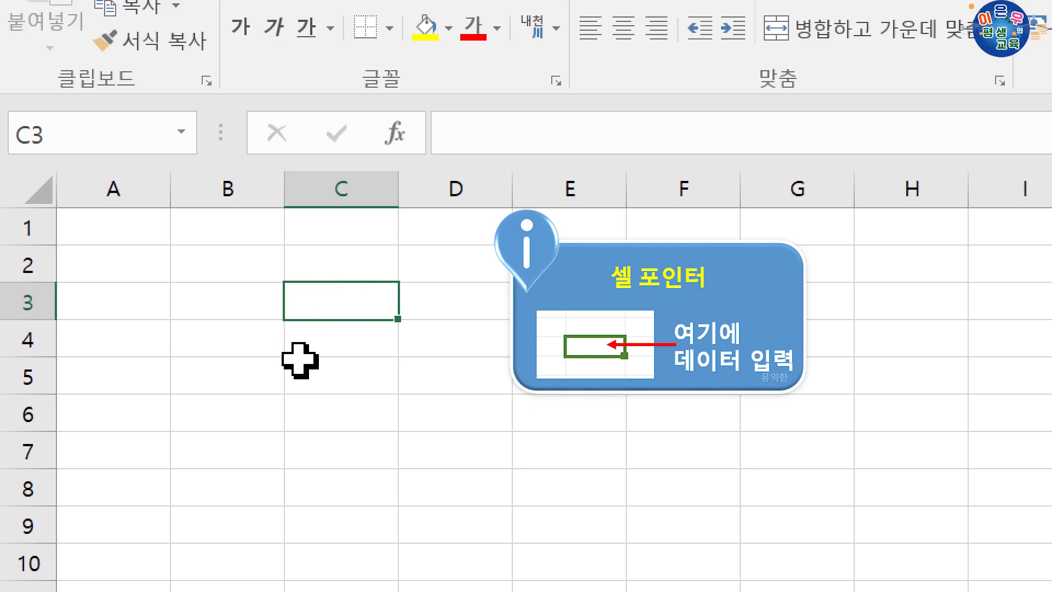
type("aaa")
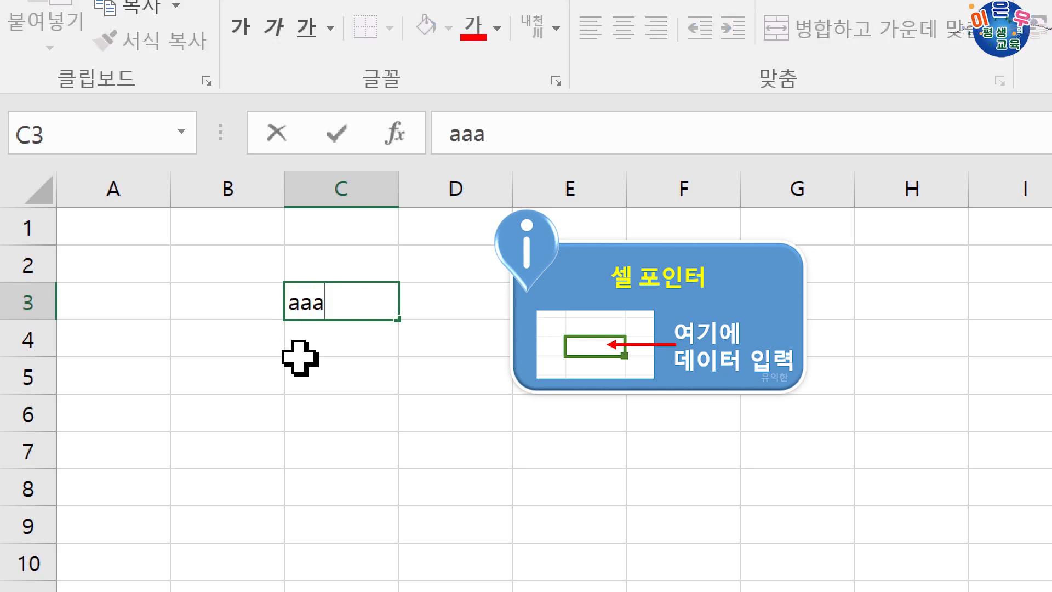
key("Return")
left_click(317, 302)
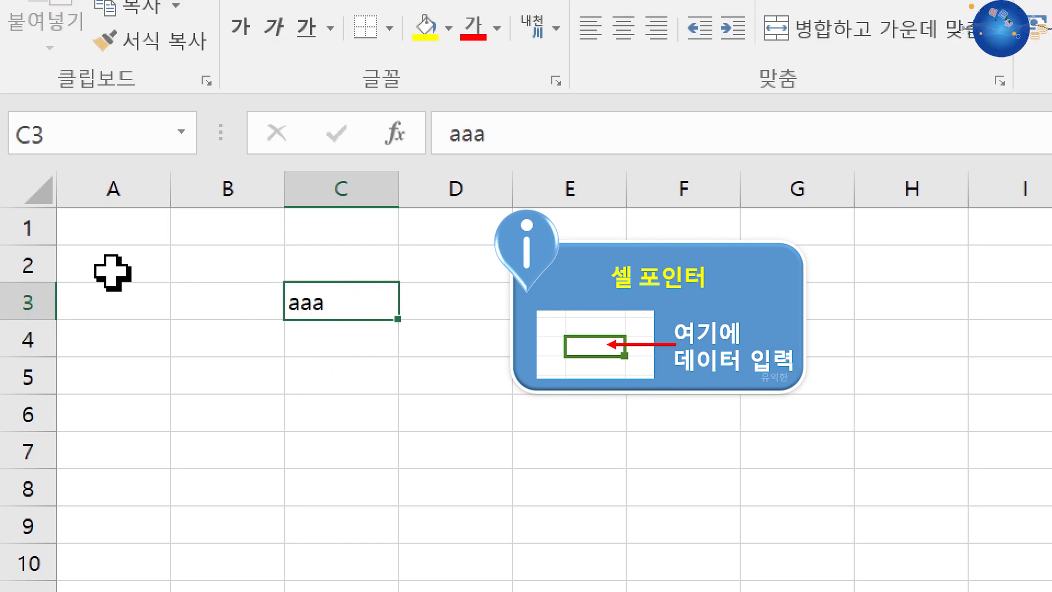
Enter the number 111 in cell B2.
left_click(197, 267)
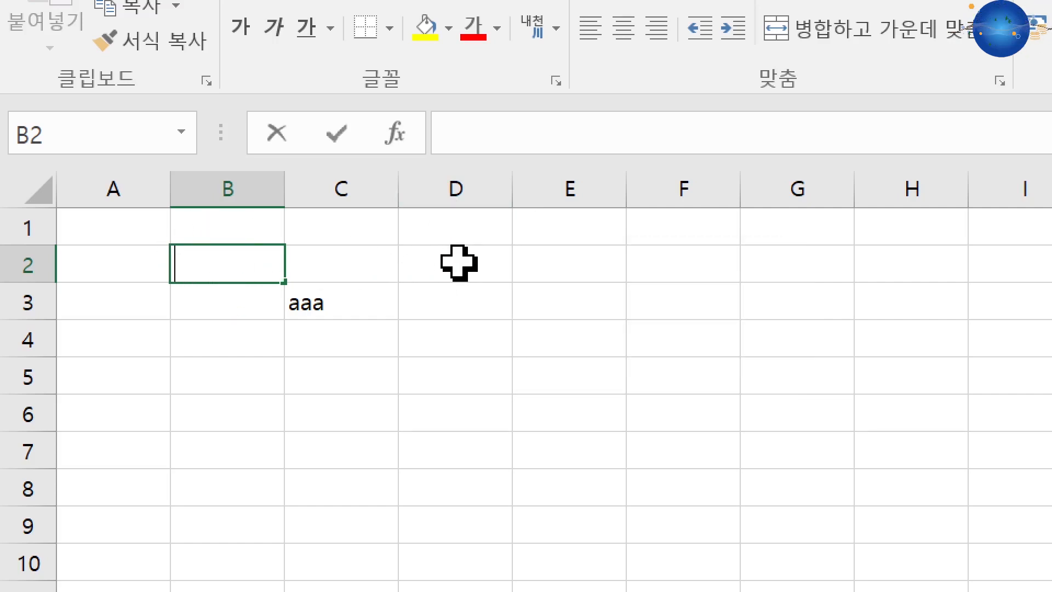
type("111")
key("Return")
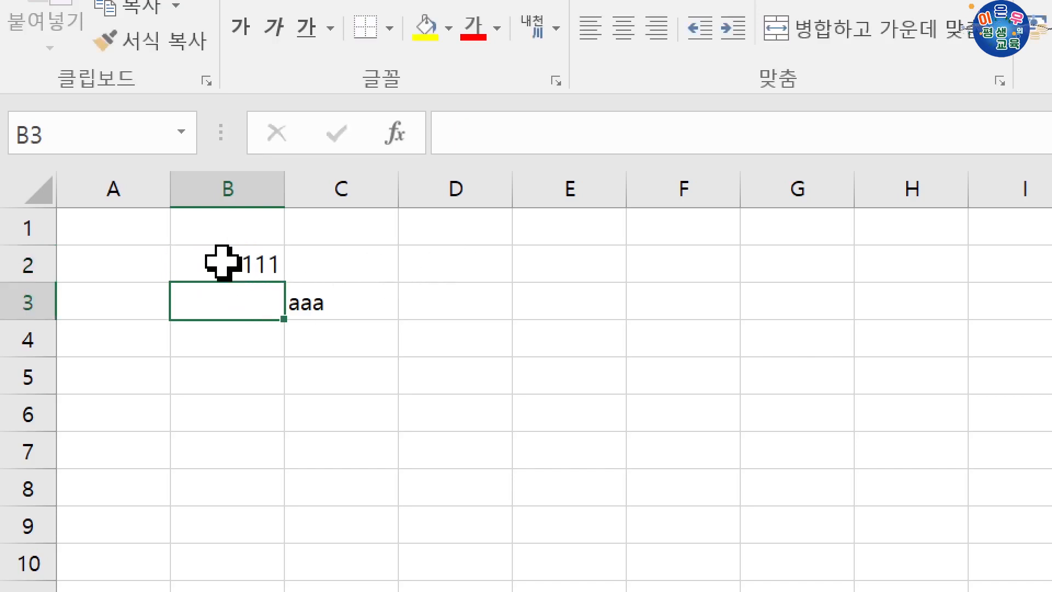
Select cells B2, A1 and R1 in turn to examine their addresses and contents.
left_click(223, 262)
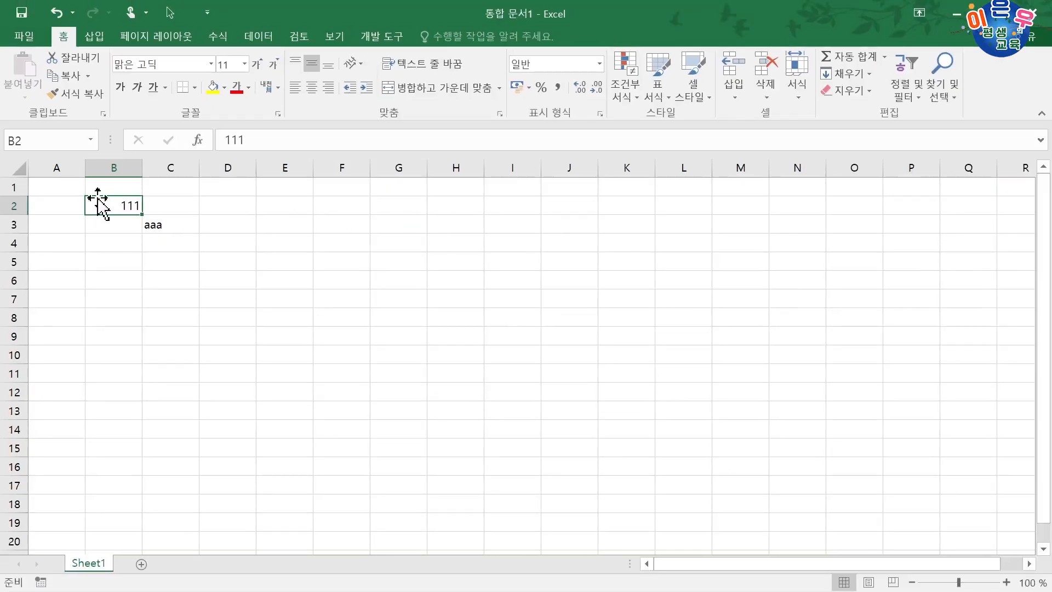
left_click(74, 189)
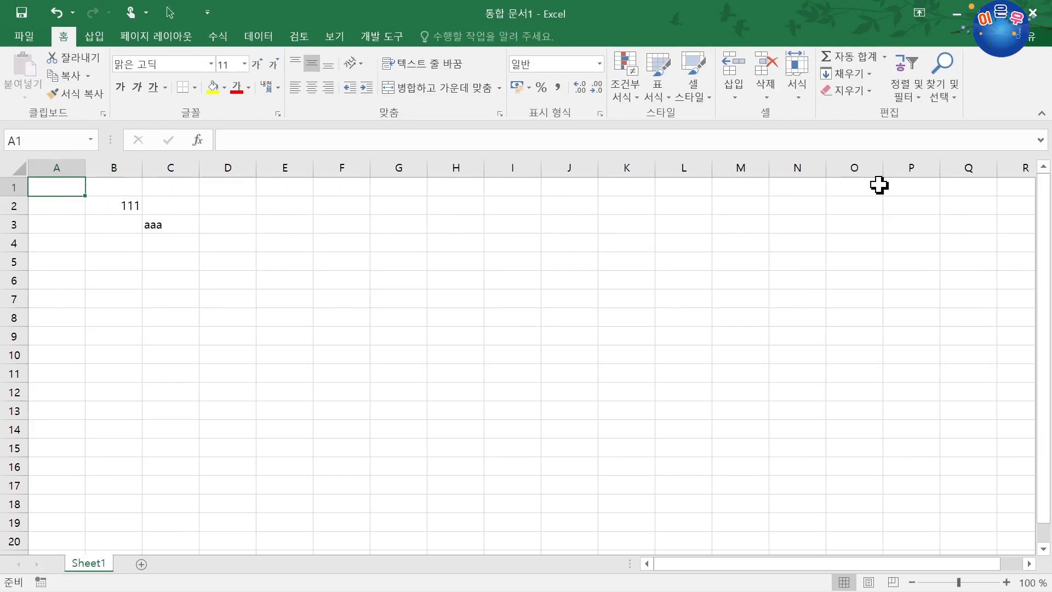
left_click(1011, 186)
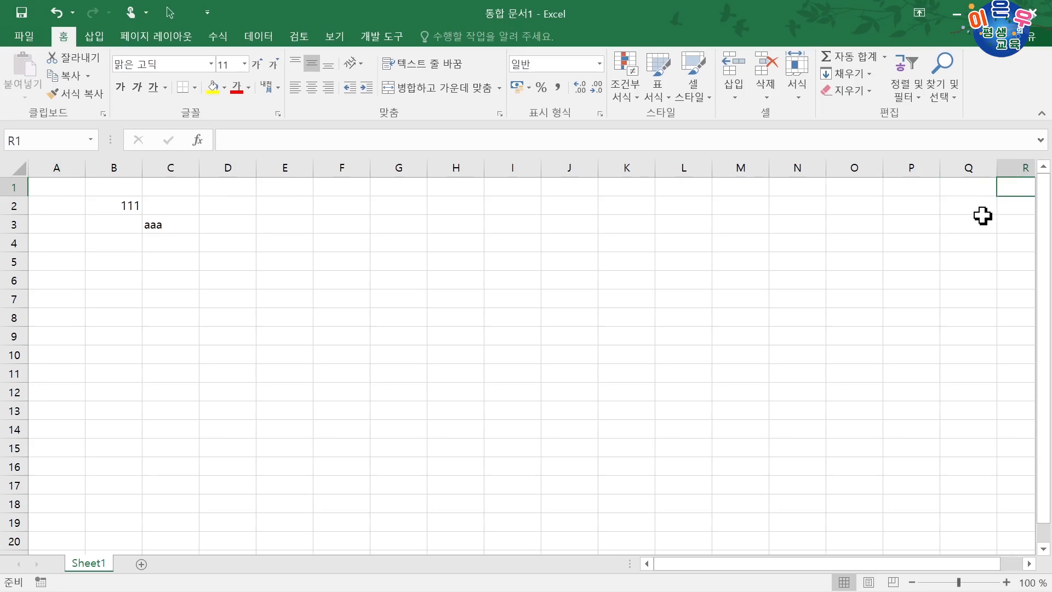
Move the cell pointer along row 1 from R1 to AC1 to examine how columns are lettered past Z.
key("Right")
key("Right")
key("Right")
key("Right")
key("Right")
key("Right")
key("Right")
key("Right")
key("Right")
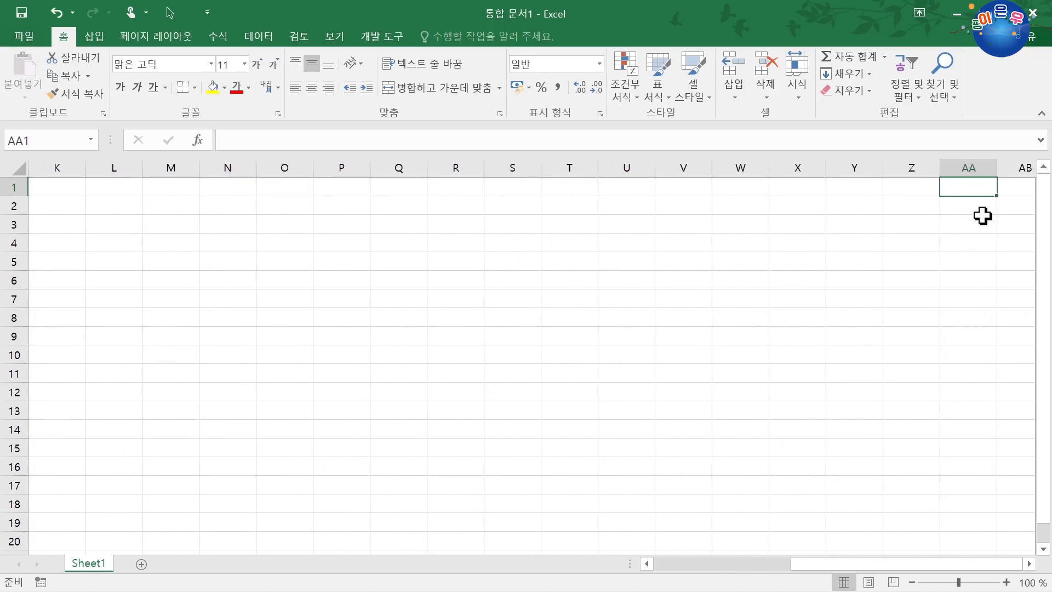
key("Left")
key("Right")
key("Right")
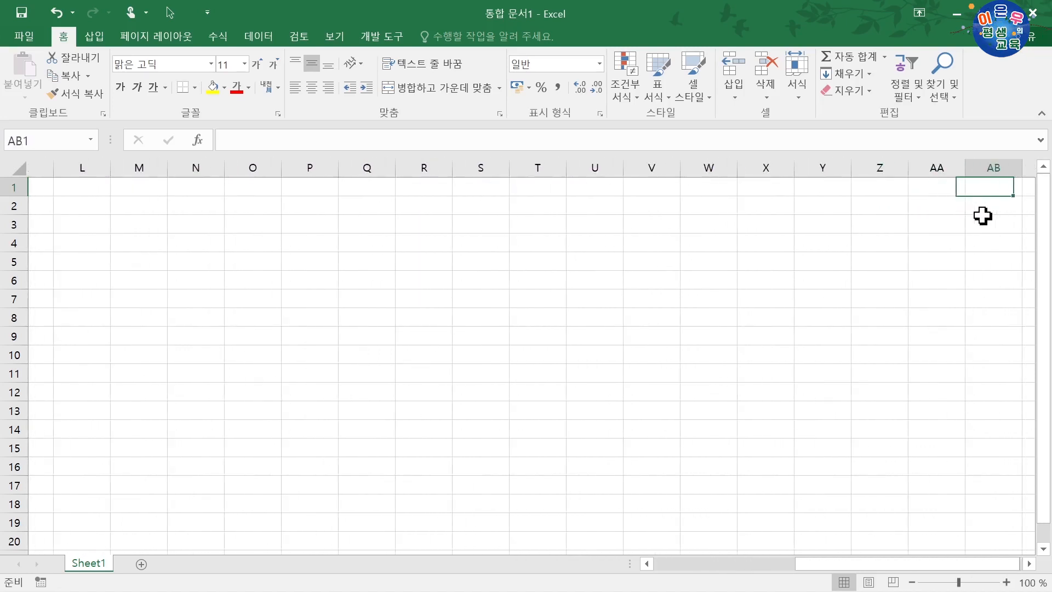
key("Right")
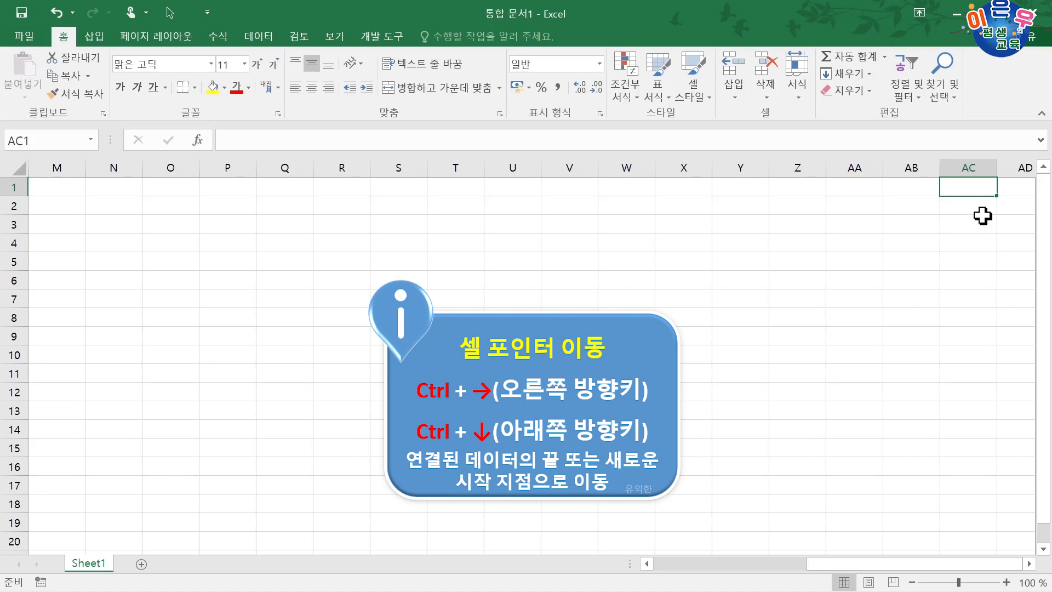
Enter =COLUMN() in row 1 of the sheet's last column, XFD1, and jump down to the last row.
key("ctrl+Right")
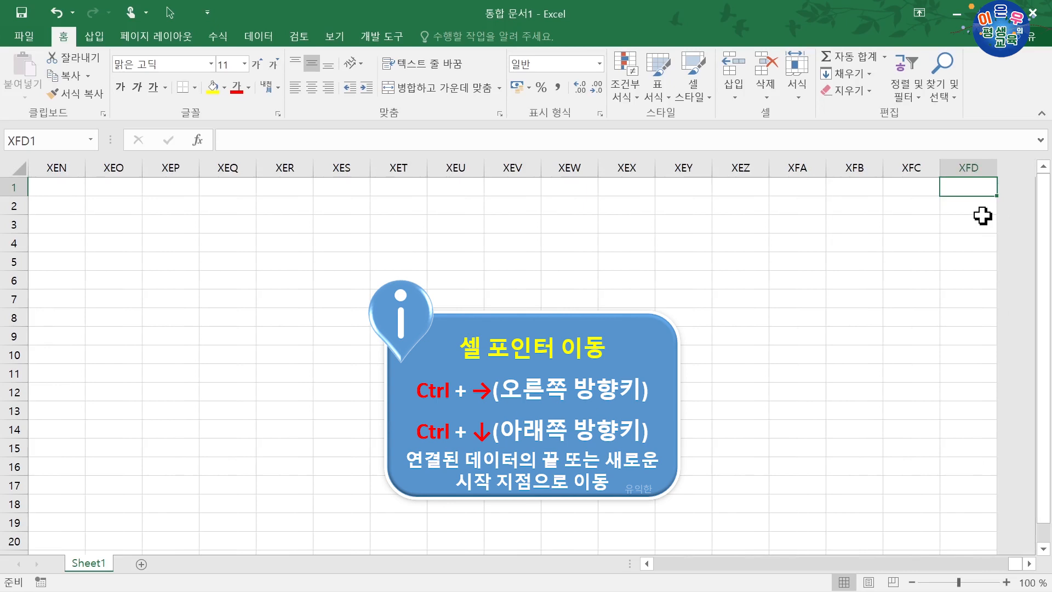
type("=")
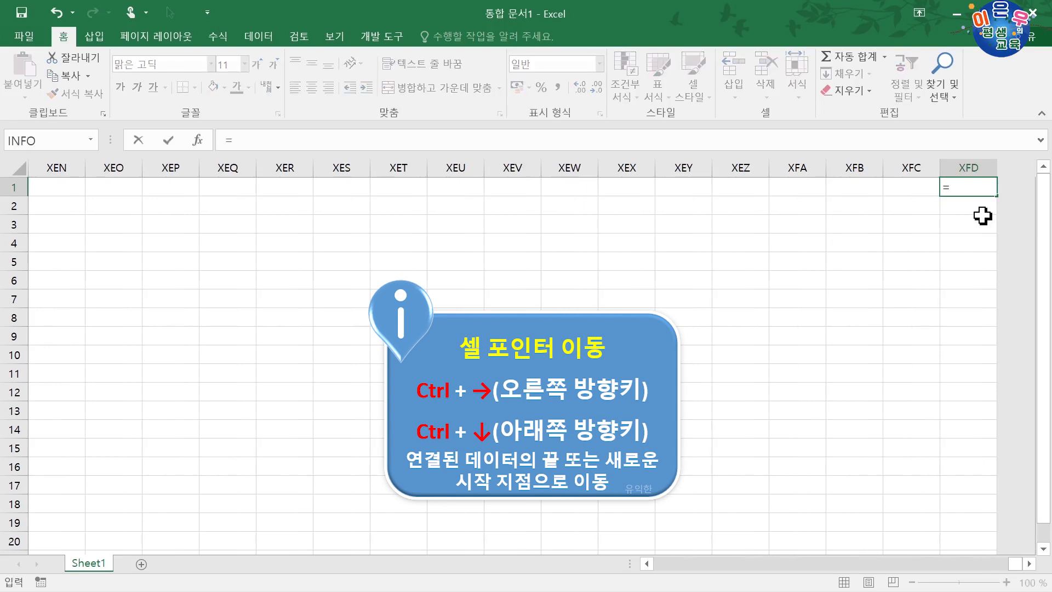
type("col")
key("Tab")
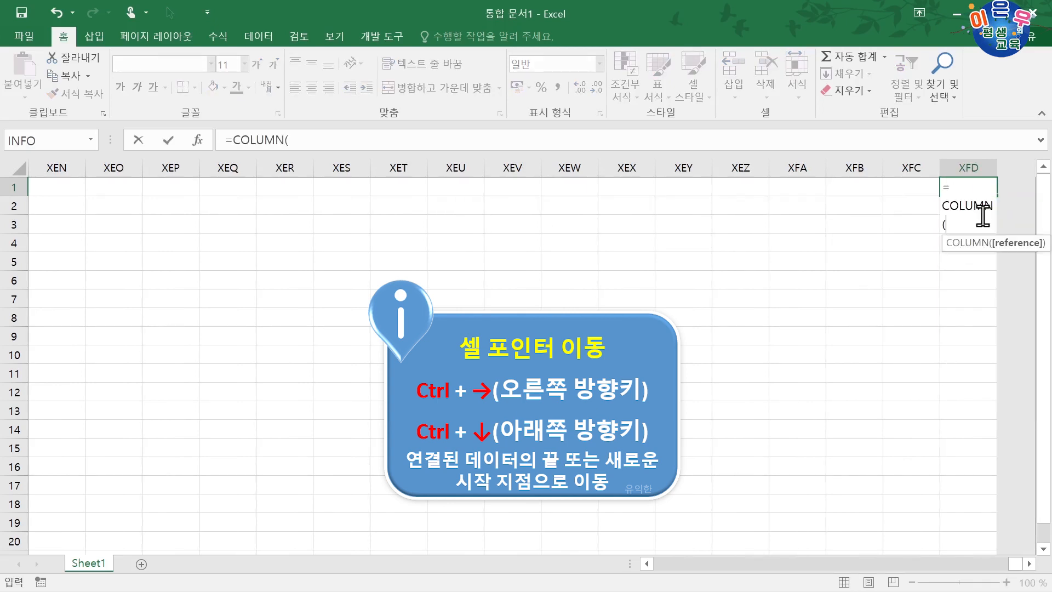
type(")")
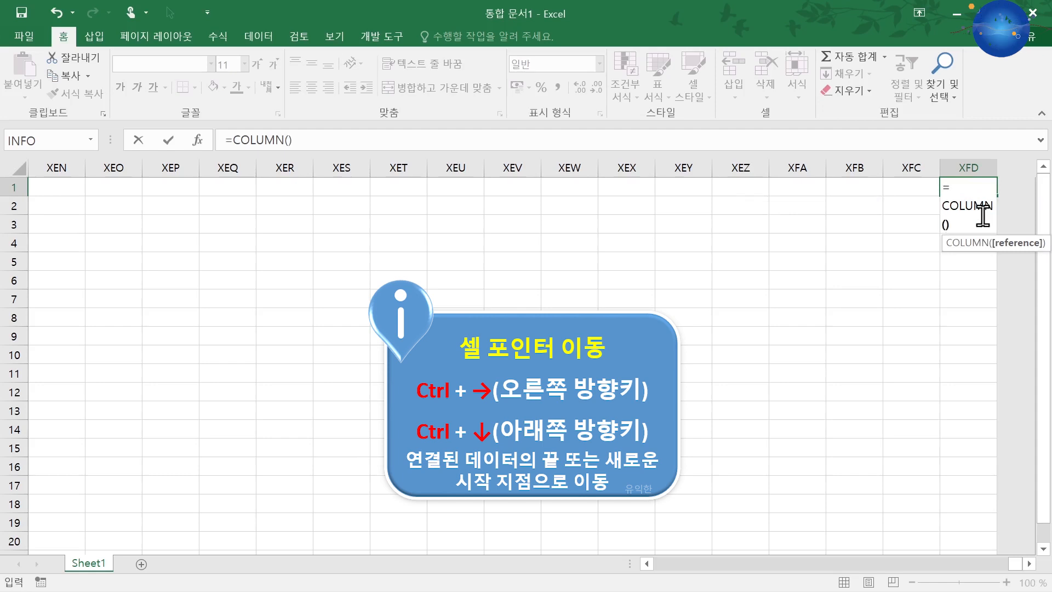
key("Return")
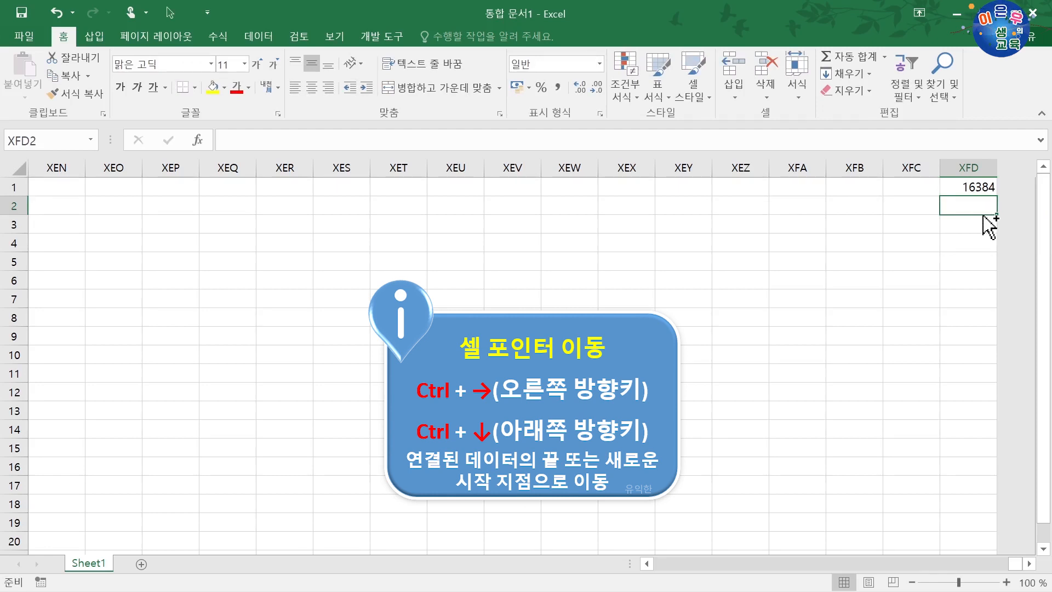
key("ctrl+Down")
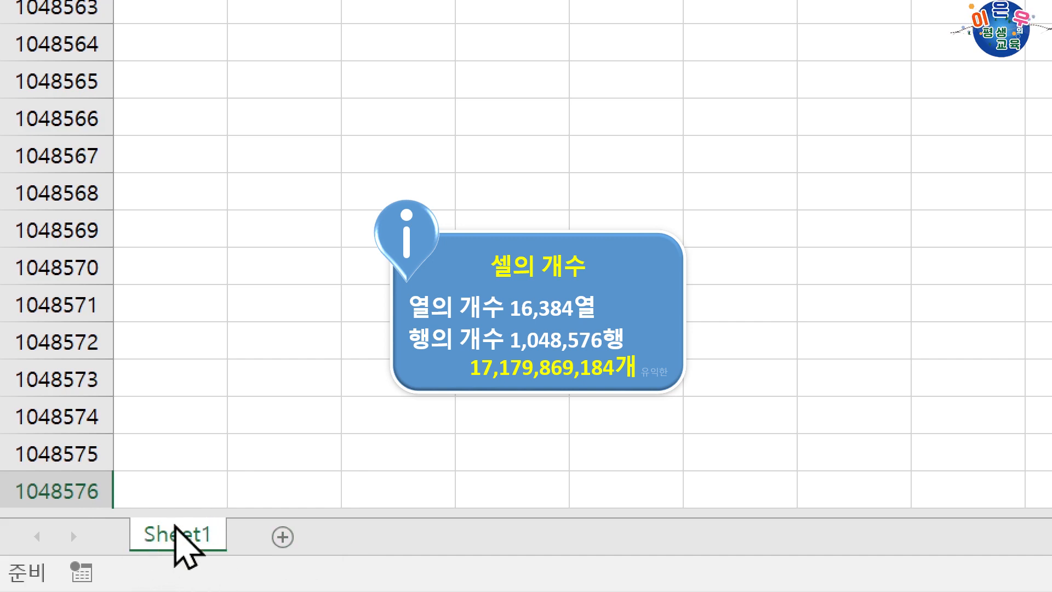
Add two new worksheets after Sheet1 and delete both of them again.
left_click(284, 540)
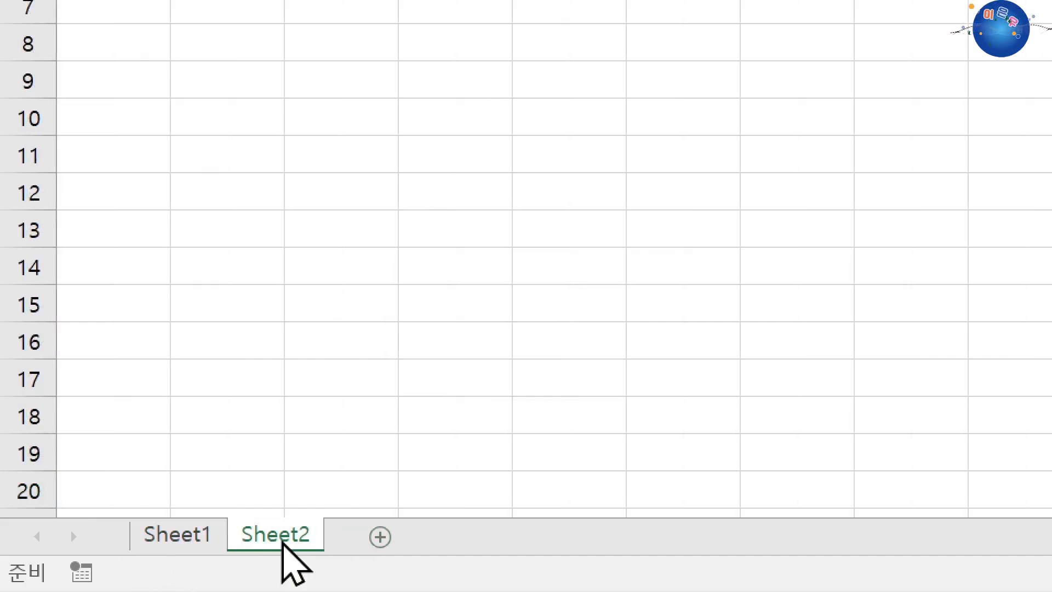
left_click(380, 536)
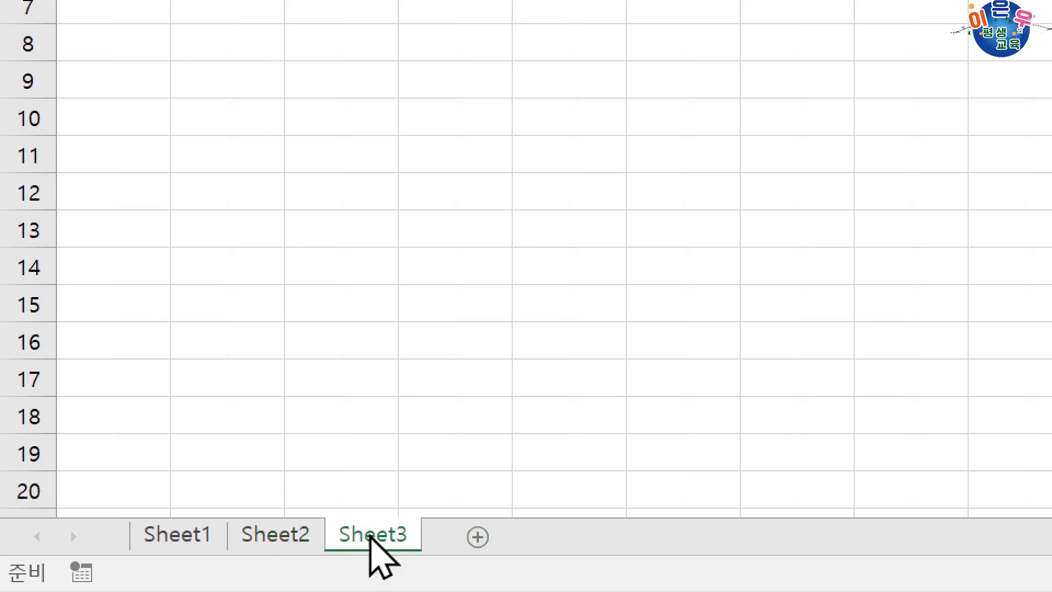
right_click(371, 537)
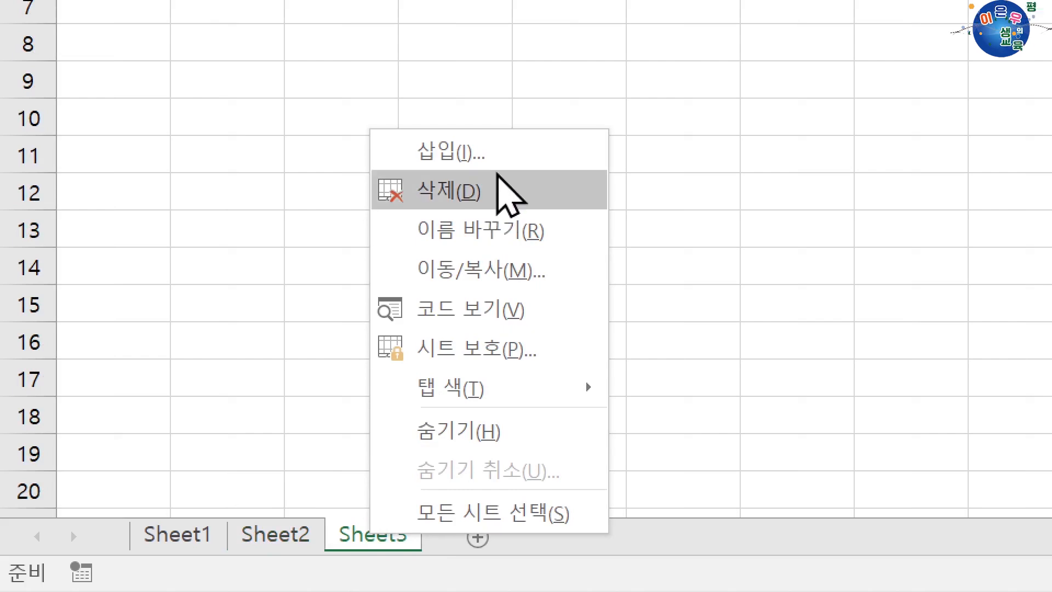
left_click(499, 185)
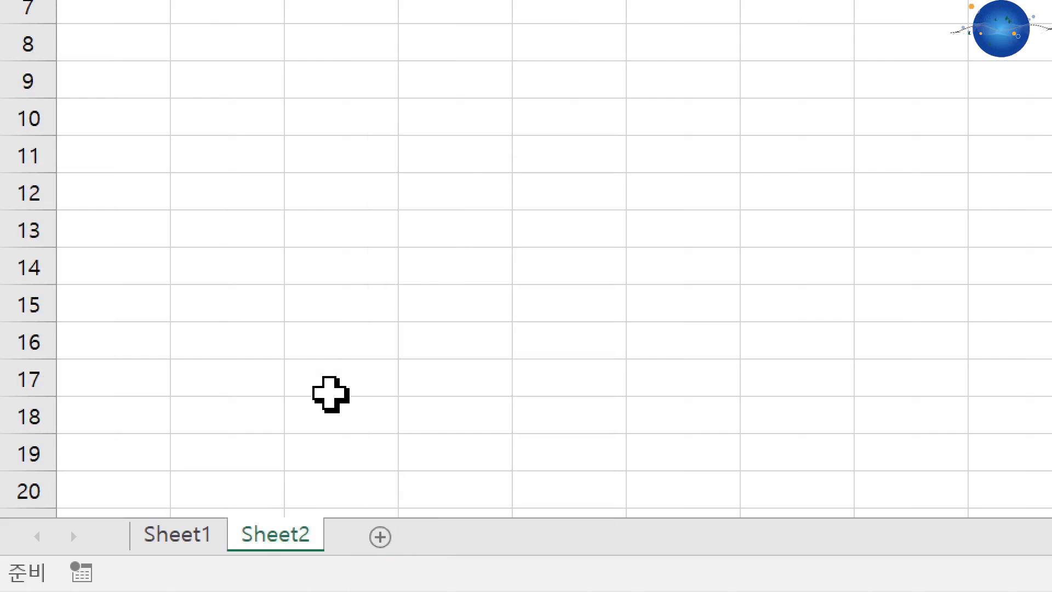
right_click(271, 542)
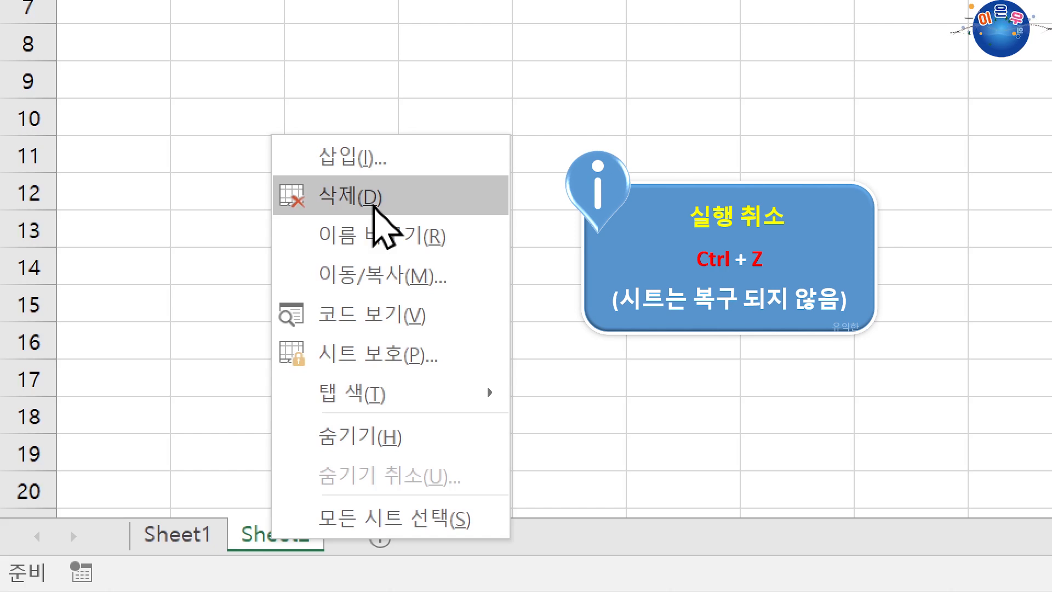
left_click(373, 206)
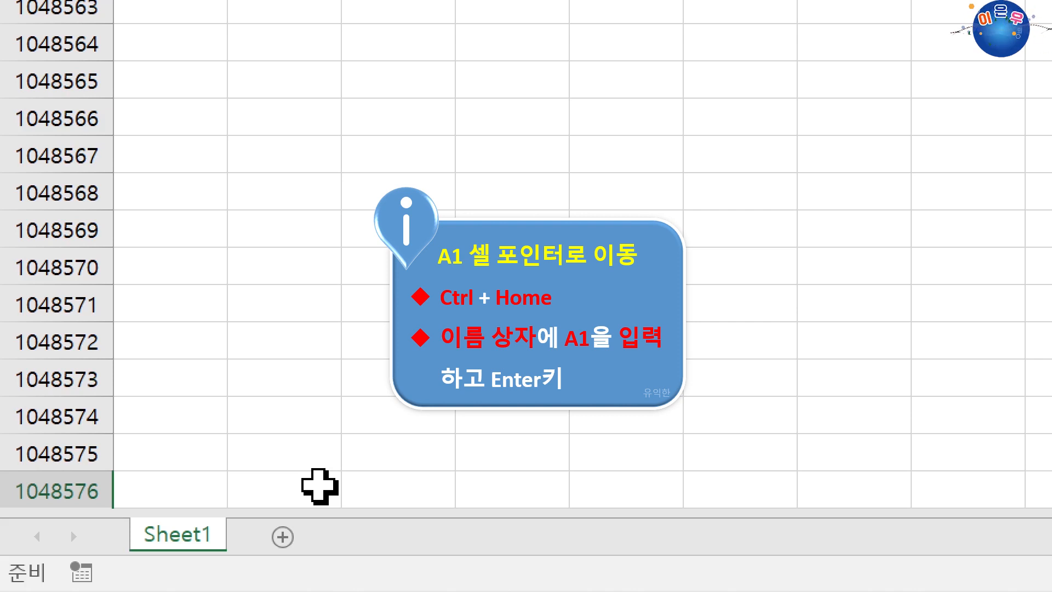
Jump to A1, go from N5 to column A of the same row, and return from P18 to A1.
key("ctrl+Home")
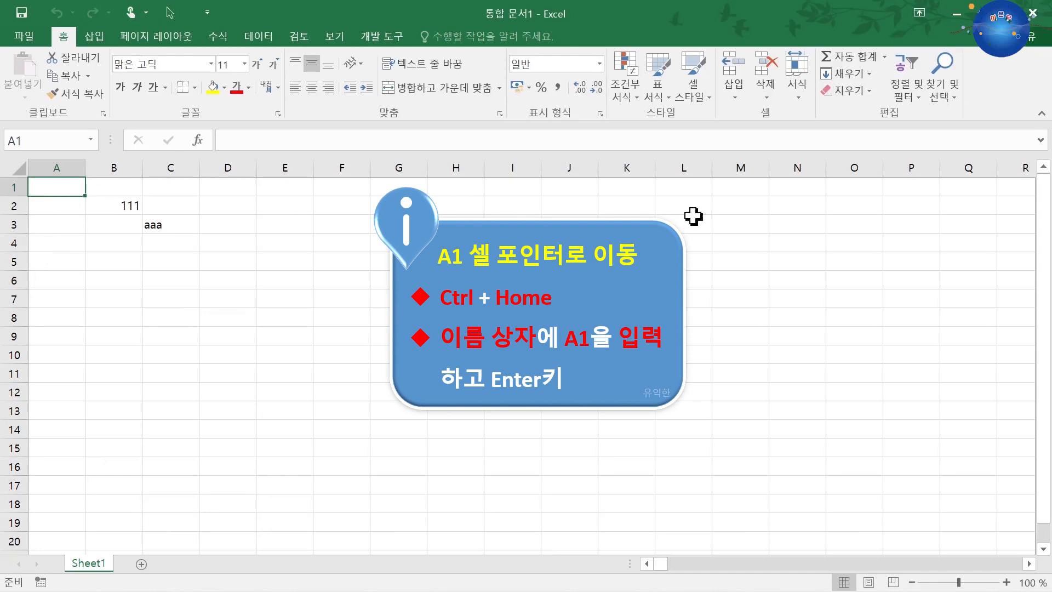
left_click(728, 217)
left_click(789, 254)
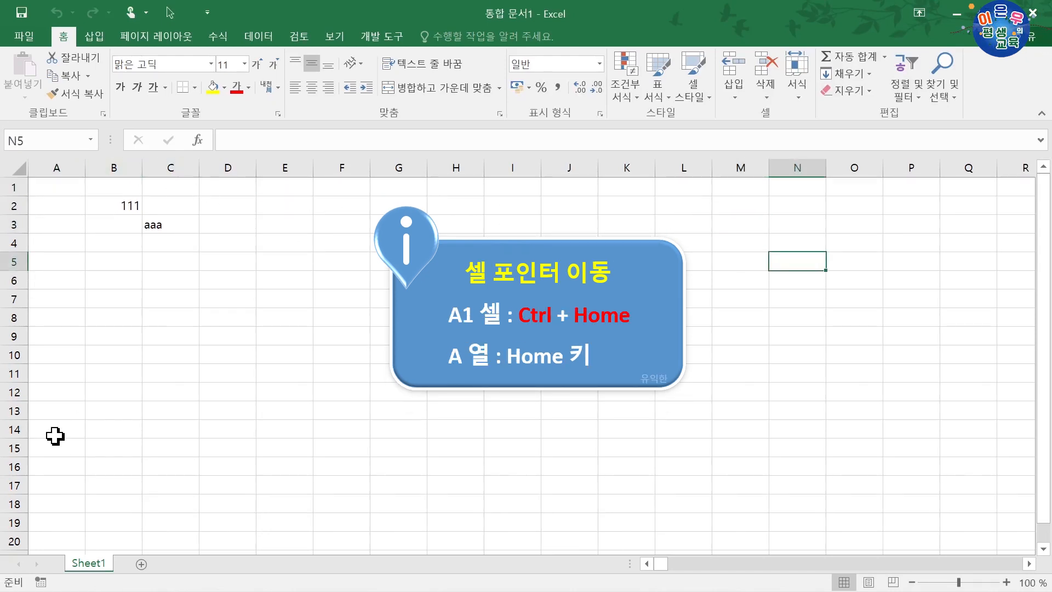
key("Home")
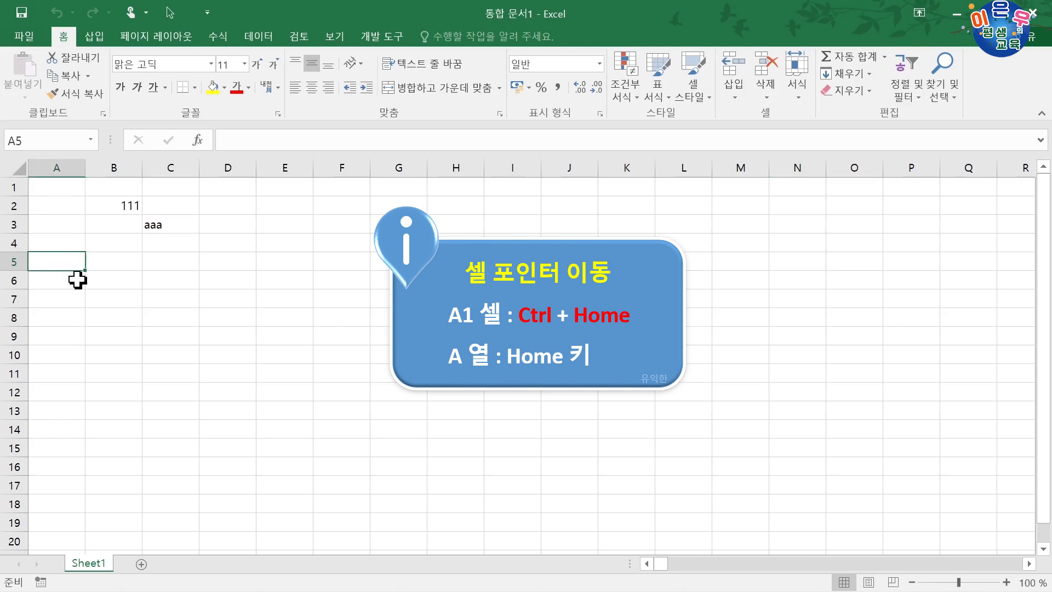
left_click(929, 507)
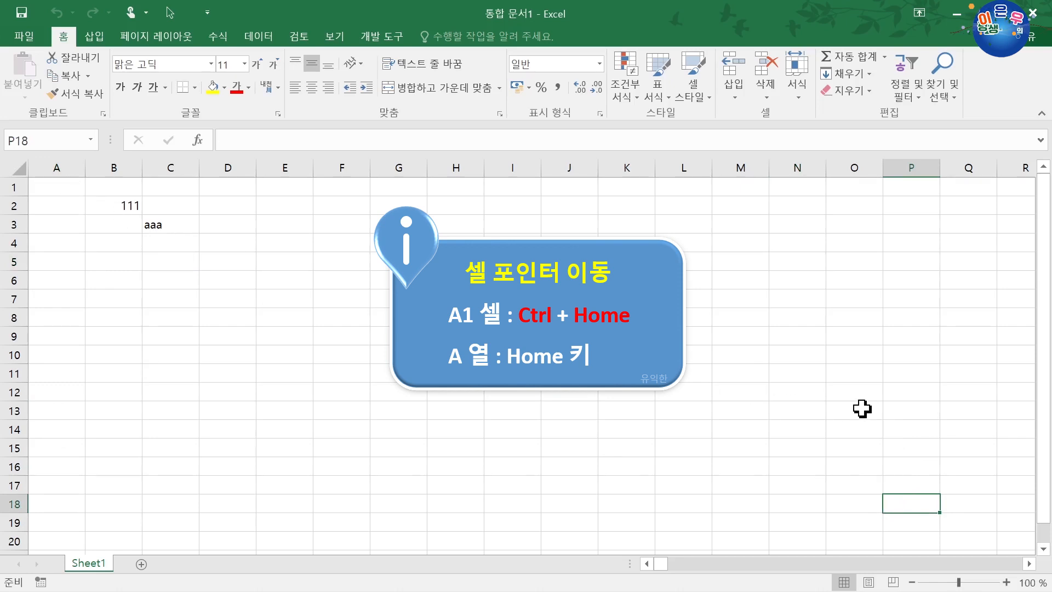
key("ctrl+Home")
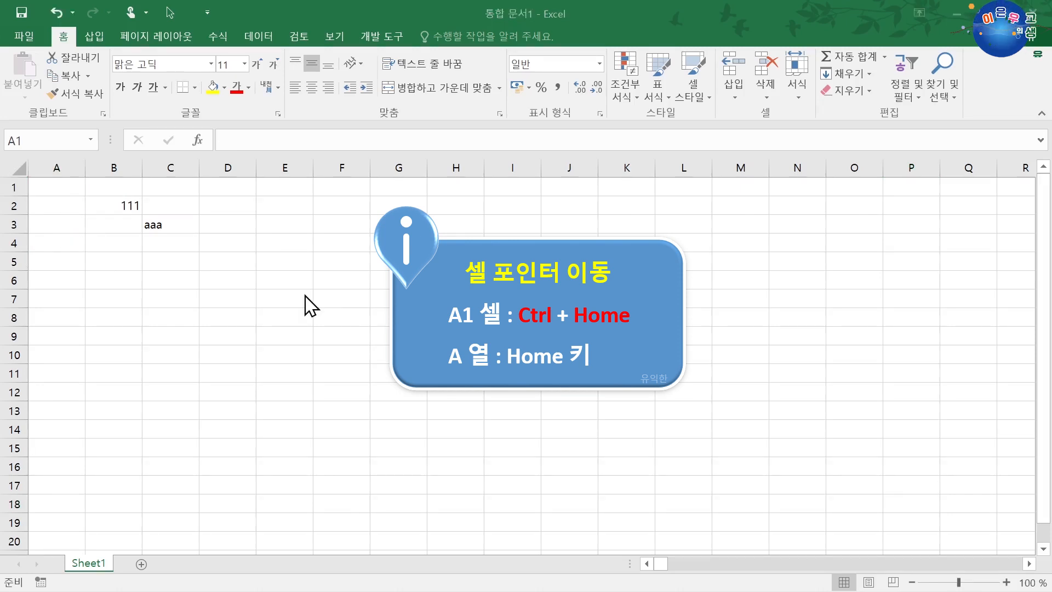
Select cells B4, D5, B2 and C3 in turn to compare the empty and filled cells.
left_click(305, 296)
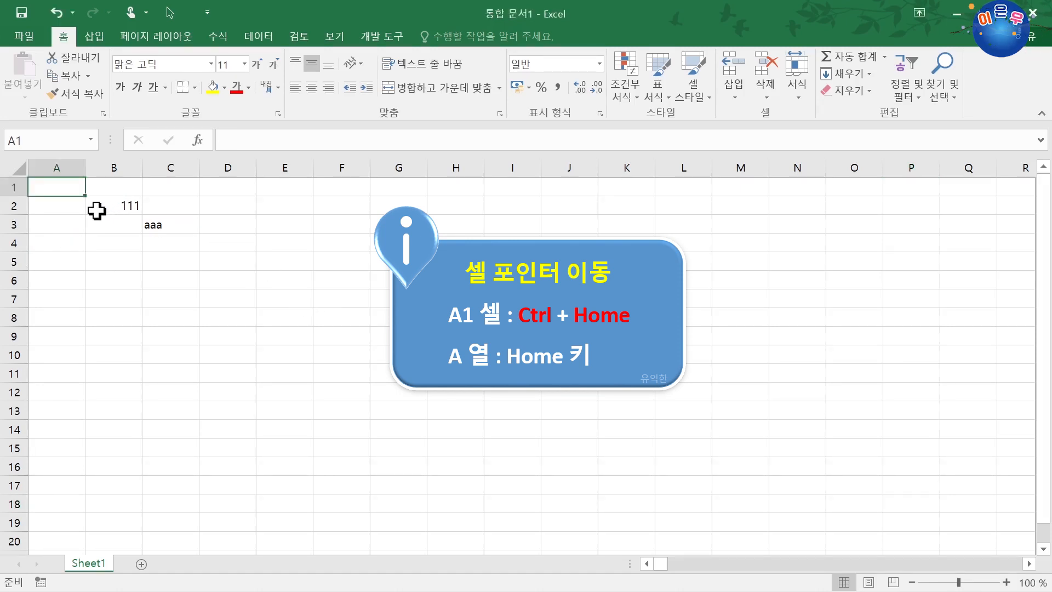
left_click(134, 244)
left_click(212, 267)
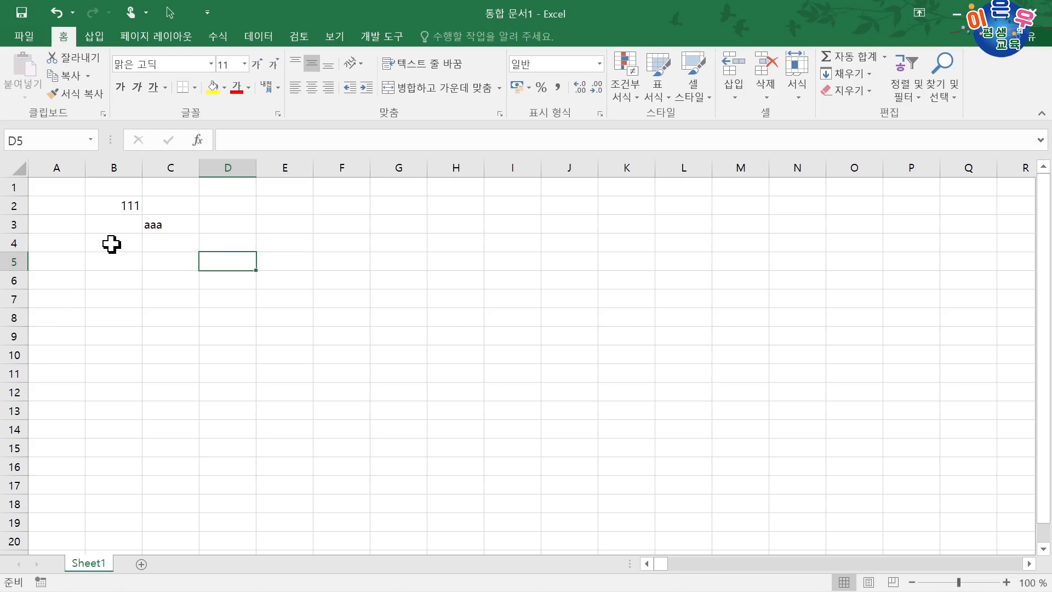
left_click(112, 207)
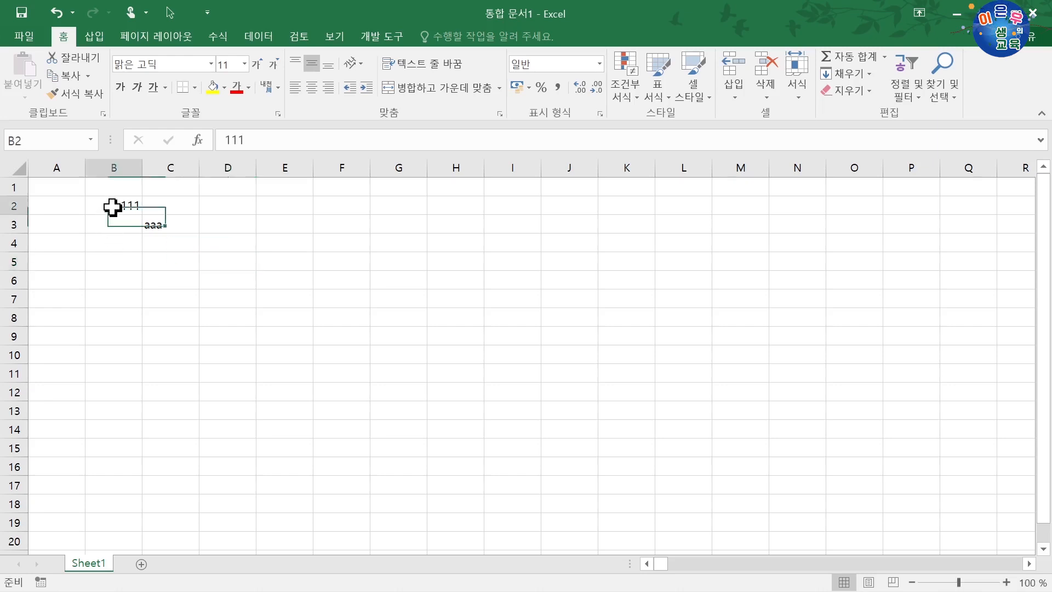
left_click(169, 225)
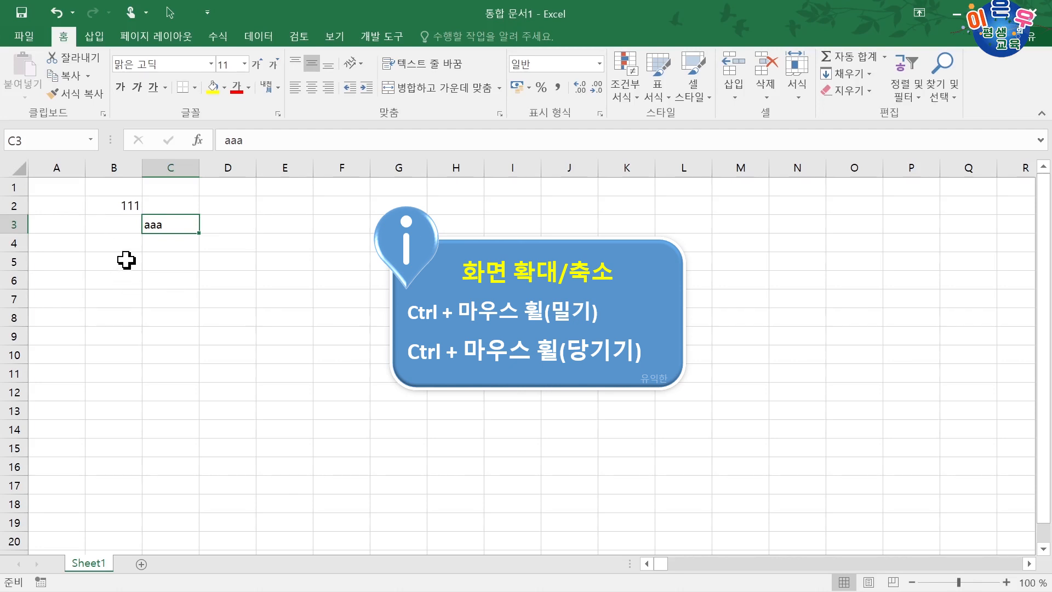
Zoom the worksheet in to 265% and back out to 85%.
scroll(123, 261, "up", 6, "ctrl")
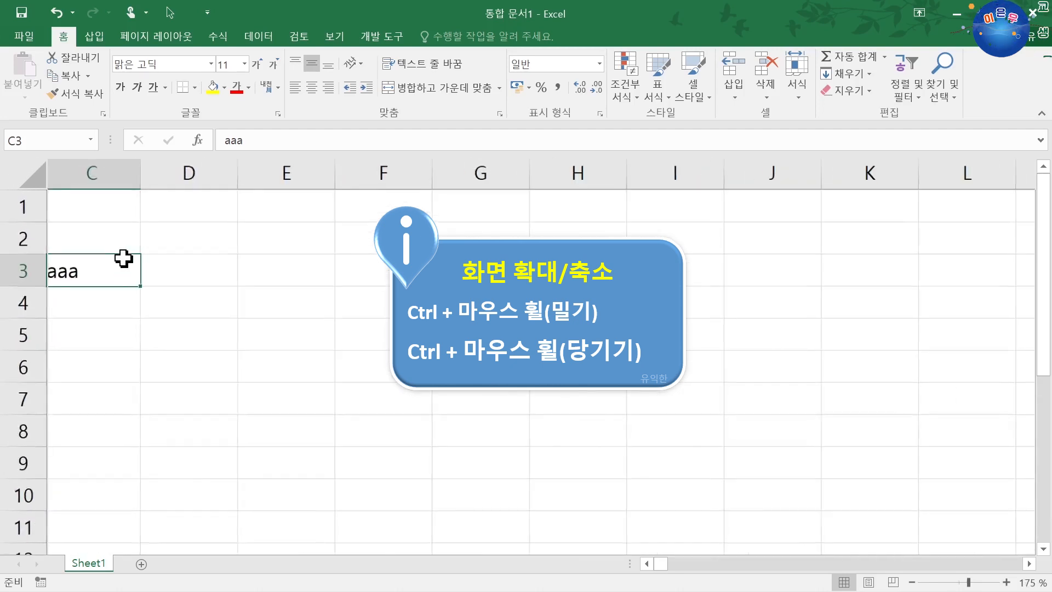
scroll(124, 267, "up", 3, "ctrl")
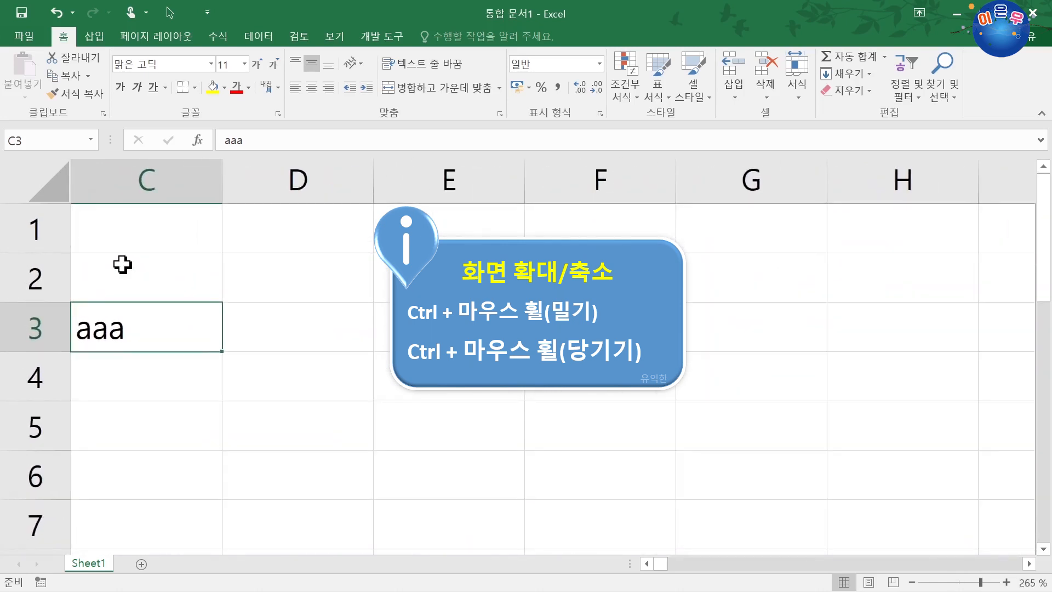
scroll(122, 268, "down", 10, "ctrl")
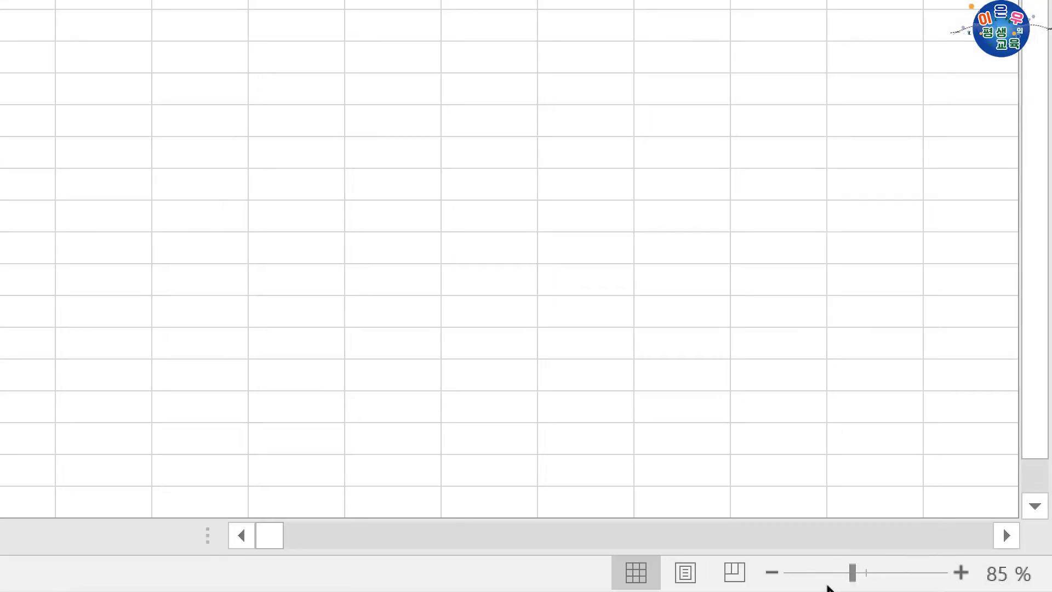
Reduce the worksheet zoom stepwise to 60%, and raise it stepwise to 130%.
left_click(771, 573)
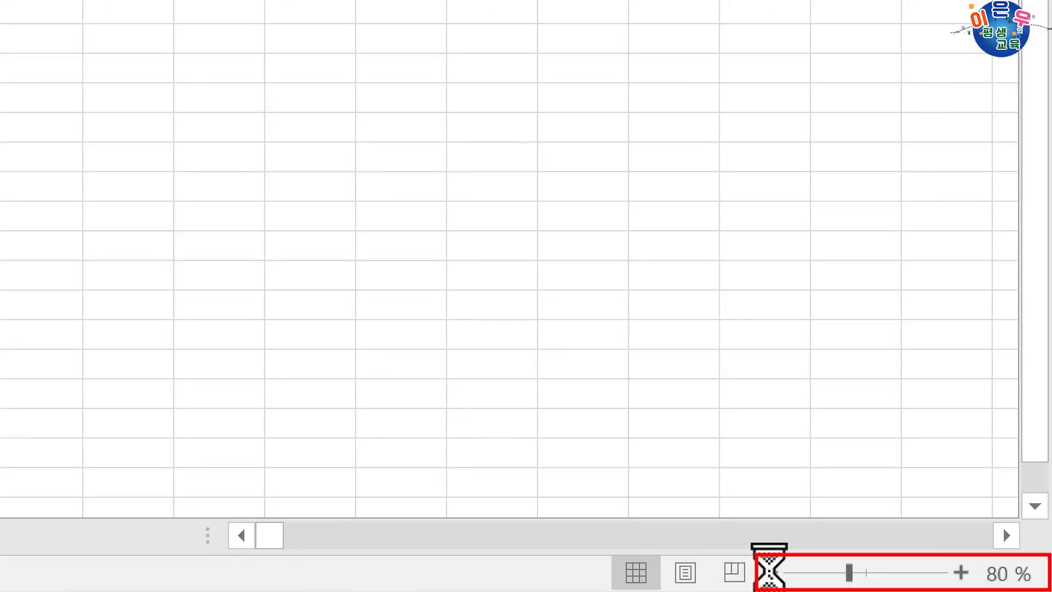
left_click(771, 573)
left_click(771, 573)
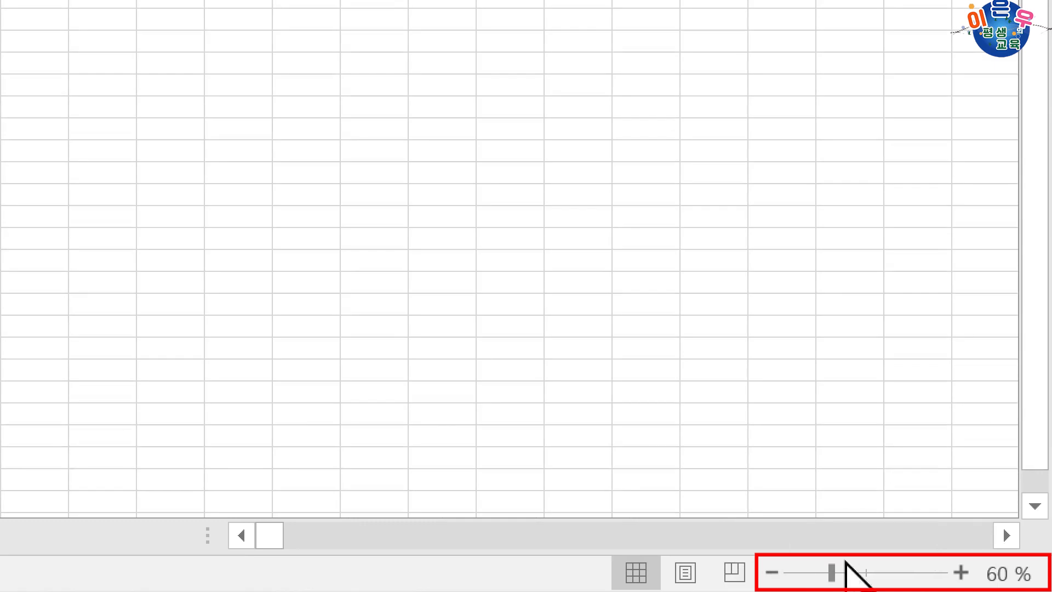
left_click(960, 572)
left_click(961, 572)
left_click(961, 572)
left_click(960, 572)
left_click(961, 572)
left_click(961, 573)
left_click(961, 573)
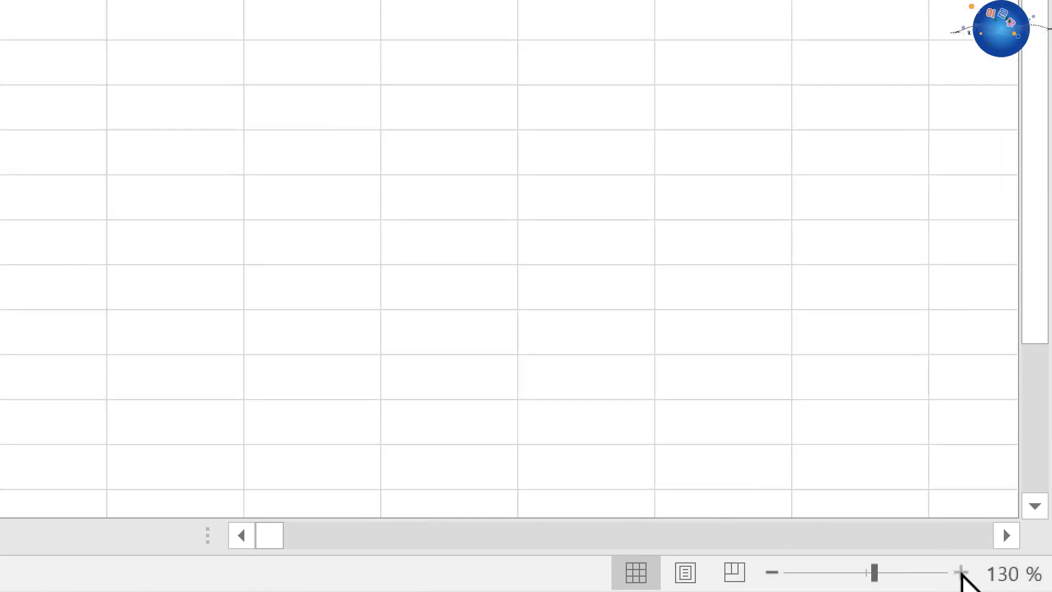
Zoom the worksheet to 195%, and reset it to the preset magnification of 100%.
mouse_move(874, 573)
left_mouse_down()
mouse_move(830, 573)
mouse_move(903, 572)
mouse_move(892, 572)
left_mouse_up()
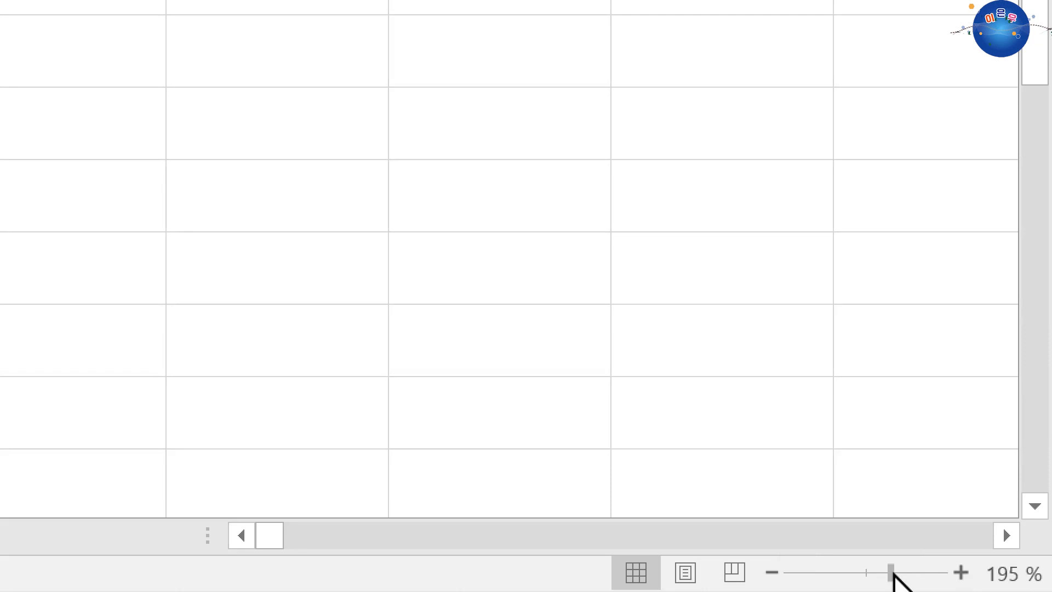
left_click(1011, 573)
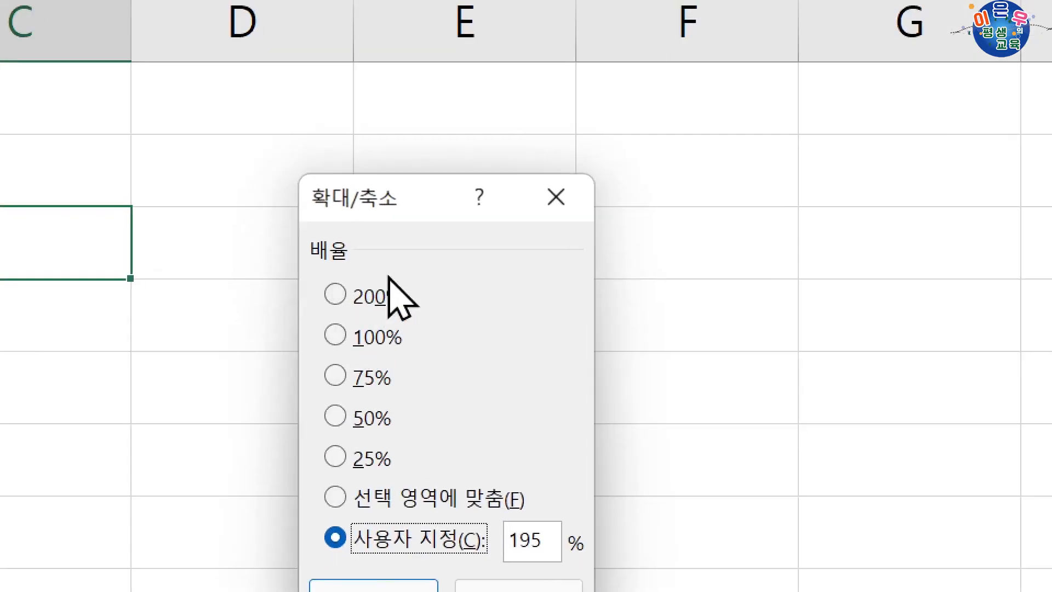
left_click(341, 336)
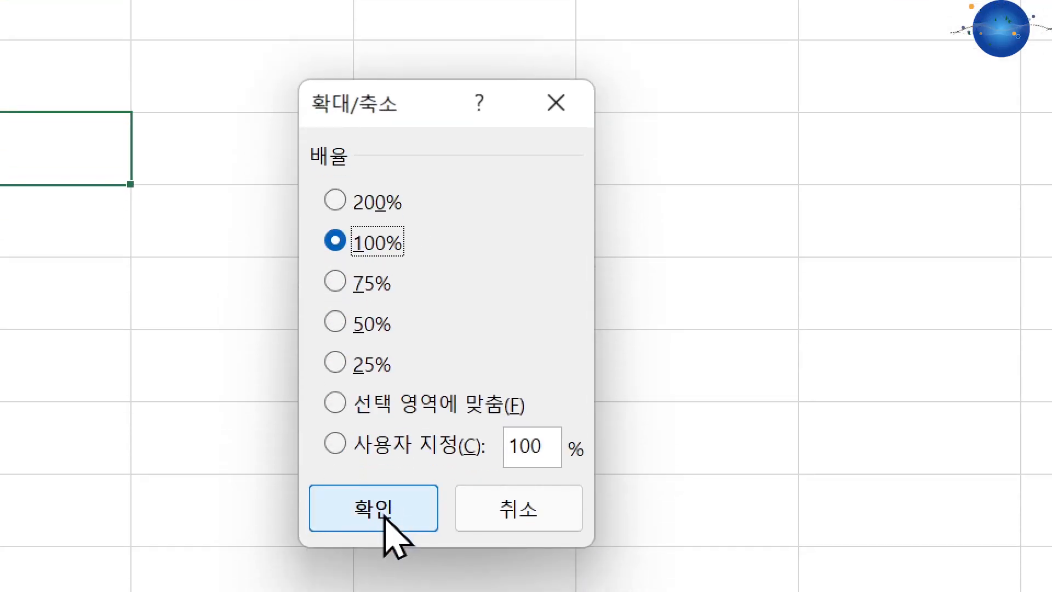
left_click(383, 516)
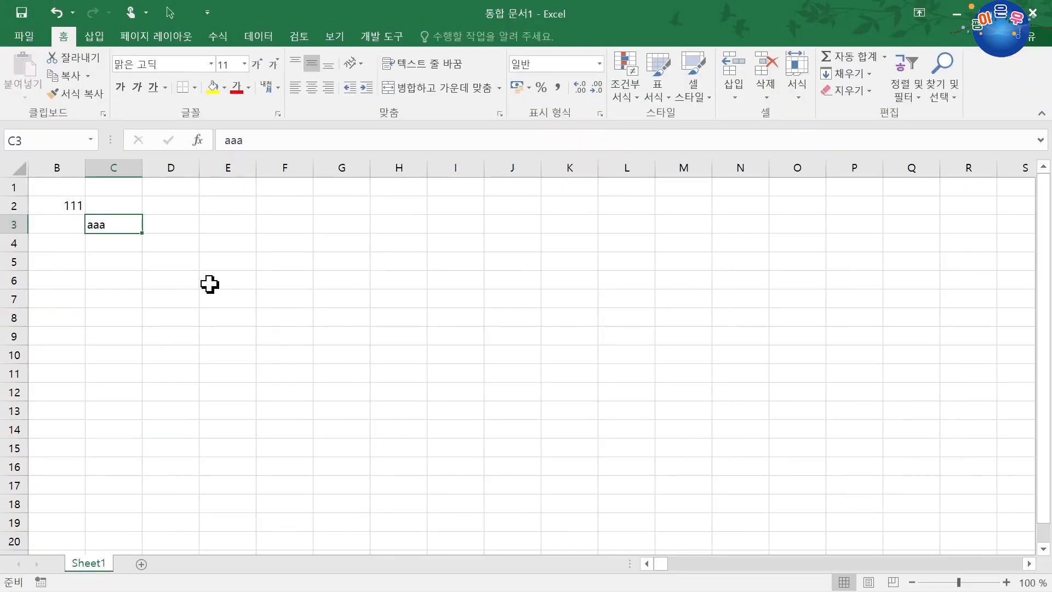
Clear the 111 in cell B2, and select the range B2:D6 to clear its remaining contents.
left_click(169, 246)
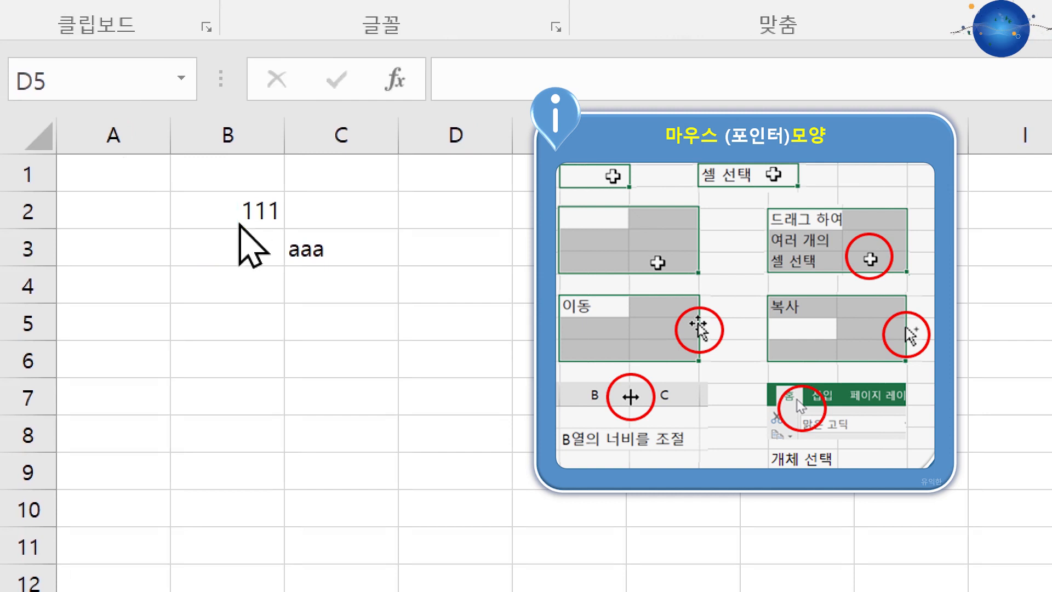
key("Escape")
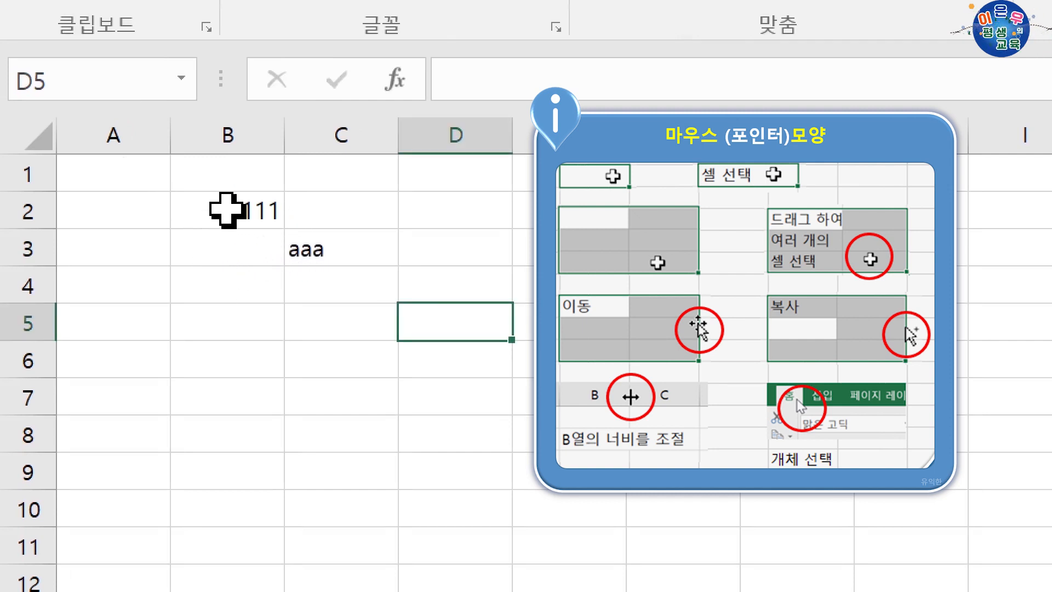
left_click(228, 210)
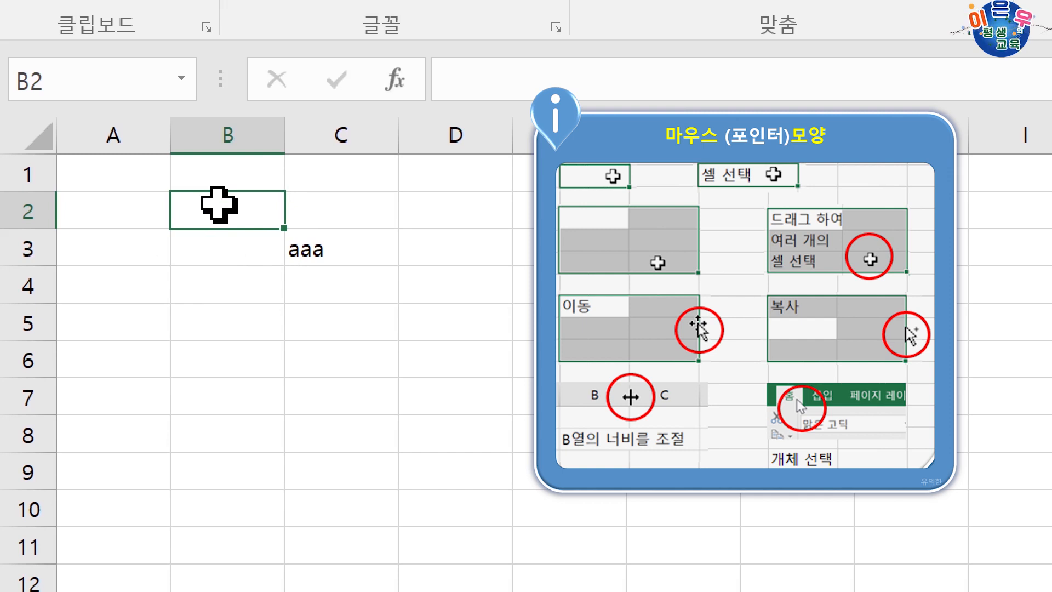
left_click_drag(265, 205, 463, 343)
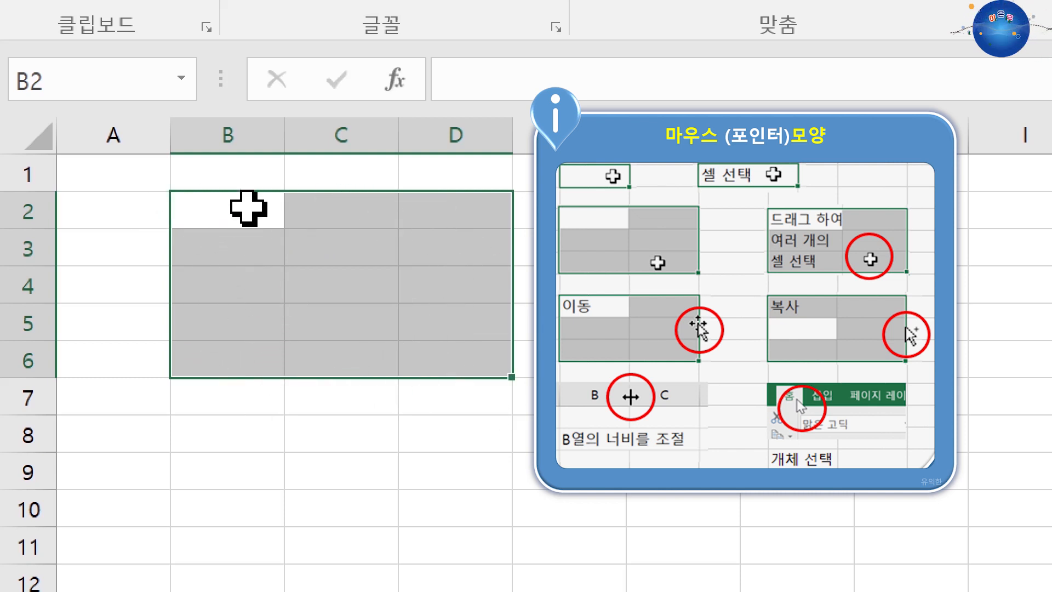
left_click(246, 207)
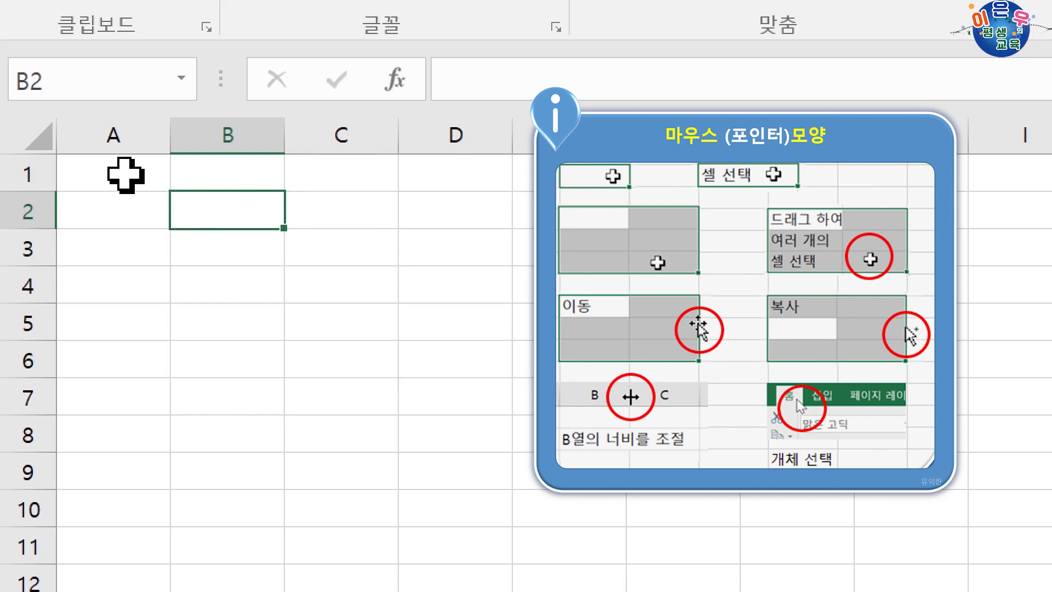
Enter the text 엑셀은 즐거워 in cell A1.
left_click(125, 174)
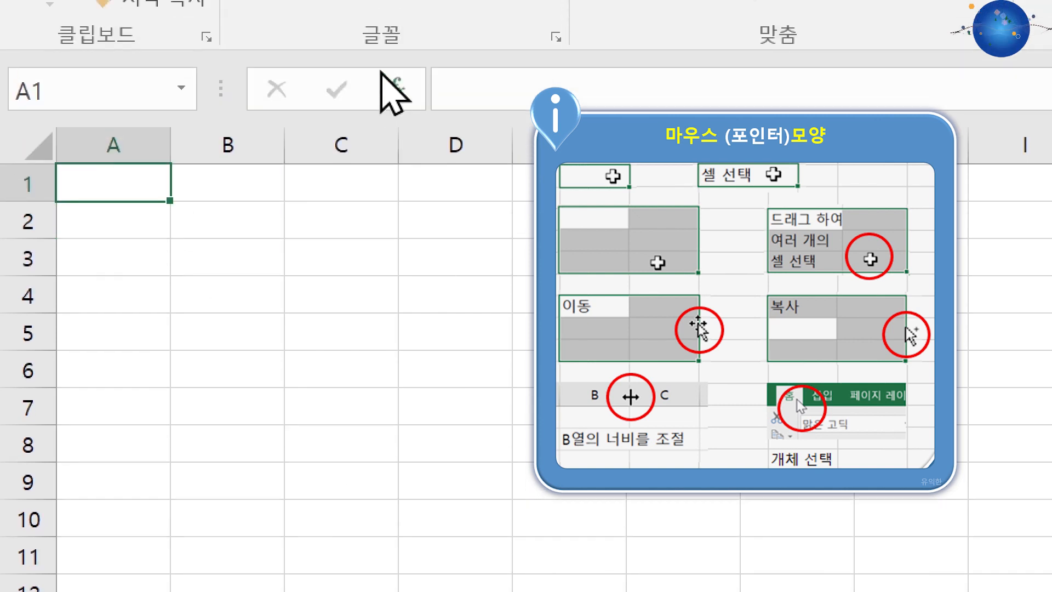
type("엑셀")
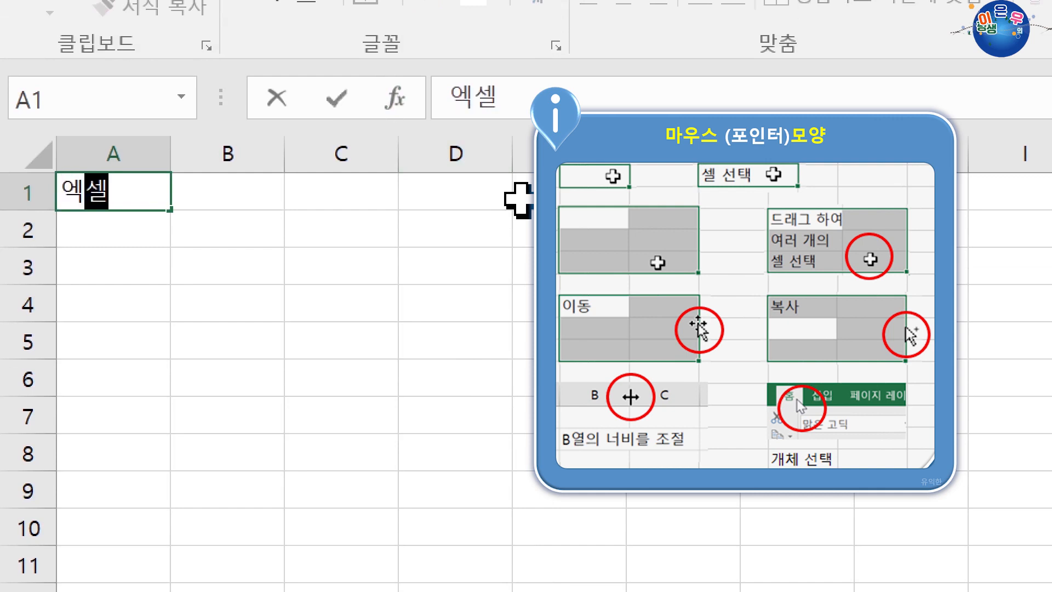
type("은 줄거워")
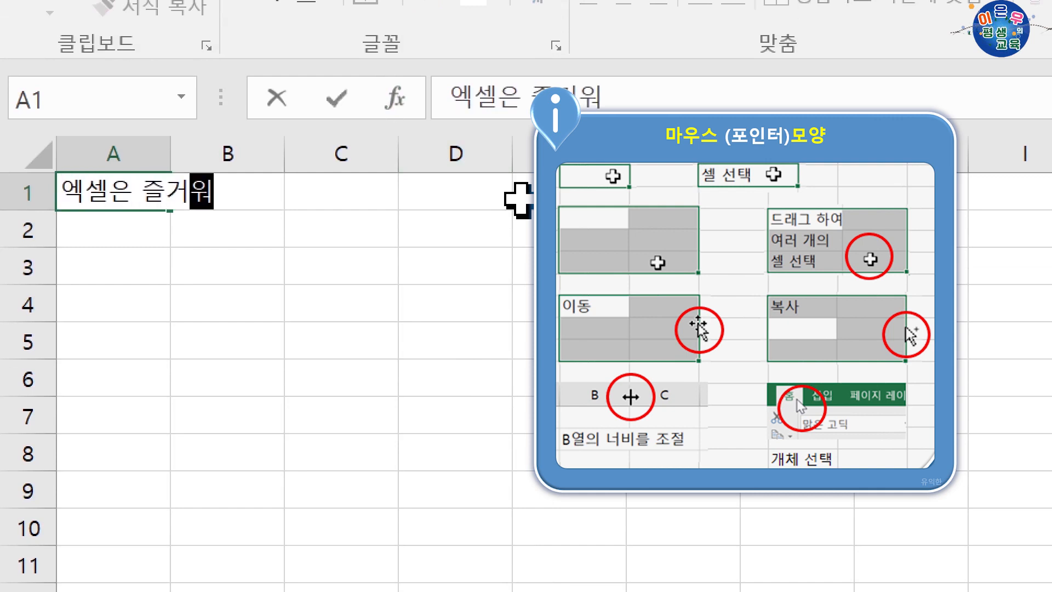
key("BackSpace")
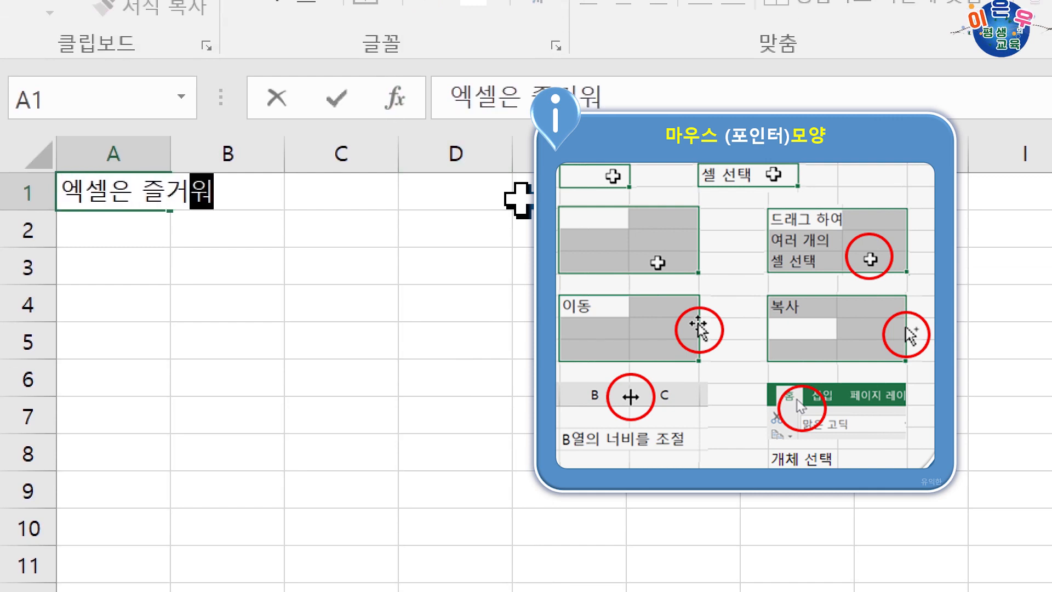
key("Return")
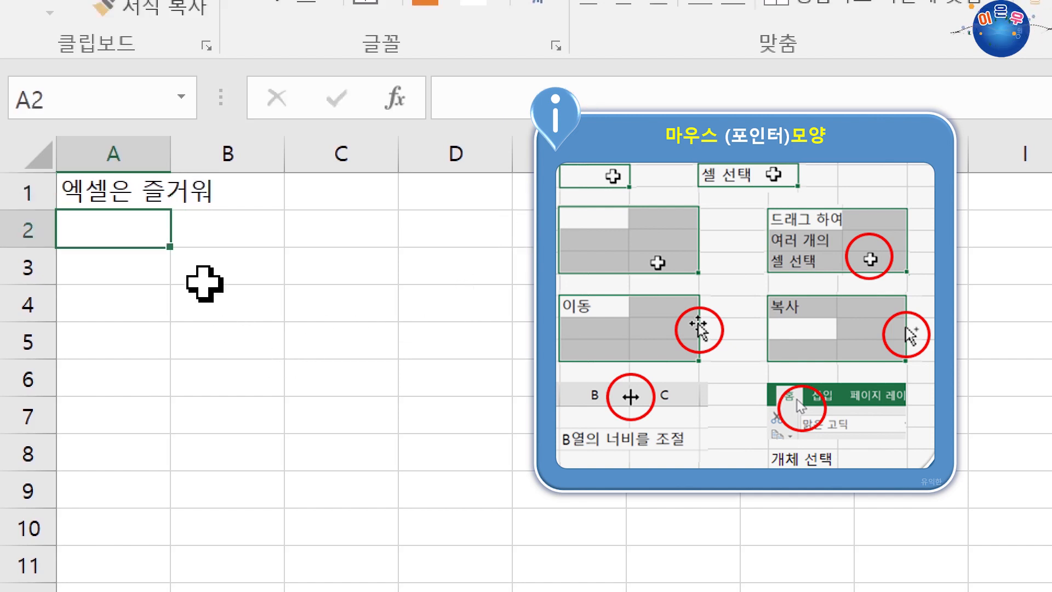
Select A1, A2 and B1 in turn to check which cell actually holds the overflowing text.
left_click(129, 193)
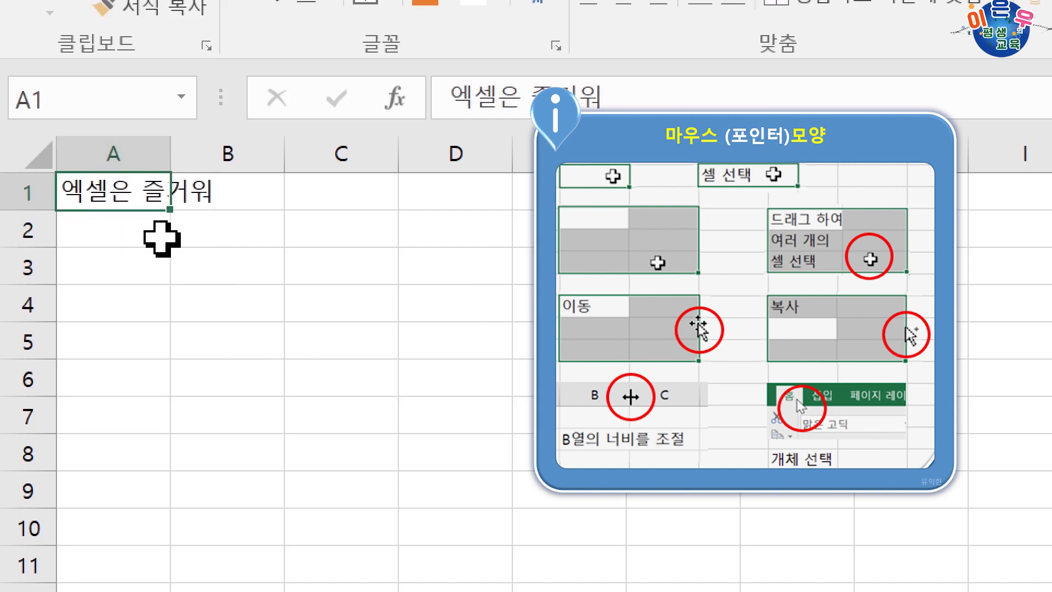
left_click(148, 230)
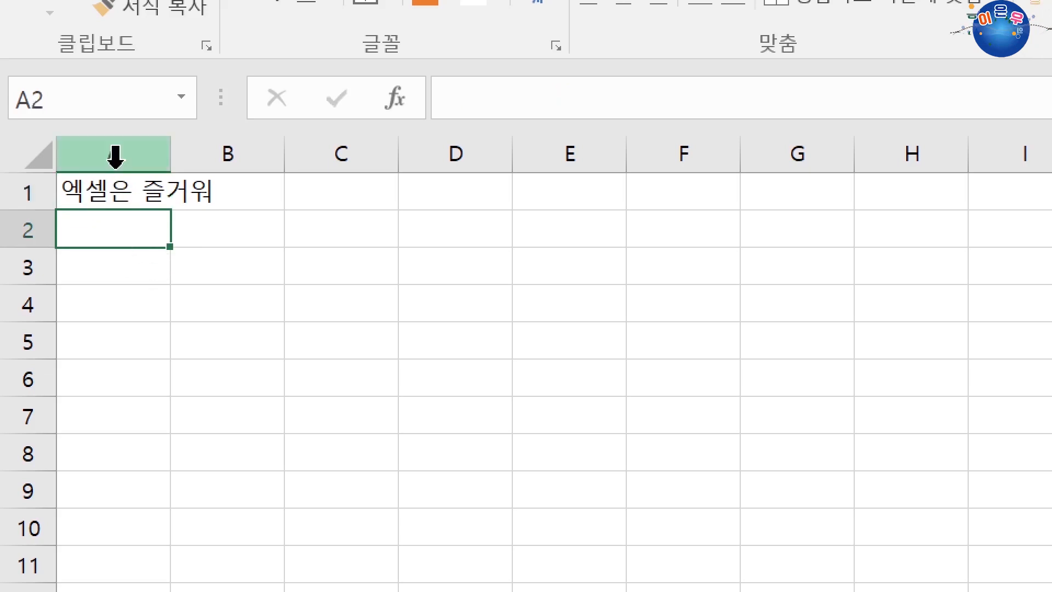
left_click(108, 195)
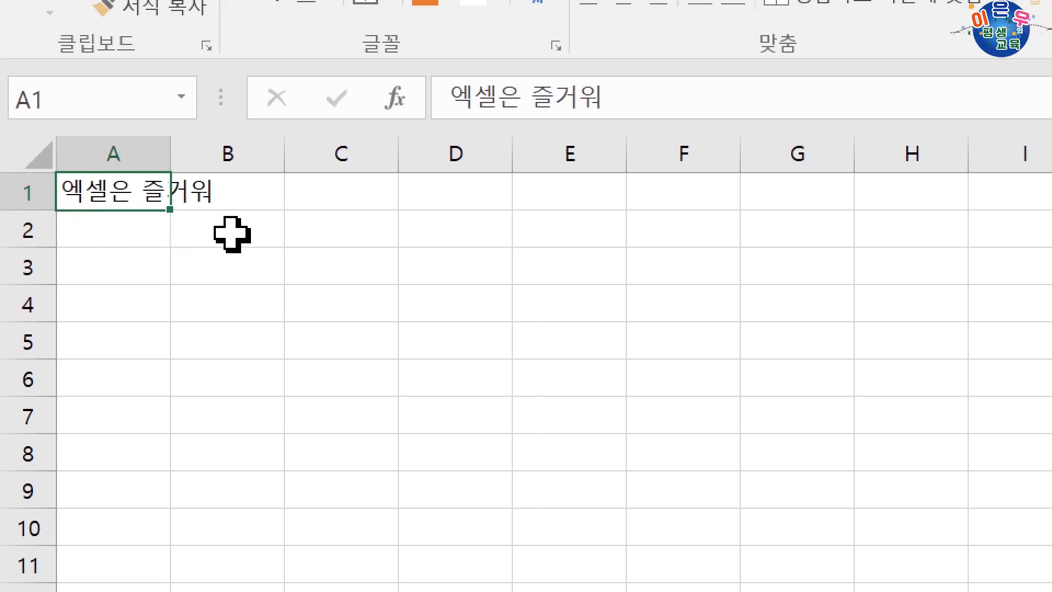
left_click(258, 197)
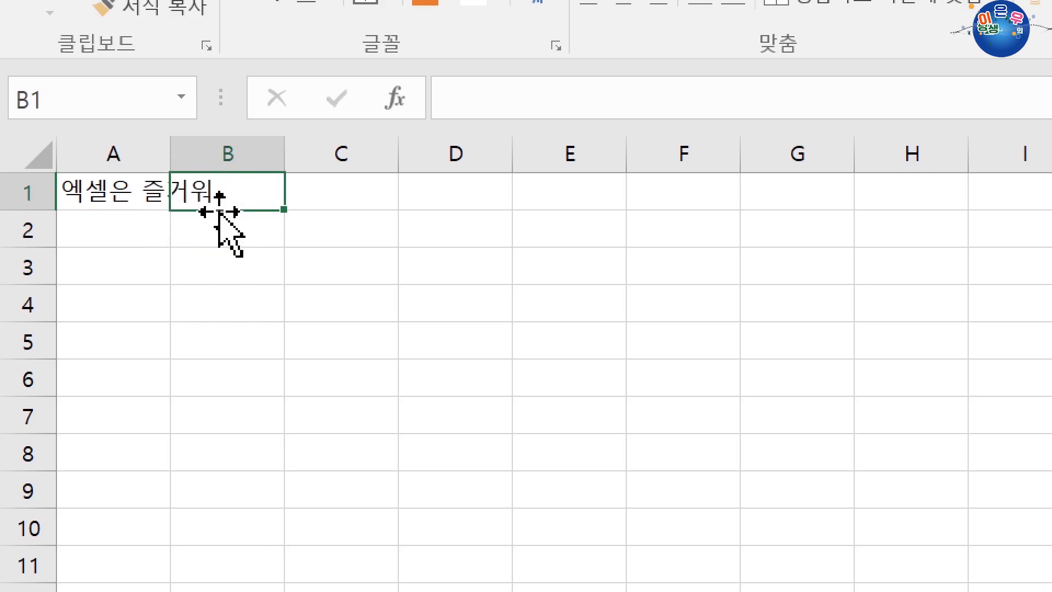
left_click(105, 197)
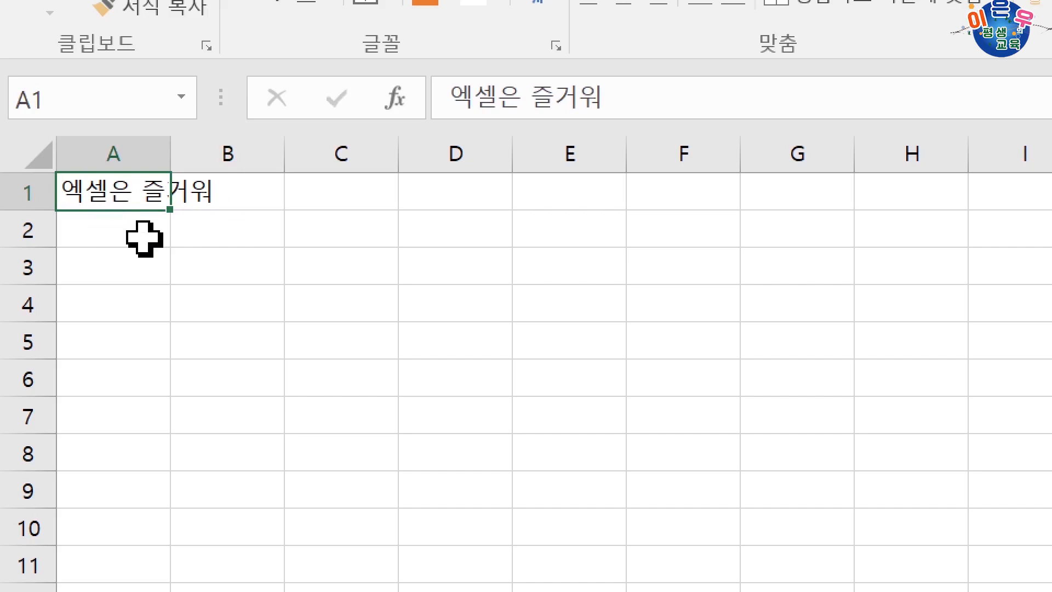
Enter the text 유익한 in cell B1, beside the long text in A1.
left_click(246, 195)
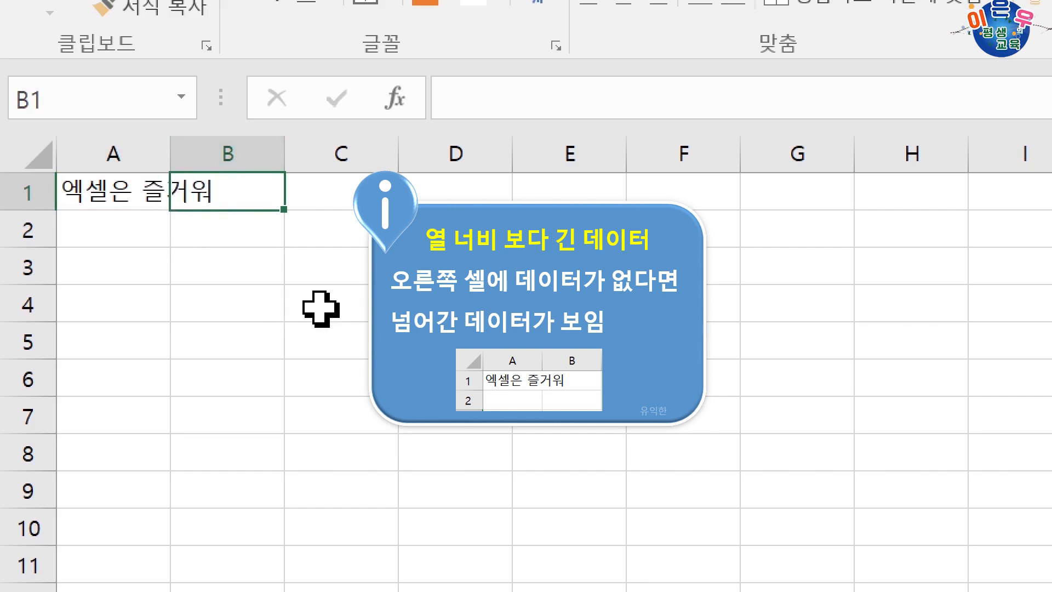
type("유익한")
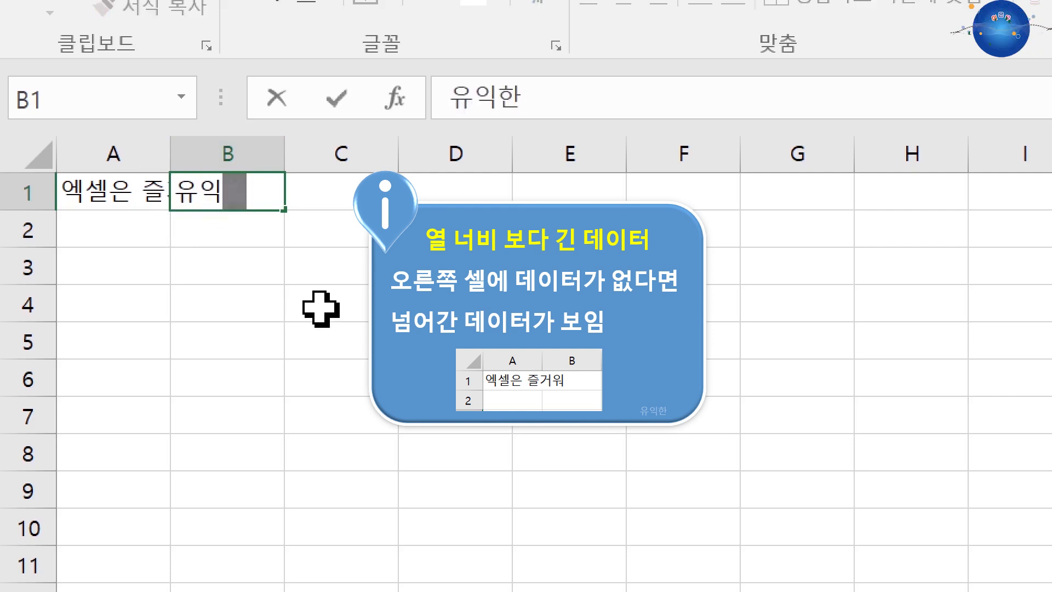
key("Return")
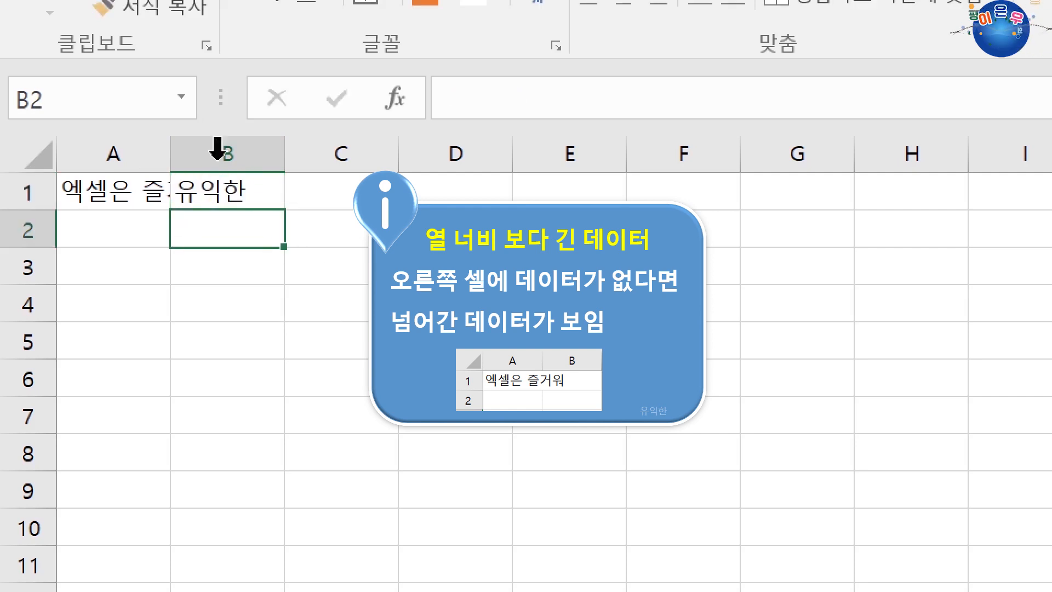
Compare the contents of B1 and A1, and auto-fit column A to its text after narrowing it slightly.
left_click(236, 187)
left_click(89, 201)
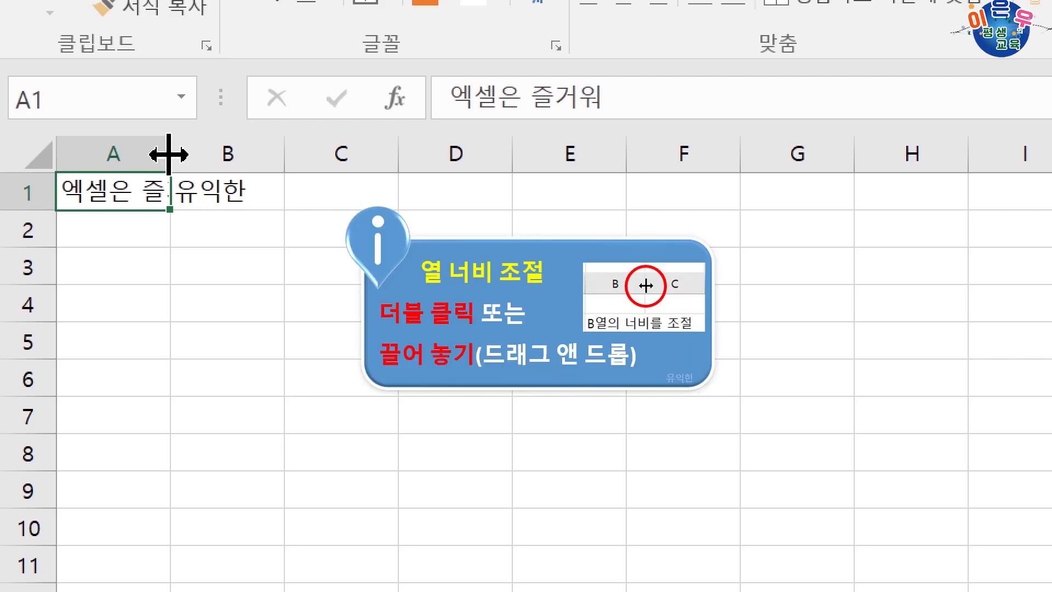
mouse_move(168, 155)
left_mouse_down()
mouse_move(272, 157)
mouse_move(158, 154)
left_mouse_up()
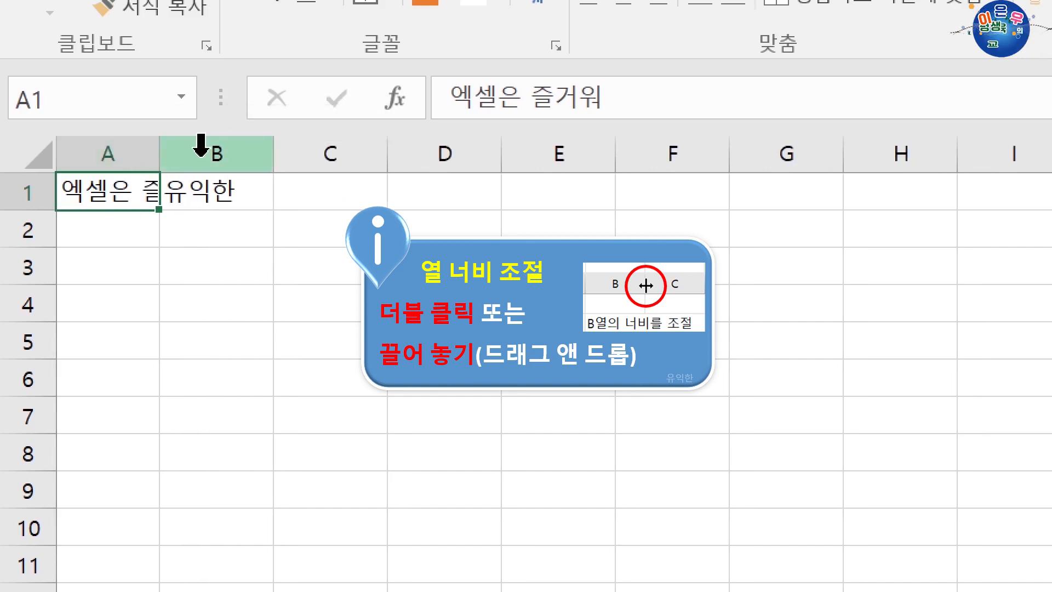
double_click(158, 155)
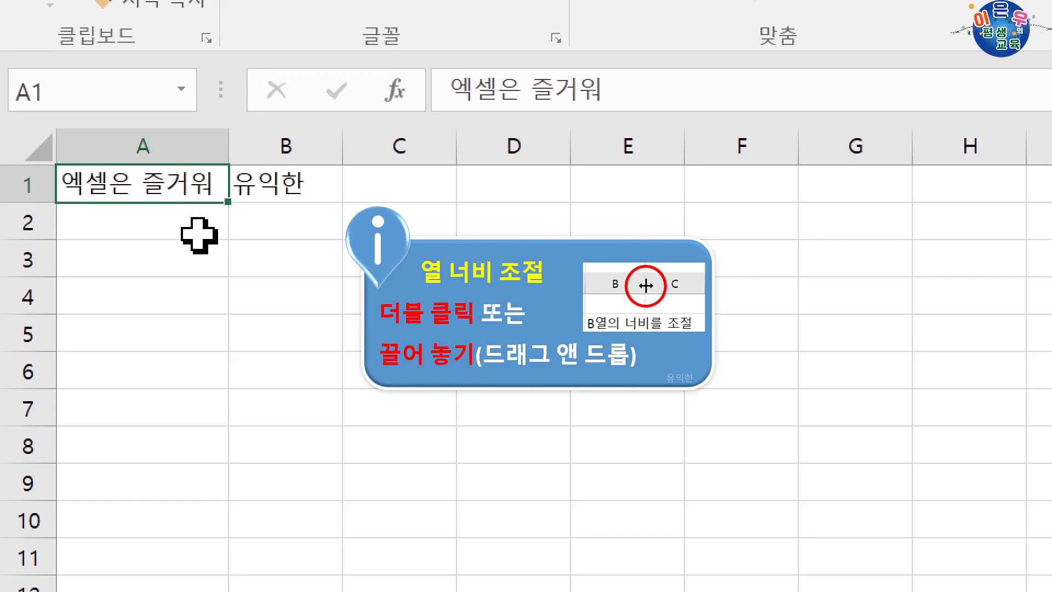
Enter the weekday 월요일 in cell A2.
left_click(186, 194)
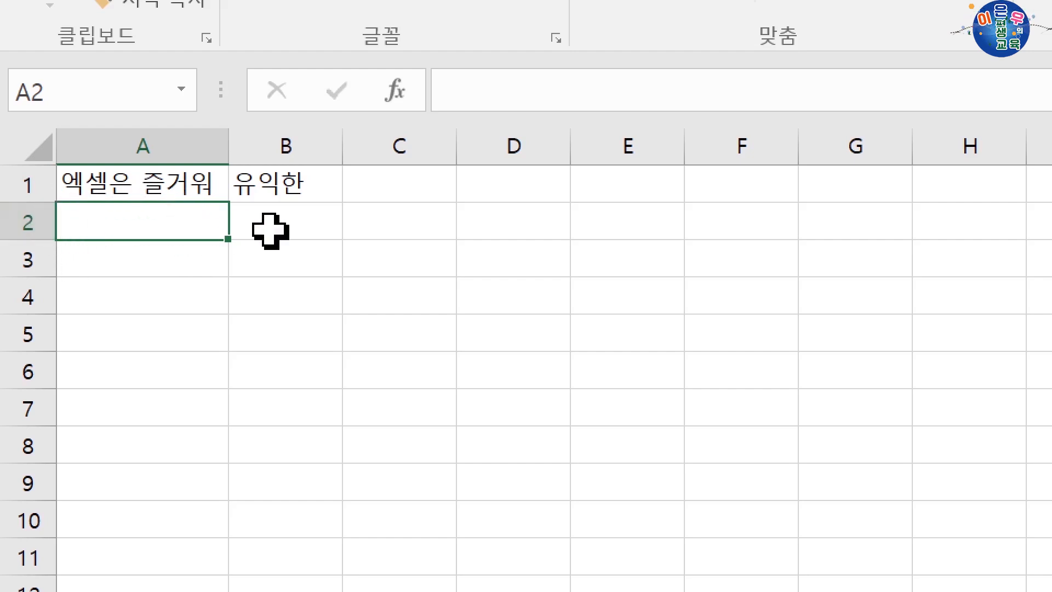
type("월")
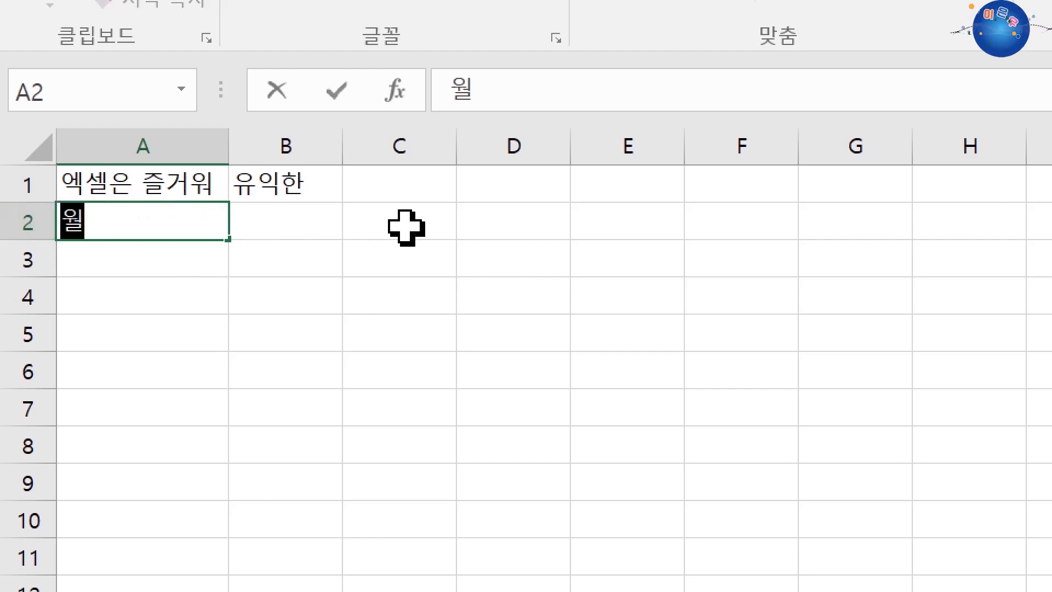
type("요일")
key("Return")
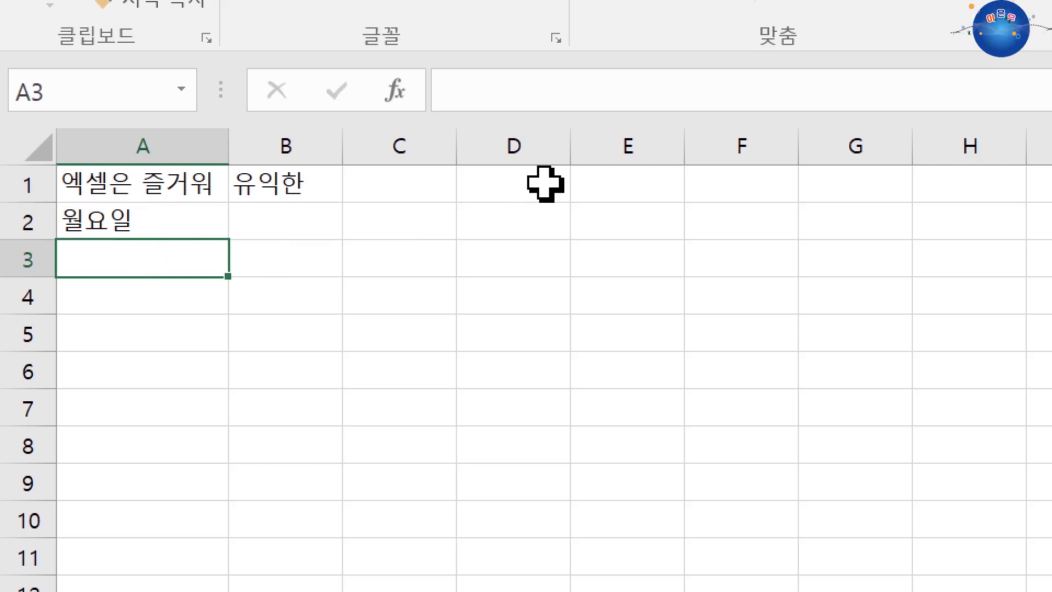
Enter 화요일 in A3 and 수요일 in A4, and clear both cells.
type("화요일")
key("Return")
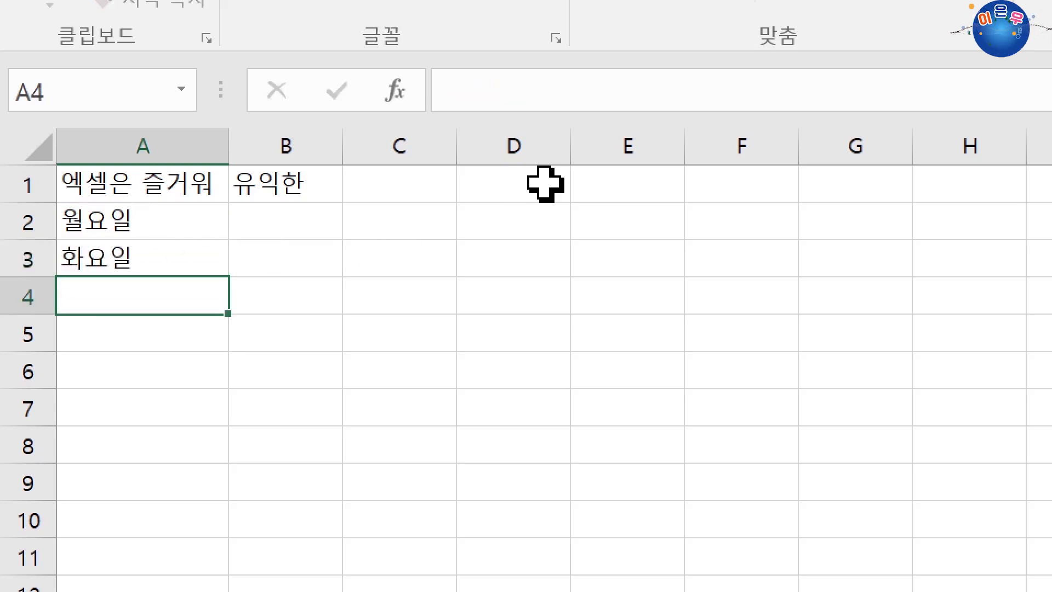
type("수용")
type("일")
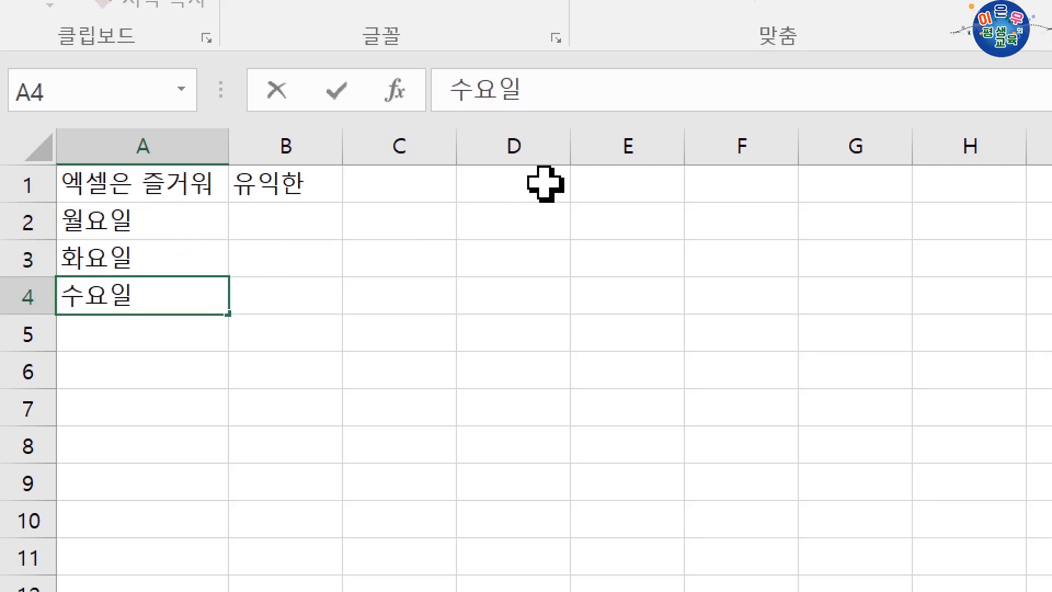
key("Return")
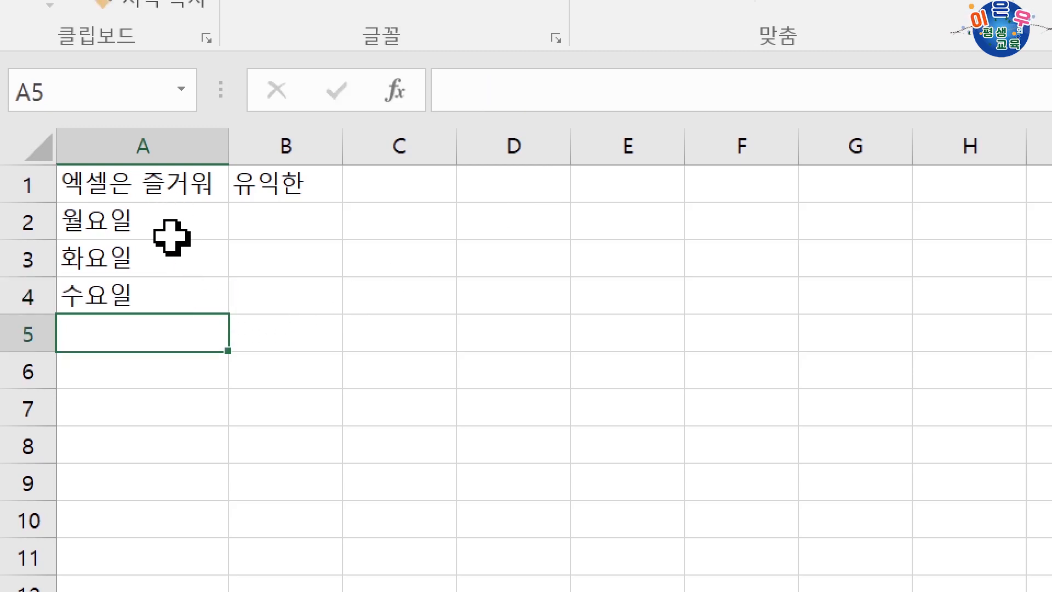
left_click_drag(174, 264, 177, 285)
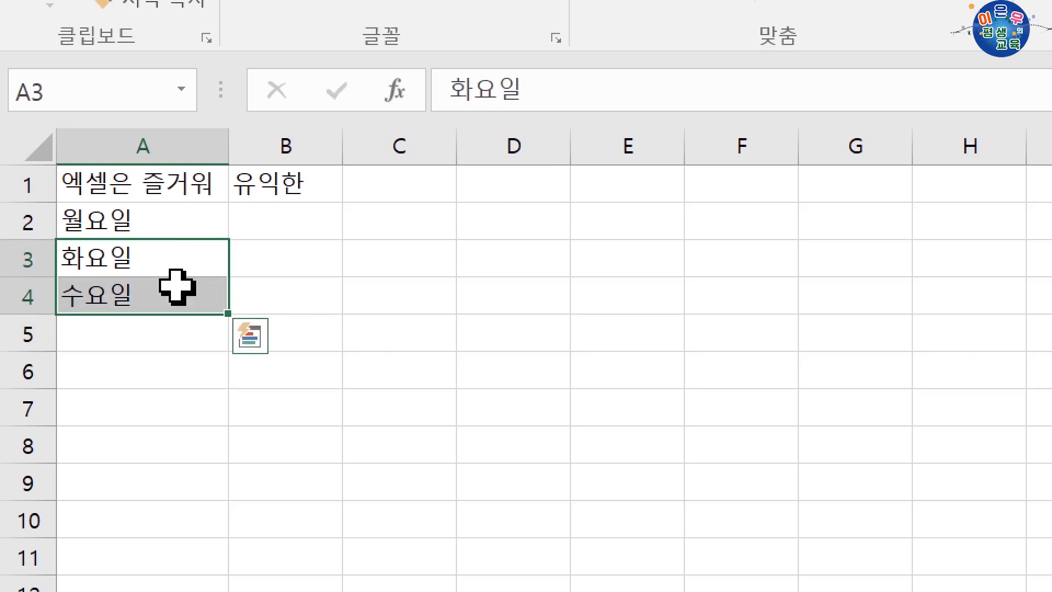
key("Delete")
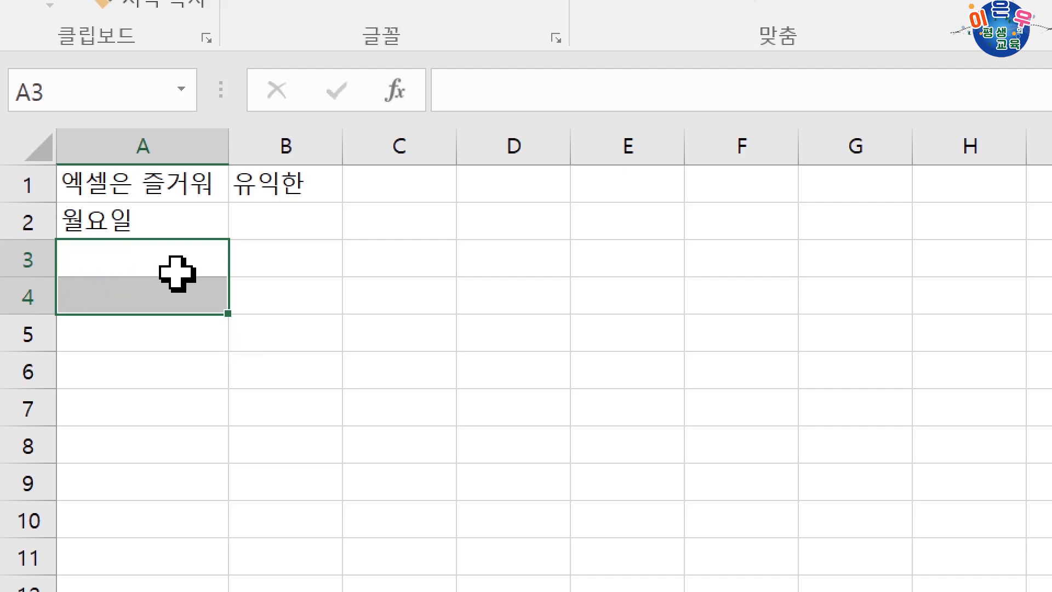
Fill the weekday series from 월요일 in A2 down to A10 with the fill handle.
left_click(149, 219)
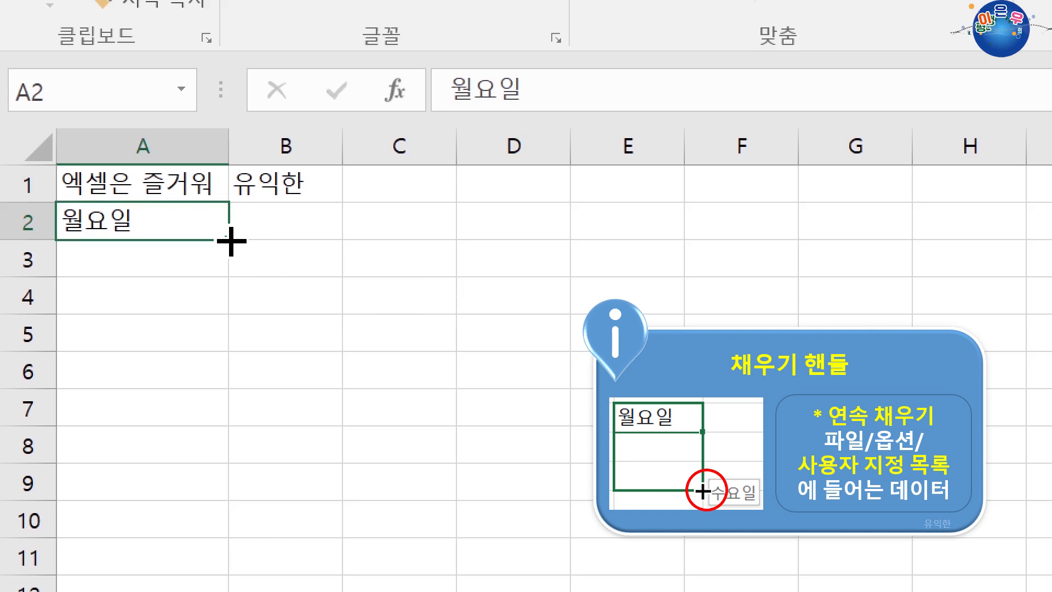
left_click_drag(230, 240, 222, 556)
left_click_drag(221, 517, 221, 518)
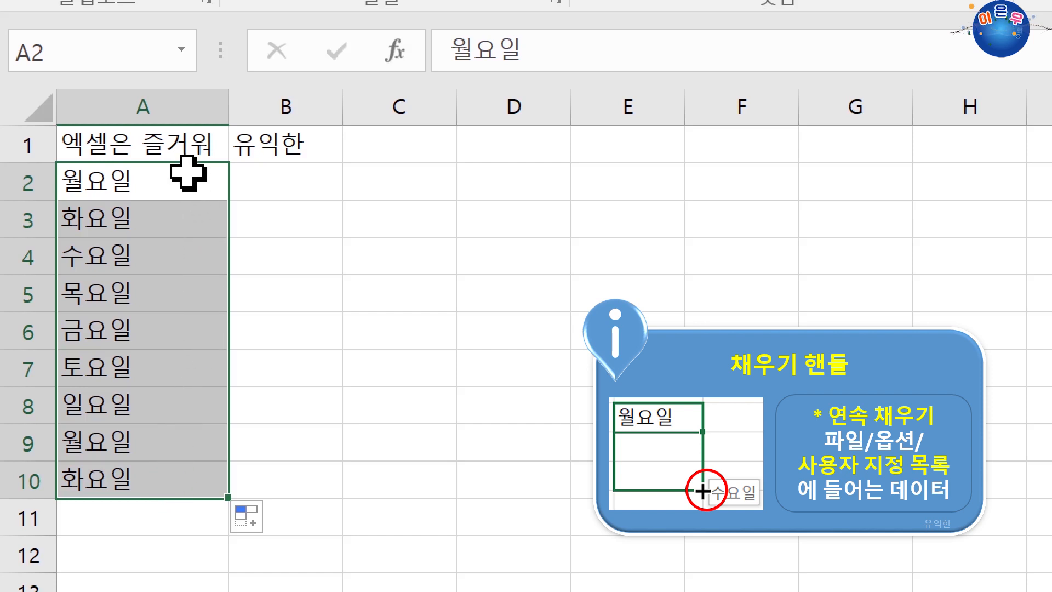
Enter May in B2 and fill the month series down to B11 with the fill handle.
left_click(274, 187)
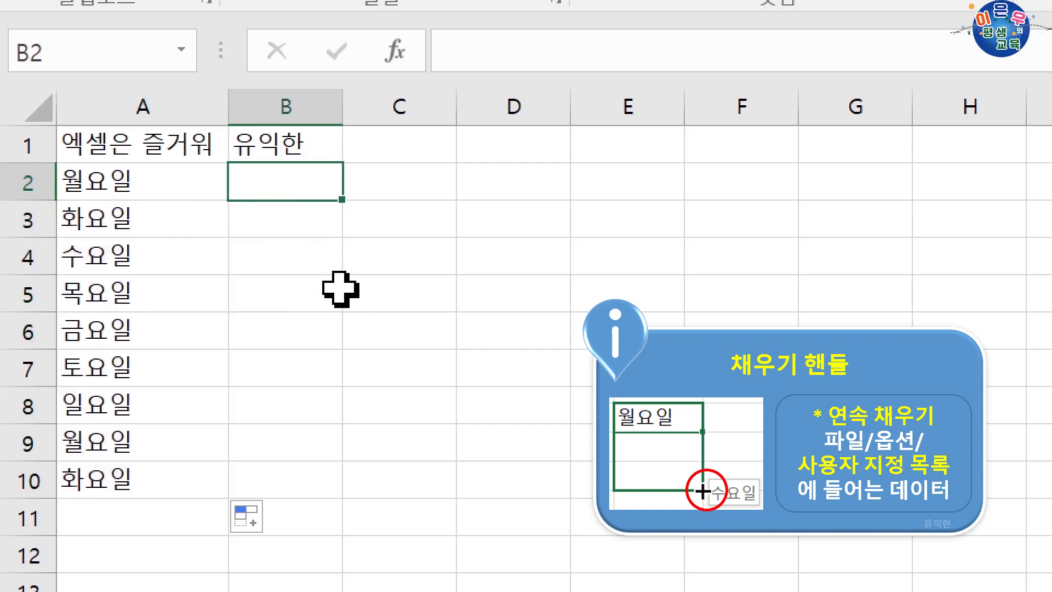
type("m")
key("BackSpace")
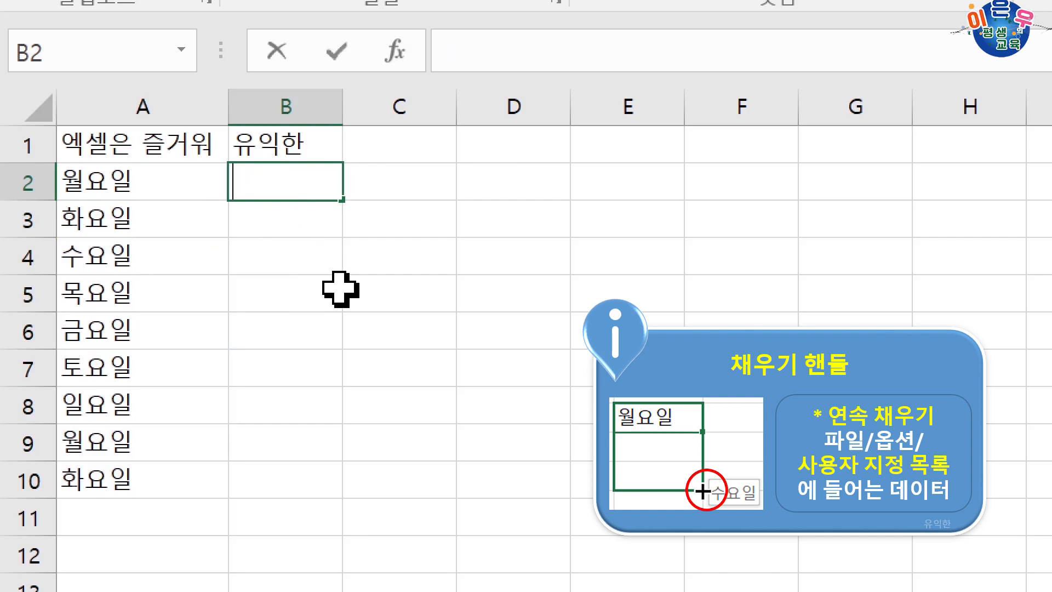
type("May")
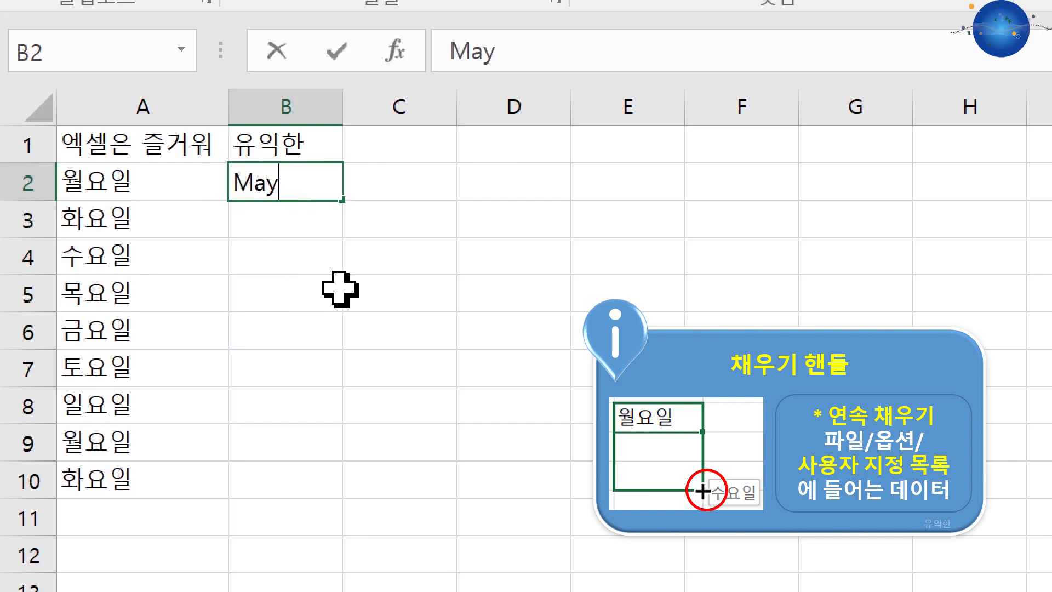
key("Return")
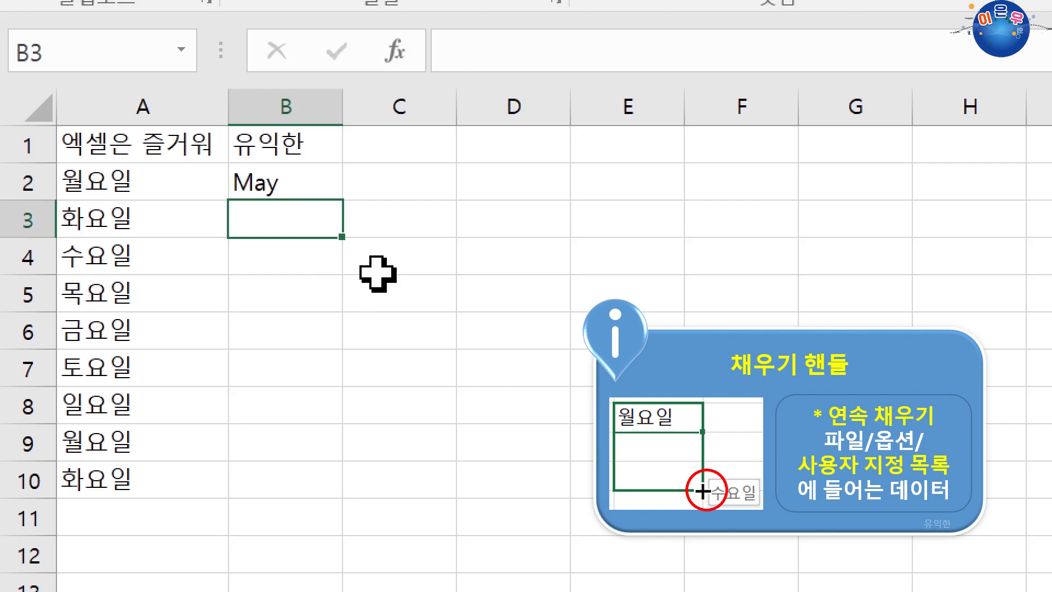
left_click(320, 181)
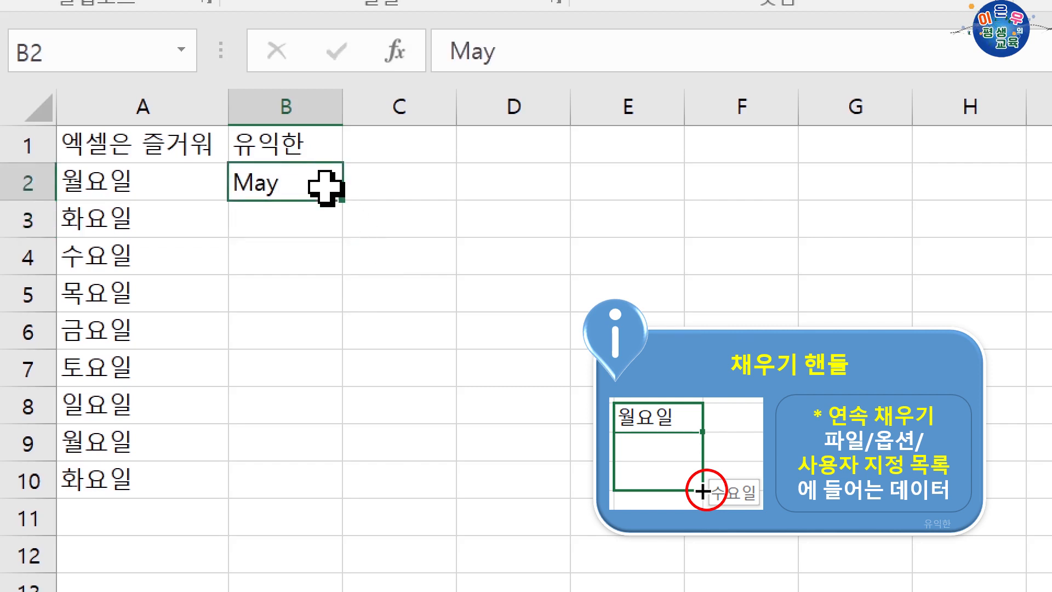
left_click_drag(348, 202, 331, 532)
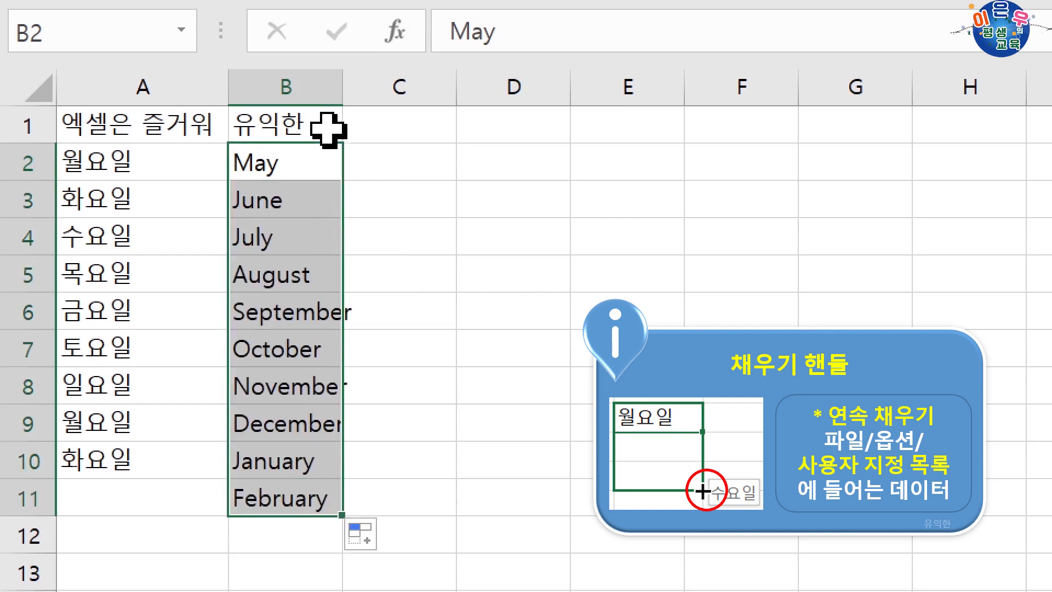
Check the filled month names in column B and auto-fit the column to its longest entry.
left_click(281, 301)
left_click(294, 385)
left_click(298, 433)
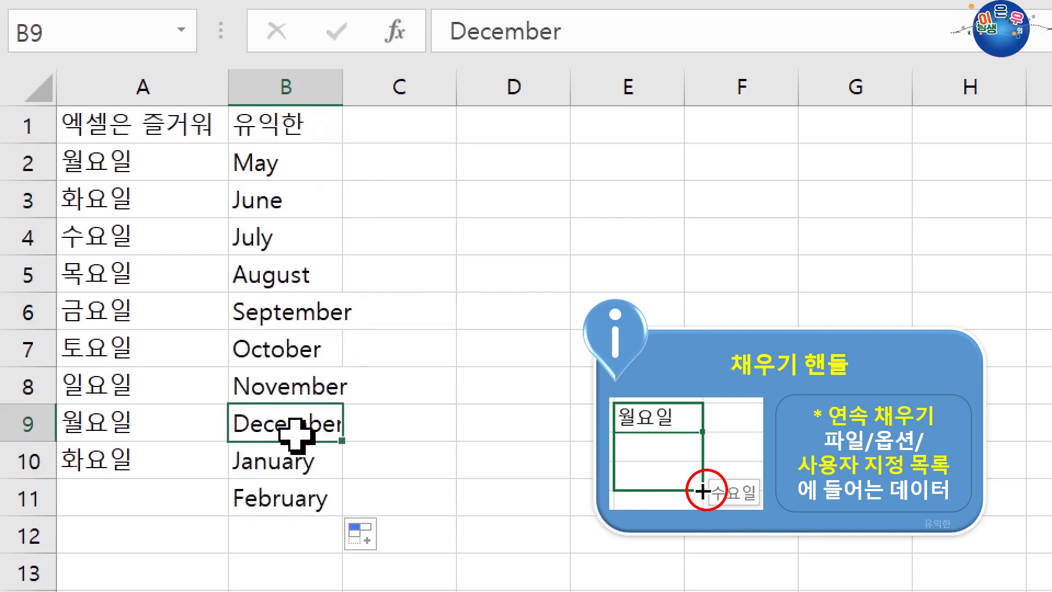
left_click(301, 458)
left_click(312, 170)
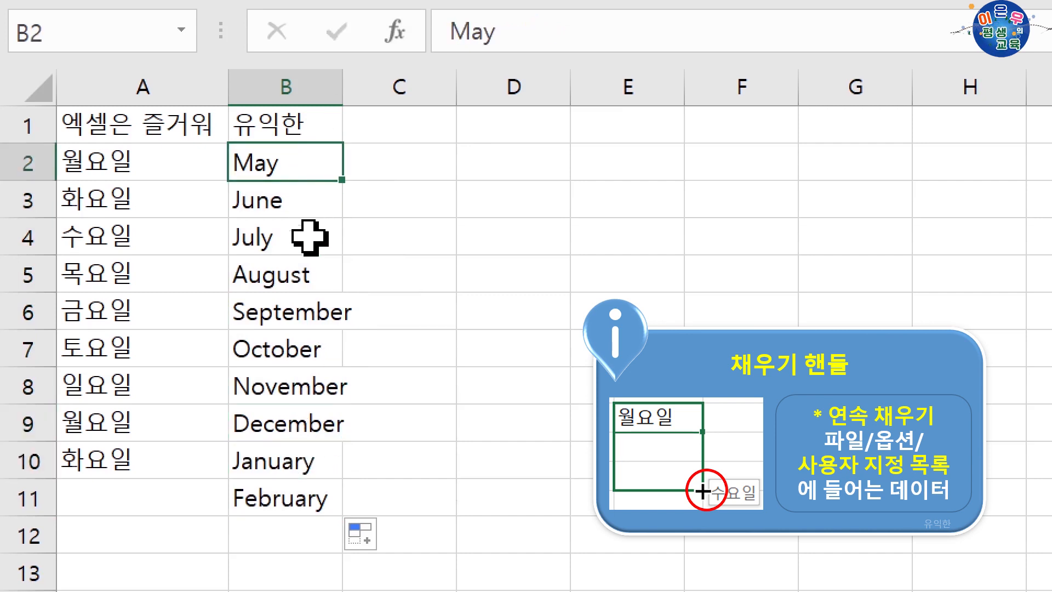
left_click(301, 307)
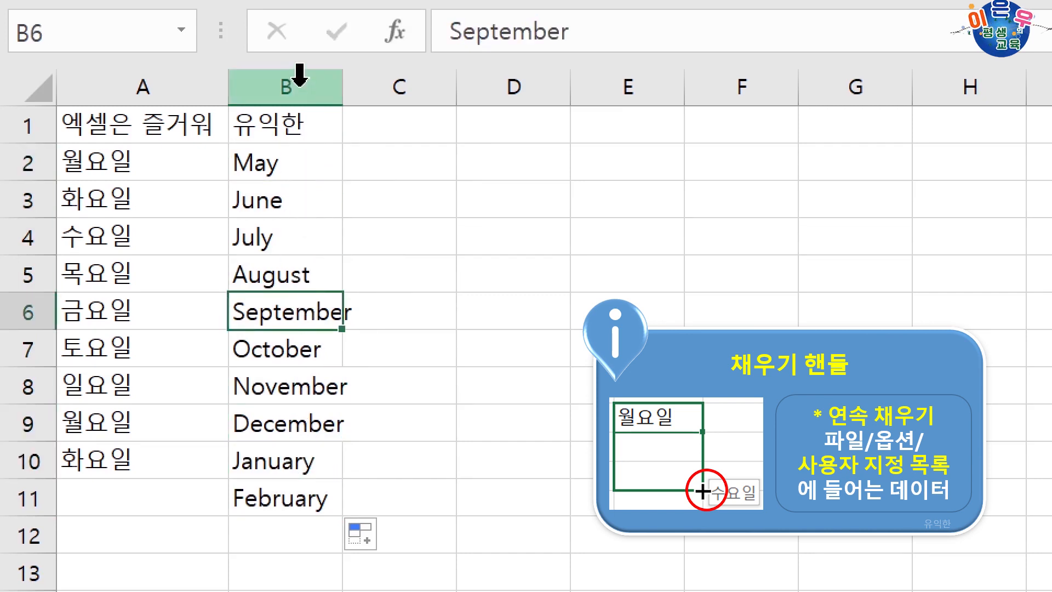
double_click(345, 86)
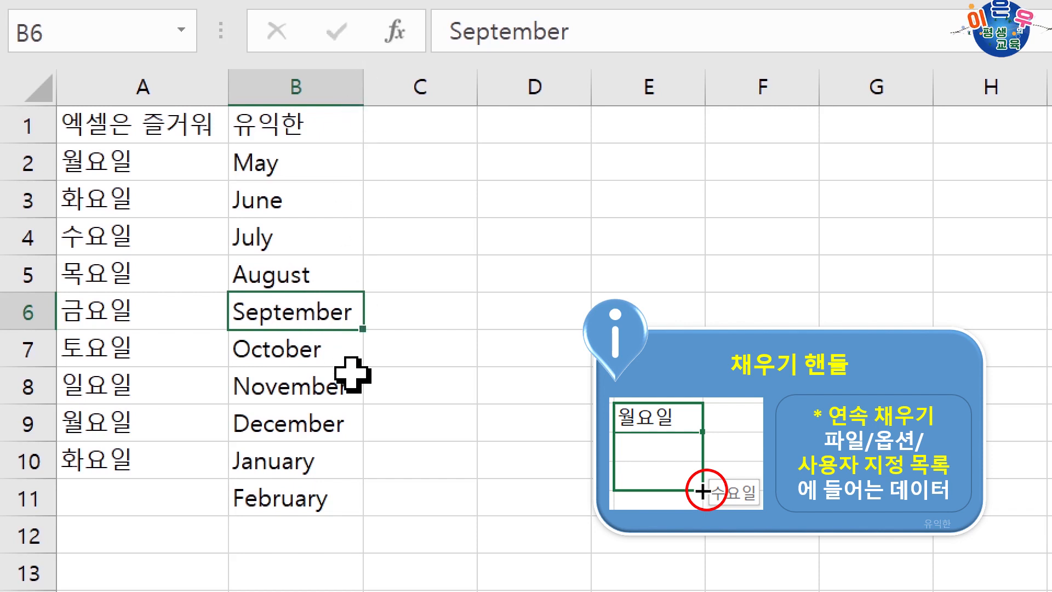
Copy the text in B1 across to E1 and fill the month series from B2 across to G2 with the fill handle.
left_click(431, 128)
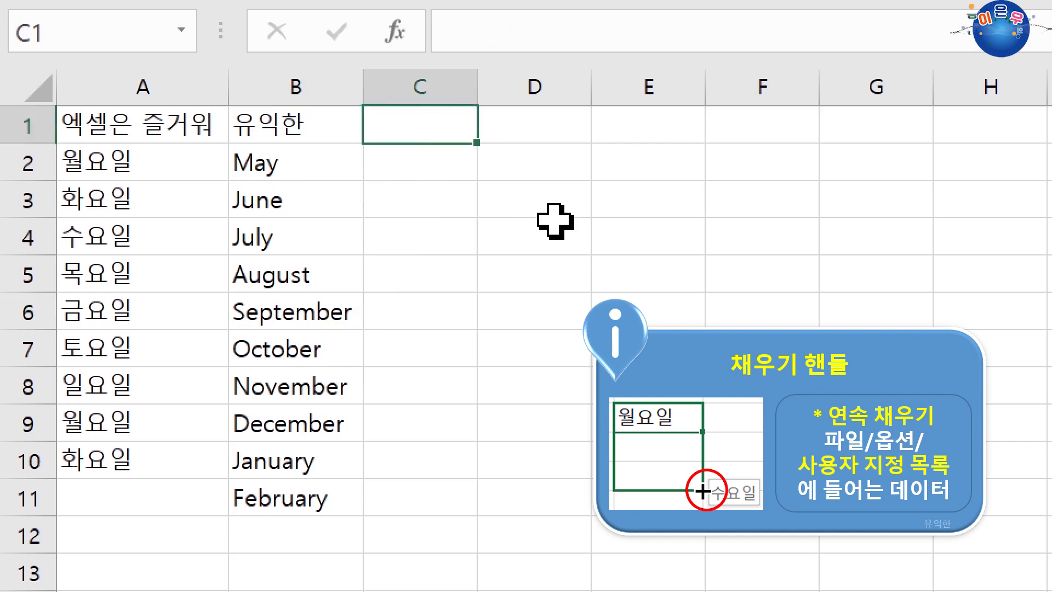
left_click(310, 132)
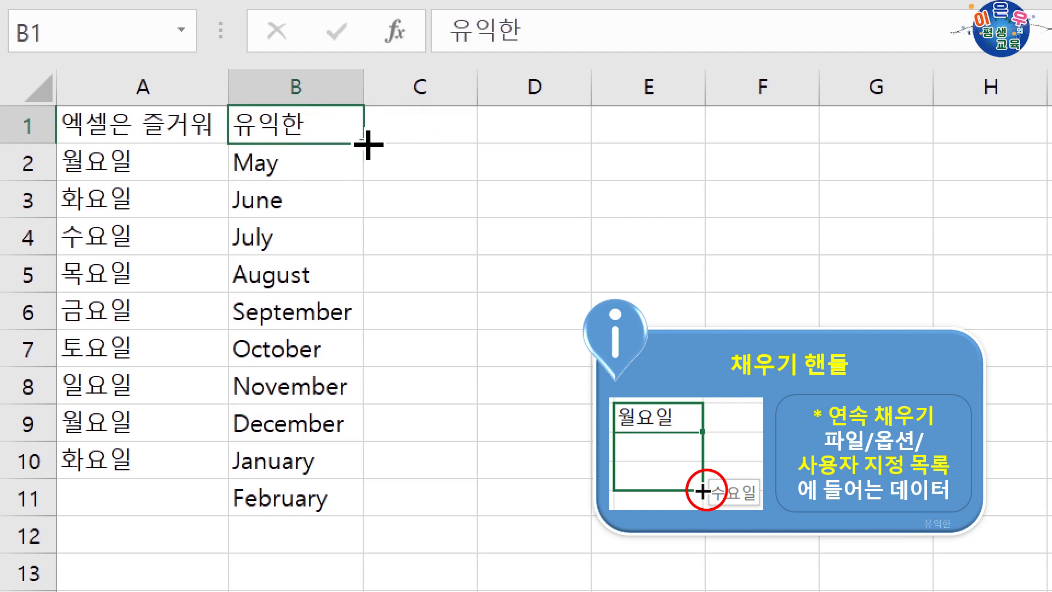
left_click_drag(369, 145, 712, 137)
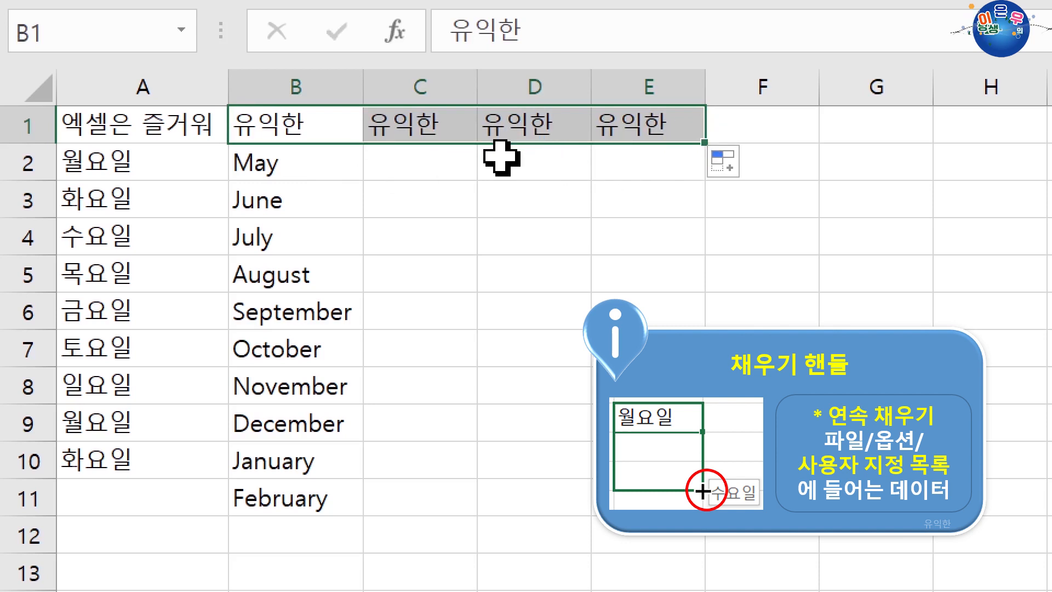
left_click_drag(337, 130, 663, 122)
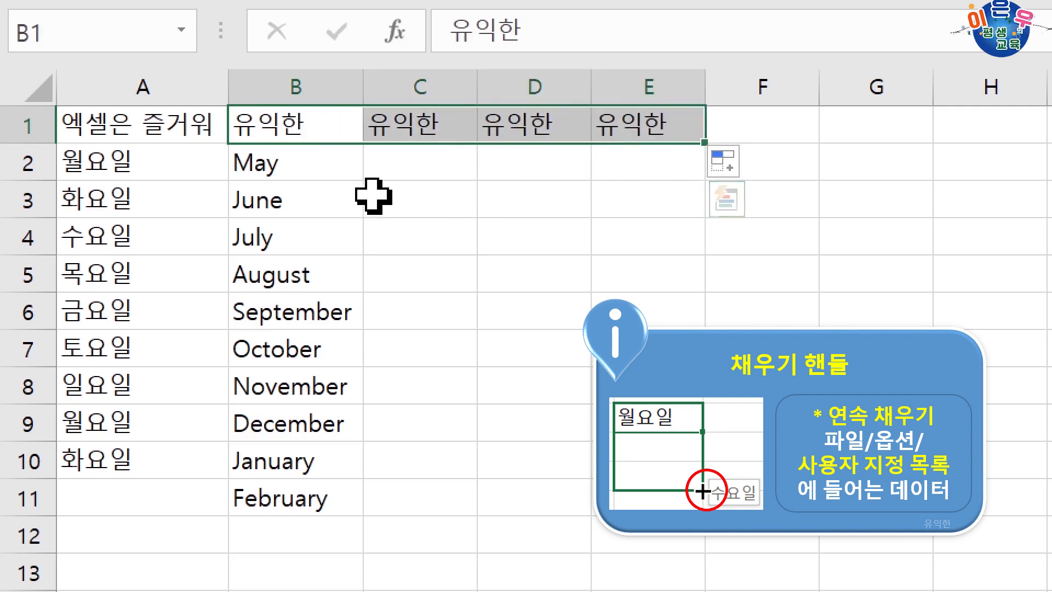
left_click(304, 164)
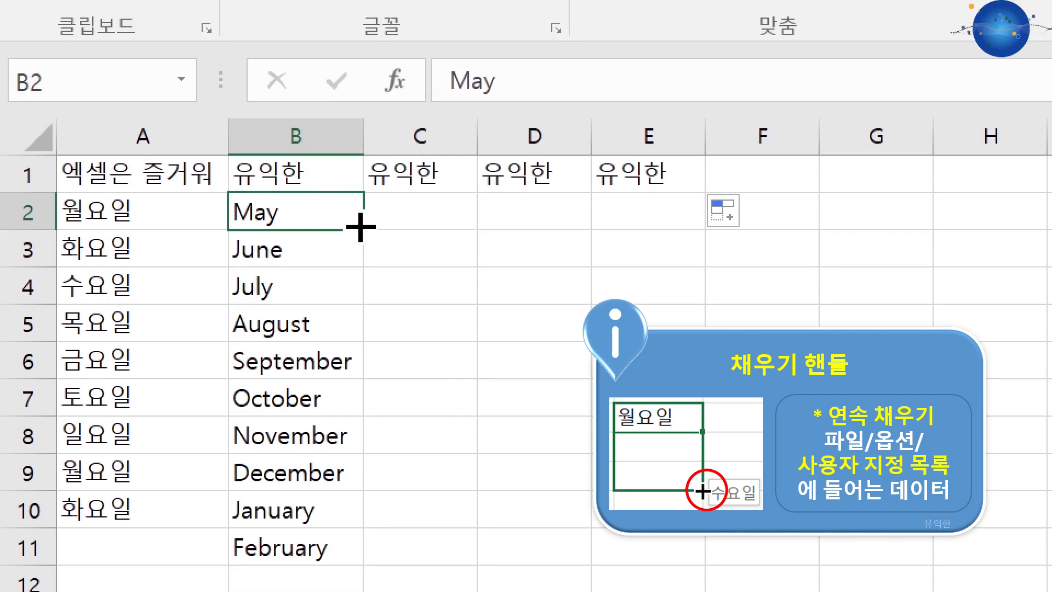
left_click_drag(360, 228, 938, 228)
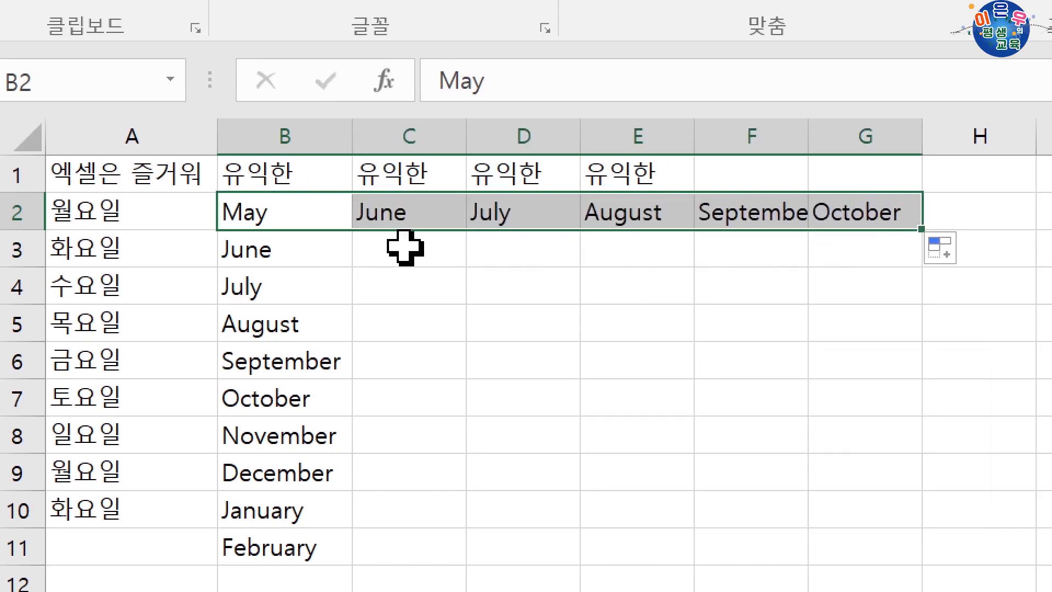
Enter 123, 1 and 2 in cells C3 to C5, and clear the three cells.
left_click(405, 248)
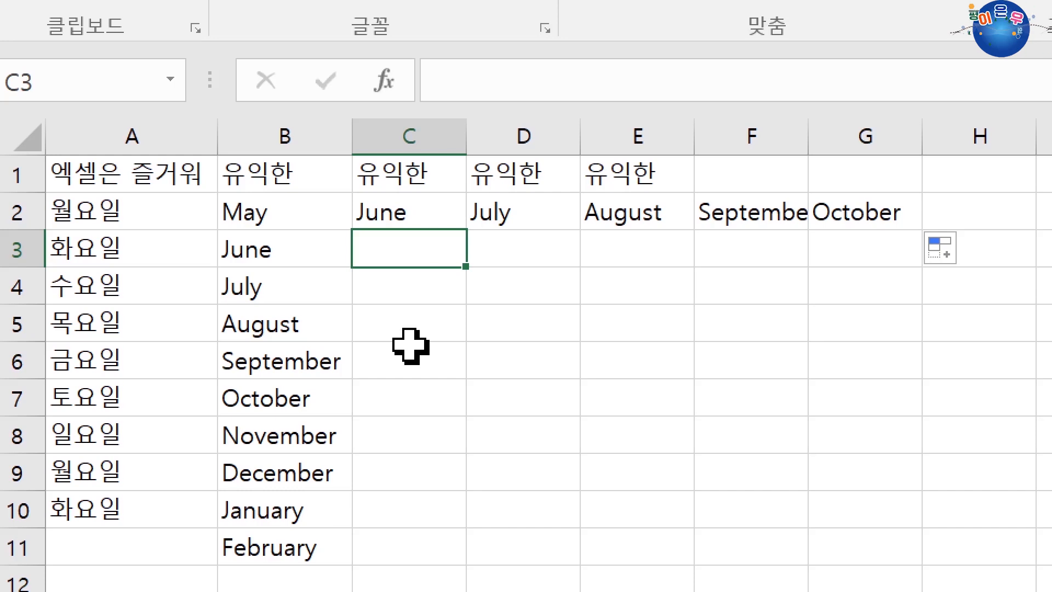
type("123")
key("Return")
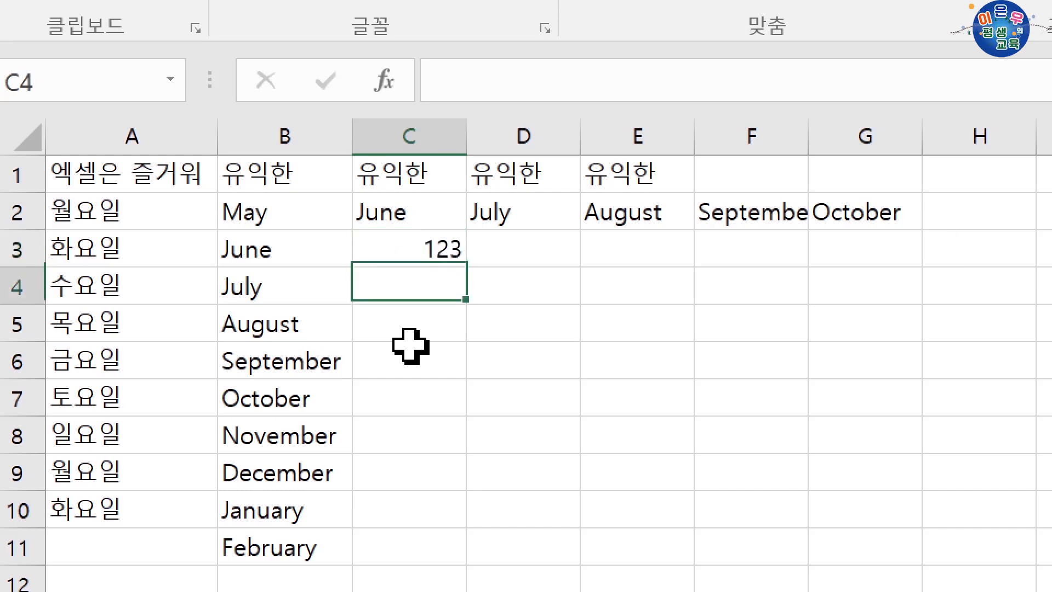
type("1")
key("Return")
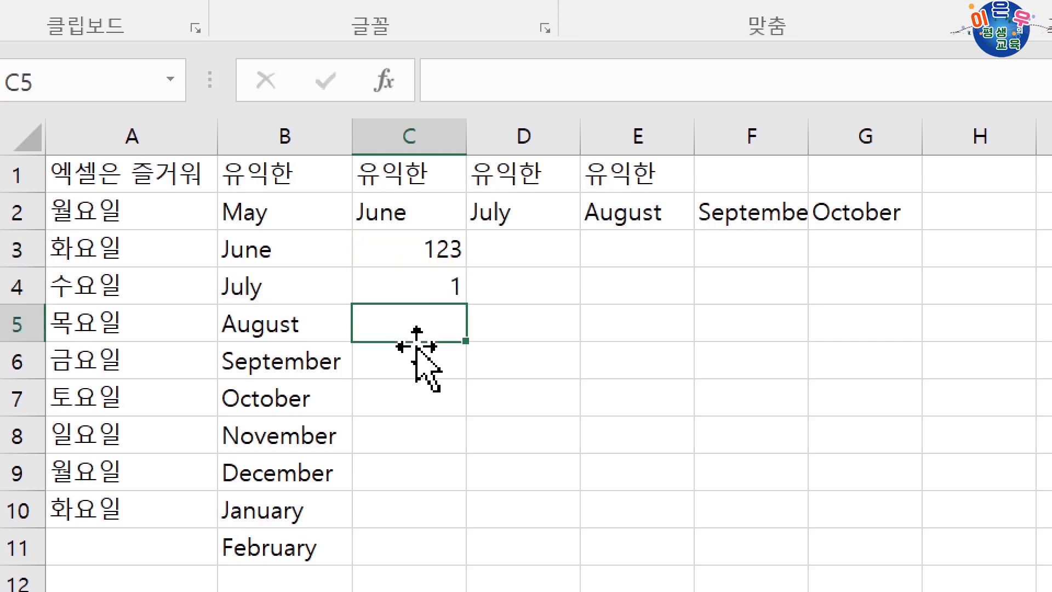
type("2")
key("Return")
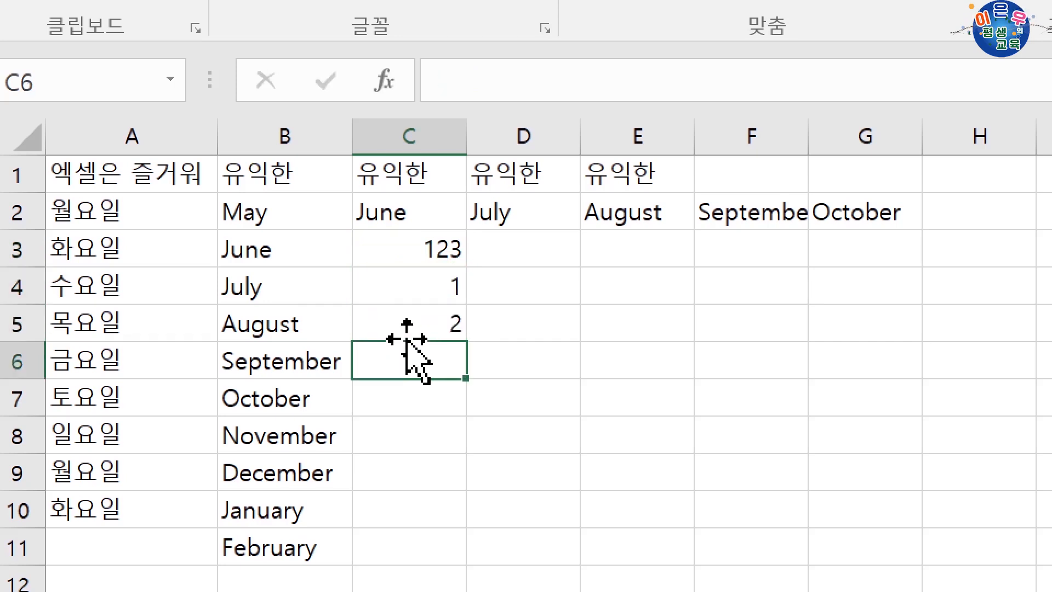
left_click(432, 320)
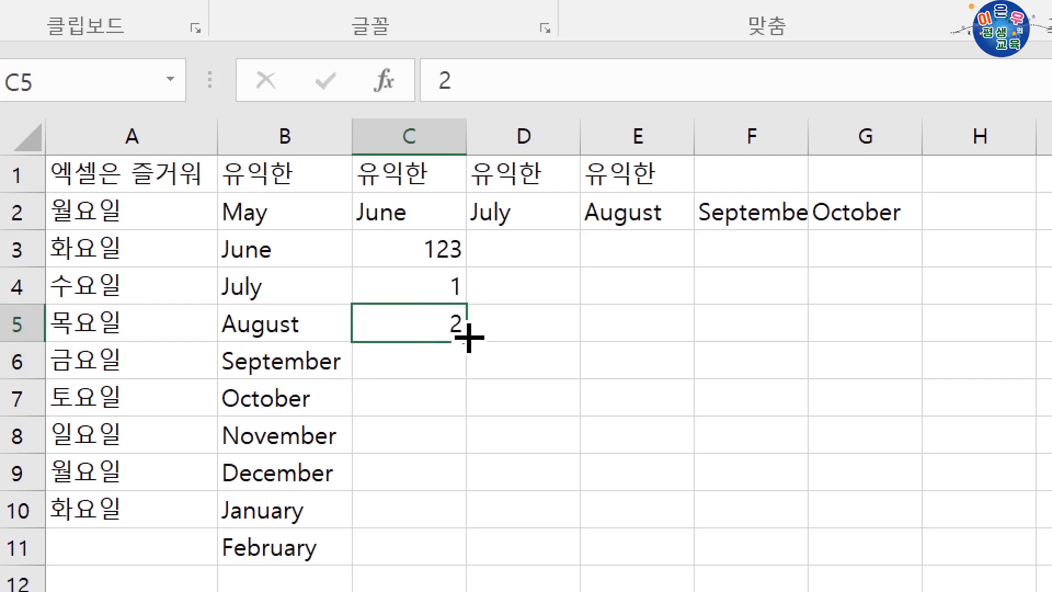
left_click_drag(432, 249, 435, 324)
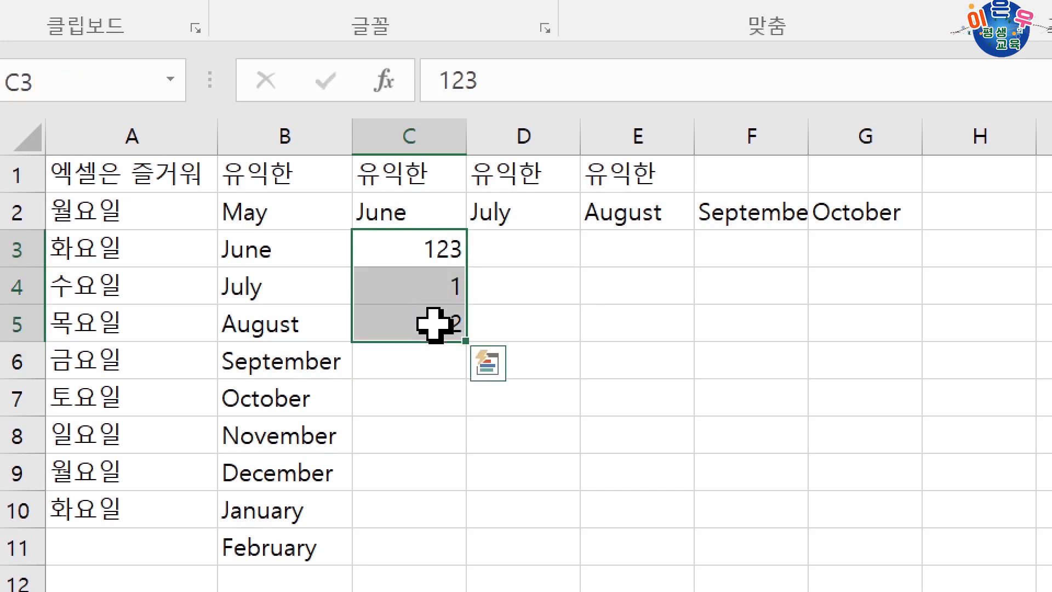
key("Delete")
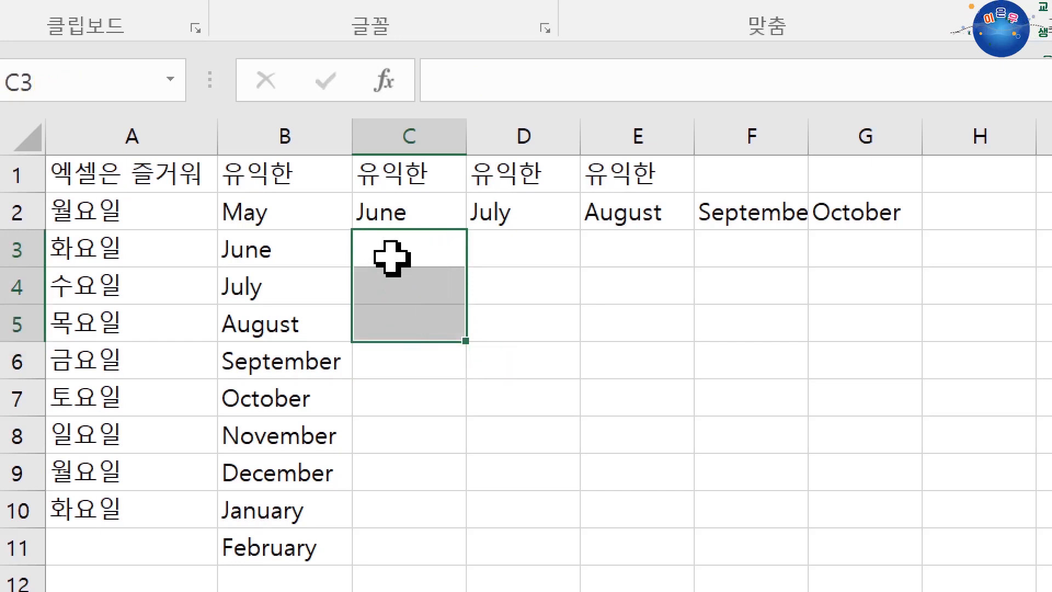
Enter 1 in C3 and copy it unchanged down to C11 with the fill handle.
left_click(415, 252)
type("1")
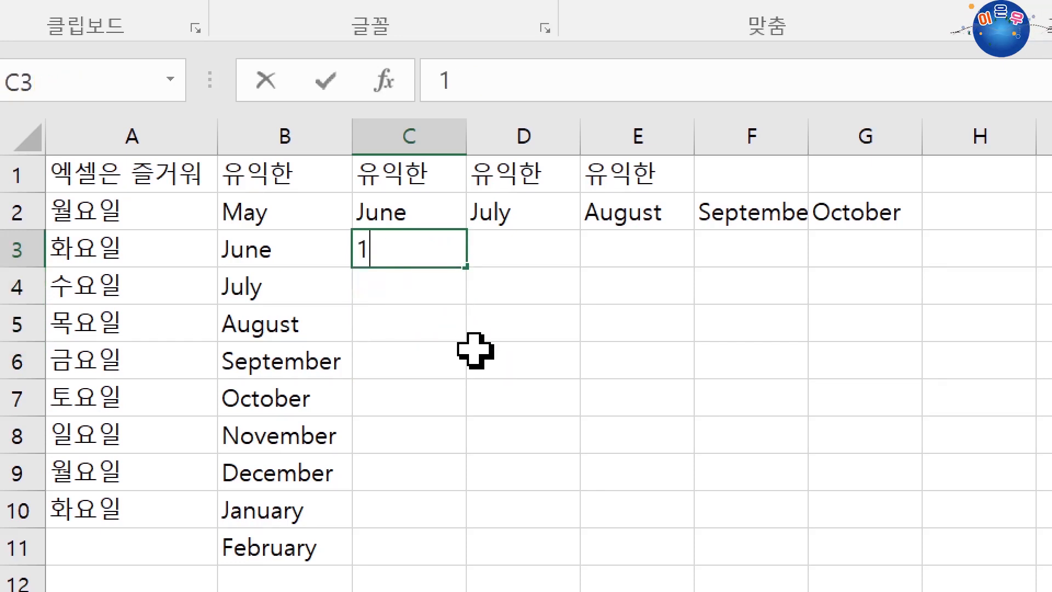
key("Return")
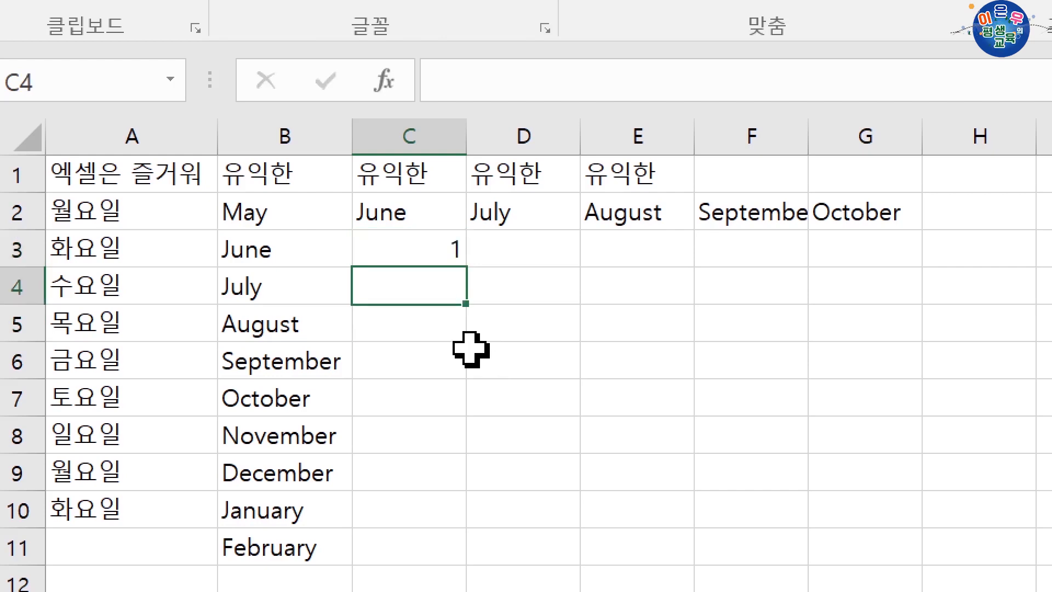
left_click(429, 253)
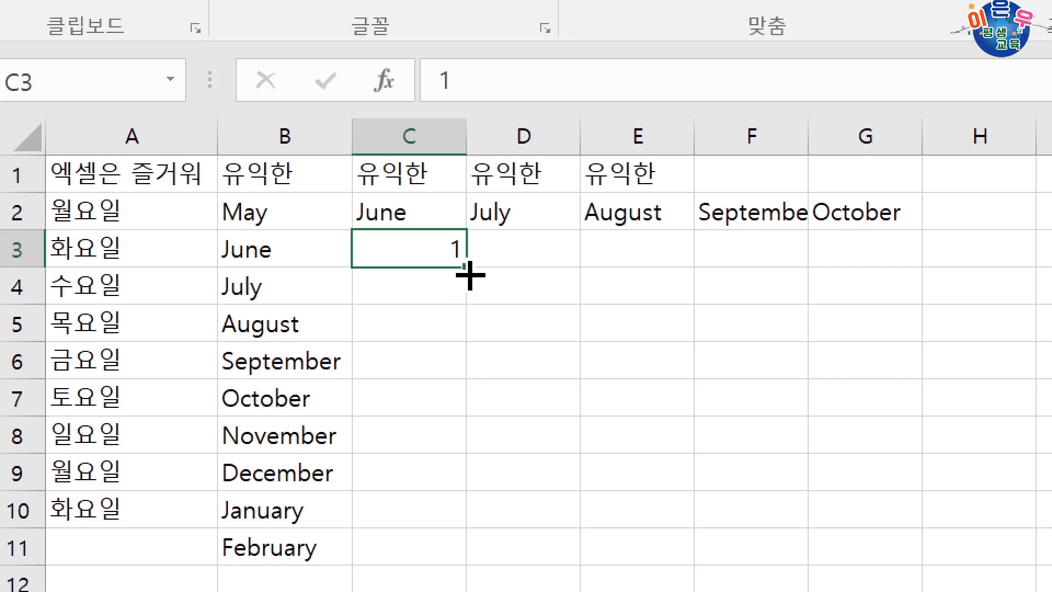
left_click_drag(470, 275, 461, 562)
left_click_drag(461, 520, 457, 515)
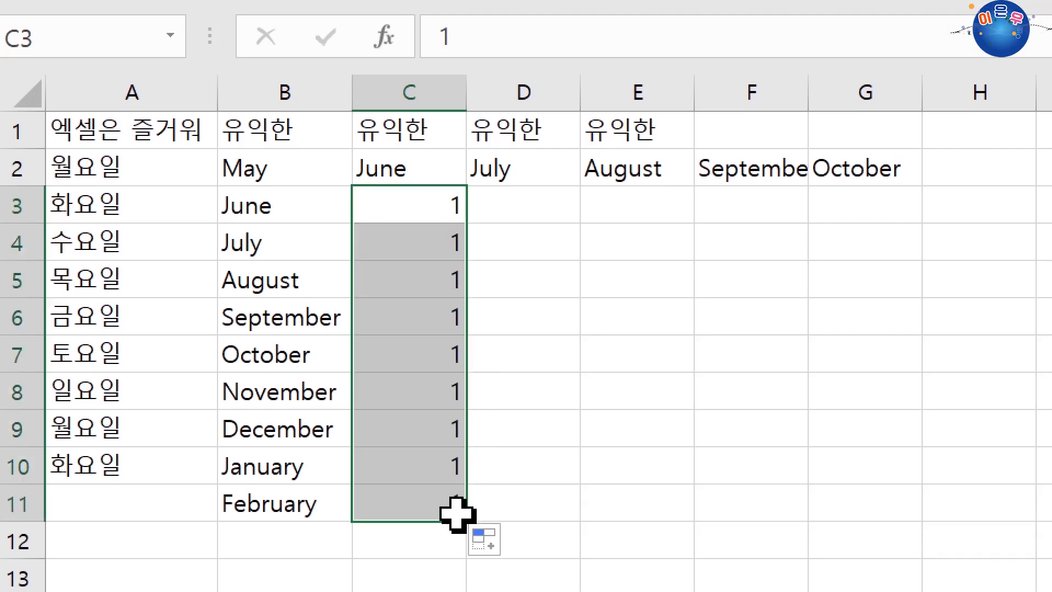
Enter 1 in D3 and fill a series increasing by 1 down to D11 with the fill handle.
left_click(529, 210)
double_click(529, 209)
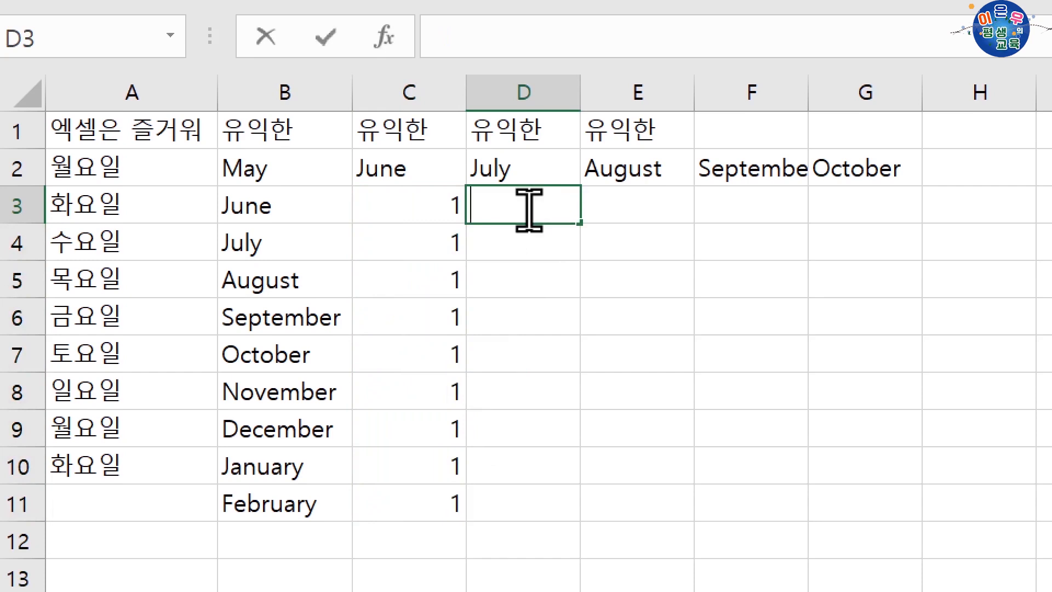
key("Return")
left_click(528, 206)
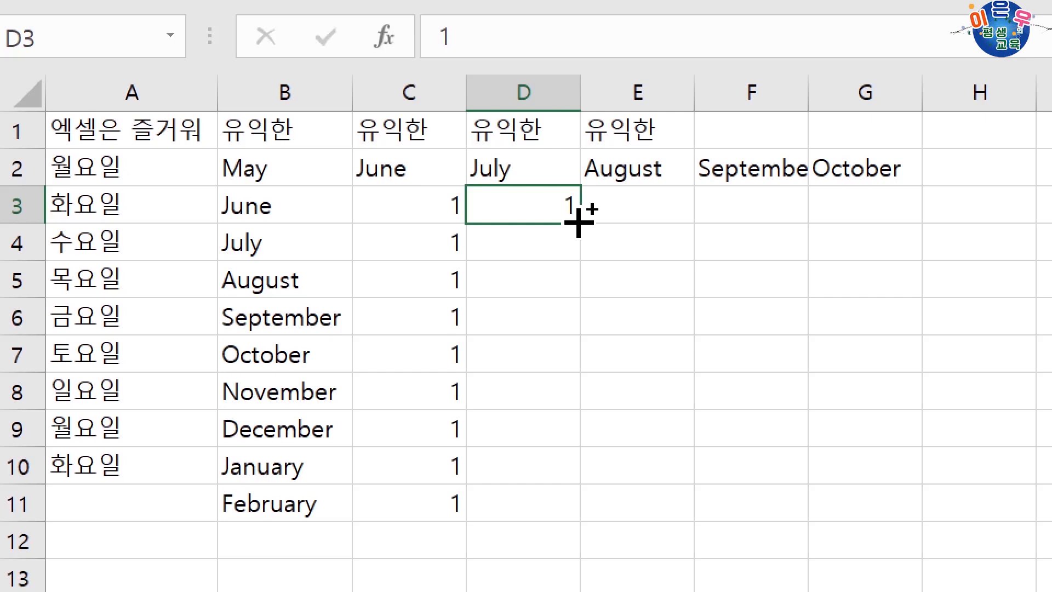
left_click_drag(579, 222, 573, 508)
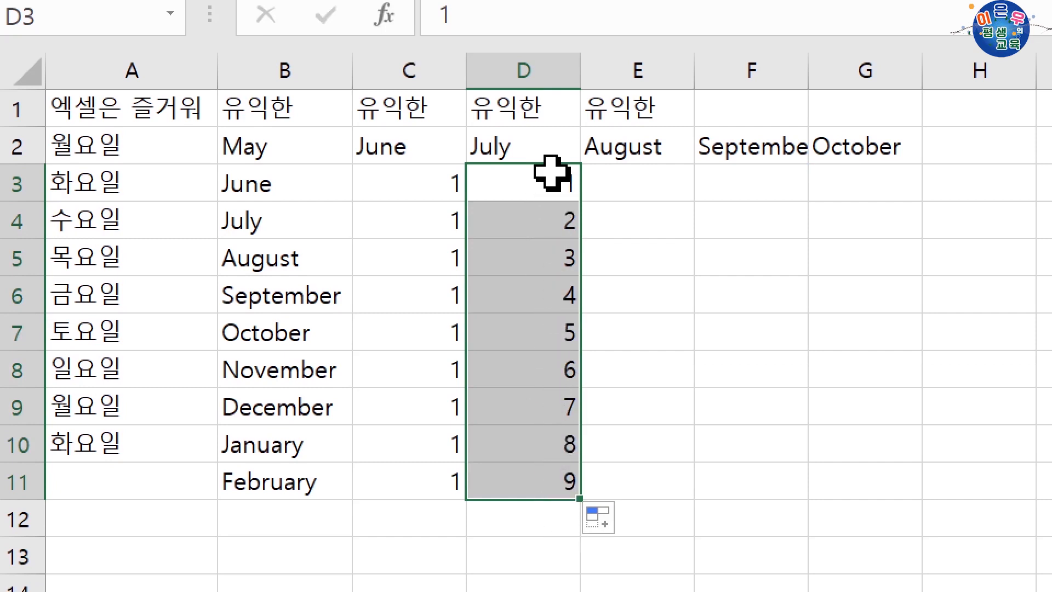
Enter 10 in E3 and 20 in E4, and select both cells.
left_click(631, 183)
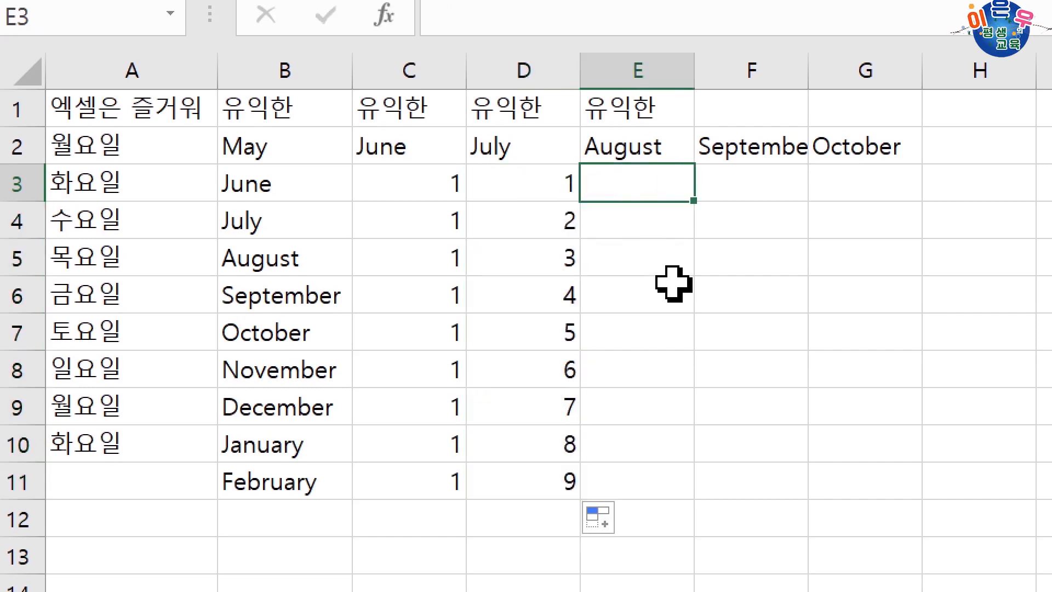
type("1")
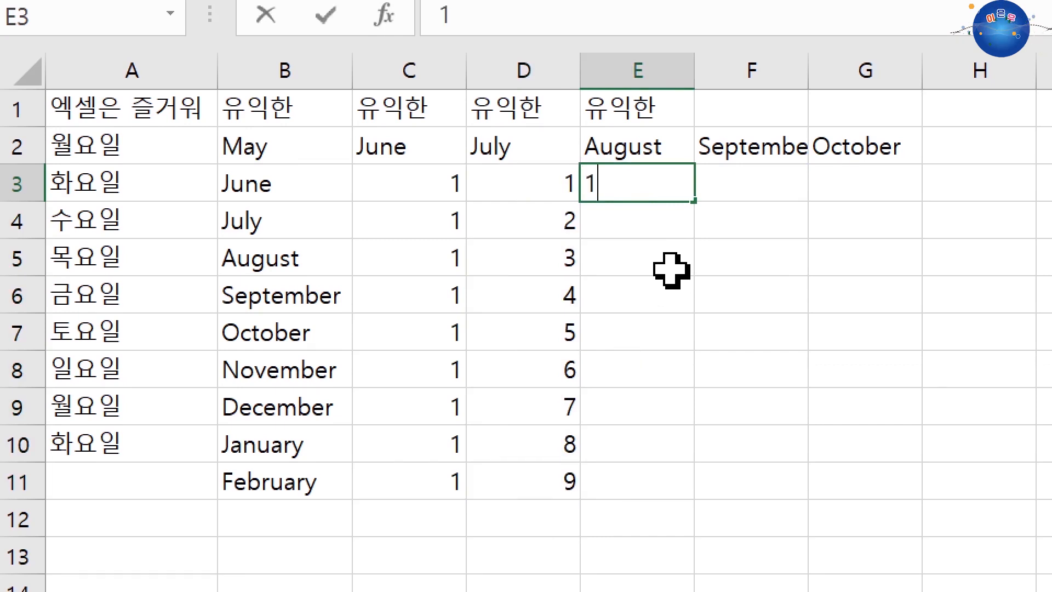
type("0")
left_click(630, 218)
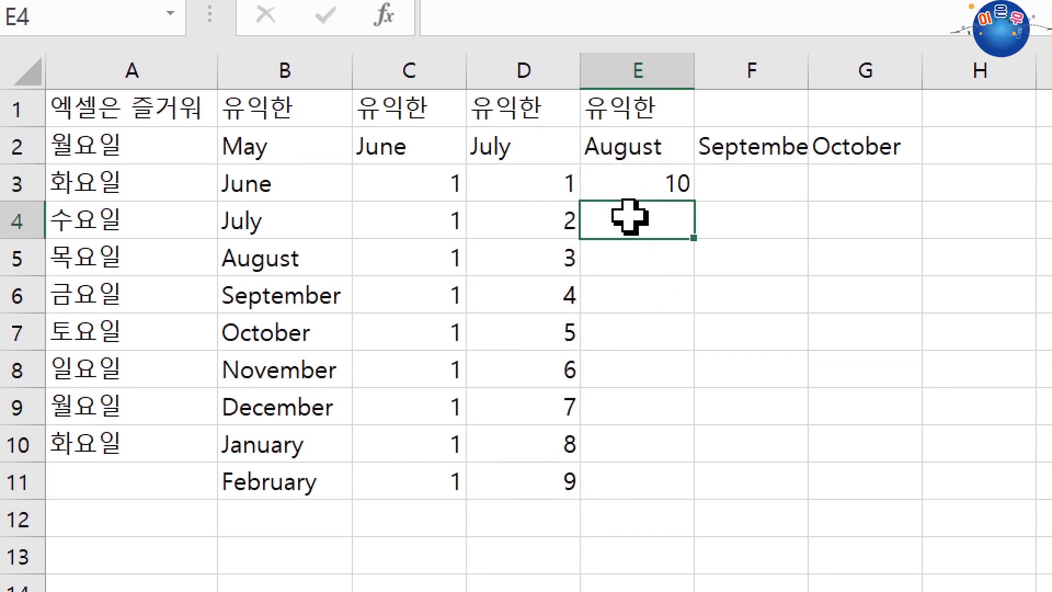
type("20")
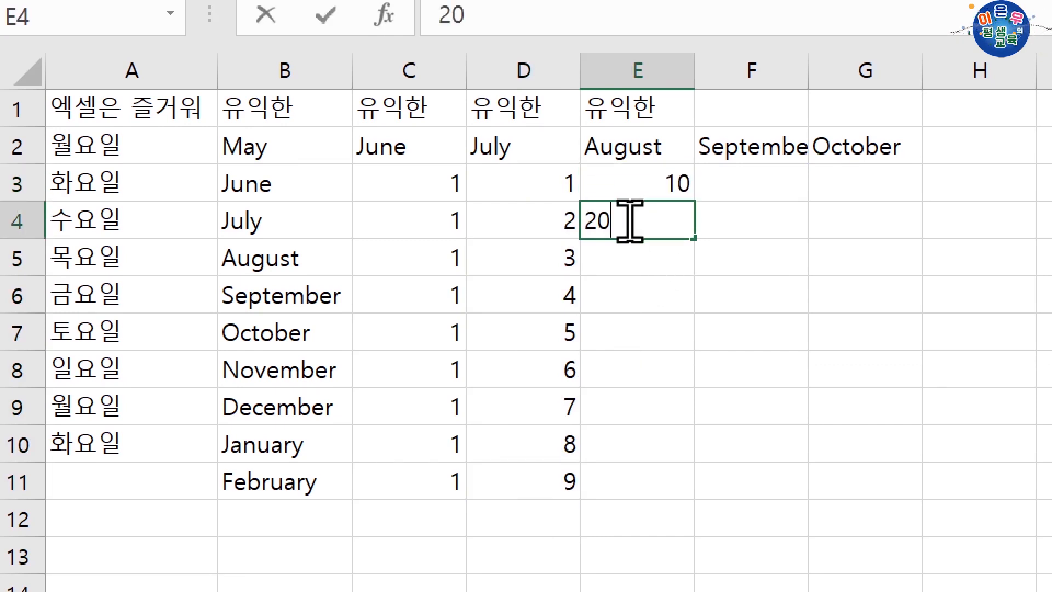
key("Return")
left_click_drag(633, 191, 633, 235)
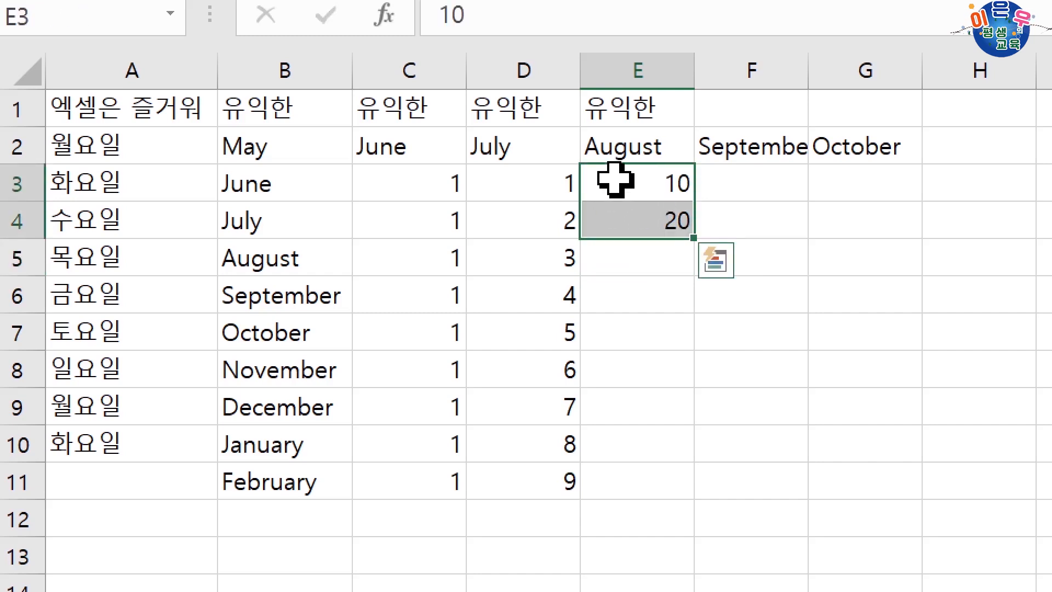
Fill the series from E3:E4 down to E12 in increments of 10, and select the filled cells E5:E12.
left_click_drag(616, 179, 616, 205)
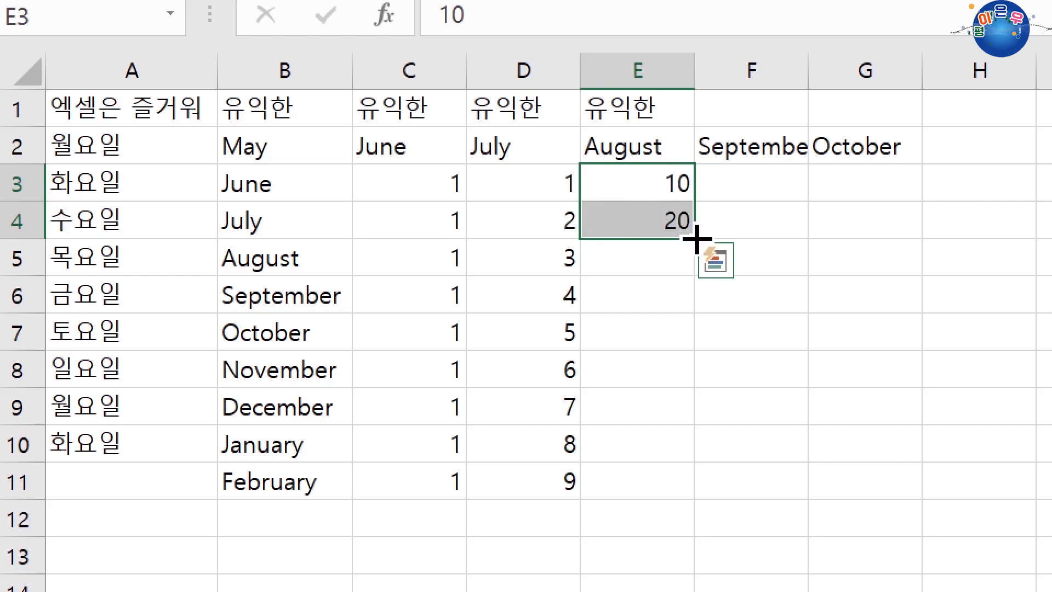
left_click_drag(696, 239, 679, 534)
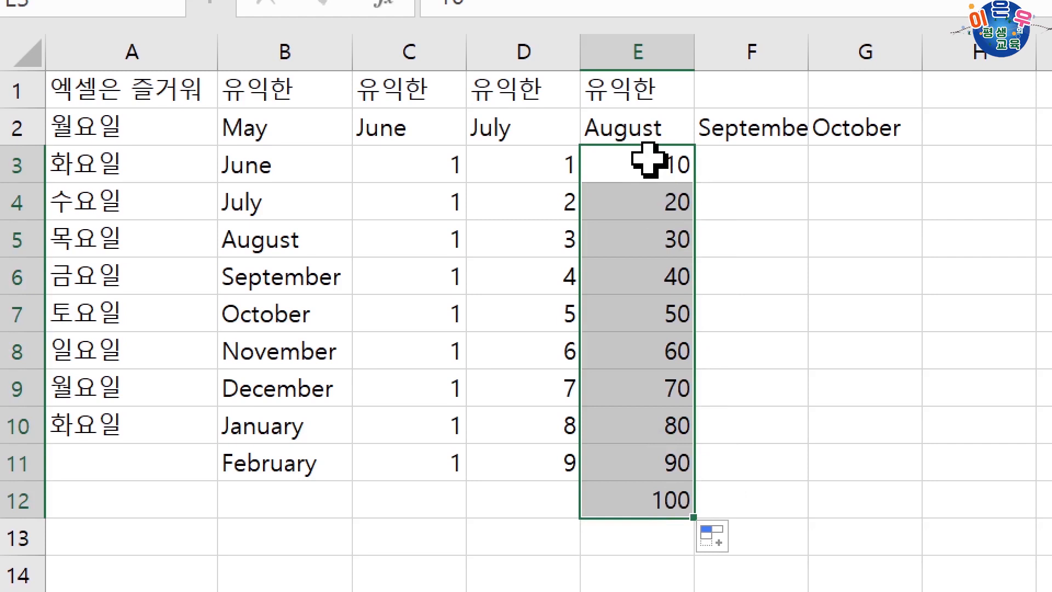
left_click_drag(639, 160, 650, 205)
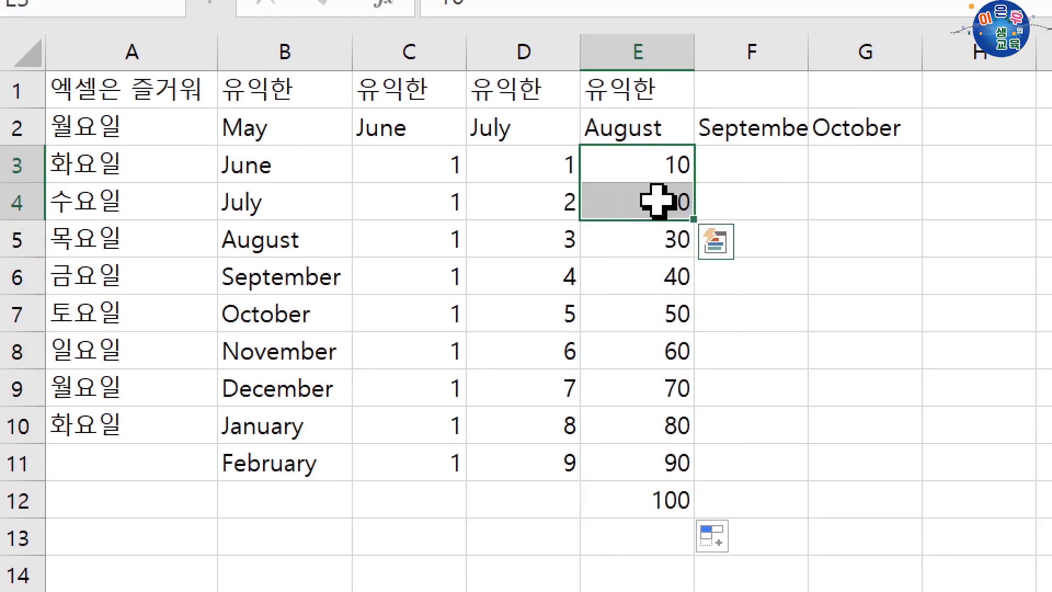
left_click_drag(646, 230, 633, 509)
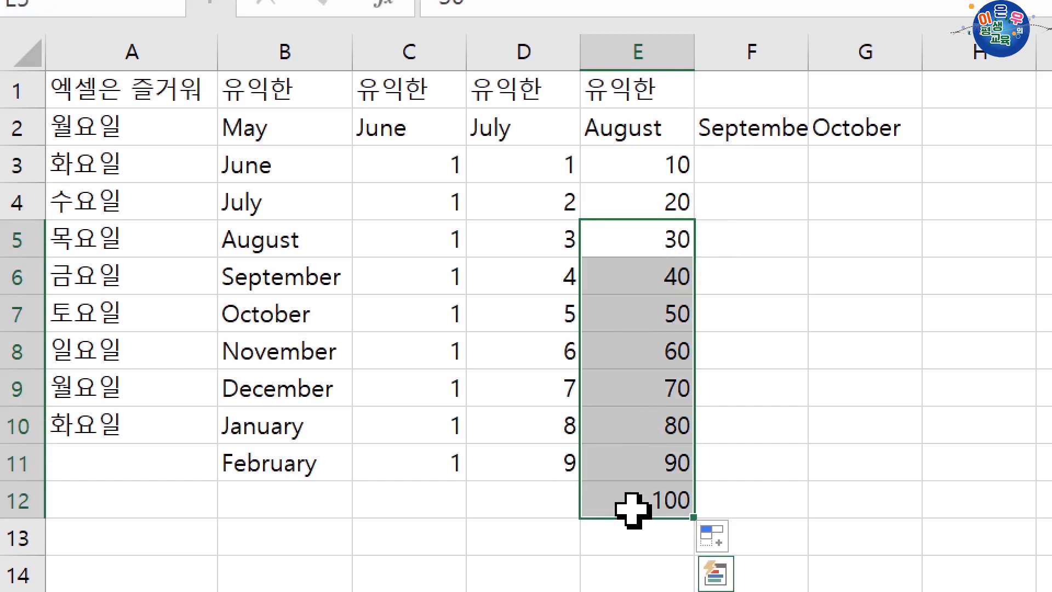
Enter 70 in F3 and 50 in F4.
left_click(759, 167)
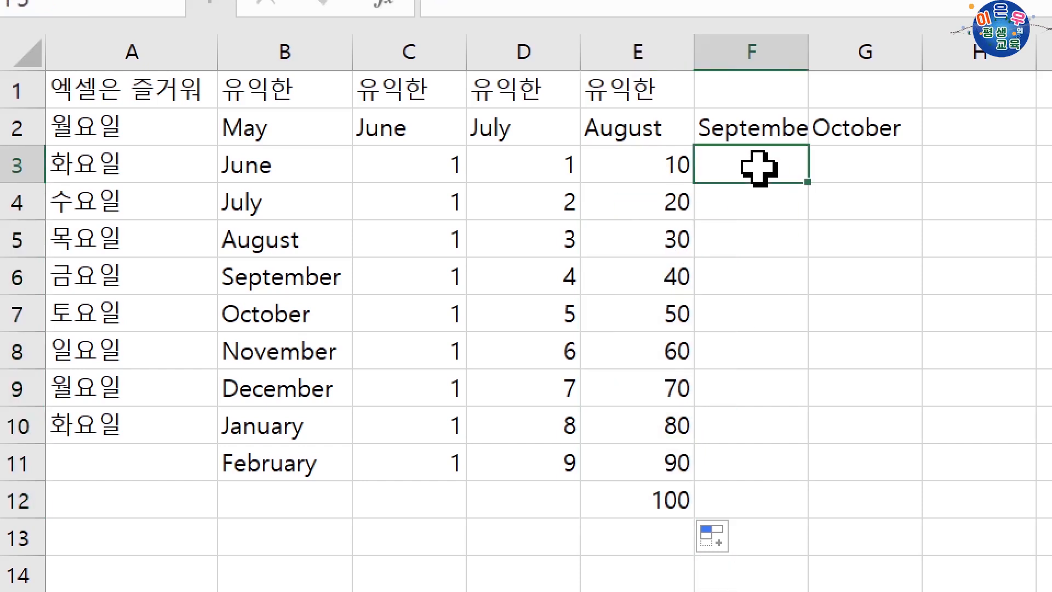
type("70")
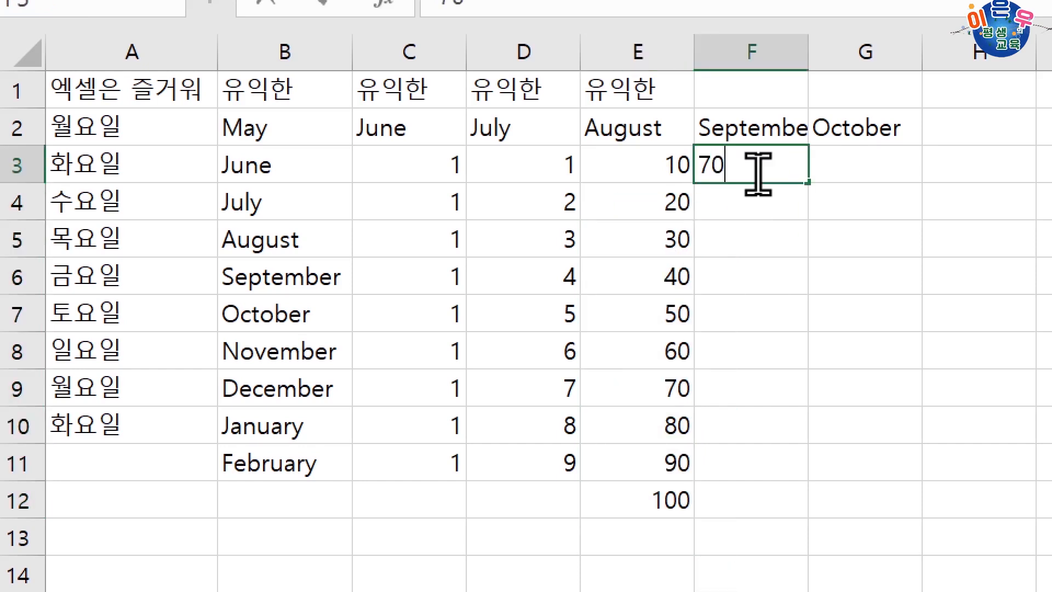
key("Return")
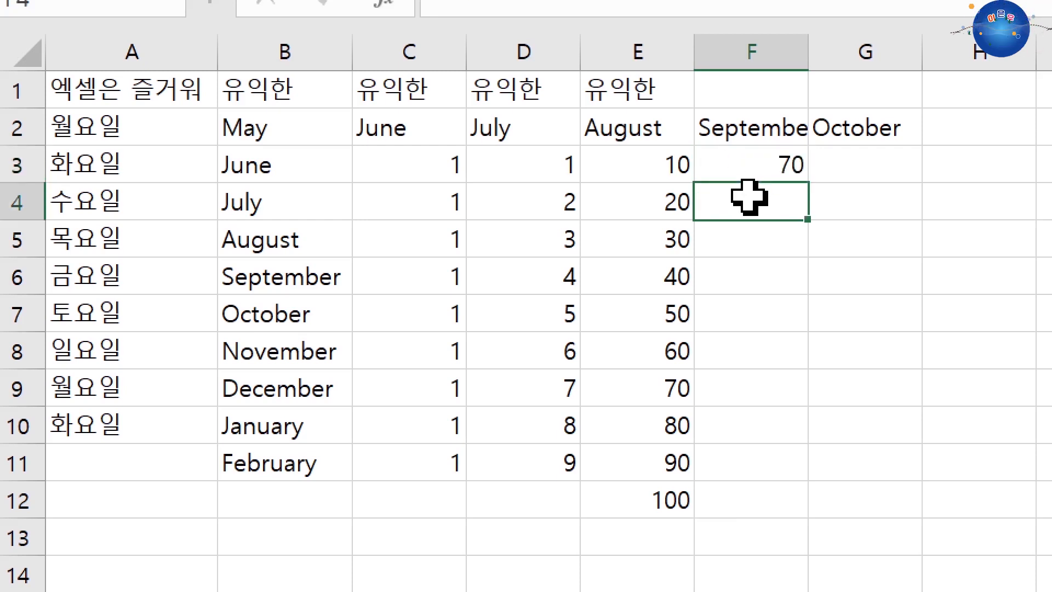
type("50")
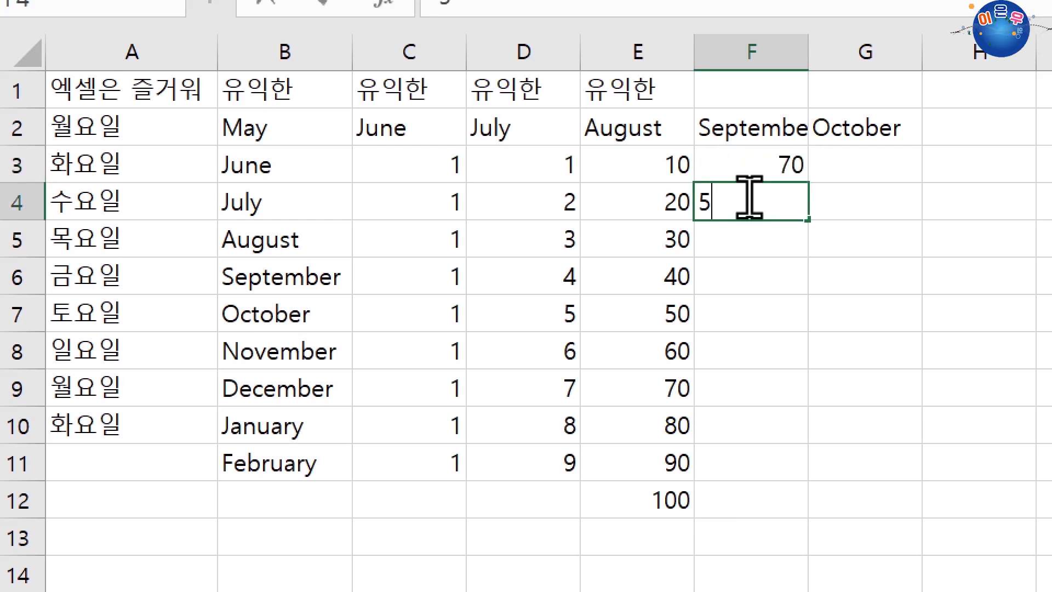
key("Return")
Fill a series decreasing by 20 from F3:F4 down to F11 with the fill handle.
left_click_drag(734, 171, 740, 199)
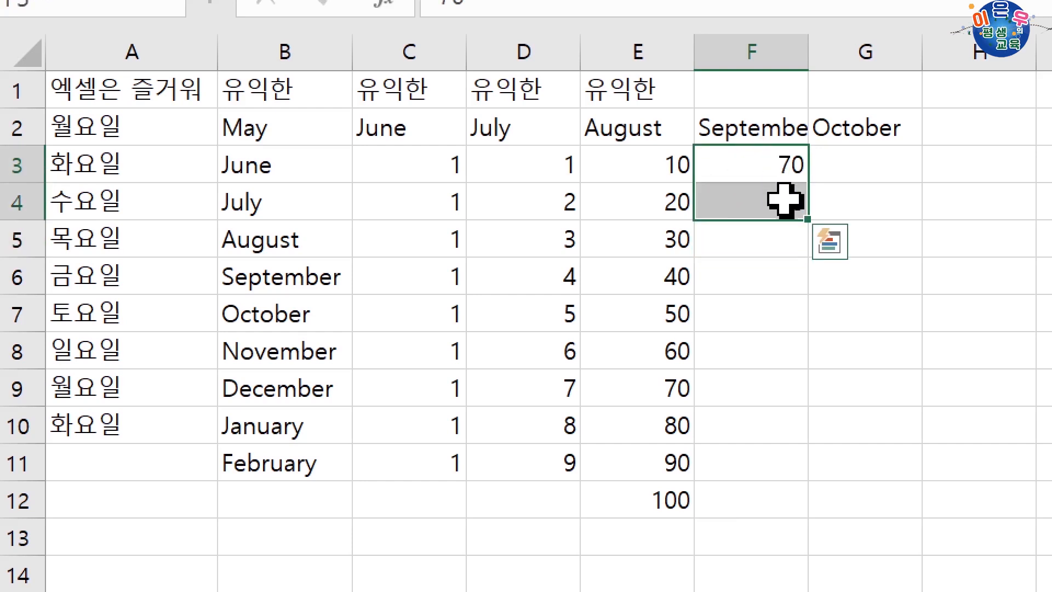
left_click_drag(807, 220, 806, 453)
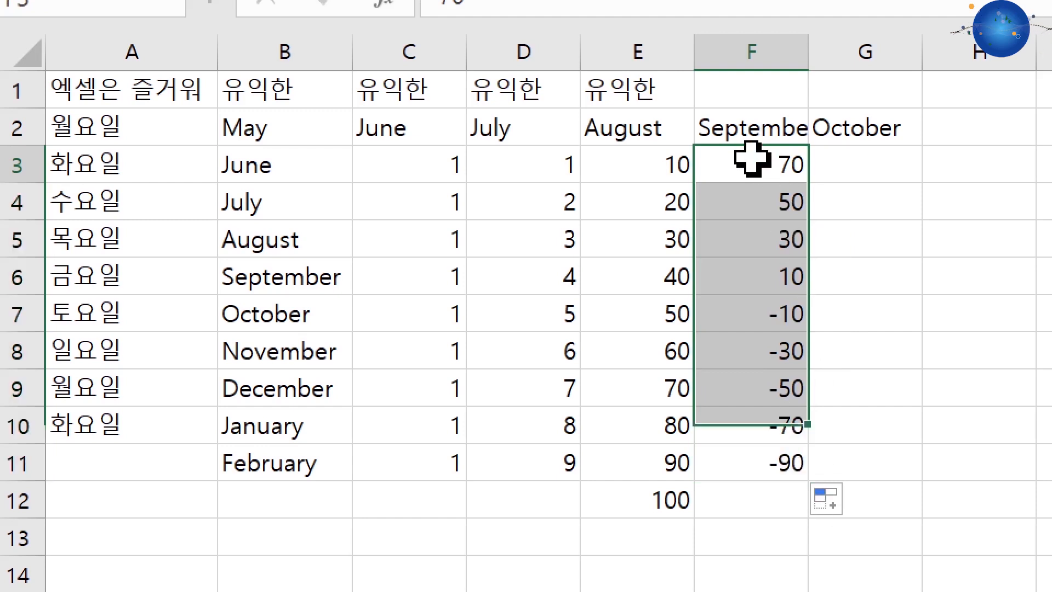
left_click_drag(747, 158, 751, 469)
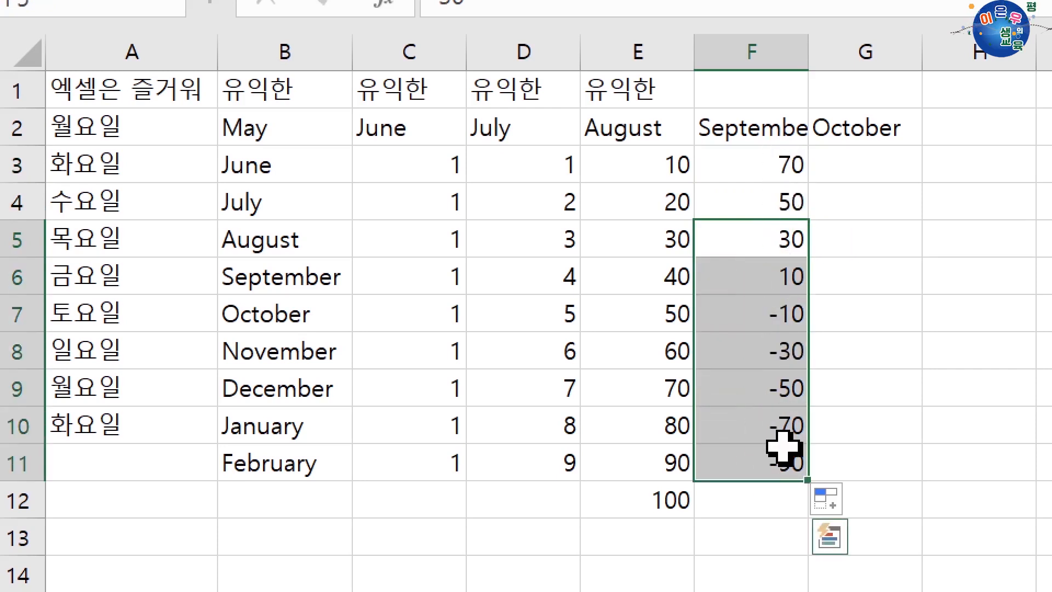
left_click(830, 164)
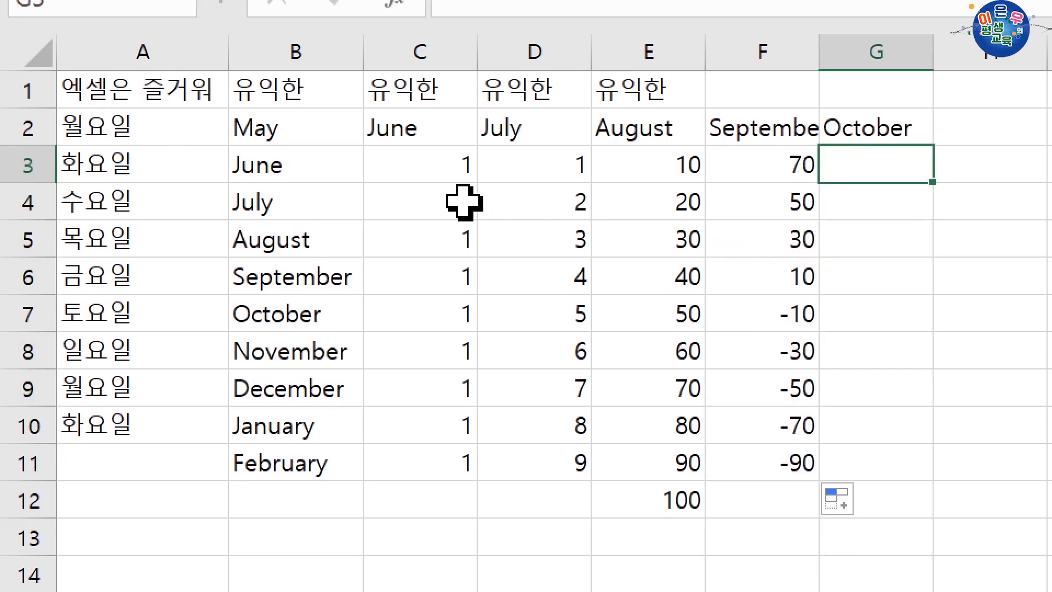
Clear the contents of the block A9:F12.
left_click(465, 246)
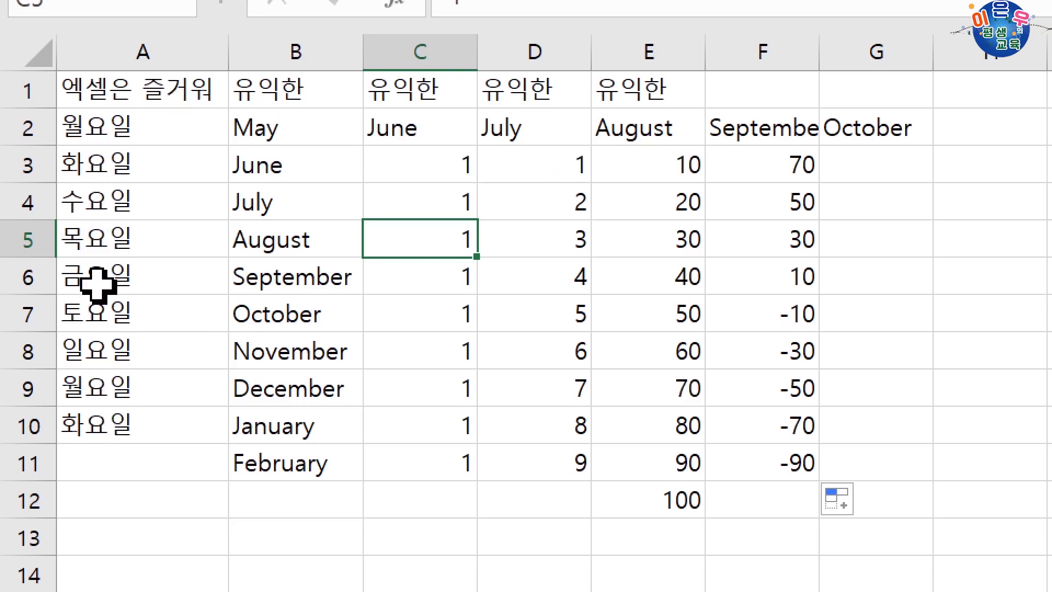
left_click(96, 386)
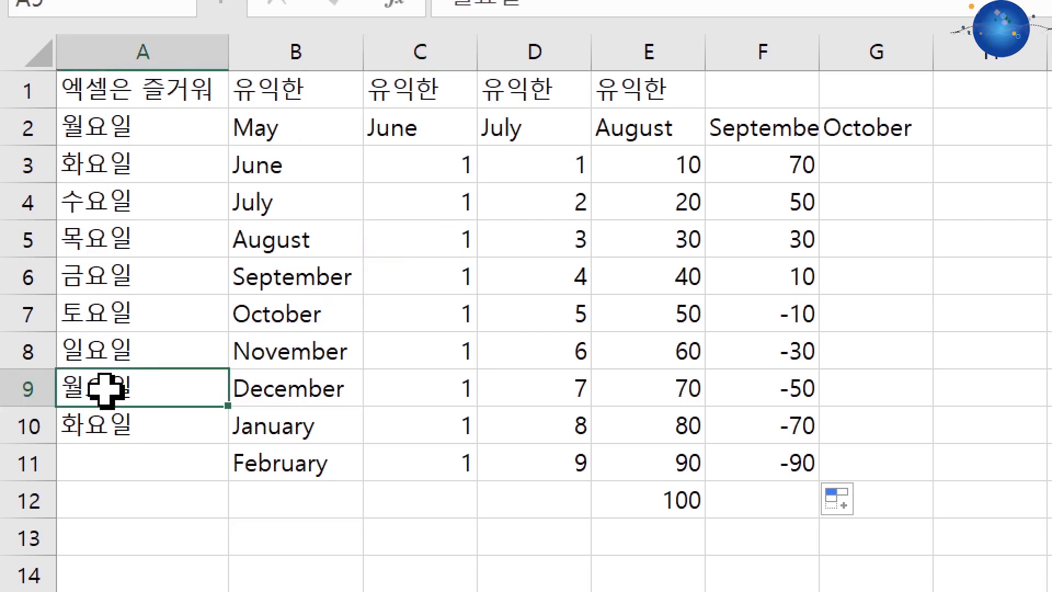
mouse_move(101, 392)
left_mouse_down()
mouse_move(404, 413)
mouse_move(768, 477)
mouse_move(795, 495)
left_mouse_up()
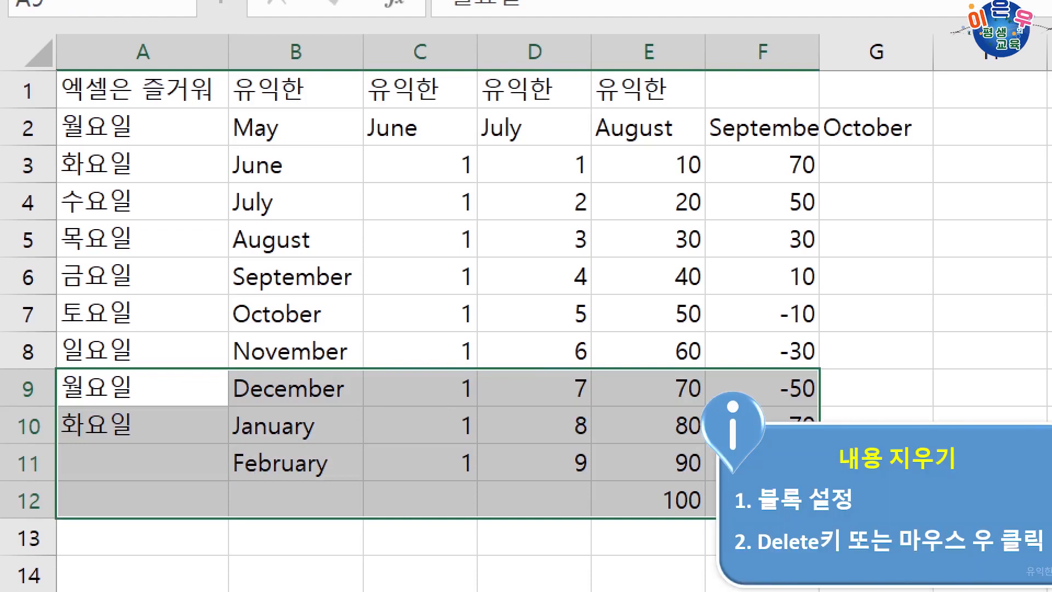
key("Delete")
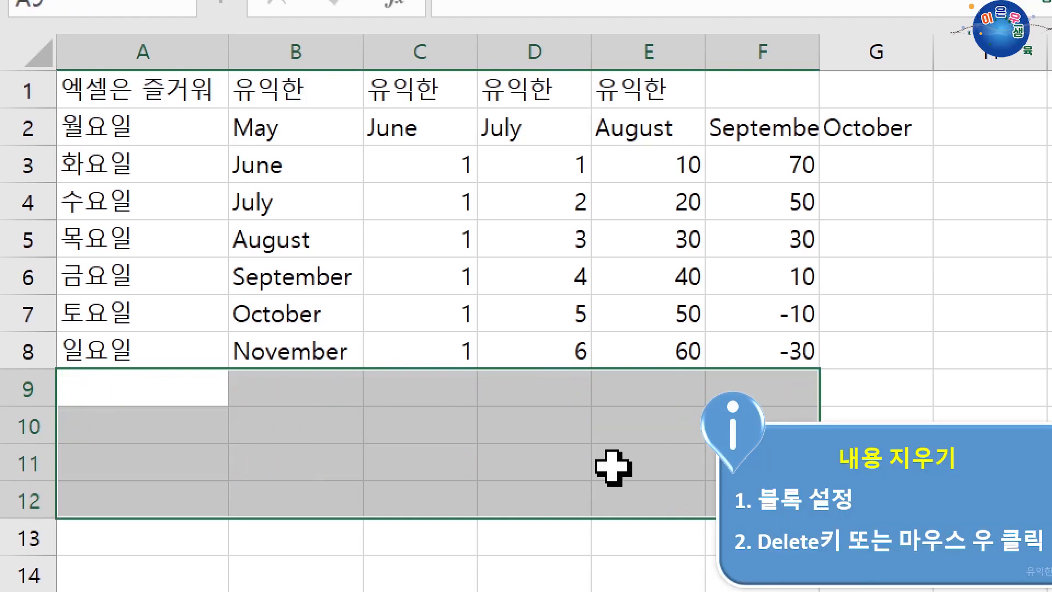
left_click(126, 390)
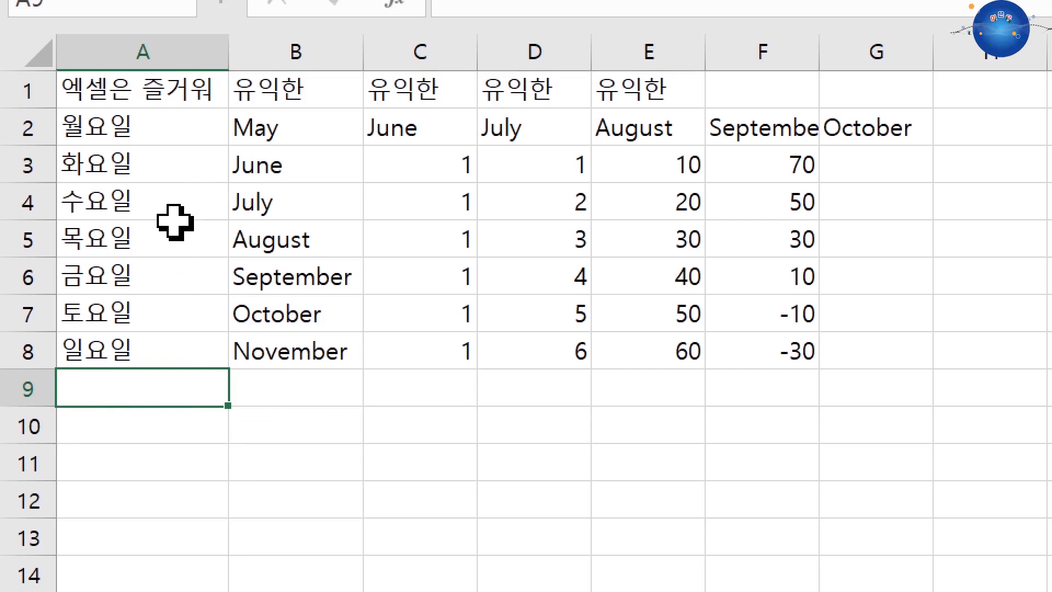
Move 수요일 from A4 to A10 by its cell border.
left_click(120, 199)
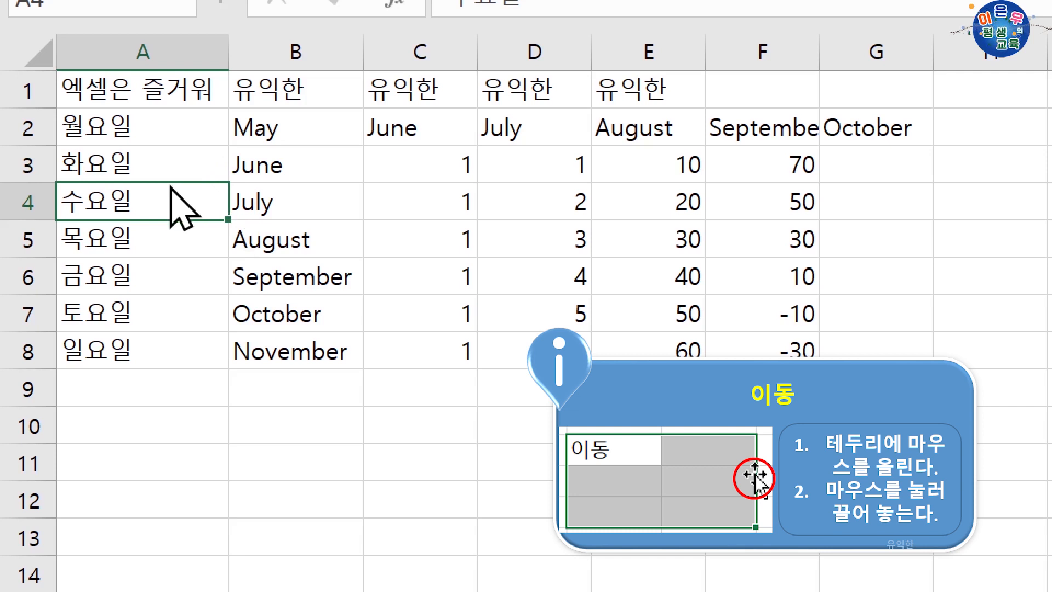
left_click_drag(171, 185, 182, 431)
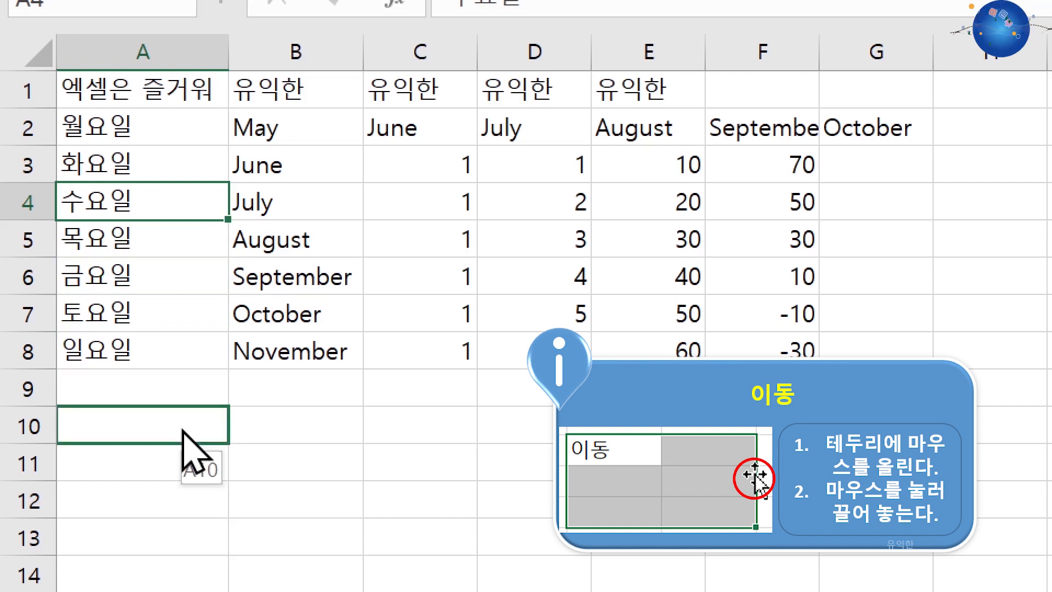
left_click_drag(183, 430, 184, 423)
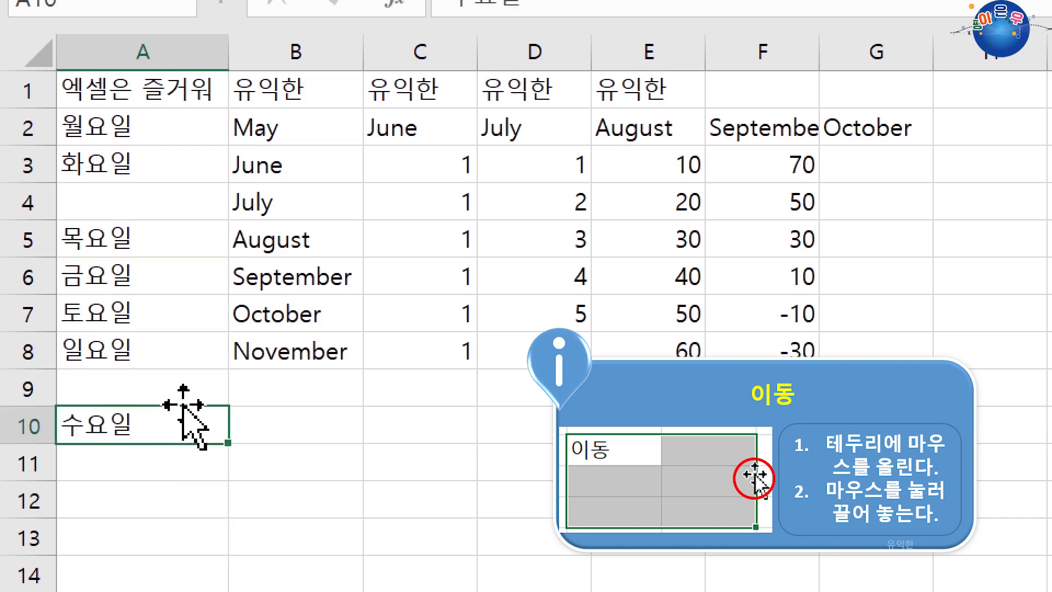
Move 수요일 from A10 back to A4.
left_click(130, 207)
left_click(133, 417)
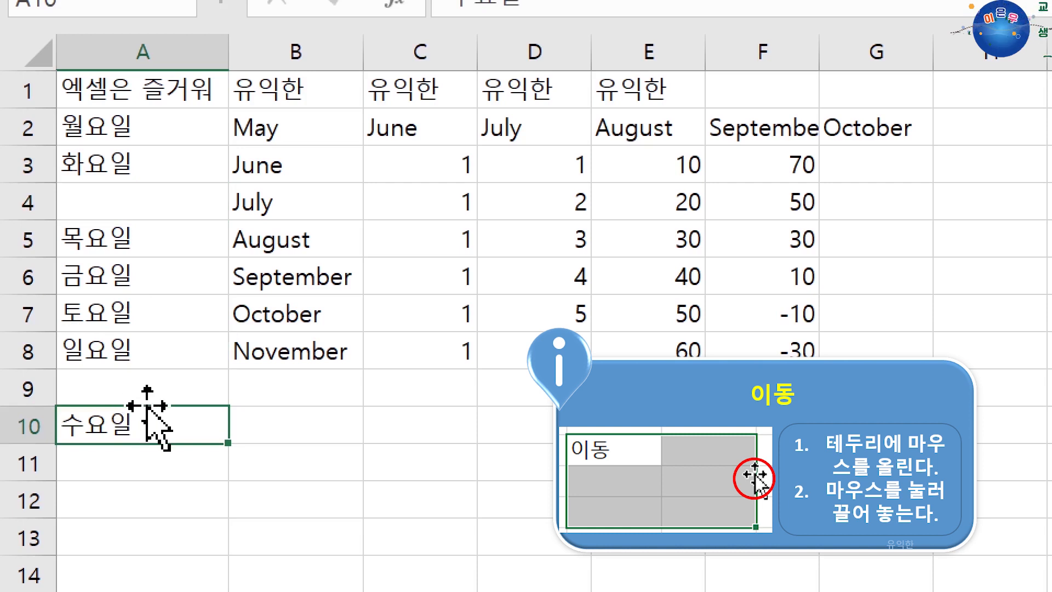
left_click_drag(148, 408, 155, 207)
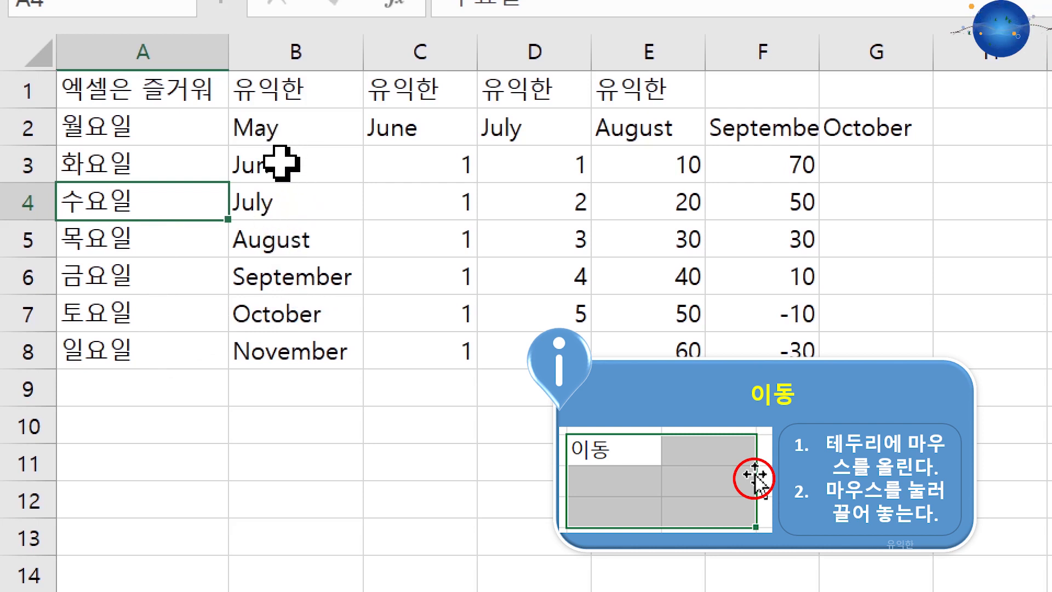
Move the months July to November from B4:B8 to A10:A14.
left_click(279, 198)
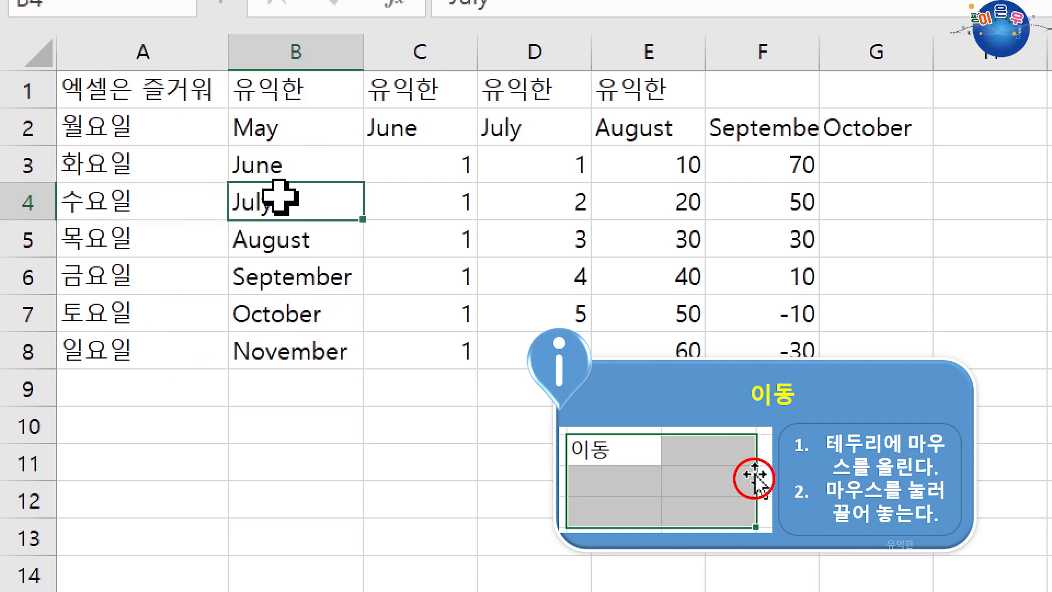
left_click_drag(279, 198, 277, 346)
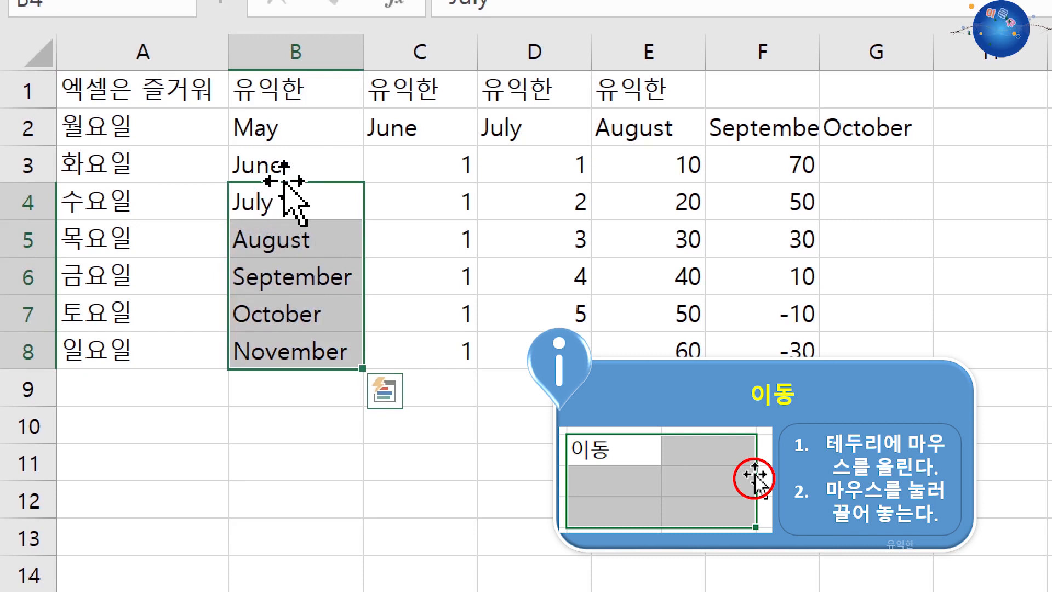
left_click_drag(278, 187, 289, 351)
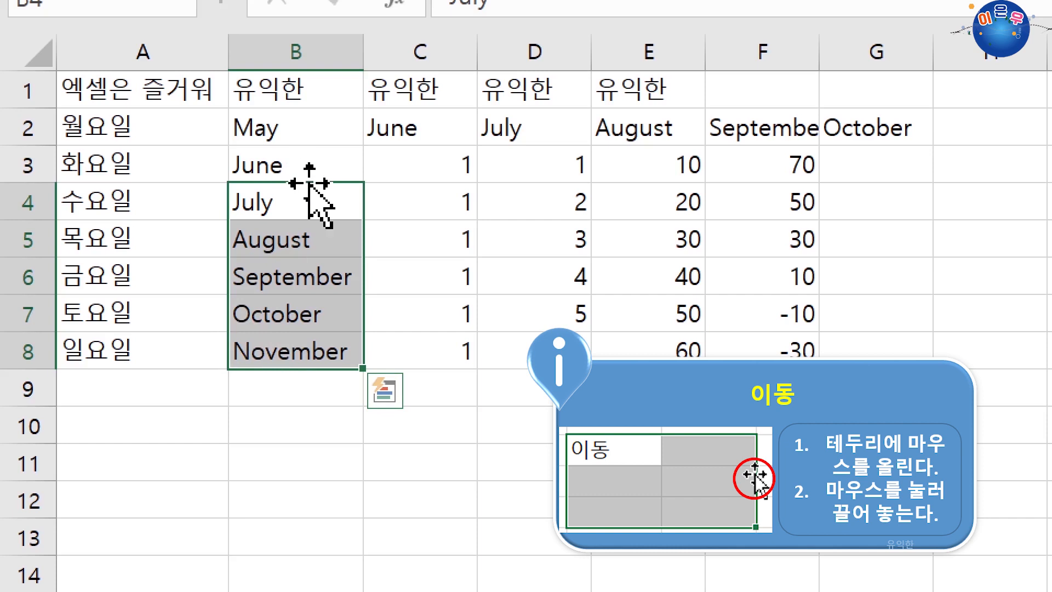
left_click_drag(309, 183, 184, 423)
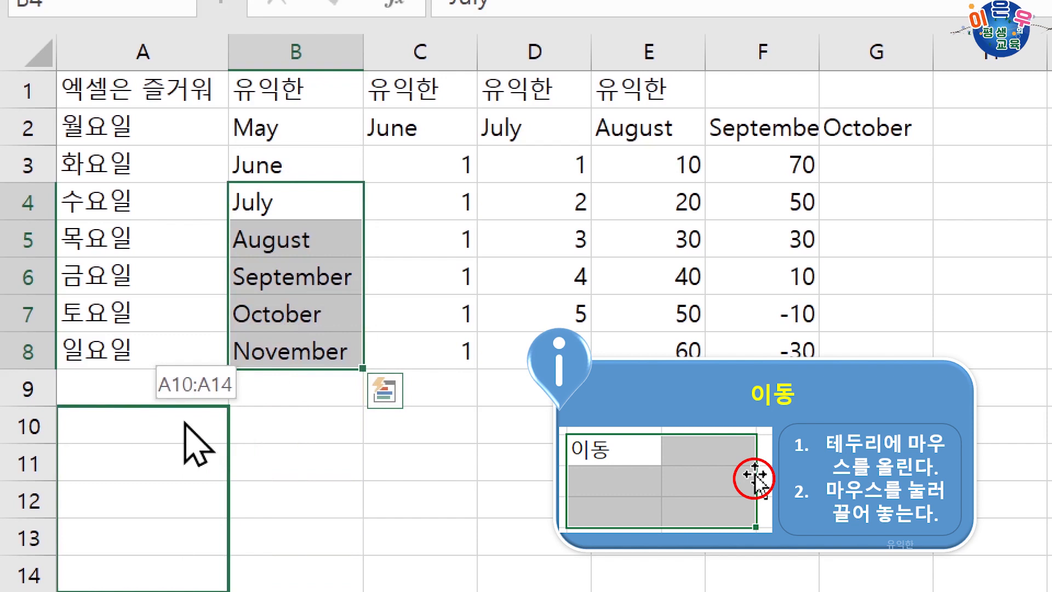
left_click_drag(184, 424, 183, 422)
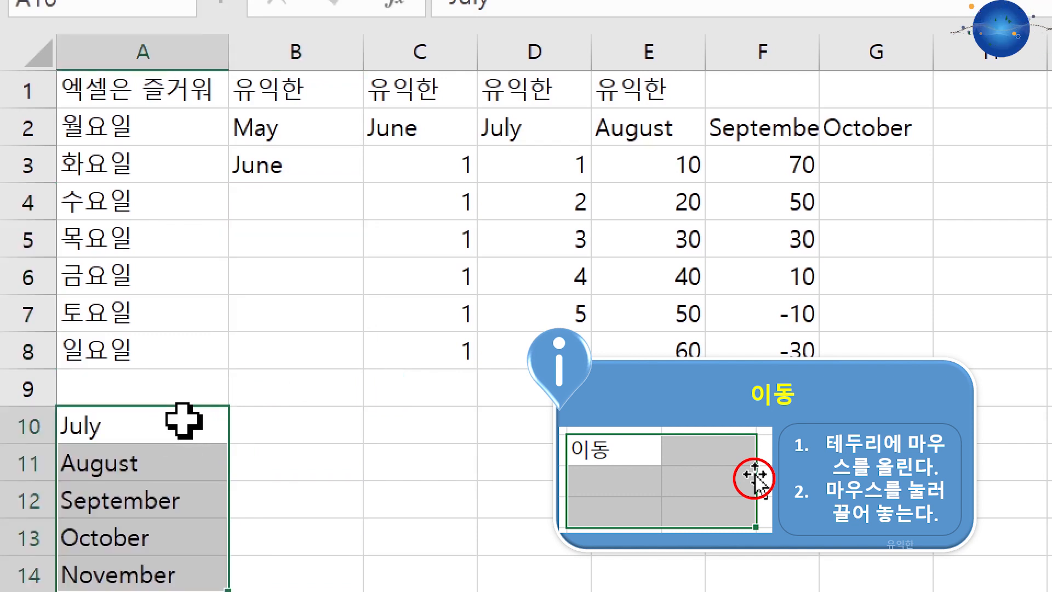
Copy the months in A10:A14 to B4:B8 by the range border, keeping the originals.
scroll(236, 427, "down", 1)
scroll(235, 427, "up", 1)
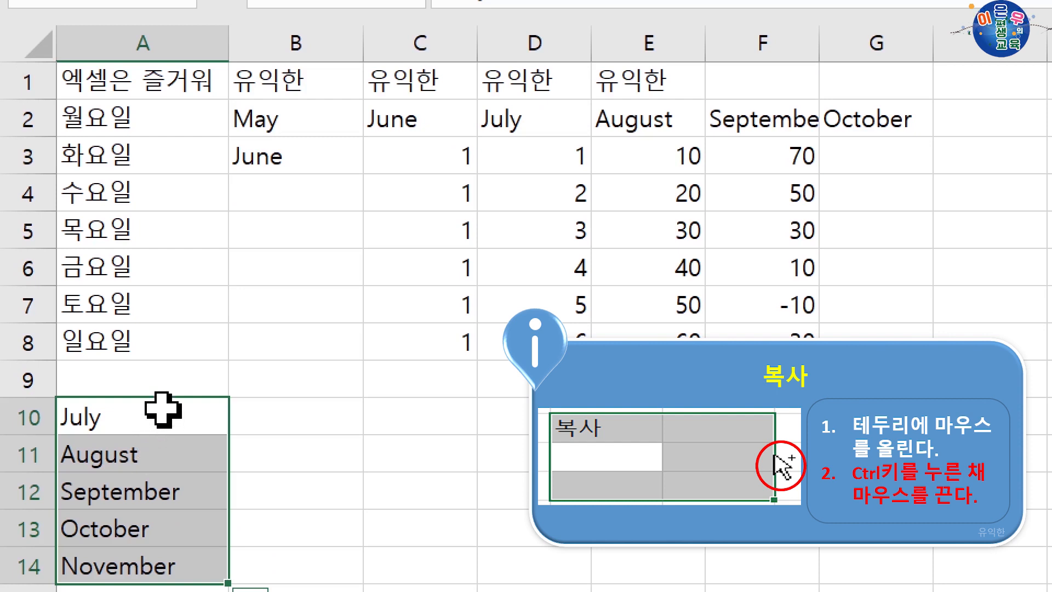
left_click_drag(150, 414, 137, 566)
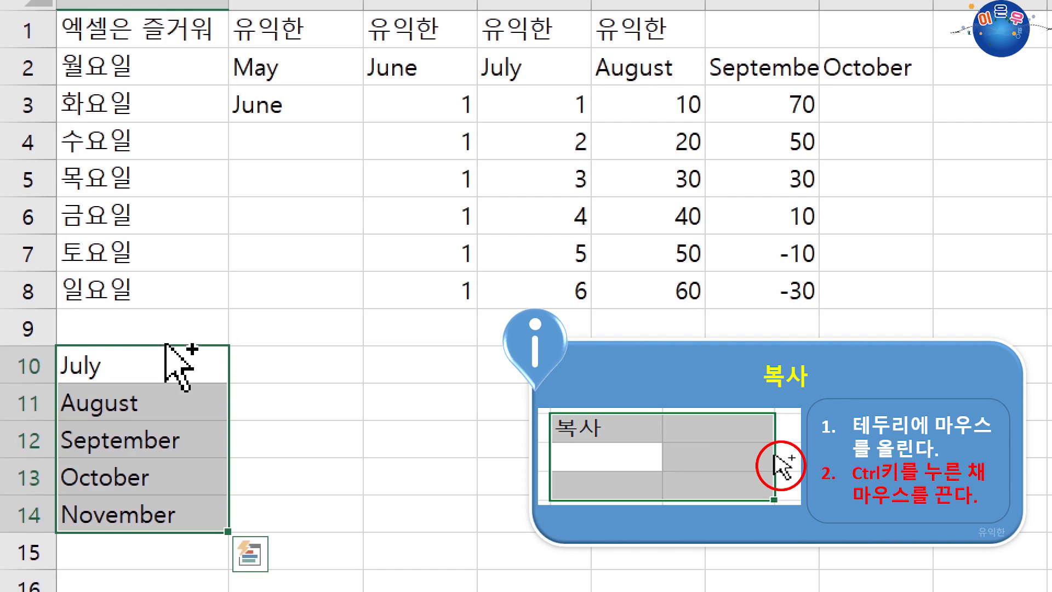
key("ctrl")
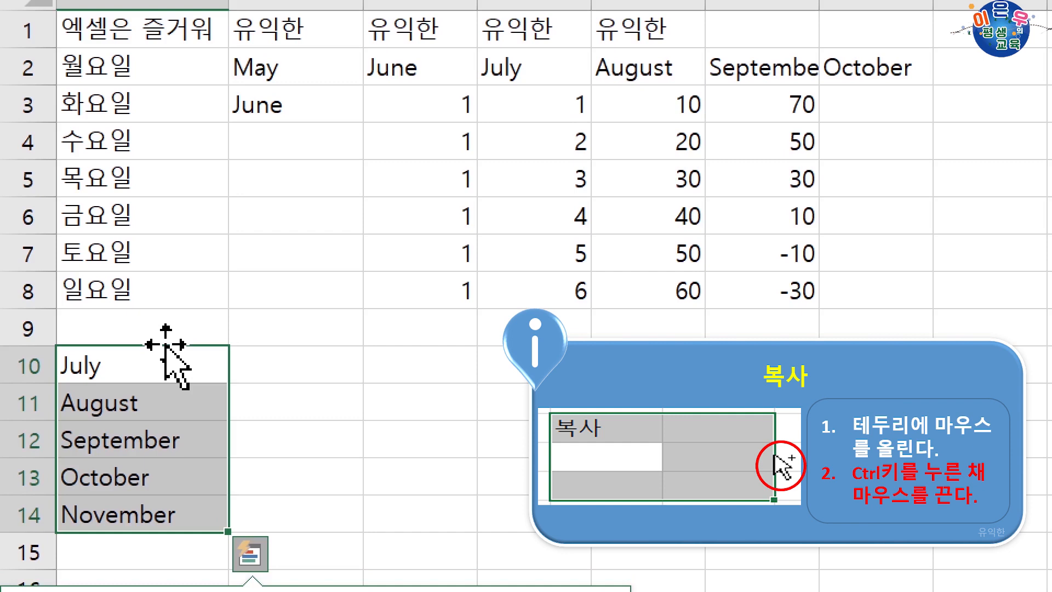
key("ctrl")
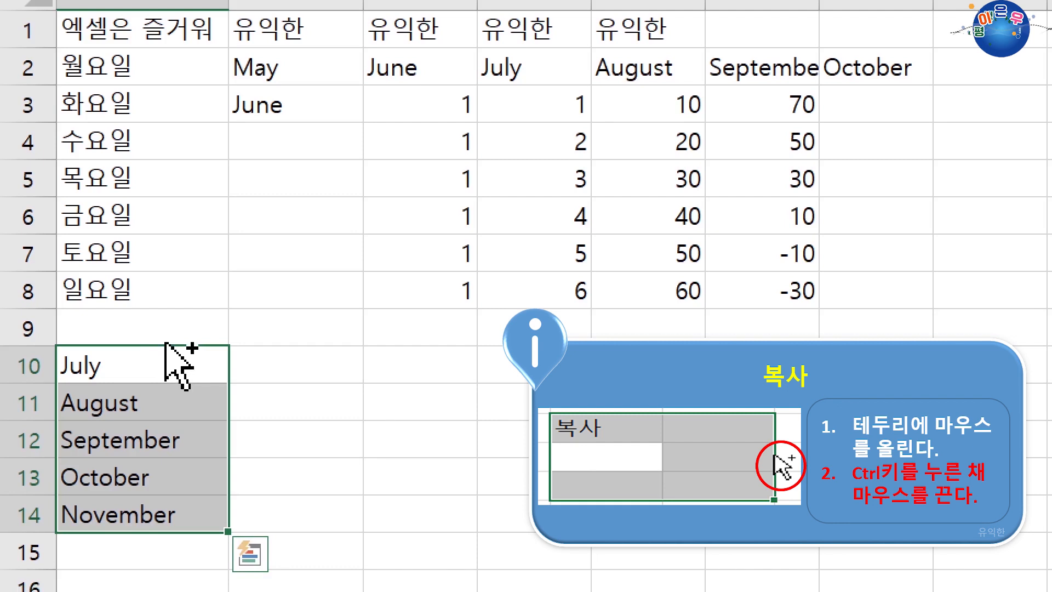
left_click_drag(165, 345, 333, 131)
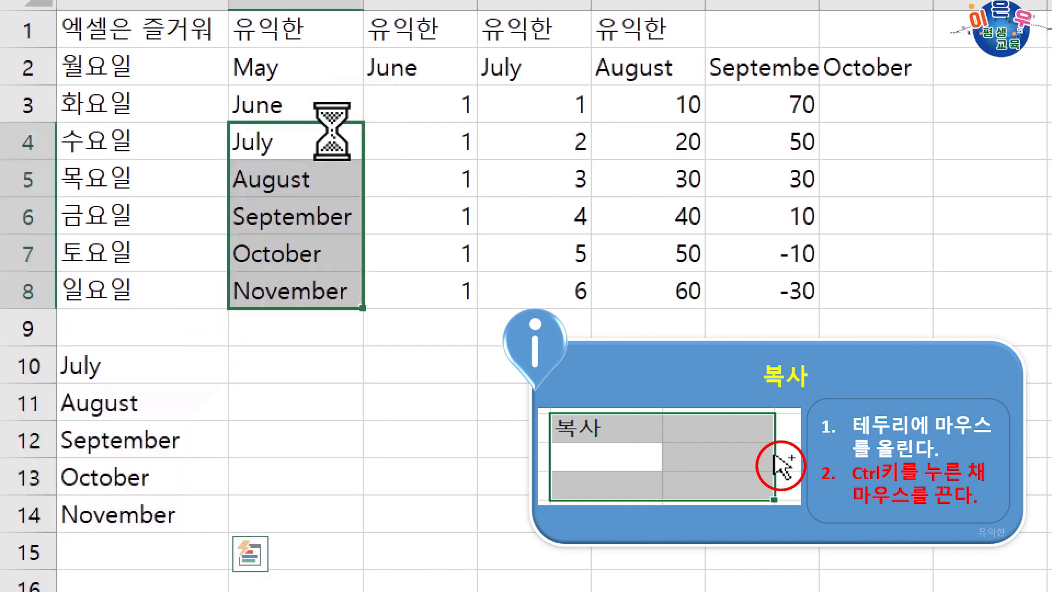
Select A10:A14 and B4:B8 in turn to compare the original months with their copy, and open Quick Analysis for B4:B8.
left_click(139, 368)
left_click_drag(139, 369, 137, 512)
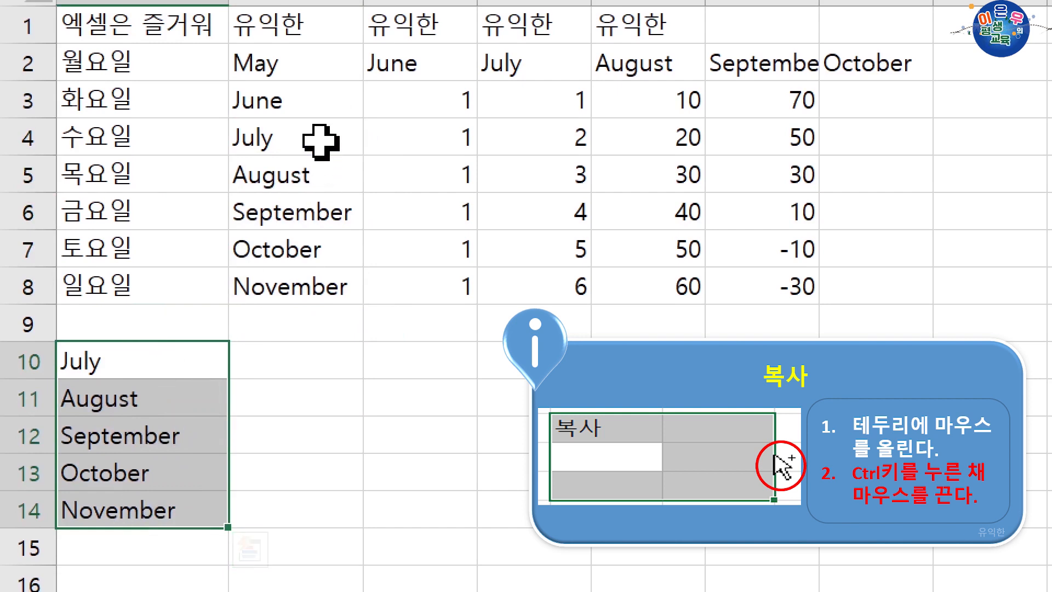
left_click_drag(317, 141, 321, 271)
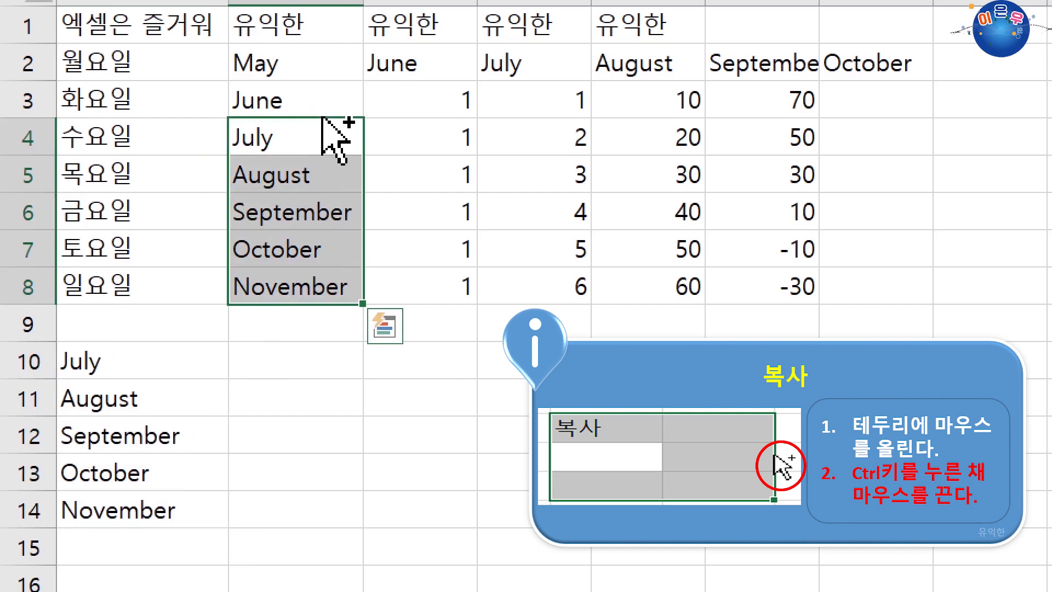
key("ctrl+q")
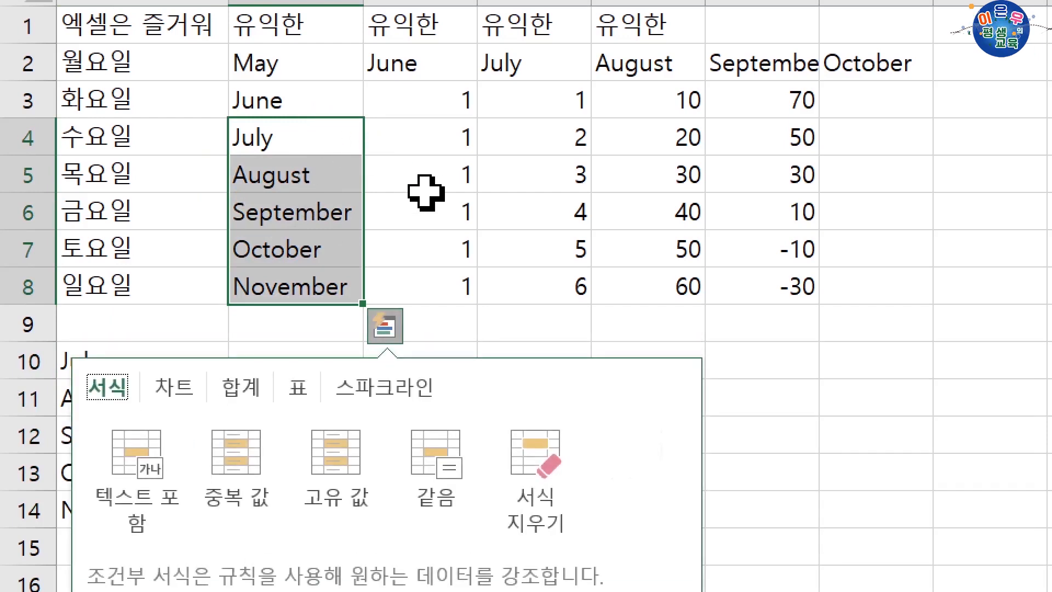
Select A1:B8, B6:B8, C7:C8 and C8 in turn to examine the pointer shapes for selecting, copying and filling cells.
left_click(426, 186)
left_click(161, 359)
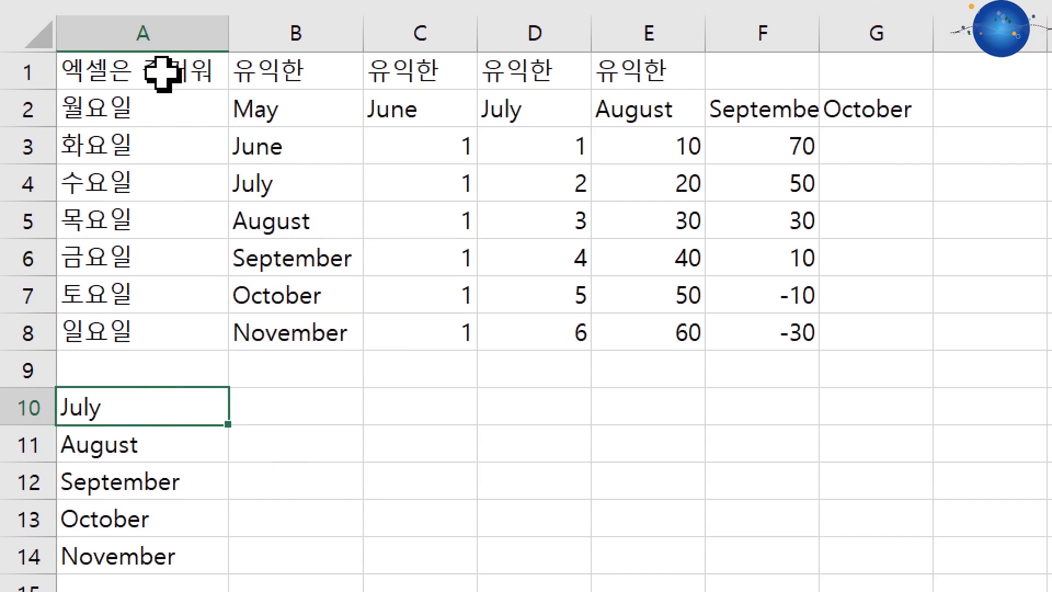
mouse_move(163, 74)
left_mouse_down()
mouse_move(218, 106)
mouse_move(287, 261)
mouse_move(296, 320)
left_mouse_up()
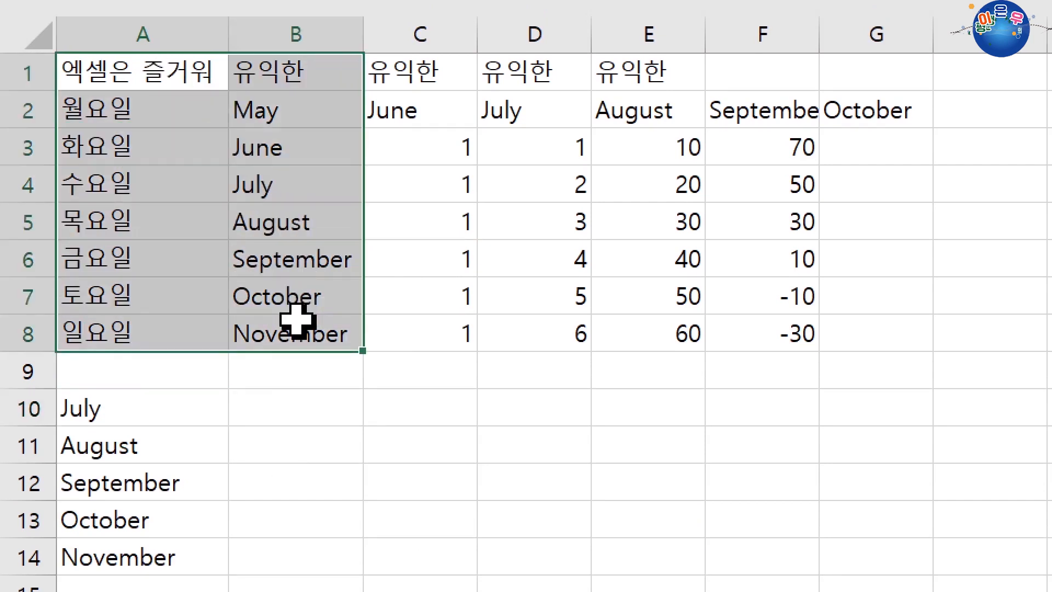
left_click(206, 274)
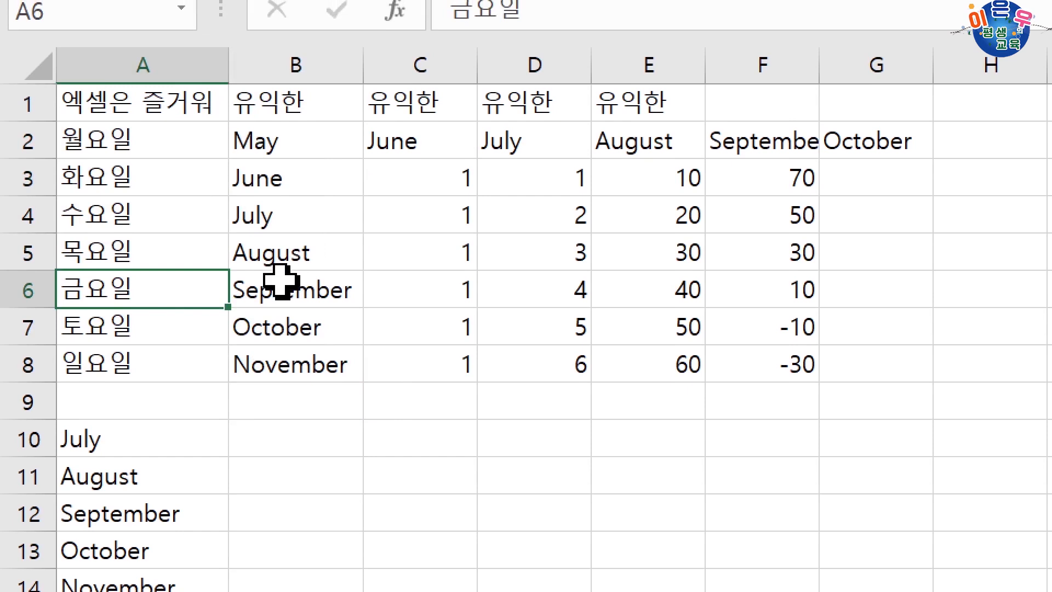
left_click_drag(281, 282, 295, 371)
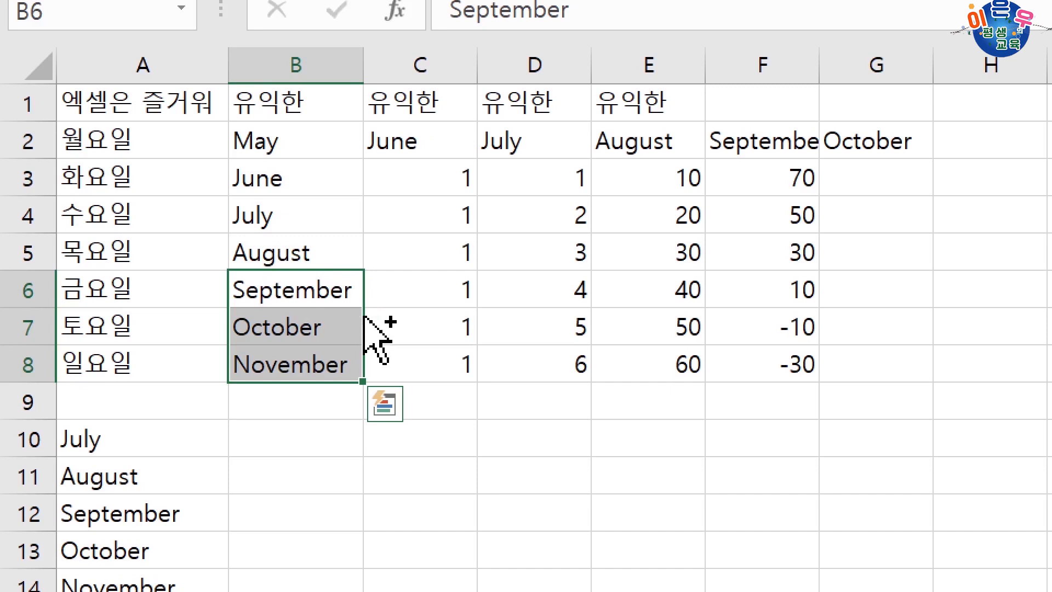
key("ctrl+q")
left_click(462, 366)
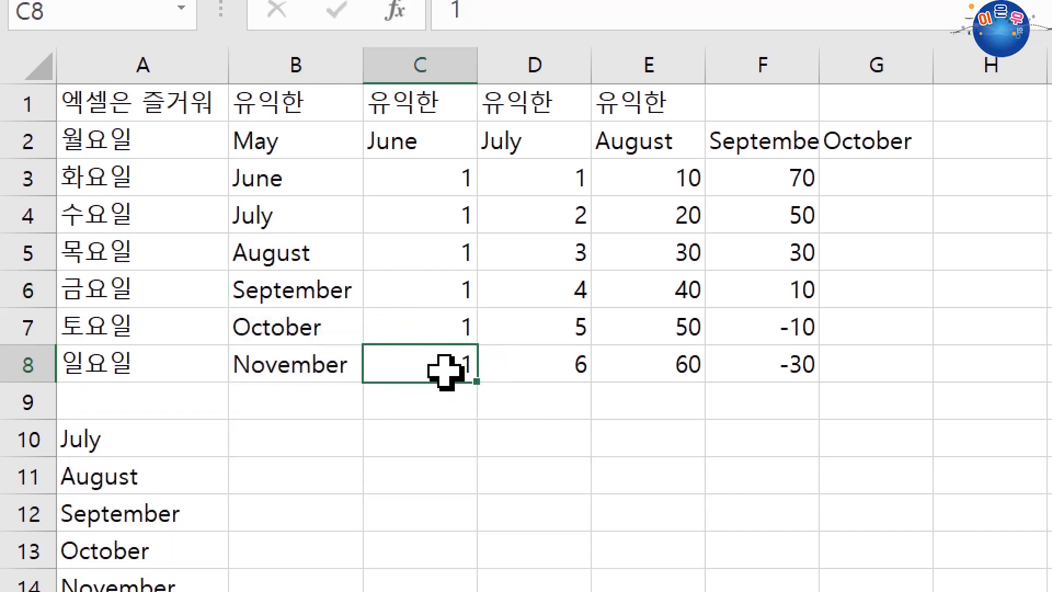
left_click_drag(521, 340, 521, 361)
left_click_drag(427, 326, 430, 364)
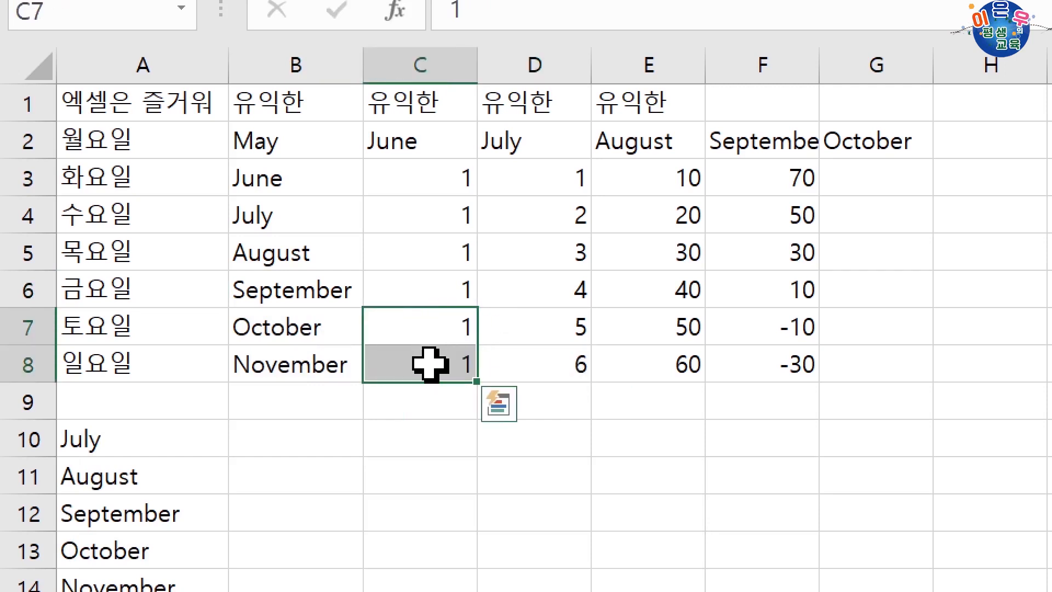
left_click(430, 365)
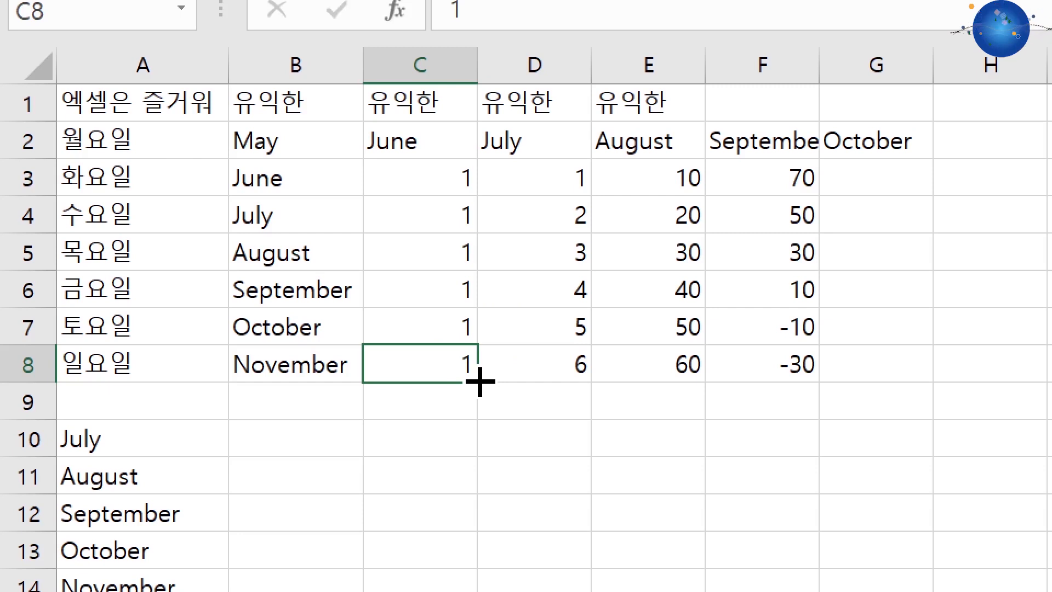
left_click(233, 428)
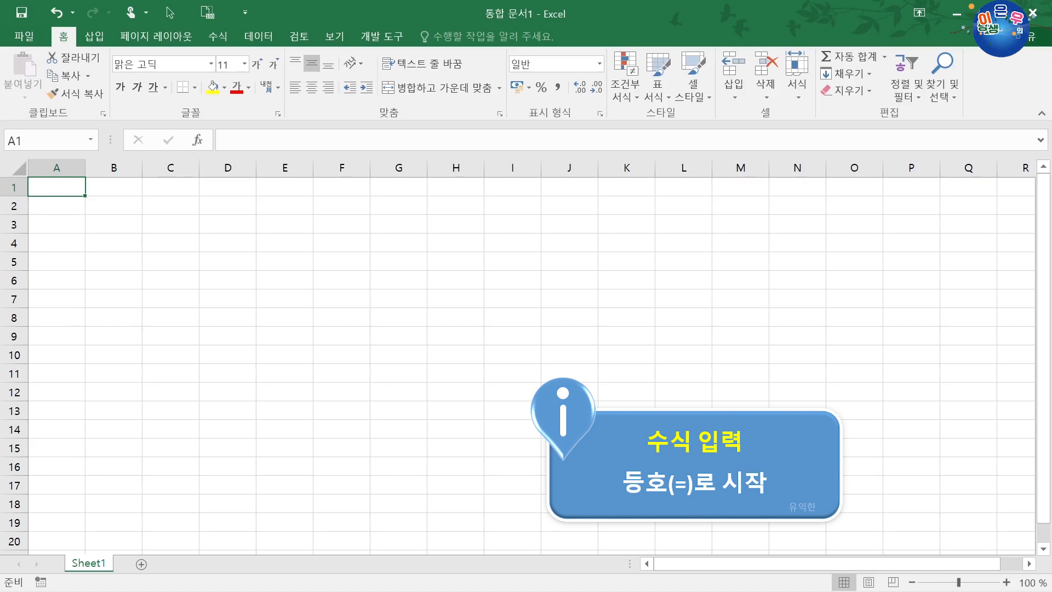
Enter the addition formula =1+2 in A1 of the blank sheet, keeping A1 selected.
type("=")
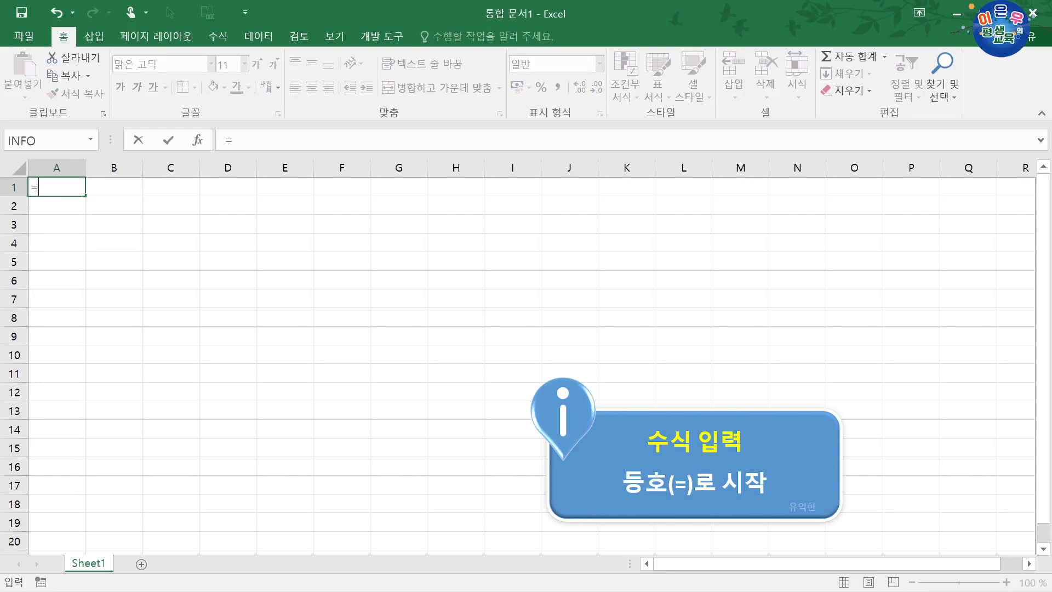
type("1")
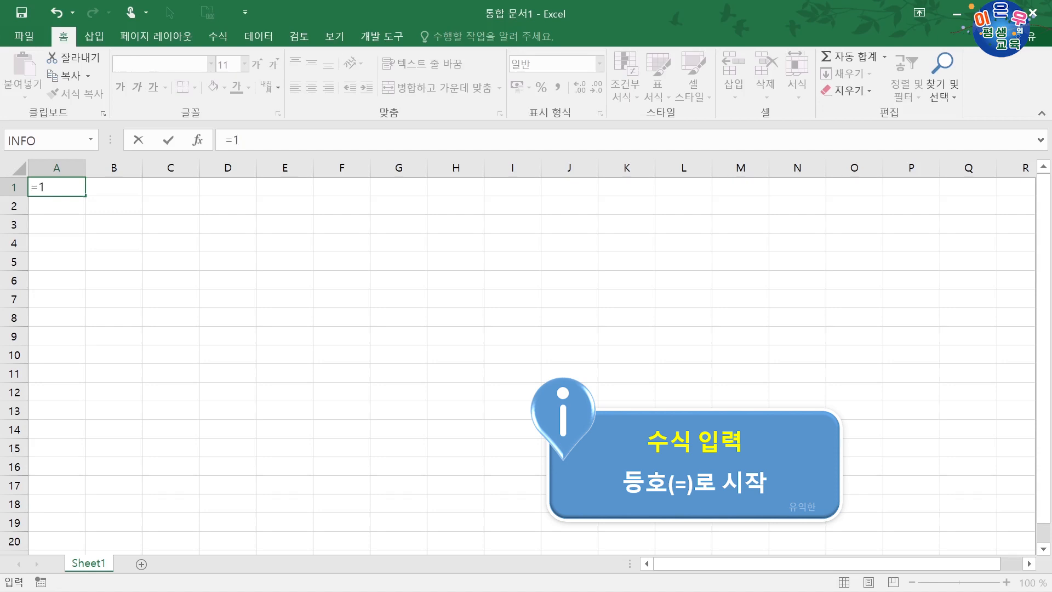
type("+2")
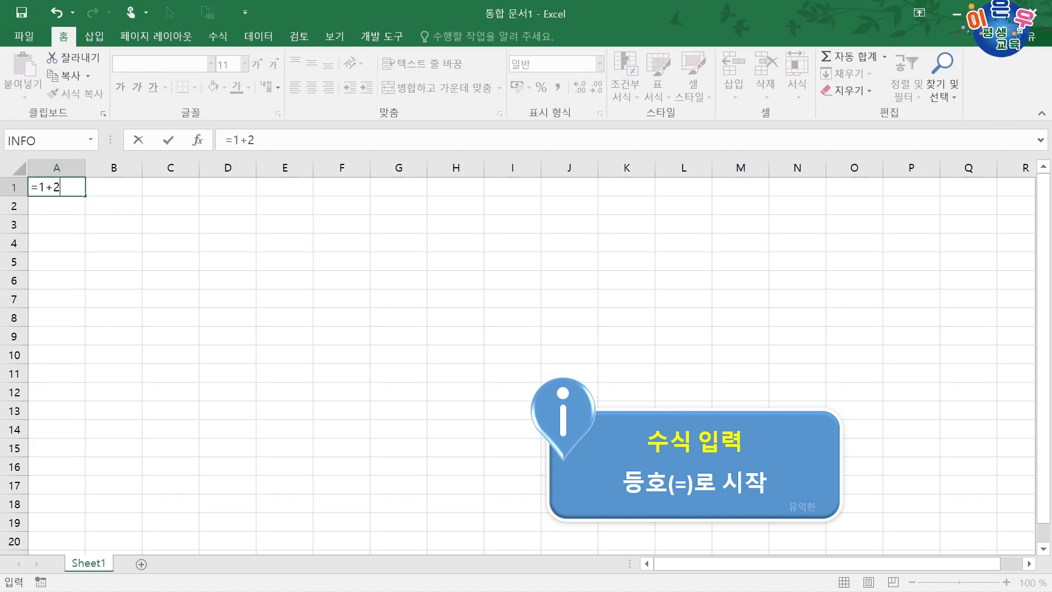
key("ctrl+Return")
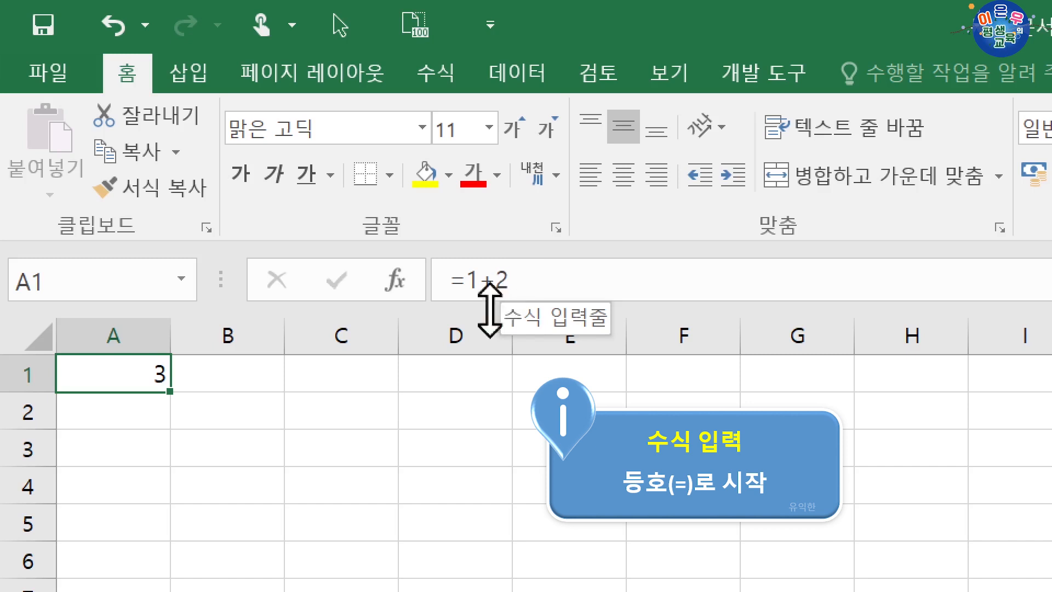
Enter the multiplication formula =2*3 in A2.
left_click(118, 414)
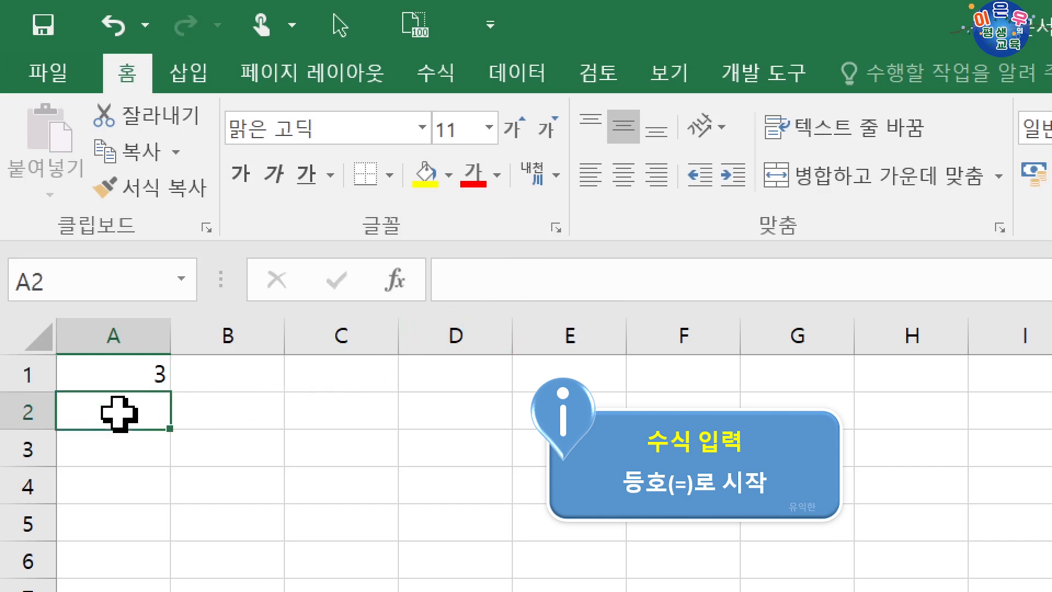
type("=1")
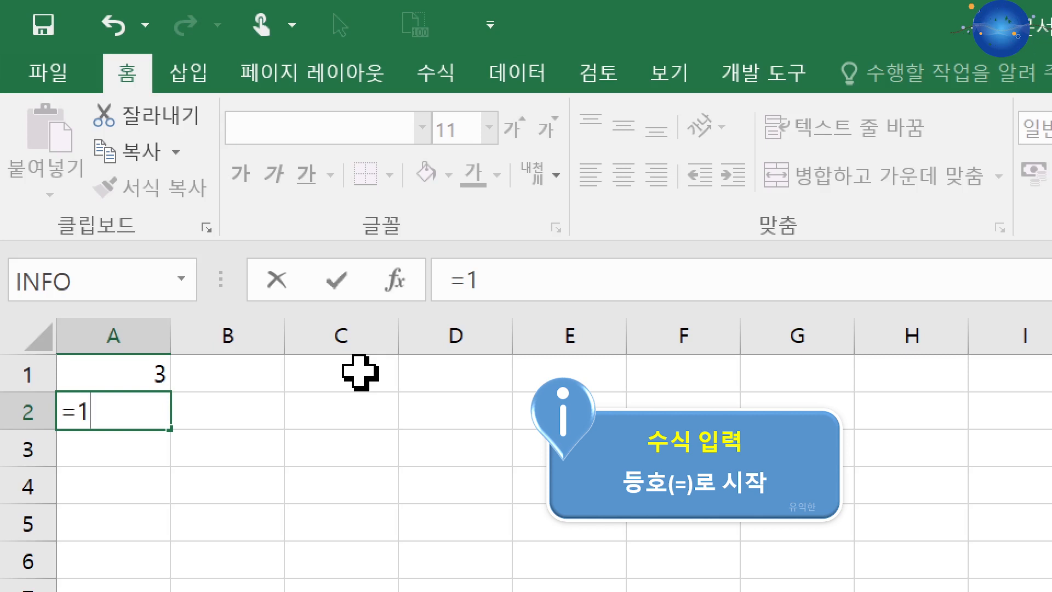
key("BackSpace")
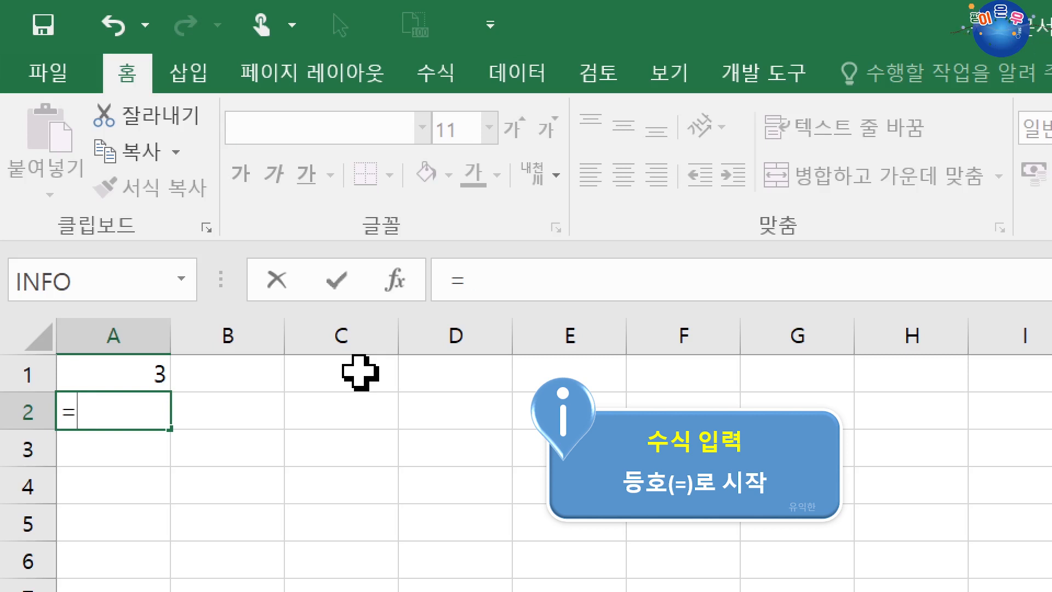
type("2*")
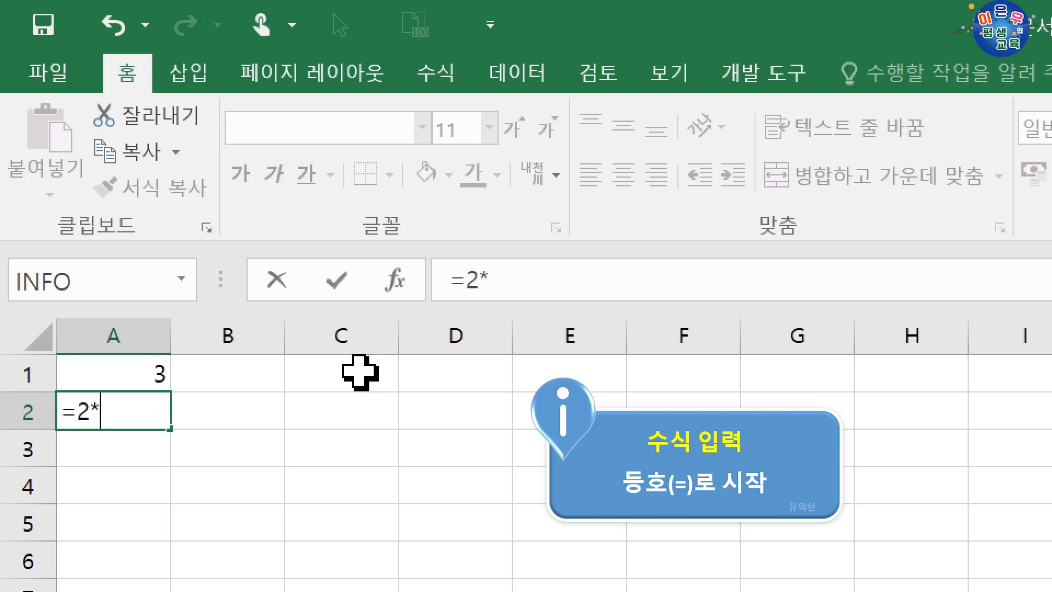
type("3")
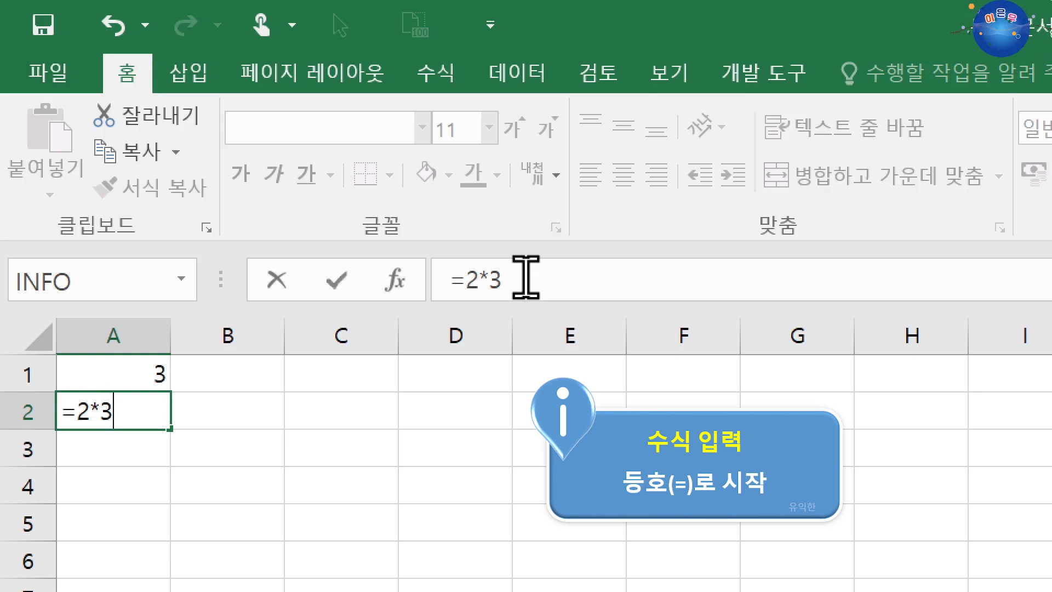
key("Return")
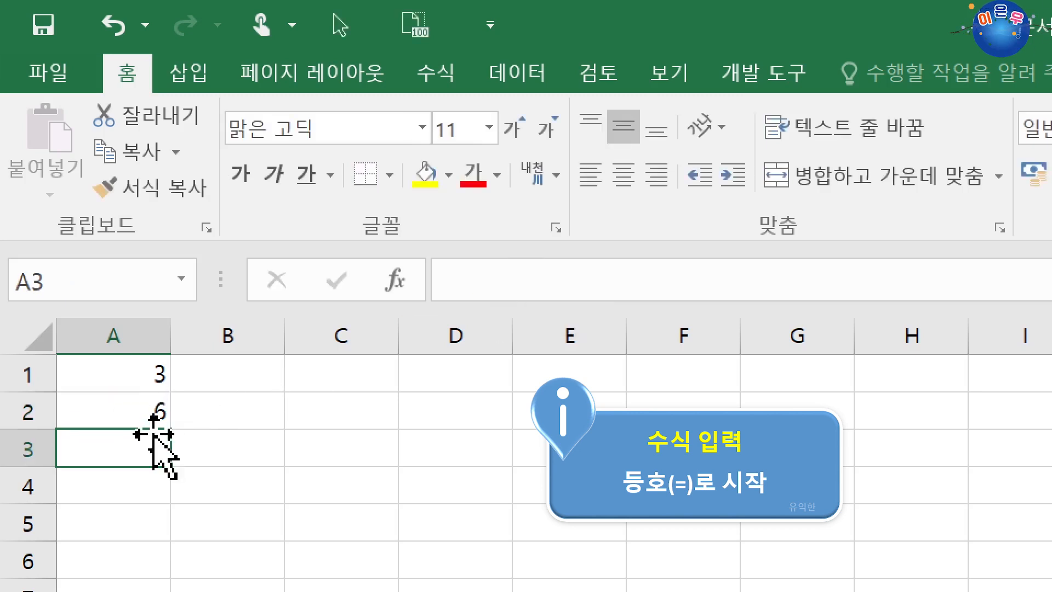
Enter the subtraction formula =5-3 in A3 and review the formulas stored in A3, A2 and A1.
type("=")
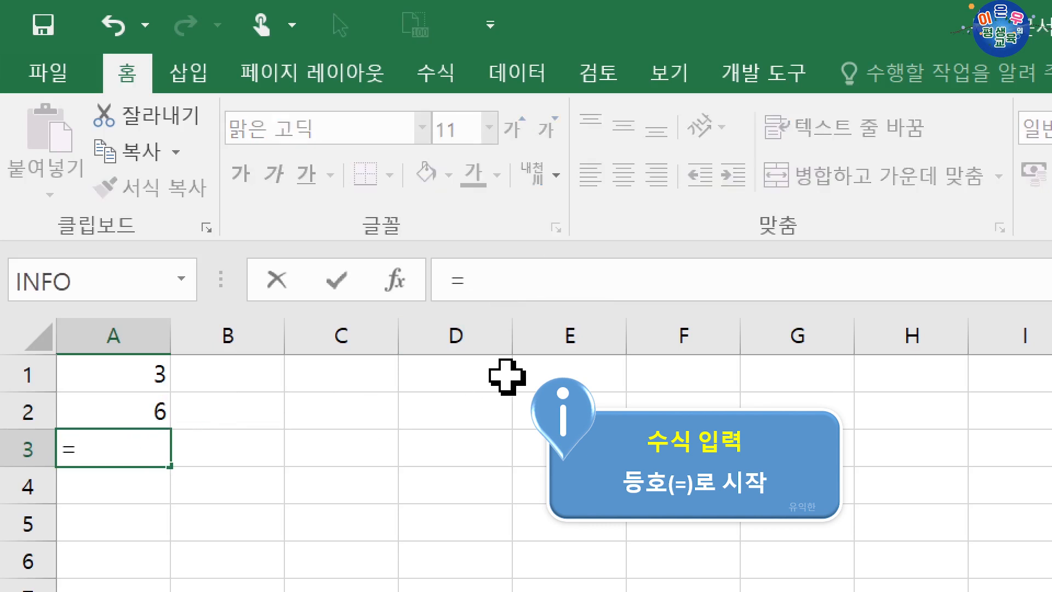
type("5-")
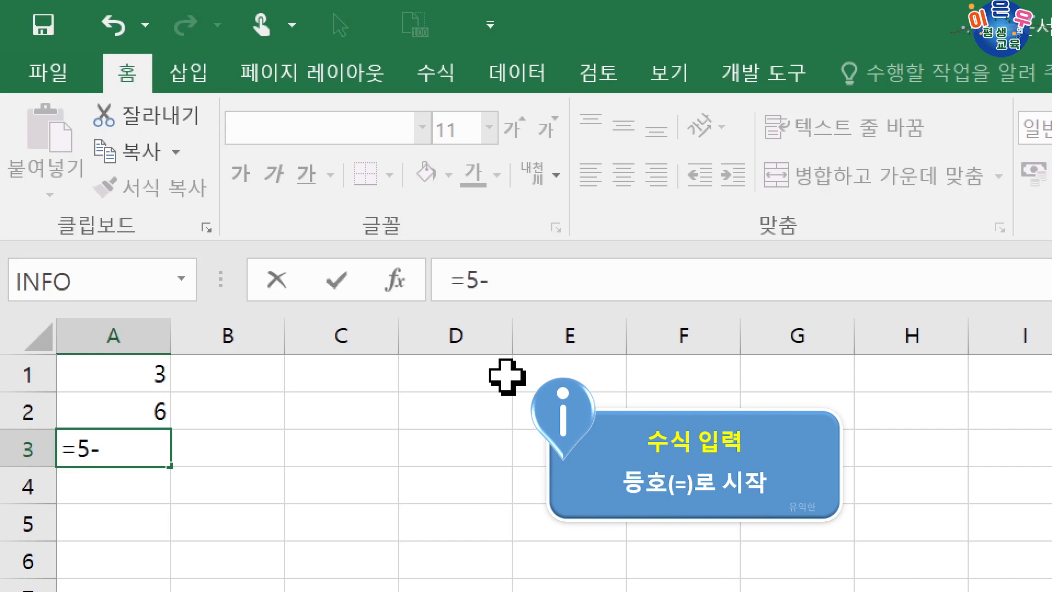
type("3")
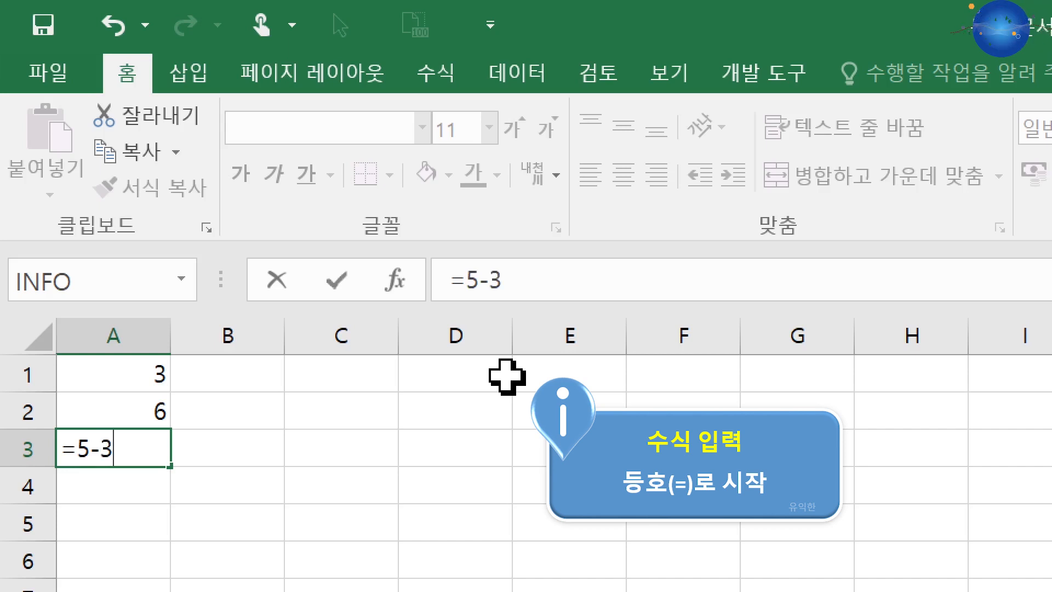
key("BackSpace")
type("3")
key("Return")
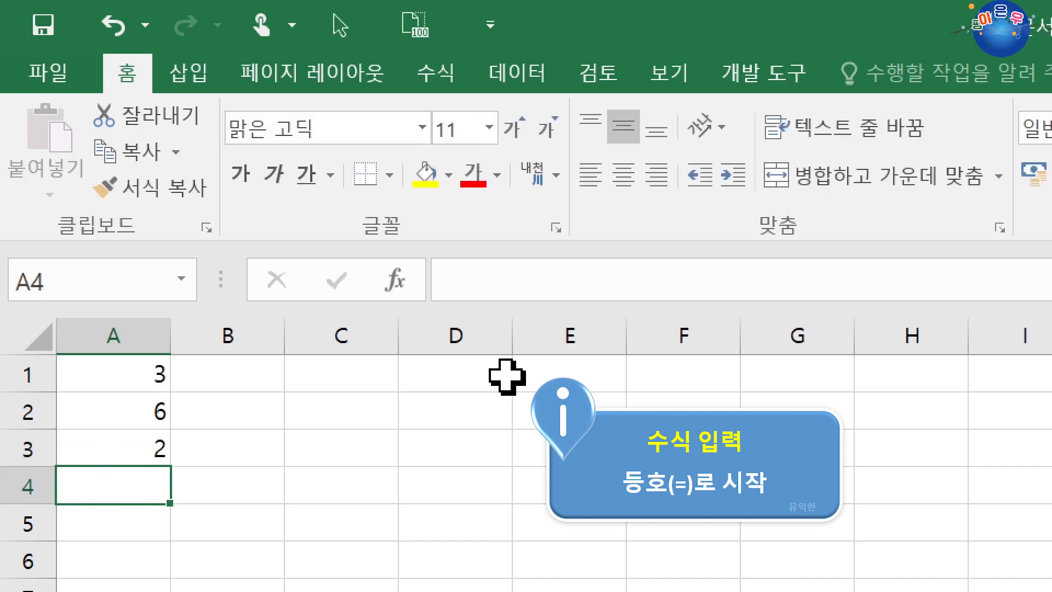
left_click(106, 458)
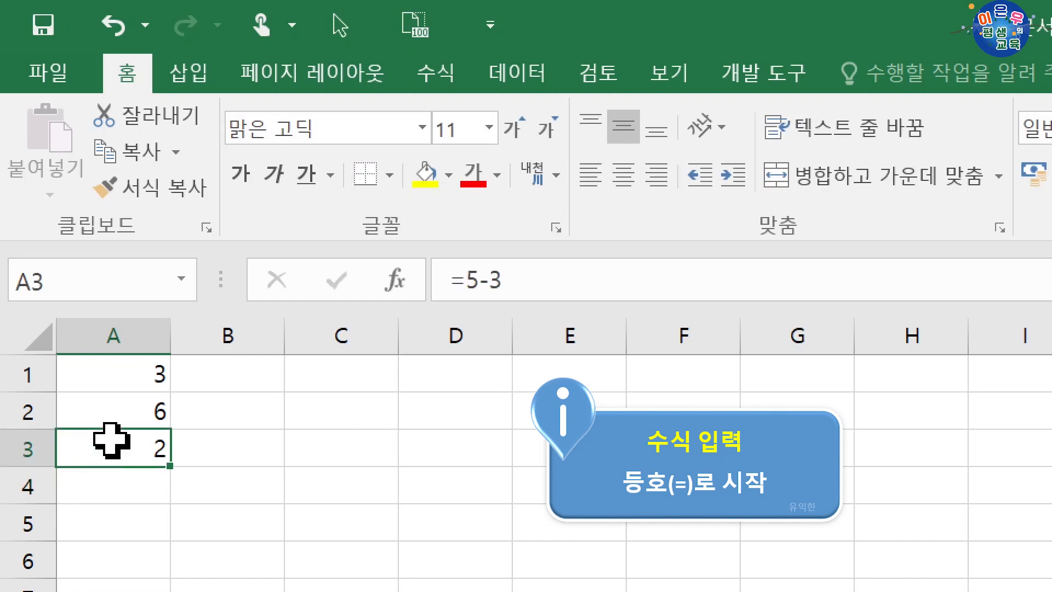
left_click(123, 406)
left_click(110, 371)
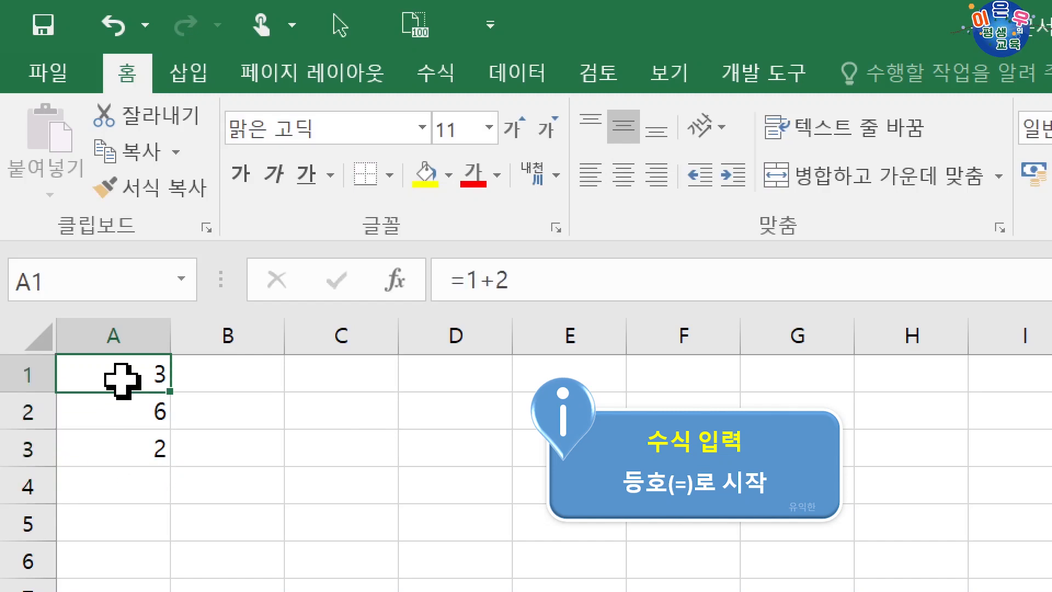
Enter the division formula =10/5 in A4 and check the formula stored in that cell.
left_click(130, 488)
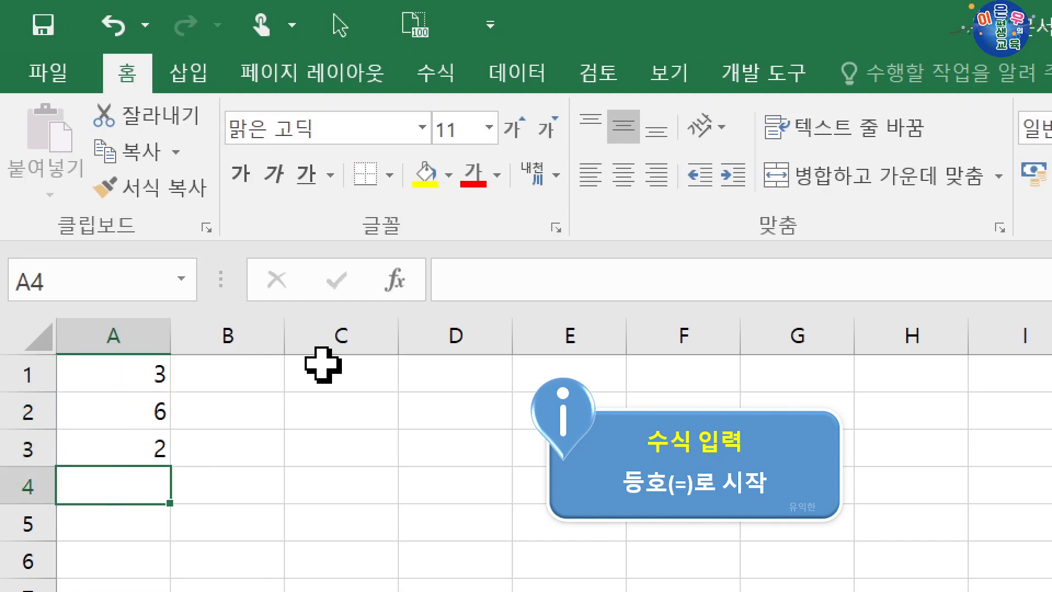
type("=10")
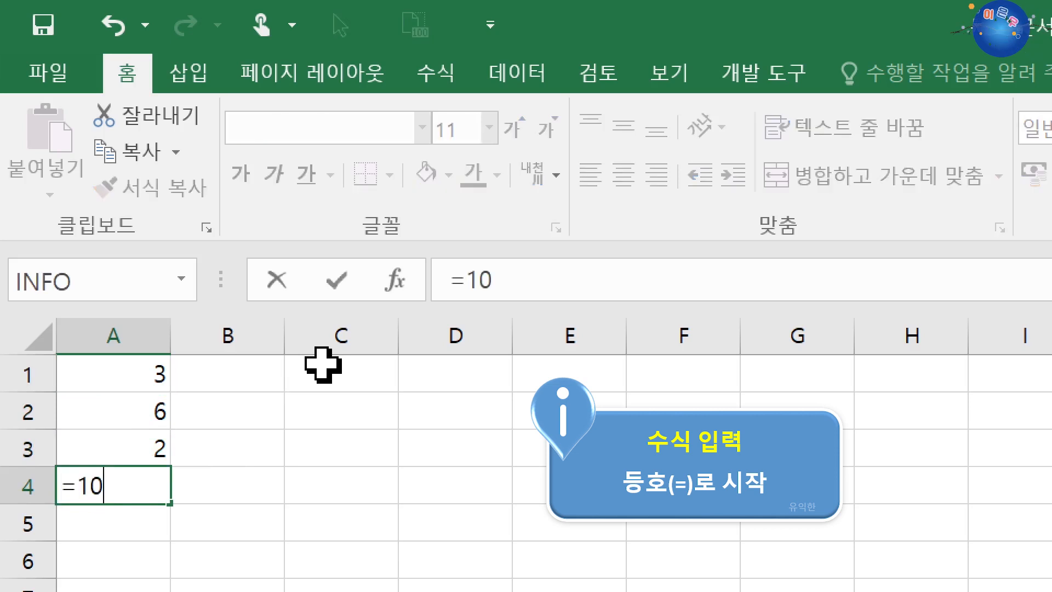
type("/")
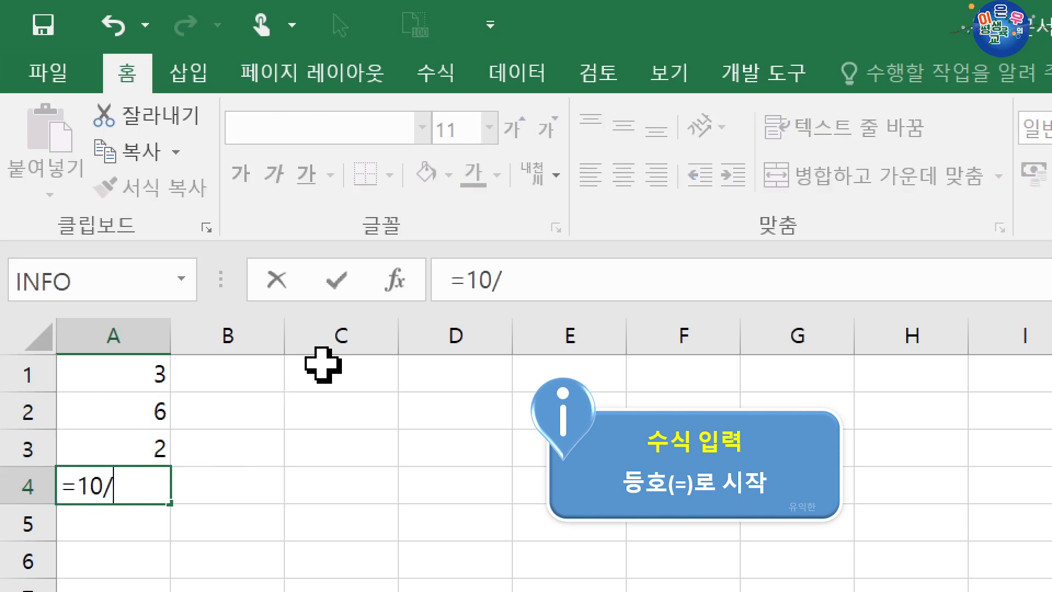
type("5")
key("Return")
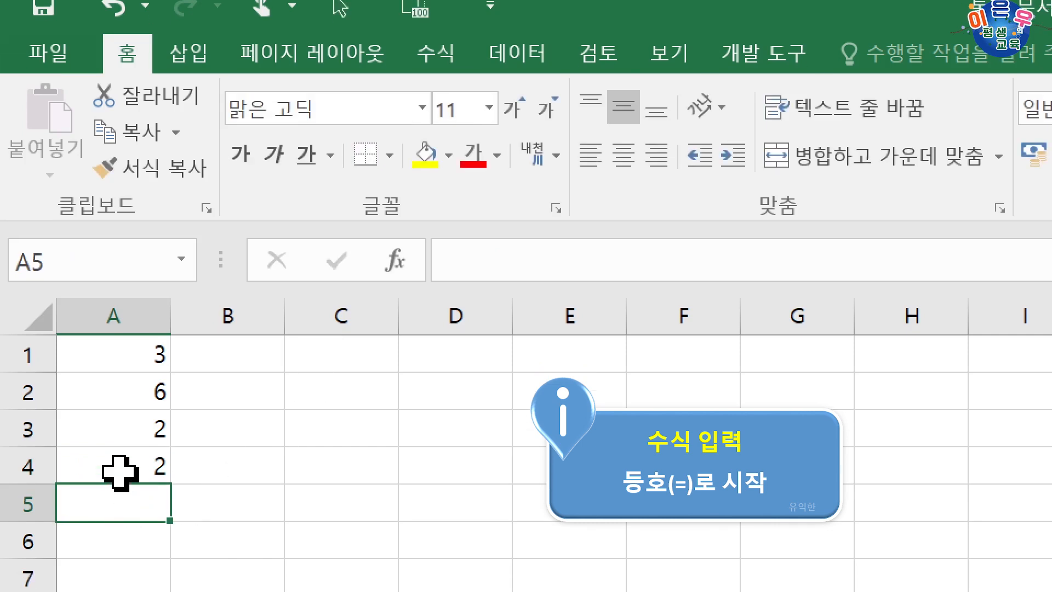
left_click(120, 470)
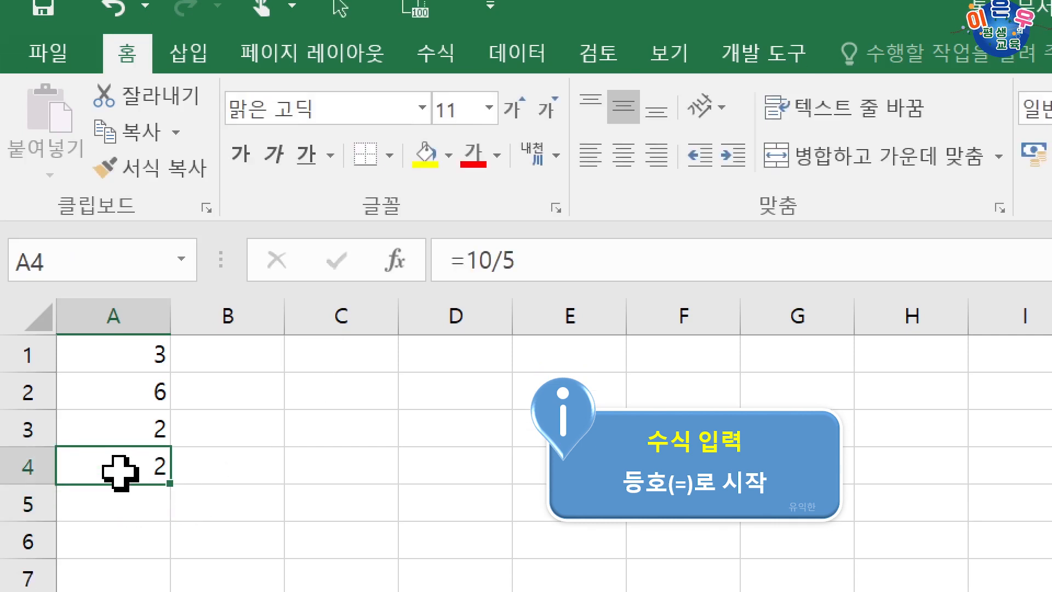
Enter the exponent formula =2^3 in A5.
left_click(130, 508)
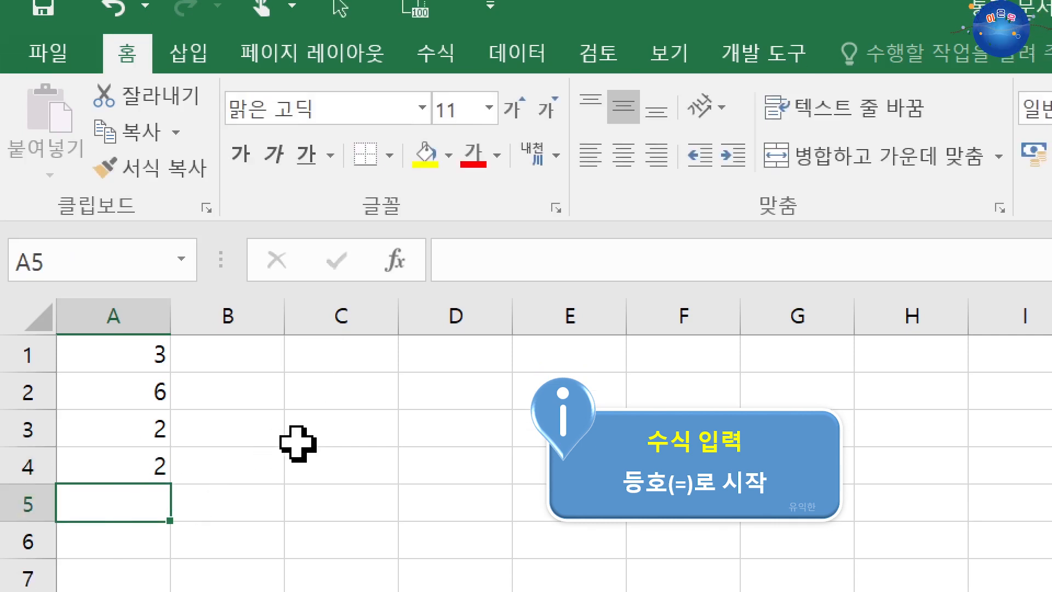
type("=2^3")
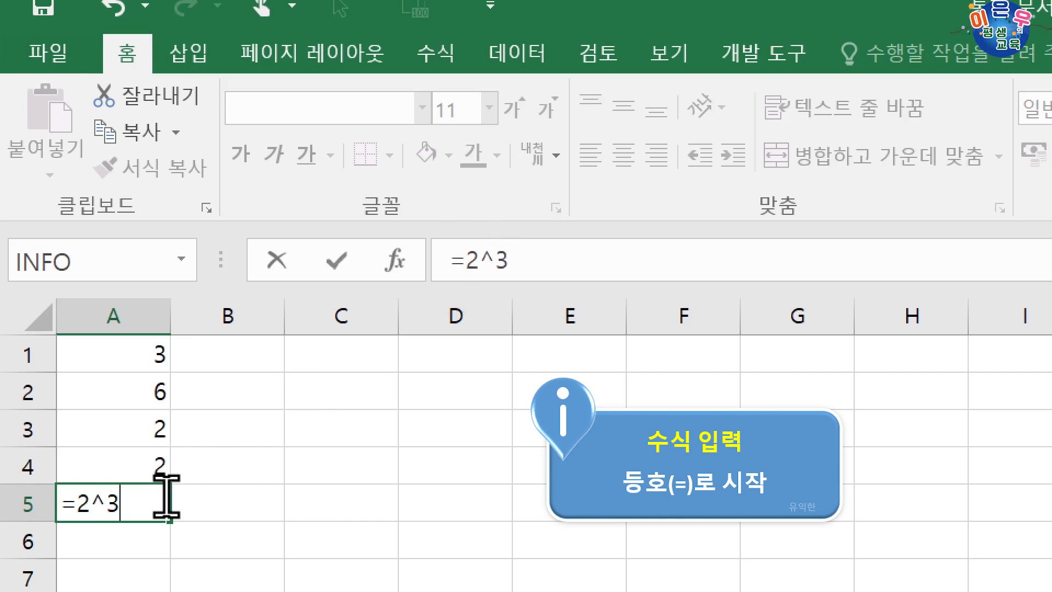
key("Return")
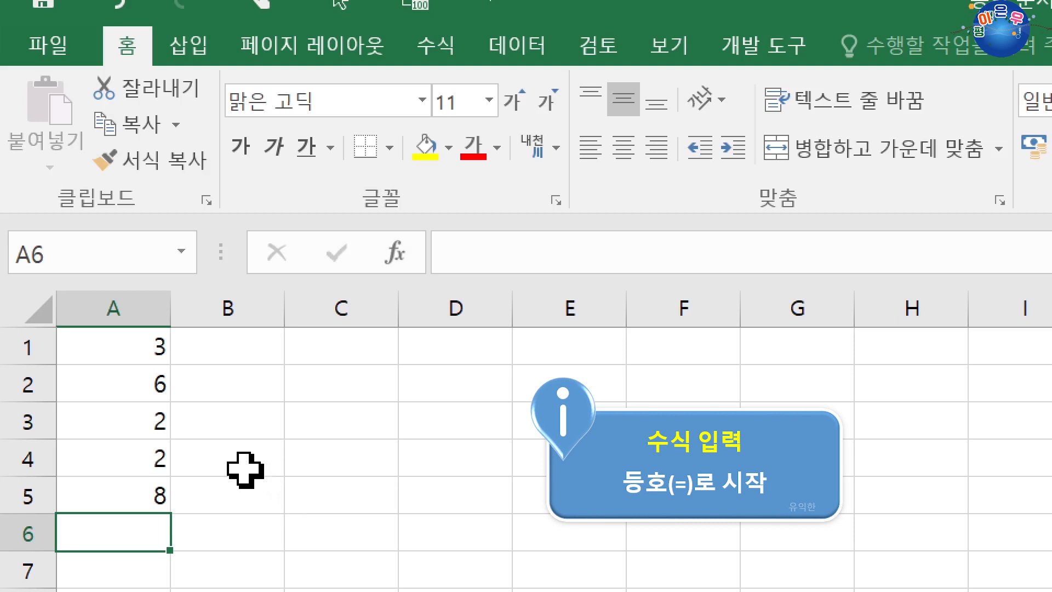
Clear the practice formulas from A1:A5.
left_click(132, 346)
left_click_drag(135, 348, 140, 510)
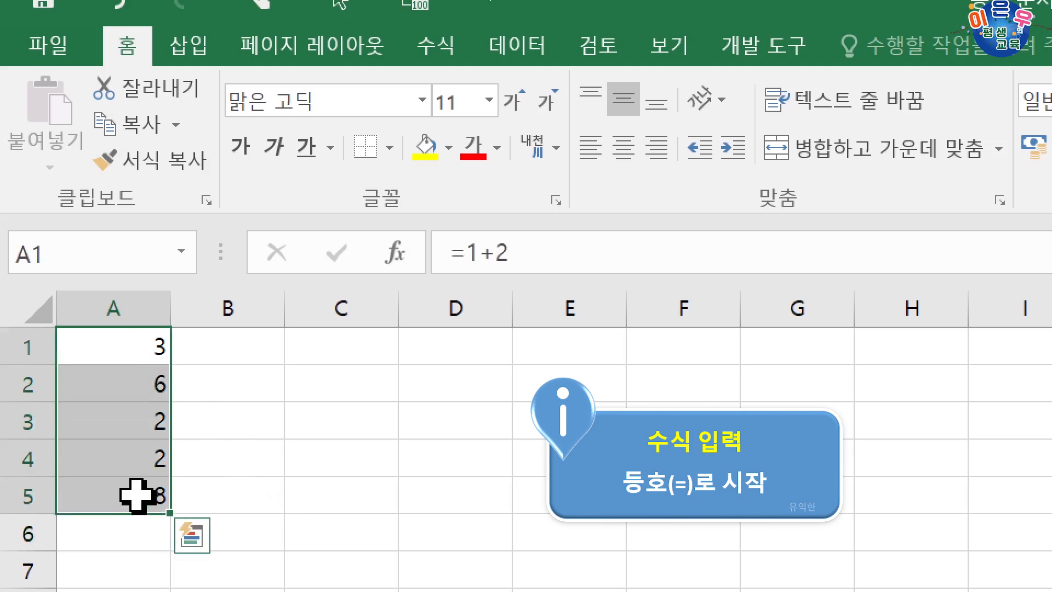
key("Delete")
Enter the number 3 in A1 and select B1 for the next entry.
left_click(129, 355)
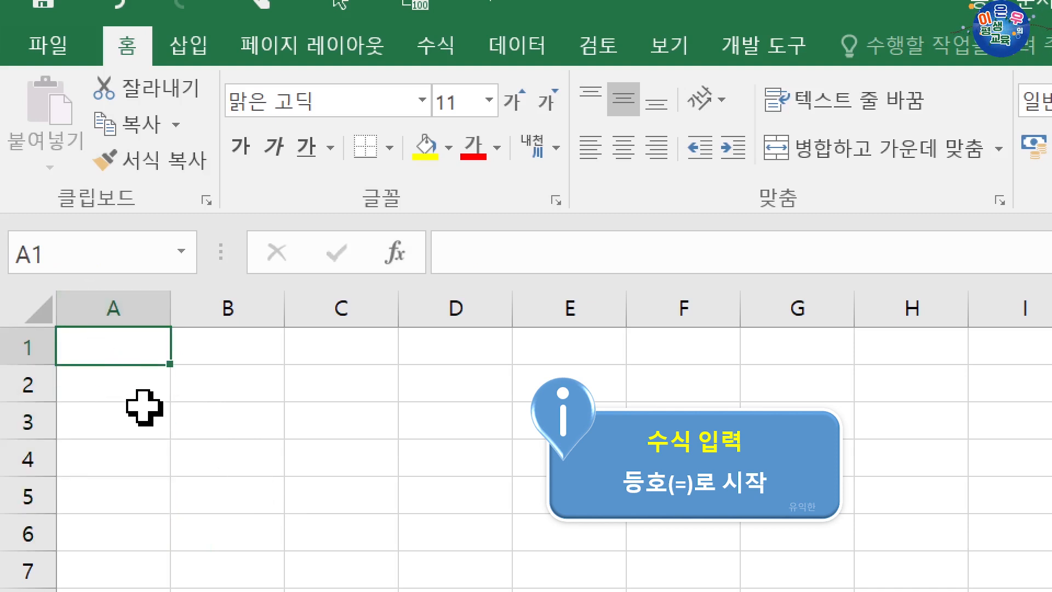
type("3")
left_click(245, 343)
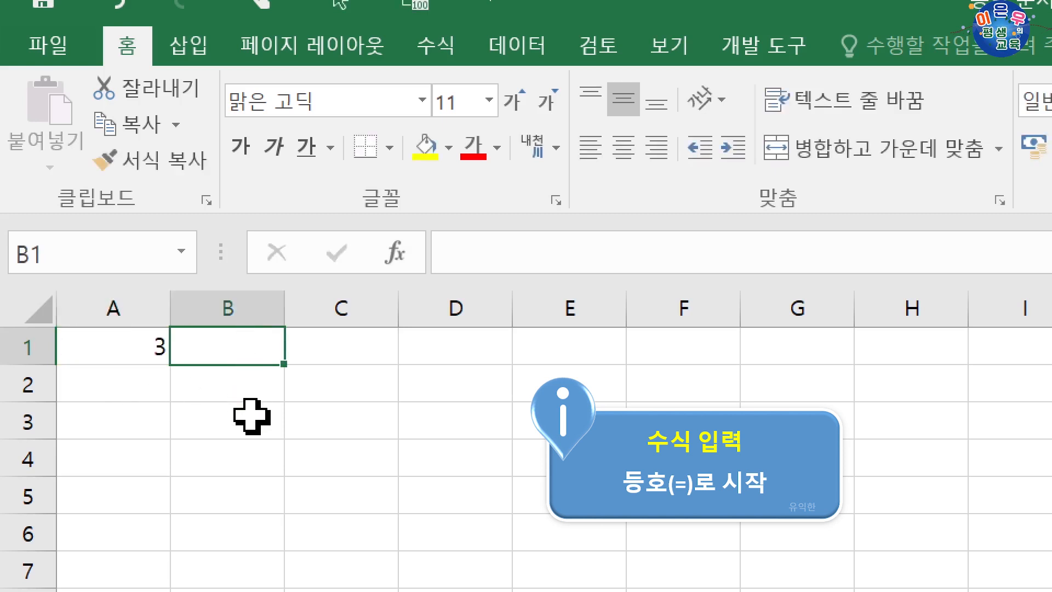
Enter 2 in B1 and the cell-reference formula =A1+B1 in C1, and check the stored formula.
type("2")
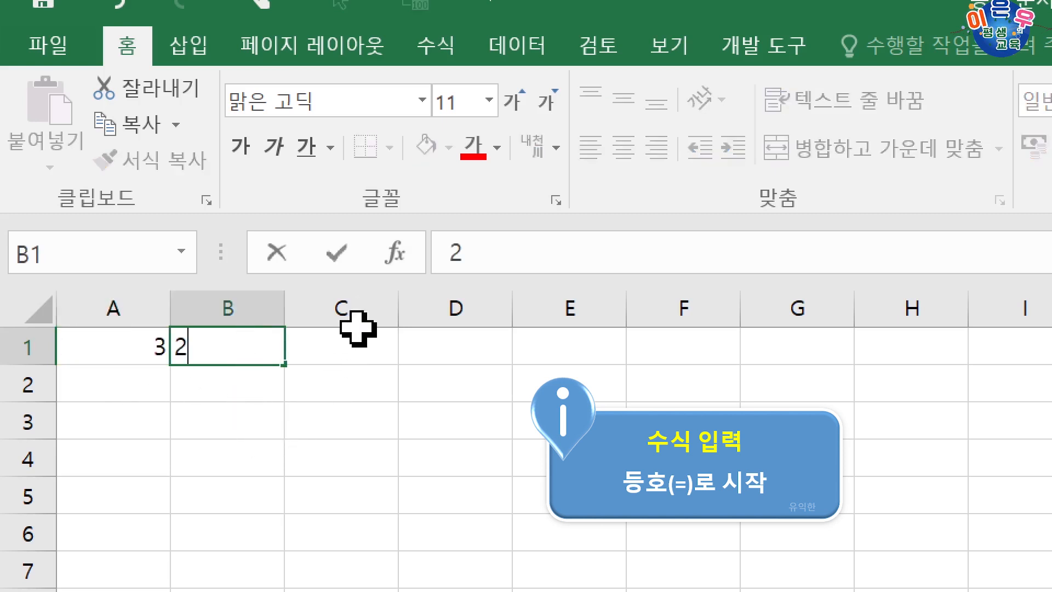
left_click(356, 345)
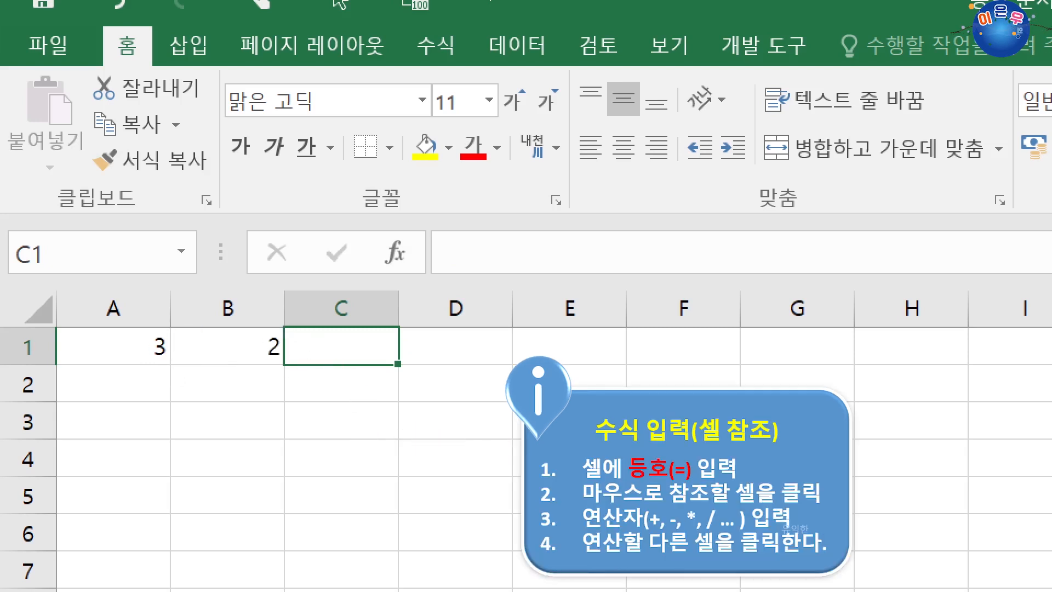
type("=")
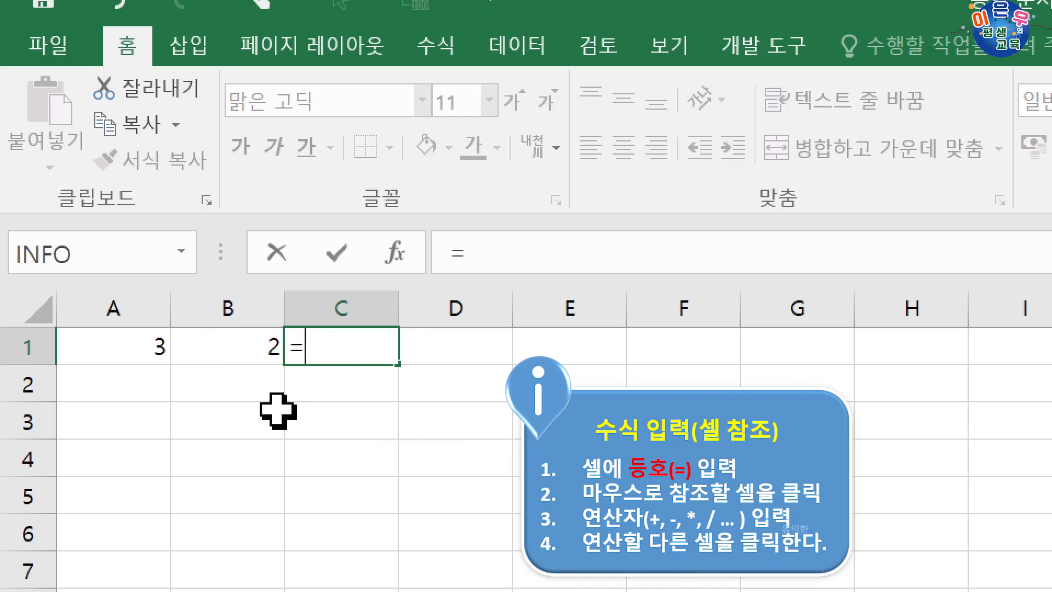
left_click(104, 346)
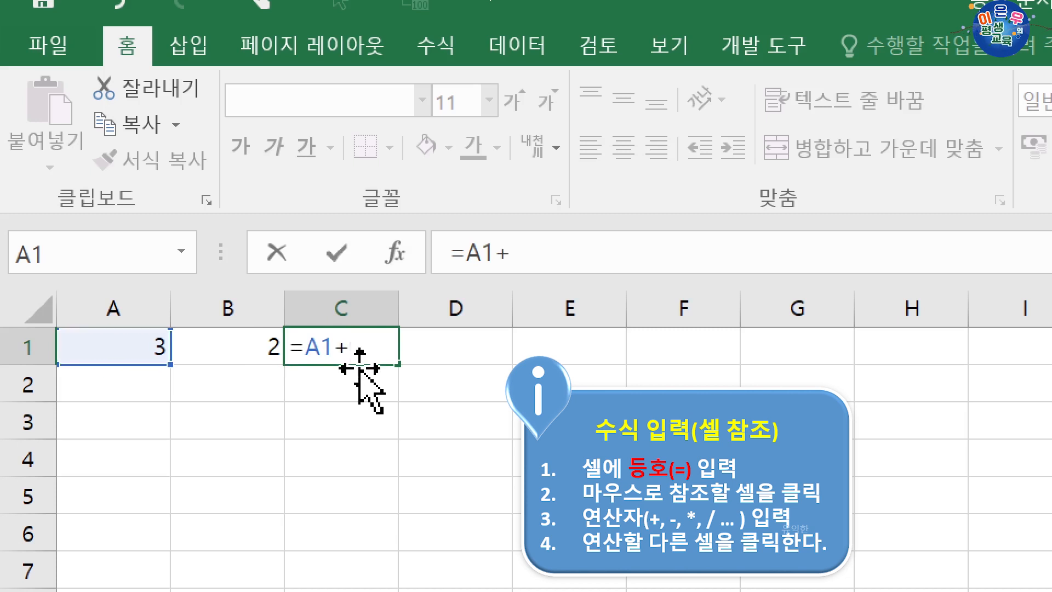
left_click(231, 350)
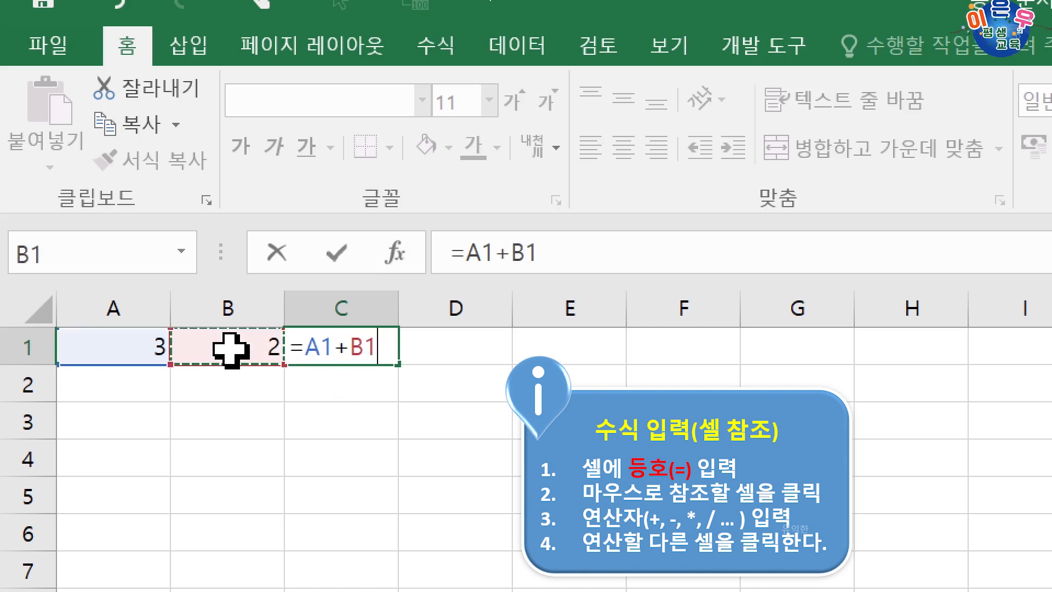
key("Return")
left_click(340, 348)
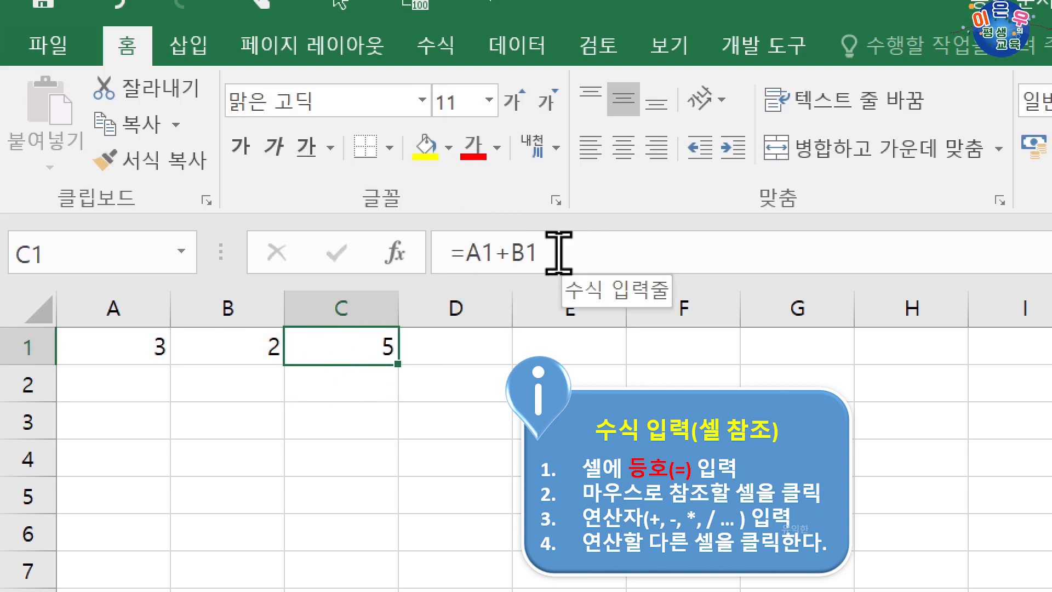
Change the value in A1 to 7 and check the recalculated formula cell C1.
left_click(127, 344)
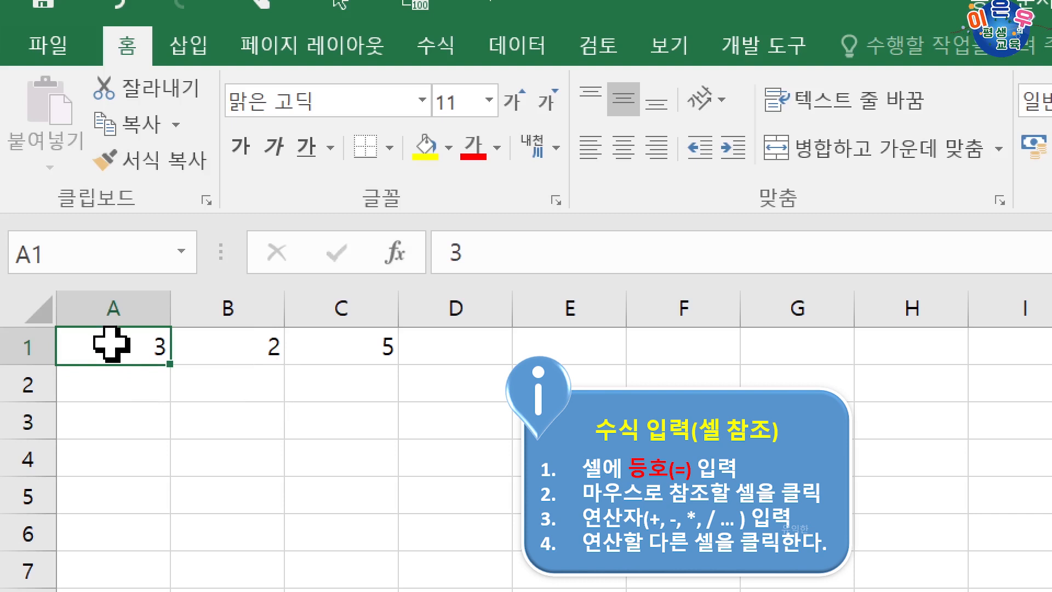
type("7")
key("Return")
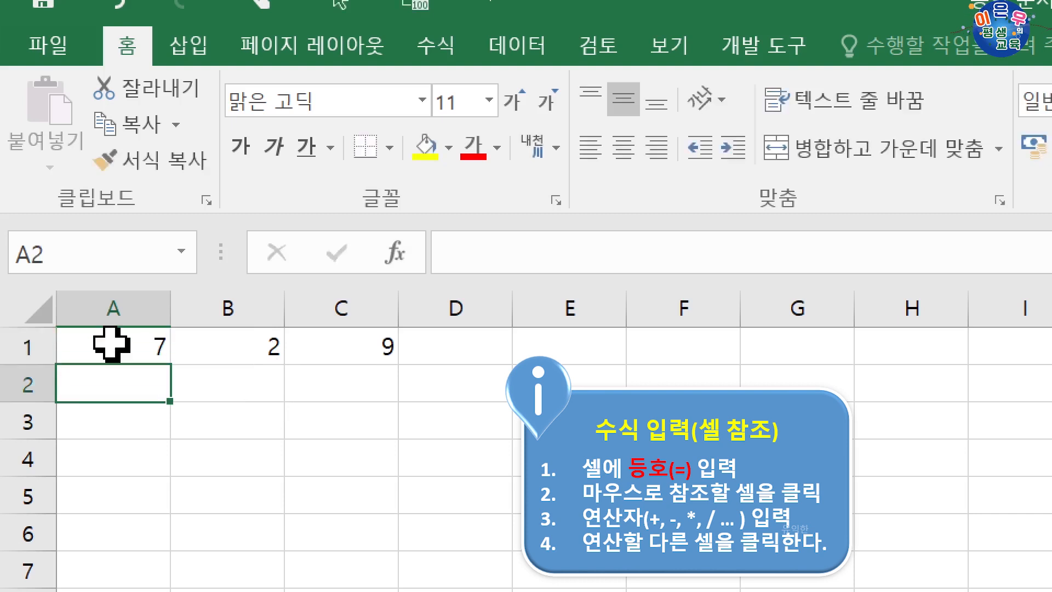
left_click(317, 344)
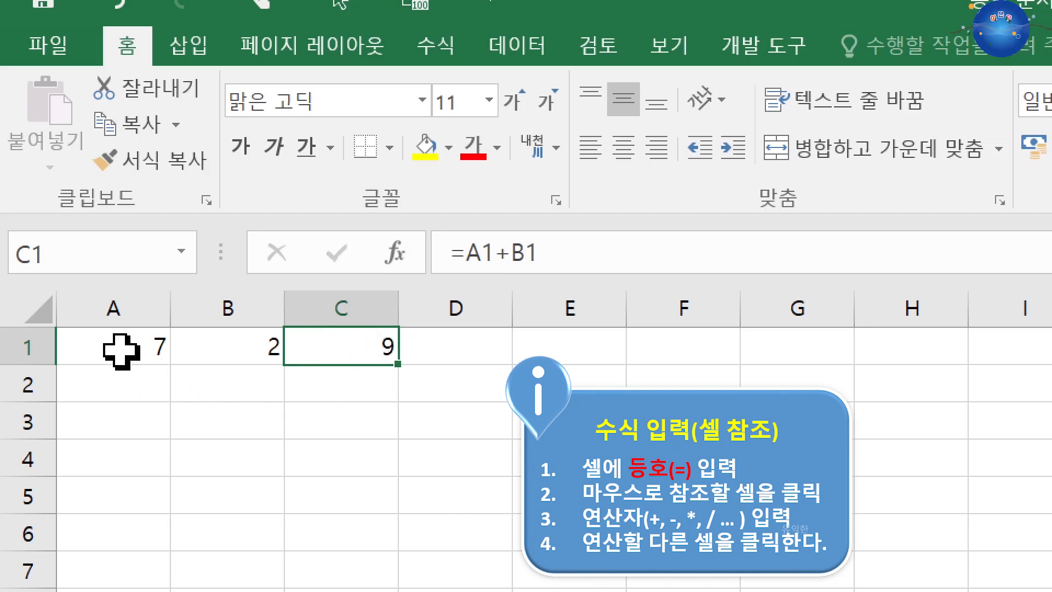
Fill A1 down to A7 as a series increasing by one, enter 10 in B2, and extend the B1:B2 pattern down to B7.
mouse_move(120, 348)
left_mouse_down()
mouse_move(178, 340)
mouse_move(148, 348)
mouse_move(167, 588)
left_mouse_up()
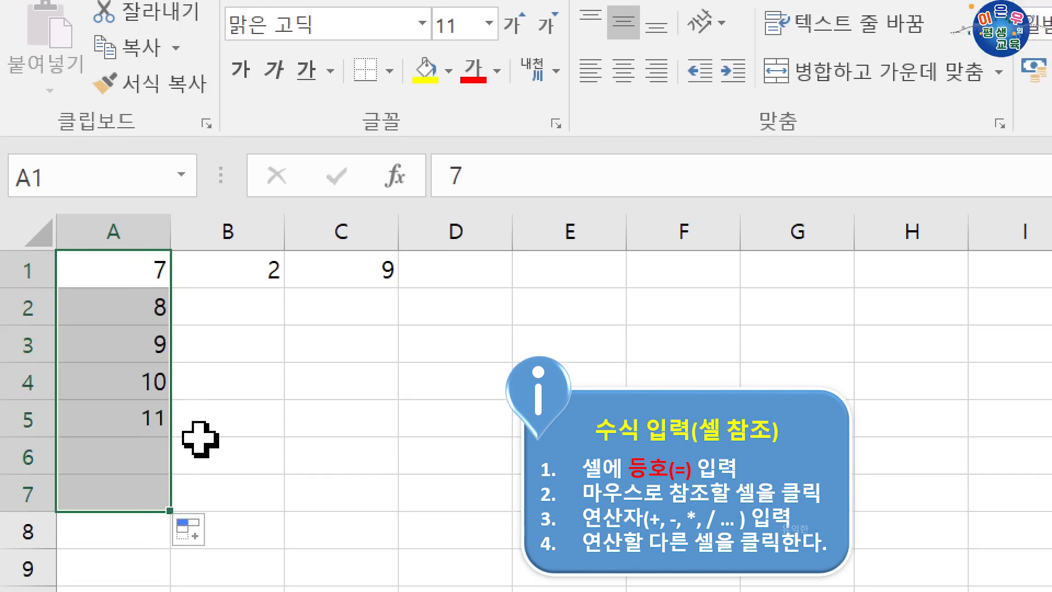
left_click(263, 296)
type("10")
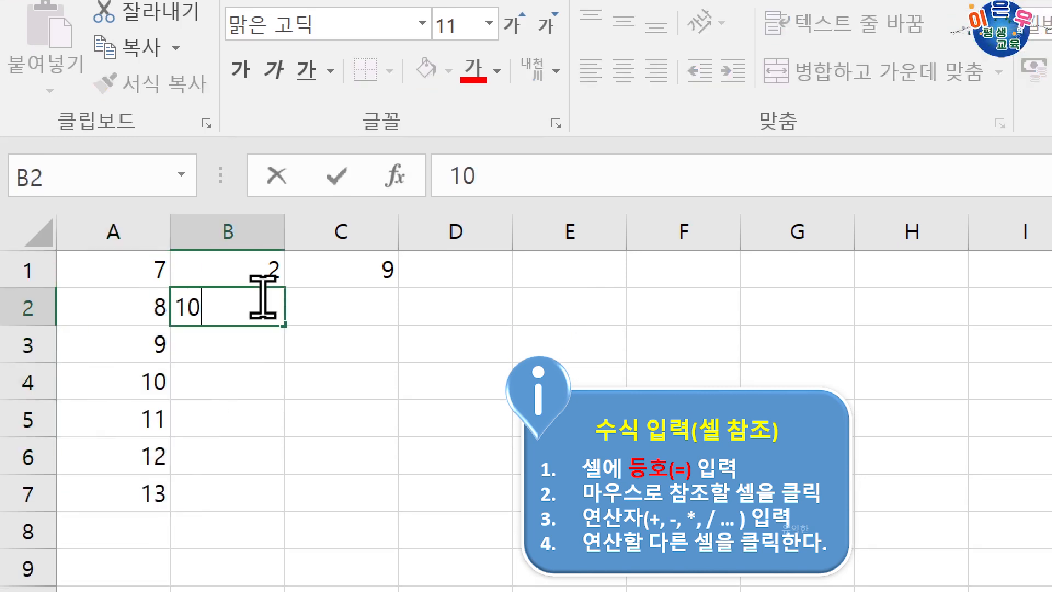
key("Return")
left_click_drag(259, 282, 262, 510)
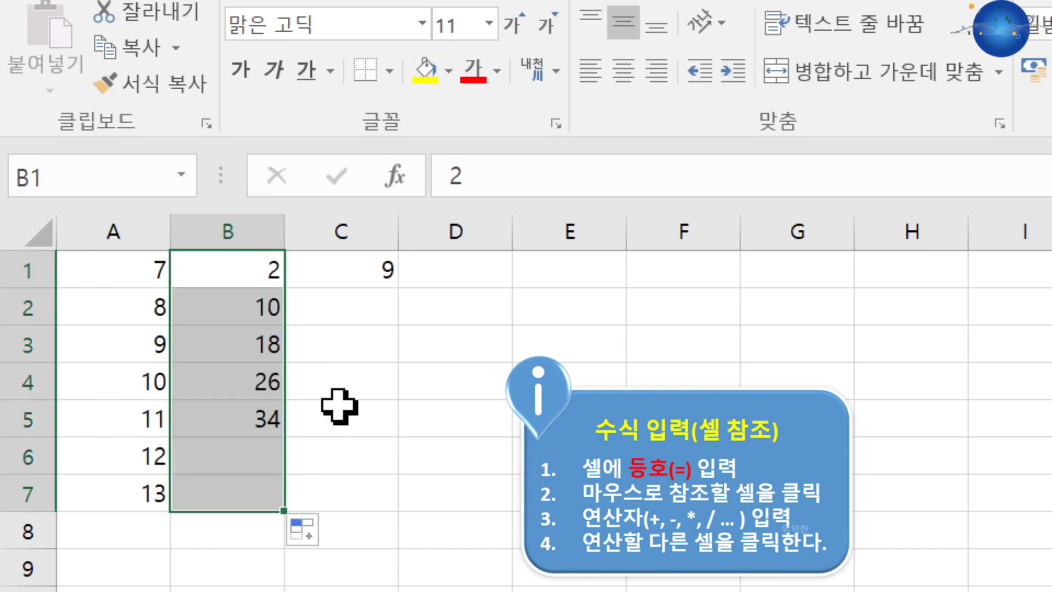
Fill the sum formula from C1 down to C7 and inspect the copied formulas in column C.
left_click(387, 267)
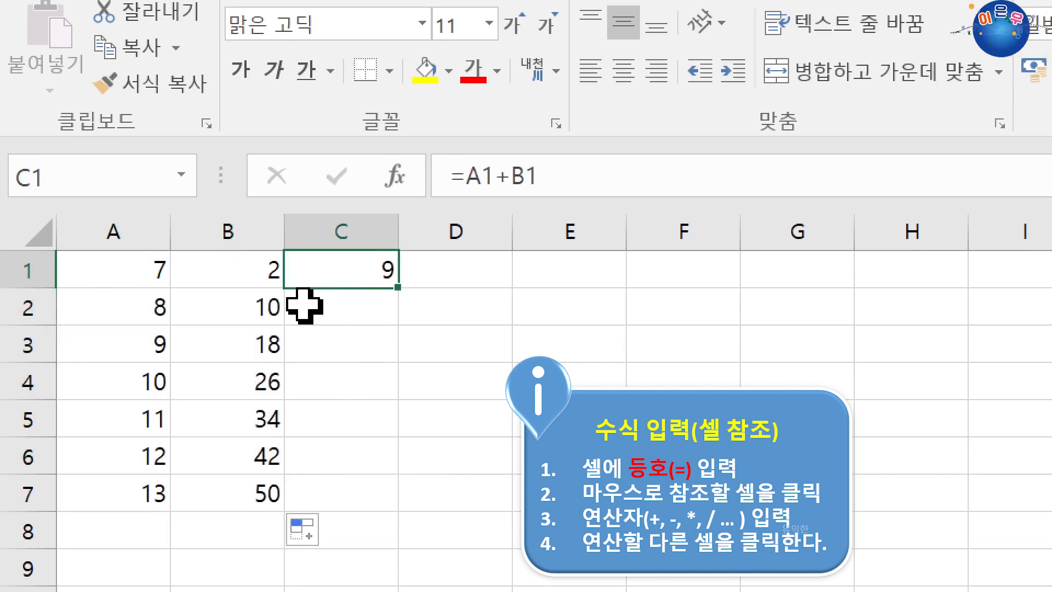
left_click_drag(398, 296, 372, 506)
left_click(353, 308)
left_click(356, 344)
left_click(359, 384)
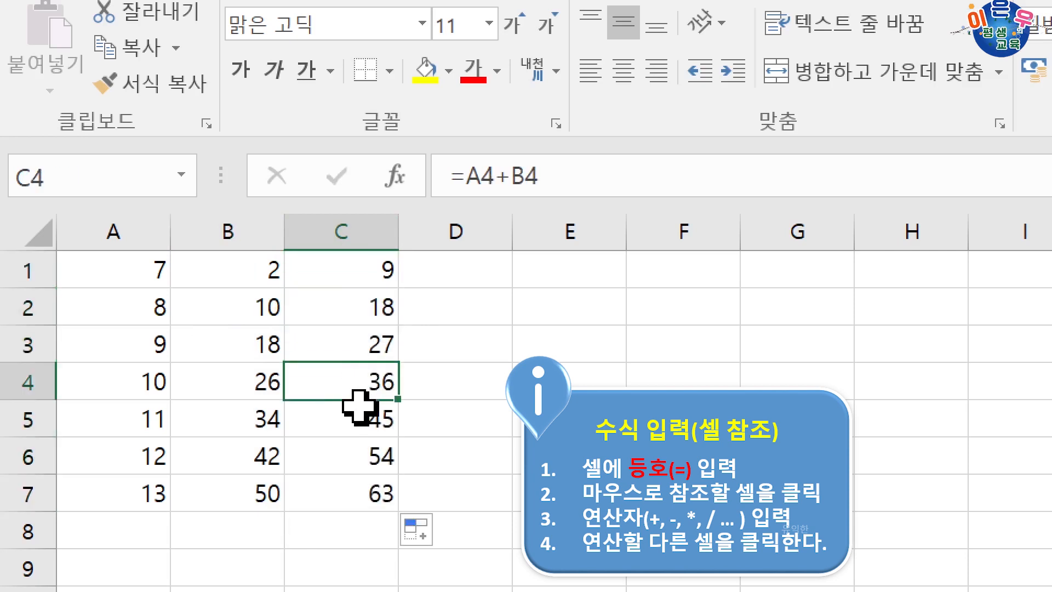
left_click(356, 420)
left_click(353, 451)
left_click(347, 274)
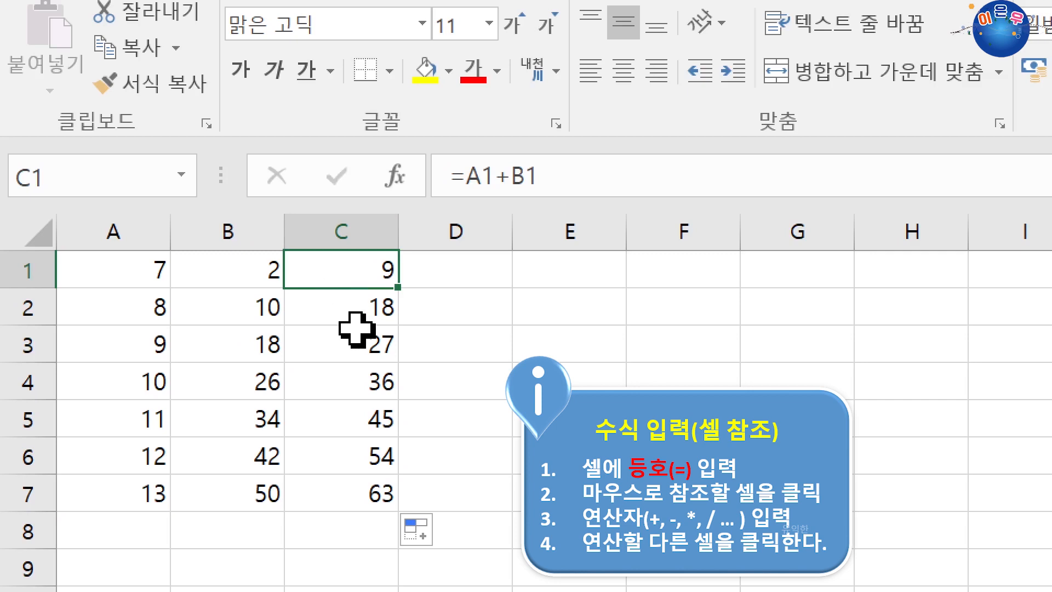
Insert a new blank column before column A.
left_click(132, 270)
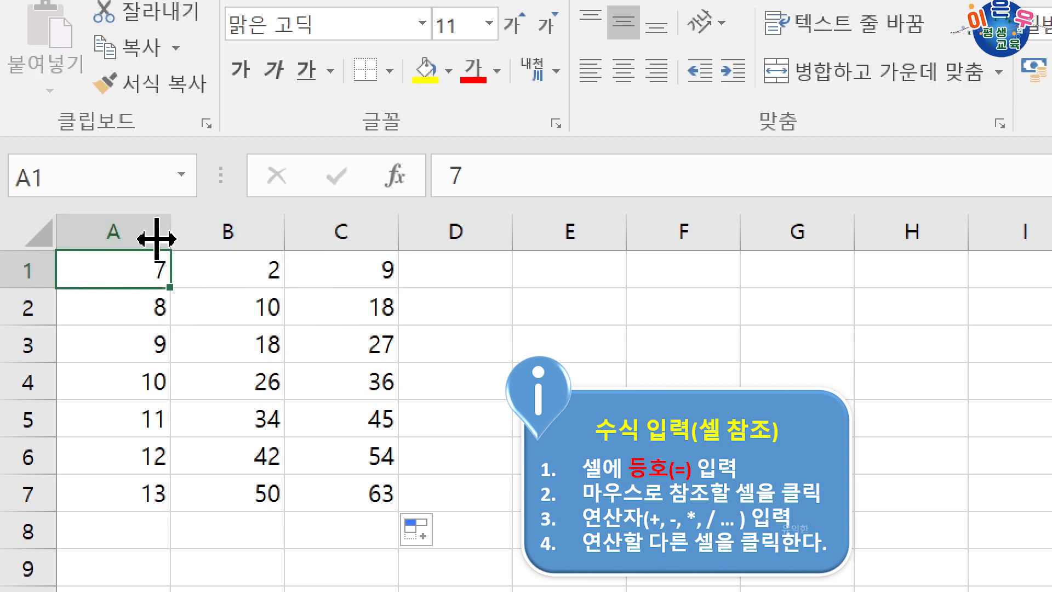
mouse_move(170, 233)
left_mouse_down()
mouse_move(332, 238)
mouse_move(166, 241)
left_mouse_up()
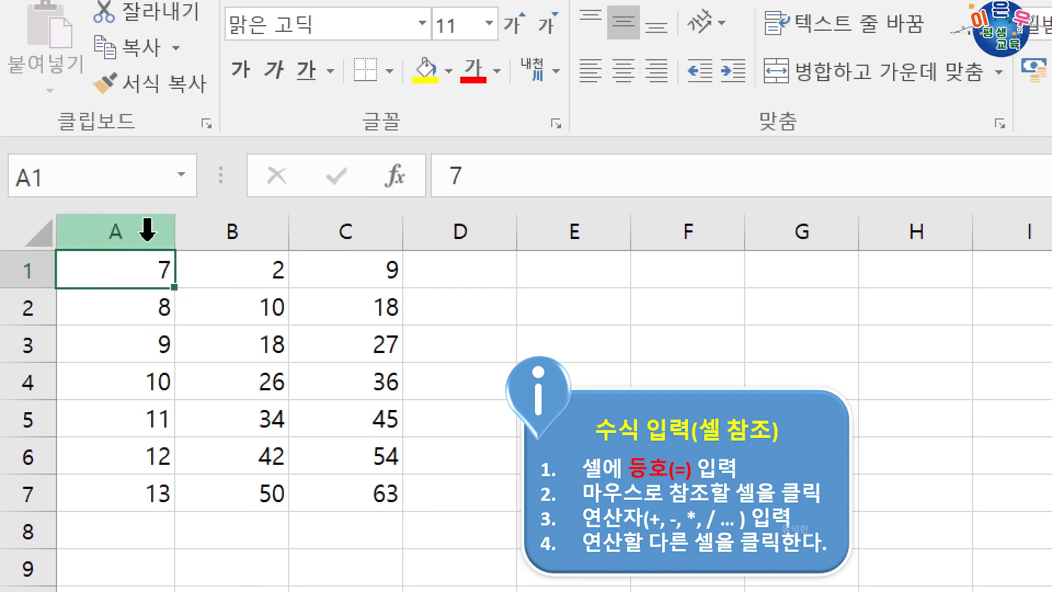
left_click(126, 230)
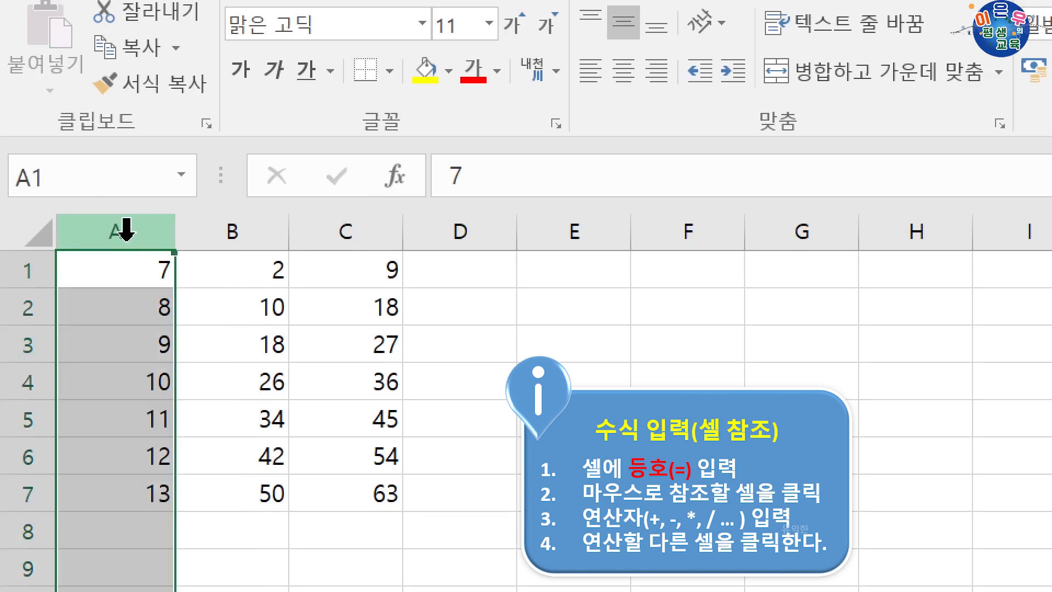
right_click(127, 239)
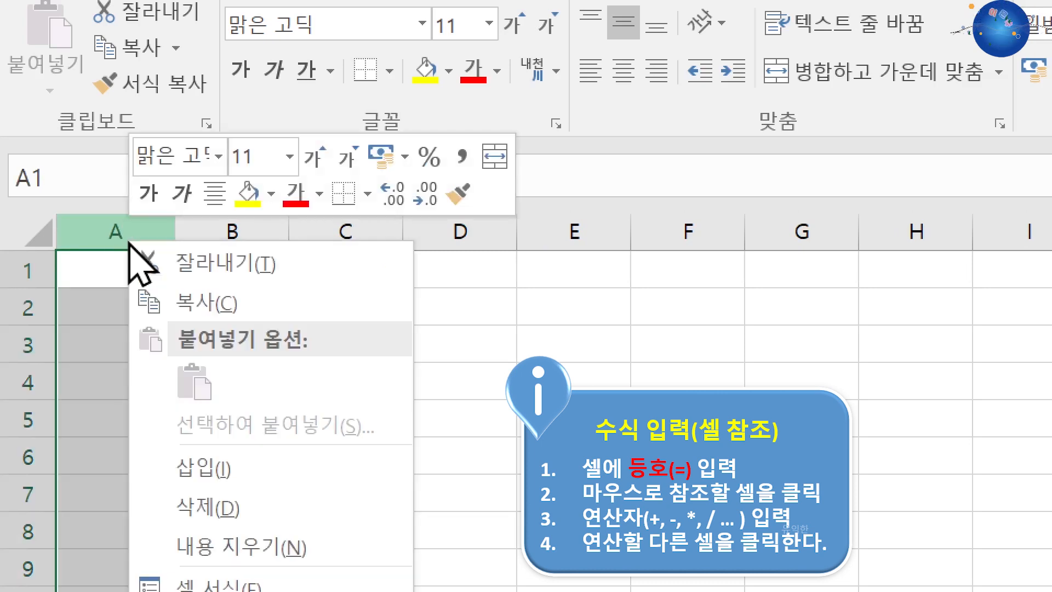
left_click(222, 482)
left_click_drag(113, 270, 117, 456)
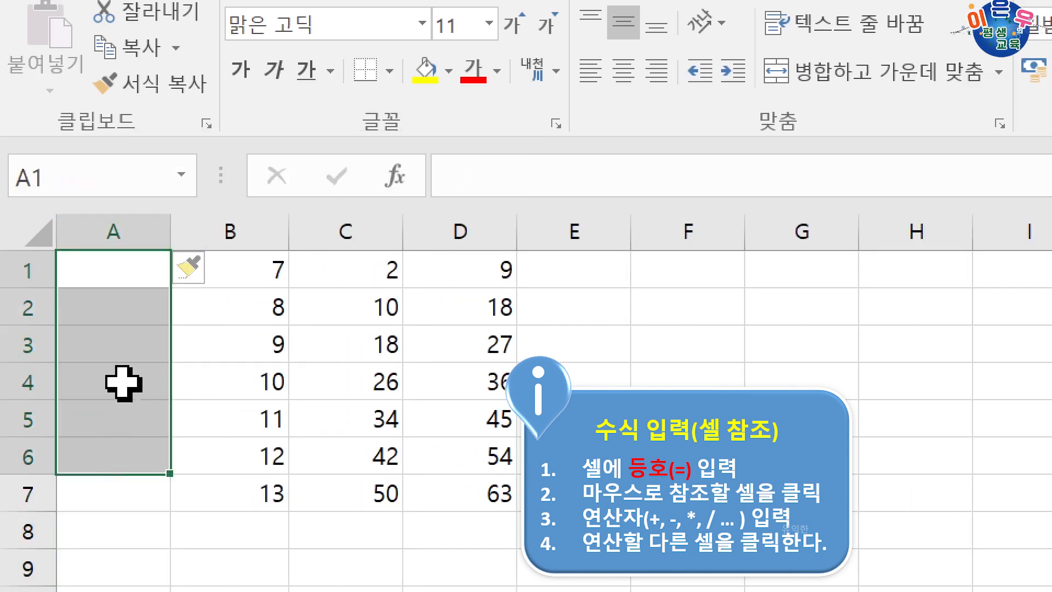
left_click_drag(129, 268, 124, 491)
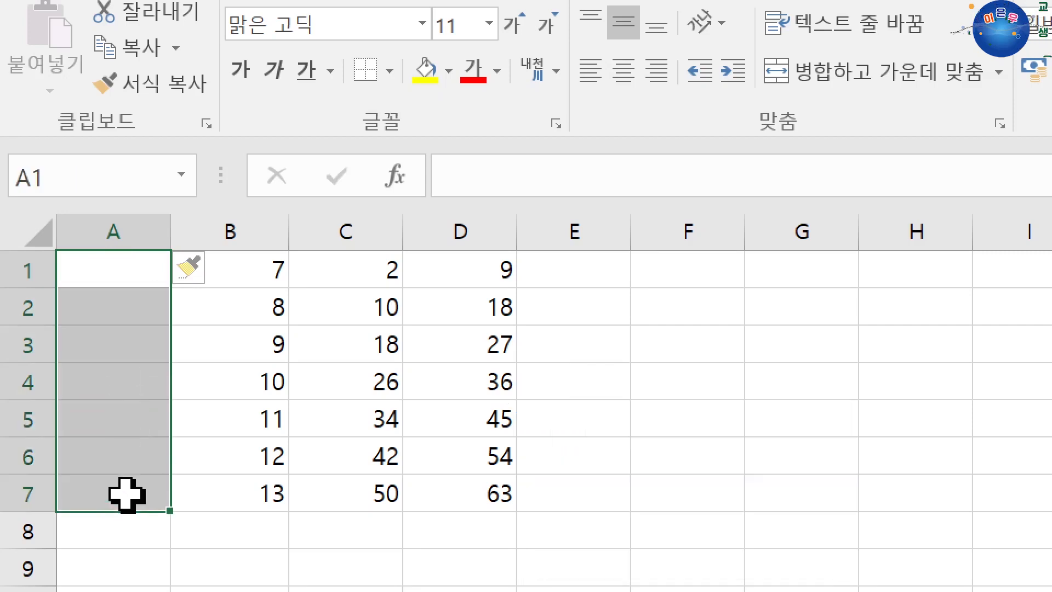
left_click_drag(258, 268, 469, 482)
Enter the weekday 월요일 in A1 and fill the weekday series down to A7.
left_click(99, 255)
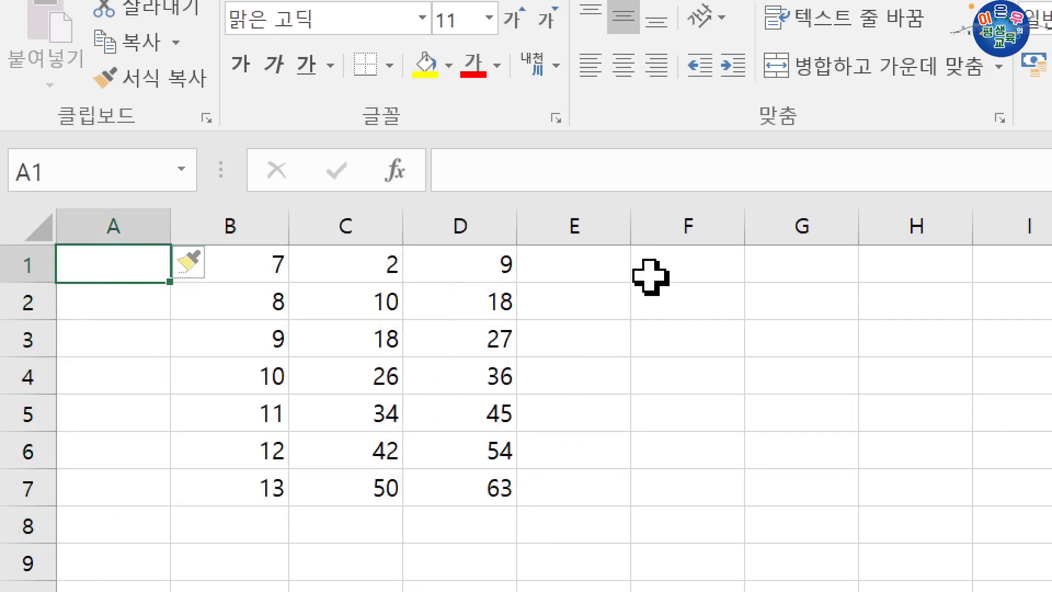
type("dnjfdyfl")
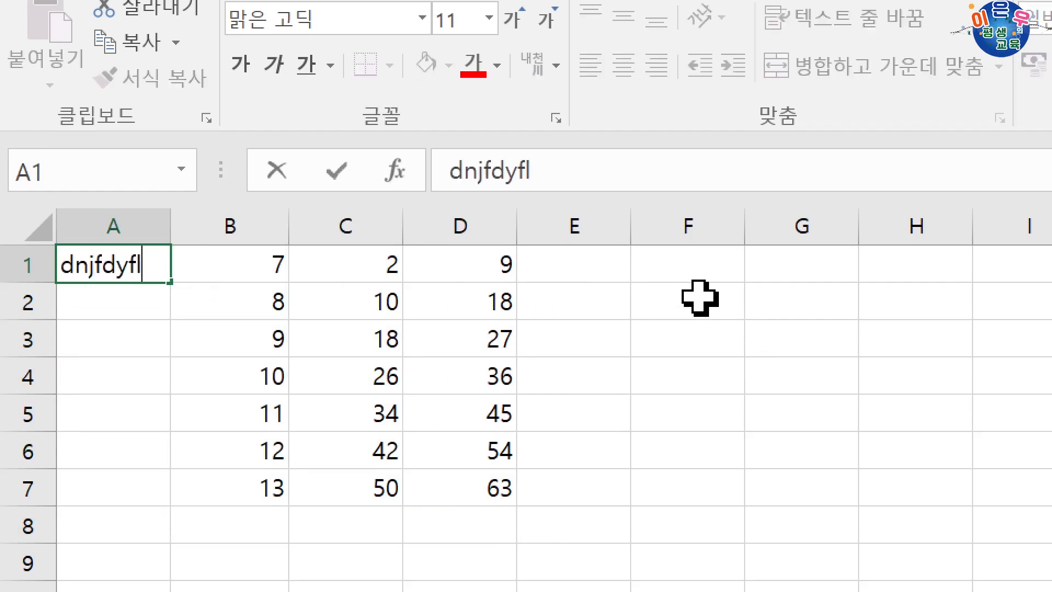
key("Return")
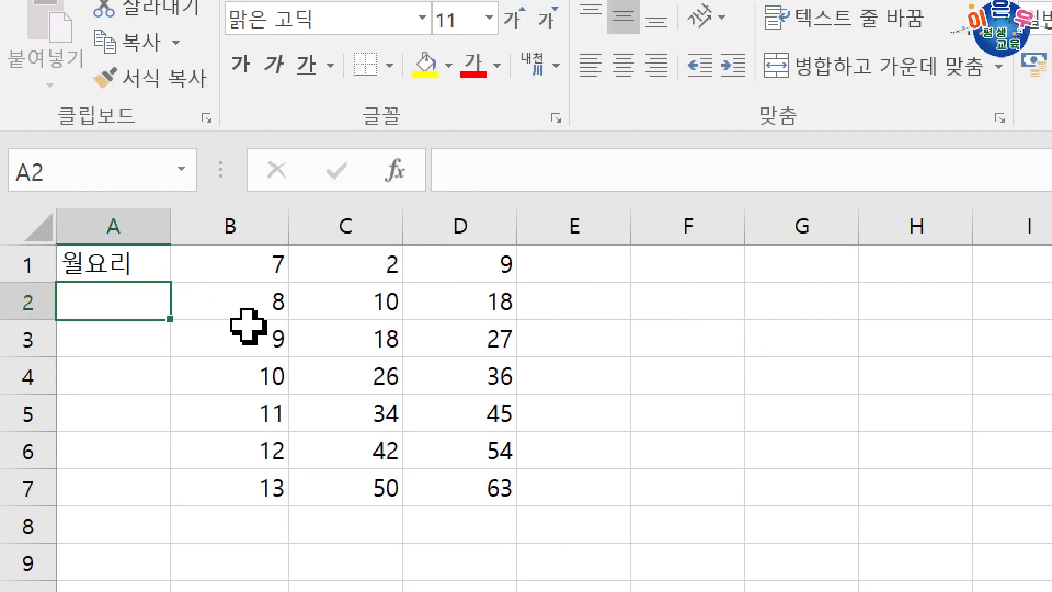
key("Up")
type("월요일")
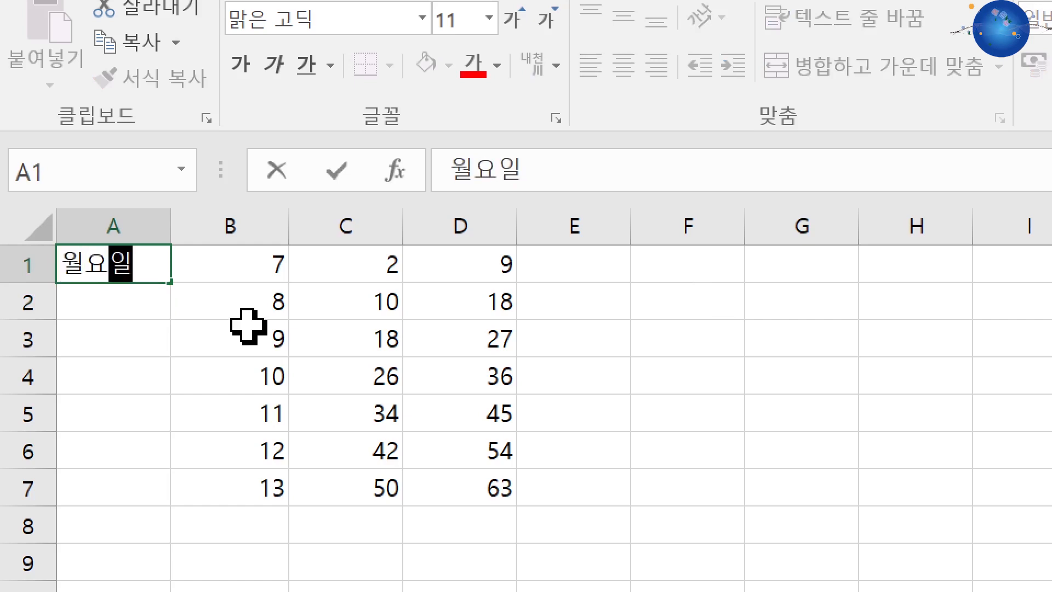
key("Return")
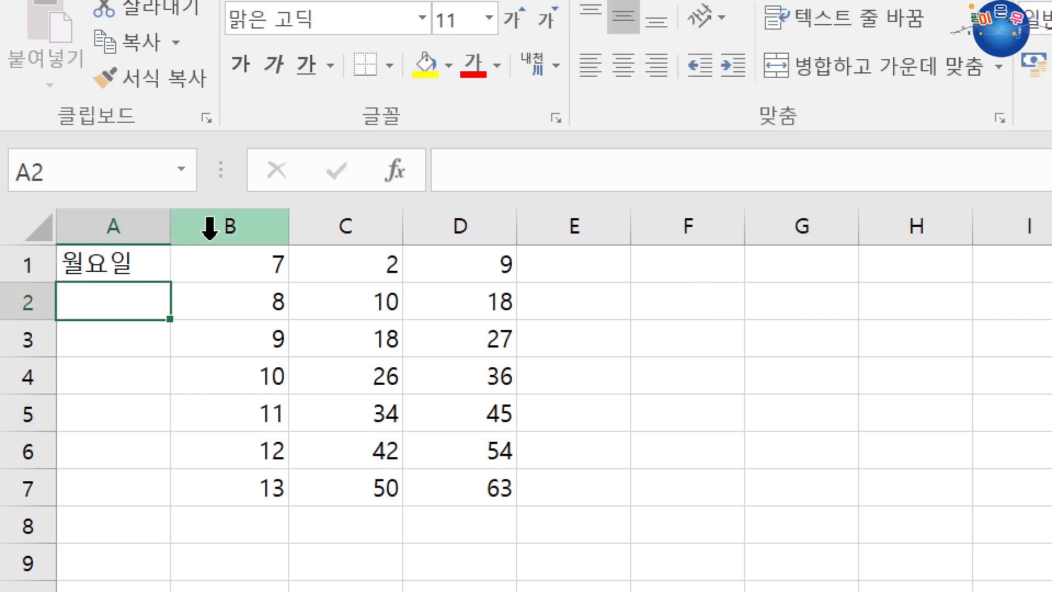
left_click(127, 272)
left_click_drag(169, 280, 148, 507)
Enter the reference formula =A1 in E1 and check the formula stored there.
left_click(575, 244)
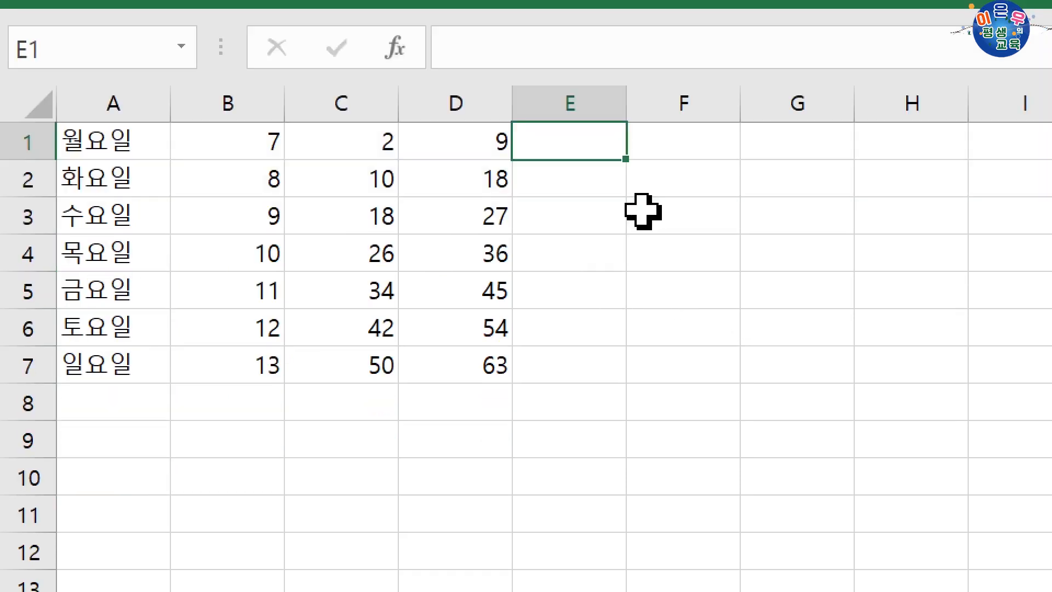
type("=")
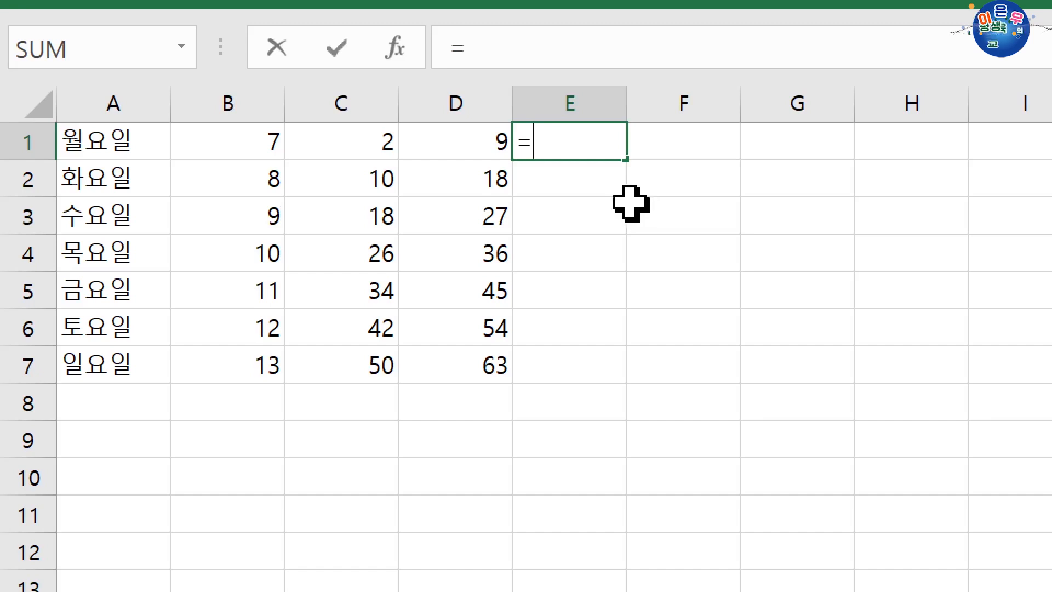
type("a1")
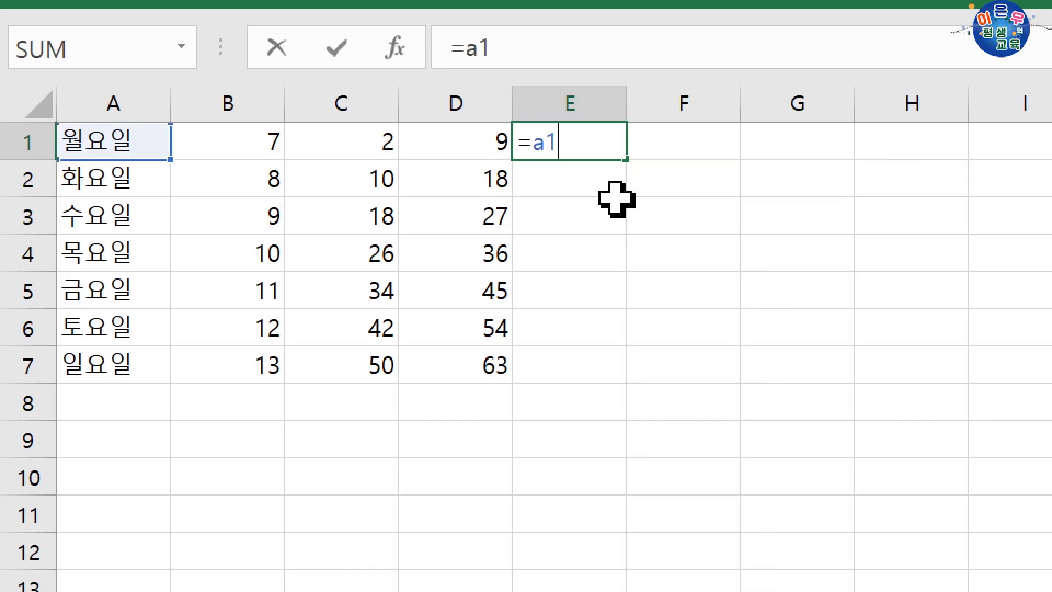
key("Return")
left_click(585, 147)
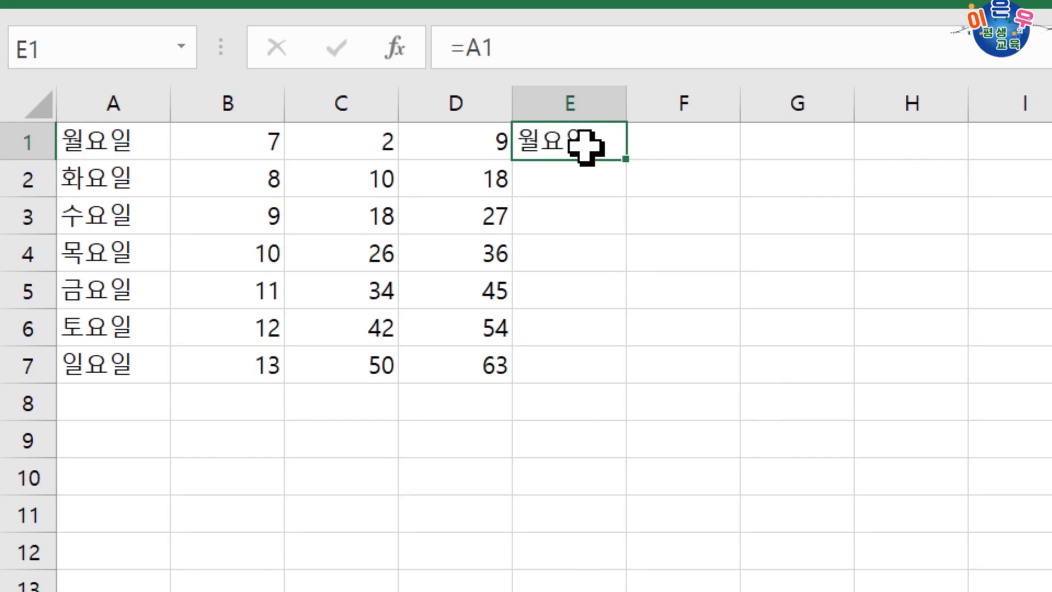
Re-enter the formula =A1 in E1 by picking the referenced cell, fill it down to E7, and reselect E1 to check its formula.
type("=")
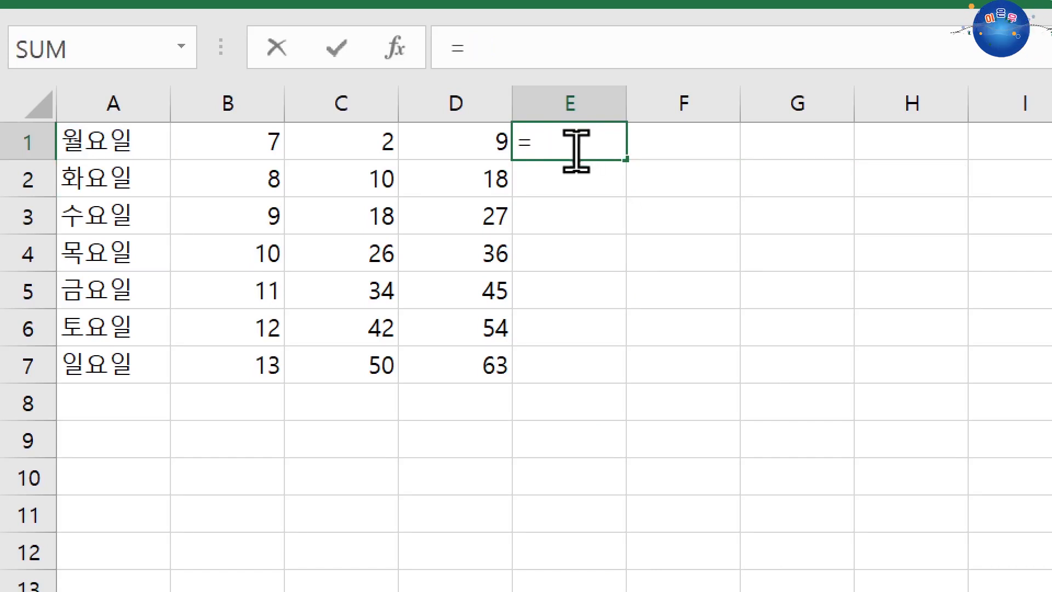
left_click(92, 144)
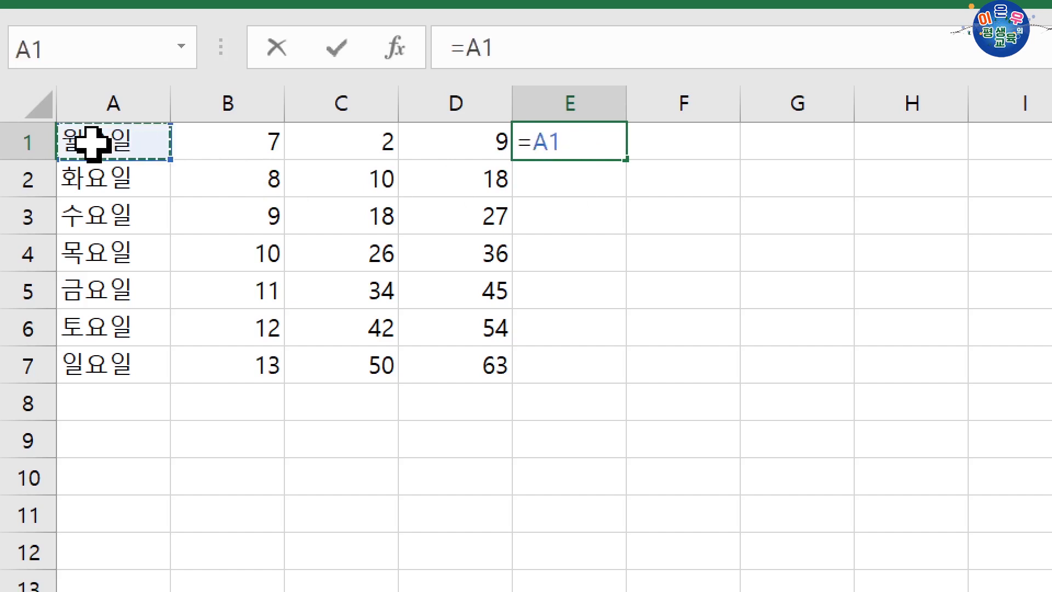
key("Return")
left_click(612, 144)
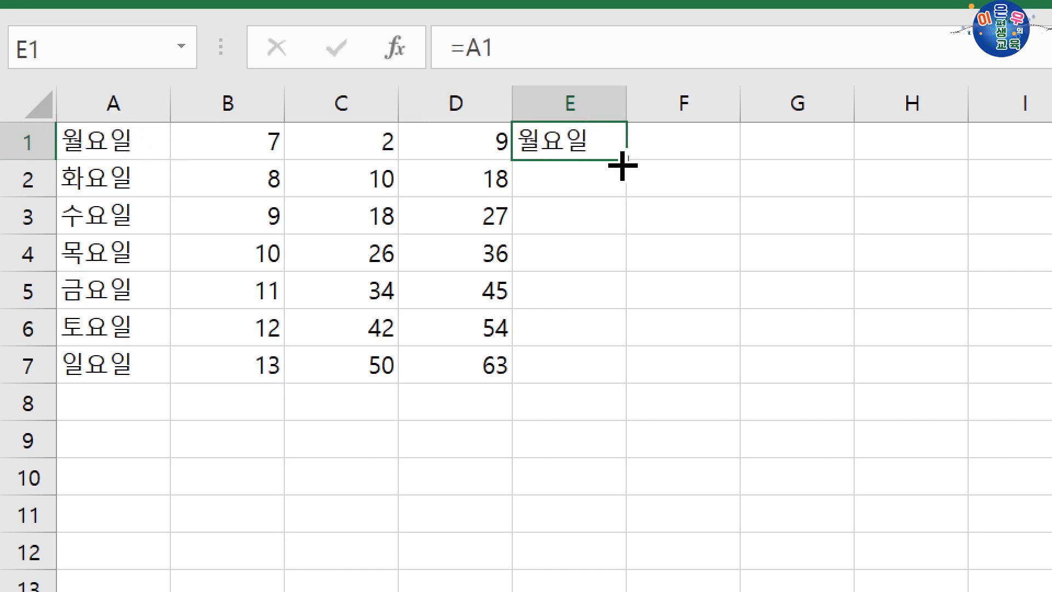
left_click_drag(628, 166, 614, 390)
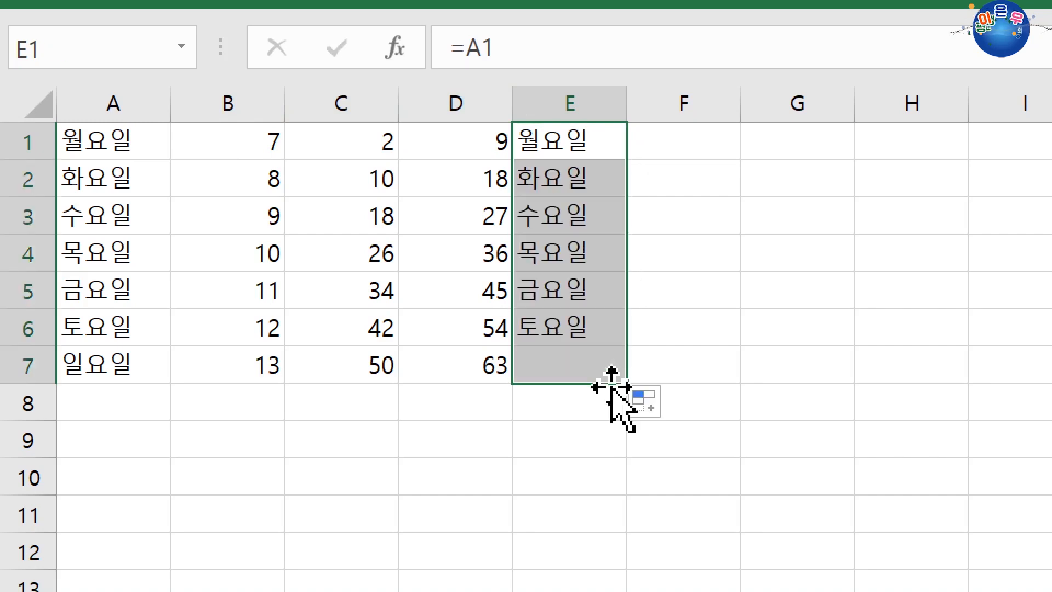
left_click(568, 145)
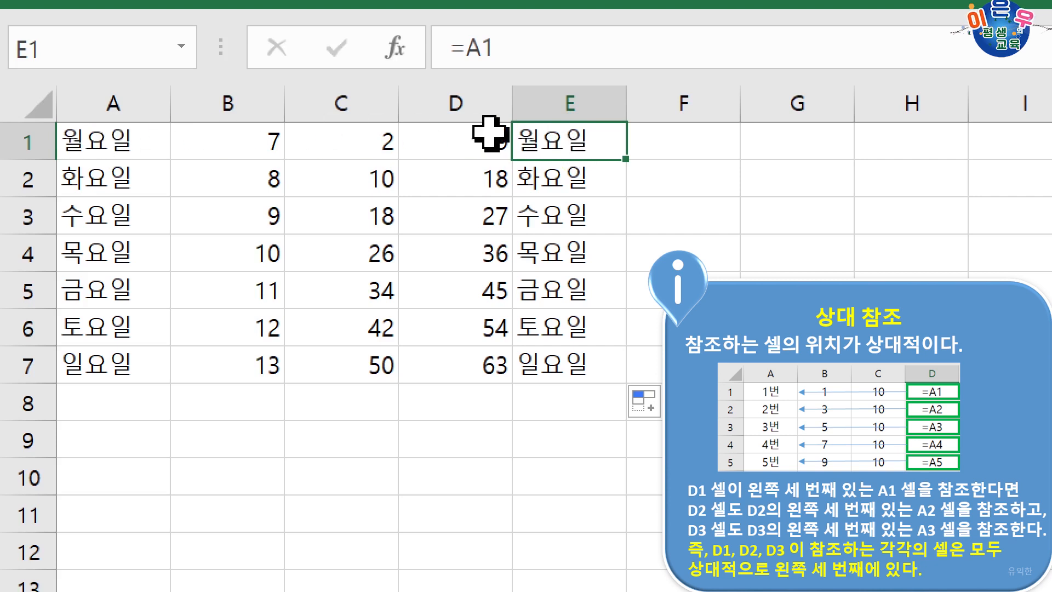
Examine the relative reference formulas in the filled weekday cells E2 through E7.
left_click_drag(585, 181, 585, 350)
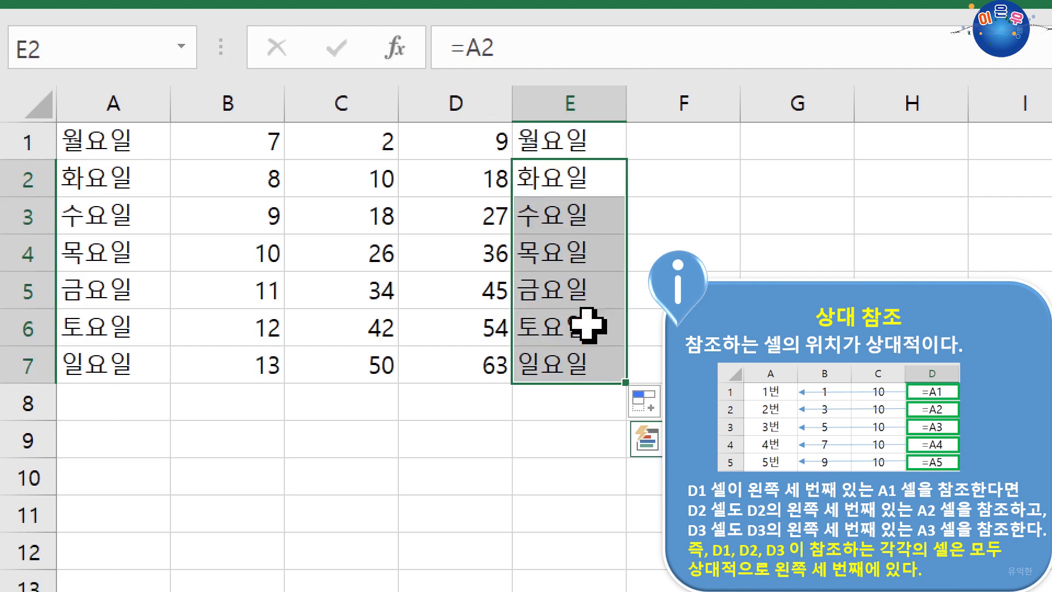
left_click(595, 181)
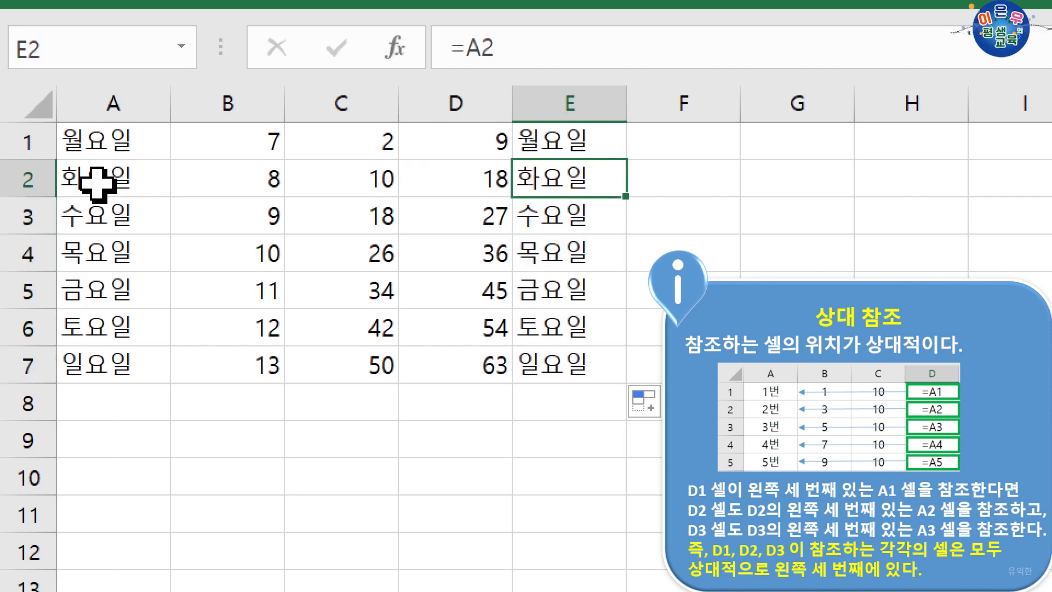
left_click(563, 217)
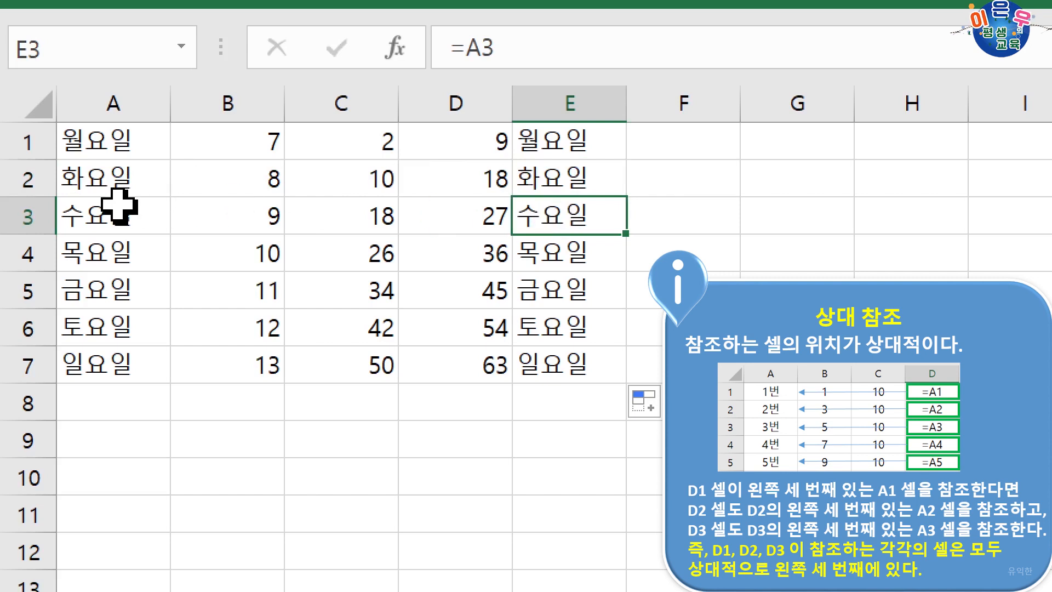
left_click(578, 291)
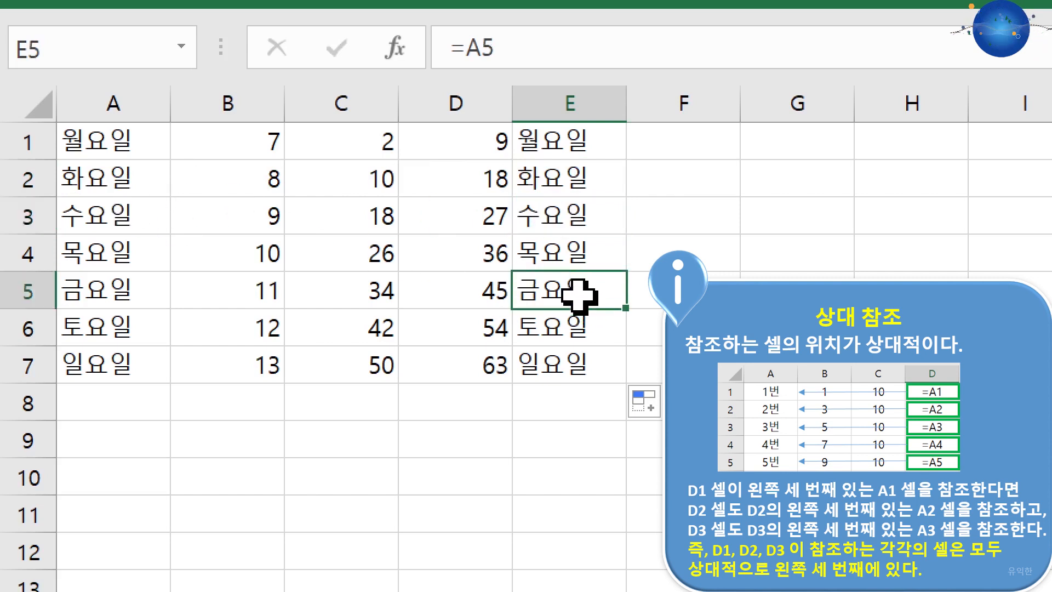
left_click(572, 368)
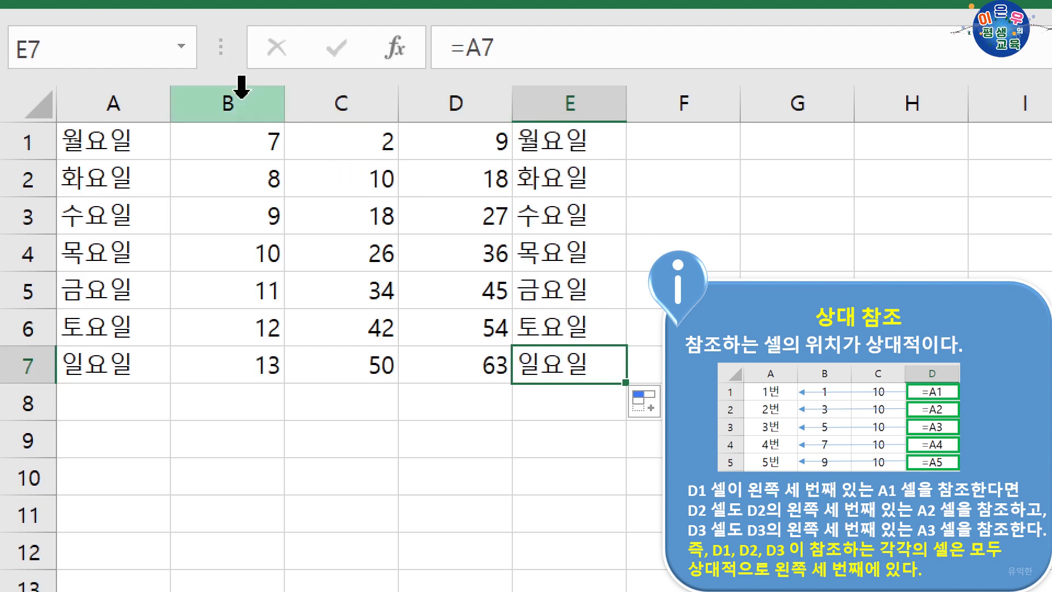
Narrow columns B through D and fill the formula in E1 across to H1.
left_click_drag(250, 103, 296, 103)
left_click(352, 136)
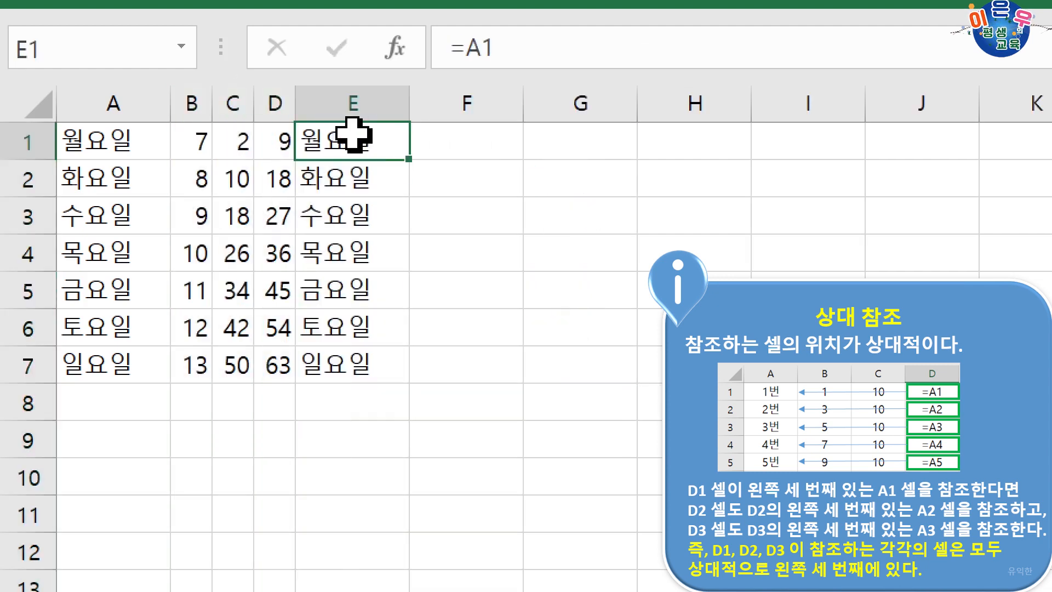
left_click_drag(415, 169, 700, 160)
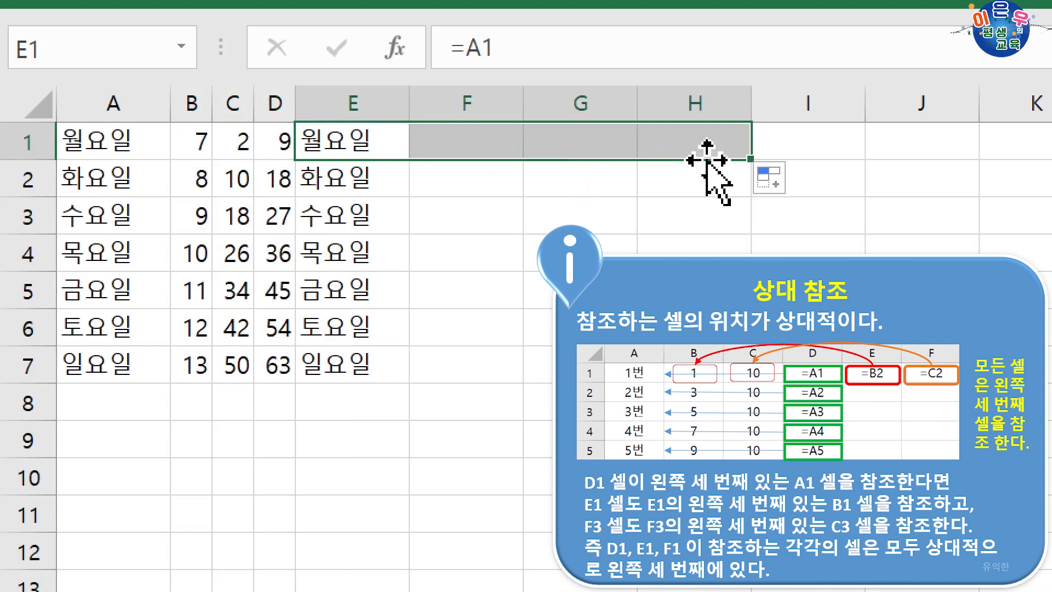
Compare the formulas in E1, F1, G1 and H1 to see how the relative reference shifts across columns.
left_click(357, 141)
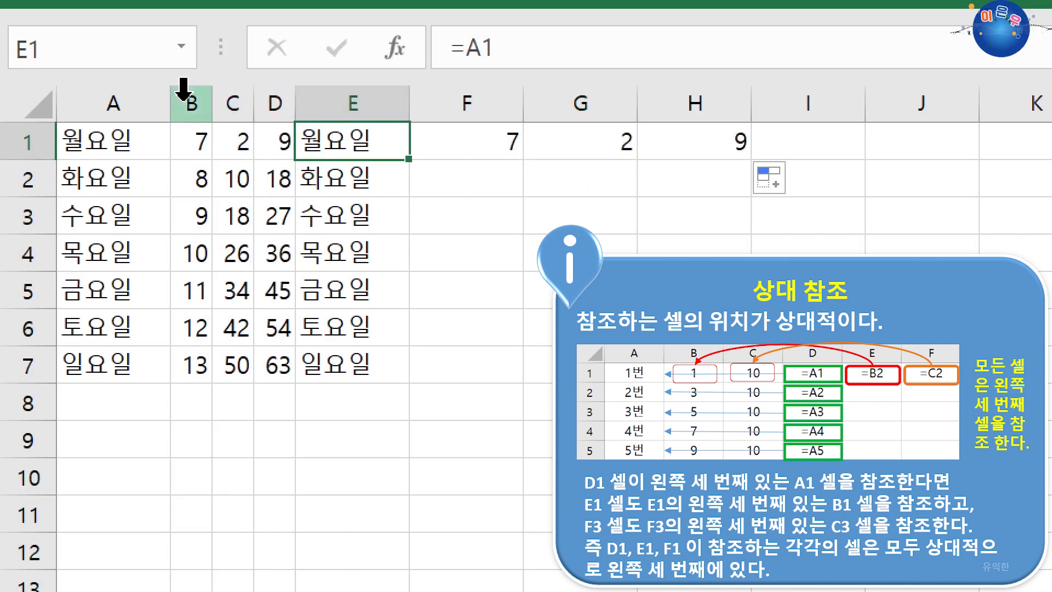
left_click(460, 136)
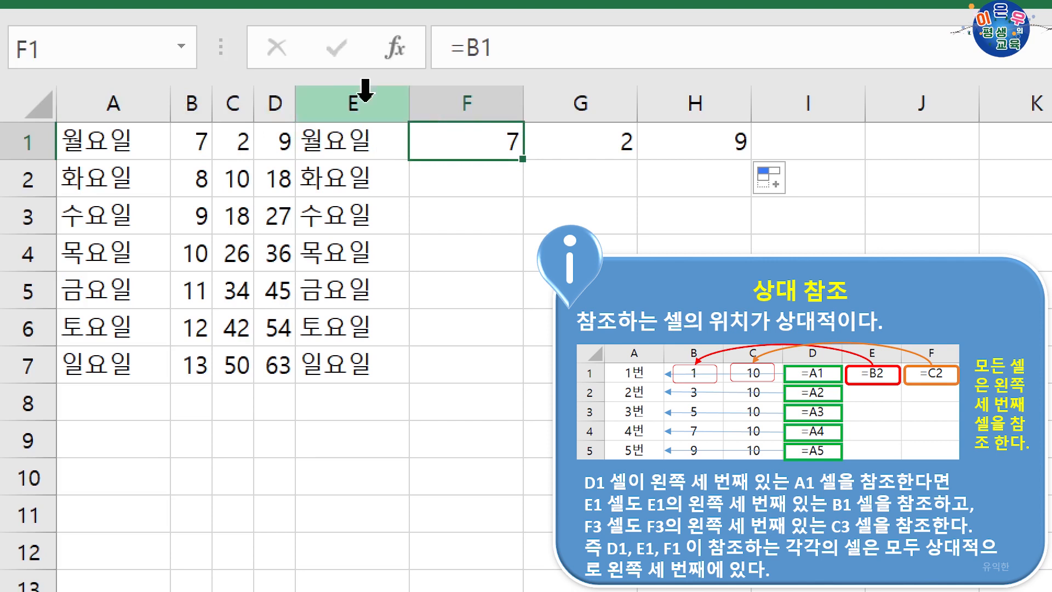
left_click(321, 142)
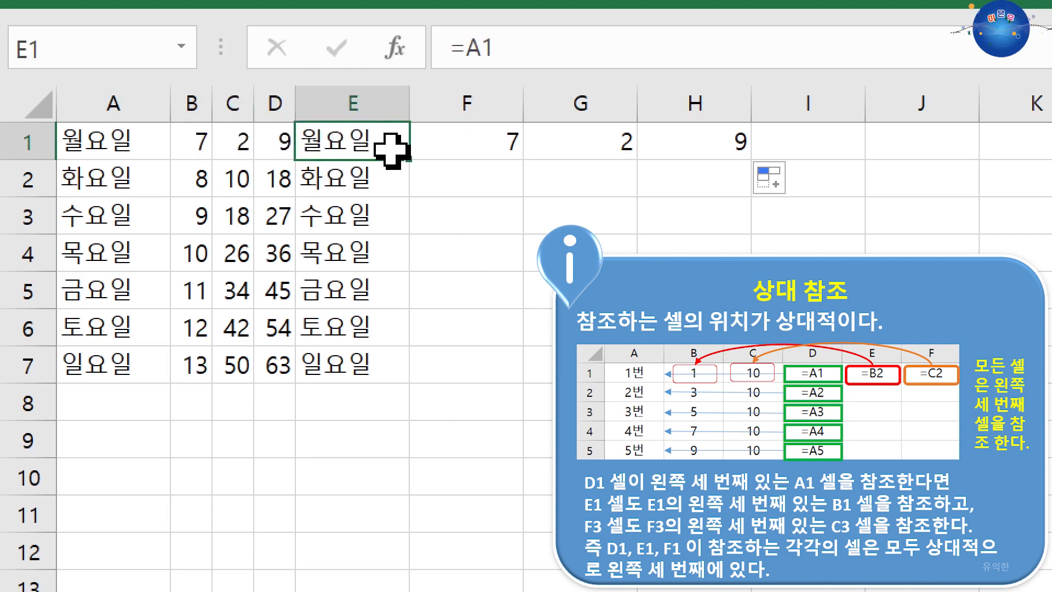
left_click(470, 145)
left_click(566, 144)
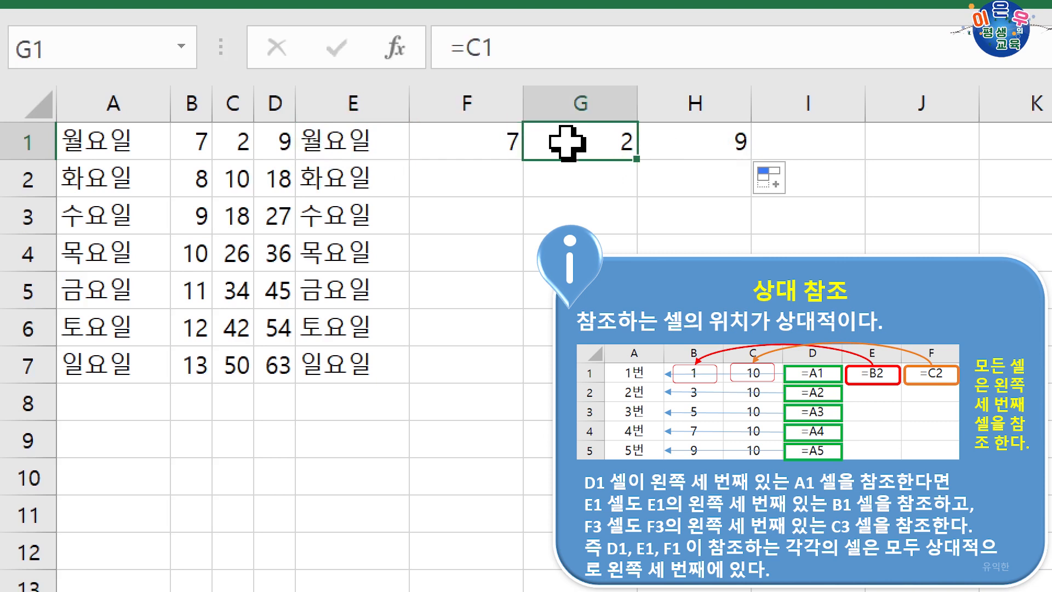
left_click(672, 142)
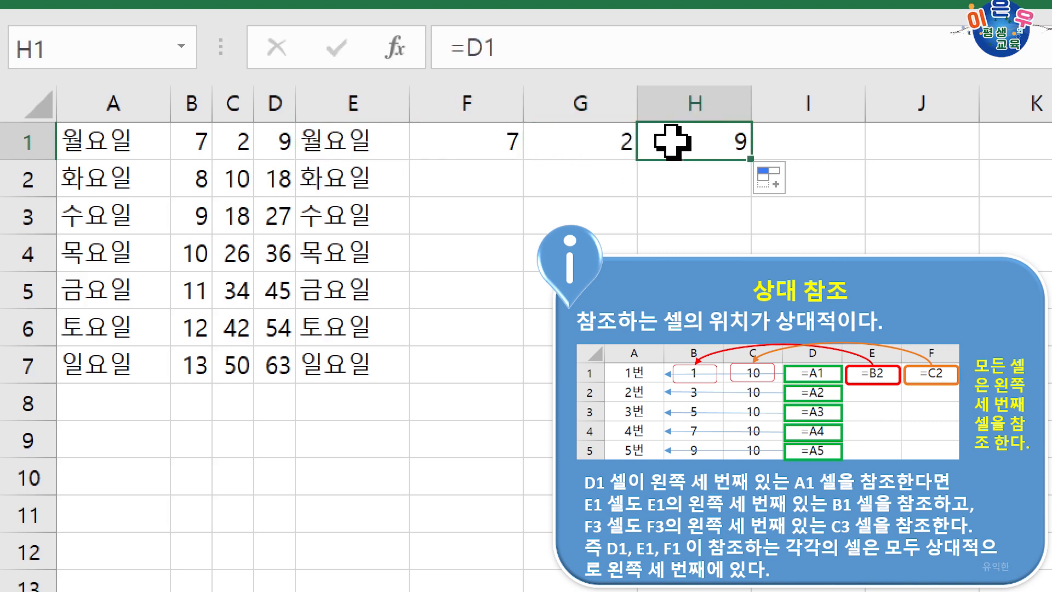
left_click(444, 146)
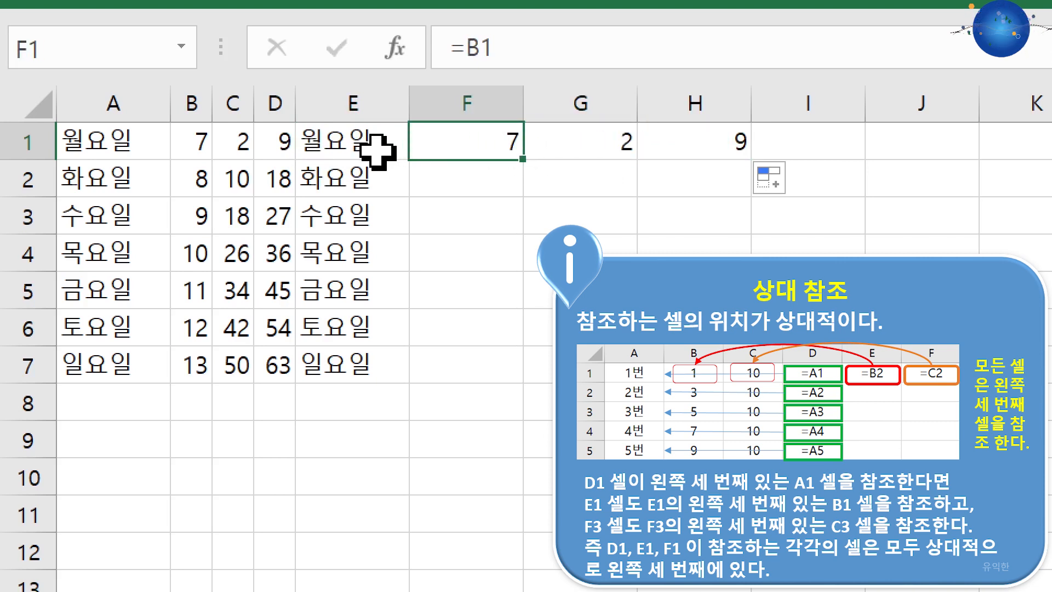
left_click(345, 143)
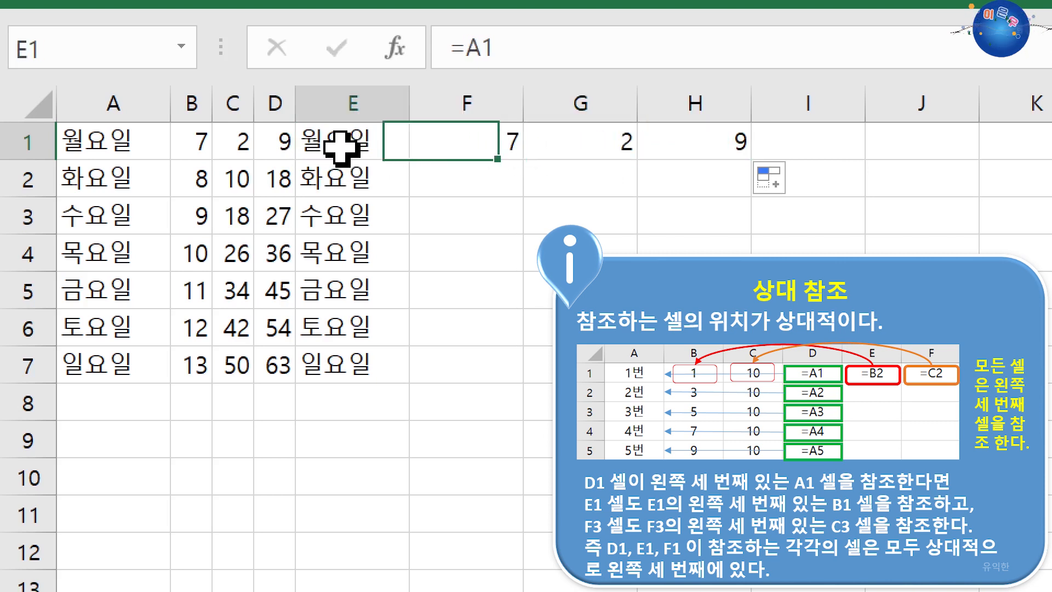
left_click(113, 140)
left_click(480, 138)
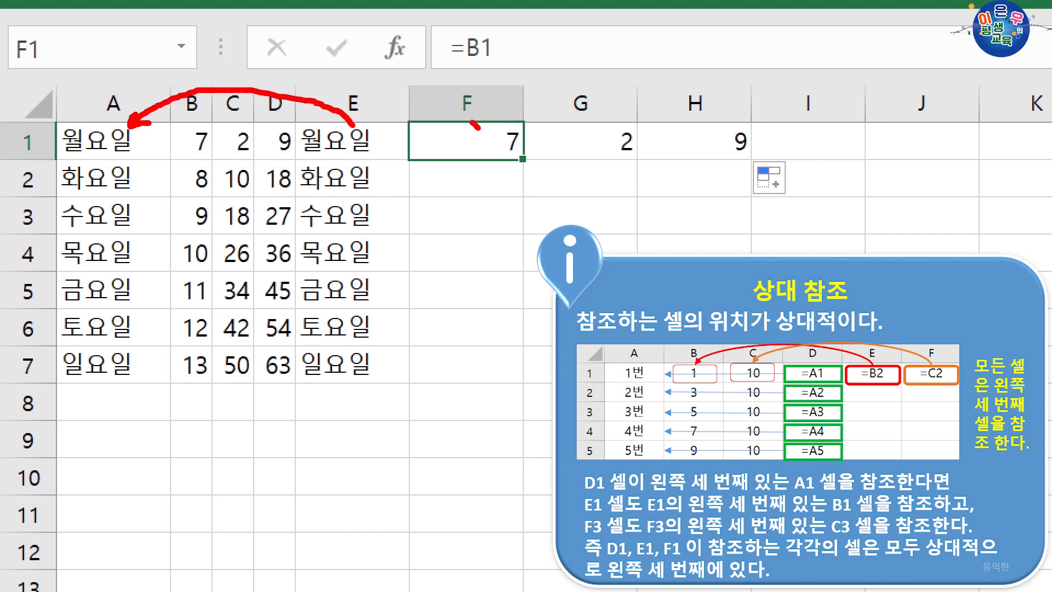
mouse_move(477, 127)
left_mouse_down()
mouse_move(316, 102)
mouse_move(204, 124)
left_mouse_up()
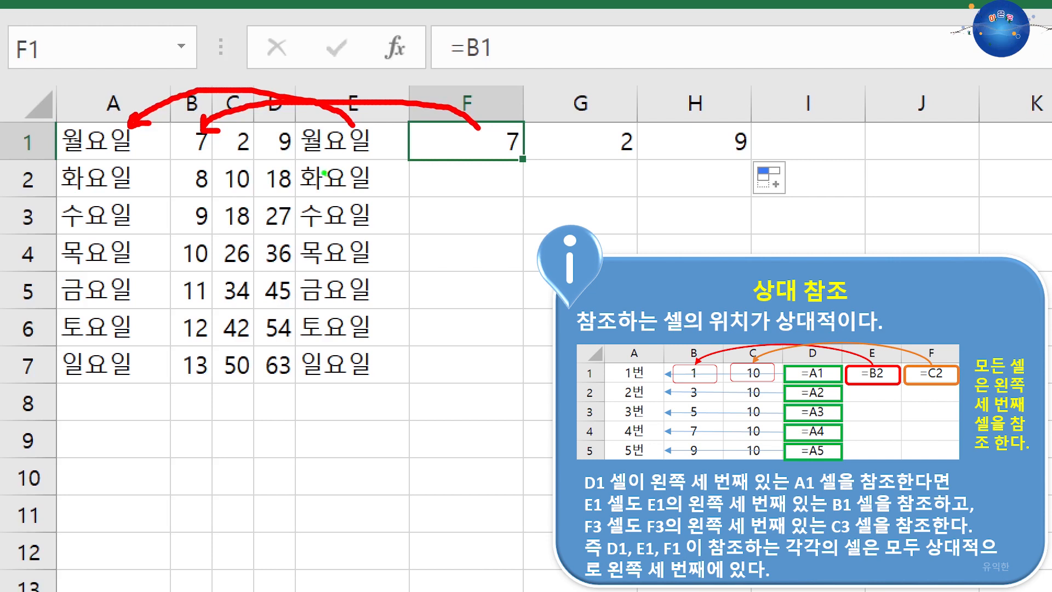
mouse_move(323, 164)
left_mouse_down()
mouse_move(212, 156)
mouse_move(145, 176)
mouse_move(158, 184)
left_mouse_up()
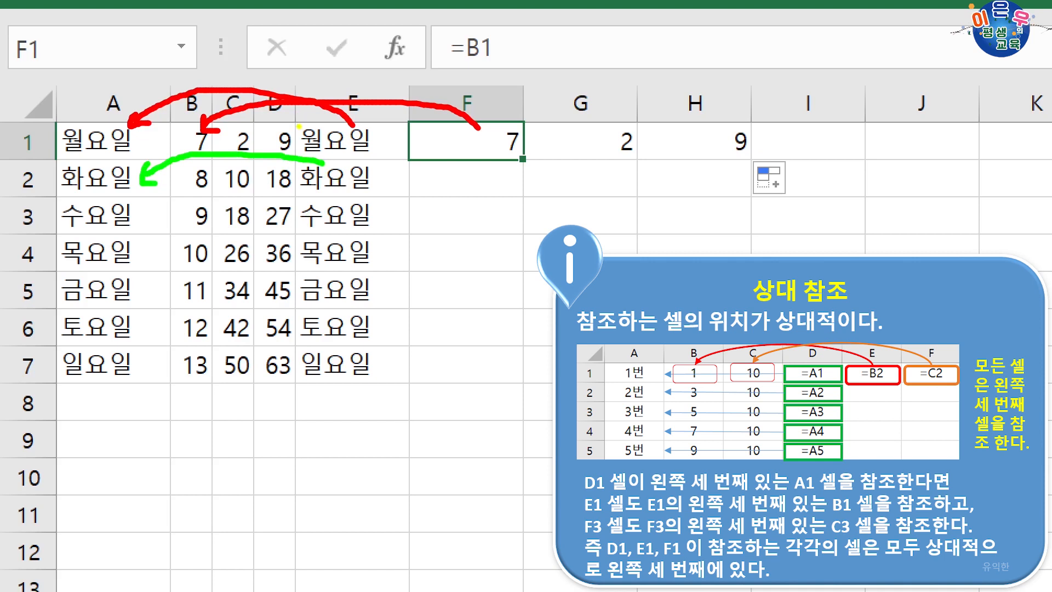
mouse_move(300, 126)
left_mouse_down()
mouse_move(319, 143)
mouse_move(390, 158)
left_mouse_up()
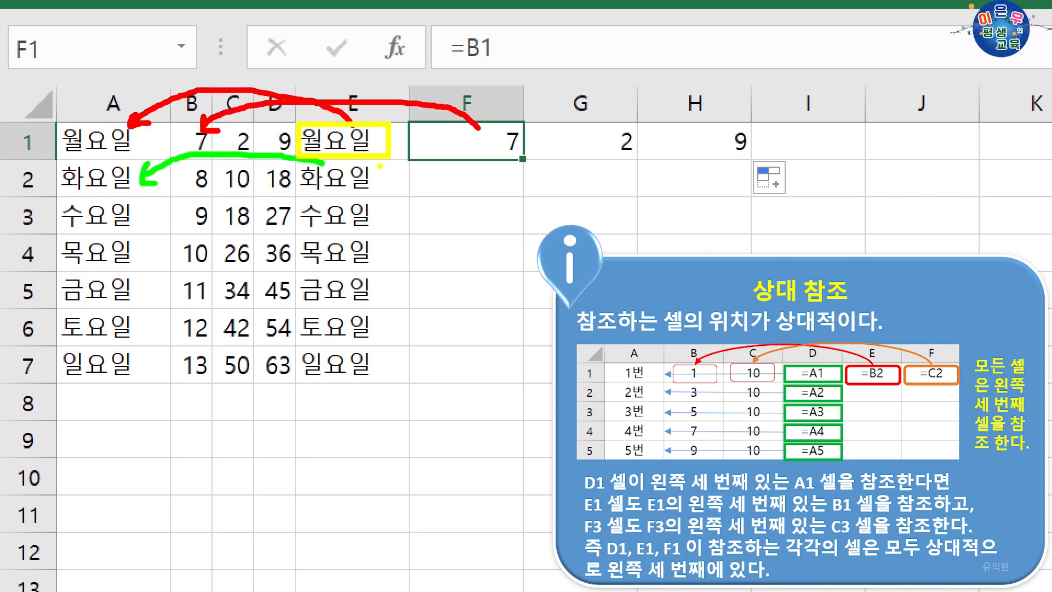
left_click_drag(379, 166, 376, 354)
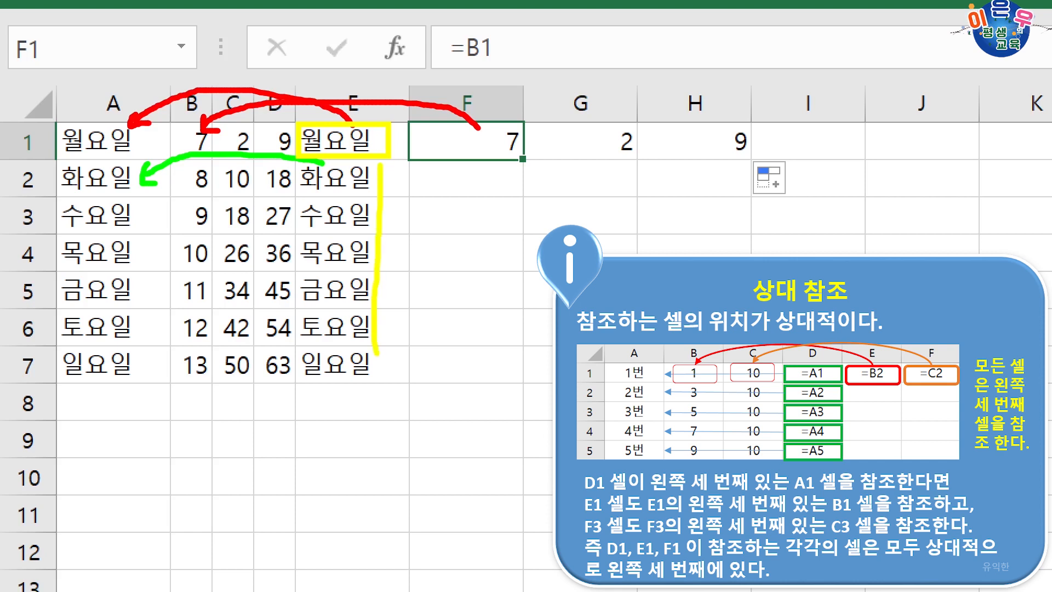
left_click_drag(412, 166, 744, 161)
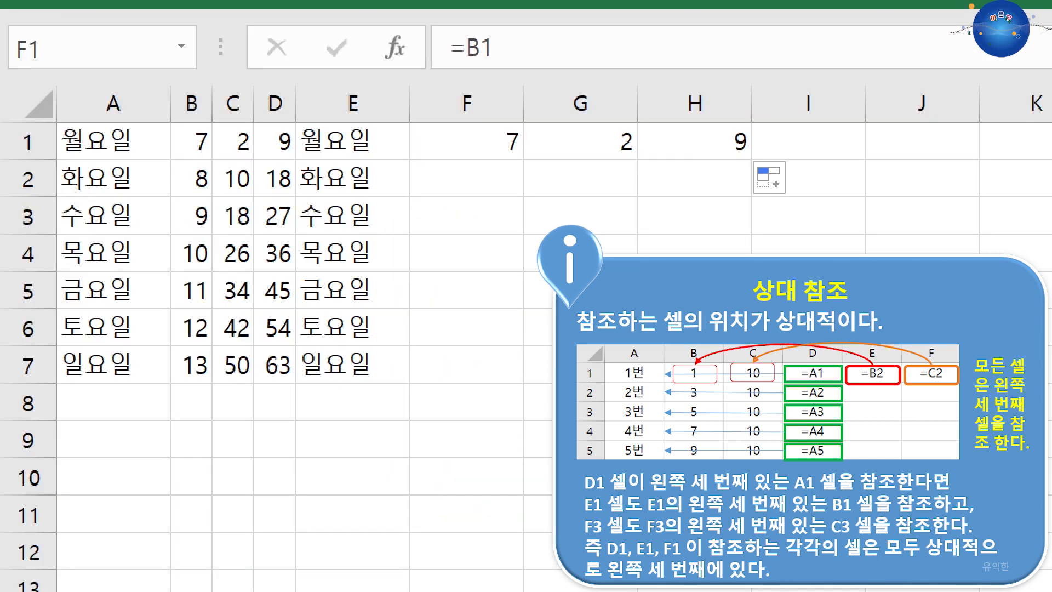
Check the formulas in E1 through H1 and fill the E1 formula across to H1 again.
left_click(331, 141)
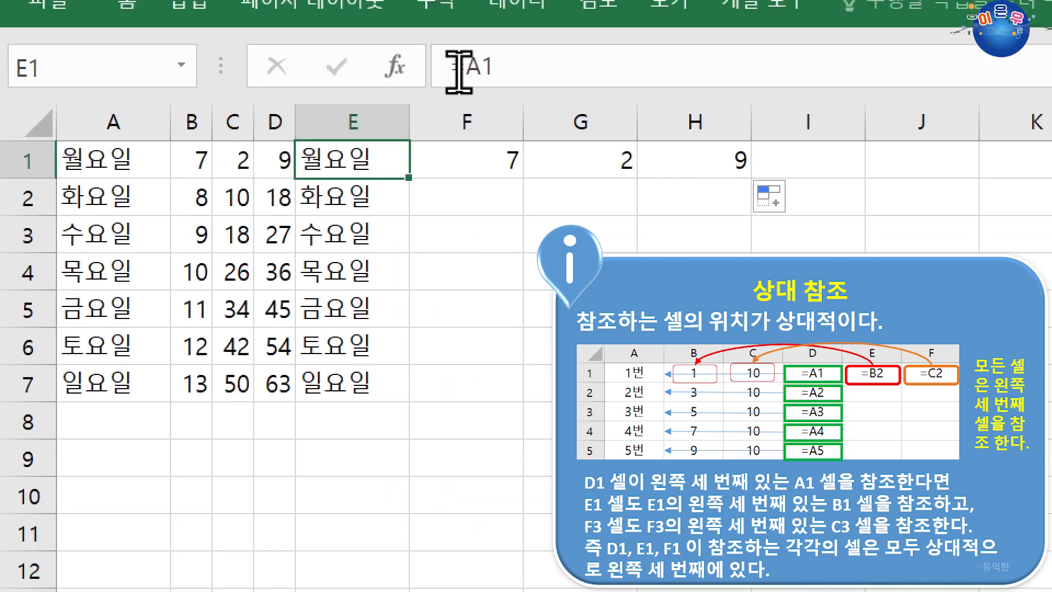
left_click(488, 174)
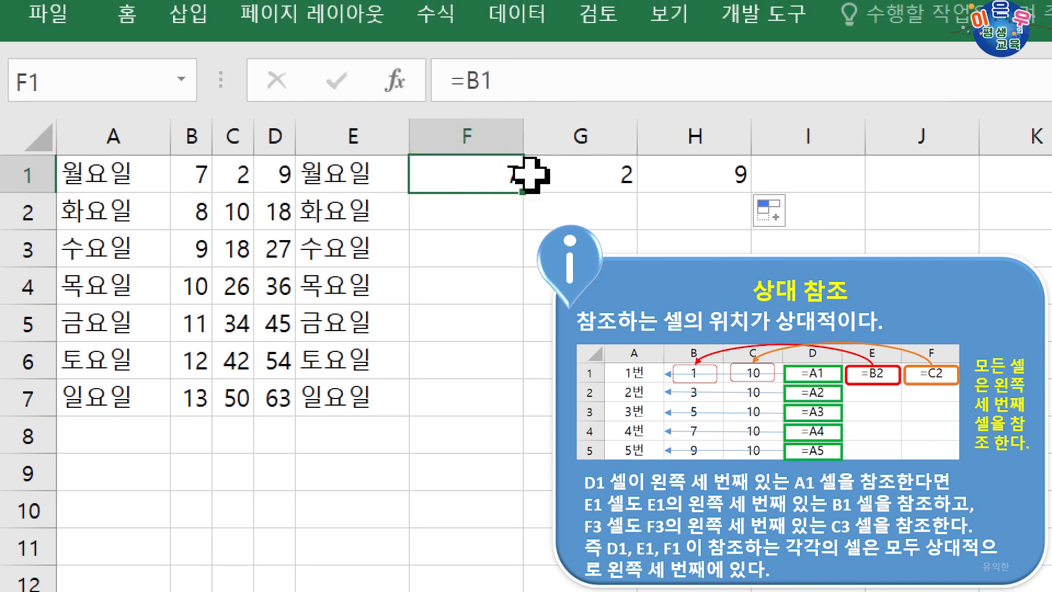
left_click(597, 176)
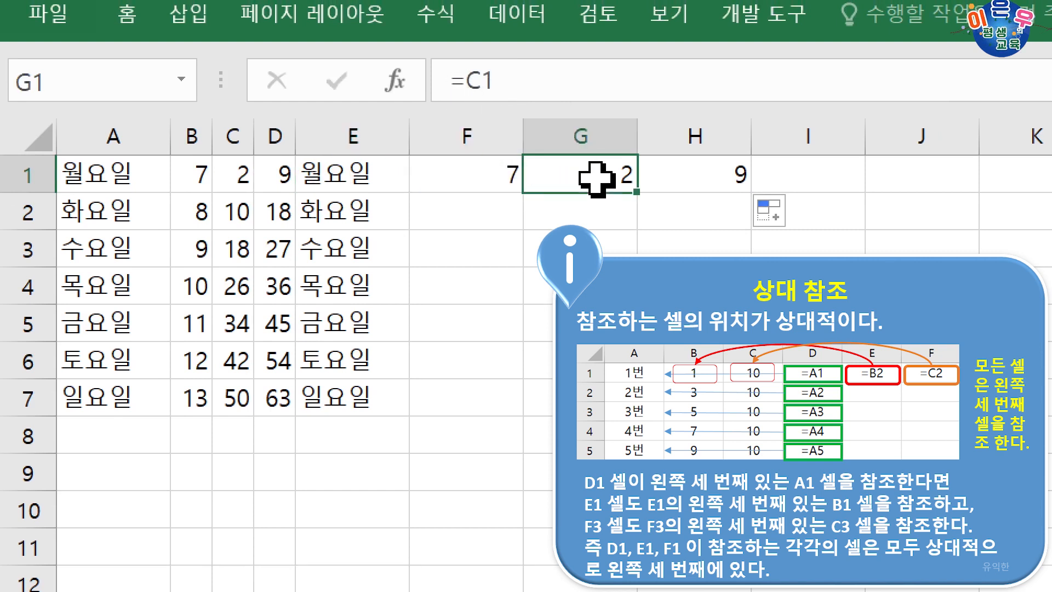
left_click(690, 174)
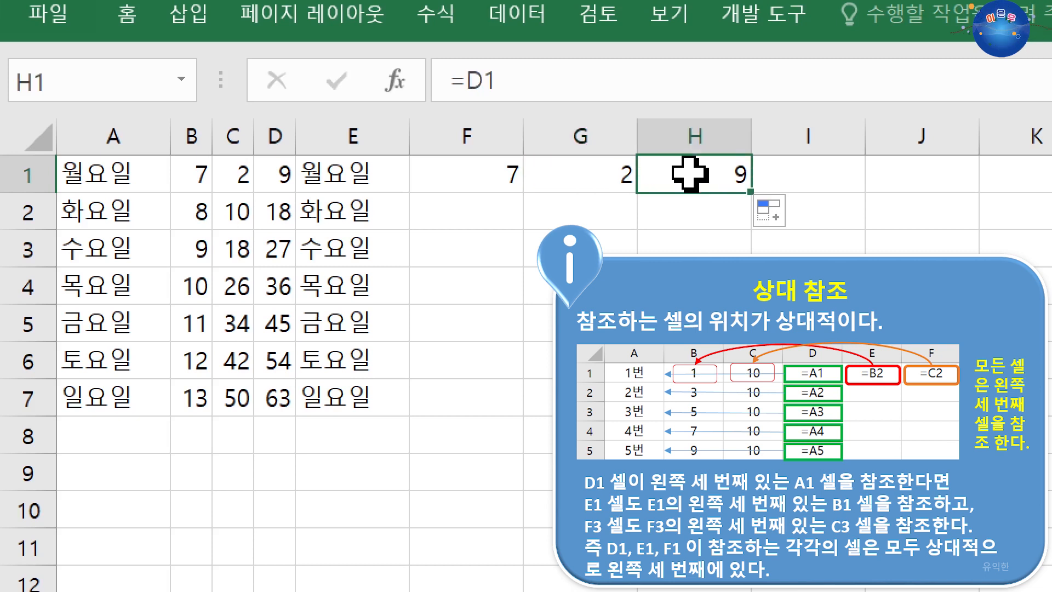
left_click(366, 176)
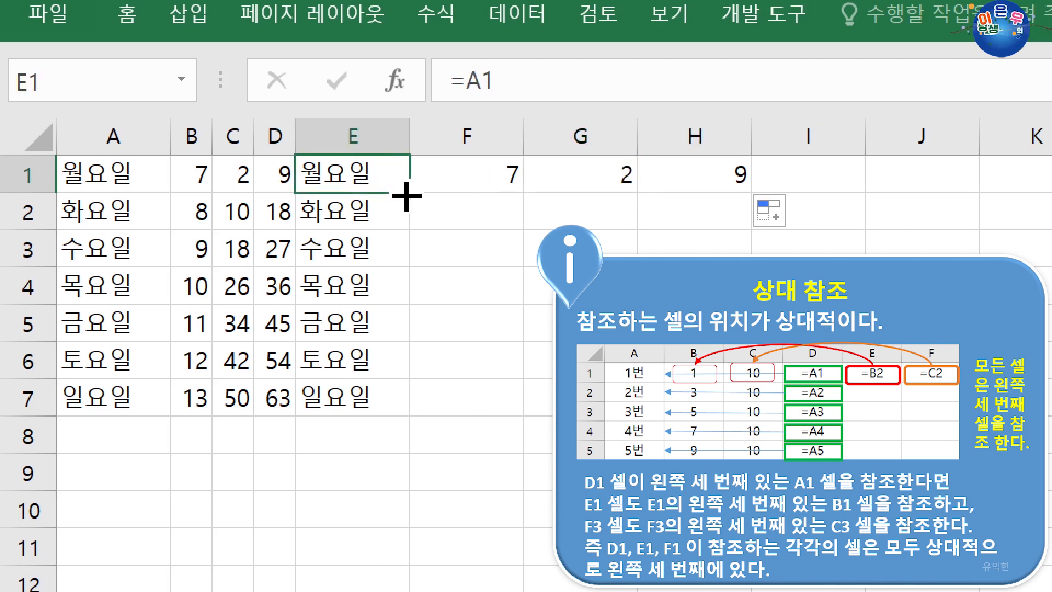
left_click_drag(408, 196, 737, 201)
left_click(392, 179)
left_click(483, 176)
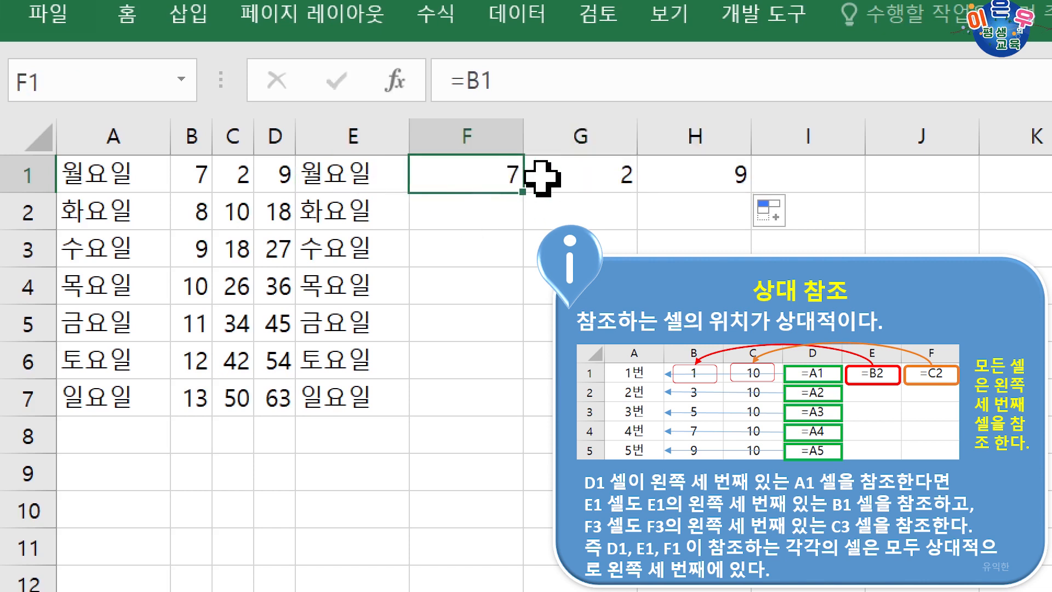
left_click(603, 179)
left_click(676, 178)
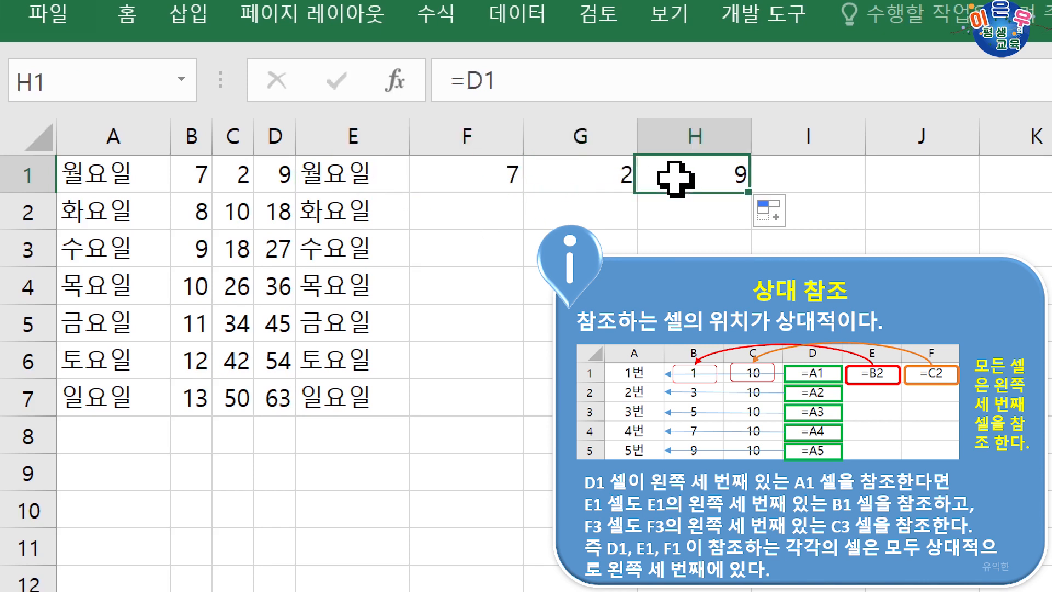
Fill the E1 formula down to E7 again and check the references in the filled cells.
left_click(383, 187)
left_click_drag(410, 195, 394, 425)
left_click(373, 217)
left_click(374, 255)
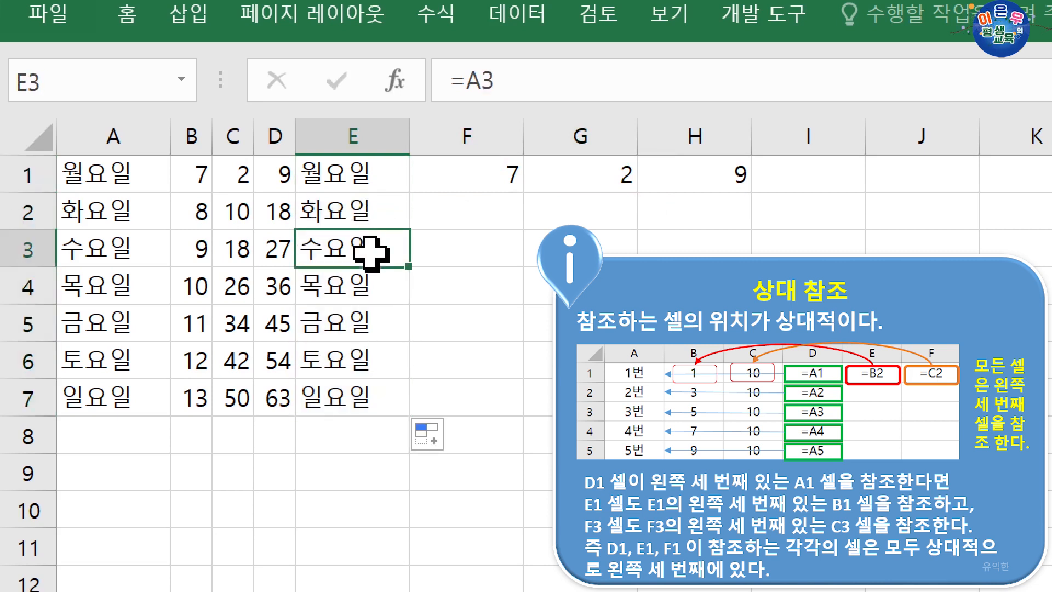
left_click(375, 279)
left_click(378, 326)
left_click(378, 362)
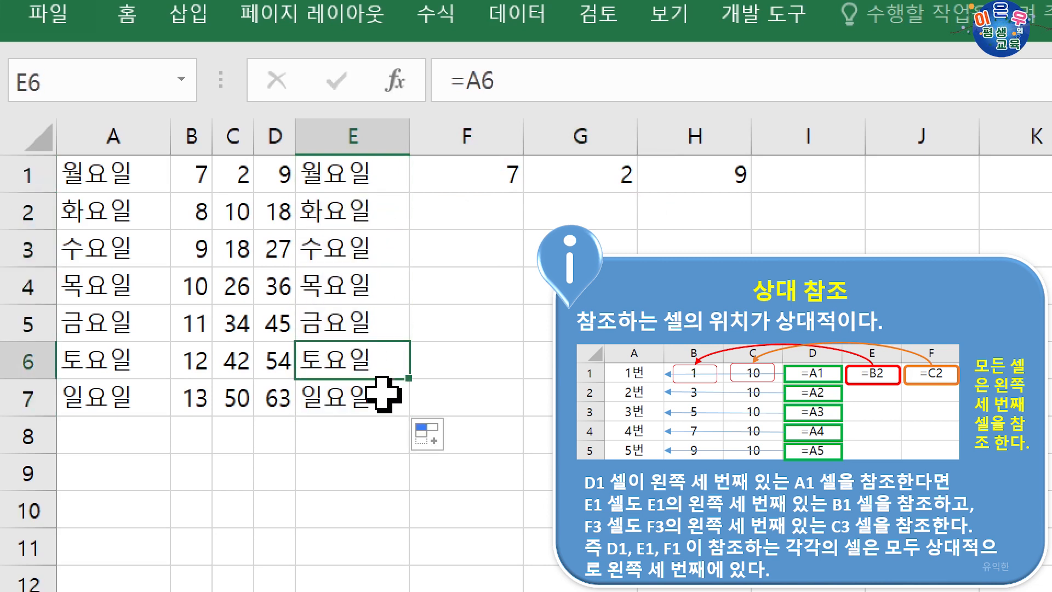
left_click(378, 395)
left_click(361, 180)
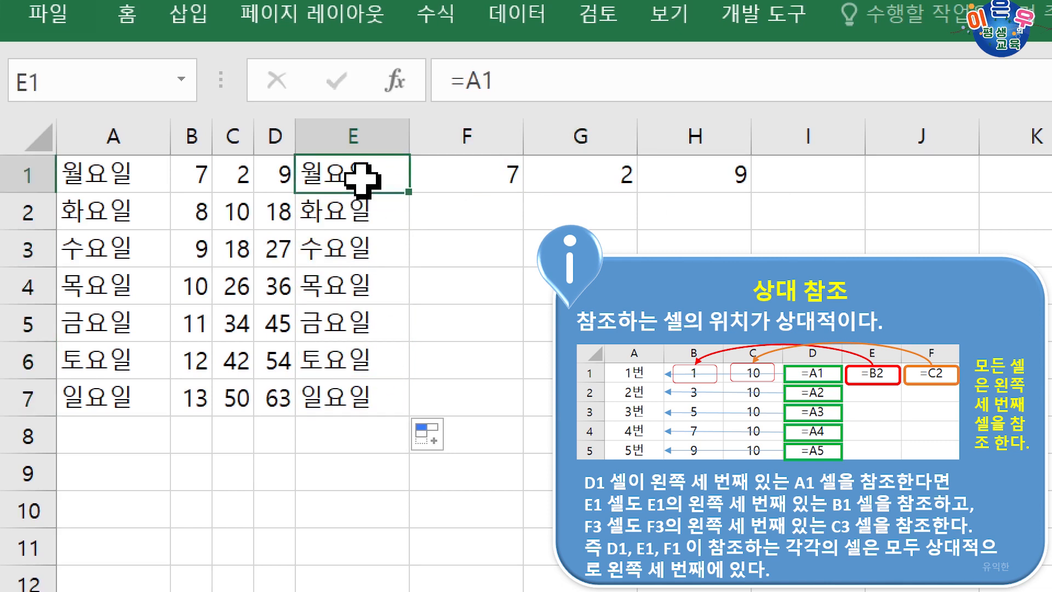
left_click(304, 210)
left_click(348, 248)
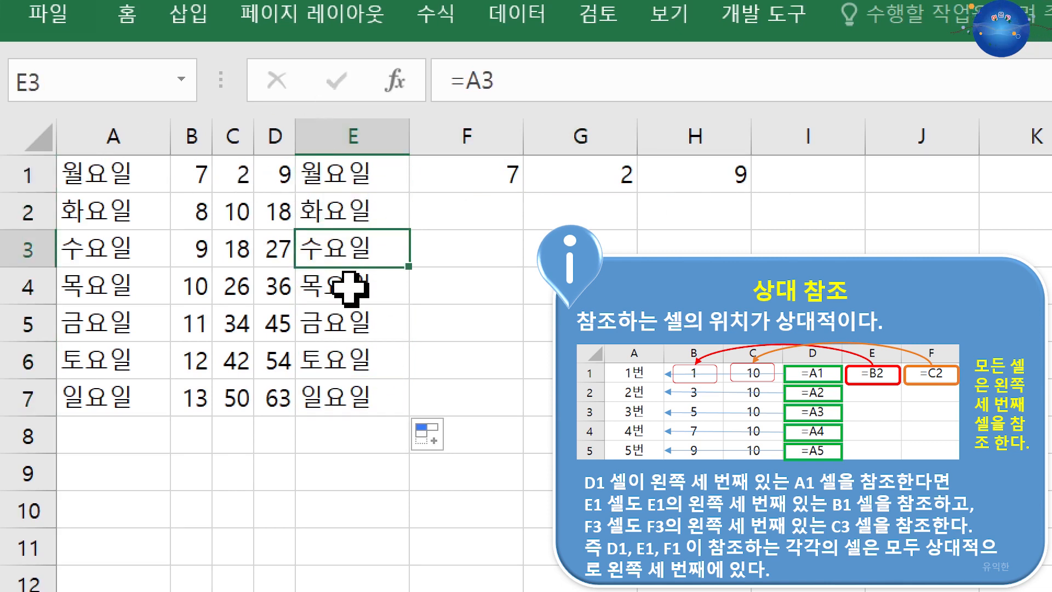
left_click(349, 288)
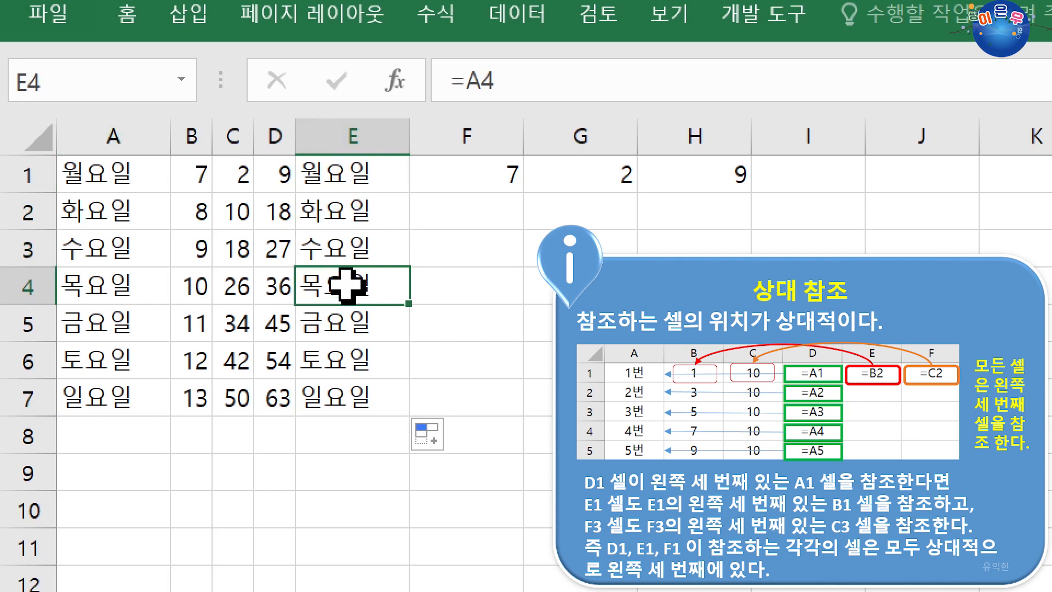
Enter an absolute reference to A1 in cell F2 as =$A$1, cycling through the mixed and relative reference types first.
left_click(457, 217)
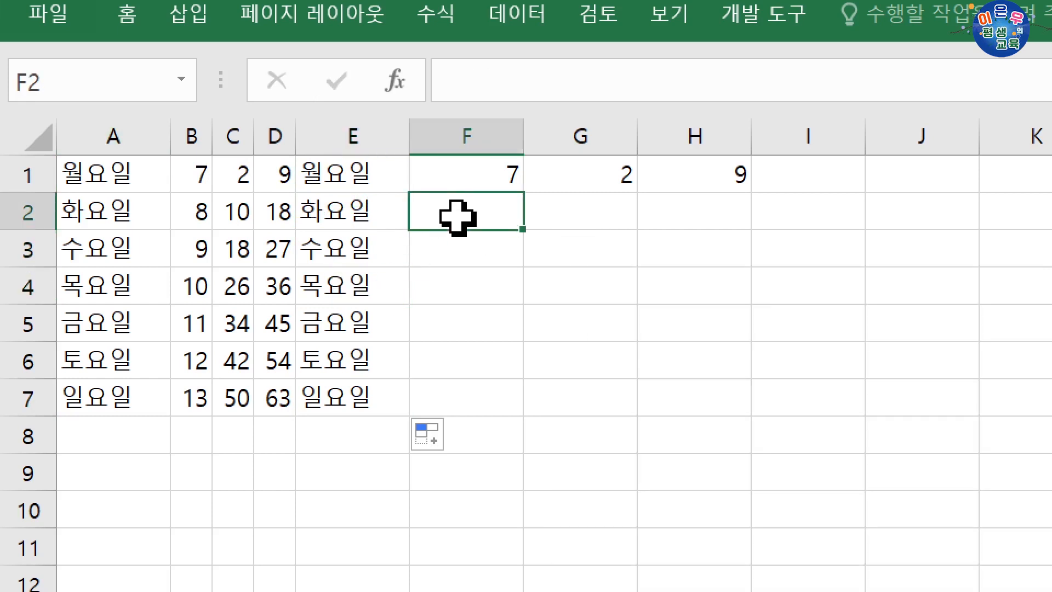
type("=")
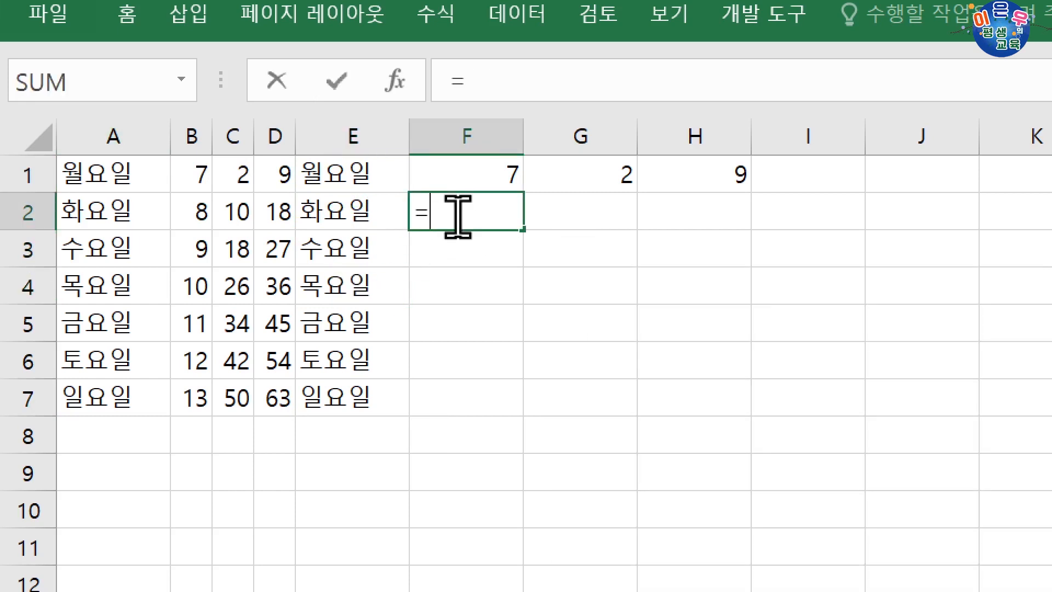
left_click(139, 172)
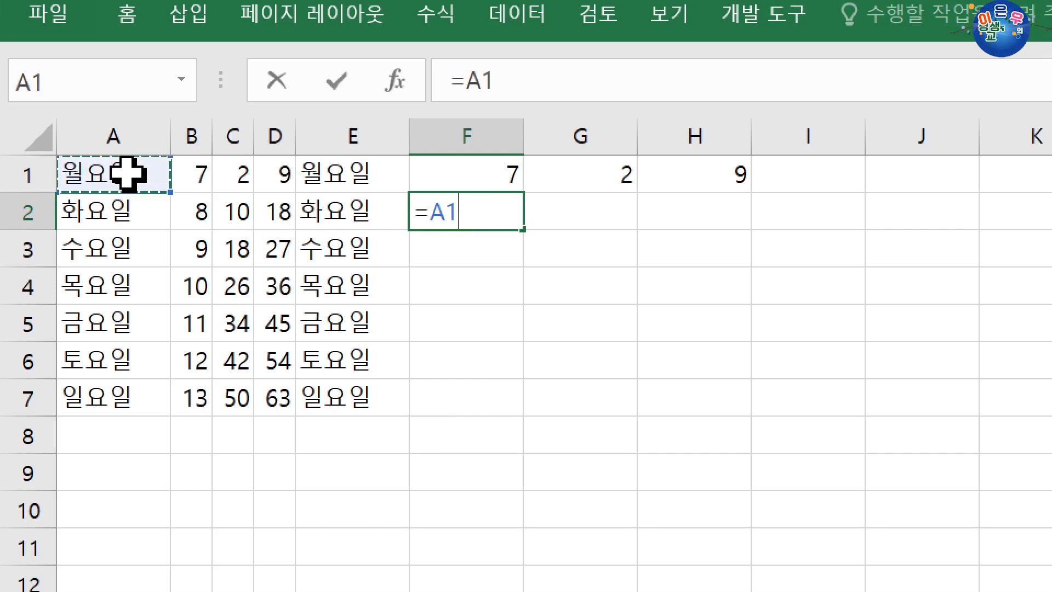
key("F4")
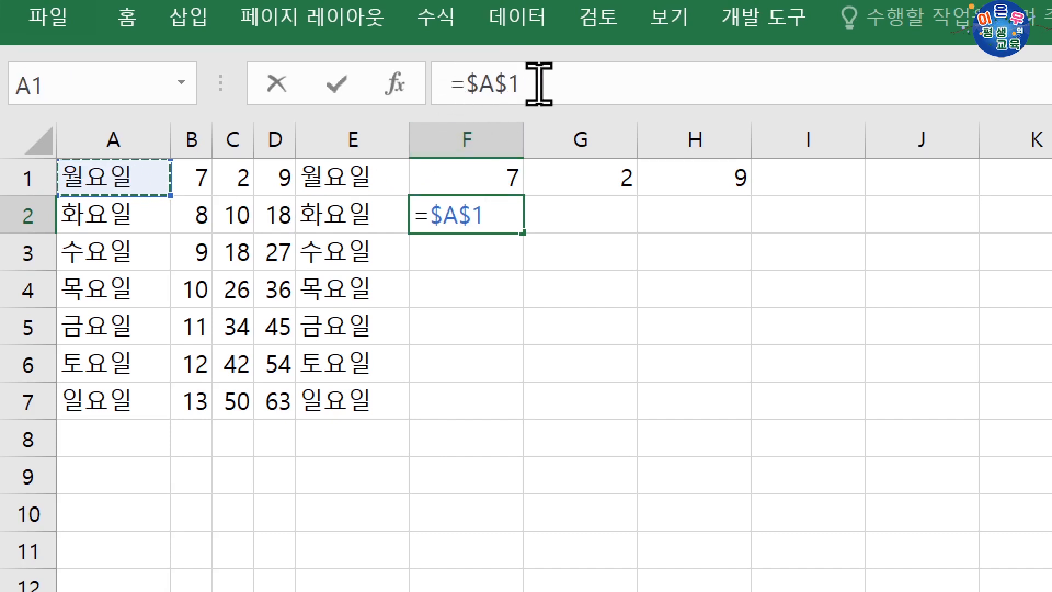
key("F4")
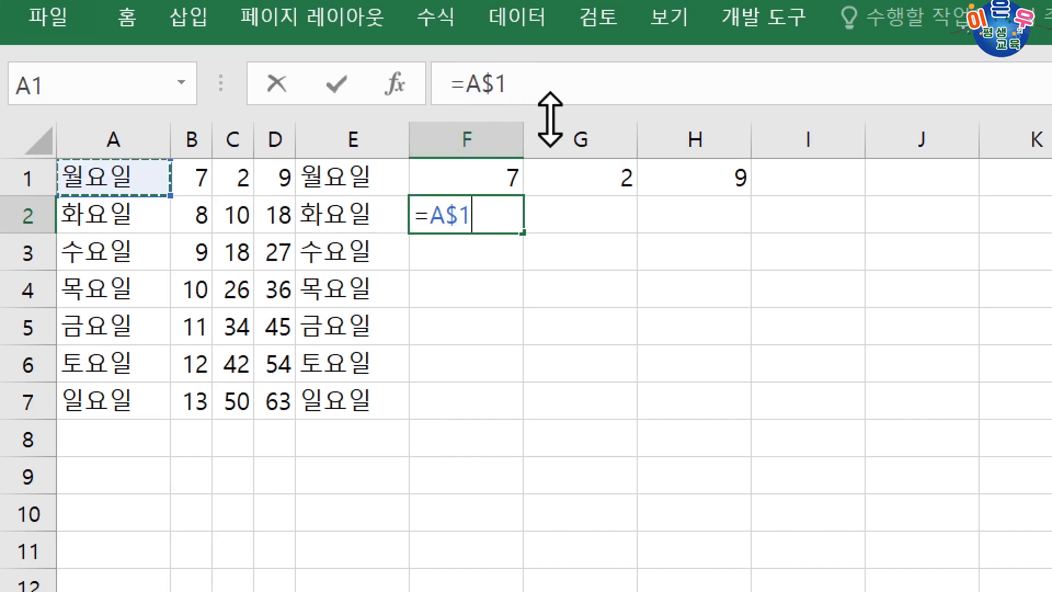
key("F4")
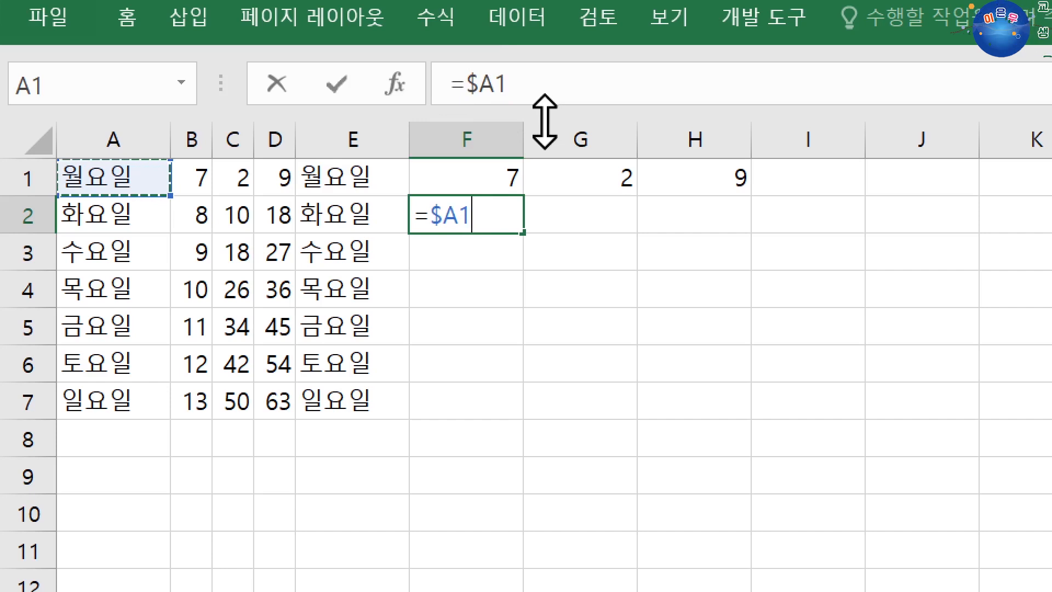
key("F4")
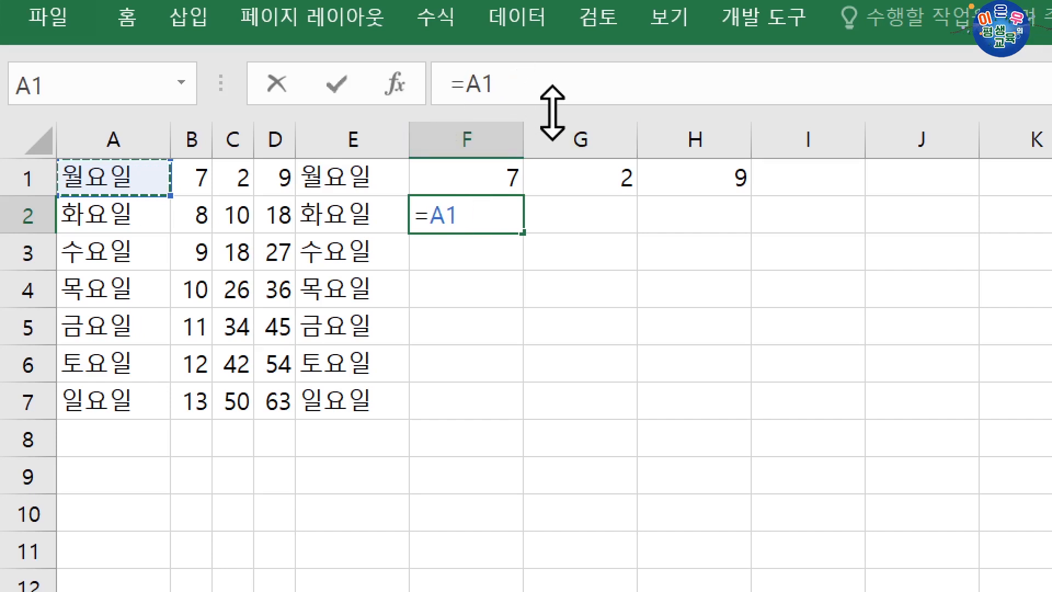
key("F4")
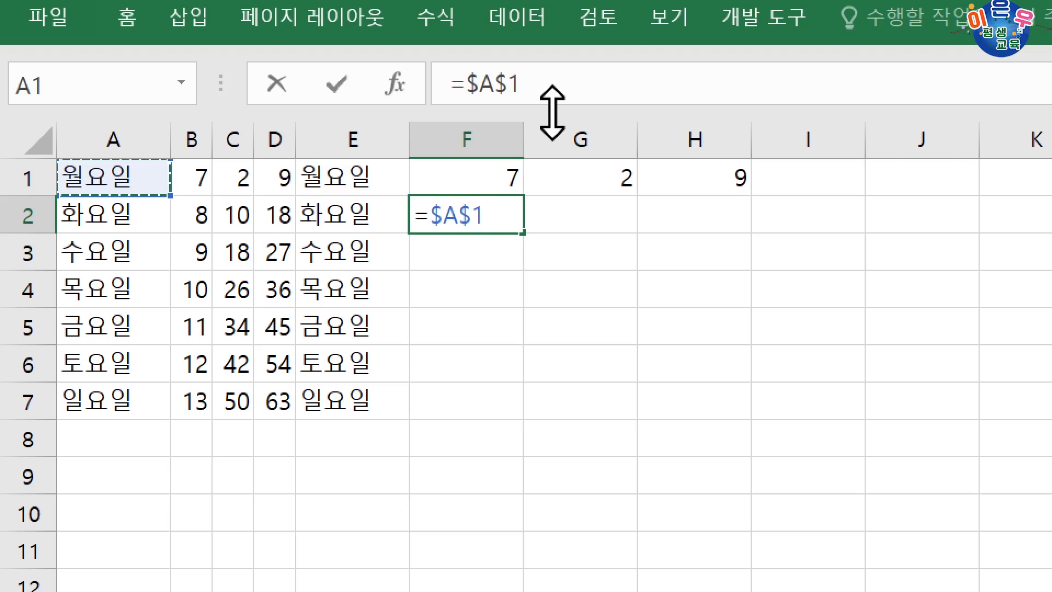
key("Return")
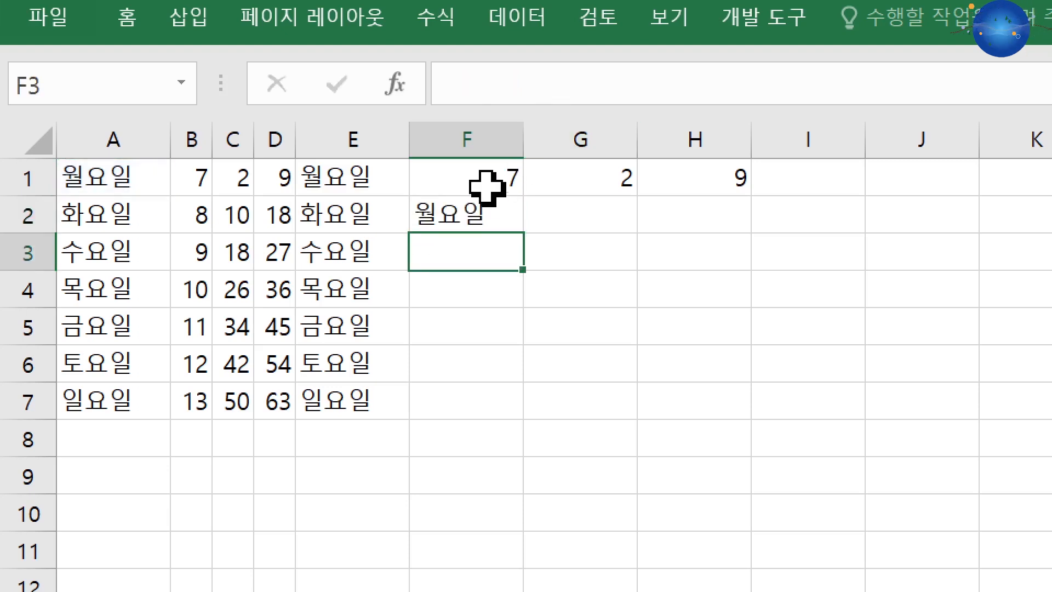
Fill the absolute-reference formula in F2 down to F8 and check the references in the filled cells.
left_click(470, 207)
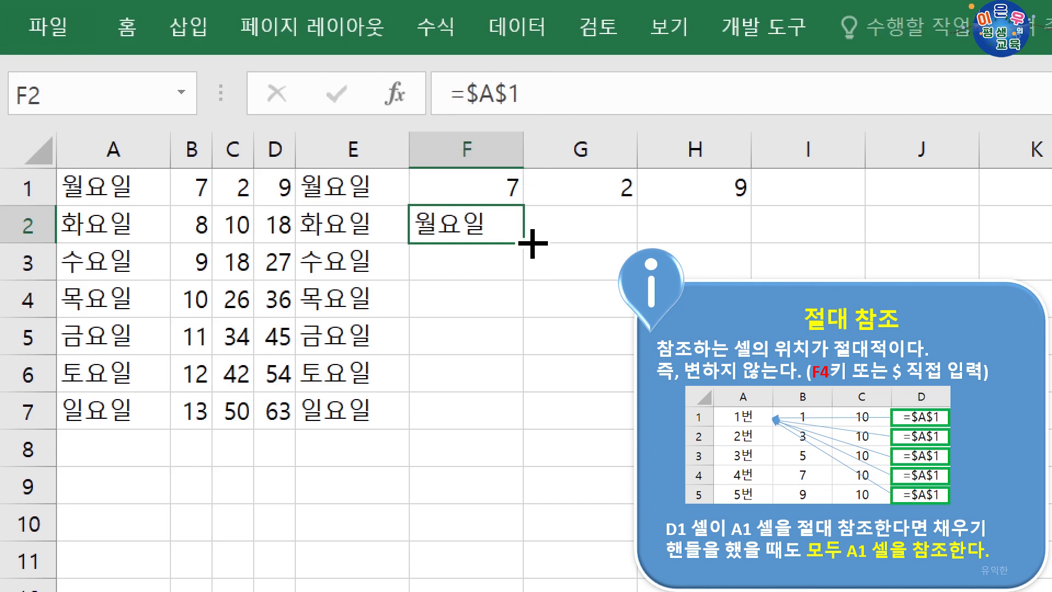
left_click_drag(533, 243, 502, 470)
left_click(477, 274)
left_click(474, 307)
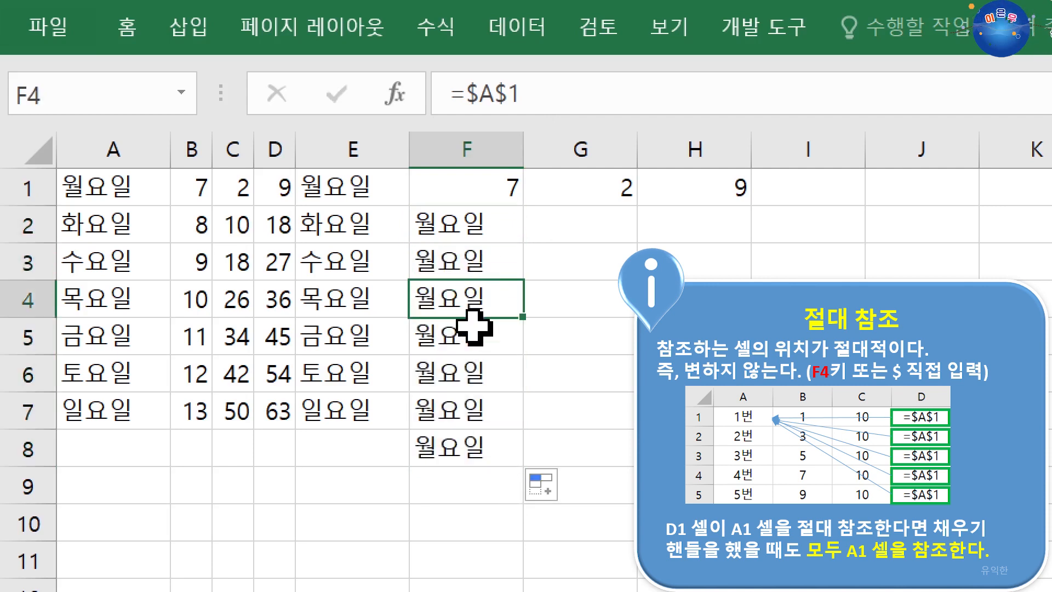
left_click(475, 373)
Fill the F2 formula across to I2 and compare the filled cells' references with source cell A1.
left_click(511, 229)
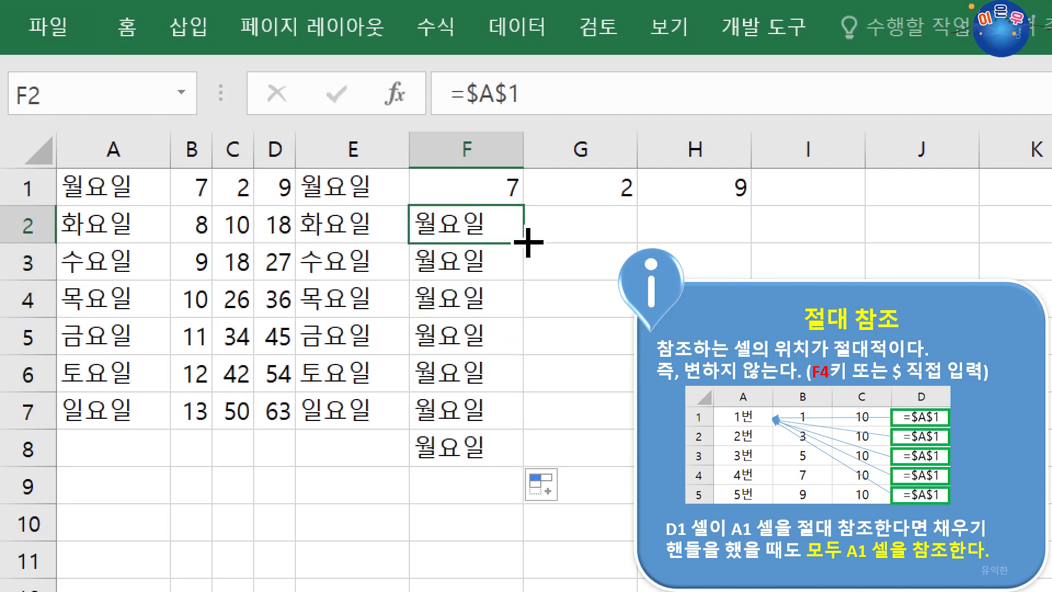
left_click_drag(527, 243, 840, 242)
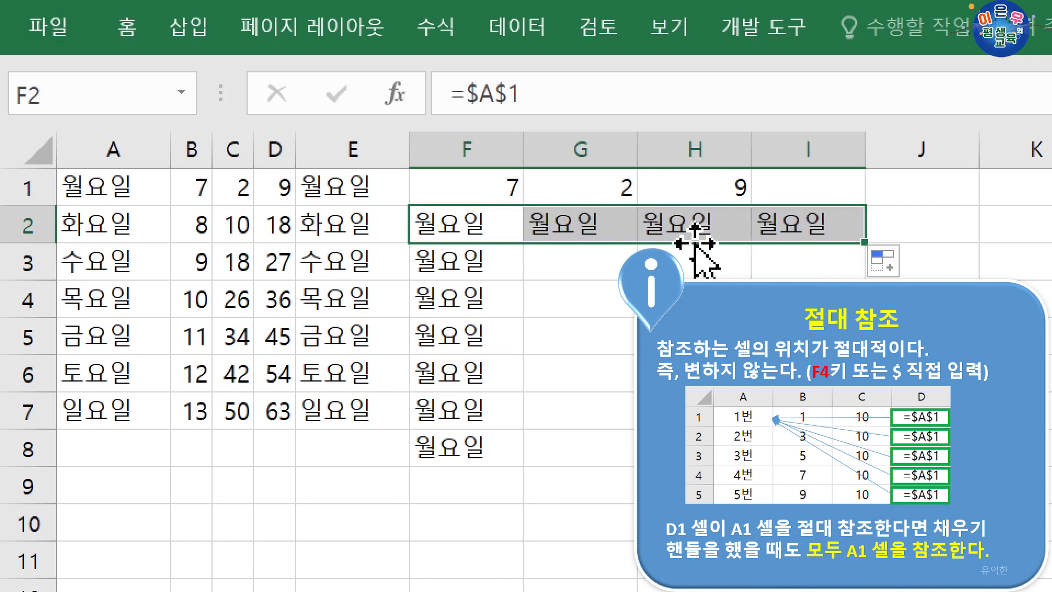
left_click(583, 216)
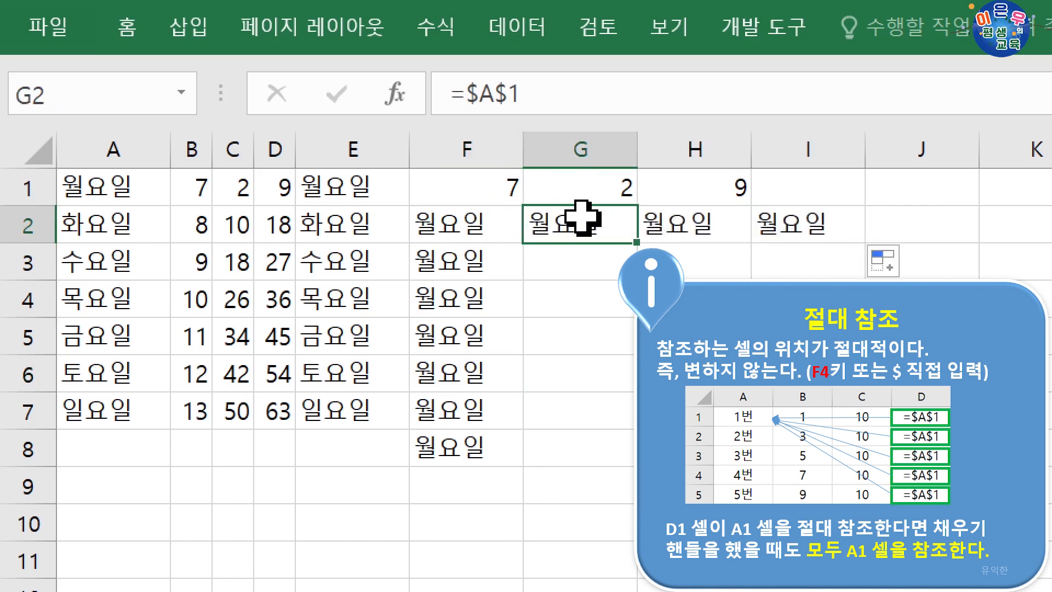
left_click(705, 216)
left_click(785, 214)
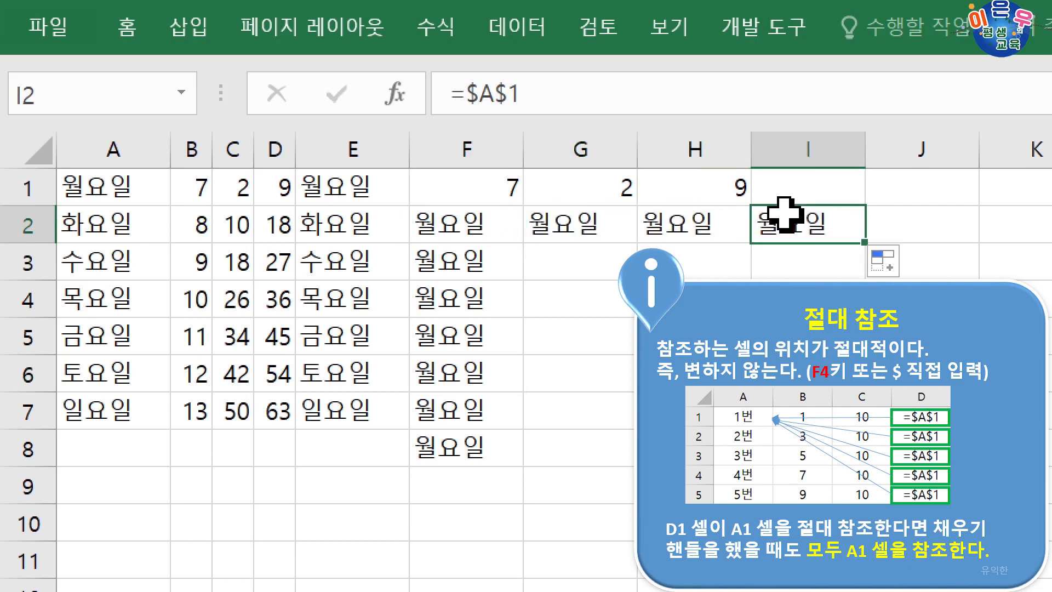
left_click(481, 218)
left_click(113, 175)
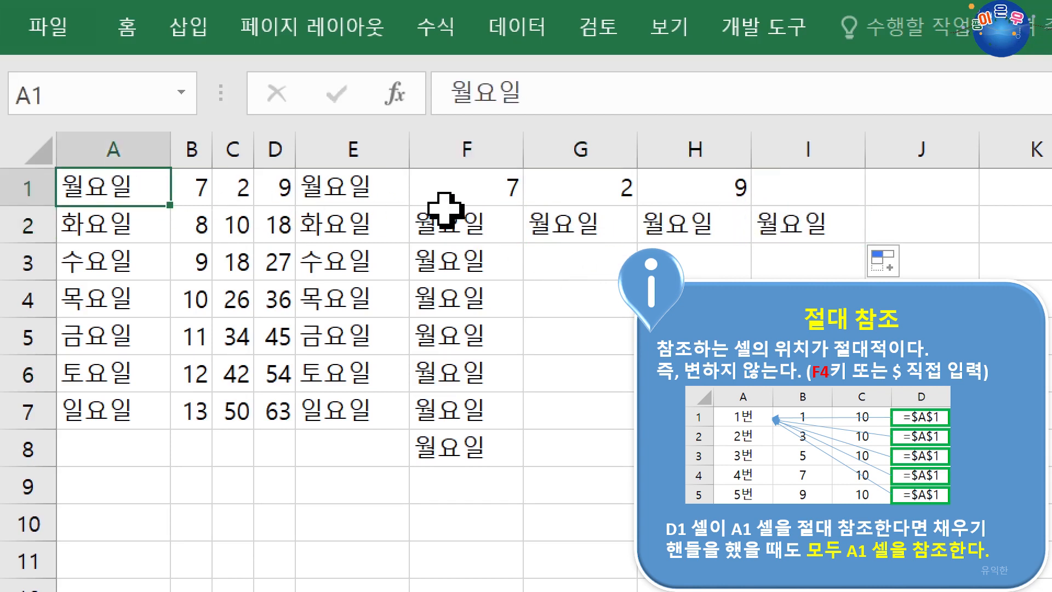
left_click_drag(446, 219, 805, 449)
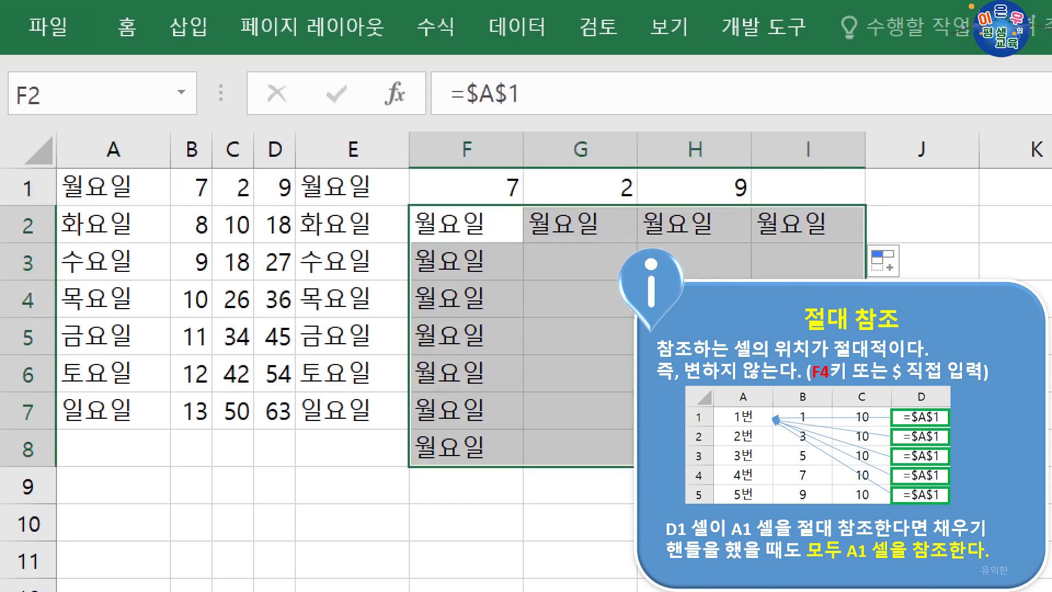
Enter a mixed reference to A1 in cell G3 as =A$1, with a relative column and an absolute row.
left_click(555, 263)
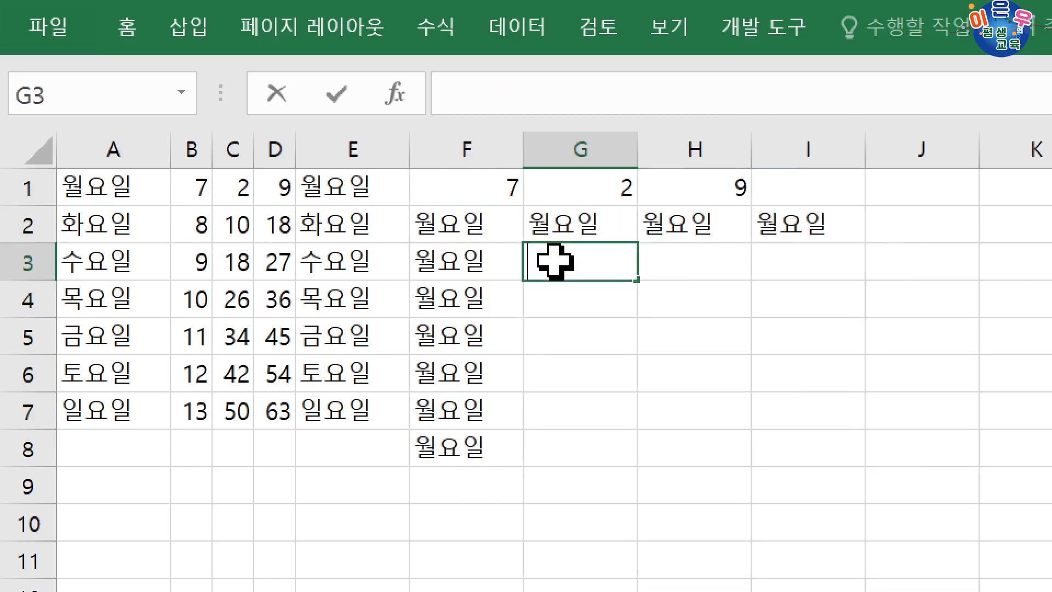
type("=")
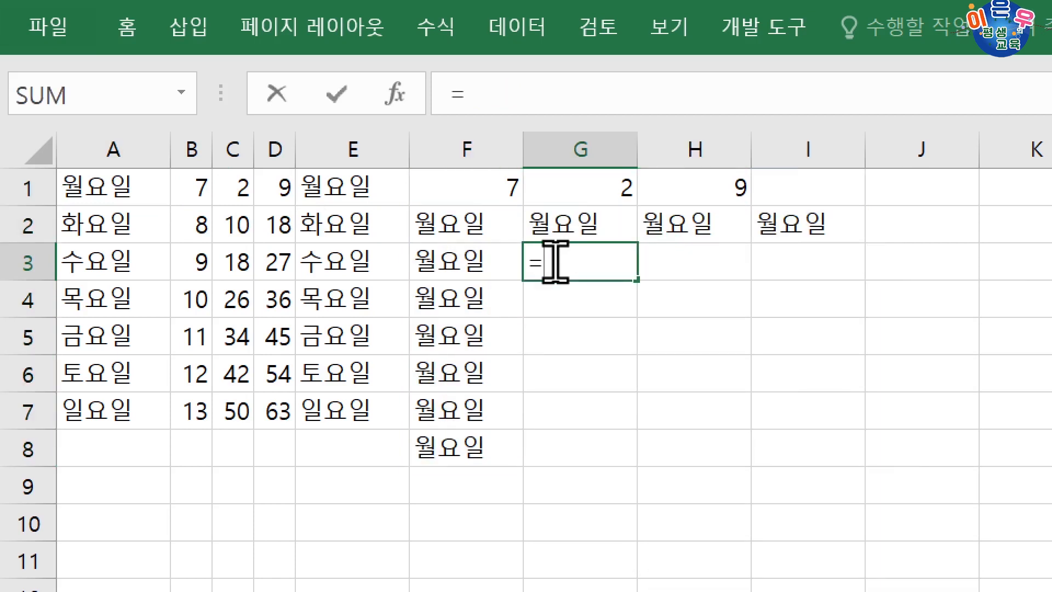
left_click(108, 184)
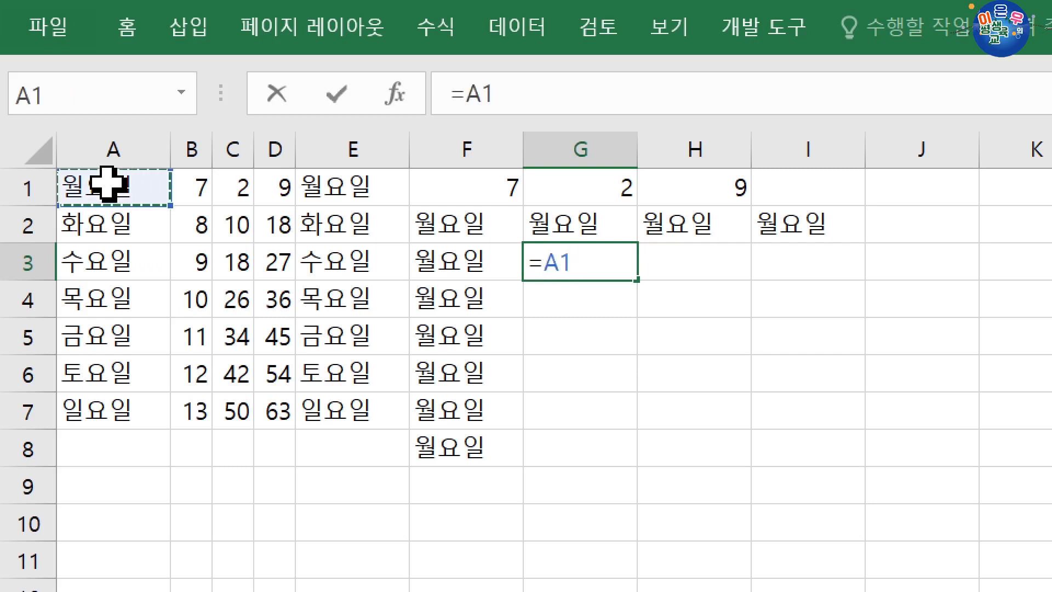
key("F4")
key("F4")
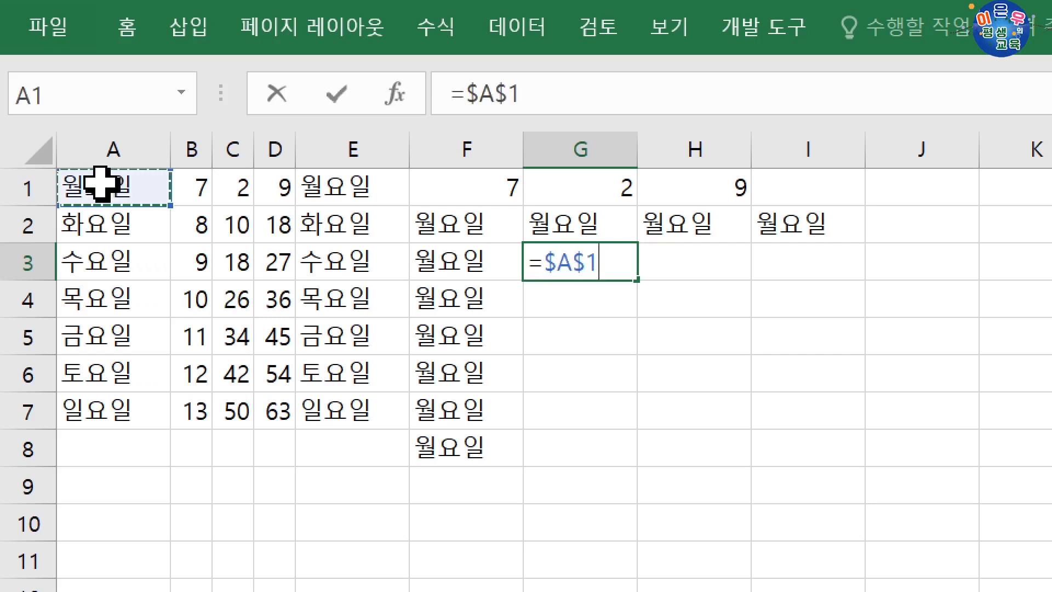
key("Return")
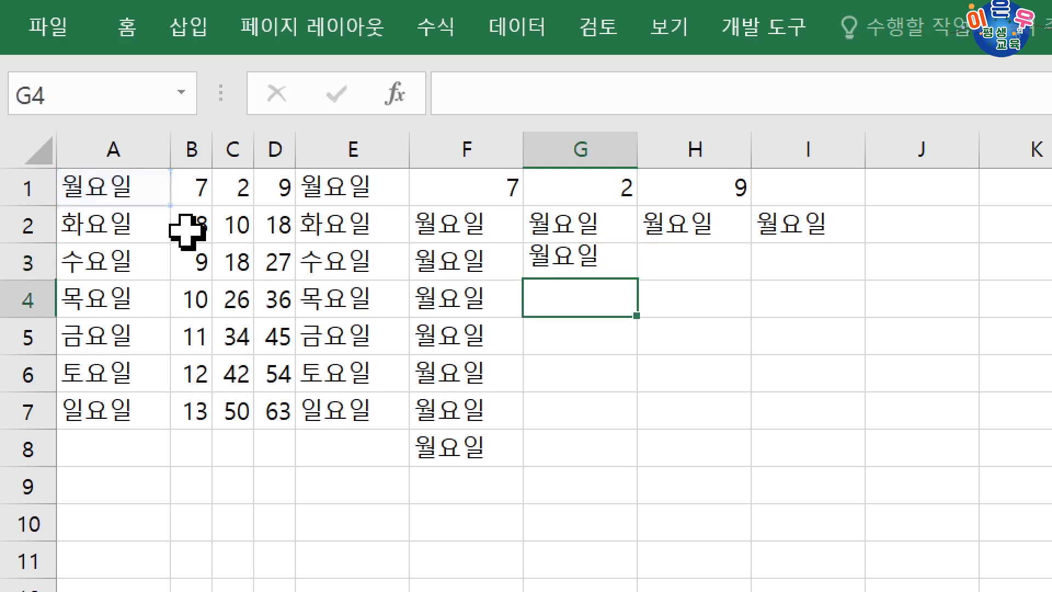
Fill the mixed-reference formula in G3 across to J3 and check how the column reference changes.
left_click(567, 261)
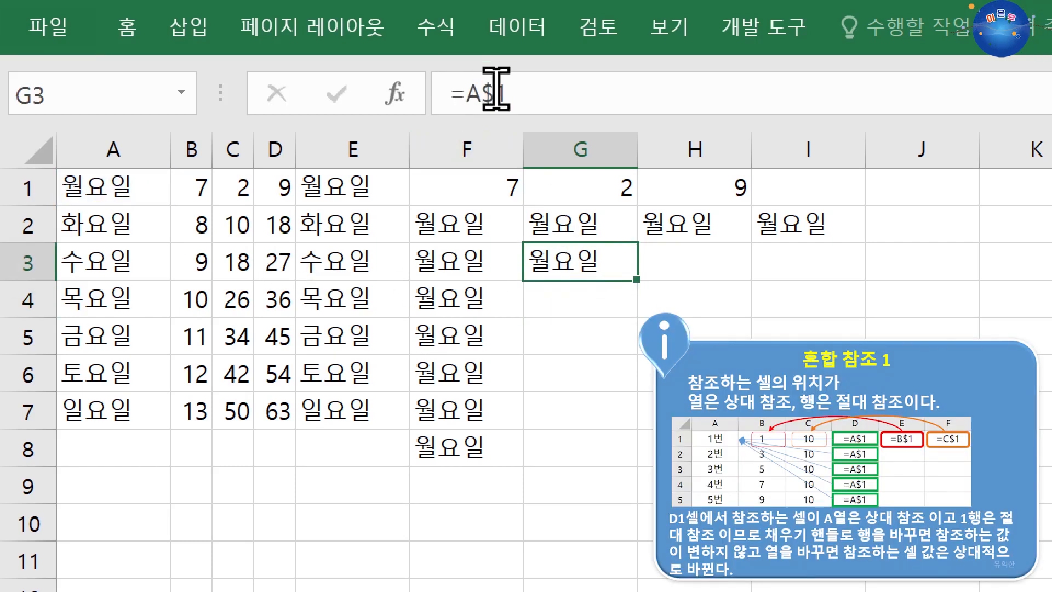
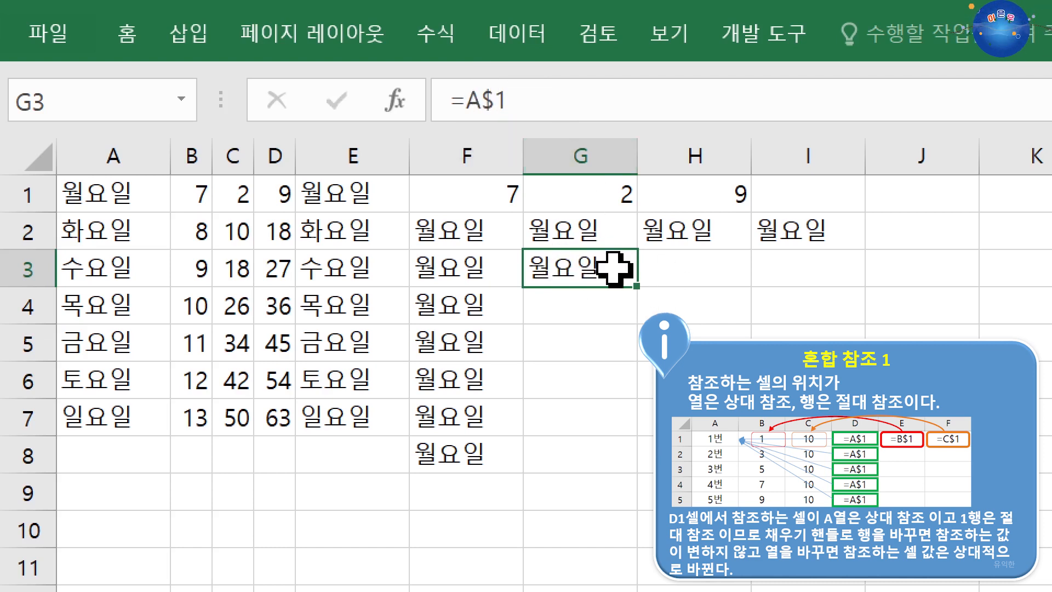
left_click_drag(648, 291, 911, 284)
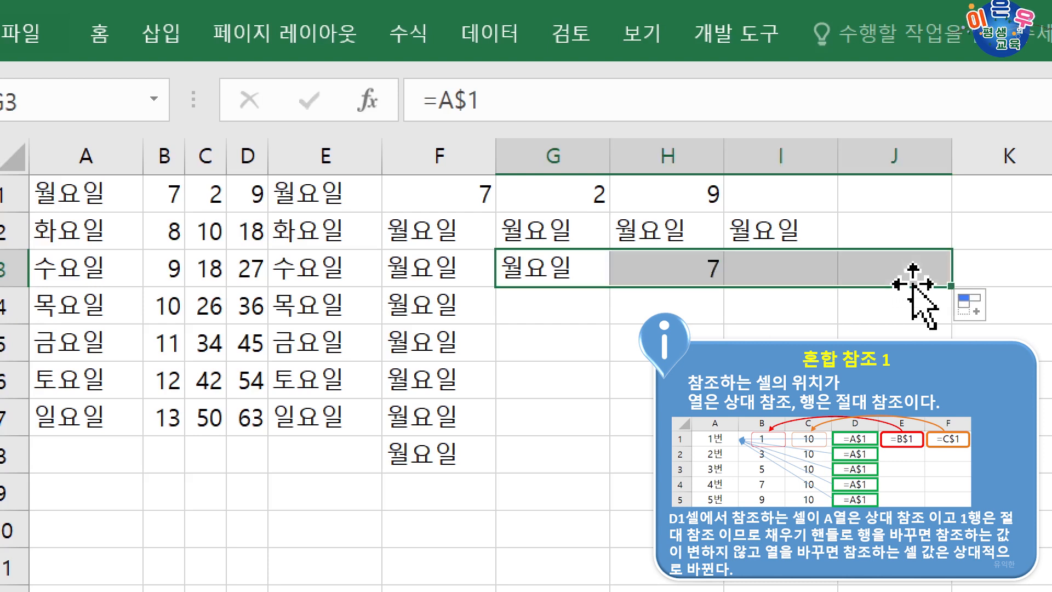
left_click(573, 260)
left_click(678, 265)
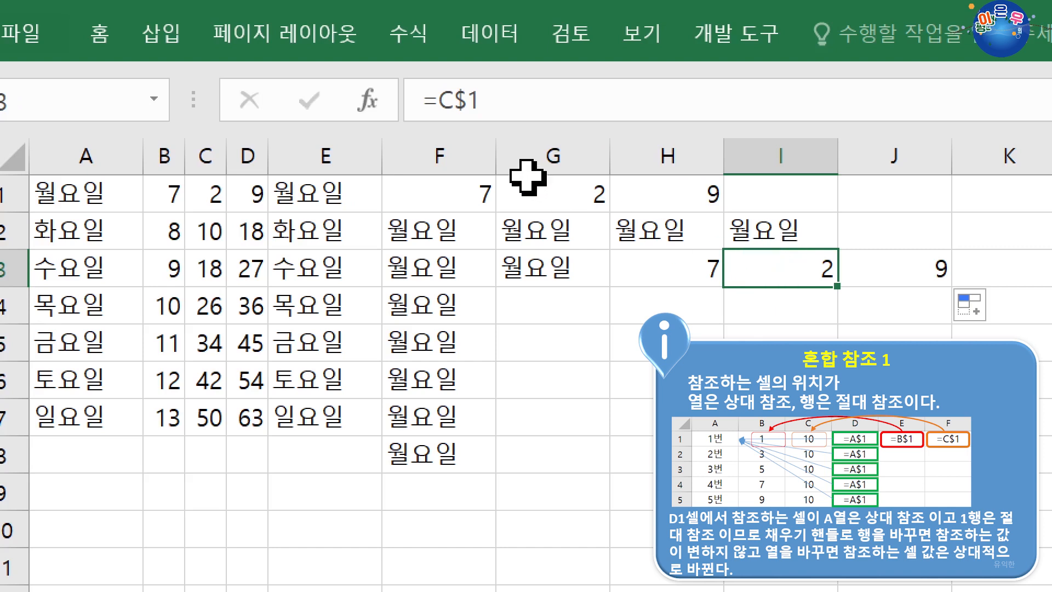
left_click(884, 271)
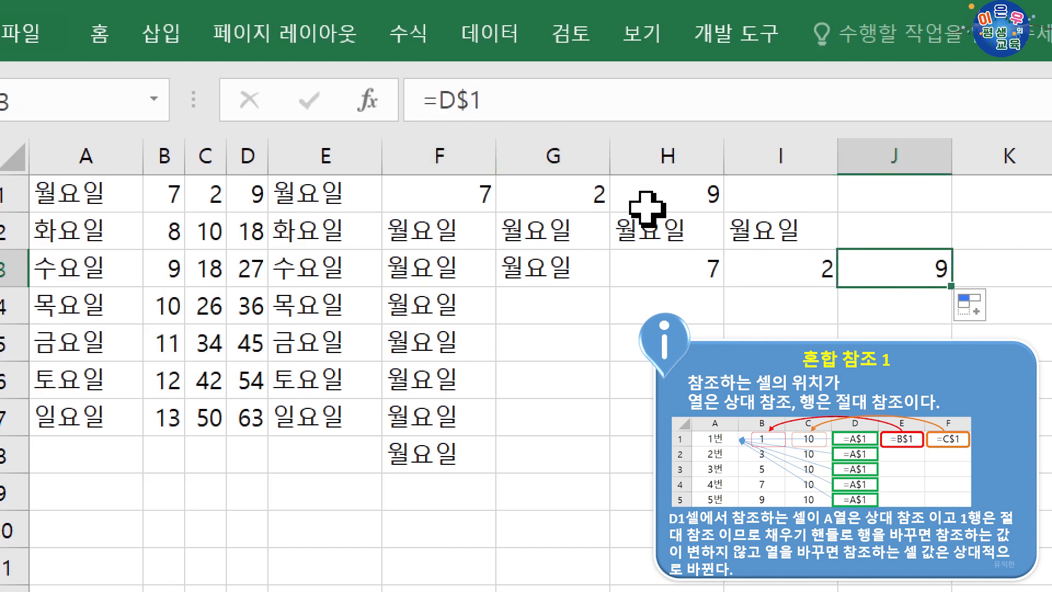
Fill the G3 formula down to G9 and check the row reference in the filled cells.
left_click(584, 263)
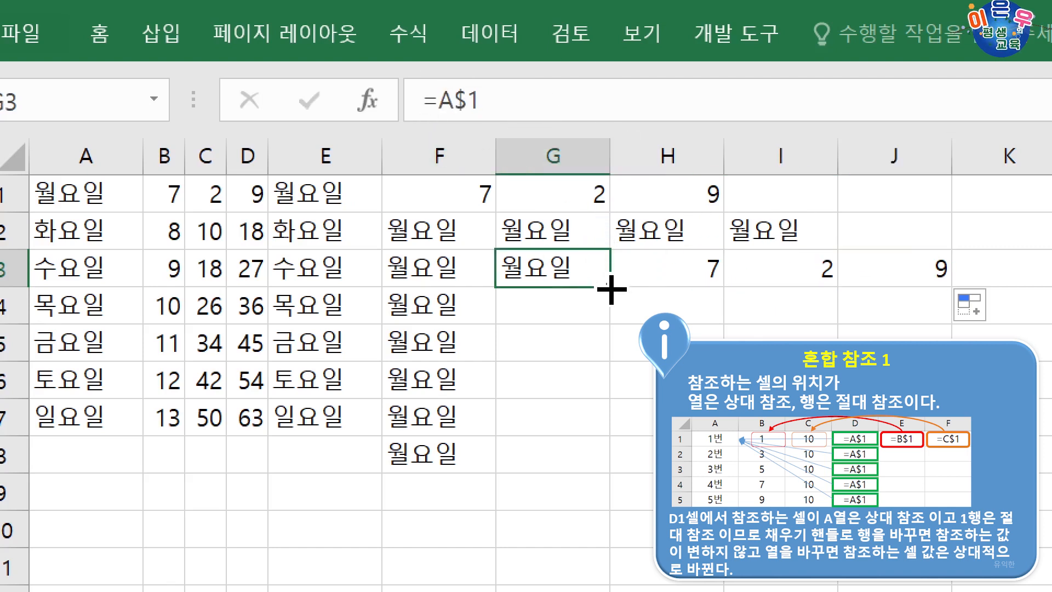
left_click_drag(610, 288, 611, 501)
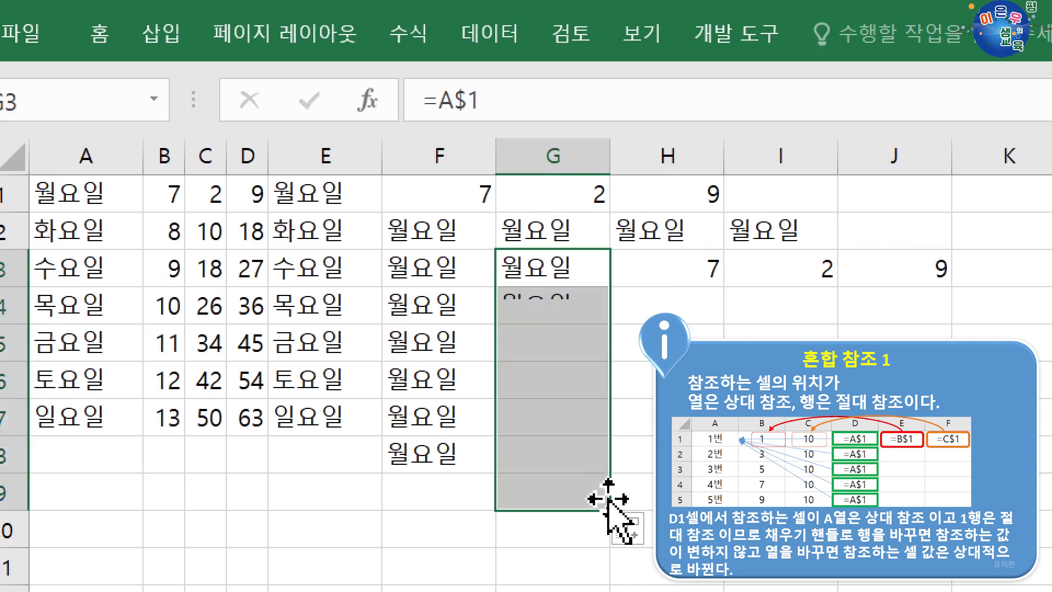
left_click(535, 264)
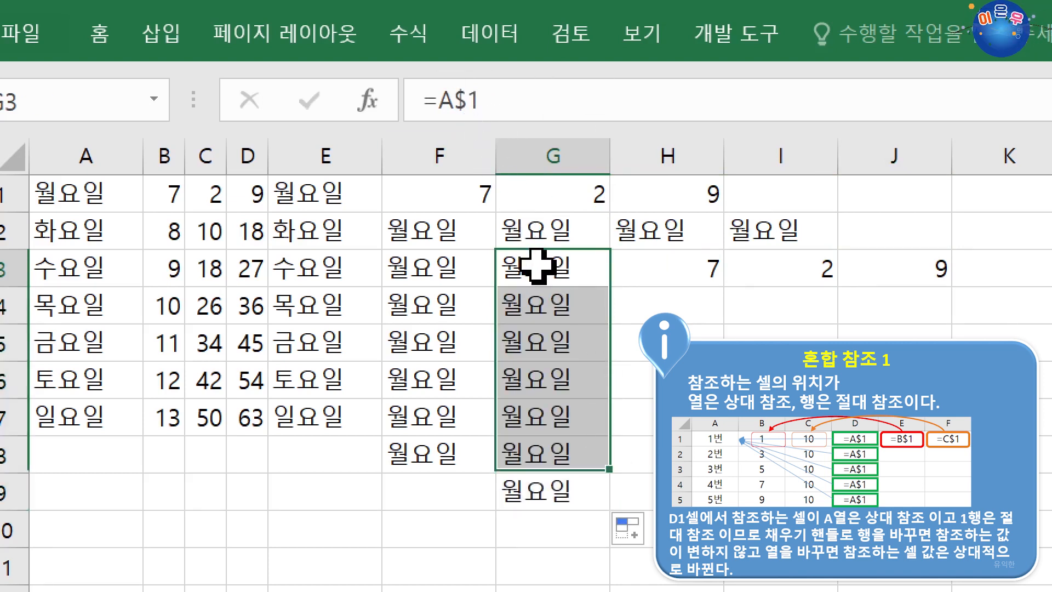
left_click(539, 301)
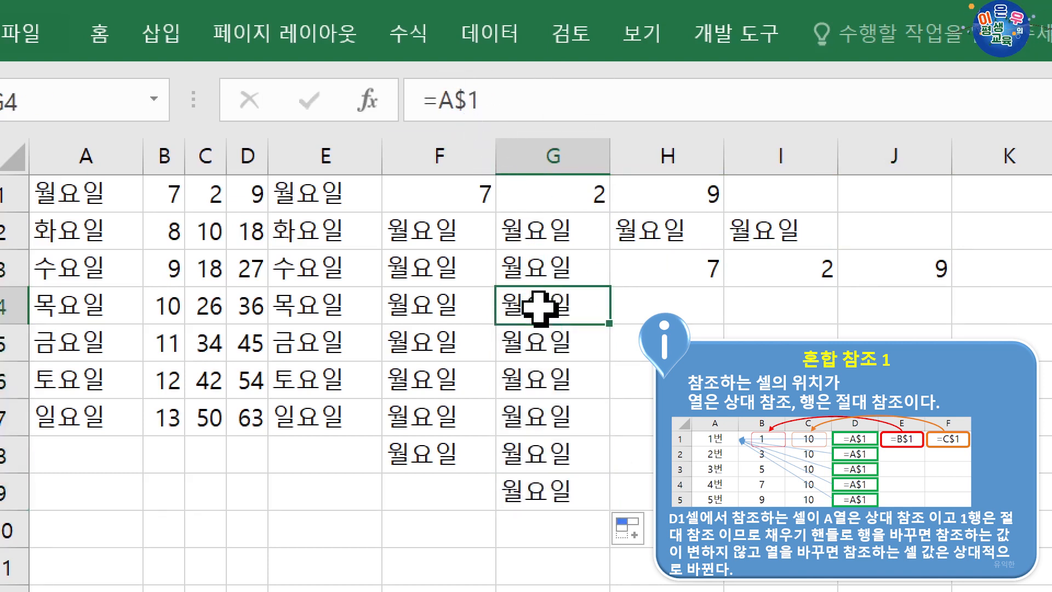
left_click(543, 334)
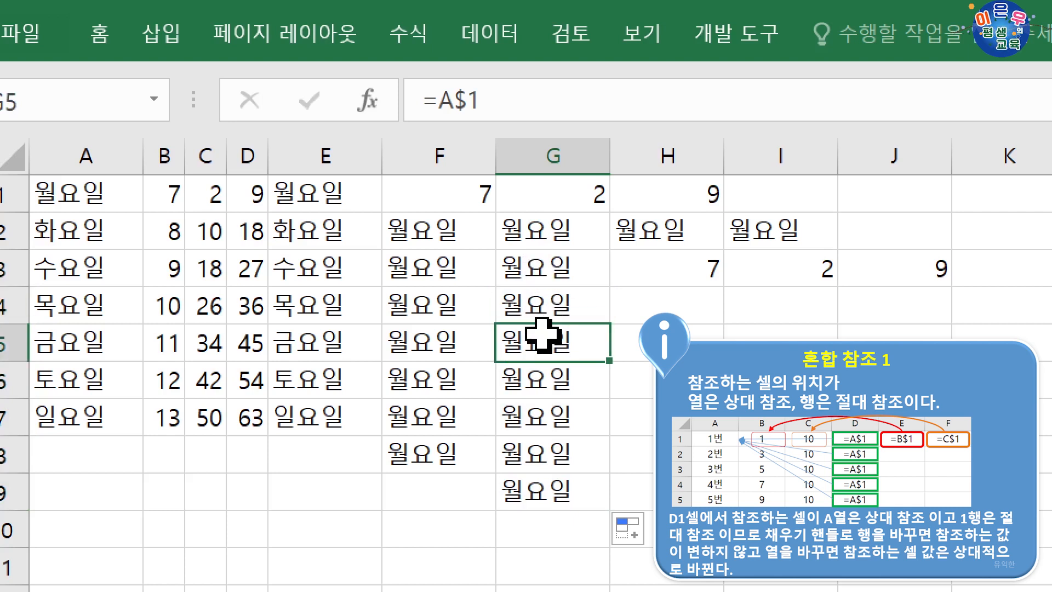
left_click(552, 267)
left_click(544, 300)
left_click(544, 346)
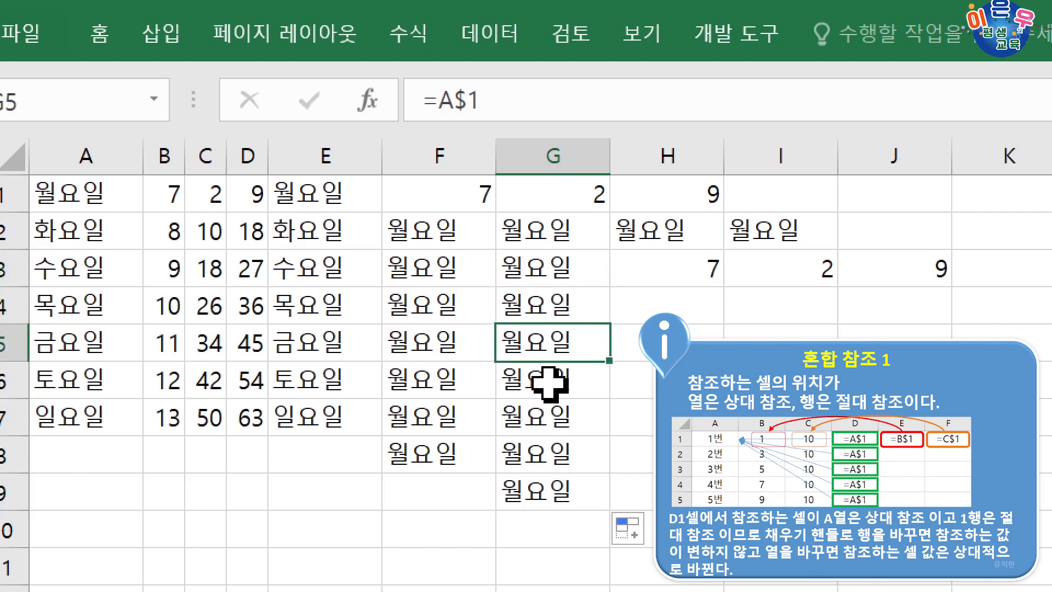
left_click(545, 383)
left_click(548, 423)
left_click(553, 269)
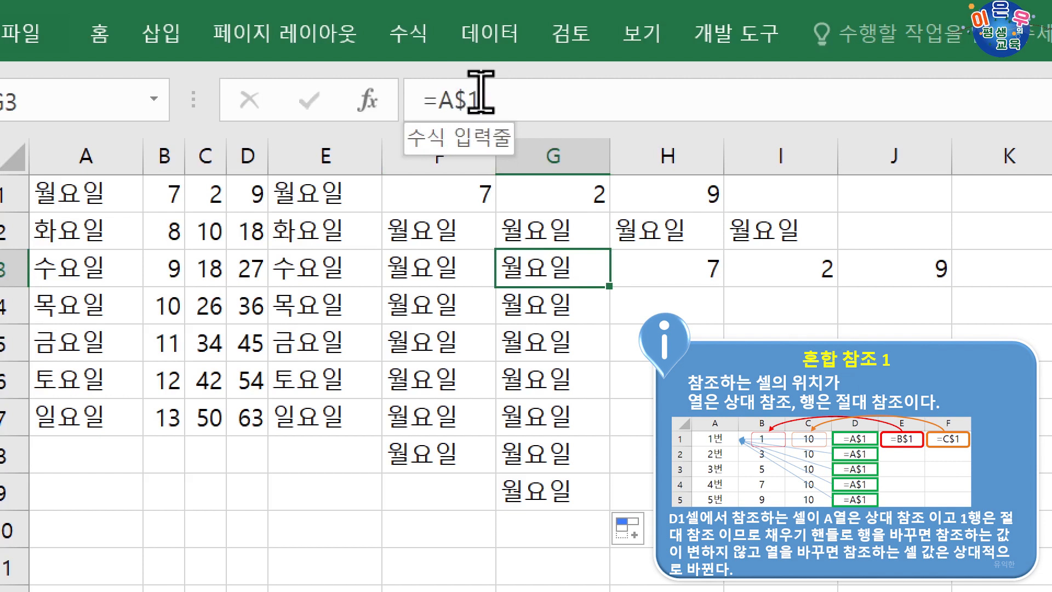
left_click(653, 302)
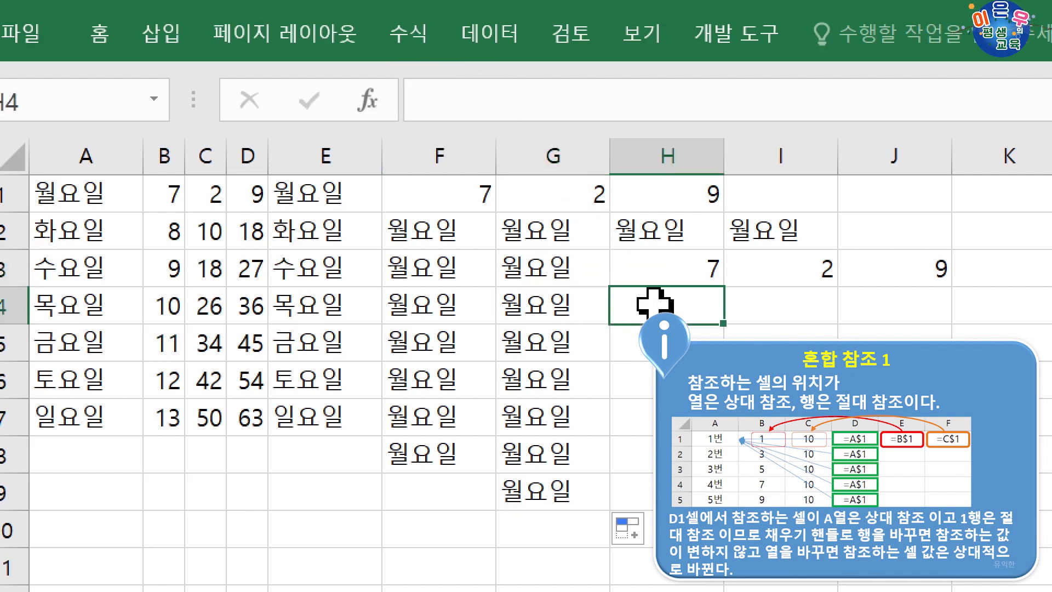
Enter a mixed reference to A1 in cell H4 as =$A1, with an absolute column and a relative row.
type("=")
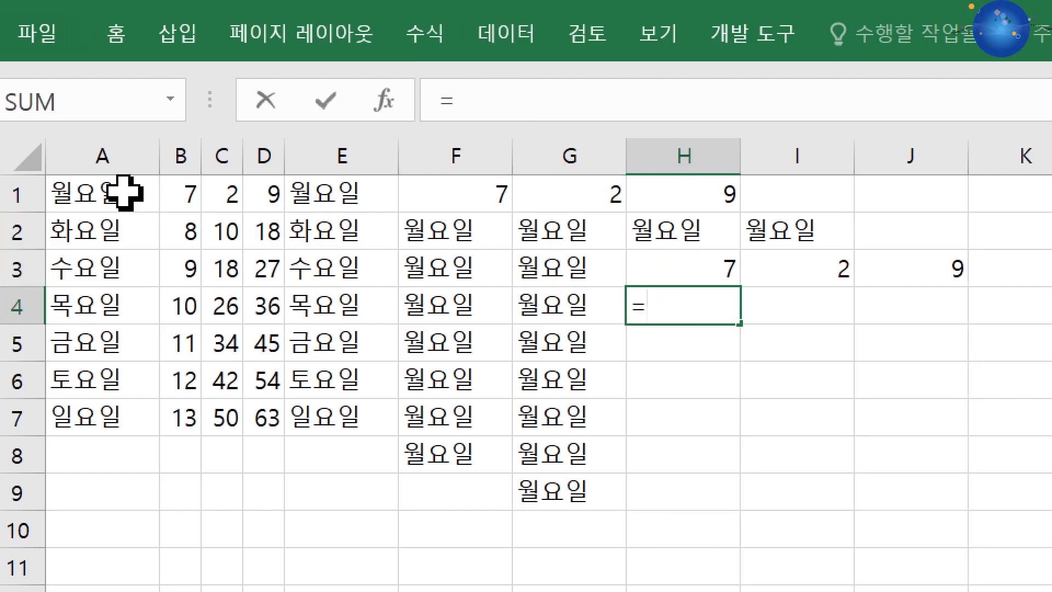
left_click(125, 188)
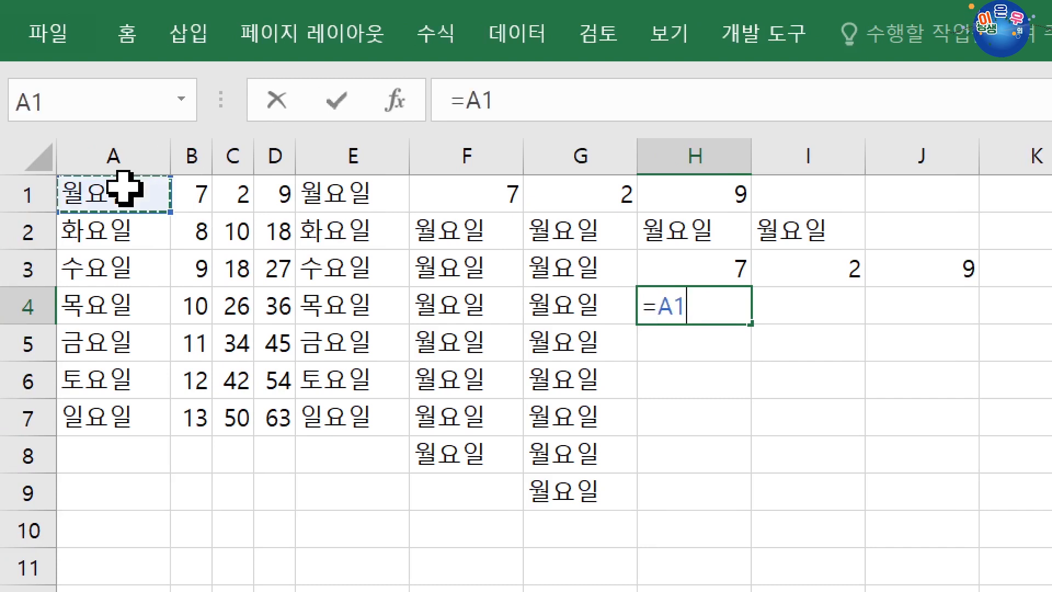
key("F4")
key("F4")
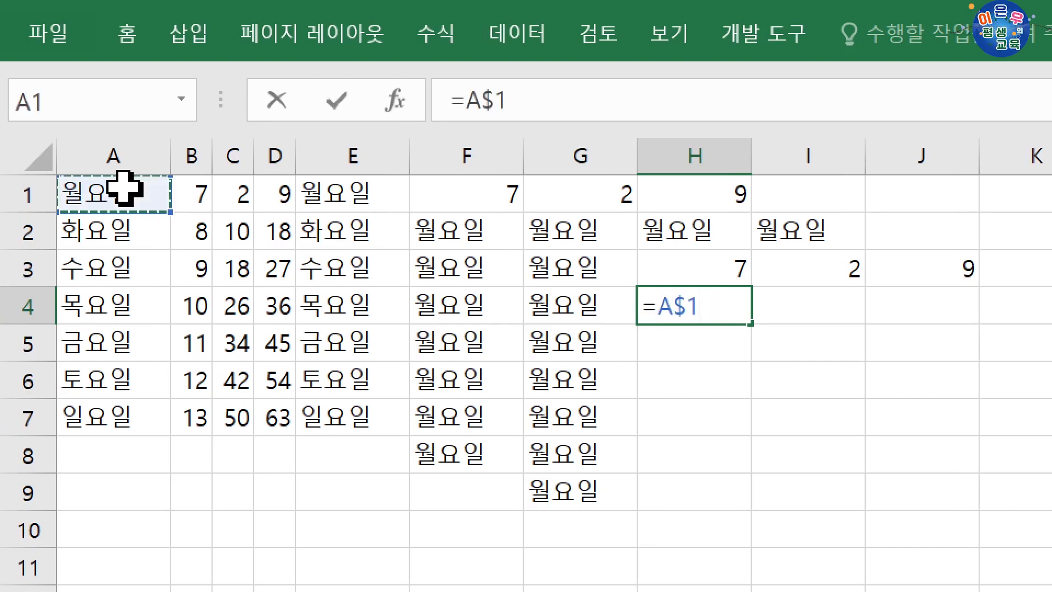
key("F4")
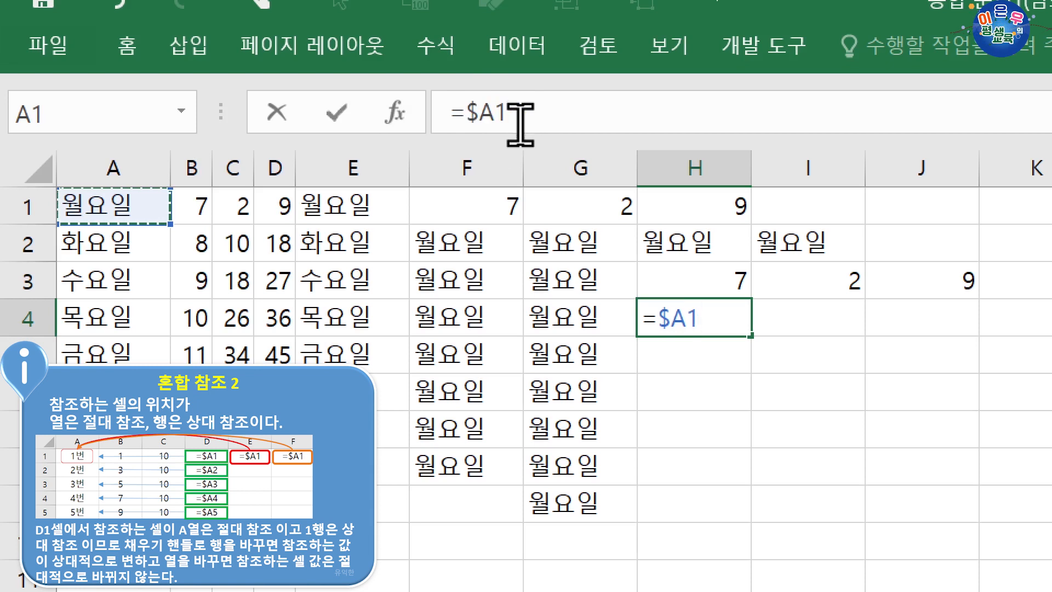
key("Return")
Fill the mixed-reference formula in H4 across to K4 and check the column reference in the filled cells.
left_click(711, 320)
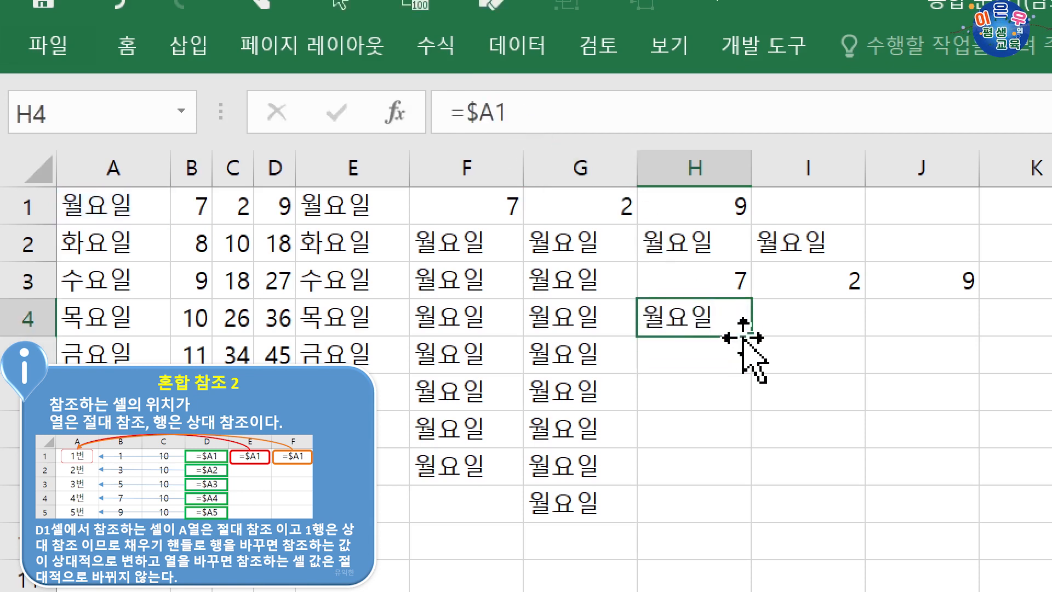
left_click_drag(754, 337, 1051, 332)
mouse_move(926, 332)
left_mouse_down()
mouse_move(712, 329)
mouse_move(934, 329)
mouse_move(925, 329)
left_mouse_up()
left_click(535, 319)
left_click(642, 321)
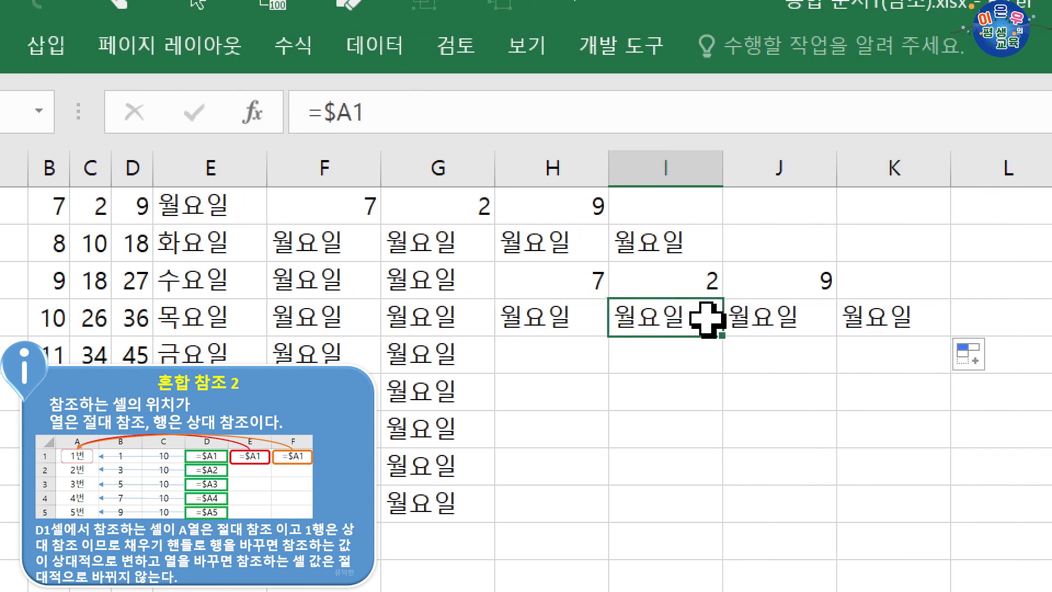
left_click(814, 322)
left_click(883, 323)
Fill the H4 formula down to H10 and check how the row reference changes in each filled cell.
left_click(567, 319)
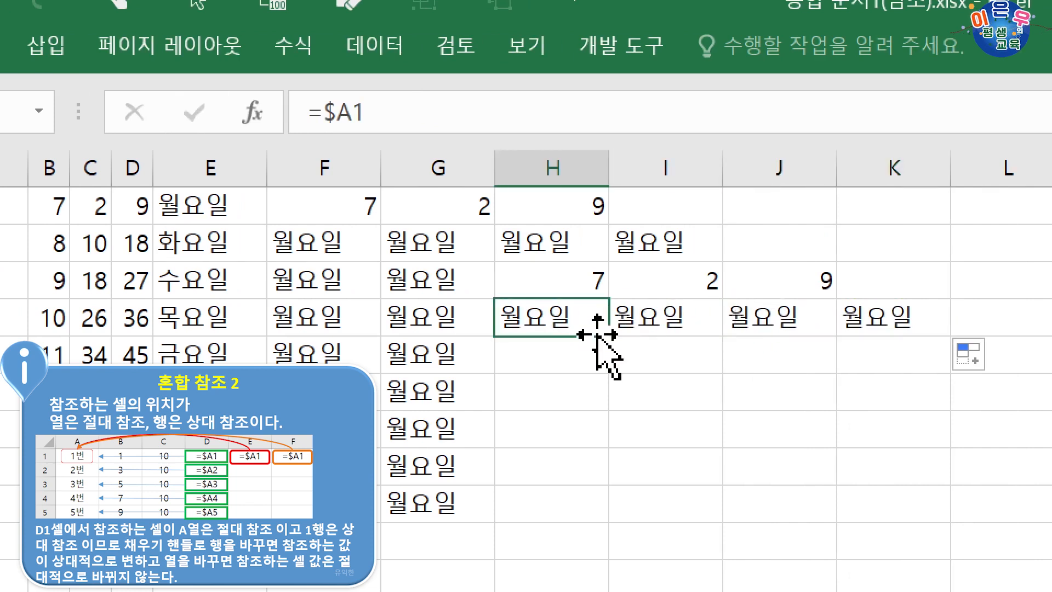
left_click_drag(611, 346, 586, 579)
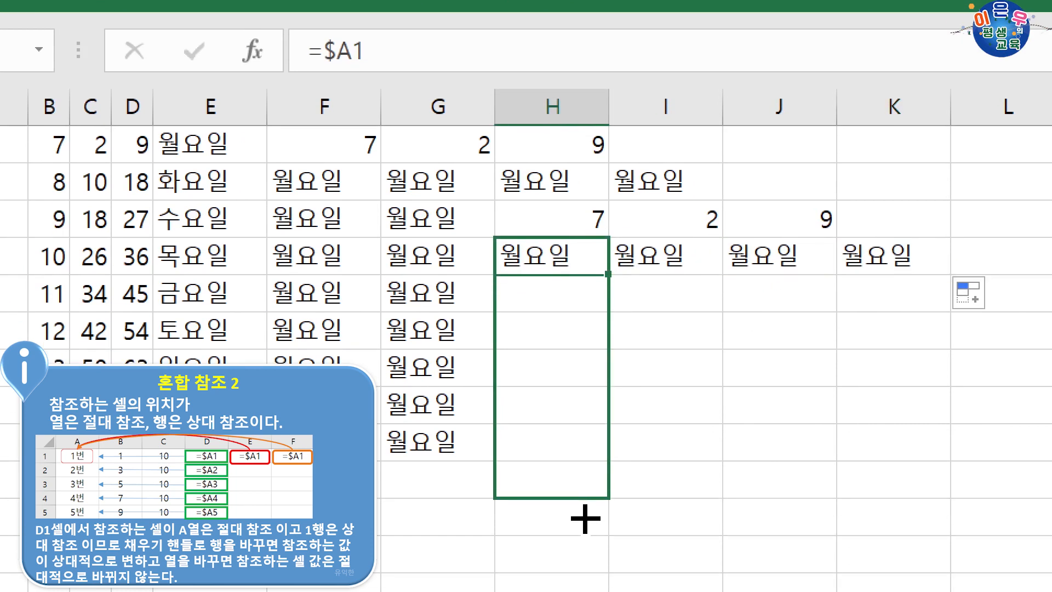
left_click_drag(585, 518, 585, 518)
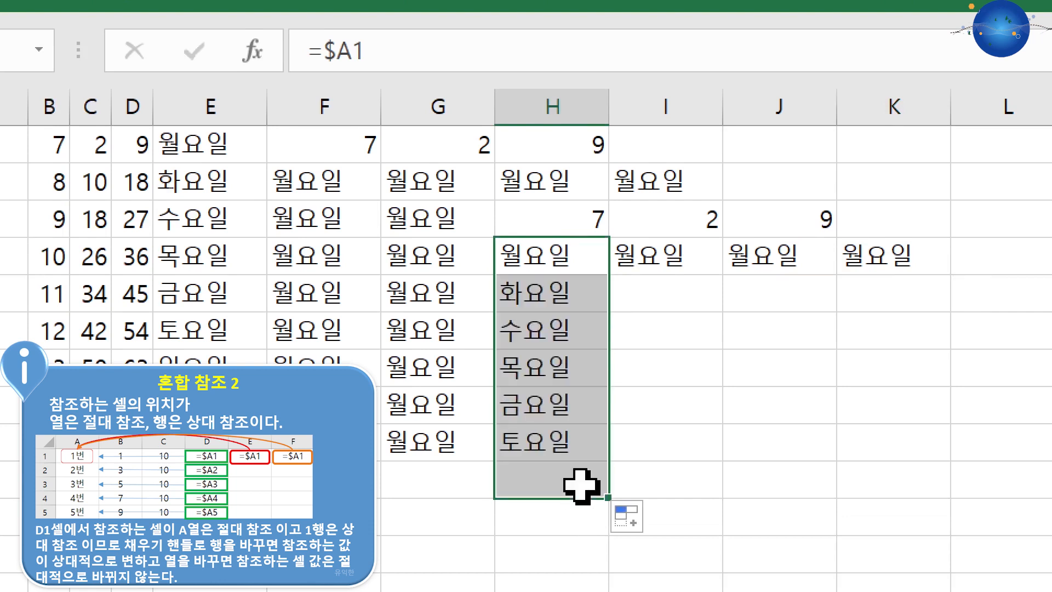
left_click(548, 260)
left_click(545, 301)
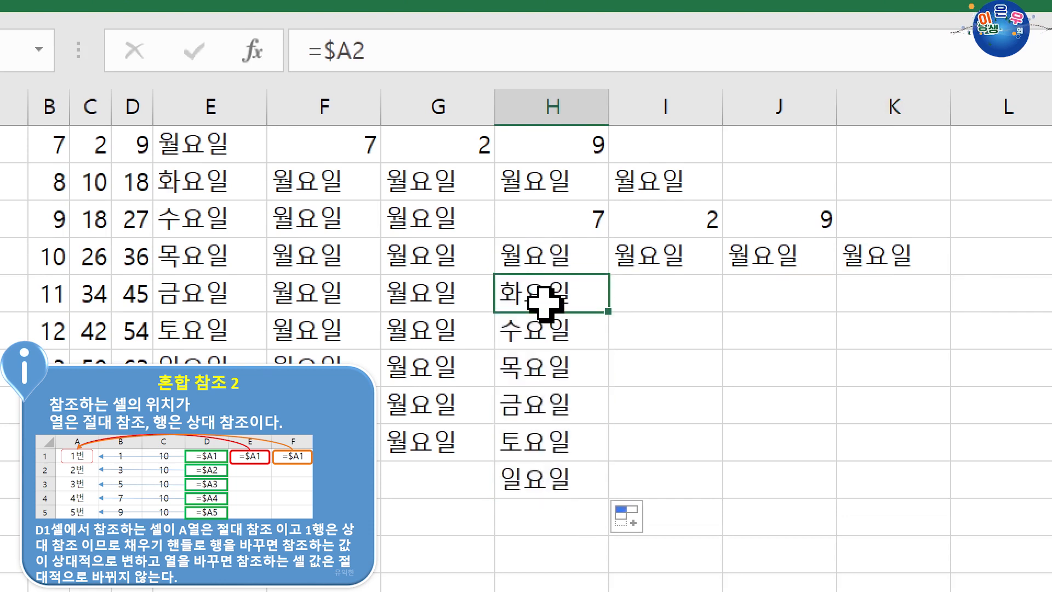
left_click(540, 323)
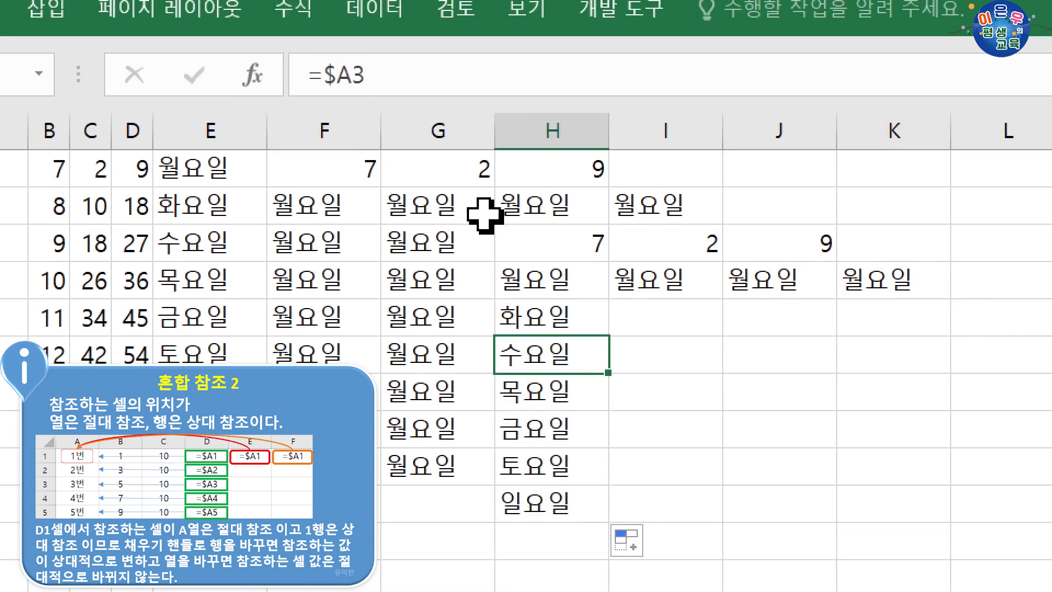
left_click(521, 384)
left_click(554, 433)
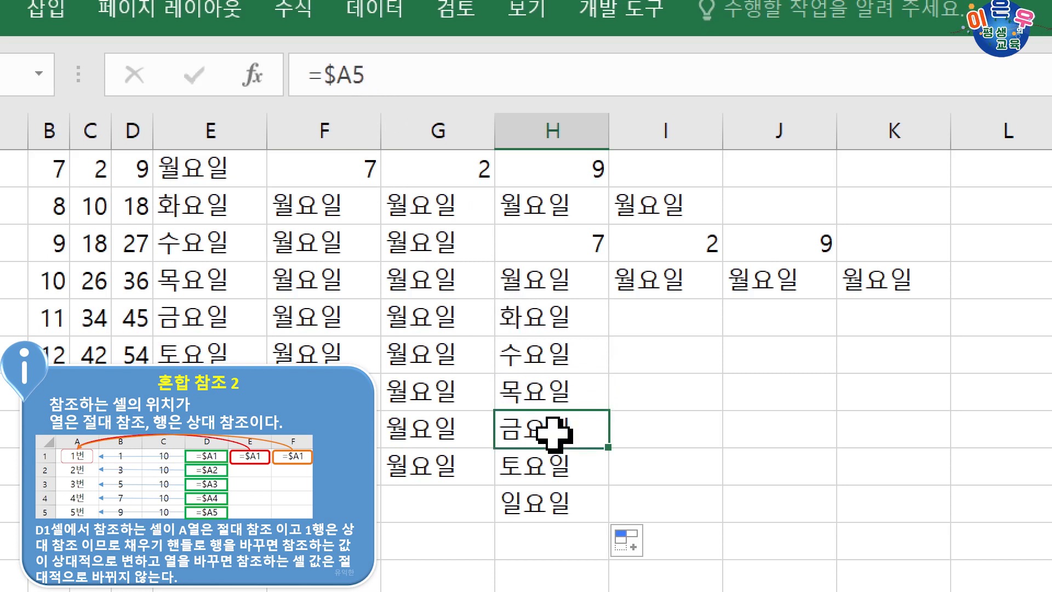
left_click(552, 463)
left_click(552, 496)
left_click(521, 286)
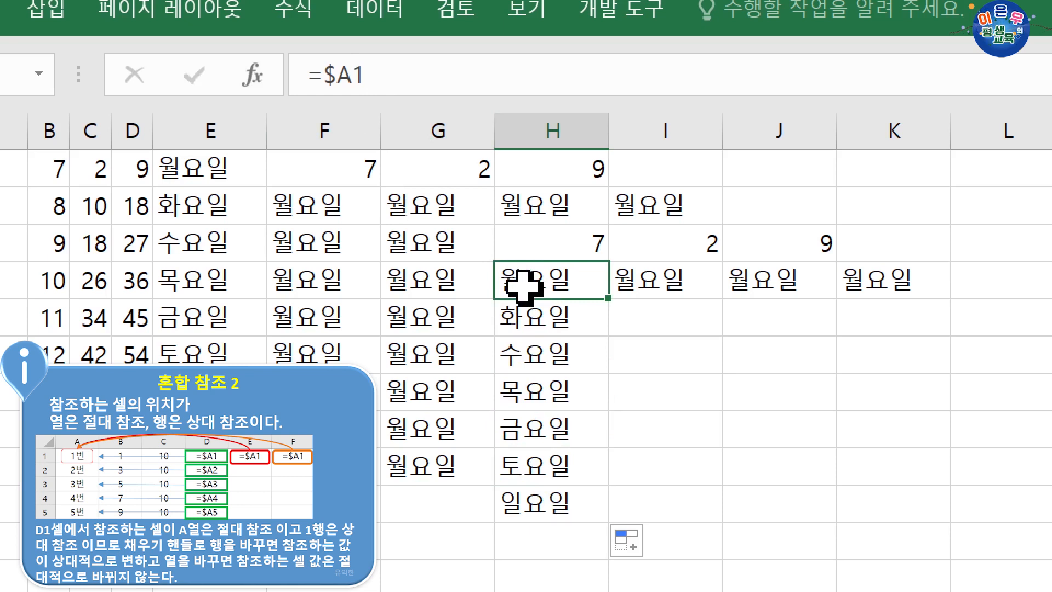
Compare the reference types in column G, from the absolute reference in G2 to the row-absolute formulas below it, with H4.
left_click(439, 278)
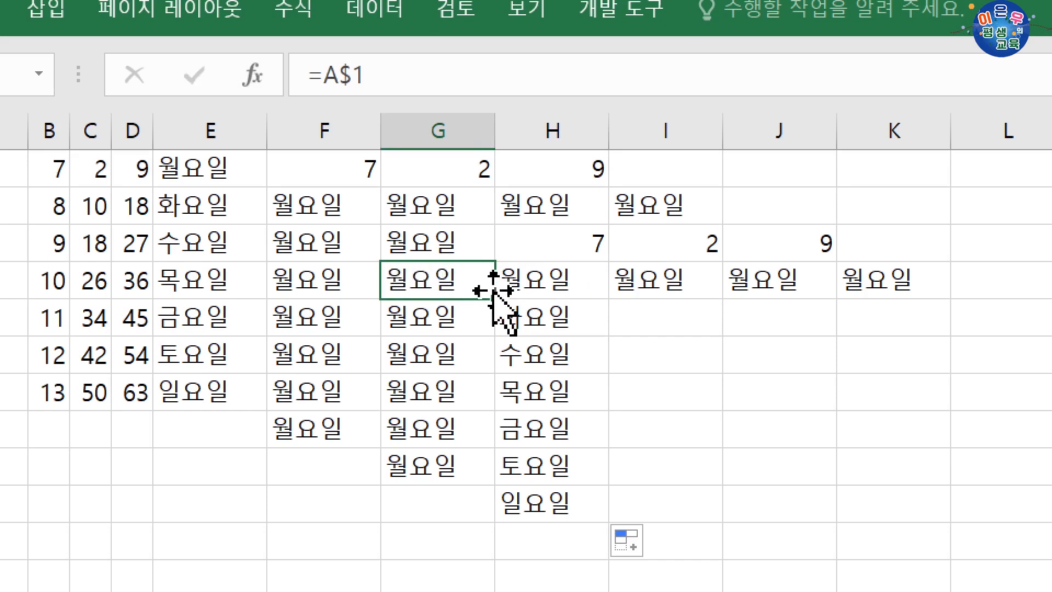
left_click(542, 274)
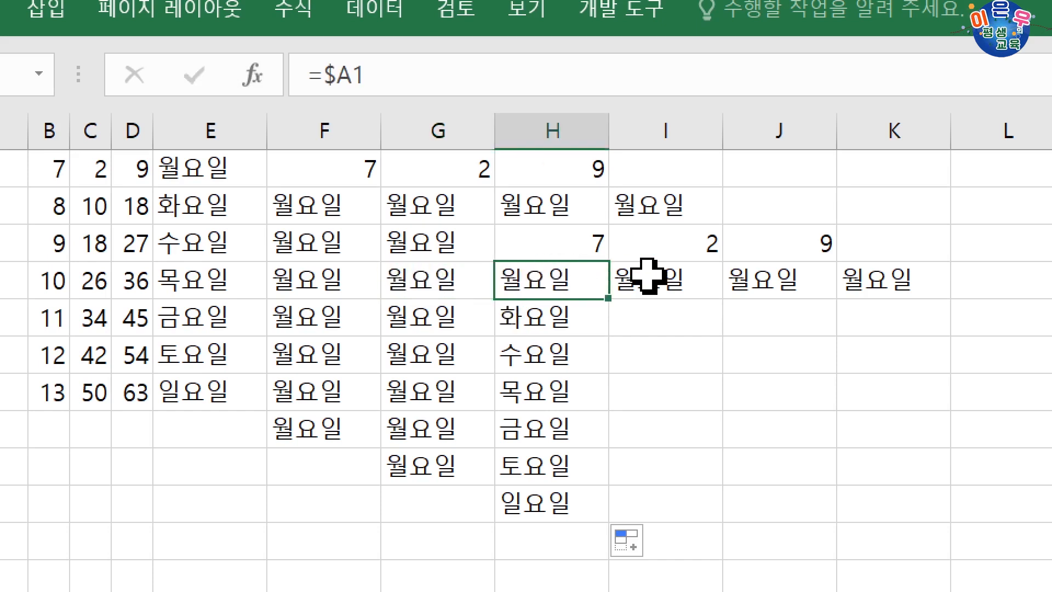
left_click(480, 271)
left_click(457, 208)
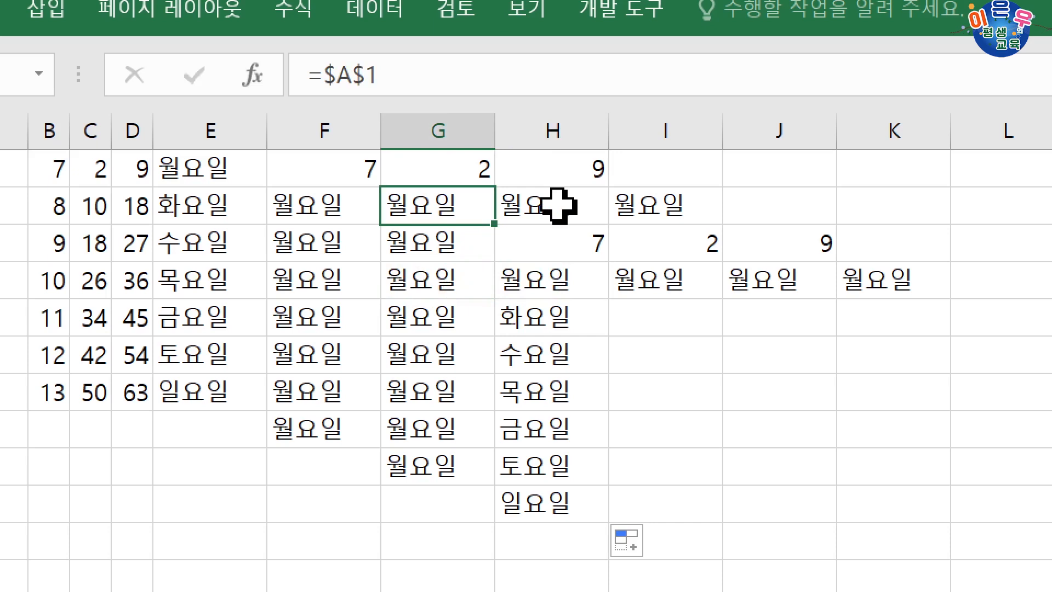
left_click(461, 238)
left_click(443, 286)
left_click(444, 318)
left_click(447, 357)
left_click(446, 425)
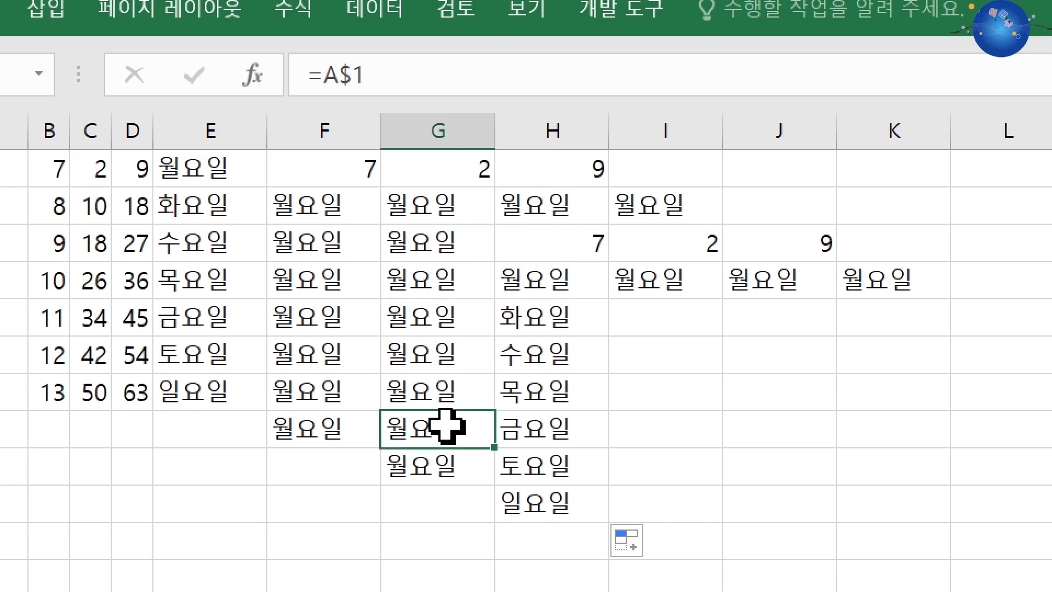
Review the column-absolute references across H4:K4 and down H4:H10.
left_click(549, 277)
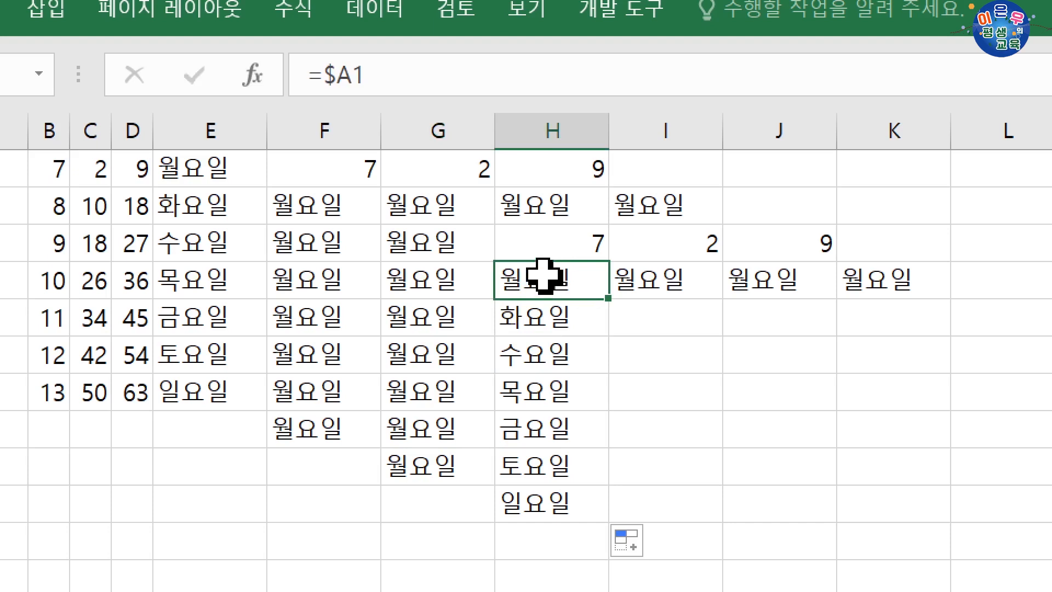
left_click(677, 280)
left_click(775, 279)
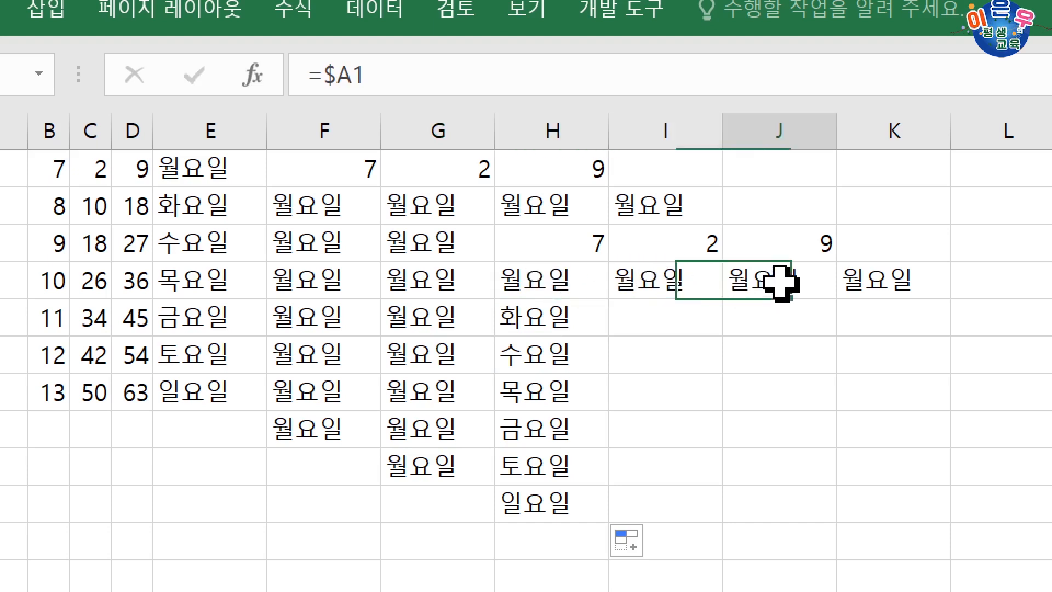
left_click(888, 276)
left_click(554, 279)
left_click(554, 317)
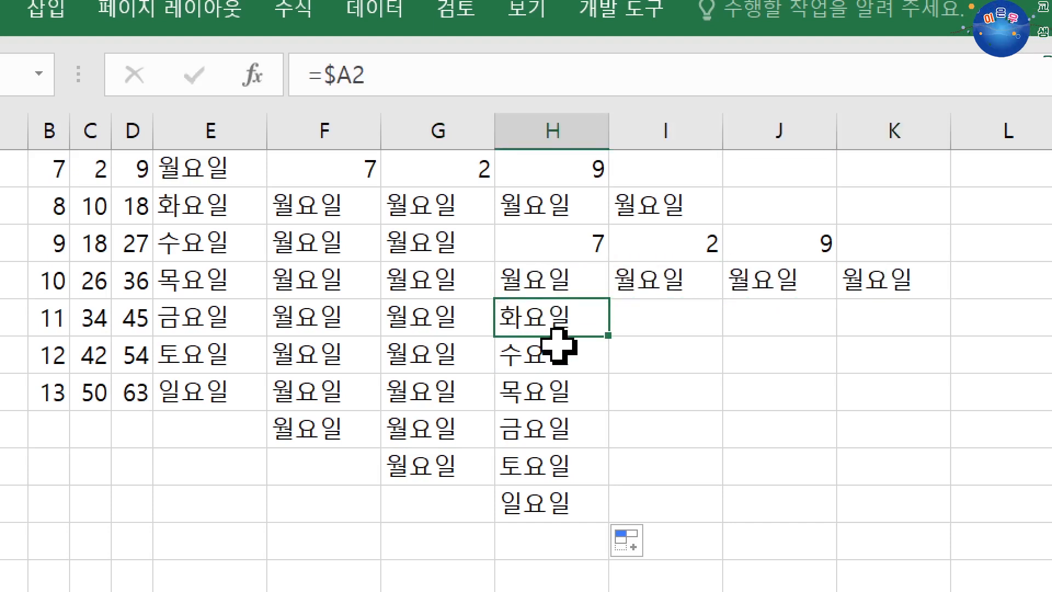
left_click(559, 353)
left_click(564, 392)
left_click(567, 430)
left_click(573, 465)
left_click(578, 500)
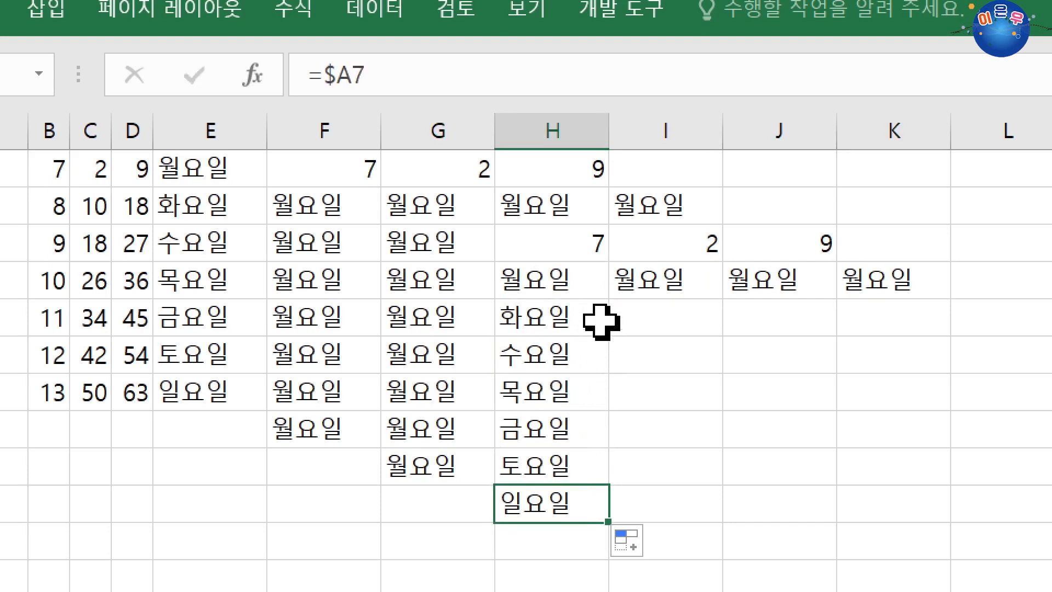
left_click(652, 317)
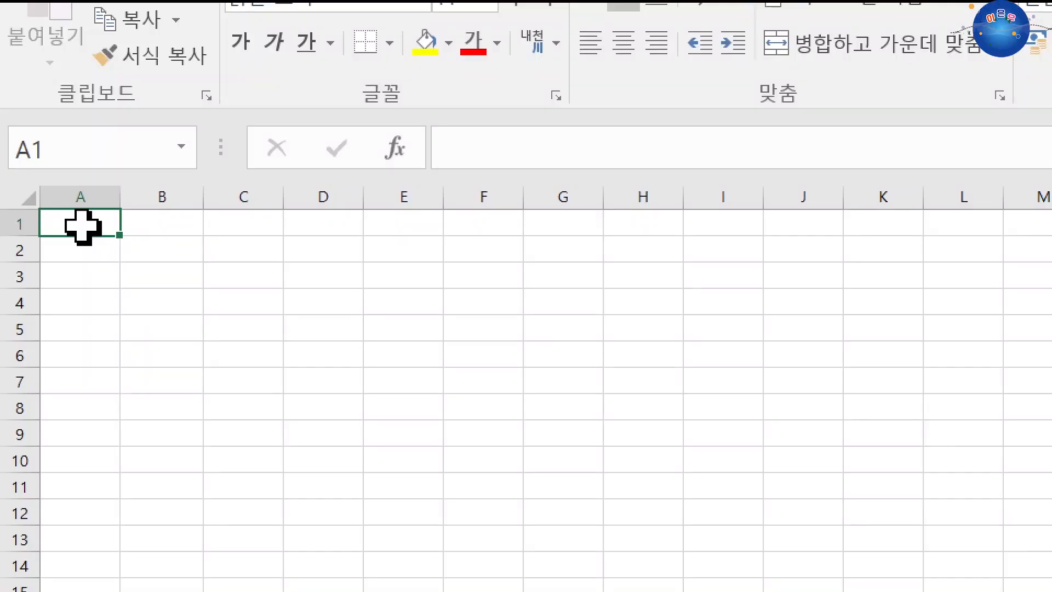
Enter the title 유익한고 2-3반 성적표 in cell A1 of the blank sheet.
type("유익")
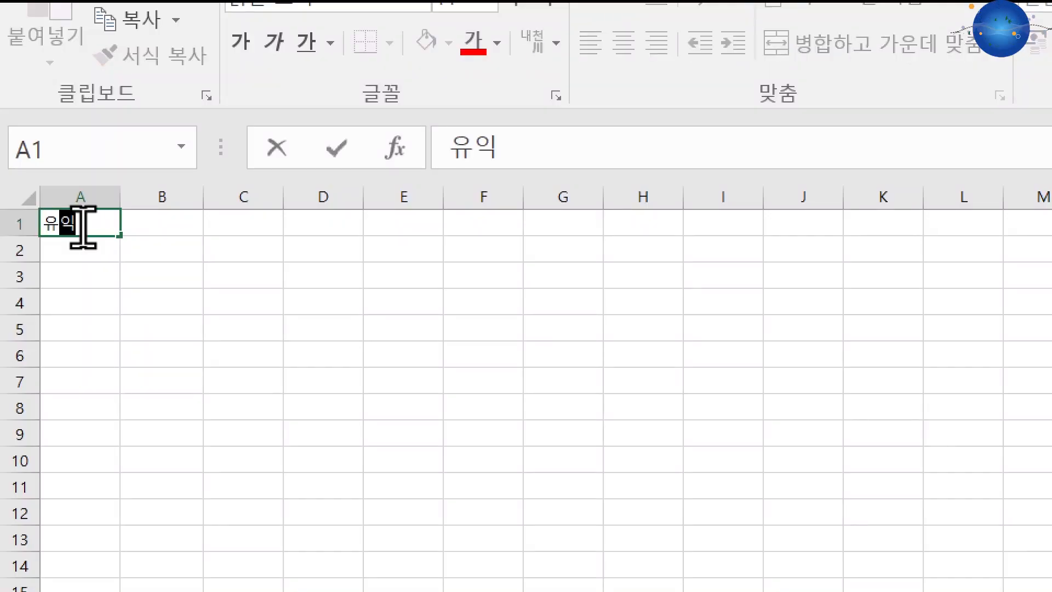
type("한고")
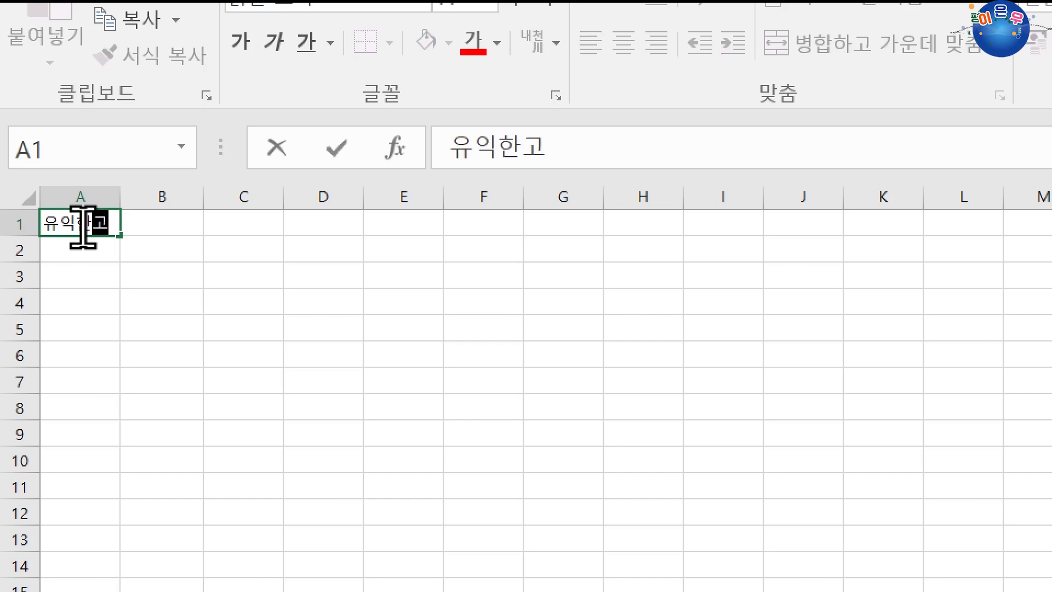
type(" 2-3")
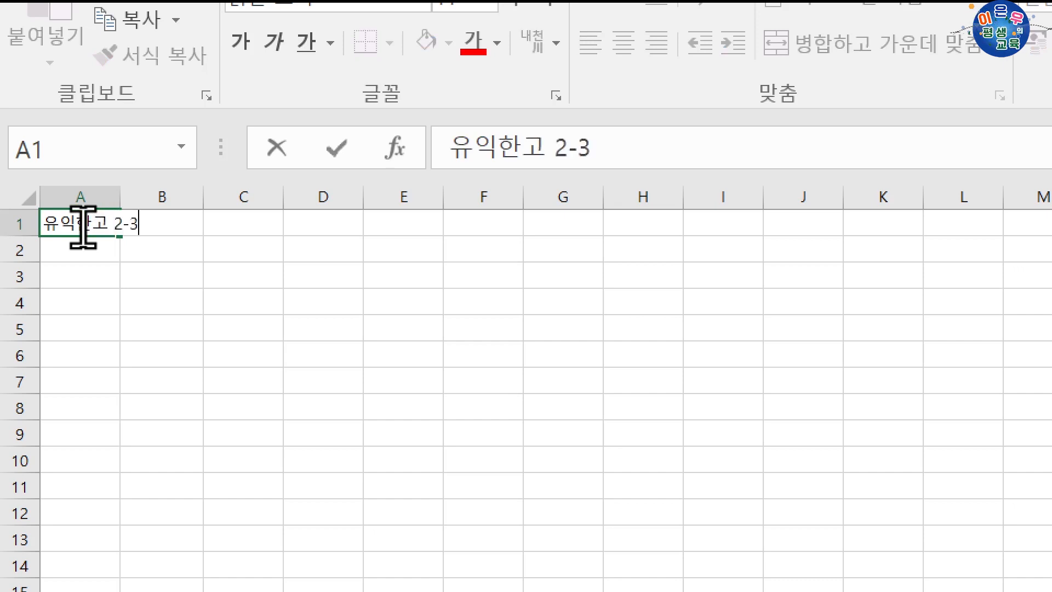
type("반 성적표")
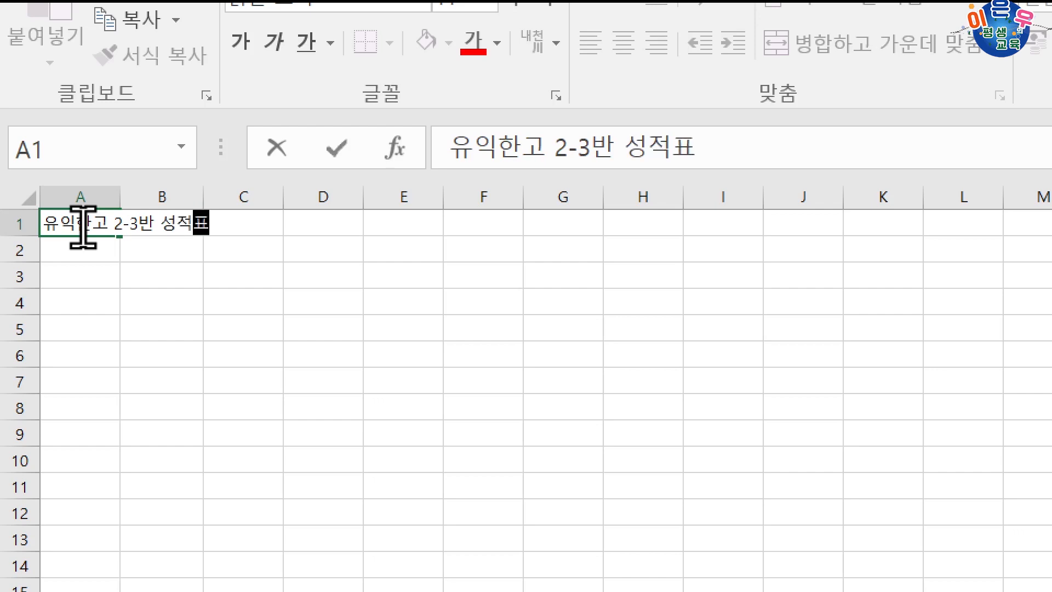
key("Return")
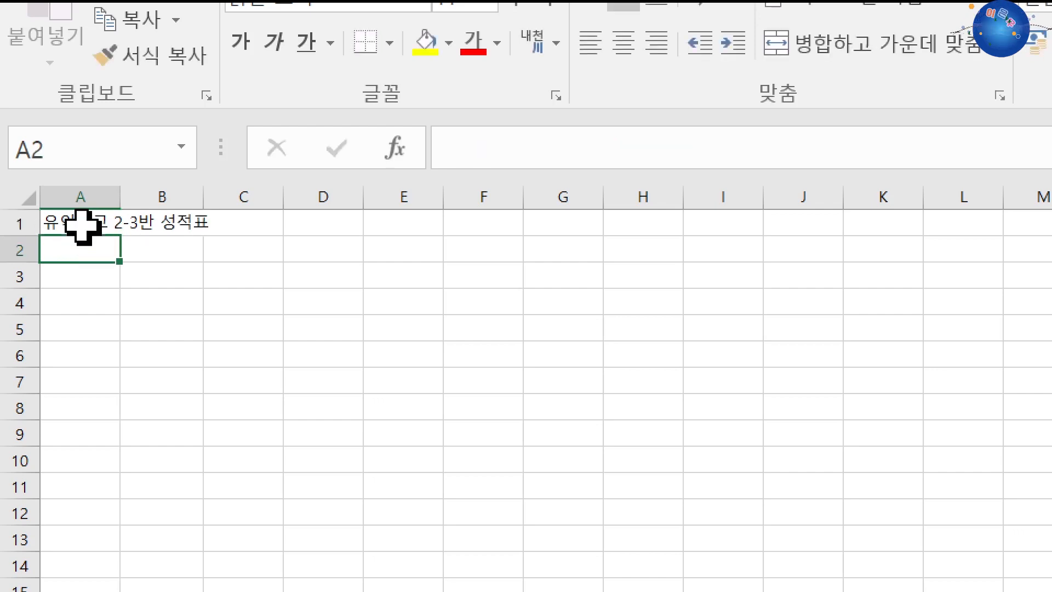
Enter the column headings 이름, 학과, 국어 and 영어 across row 2, starting in A2.
type("읽")
type("름")
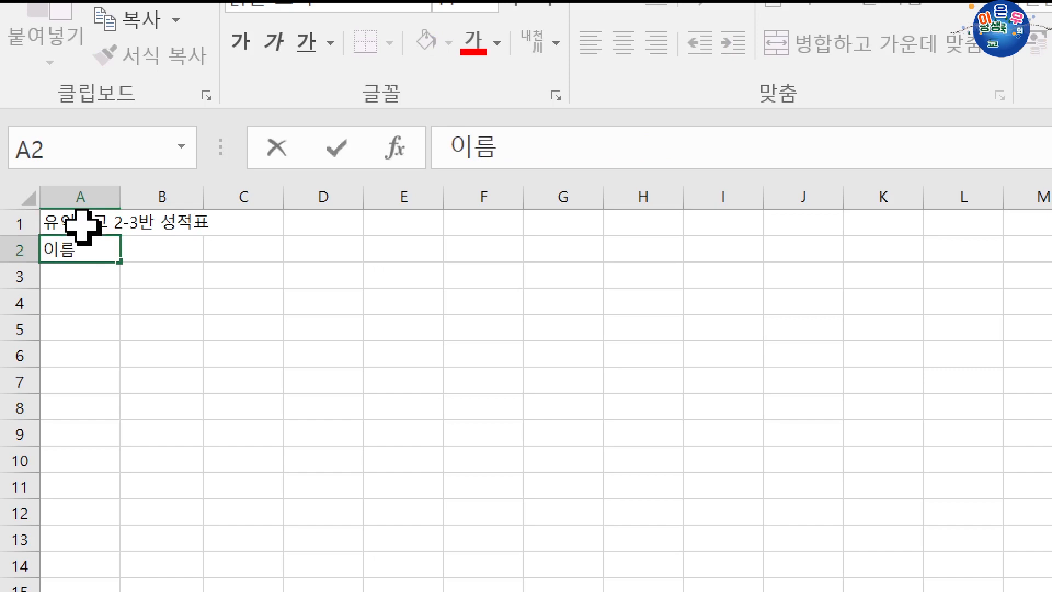
key("Tab")
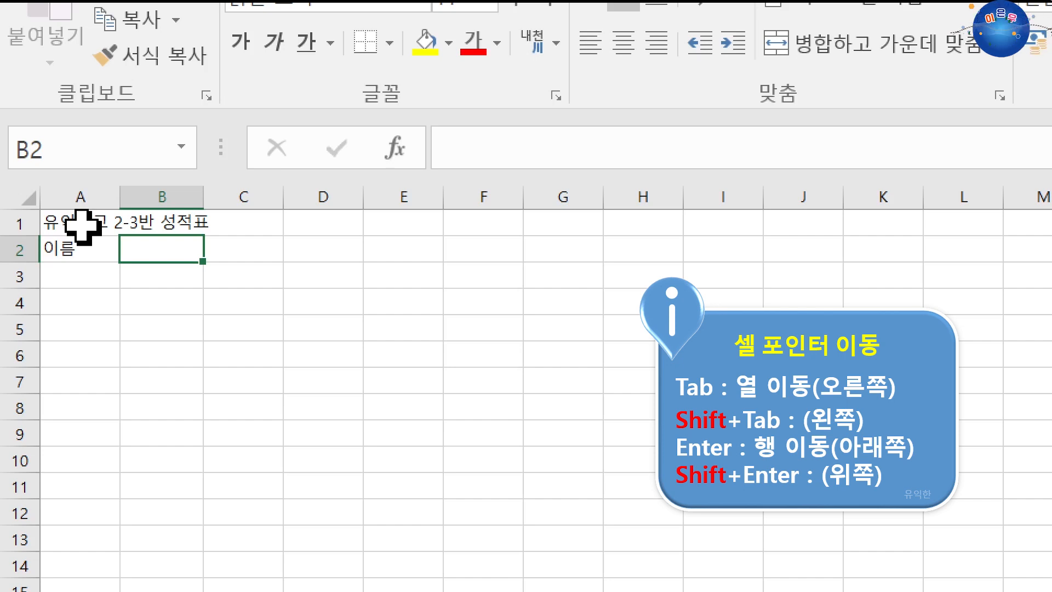
type("학과")
key("Tab")
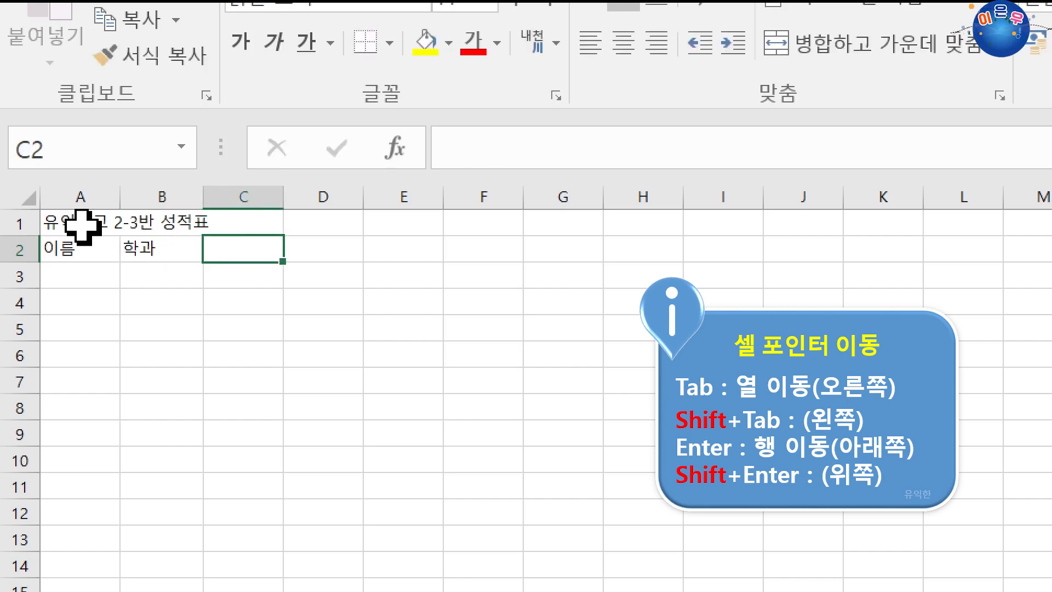
type("ㄱ국어")
key("Tab")
type("영어")
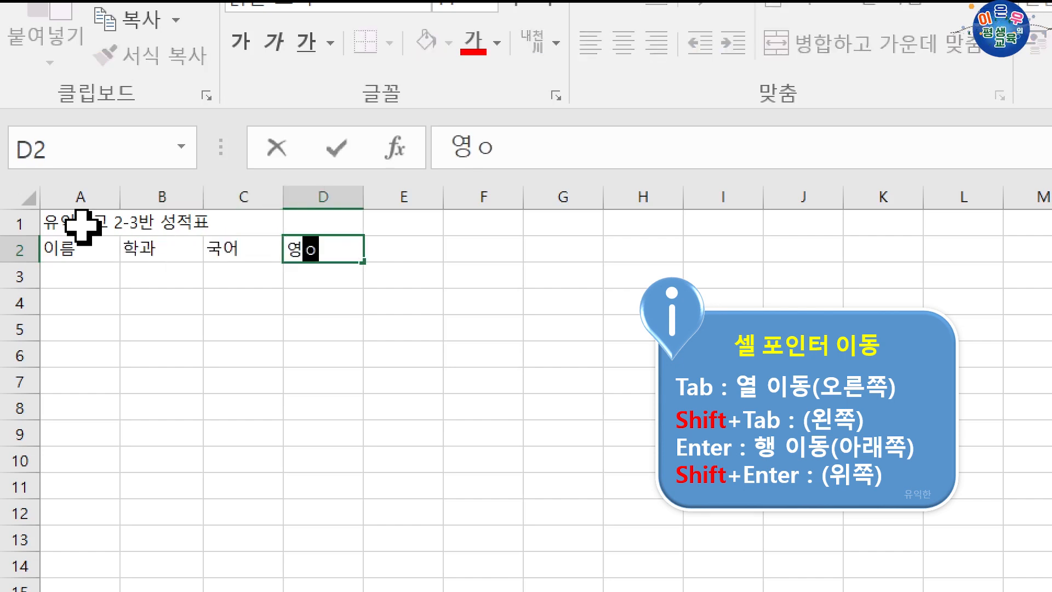
Complete the header row with 영어 in D2, 수학 in E2, 총점 in F2 and 평균 in G2.
key("Tab")
type("수학")
key("Tab")
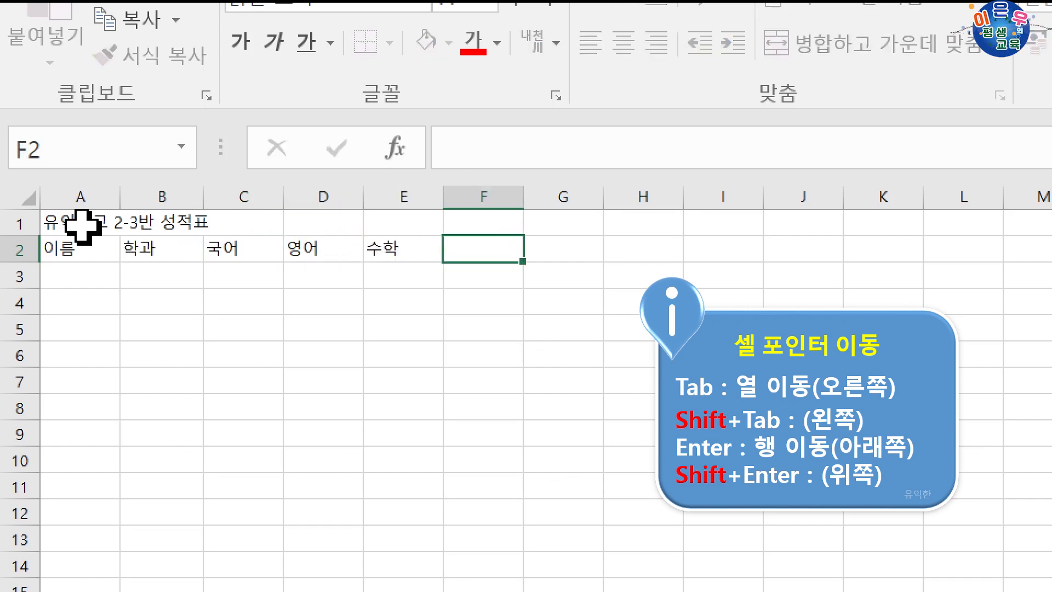
type("총점")
key("Tab")
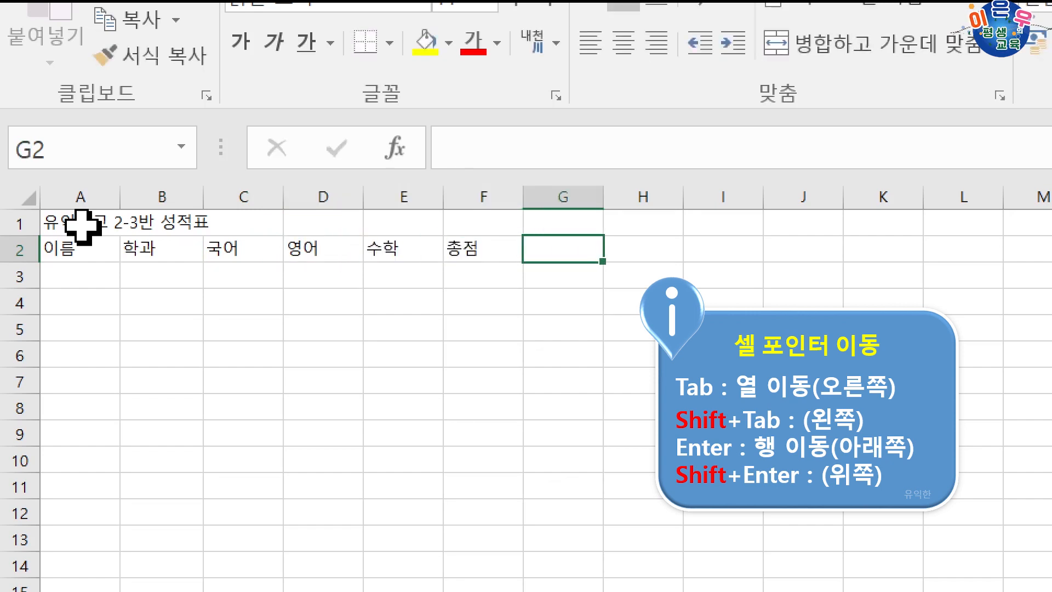
type("펵")
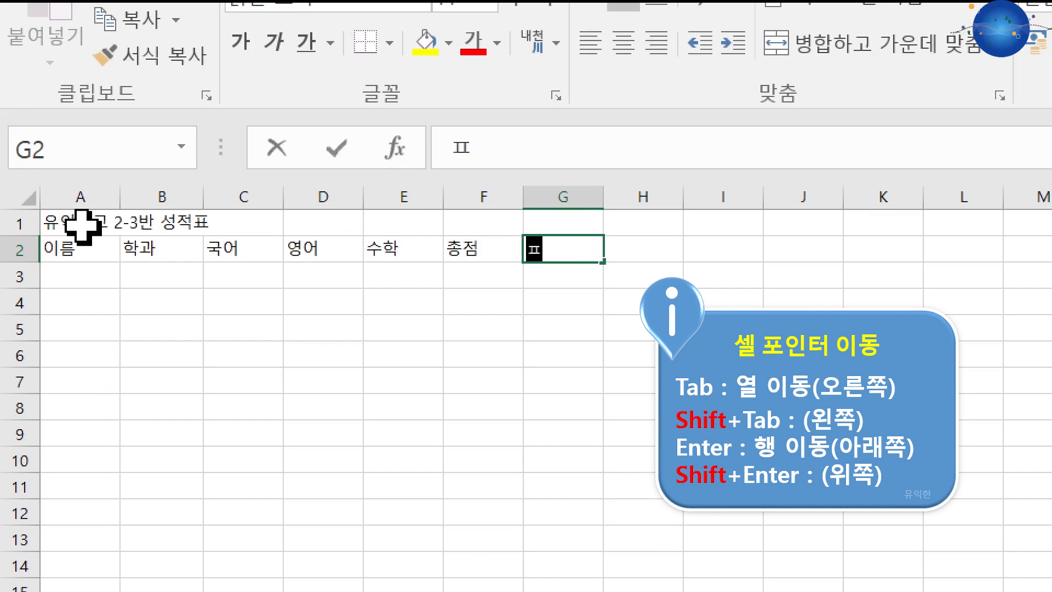
type("균")
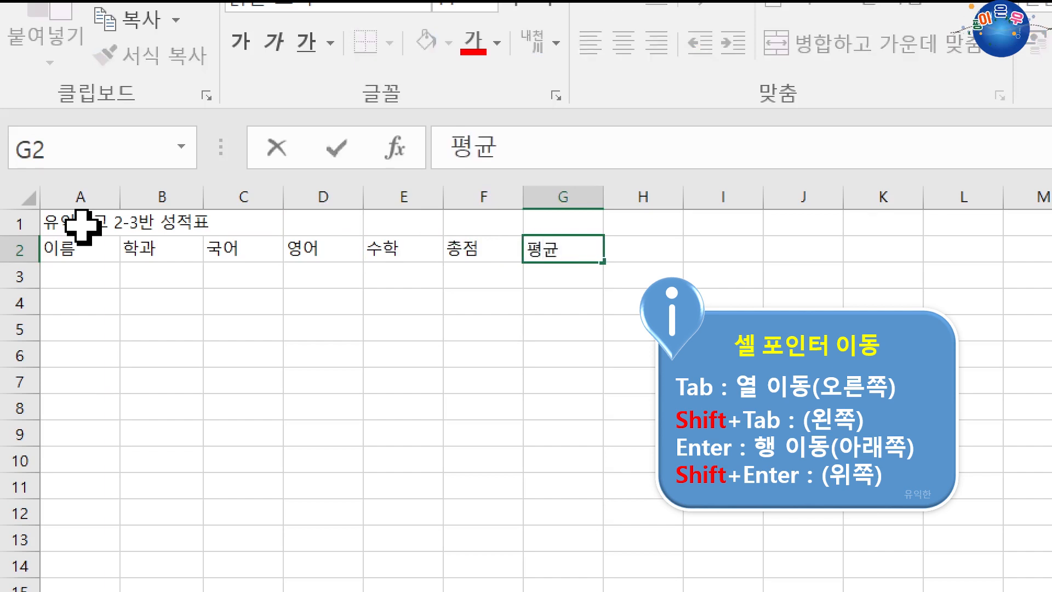
key("Return")
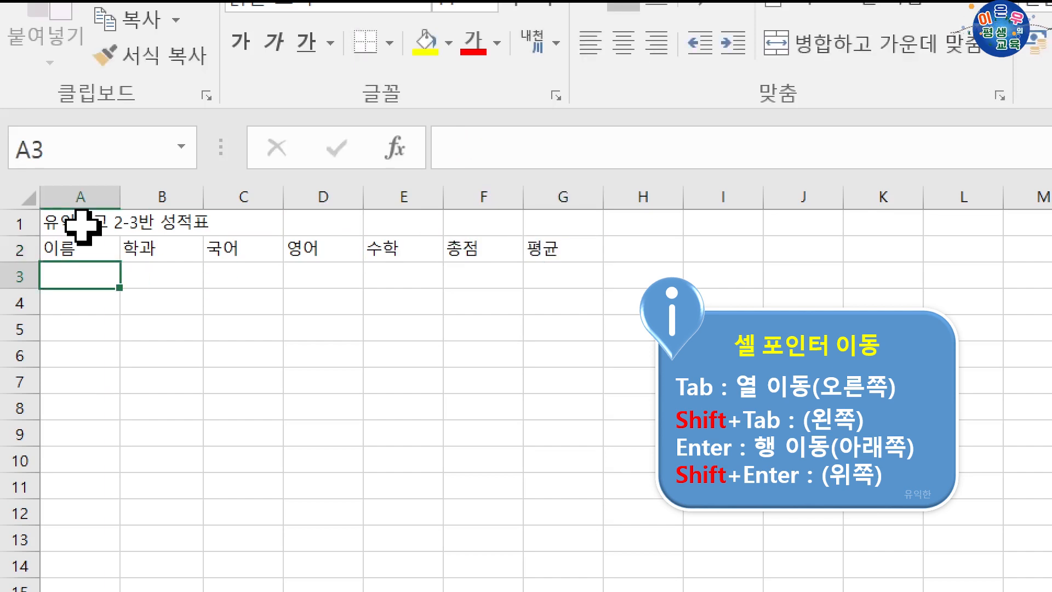
Fill the 이름 column from A3 to A9 with the full names of the seven students.
type("차윤정")
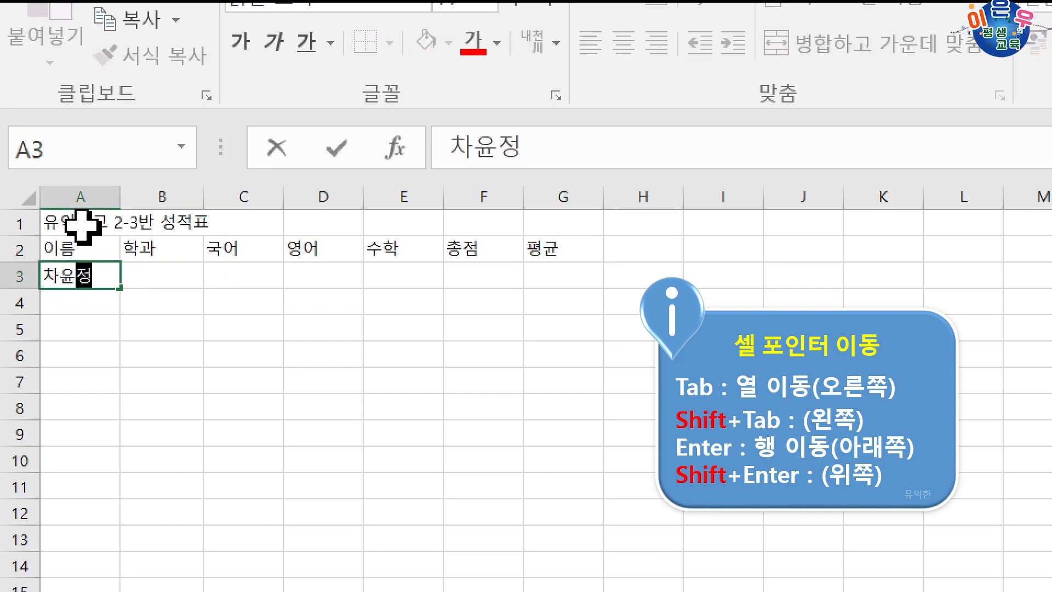
key("Return")
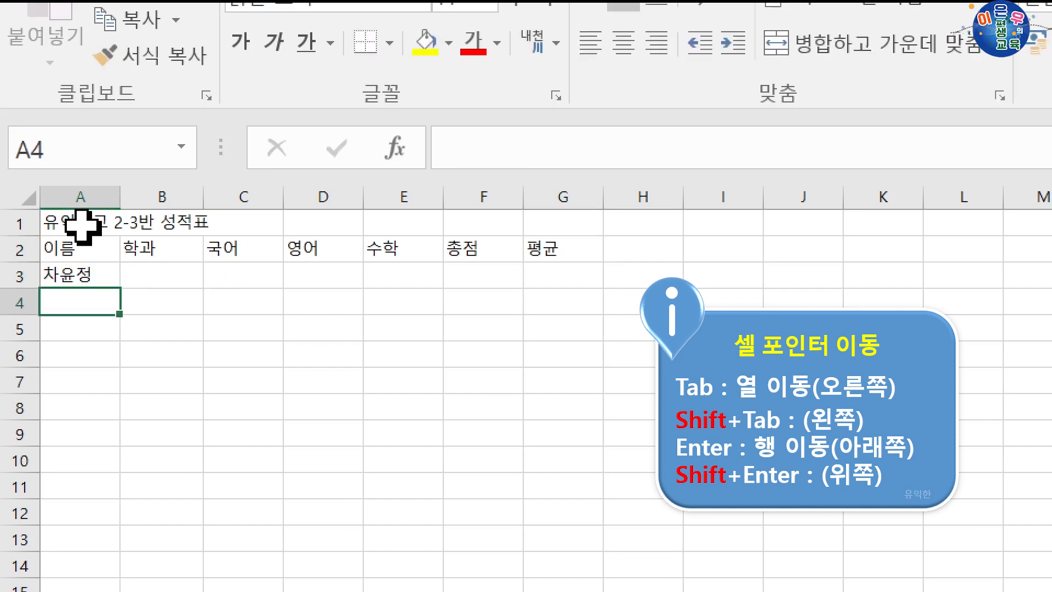
type("천세미")
key("Return")
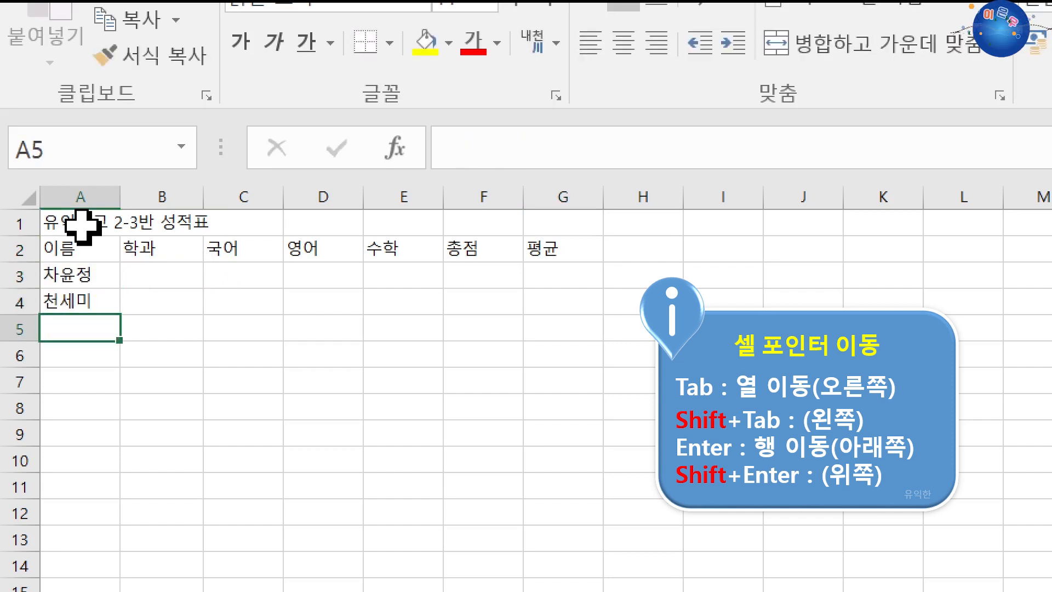
type("이온우")
key("Return")
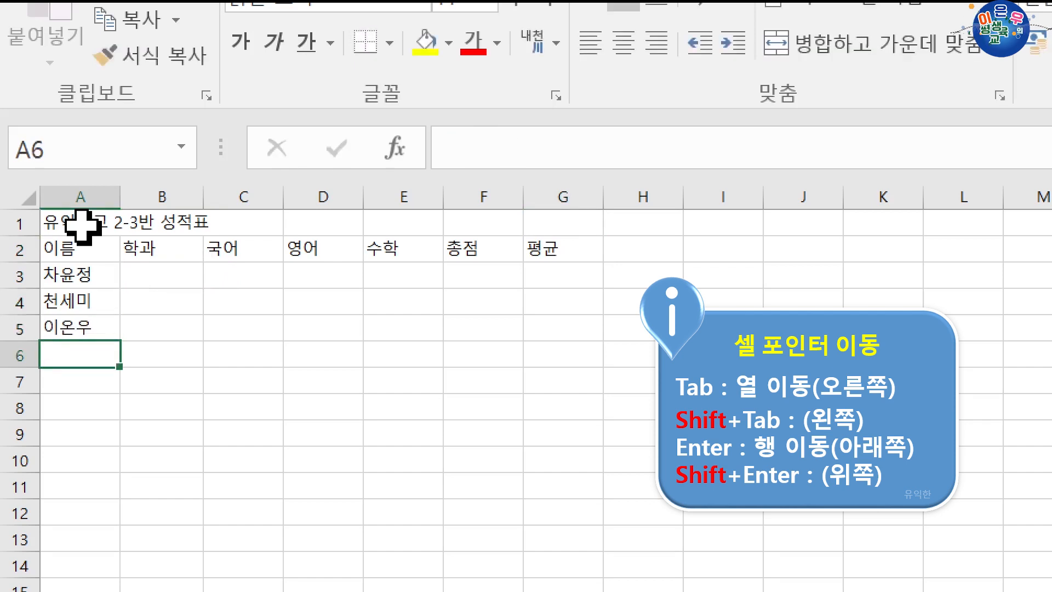
type("김민성")
key("Return")
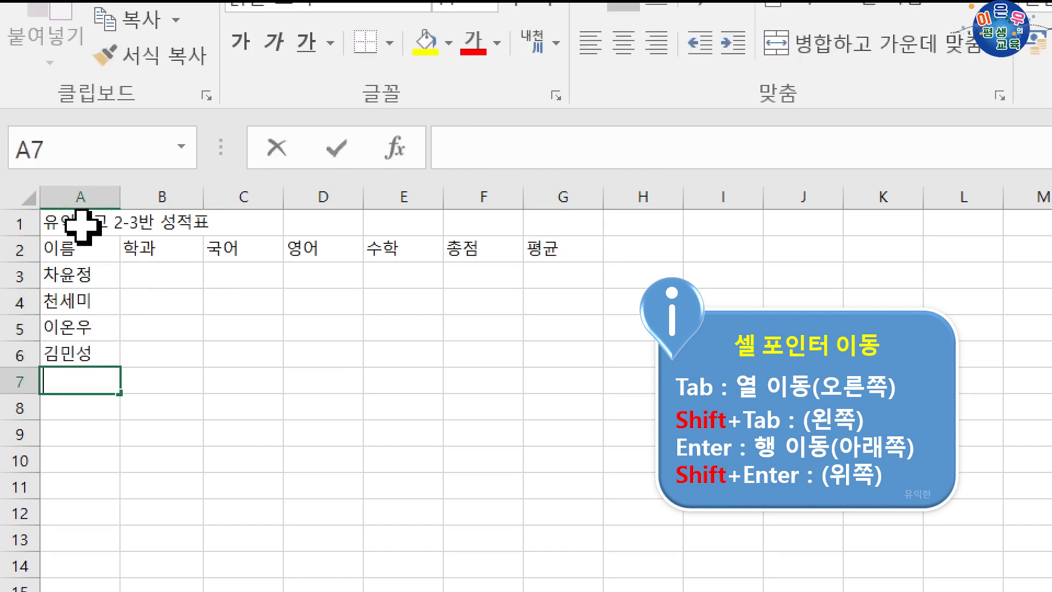
type("김은주")
key("Return")
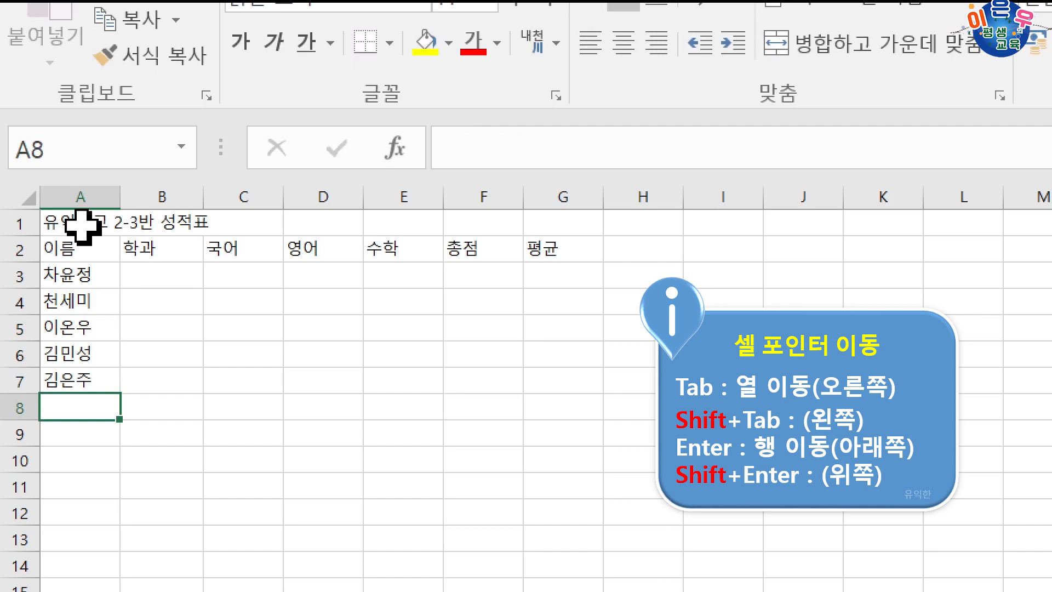
type("강미정")
key("Return")
type("'ㅈ")
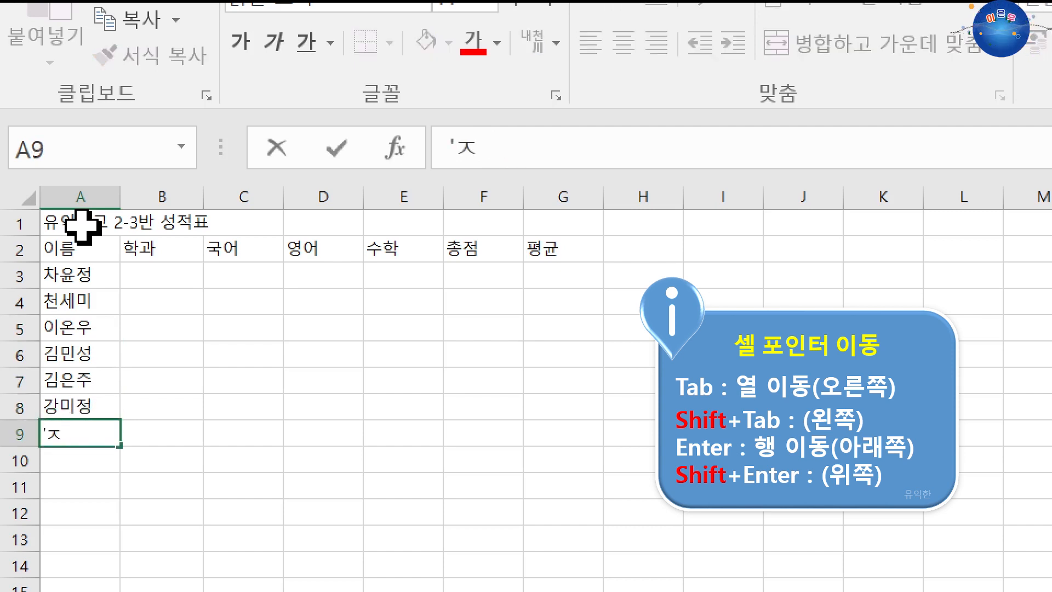
type("전영수")
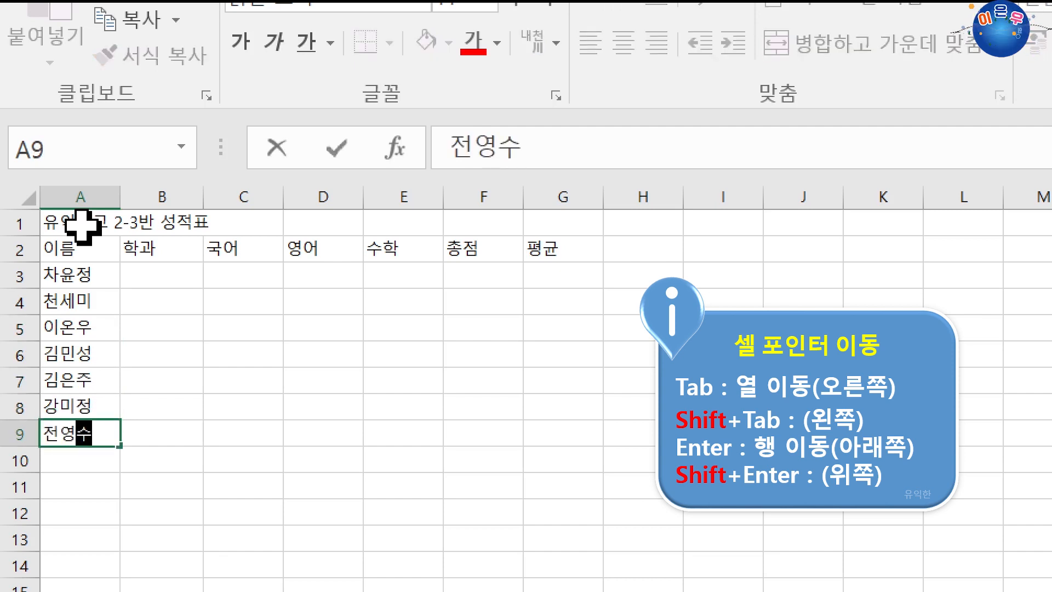
key("Return")
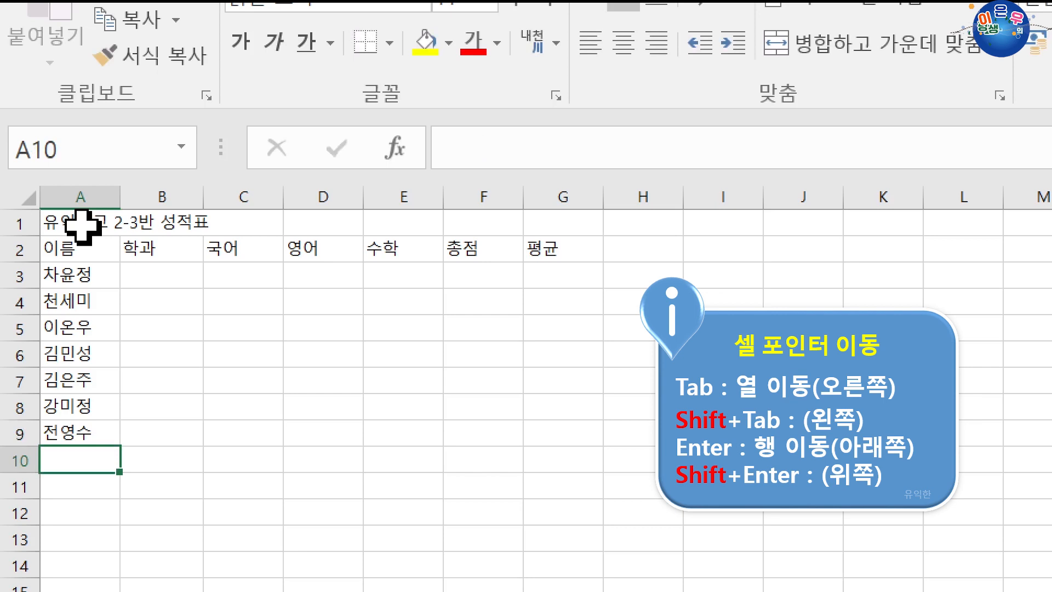
Enter the departments 기계자동차과 in B3 and 전자통신과 in B4 of the 학과 column.
left_click(181, 275)
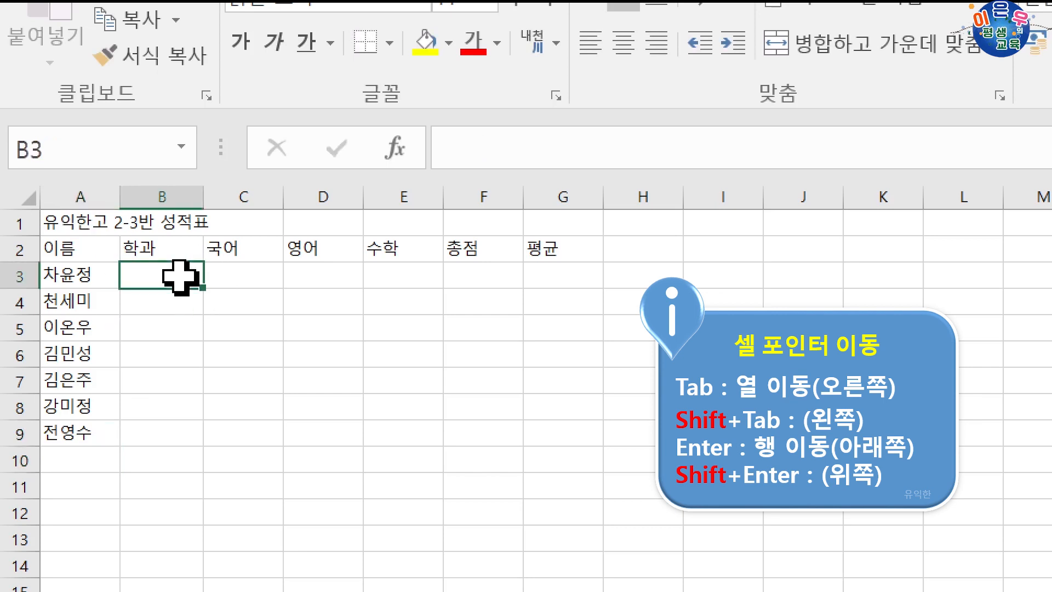
type("기계자동차")
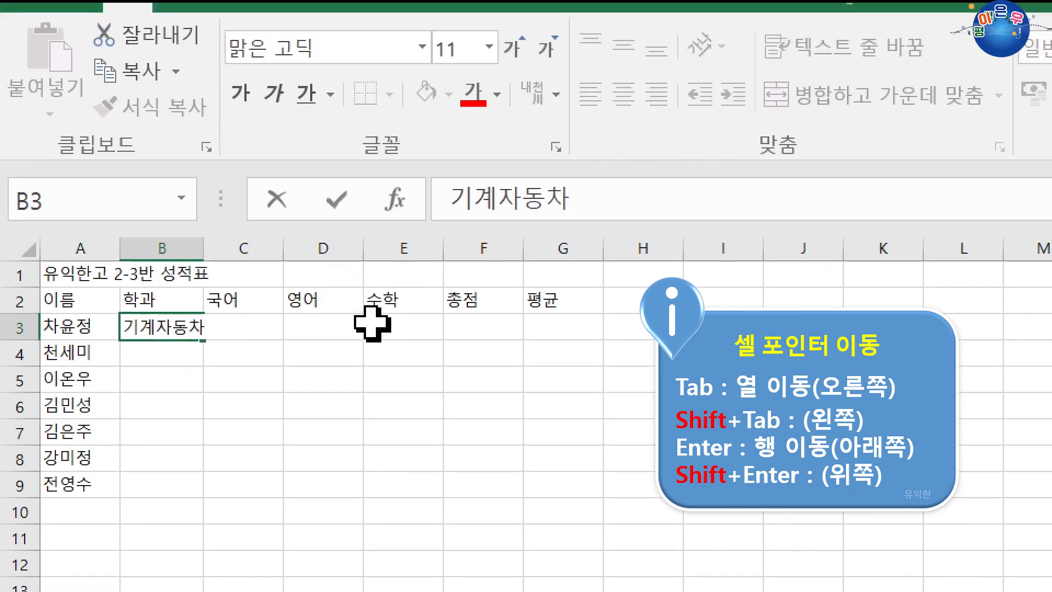
type("학")
key("BackSpace")
type("과")
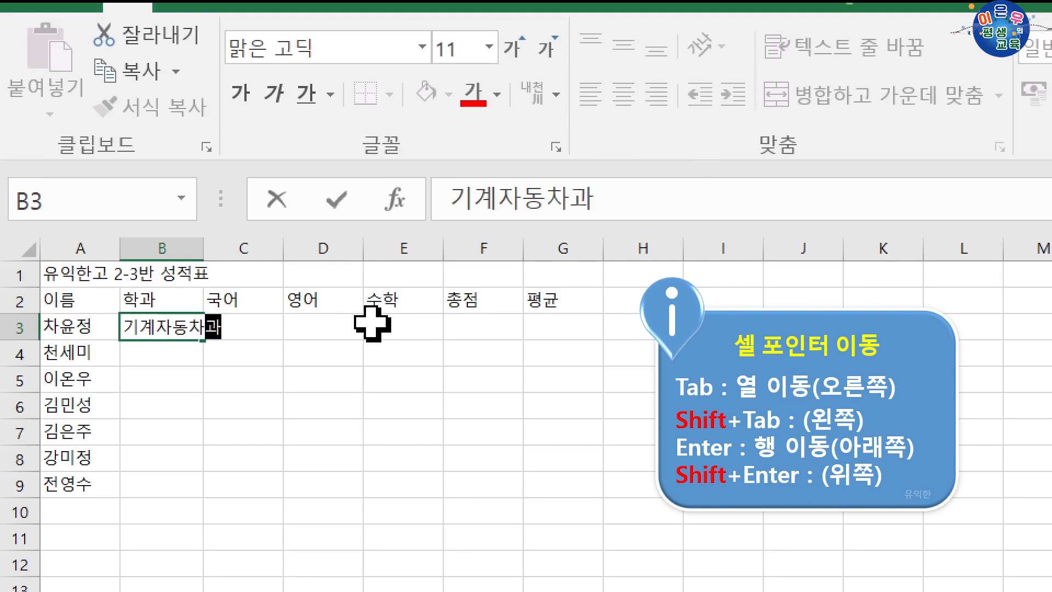
key("Return")
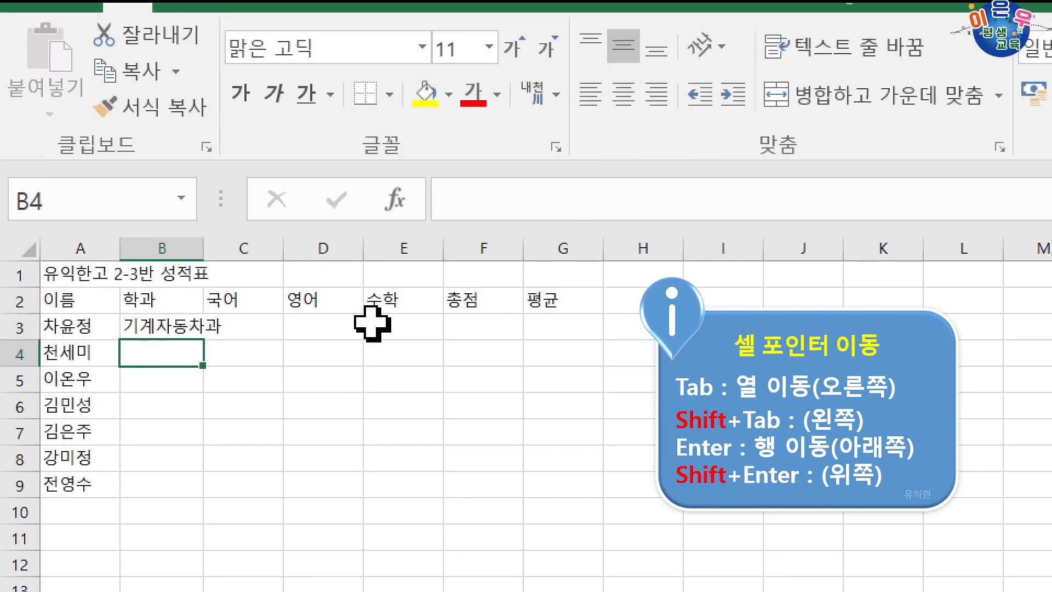
type("전자통신과")
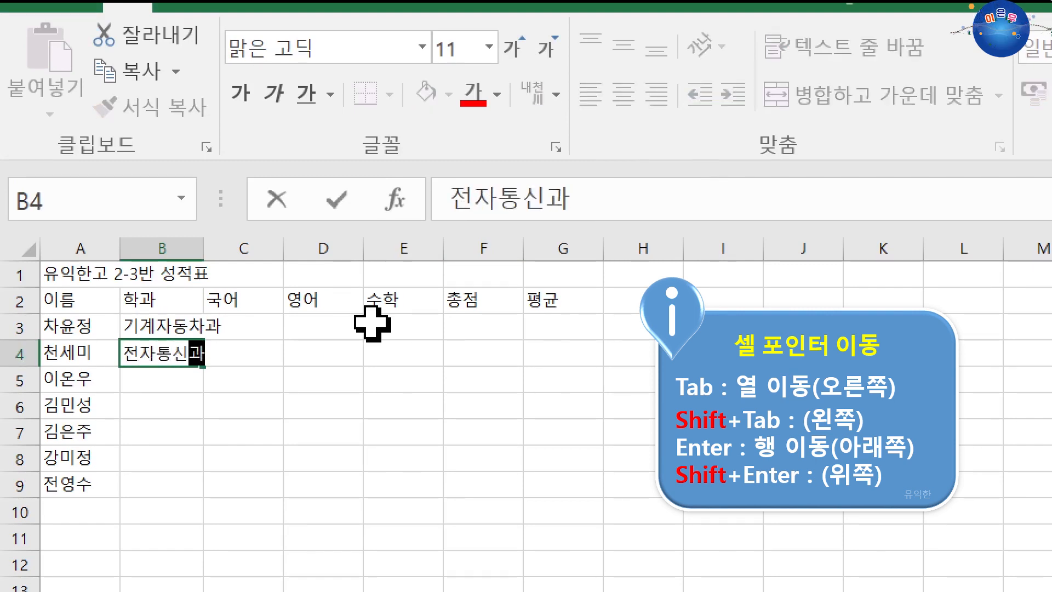
key("Return")
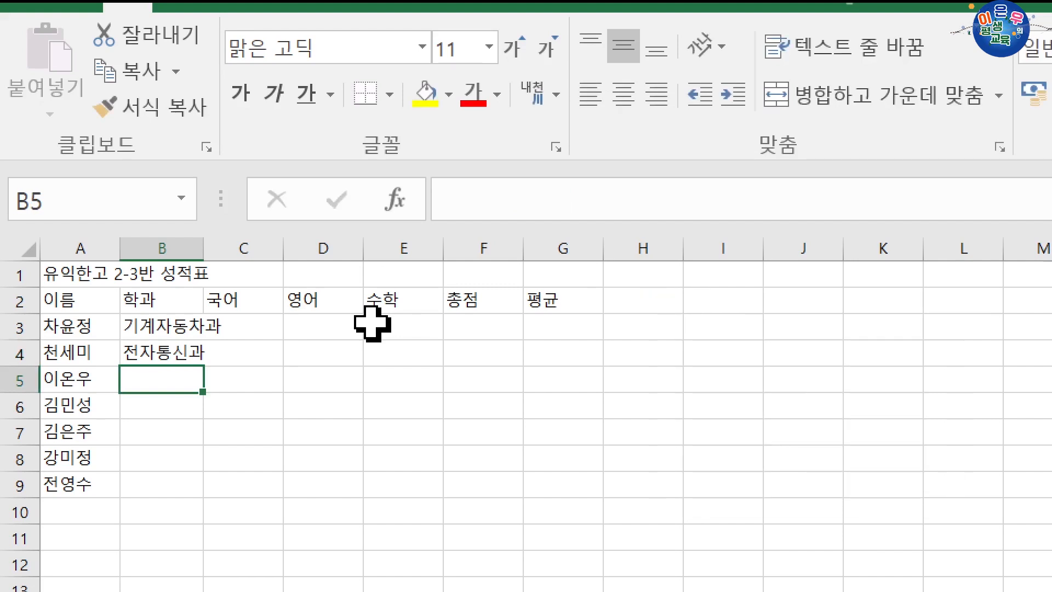
Enter 기계자동차과 in B5 and 전기전자과 in B6 as the departments of the third and fourth students.
type("기계자동차과")
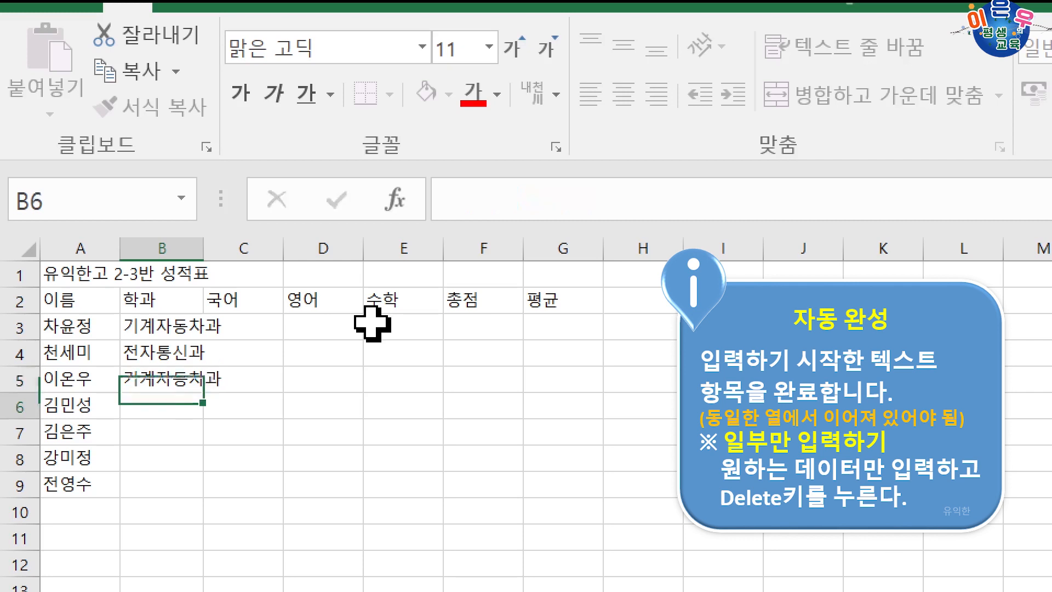
key("Return")
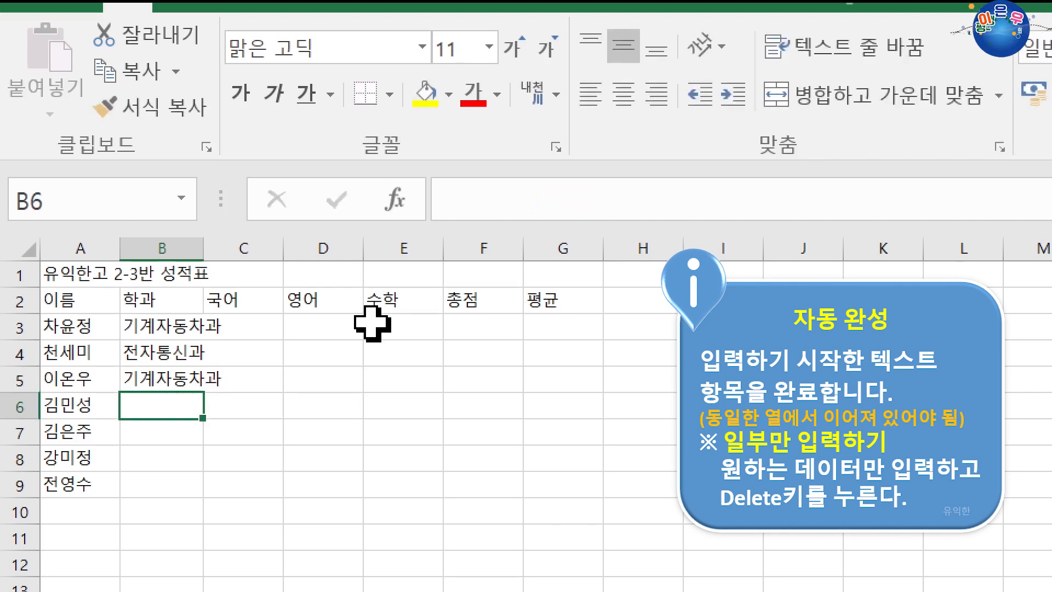
type("전기")
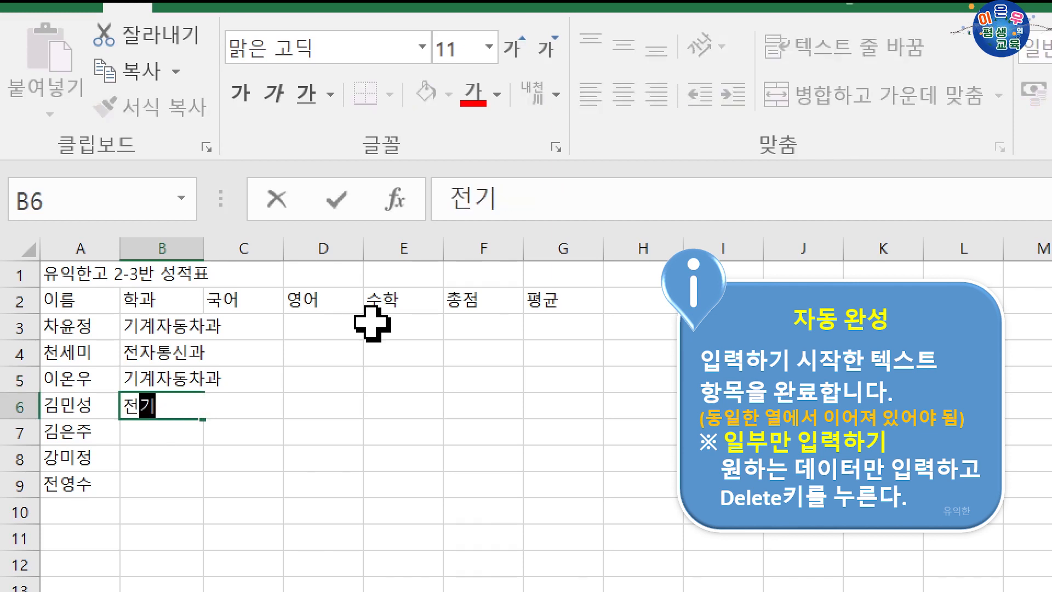
type("전자과")
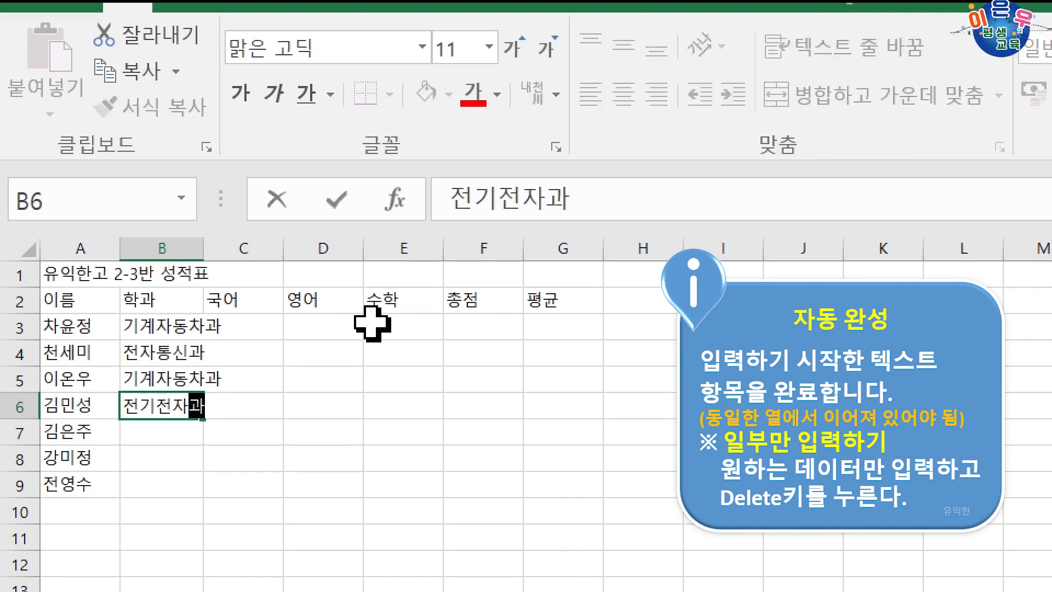
key("Return")
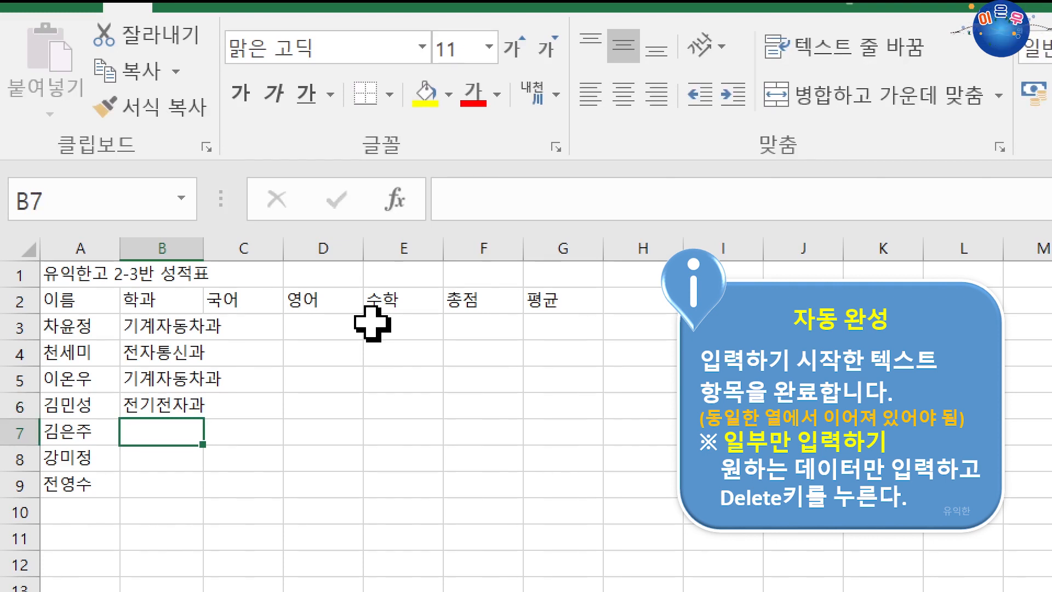
left_click(172, 356)
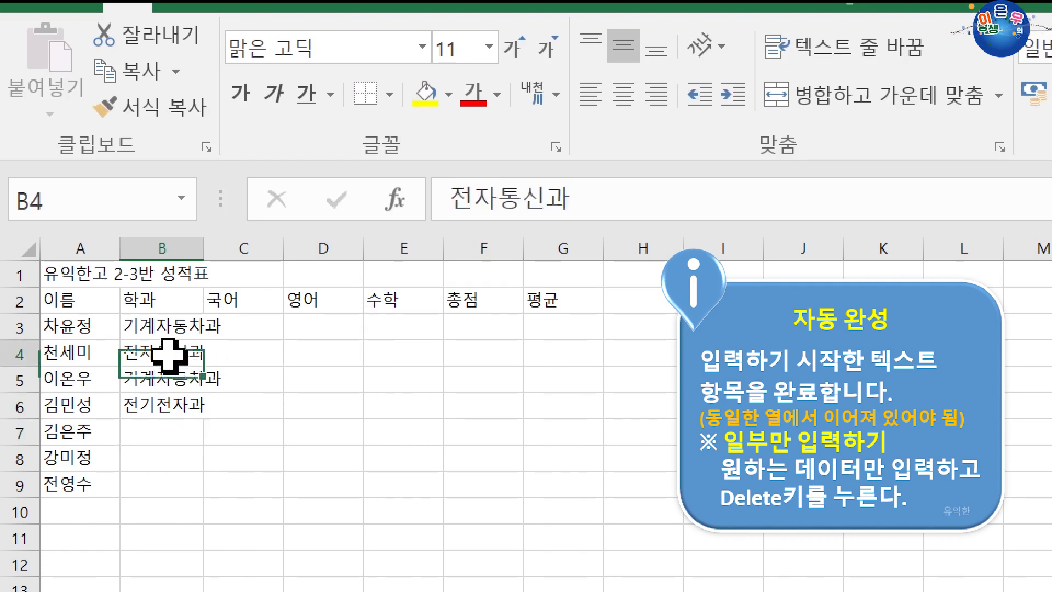
left_click(166, 406)
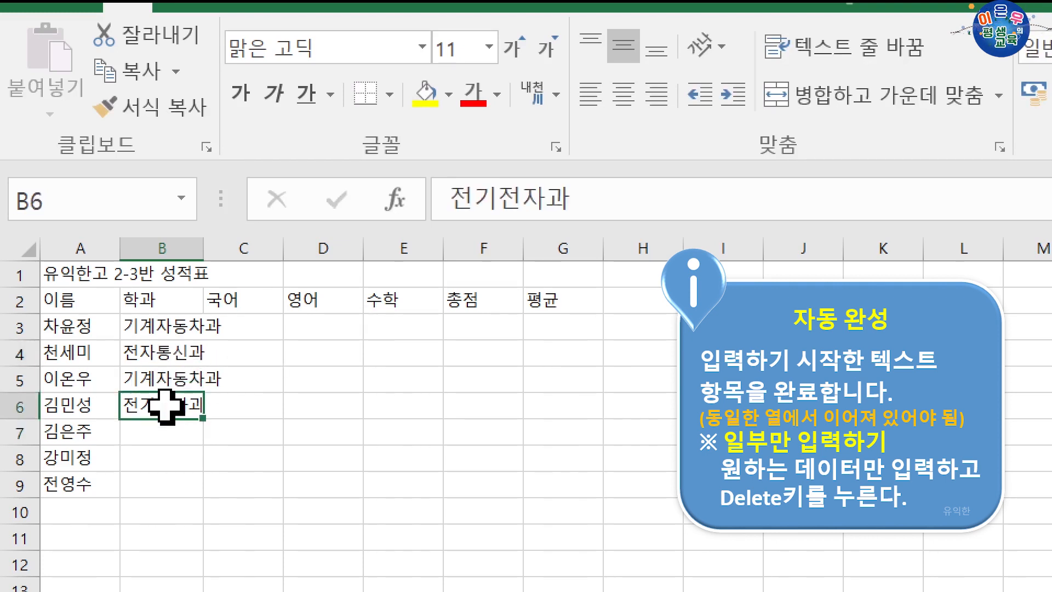
left_click(145, 346)
left_click(145, 400)
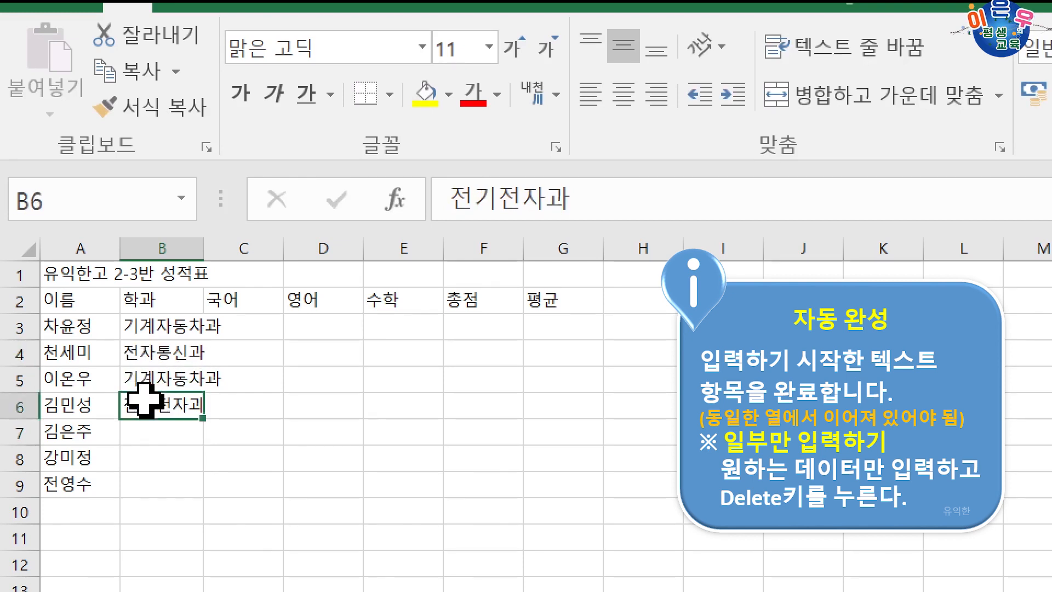
left_click(173, 351)
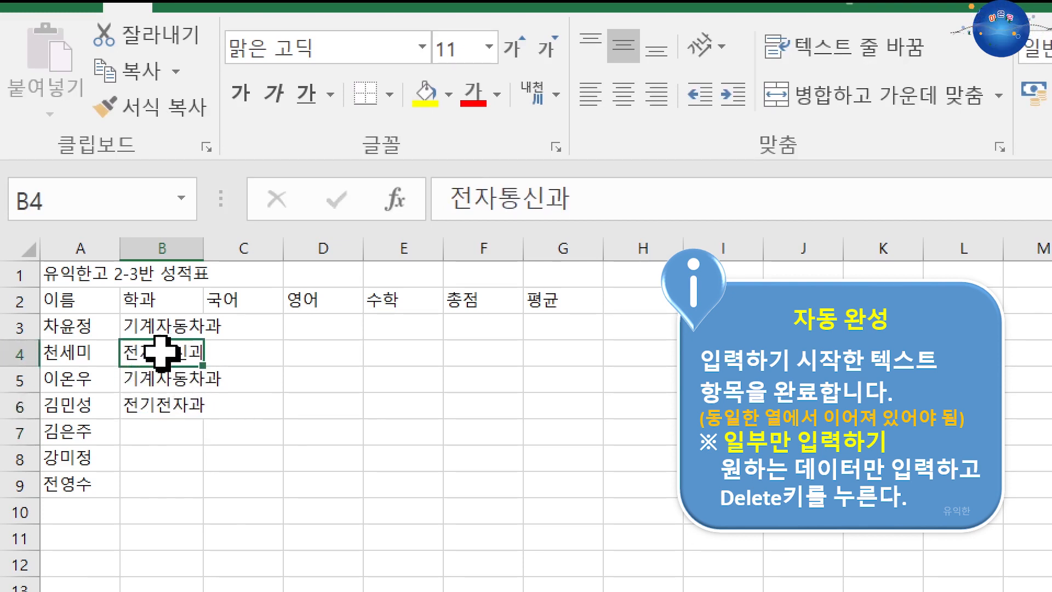
Enter 전자통신과 in B7 as the fifth student's department.
left_click(161, 434)
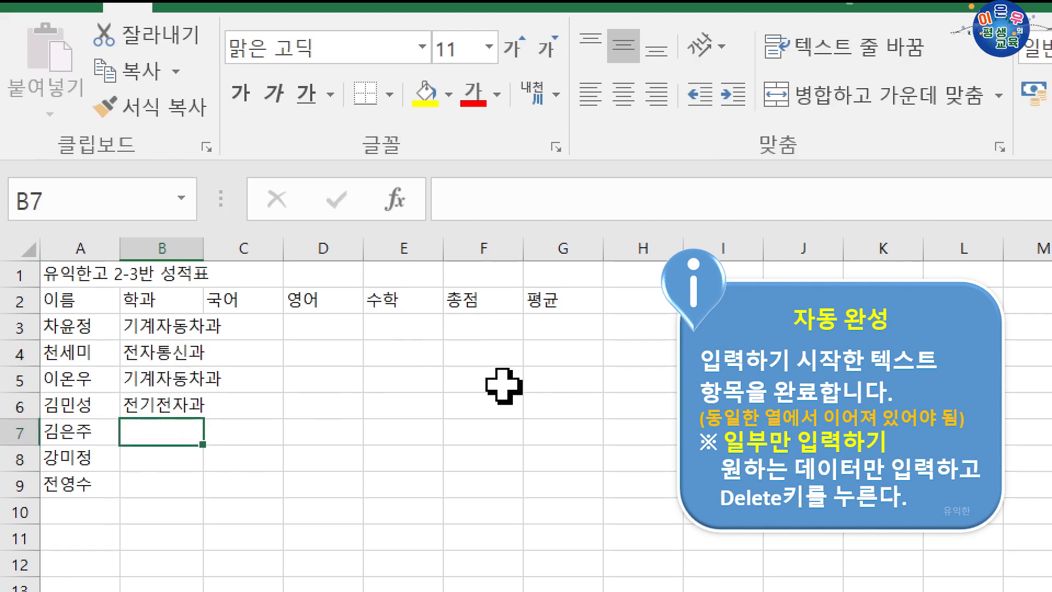
type("전자통신과")
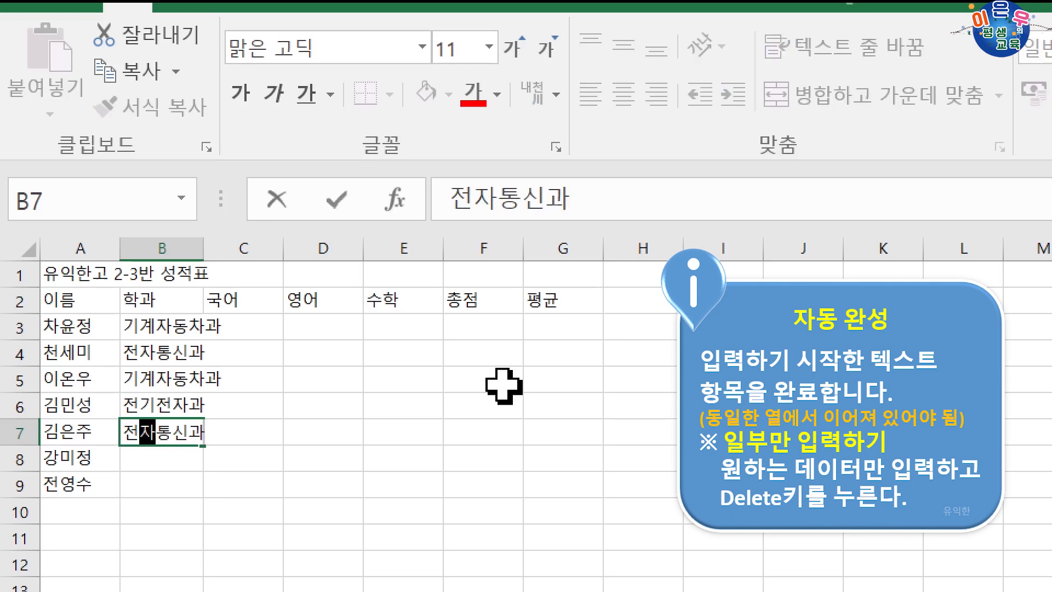
key("Return")
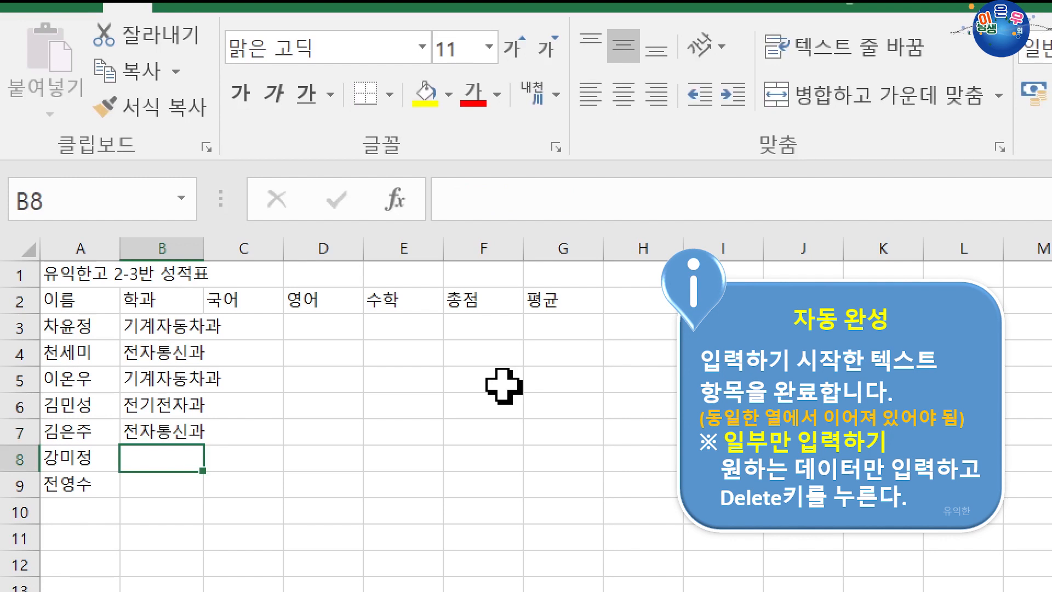
Enter only 전기 in B8, discarding the rest of the AutoComplete suggestion.
type("전기")
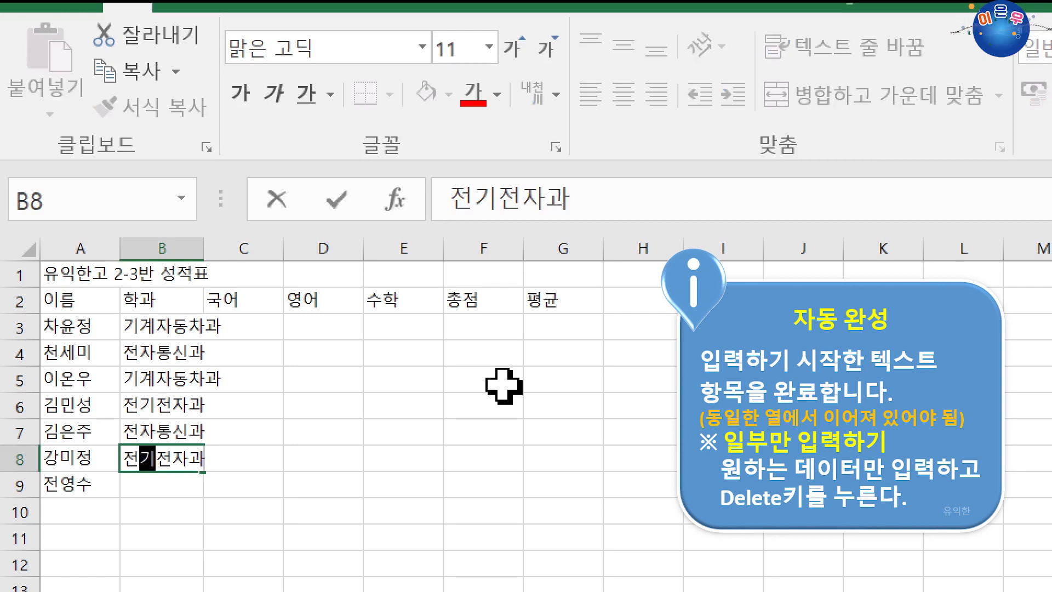
key("Delete")
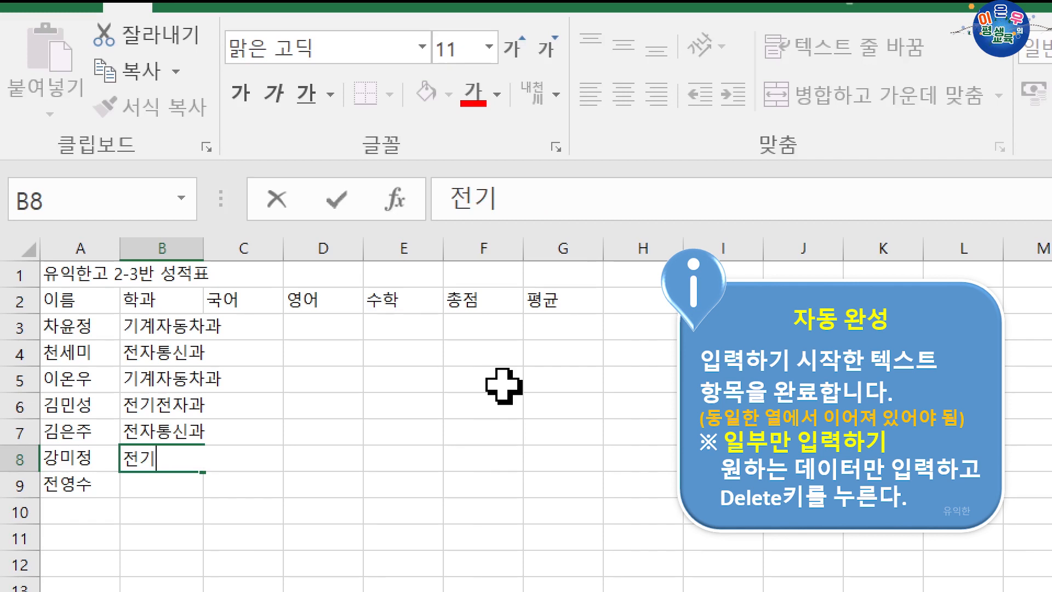
key("Return")
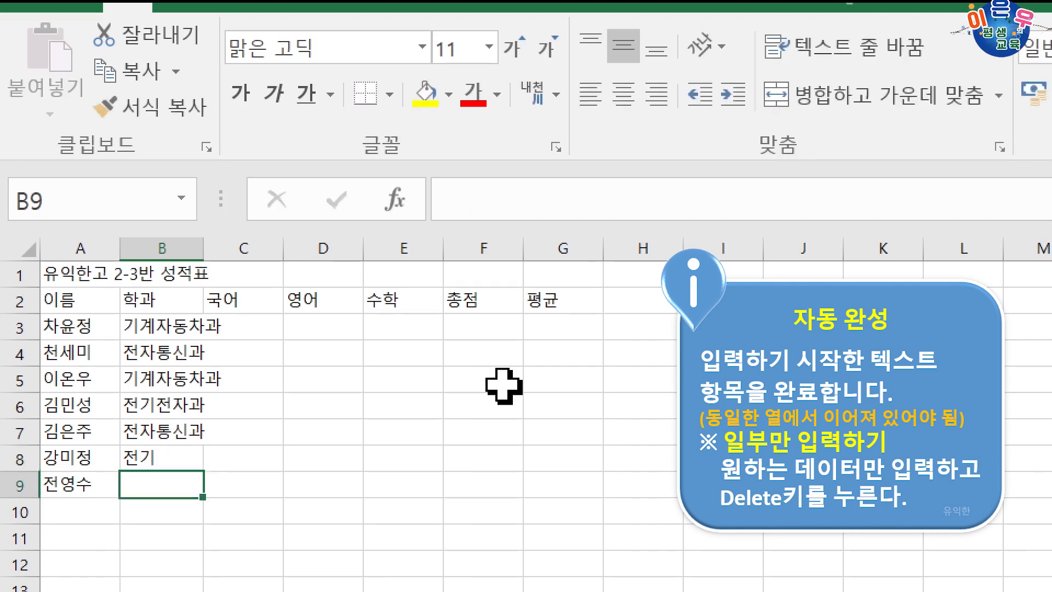
Replace the department in B8 with 전기전자과 and enter 기계자동차과 in B9, accepting the AutoComplete suggestions.
key("Up")
type("전기")
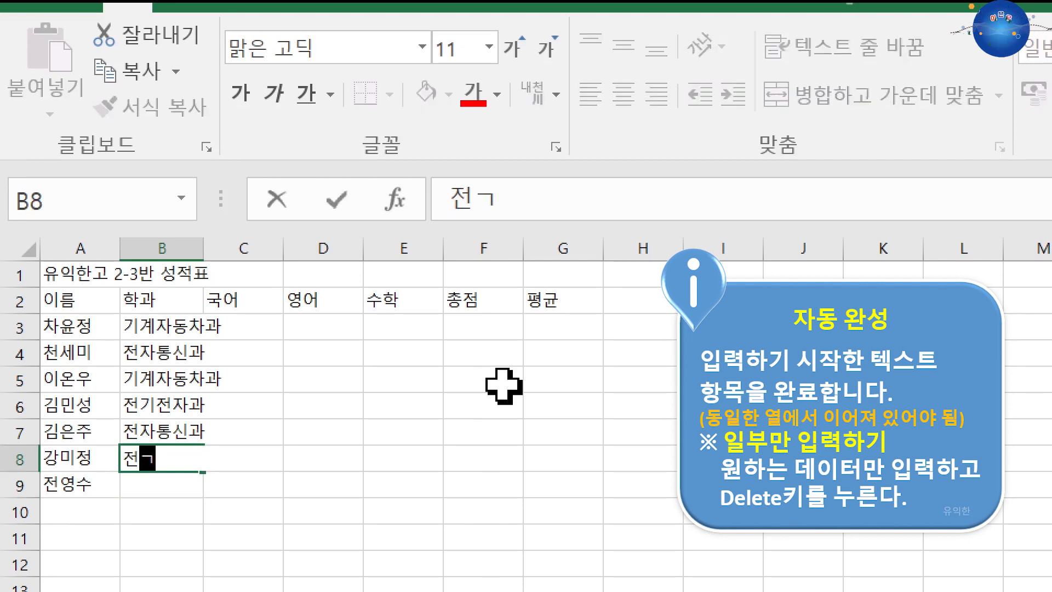
key("Return")
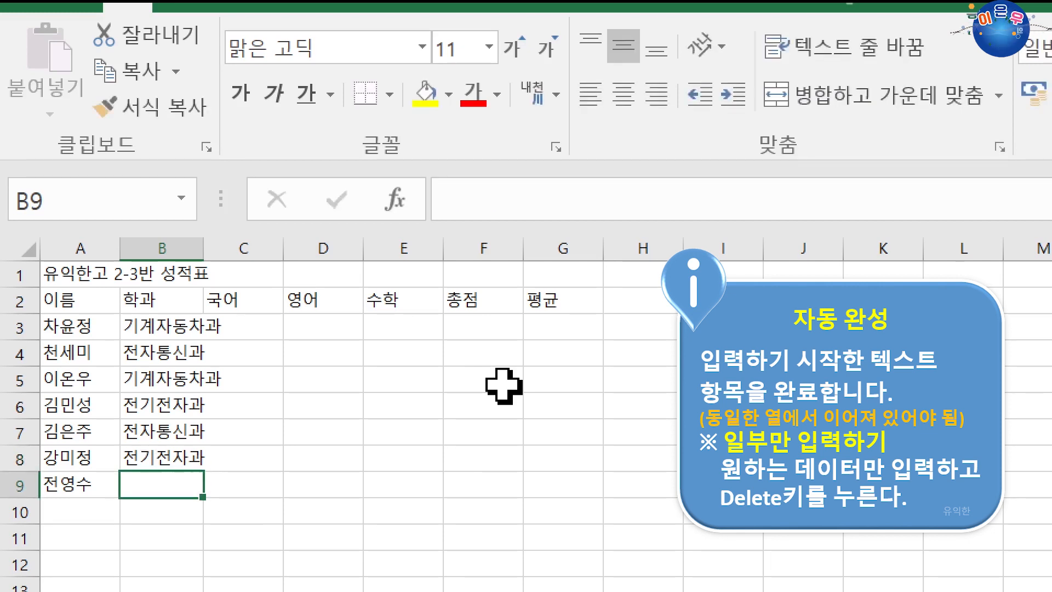
type("기")
key("Return")
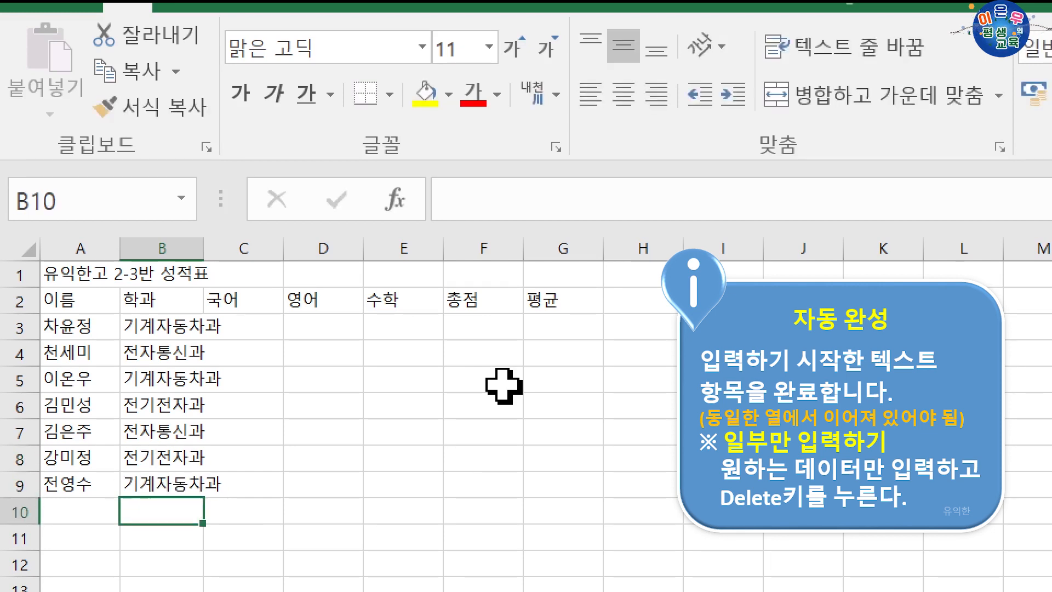
Fit column B's width to the department names, and show the sheet at 100% zoom with the ribbon collapsed.
left_click(172, 327)
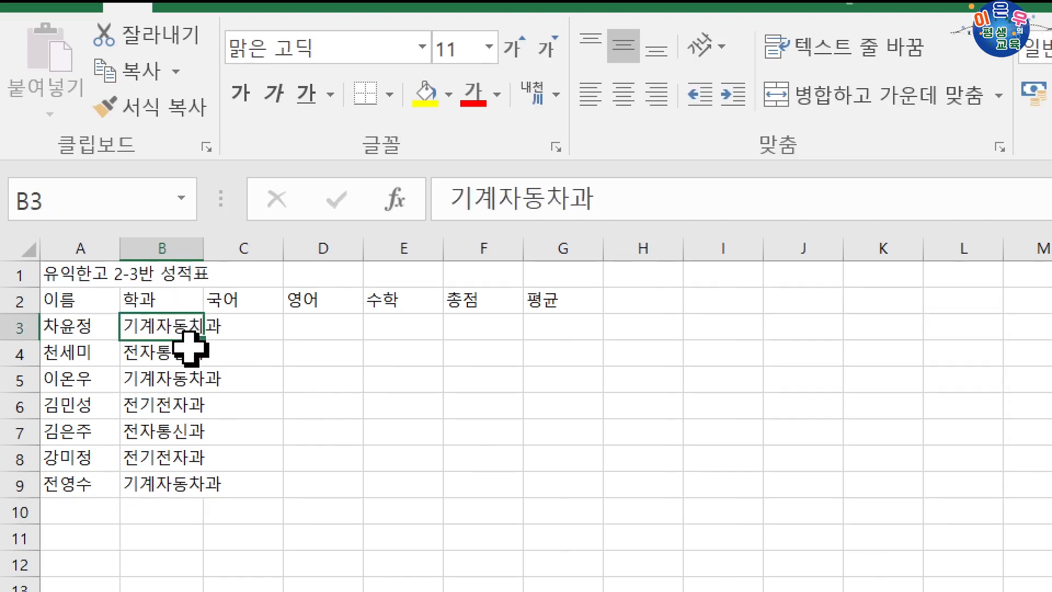
double_click(204, 251)
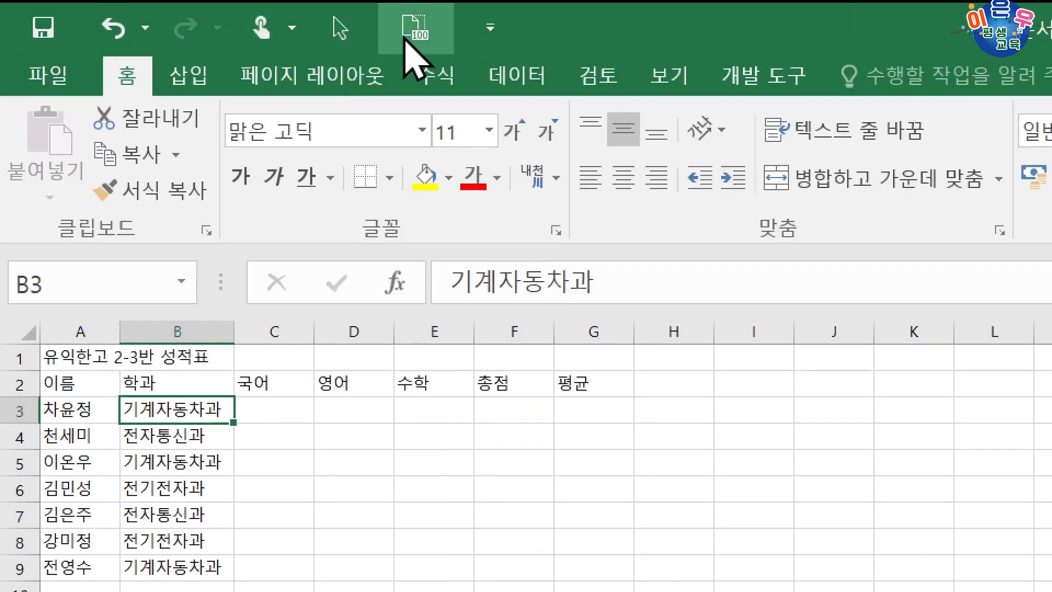
left_click(414, 35)
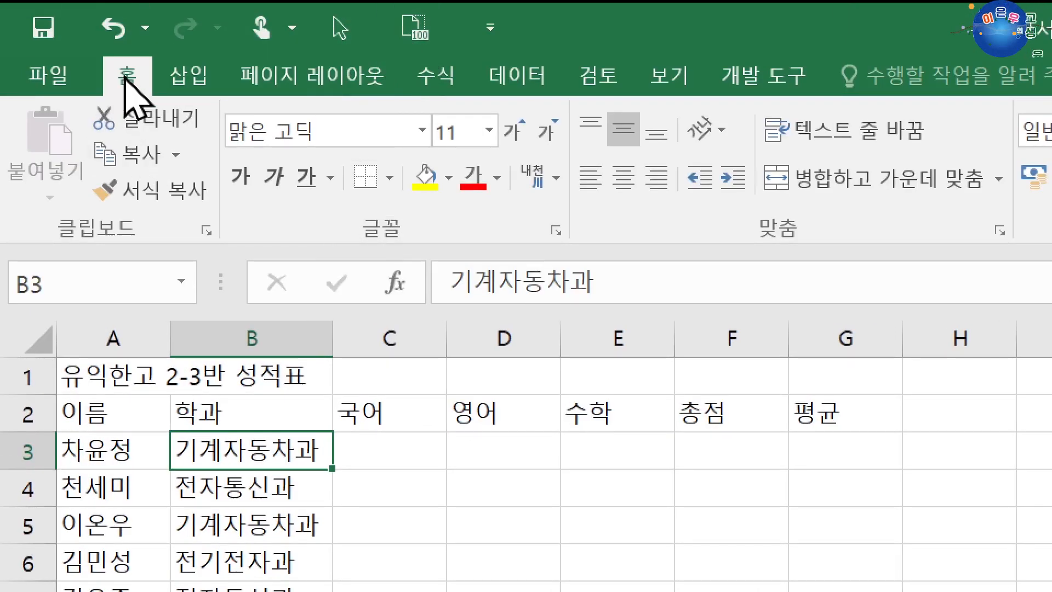
double_click(128, 76)
Paste the copied scores as values only, starting at C3 in the 국어 column.
left_click(406, 312)
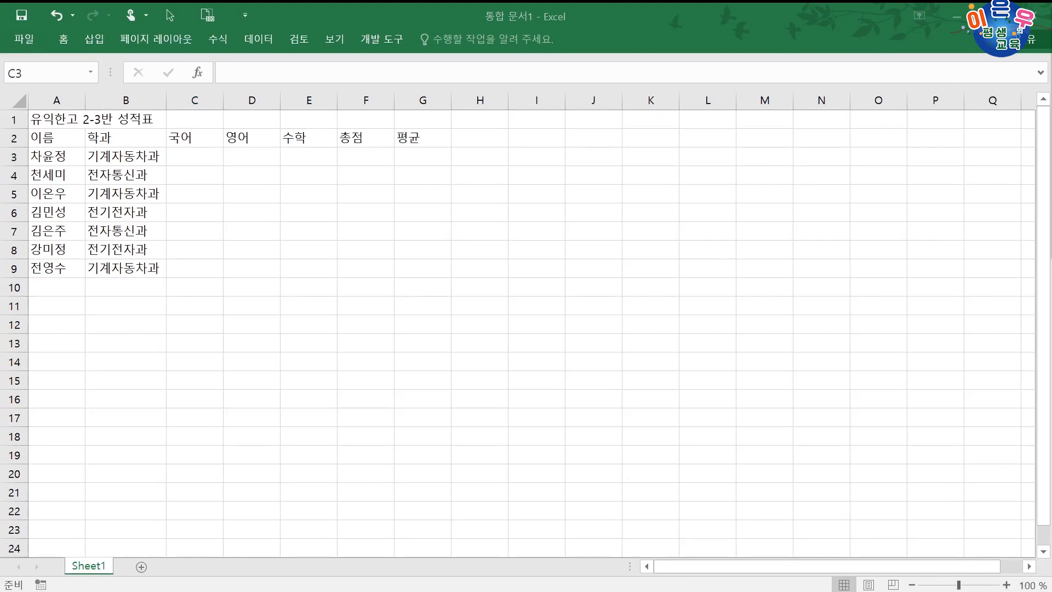
left_click(190, 156)
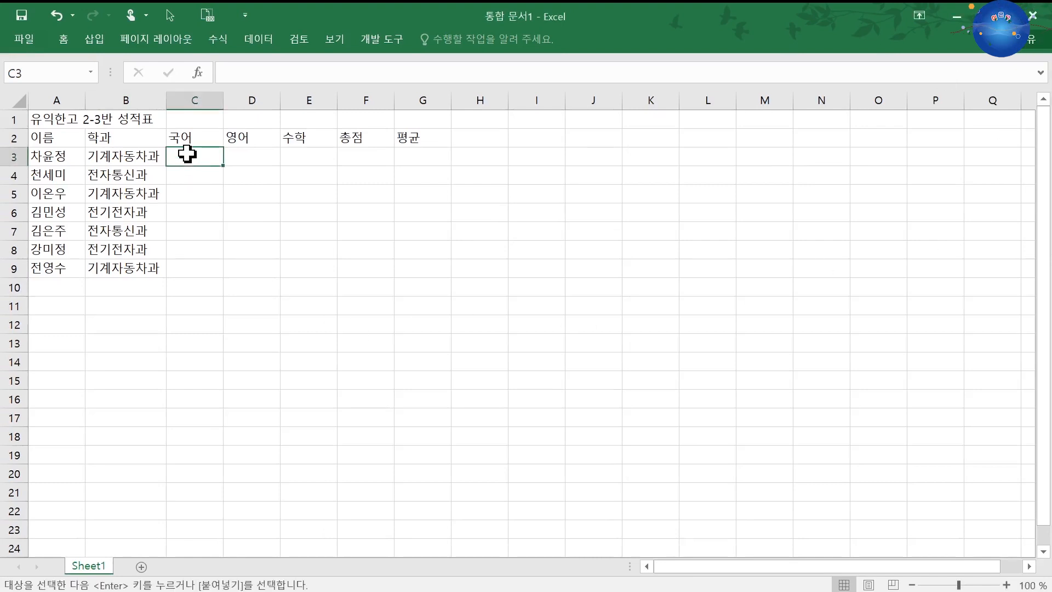
right_click(189, 158)
left_click(219, 247)
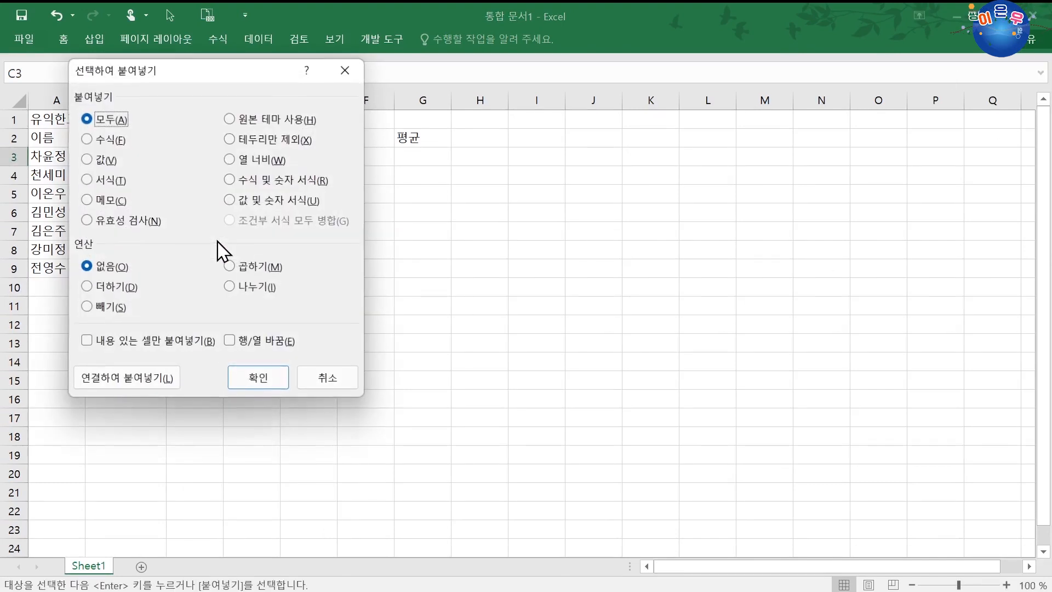
left_click(112, 160)
left_click(255, 377)
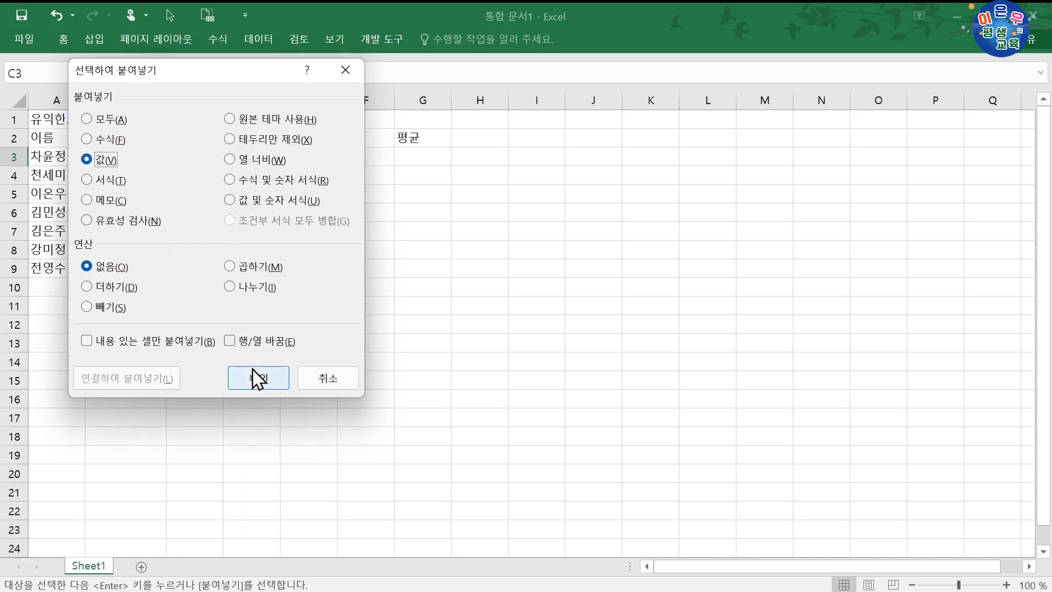
left_click(215, 320)
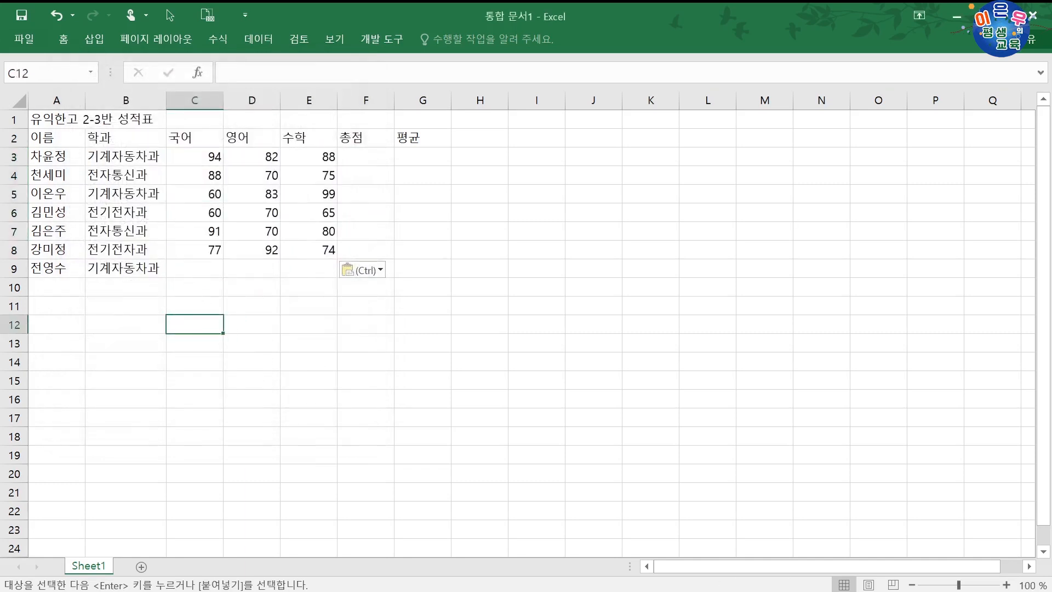
Enter 100 as the last student's 국어, 영어 and 수학 scores in C9, D9 and E9.
left_click(210, 269)
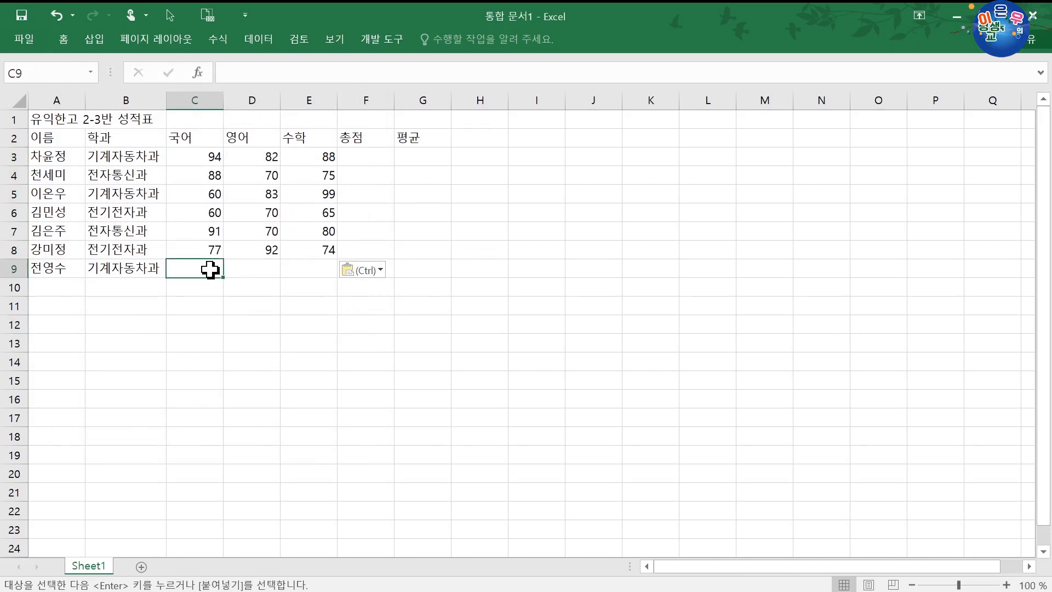
type("100")
key("Tab")
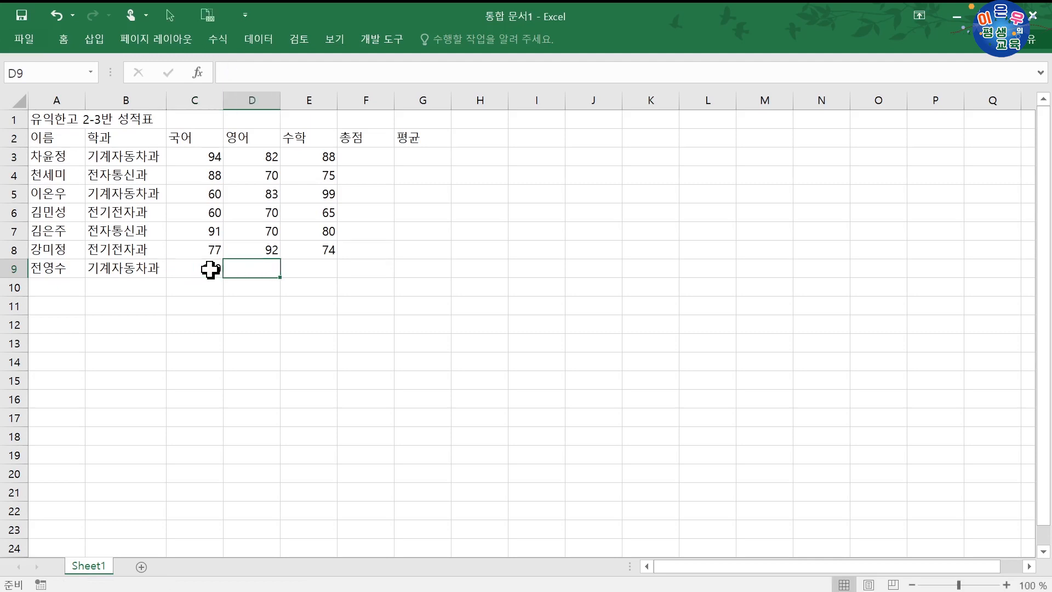
type("100")
key("Tab")
type("1")
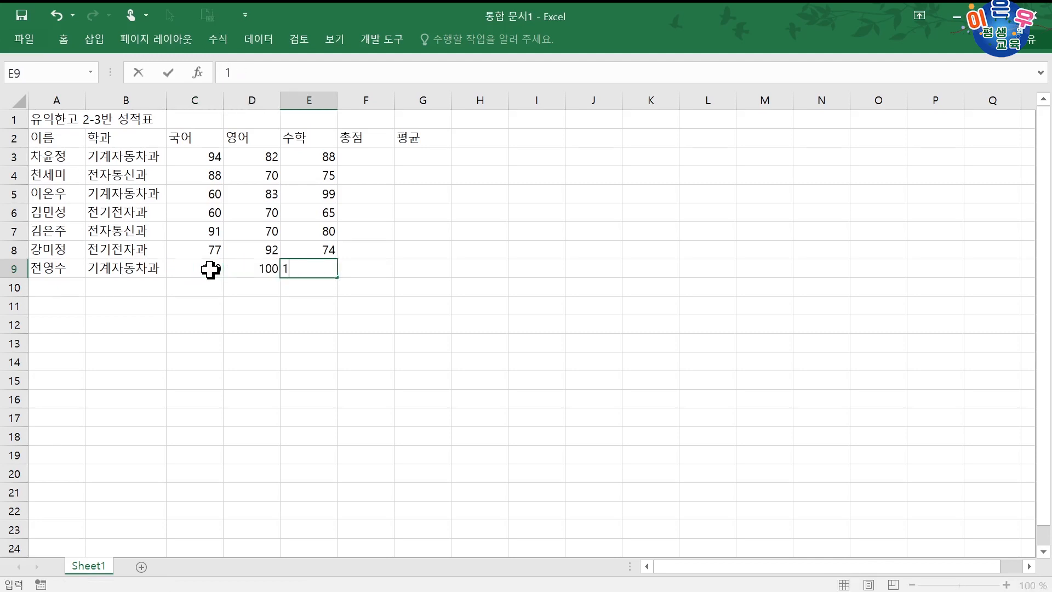
key("Tab")
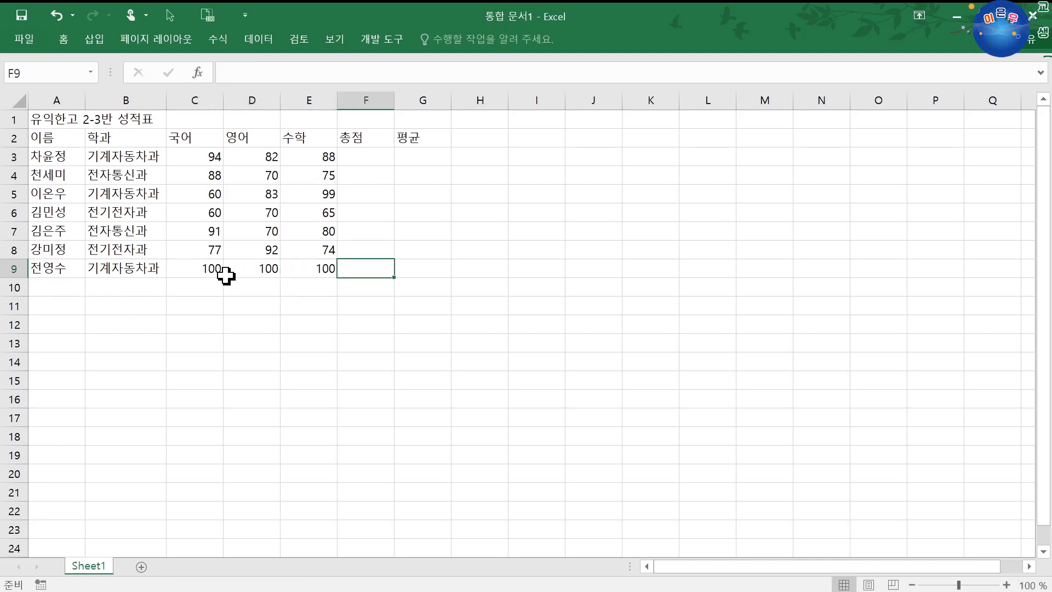
Enter the formula =C3+D3+E3 in F3 to total the first student's scores with the addition operator.
left_click(354, 159)
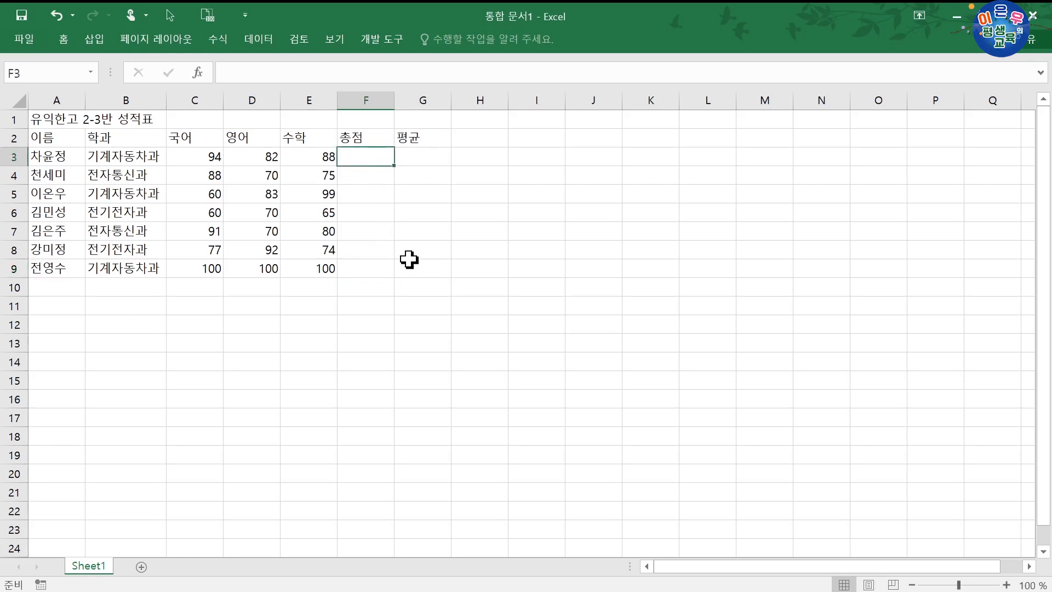
type("=")
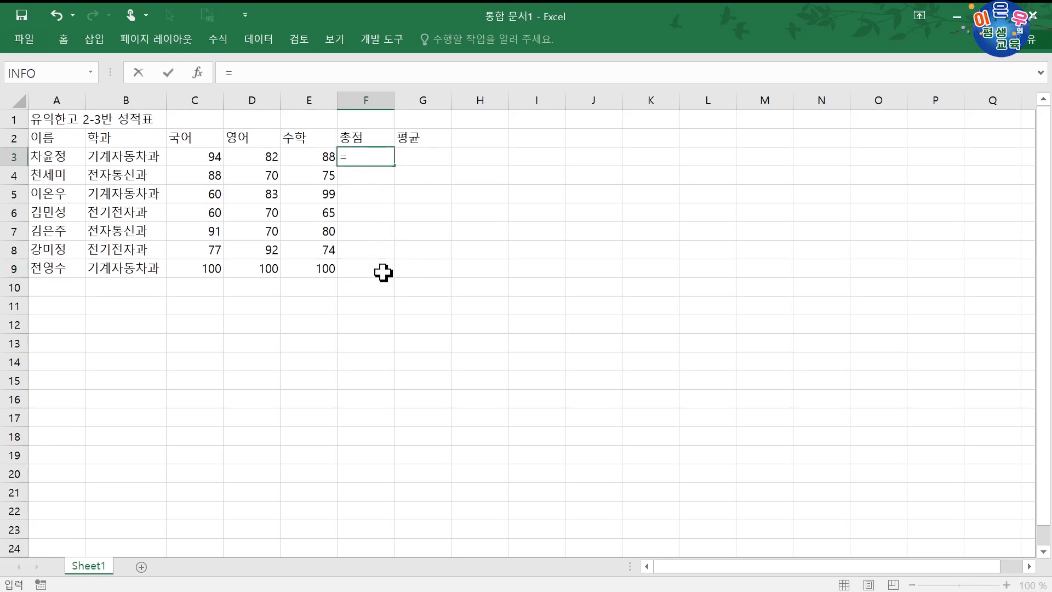
left_click(191, 156)
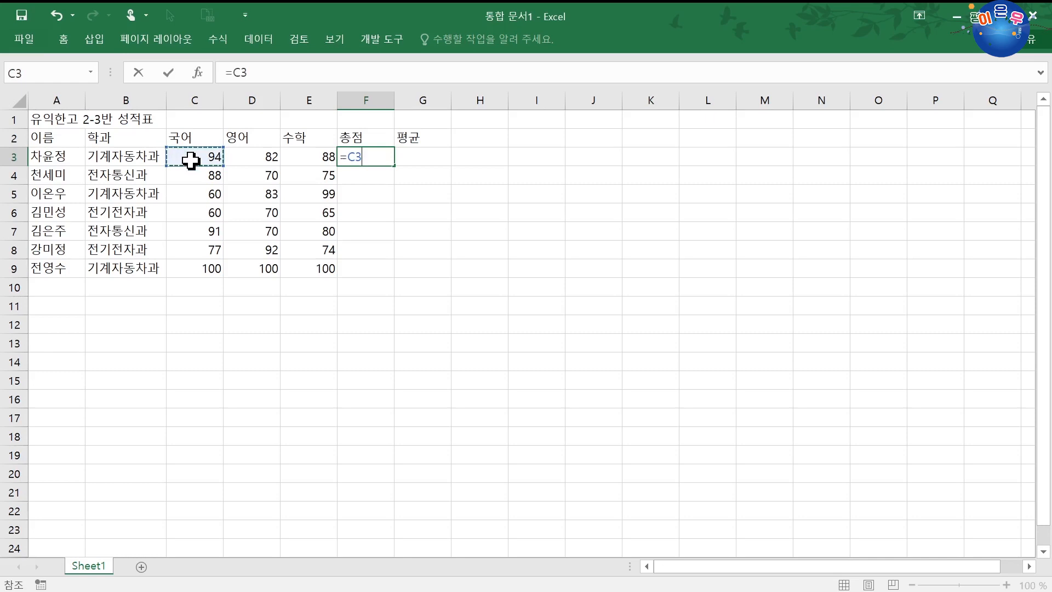
type("+")
left_click(245, 158)
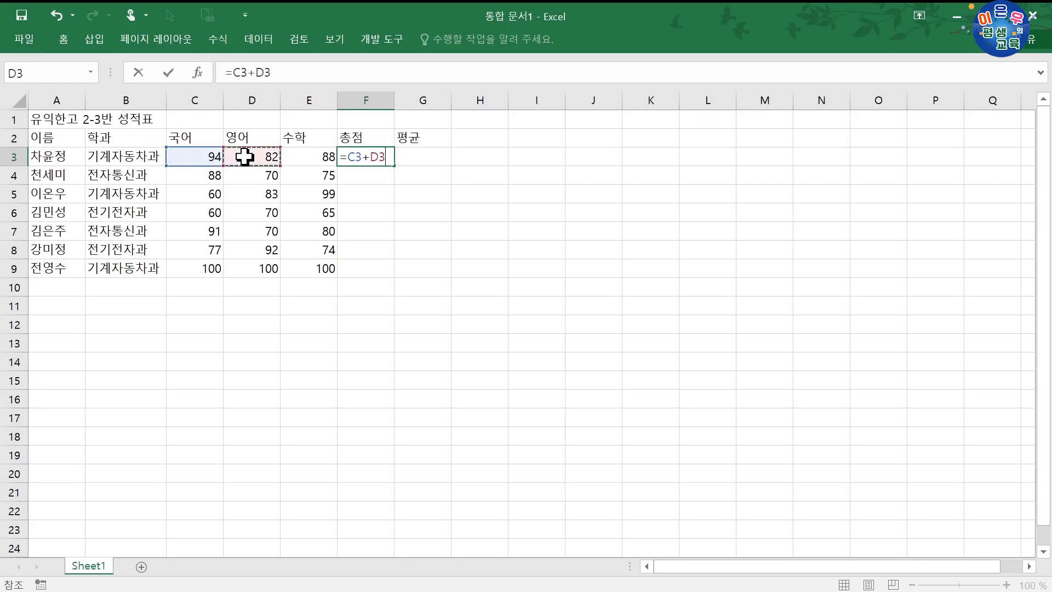
type("+")
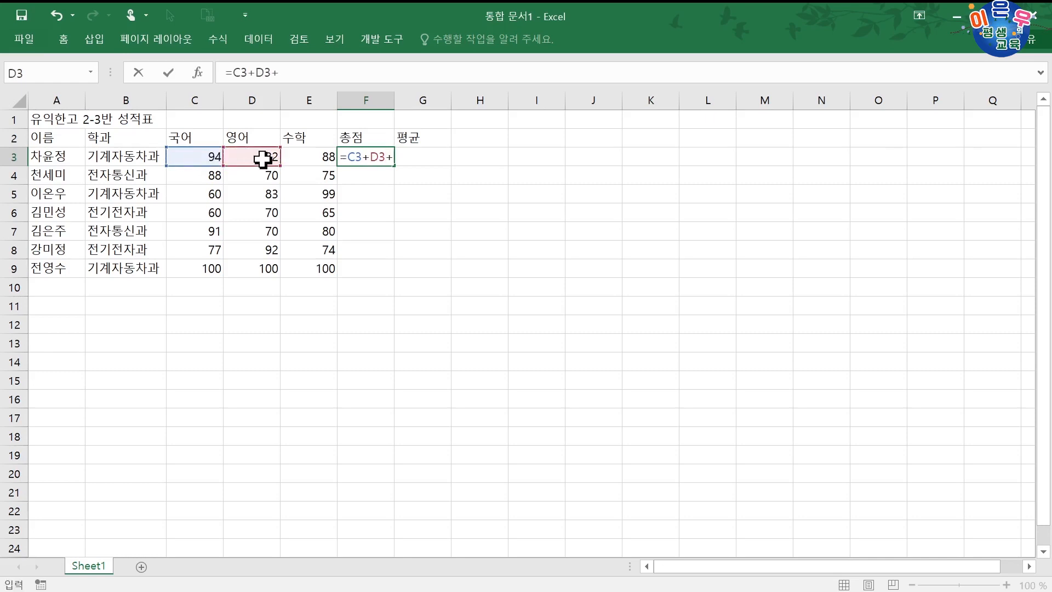
left_click(296, 161)
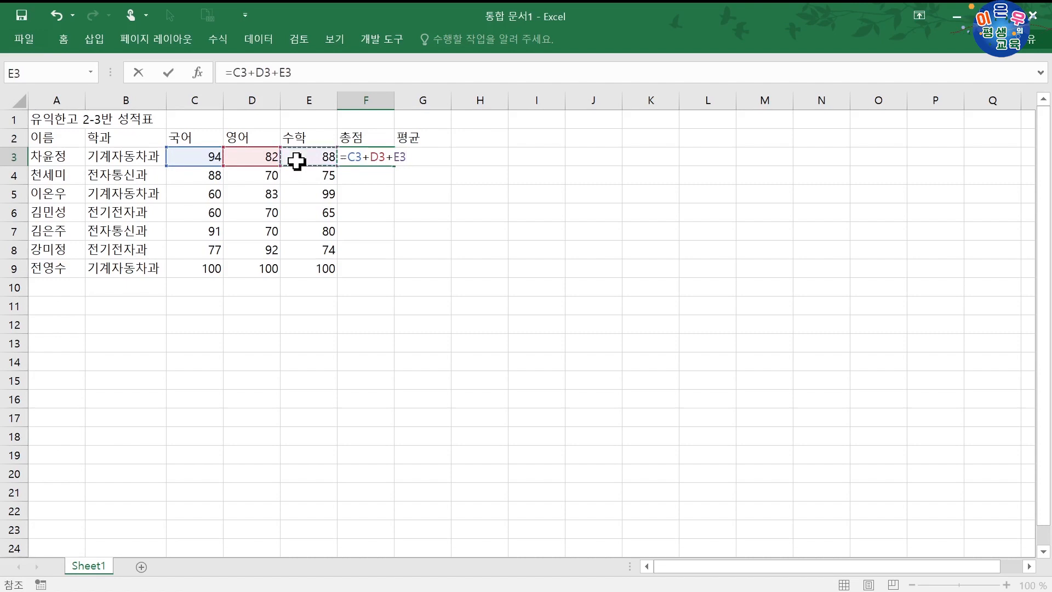
key("Return")
Copy the addition formula from F3 down to F9 and check the copied formula in F4.
left_click(356, 158)
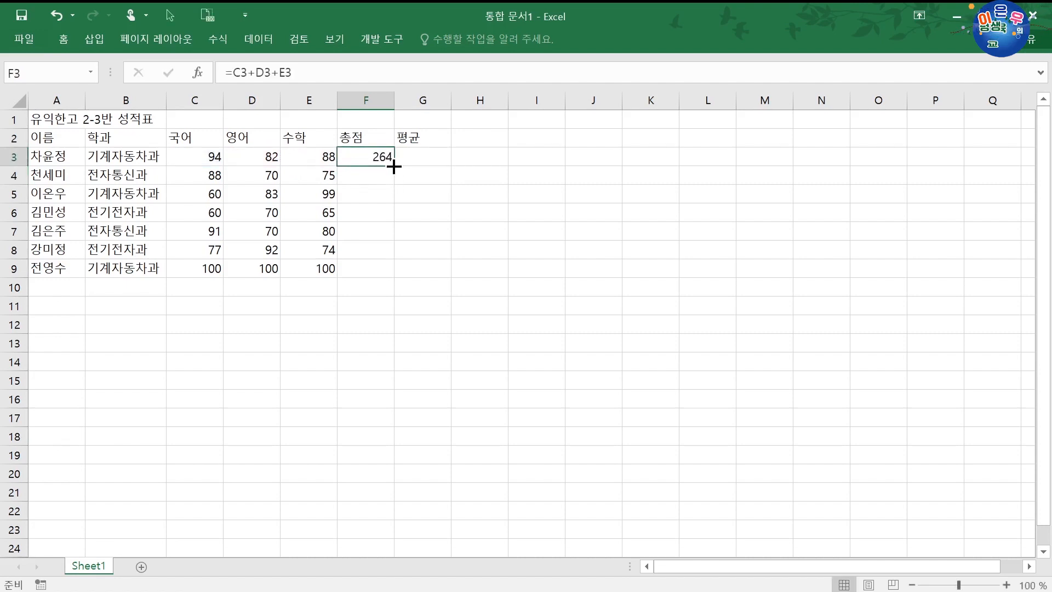
left_click_drag(394, 166, 385, 277)
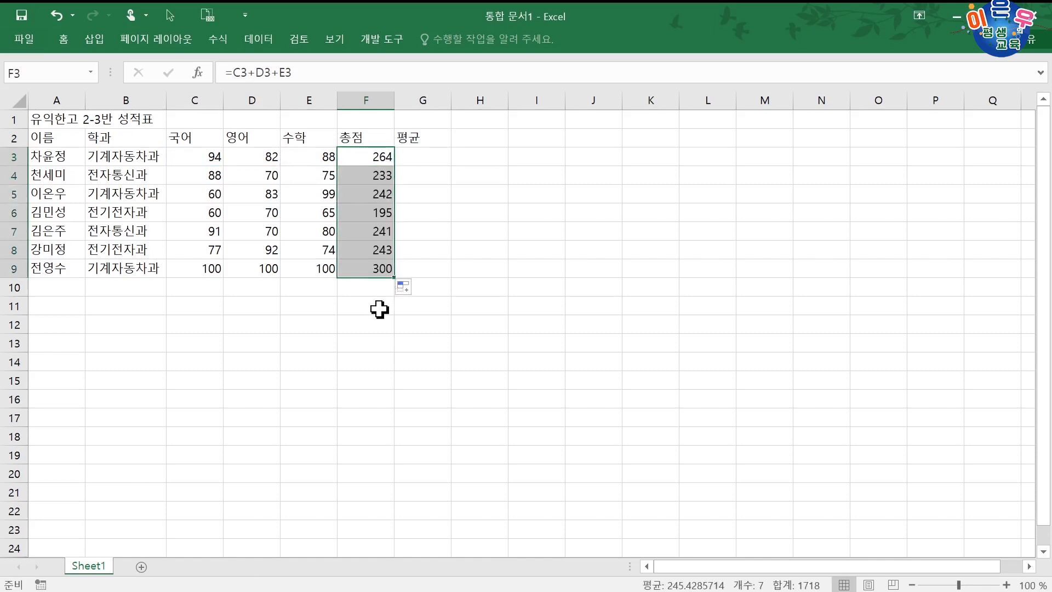
left_click(364, 214)
left_click(365, 175)
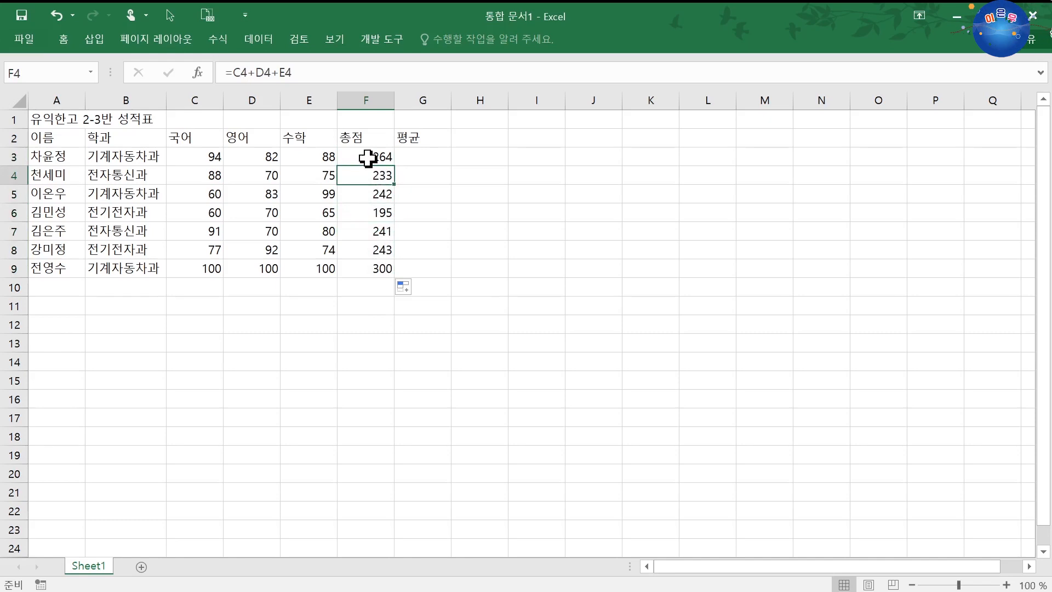
Clear all the addition formulas from F3:F9 in the 총점 column.
left_click_drag(367, 159, 369, 266)
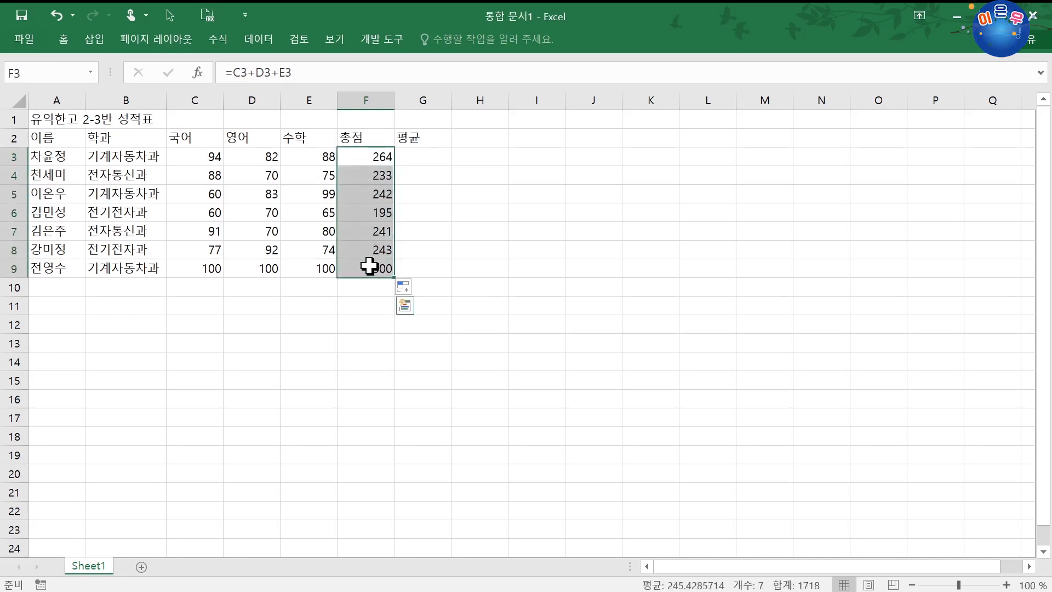
key("Delete")
Total the first student's three scores in F3 with the function formula =SUM(C3:E3).
left_click(369, 160)
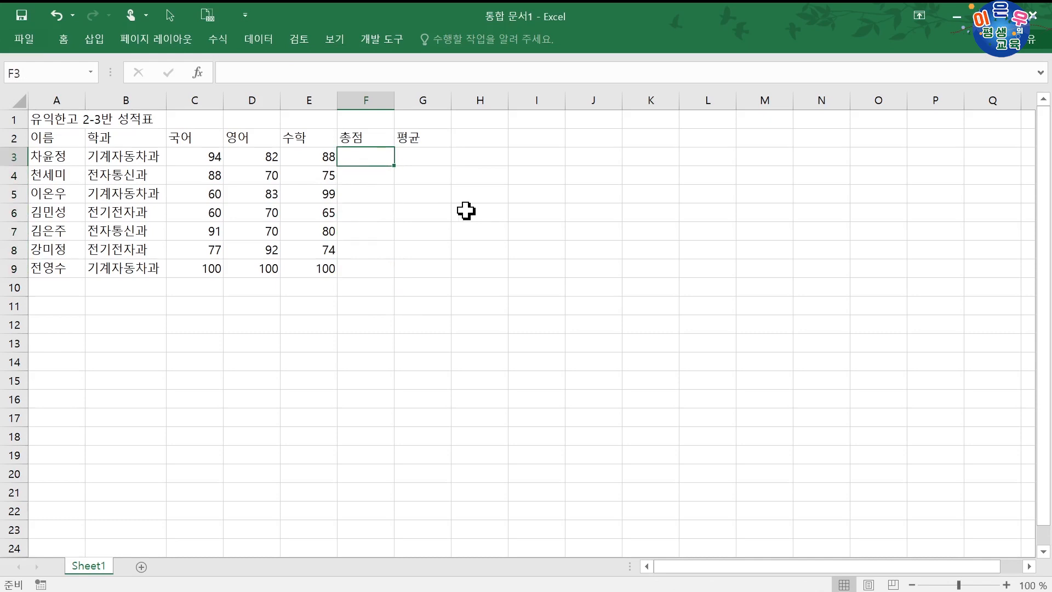
type("=ㄴ")
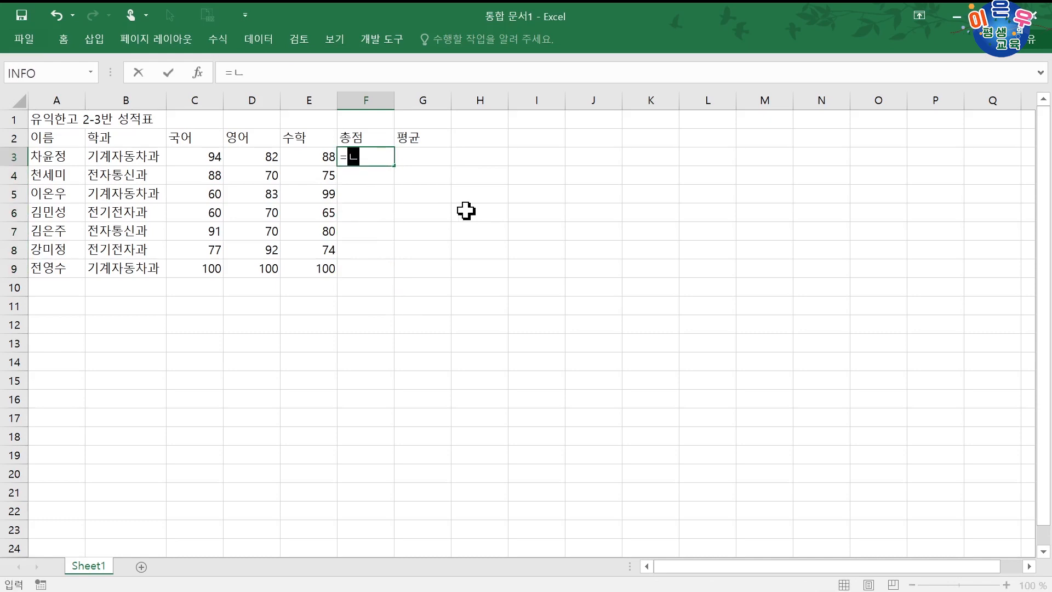
key("BackSpace")
type("sum")
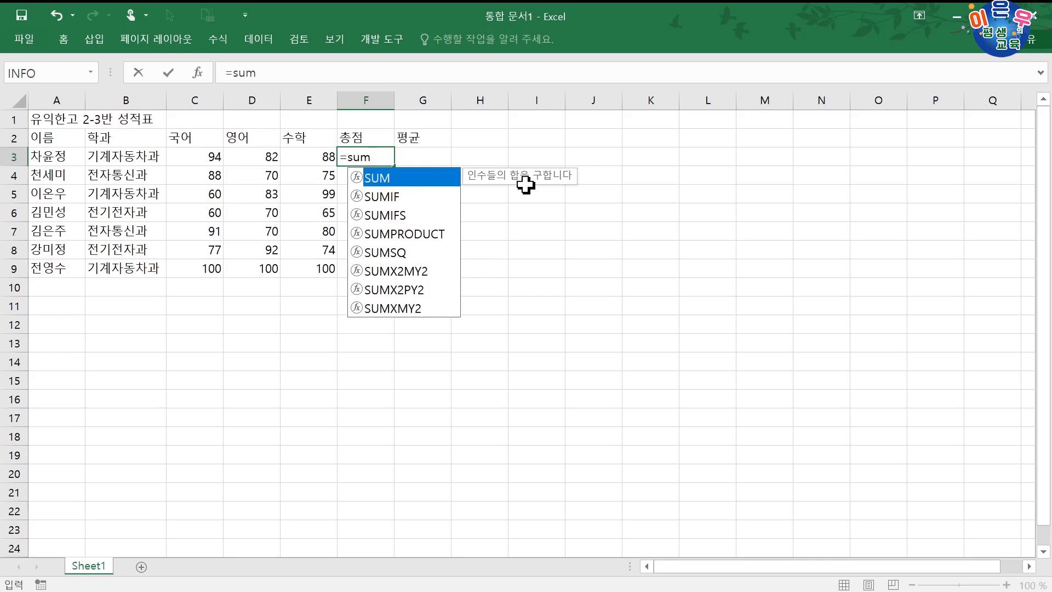
key("Tab")
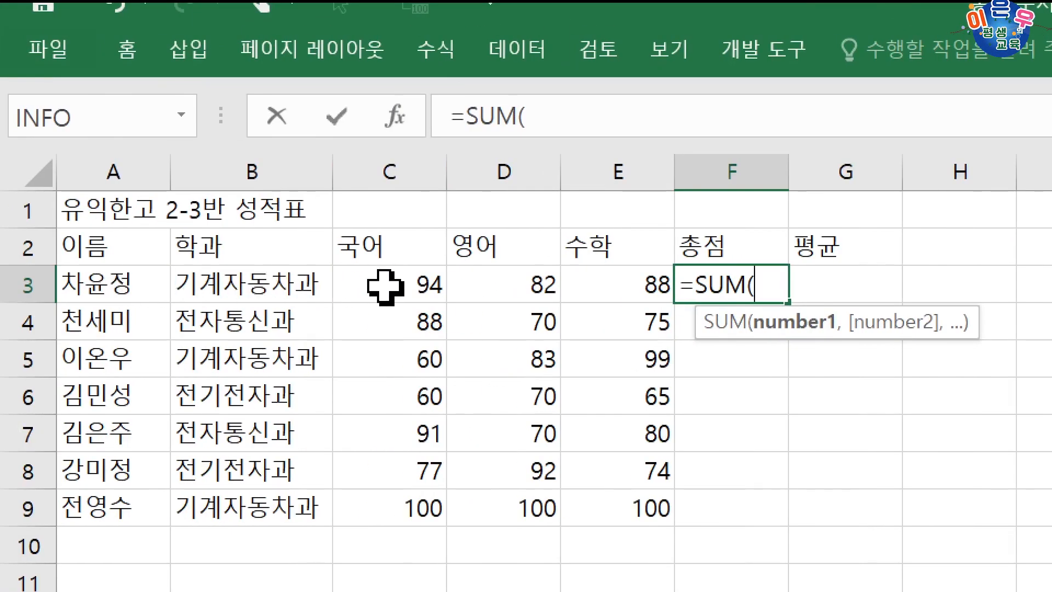
left_click_drag(386, 286, 610, 279)
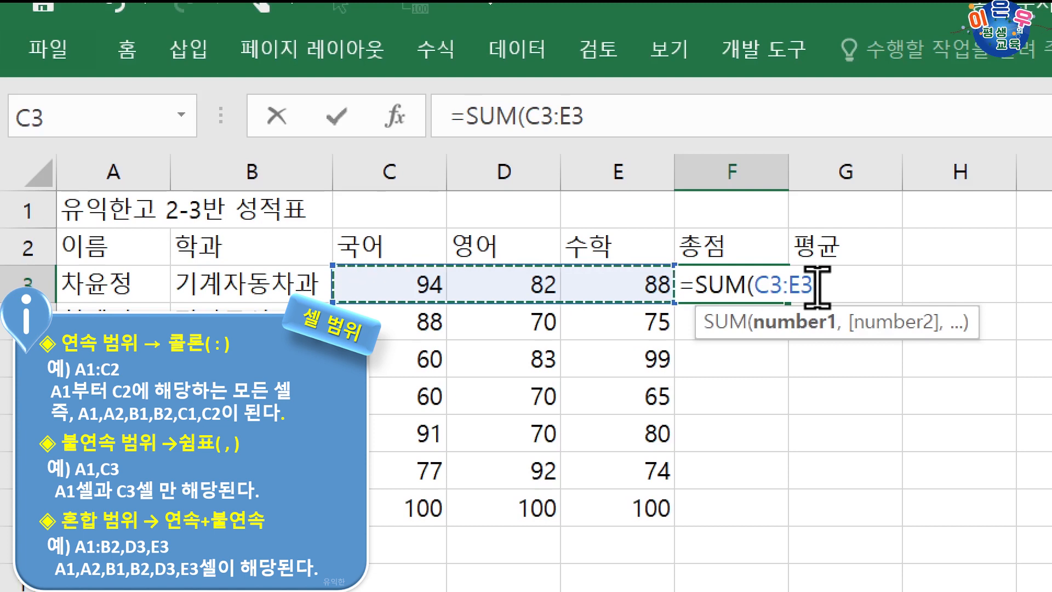
key("Return")
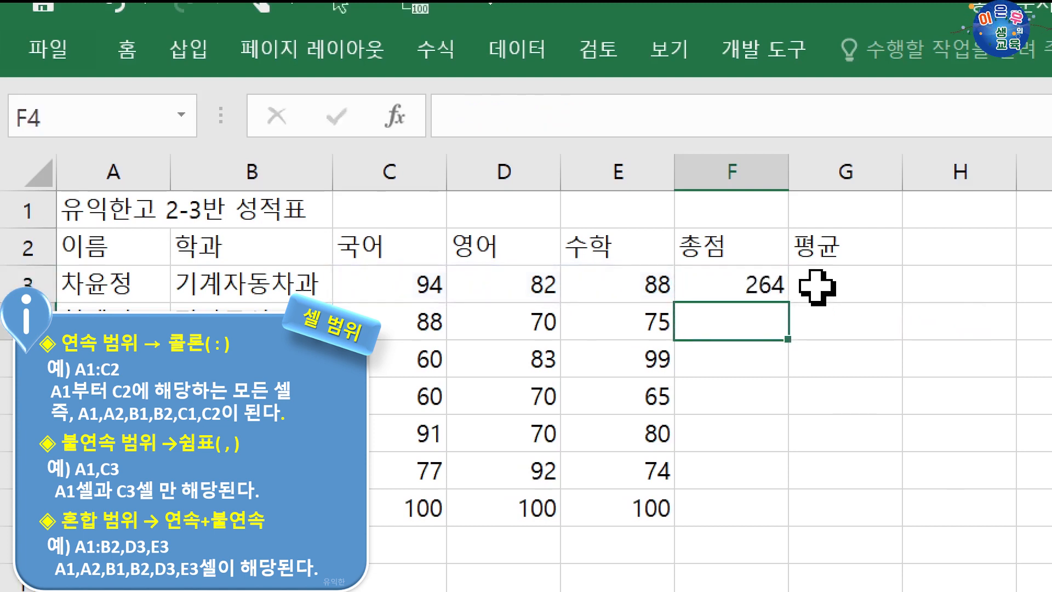
Copy the SUM formula from F3 down to F9 and compare the cell ranges used in F4 and F3.
left_click(751, 290)
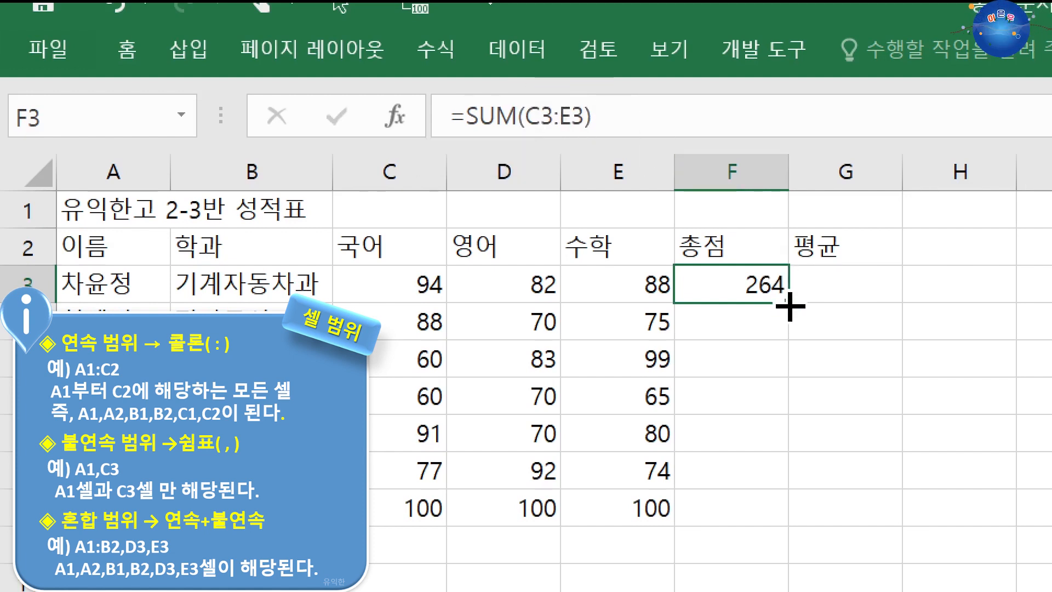
left_click_drag(790, 320, 788, 521)
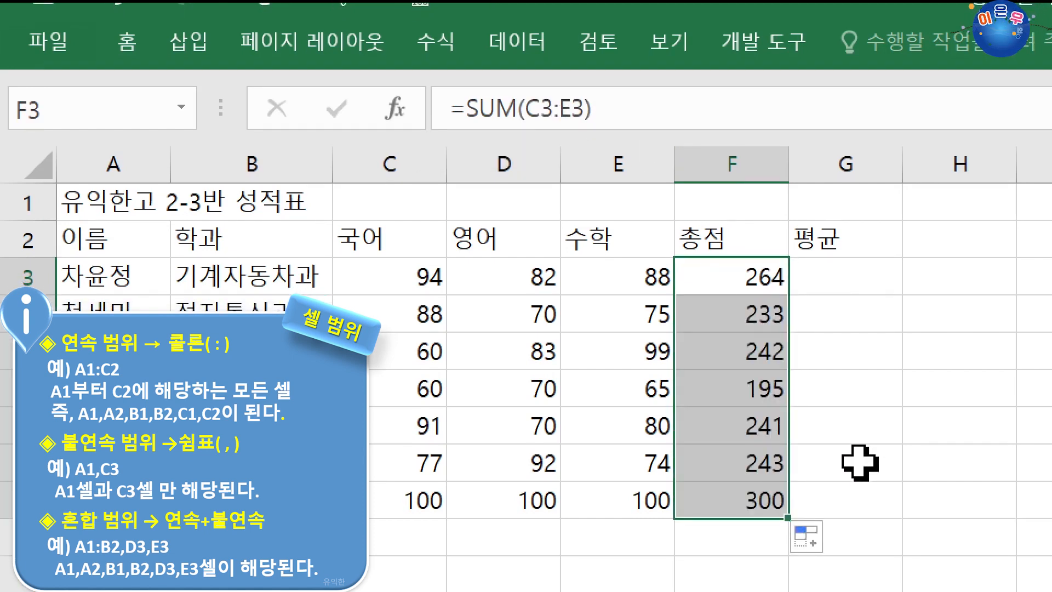
left_click(733, 342)
left_click(737, 306)
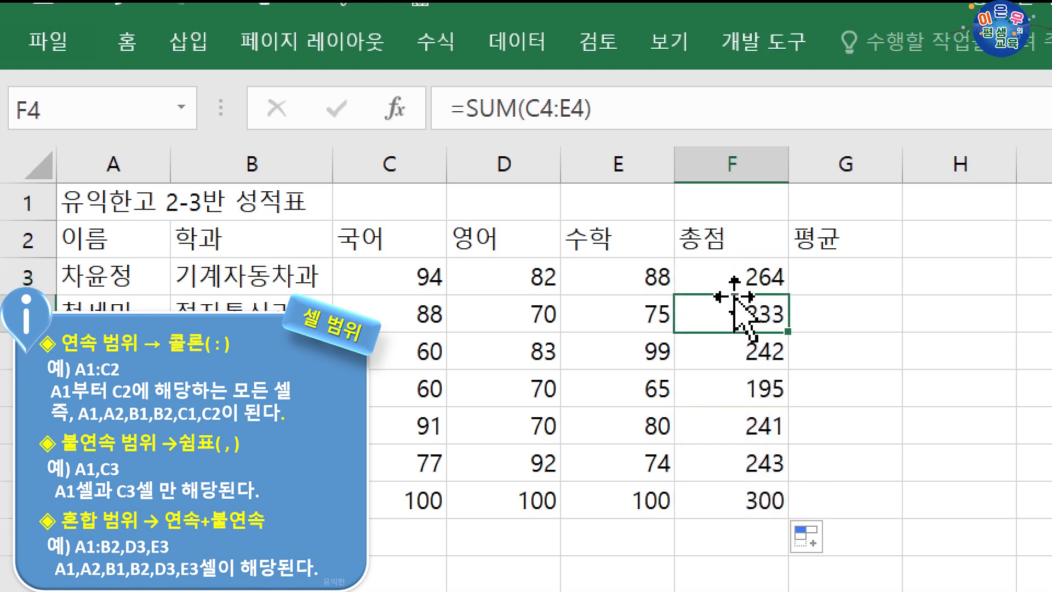
left_click(737, 275)
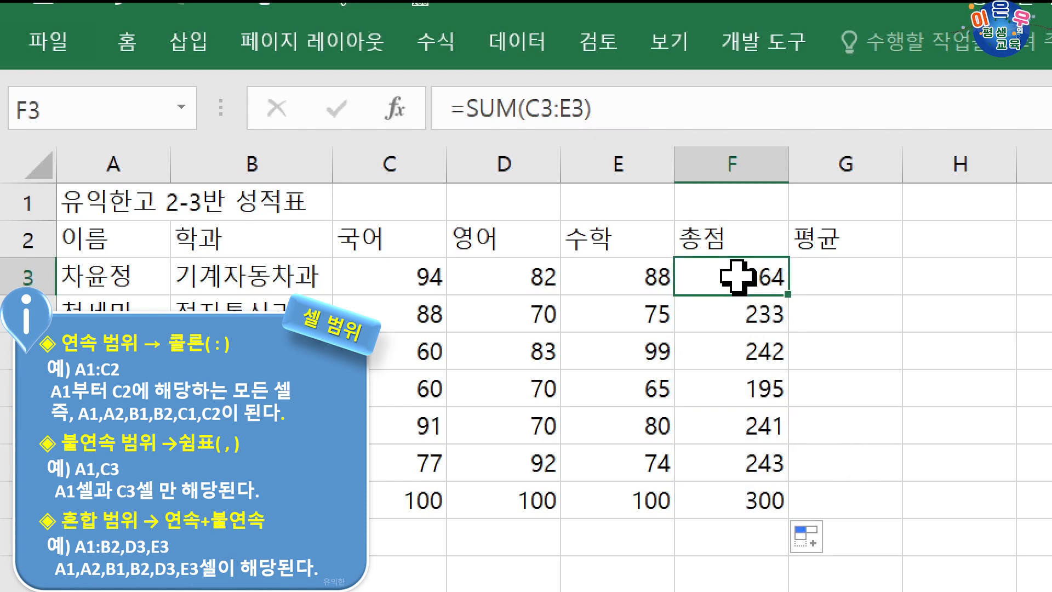
Clear the SUM formulas from F3:F9 in the 총점 column.
left_click_drag(737, 275, 732, 511)
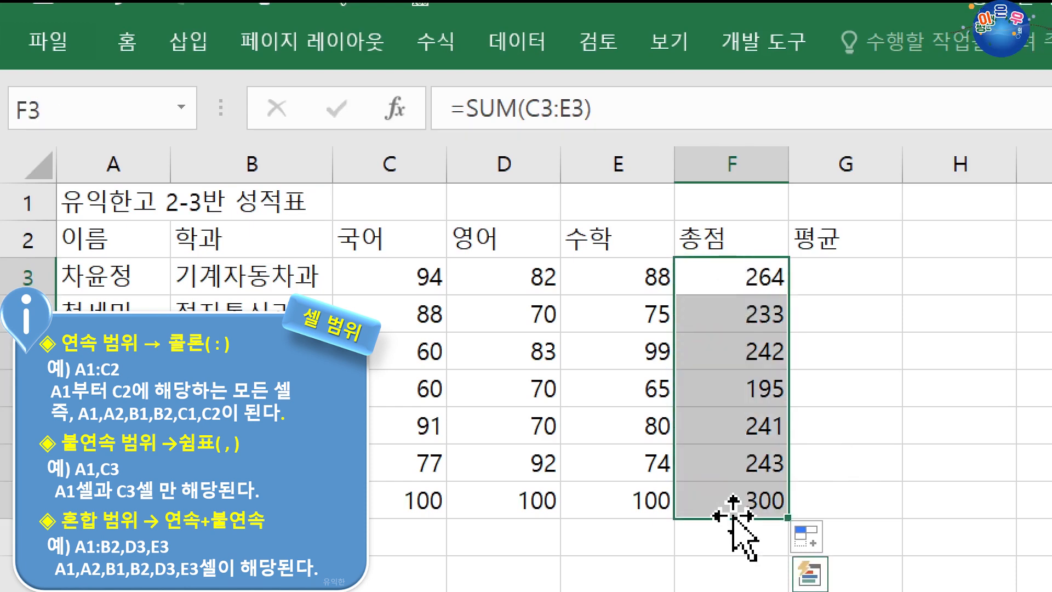
left_click_drag(705, 272, 704, 493)
key("Delete")
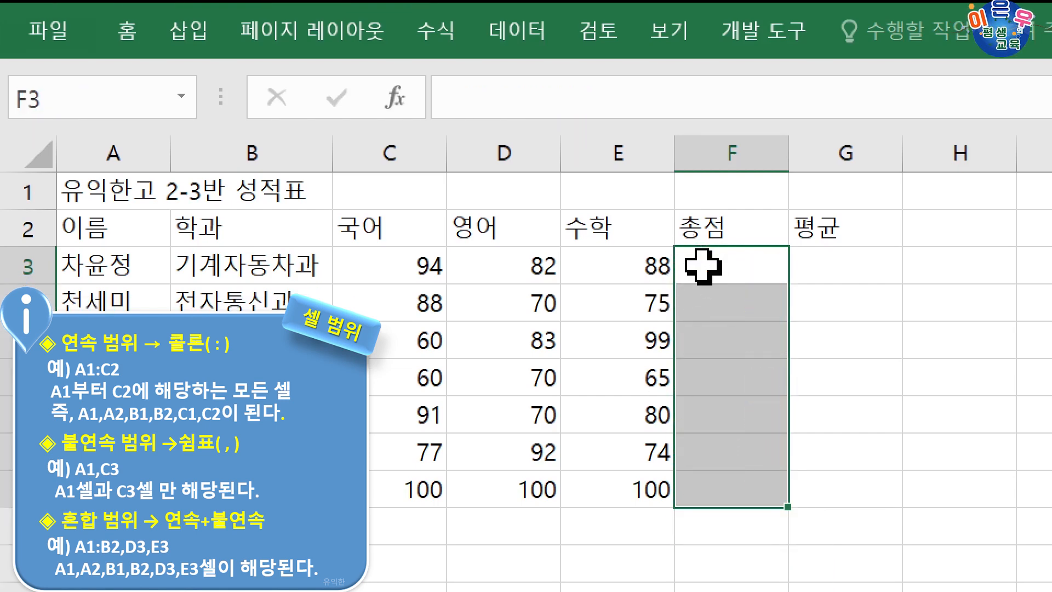
Fill F3:F9 with each student's total using AutoSum.
scroll(702, 268, "down", 1, "ctrl")
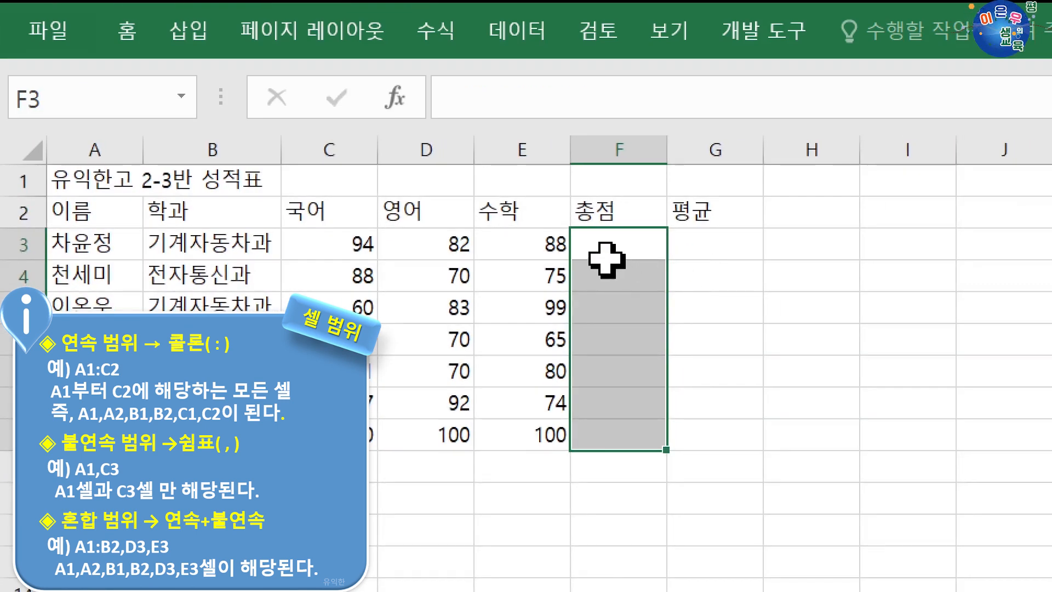
scroll(605, 260, "down", 1)
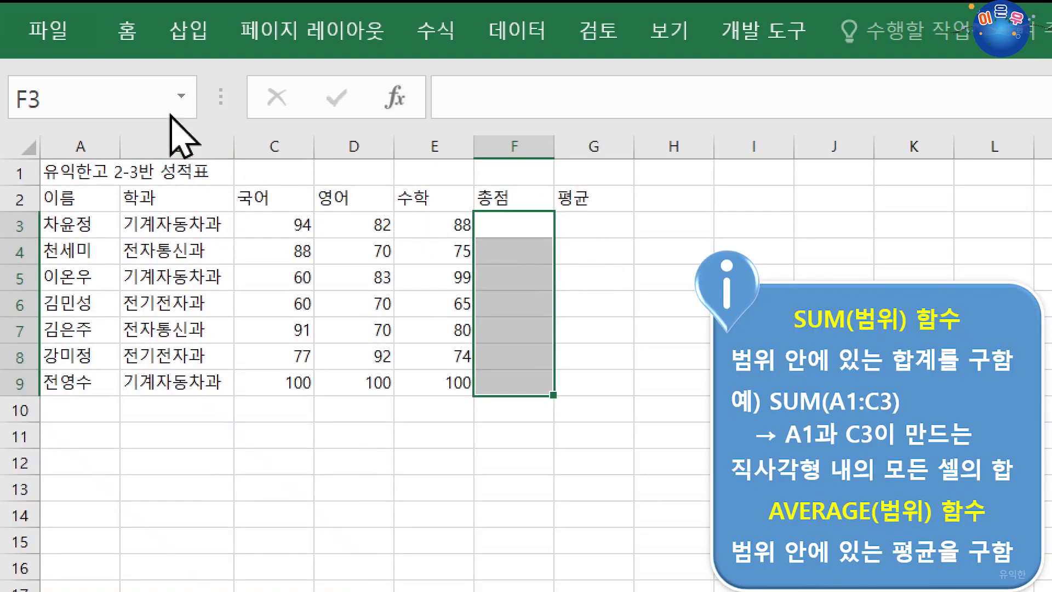
left_click(126, 43)
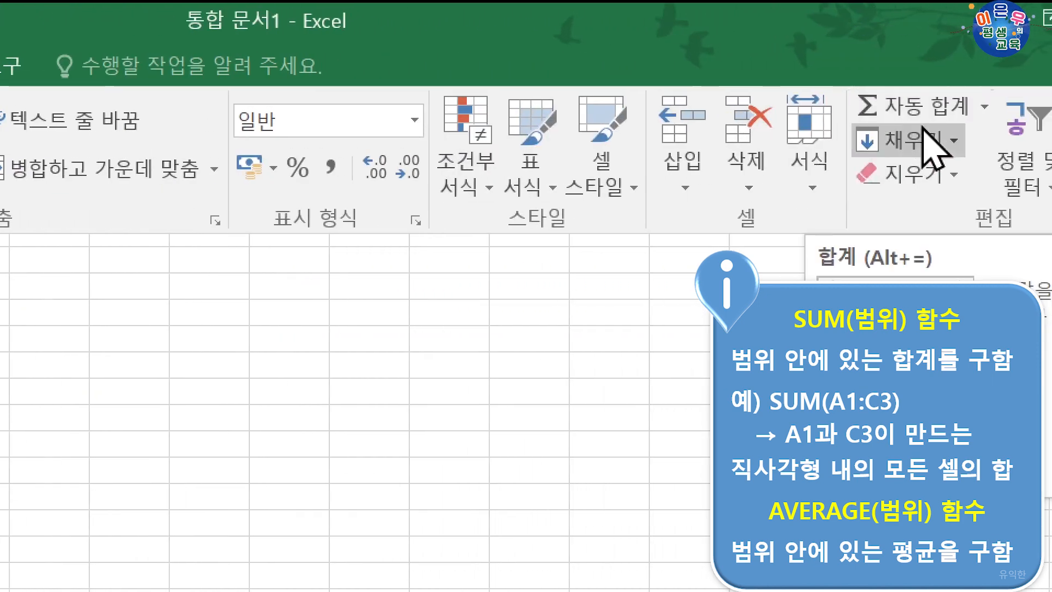
left_click(888, 113)
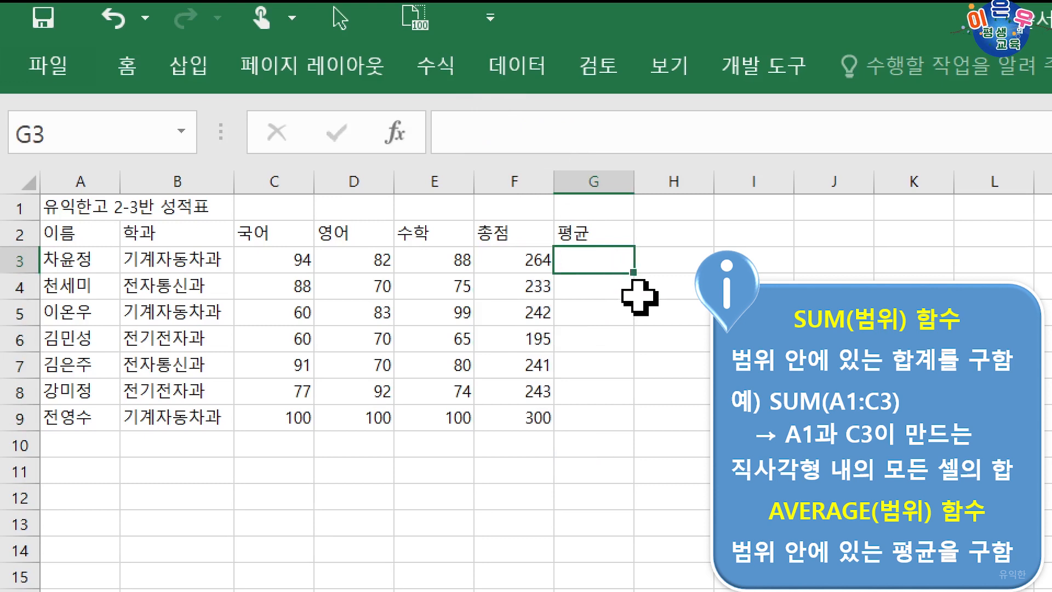
Average the first student's three scores in G3 with =AVERAGE(C3:E3) and copy the formula down to G9.
type("=av")
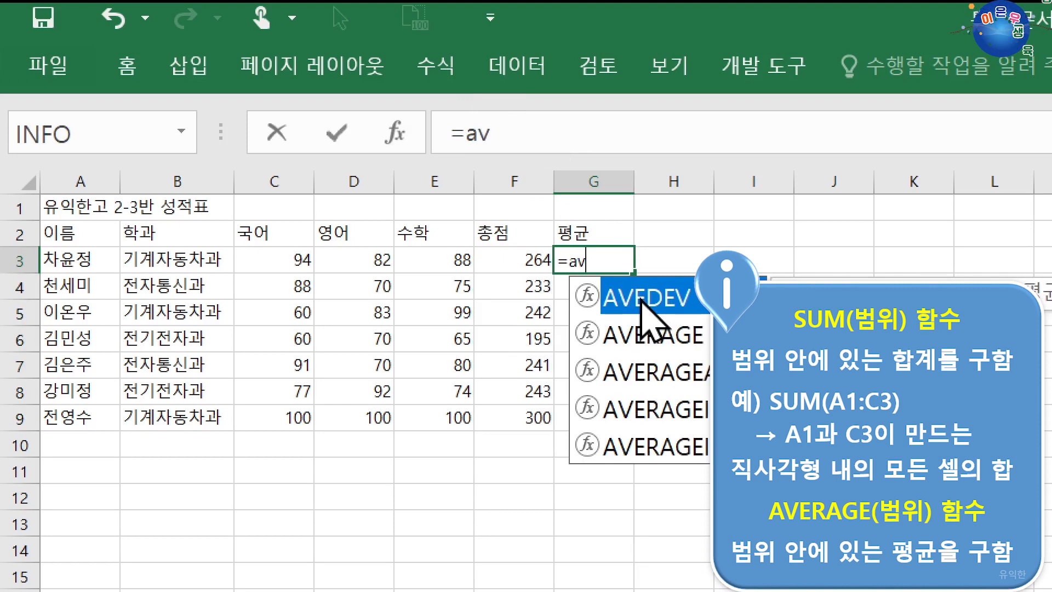
type("er")
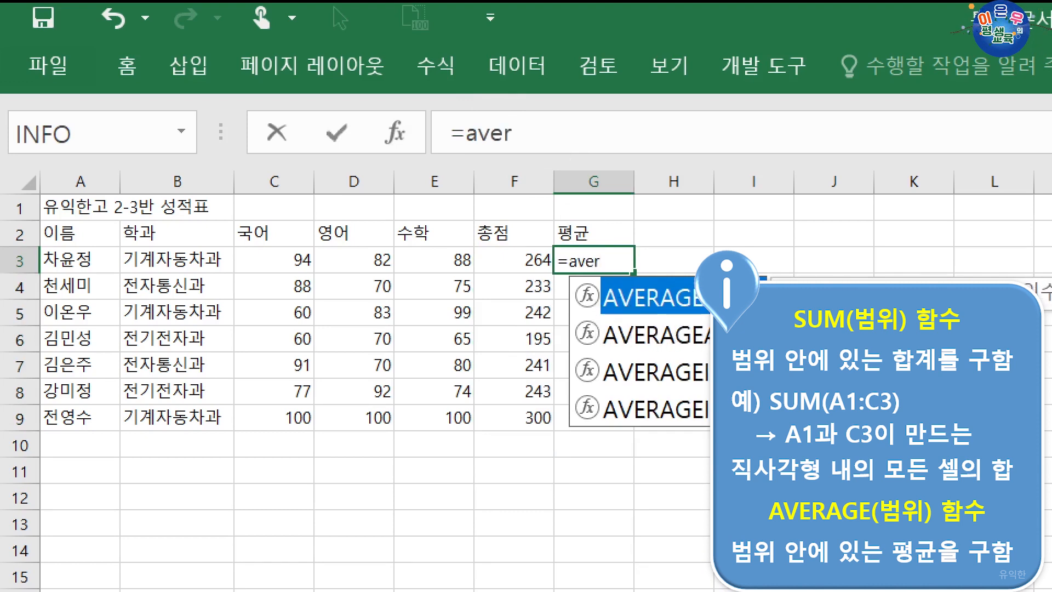
key("Tab")
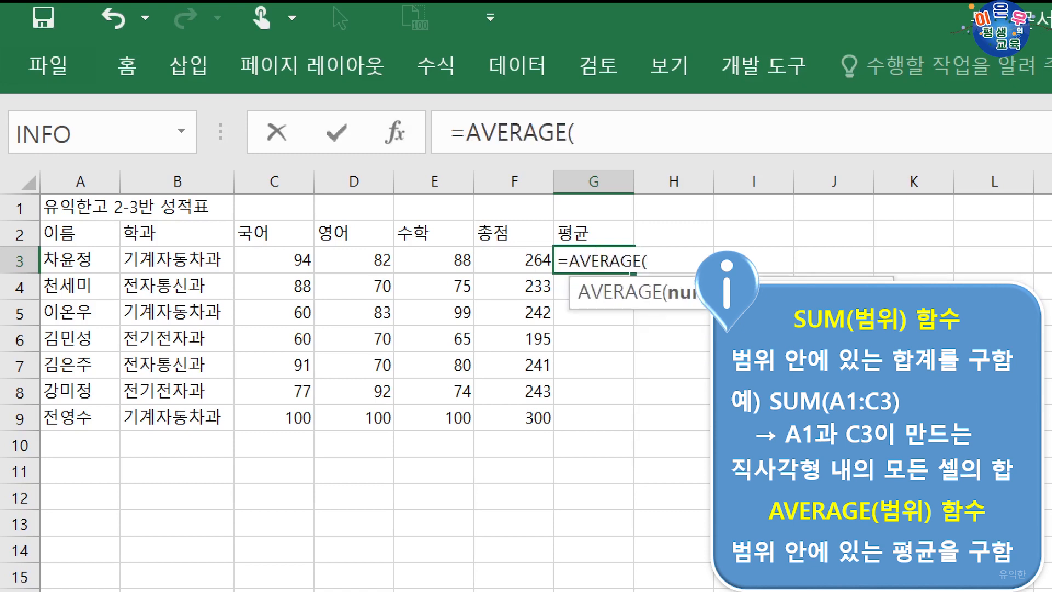
left_click(261, 257)
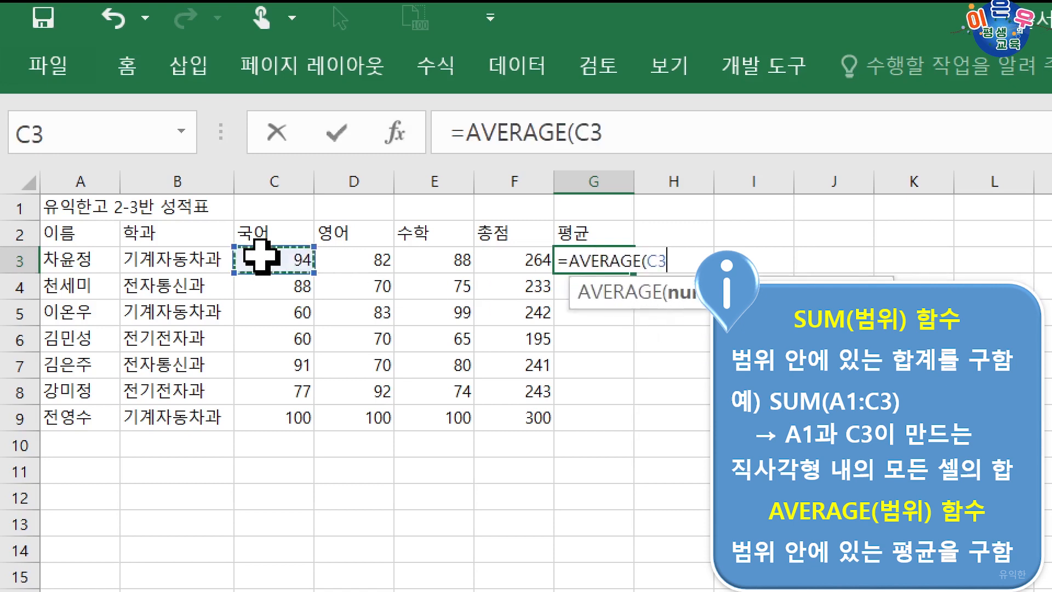
left_click_drag(262, 257, 424, 255)
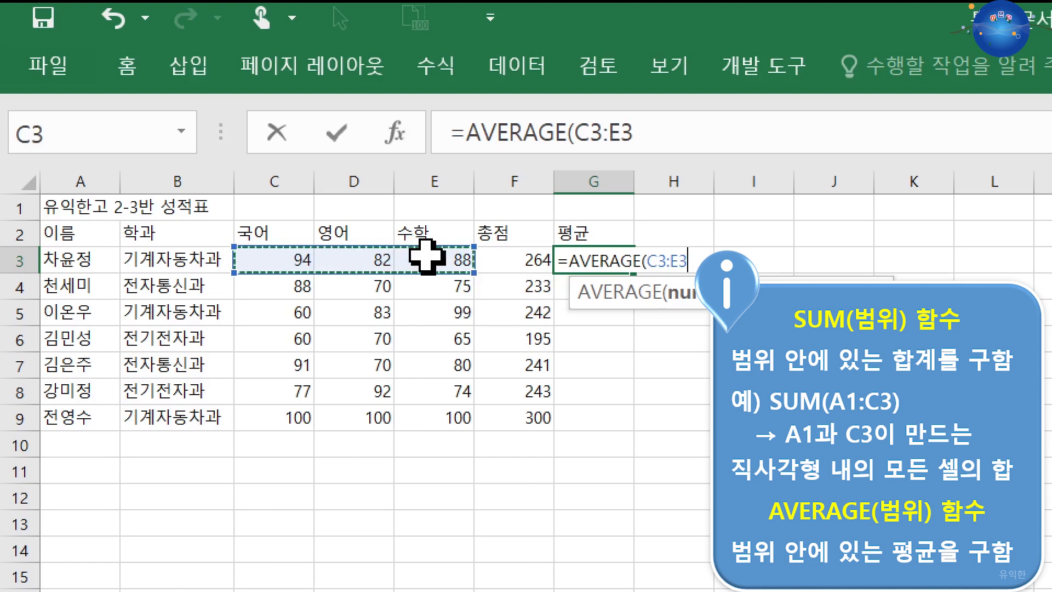
key("Return")
left_click(590, 261)
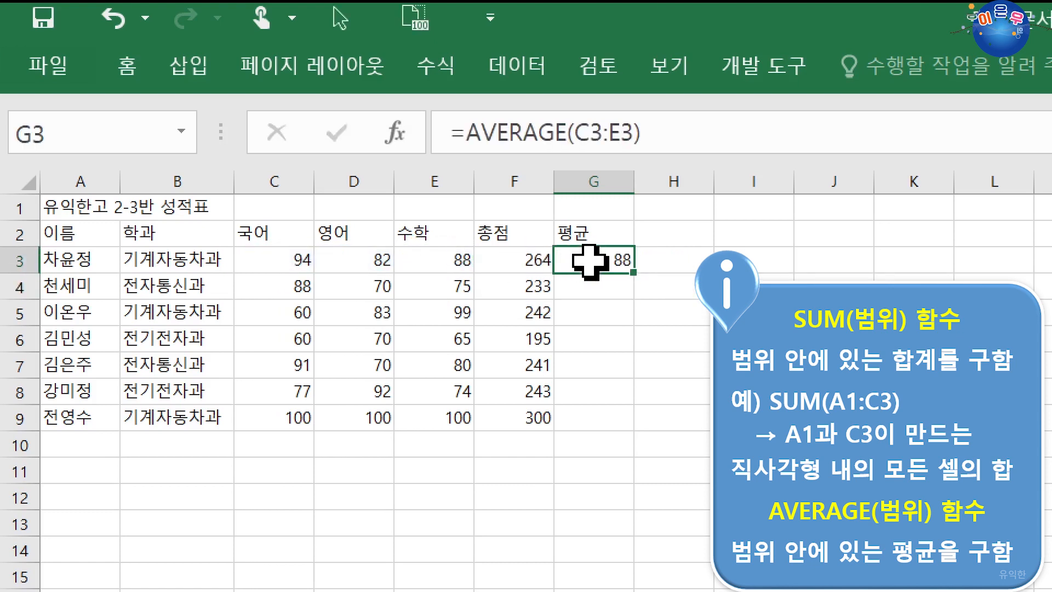
left_click_drag(633, 274, 635, 433)
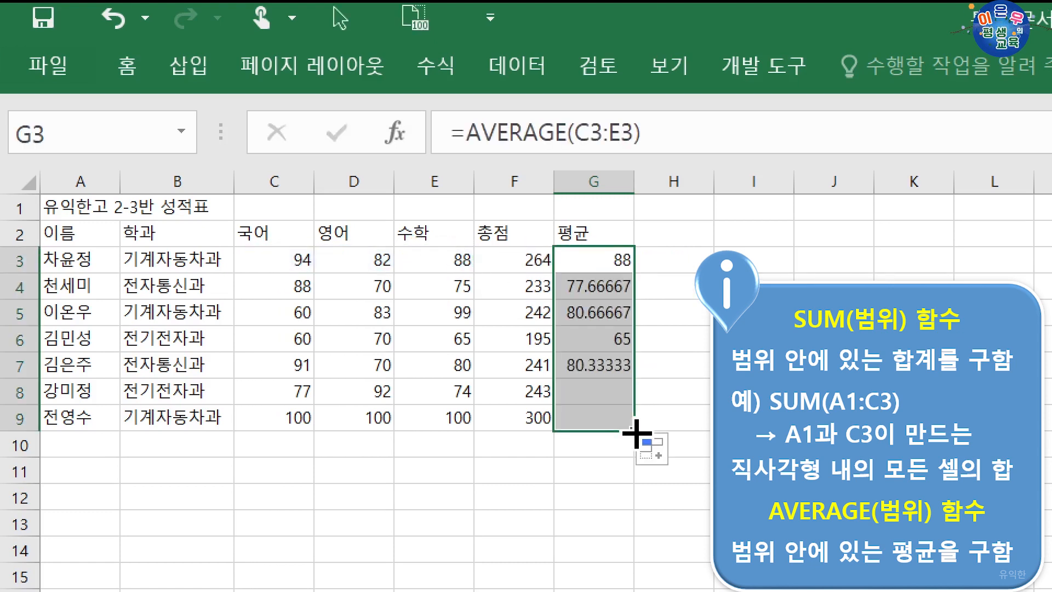
With F3:F9 selected, look through the functions offered by AutoSum, such as 합계 and 평균.
left_click_drag(517, 262, 518, 430)
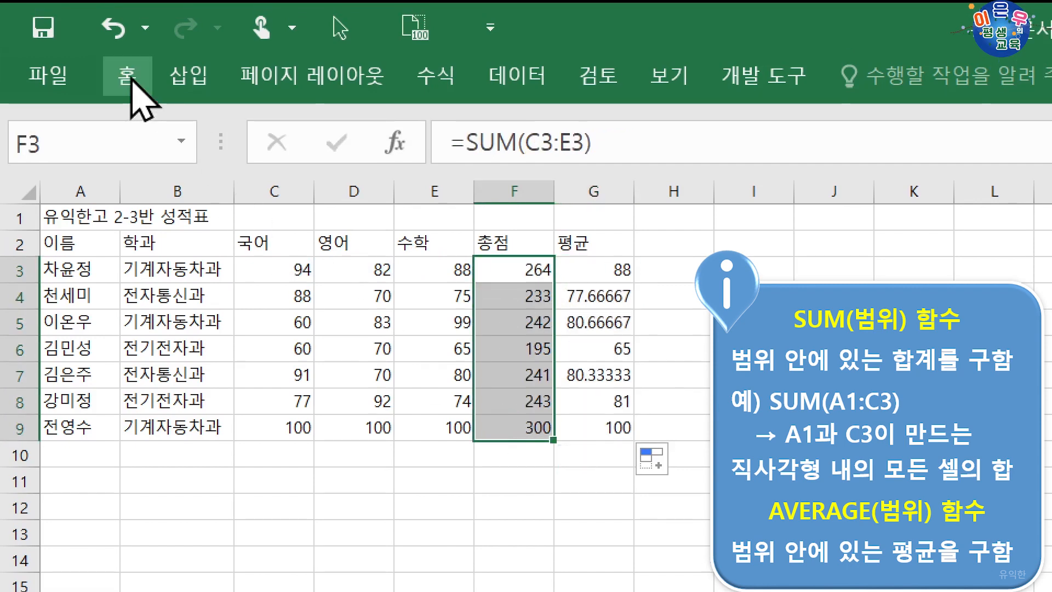
left_click(129, 68)
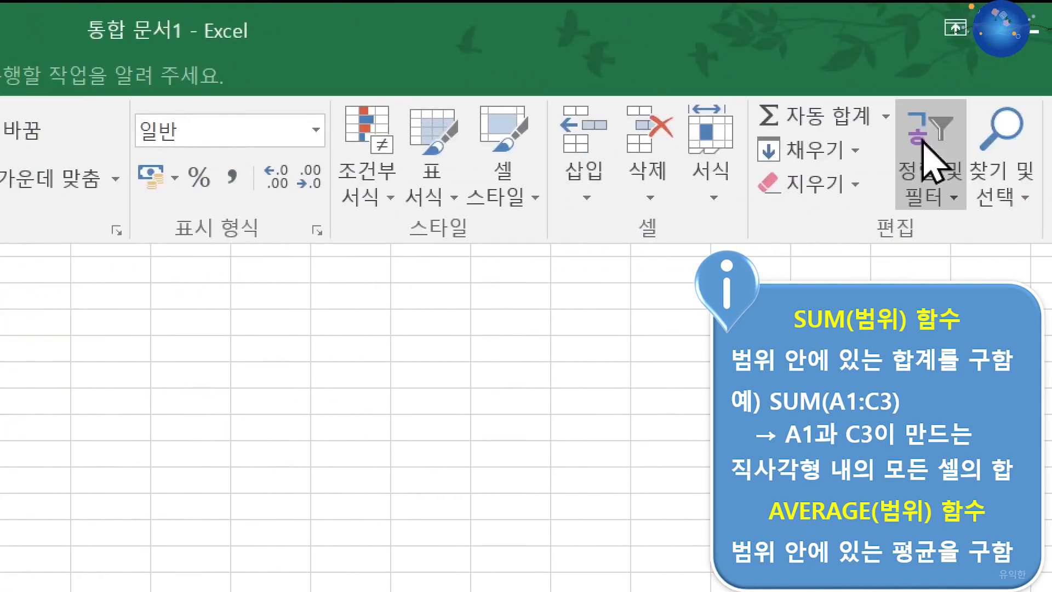
left_click(896, 116)
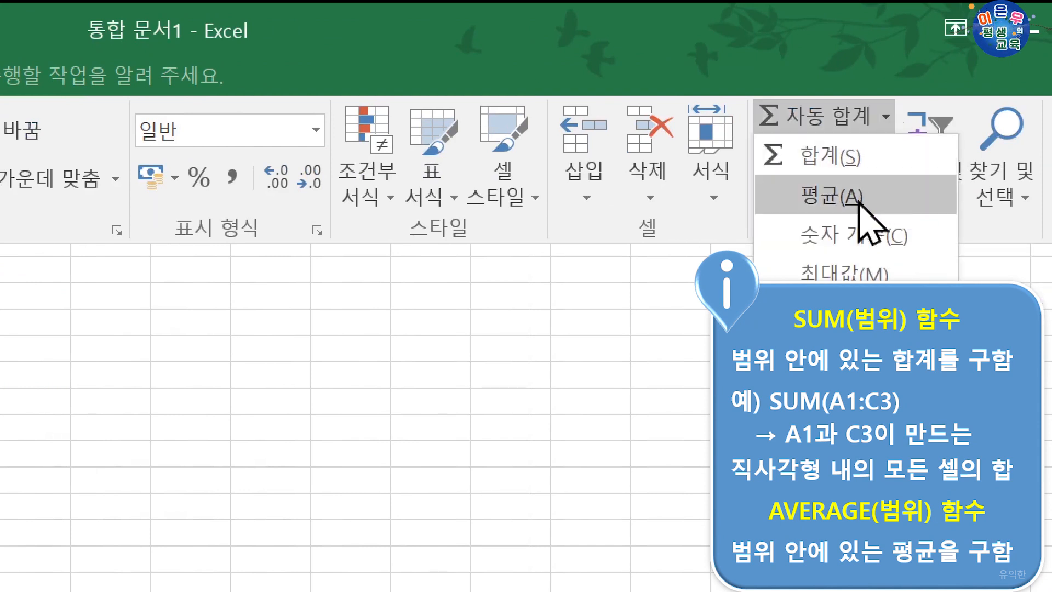
left_click(891, 116)
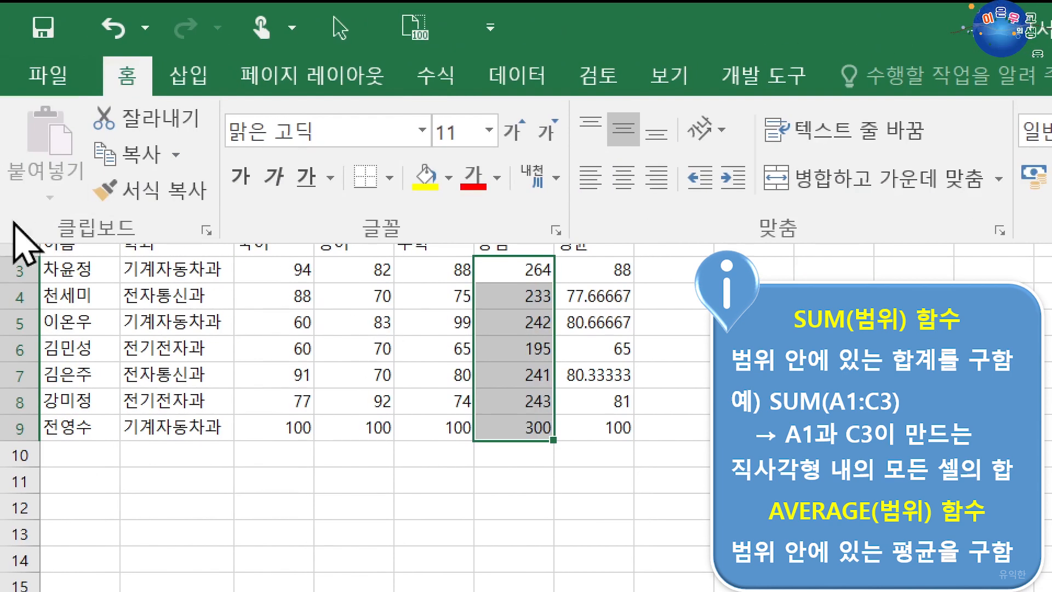
Keep the ribbon permanently expanded and display the averages in G3:G9 with one decimal place.
double_click(132, 68)
double_click(132, 68)
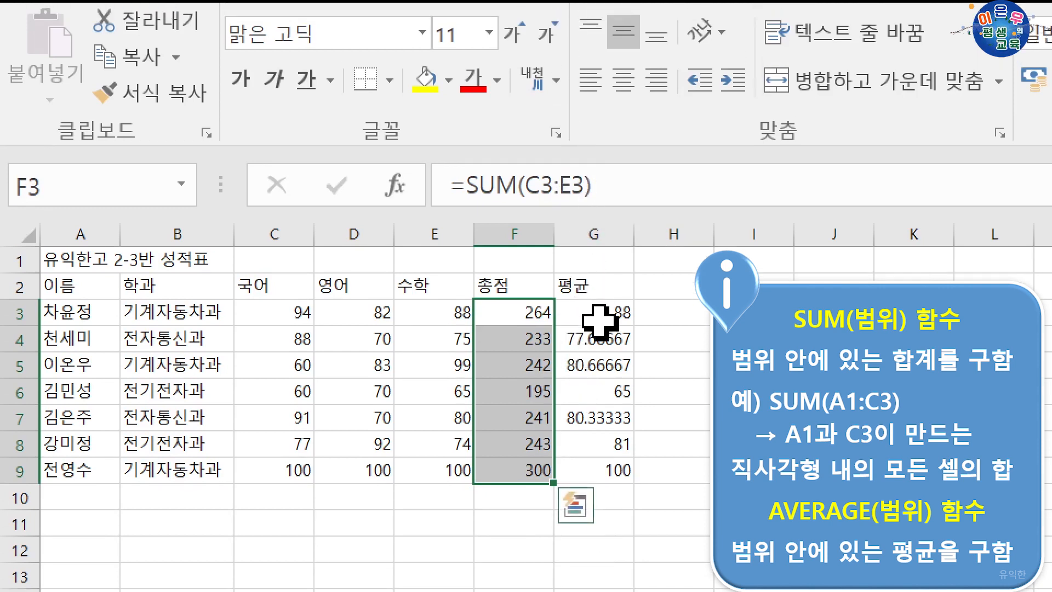
left_click(600, 321)
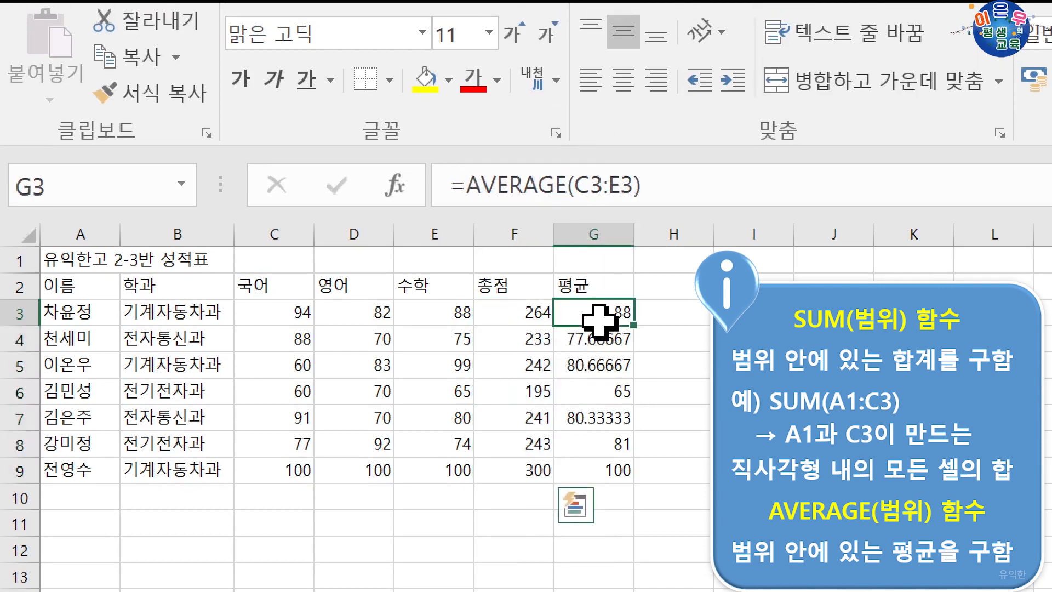
left_click_drag(602, 310, 588, 475)
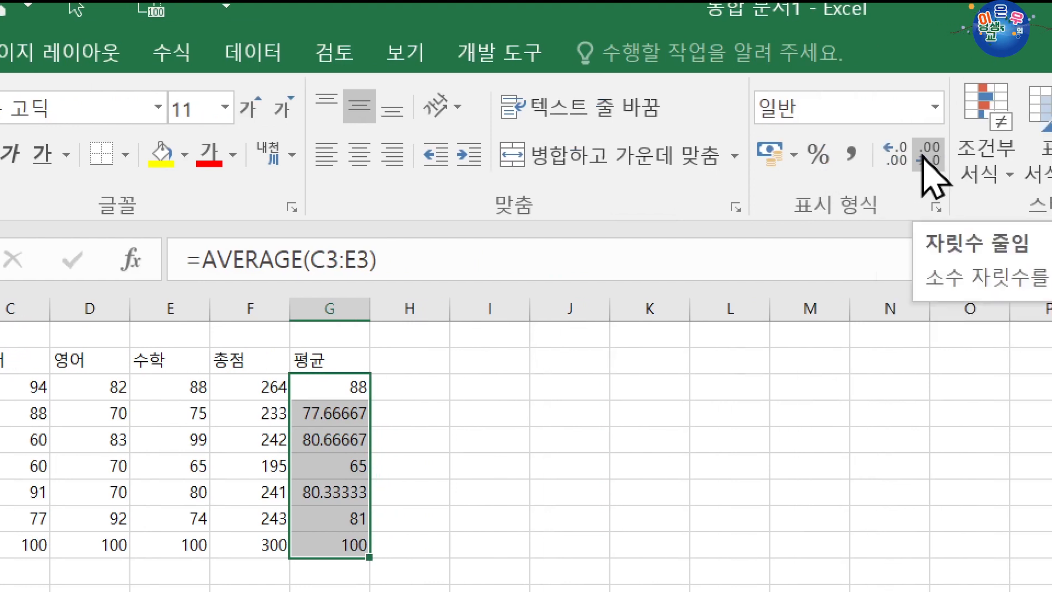
left_click(923, 157)
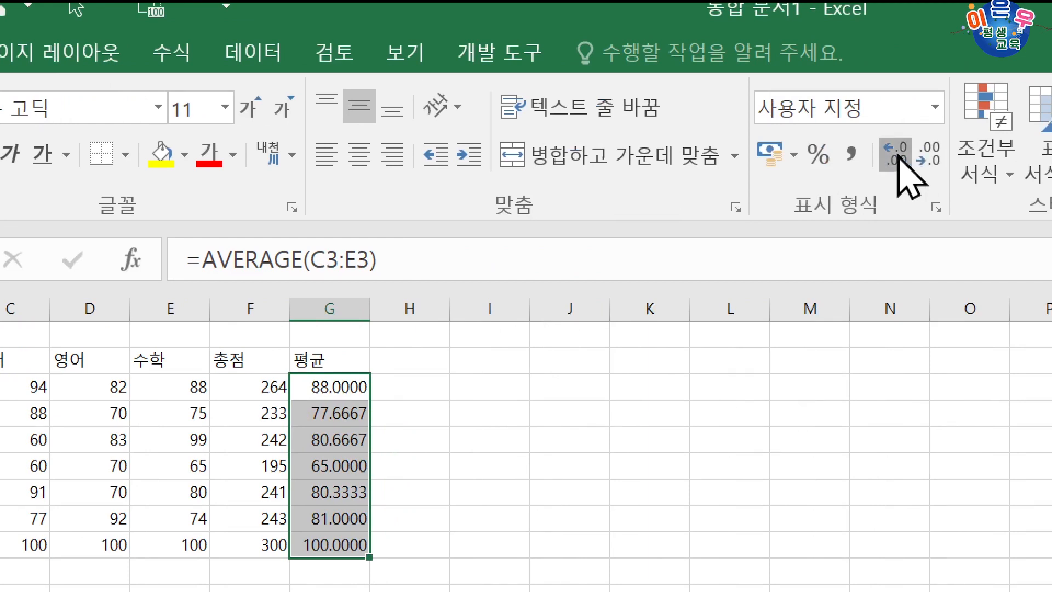
left_click(899, 159)
left_click(923, 159)
left_click(923, 159)
left_click(923, 159)
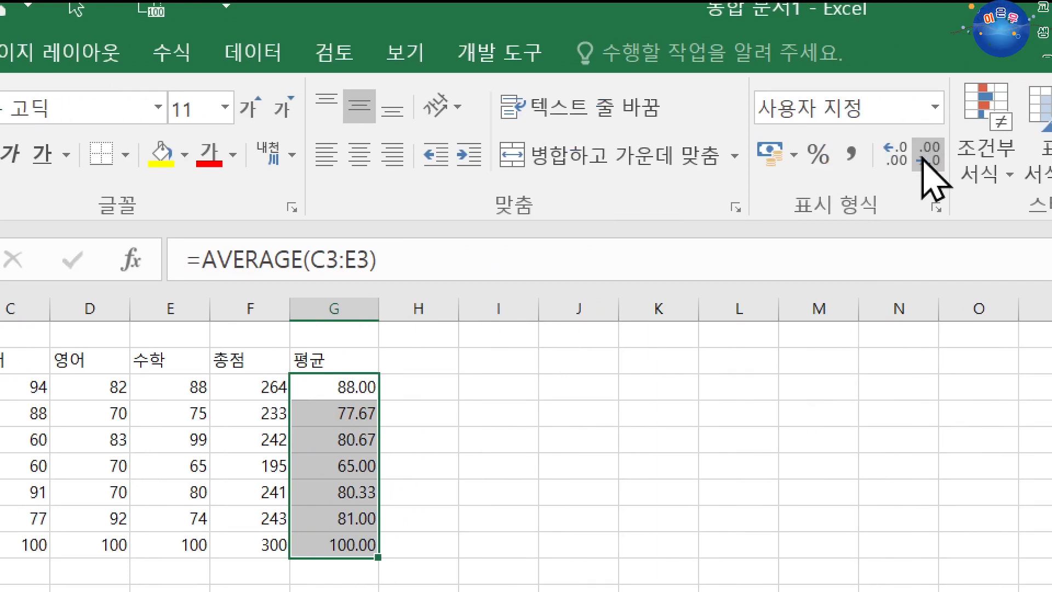
left_click(926, 159)
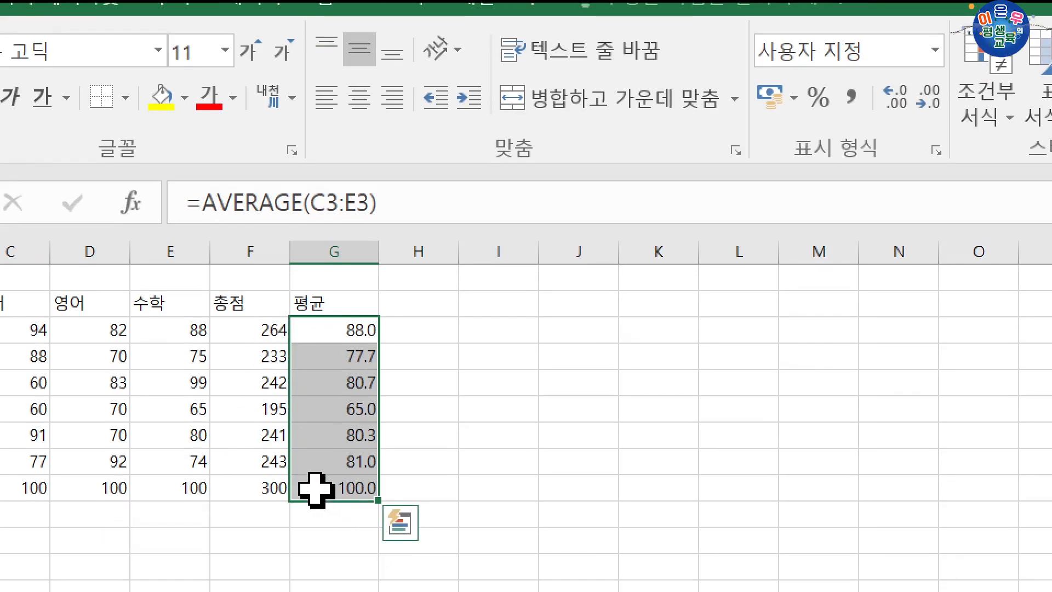
Label a new row below the last student by entering 평균 in A10.
left_click(96, 515)
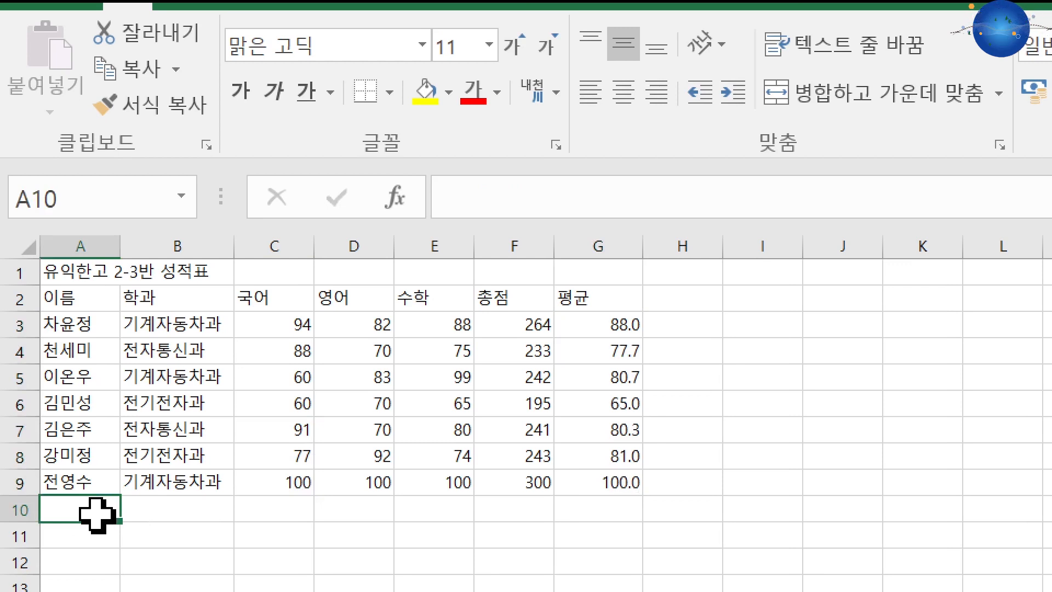
type("평균")
key("Tab")
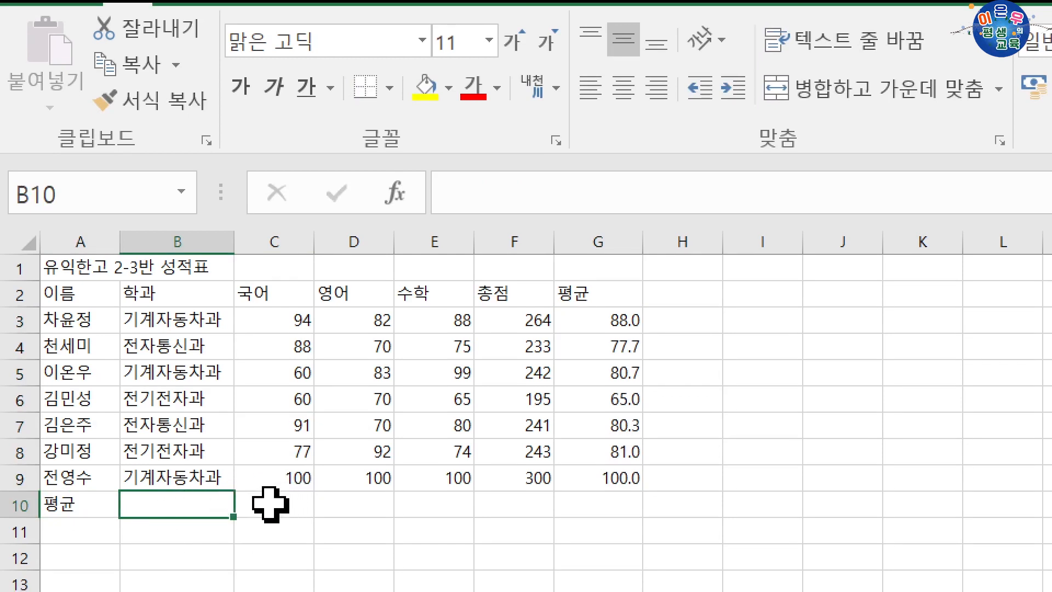
left_click_drag(270, 505, 408, 503)
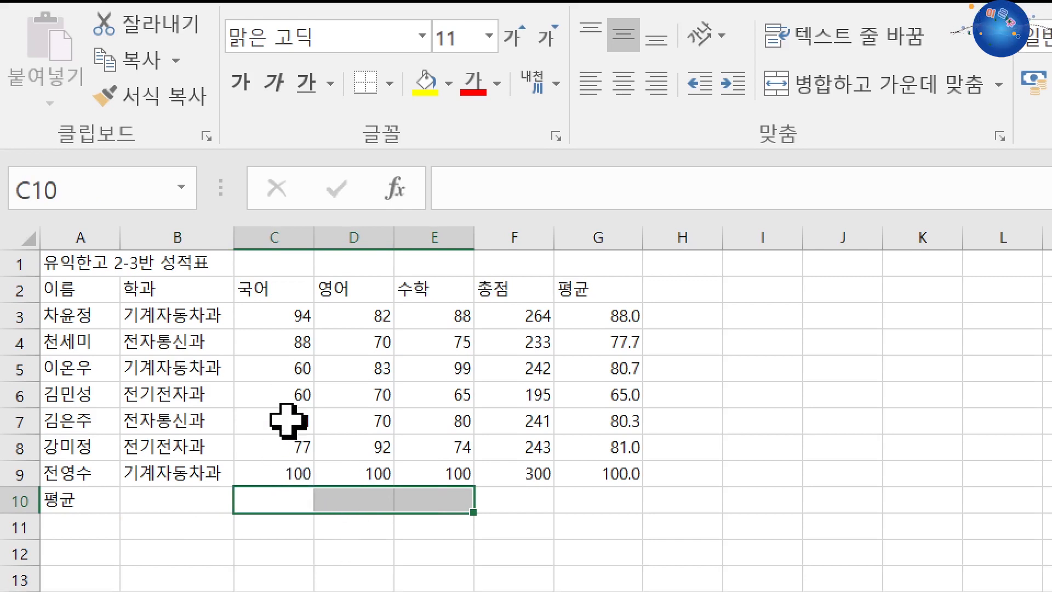
left_click_drag(294, 321, 458, 503)
right_click(455, 507)
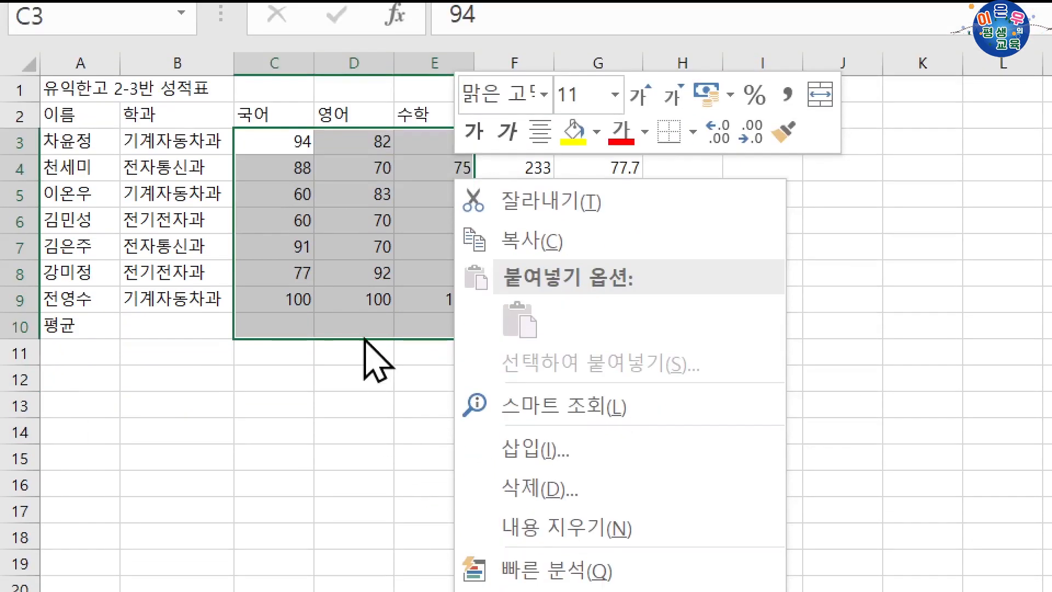
key("Escape")
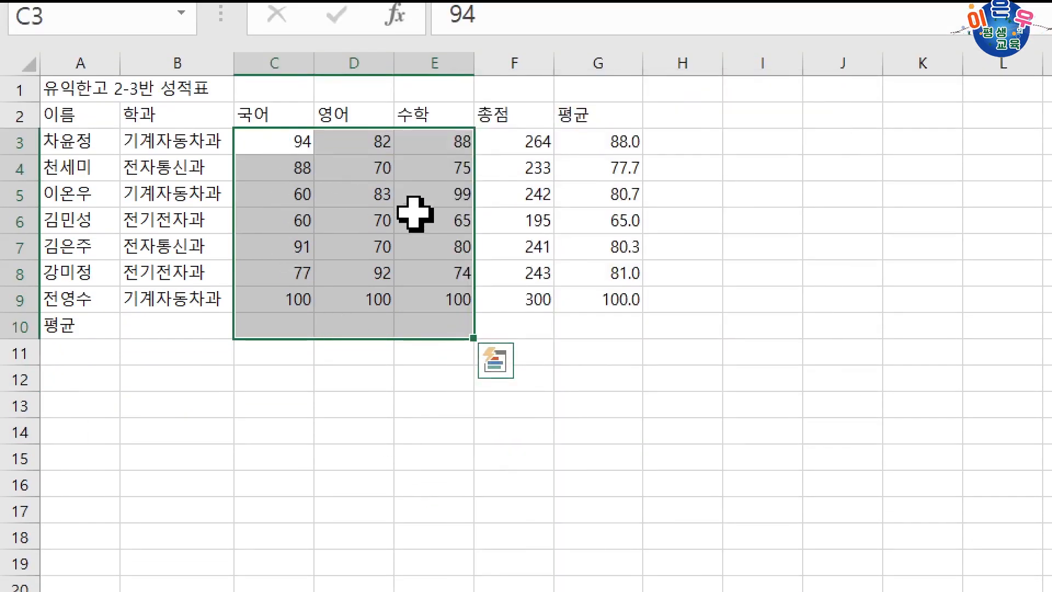
left_click(495, 359)
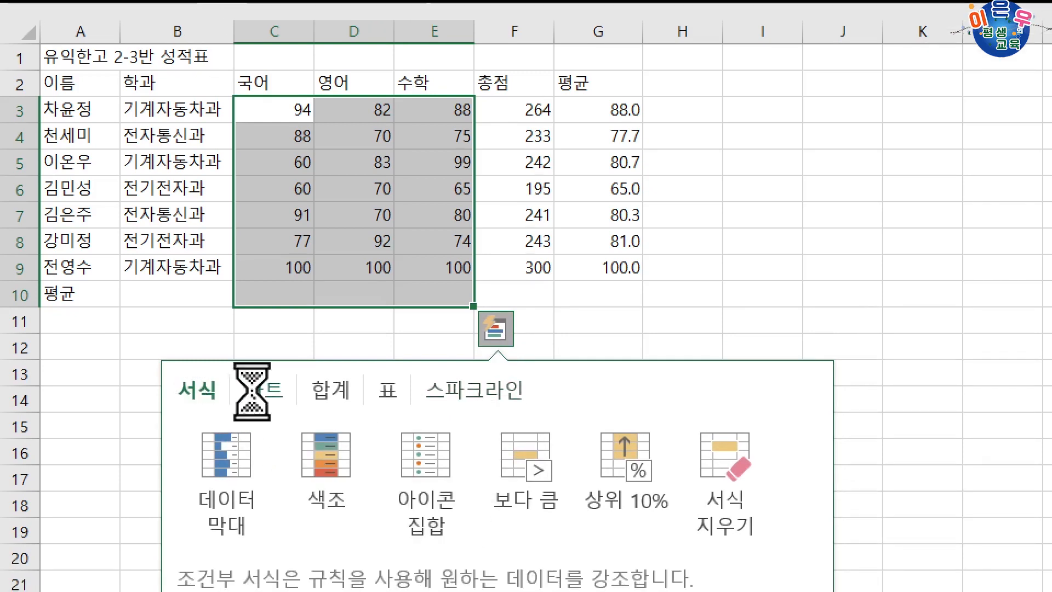
left_click(277, 396)
left_click(321, 395)
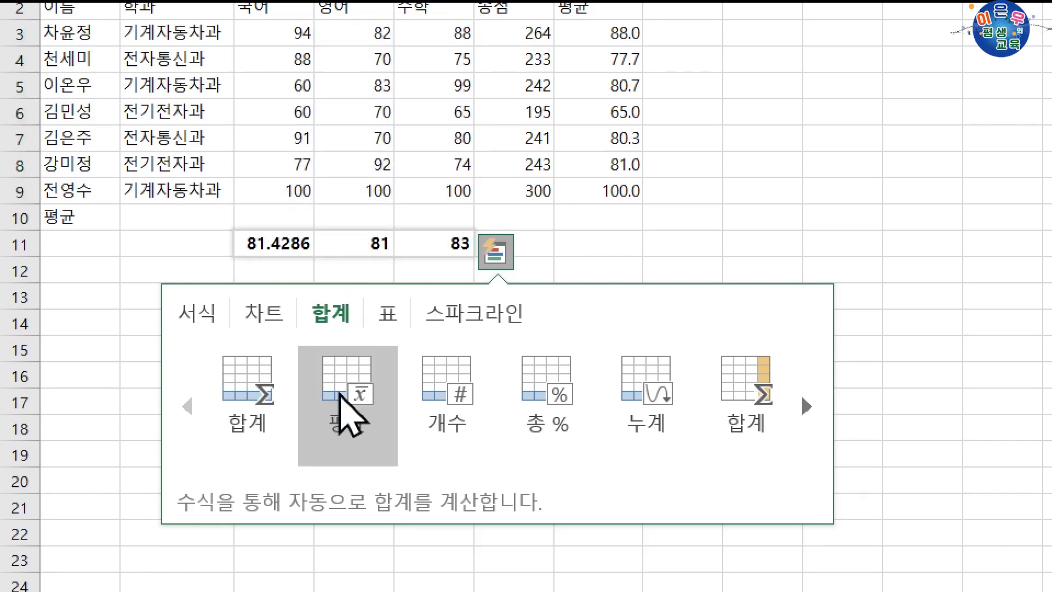
left_click(318, 170)
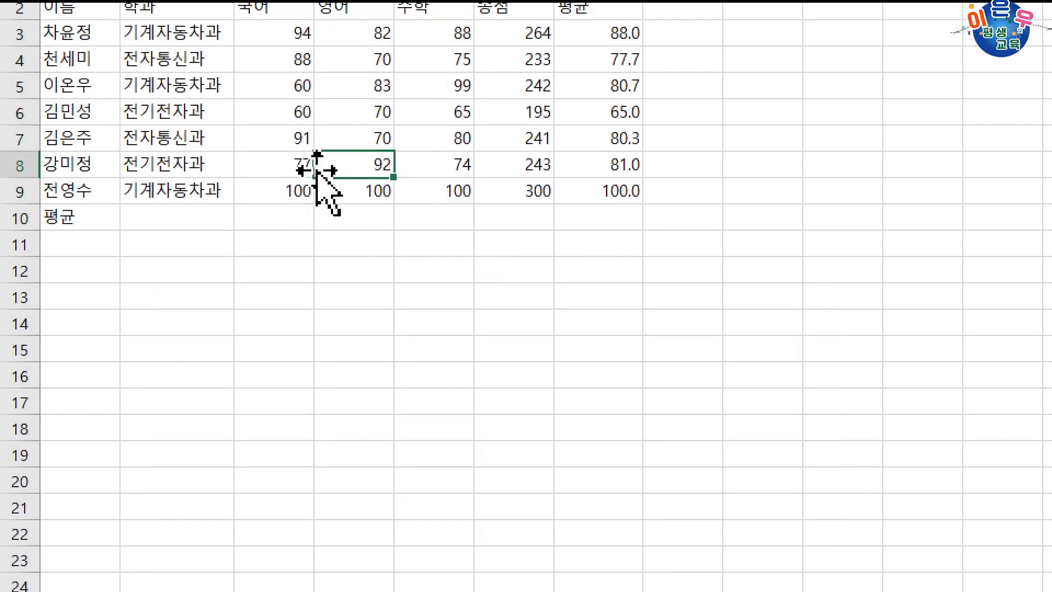
Add the 국어, 영어 and 수학 averages of C3:E9 in row 10 using the Quick Analysis average total.
left_click_drag(282, 41, 439, 183)
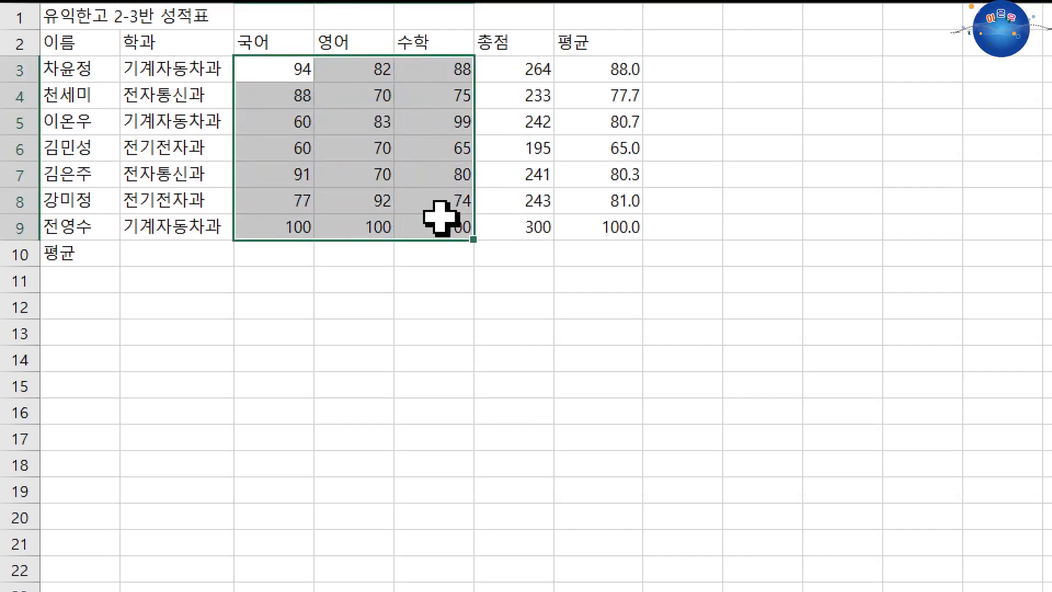
left_click(495, 263)
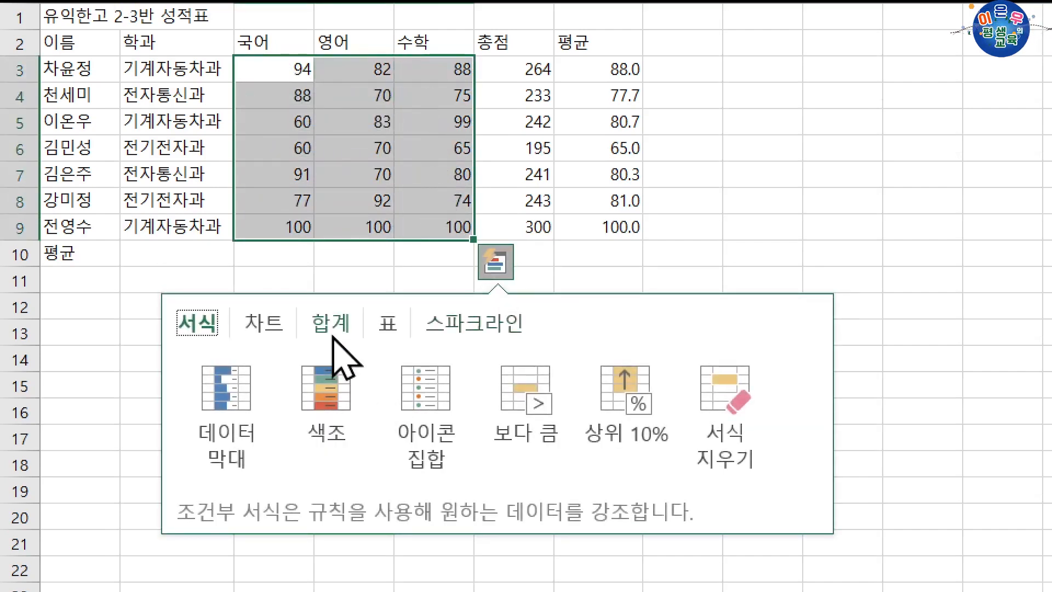
left_click(330, 312)
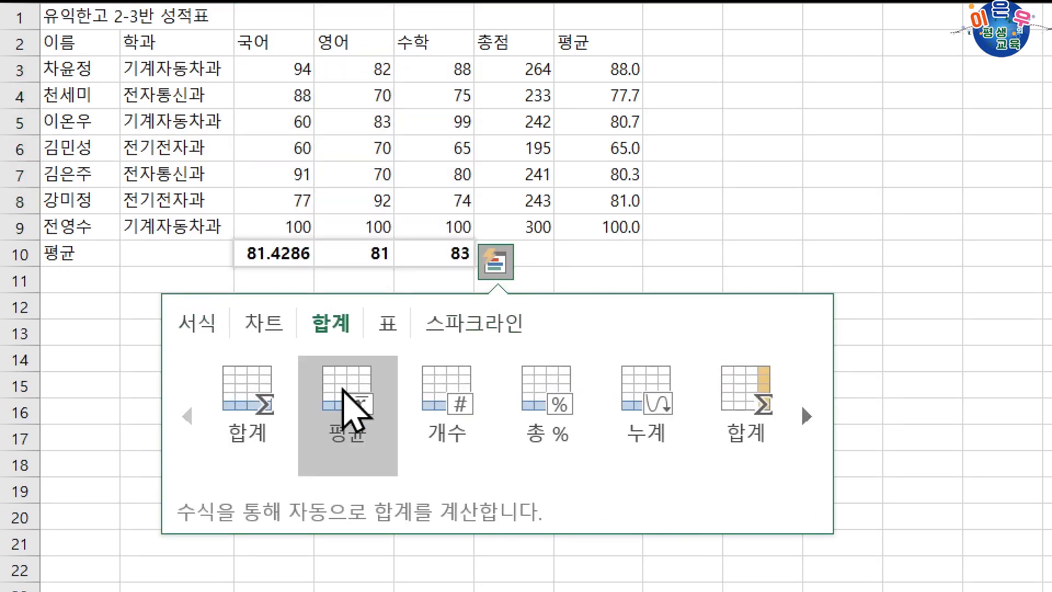
left_click(343, 389)
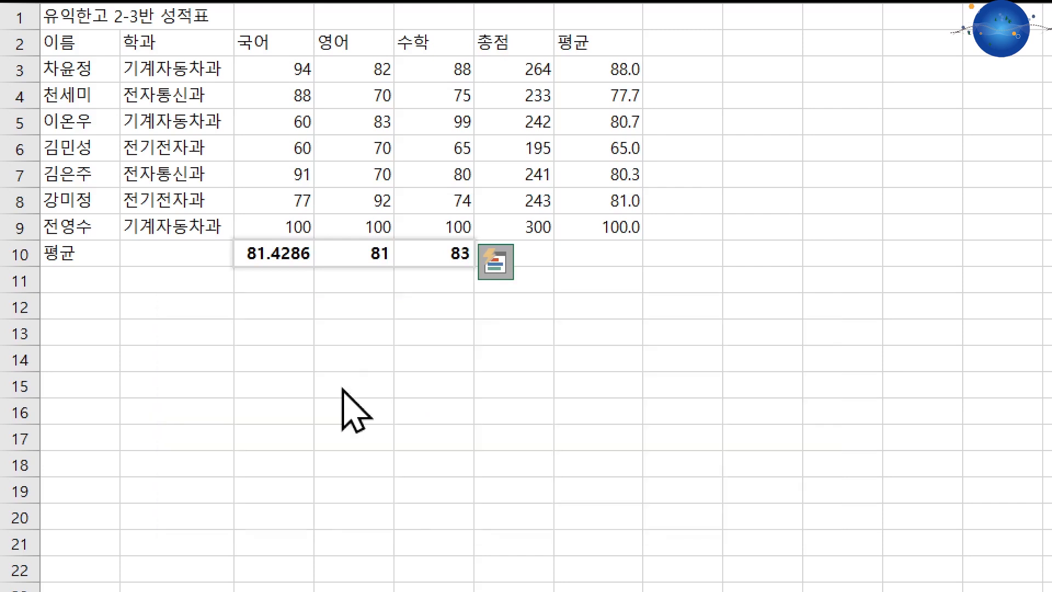
Format the subject averages in C10:E10 as 숫자 with one decimal place and the 1000 separator.
left_click(340, 303)
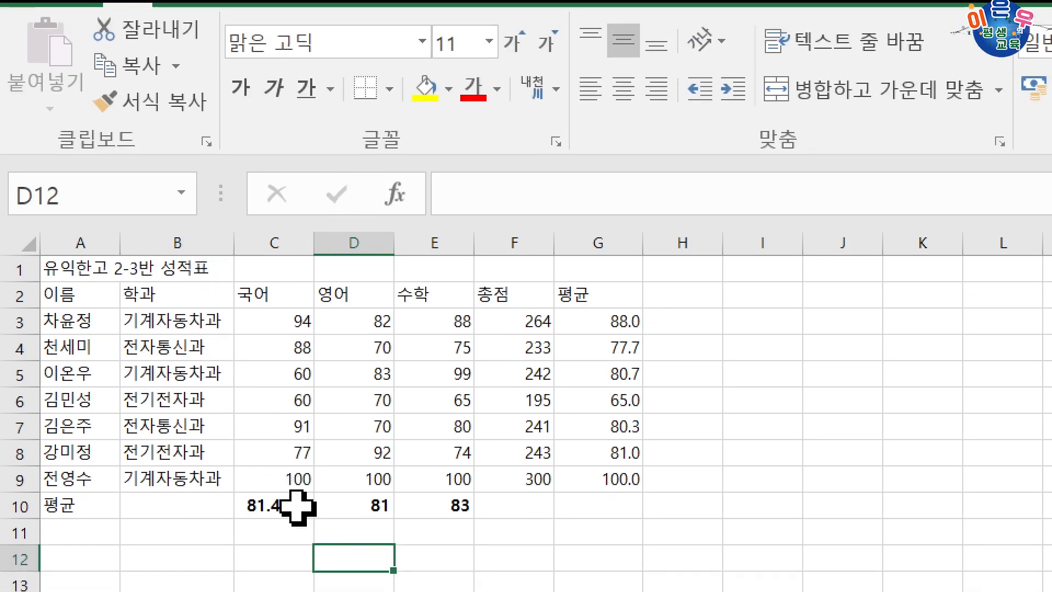
left_click_drag(299, 549, 422, 546)
left_click_drag(422, 502, 420, 503)
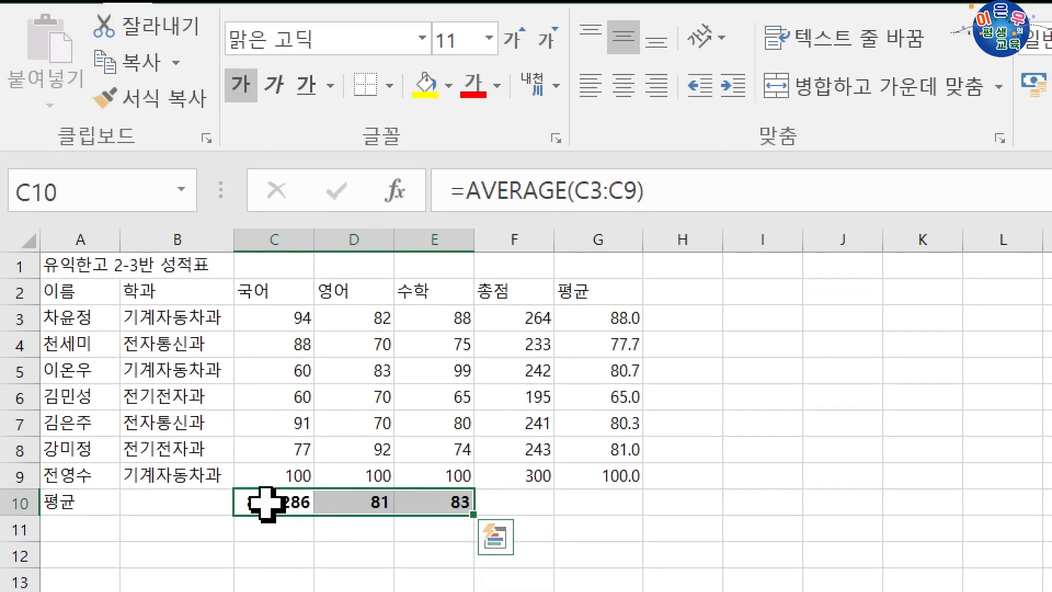
right_click(416, 504)
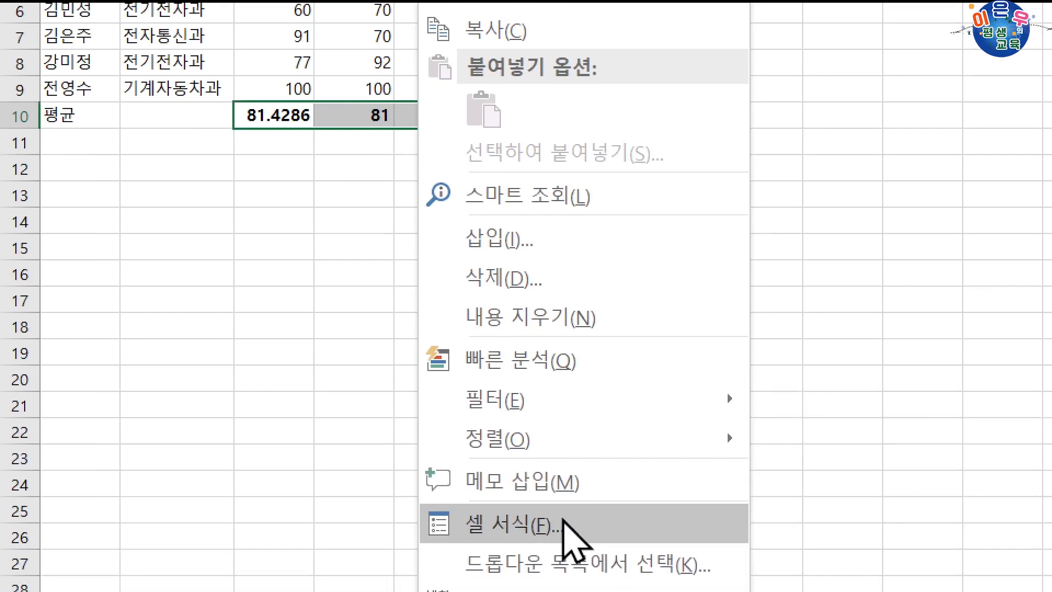
left_click(563, 521)
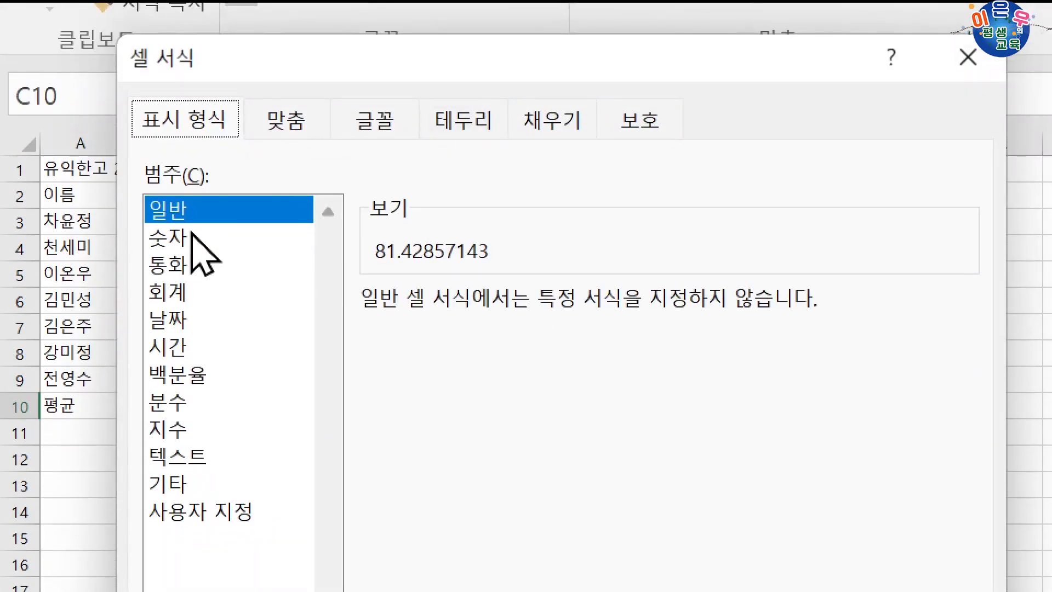
left_click(188, 240)
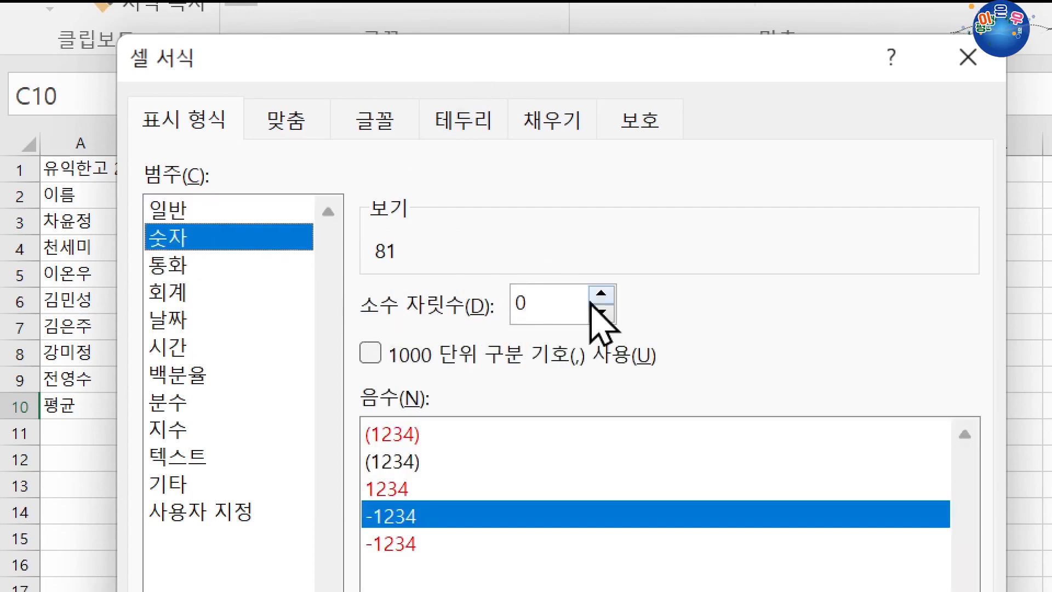
left_click(608, 295)
left_click(607, 295)
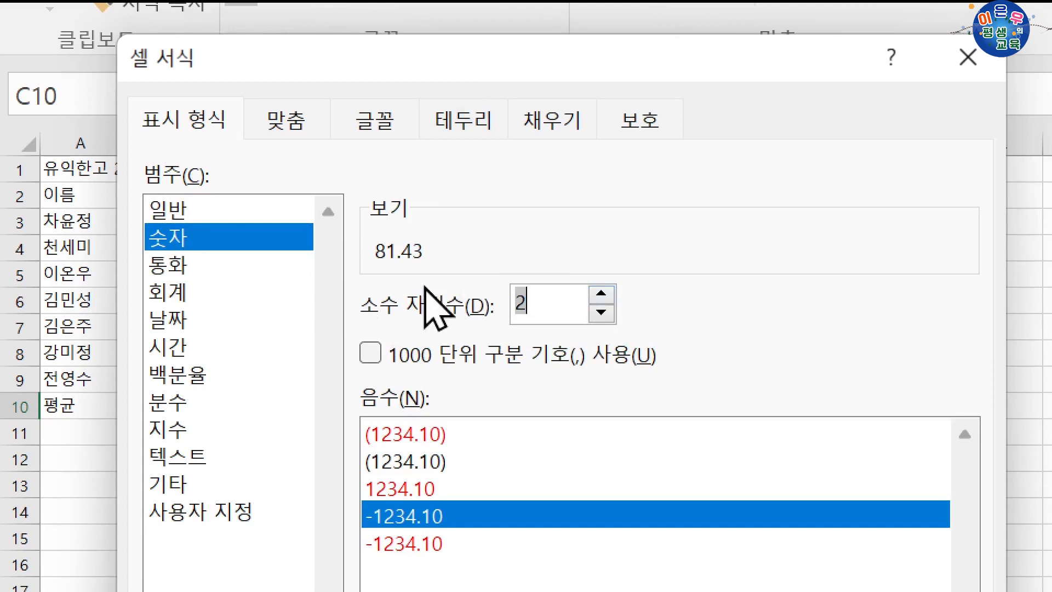
left_click(601, 311)
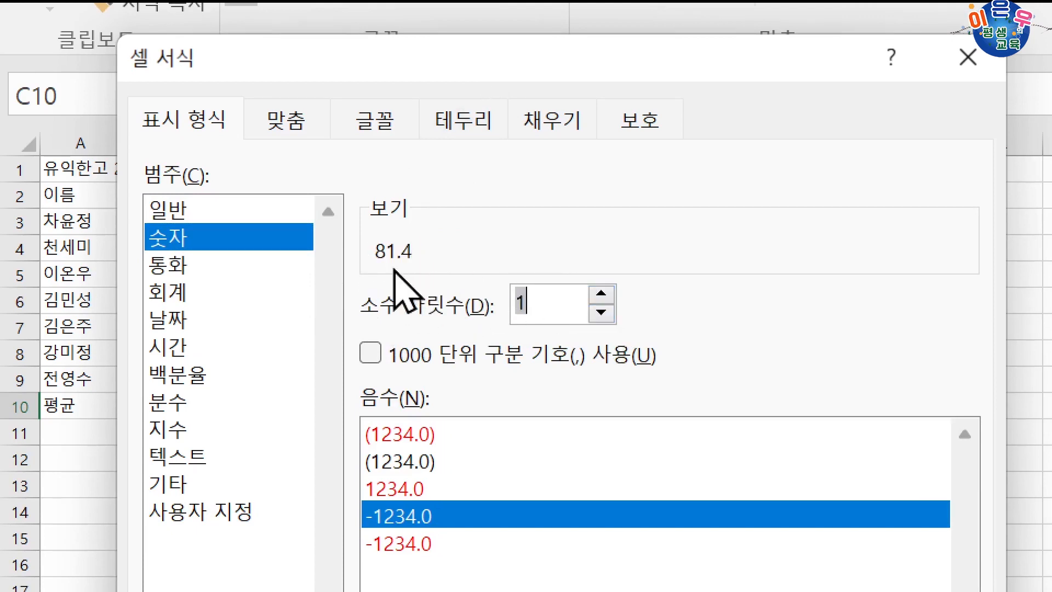
left_click(602, 312)
left_click(601, 295)
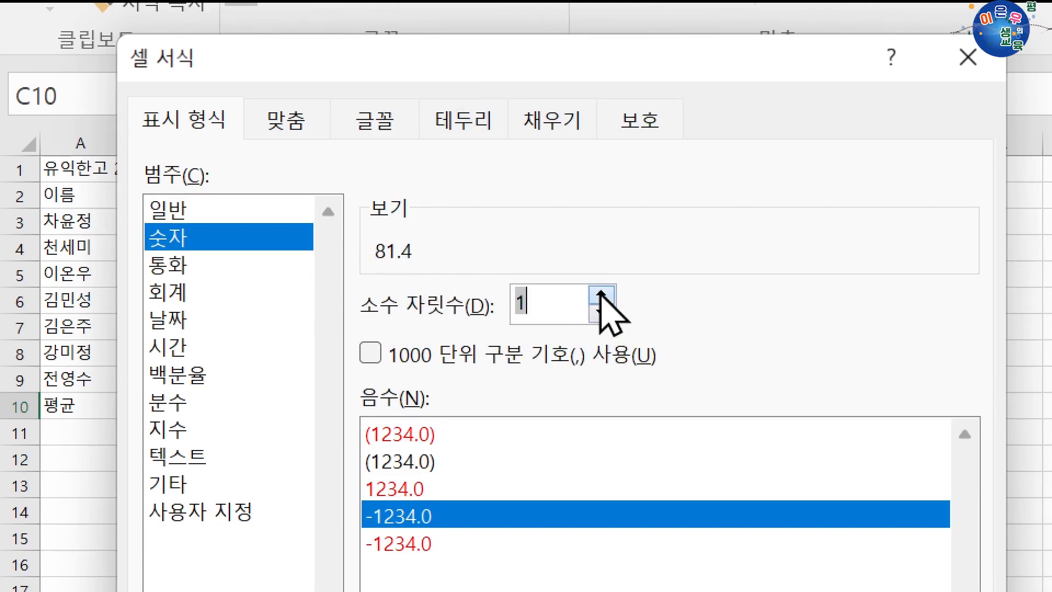
left_click(371, 353)
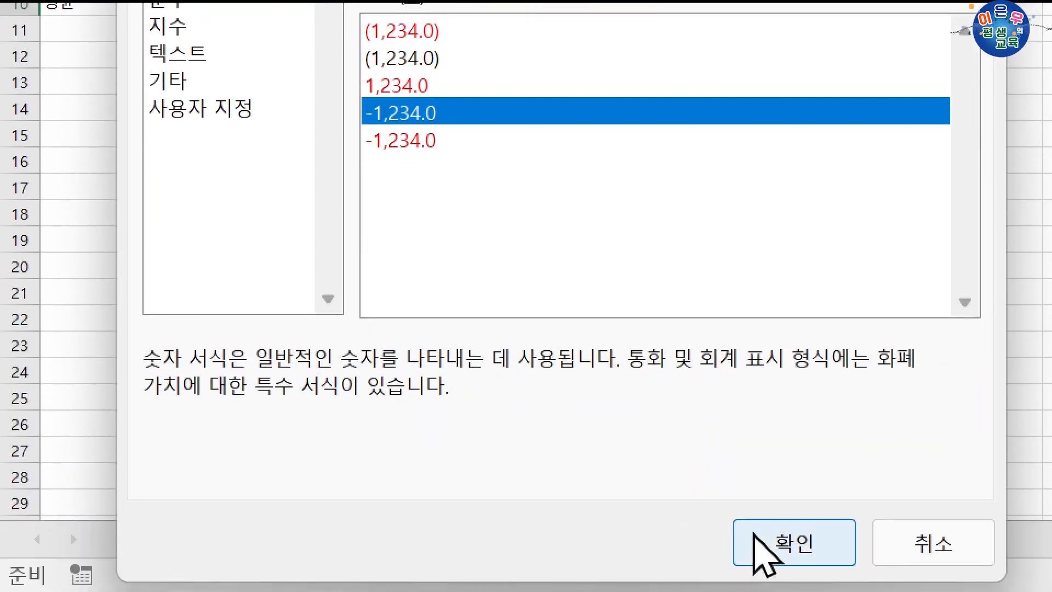
left_click(767, 539)
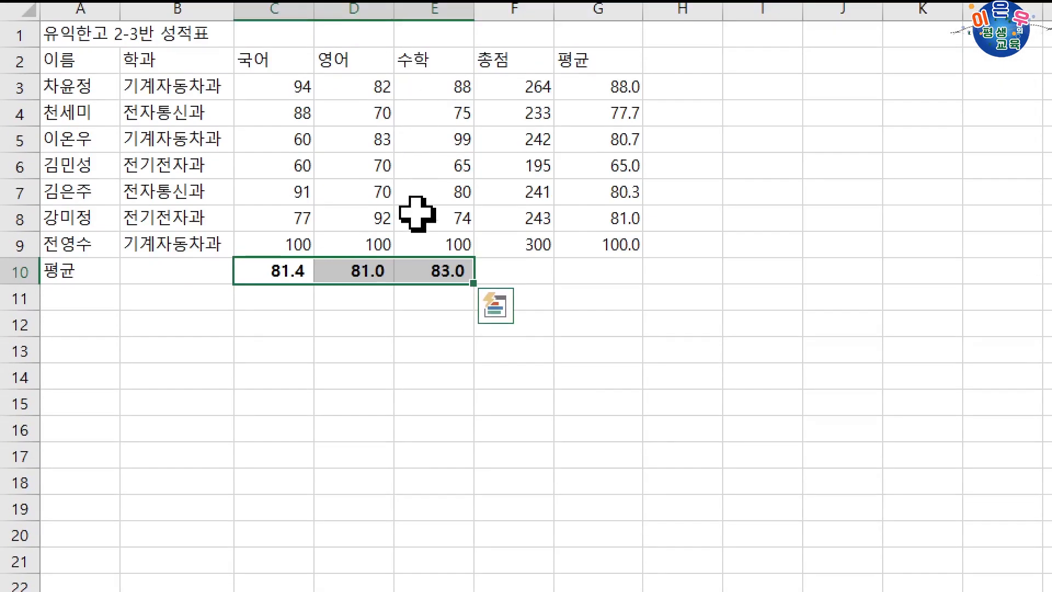
left_click(300, 270)
left_click(383, 270)
left_click(433, 270)
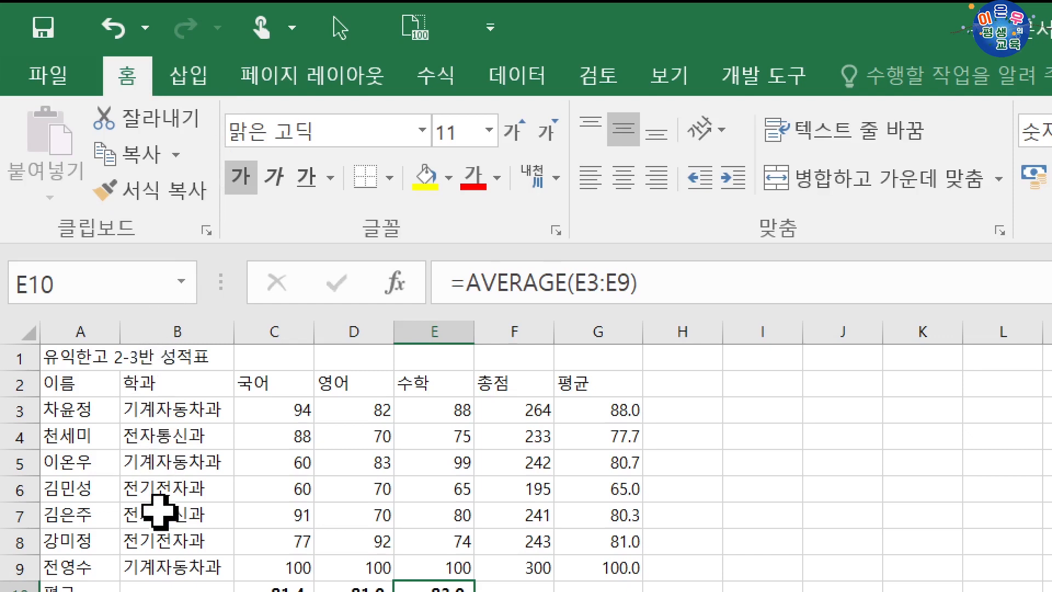
Try 병합하고 가운데 맞춤 on the title range A1:G1, and unmerge the range into separate cells again.
left_click_drag(87, 341, 603, 346)
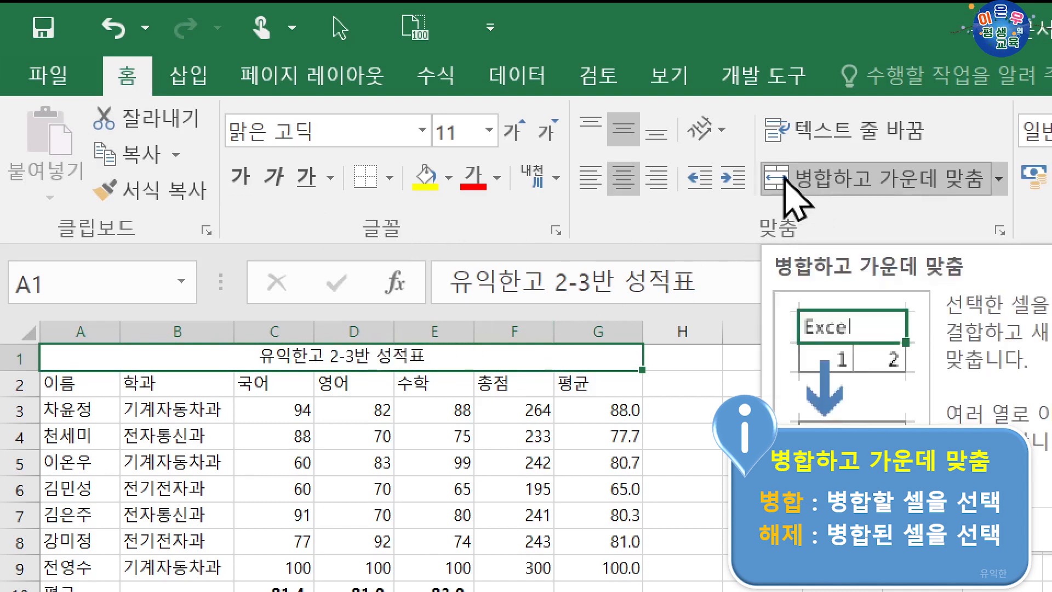
left_click(839, 187)
left_click(94, 364)
left_click(225, 359)
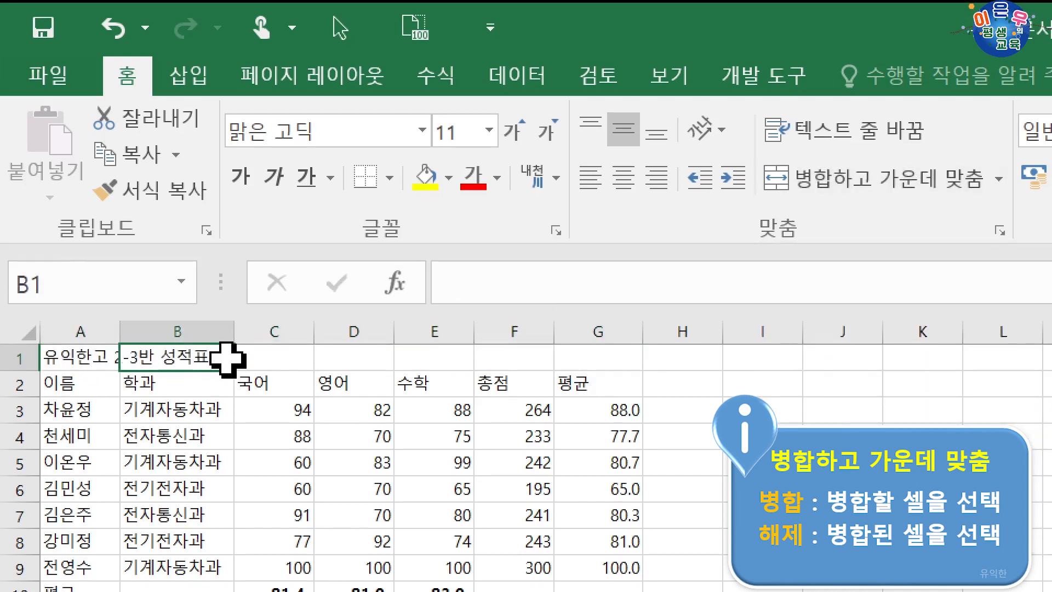
left_click(274, 357)
left_click(357, 358)
left_click(526, 357)
left_click(597, 357)
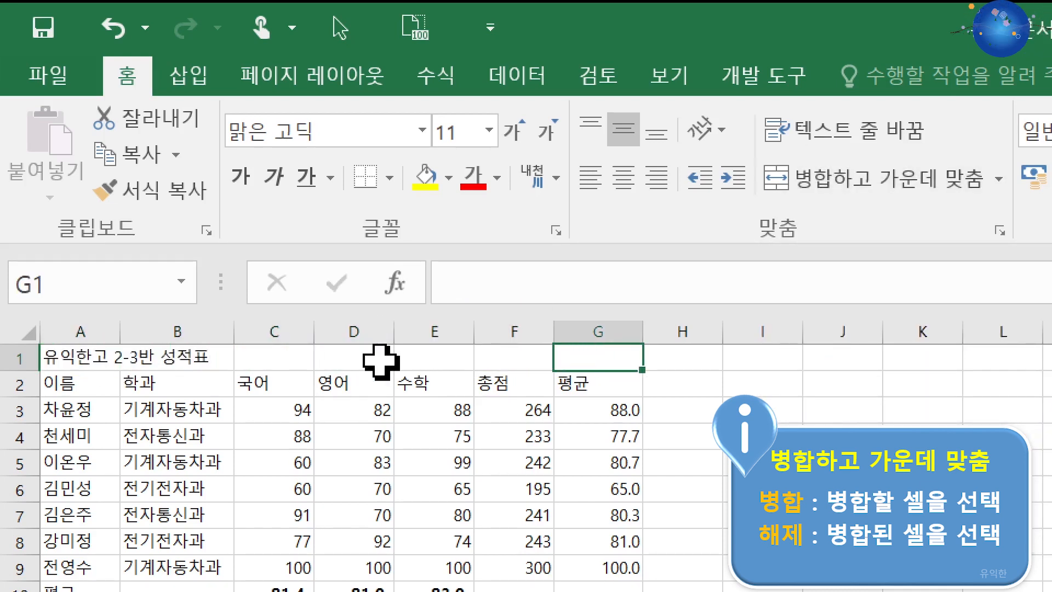
Merge and centre the title across A1:G1 and set its font to 궁서체.
left_click_drag(85, 357, 592, 352)
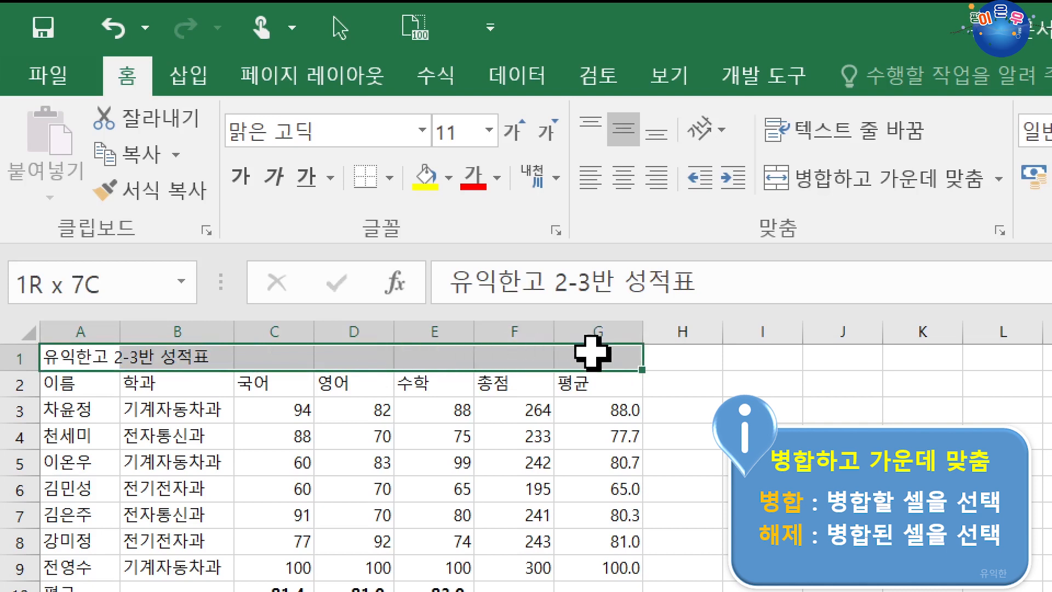
left_click(806, 185)
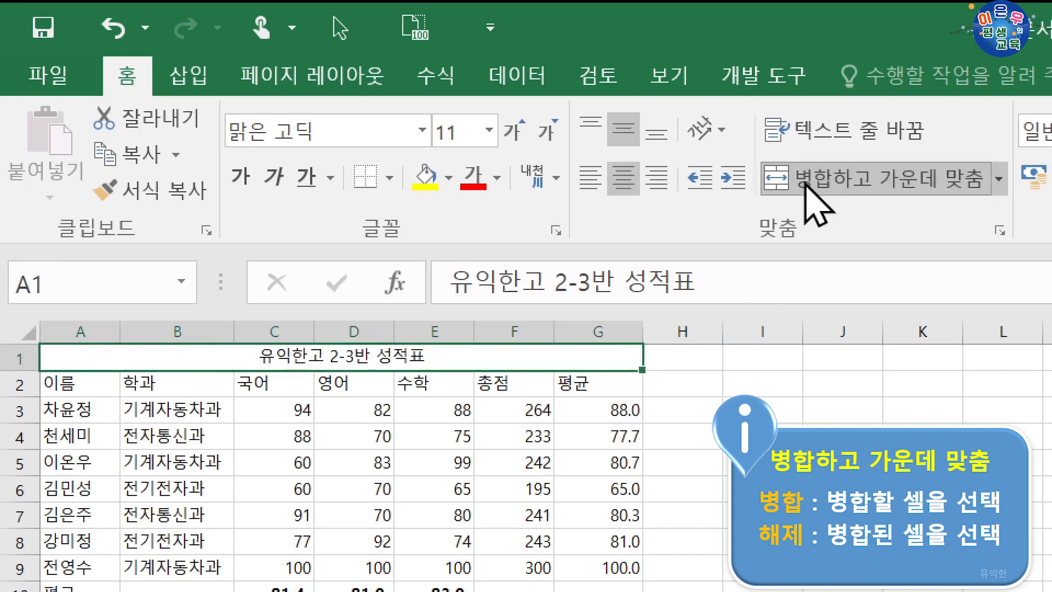
left_click(427, 139)
scroll(402, 375, "down", 3)
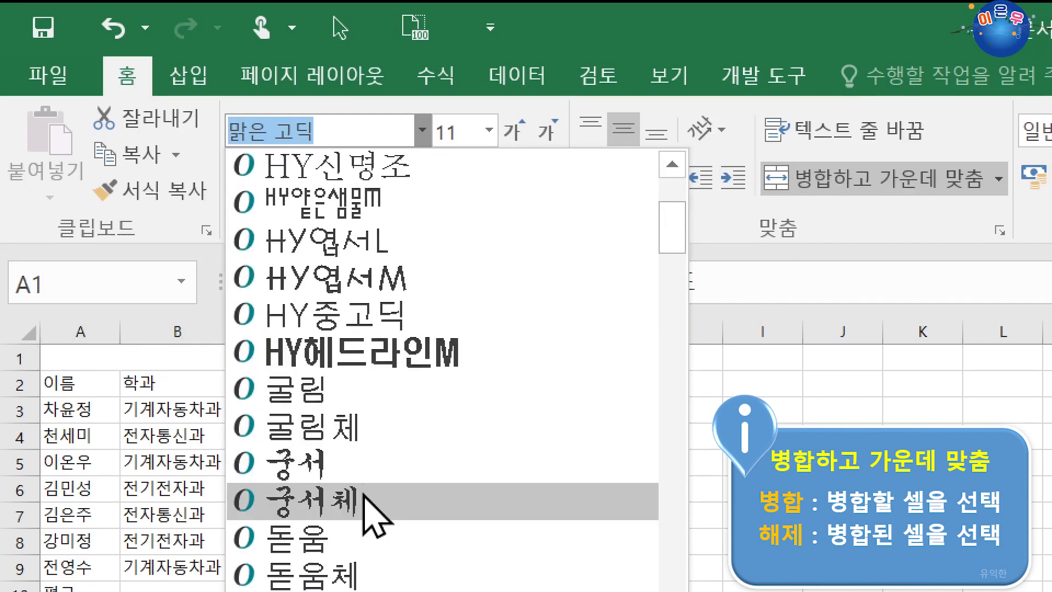
left_click(373, 512)
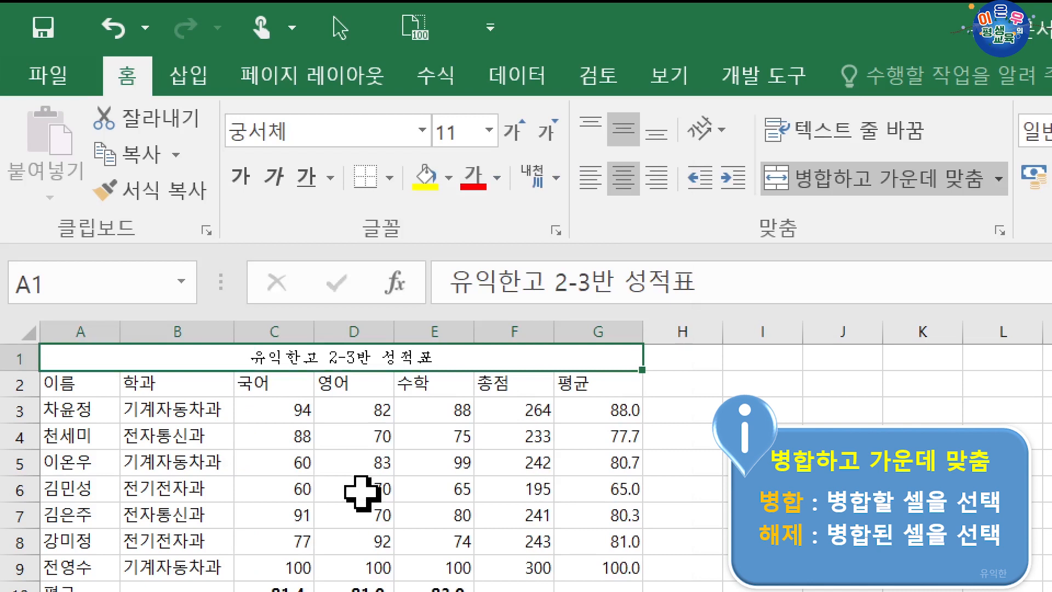
Set the title's font size to 22 and make it bold.
left_click(489, 130)
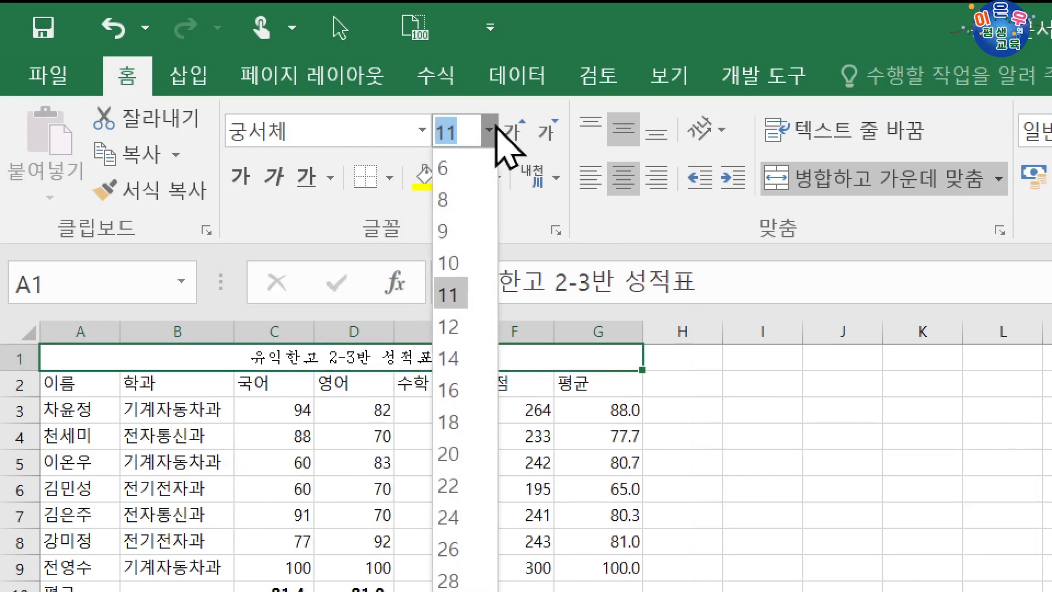
left_click(450, 485)
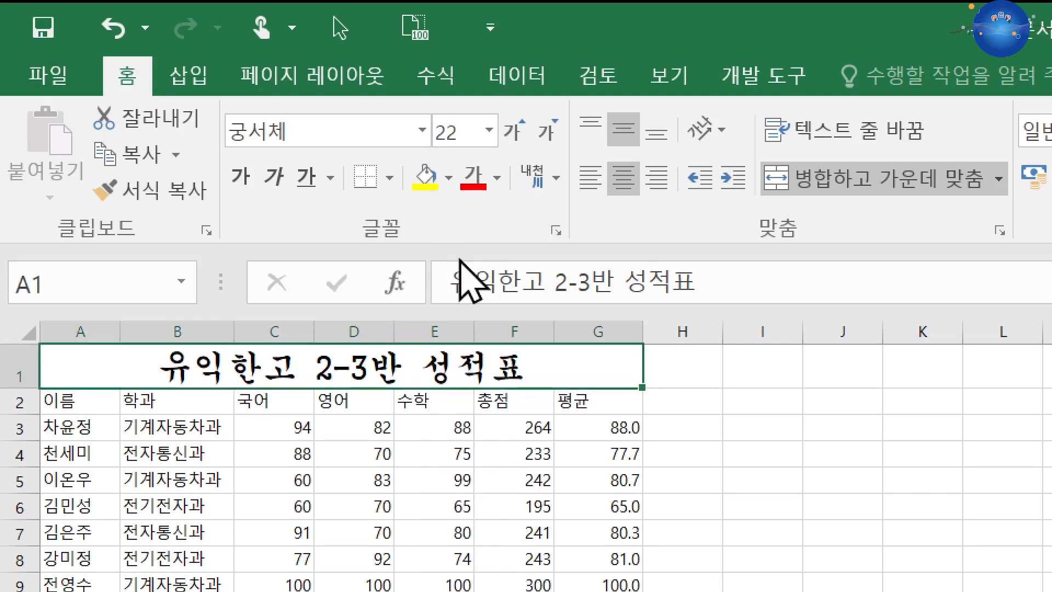
left_click(241, 179)
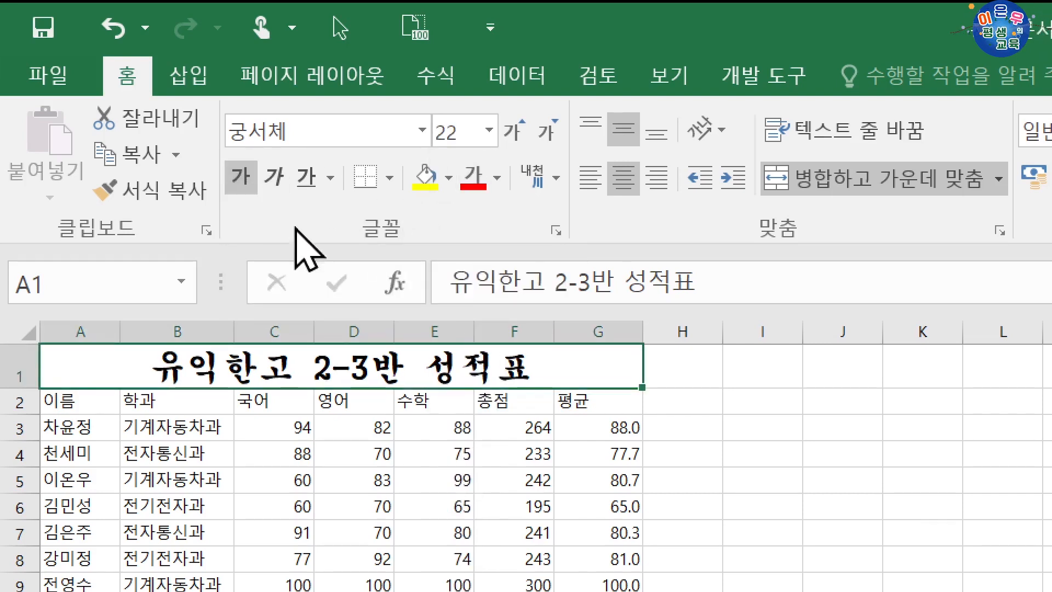
Change the title's font colour to the standard blue.
left_click(500, 182)
left_click(501, 182)
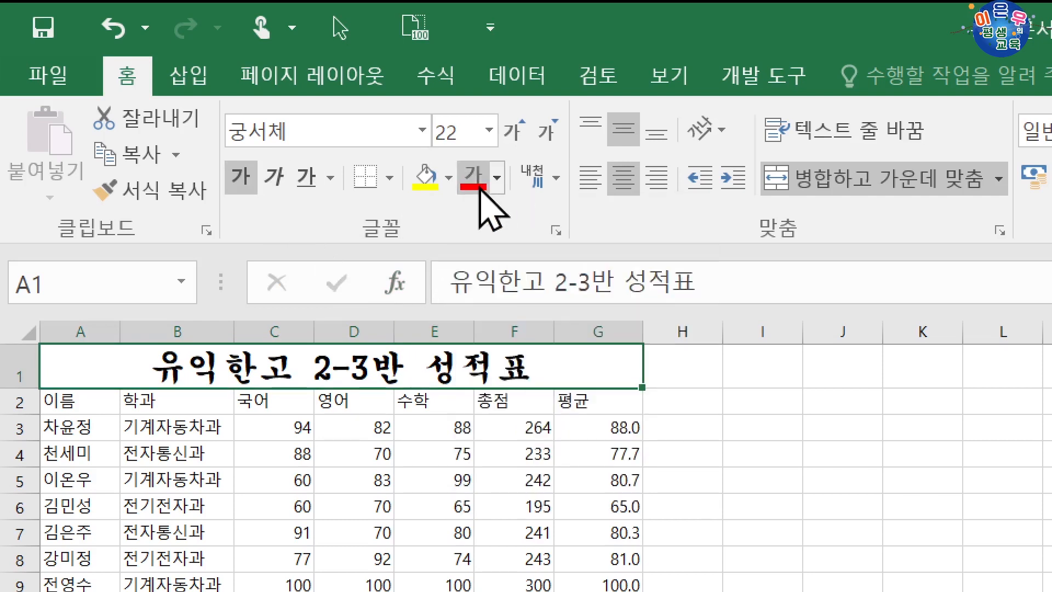
left_click(497, 176)
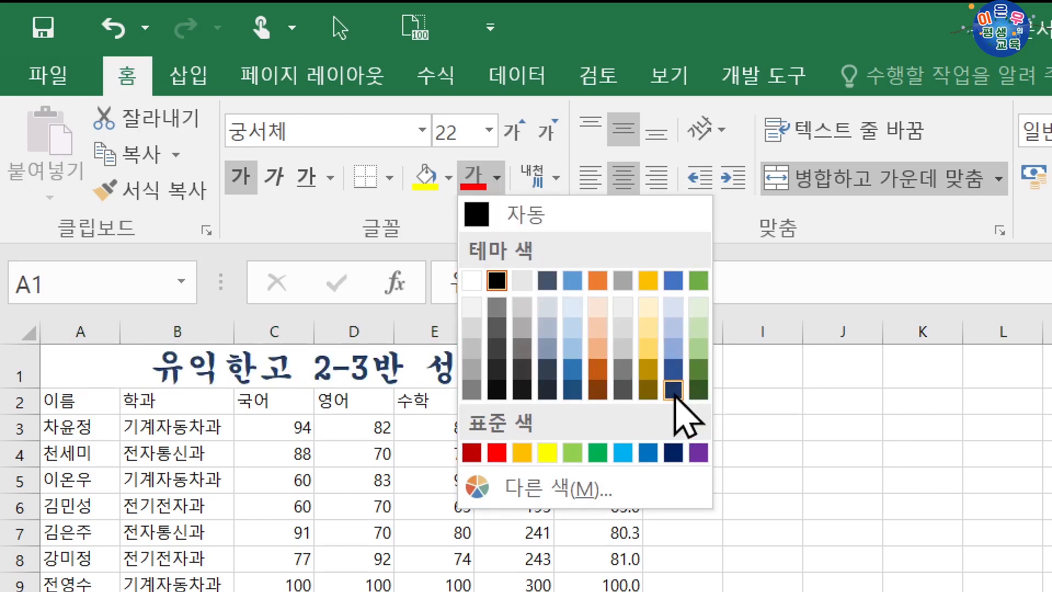
left_click(649, 452)
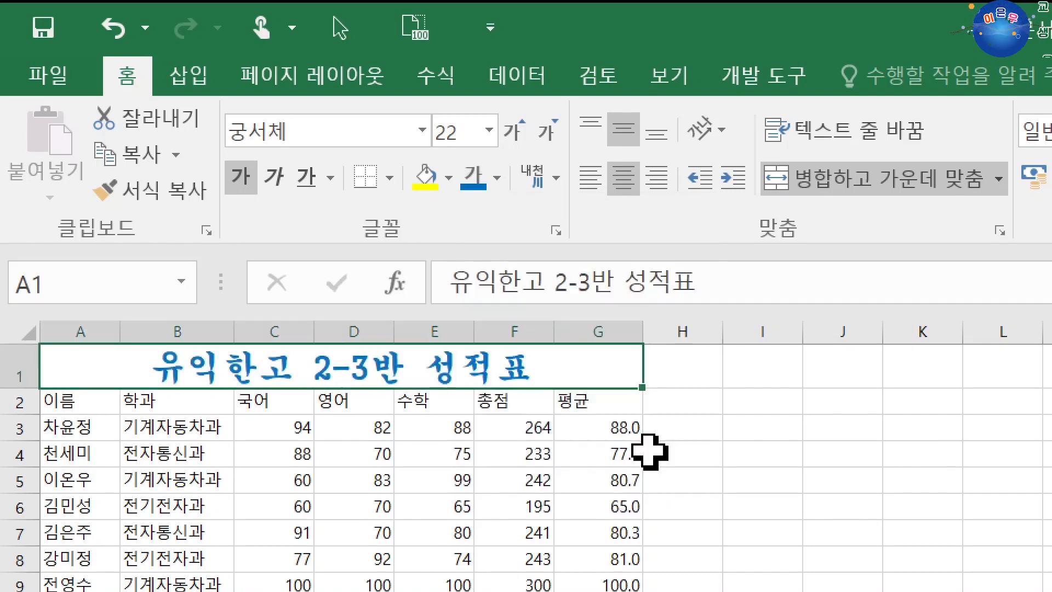
scroll(452, 493, "down", 1)
scroll(452, 495, "up", 1)
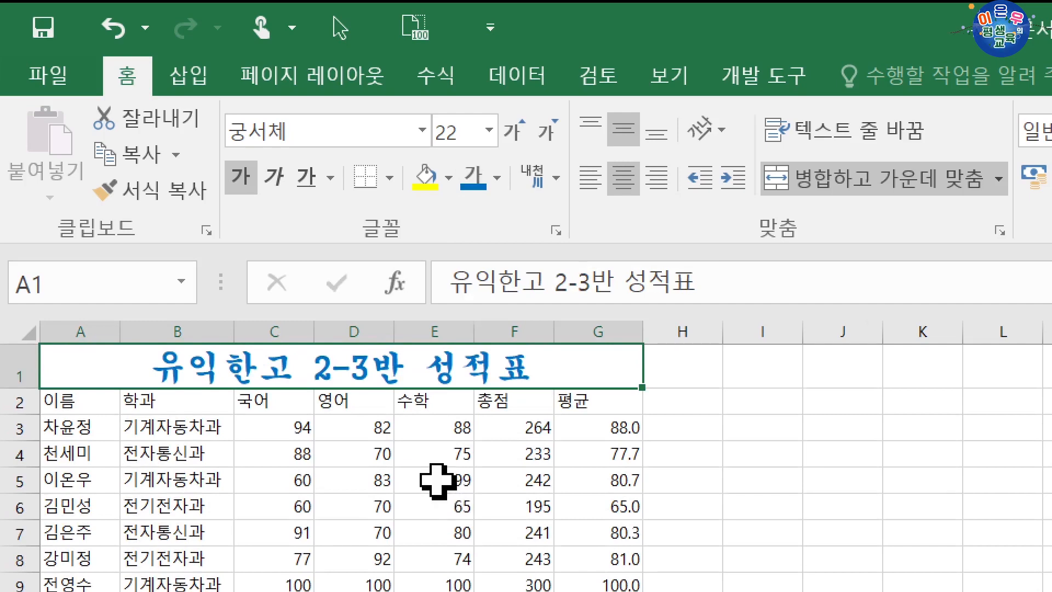
scroll(437, 481, "down", 2)
left_click_drag(46, 380, 477, 540)
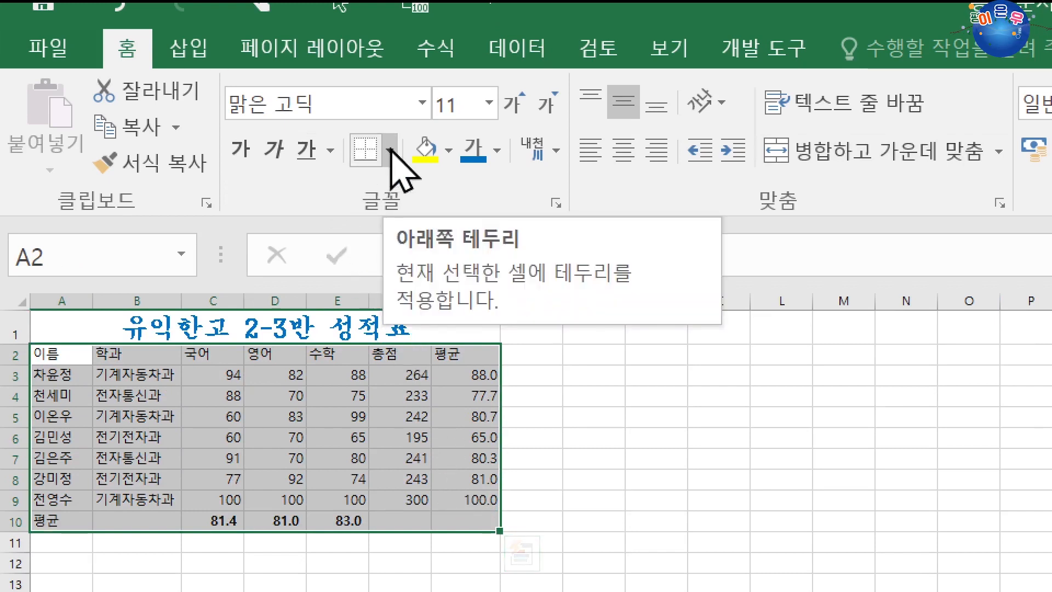
left_click(570, 417)
left_click_drag(557, 357, 708, 526)
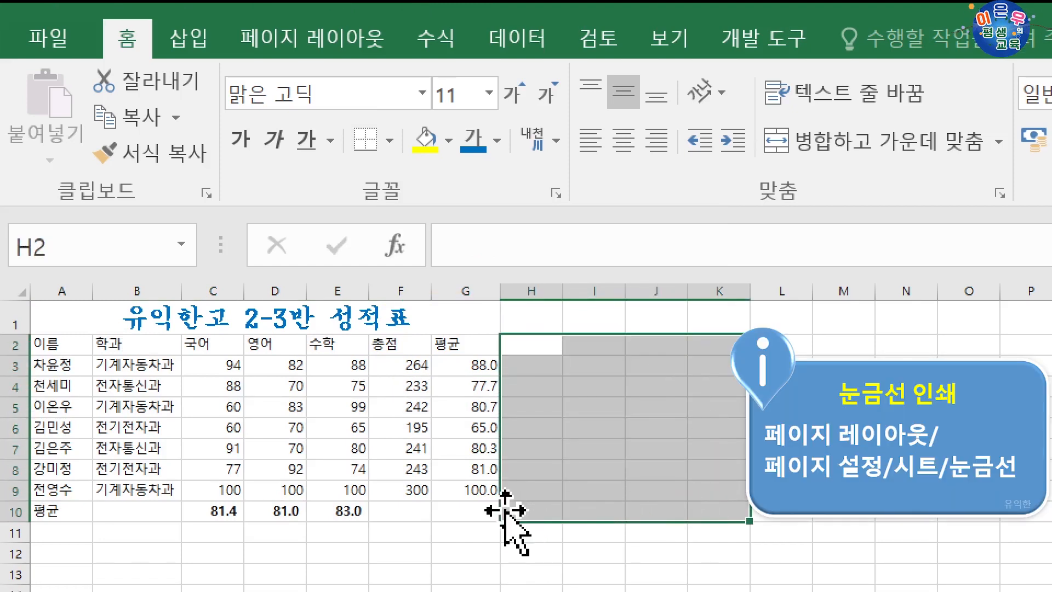
Apply 모든 테두리 to the whole grade table in A2:G10.
left_click_drag(46, 345, 455, 510)
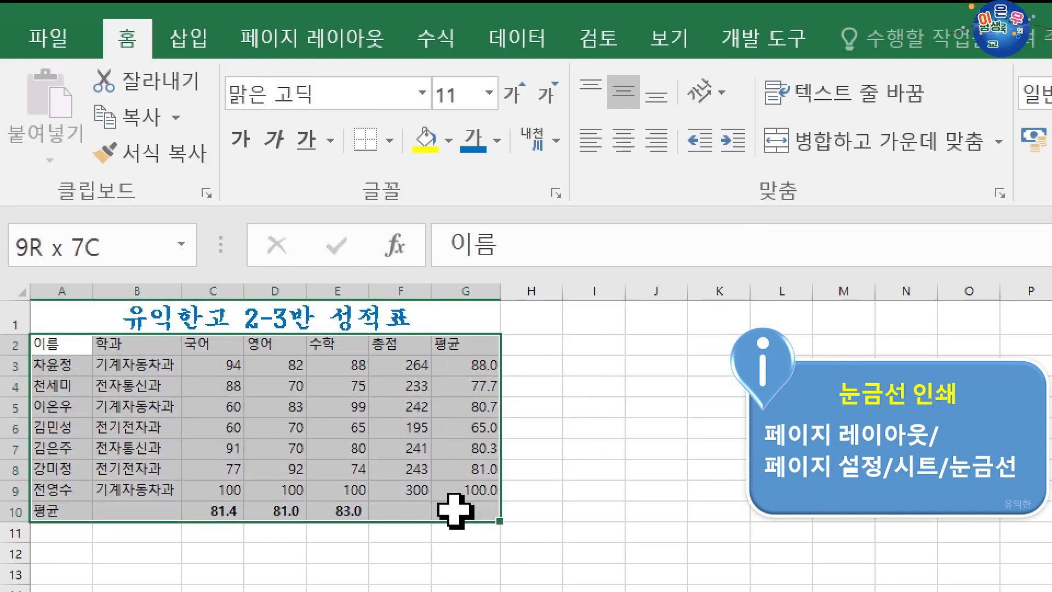
left_click_drag(455, 510, 455, 510)
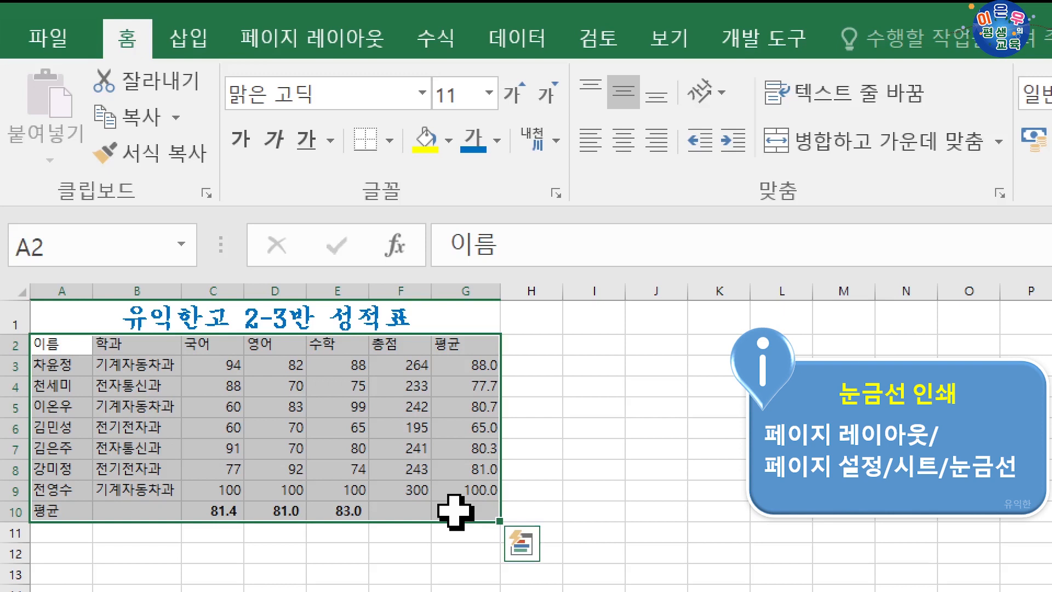
left_click(390, 141)
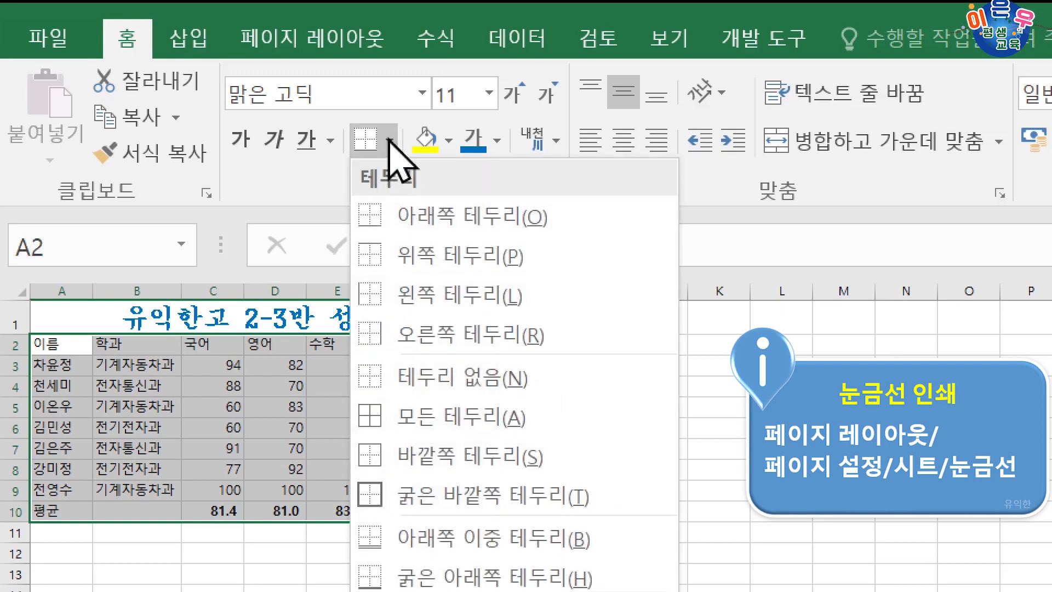
left_click(421, 413)
left_click(337, 407)
Put a 굵은 바깥쪽 테두리 around the grade table in A2:G10.
left_click_drag(35, 345, 453, 504)
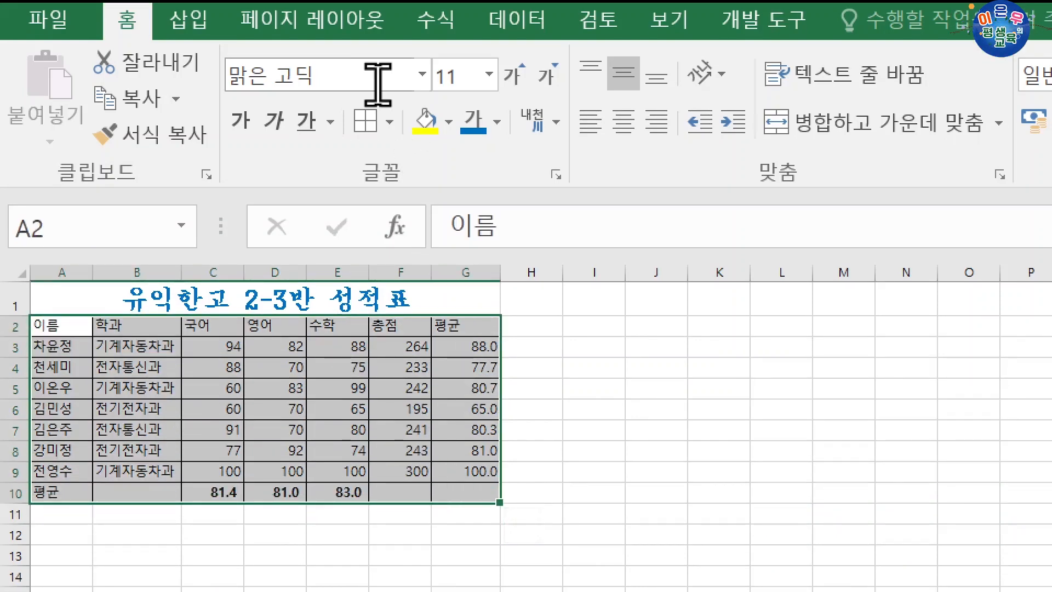
left_click(390, 124)
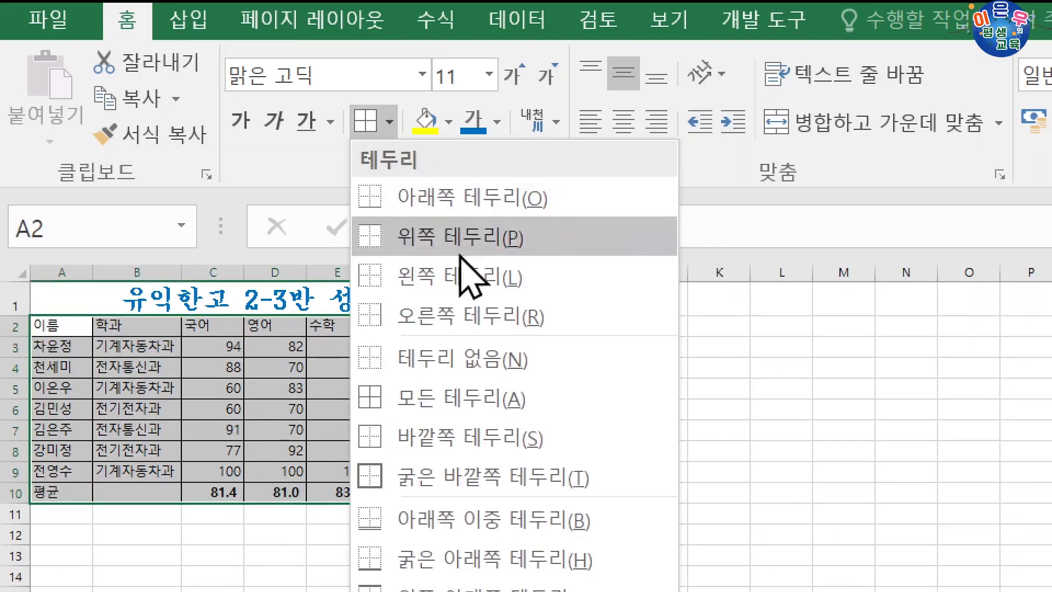
left_click(547, 478)
left_click(532, 430)
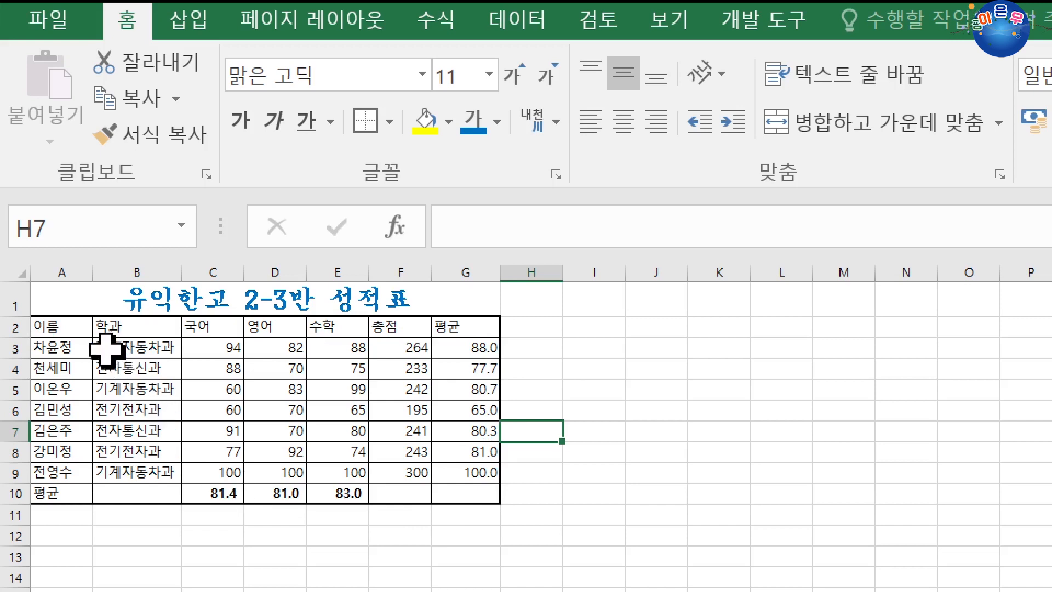
Centre the column headings in A2:G2 horizontally.
left_click_drag(78, 329, 471, 335)
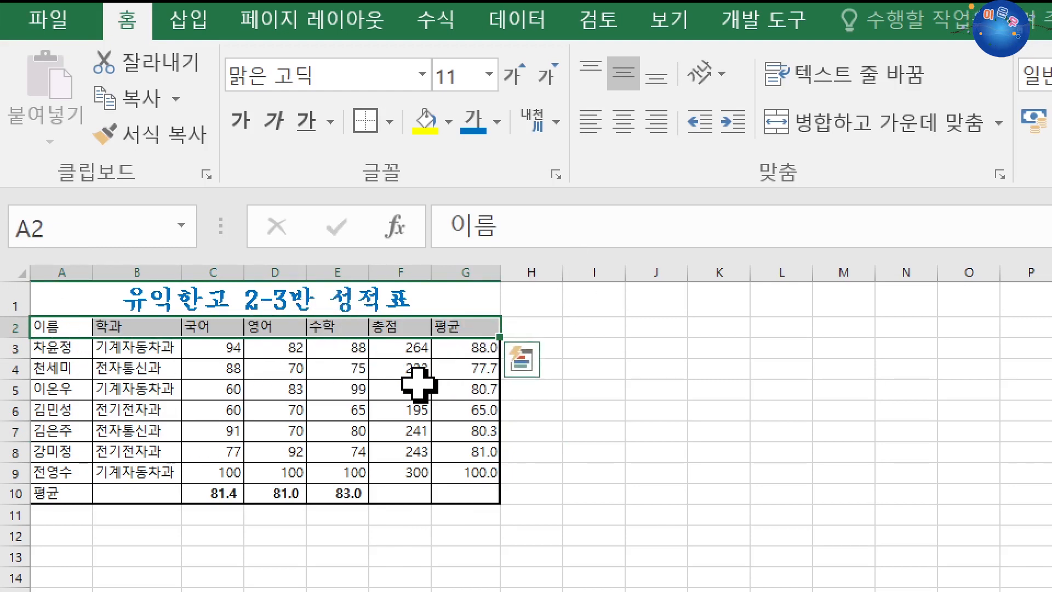
scroll(413, 383, "up", 2)
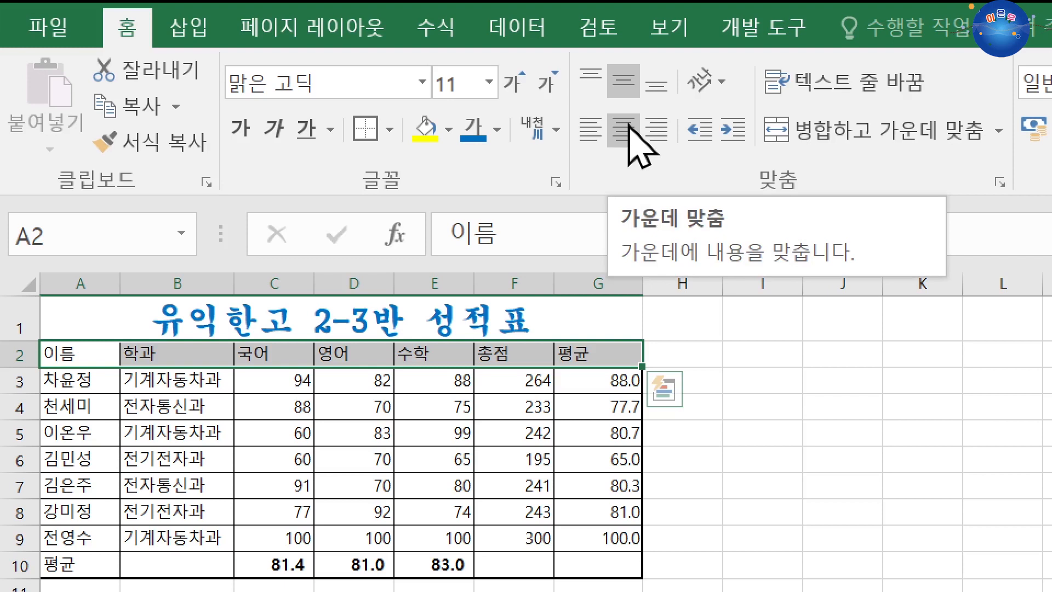
left_click(636, 143)
left_click(437, 433)
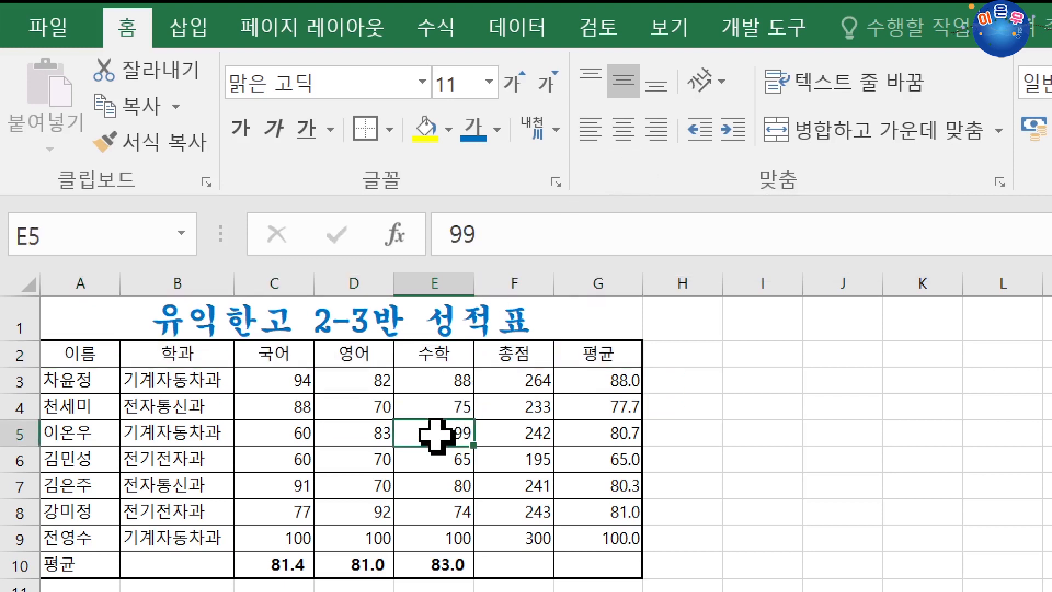
left_click_drag(79, 380, 173, 521)
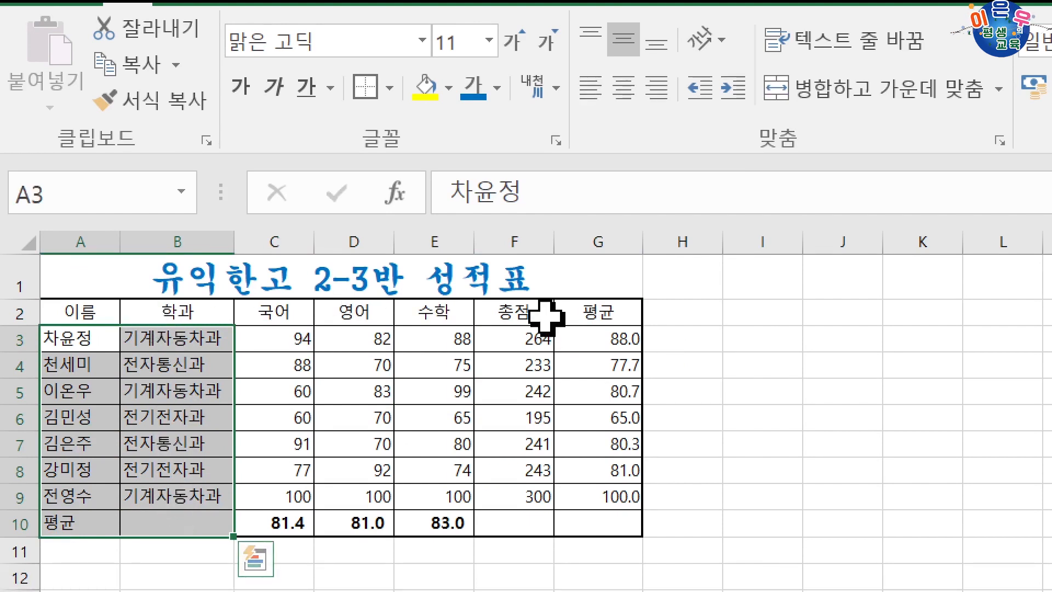
left_click_drag(85, 312, 600, 310, "ctrl")
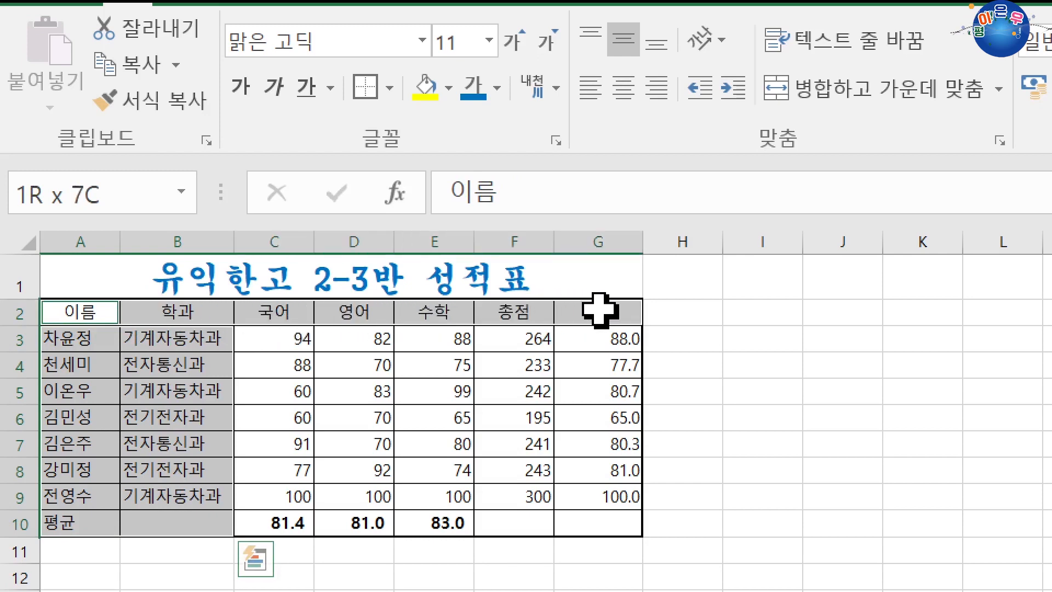
left_click(453, 359)
Select the headings A2:G2 together with the non-adjacent range A3:B10 and centre their text horizontally.
left_click_drag(59, 310, 595, 320)
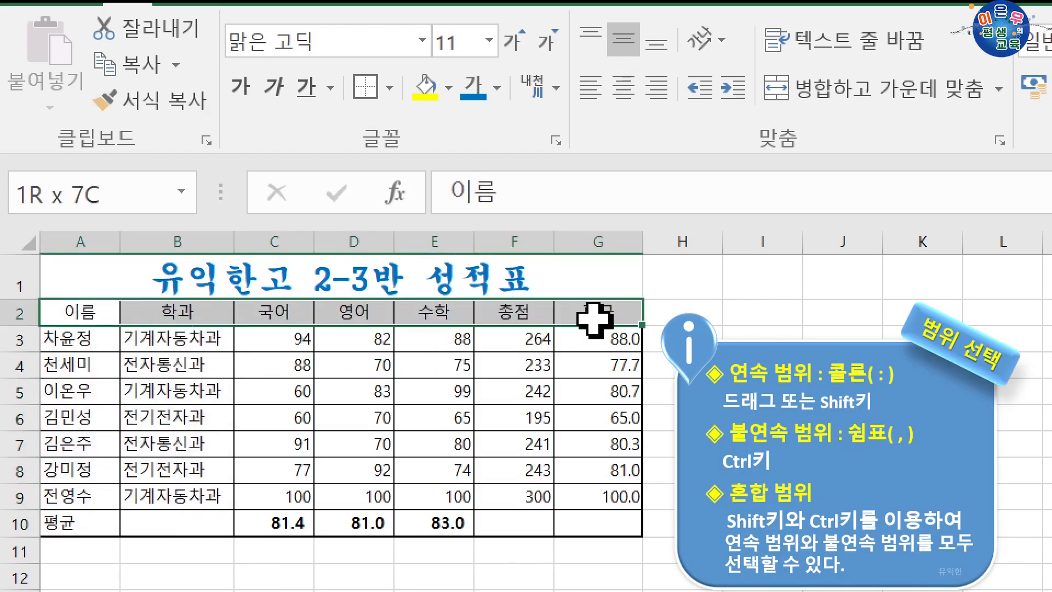
left_click_drag(68, 338, 167, 514, "ctrl")
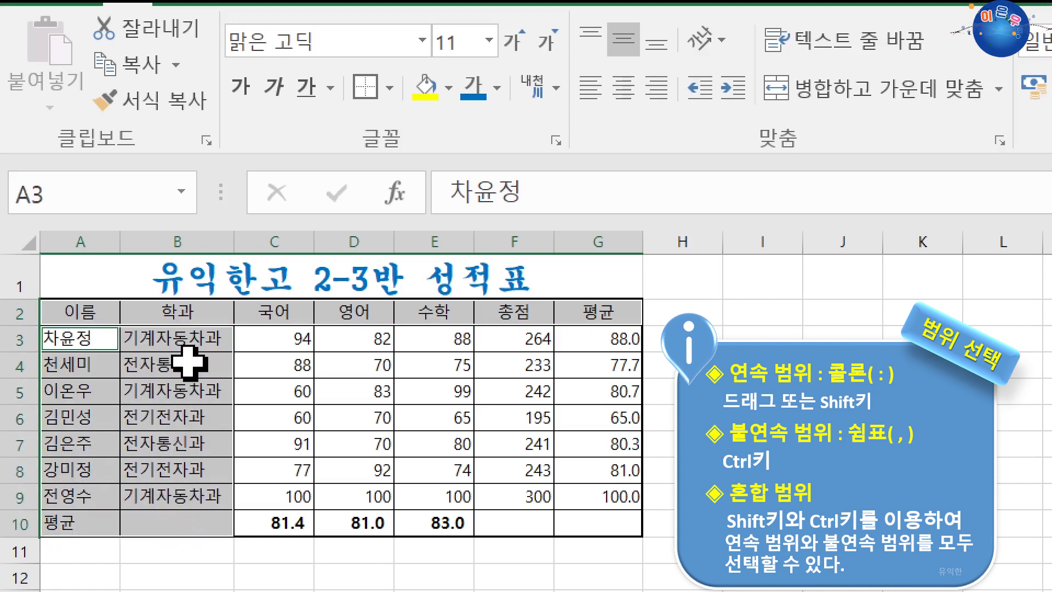
left_click(623, 88)
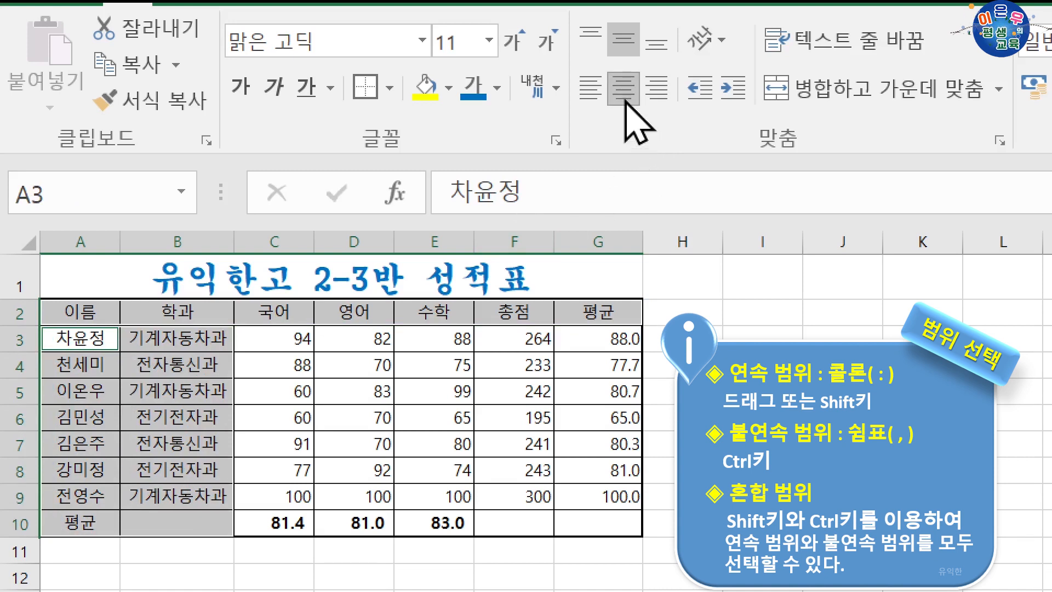
left_click(342, 363)
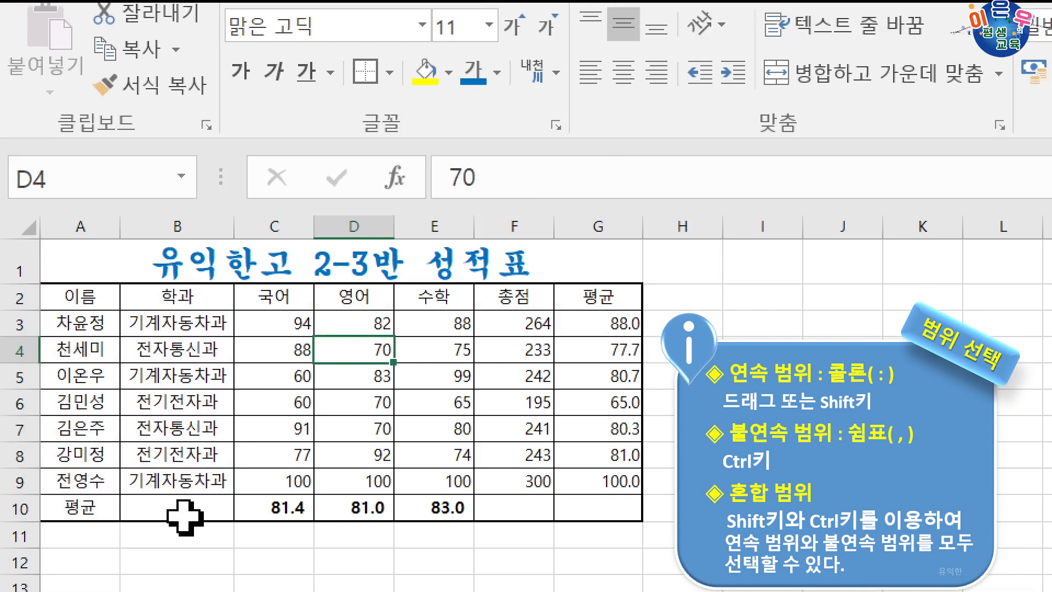
Open the cell formatting settings for empty cell B10, choose the 숫자 category, and review the alignment and font options.
left_click(185, 530)
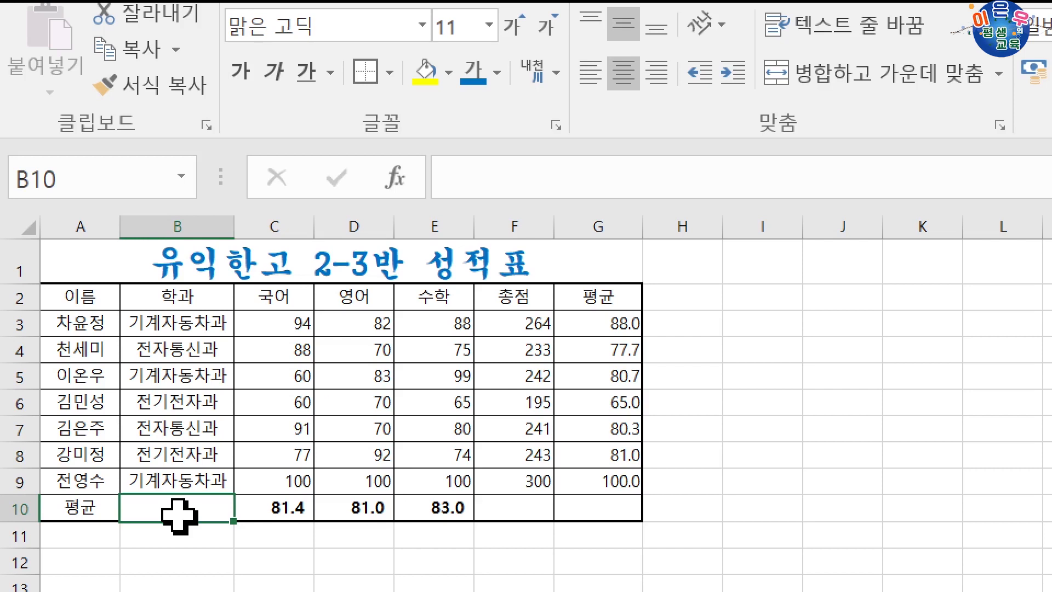
right_click(178, 515)
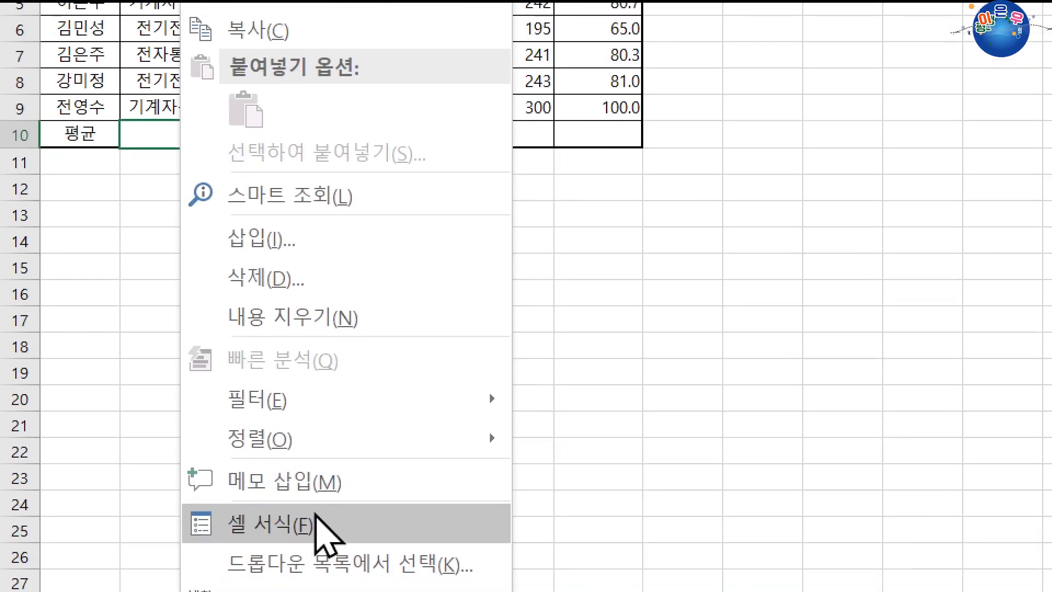
left_click(158, 137)
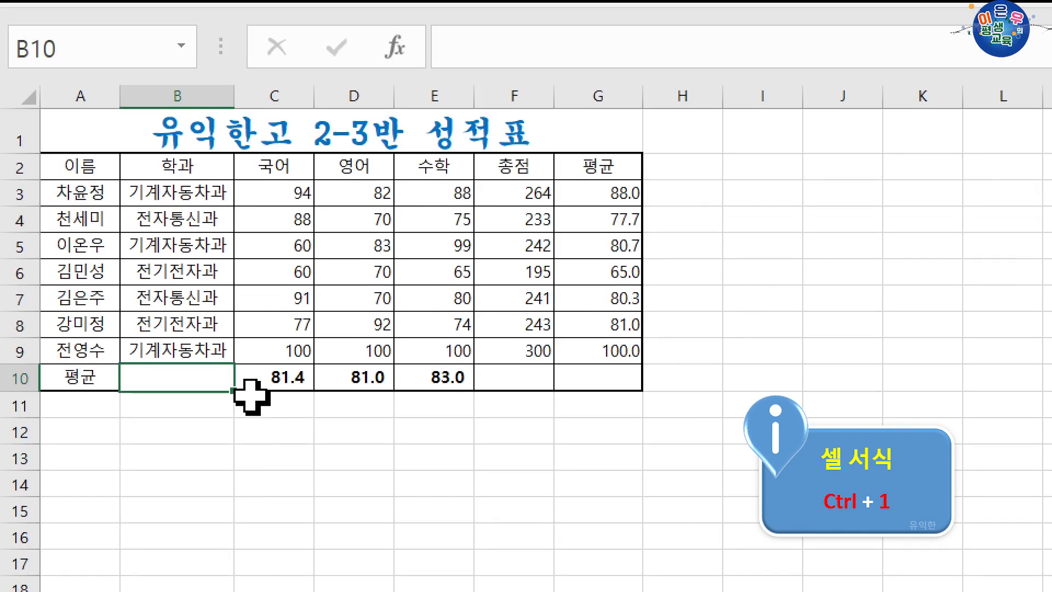
key("ctrl+1")
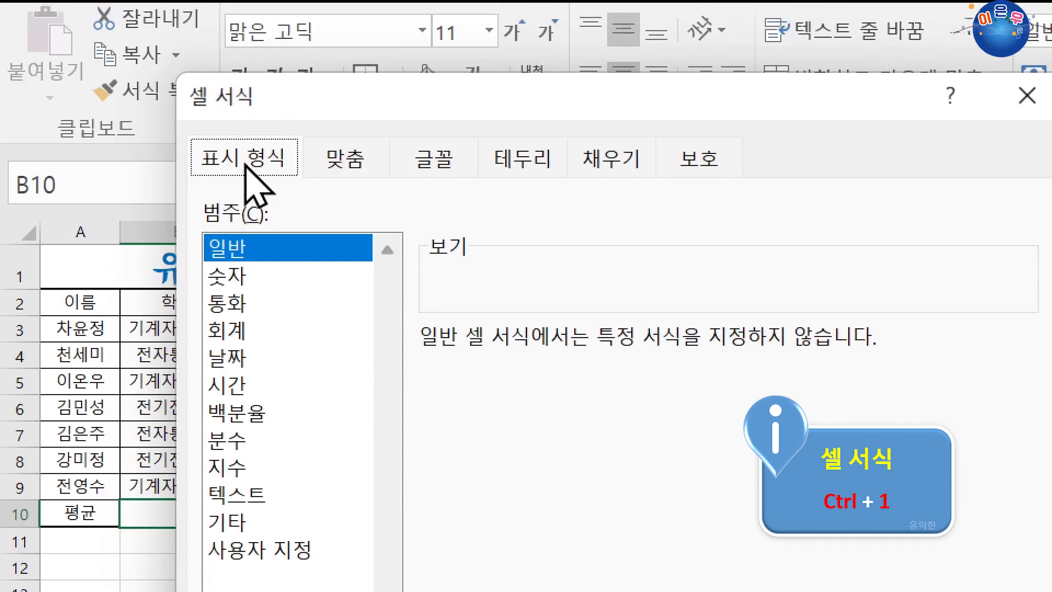
mouse_move(311, 112)
left_mouse_down()
mouse_move(584, 148)
mouse_move(319, 104)
left_mouse_up()
left_click(239, 271)
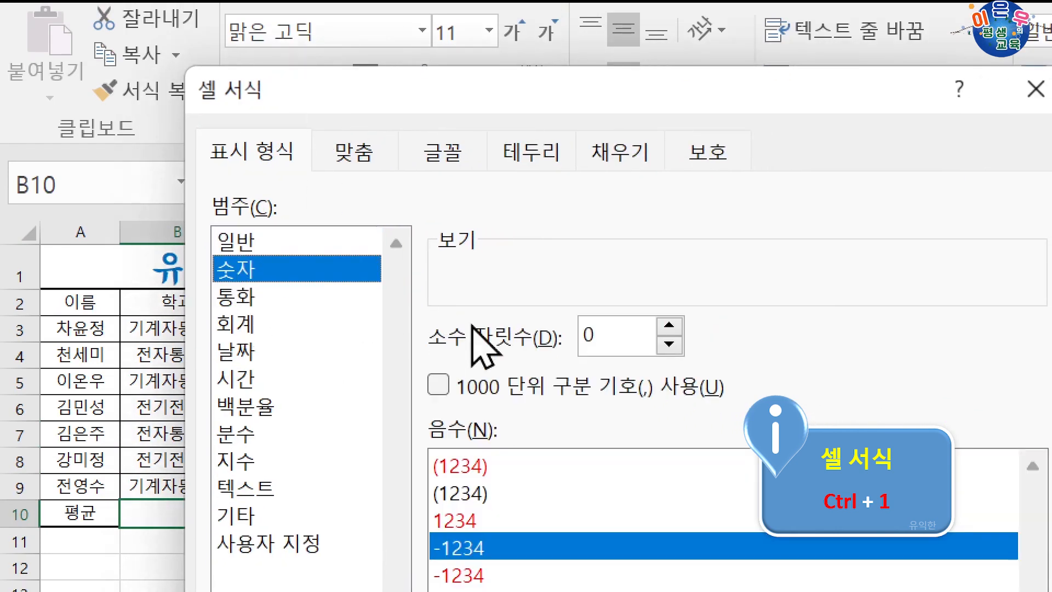
left_click(345, 148)
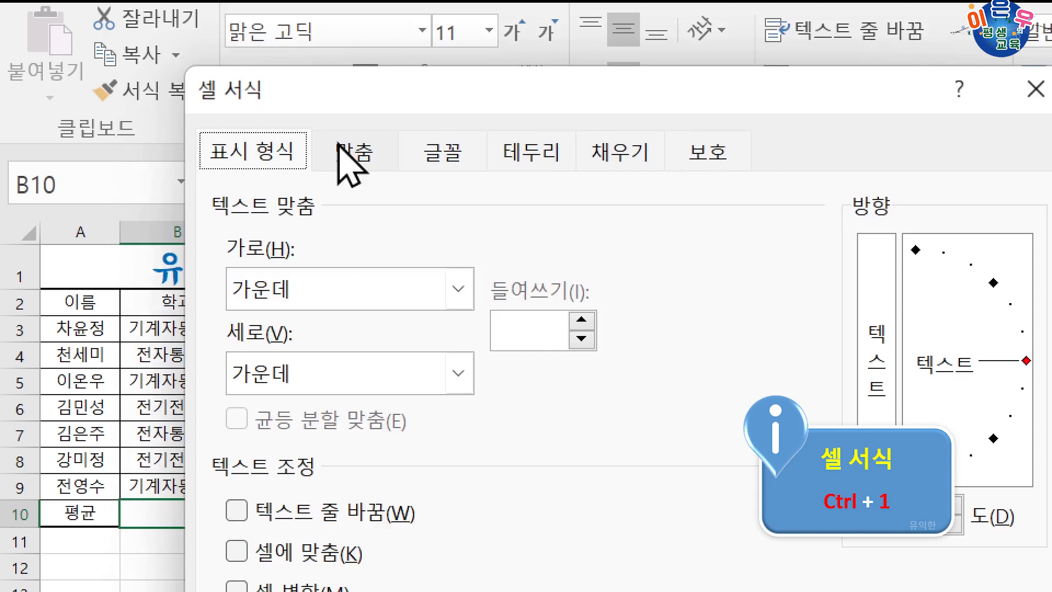
left_click(459, 156)
Cross out the empty cell B10 with both diagonal border lines.
left_click(541, 163)
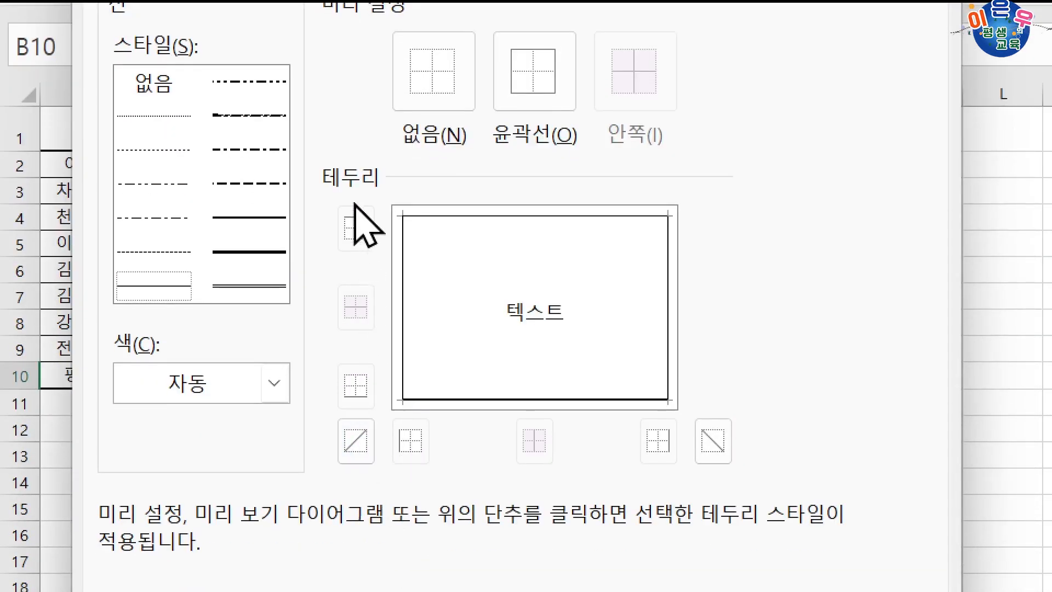
left_click(355, 441)
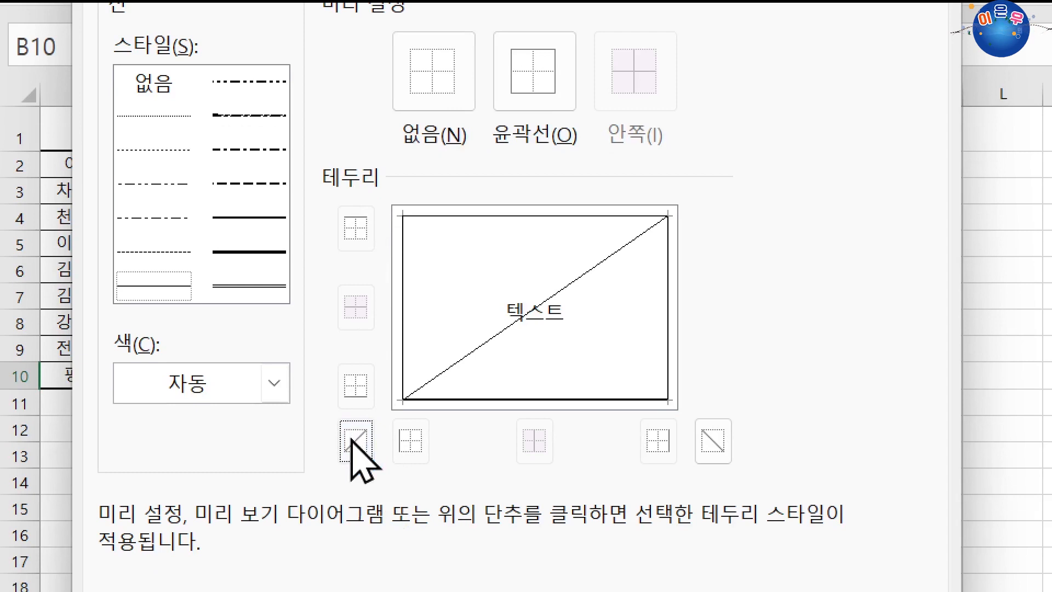
left_click(715, 445)
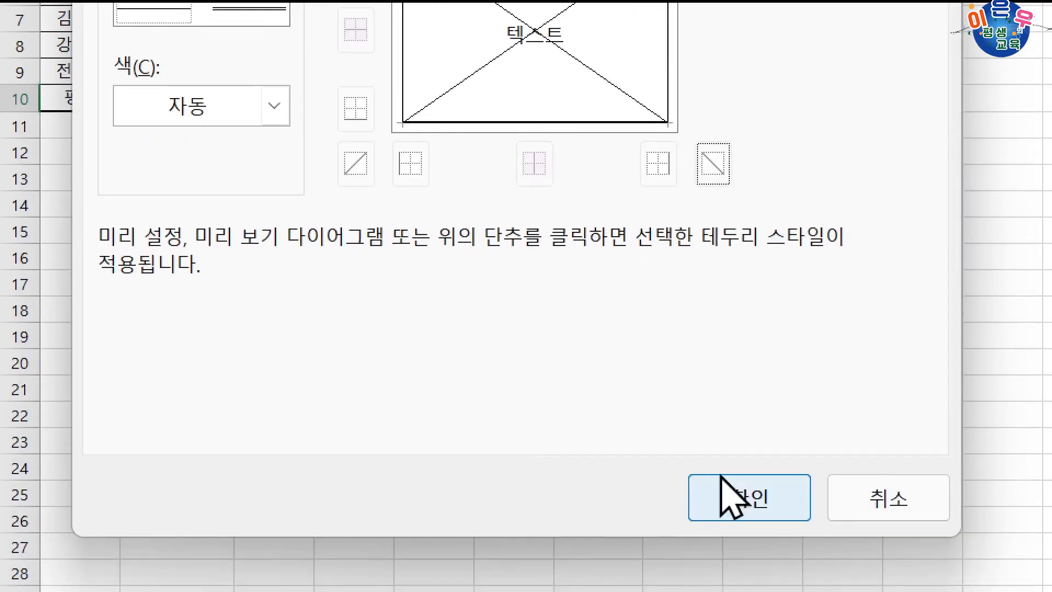
left_click(728, 496)
left_click(353, 468)
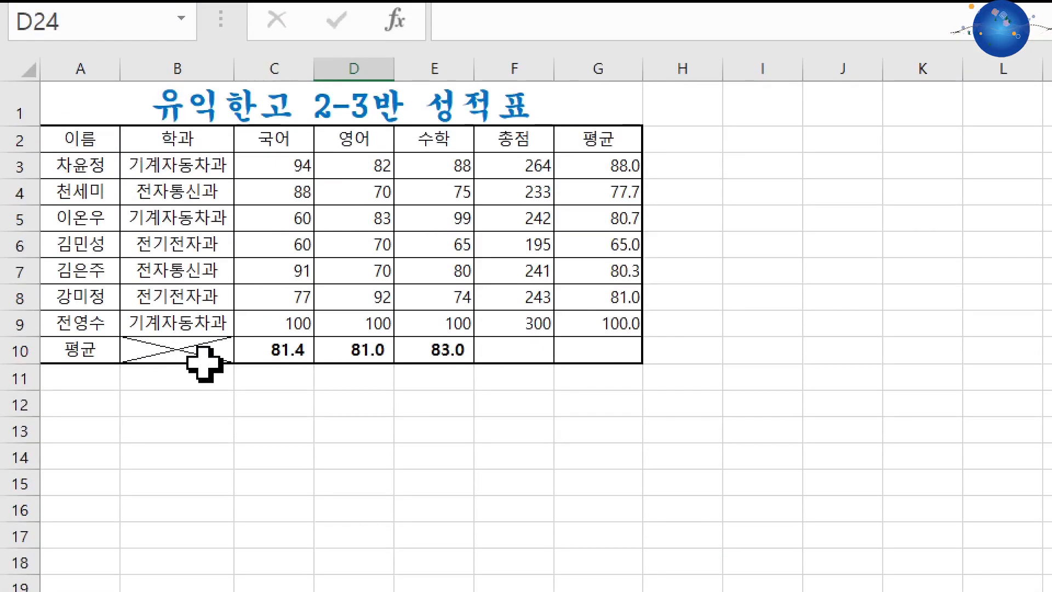
Cross out the empty cells F10:G10 in the average row with both diagonal border lines.
left_click_drag(506, 350, 594, 353)
key("ctrl+1")
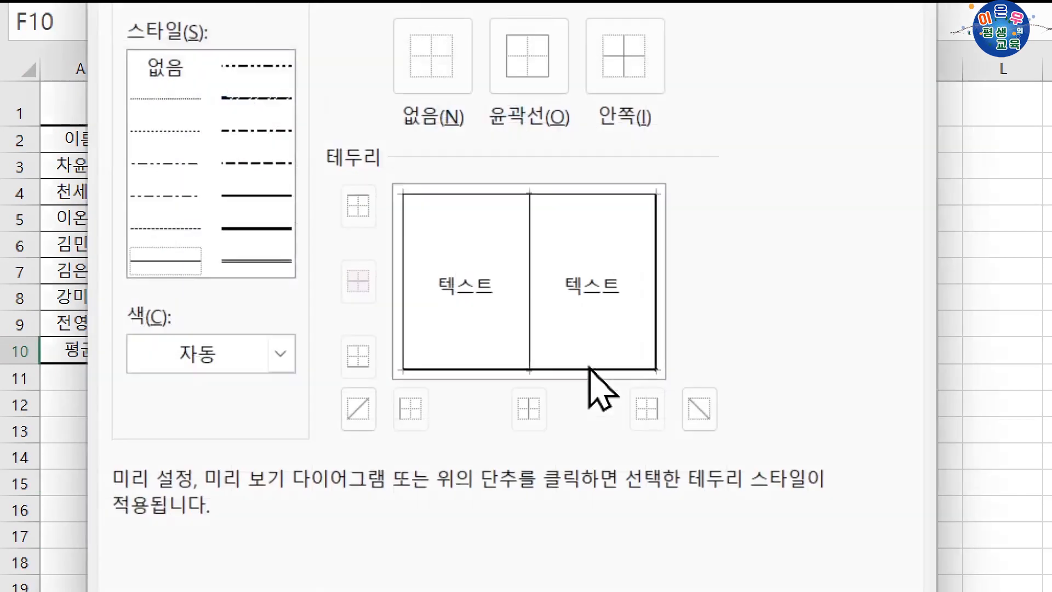
left_click(481, 300)
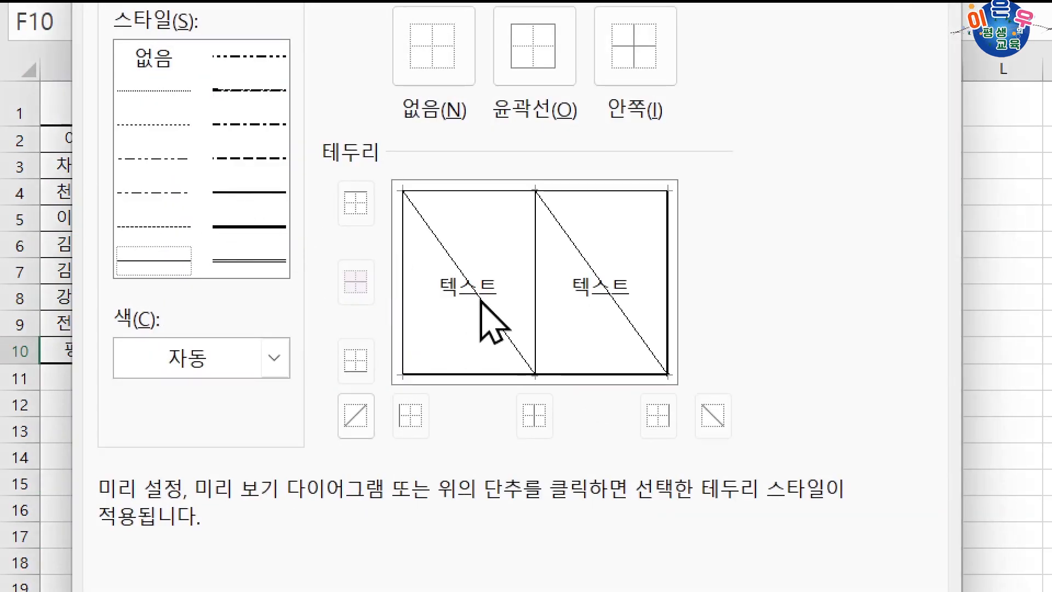
left_click(451, 328)
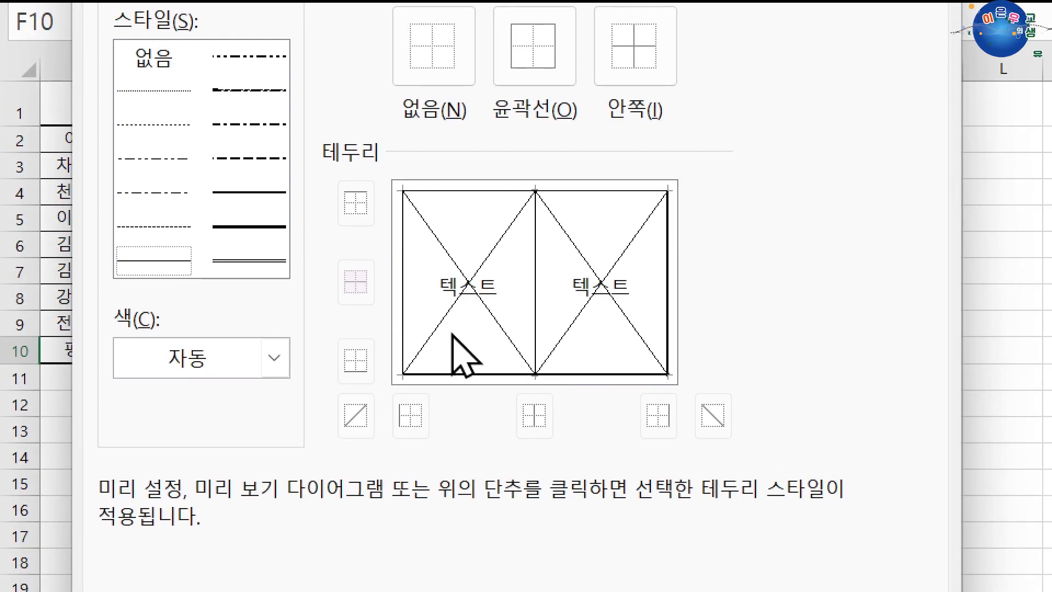
left_click(721, 467)
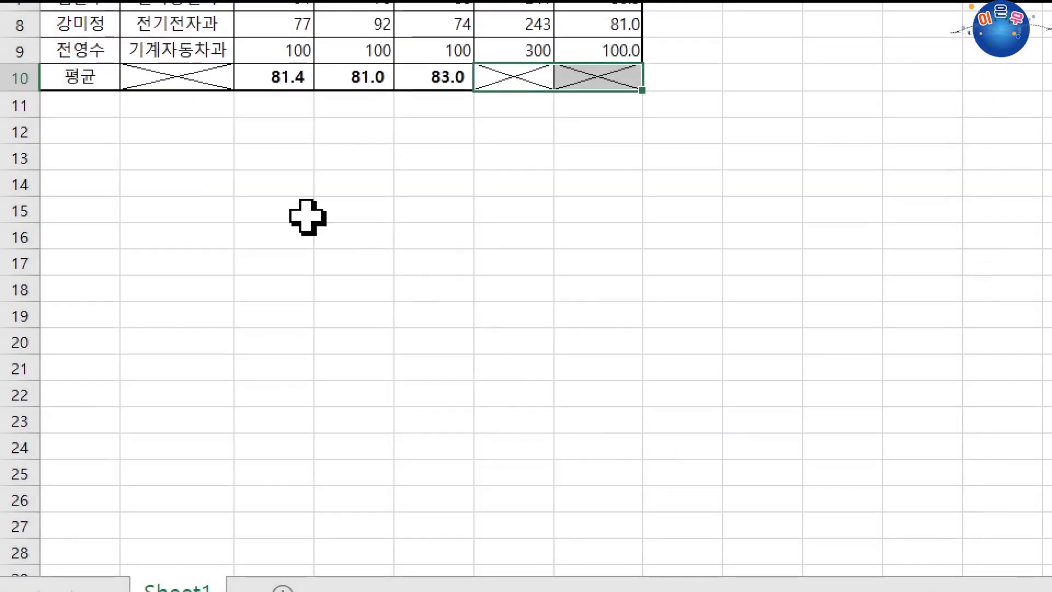
left_click(305, 216)
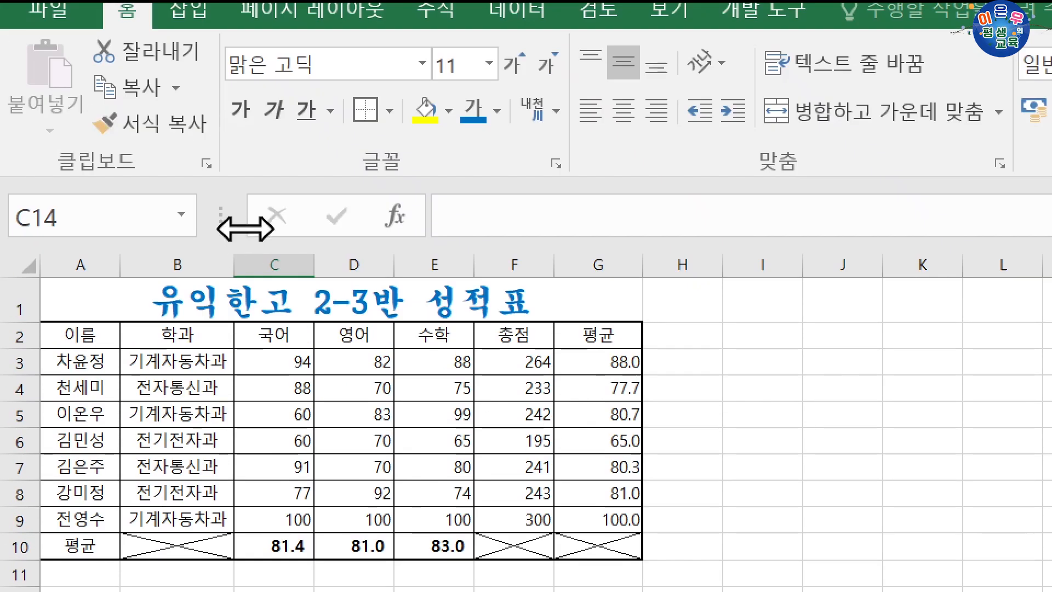
Fill the heading row A2:G2 with standard yellow.
left_click(81, 337)
left_click_drag(81, 337, 573, 344)
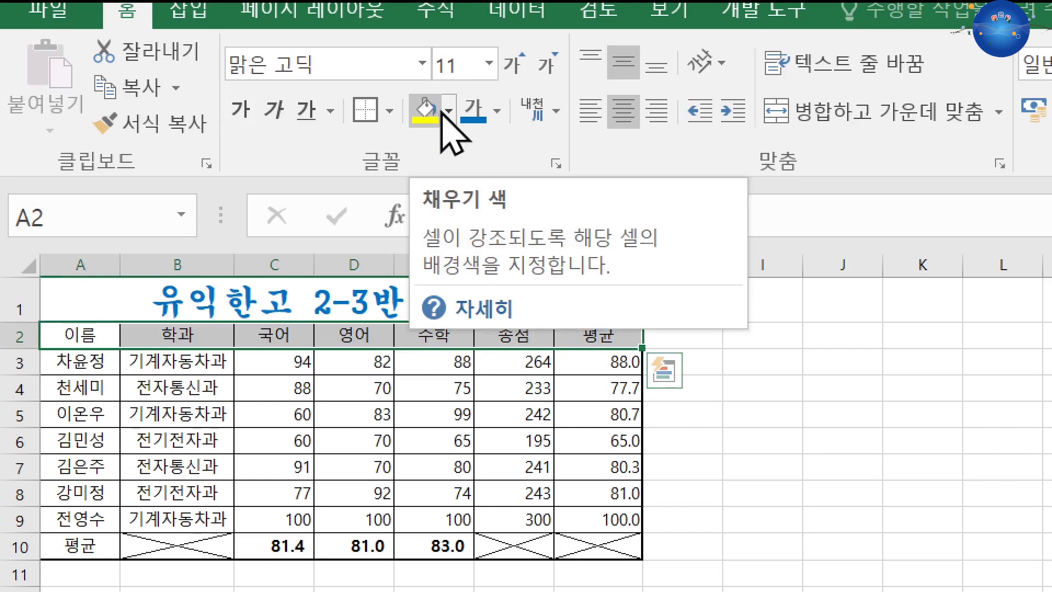
left_click(449, 112)
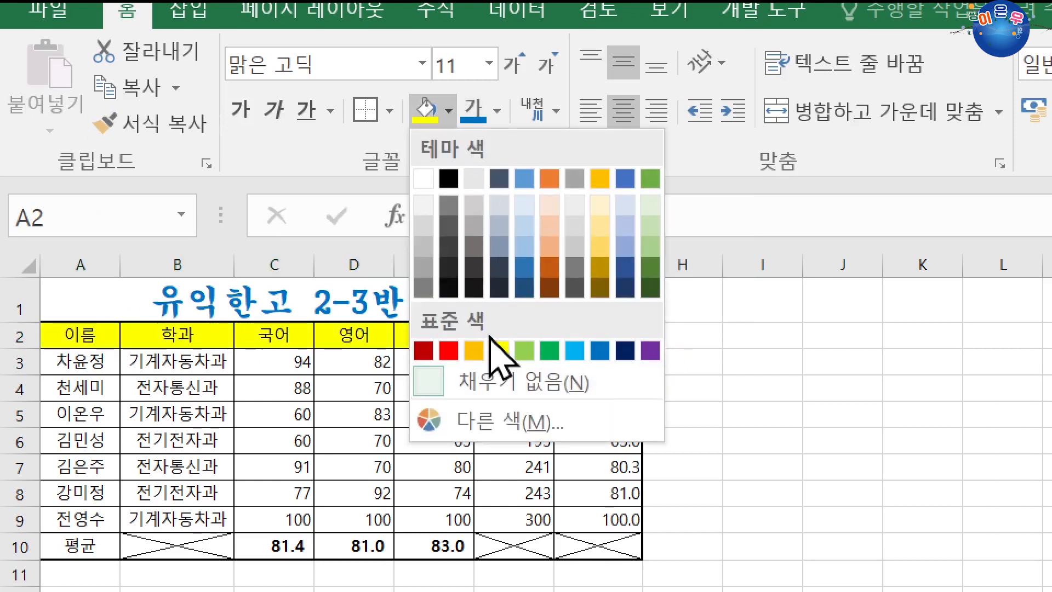
left_click(431, 114)
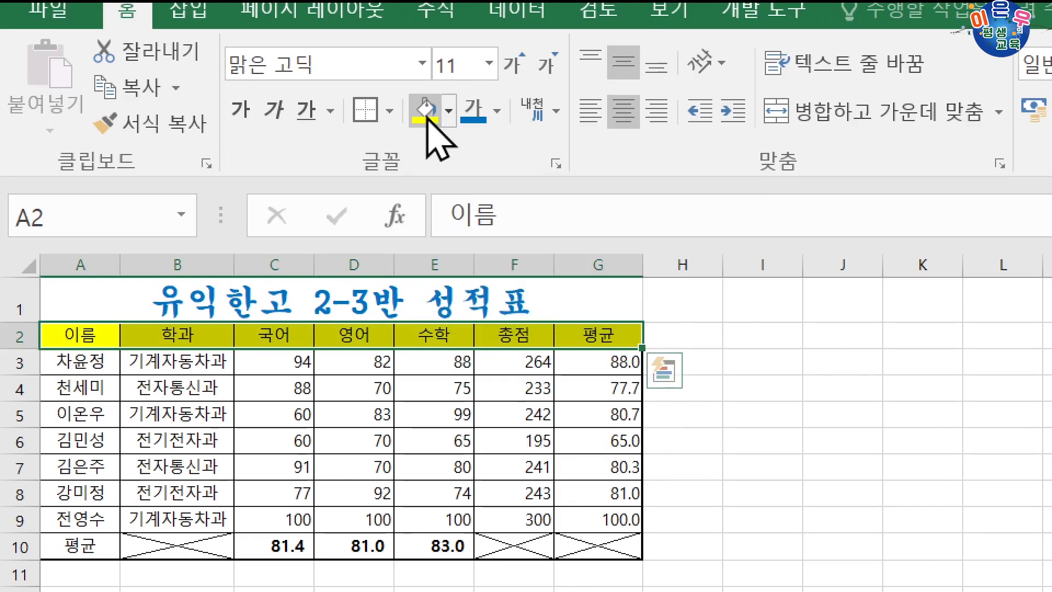
Change the font colour of the headings in A2:G2 to the orange theme colour and make them bold.
left_click(498, 112)
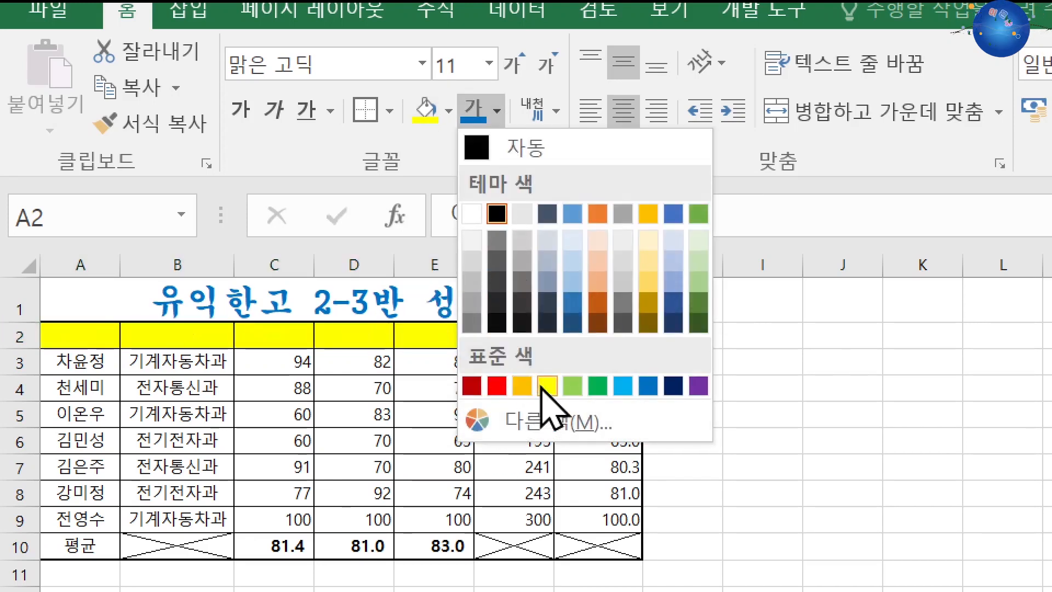
left_click(599, 215)
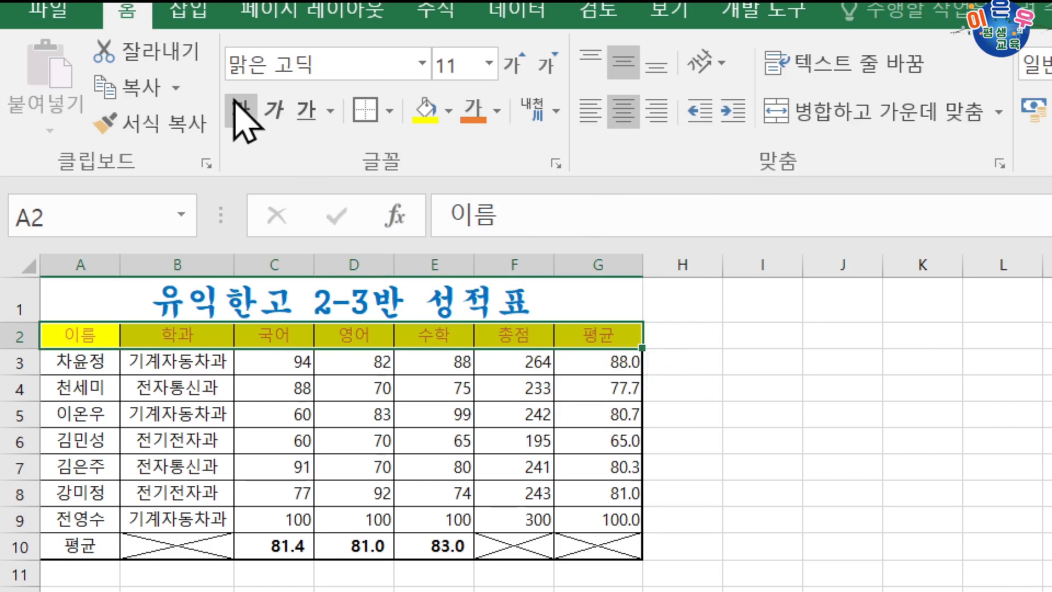
left_click(223, 442)
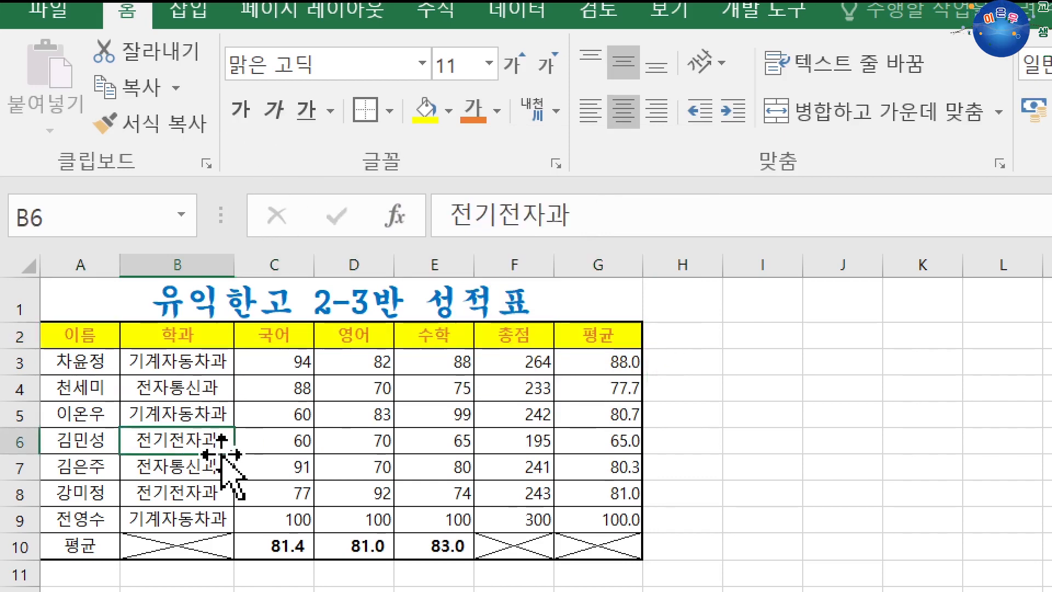
scroll(222, 455, "down", 1)
scroll(220, 452, "up", 1)
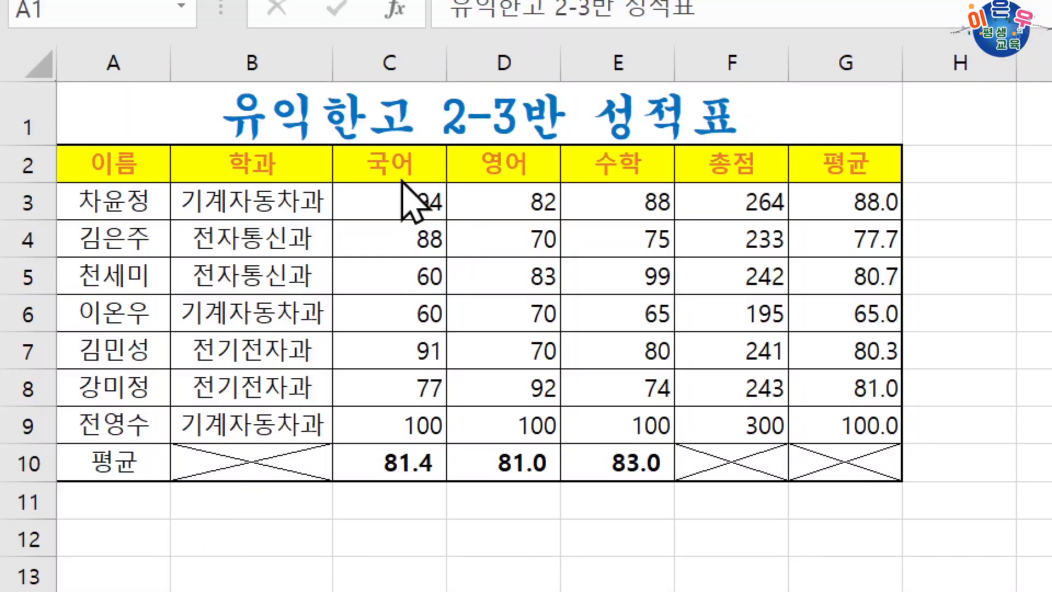
Overwrite the first student's 국어 score in C3 with 100.
left_click(385, 208)
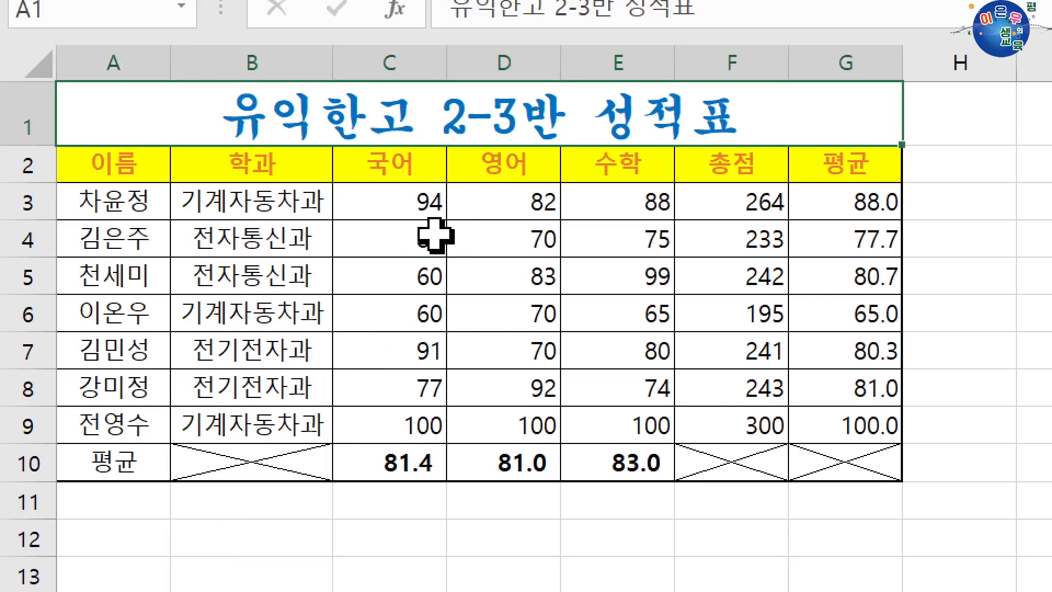
left_click(378, 207)
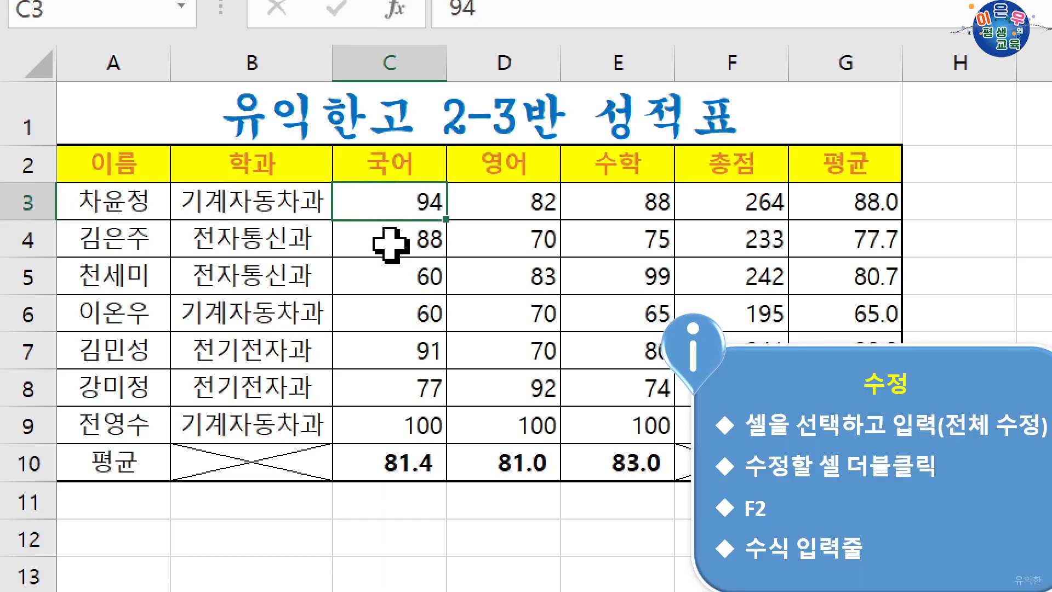
type("100")
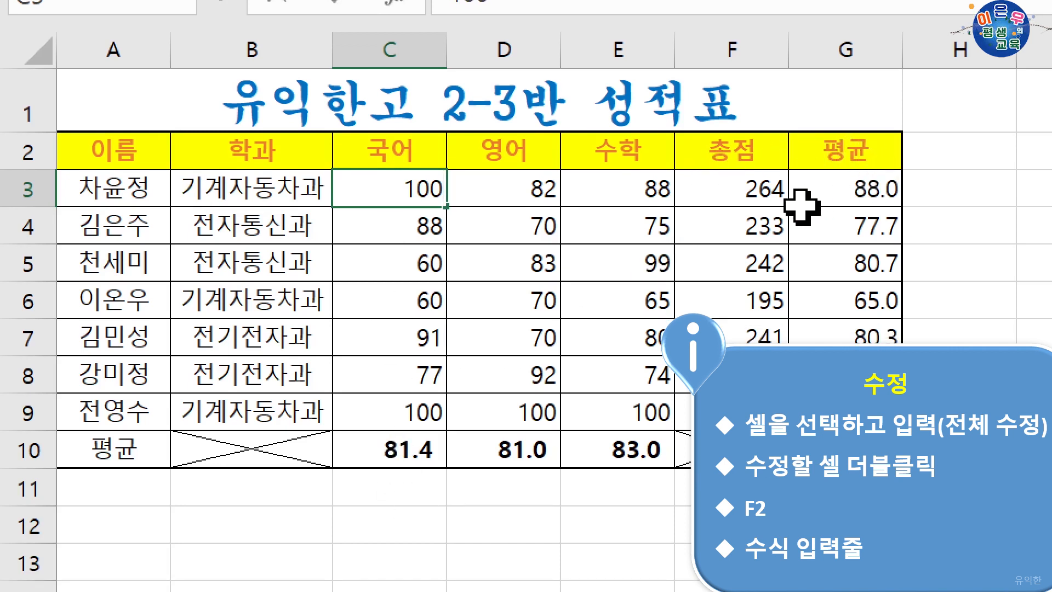
key("Return")
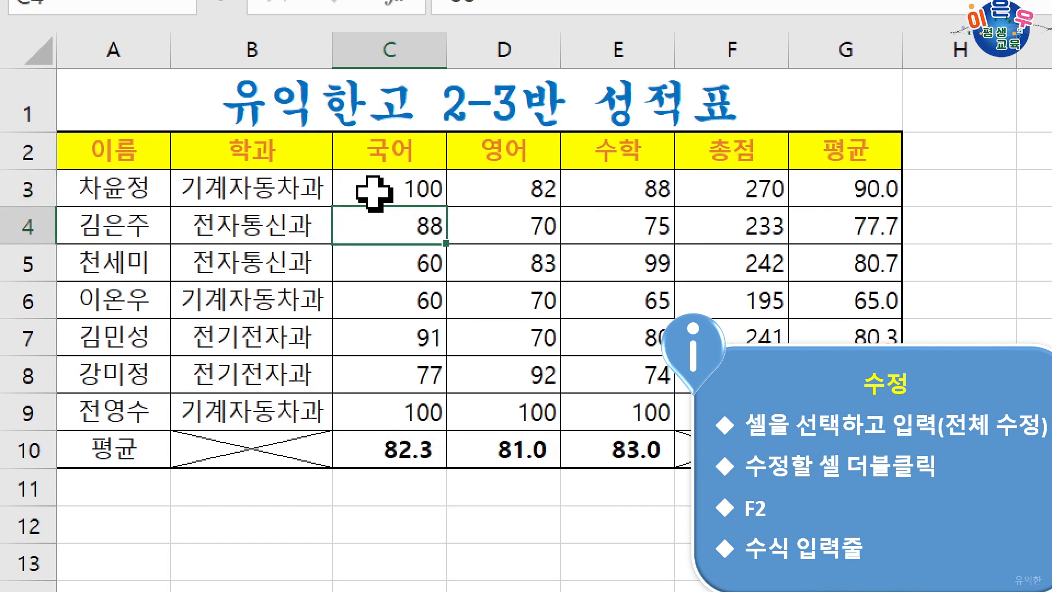
Edit the first student's department in B3 inside the cell, replacing 기계 with 전기 to read 전기자동차과.
left_click(375, 193)
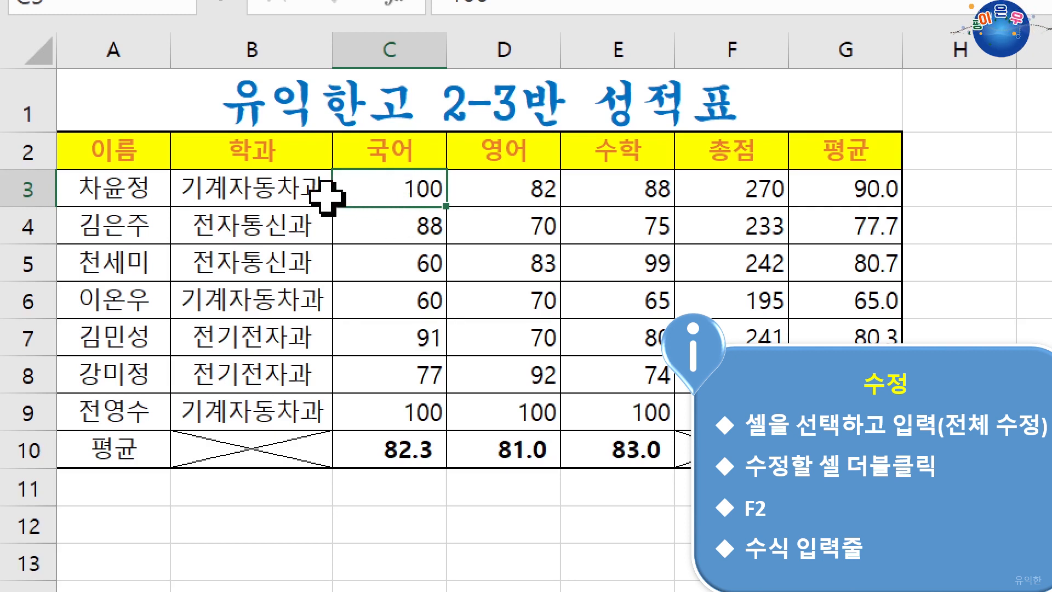
left_click(253, 188)
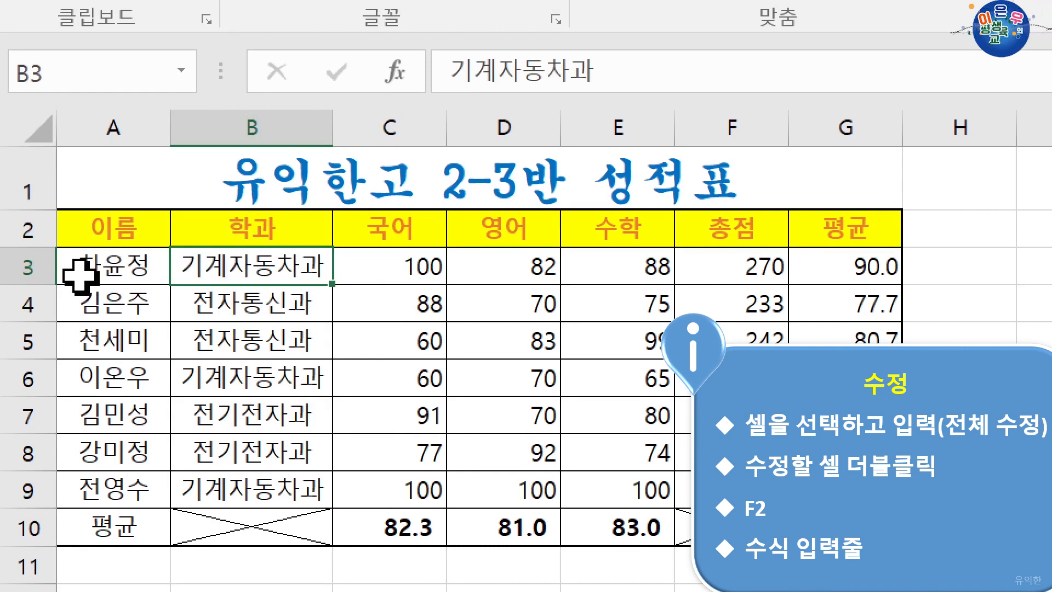
double_click(236, 267)
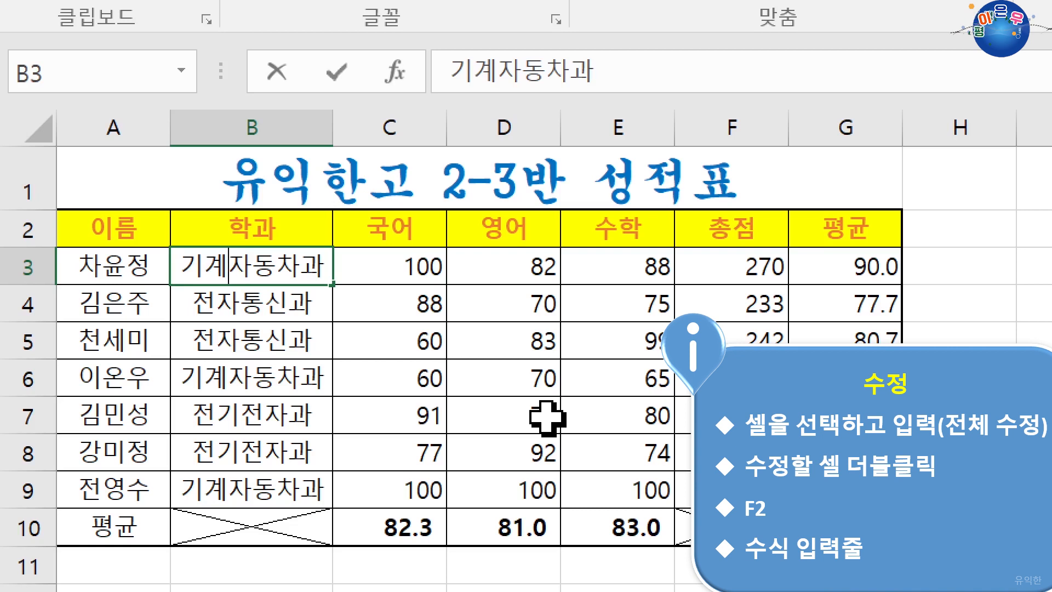
key("BackSpace")
key("BackSpace")
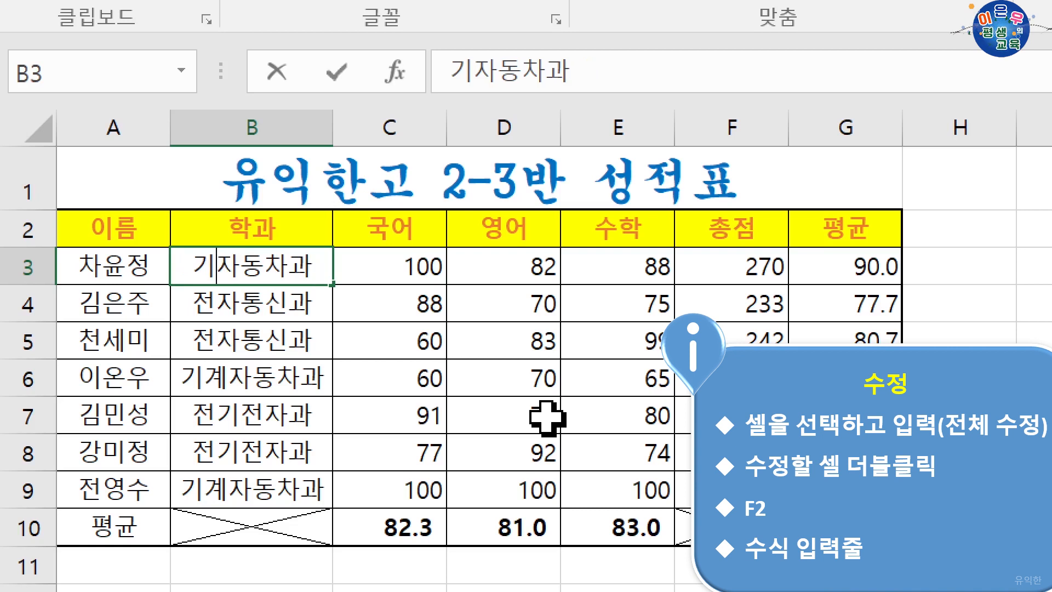
type("전기")
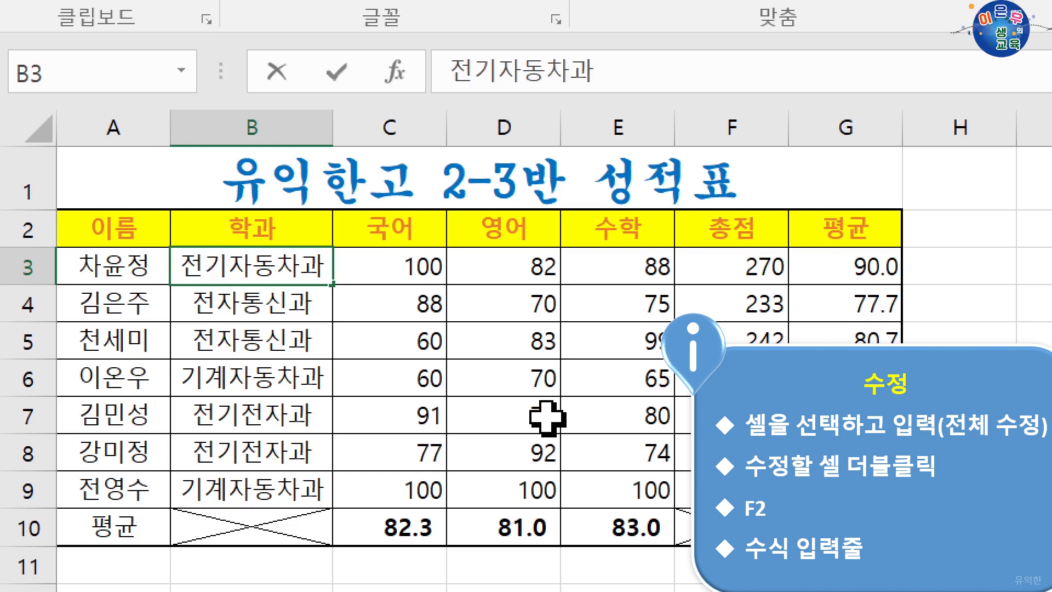
key("Return")
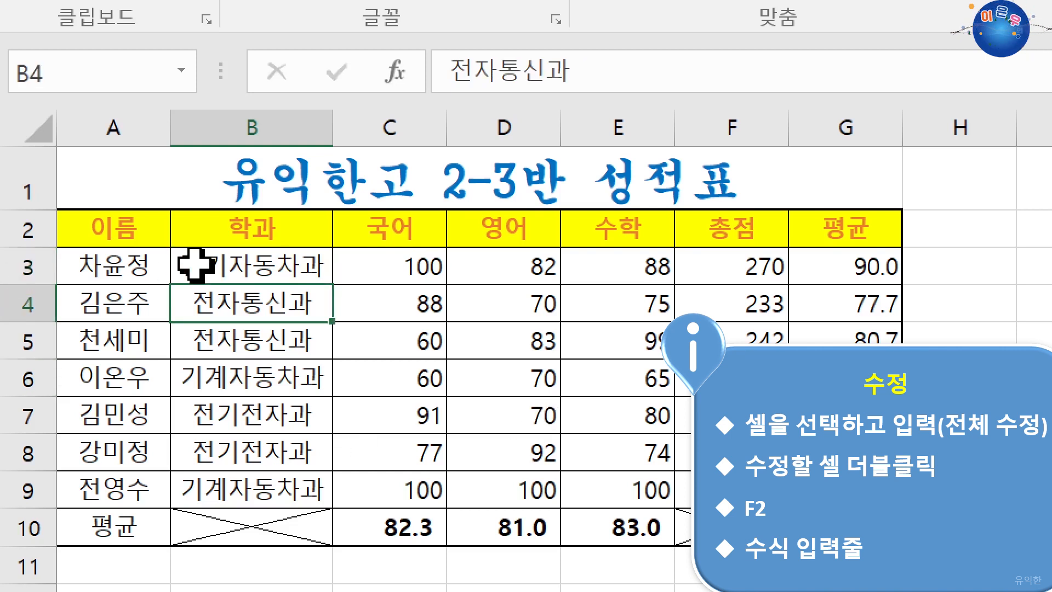
Reopen B3 for editing, remove and retype 자동차, delete 전기, and discard the whole edit.
left_click(290, 265)
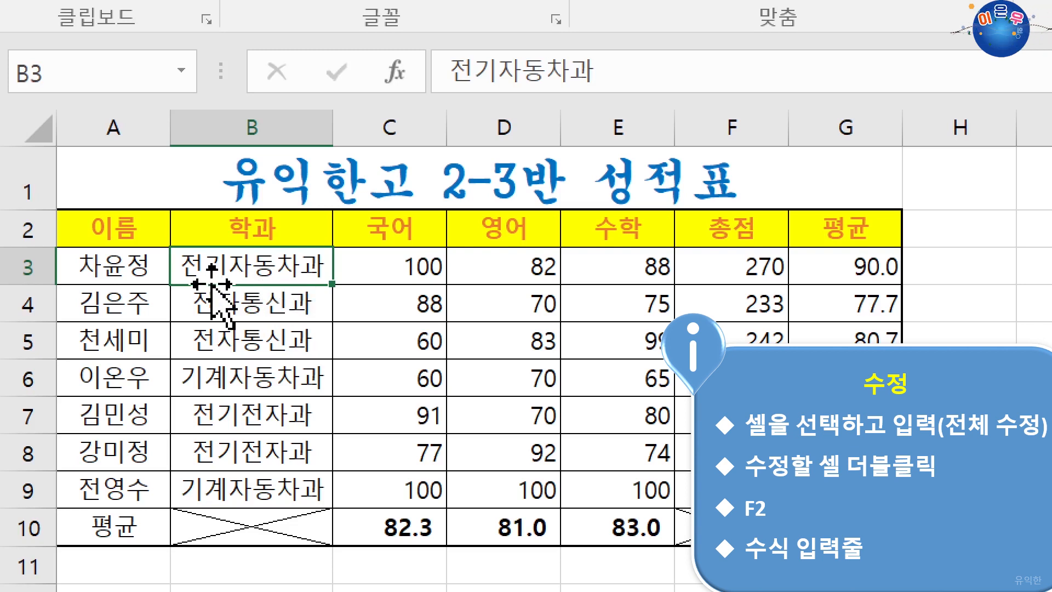
key("F2")
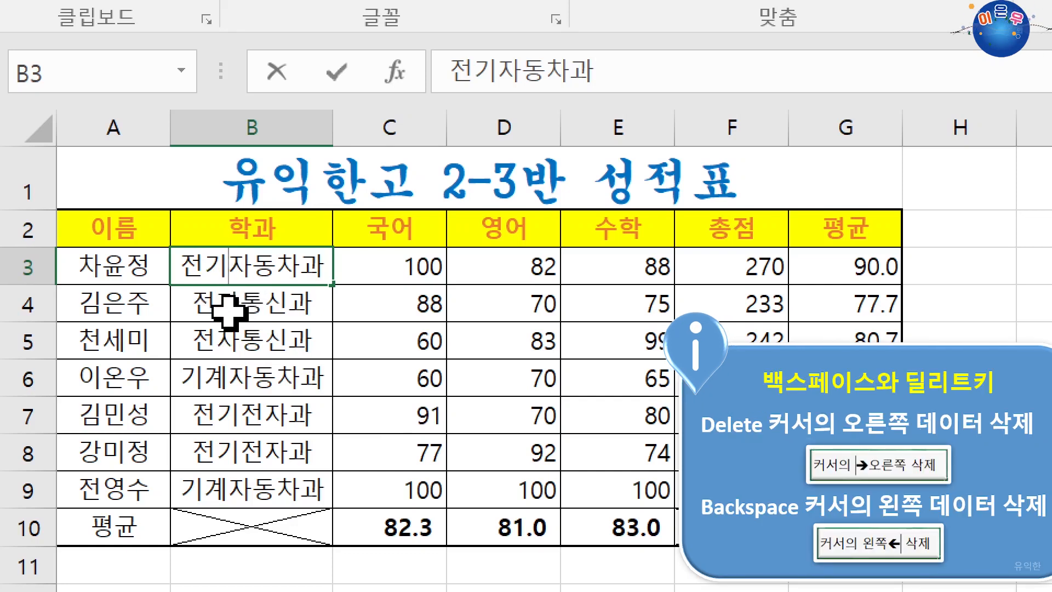
key("Delete")
key("Delete")
key("Delete")
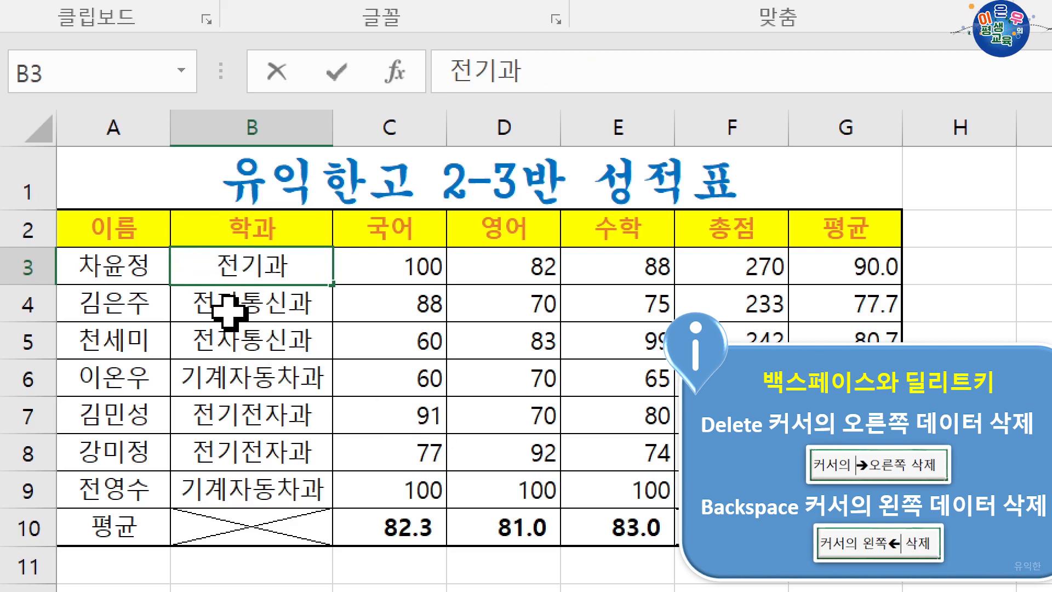
type("자동차")
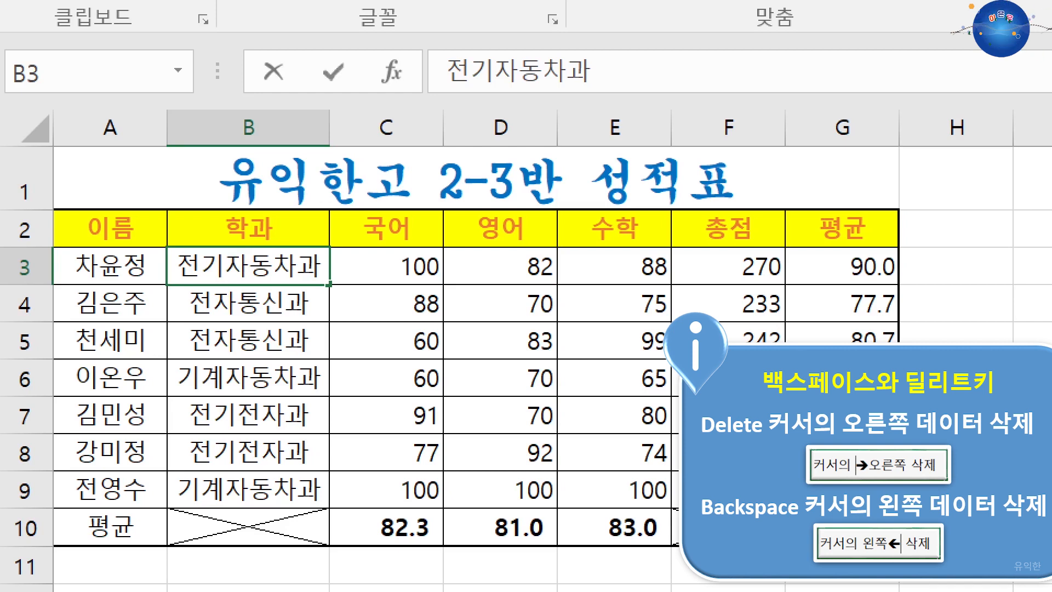
key("BackSpace")
key("BackSpace")
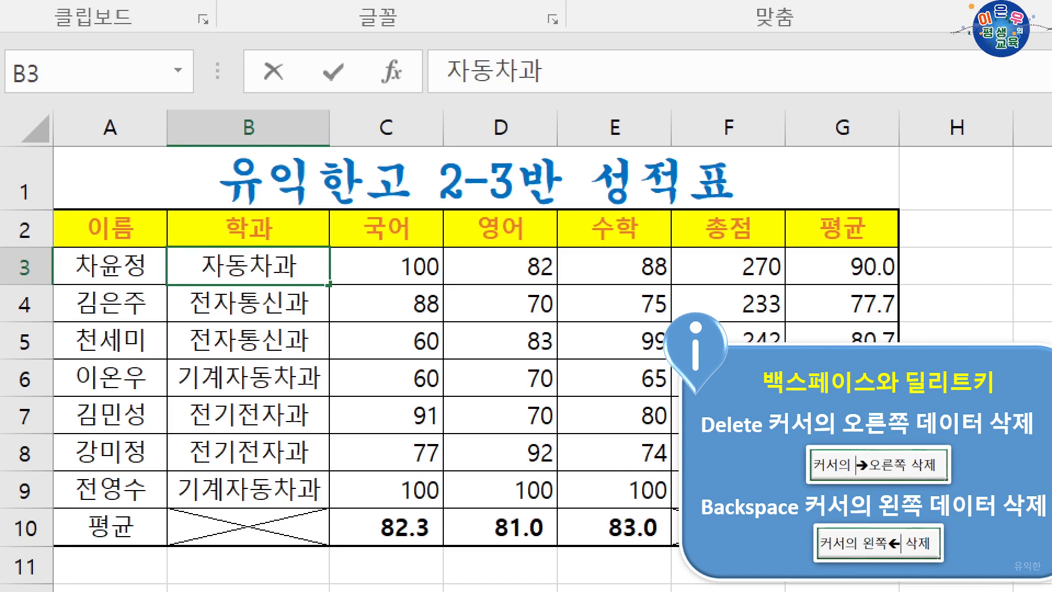
key("Escape")
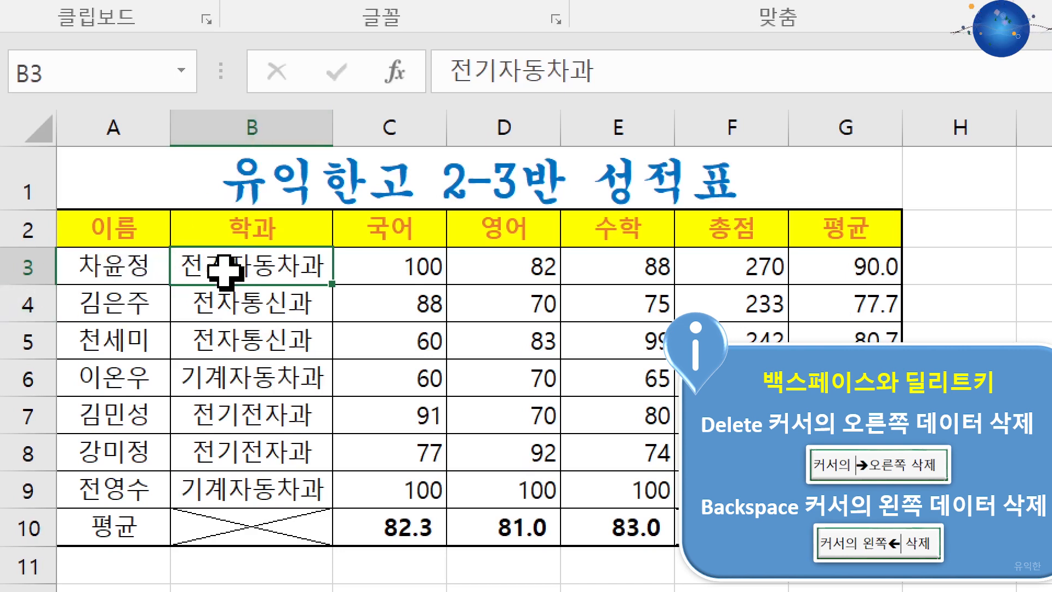
Edit B3 in the formula bar, replacing only 전기 with 기계 so the department reads 기계자동차과.
left_click(616, 74)
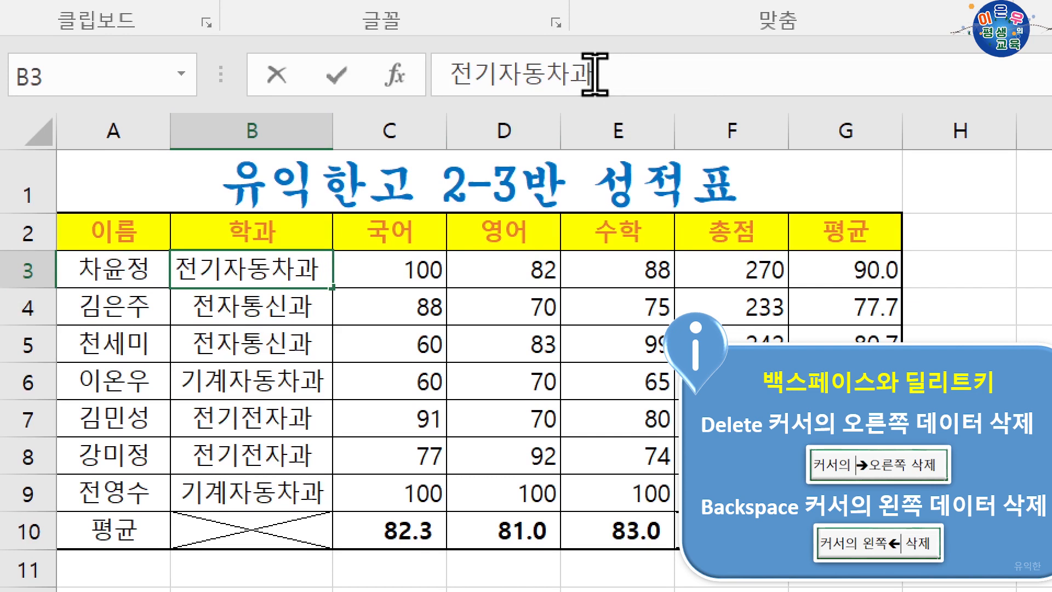
left_click(523, 74)
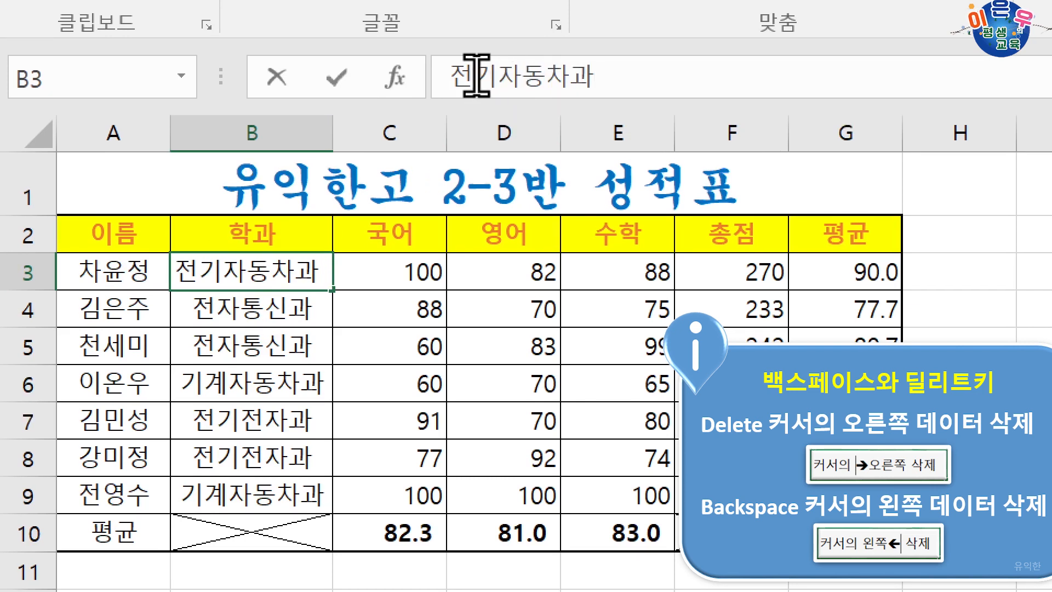
left_click(610, 75)
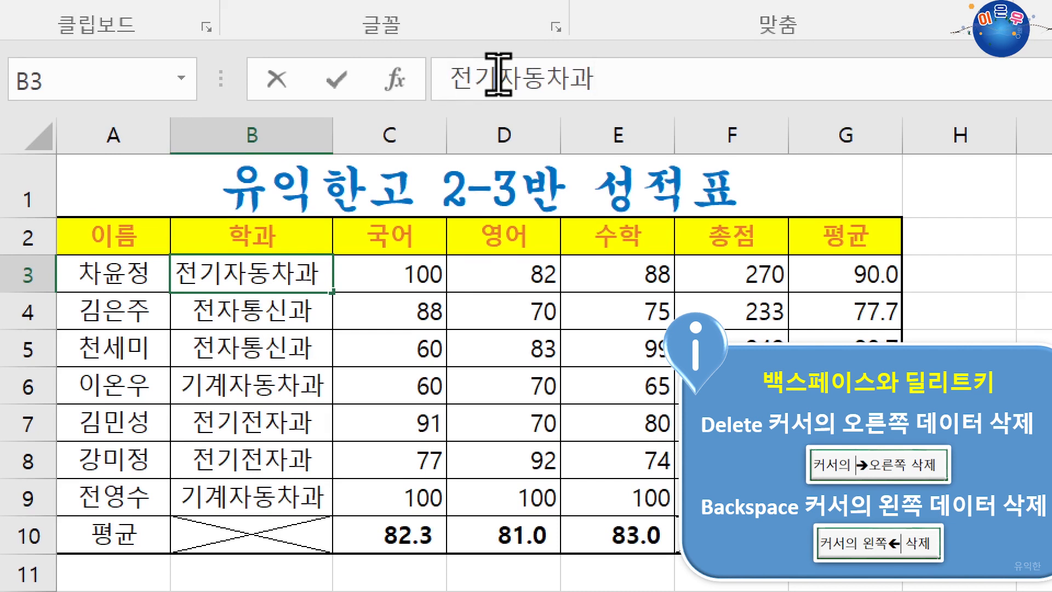
left_click_drag(496, 76, 446, 75)
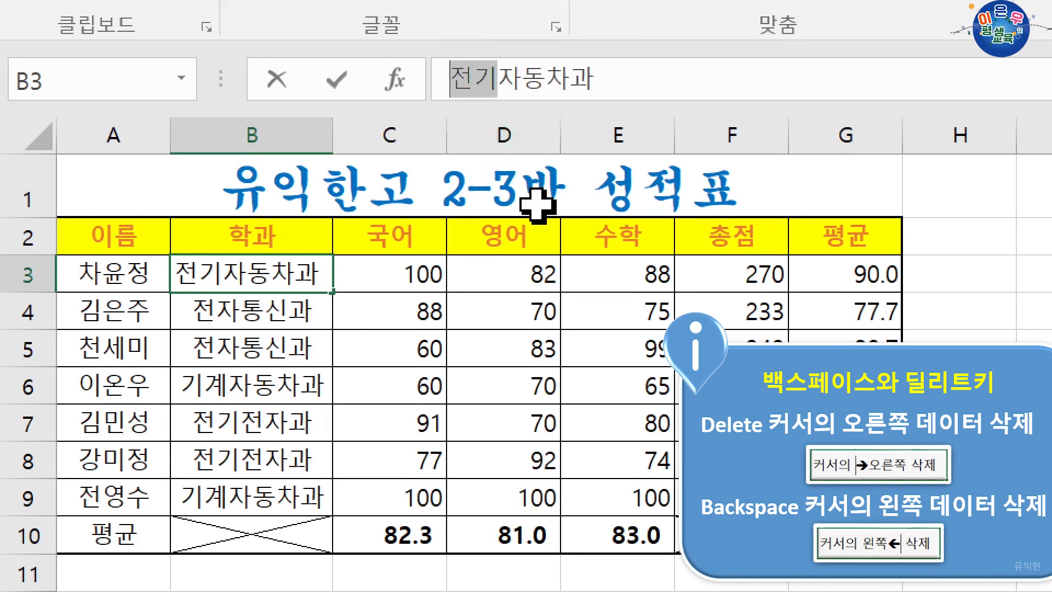
type("기ㄱ")
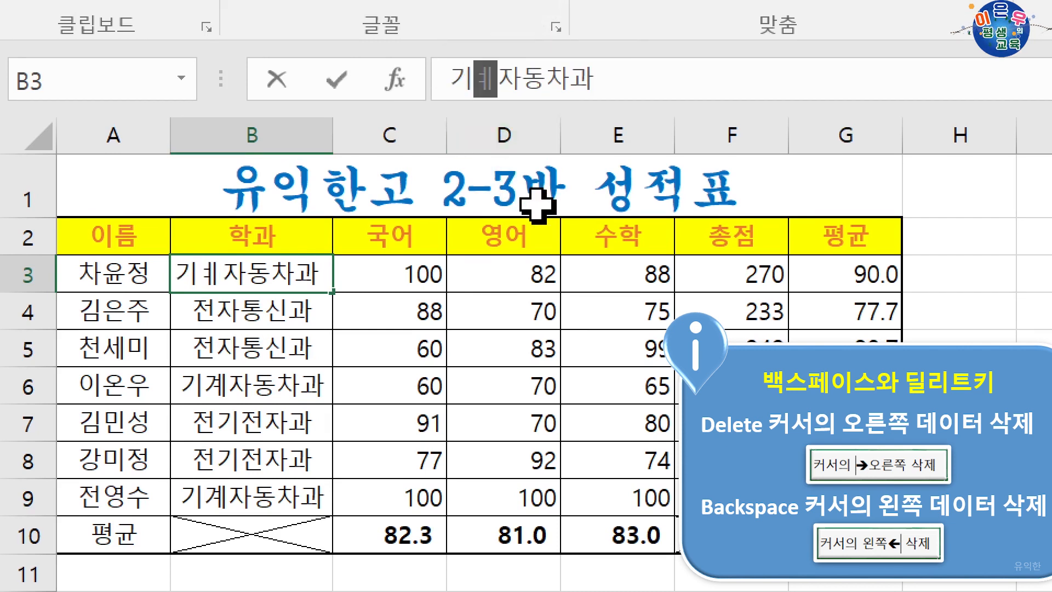
type("ㅖ")
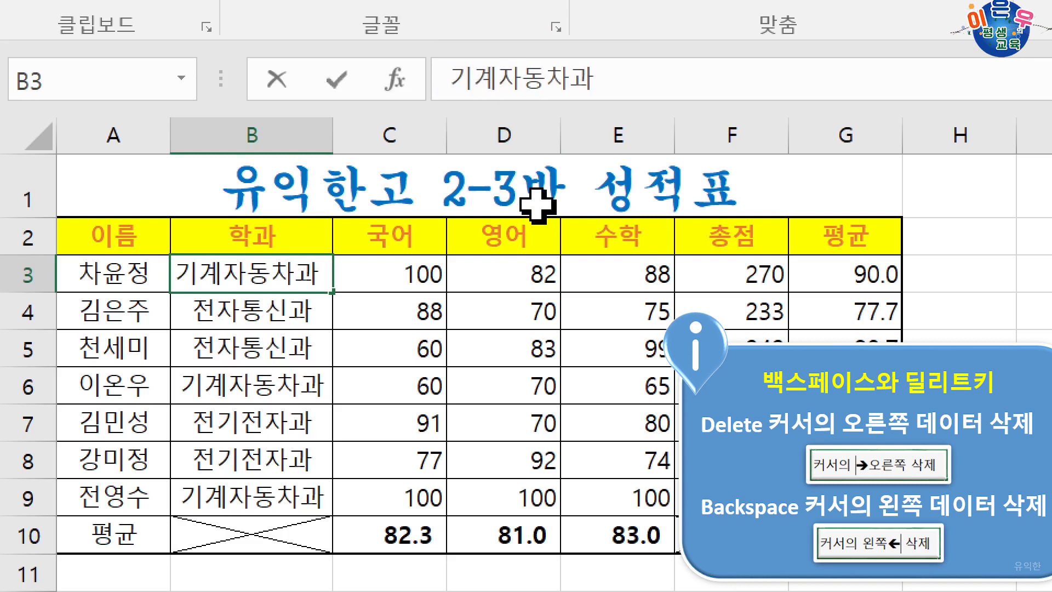
key("Return")
Try deleting 계 from the B3 department text in the formula bar and cancel the edit.
left_click(281, 274)
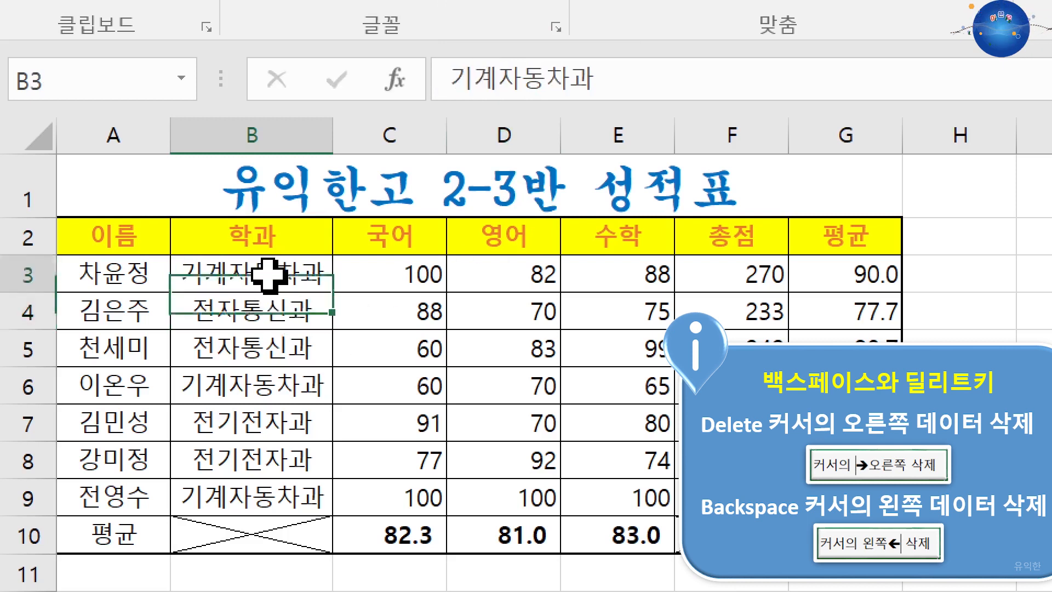
left_click(498, 87)
key("BackSpace")
key("BackSpace")
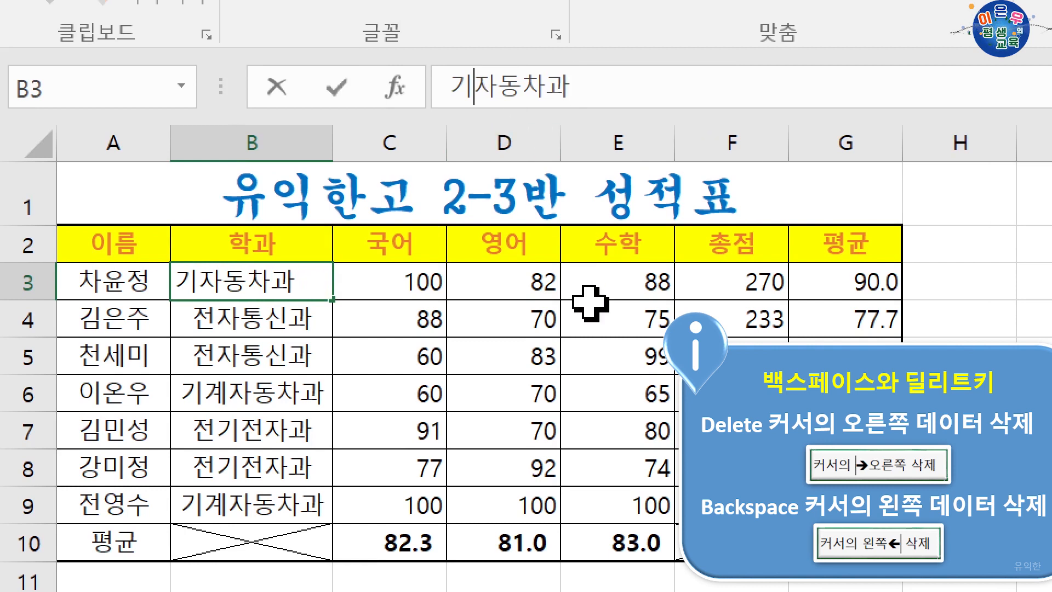
key("Escape")
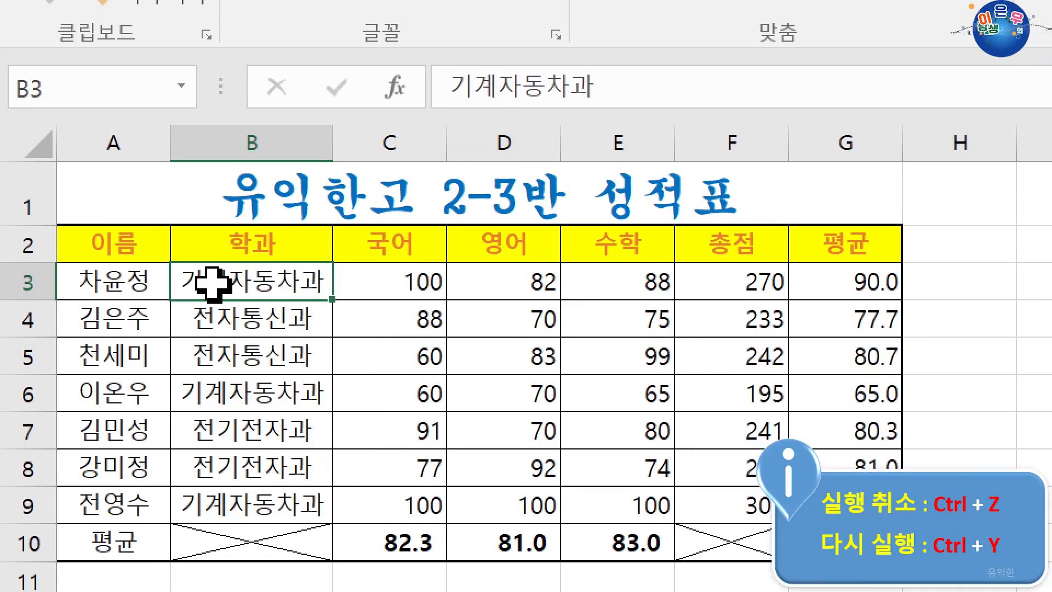
Clear the contents of the ranges B3:C6, D5:E9 and F3:G6.
mouse_move(216, 282)
left_mouse_down()
mouse_move(411, 306)
mouse_move(430, 400)
mouse_move(416, 407)
left_mouse_up()
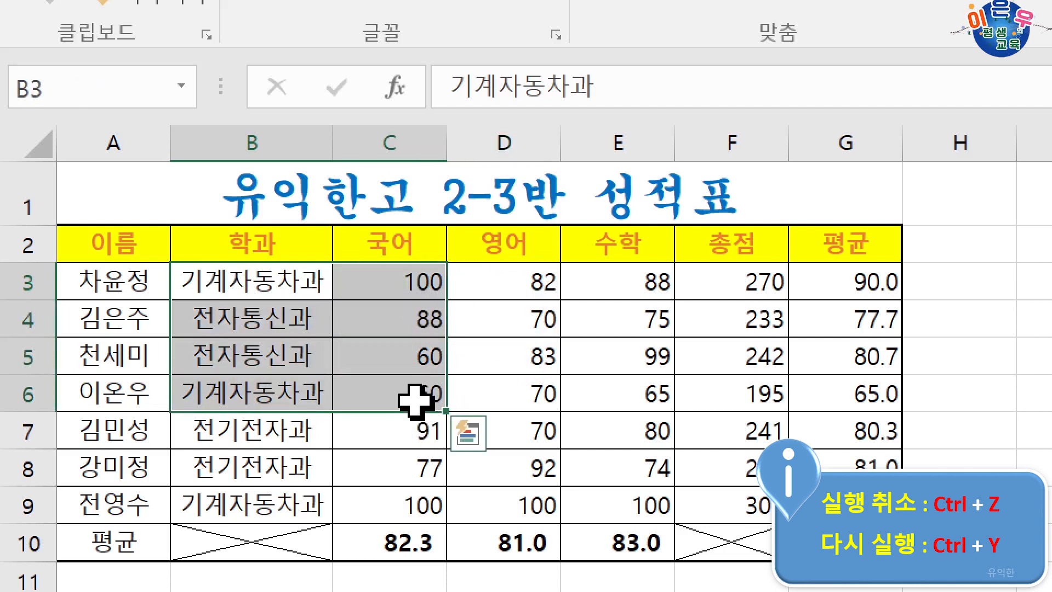
key("Delete")
left_click_drag(509, 357, 610, 498)
key("Delete")
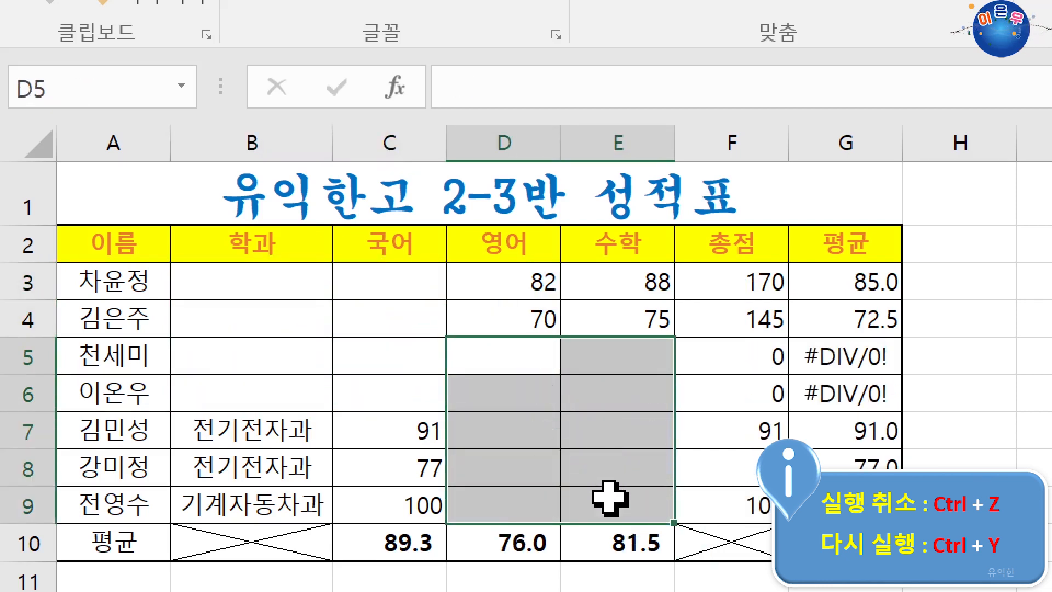
left_click_drag(767, 279, 870, 391)
key("Delete")
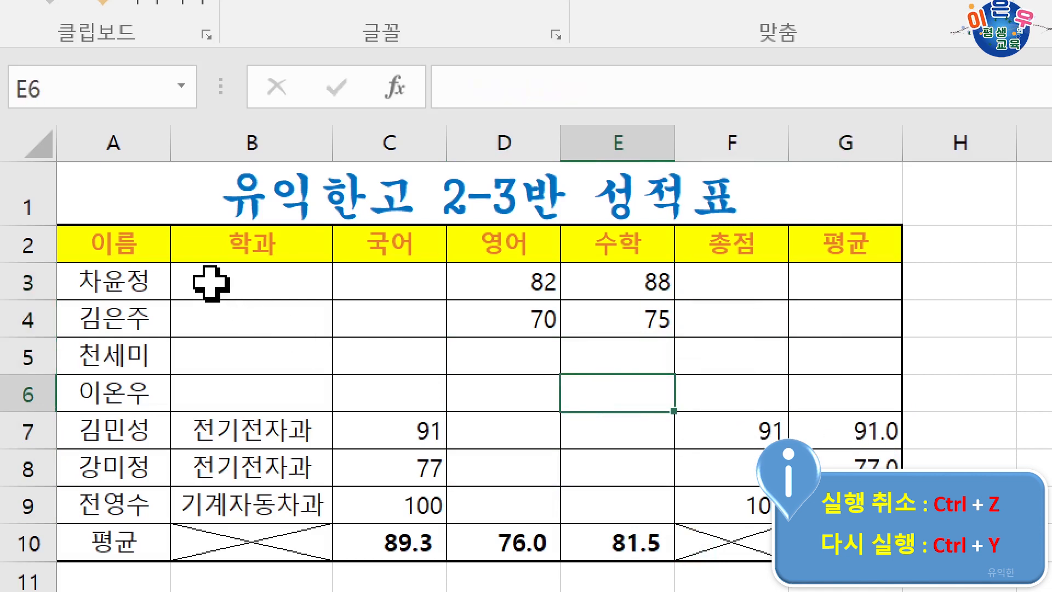
left_click_drag(211, 279, 437, 387)
left_click_drag(492, 359, 641, 499)
left_click_drag(742, 270, 685, 403)
left_click(458, 364)
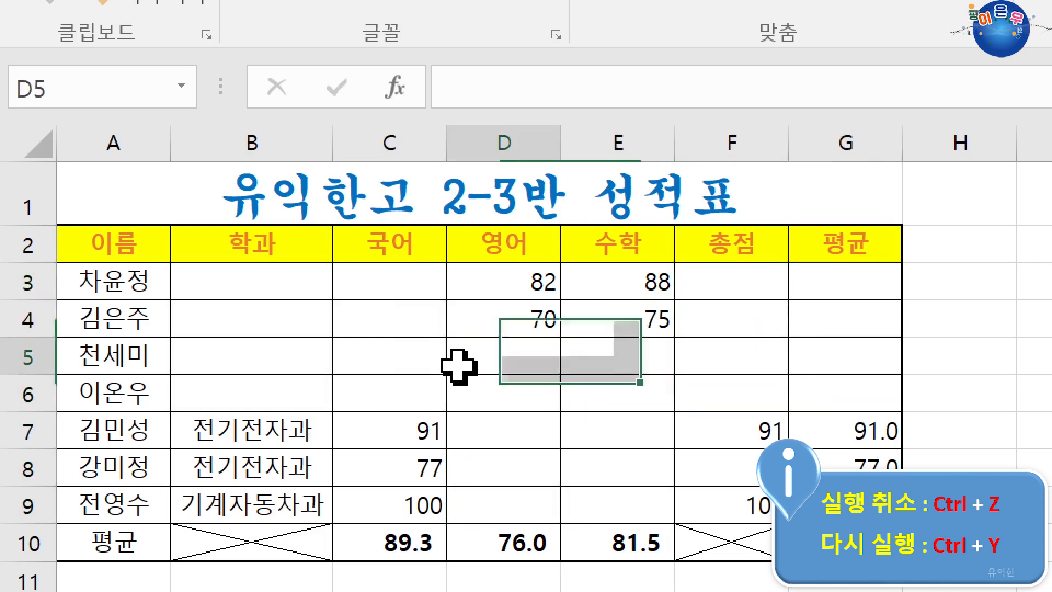
left_click_drag(271, 289, 433, 391)
left_click_drag(482, 356, 615, 499)
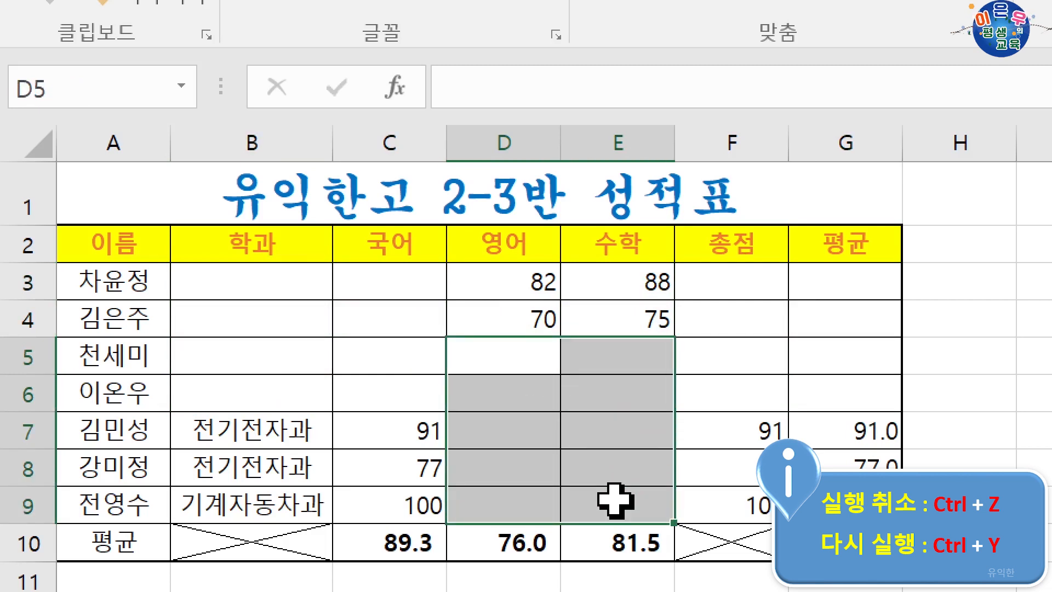
left_click(412, 392)
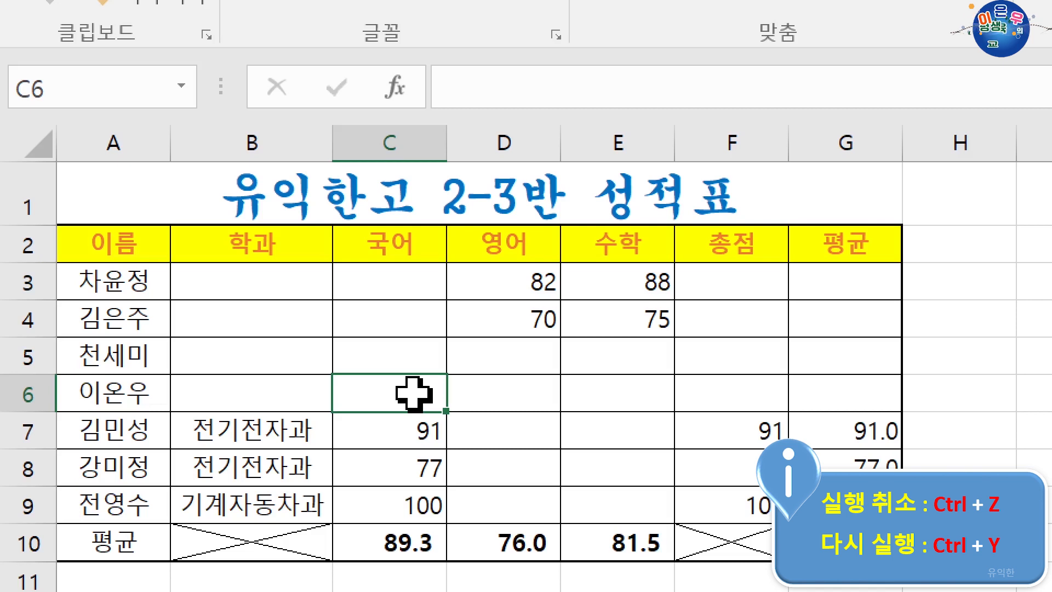
Undo the clearing of F3:G6, D5:E9 and B3:C6, and clear and restore B3:C6 once more.
key("ctrl+y")
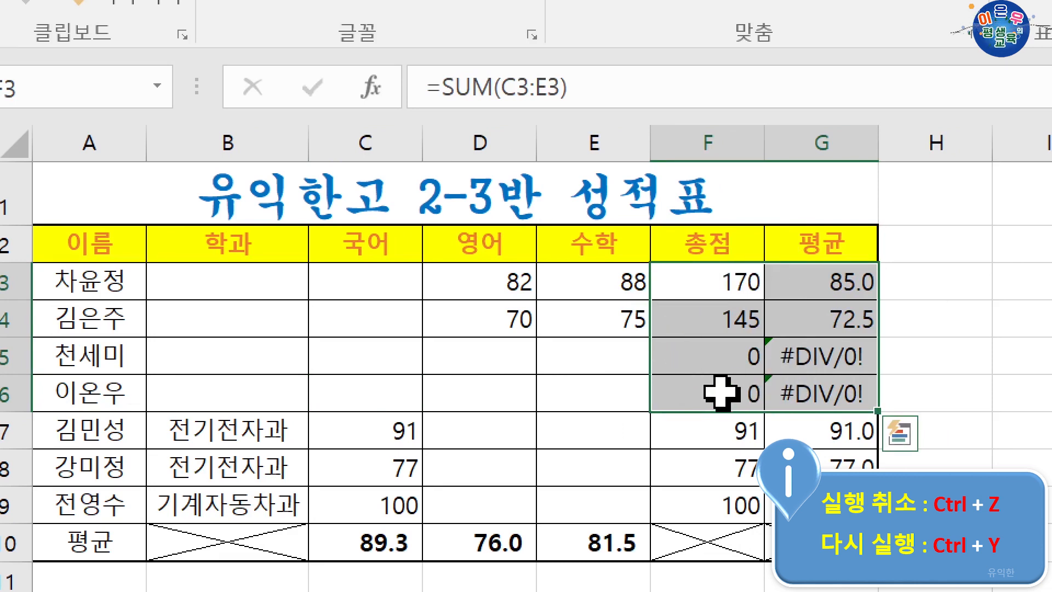
key("ctrl+z")
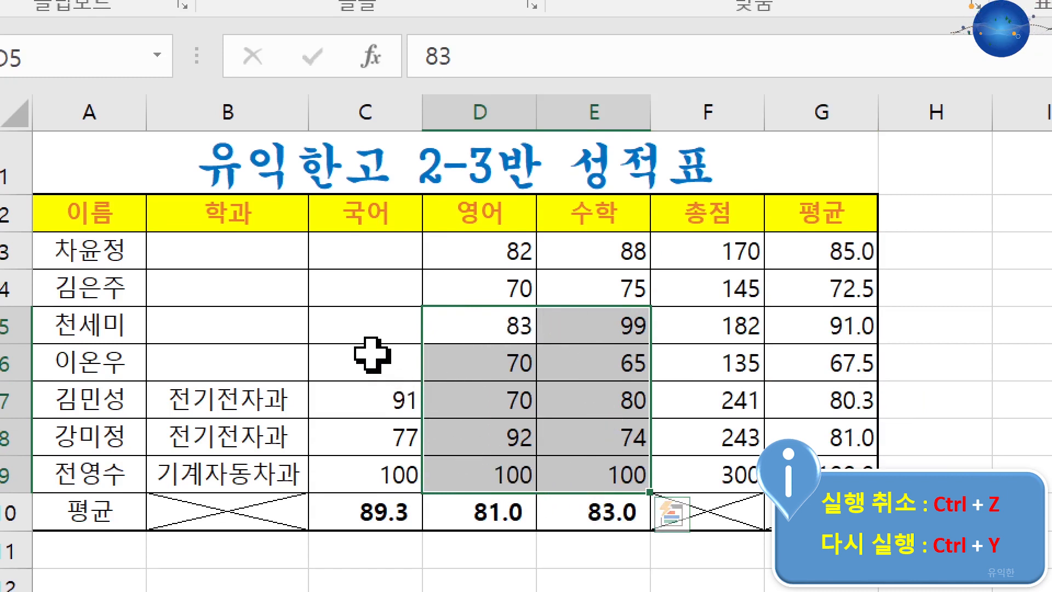
key("ctrl+y")
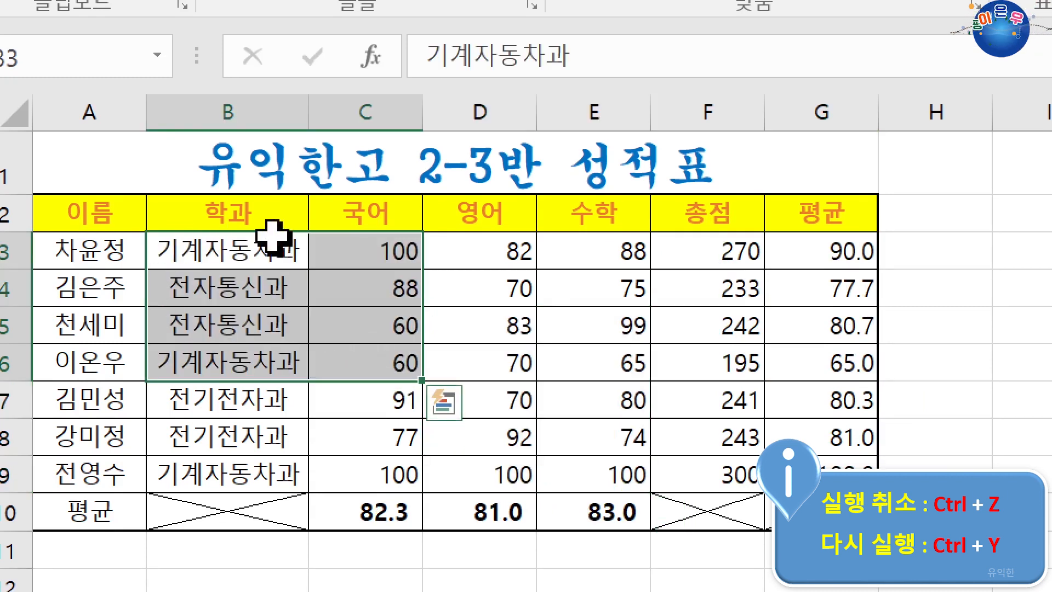
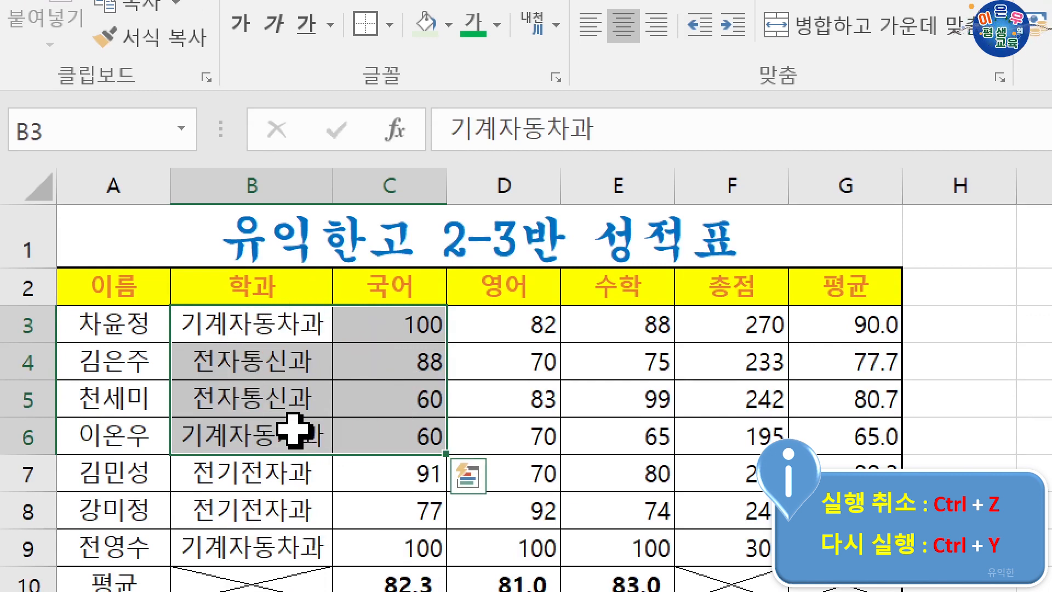
key("Delete")
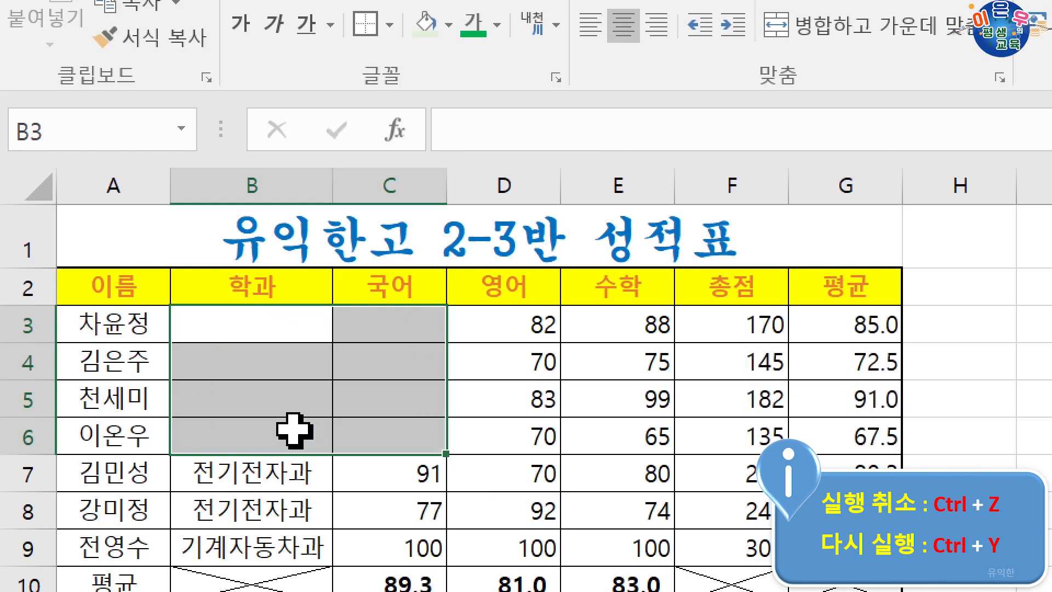
key("ctrl+z")
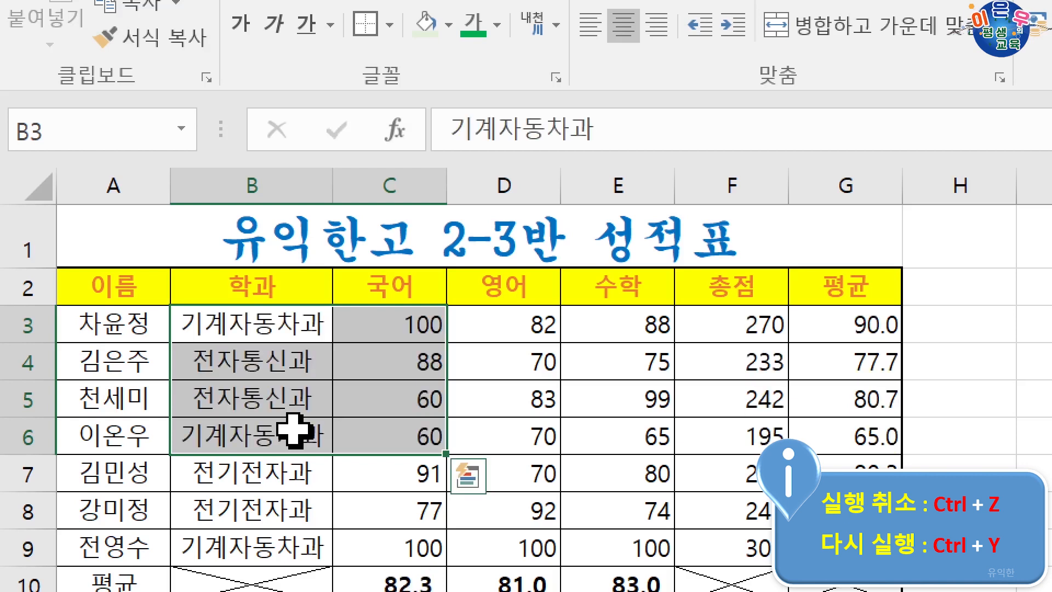
Change the font colour of the cells A2:B4 to green.
left_click_drag(122, 289, 216, 361)
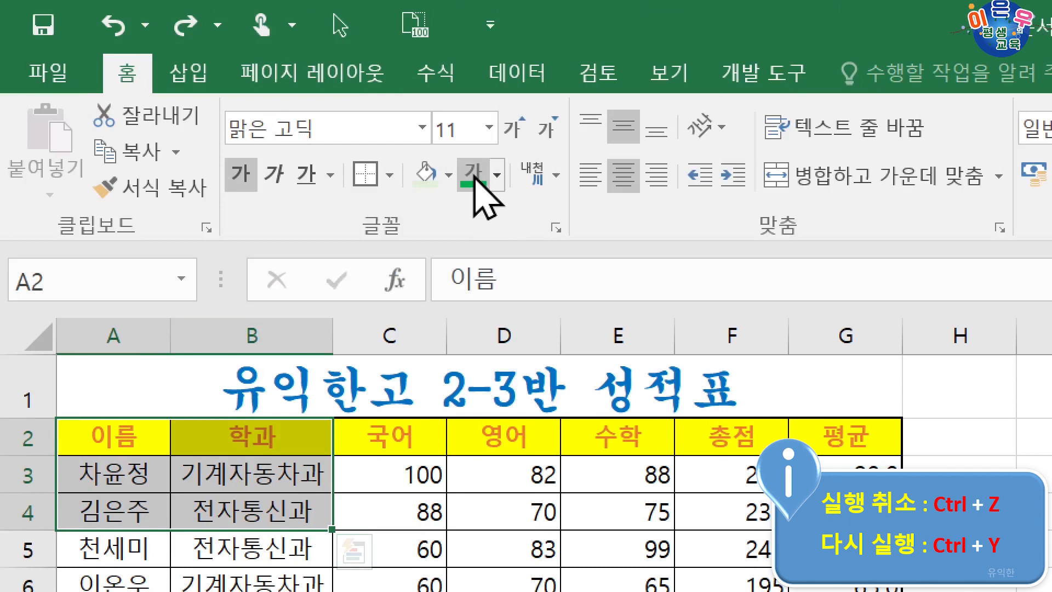
left_click(473, 177)
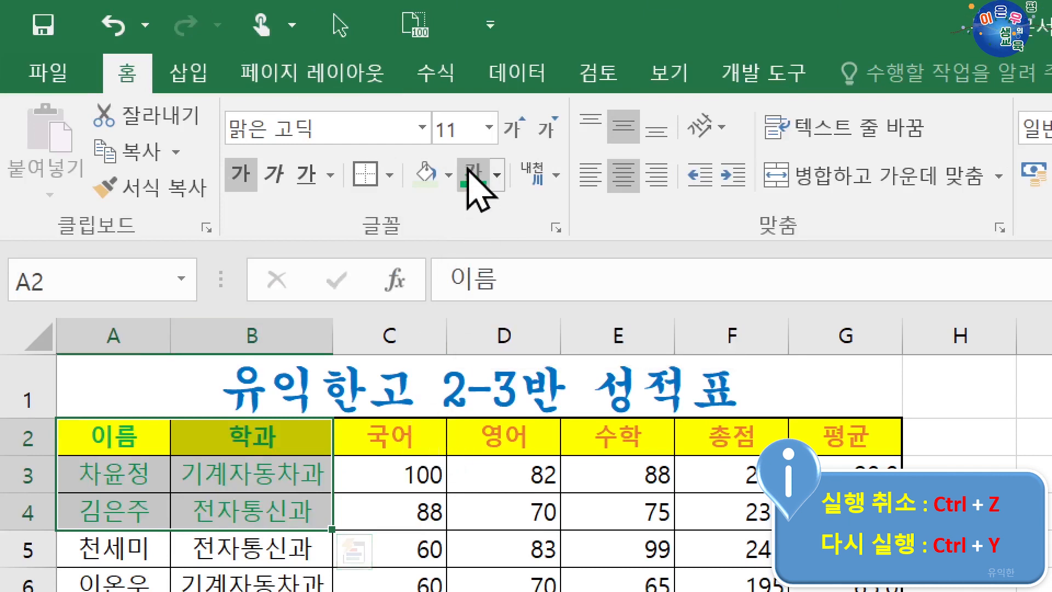
Fill the cells A2:B4 with black and make the scores in C3:E5 italic and bold.
left_click(449, 174)
left_click(448, 239)
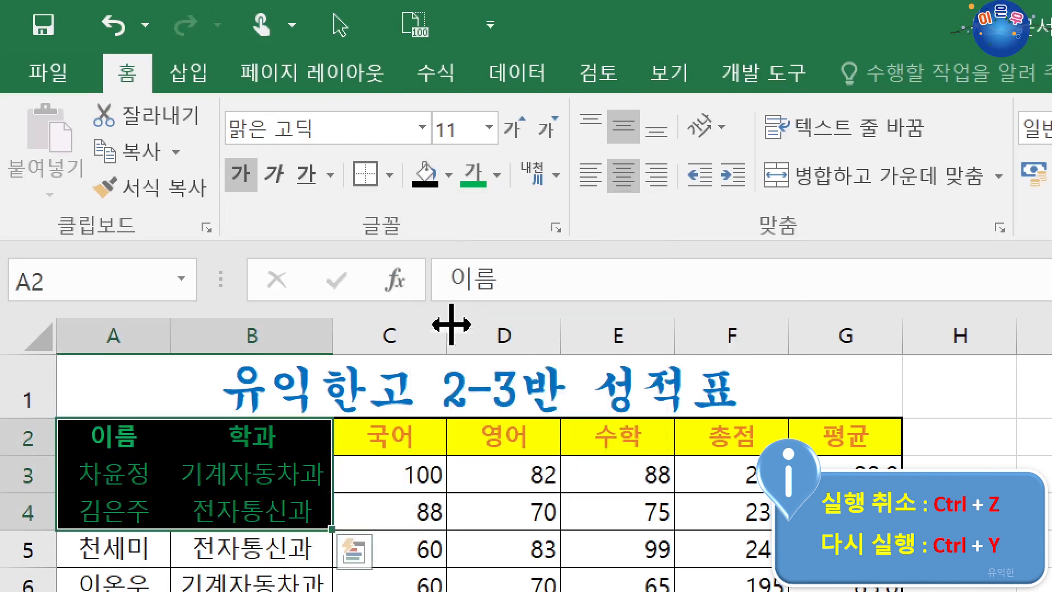
left_click_drag(433, 474, 617, 563)
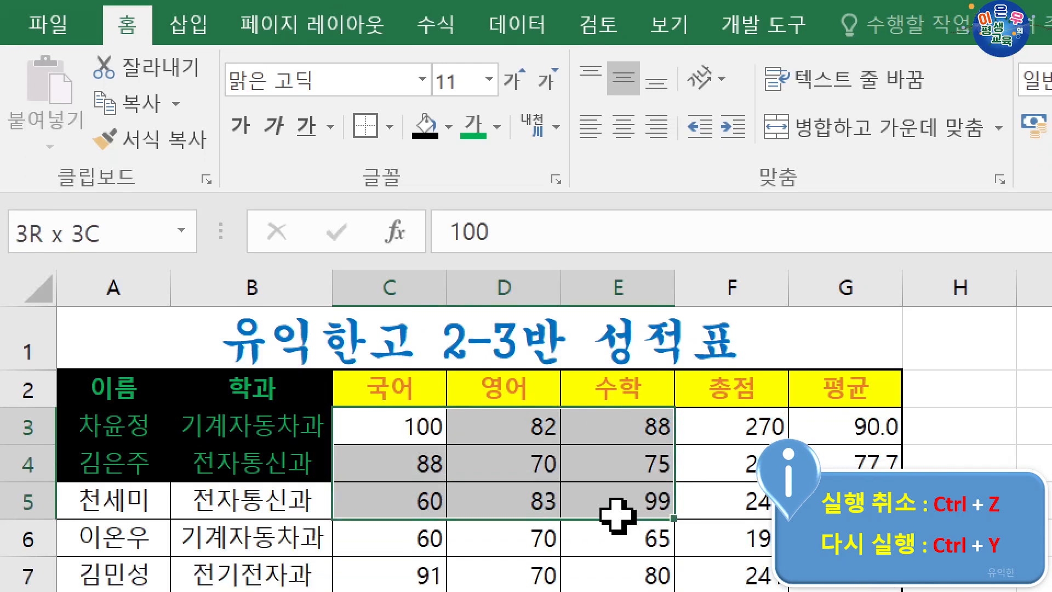
left_click(272, 125)
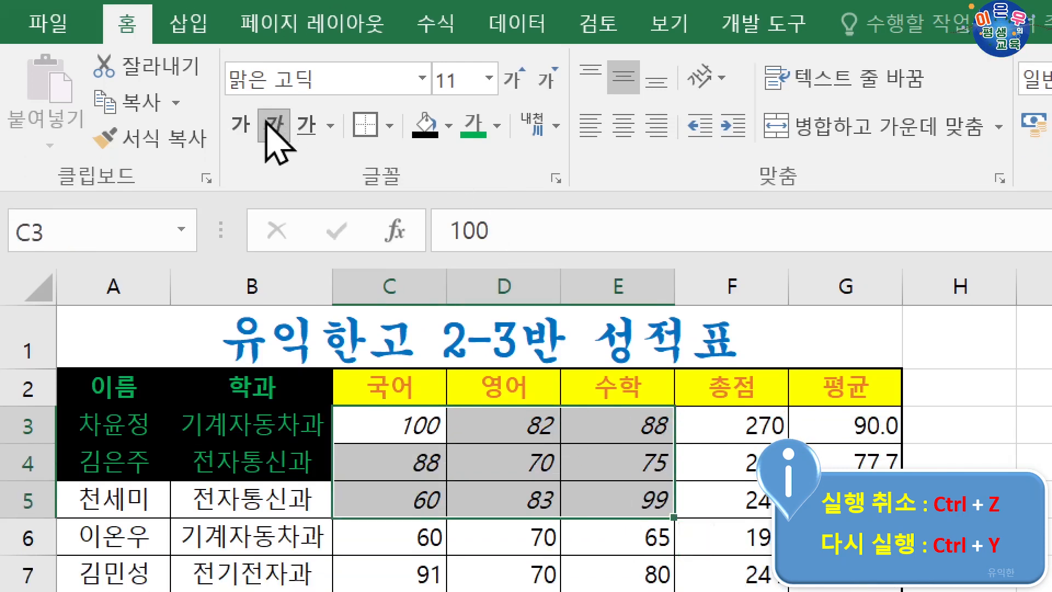
left_click(242, 125)
left_click(482, 576)
Change the font colour of the cells B5:D7 to red.
left_click_drag(272, 512, 443, 543)
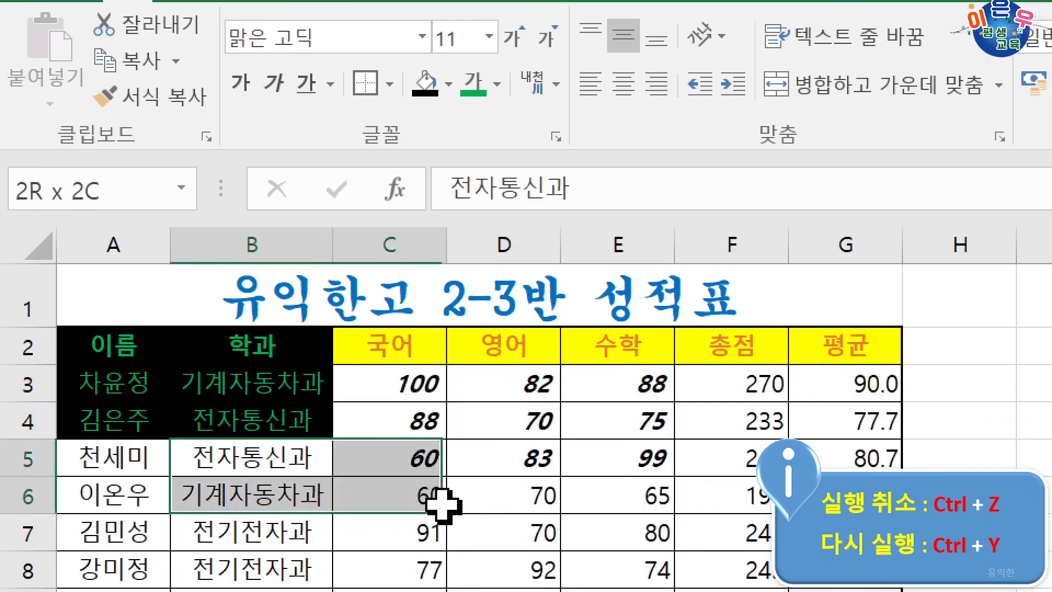
left_click_drag(443, 505, 462, 518)
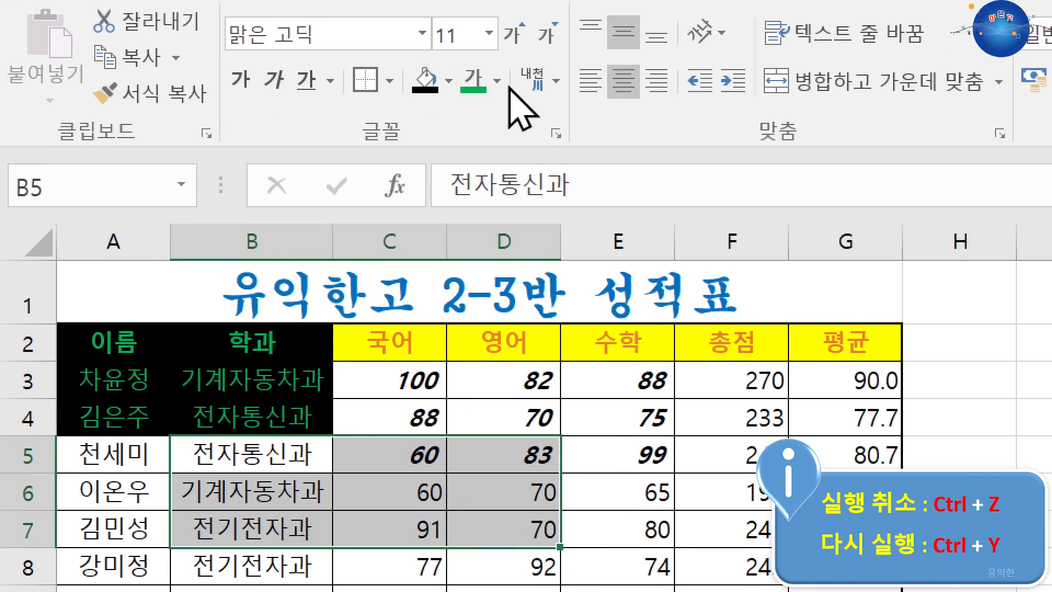
left_click(497, 81)
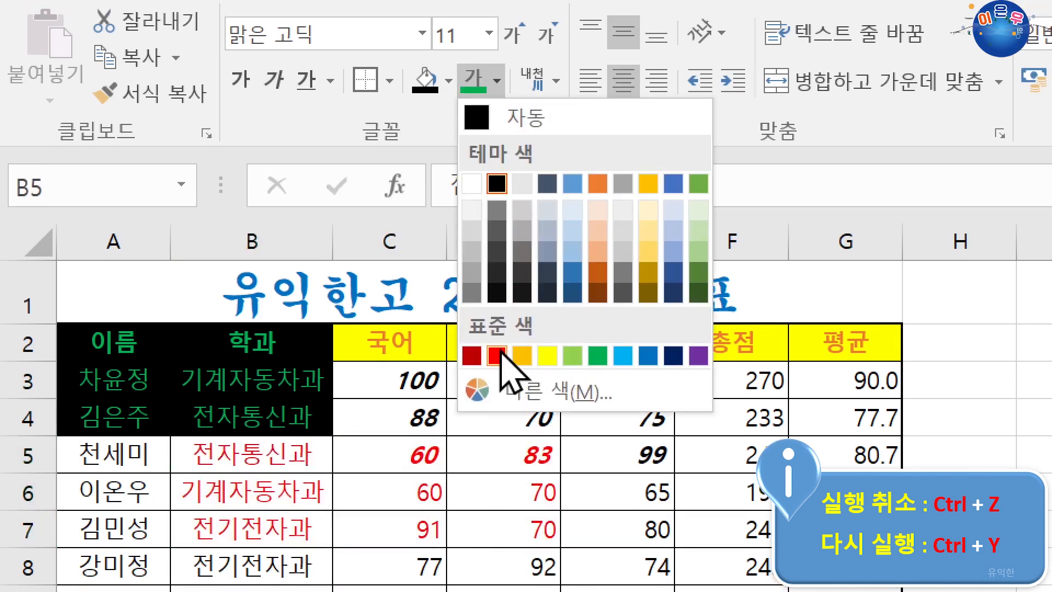
left_click(496, 356)
left_click(639, 458)
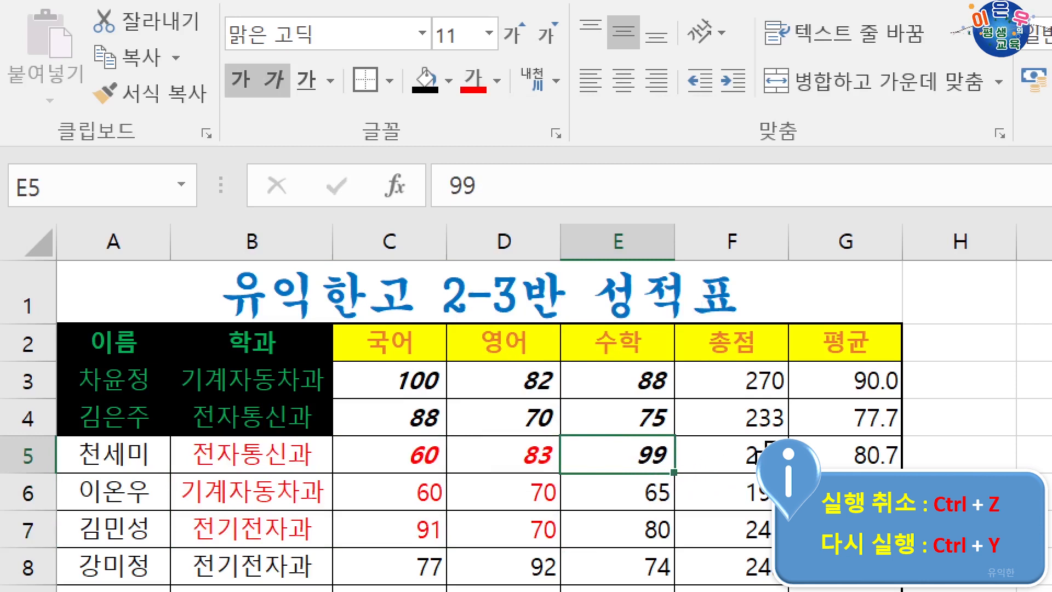
Undo the red font, the bold and italic, the black fill and the green font one after another.
key("ctrl+z")
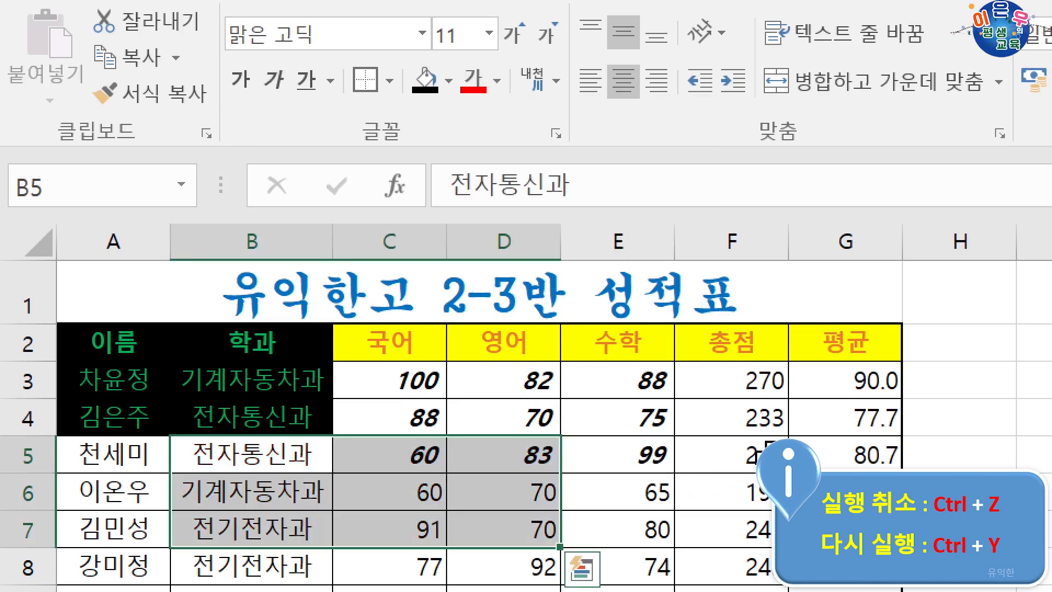
key("ctrl+z")
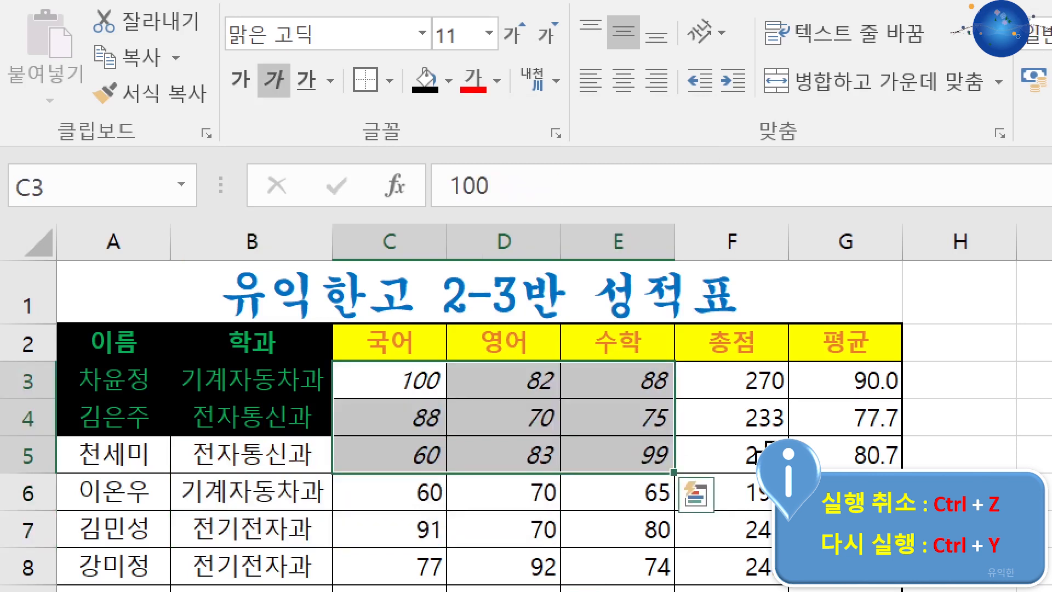
key("ctrl+z")
key("ctrl+z")
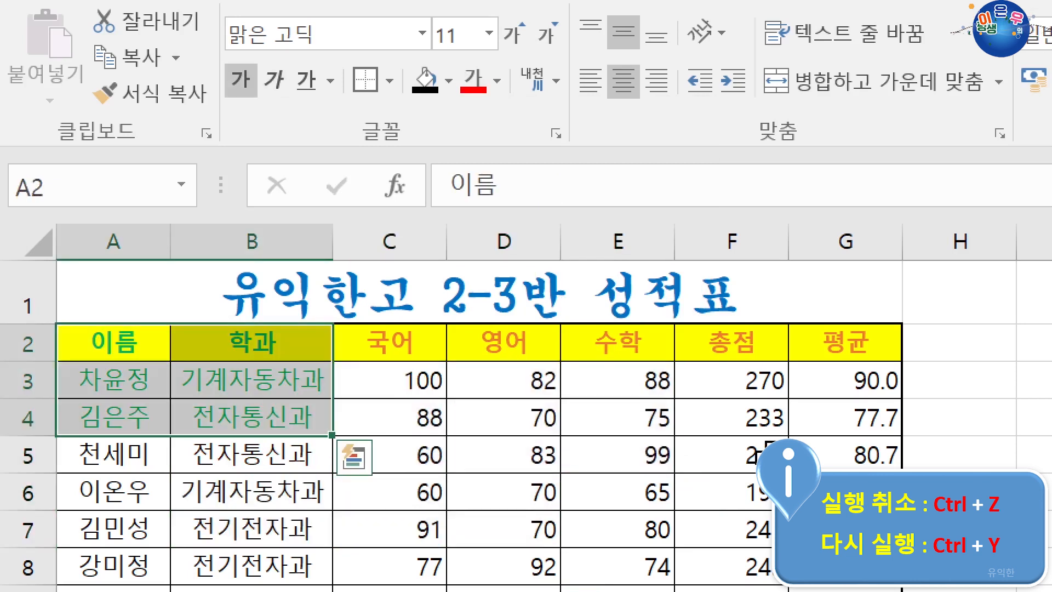
key("ctrl+z")
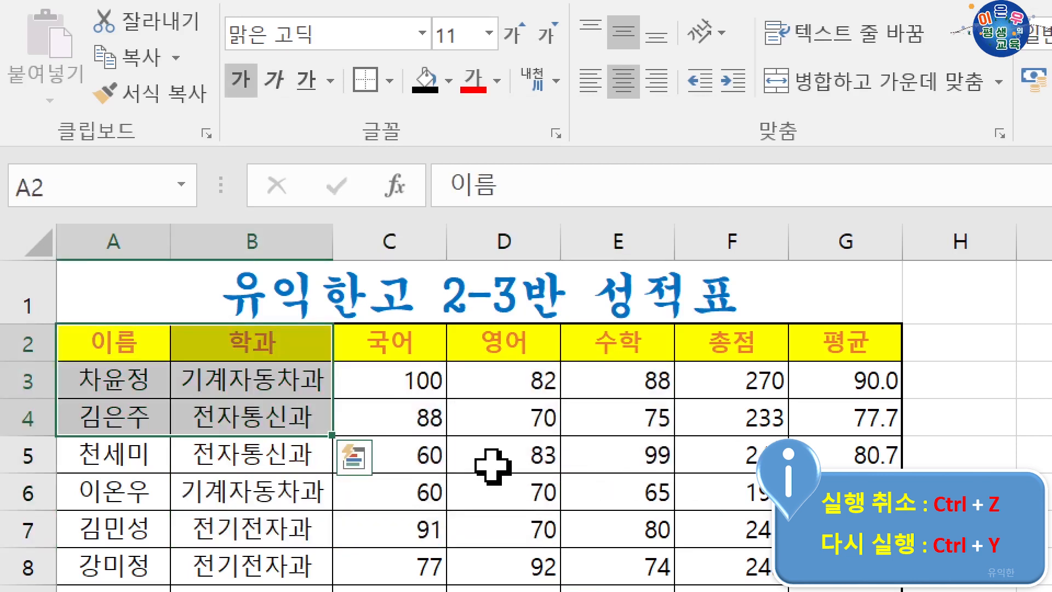
Format the department cell B3 with a bold green font and a light green fill.
left_click(241, 392)
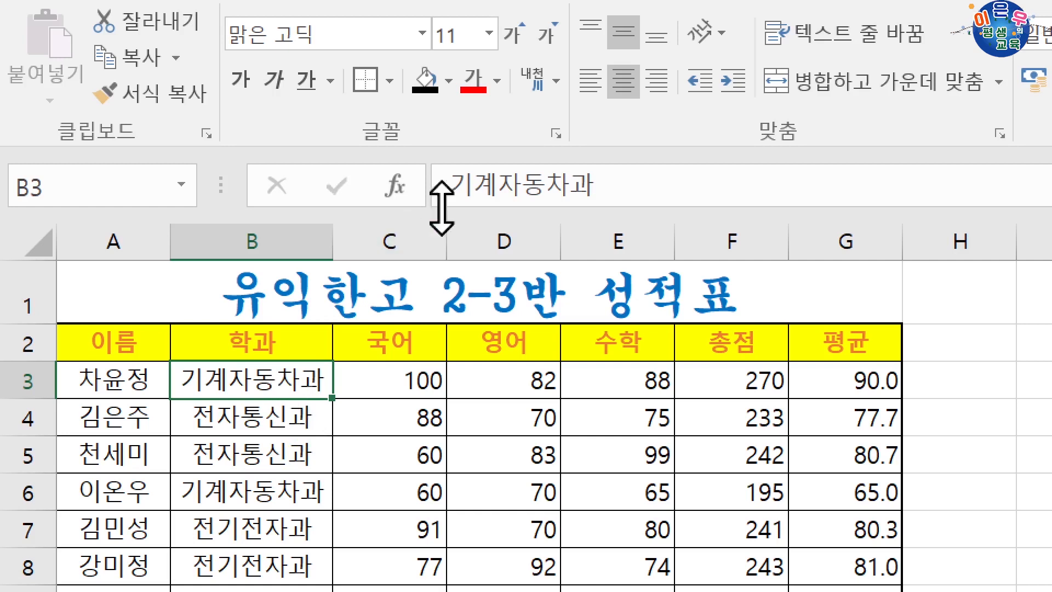
left_click(497, 81)
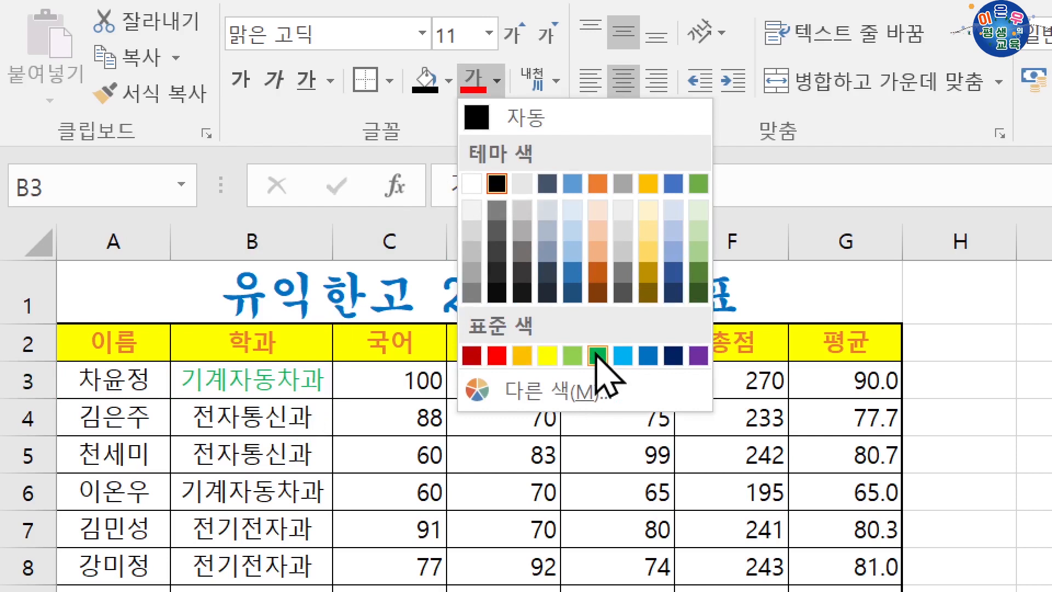
left_click(597, 356)
left_click(240, 81)
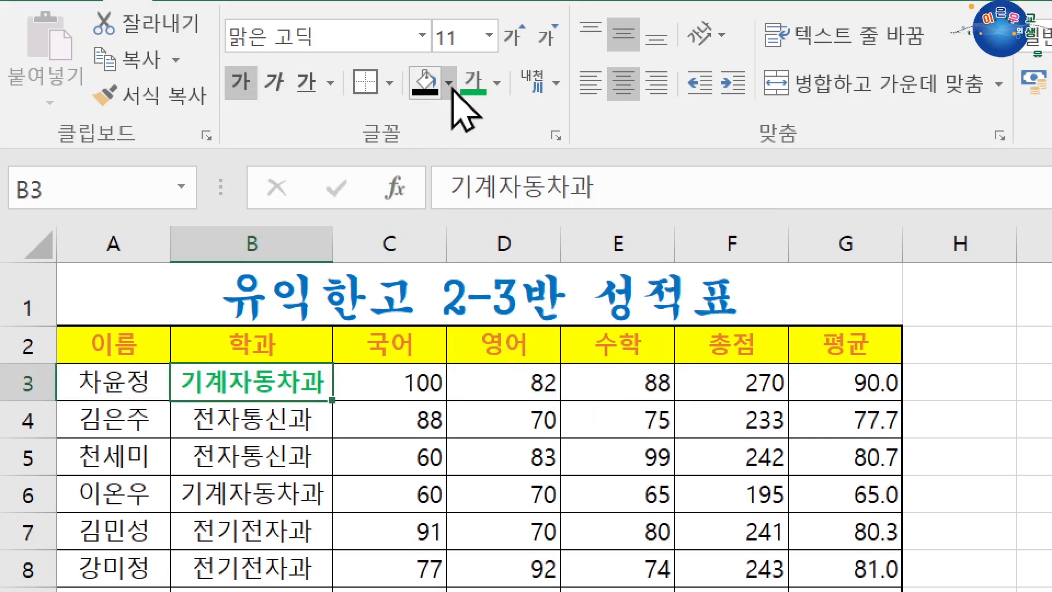
left_click(449, 83)
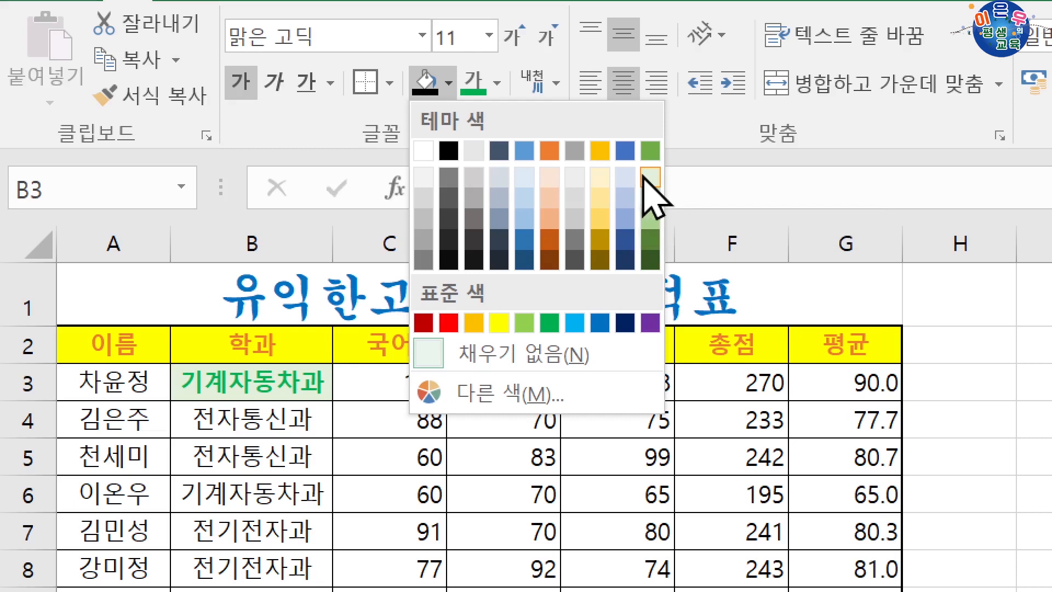
left_click(650, 177)
left_click(369, 418)
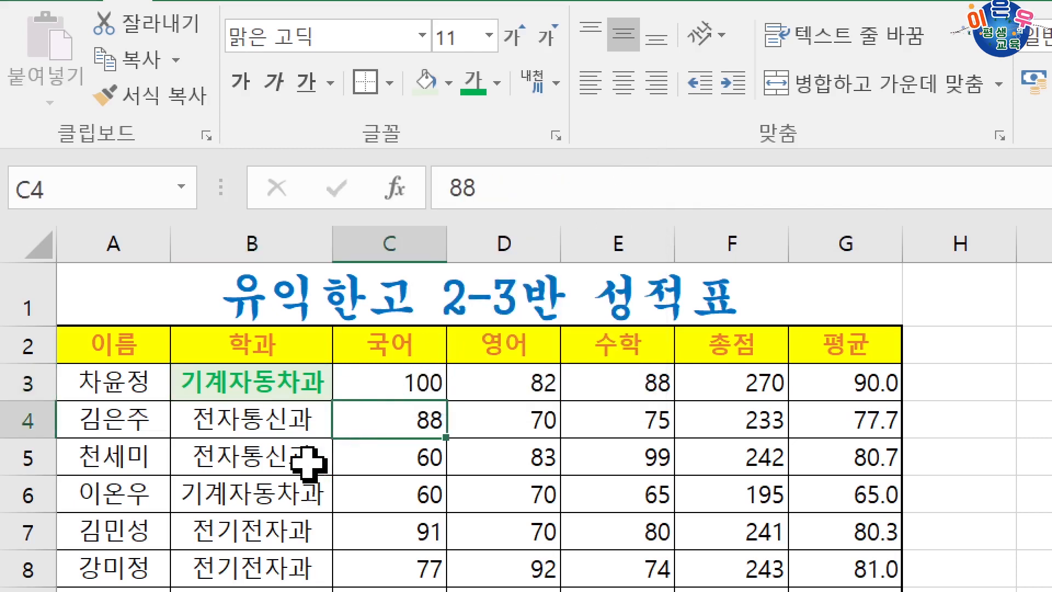
left_click(275, 495)
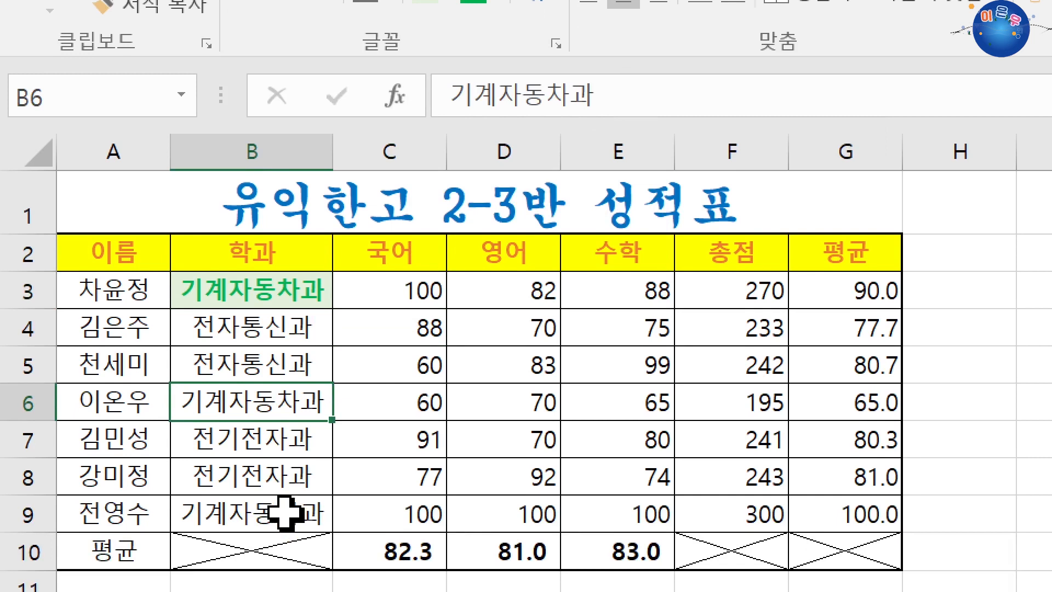
left_click(287, 580)
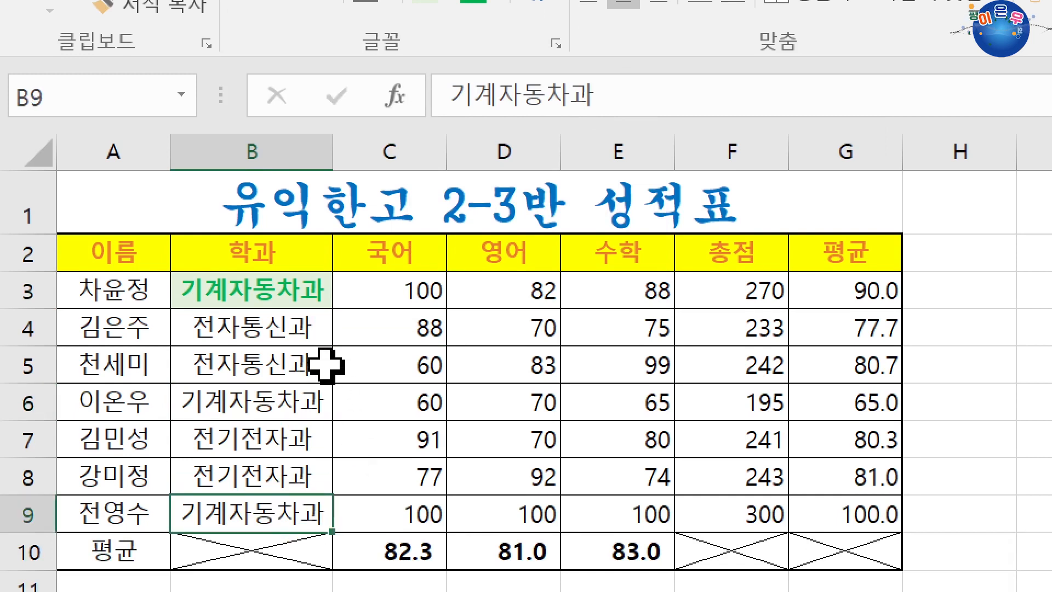
left_click(285, 296)
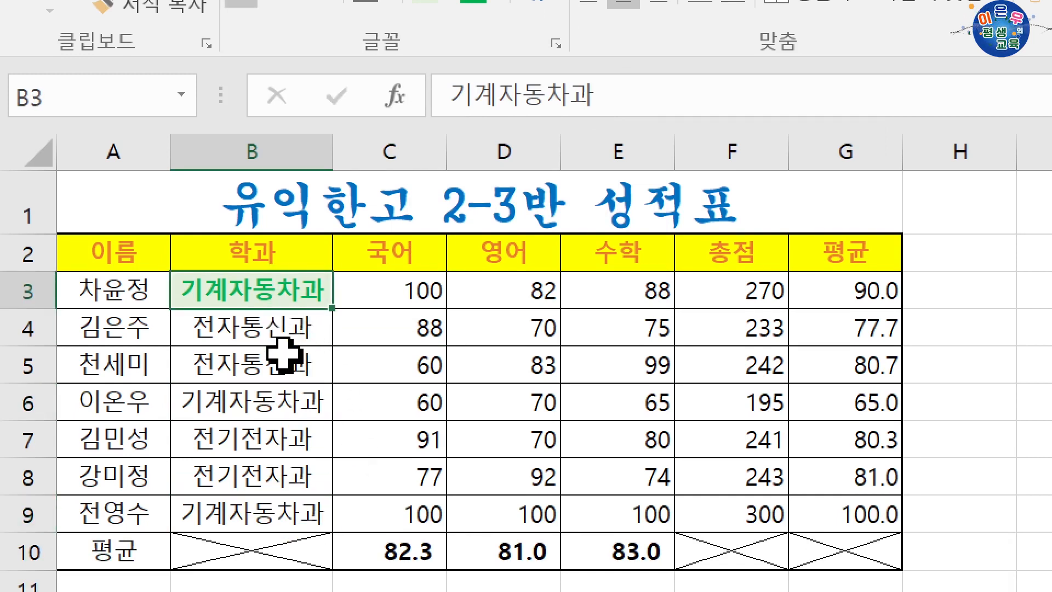
left_click(282, 405)
left_click(278, 512)
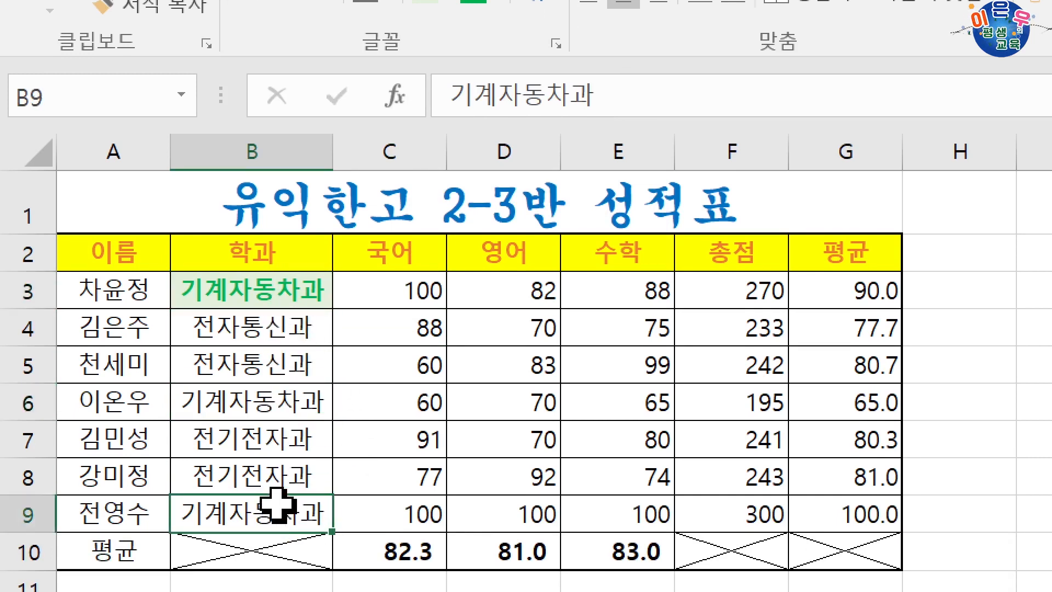
Try copying the formatting of B3 to B6 with Format Painter, then undo it.
left_click(286, 292)
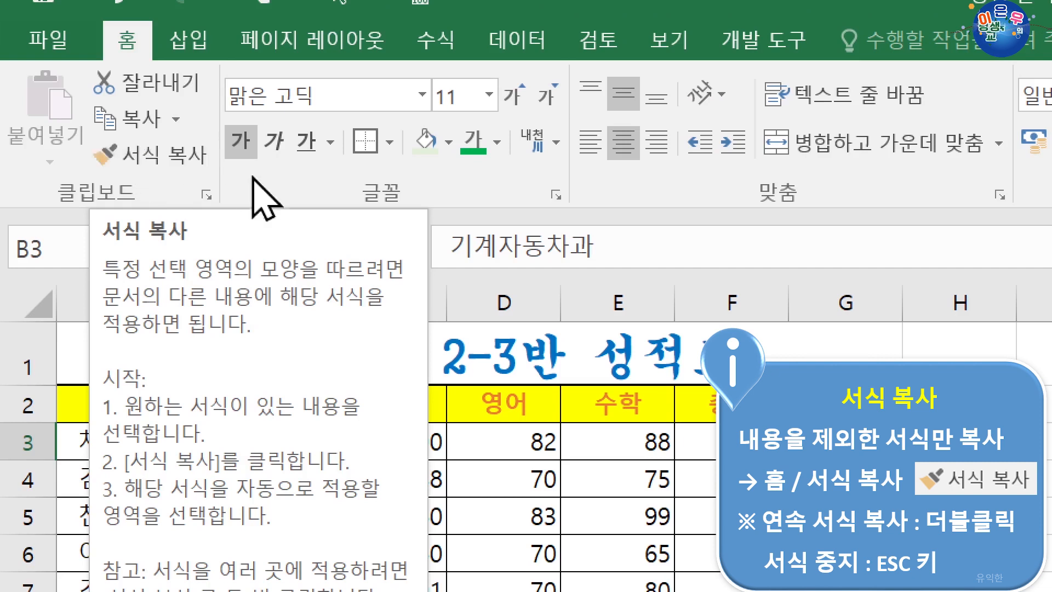
left_click(164, 160)
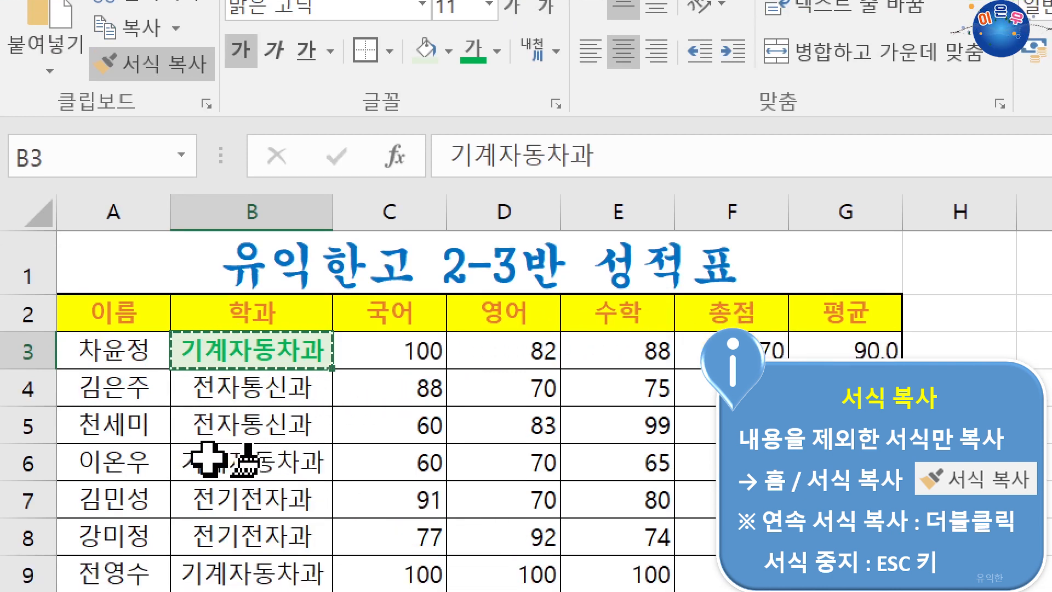
left_click(209, 459)
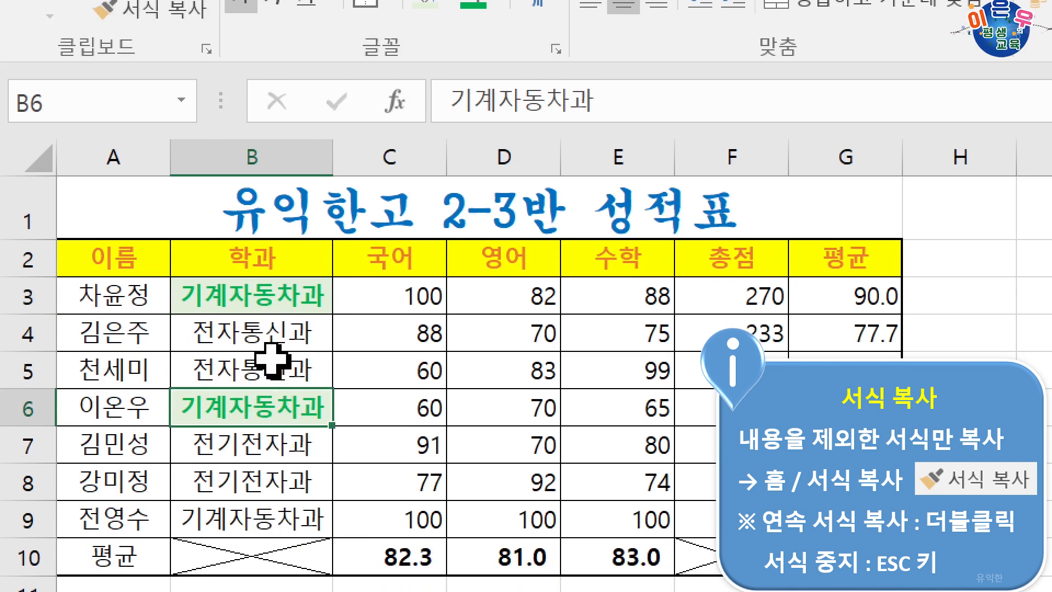
key("ctrl+z")
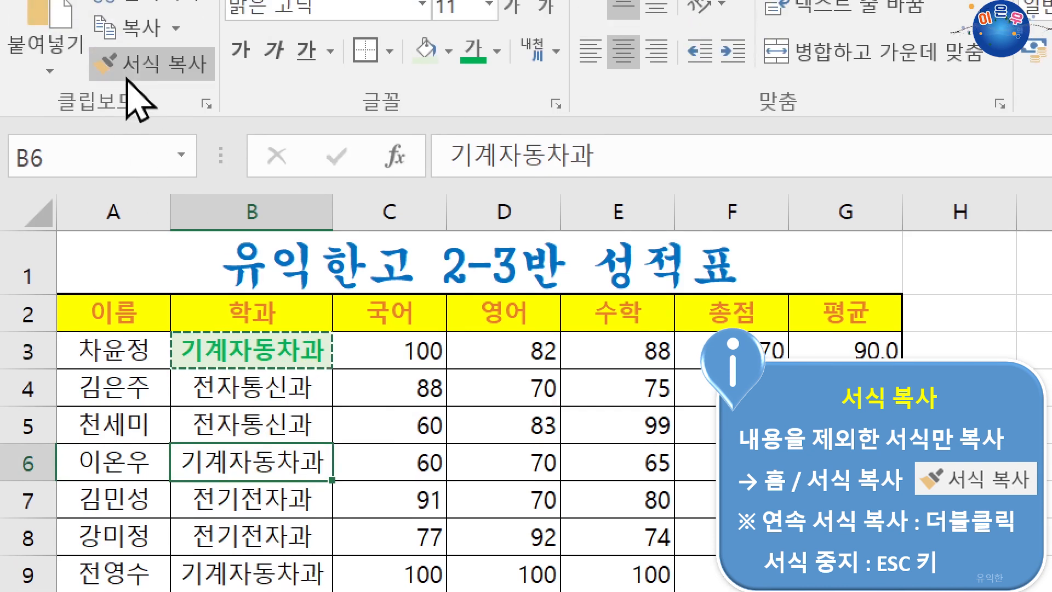
left_click(128, 78)
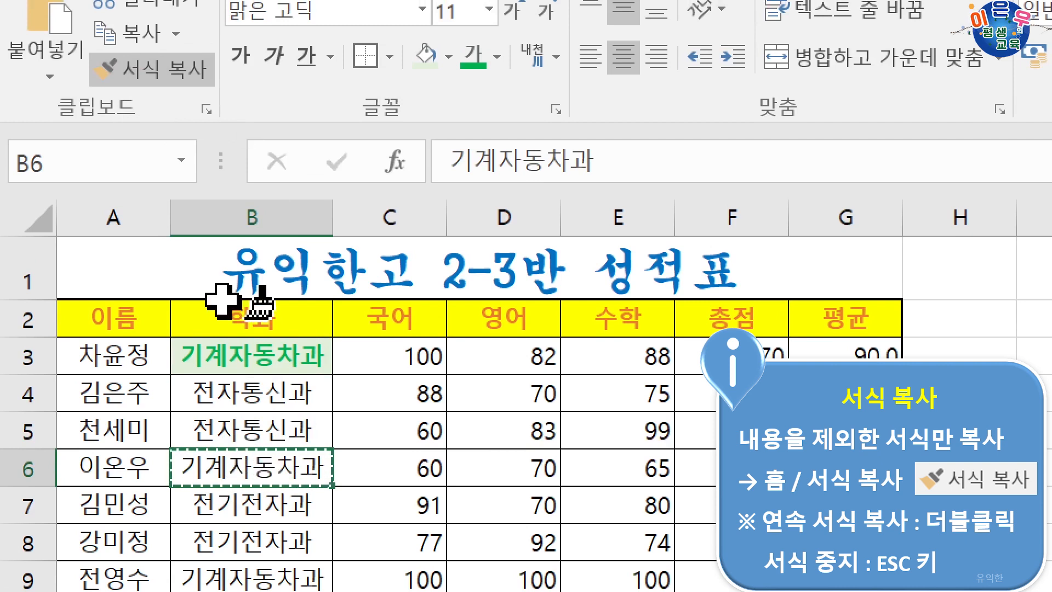
key("Escape")
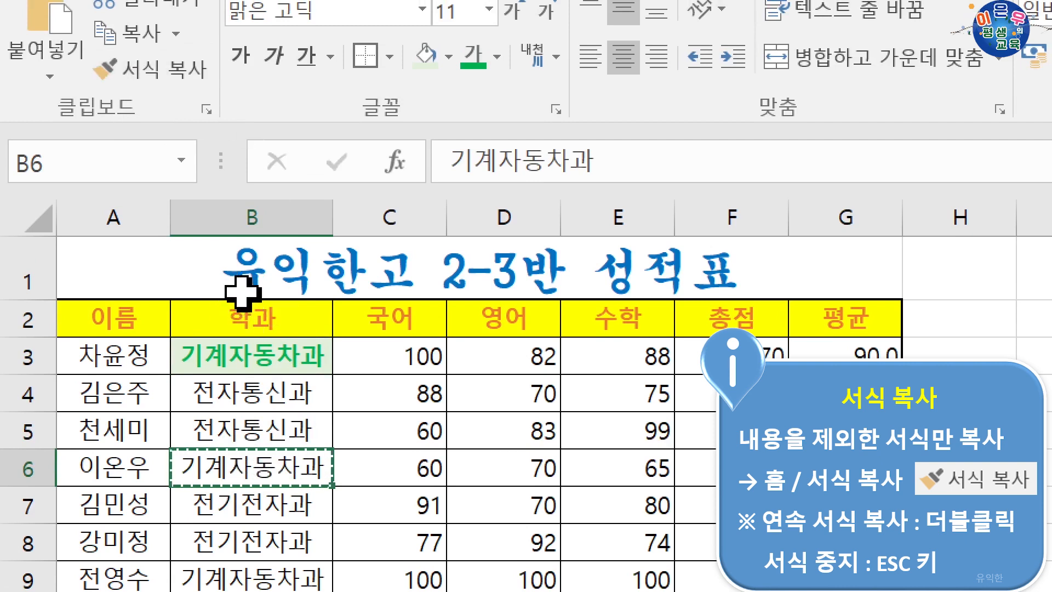
Copy the formatting of B3 to the other 기계자동차과 cells B6 and B9, keeping Format Painter active.
left_click(249, 356)
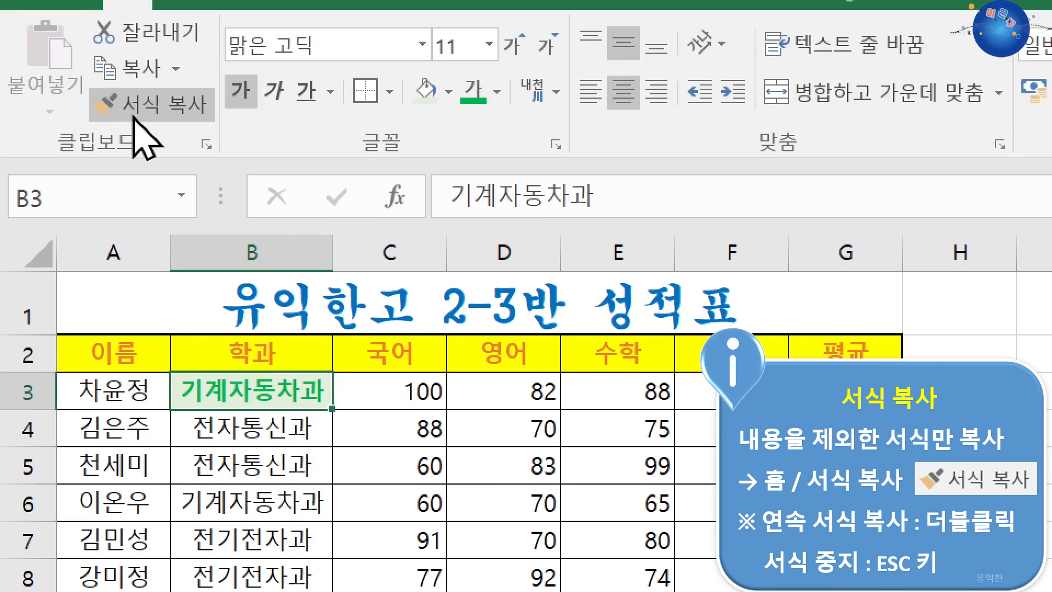
left_click(134, 118)
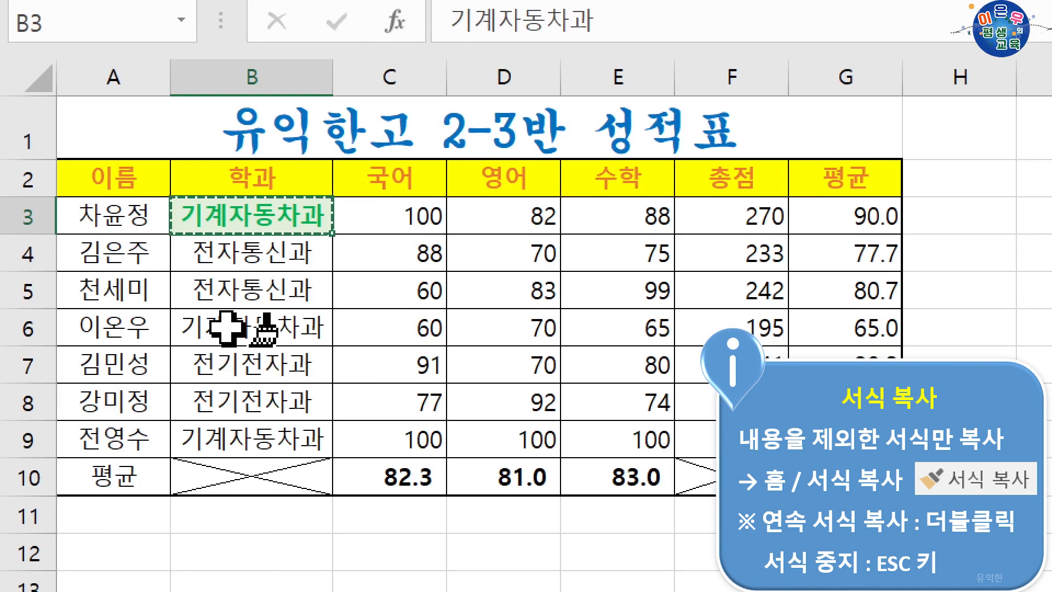
left_click(224, 328)
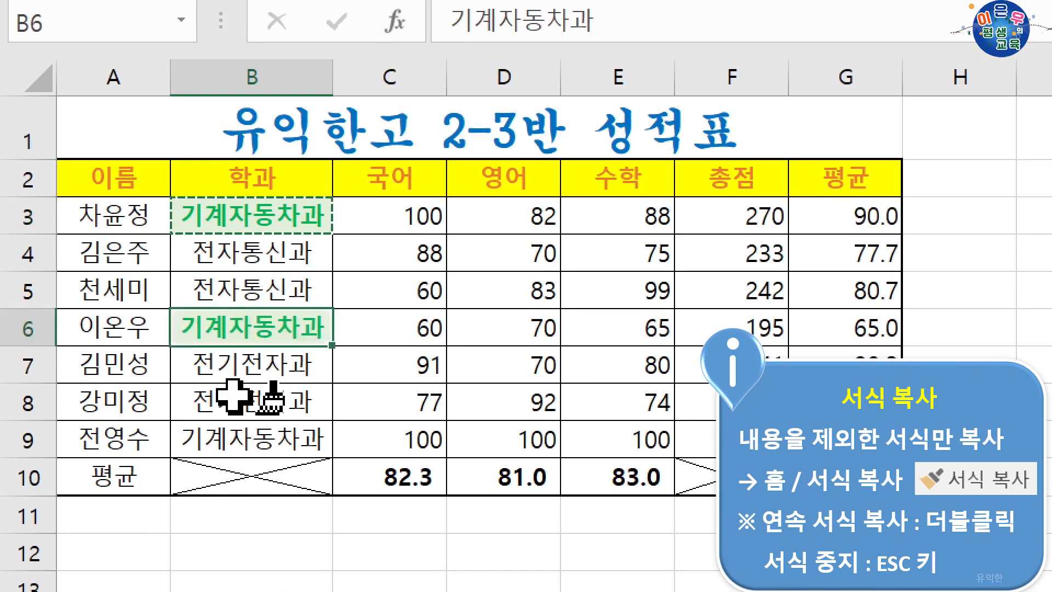
left_click(236, 439)
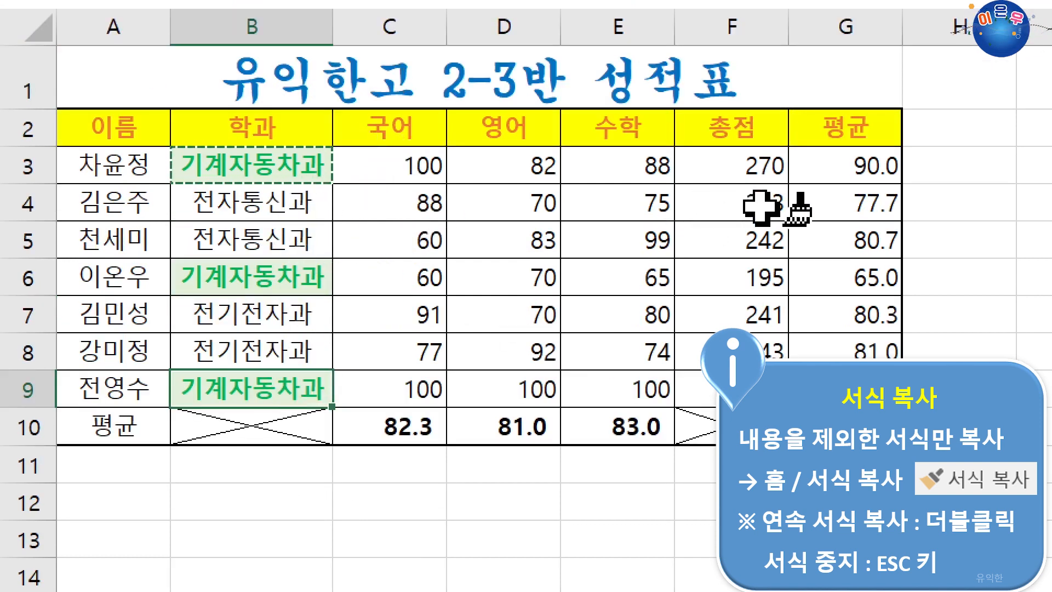
Apply the copied B3 formatting to the averages in G3:G9 and C10:E10 and end Format Painter.
left_click_drag(840, 164, 844, 389)
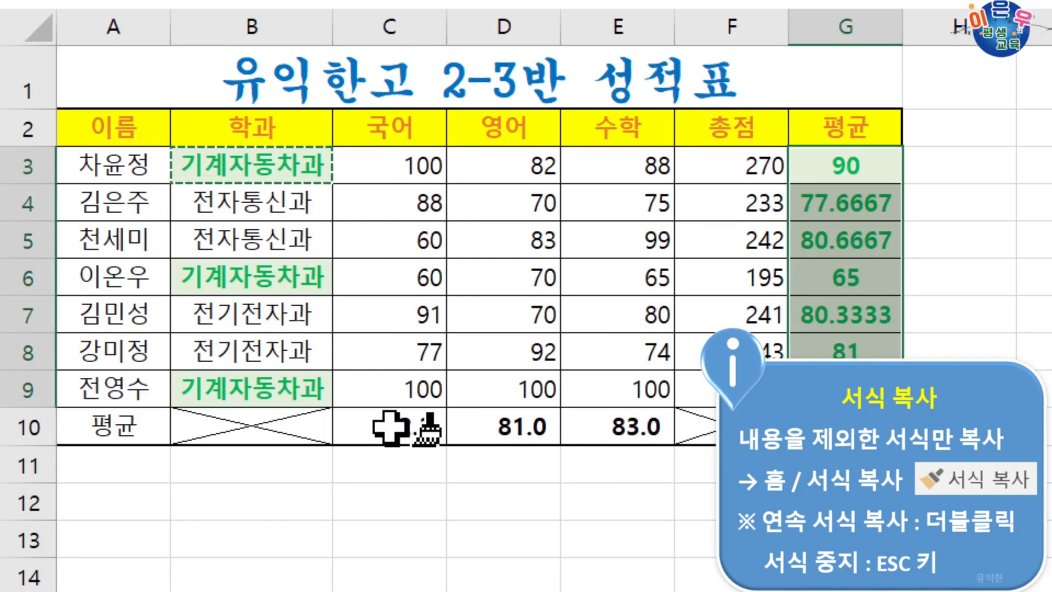
left_click_drag(390, 427, 619, 427)
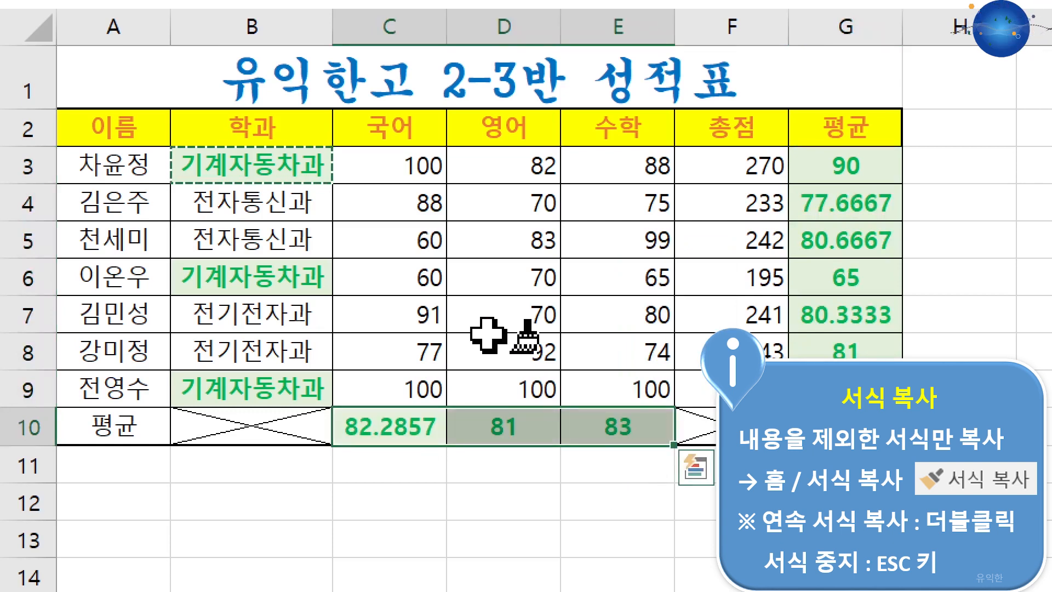
key("Escape")
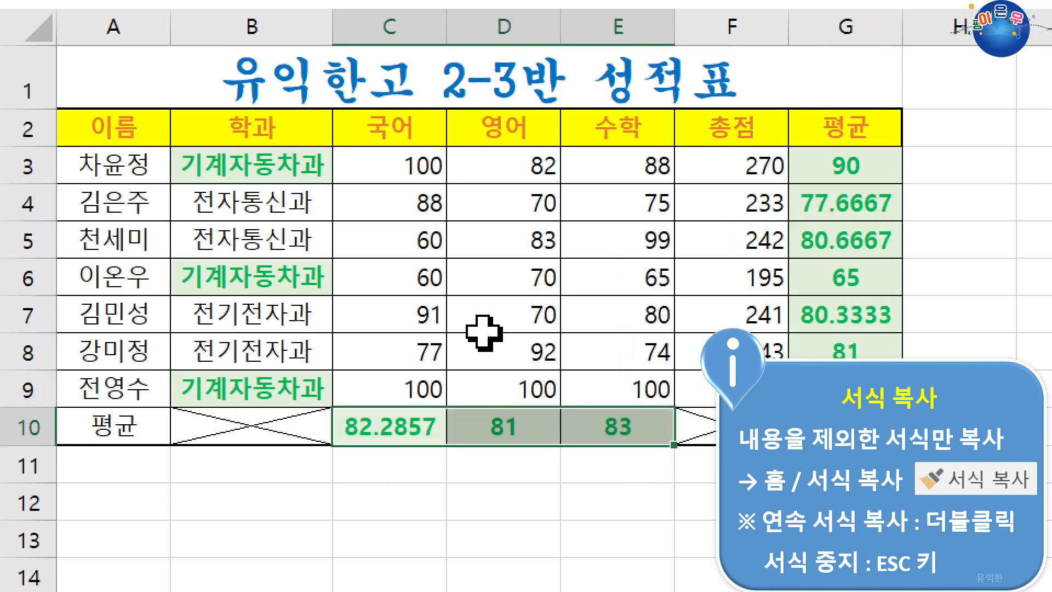
left_click_drag(244, 165, 256, 388)
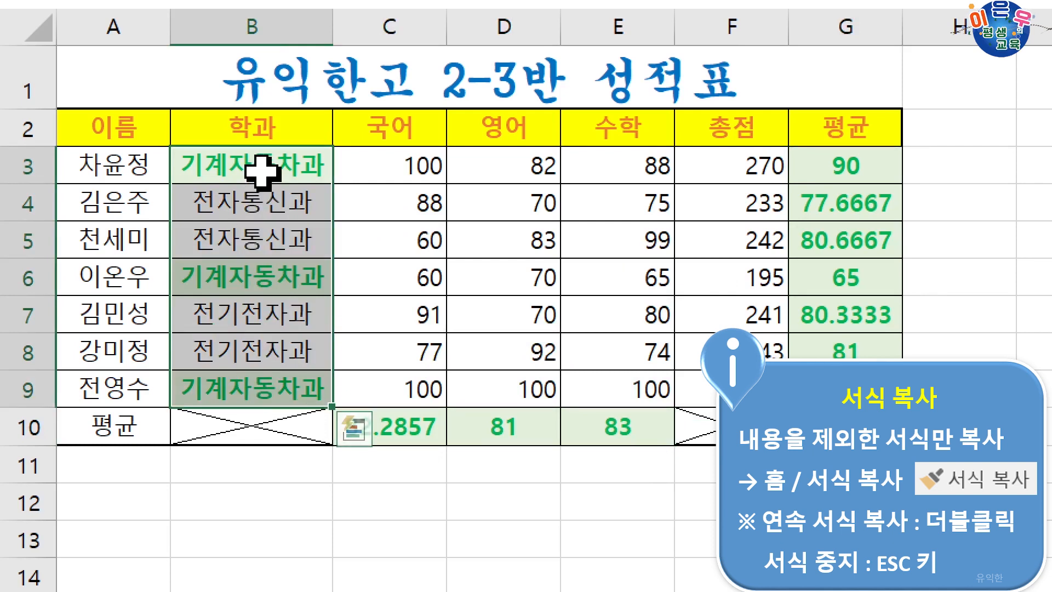
left_click_drag(869, 169, 846, 388)
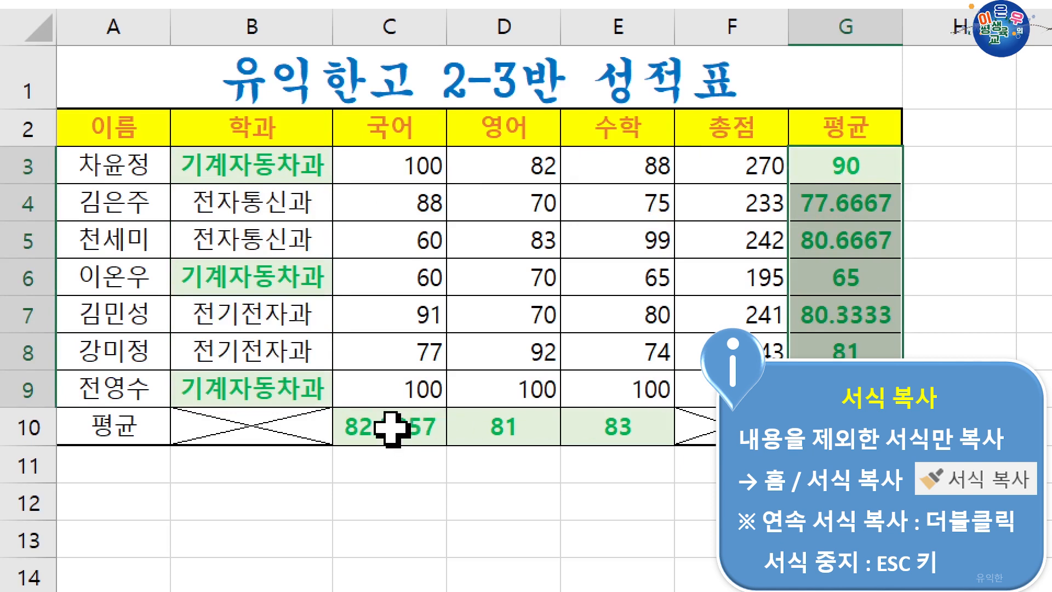
Format the averages in G3:G9 and C10:E10 as numbers with one decimal place.
left_click_drag(389, 426, 611, 435)
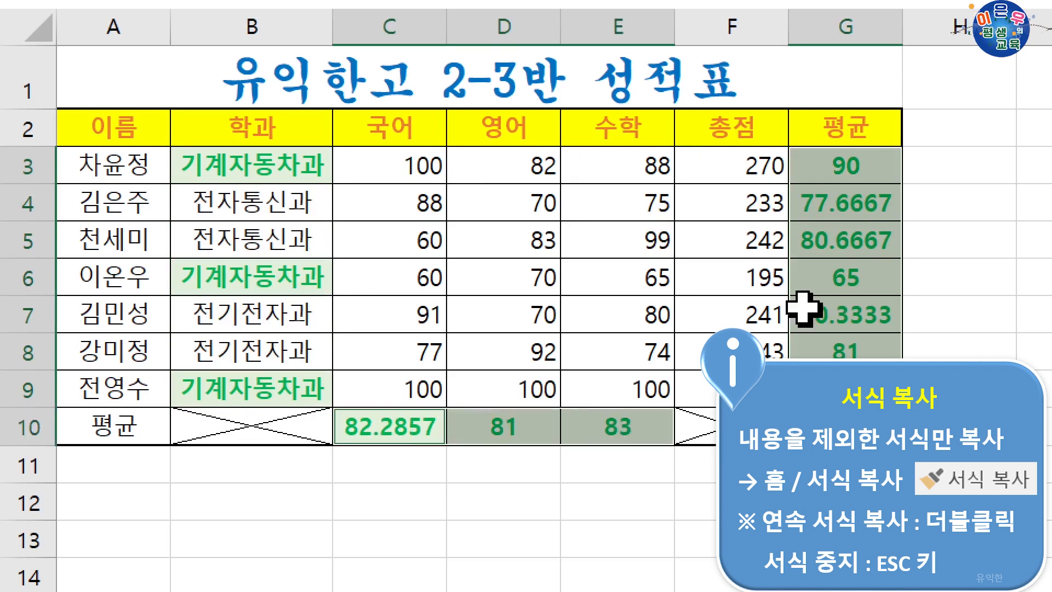
left_click_drag(879, 163, 849, 388)
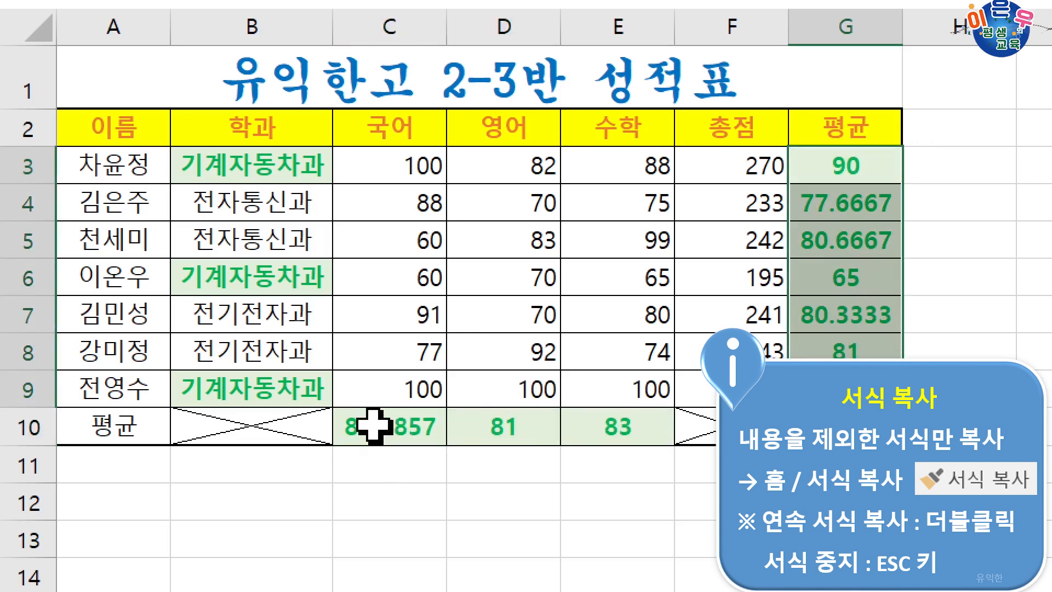
left_click_drag(369, 427, 606, 429)
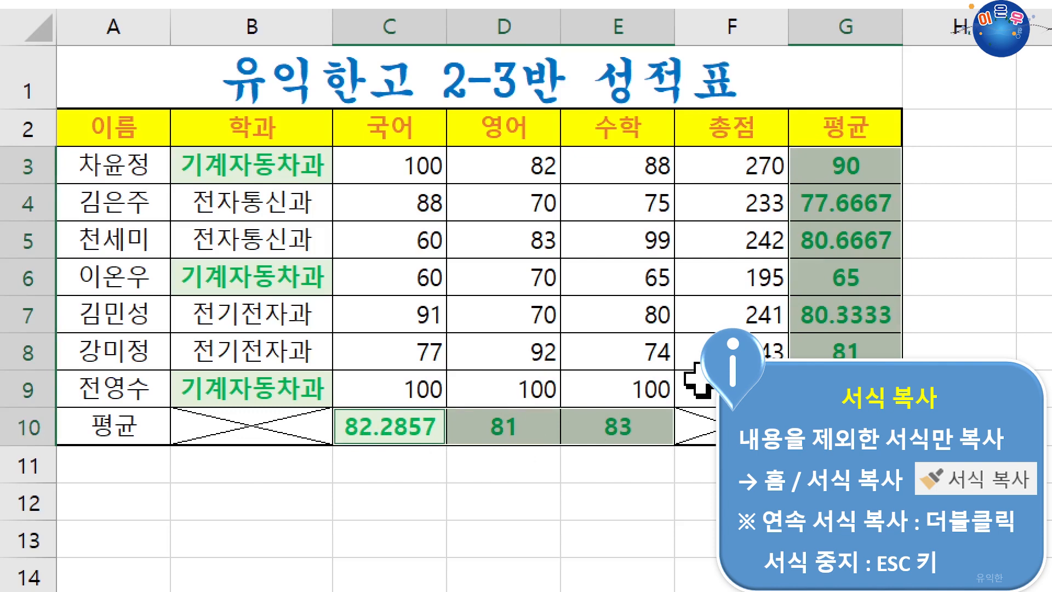
key("ctrl+1")
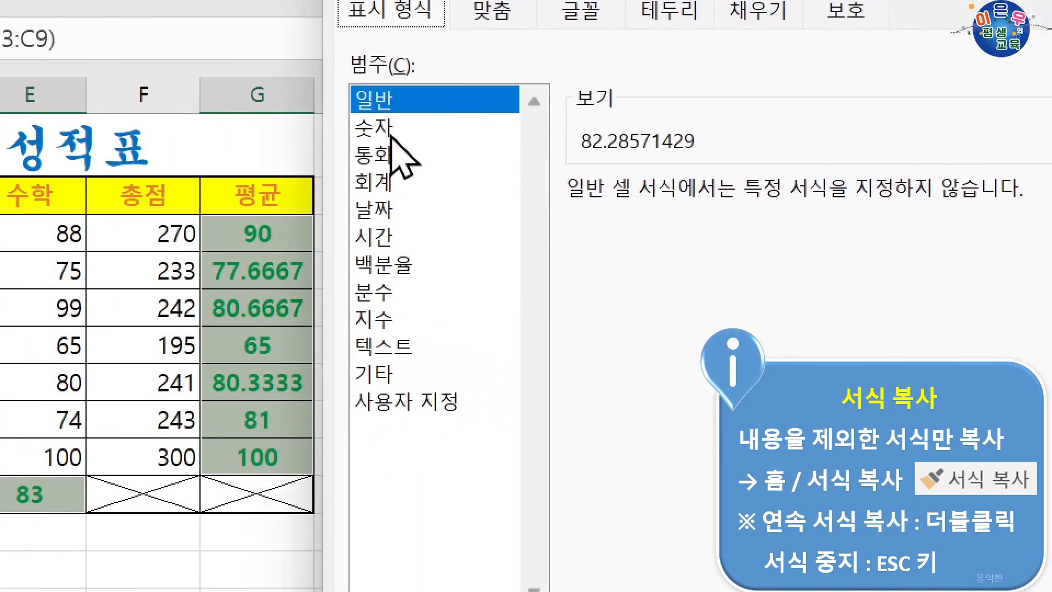
left_click(391, 132)
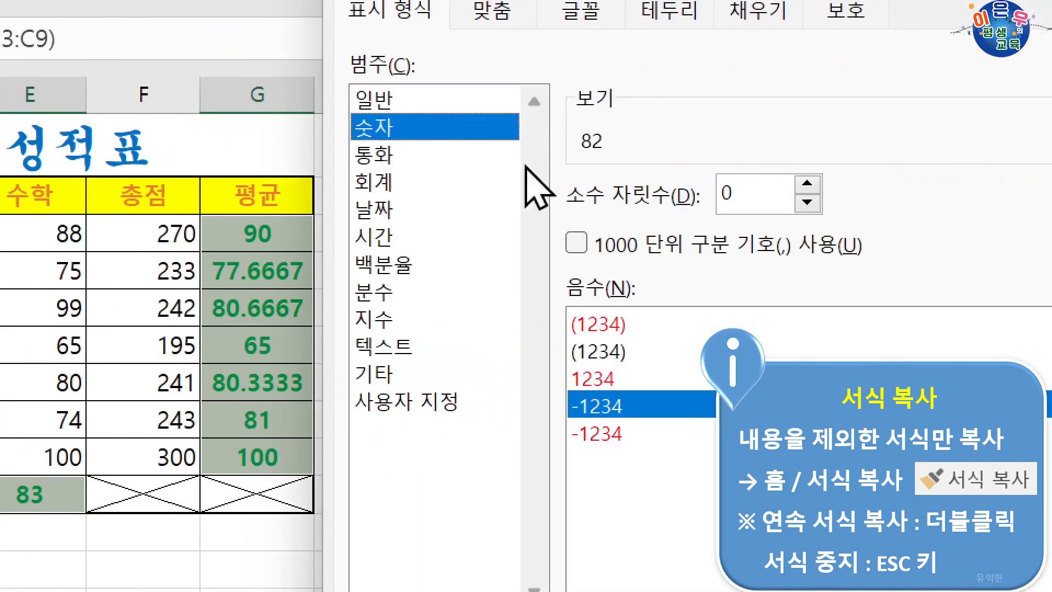
left_click(805, 184)
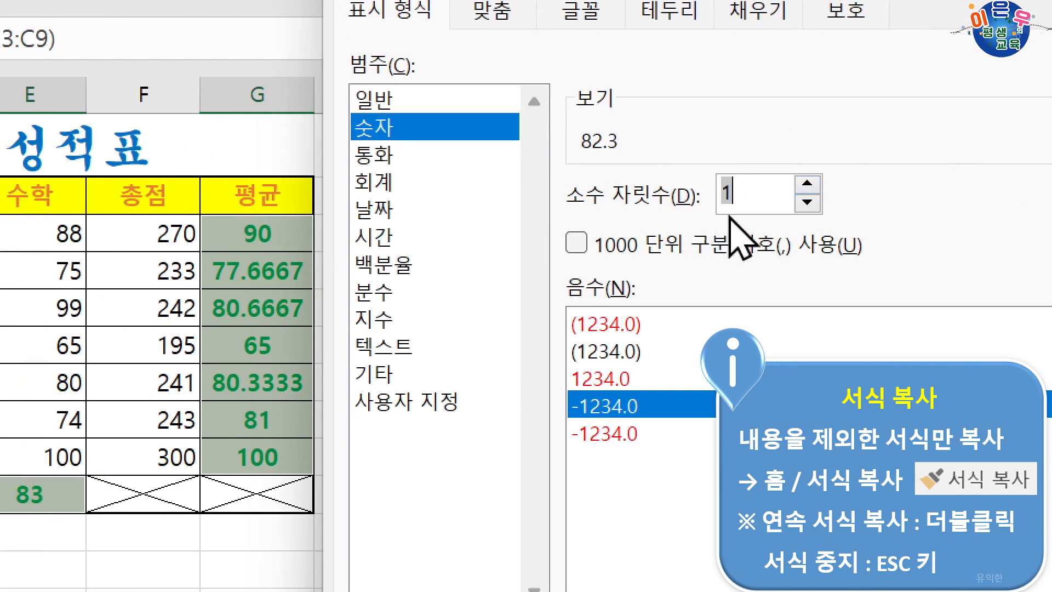
key("Return")
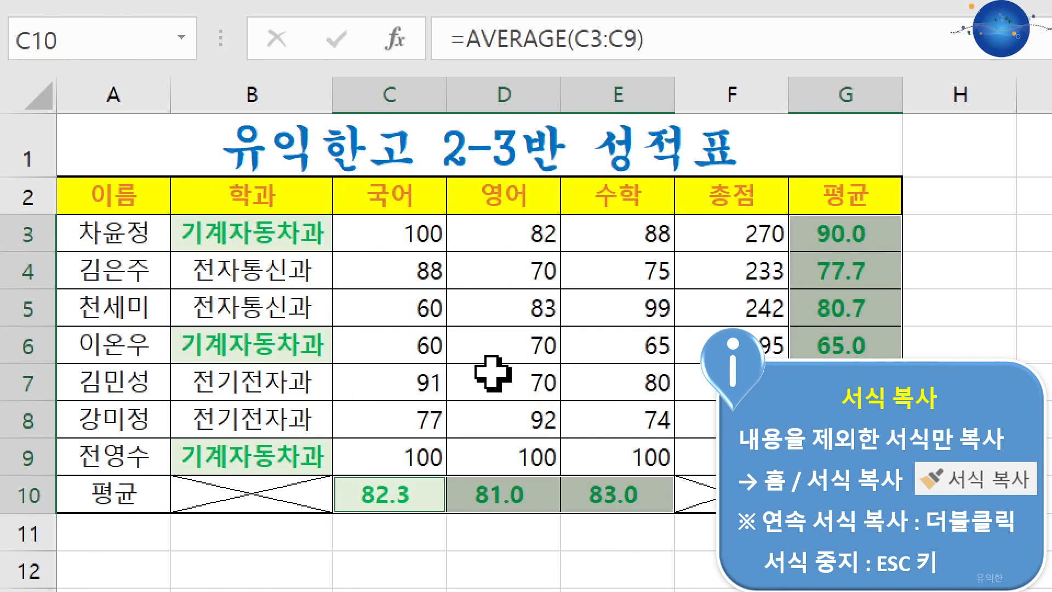
left_click(492, 374)
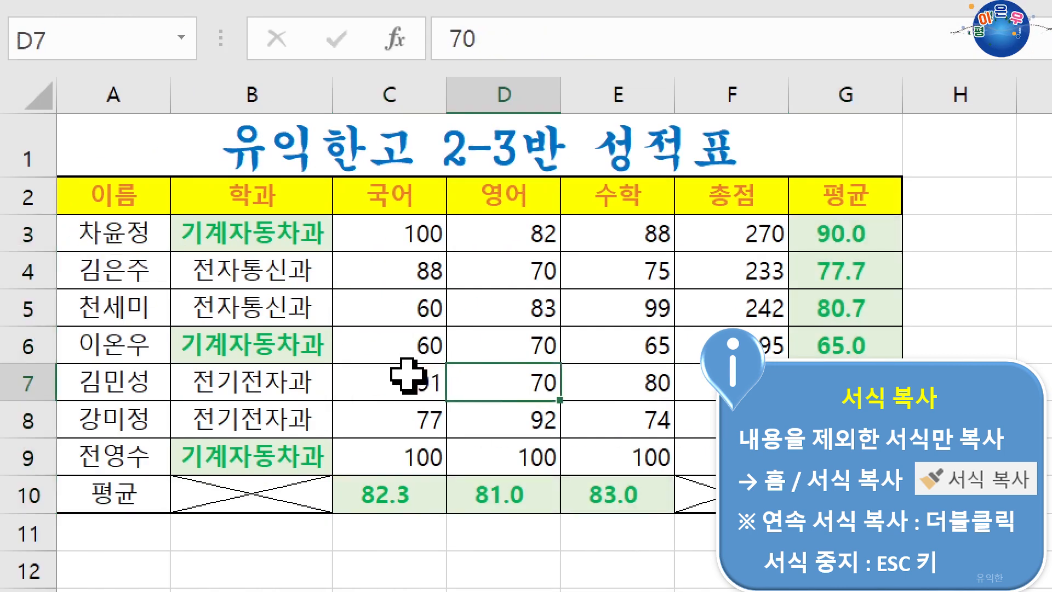
Copy the formatting of the table A2:G10 to the smaller empty range I2:K5 with Format Painter.
scroll(405, 408, "down", 4)
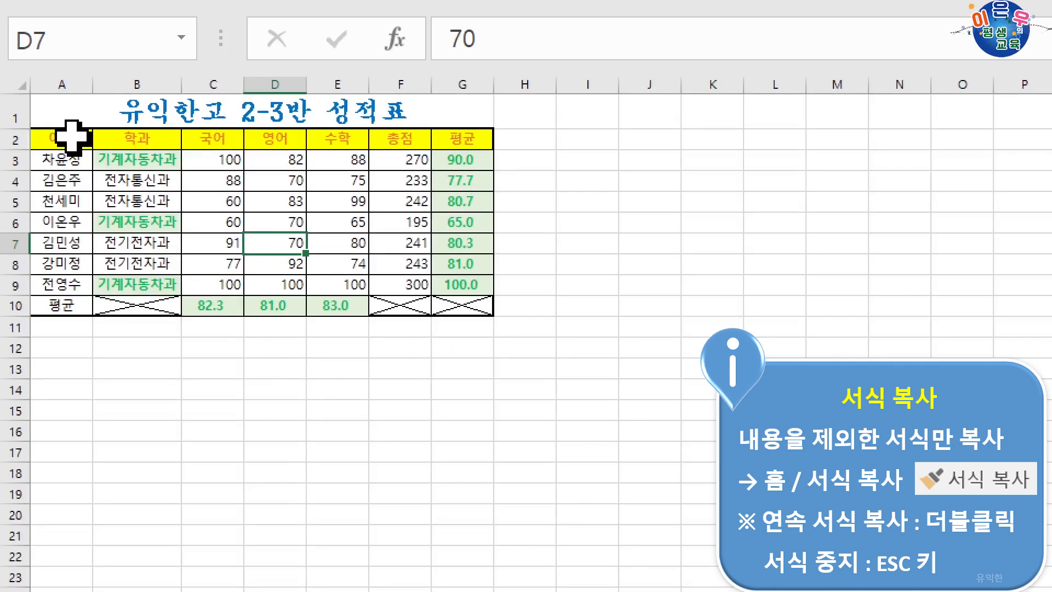
left_click_drag(71, 136, 486, 304)
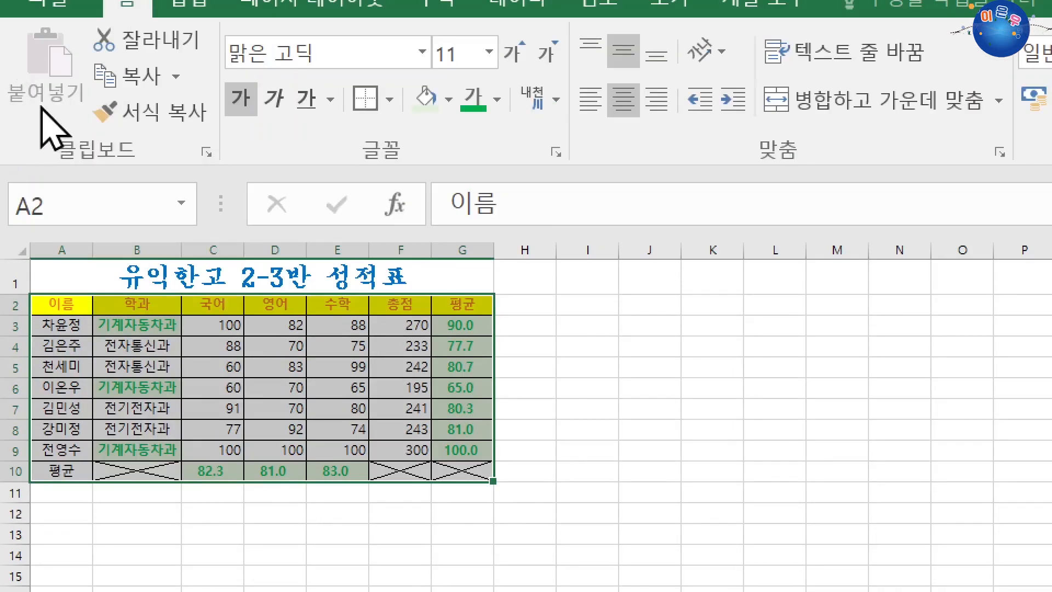
left_click(115, 113)
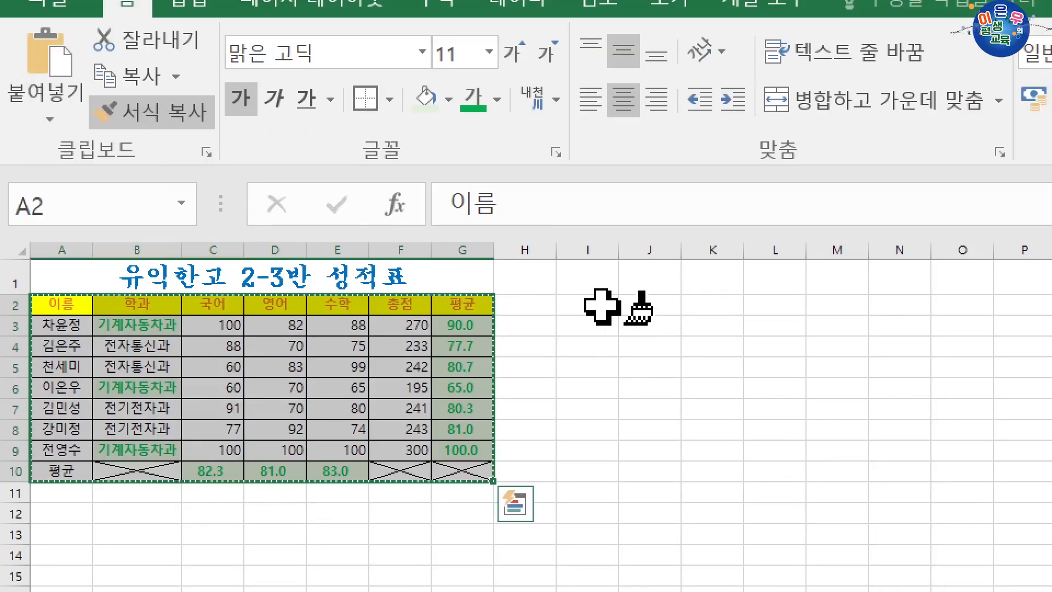
mouse_move(602, 306)
left_mouse_down()
mouse_move(667, 327)
mouse_move(723, 364)
left_mouse_up()
left_click(666, 430)
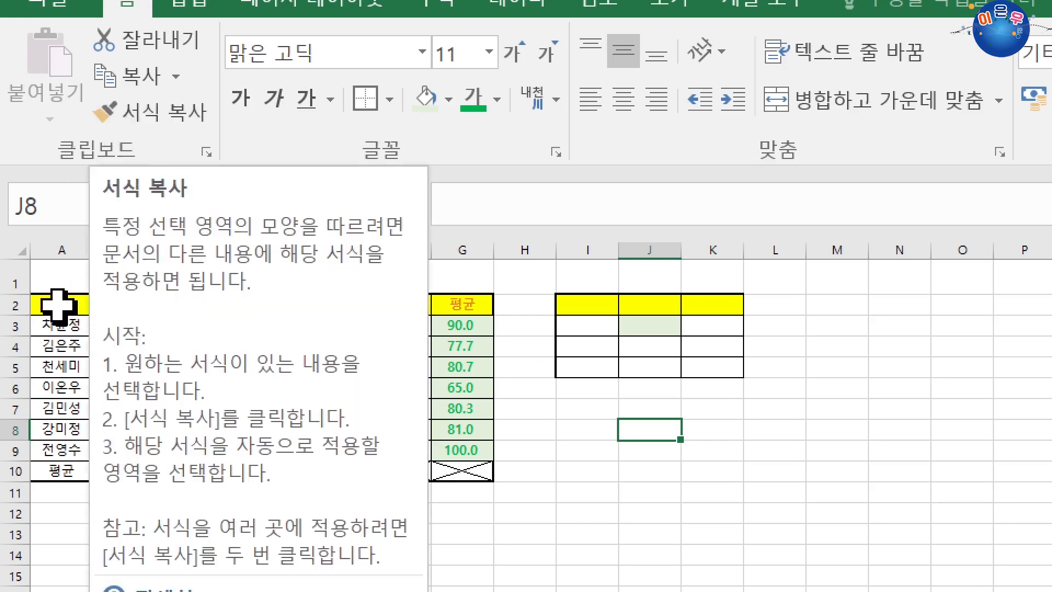
Copy the formatting of the table A2:G10 to the full-size empty range I2:O10 with Format Painter.
left_click_drag(62, 304, 457, 465)
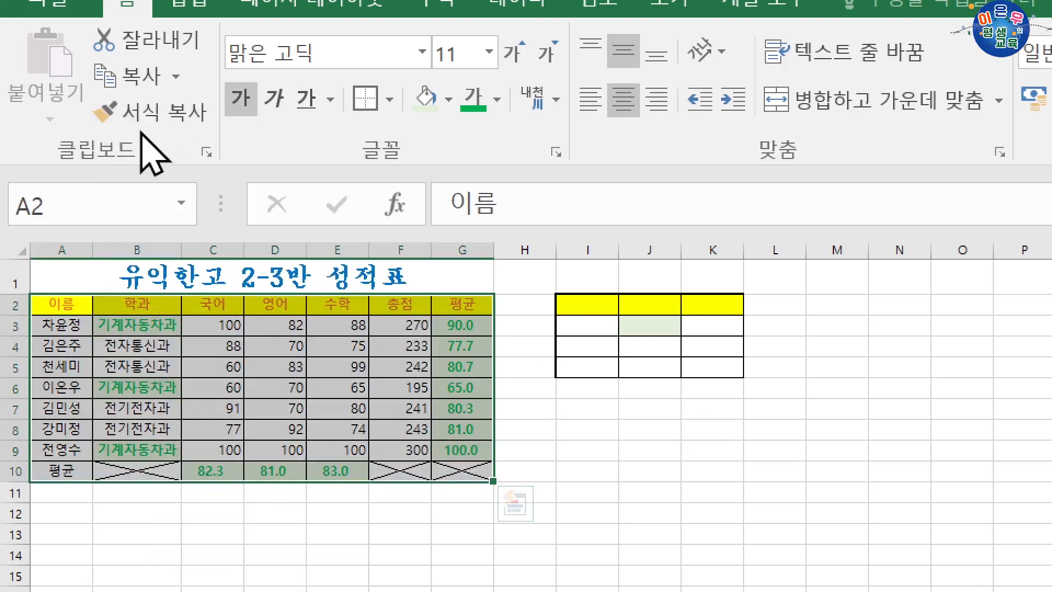
left_click(147, 112)
mouse_move(593, 298)
left_mouse_down()
mouse_move(921, 456)
mouse_move(918, 496)
mouse_move(918, 479)
left_mouse_up()
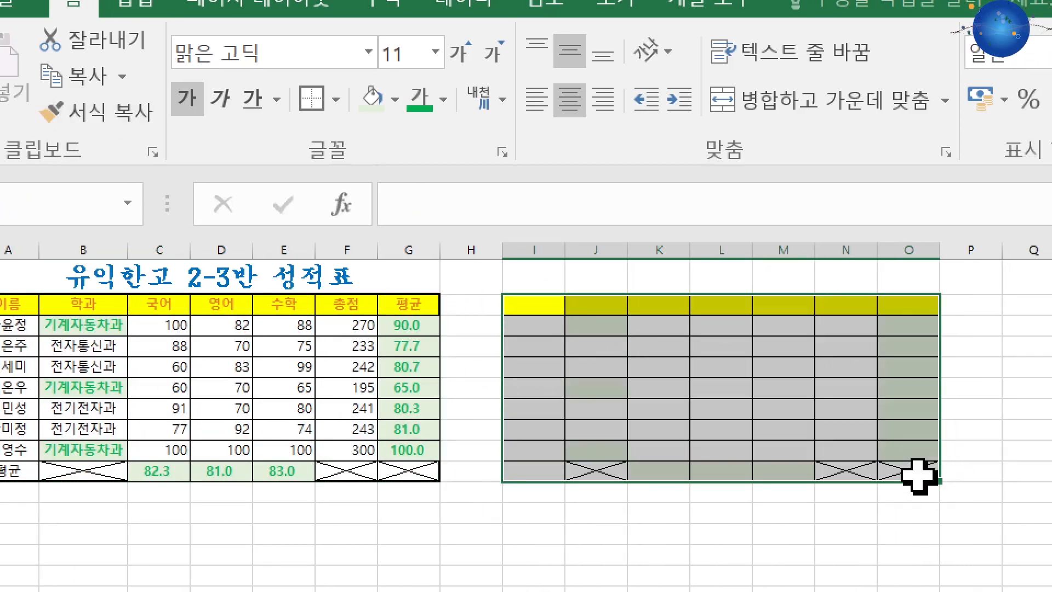
left_click(718, 490)
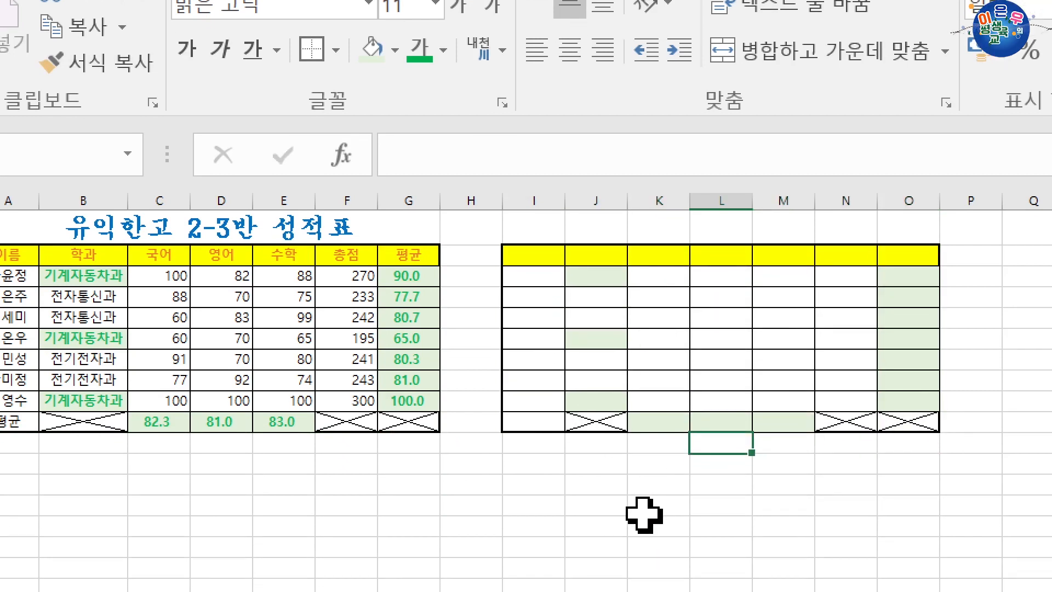
left_click(636, 529)
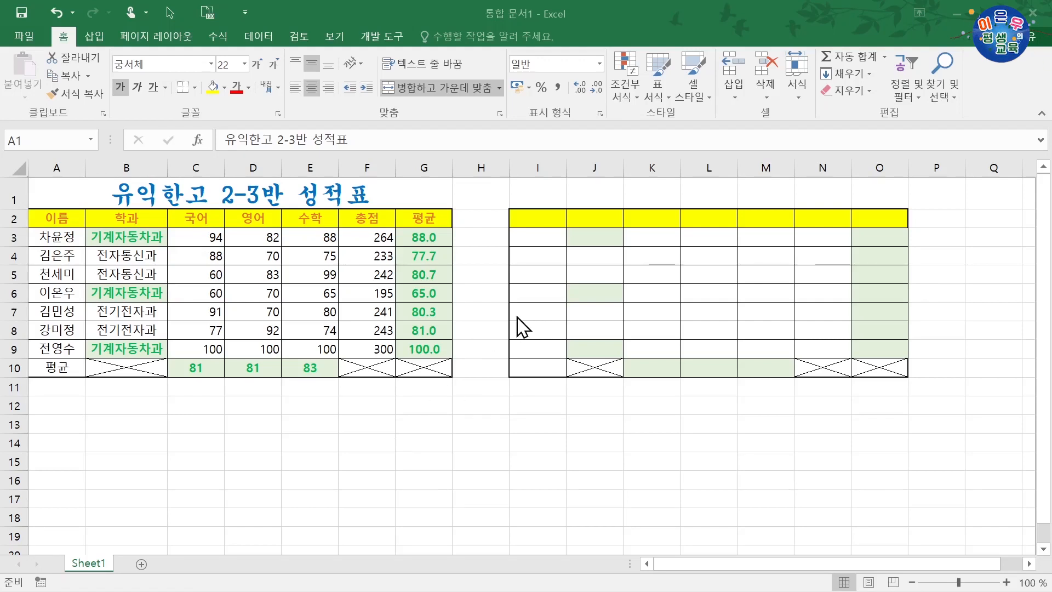
Start saving the new workbook and browse to the desktop (바탕 화면) as its location.
left_click(524, 20)
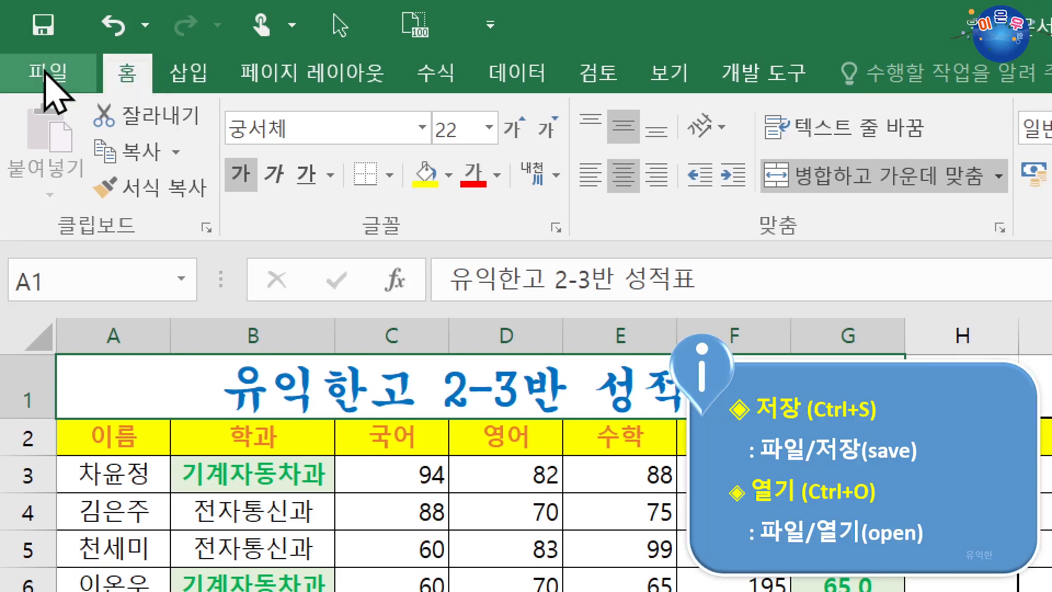
left_click(46, 73)
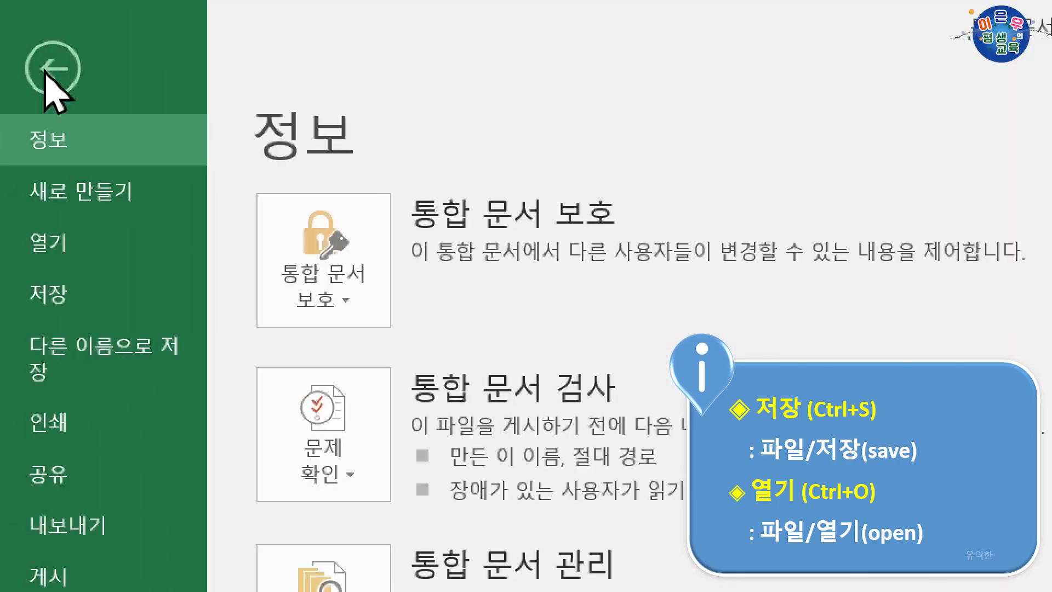
left_click(112, 293)
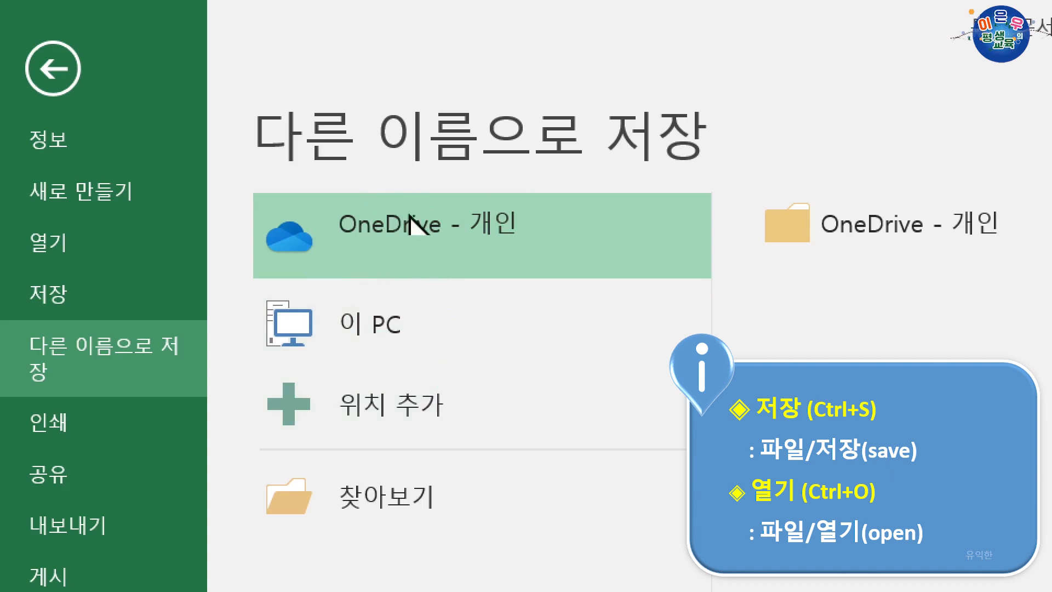
left_click(372, 506)
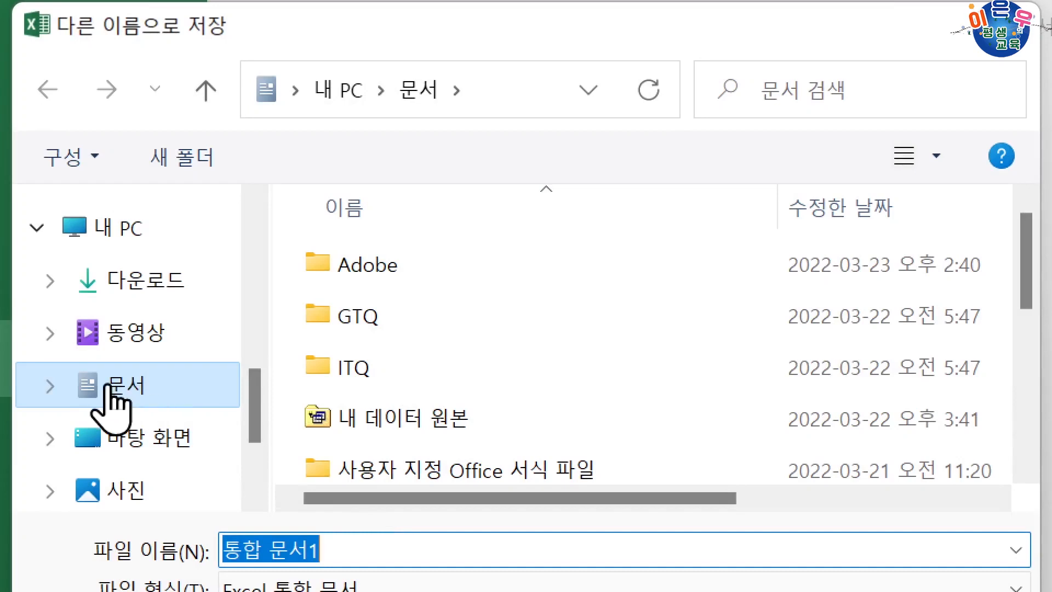
left_click(143, 438)
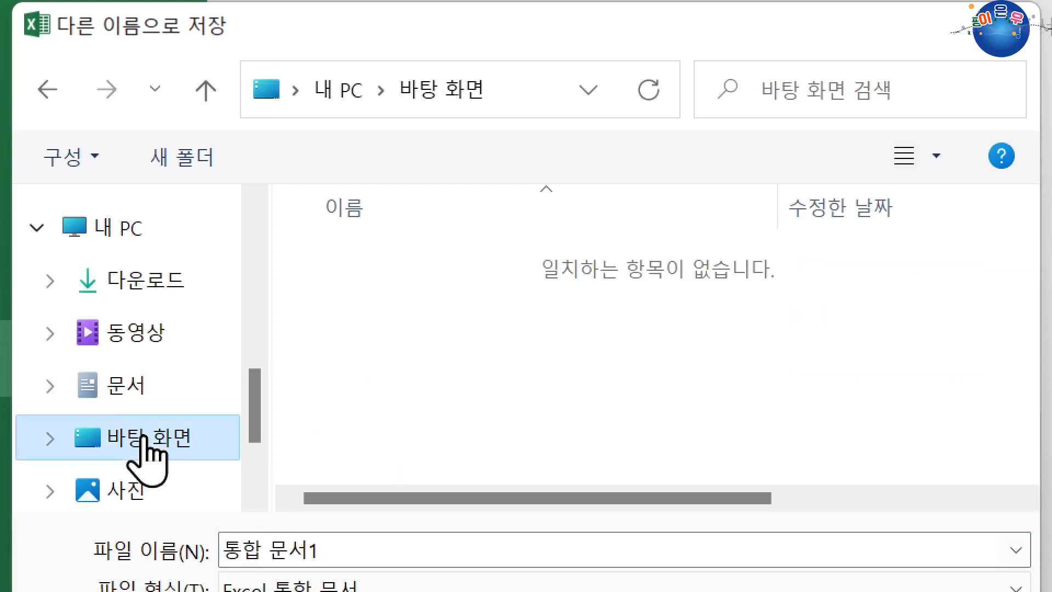
Name the workbook file 2-3반 성적표 and save it as an Excel workbook.
left_click(356, 542)
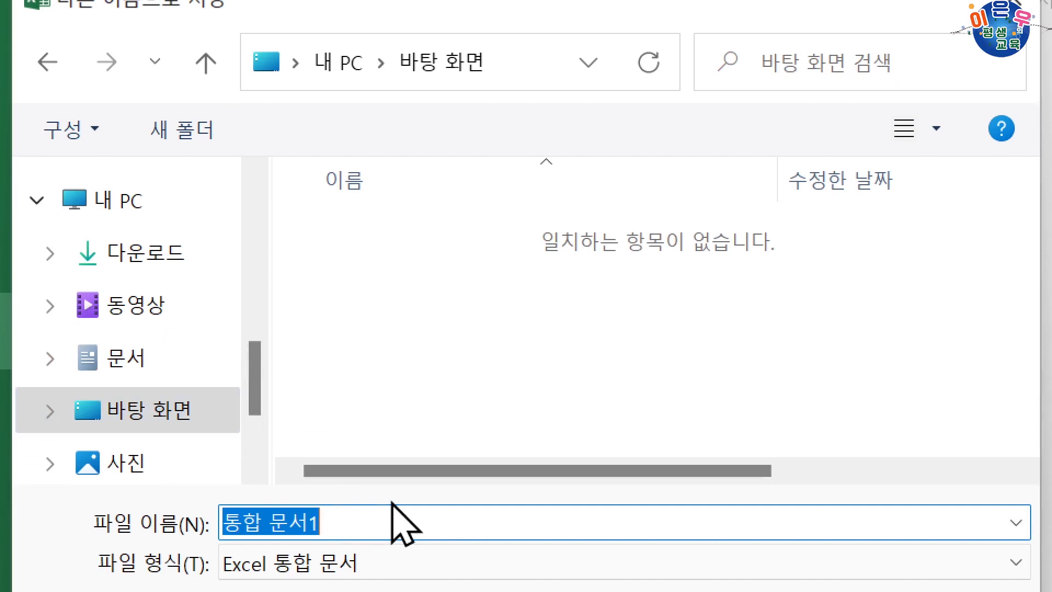
type("2-3qks")
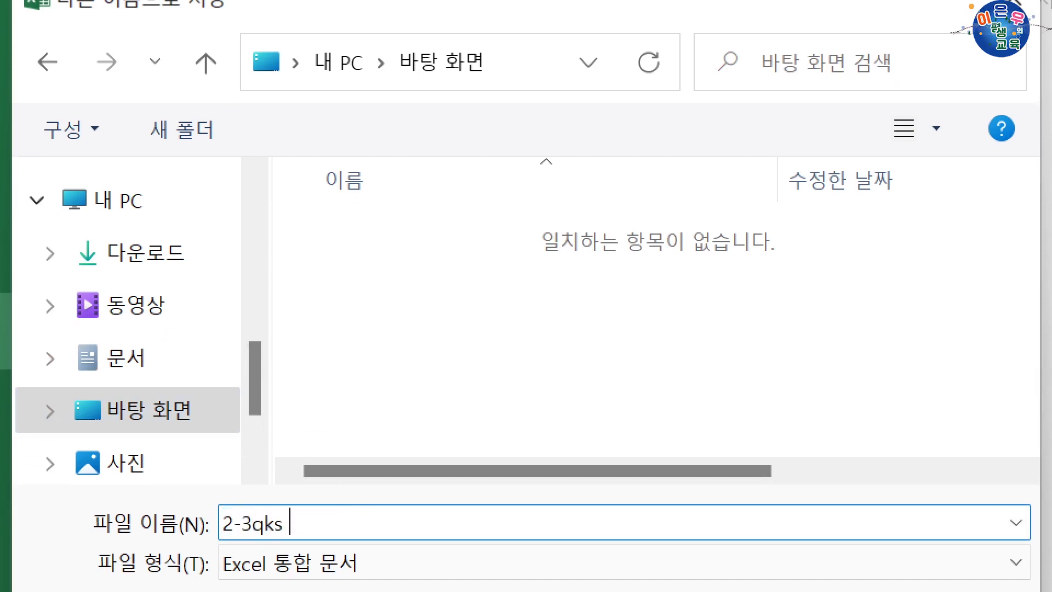
key("BackSpace")
key("BackSpace")
key("BackSpace")
key("BackSpace")
type("반 성")
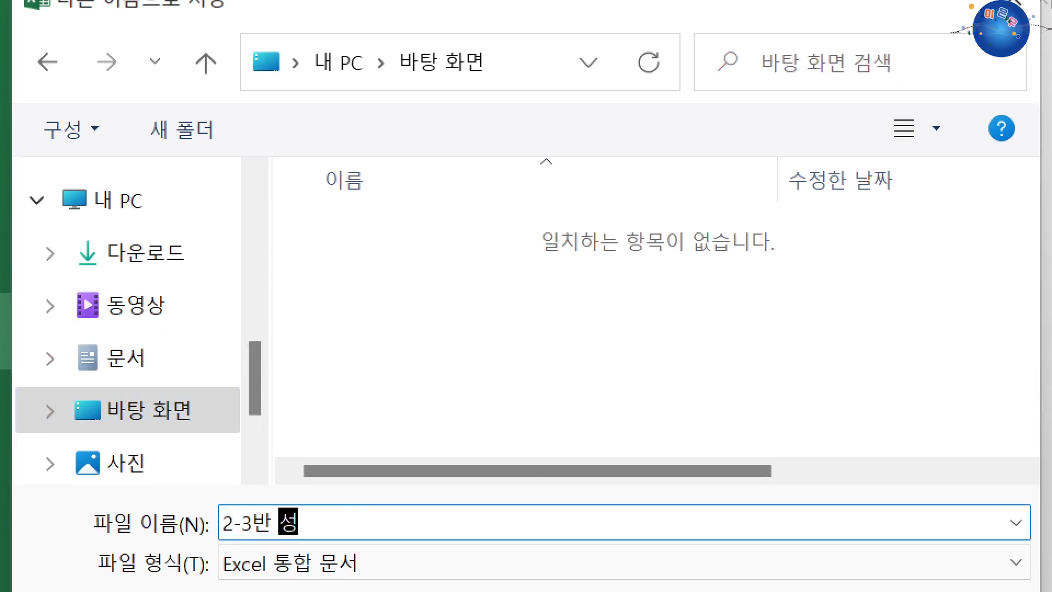
type("적표")
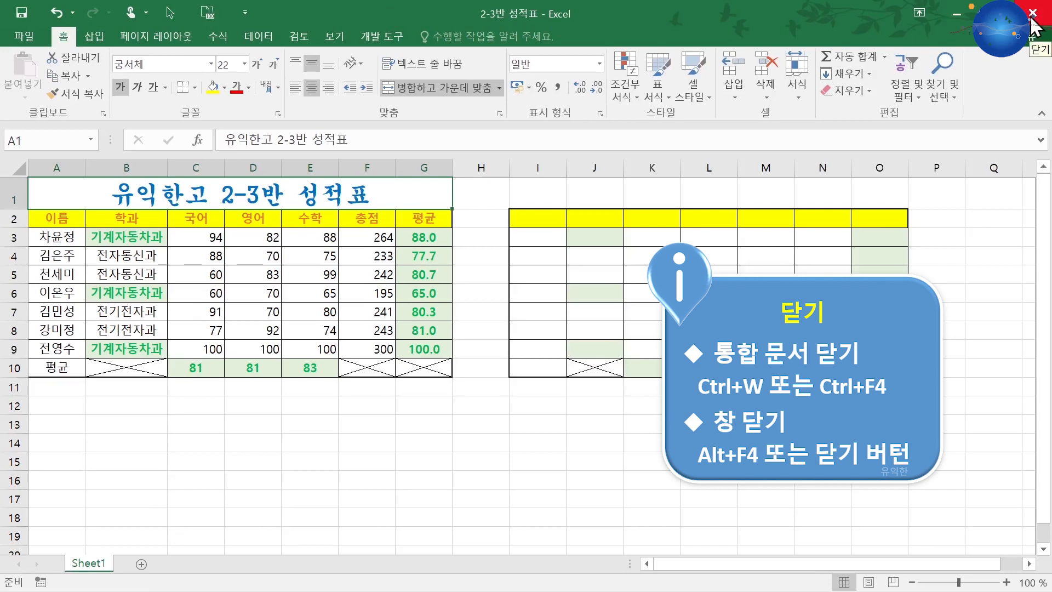
Close the window of the saved 2-3반 성적표 workbook.
left_click(1034, 26)
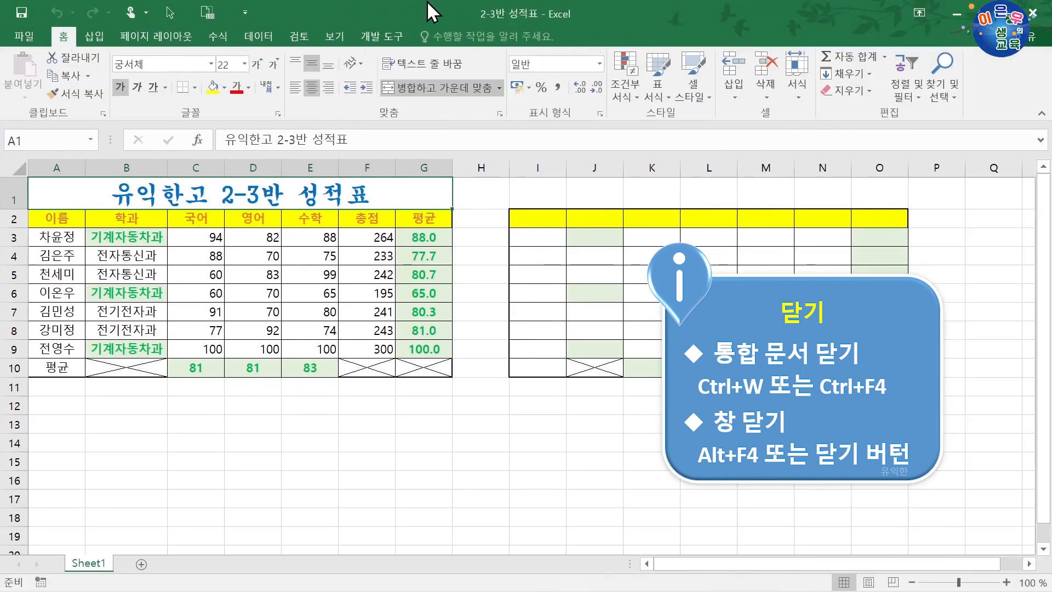
left_click(493, 37)
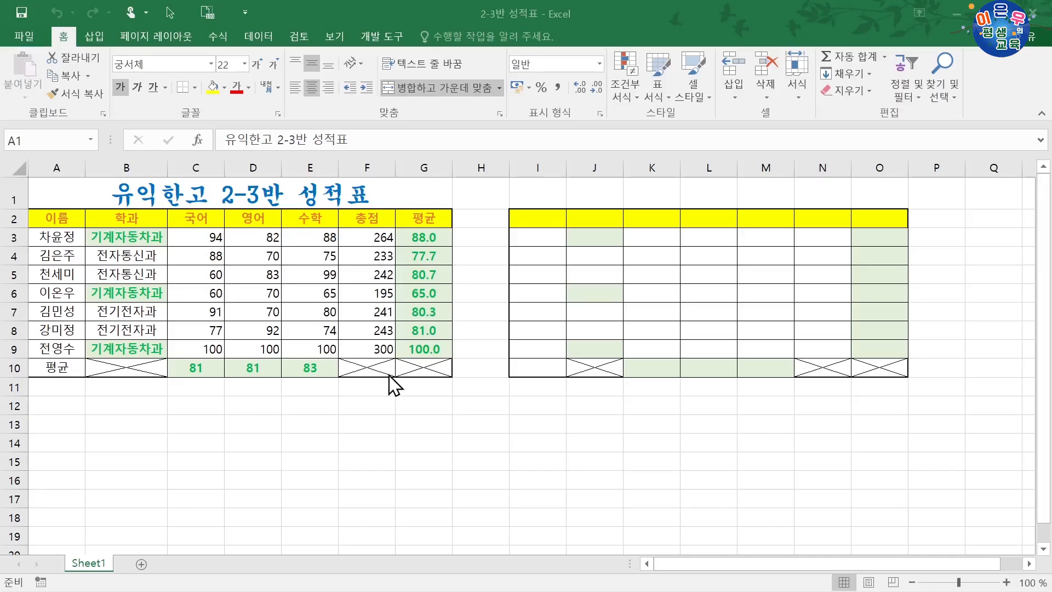
Examine the total formula in F3, the scores C3:E3 it uses, and the average formula in G3.
left_click(363, 234)
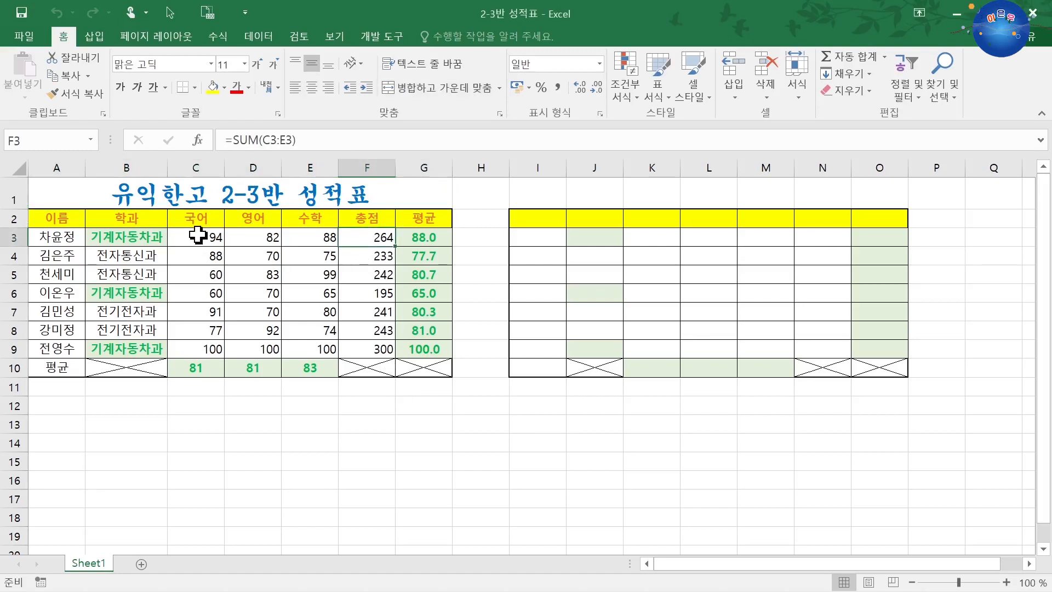
left_click_drag(202, 237, 299, 236)
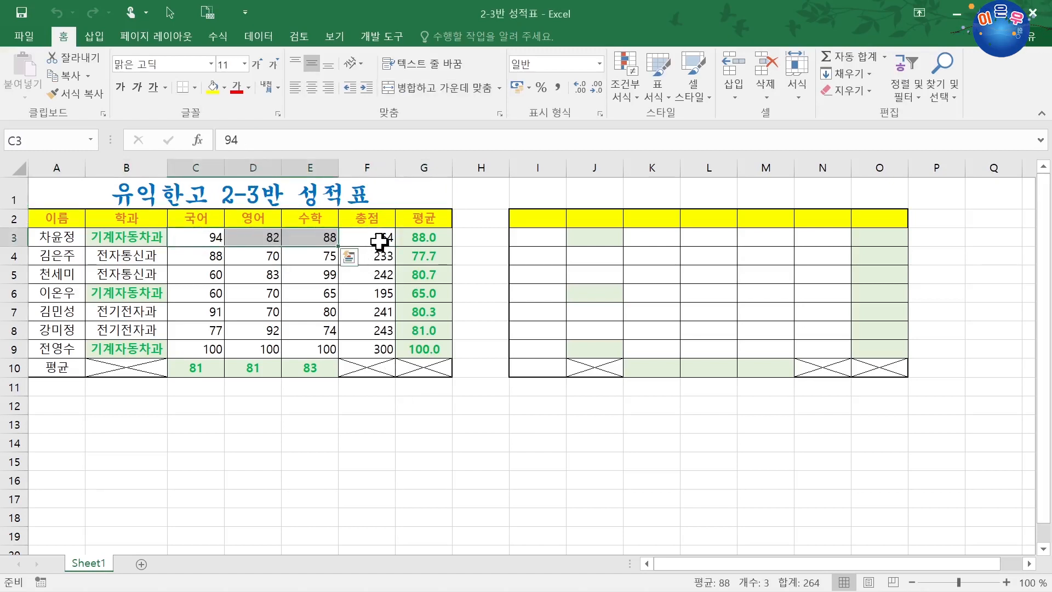
left_click(380, 241)
left_click(417, 237)
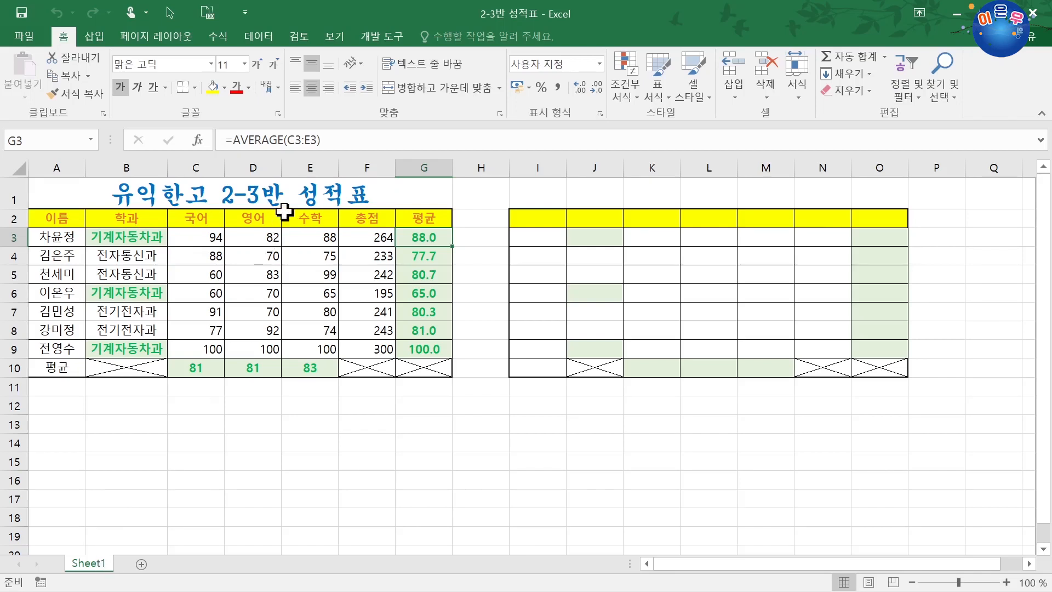
Insert 중간고사 before 성적표 in the title cell A1.
left_click(306, 195)
double_click(305, 196)
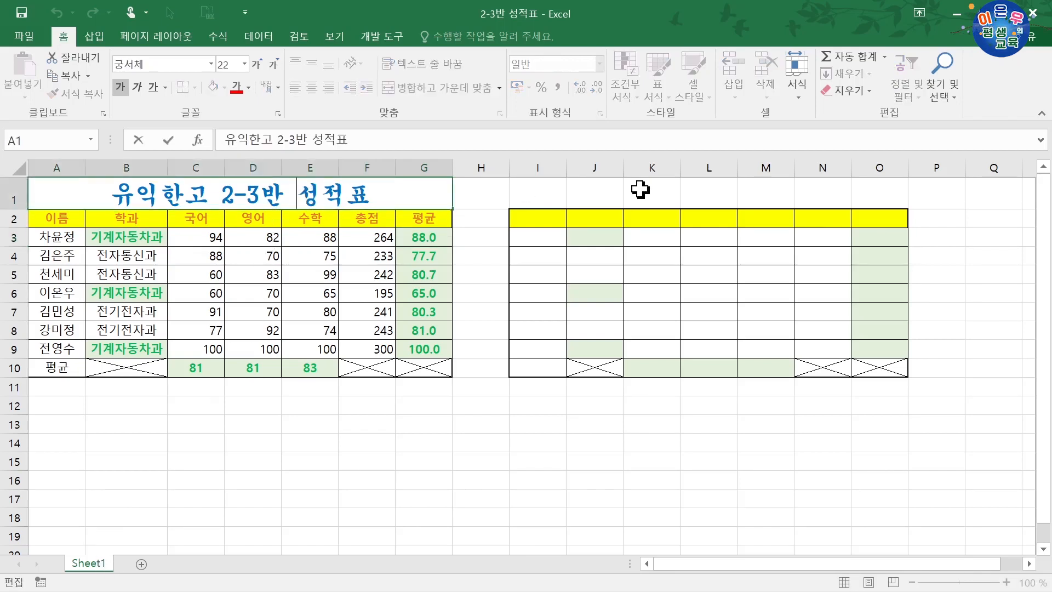
type("wnd")
key("BackSpace")
key("BackSpace")
key("BackSpace")
key("Hangul")
type("주")
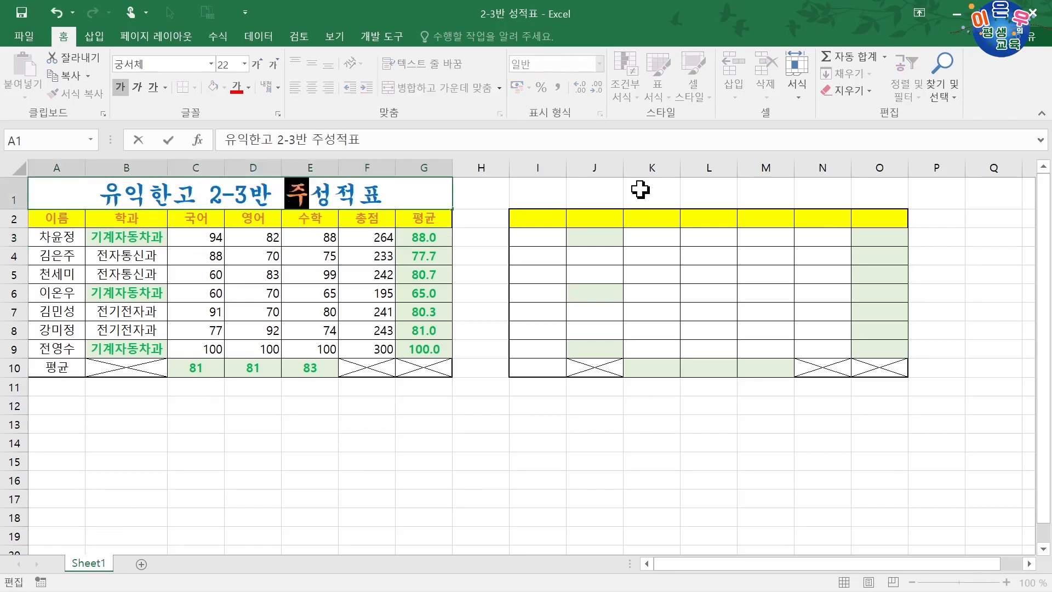
type("ㅇ간고사")
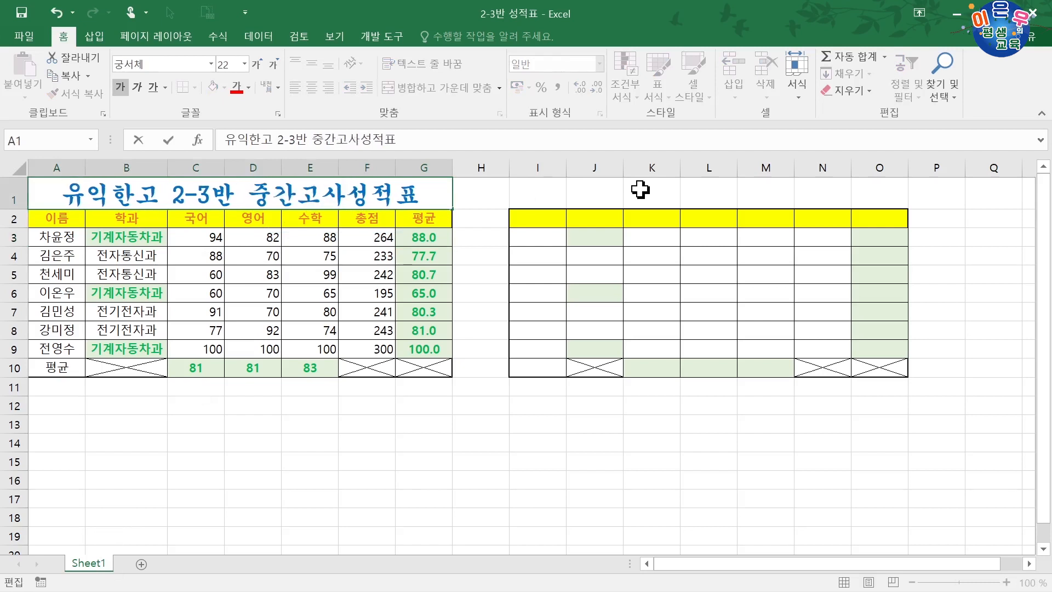
key("Return")
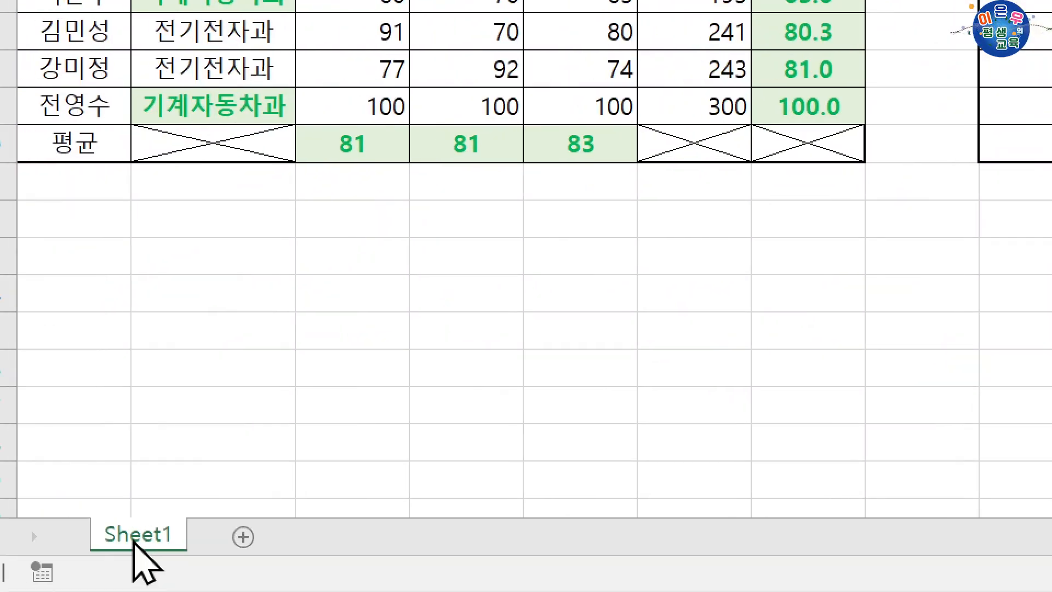
Rename the worksheet containing the grade table as 중간고사.
double_click(134, 536)
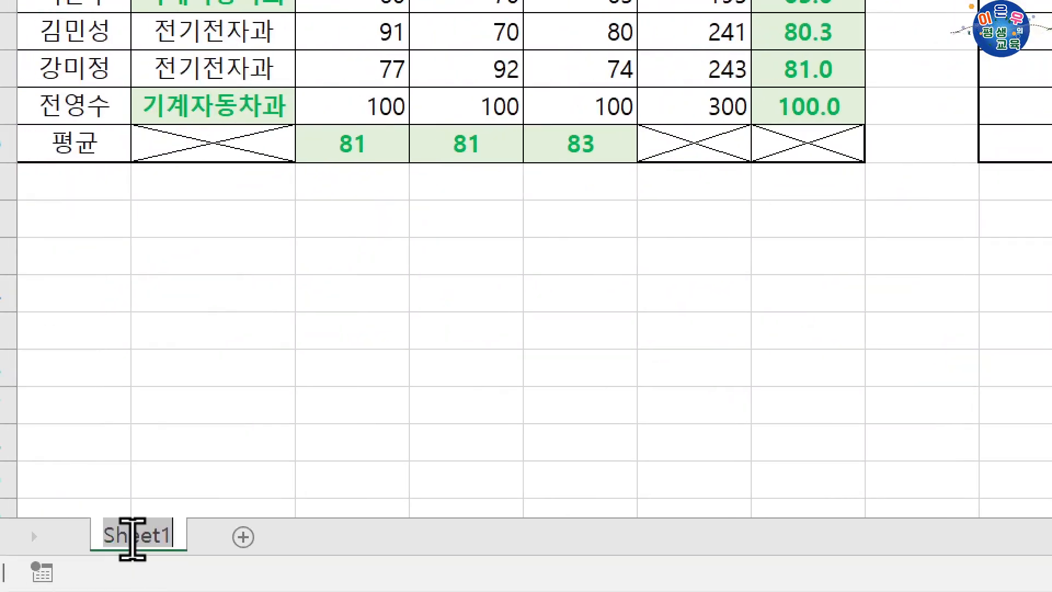
type("중간고사")
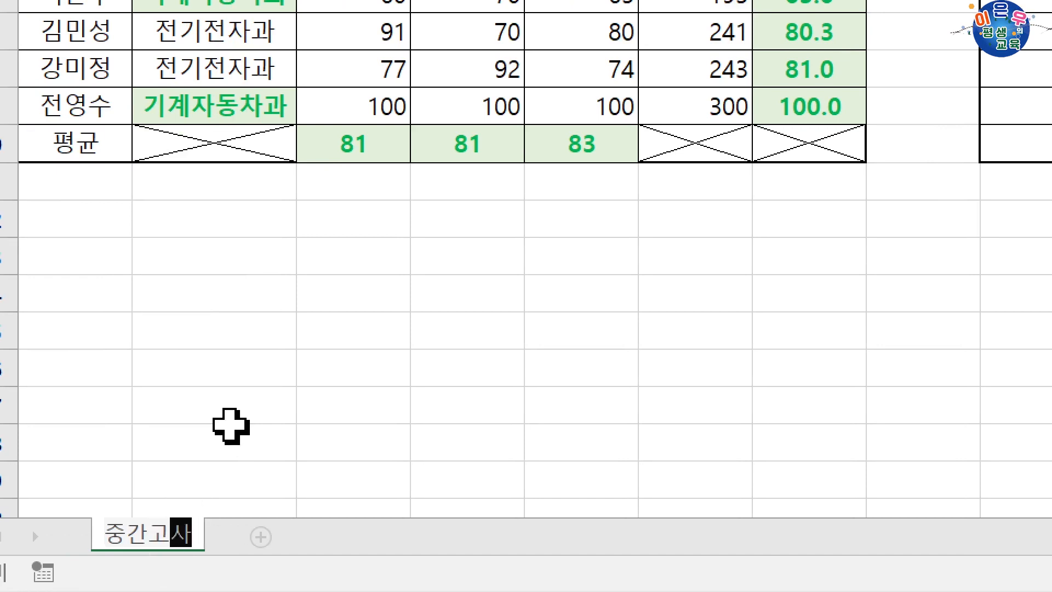
key("Return")
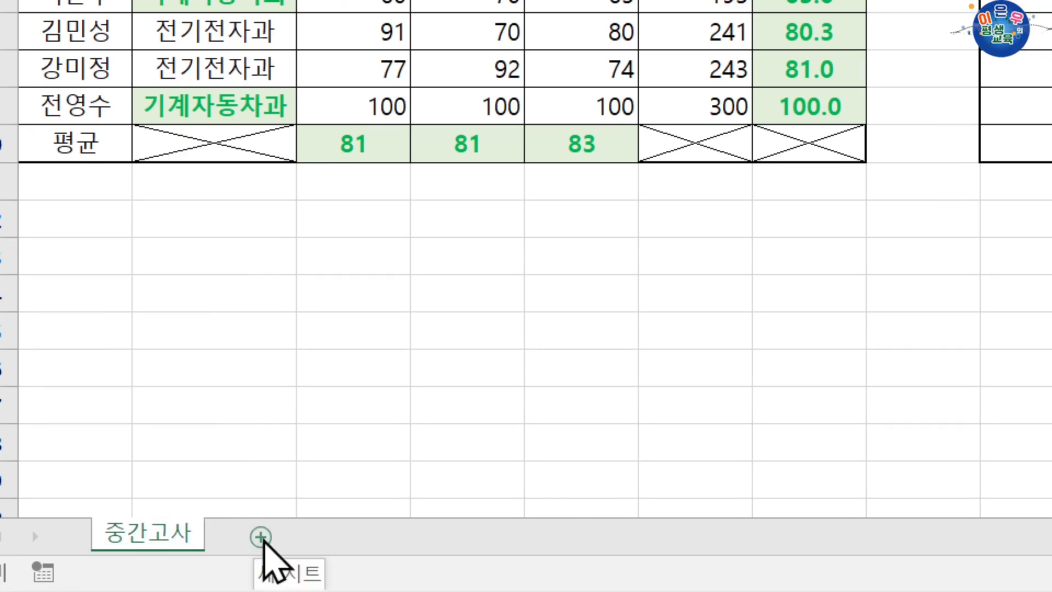
Add a new worksheet after 중간고사 and name it 기말고사.
left_click(261, 537)
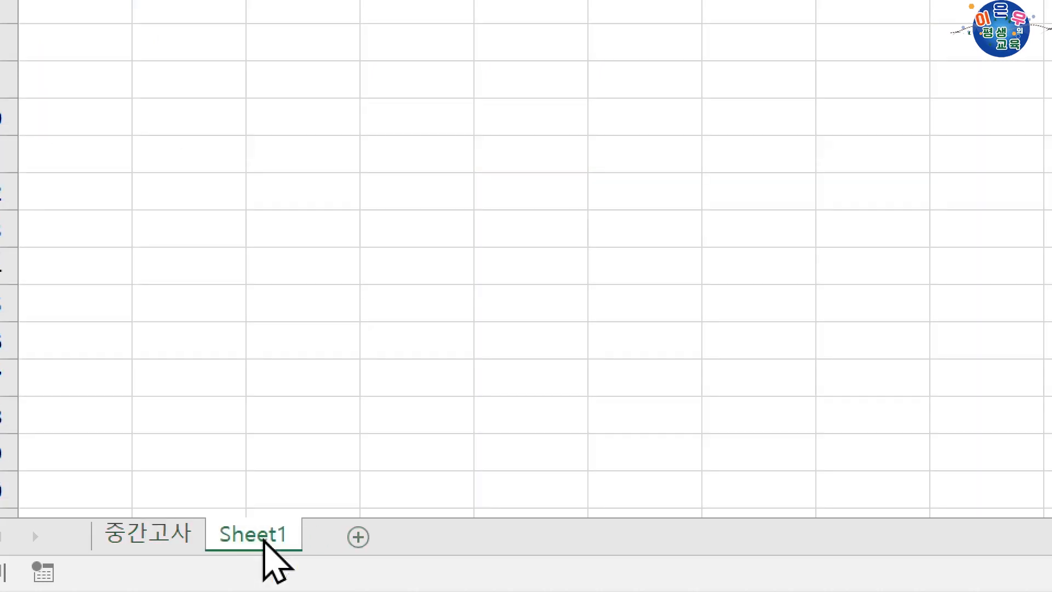
double_click(264, 539)
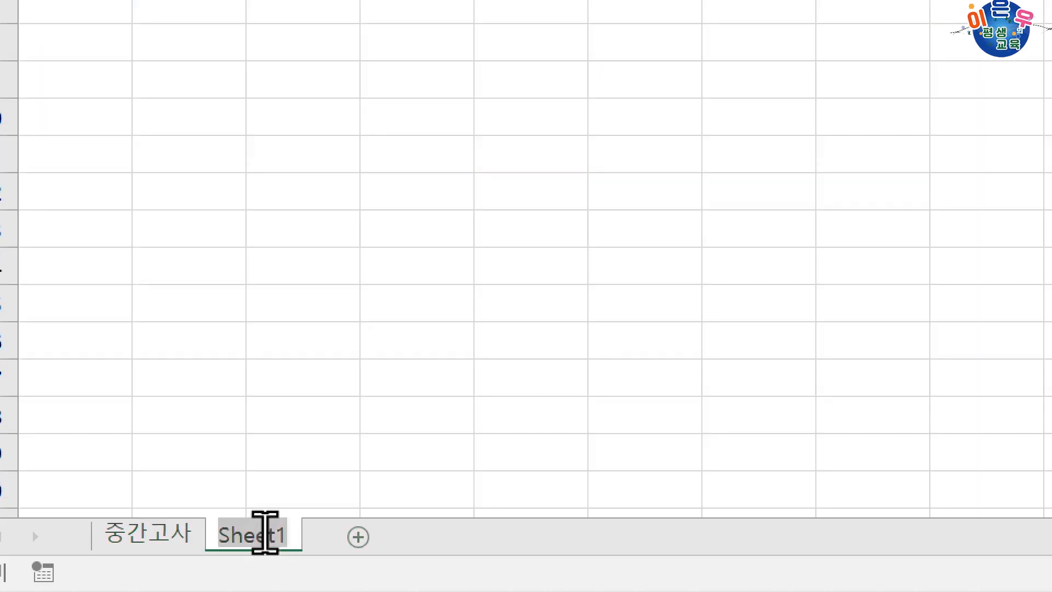
type("기말고사")
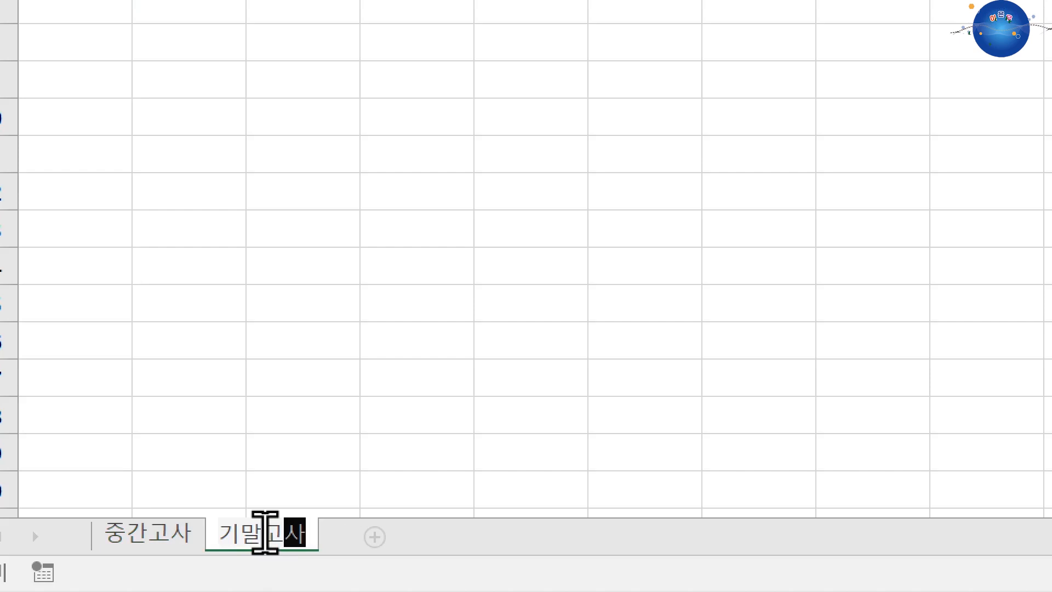
key("Return")
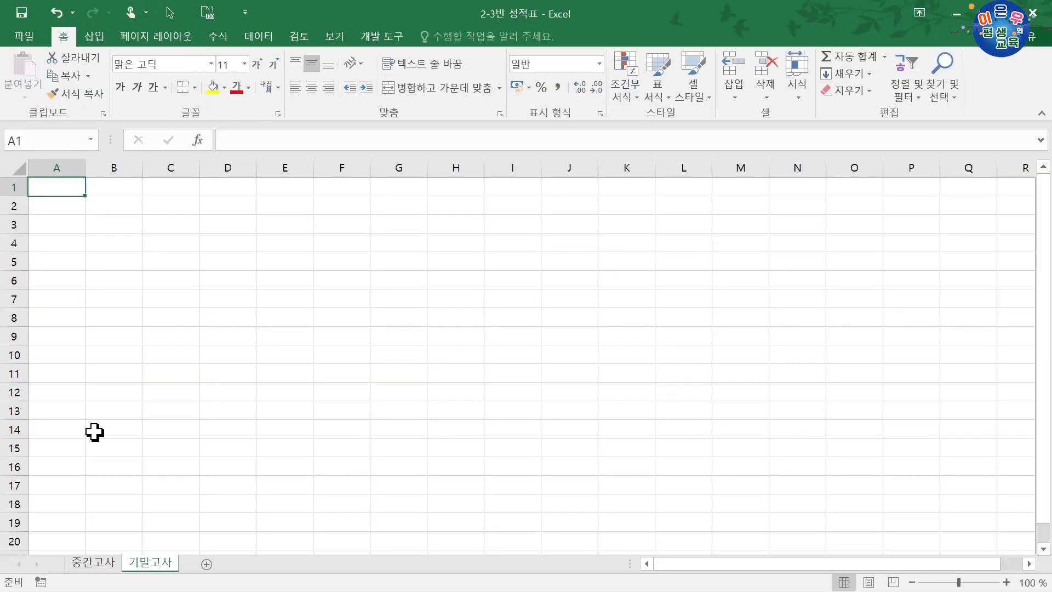
Copy the whole grade table A1:G10, including its title, from the 중간고사 sheet.
left_click(95, 563)
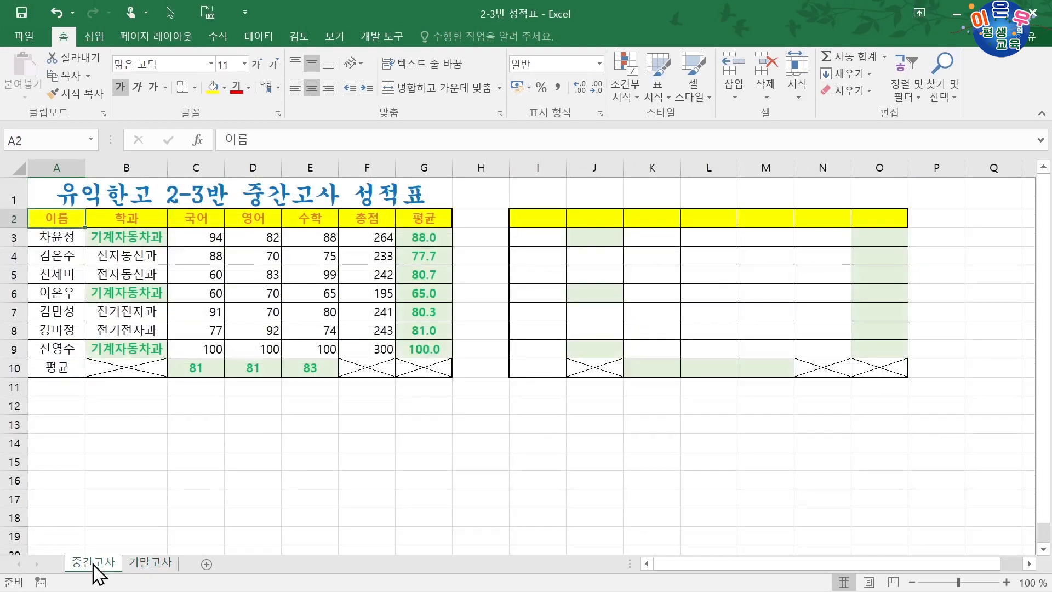
left_click(52, 193)
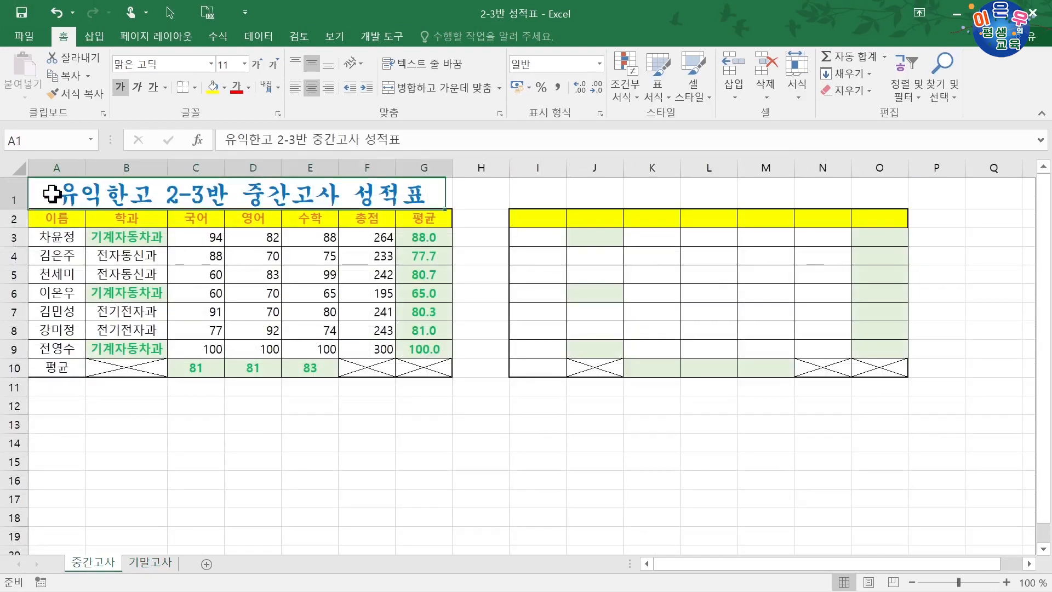
left_click_drag(53, 193, 343, 368)
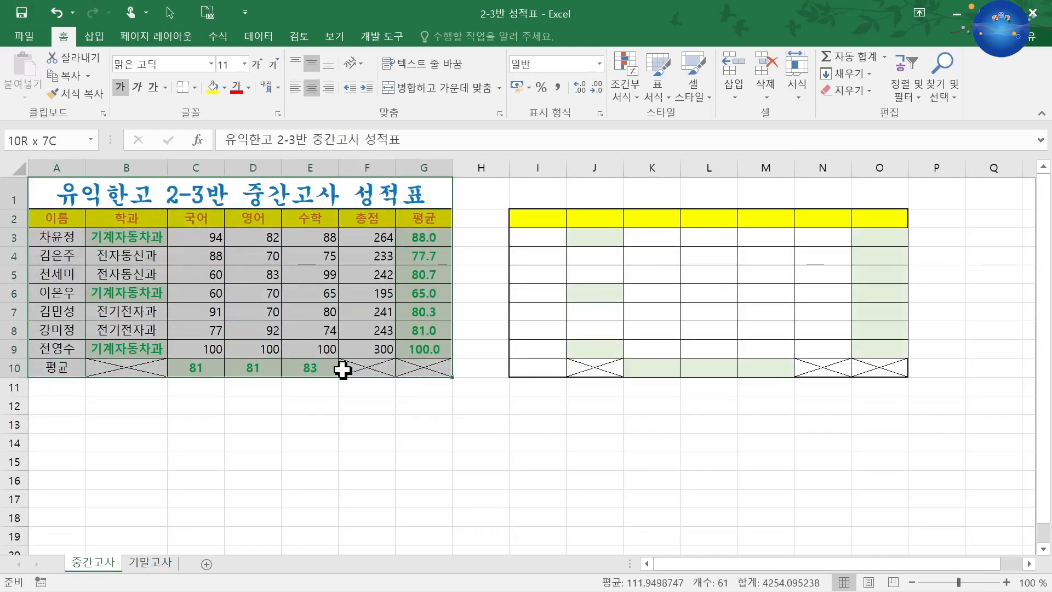
right_click(149, 279)
left_click(127, 256)
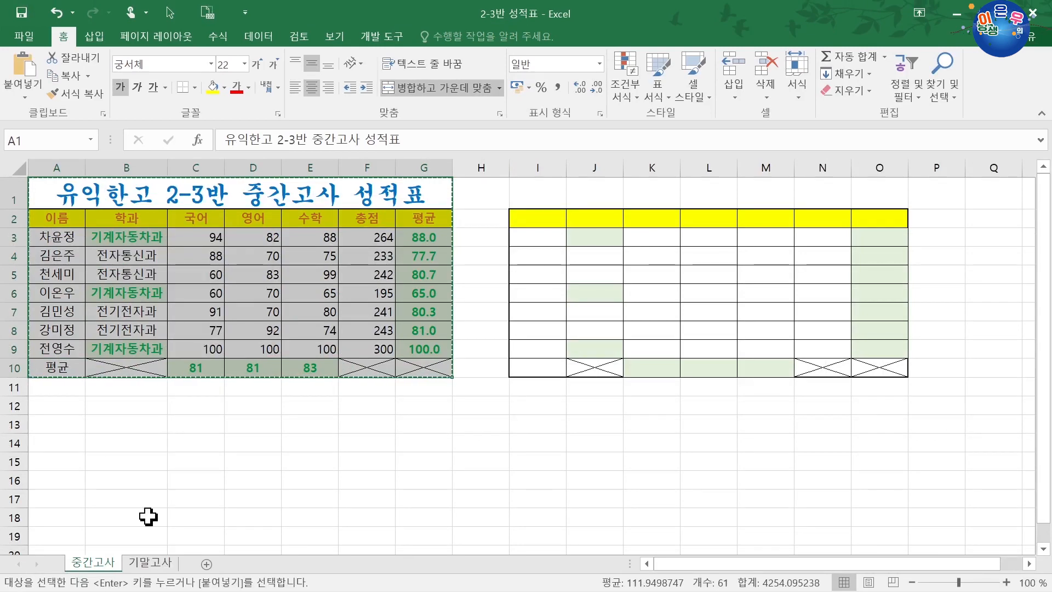
Paste the copied table at A1 of the 기말고사 sheet and autofit column B to its contents.
left_click(149, 563)
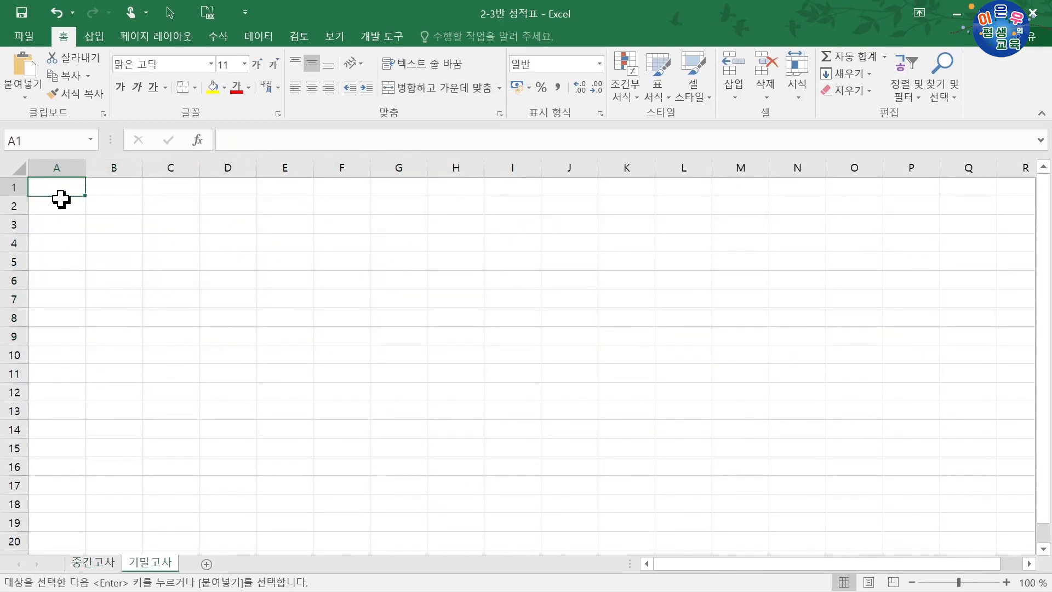
right_click(61, 196)
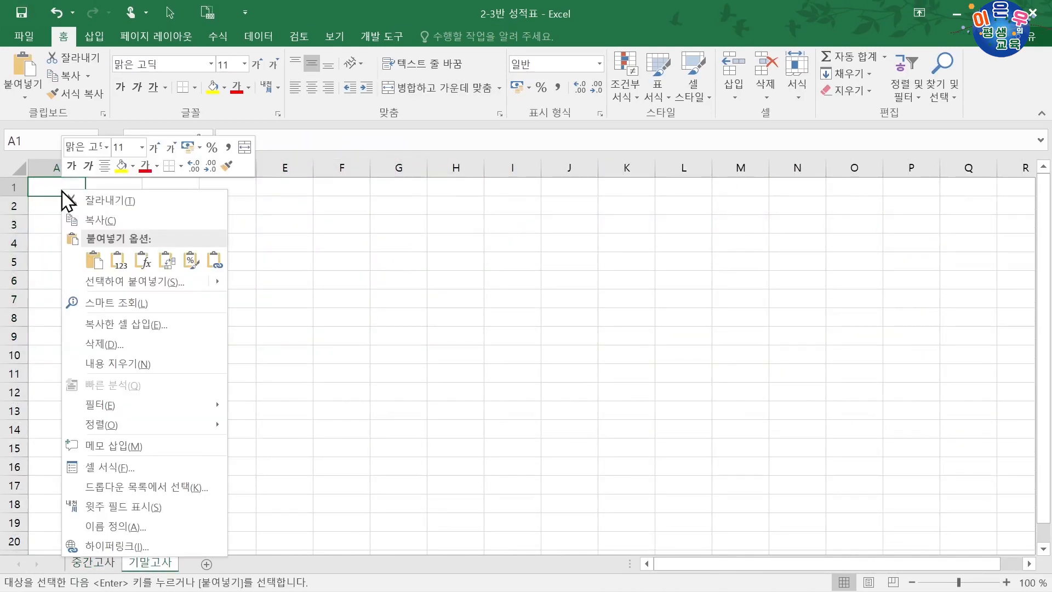
left_click(93, 259)
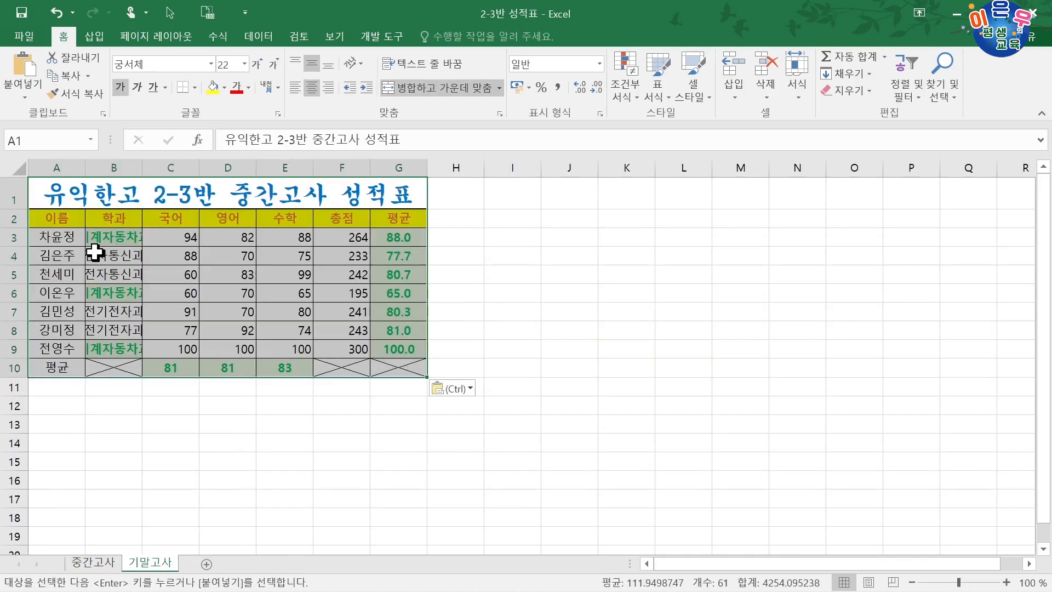
double_click(142, 167)
left_click(170, 404)
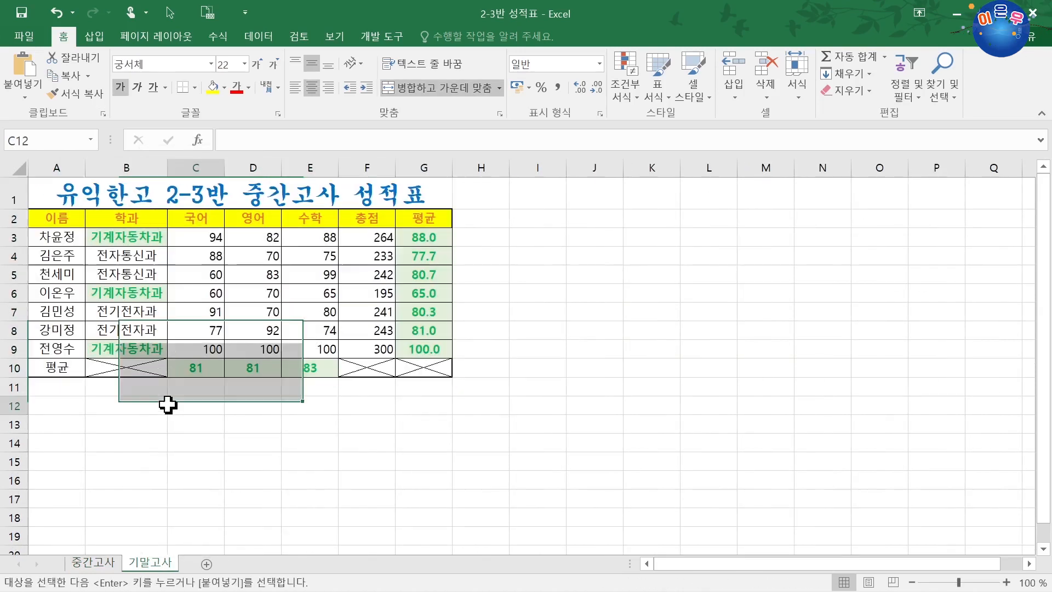
Clear all subject scores in C3:E9 of the 기말고사 sheet.
left_click_drag(208, 238, 307, 348)
key("Delete")
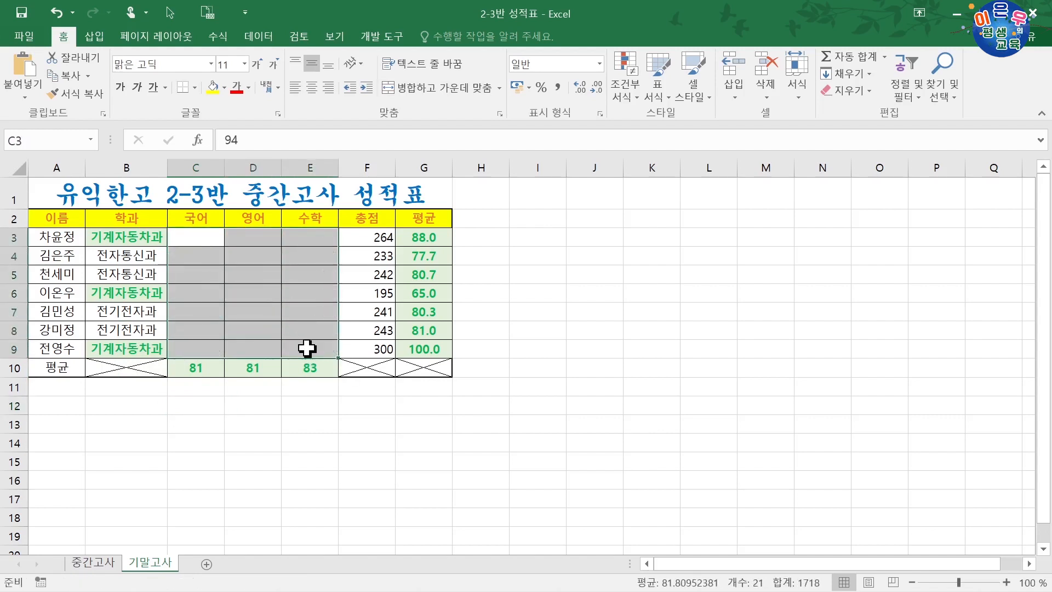
left_click(226, 418)
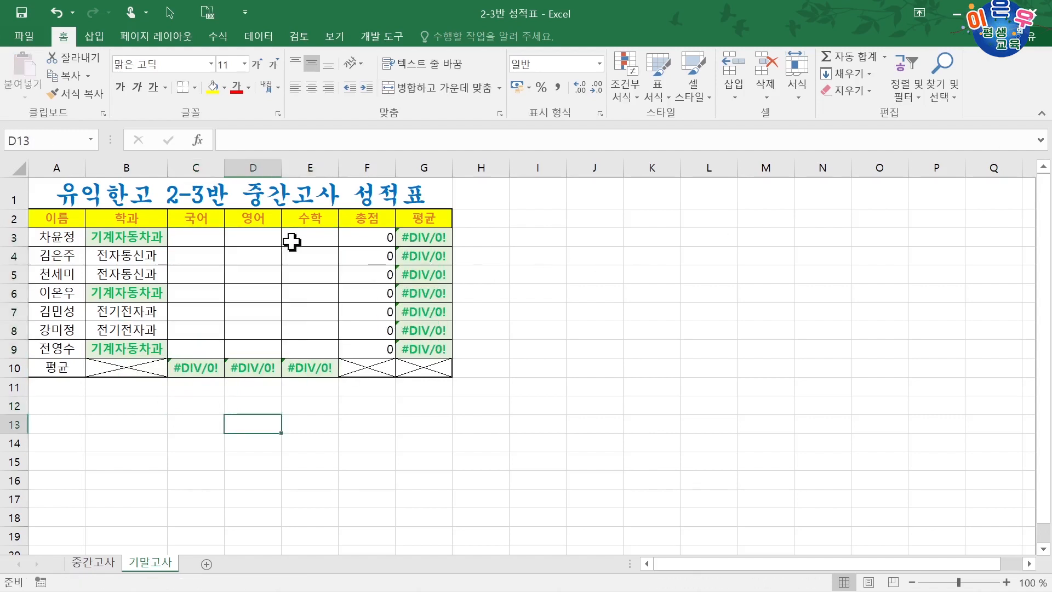
Enter the 국어 scores 80, 70 and 100 in cells C3 to C5.
left_click(208, 236)
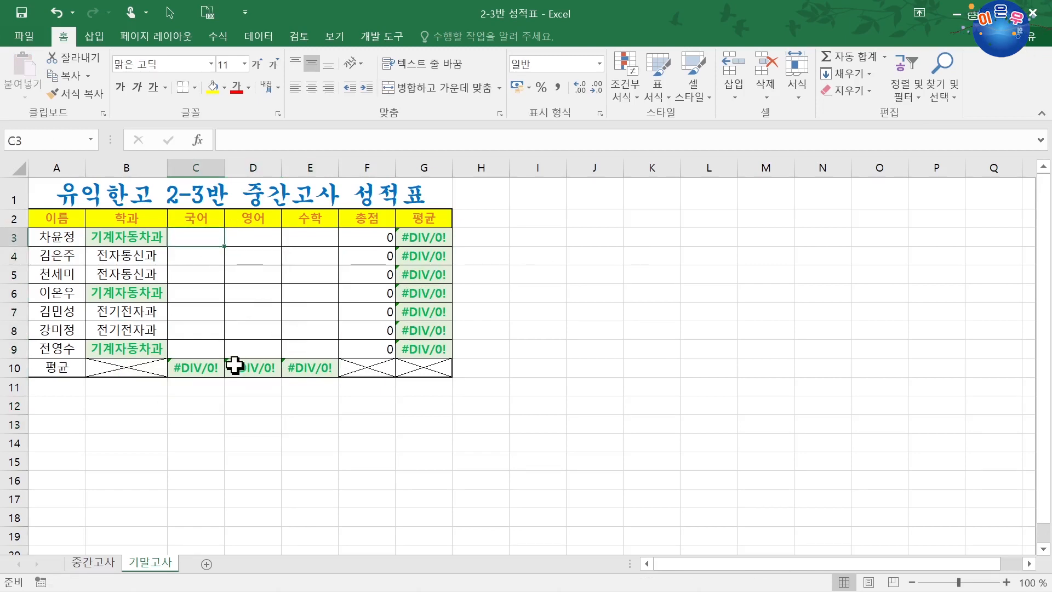
type("80")
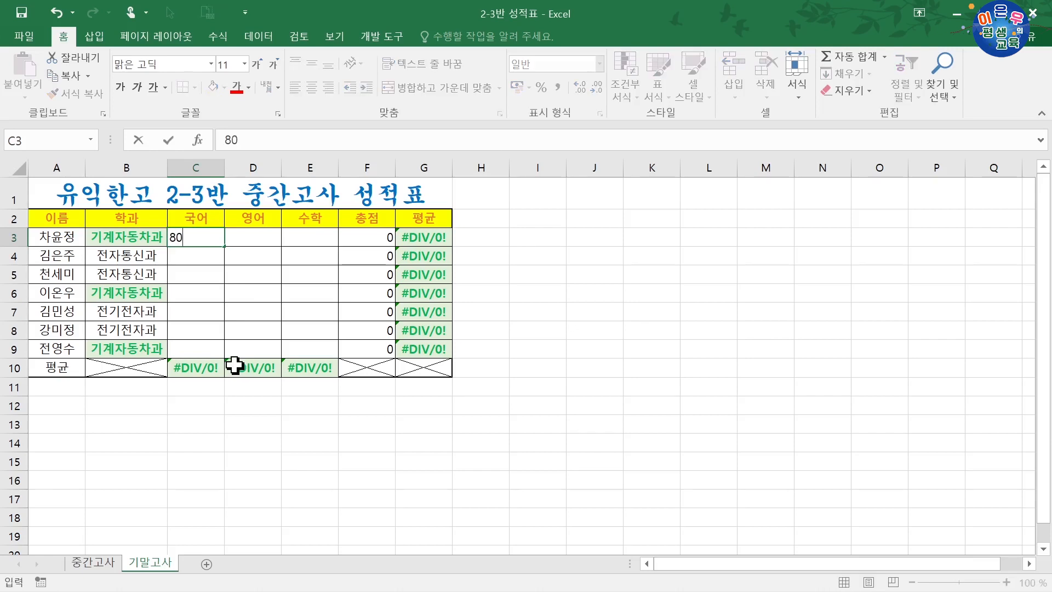
key("Return")
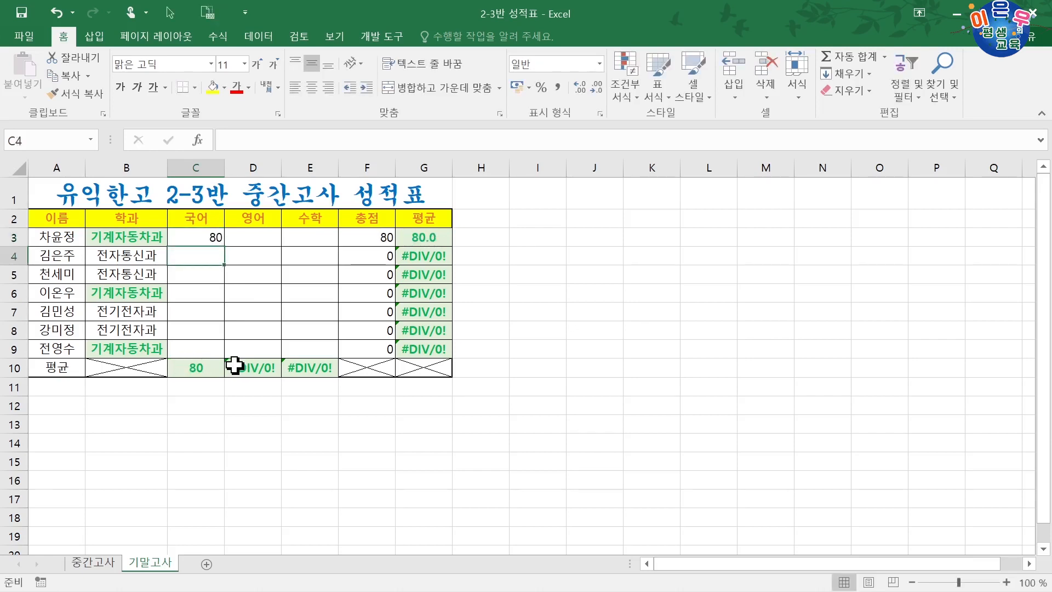
type("70")
key("Return")
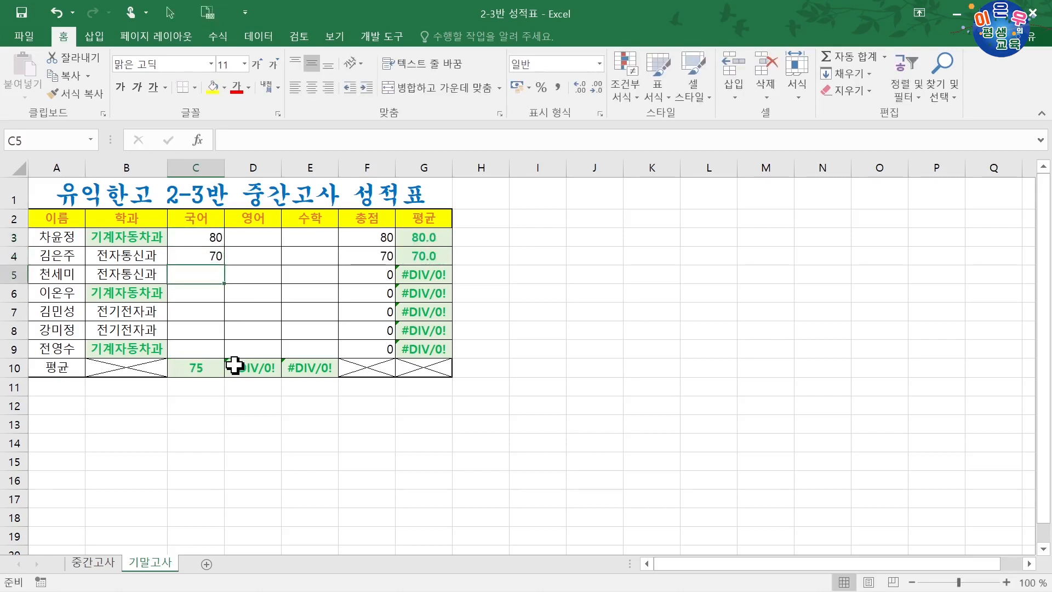
type("100")
key("Return")
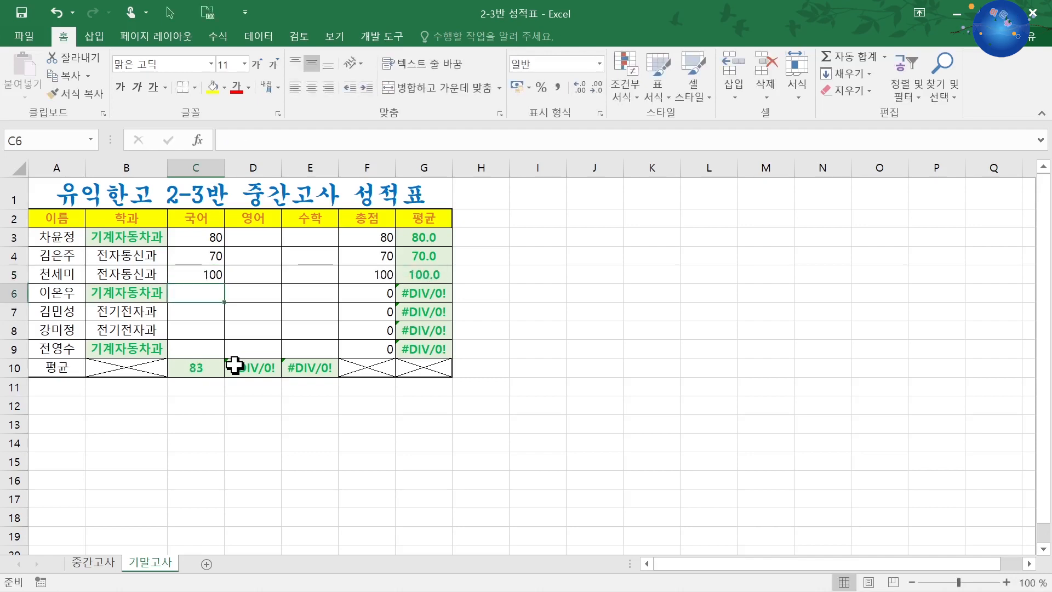
key("Up")
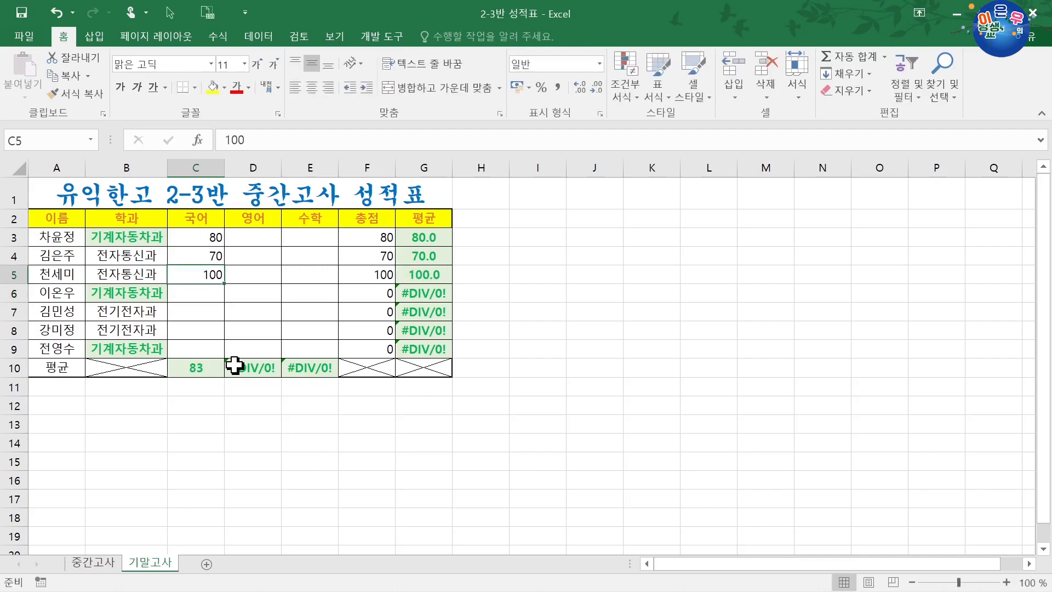
key("Return")
key("shift+Return")
key("Return")
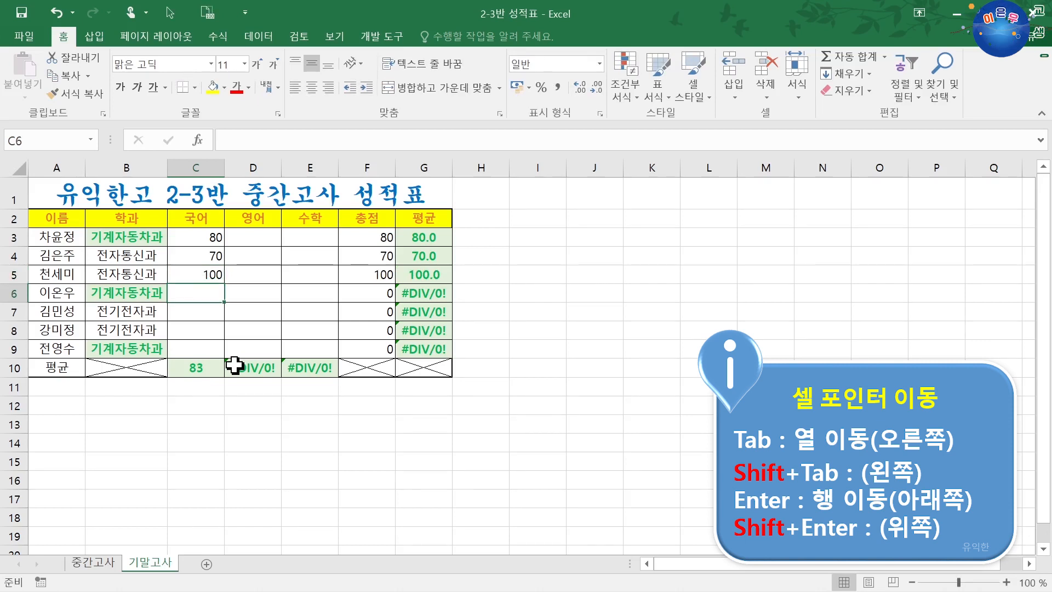
key("shift+Return")
key("shift+Return")
key("shift+Return")
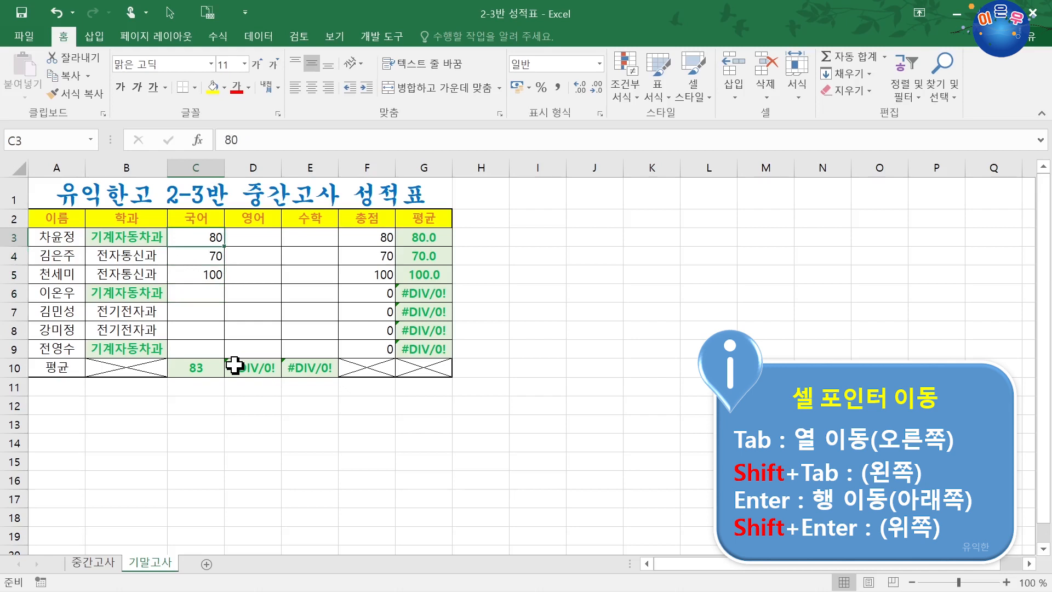
key("Return")
key("Return")
key("Return")
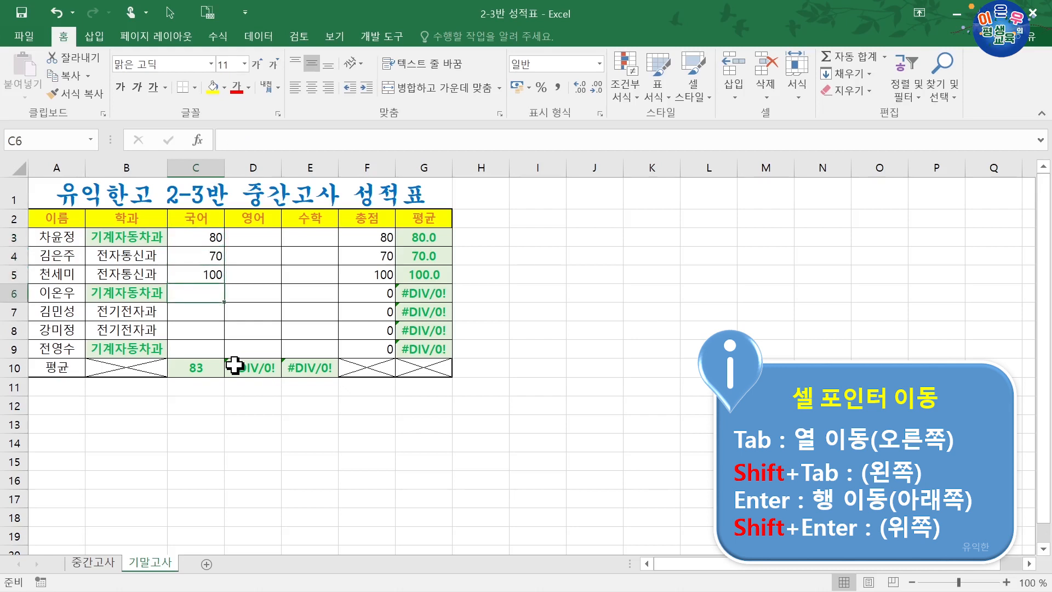
key("shift+Return")
key("shift+Return")
key("shift+Return")
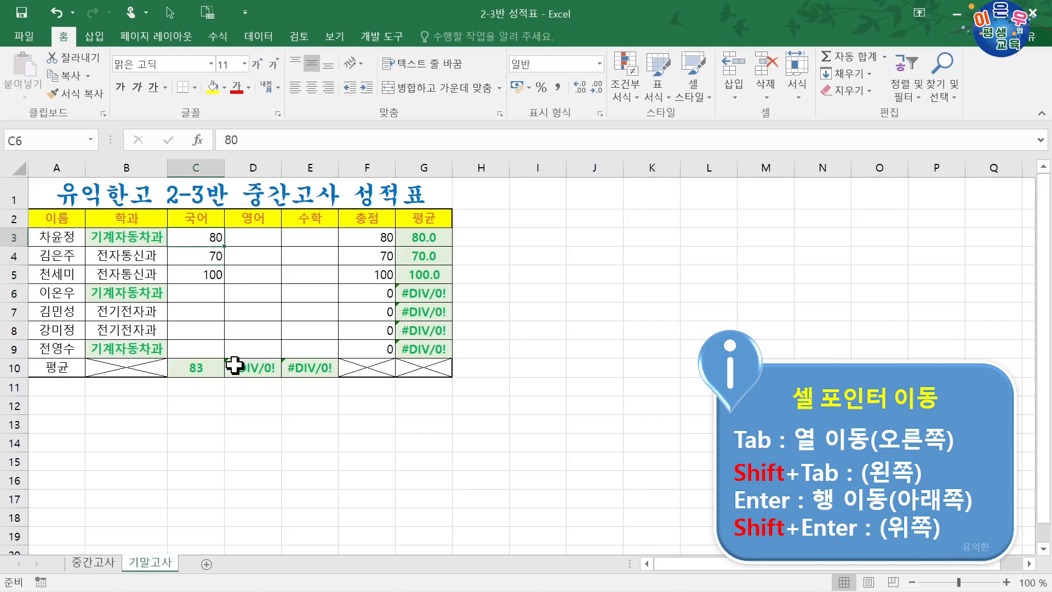
key("Return")
key("Return")
key("Return")
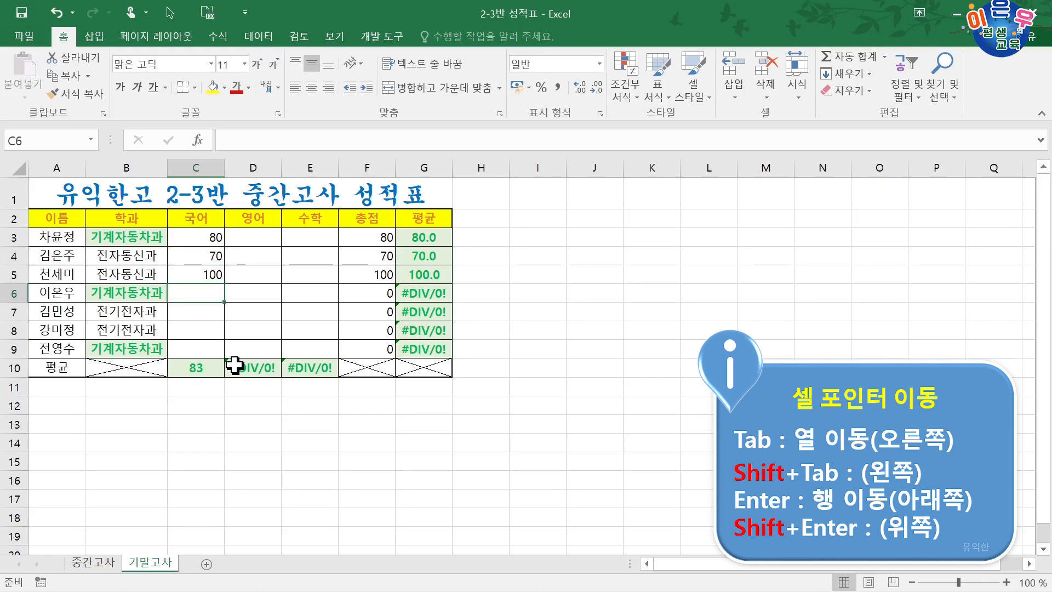
Try the scores 90, 100 and 66 in C3:E3, and clear these cells again.
type("909")
key("Return")
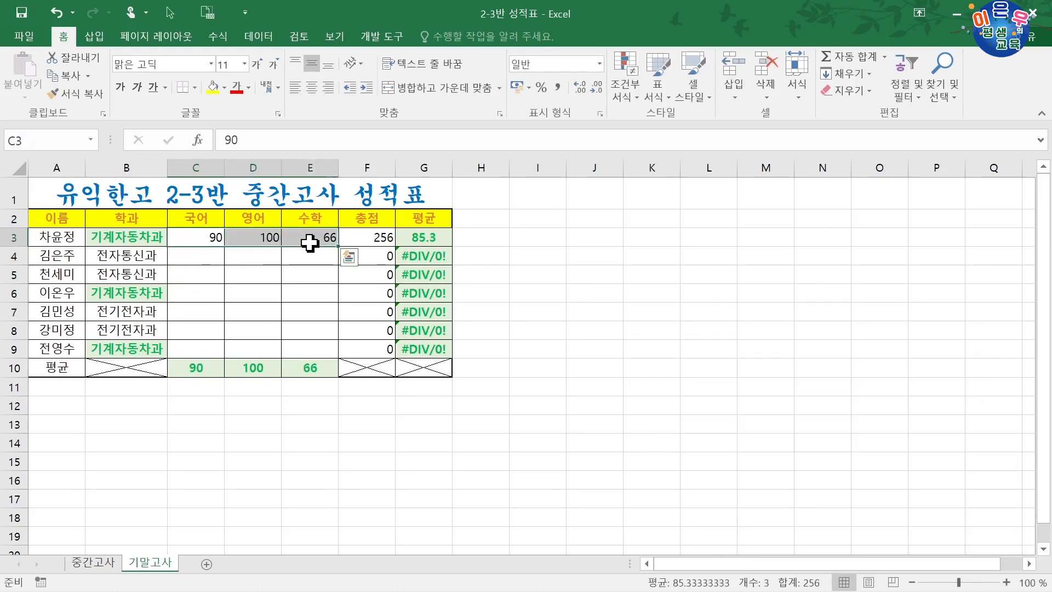
key("Delete")
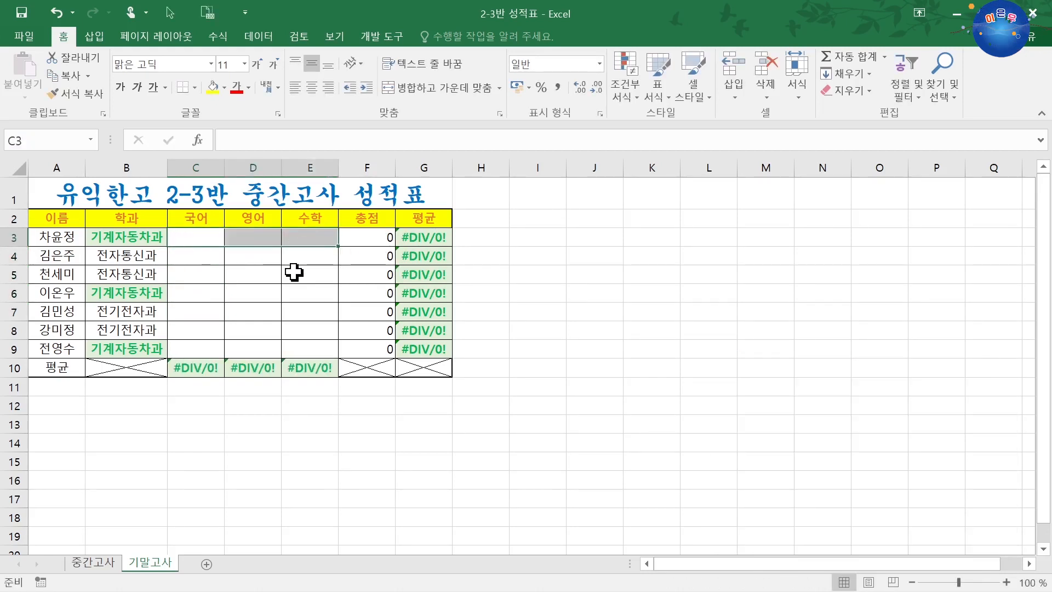
left_click(296, 274)
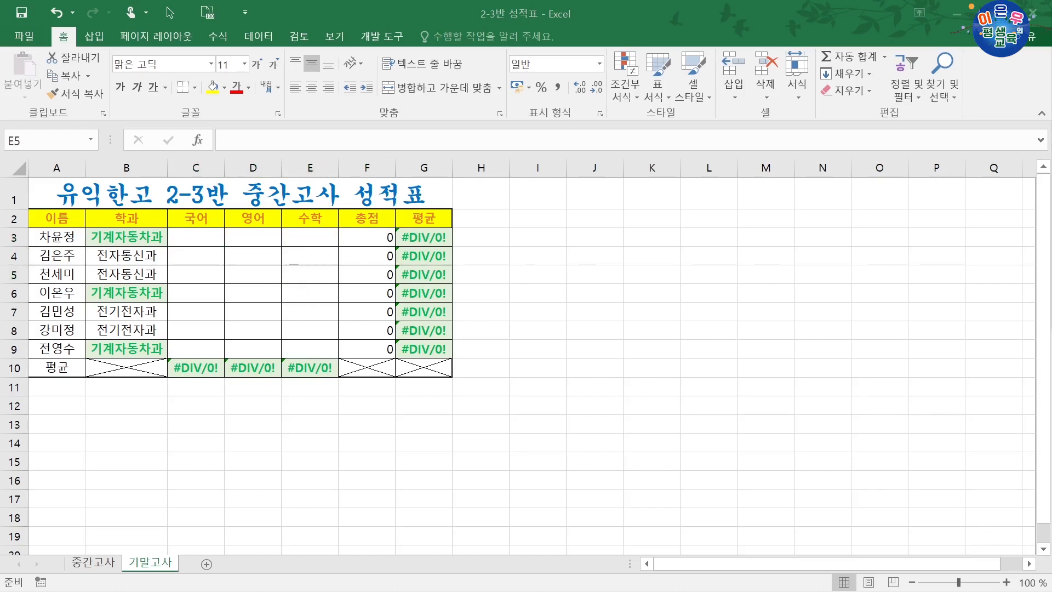
Paste the copied final exam scores as values only with Paste Special, starting at C3 of the 기말고사 sheet.
left_click(198, 237)
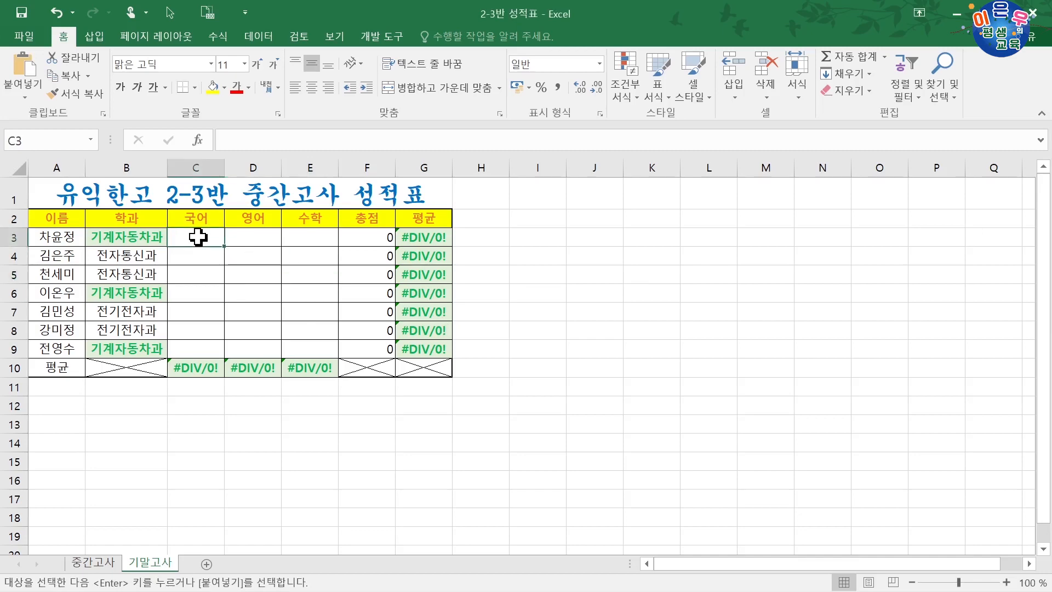
right_click(198, 237)
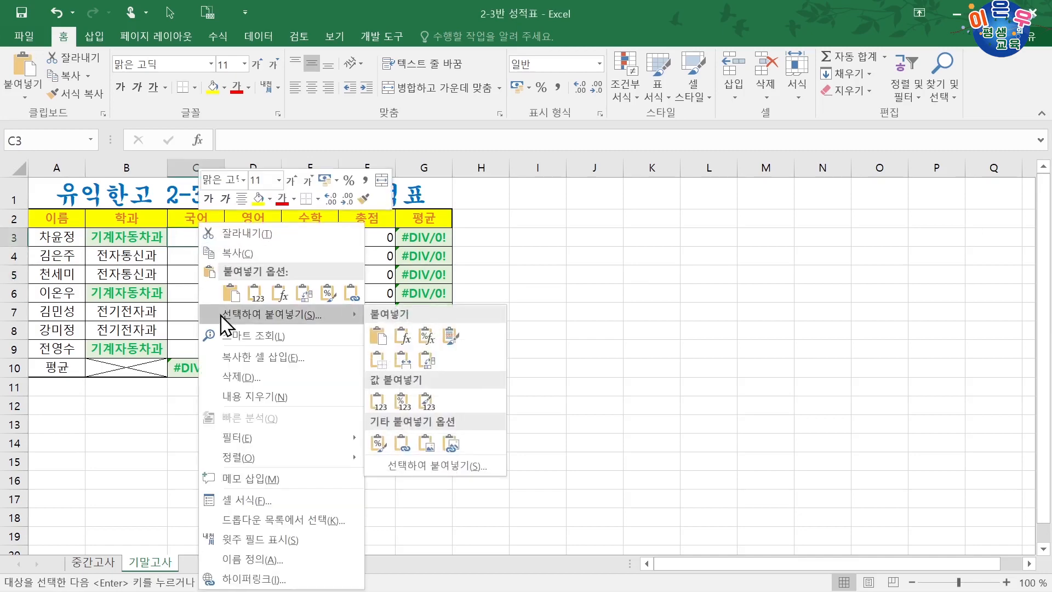
left_click(222, 324)
left_click(107, 234)
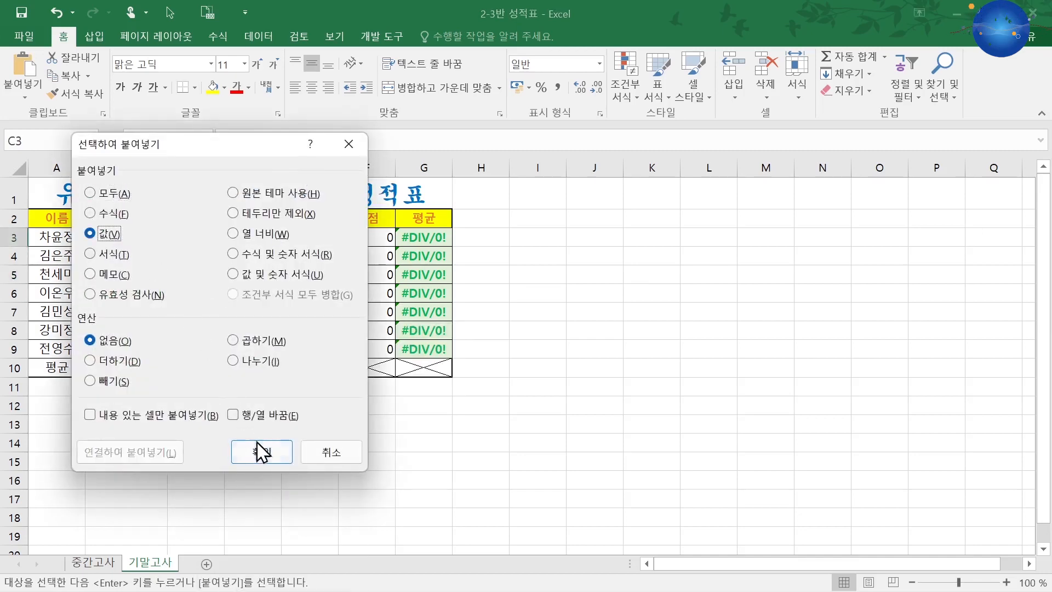
left_click(262, 453)
left_click(258, 441)
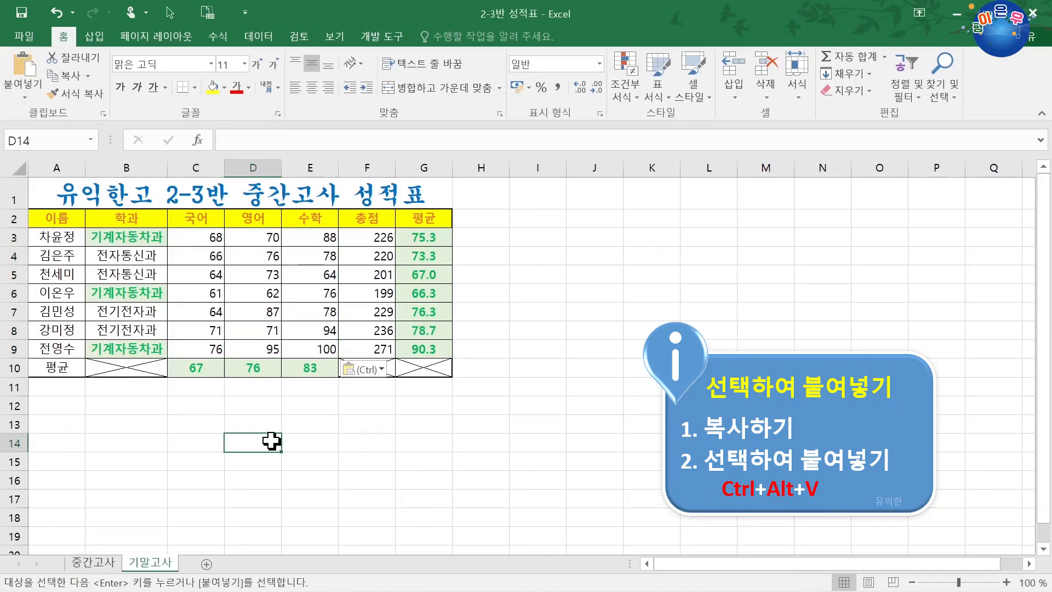
Change 중간 to 기말 in the title of the 기말고사 sheet so it reads 유익한고 2-3반 기말고사 성적표.
left_click(111, 565)
left_click(147, 564)
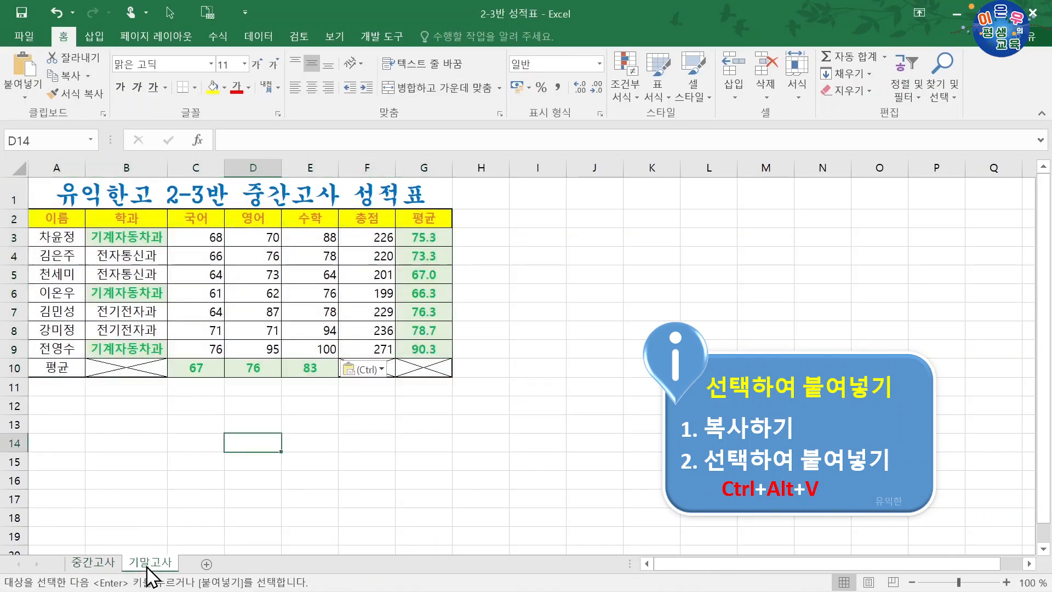
double_click(253, 201)
left_click_drag(253, 200, 288, 202)
type("기말")
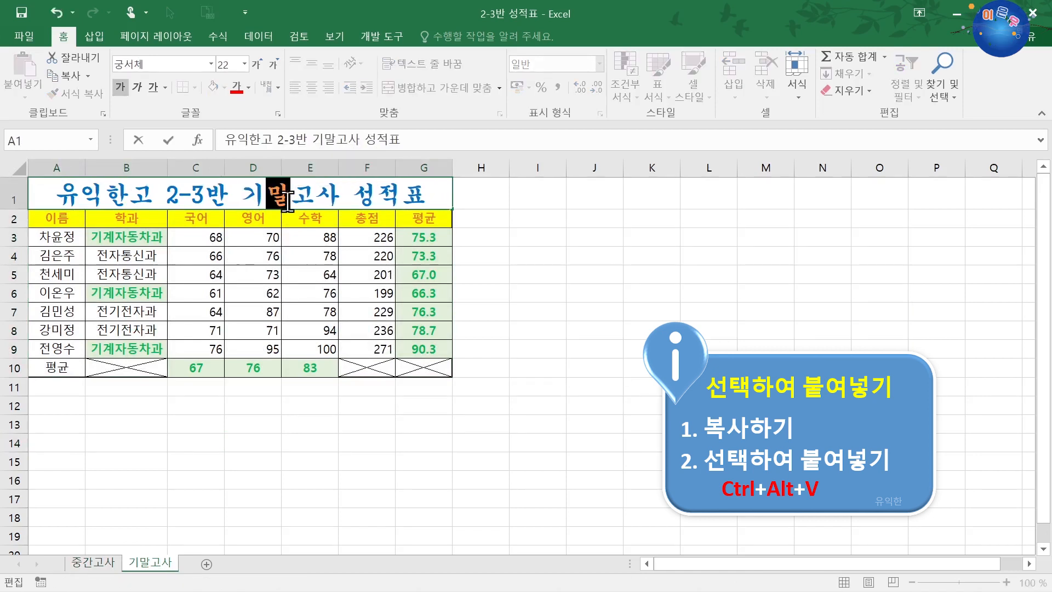
key("Return")
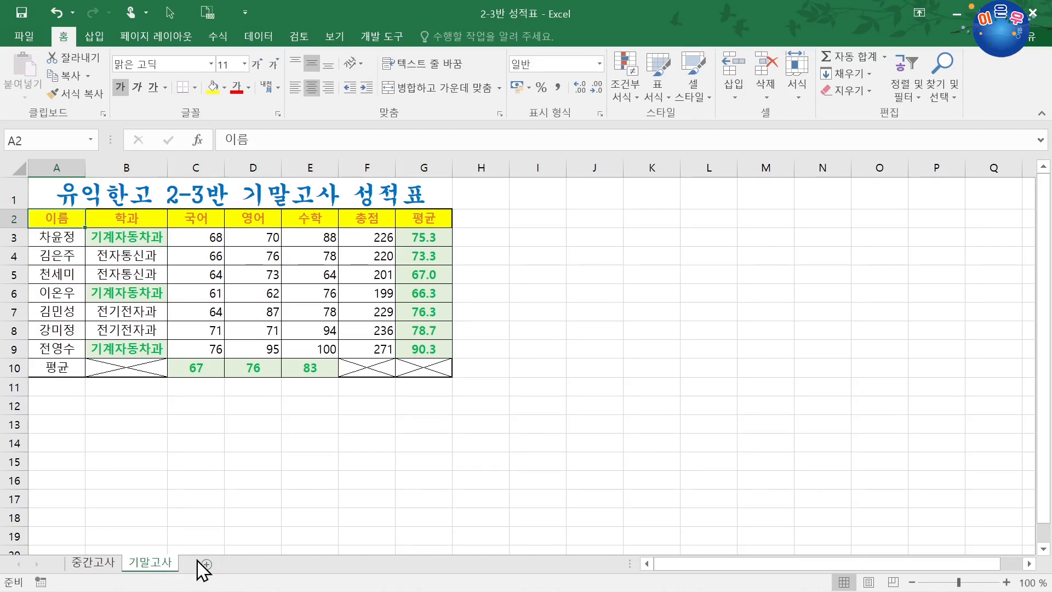
Duplicate the 중간고사 sheet after the 기말고사 sheet and rename the copy 1학기 성적.
left_click(92, 561)
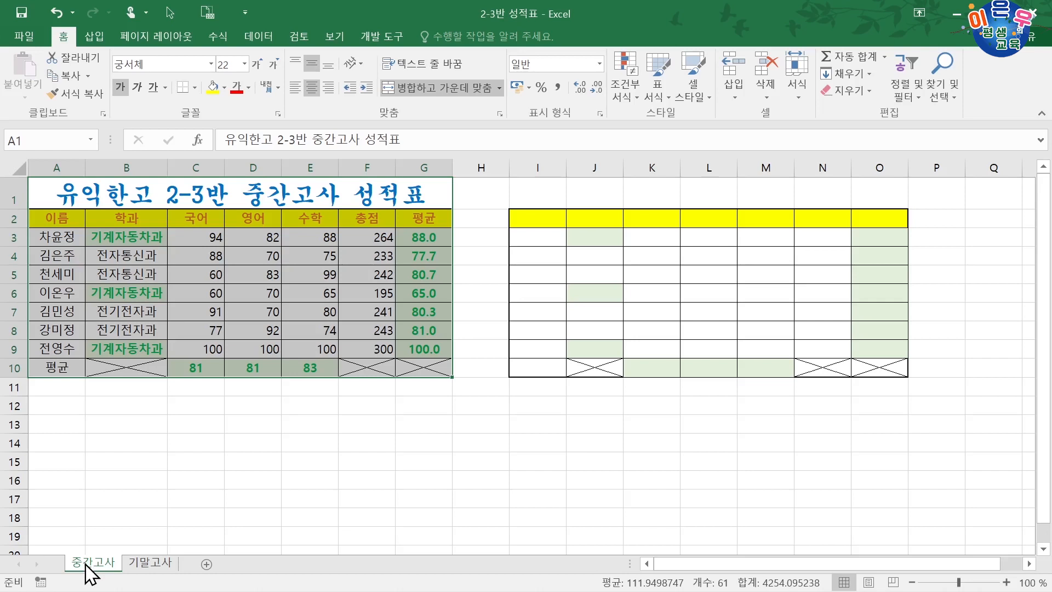
left_click_drag(86, 565, 199, 563)
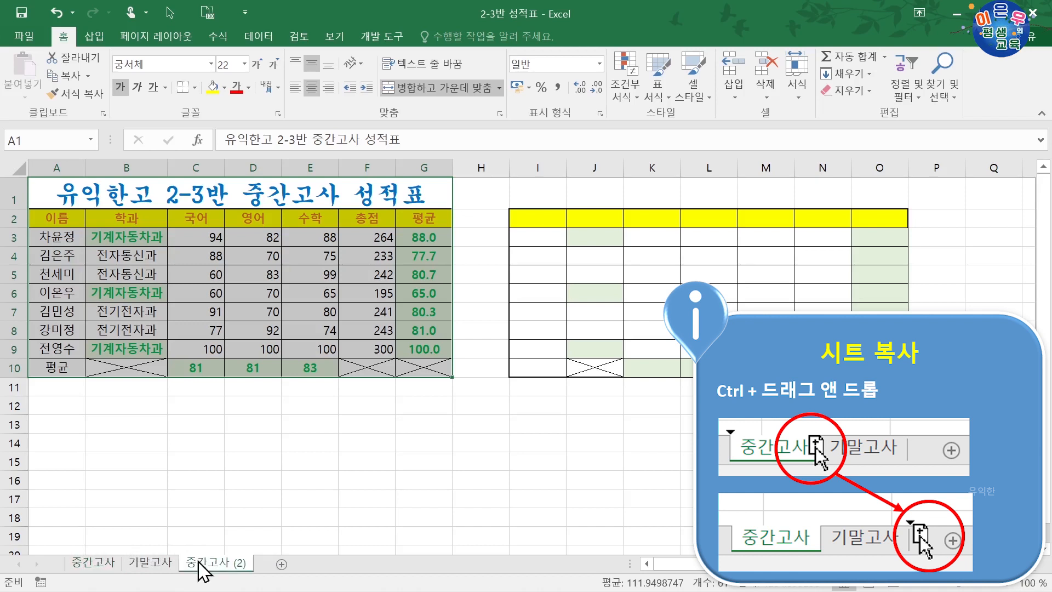
double_click(218, 563)
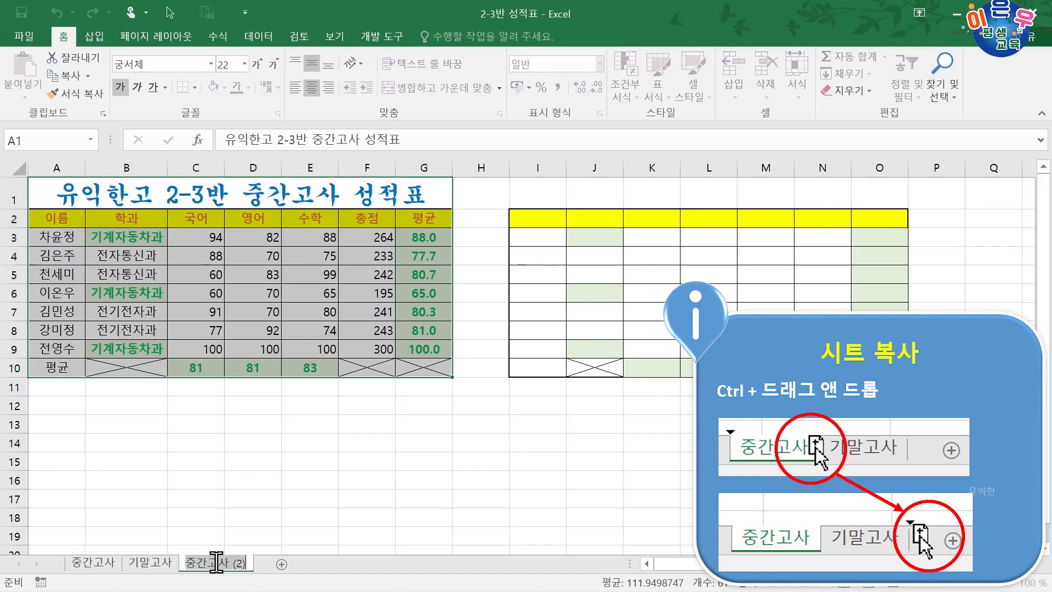
type("1학기 성적")
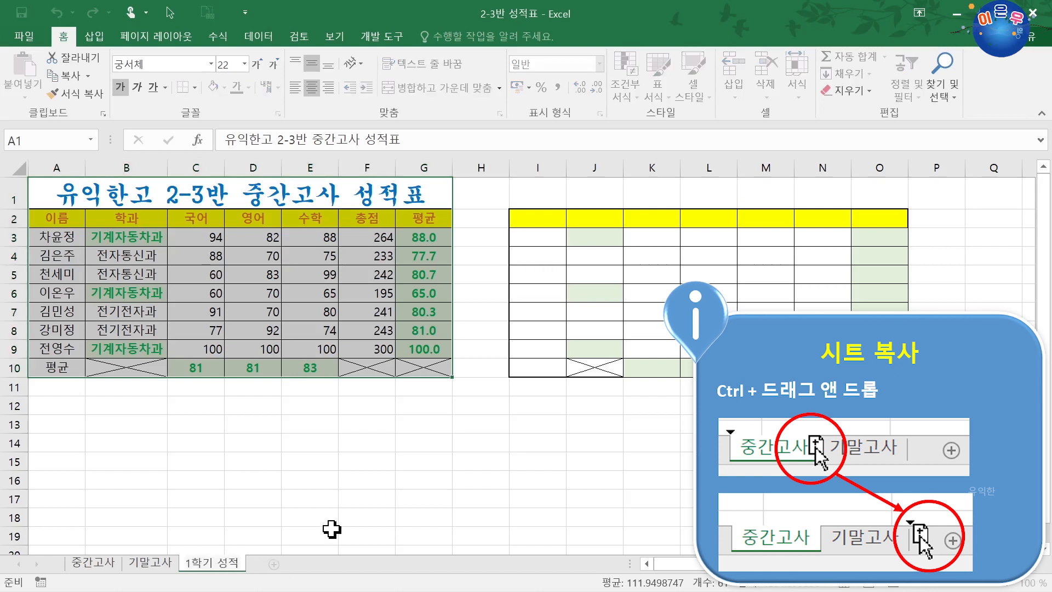
key("Return")
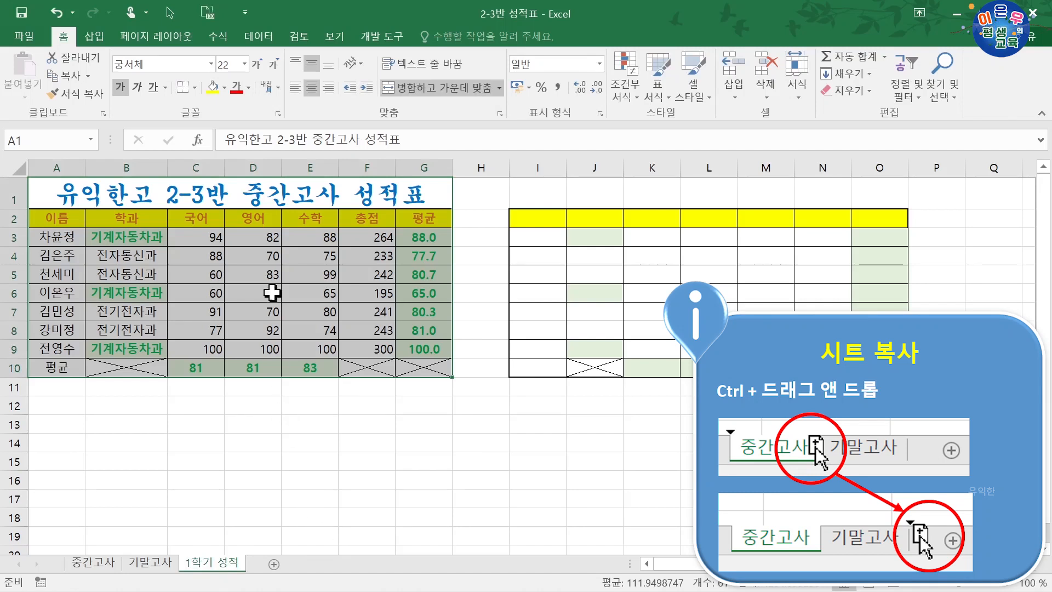
Replace 중간고사 with 1학기 in the title in A1 of the 1학기 성적 sheet.
double_click(261, 196)
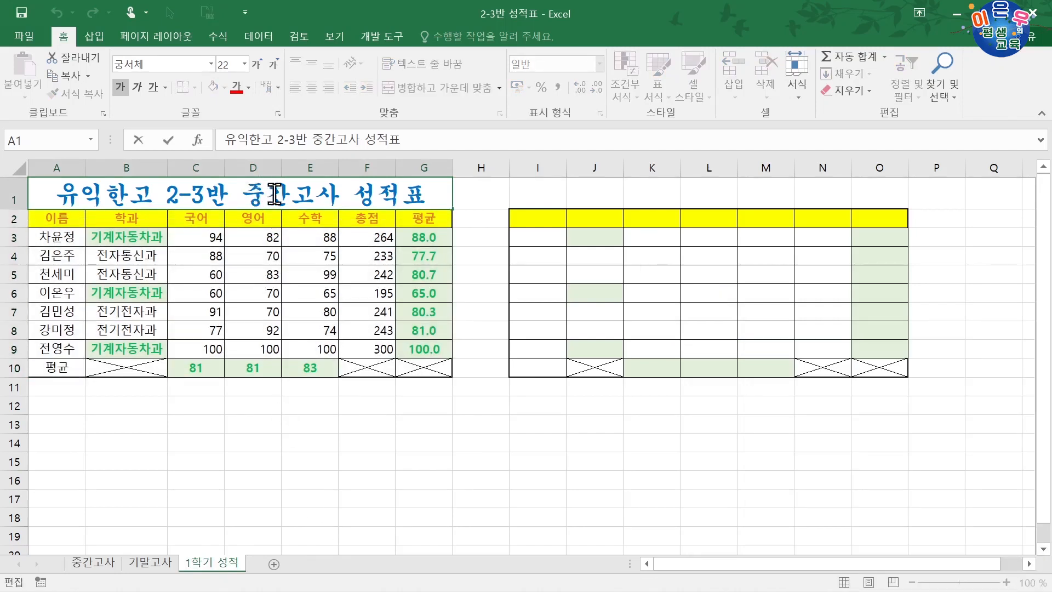
left_click_drag(275, 194, 315, 195)
left_click_drag(244, 196, 340, 197)
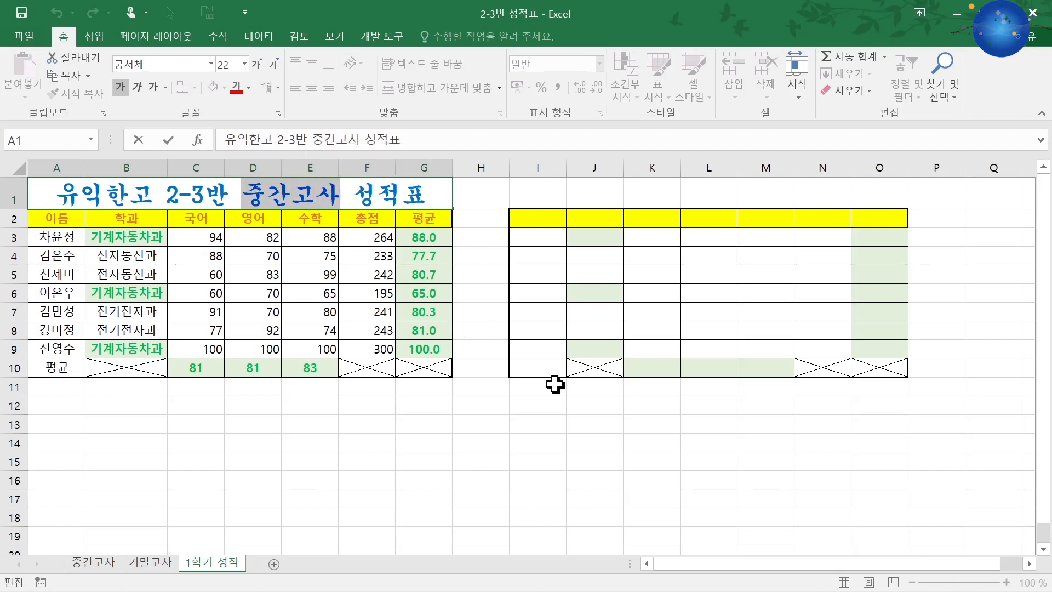
type("1학기")
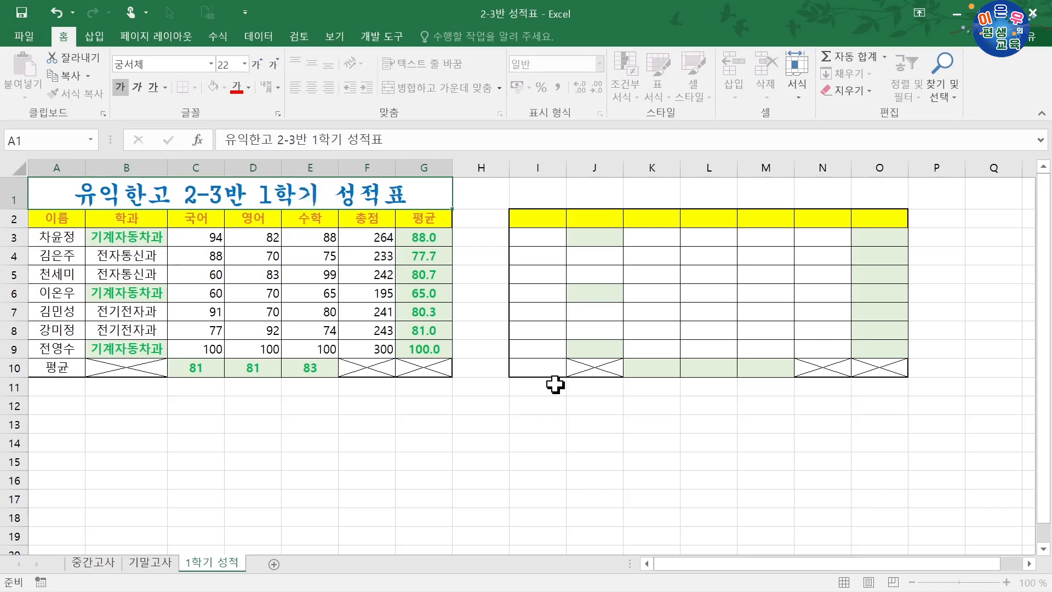
key("Return")
Clear all subject scores in C3:E9 of the 1학기 성적 sheet.
left_click_drag(218, 243, 313, 344)
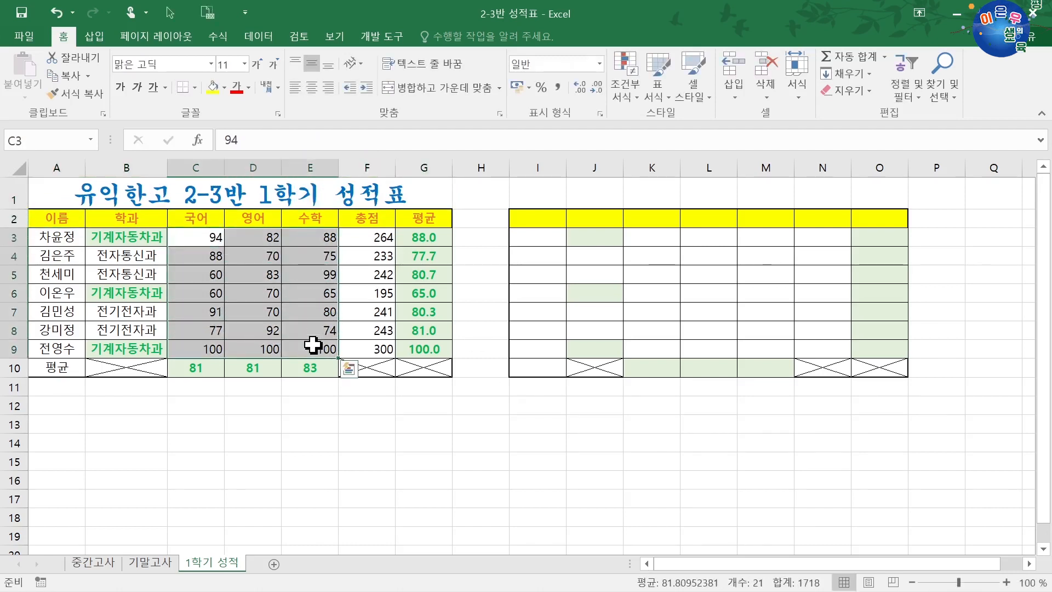
key("Delete")
left_click(212, 241)
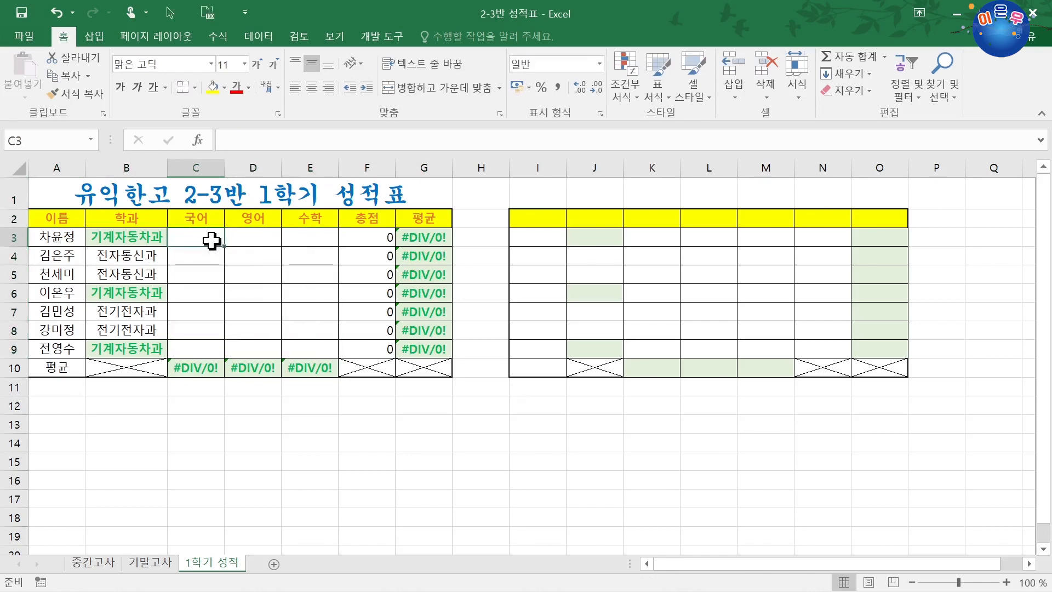
Examine the first student's 국어 score in C3 on the 중간고사 and 기말고사 sheets, and return to the 1학기 성적 sheet.
left_click(104, 563)
left_click(201, 242)
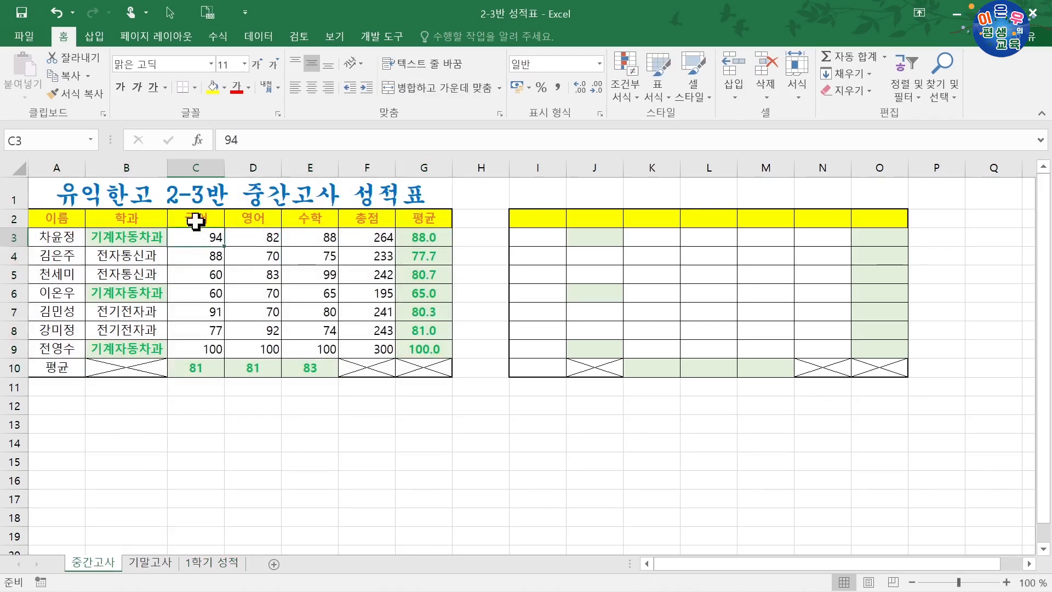
left_click(151, 563)
left_click(198, 240)
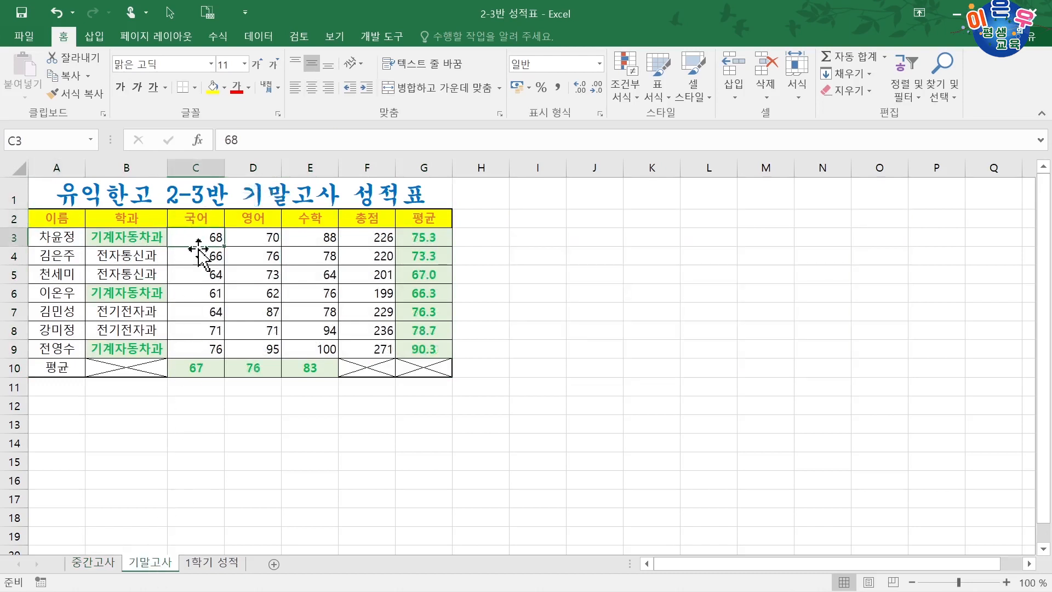
left_click(220, 563)
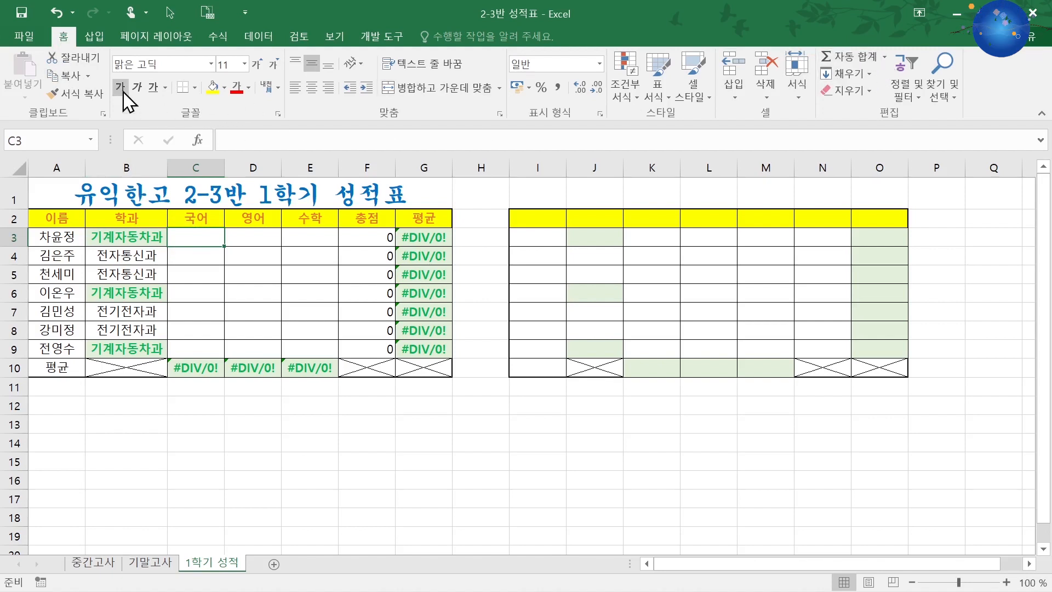
Enter the formula =AVERAGE(중간고사!C3,기말고사!C3) in cell C3 of the 1학기 성적 sheet.
left_click(221, 38)
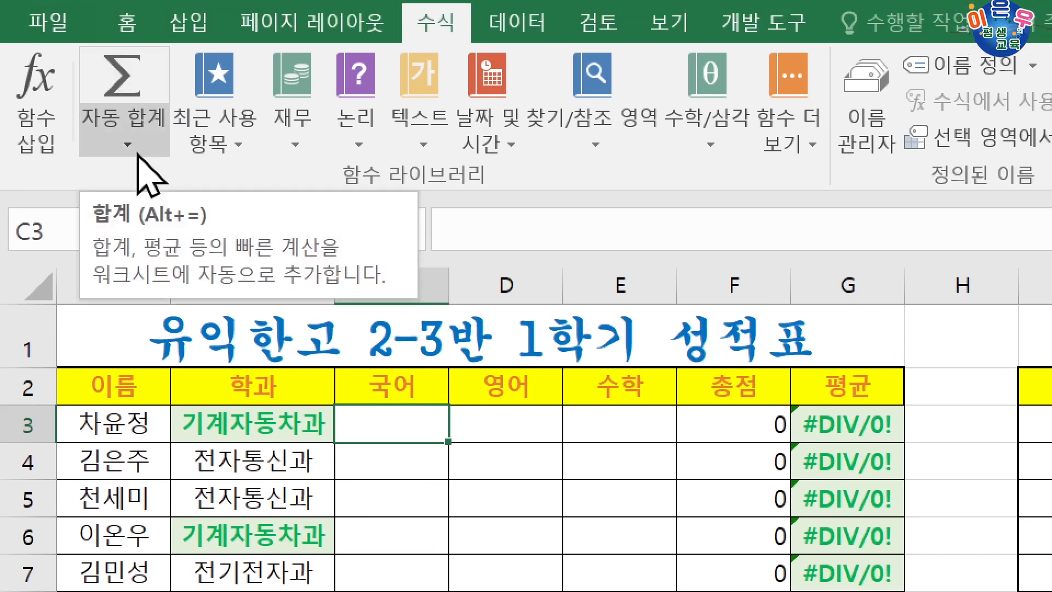
left_click(137, 154)
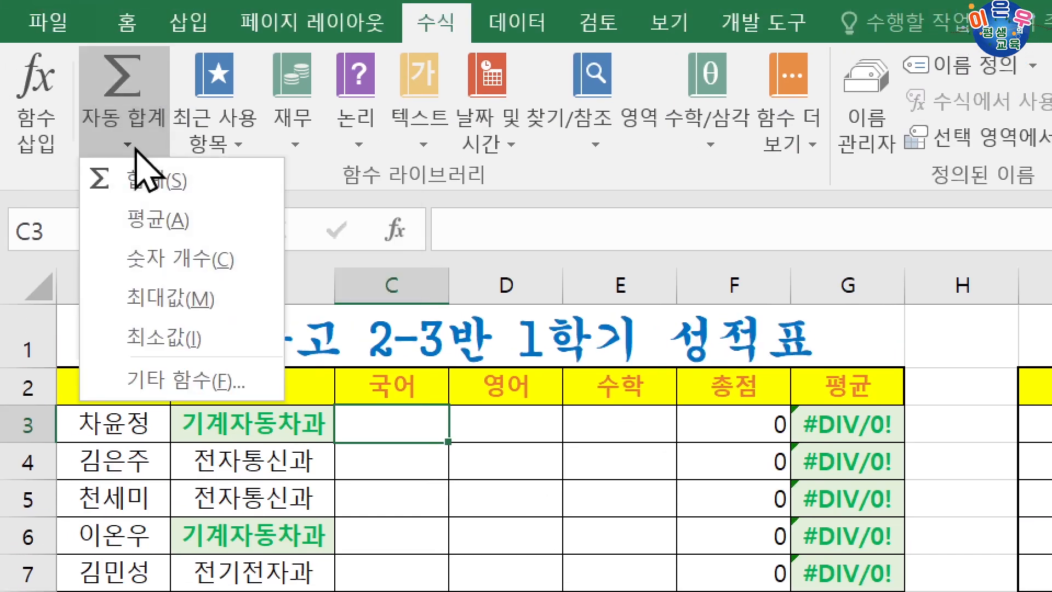
left_click(160, 220)
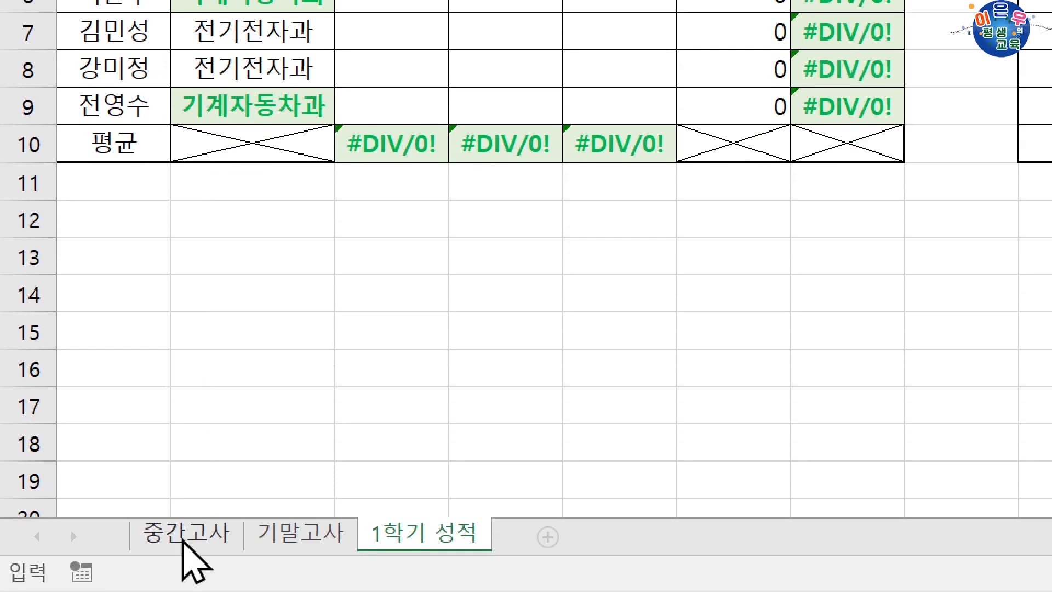
left_click(184, 541)
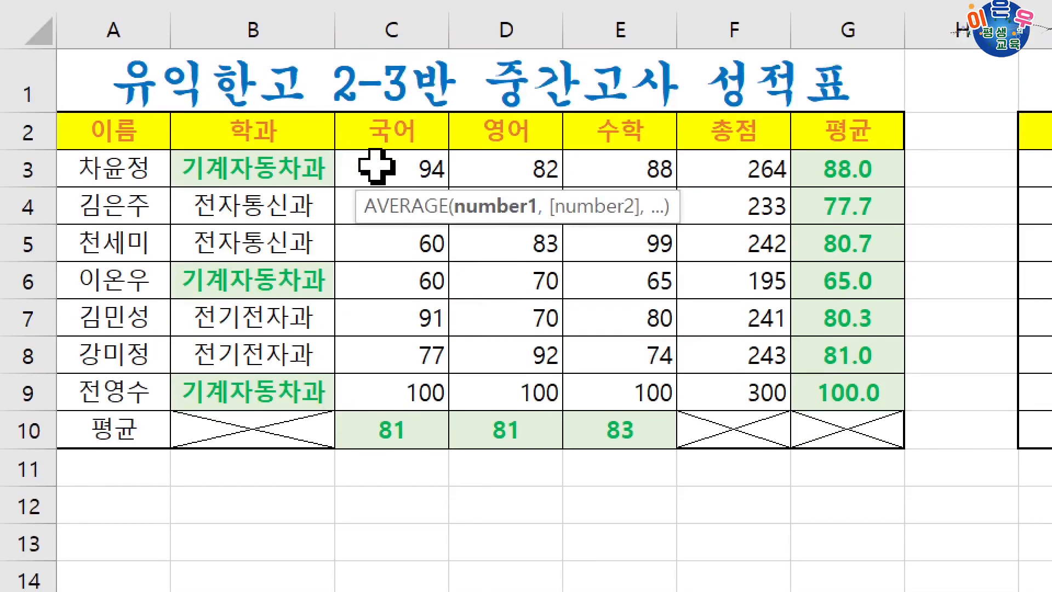
left_click(420, 170)
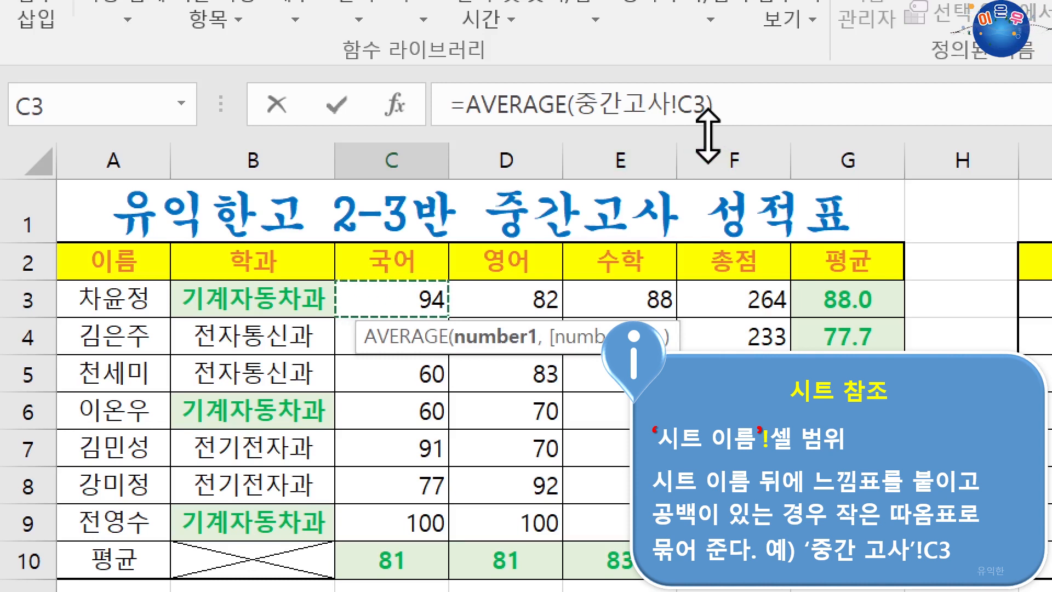
type(",")
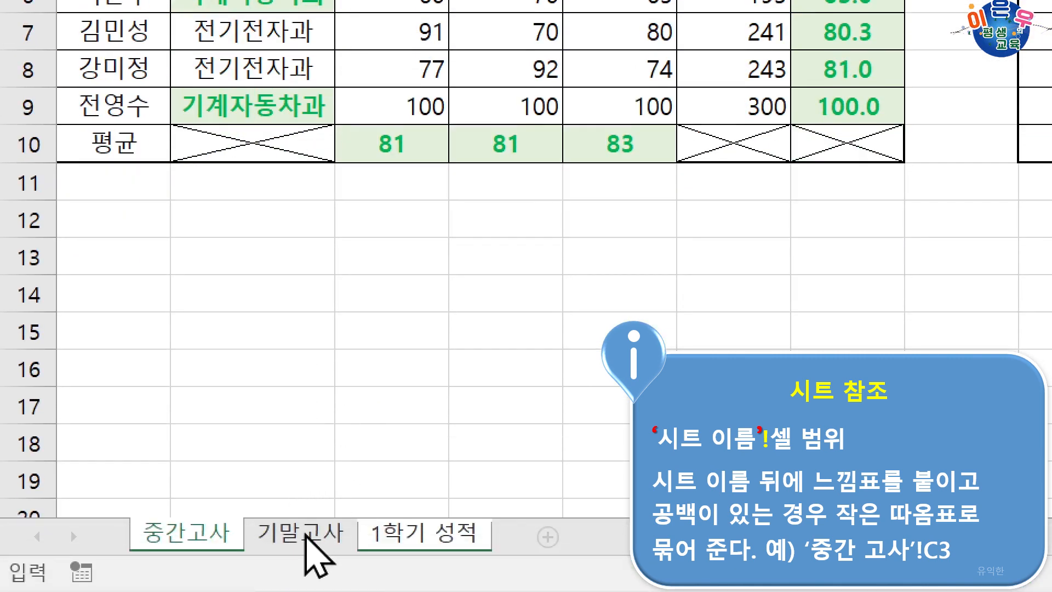
left_click(307, 534)
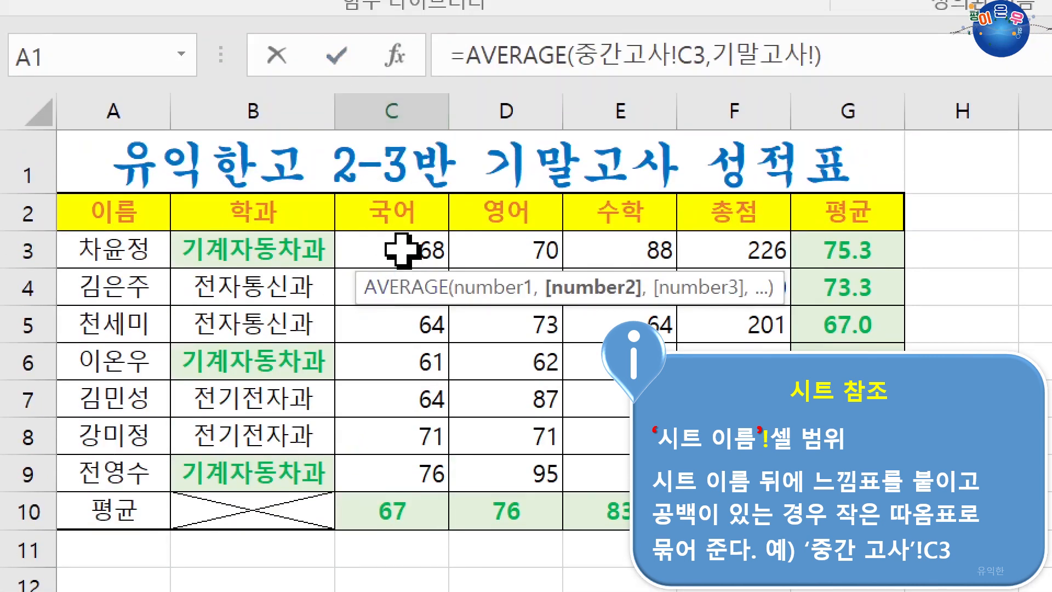
left_click(403, 250)
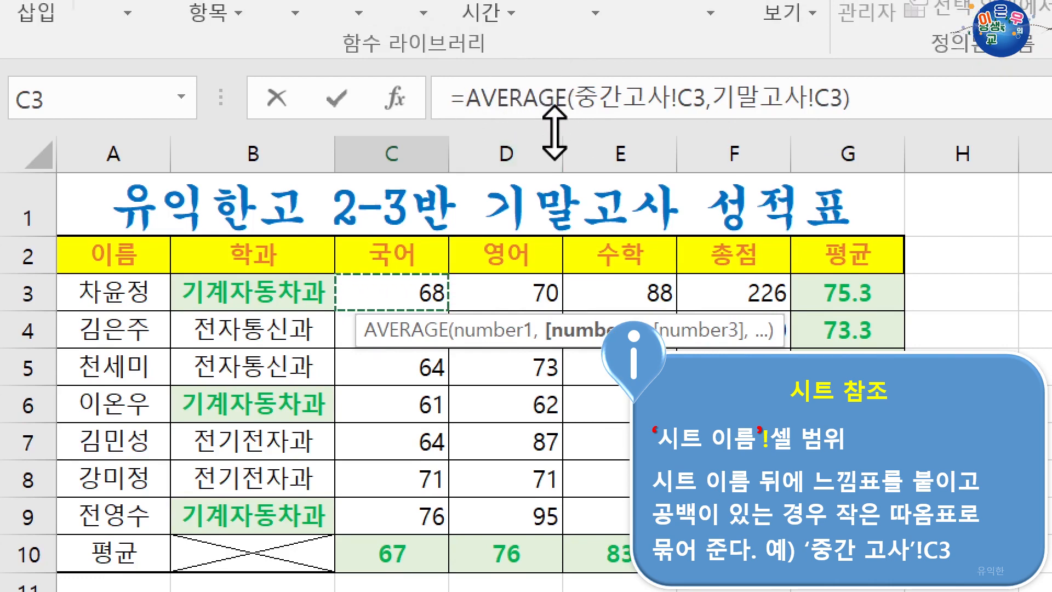
key("Return")
Fill the average formula from C3 across C3:E9 and check the sheet references in several filled cells.
left_click(411, 294)
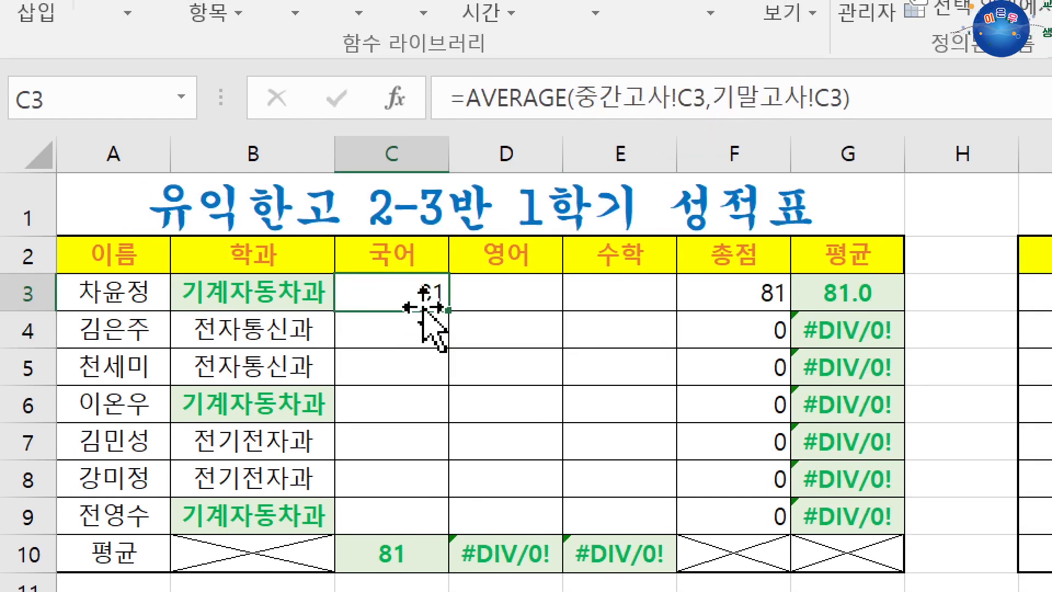
left_click_drag(448, 311, 679, 531)
left_click(406, 292)
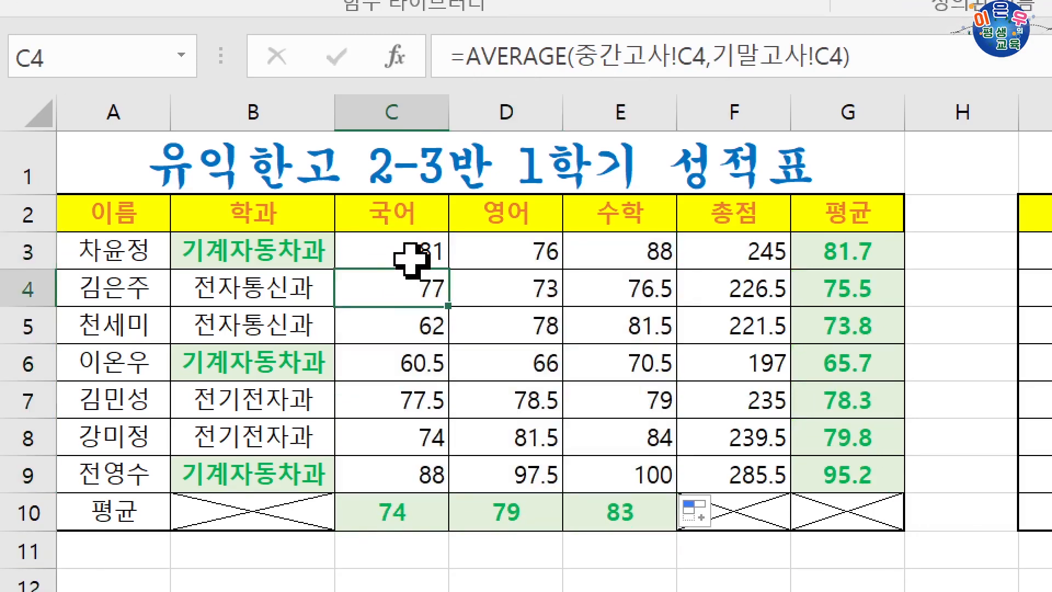
left_click(419, 255)
left_click(545, 328)
left_click(545, 405)
left_click(546, 433)
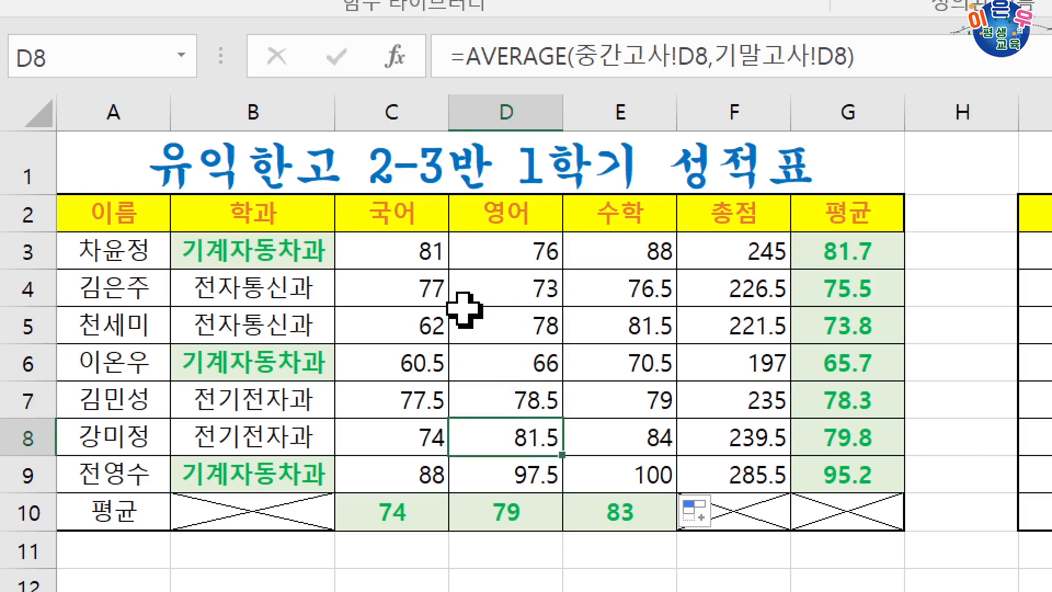
Clear the contents of C3:F9 on the 1학기 성적 sheet.
left_click(406, 241)
left_click_drag(414, 266, 701, 479)
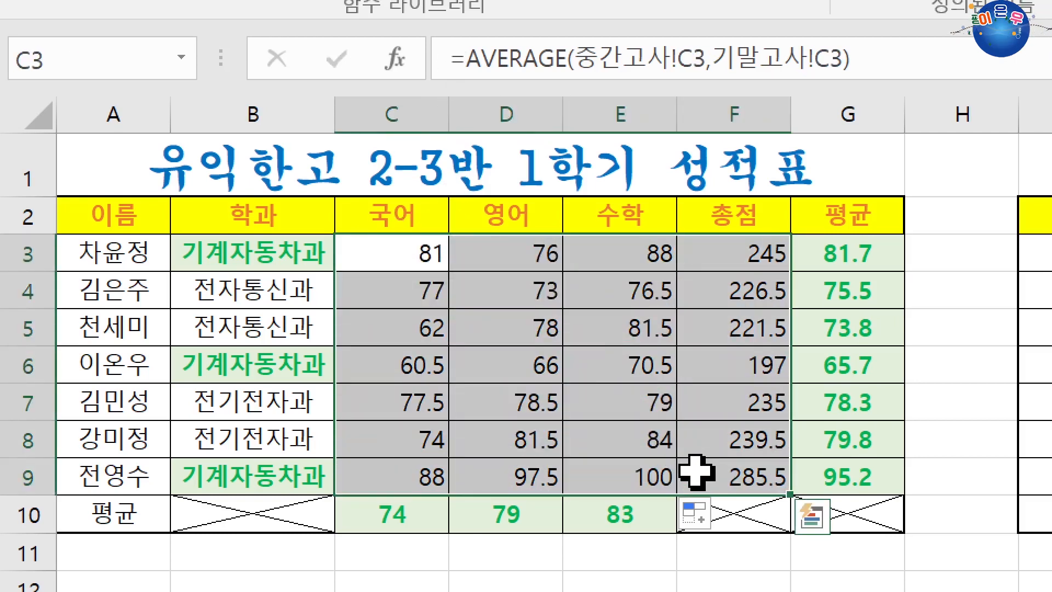
key("Delete")
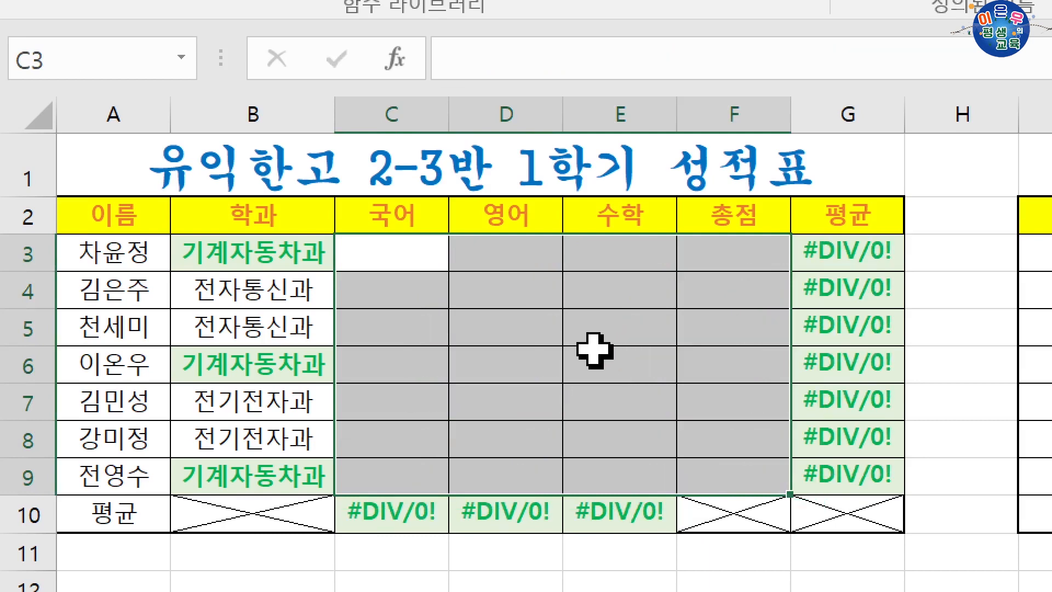
In C3 of 1학기 성적, average cell C3 across the sheets 중간고사 through 기말고사, and fill the formula across C3:E9.
left_click(400, 258)
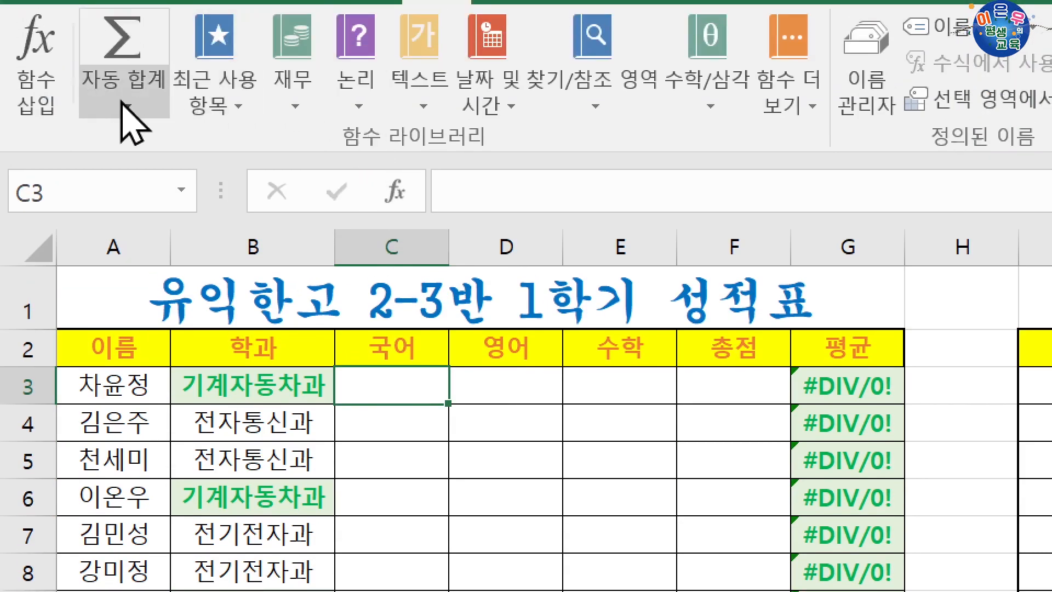
left_click(123, 104)
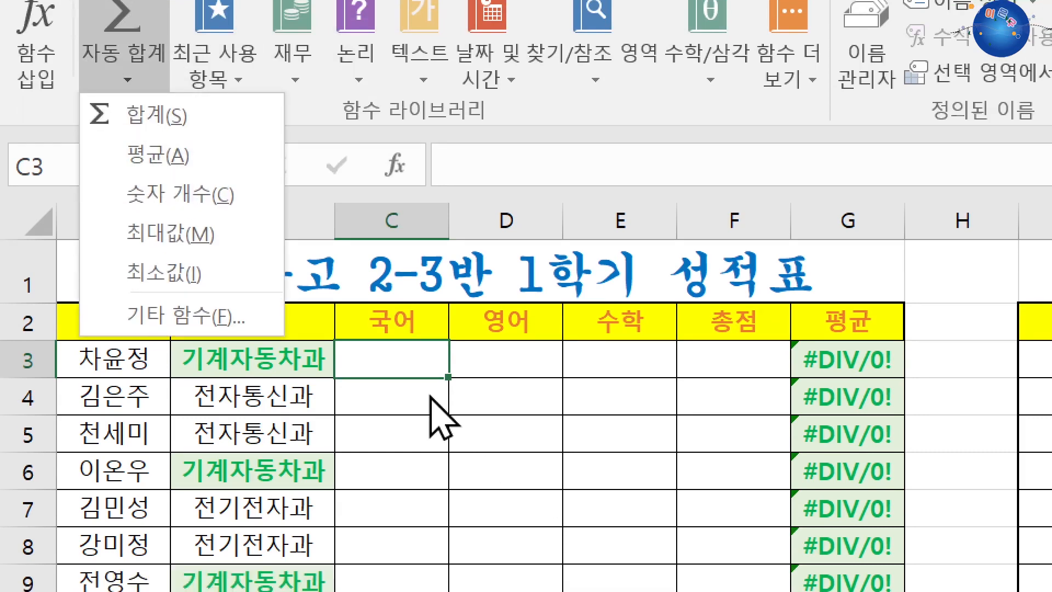
left_click(244, 164)
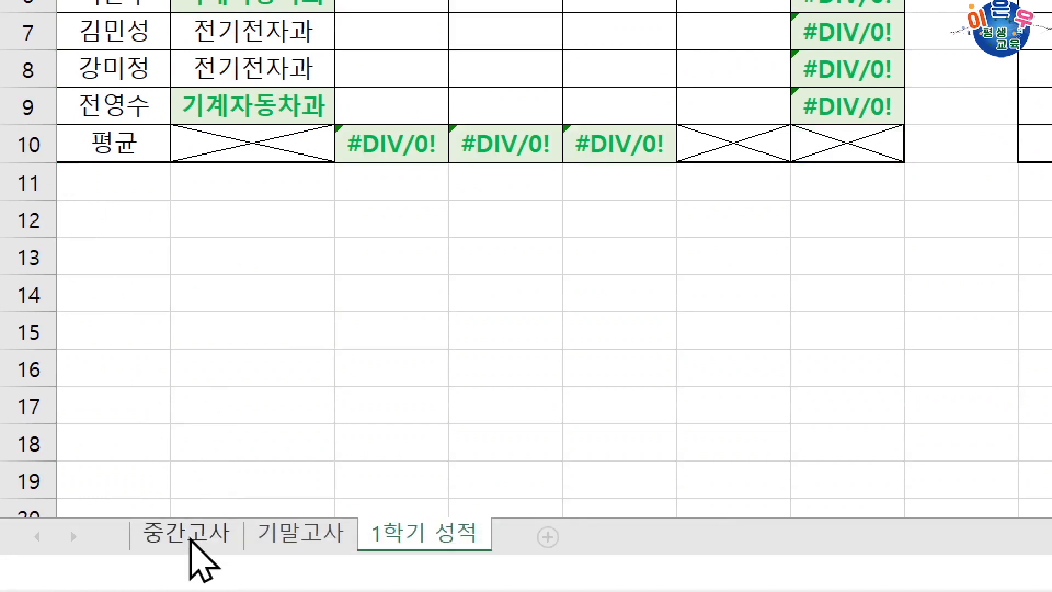
left_click(191, 539)
left_click(384, 88)
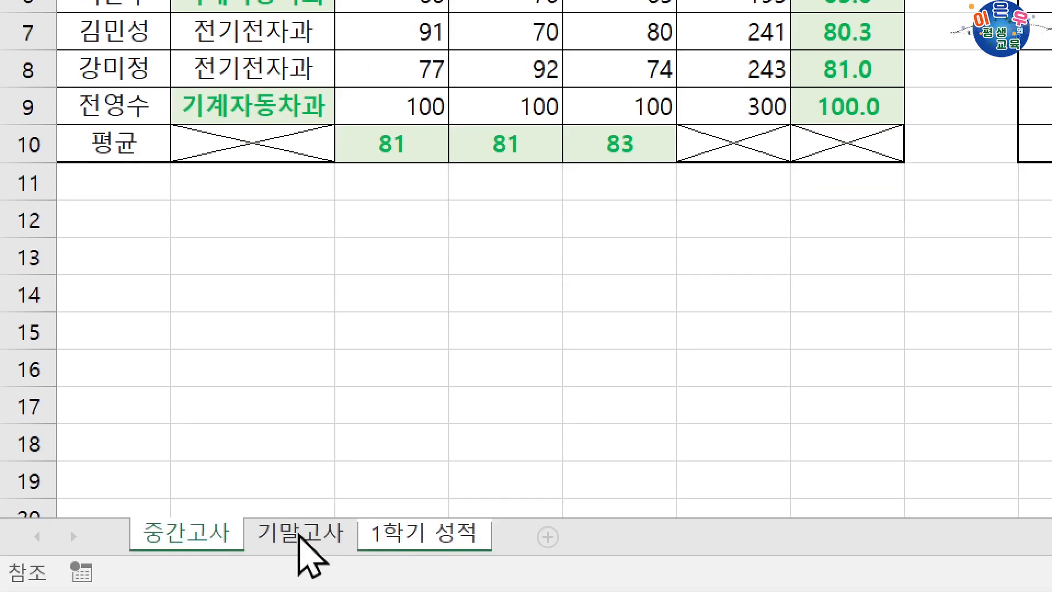
left_click(300, 536, "shift")
left_click(417, 87)
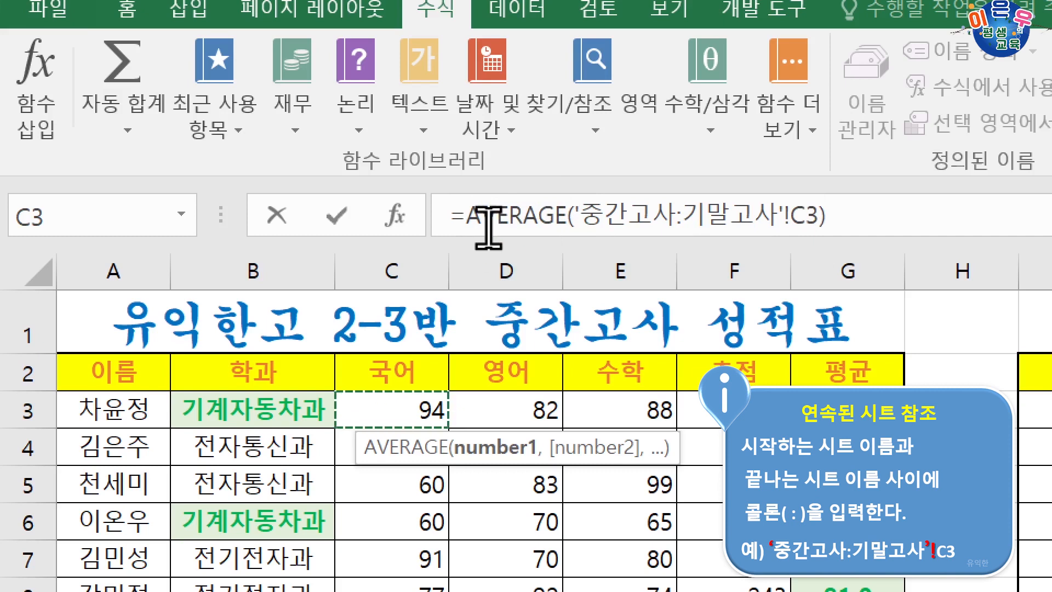
key("Return")
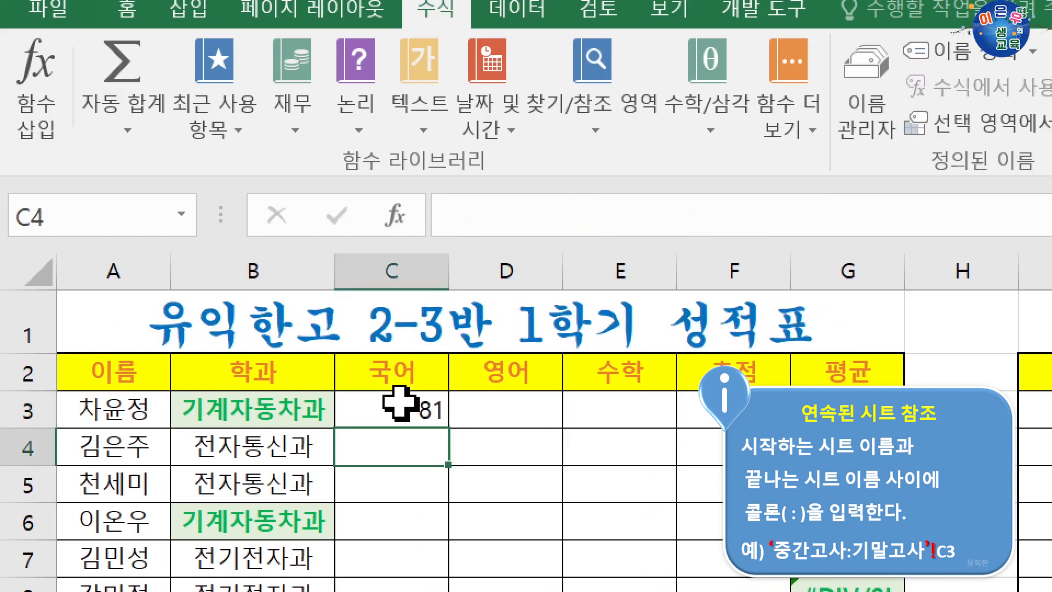
left_click(401, 403)
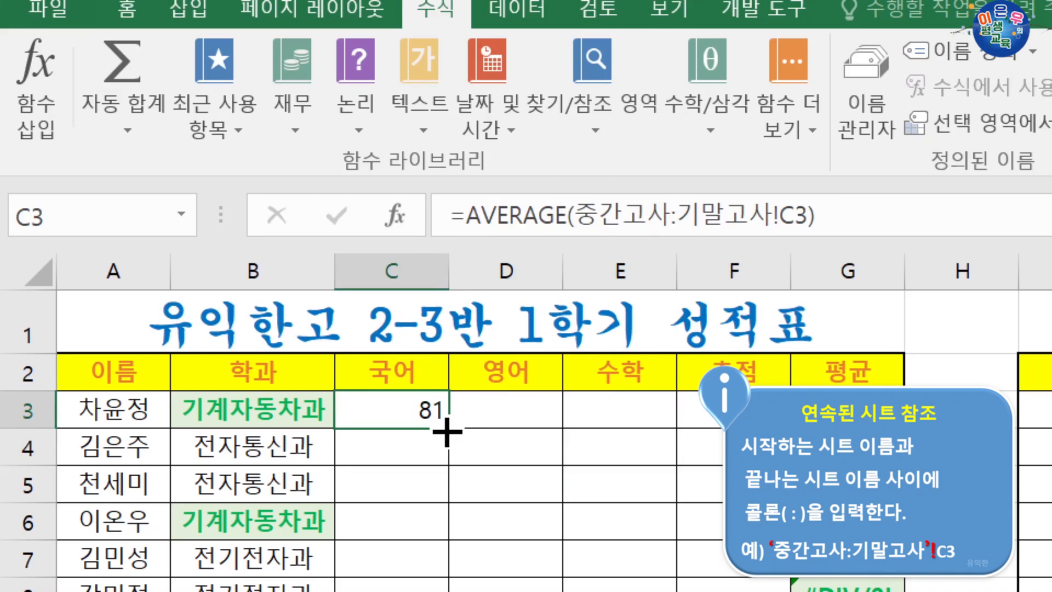
left_click_drag(447, 432, 665, 523)
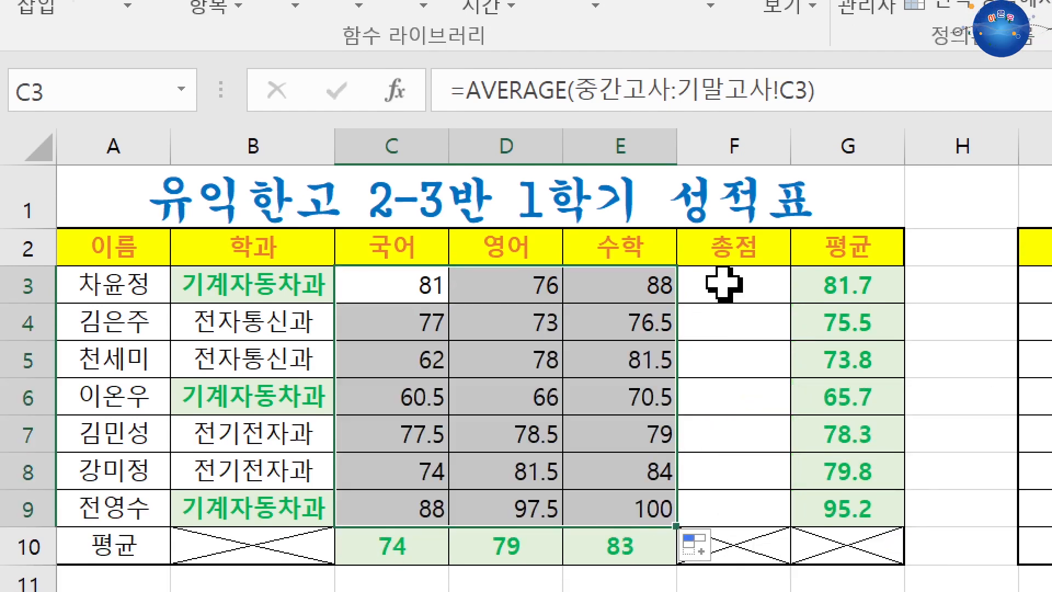
Sum the first student's scores in F3 with AutoSum and clear that cell again.
left_click(723, 284)
left_click(122, 12)
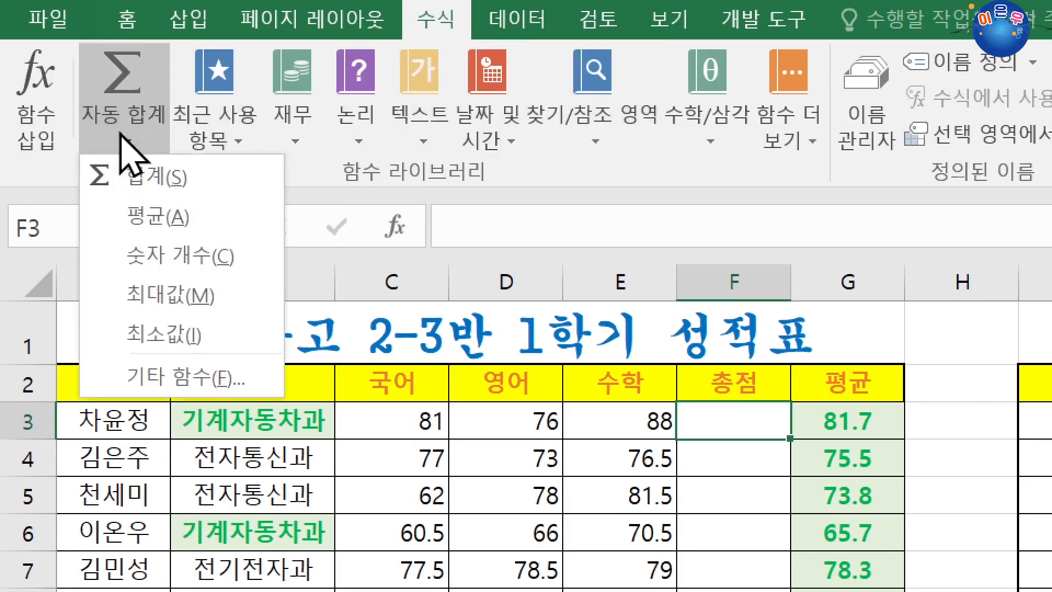
left_click(155, 179)
key("Return")
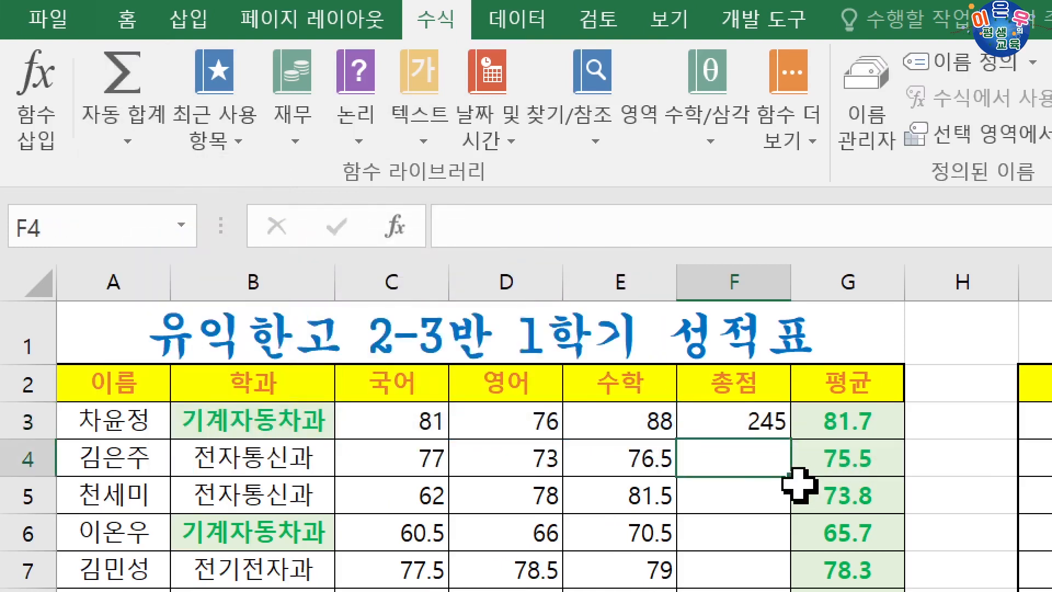
left_click(746, 408)
key("Delete")
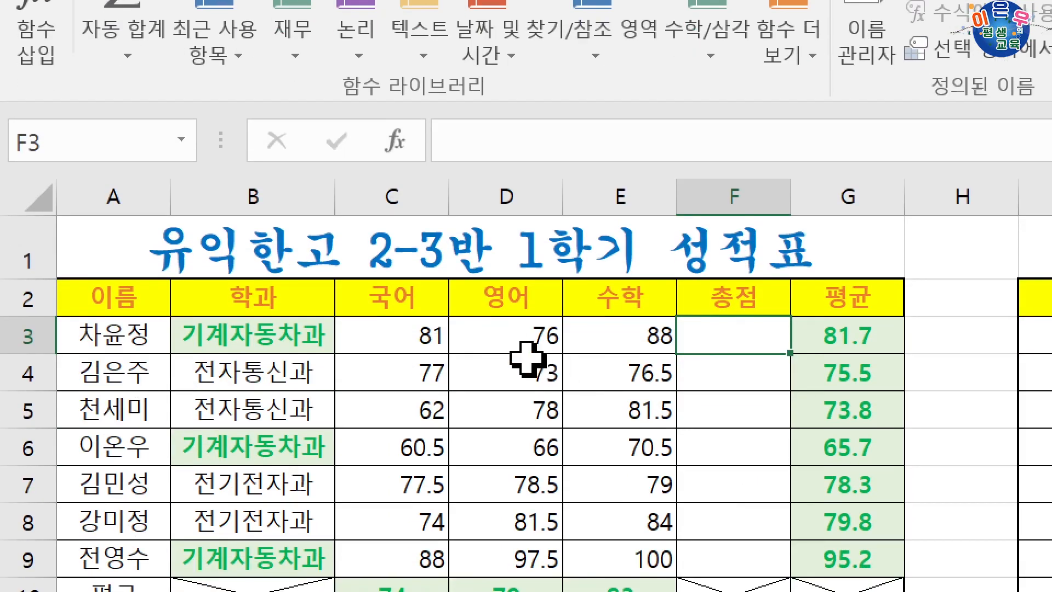
Fill the 총점 column for all students at once by applying AutoSum's Sum to the range C3:F9.
left_click_drag(431, 420, 708, 591)
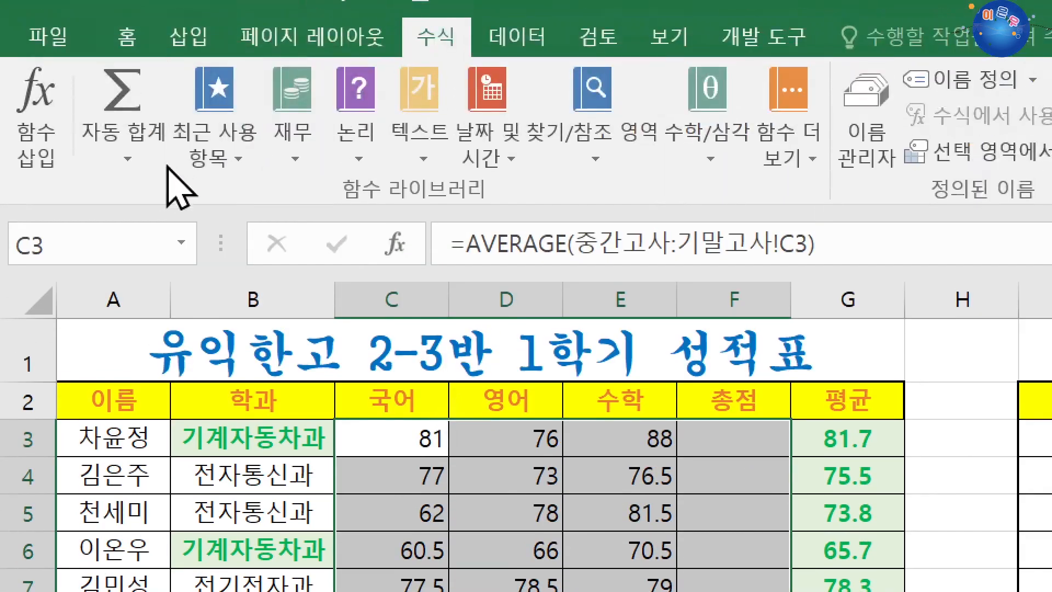
left_click(134, 25)
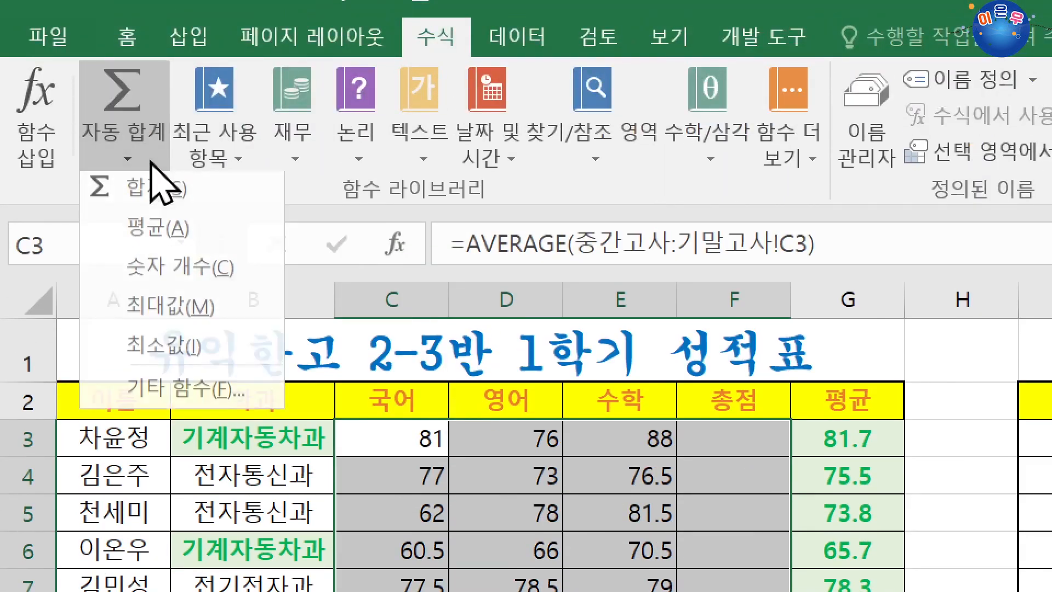
left_click(163, 199)
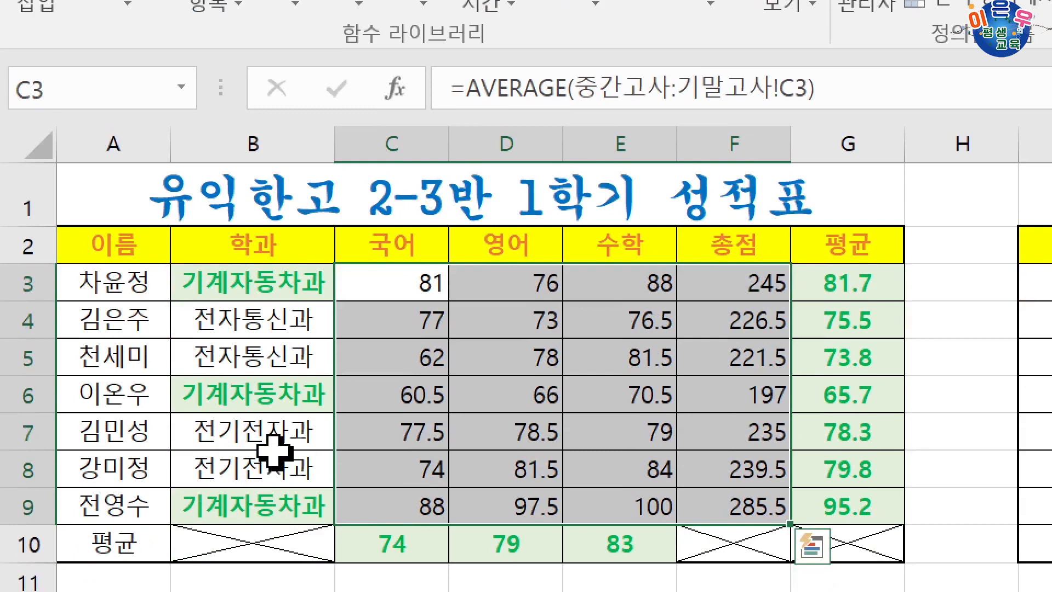
key("ctrl+q")
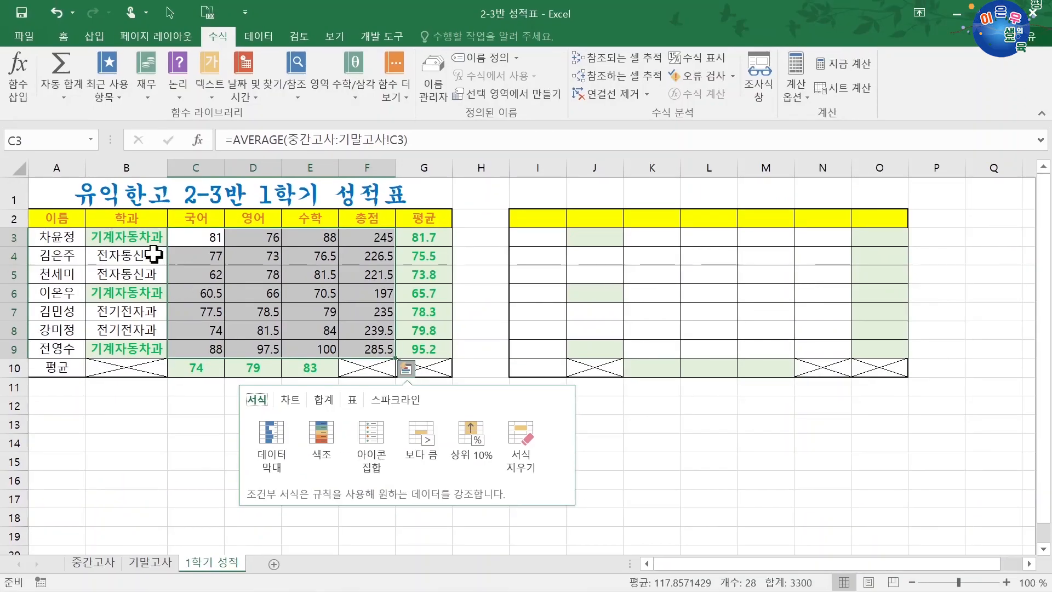
left_click(300, 239)
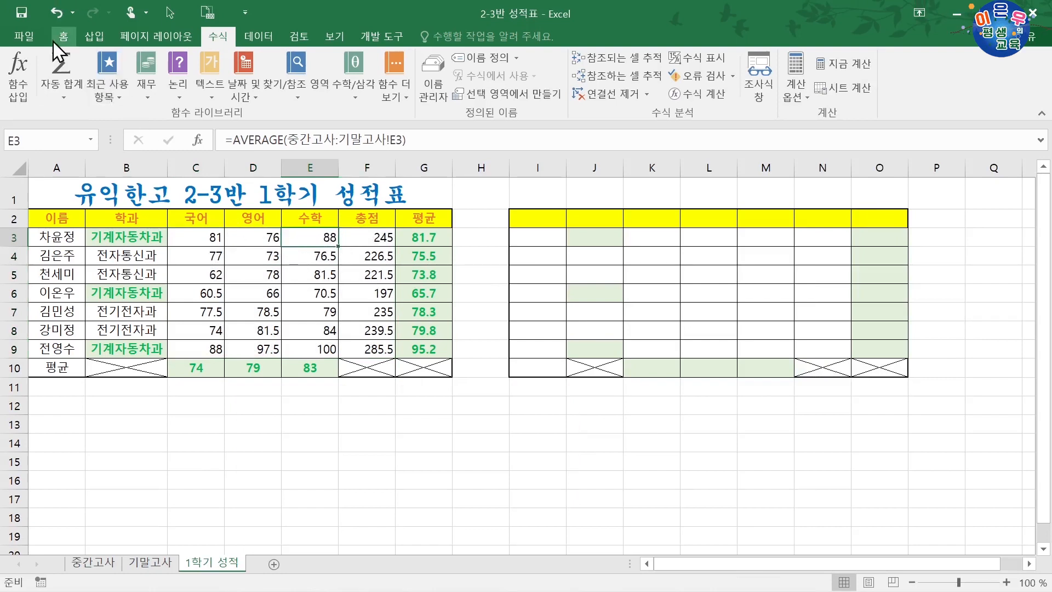
Snap the grade workbook to half the screen and create a new blank workbook beside it.
mouse_move(996, 12)
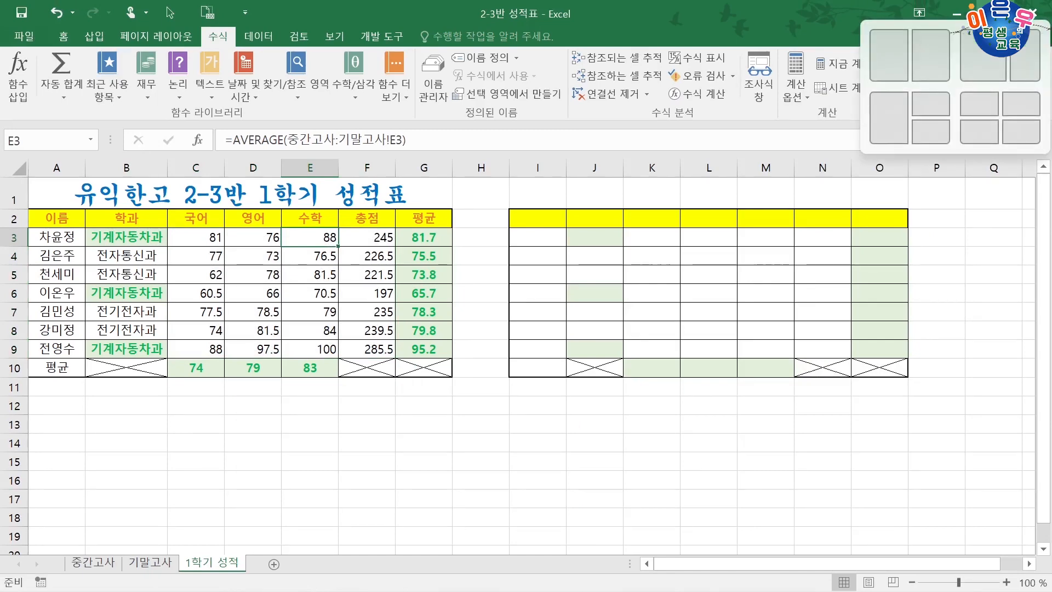
left_click(897, 52)
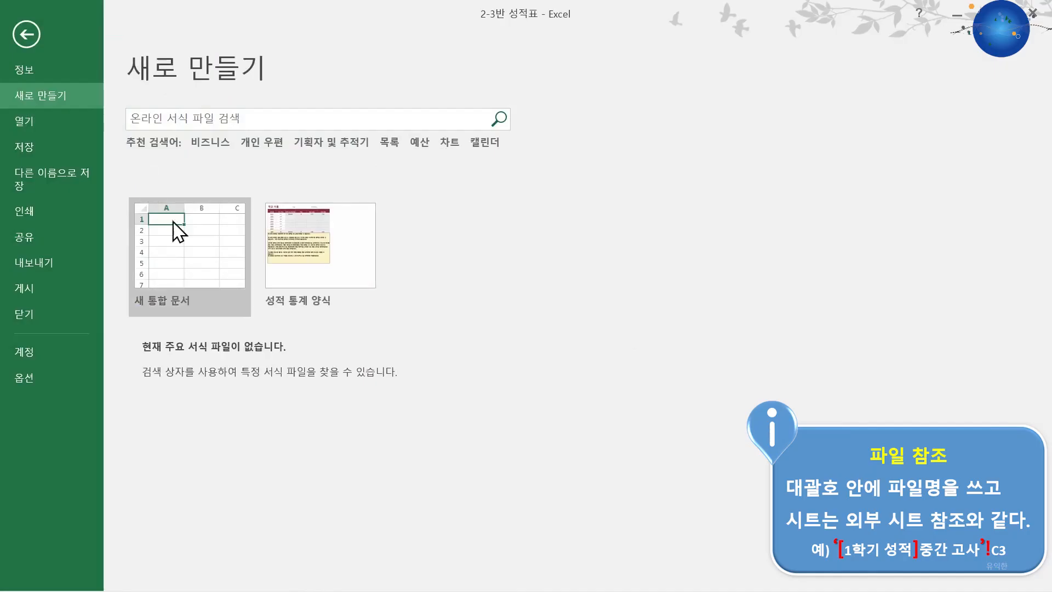
left_click(181, 231)
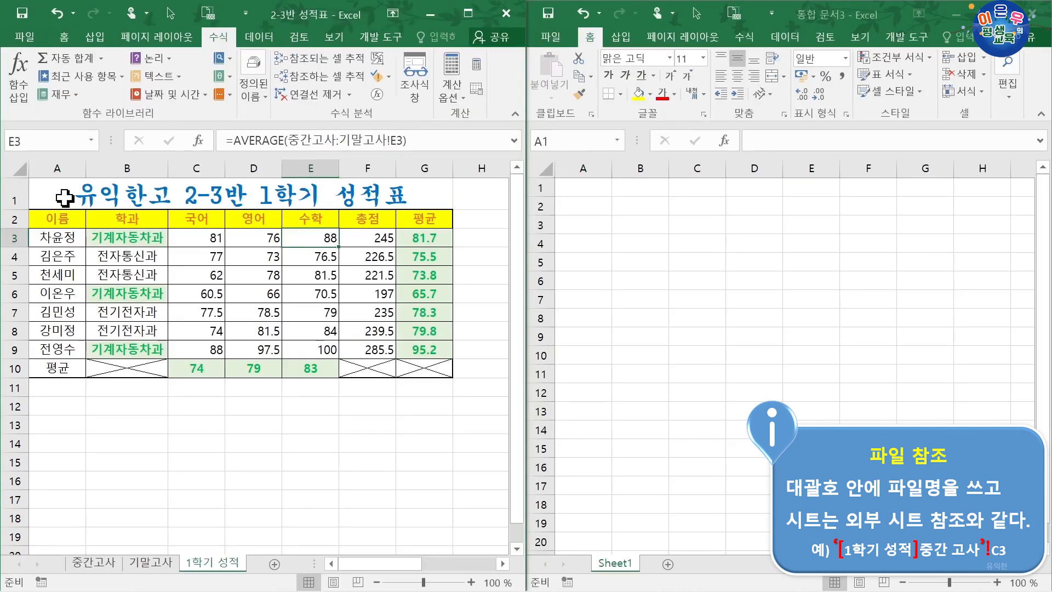
Copy the grade table A1:G10 into the new workbook at A1 and fit column B's width to its contents.
left_click_drag(65, 198, 380, 364)
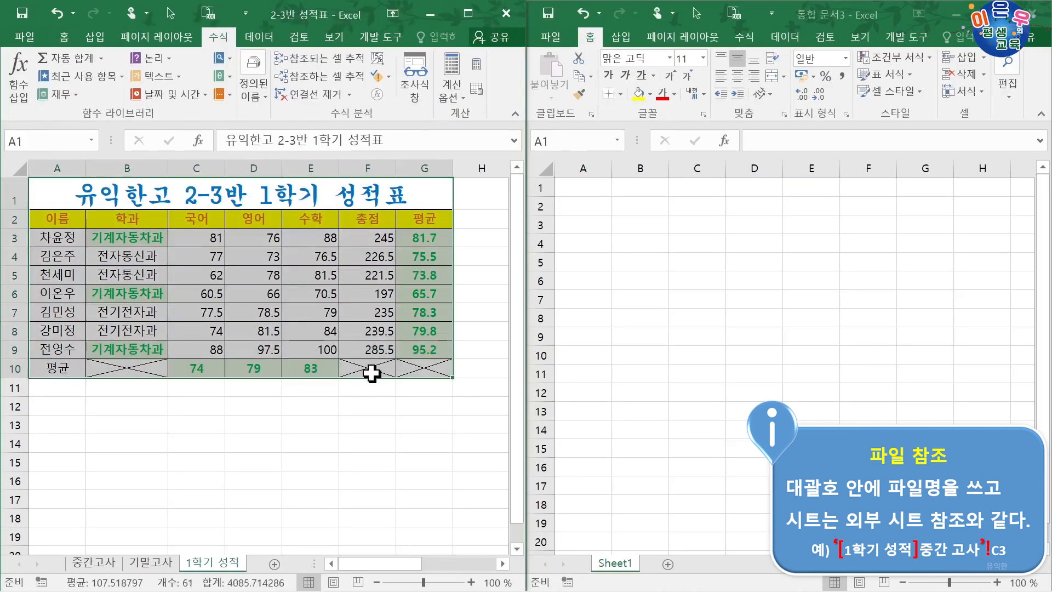
key("ctrl+c")
left_click(588, 188)
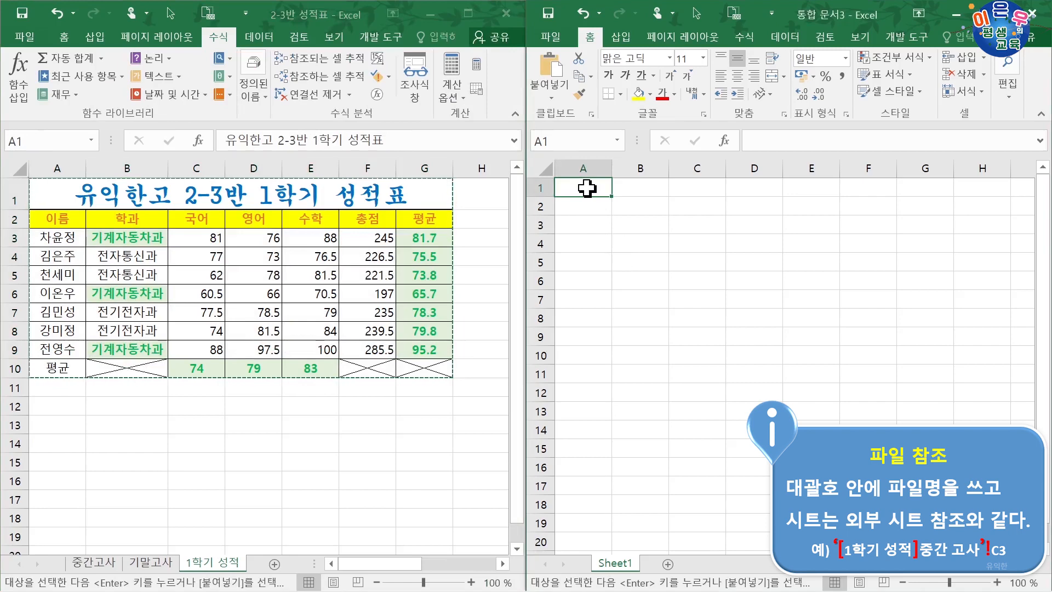
key("ctrl+v")
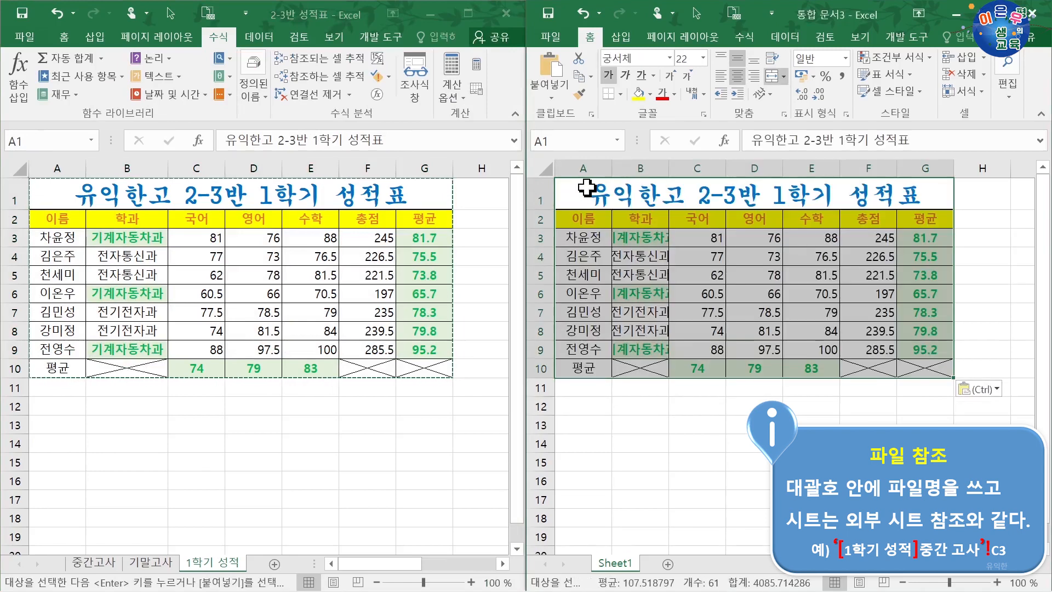
double_click(668, 168)
Clear the 국어, 영어 and 수학 scores in C3:E9 of the new workbook.
left_click(720, 237)
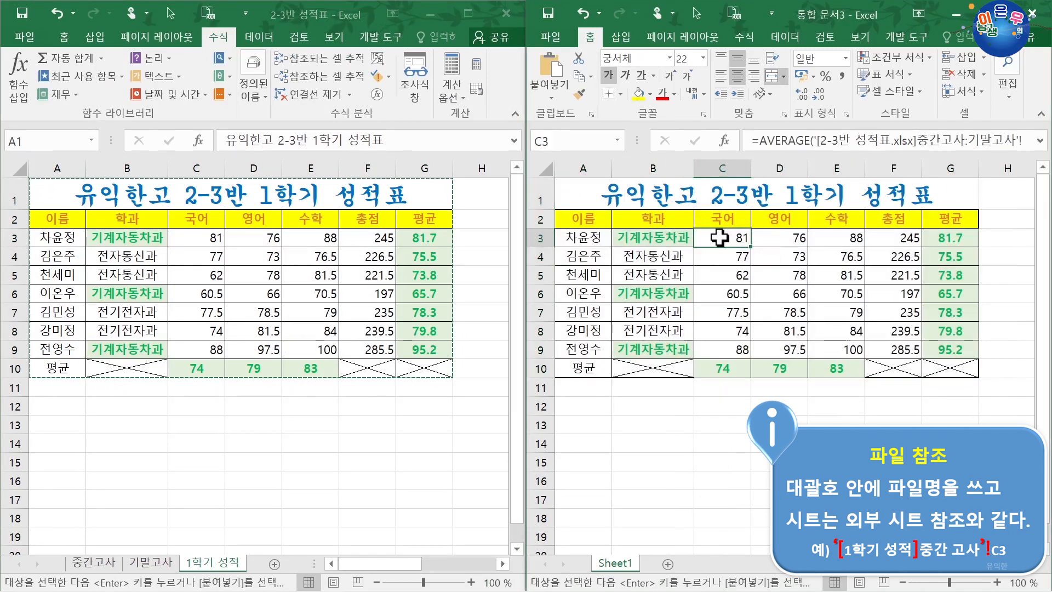
left_click_drag(720, 237, 821, 343)
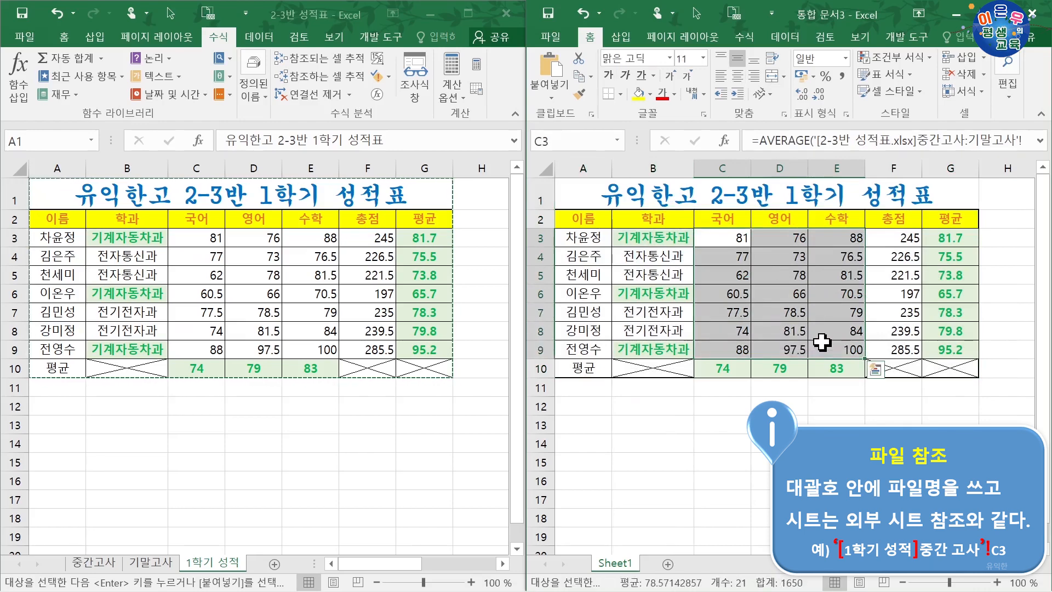
key("Delete")
Enter =RANDBETWEEN(60,100) in C3 of the new workbook and fill it across C3:E9.
left_click(734, 243)
type("=")
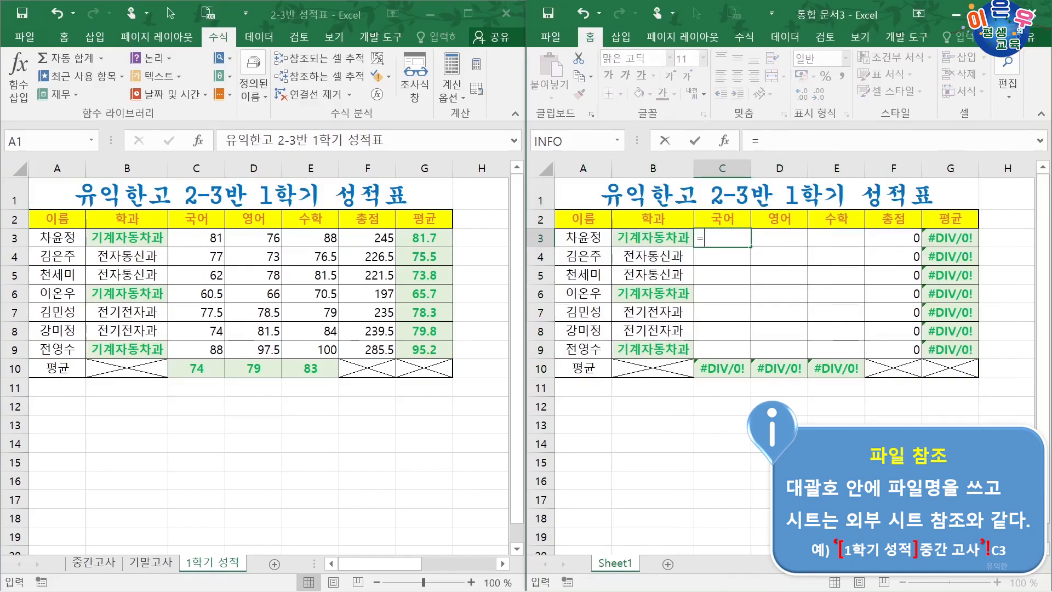
type("ㄱ무")
type("rn")
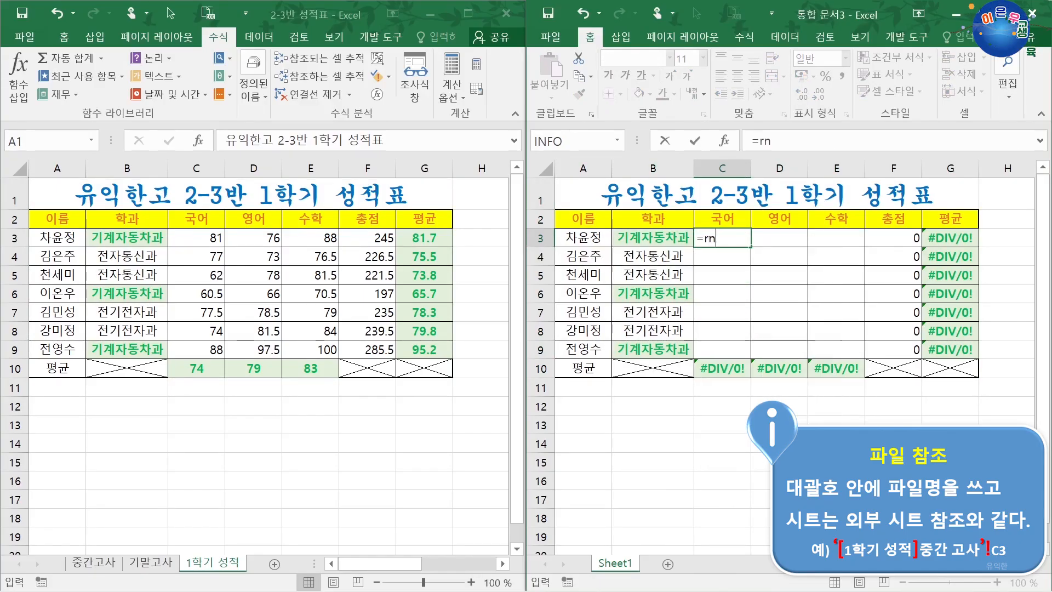
key("BackSpace")
type("andb")
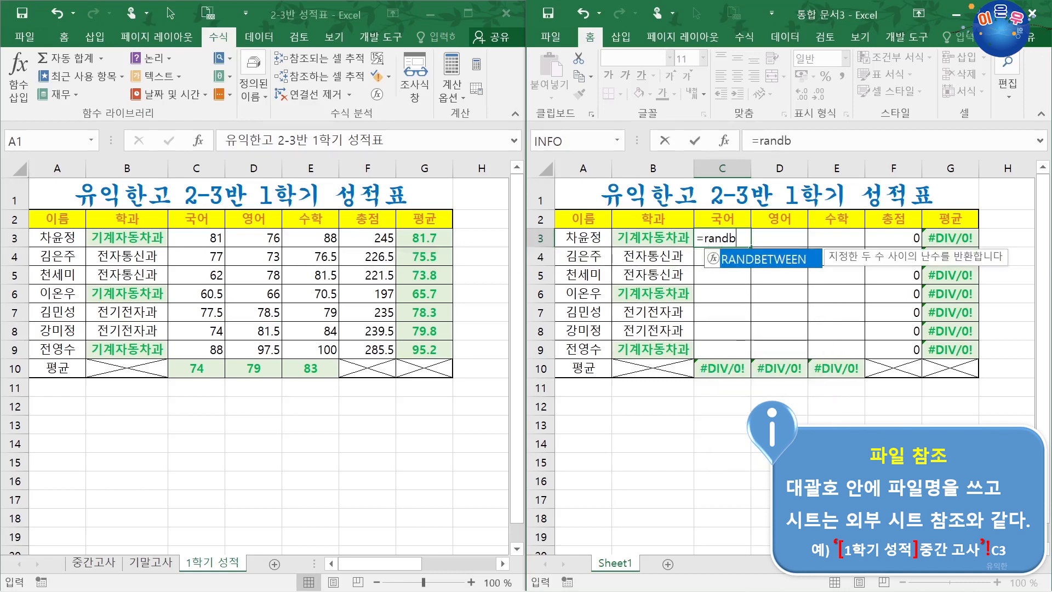
key("Tab")
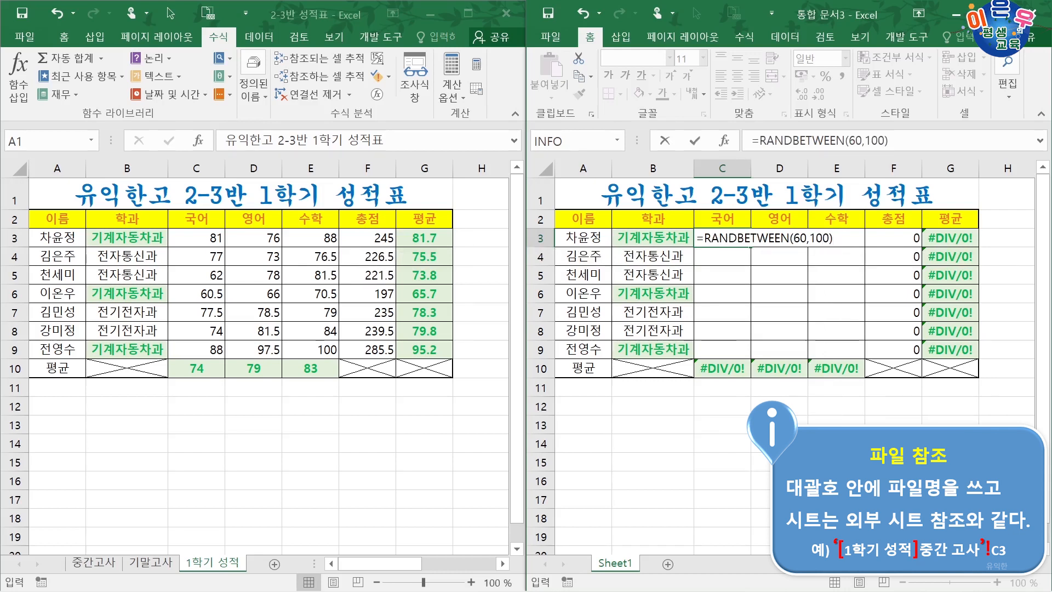
key("Return")
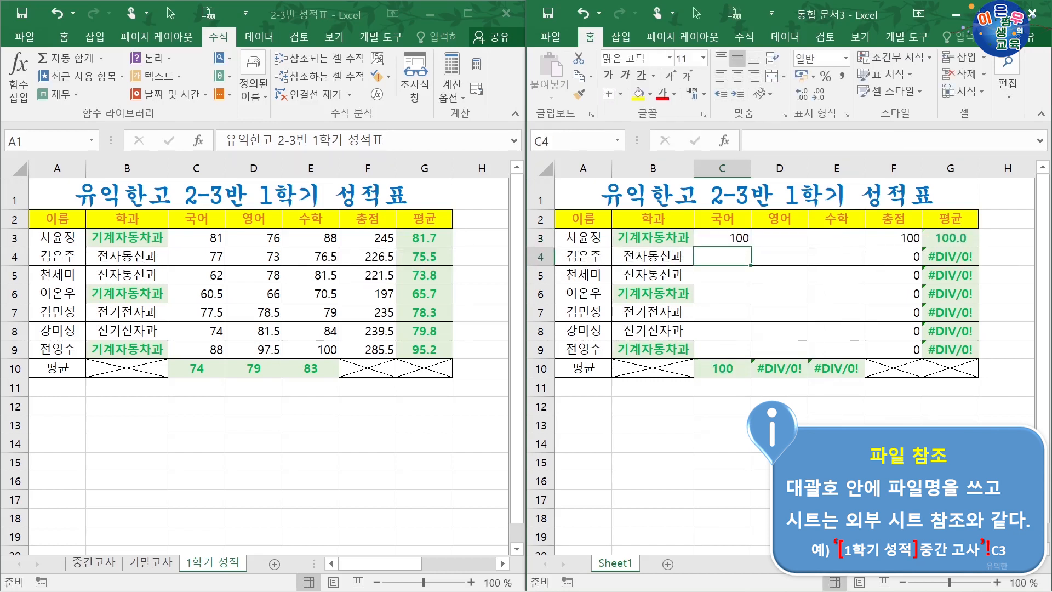
left_click(736, 238)
left_click_drag(751, 247, 864, 354)
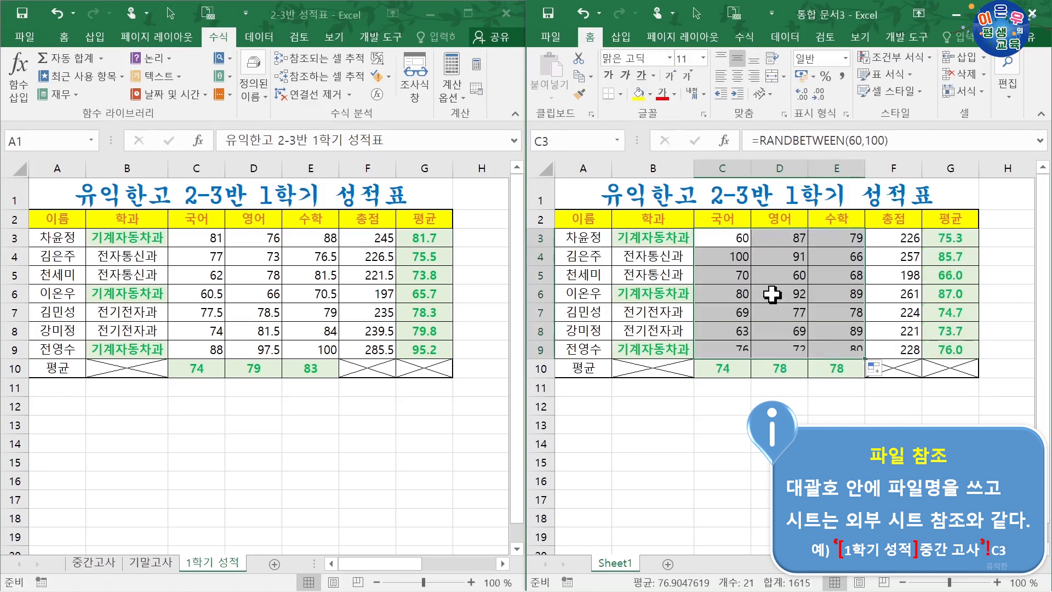
Replace the random-number formulas in C3:E9 with fixed values using Paste Special 값 and check the resulting cells.
right_click(711, 236)
left_click(732, 253)
right_click(731, 254)
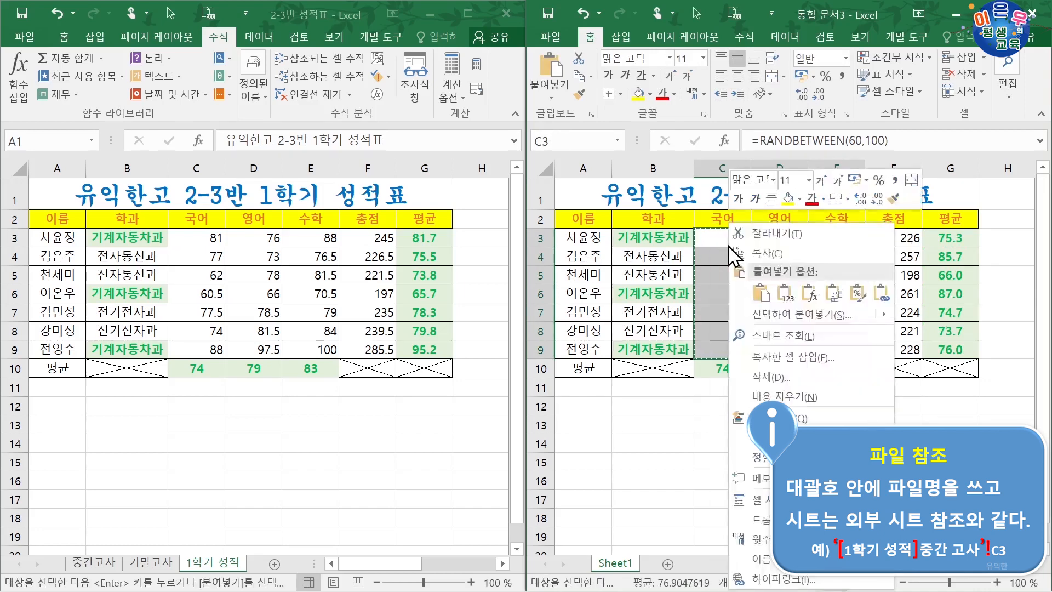
left_click(767, 315)
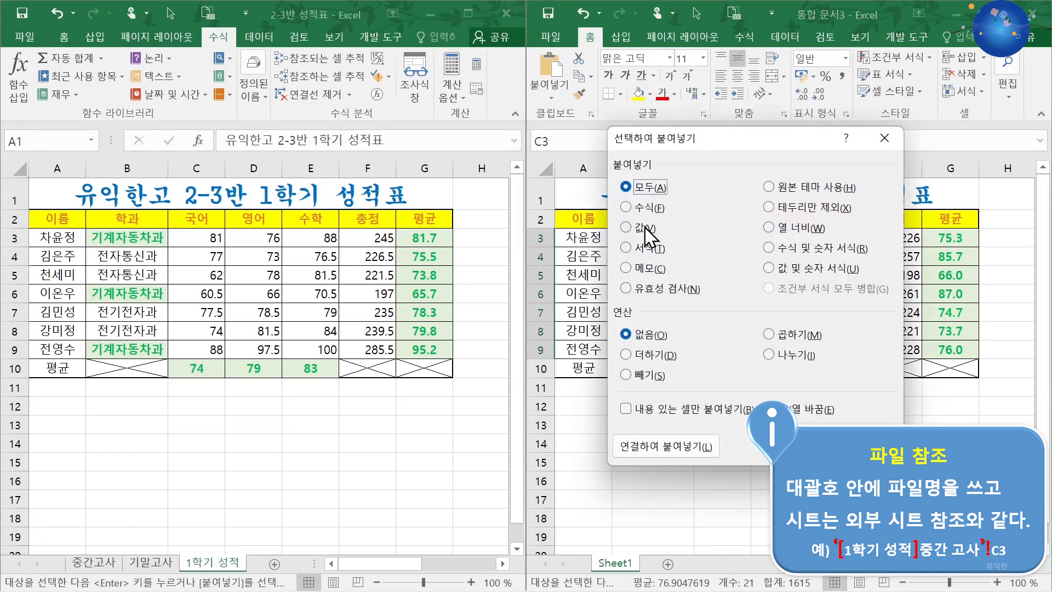
left_click(636, 228)
key("Return")
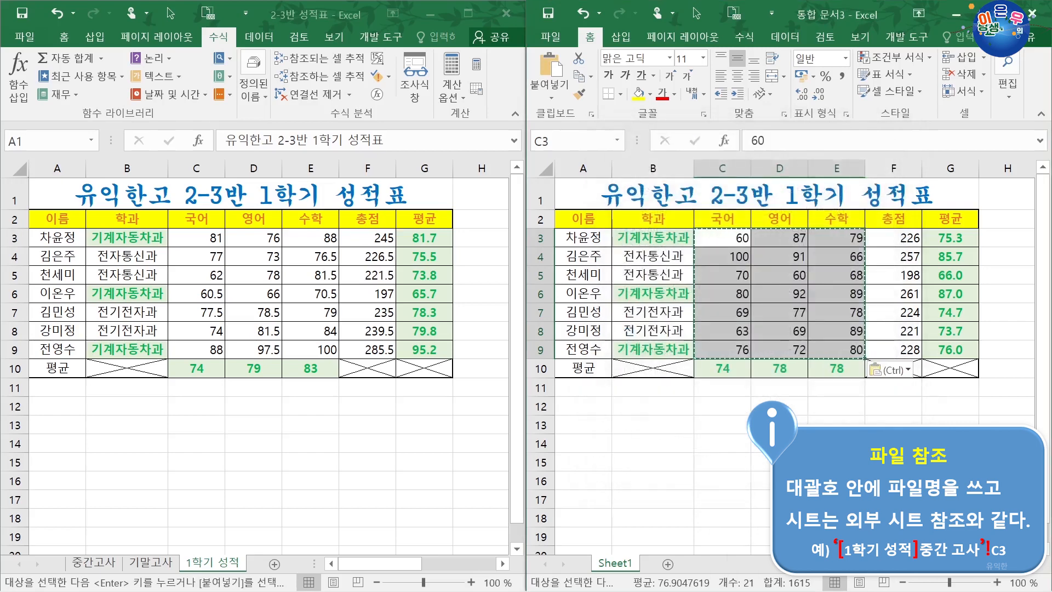
left_click(738, 253)
key("Down")
key("Down")
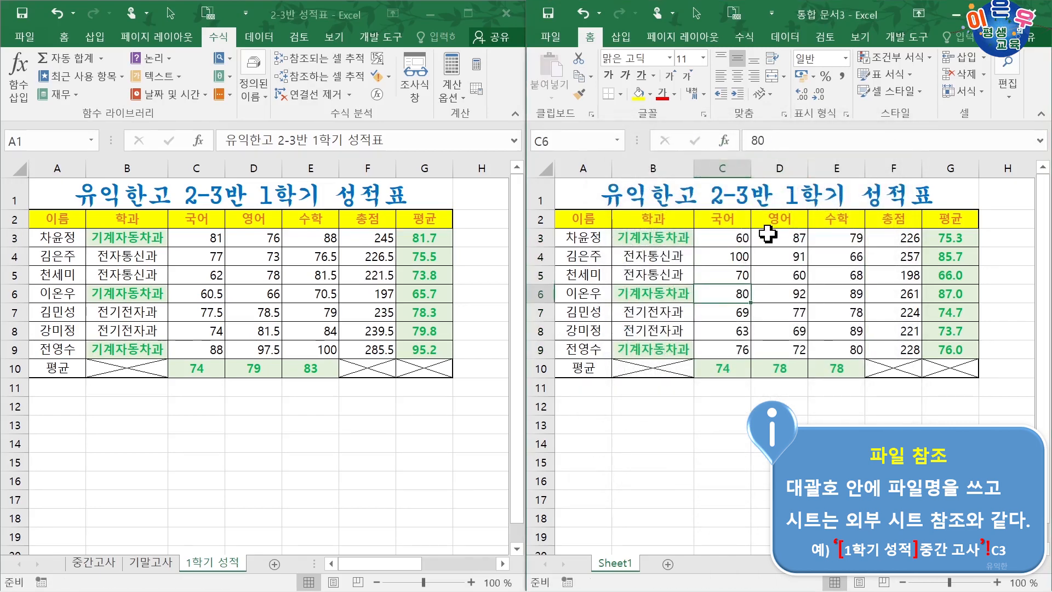
left_click(725, 237)
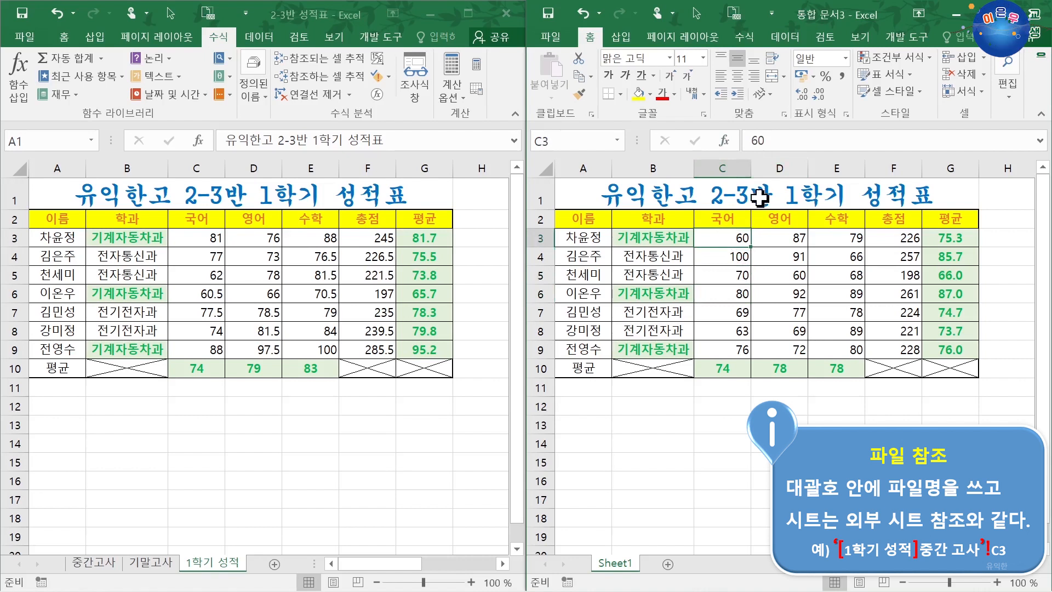
Change the table title in the new workbook to 유익한고 2-3반 2학기 성적표.
double_click(794, 196)
key("BackSpace")
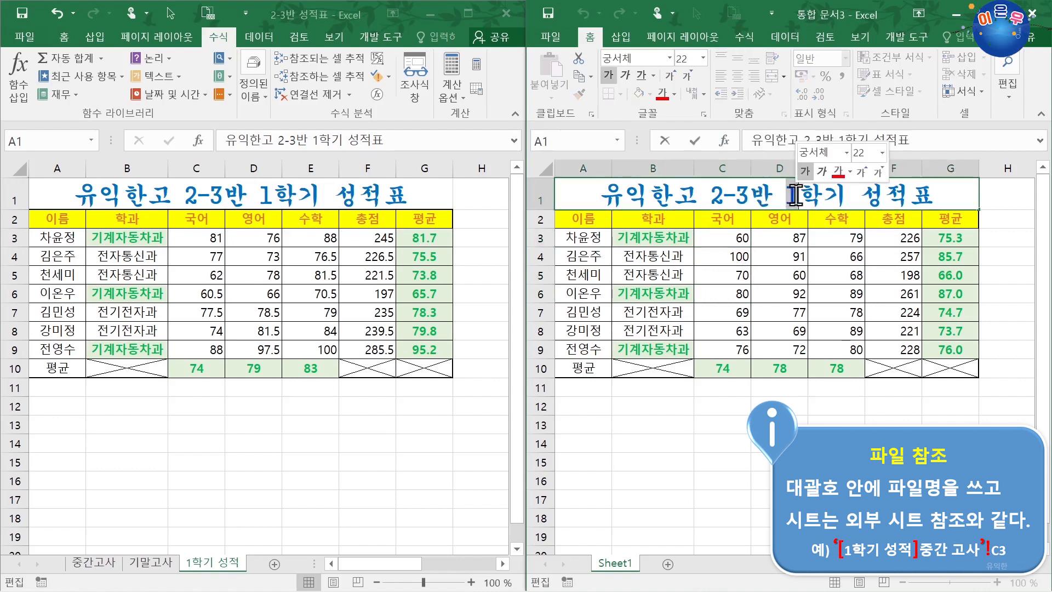
type("2")
key("Return")
Add a new sheet to the 2-3반 성적표 workbook and name it 22년 성적.
left_click(252, 416)
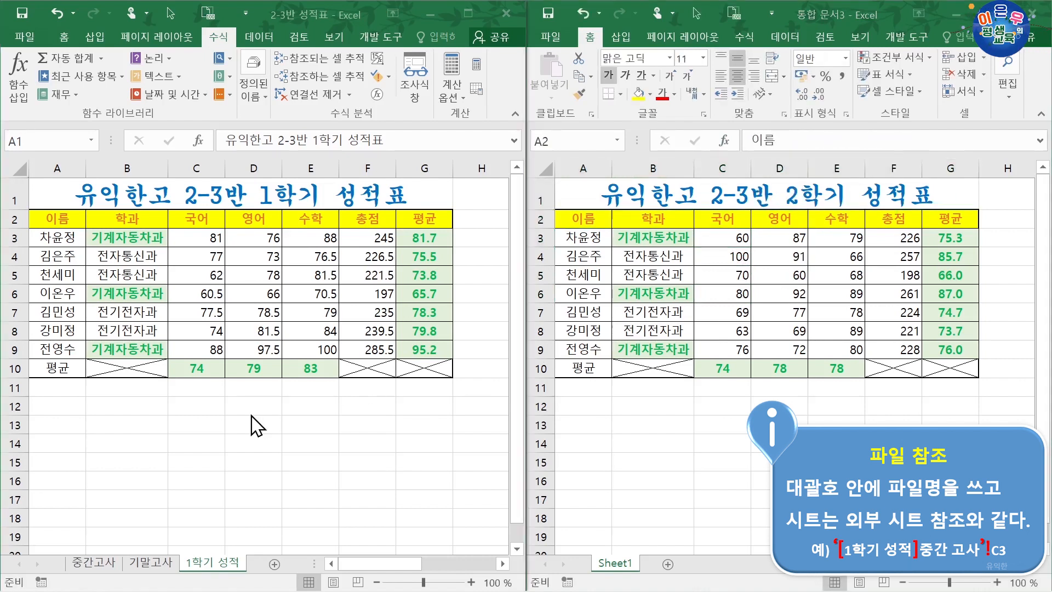
left_click(310, 440)
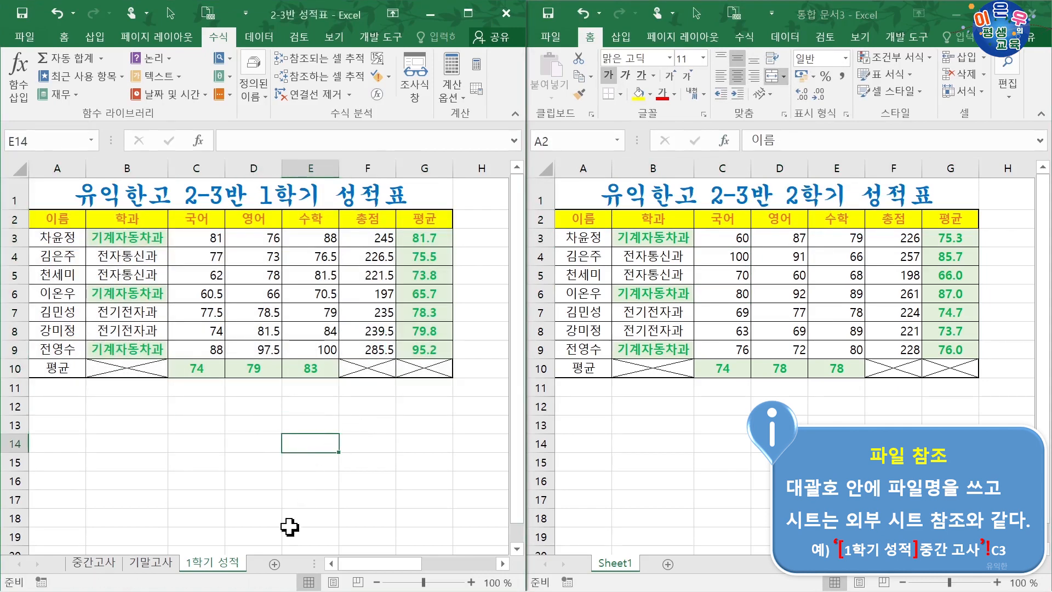
left_click(274, 564)
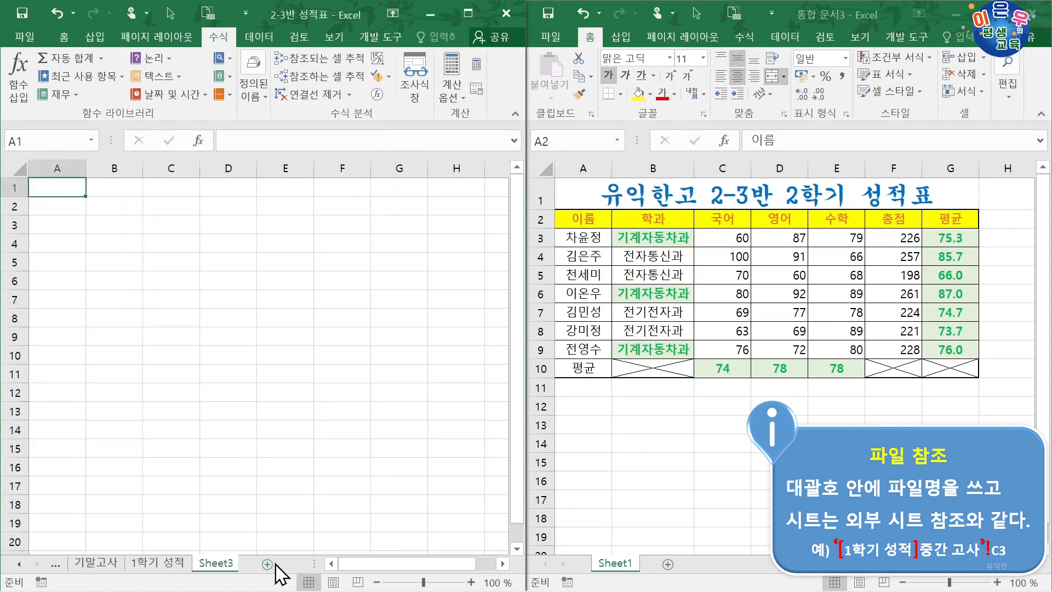
double_click(224, 564)
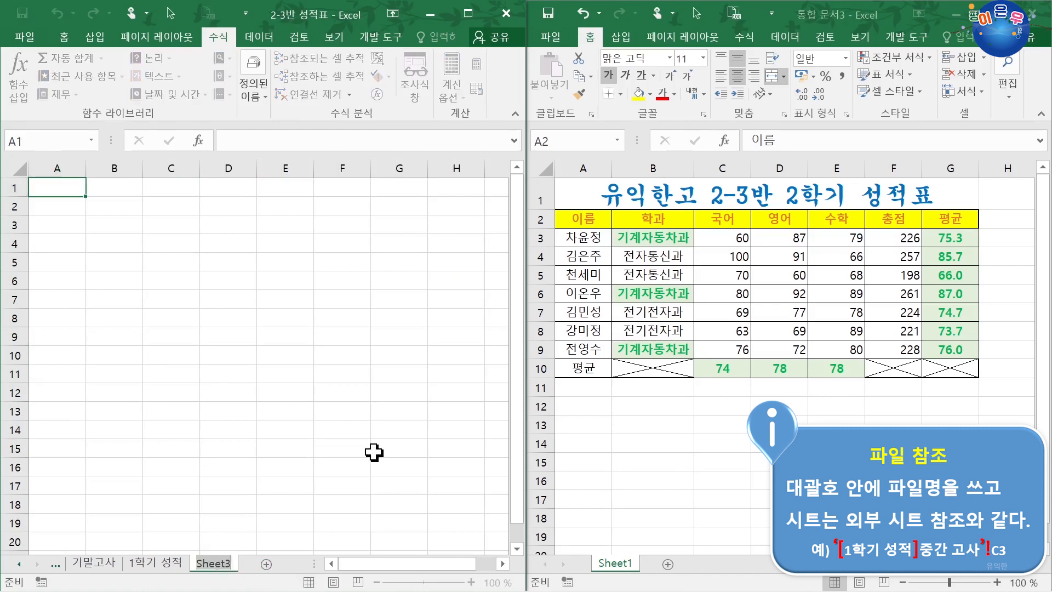
type("gkrs")
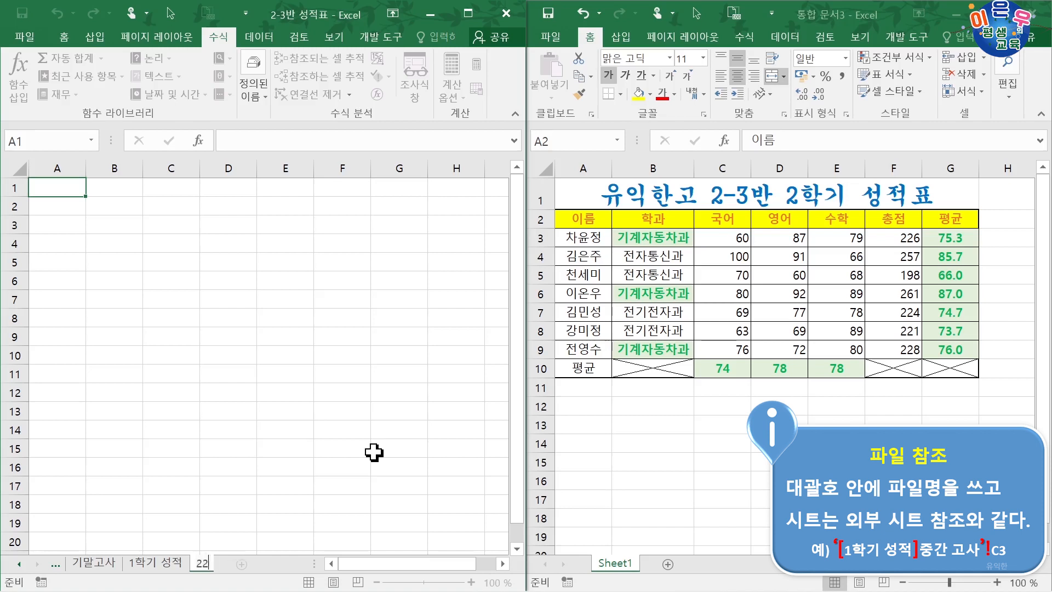
type(" 성적")
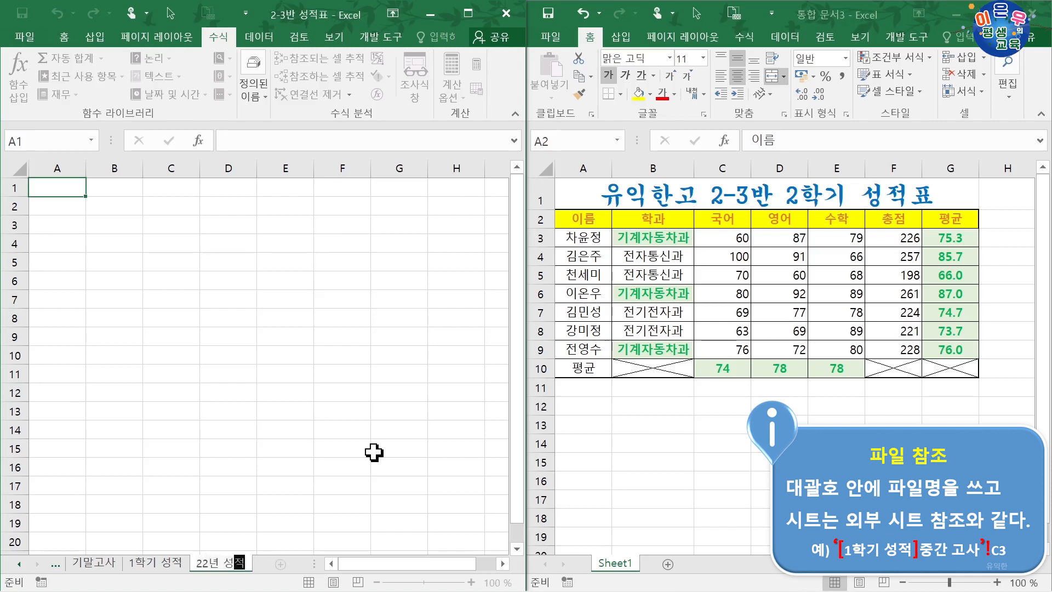
key("Return")
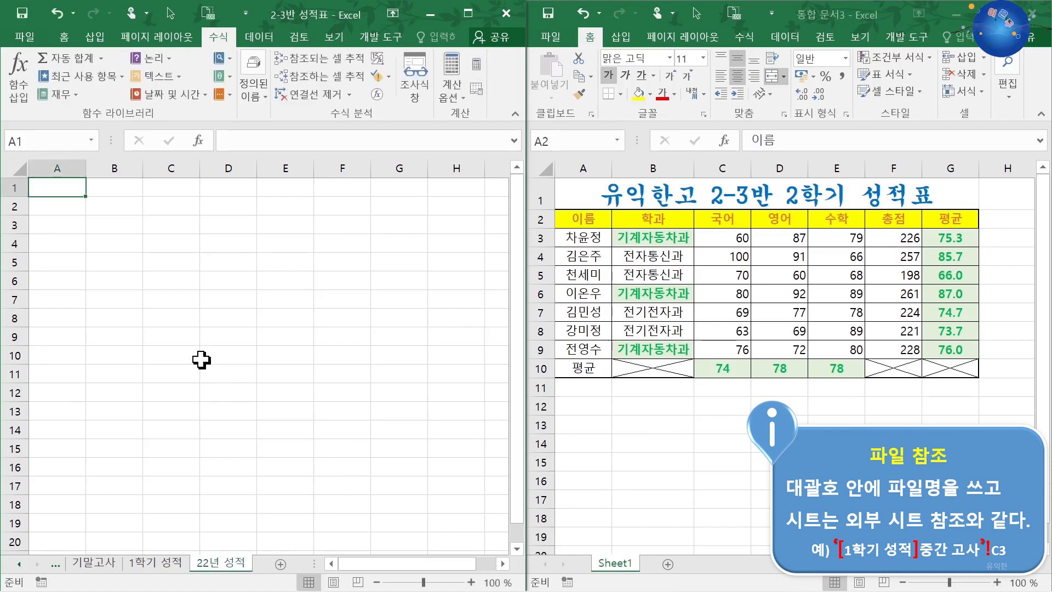
Copy the grade table A1:G10 from 1학기 성적 into 22년 성적 at A1 and fit column B's width to its contents.
left_click(154, 563)
left_click_drag(74, 200, 364, 368)
key("ctrl+c")
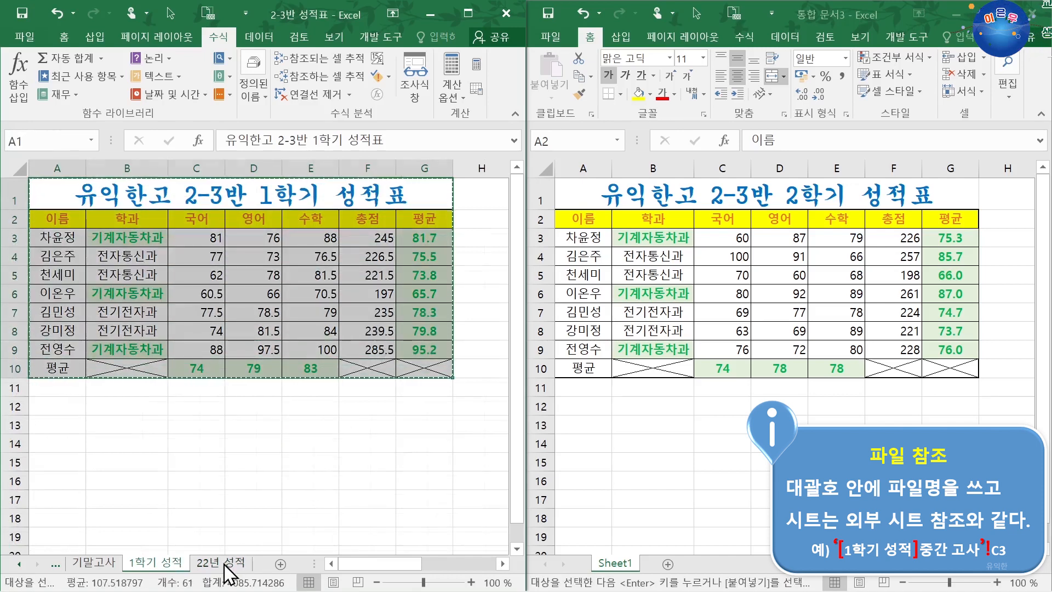
left_click(222, 563)
key("ctrl+v")
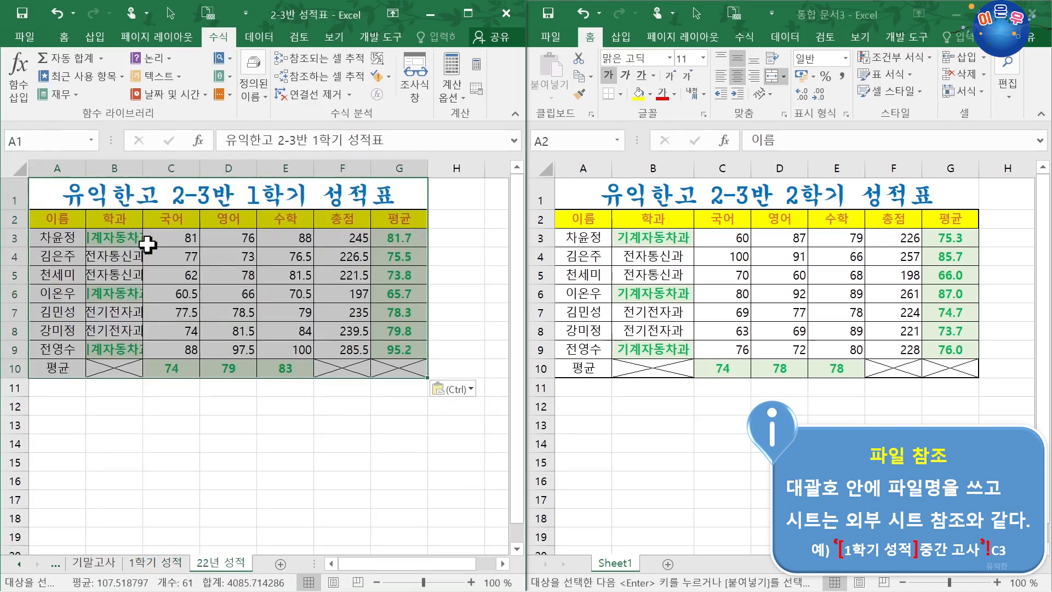
double_click(141, 166)
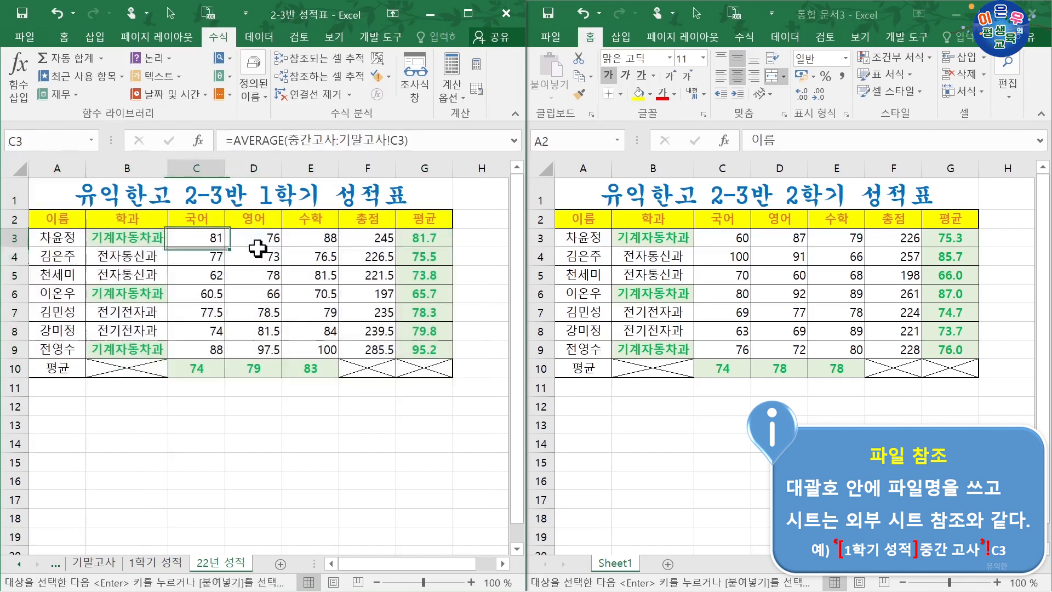
Clear the scores in C3:E9 of 22년 성적 and change the sheet's title to 유익한고 2-3반 성적표.
left_click_drag(192, 238, 299, 345)
key("Delete")
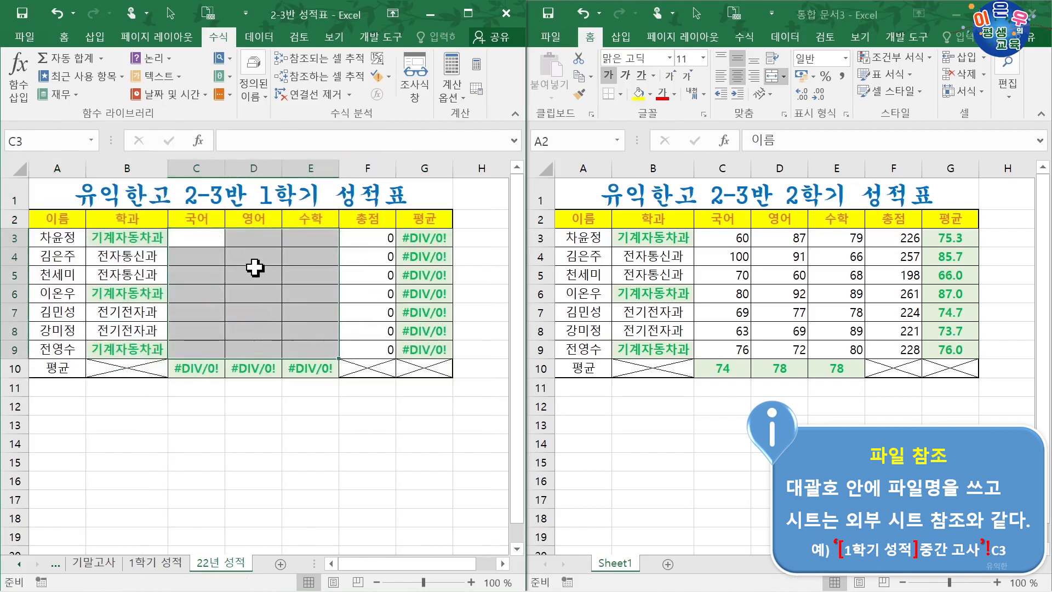
left_click(269, 195)
double_click(268, 195)
left_click_drag(263, 195, 326, 197)
type("학년")
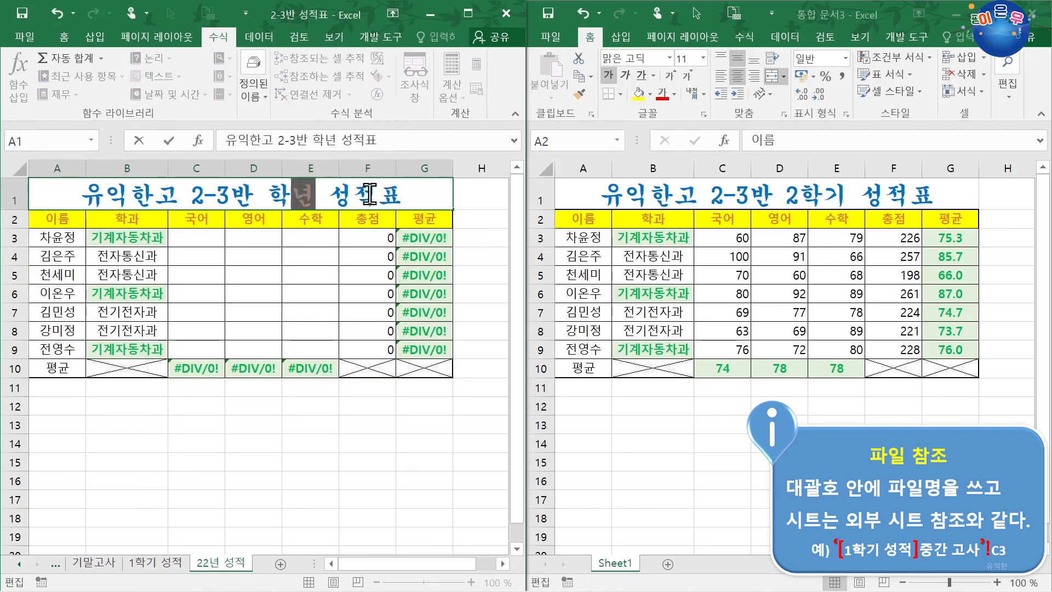
key("BackSpace")
key("BackSpace")
key("BackSpace")
key("BackSpace")
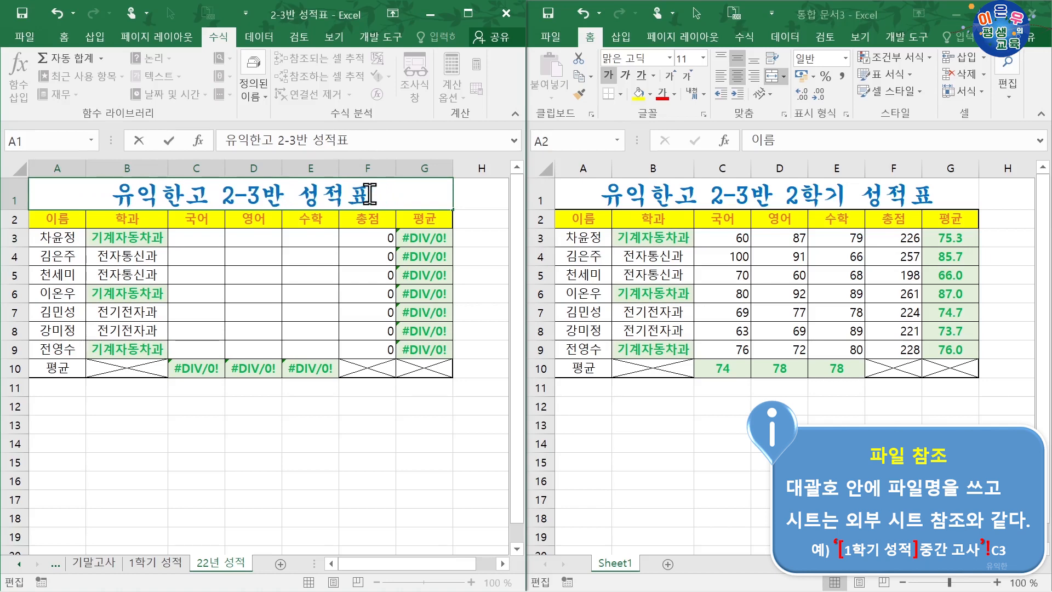
key("Return")
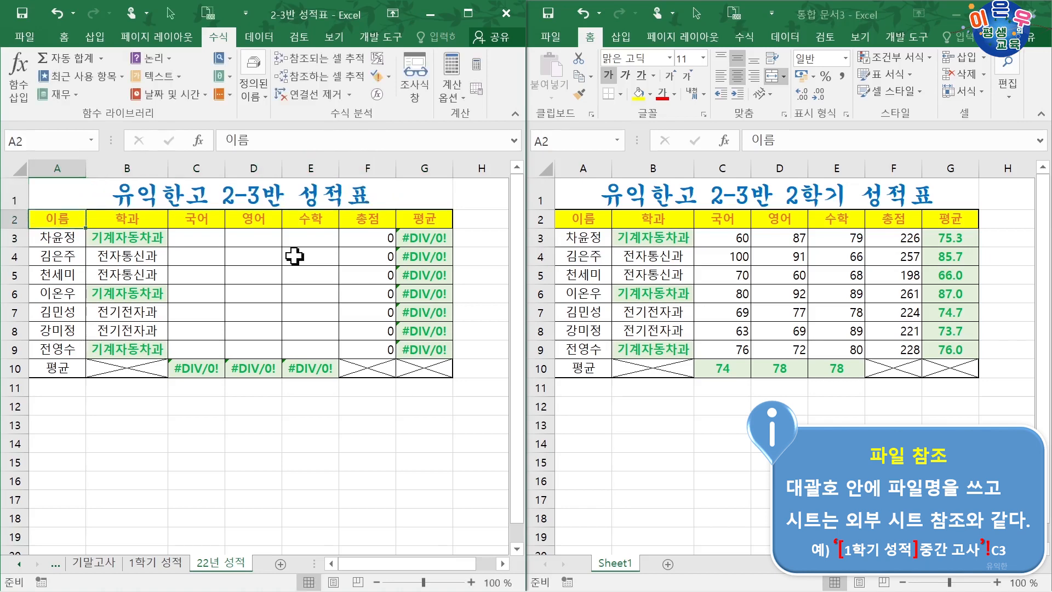
Enter =AVERAGE('1학기 성적'!C3,'[통합 문서3]Sheet1'!$C$3) in C3 of 22년 성적, referencing the second-semester workbook.
left_click(210, 244)
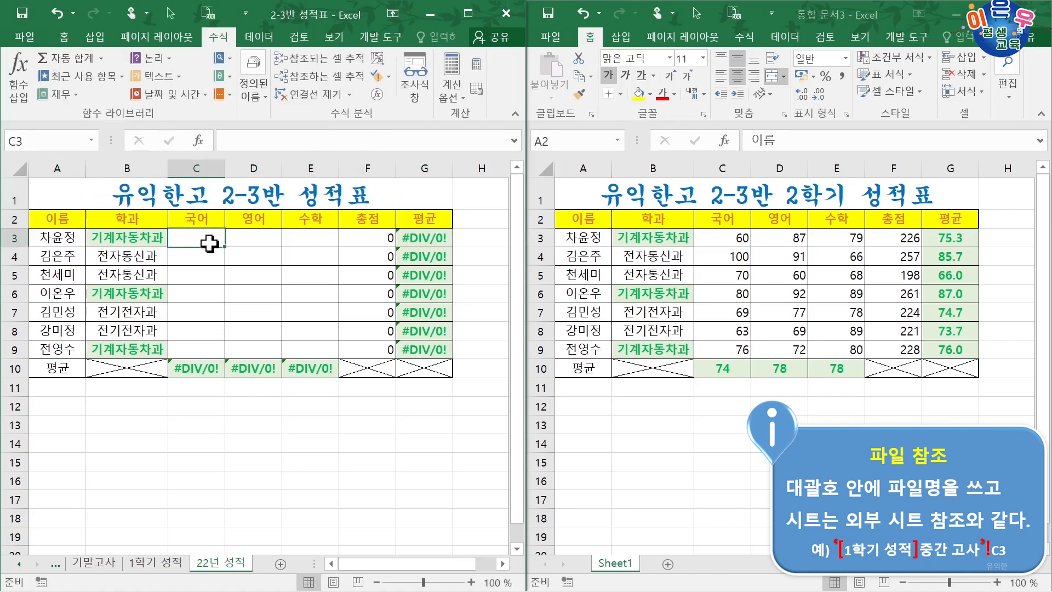
left_click(171, 565)
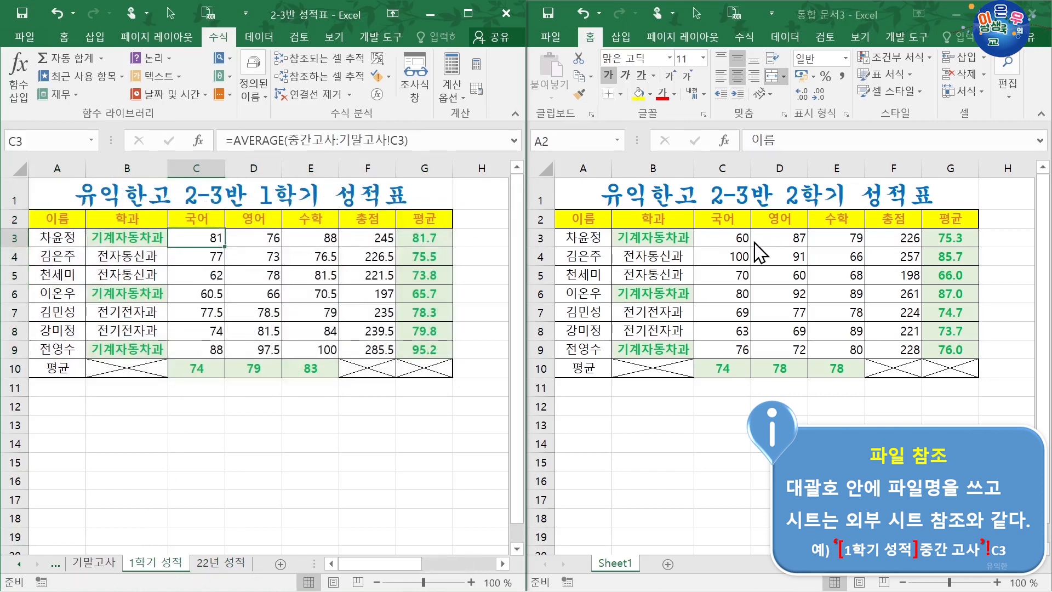
left_click(736, 236)
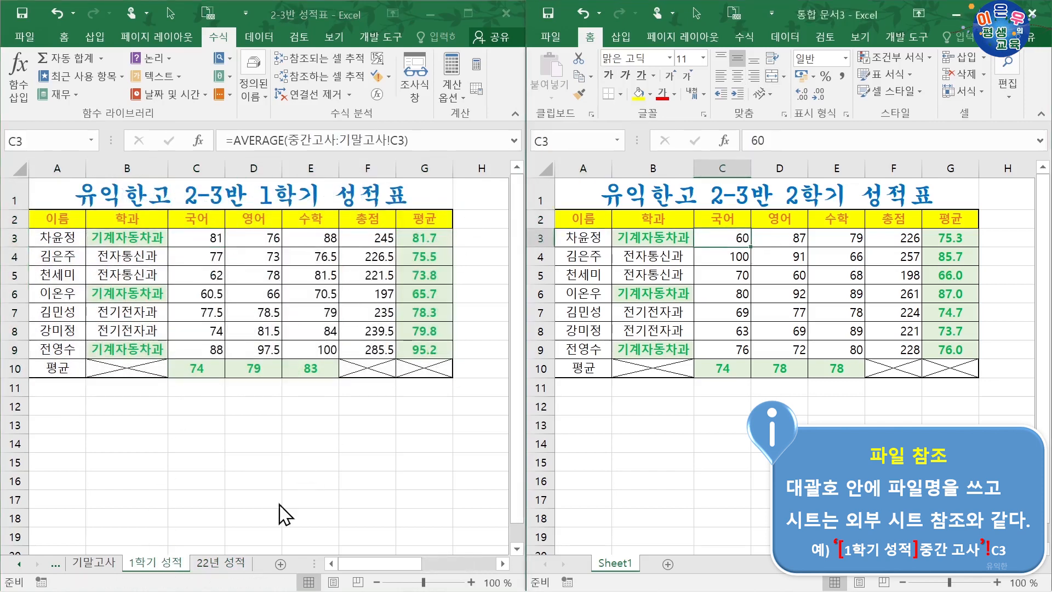
left_click(229, 562)
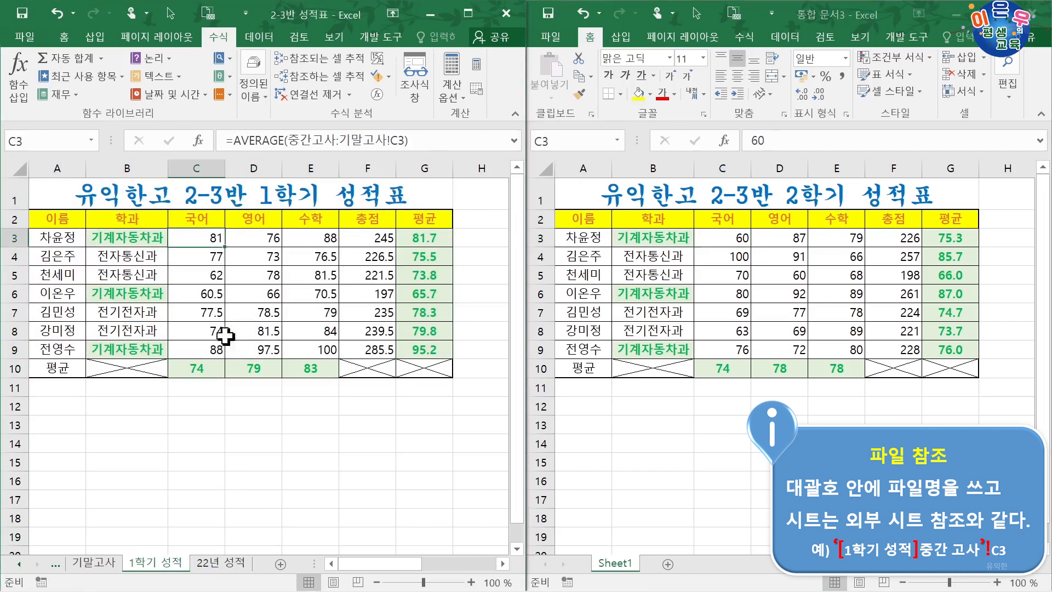
left_click(218, 562)
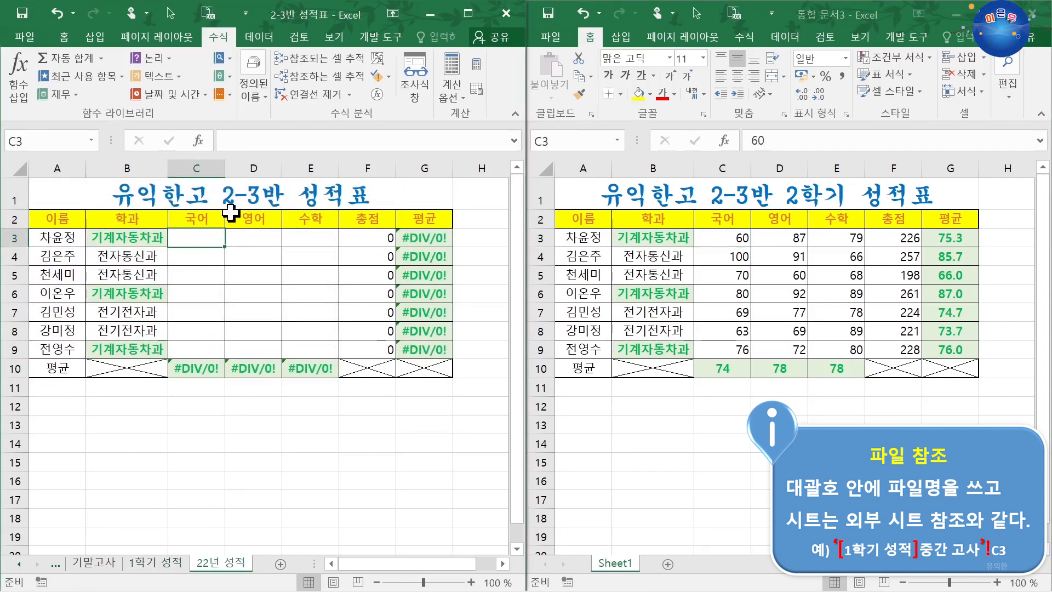
type("=")
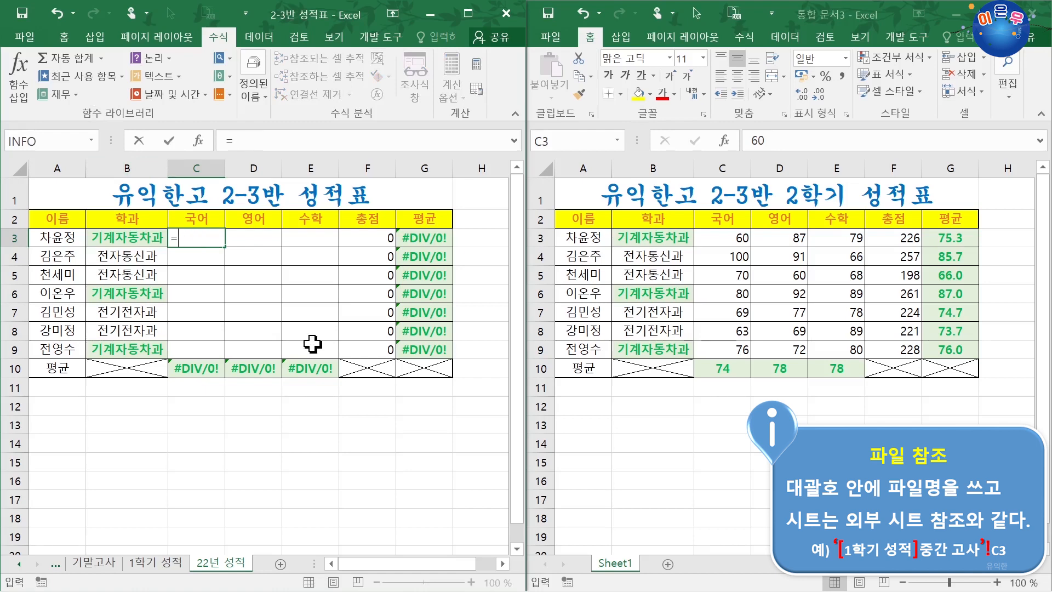
type("ㅁㅍaver")
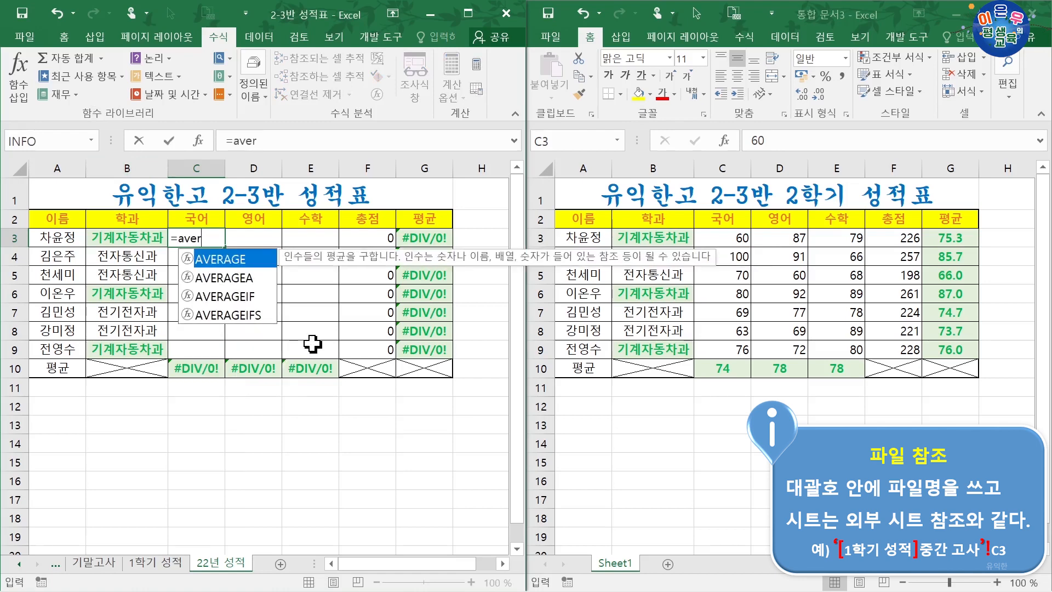
key("Tab")
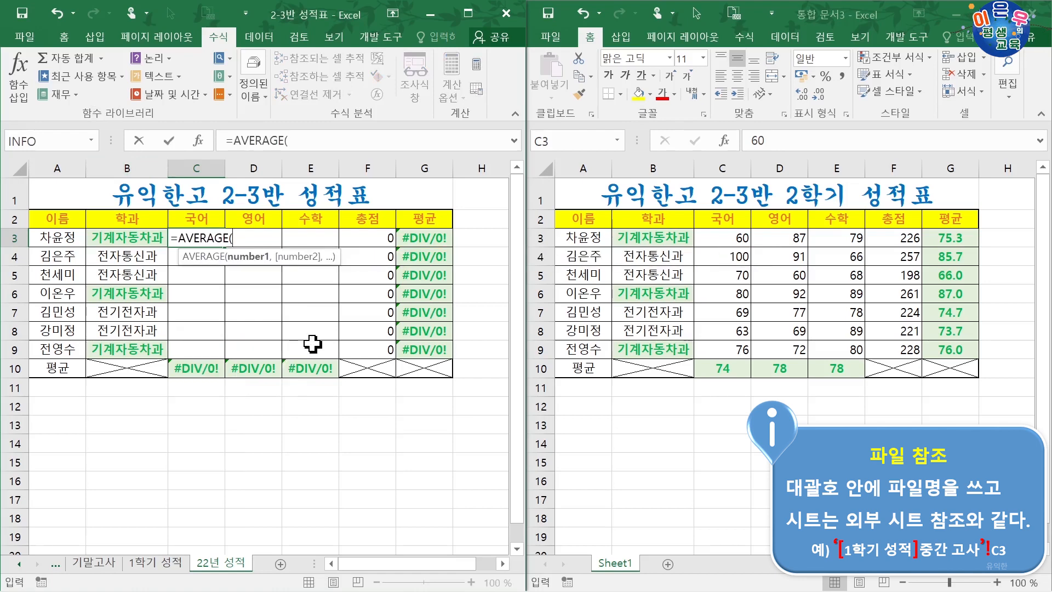
left_click(156, 567)
left_click(206, 237)
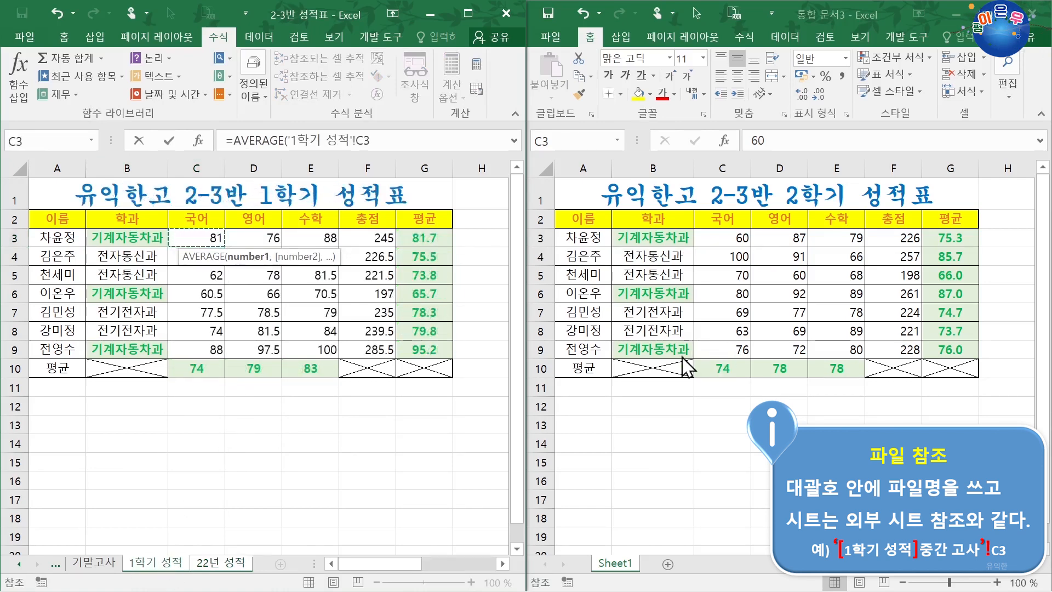
type(",")
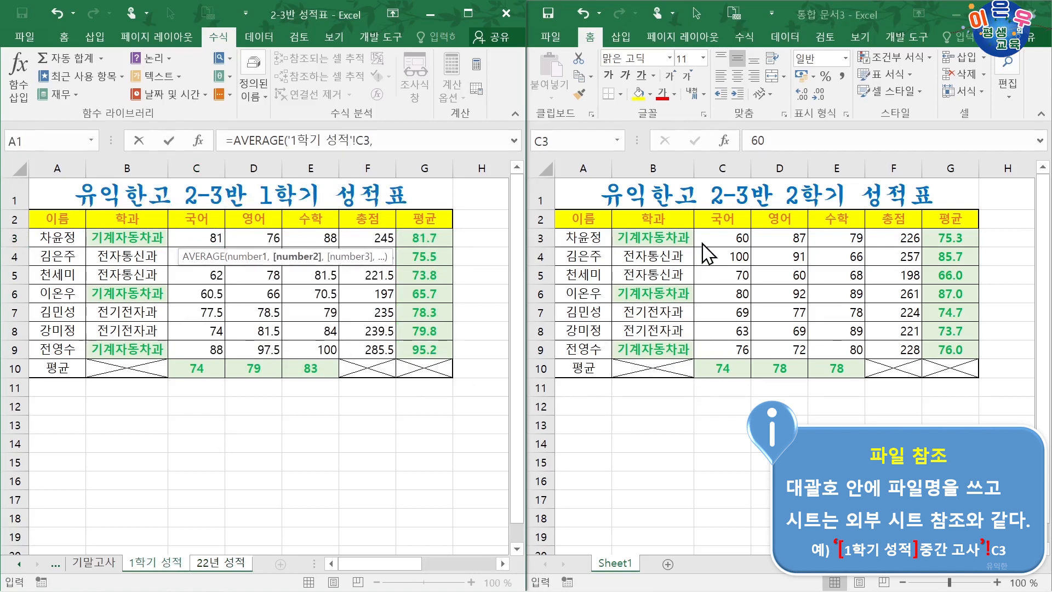
left_click(729, 239)
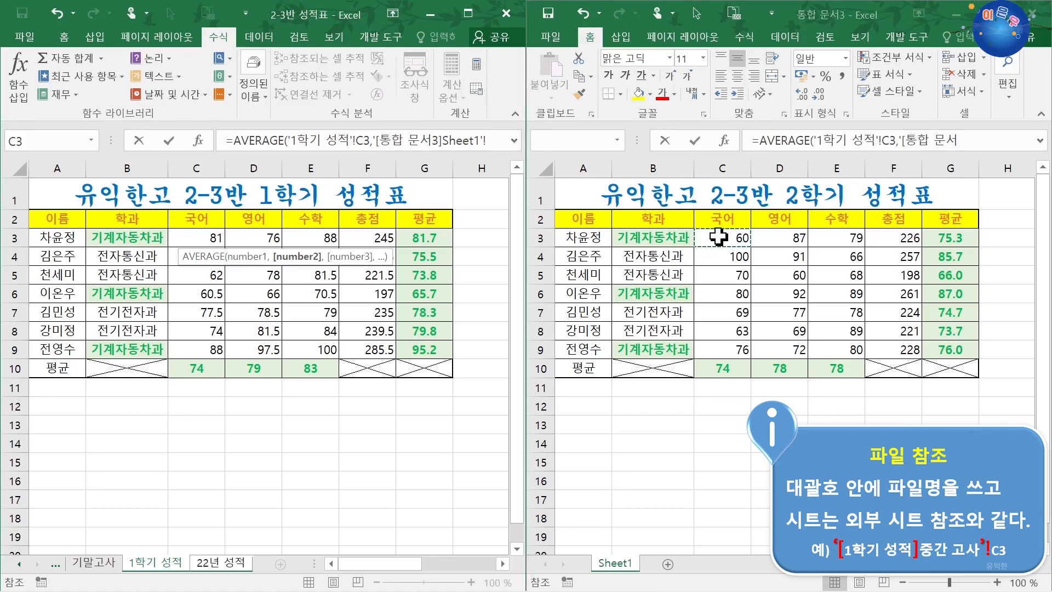
key("Return")
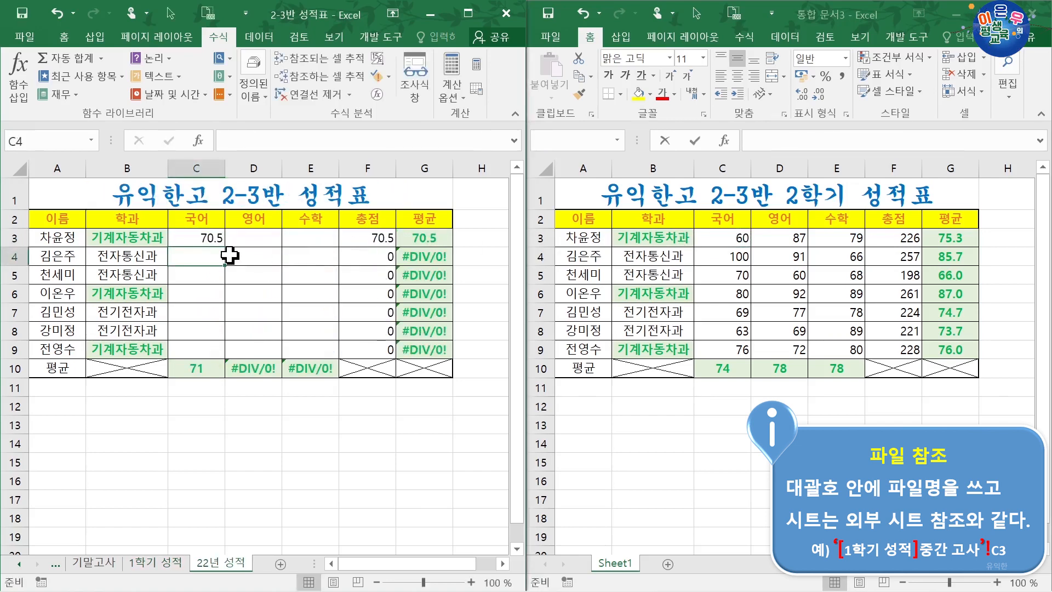
Maximize the 2-3반 성적표 workbook and make the external reference in C3's formula relative, as '[통합 문서3]Sheet1'!C3.
left_click(210, 239)
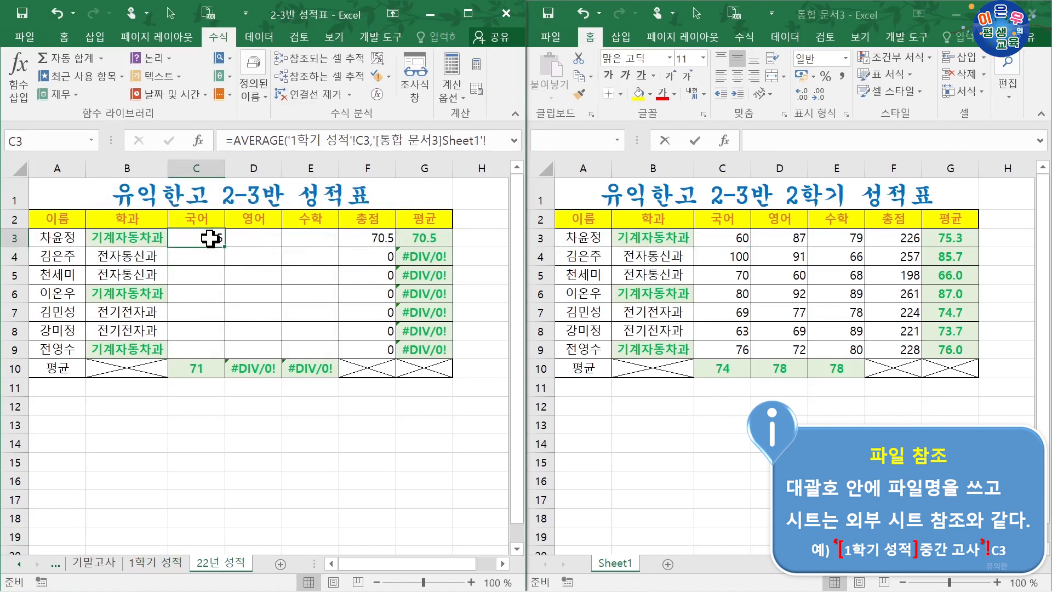
left_click(469, 14)
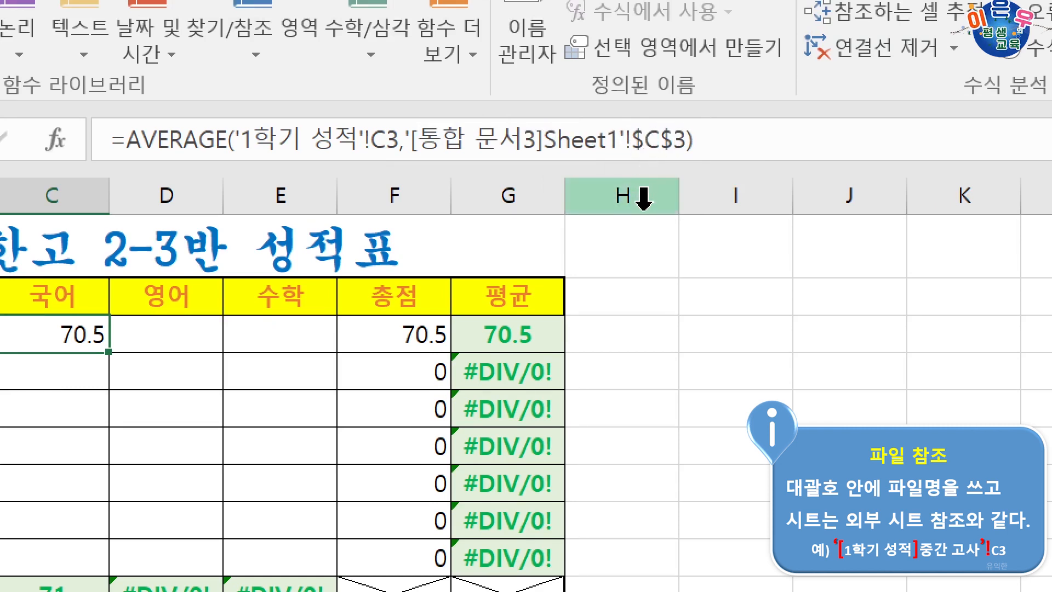
left_click(640, 142)
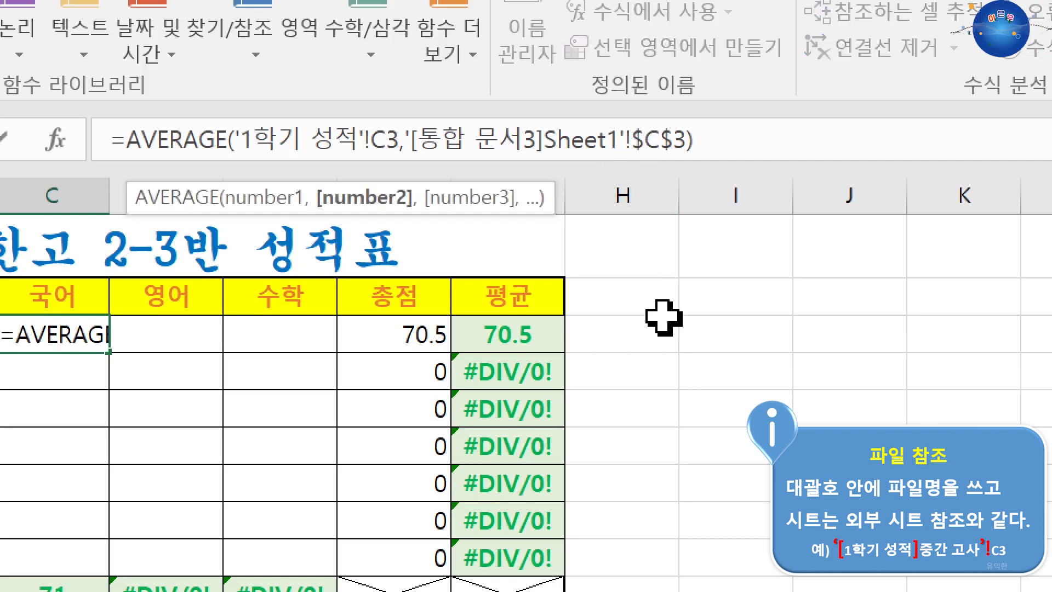
key("F4")
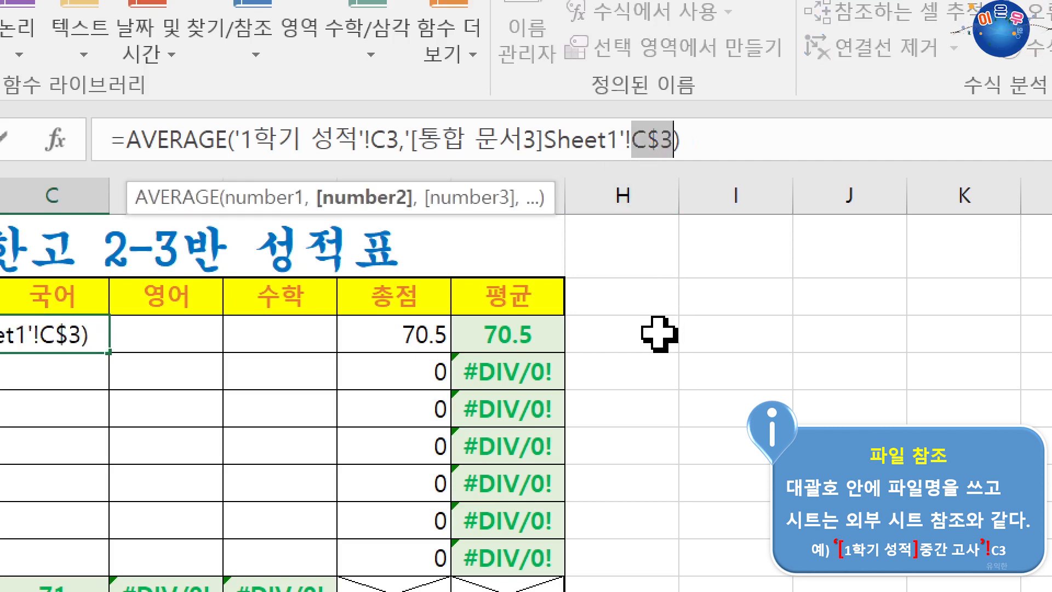
key("F4")
key("F4")
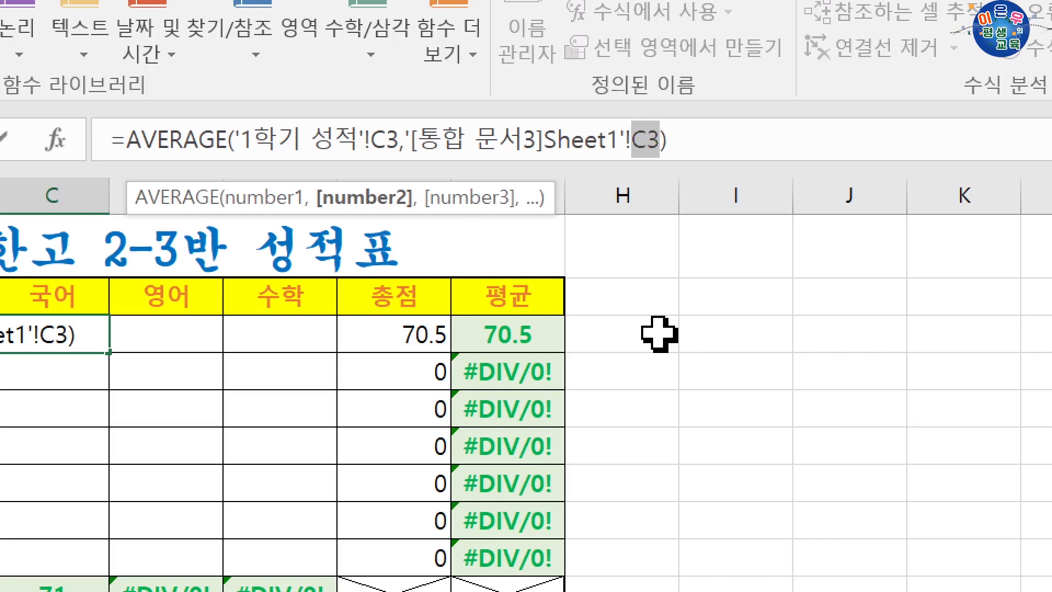
key("Return")
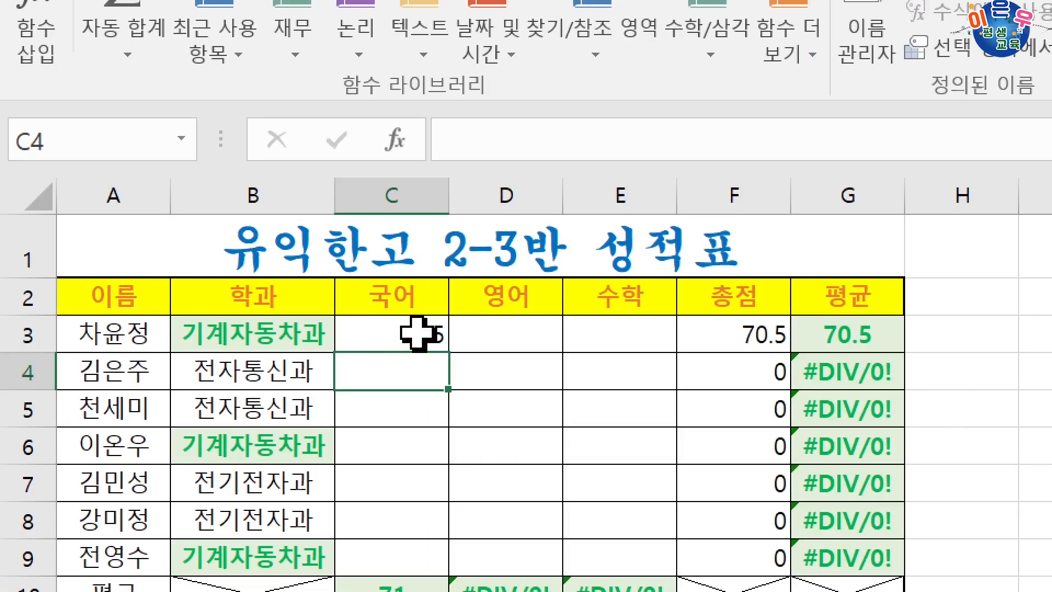
Fill the AVERAGE formula from C3 across C3:E9 of 22년 성적.
left_click(418, 331)
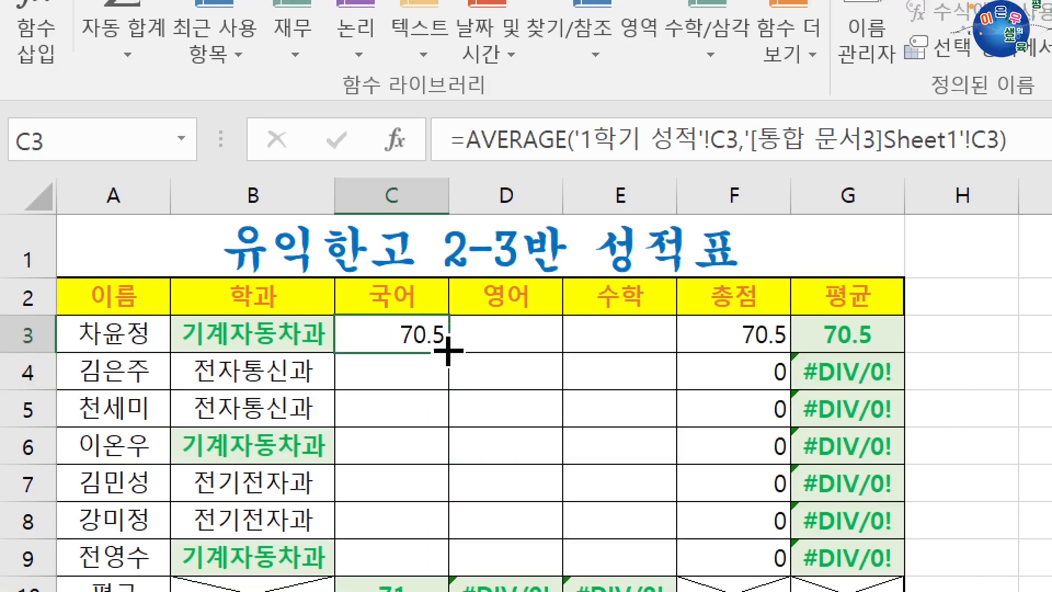
left_click_drag(446, 345, 672, 571)
left_click_drag(671, 496, 673, 497)
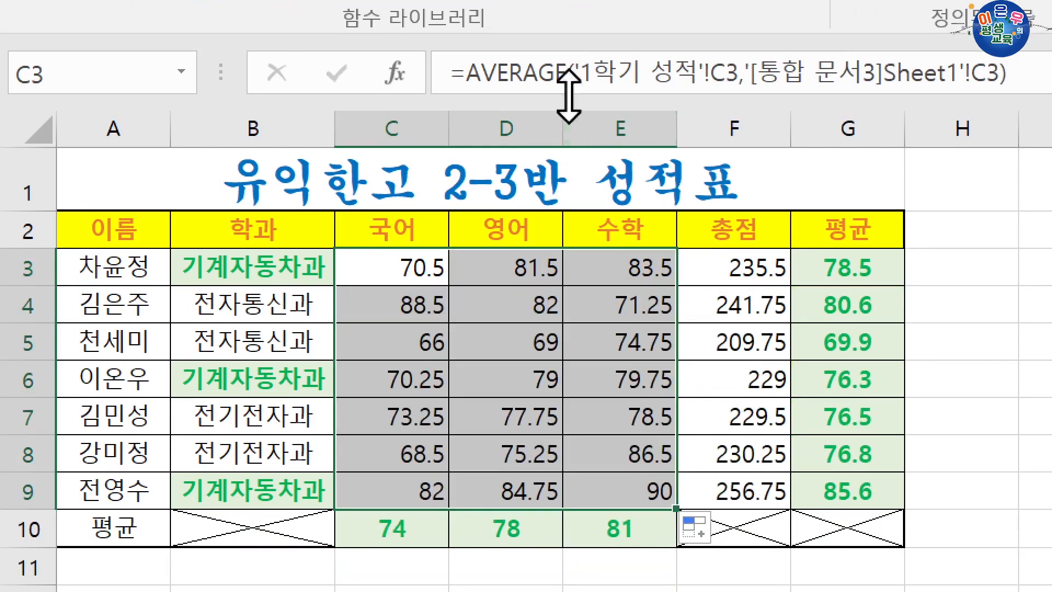
Fill every cell of the blank formatted table in I2:O10 of the 1학기 성적 sheet with 123.
left_click(409, 257)
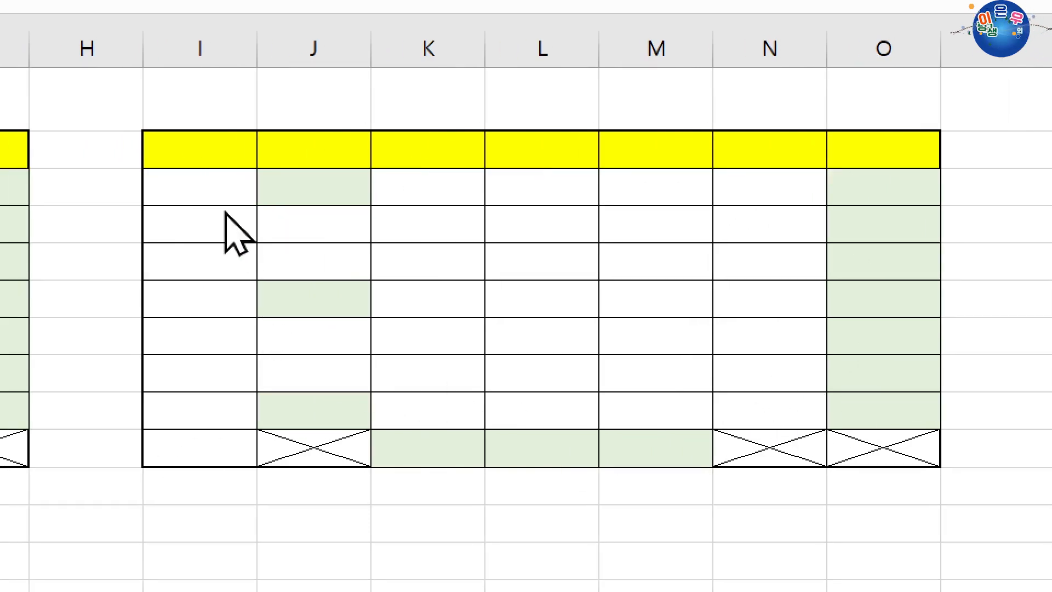
left_click(207, 140)
left_click(209, 155)
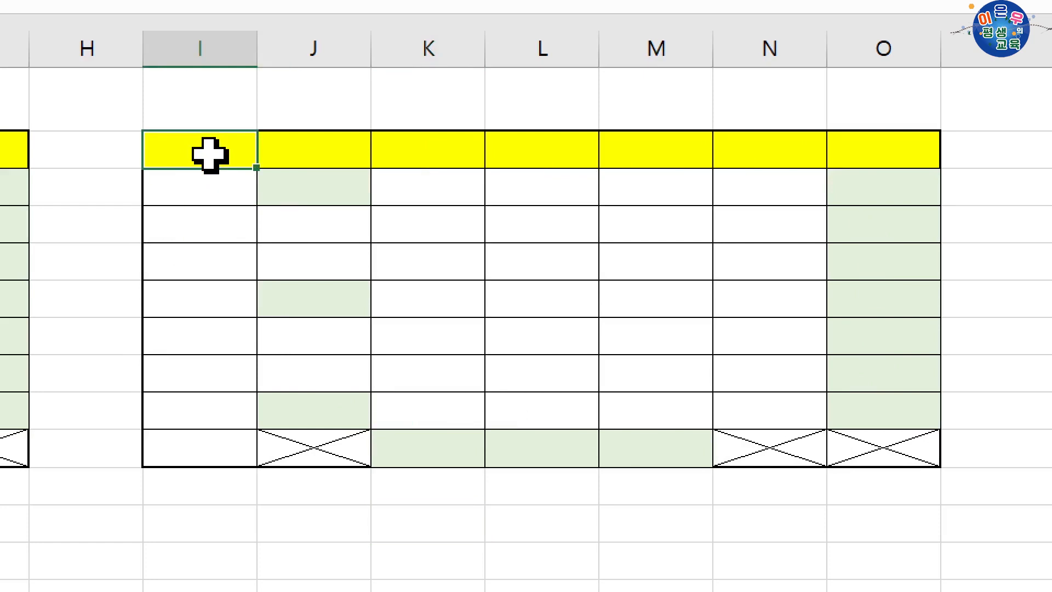
left_click_drag(210, 155, 861, 438)
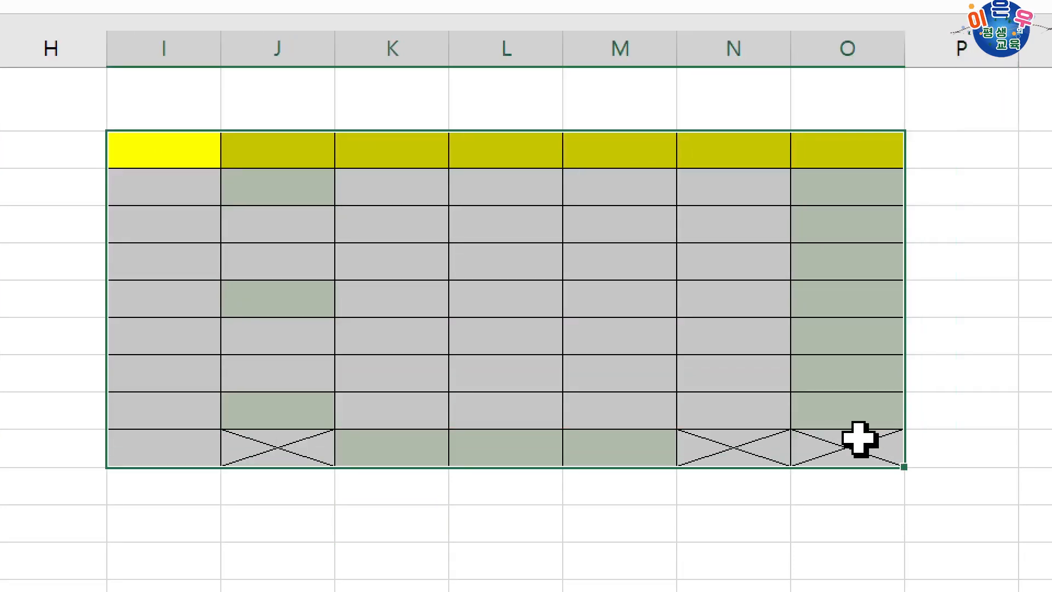
type("1")
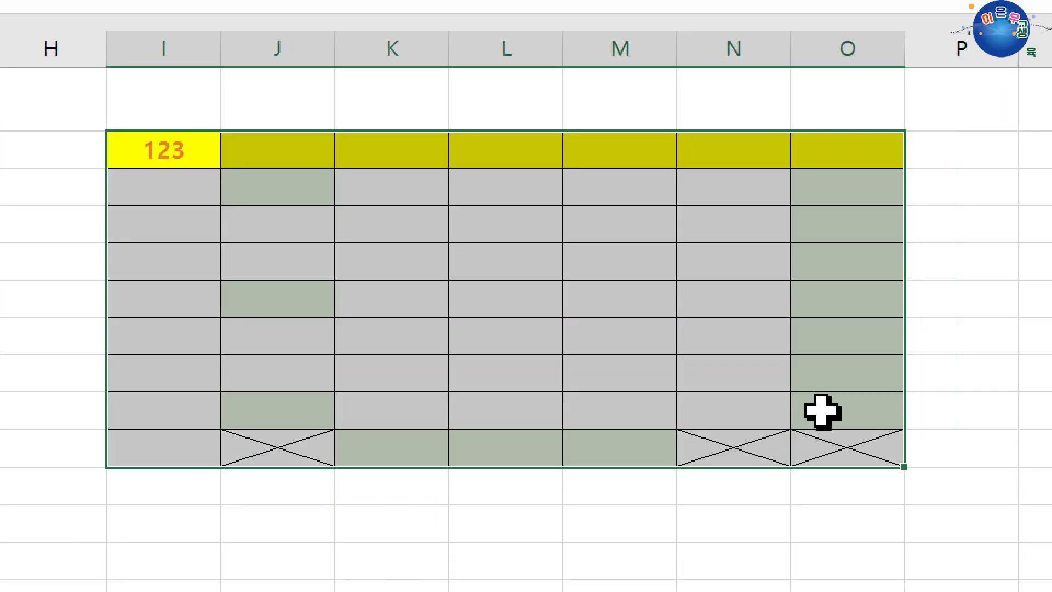
type("23")
key("ctrl+Return")
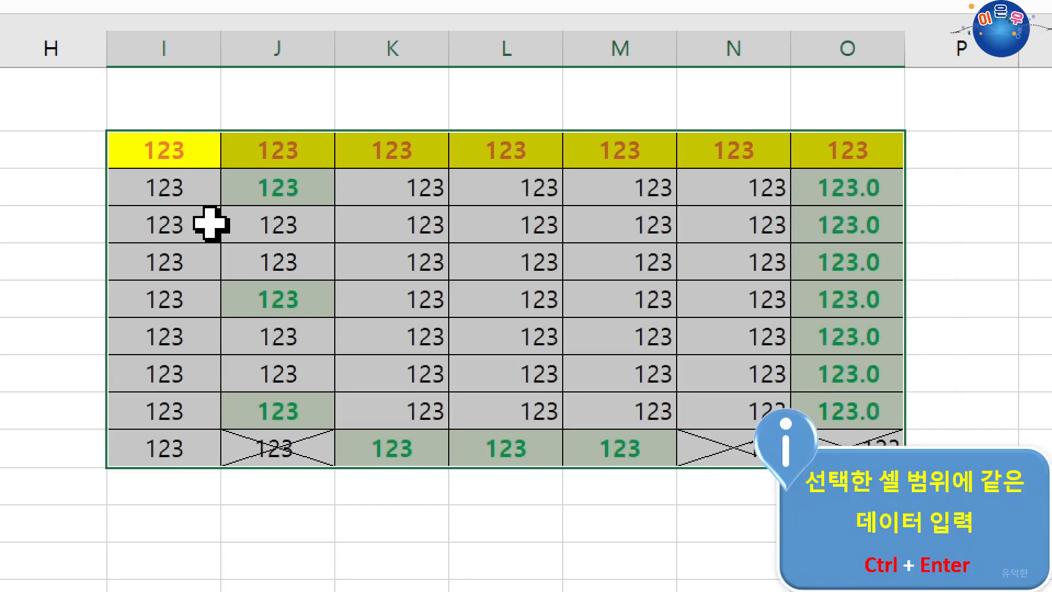
Clear only the contents of cells I2:I4, keeping their formatting.
left_click(165, 159)
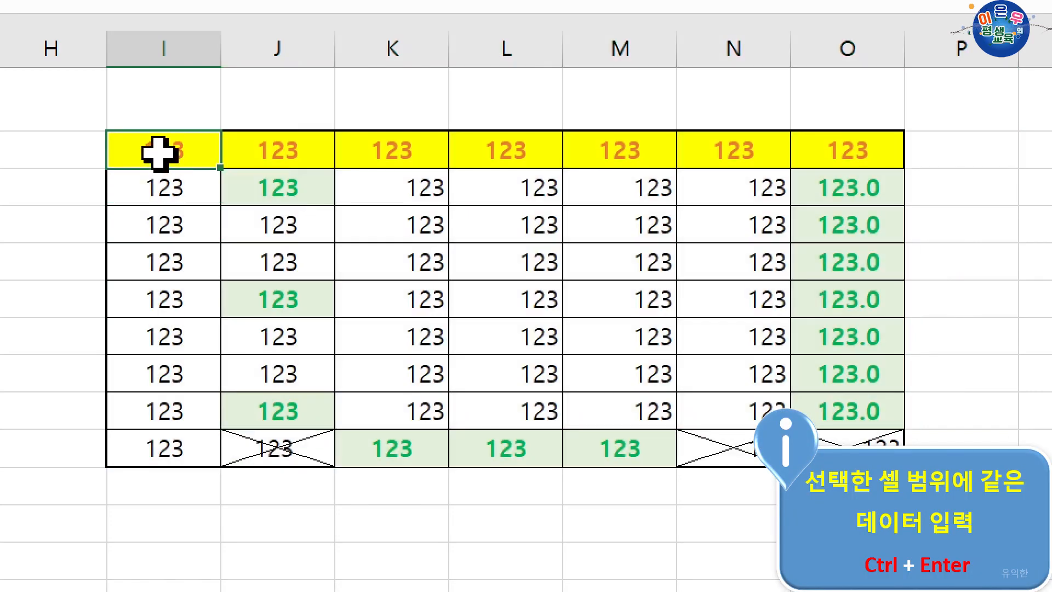
left_click_drag(159, 153, 170, 219)
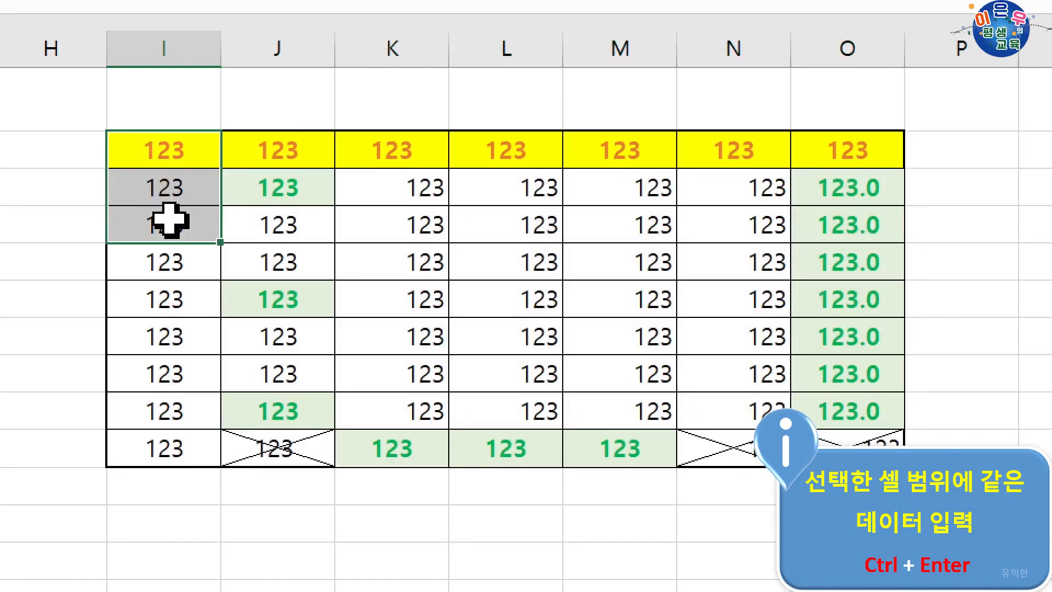
right_click(182, 159)
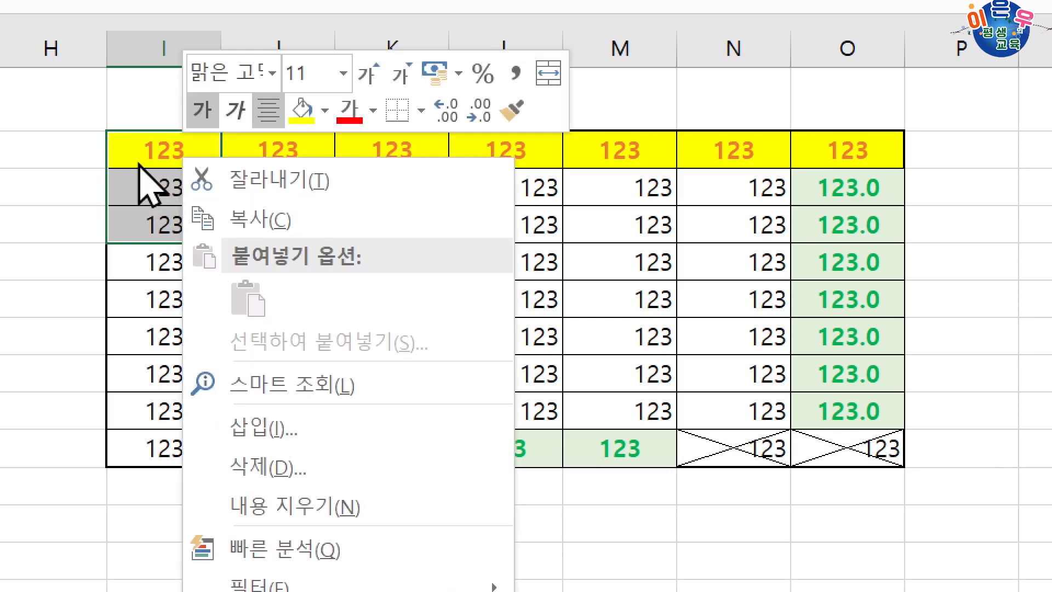
left_click(308, 507)
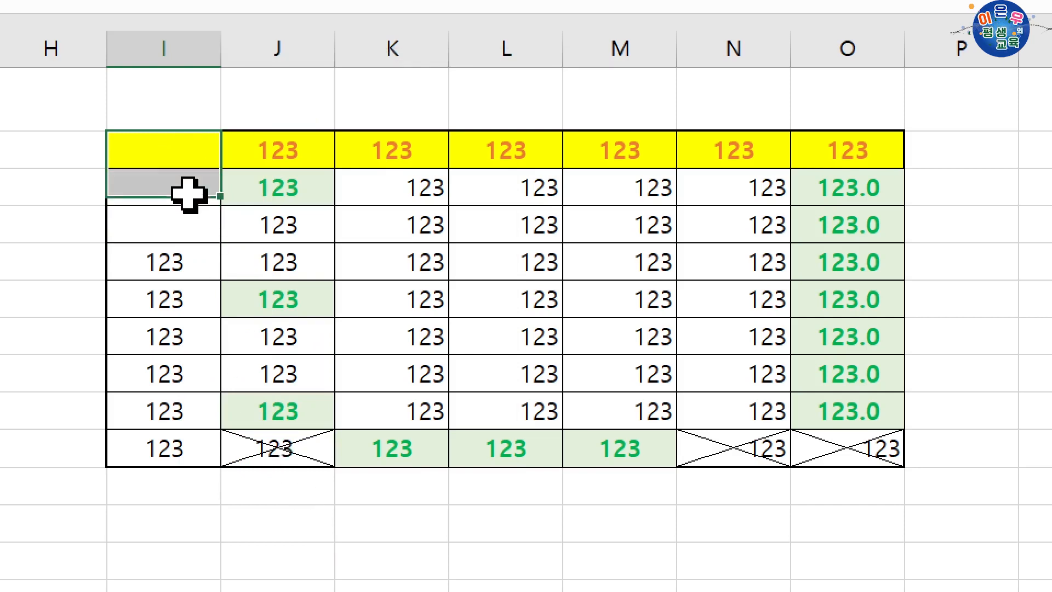
Delete cells I2:I4 with the option to shift the remaining cells left (셀을 왼쪽으로 밀기).
left_click_drag(181, 153, 181, 221)
right_click(186, 161)
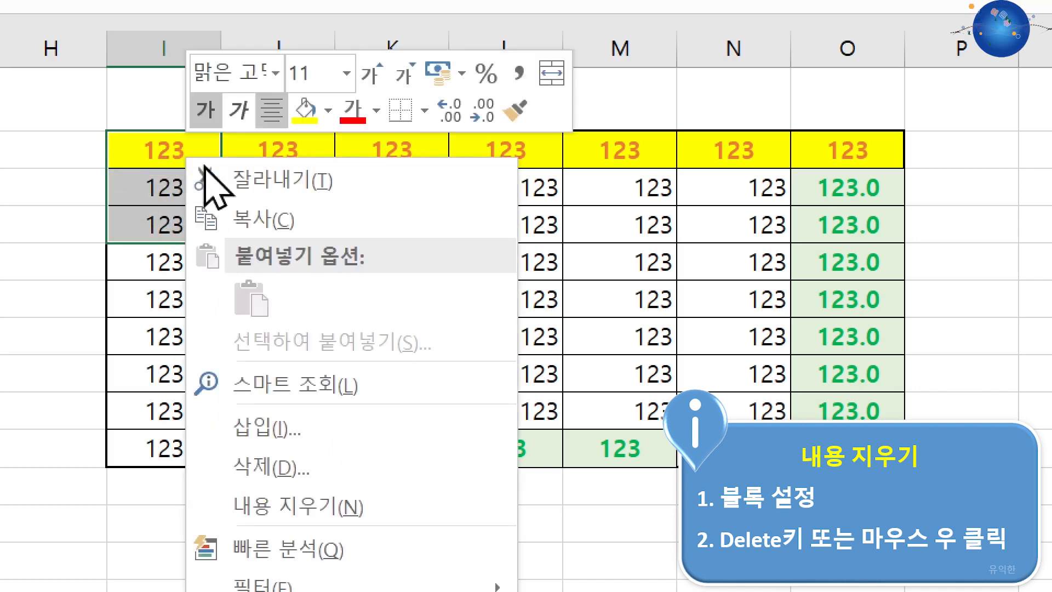
left_click(297, 478)
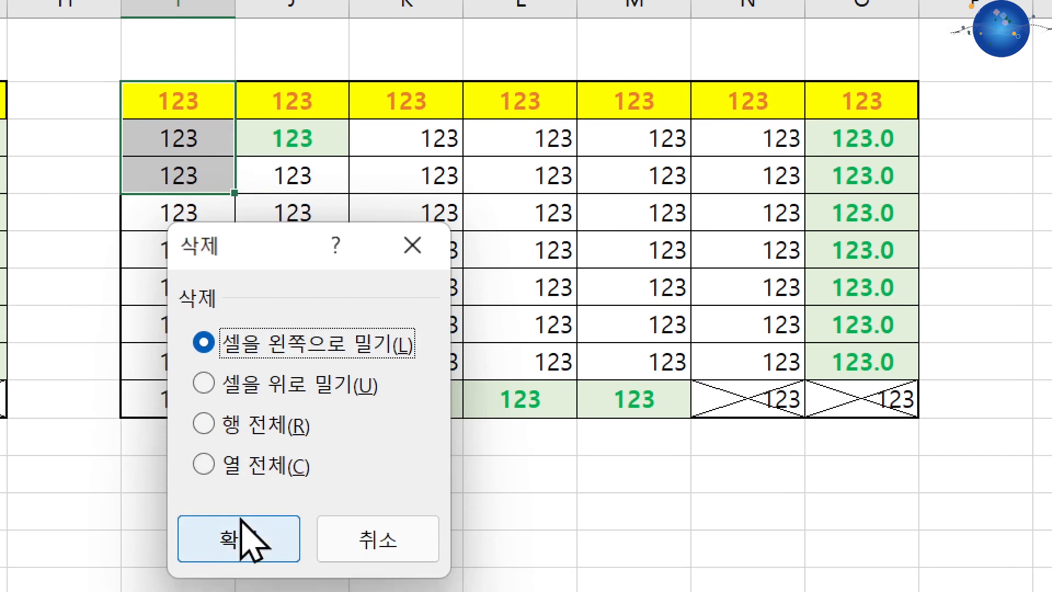
left_click(239, 582)
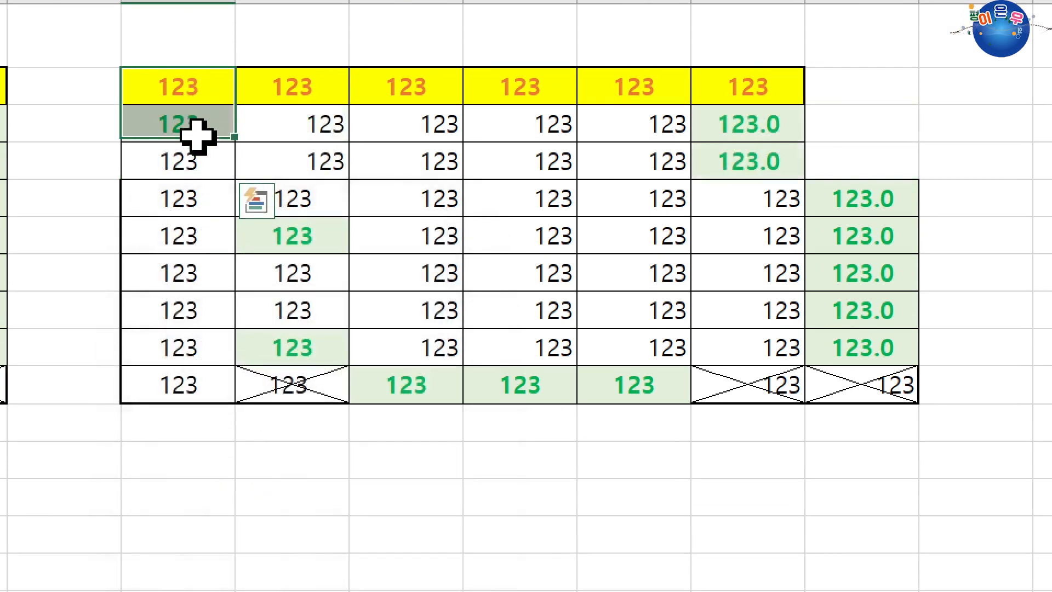
Inspect the affected rows of the table and undo the removal of cells I2:I4.
left_click_drag(198, 85, 846, 134)
left_click_drag(188, 89, 208, 160)
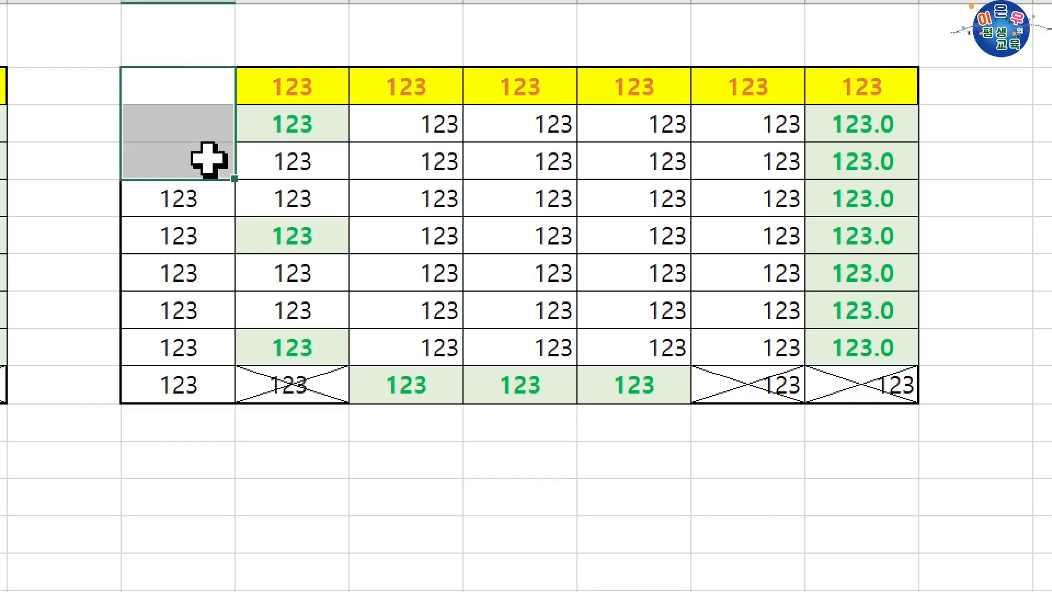
key("ctrl+z")
key("ctrl+y")
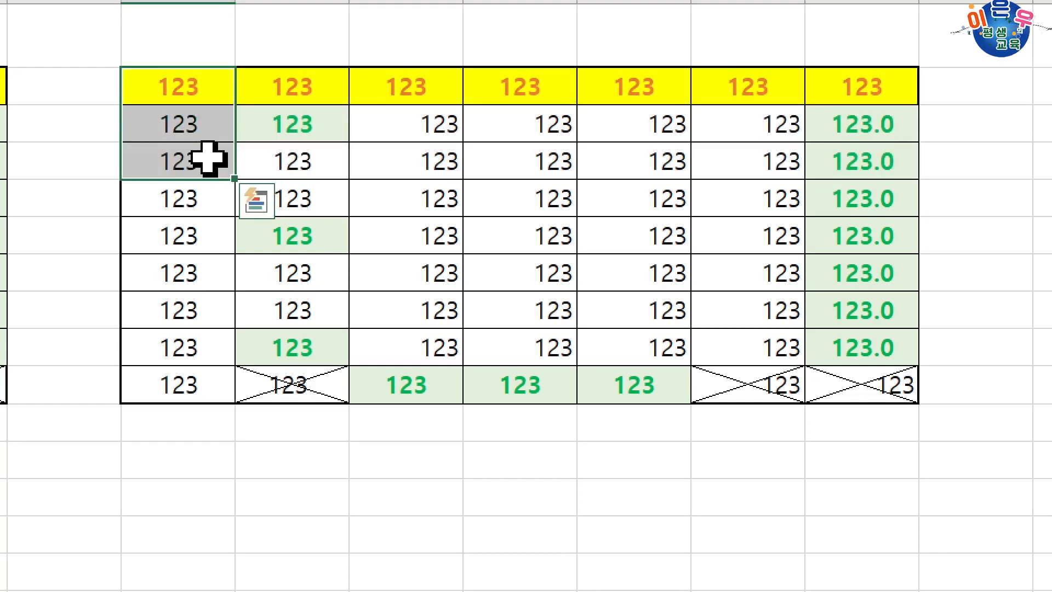
Clear both contents and formatting from I2:I4 using 모두 지우기.
left_click_drag(185, 96, 194, 167)
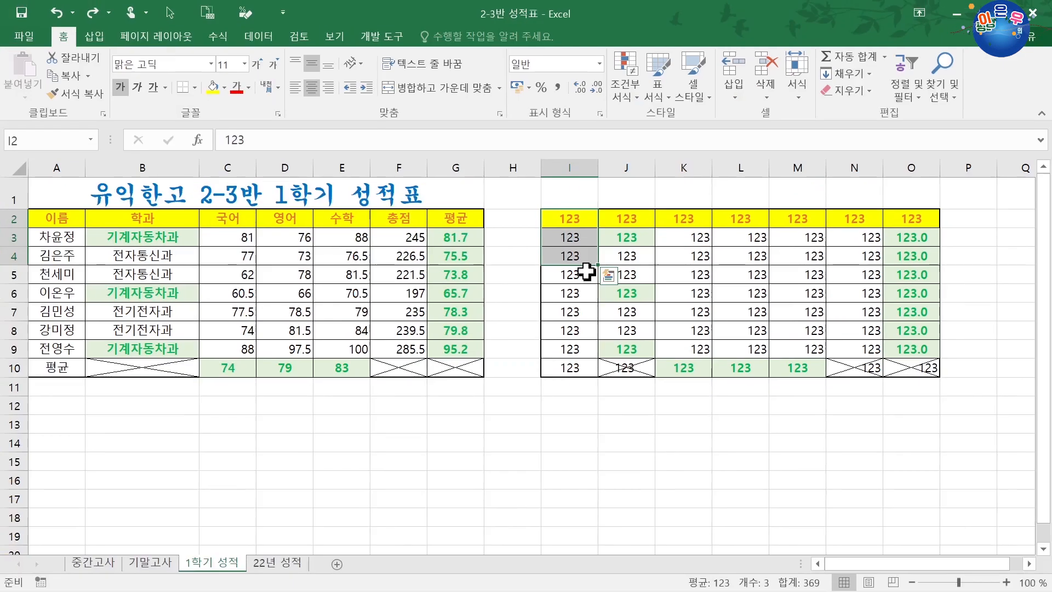
left_click(257, 201)
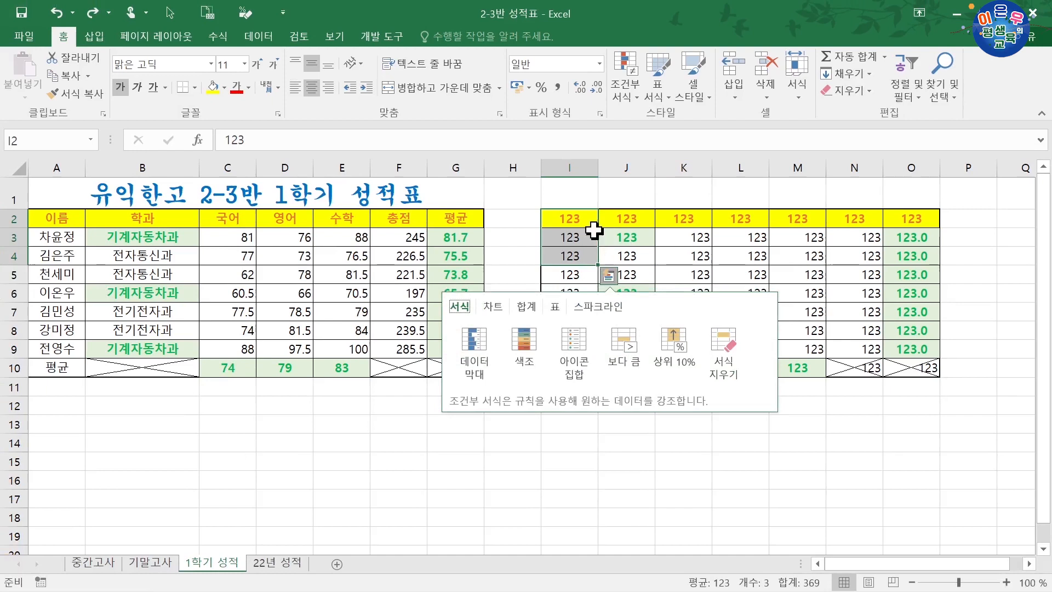
left_click_drag(593, 231, 593, 257)
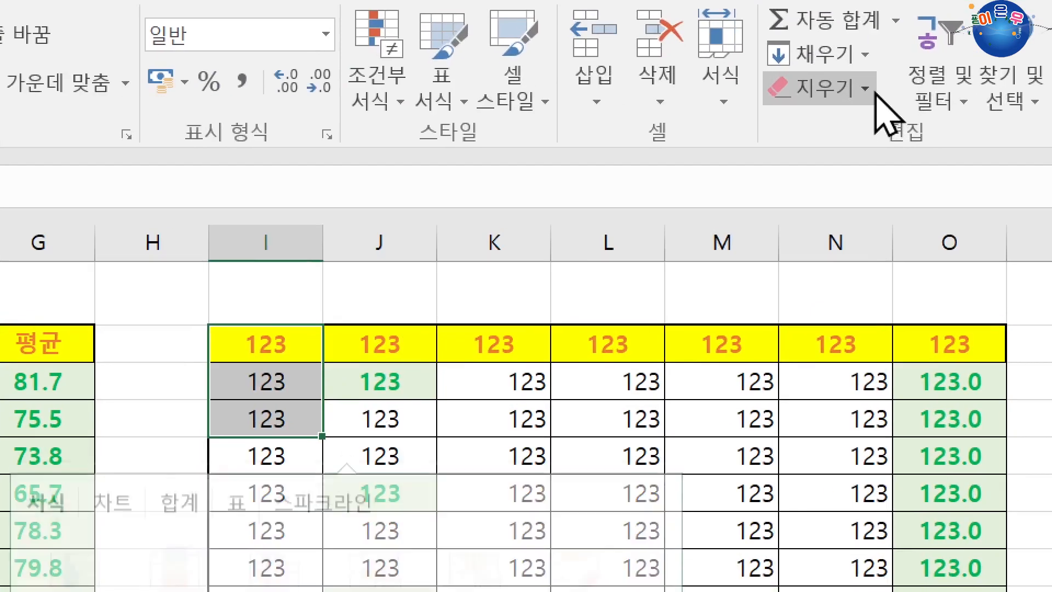
left_click(874, 92)
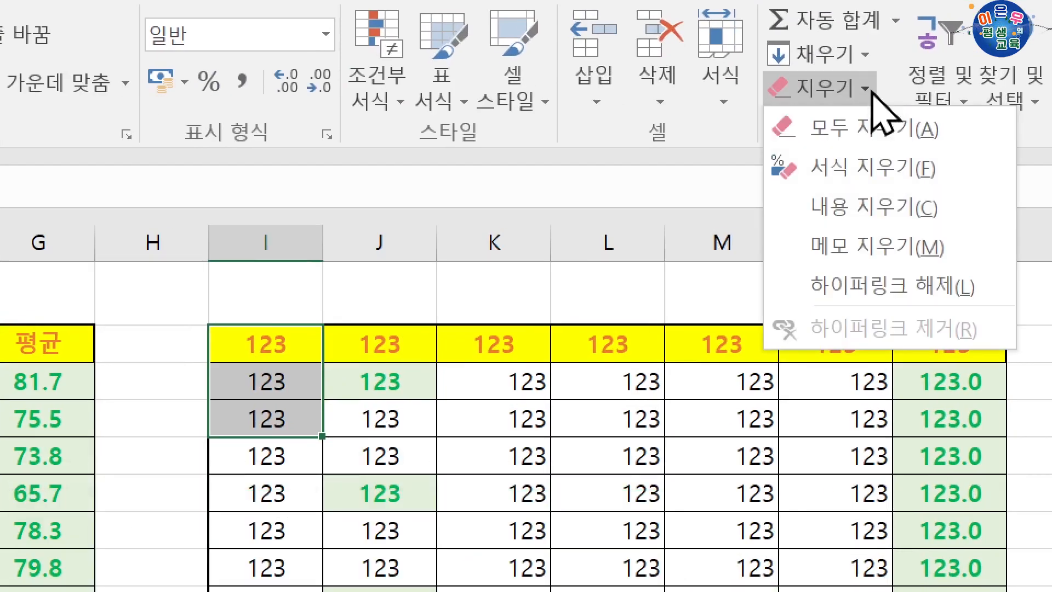
left_click(869, 141)
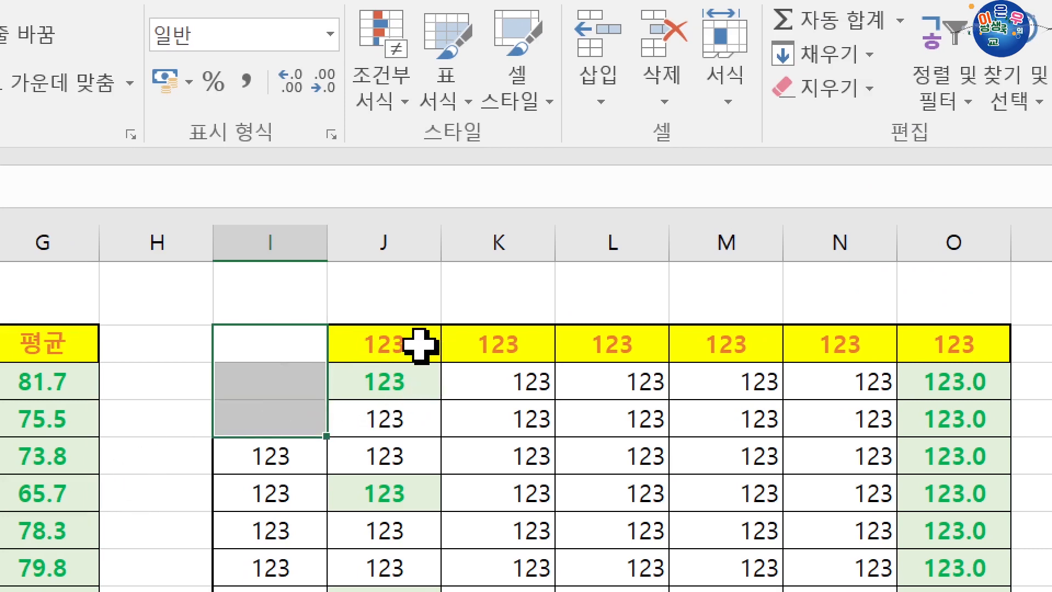
Clear only the formatting from J2:K4 using 서식 지우기, and check the cells.
left_click_drag(418, 346, 508, 415)
left_click(870, 86)
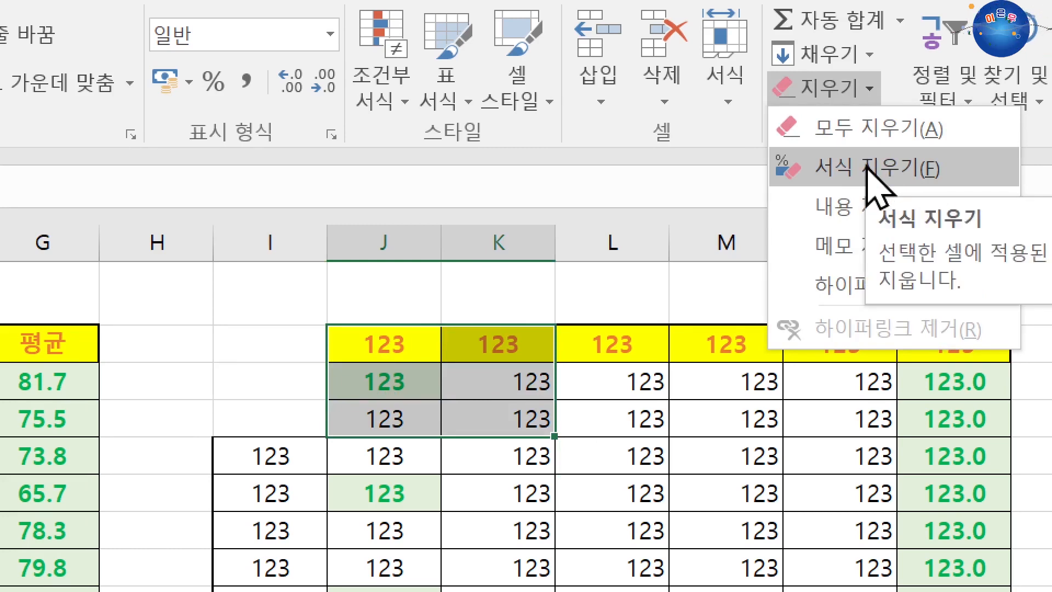
left_click(873, 174)
left_click_drag(393, 343, 524, 408)
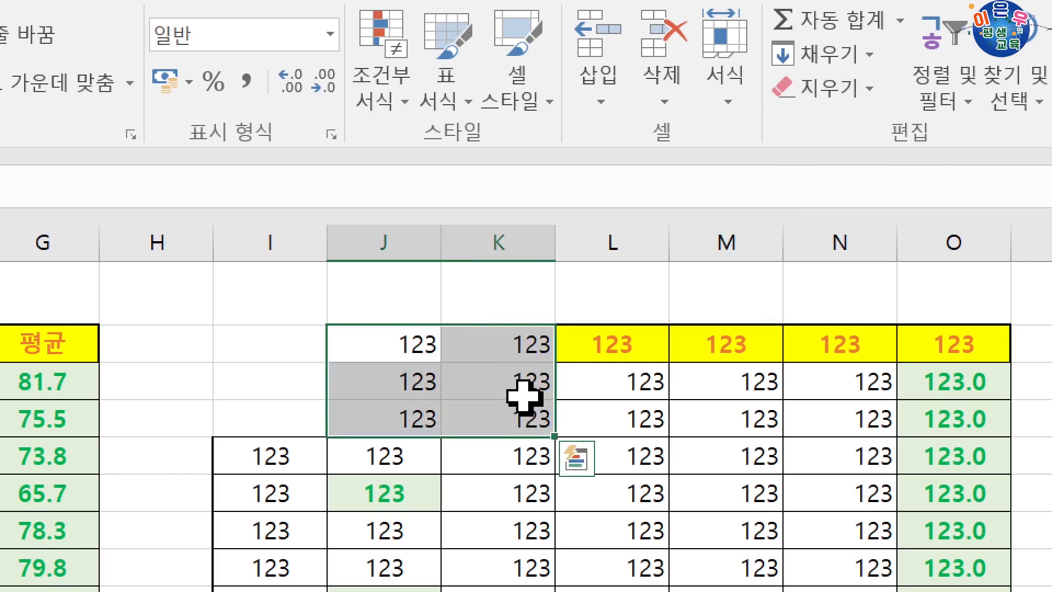
left_click(425, 338)
left_click(507, 377)
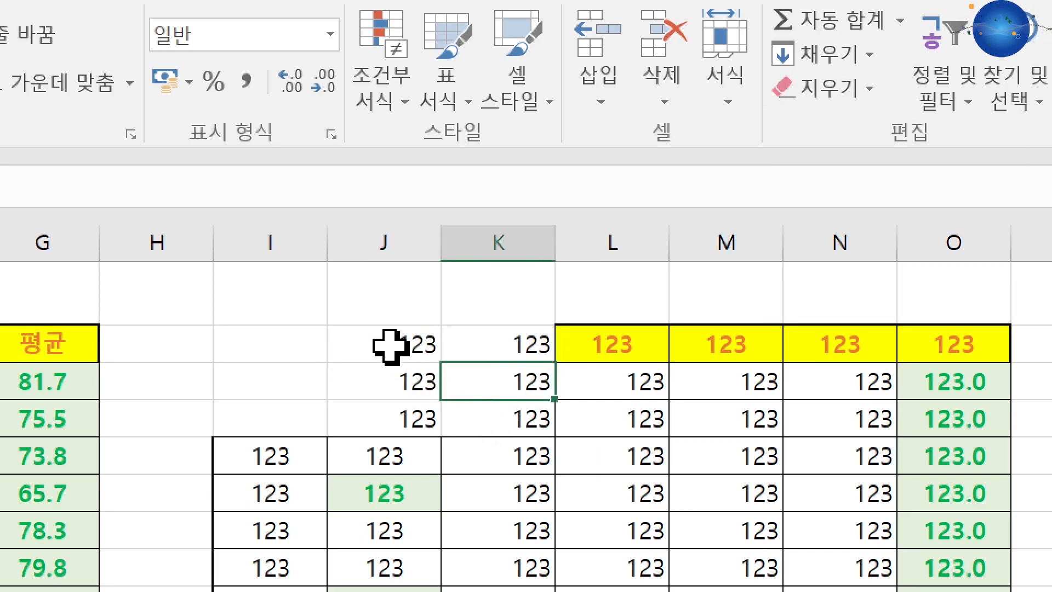
left_click_drag(392, 345, 474, 422)
left_click_drag(661, 356, 742, 415)
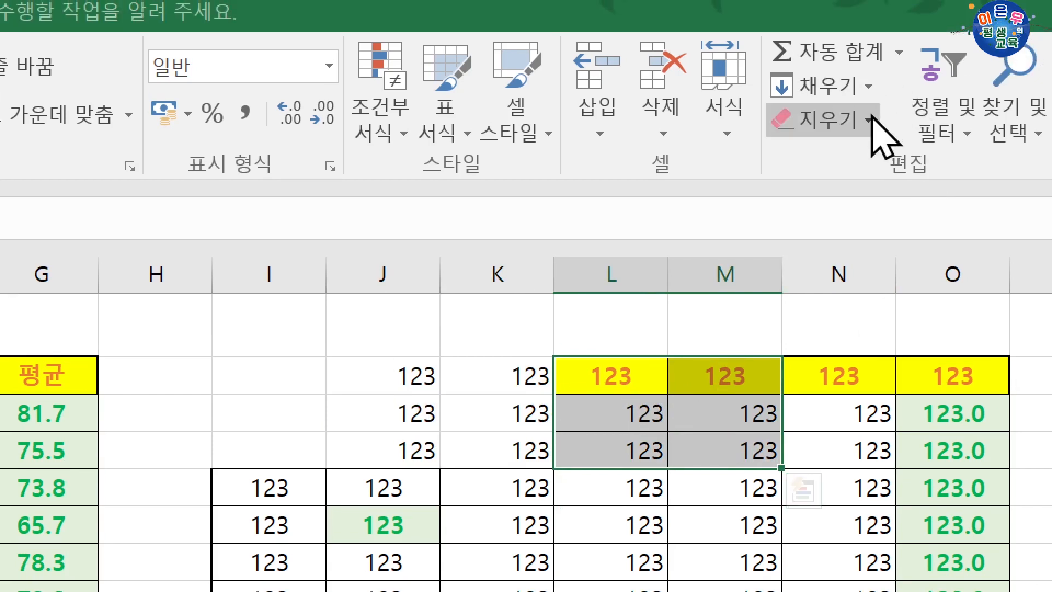
left_click(872, 119)
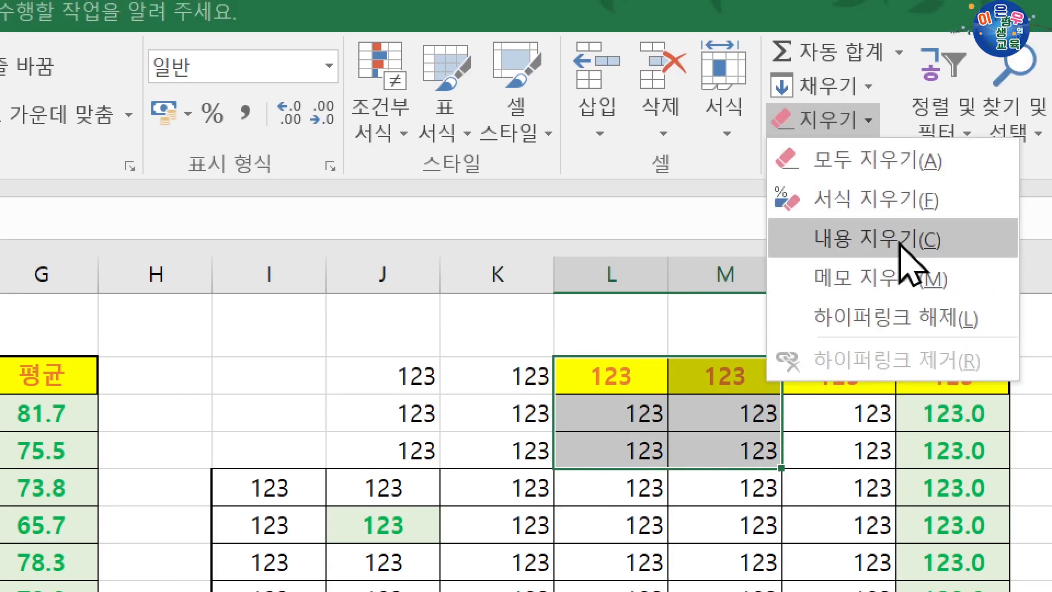
left_click(540, 406)
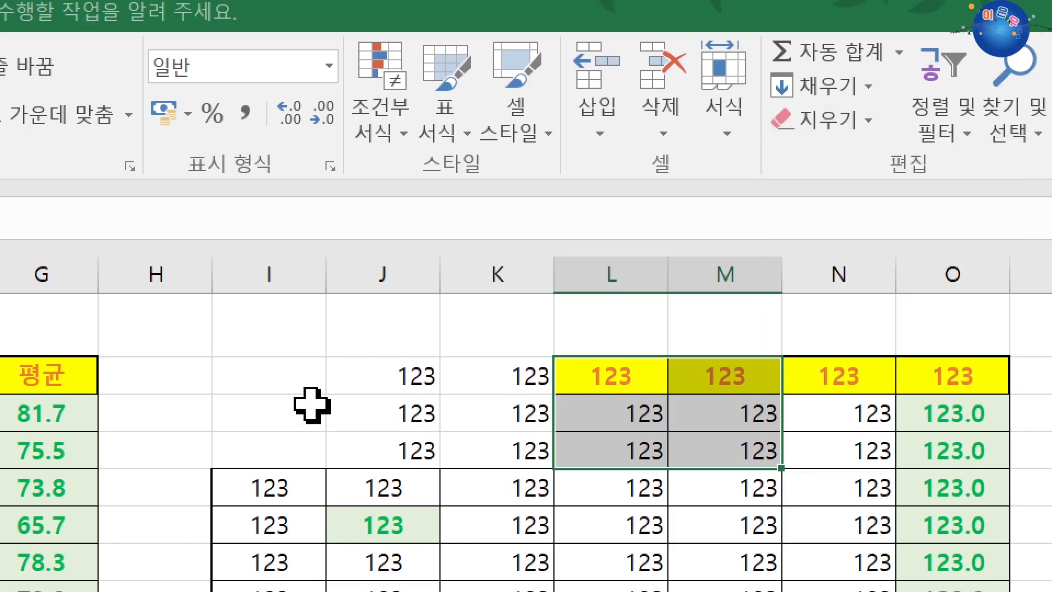
Delete the contents of the whole range I2:O10 and strip its fills and borders with 모두 지우기.
left_click_drag(256, 378, 737, 525)
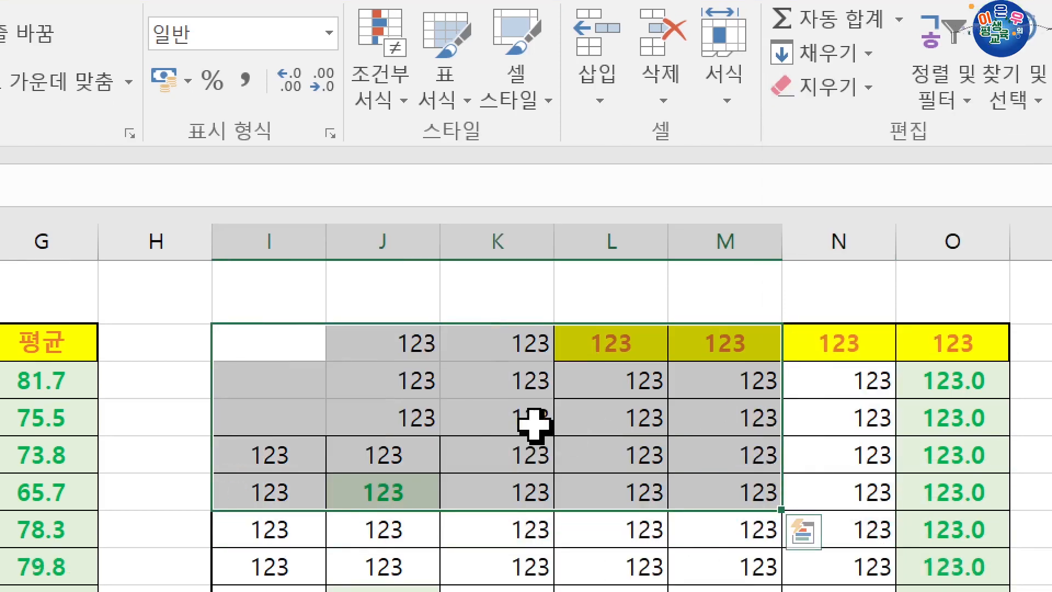
left_click_drag(293, 346, 964, 591)
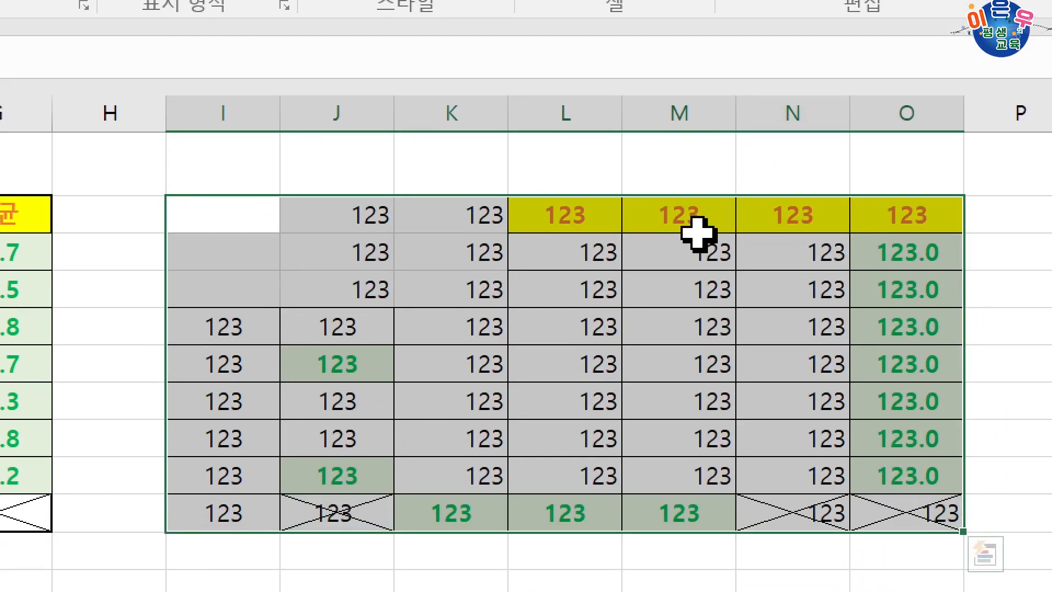
key("Delete")
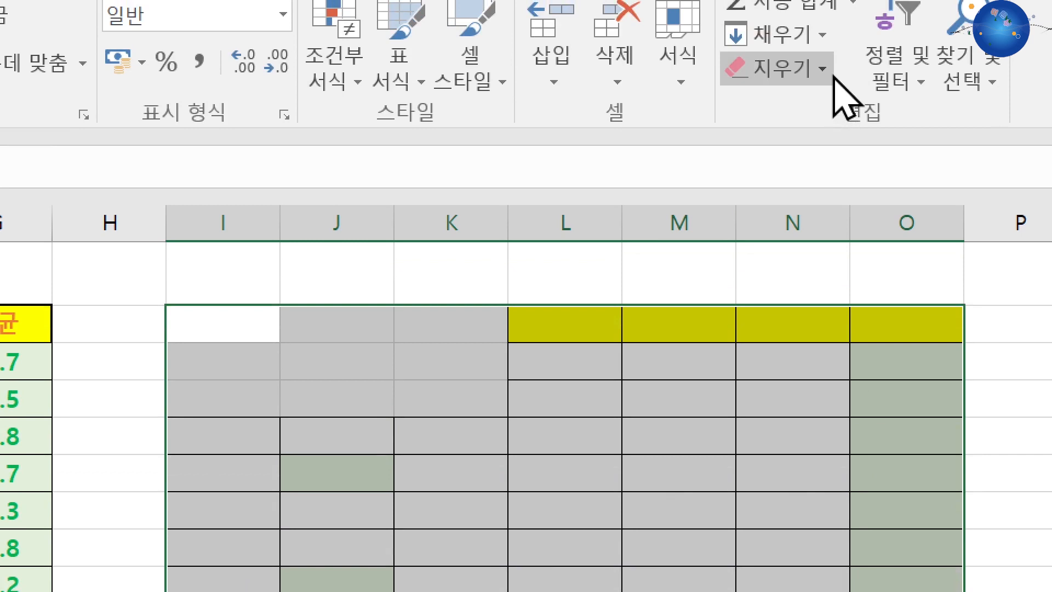
left_click(817, 48)
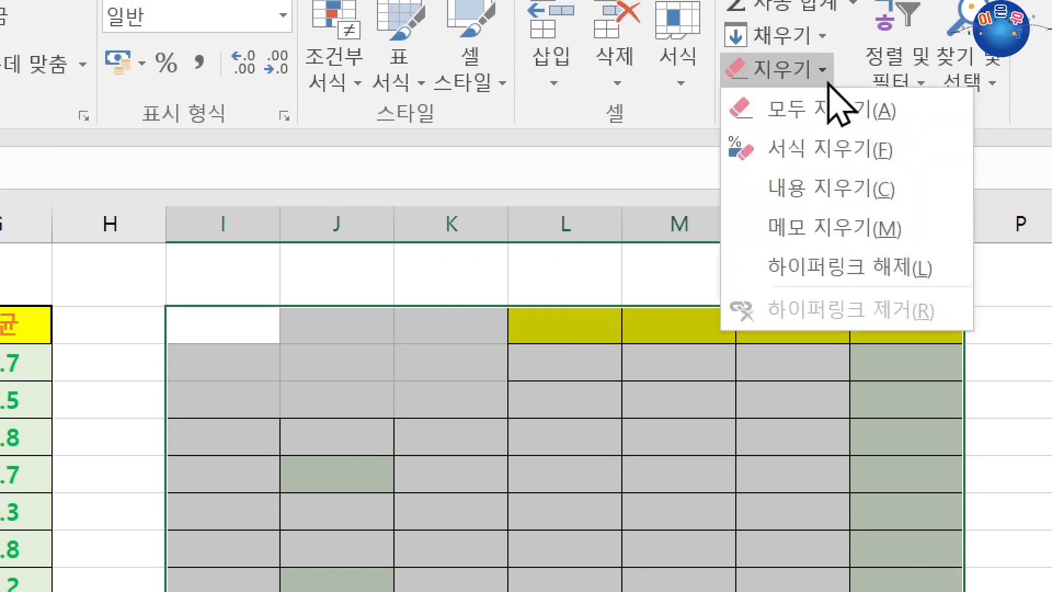
left_click(812, 123)
left_click(326, 447)
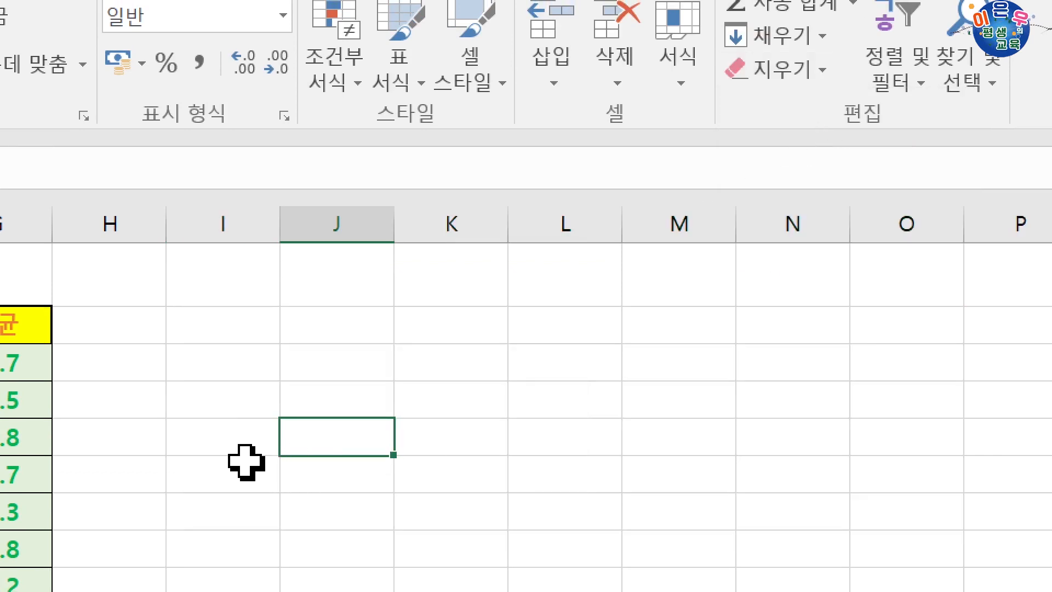
Undo the last four clearing operations on the I2:O10 table and select cell I6.
key("ctrl+z")
key("ctrl+z")
key("ctrl+z")
key("ctrl+z")
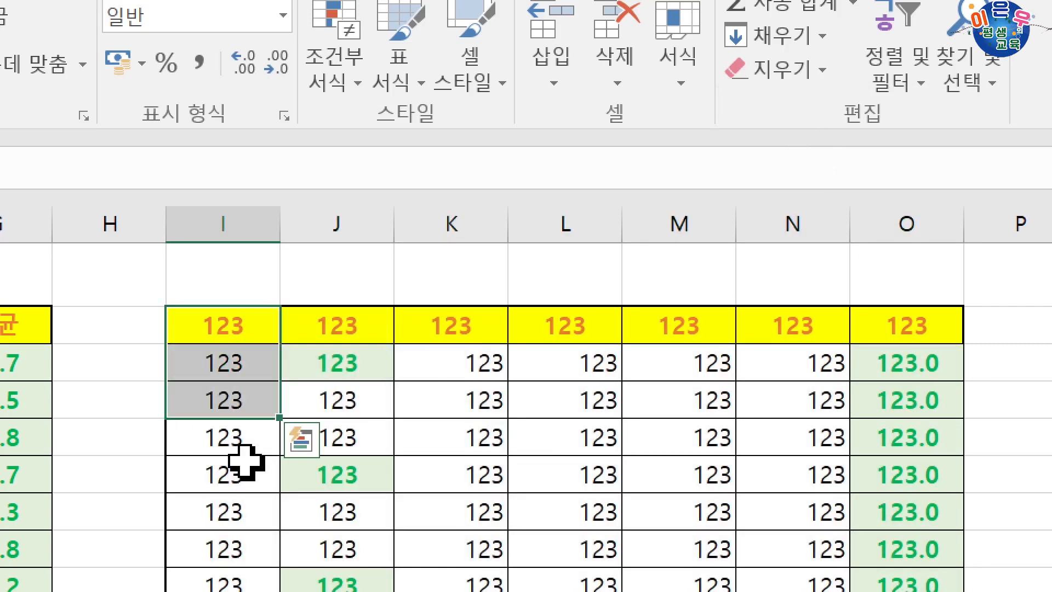
left_click(245, 462)
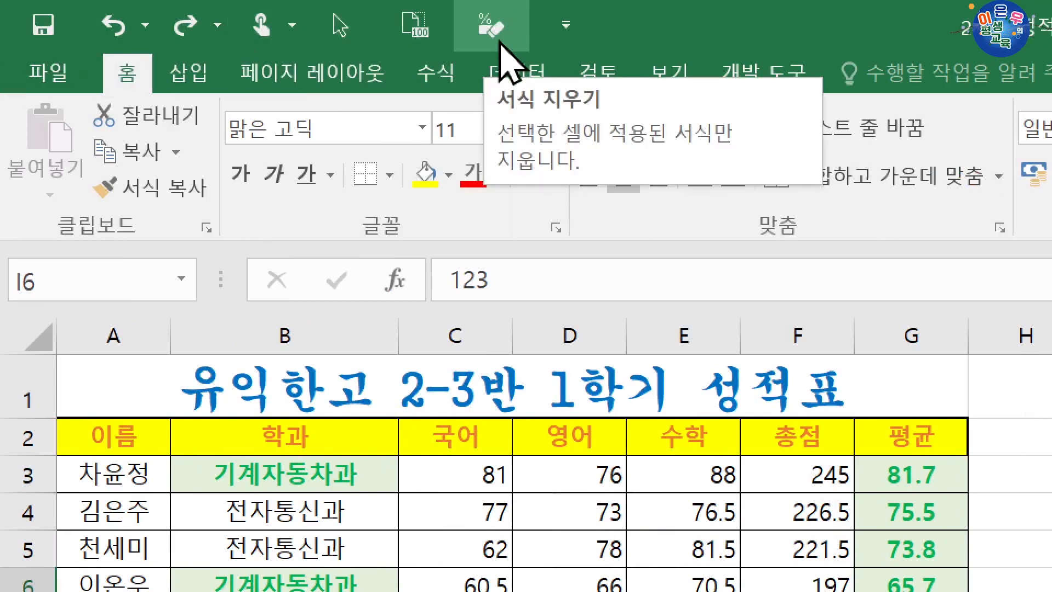
Open the Quick Access Toolbar customization options and list 모든 명령 as the available commands.
left_click(28, 82)
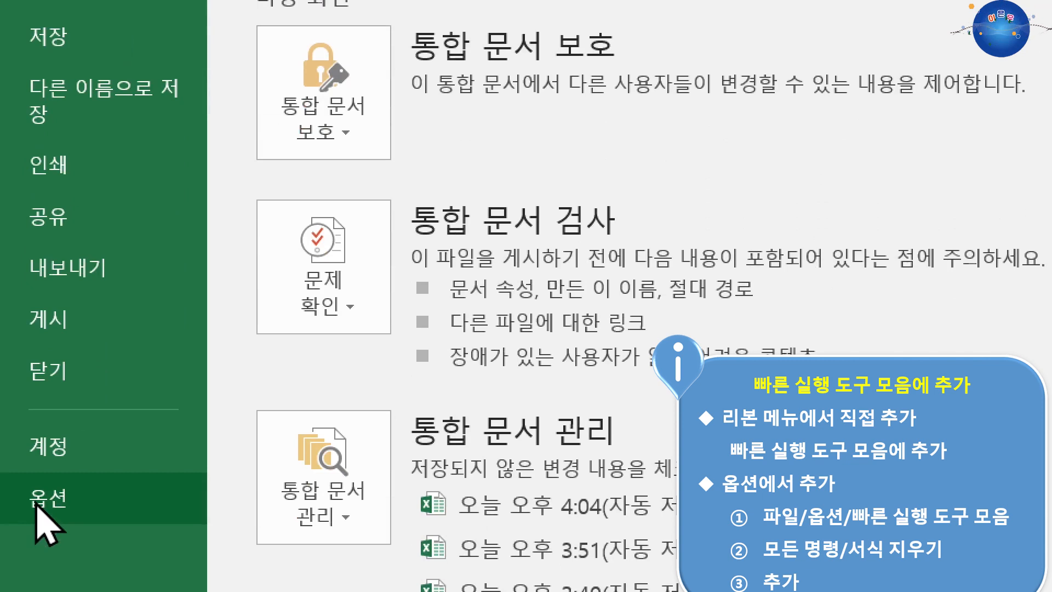
left_click(38, 505)
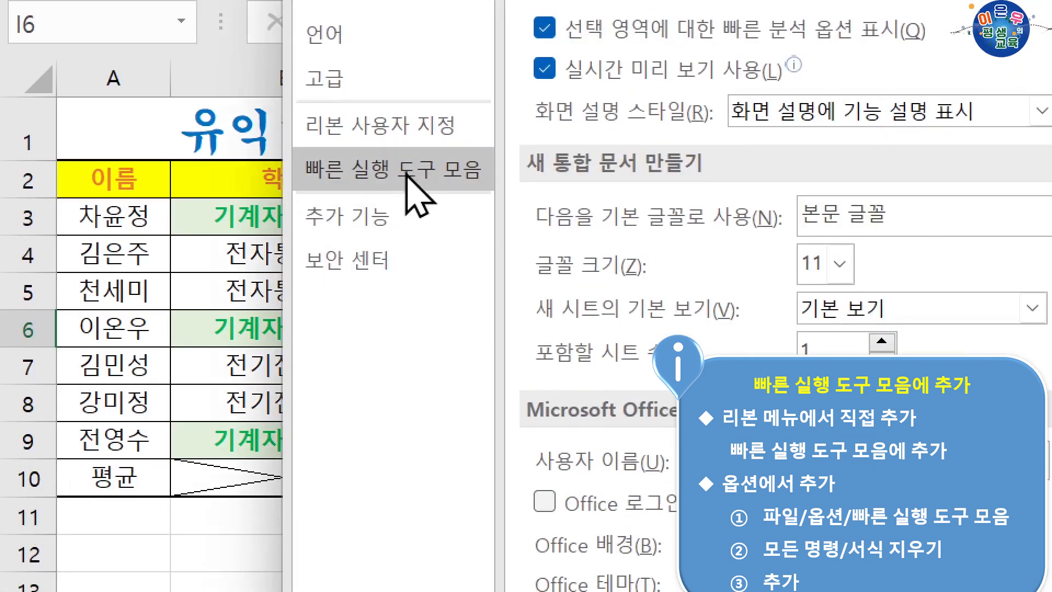
left_click(409, 176)
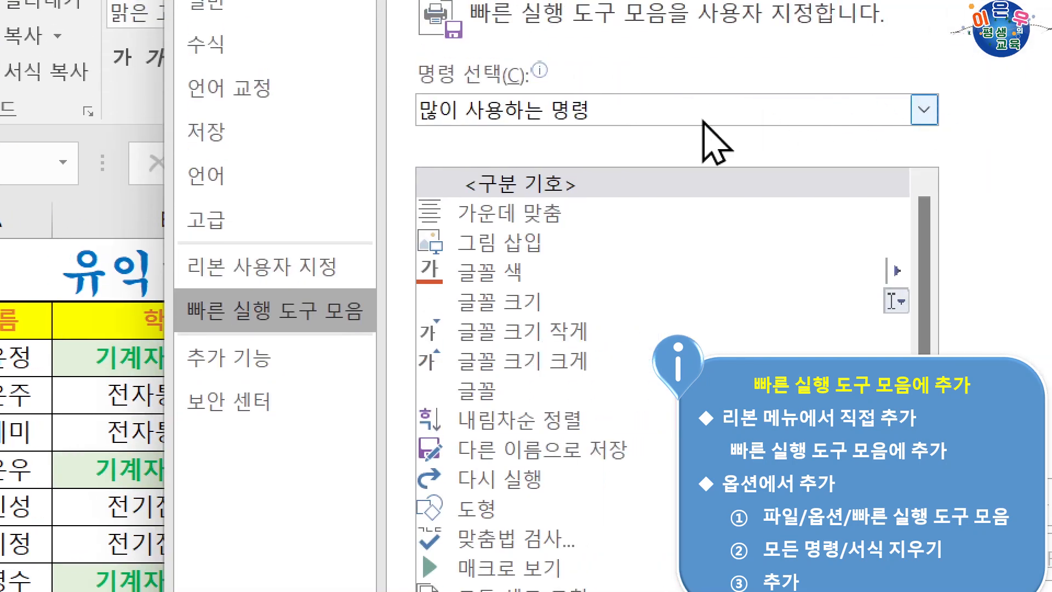
left_click(667, 131)
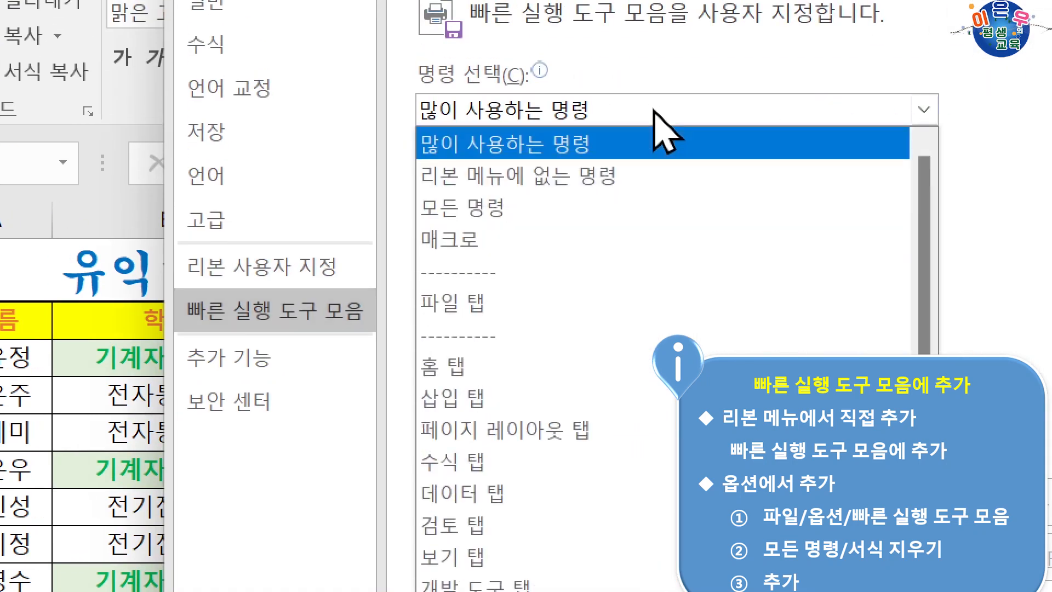
left_click(495, 208)
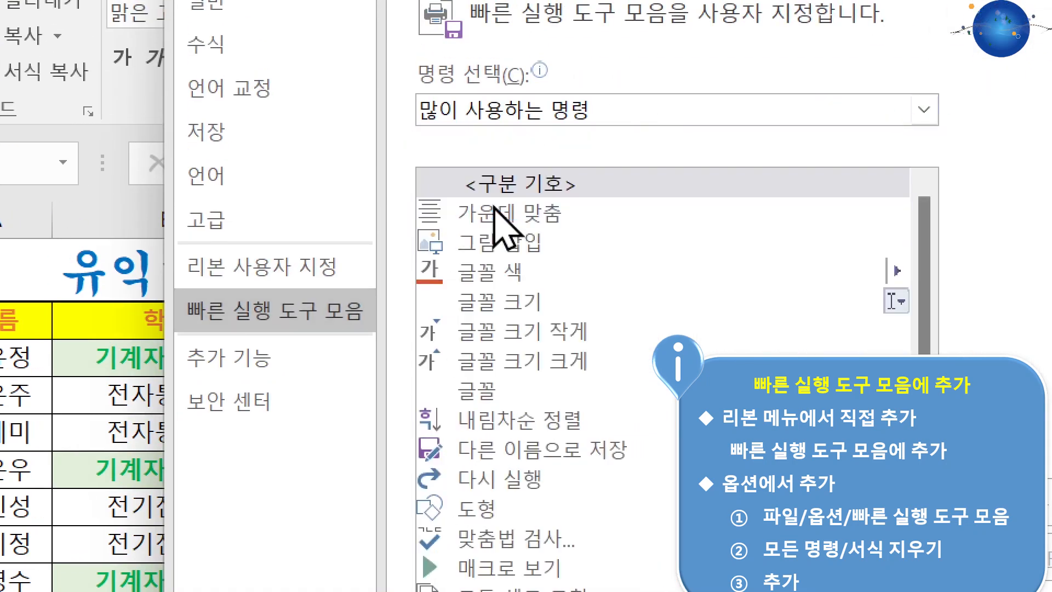
Find 서식 지우기 among all commands, try to add it to the Quick Access Toolbar, and close the options.
scroll(509, 307, "down", 4)
scroll(510, 312, "down", 20)
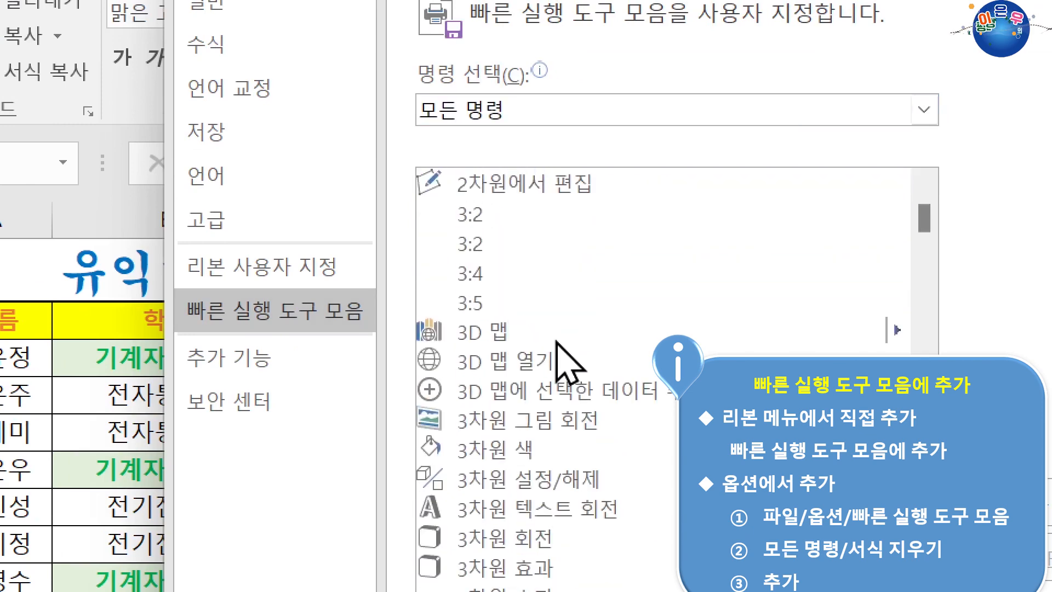
scroll(514, 345, "down", 20)
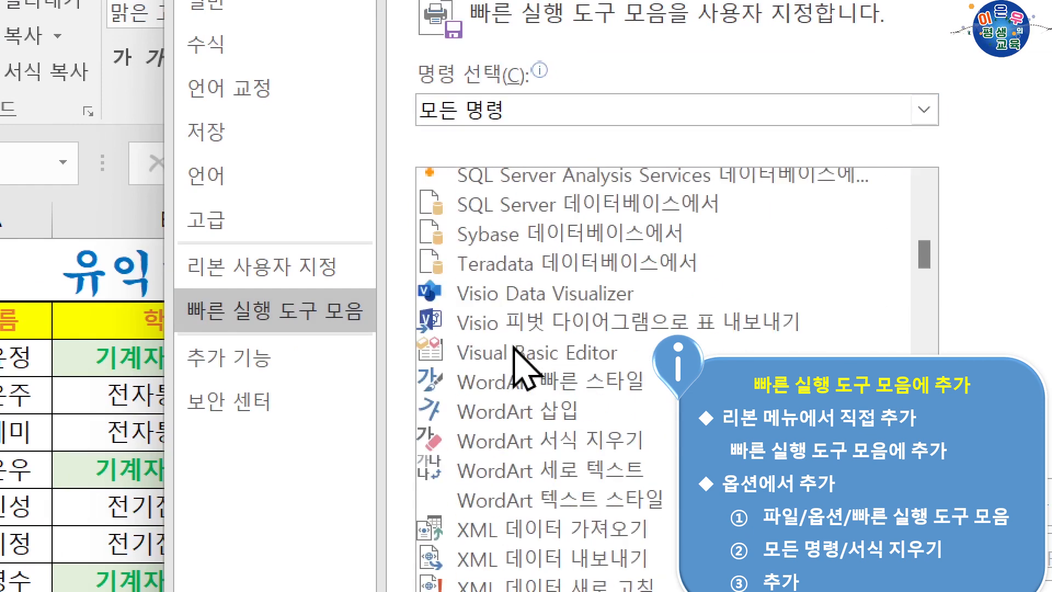
left_click(504, 319)
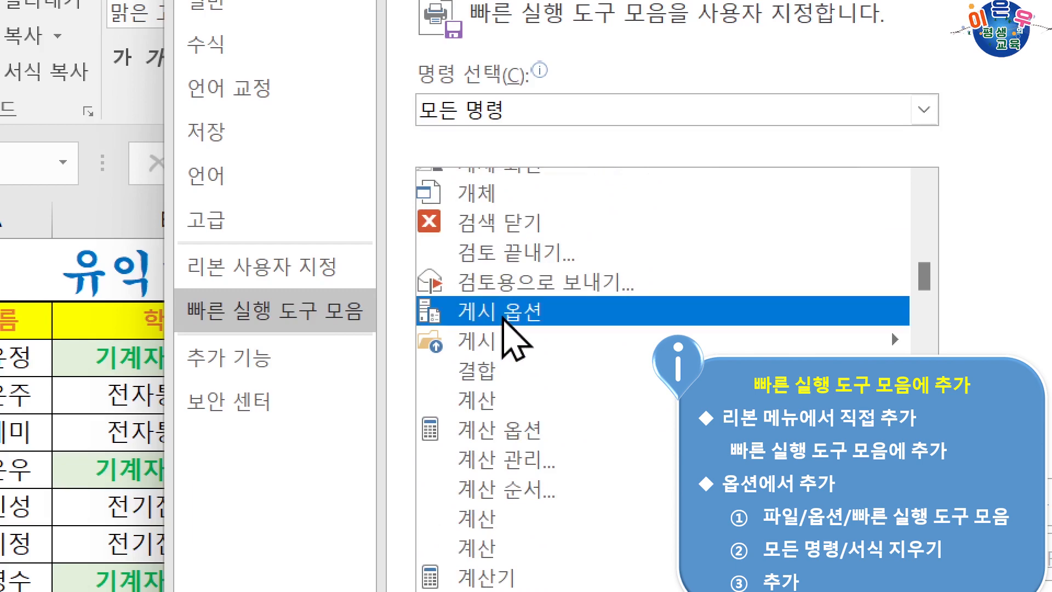
scroll(507, 321, "down", 3)
left_click(505, 319)
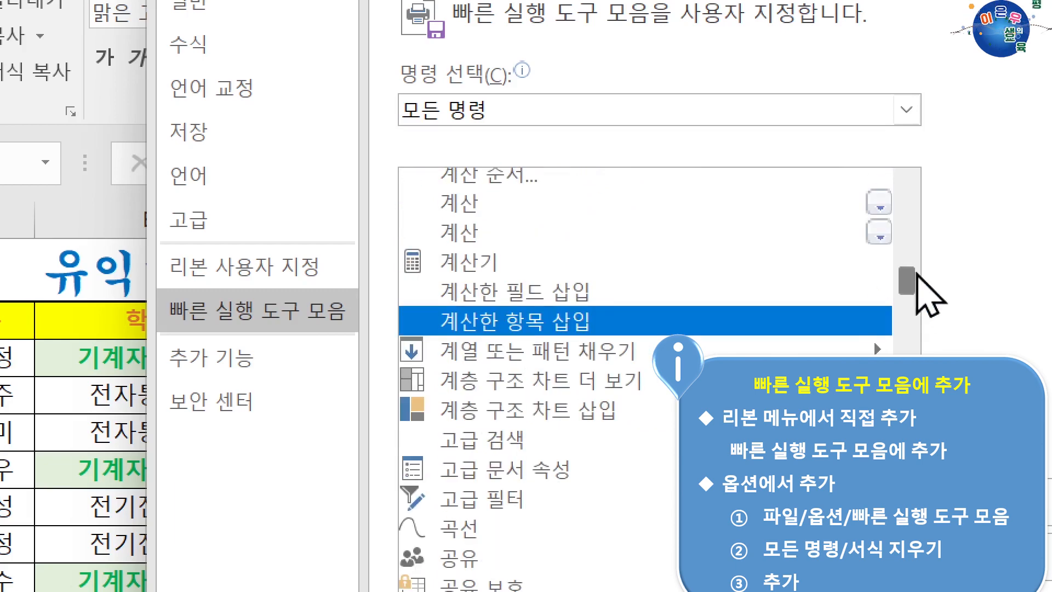
left_click_drag(920, 282, 887, 507)
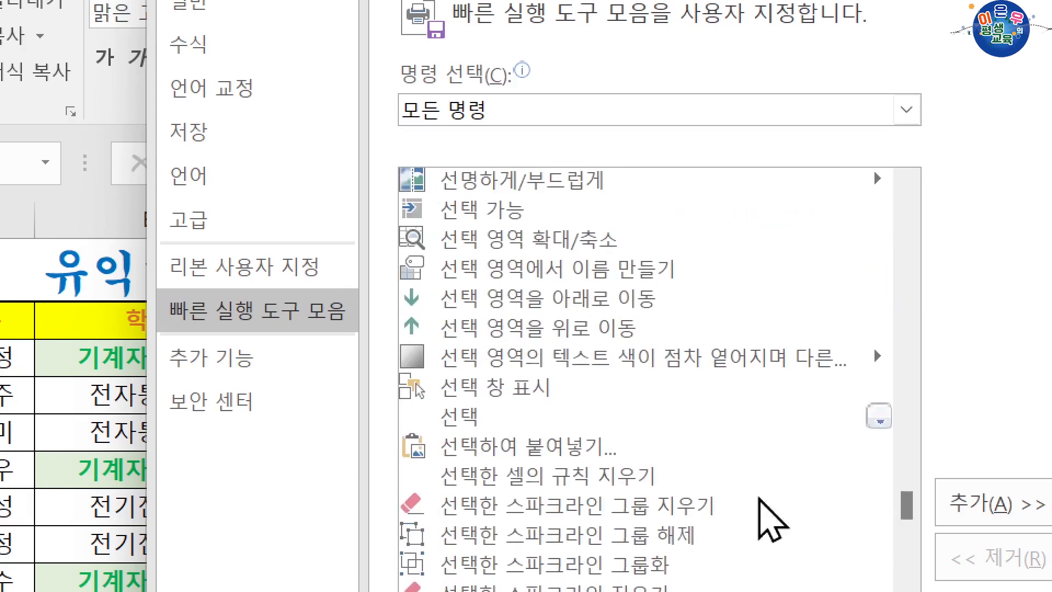
scroll(507, 279, "up", 4)
scroll(499, 266, "up", 1)
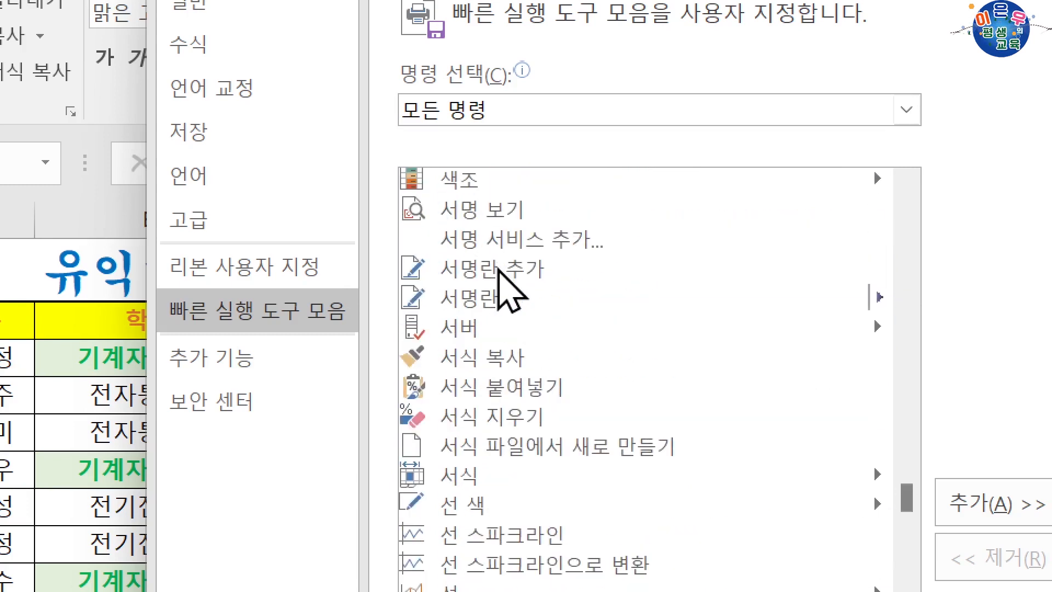
left_click(480, 420)
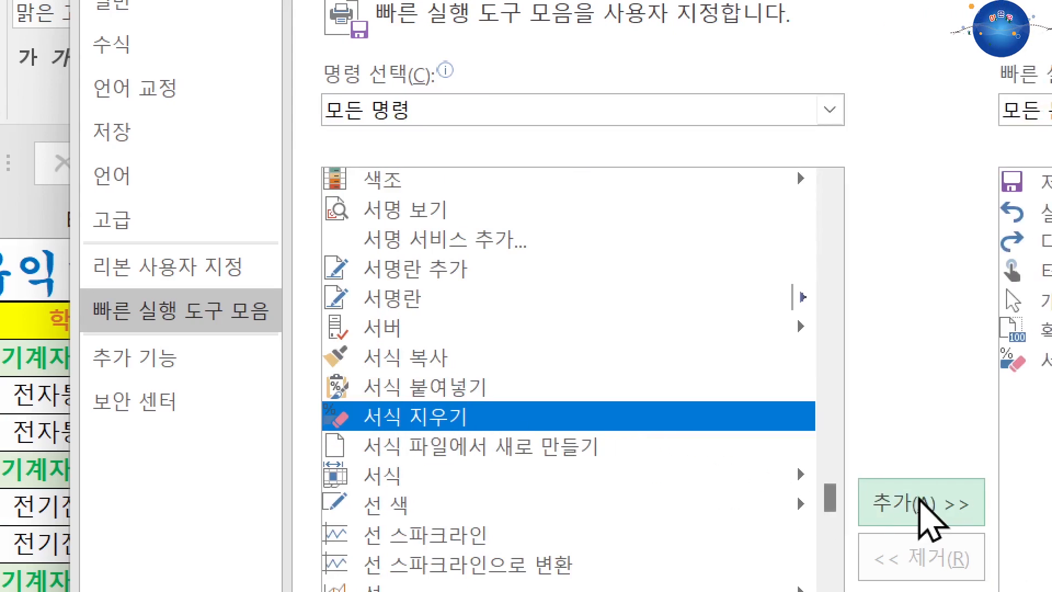
left_click(921, 503)
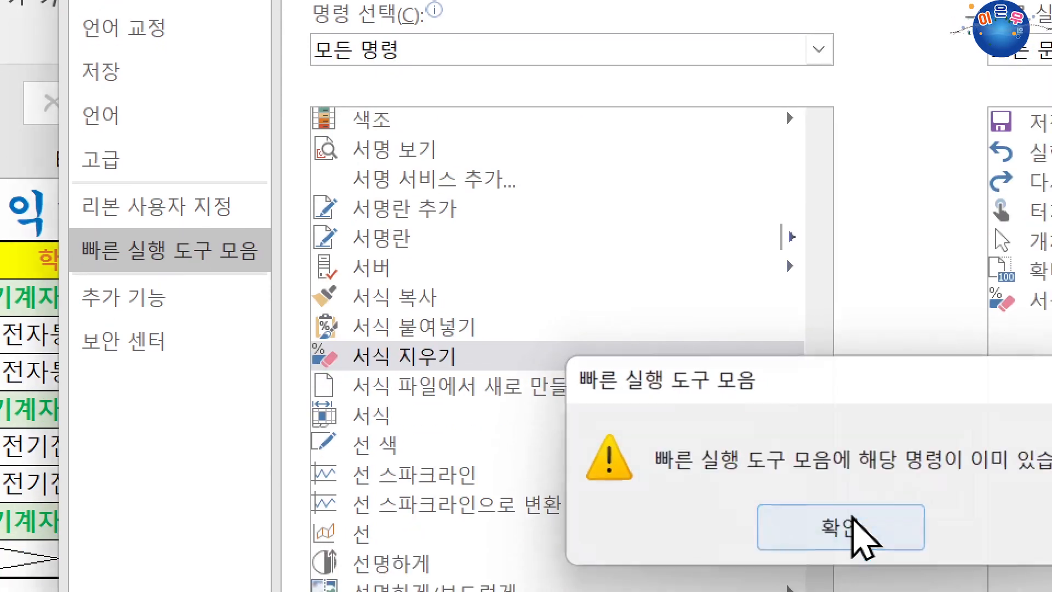
left_click(844, 534)
left_click(851, 302)
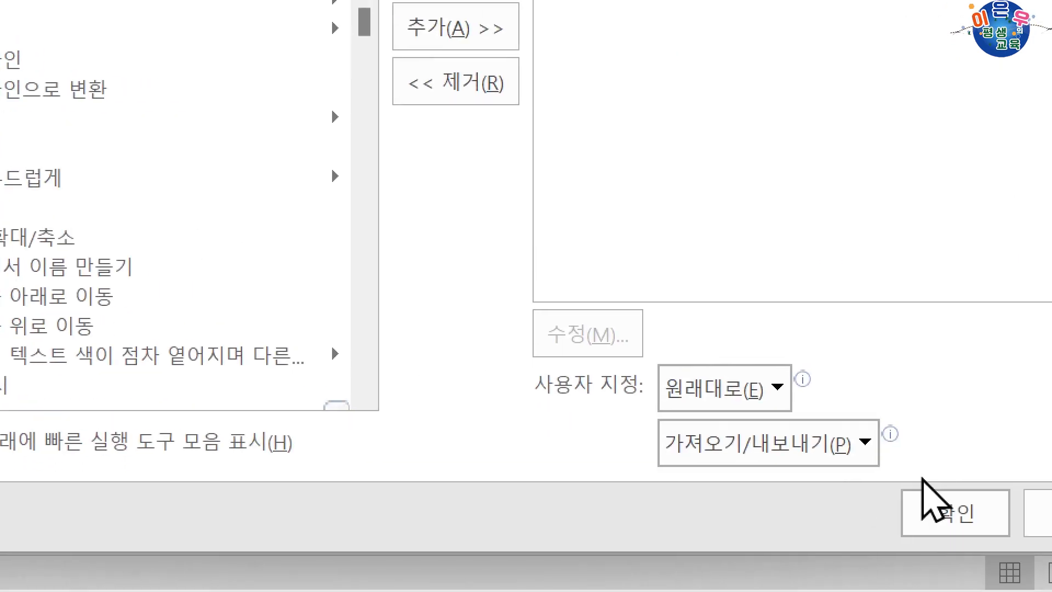
left_click(921, 496)
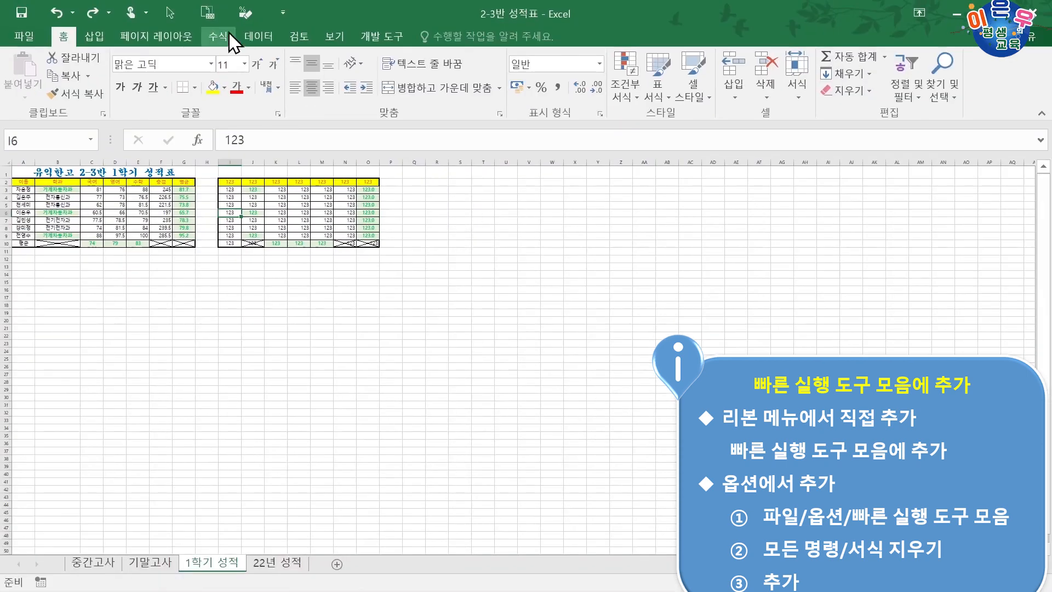
Strip the formatting from I2:O10 with 서식 지우기 and delete the range's contents.
left_click(209, 8)
left_click_drag(565, 219, 909, 367)
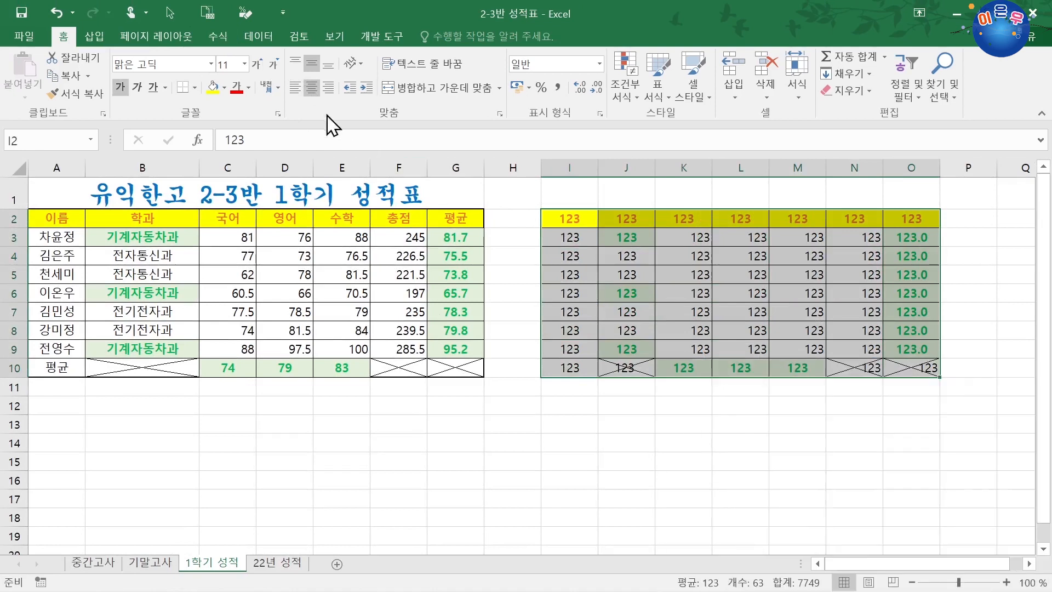
left_click(244, 11)
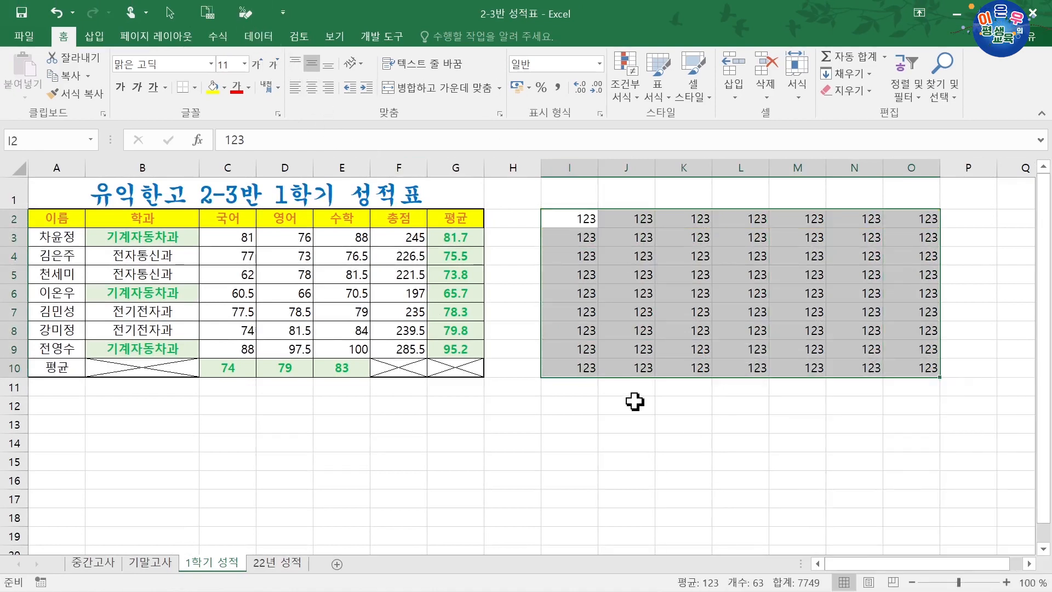
key("Delete")
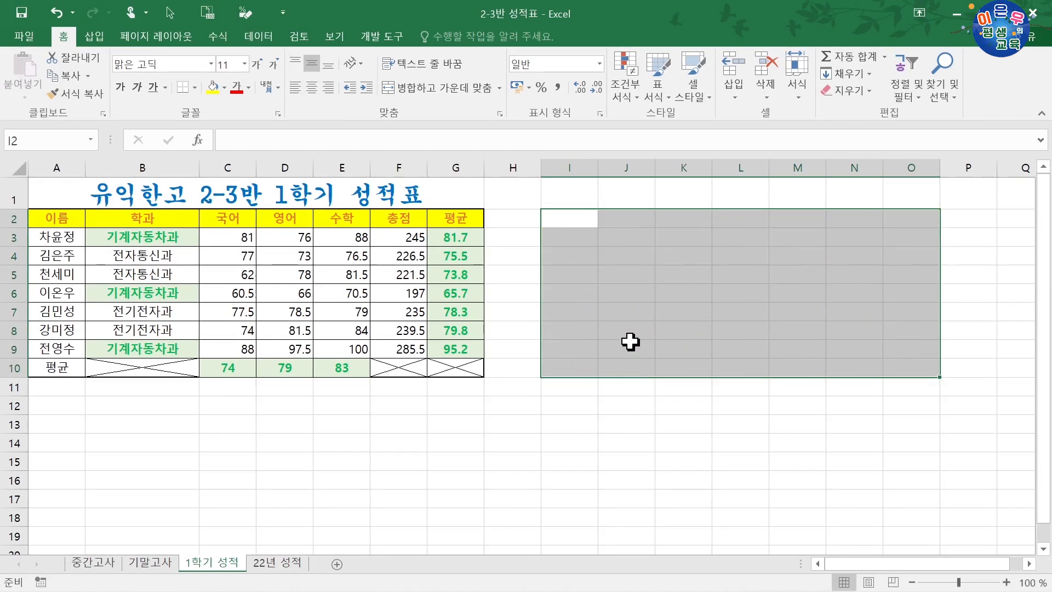
left_click(557, 353)
left_click(515, 344)
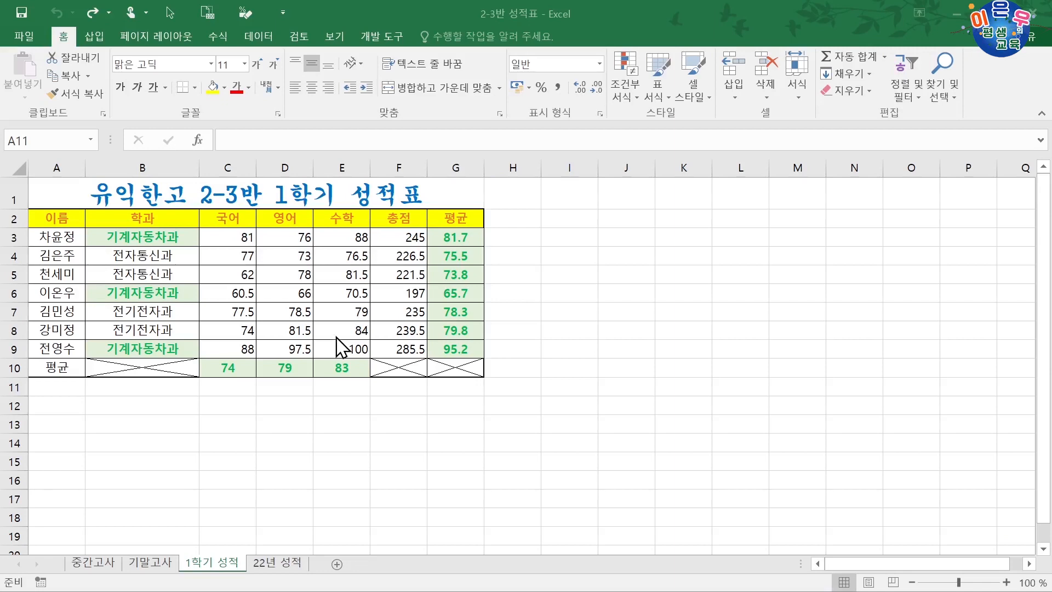
Check the total and average formulas in F3 and G3, and enter the label 최댓값 in A11.
left_click(400, 235)
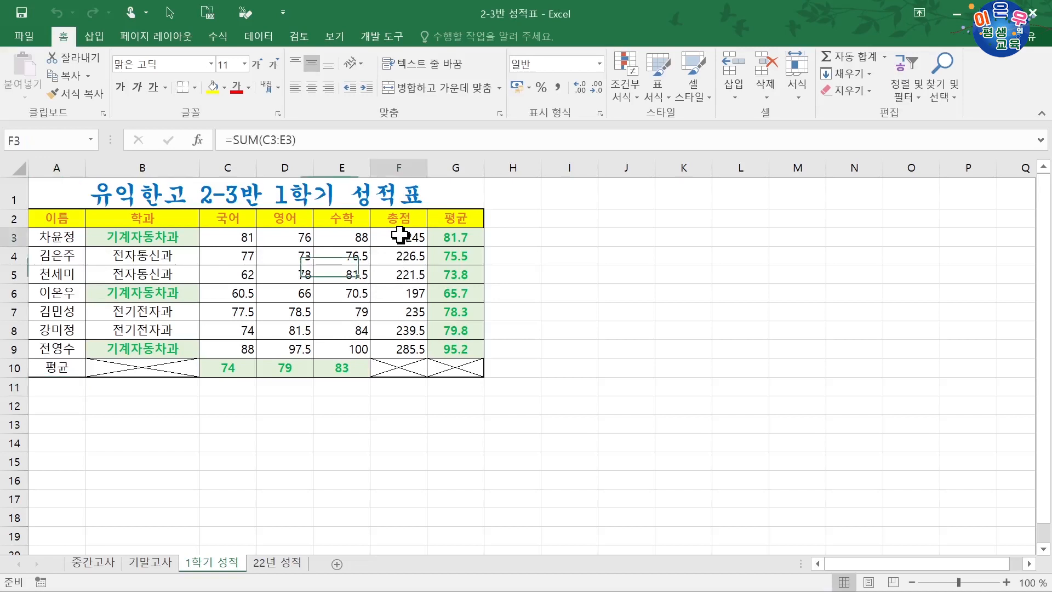
left_click(443, 236)
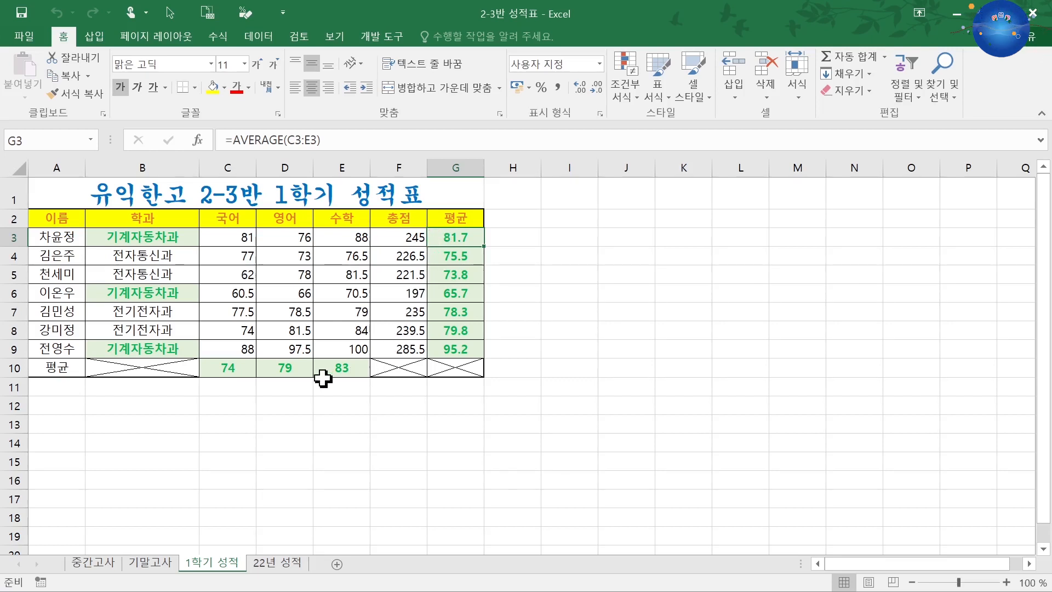
left_click(68, 388)
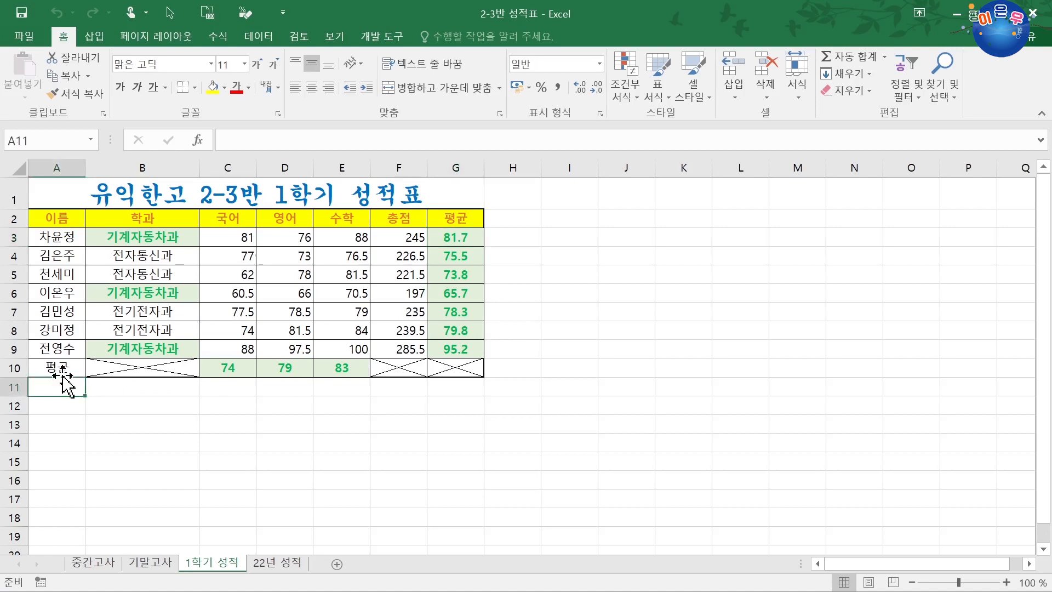
type("최대값")
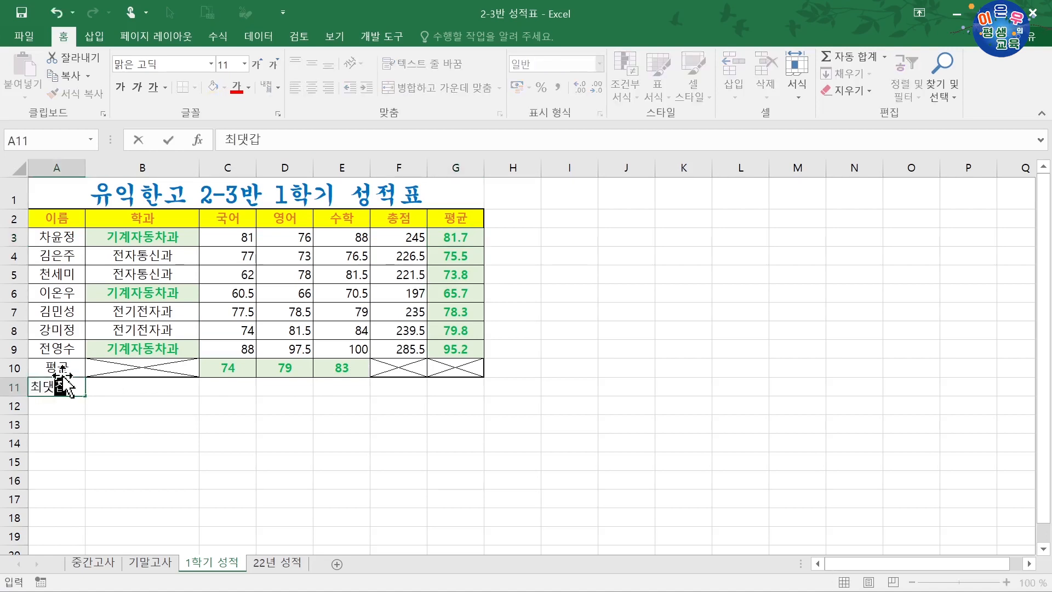
key("Tab")
key("Tab")
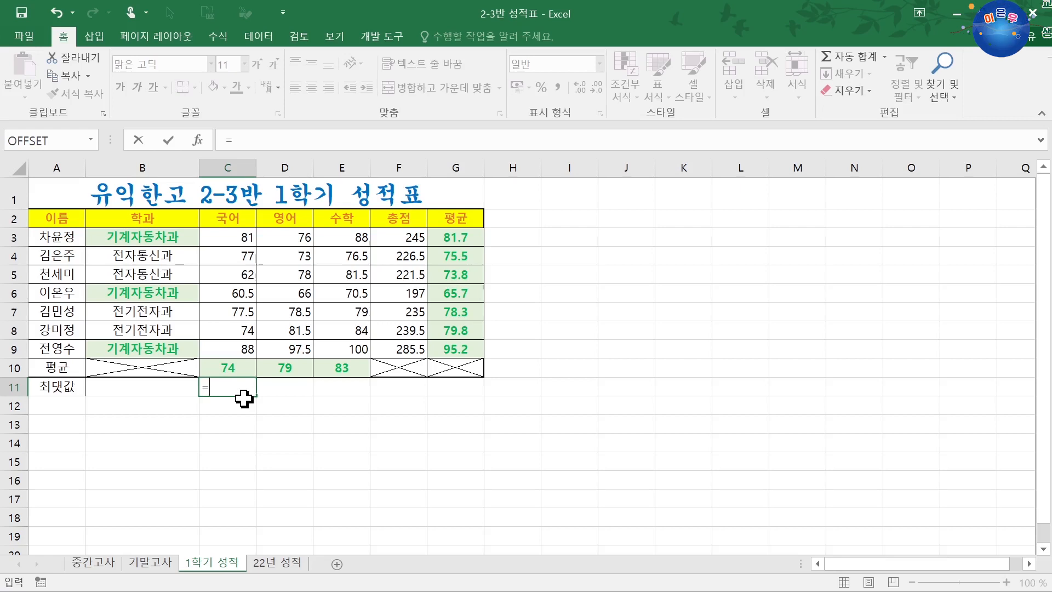
Enter =MAX(C3:C9) in C11 for the highest 국어 score and fill the formula across to E11.
type("max")
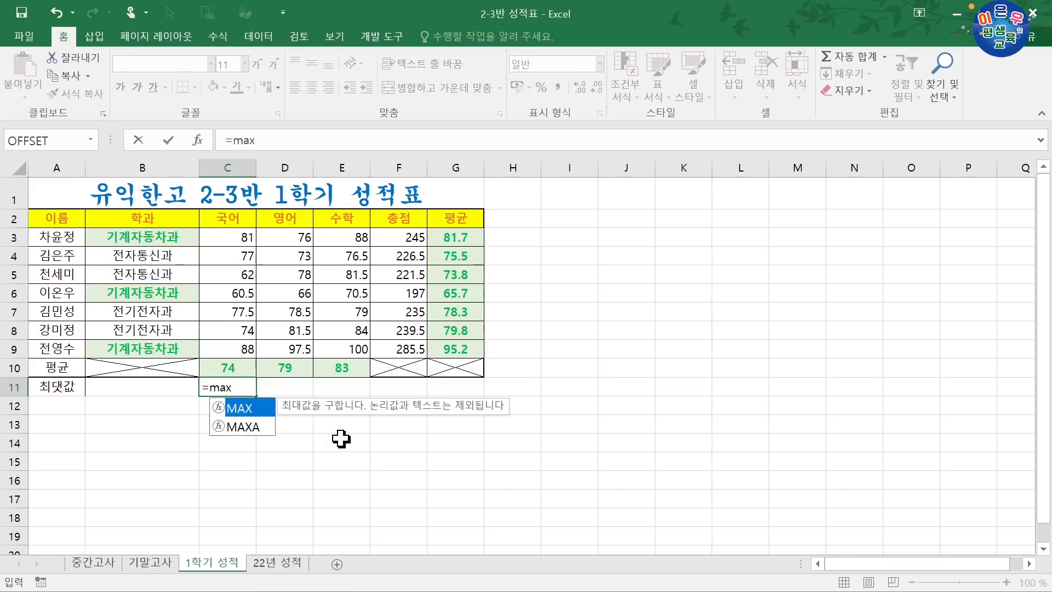
key("Tab")
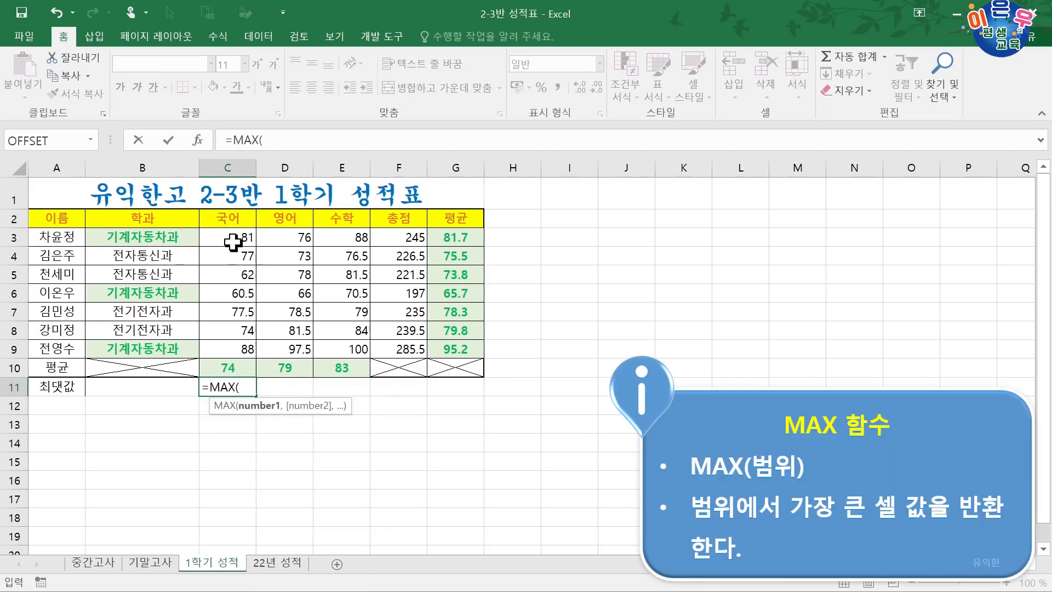
left_click_drag(232, 238, 227, 347)
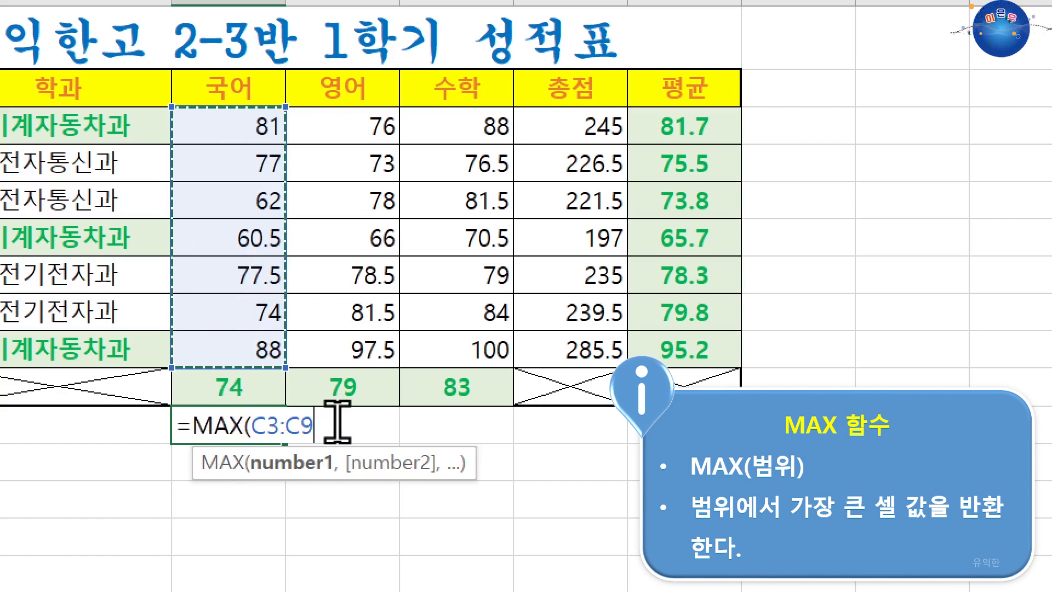
key("Return")
left_click(274, 429)
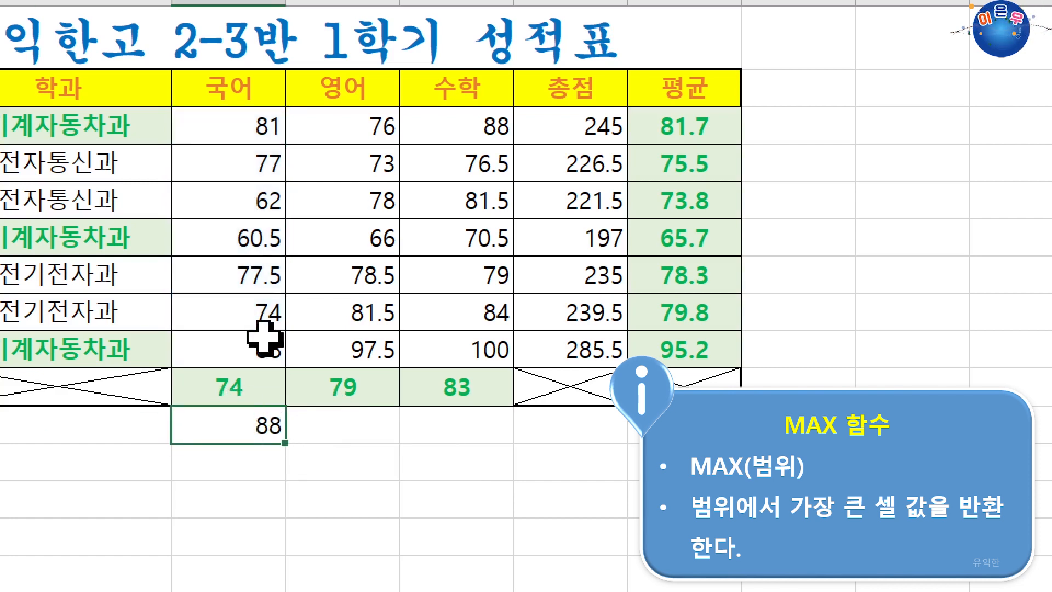
left_click_drag(269, 126, 255, 341)
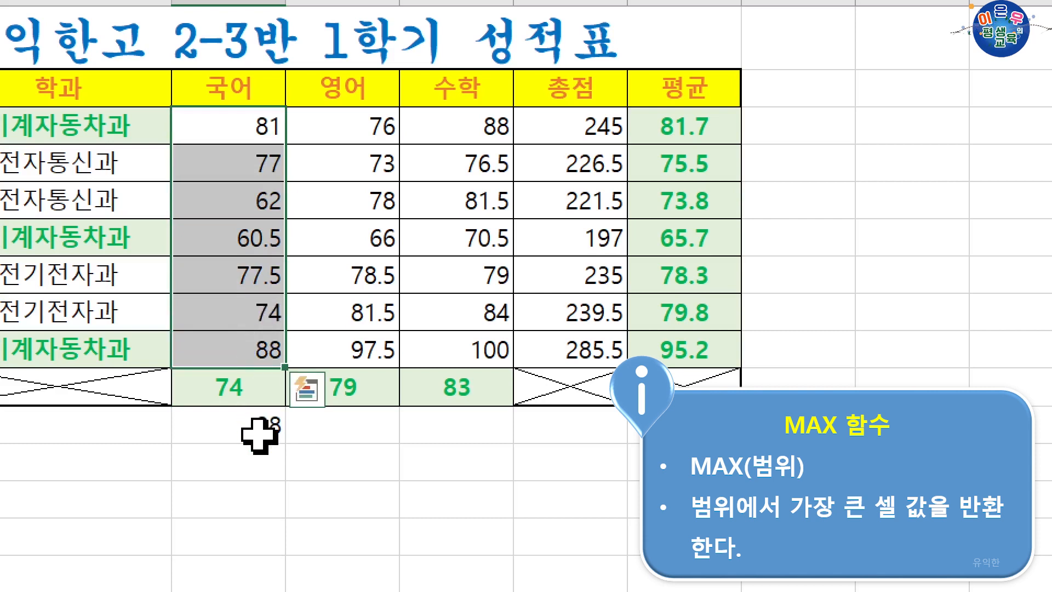
left_click(259, 430)
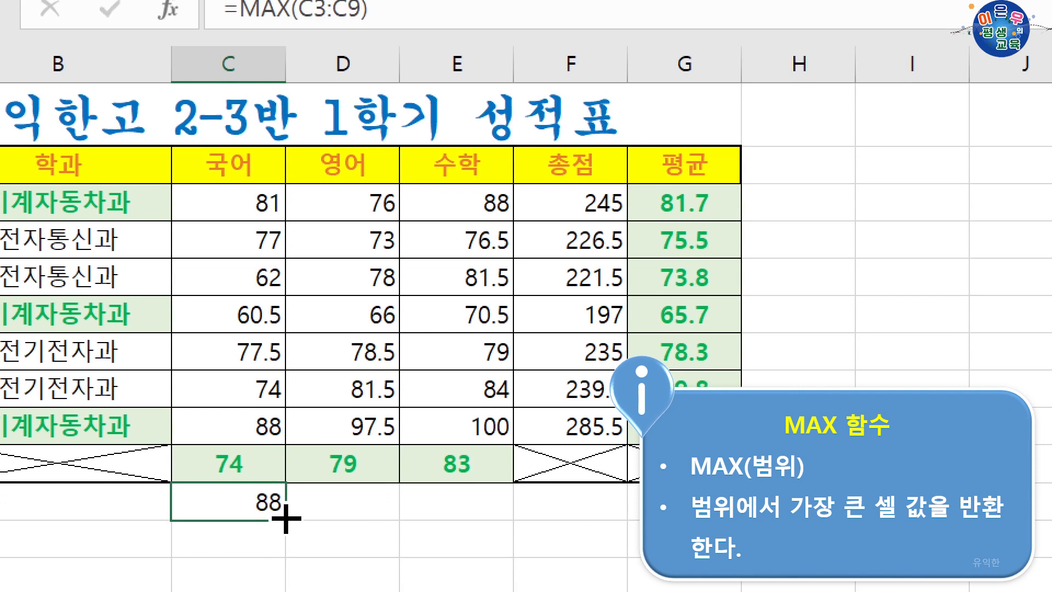
left_click_drag(286, 518, 488, 499)
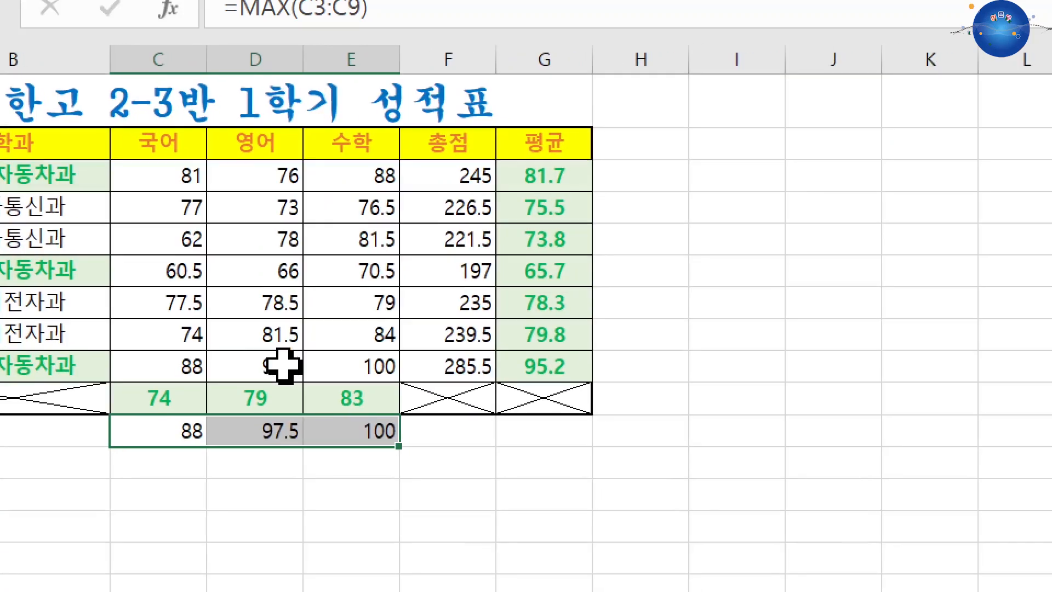
Label cell A12 as 최솟값 for the minimum-score row.
left_click(113, 462)
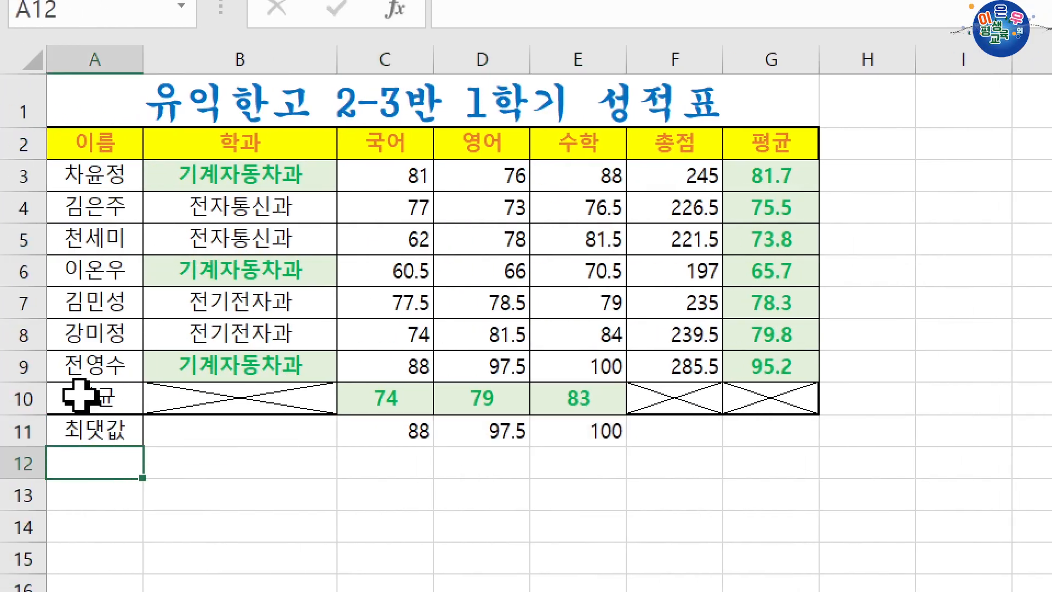
type("chlthtrkqt")
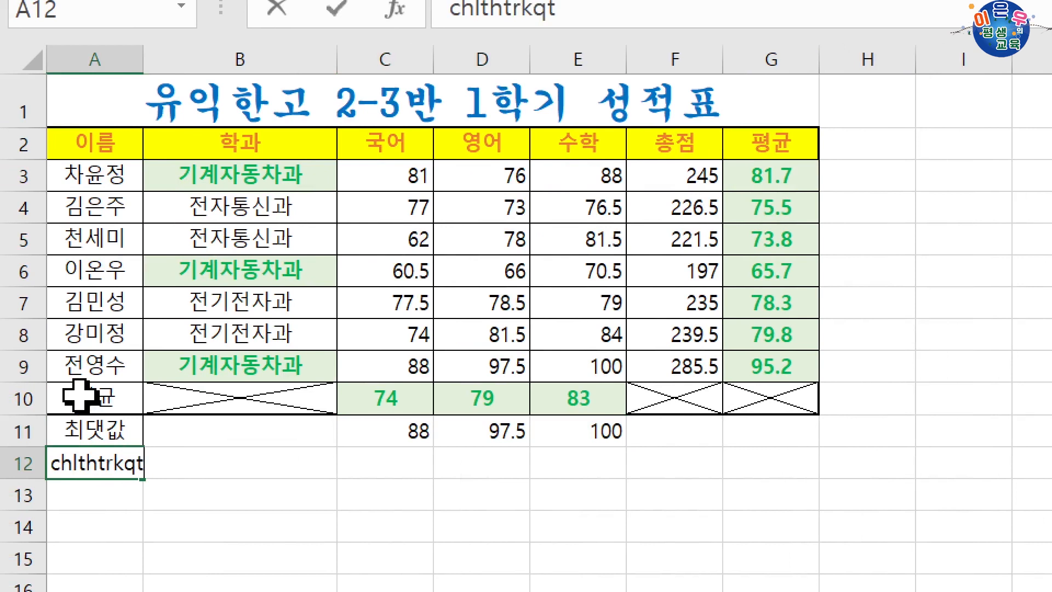
key("Tab")
key("Tab")
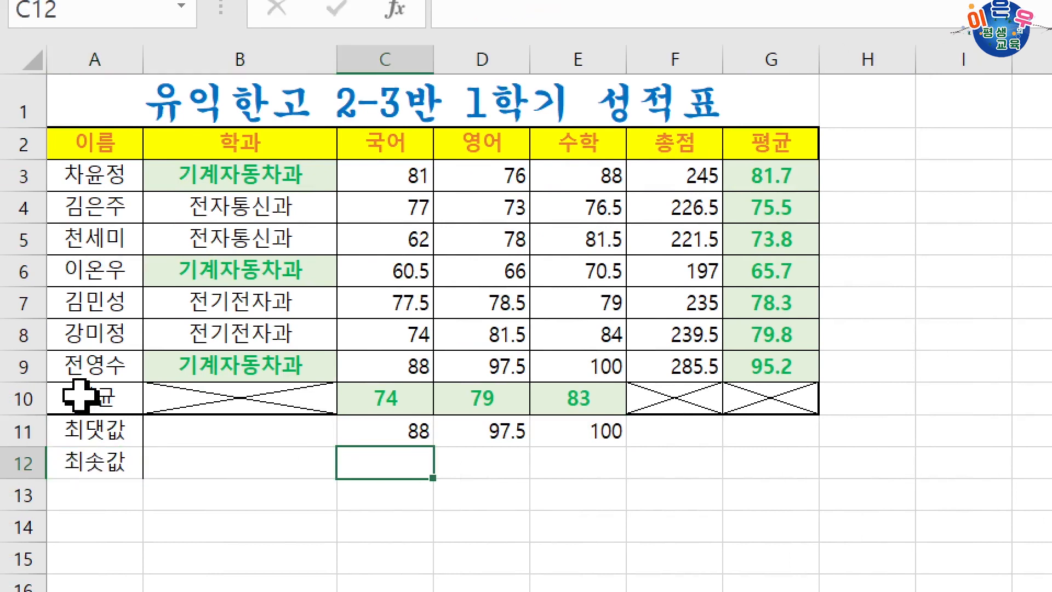
Enter =MIN(C3:C9) in C12 to find the lowest 국어 score.
type("=")
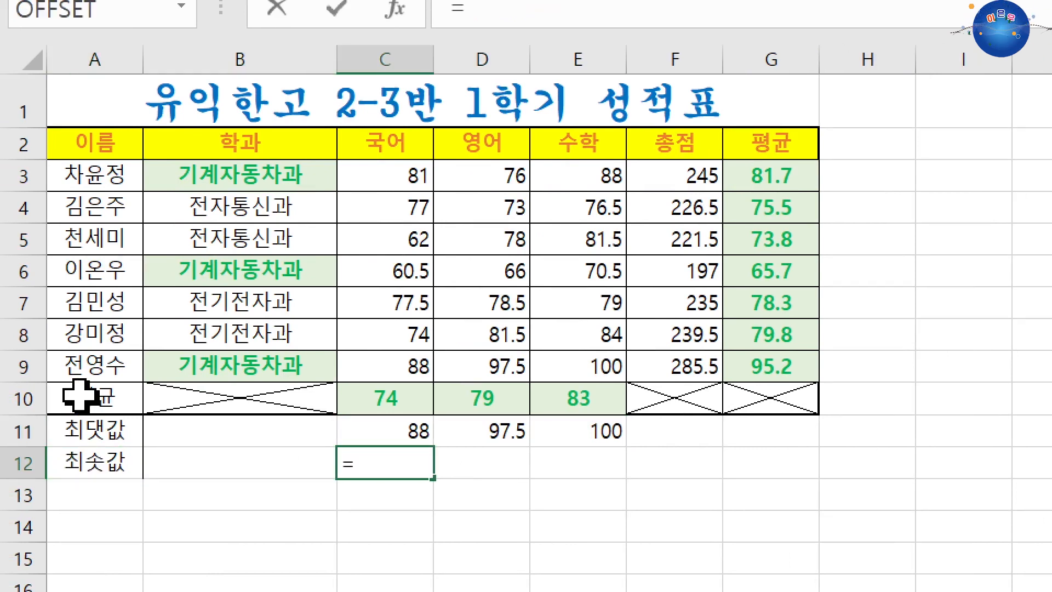
type("min")
key("Tab")
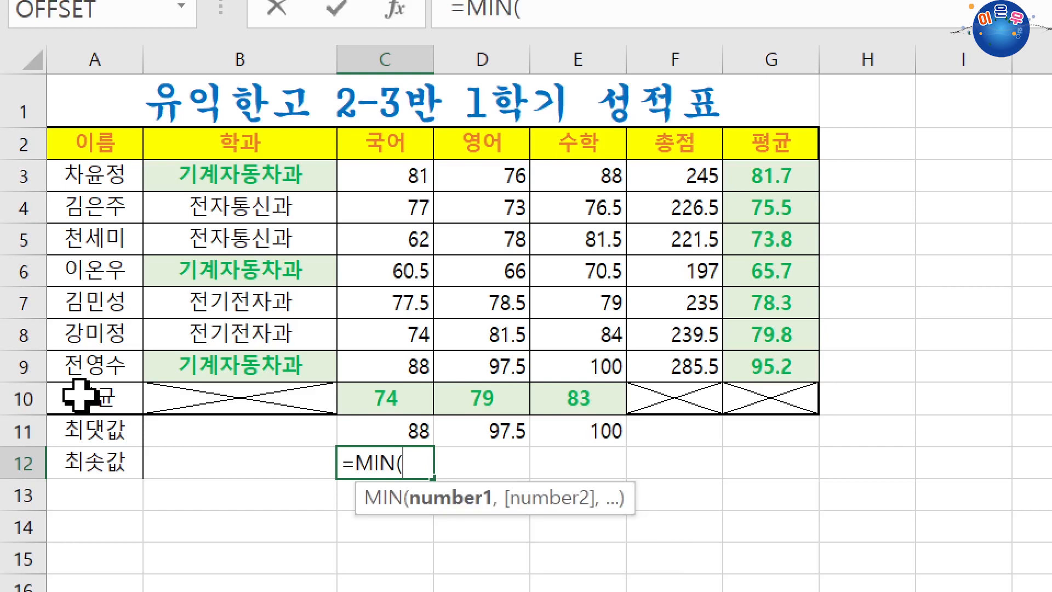
left_click_drag(415, 175, 416, 367)
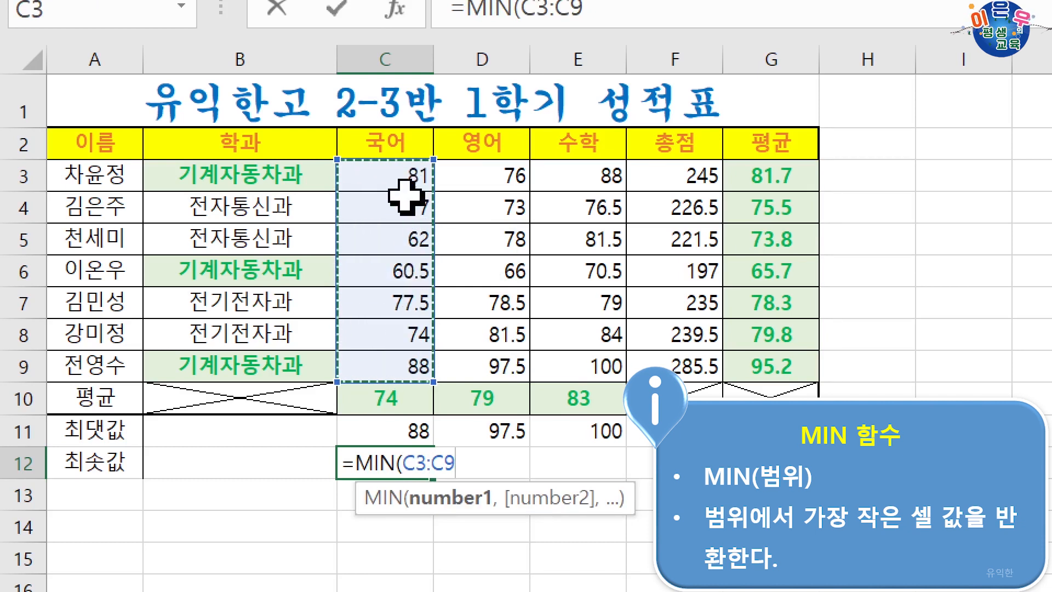
key("Return")
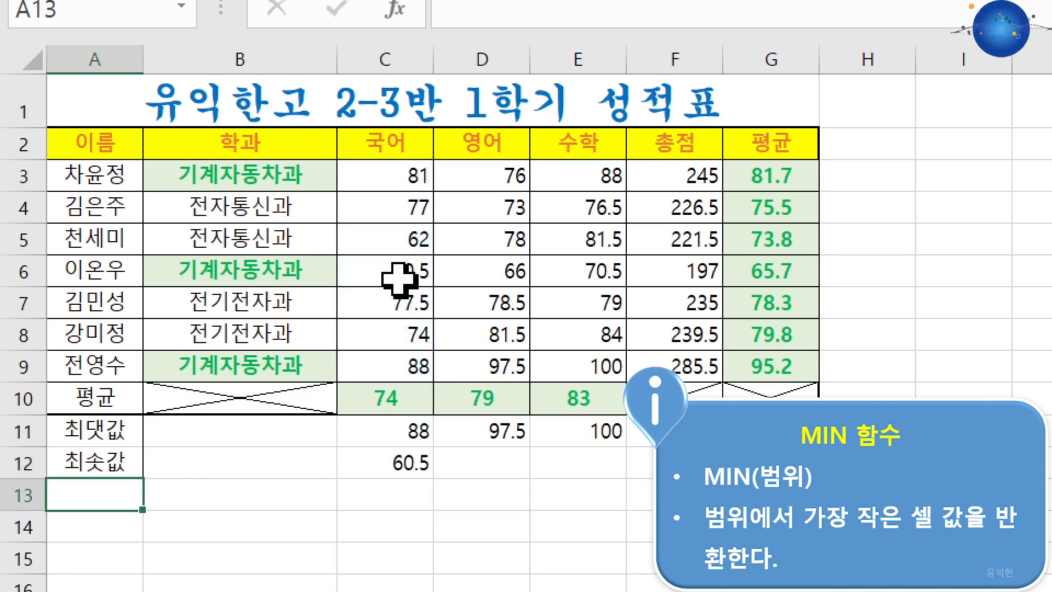
Check the MIN formula against C3:C9 and fill it from C12 across to G12.
left_click(412, 468)
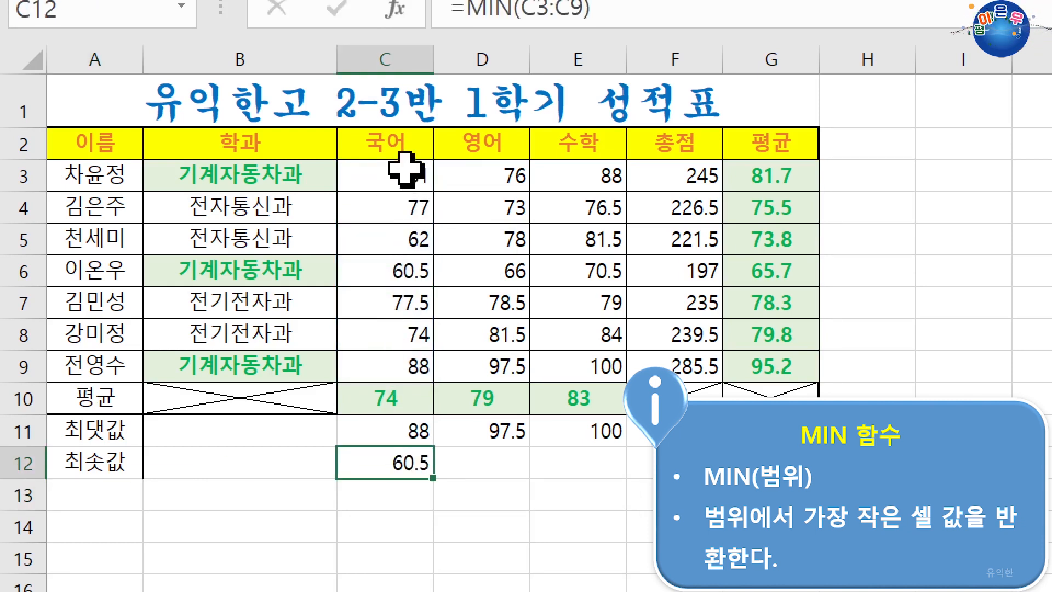
left_click_drag(404, 166, 383, 356)
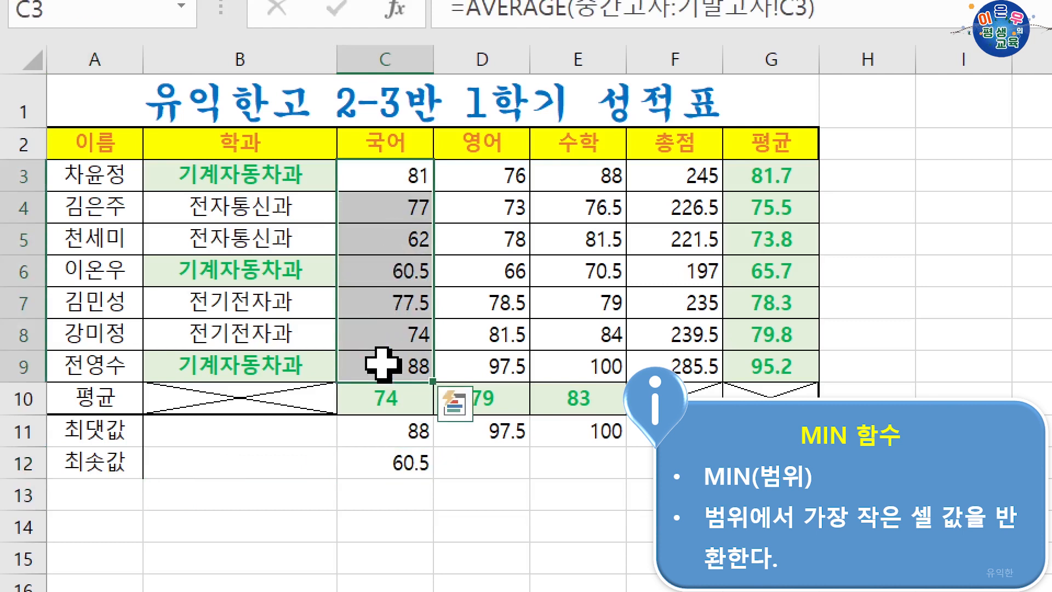
left_click(416, 468)
left_click_drag(431, 478, 674, 477)
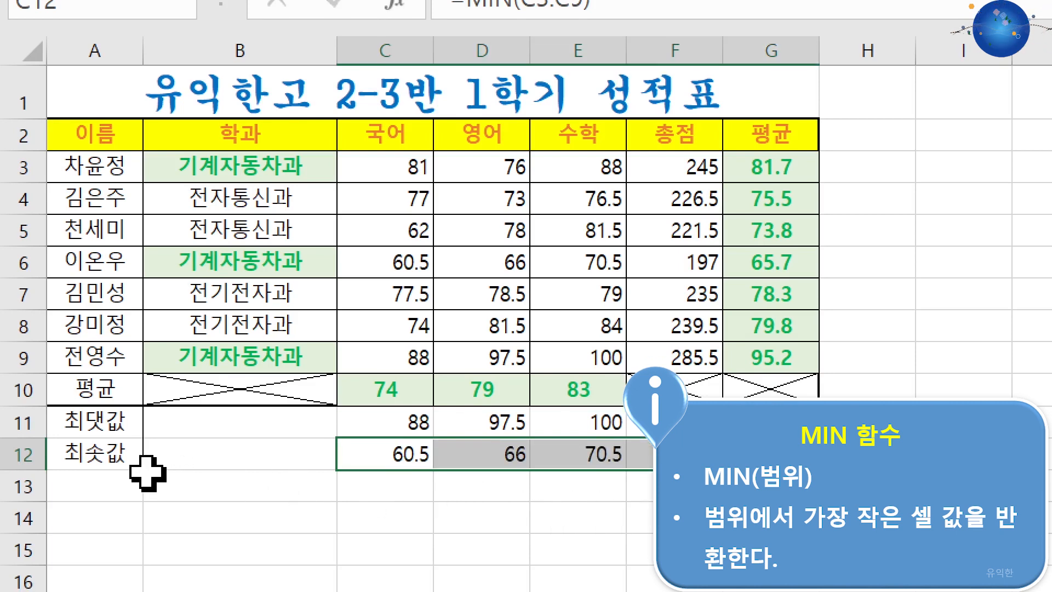
left_click(100, 487)
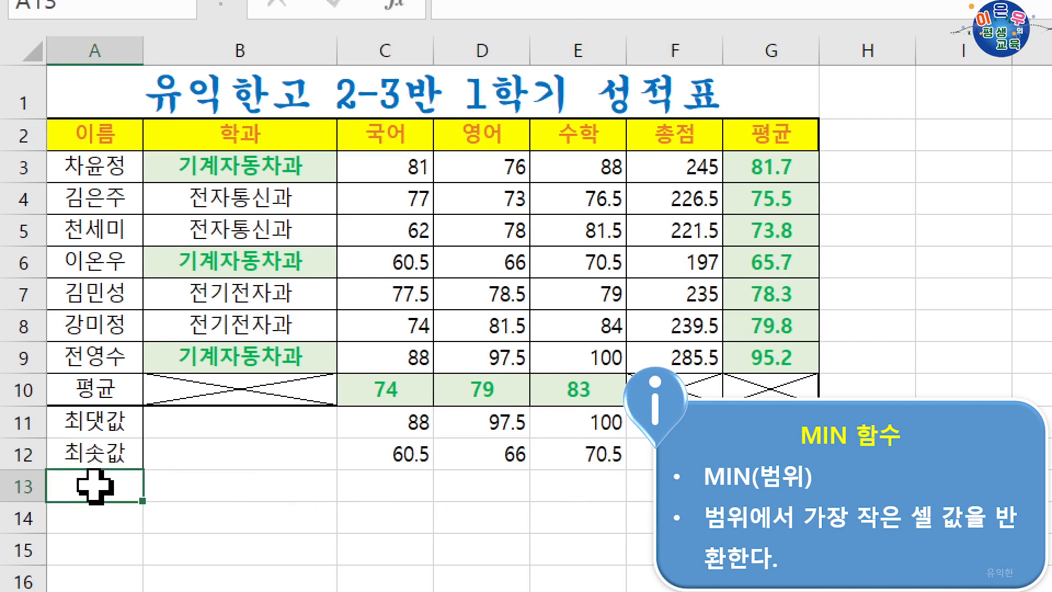
Start a LEFT formula in H3 and open its function arguments dialog.
left_click(865, 164)
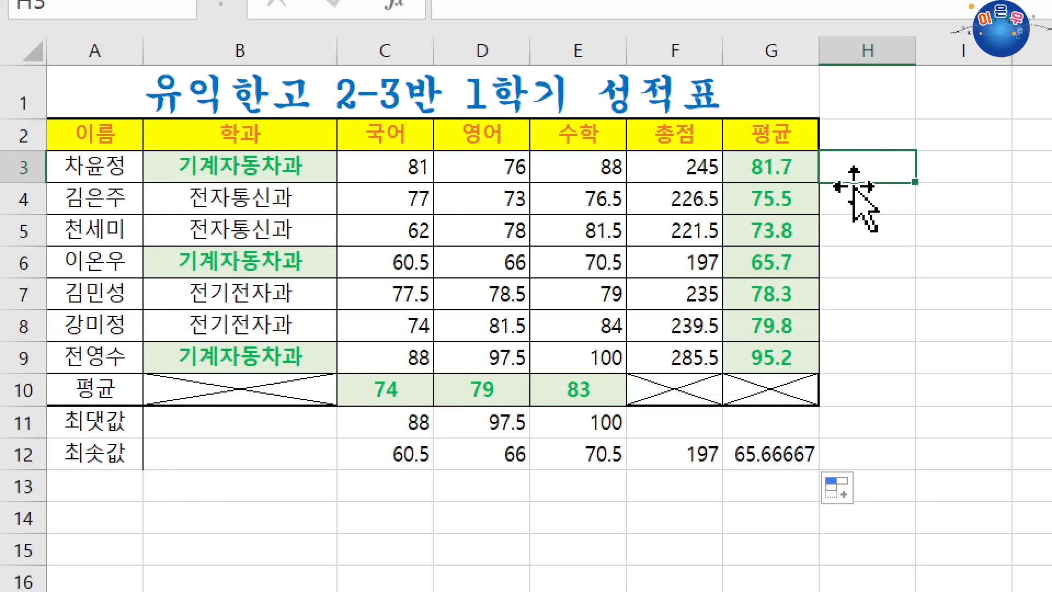
type("=")
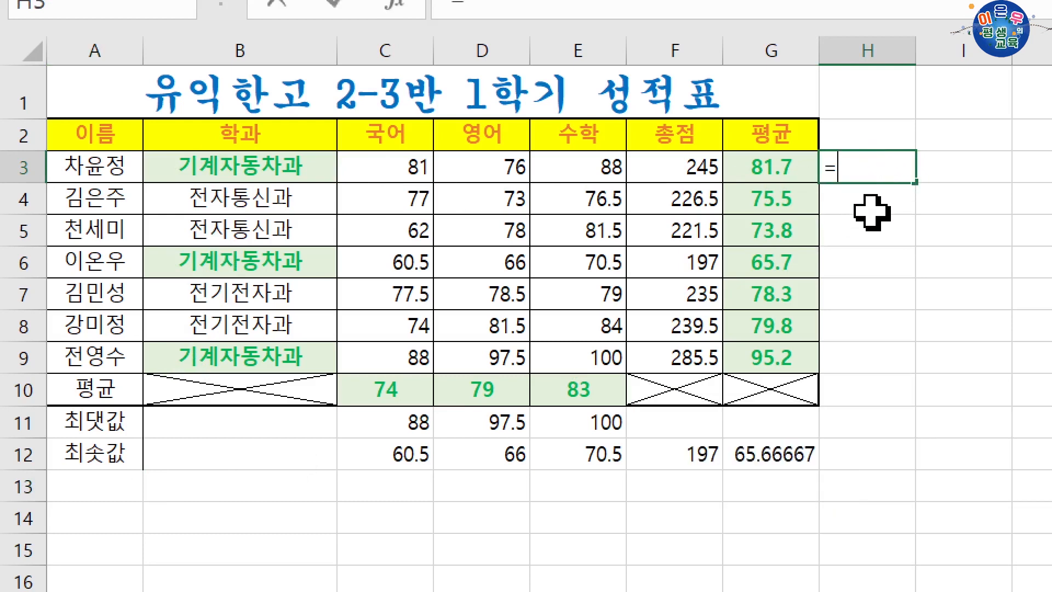
type("l")
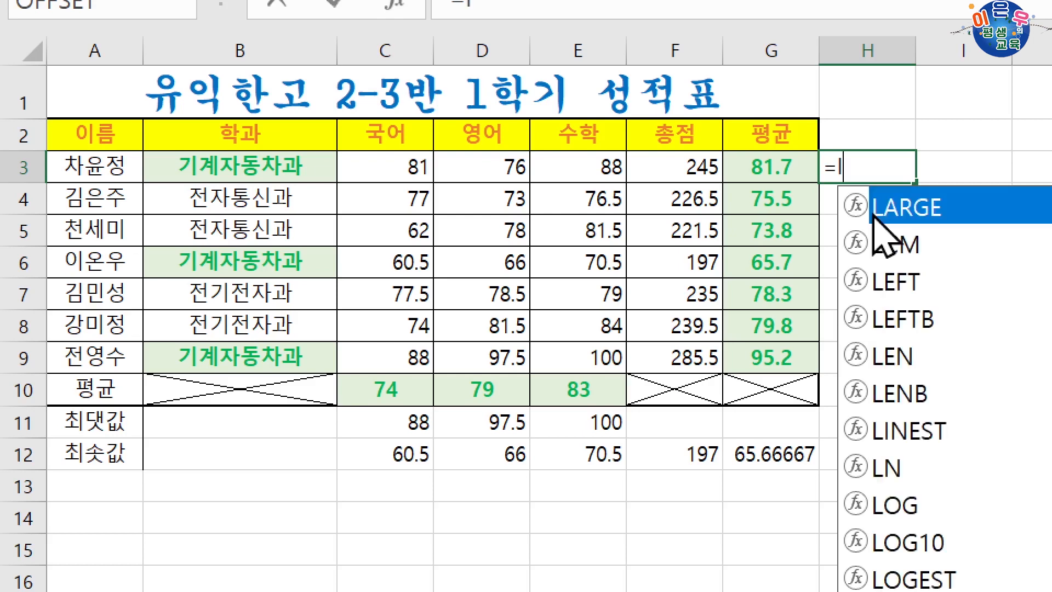
type("e")
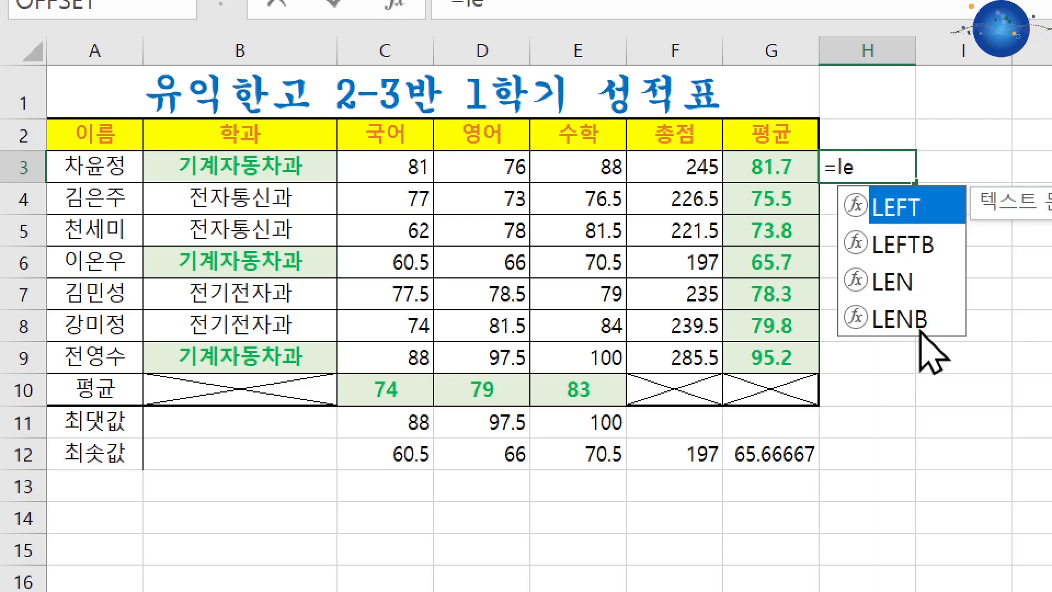
key("Tab")
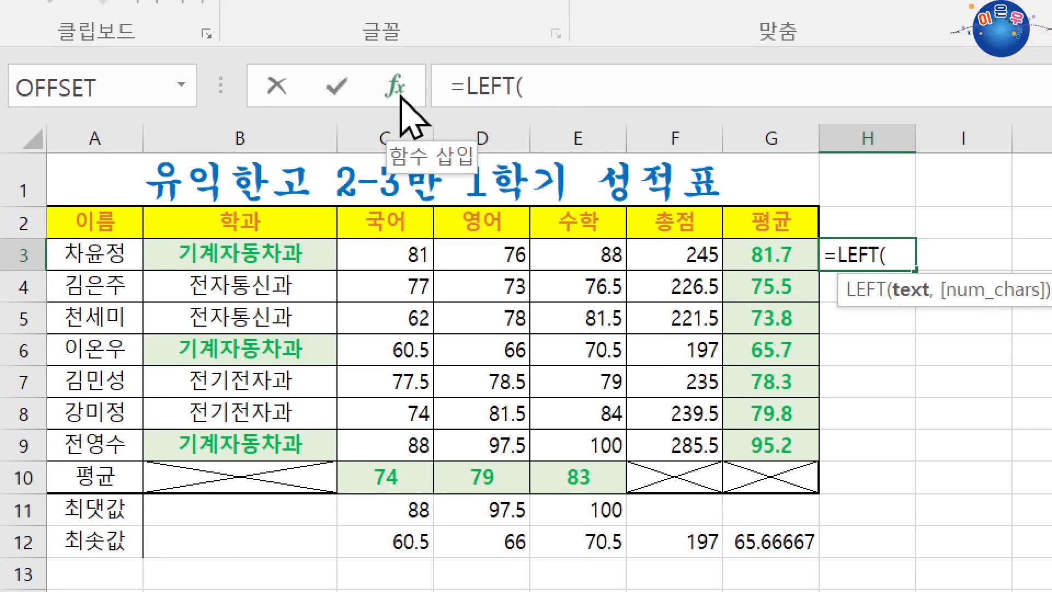
left_click(400, 96)
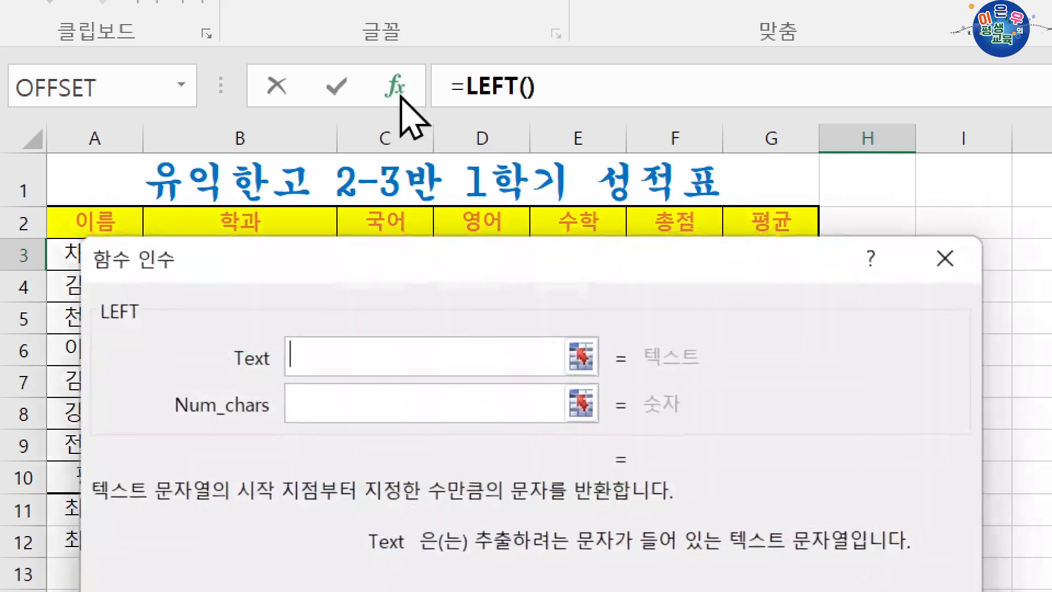
left_click_drag(469, 253, 499, 310)
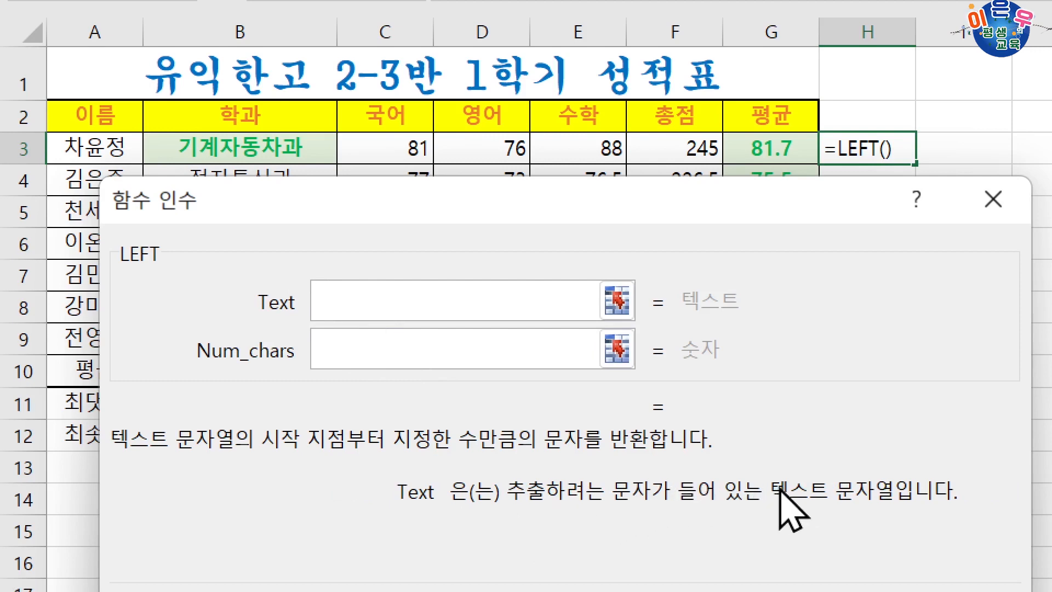
Set the LEFT arguments to Text B3 and Num_chars 2, and confirm the formula.
left_click(357, 340)
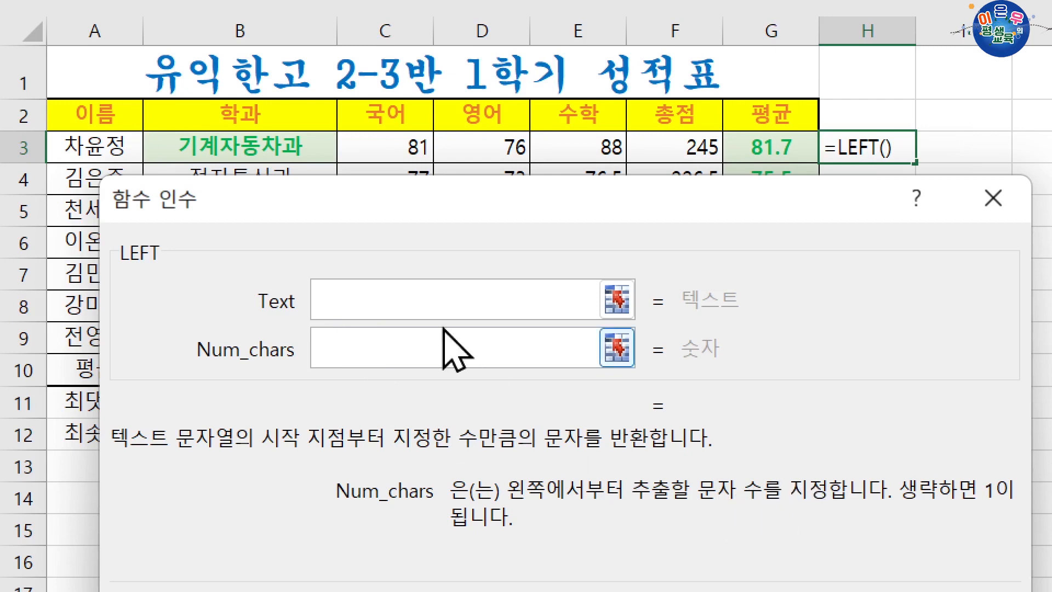
left_click(406, 300)
left_click_drag(473, 219, 509, 308)
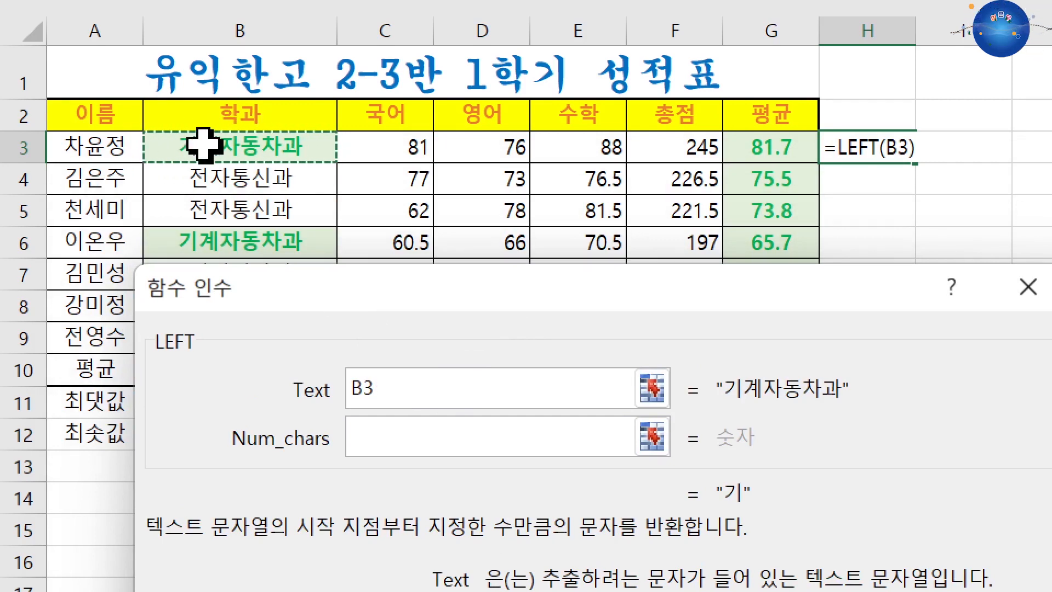
left_click(400, 436)
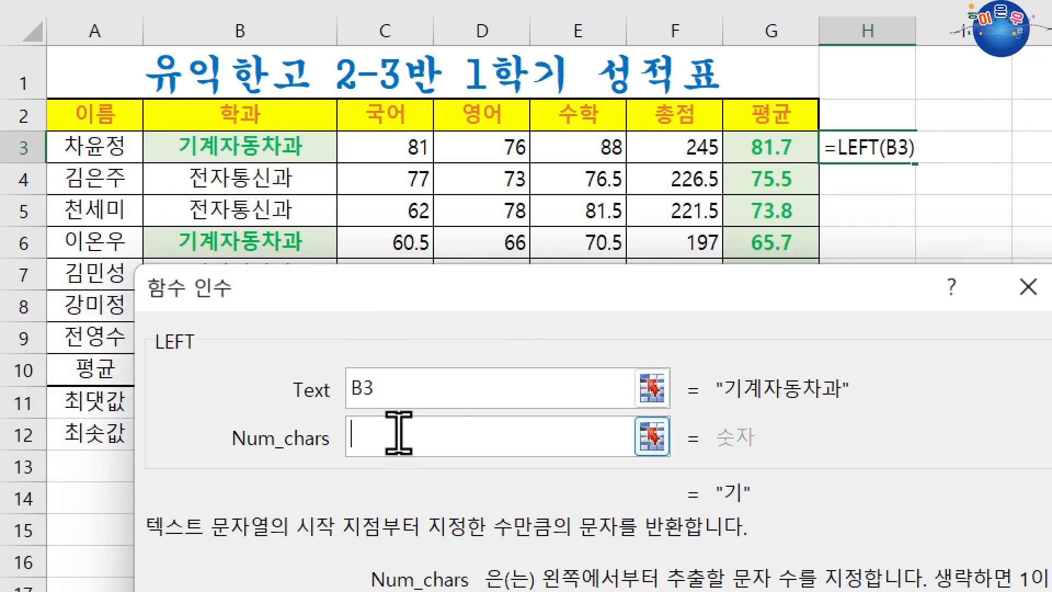
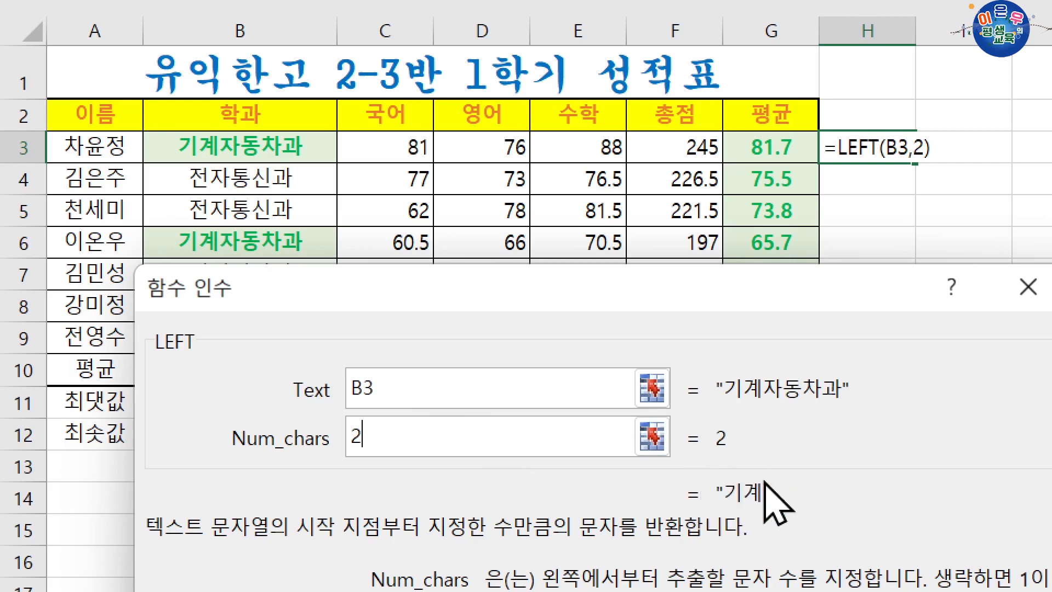
key("Return")
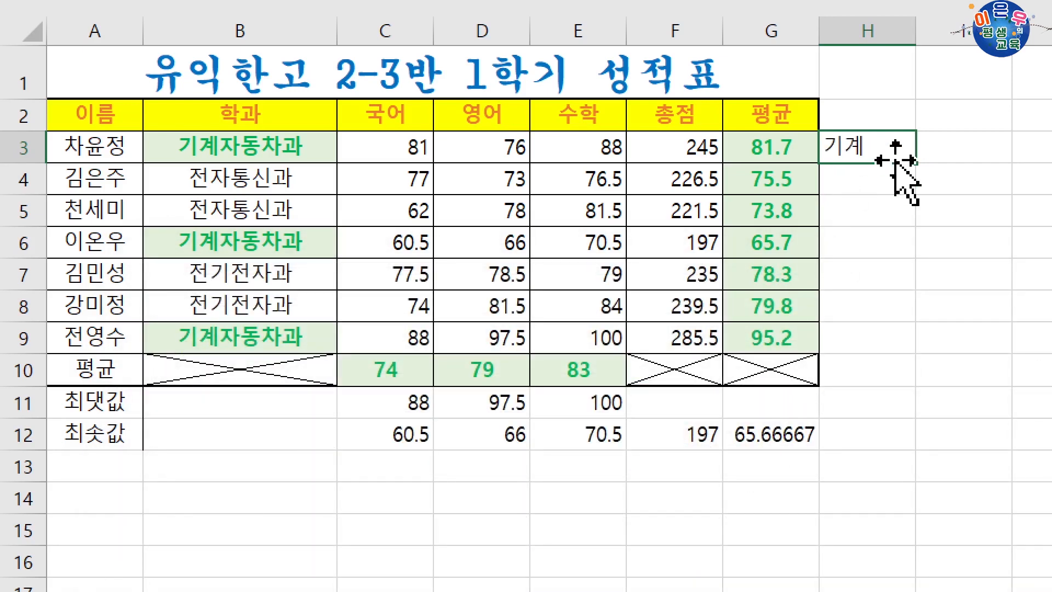
Fill the LEFT formula from H3 down to H9 and compare the extracted text with the 학과 names in B3:B9.
left_click_drag(915, 171, 899, 346)
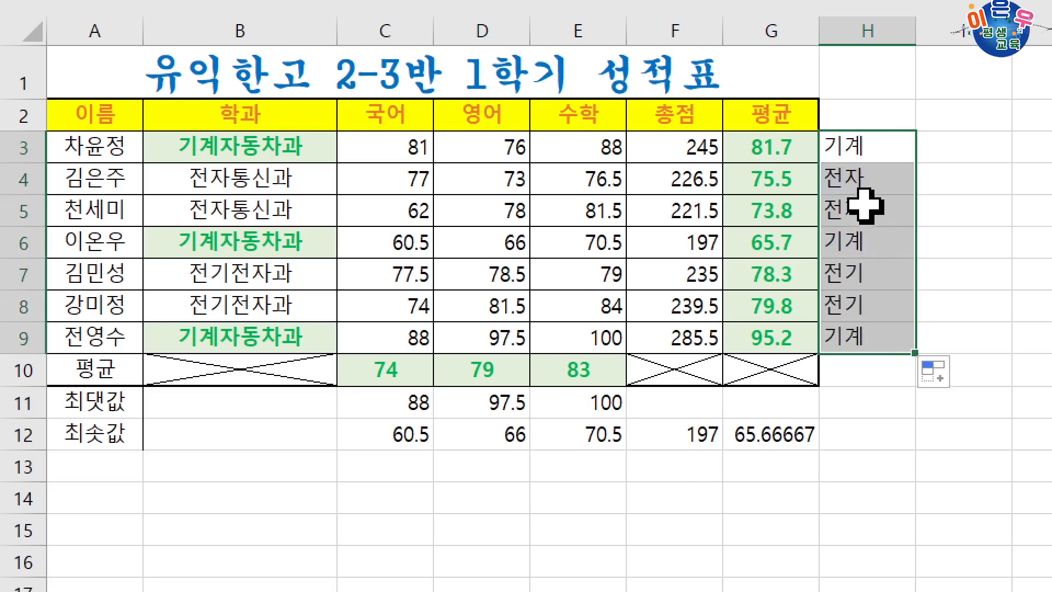
left_click(857, 176)
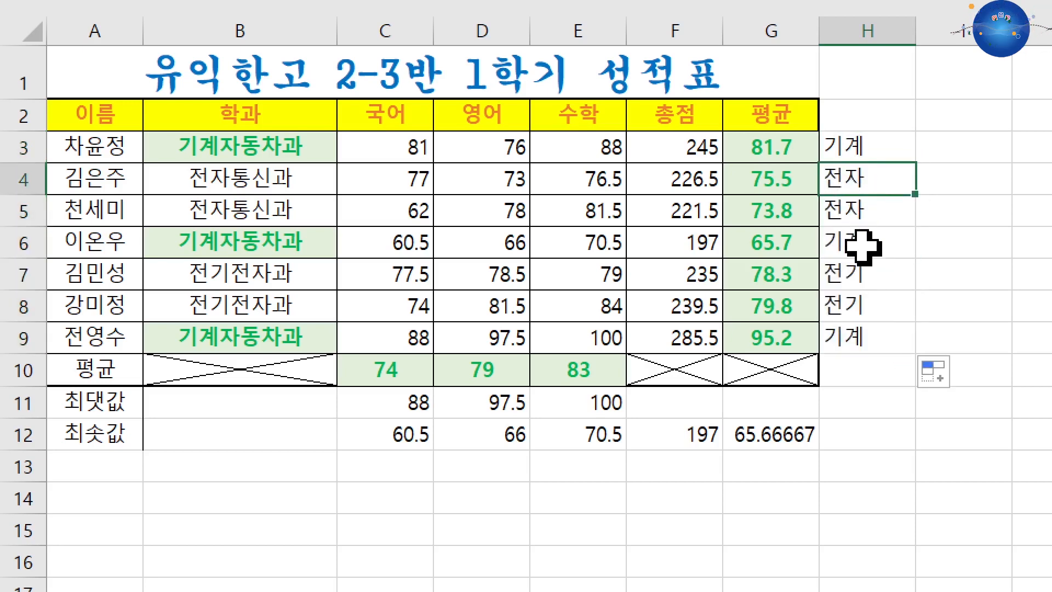
left_click(863, 245)
left_click(868, 319)
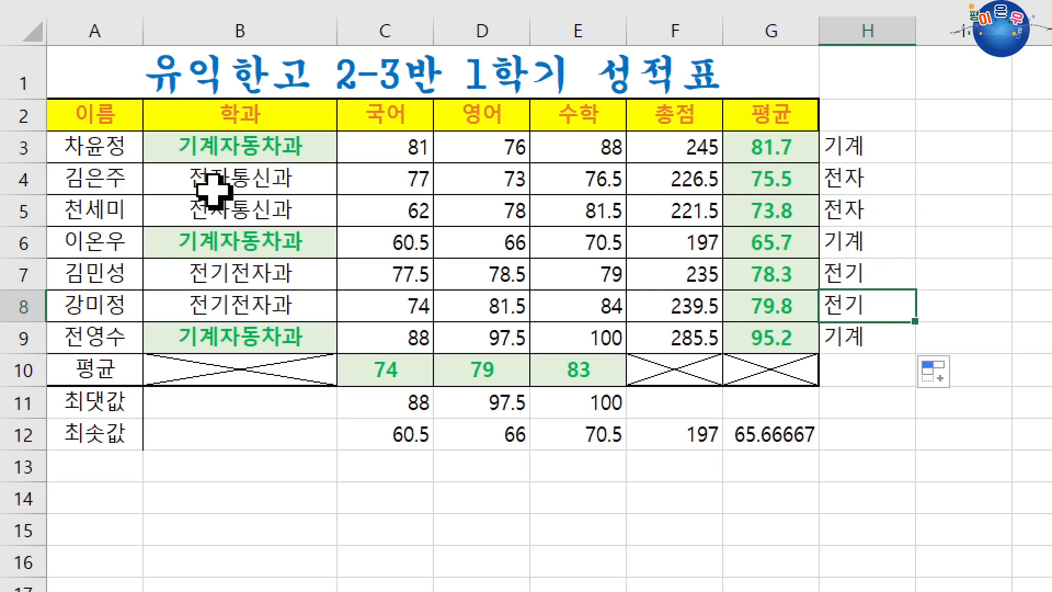
left_click_drag(216, 148, 216, 331)
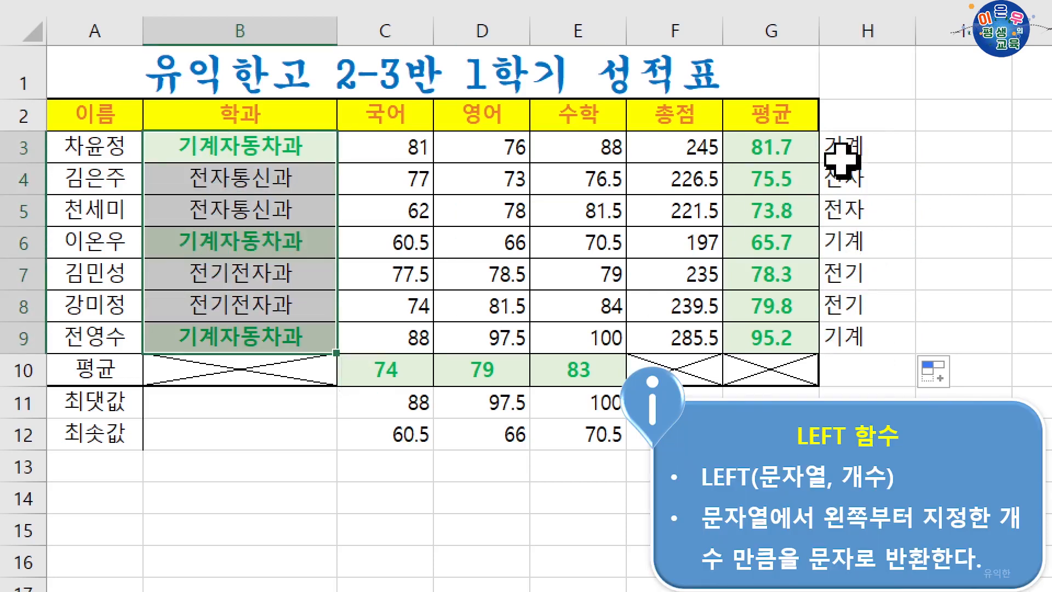
left_click_drag(841, 153, 858, 331)
left_click(864, 144)
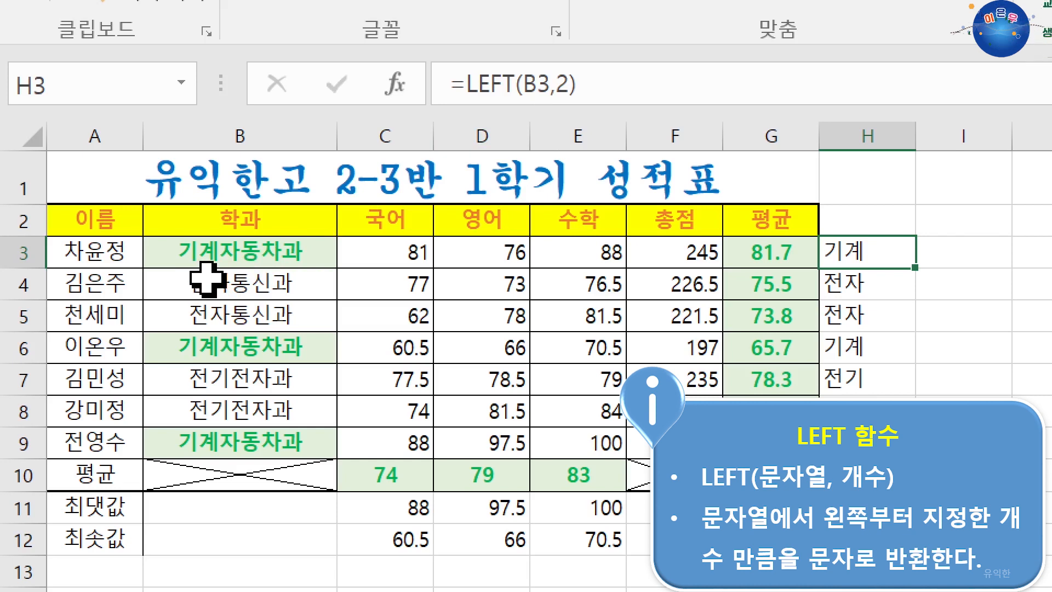
Start a RIGHT formula in cell I3.
left_click(968, 253)
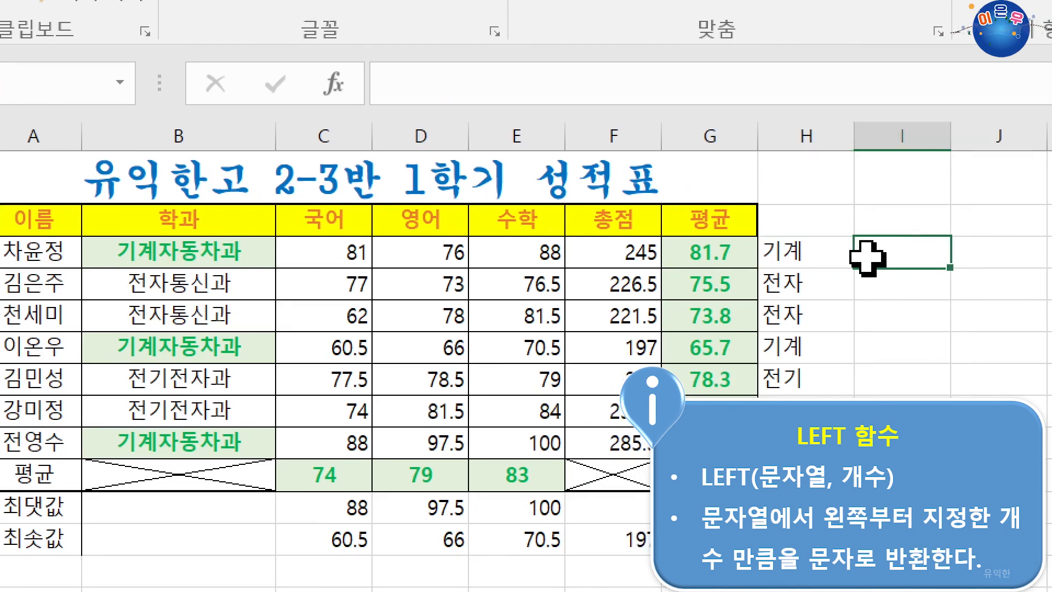
type("=")
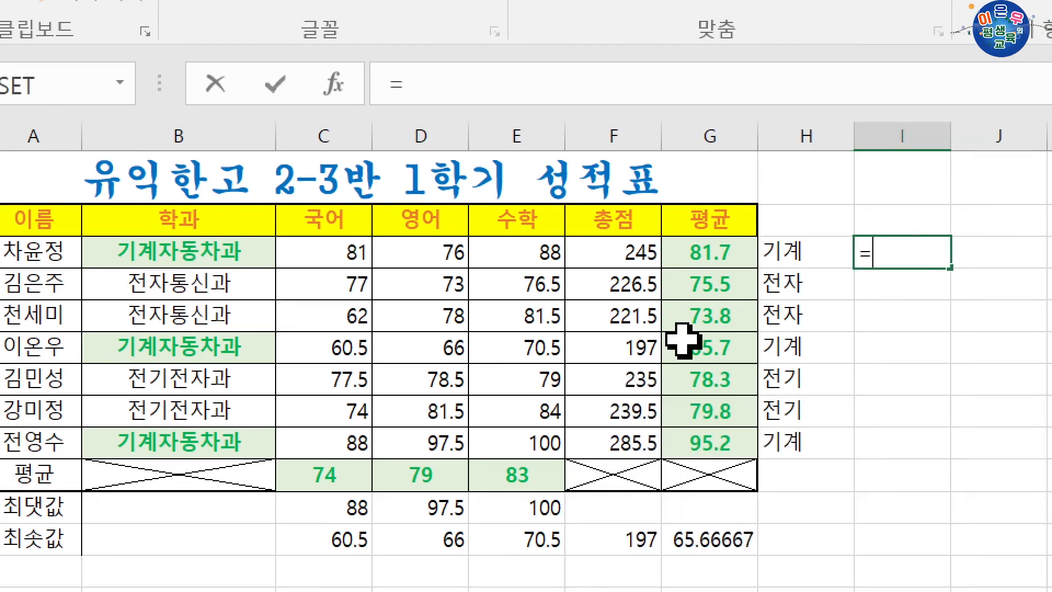
type("ri")
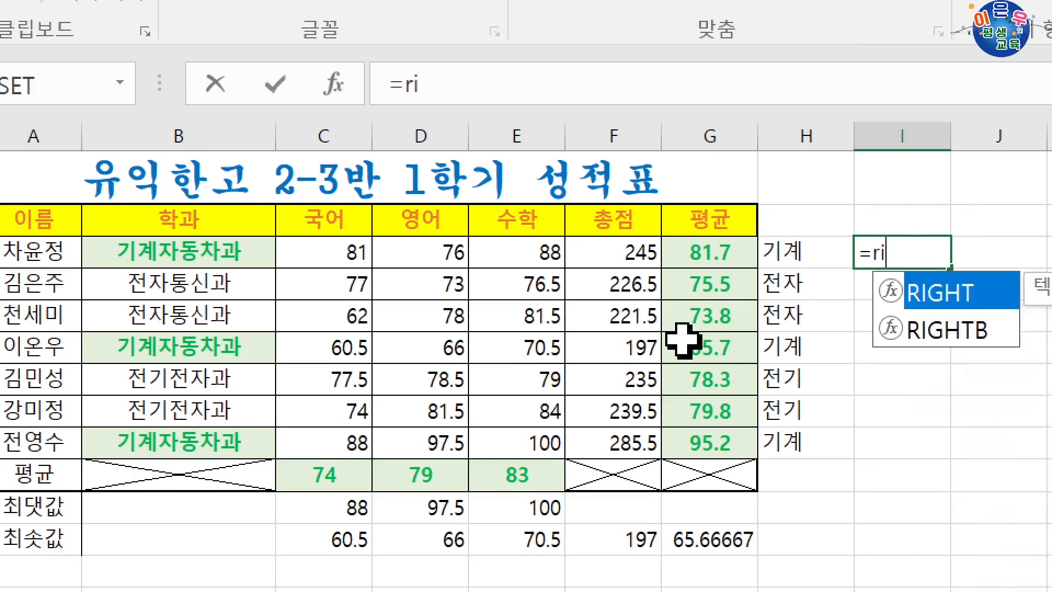
type("gh")
key("Tab")
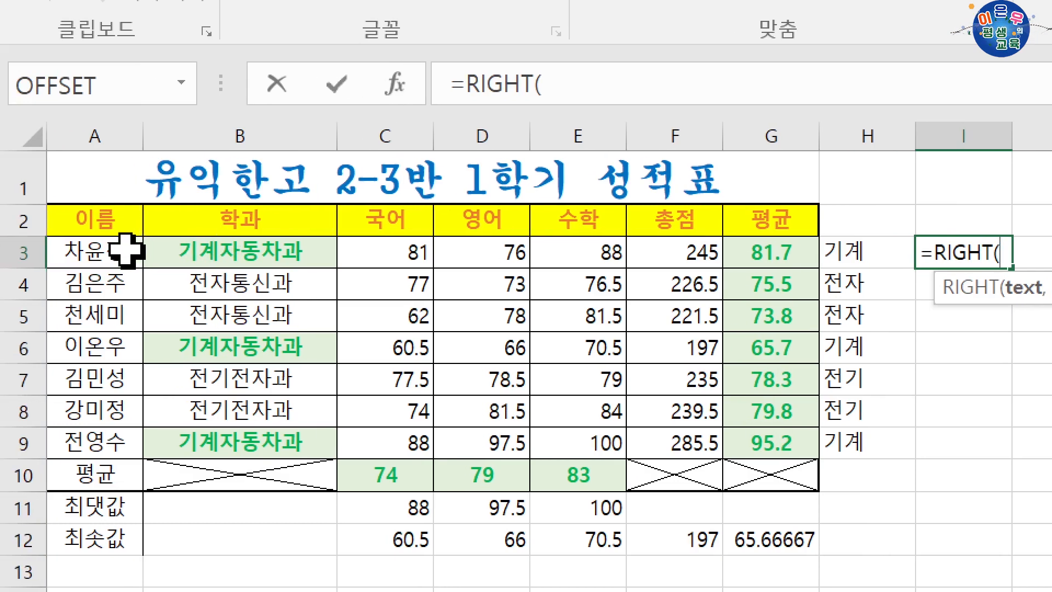
left_click(126, 250)
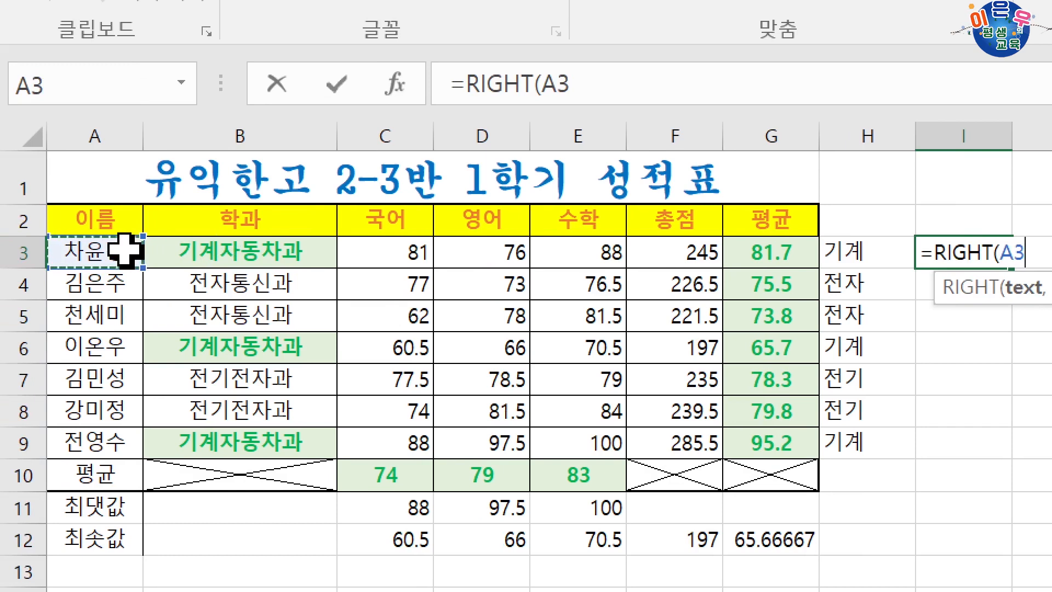
type(",2")
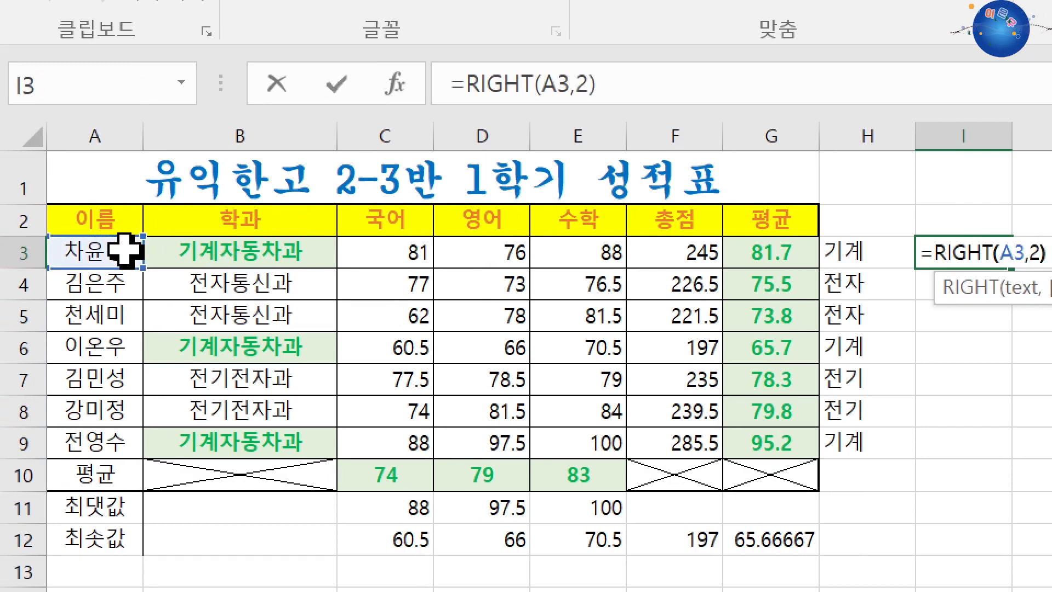
key("BackSpace")
key("BackSpace")
key("BackSpace")
key("BackSpace")
key("BackSpace")
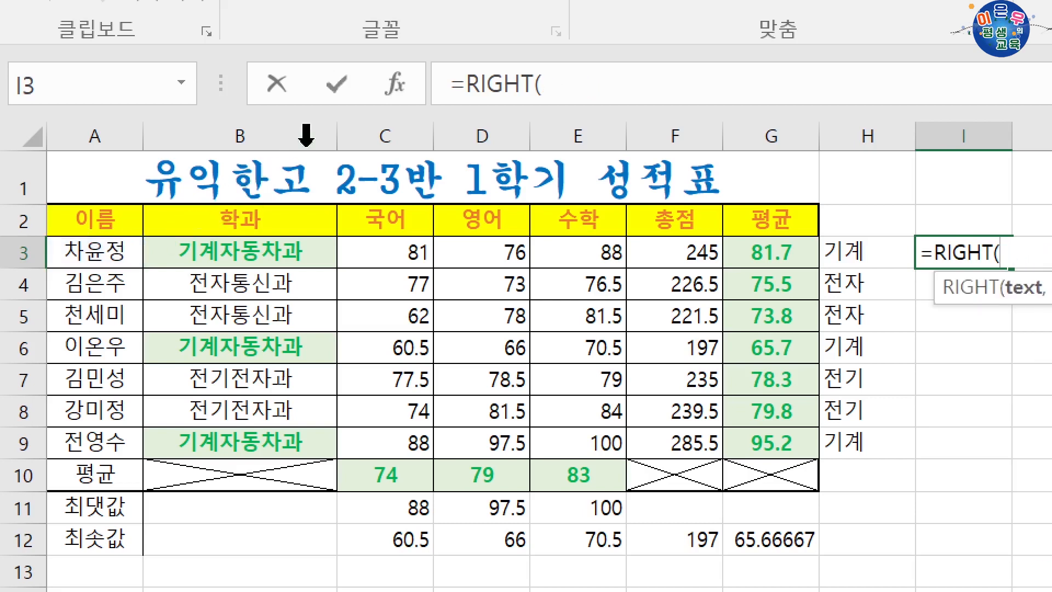
Set the RIGHT function's arguments to Text A3 and Num_chars 2, and fill the formula from I3 down to I9.
left_click(393, 83)
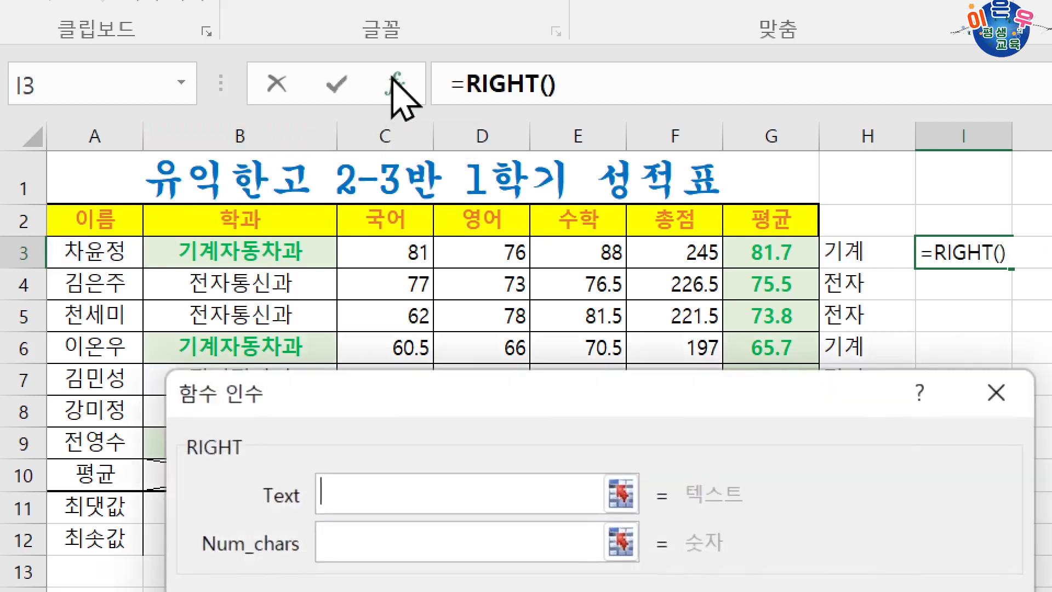
left_click(110, 247)
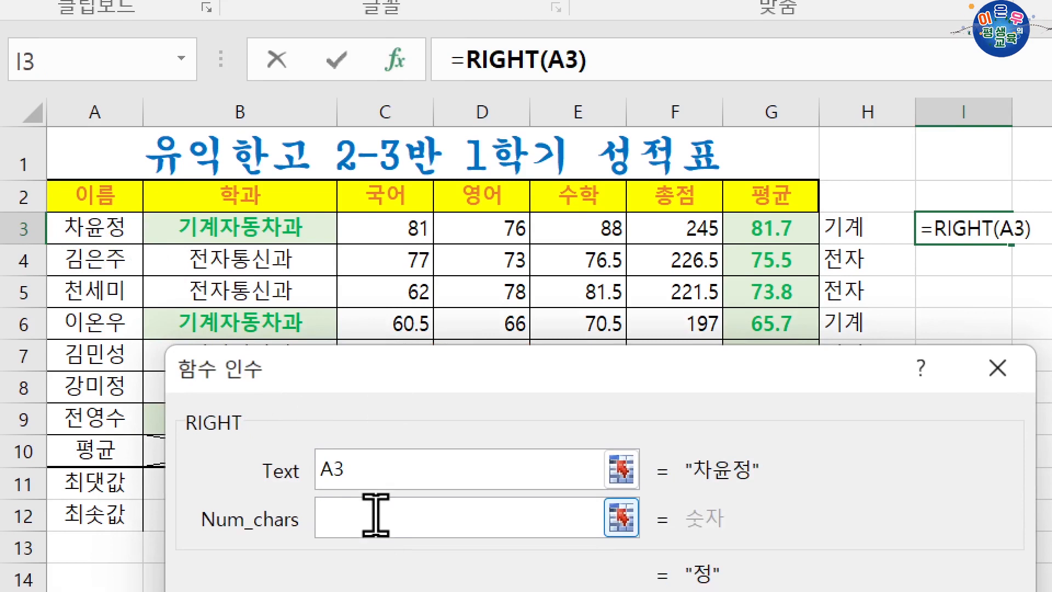
type("2")
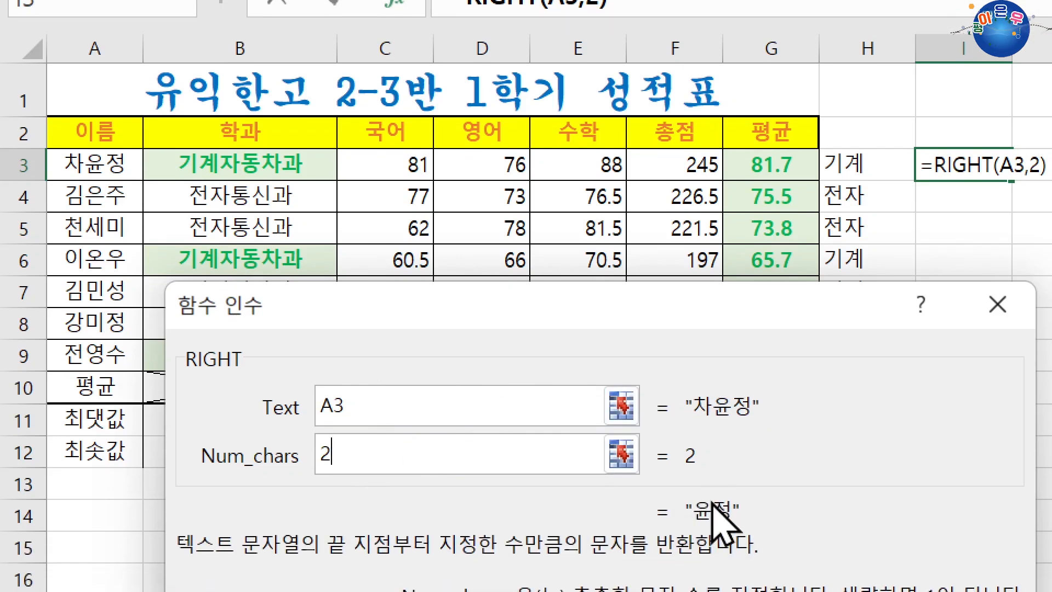
key("Return")
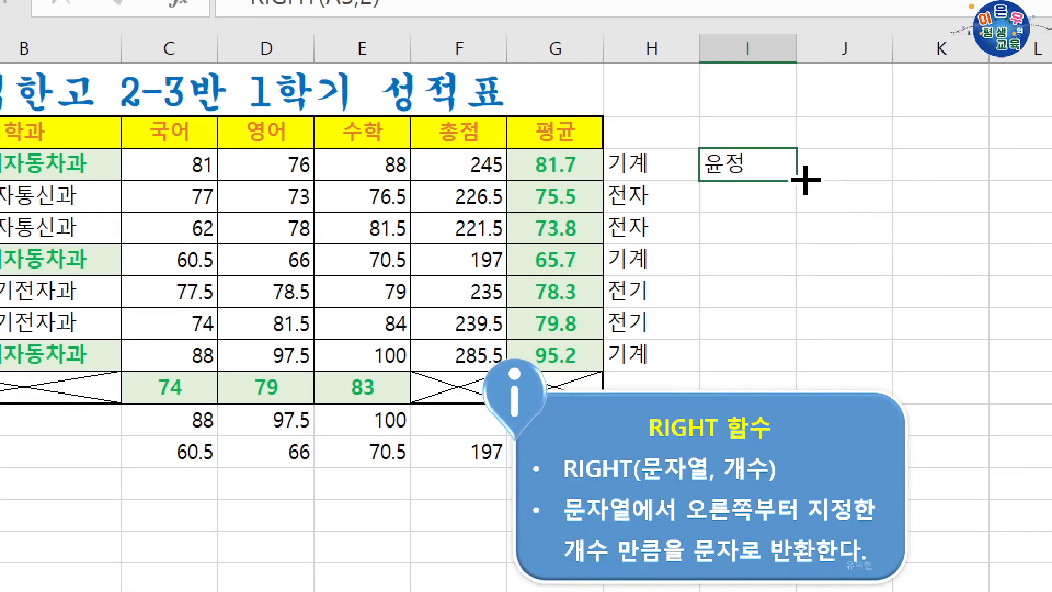
left_click_drag(1012, 181, 1011, 303)
left_click_drag(796, 302, 794, 359)
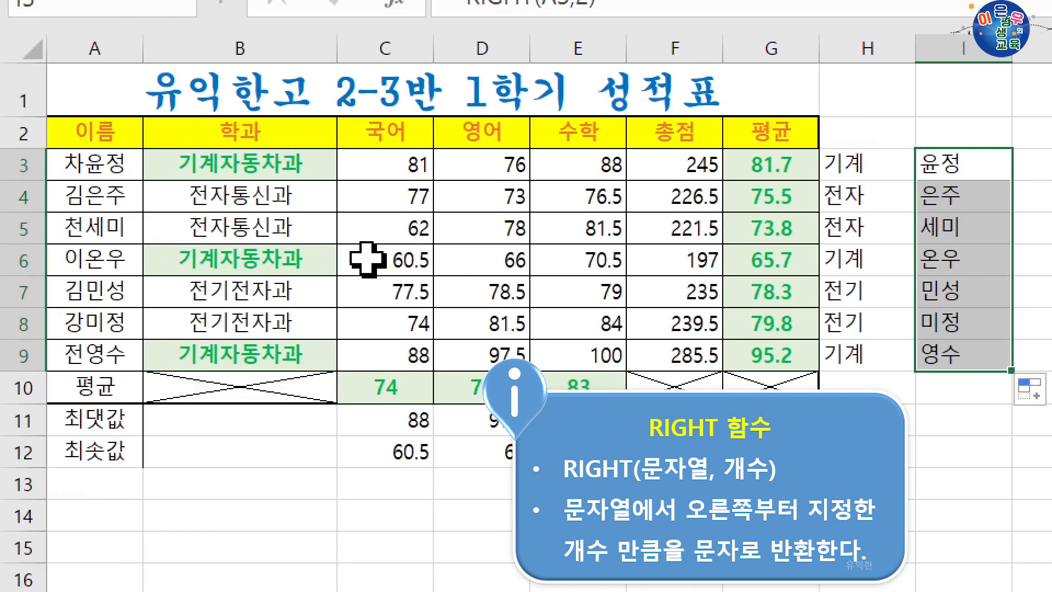
Hide the 국어, 영어 and 수학 score columns, C through E.
left_click(670, 248)
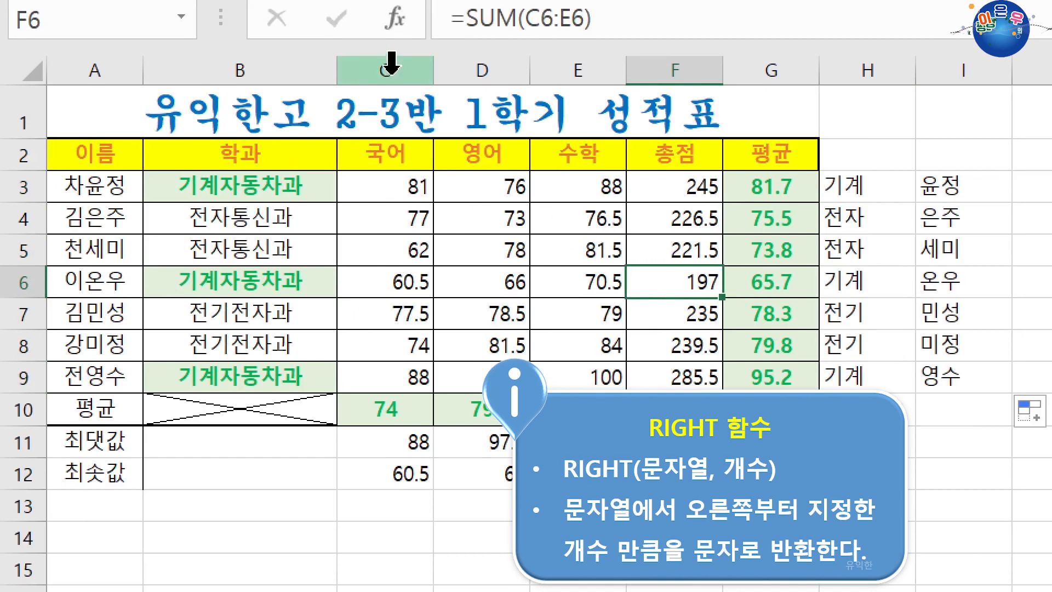
left_click(393, 50)
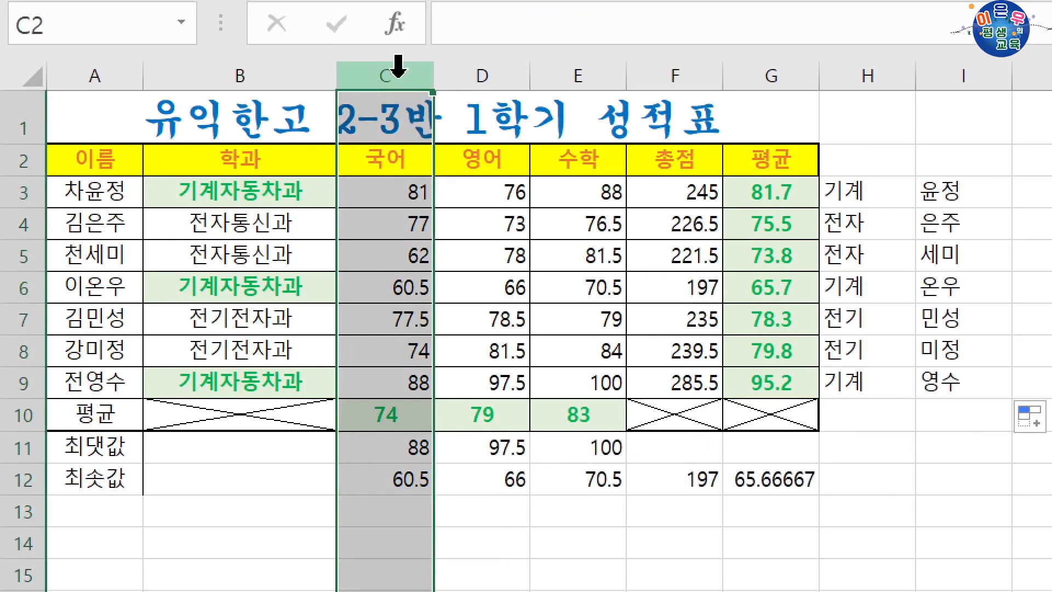
left_click_drag(395, 75, 580, 78)
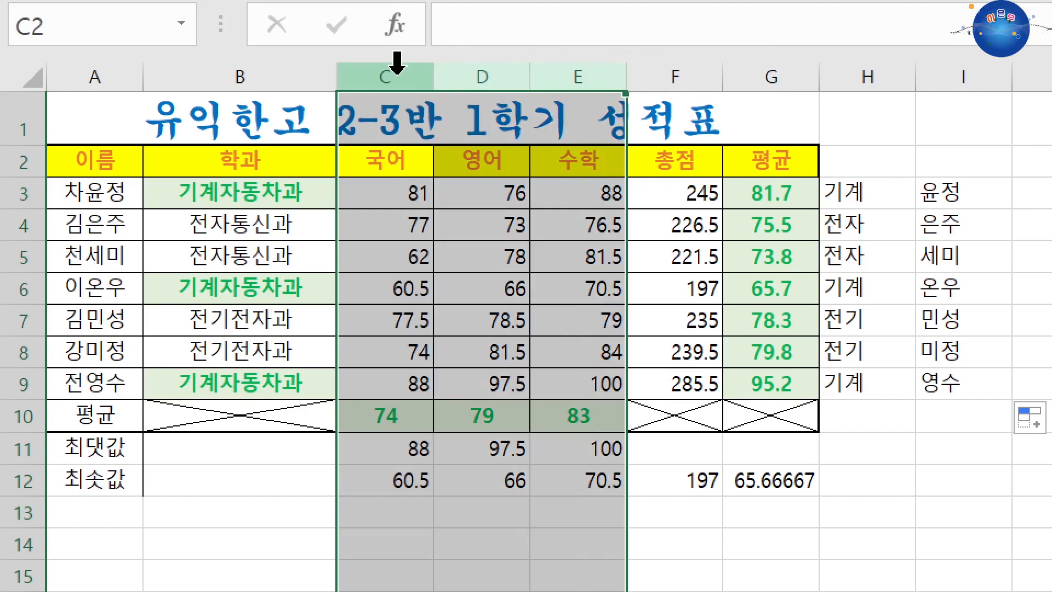
left_click(397, 65)
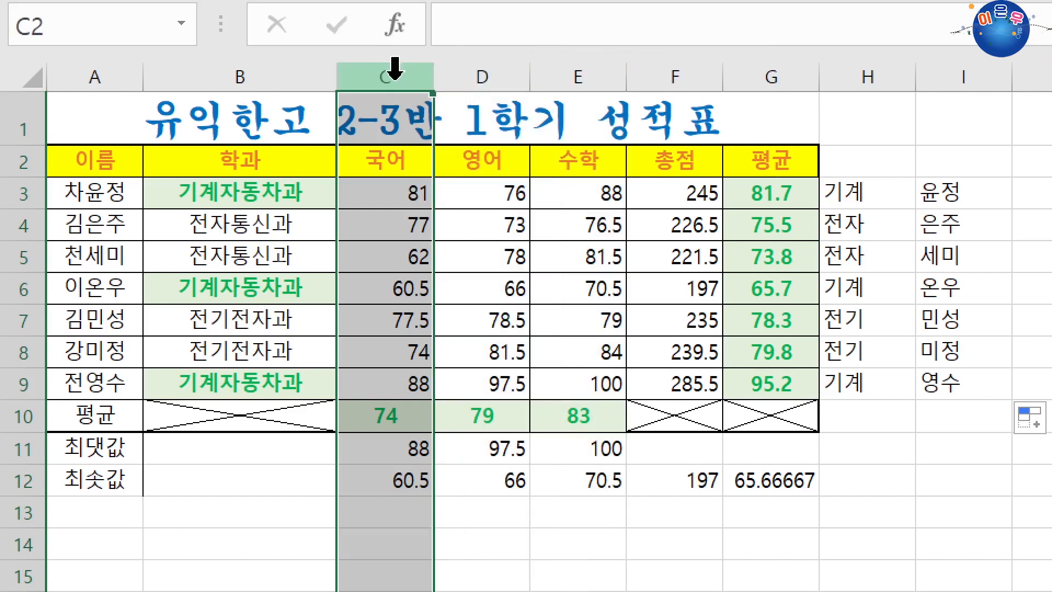
left_click_drag(396, 69, 580, 73)
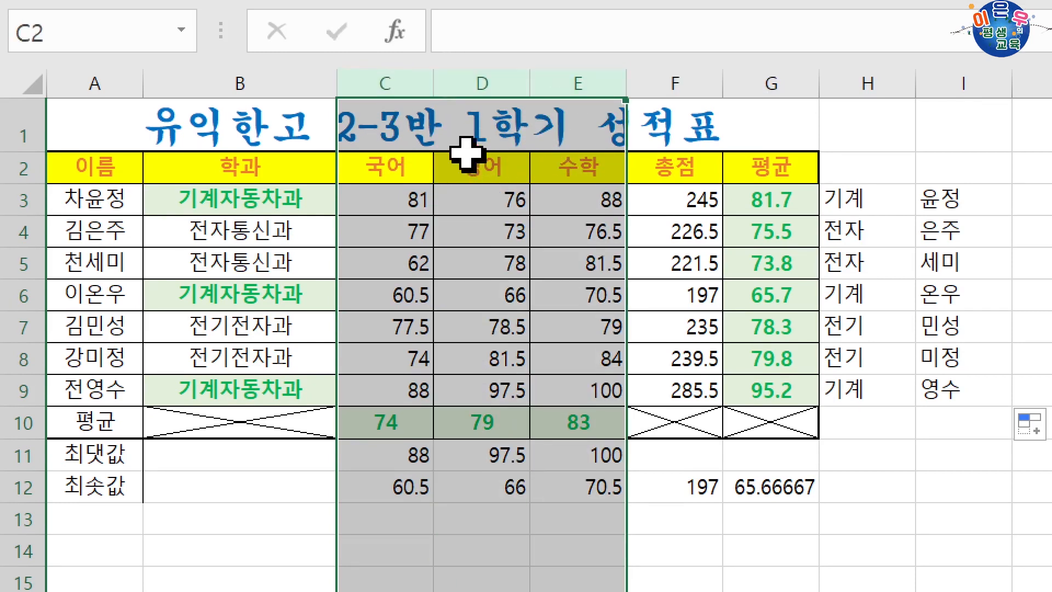
right_click(571, 82)
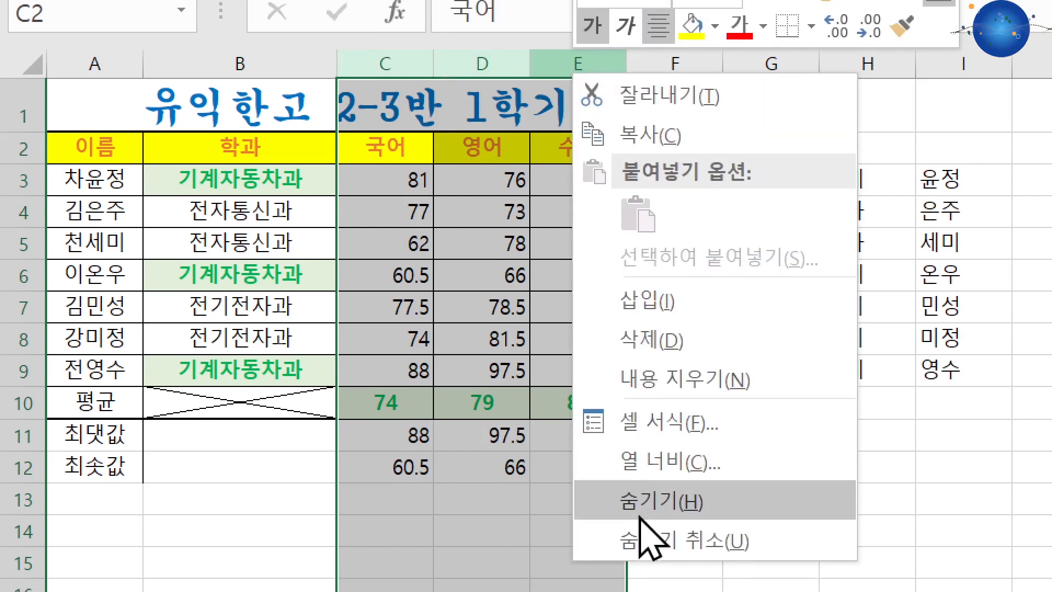
left_click(650, 503)
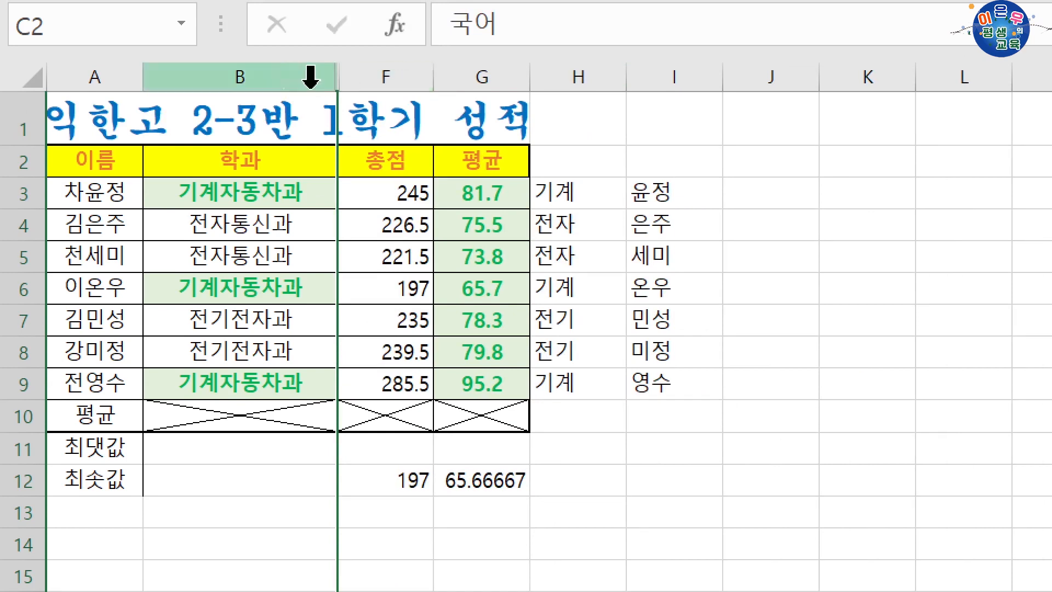
Unhide the hidden columns between B and F.
left_click_drag(274, 76, 383, 74)
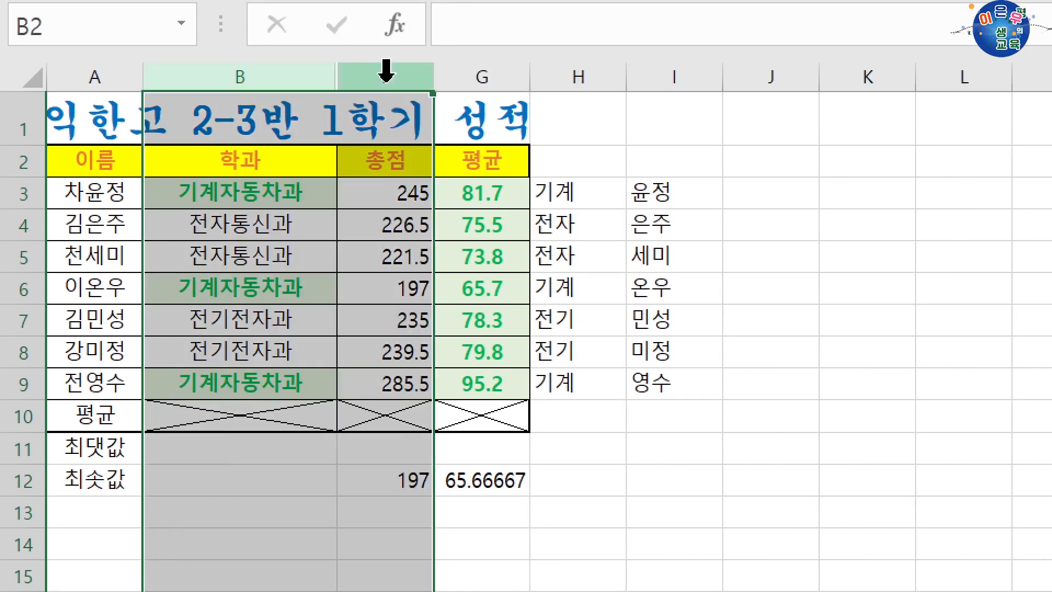
right_click(388, 83)
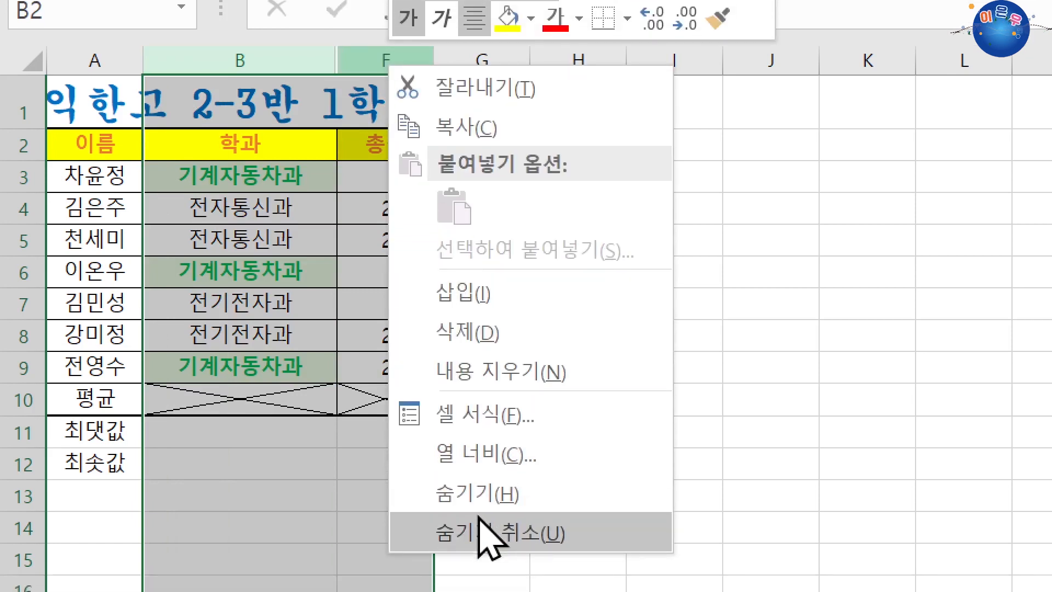
left_click(488, 549)
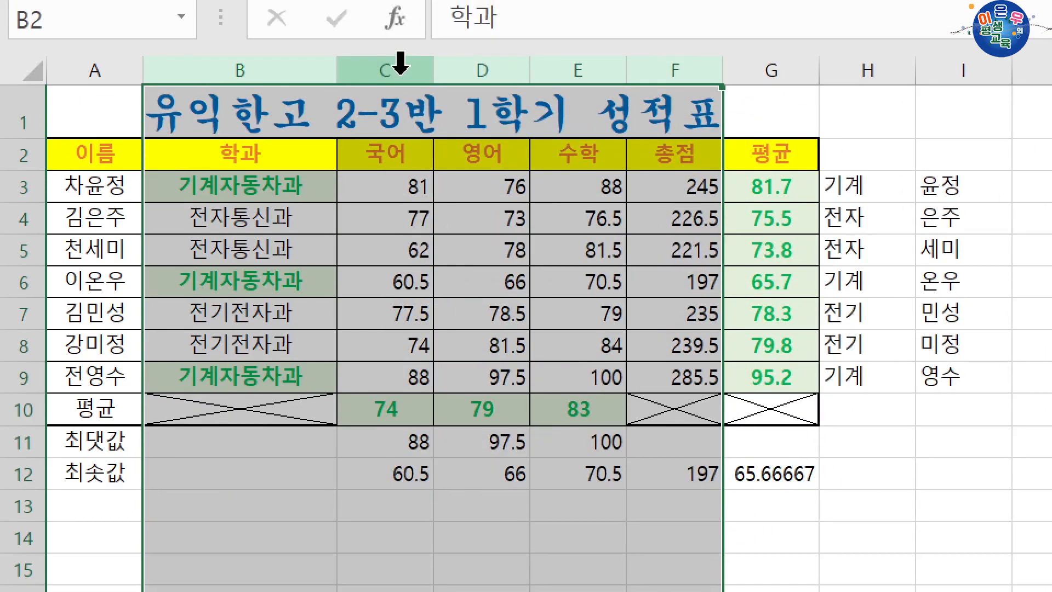
Hide columns C through E again and clear the column selection.
left_click_drag(403, 60, 570, 74)
right_click(571, 75)
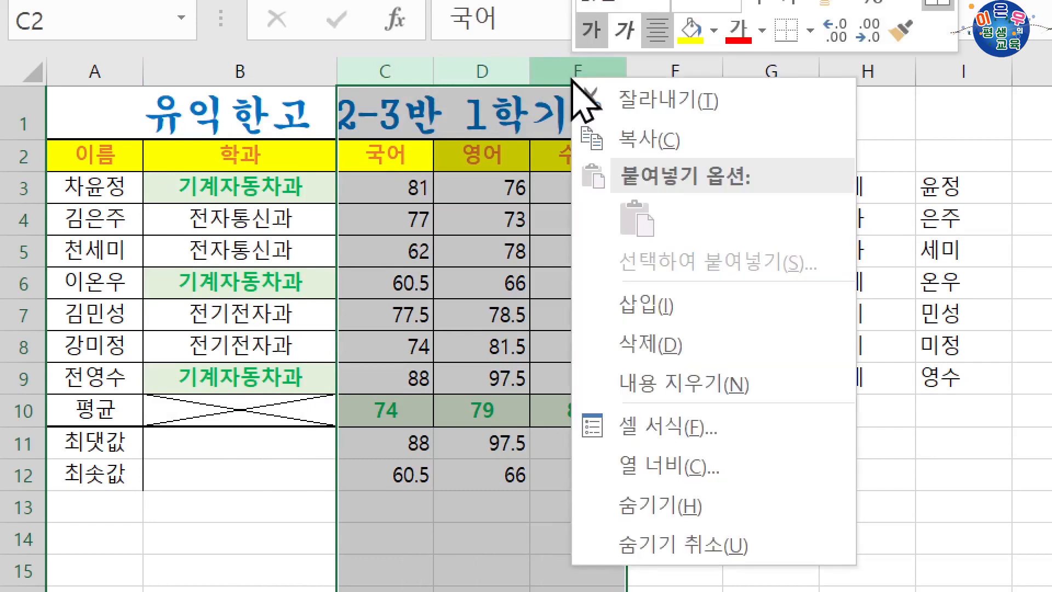
left_click(630, 512)
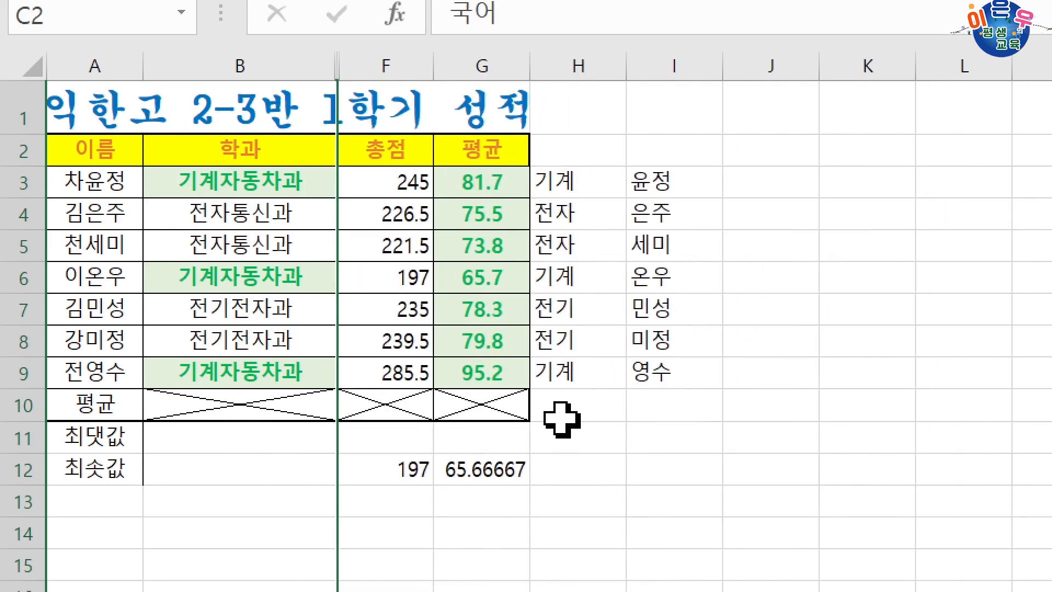
left_click(559, 418)
Start a MID formula in cell J3 and open its function arguments dialog.
left_click(751, 183)
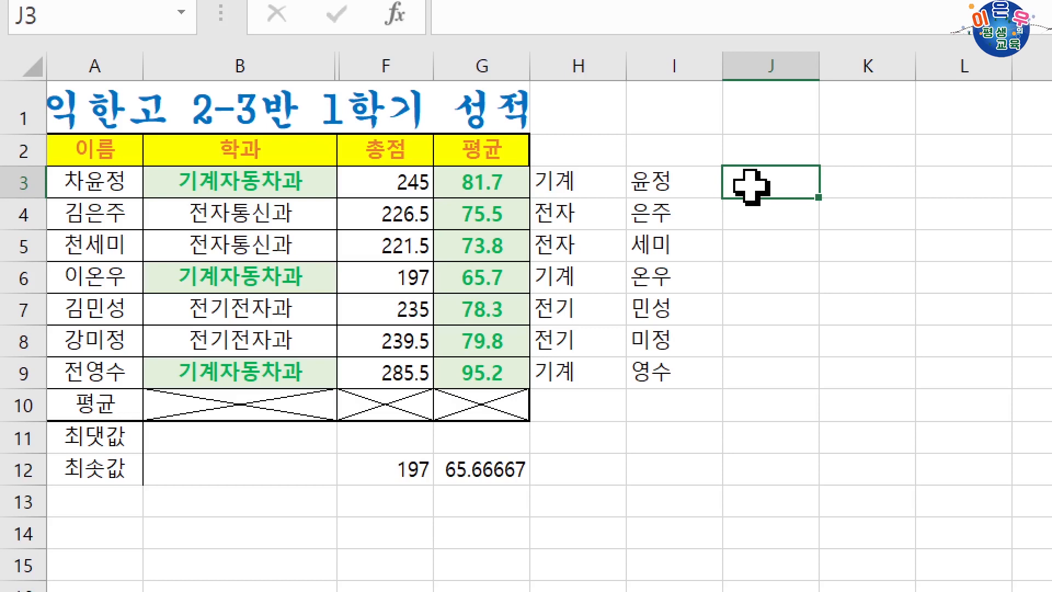
type("=")
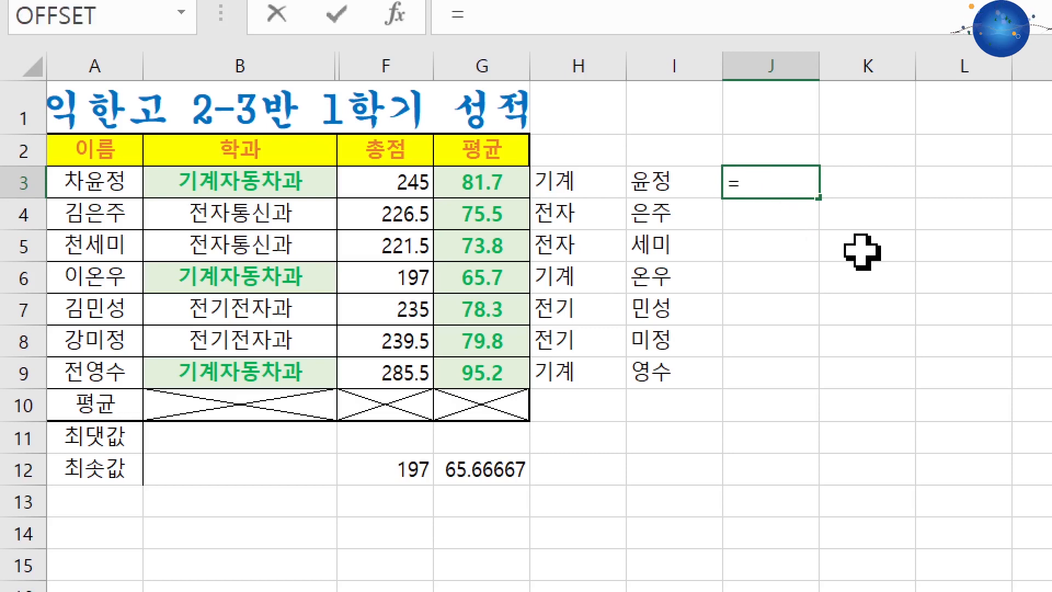
type("mid")
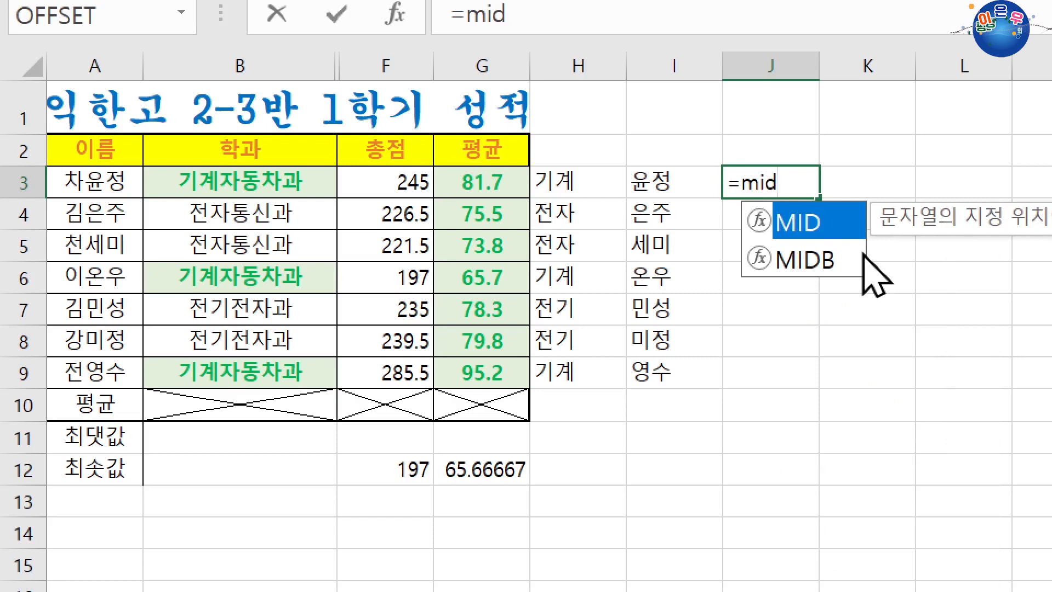
key("Tab")
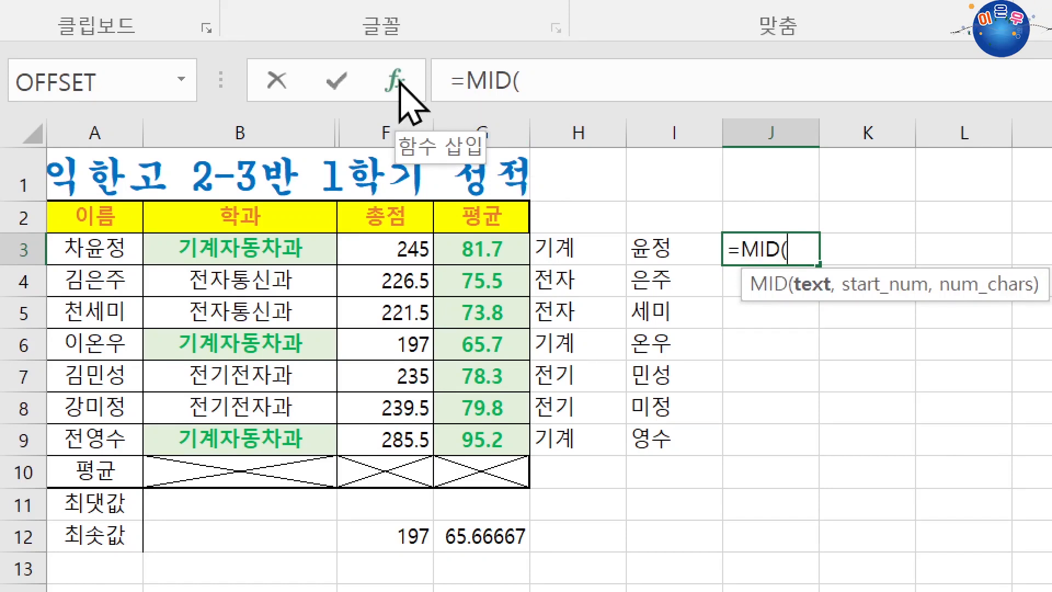
left_click(396, 82)
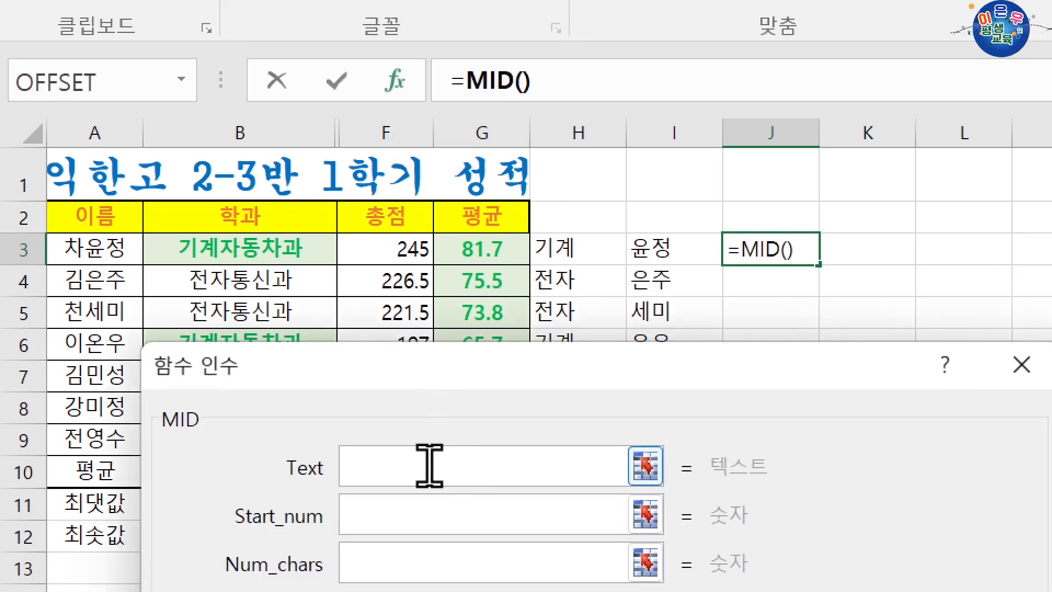
Set the MID function's Text argument to cell B3 and go to the Start_num argument.
left_click(249, 247)
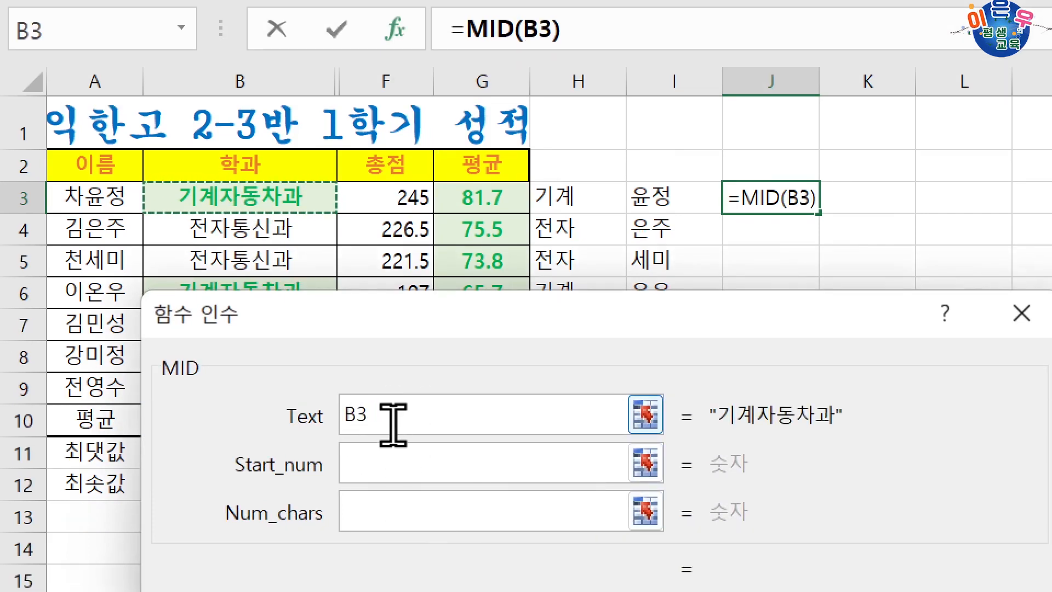
left_click(423, 450)
left_click(431, 516)
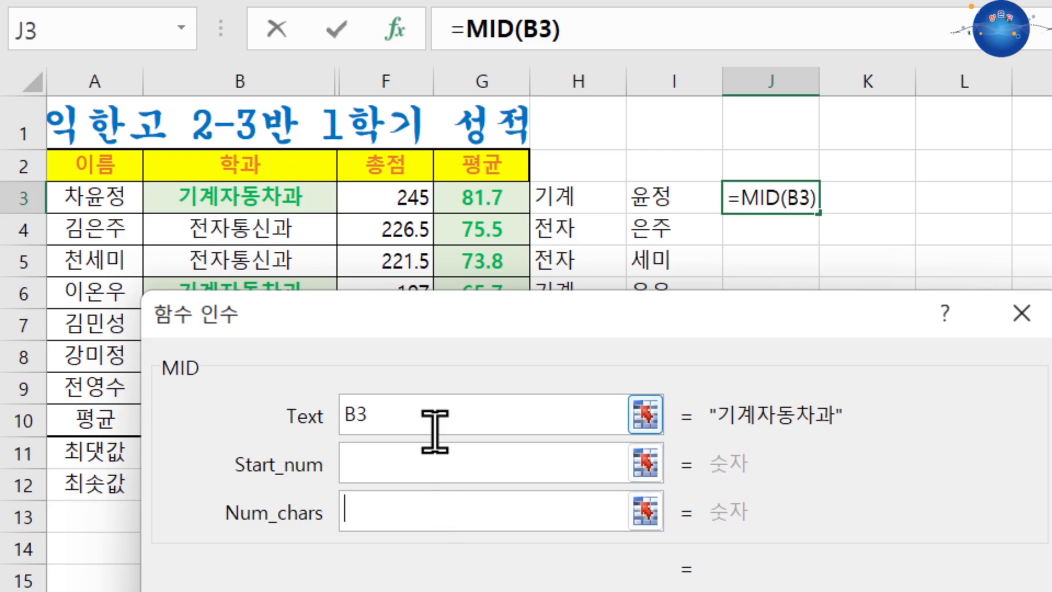
left_click(434, 455)
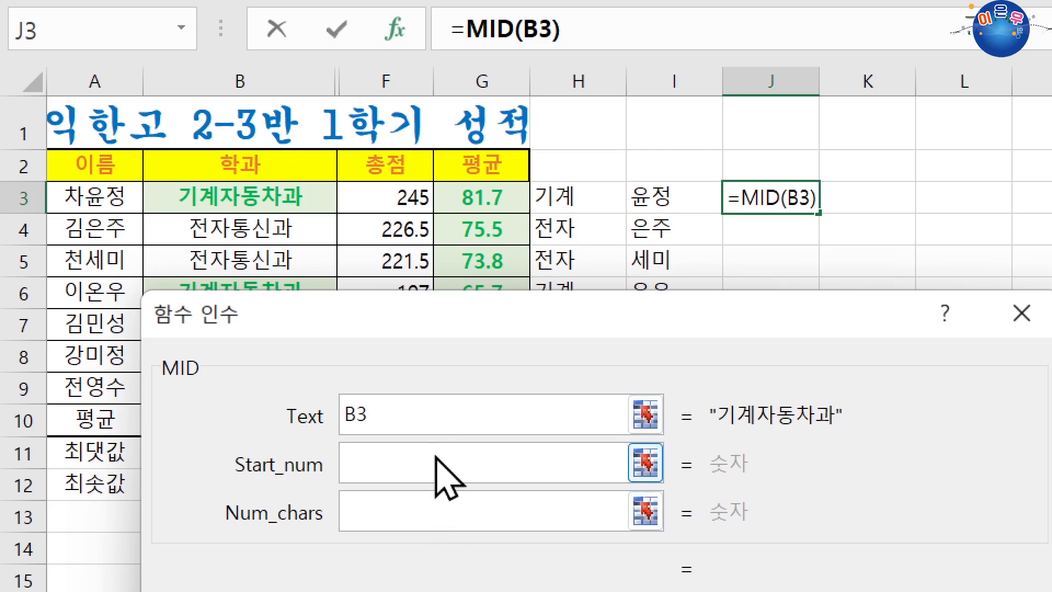
left_click(432, 506)
left_click(425, 429)
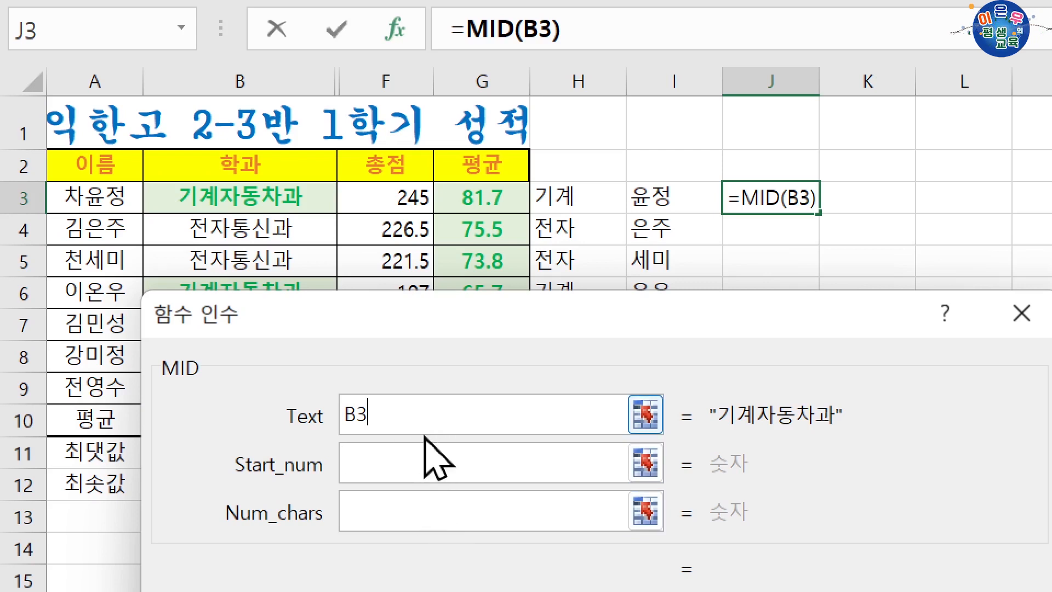
left_click(425, 455)
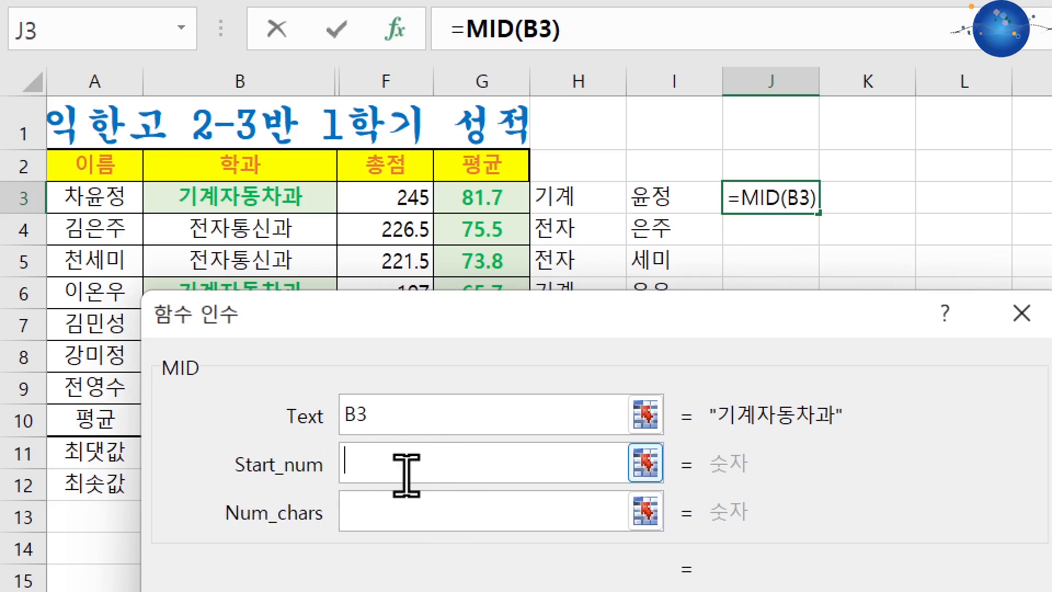
Set Start_num to 3 and Num_chars to 2, and fill the MID formula from J3 down to J9.
left_click_drag(406, 474, 328, 466)
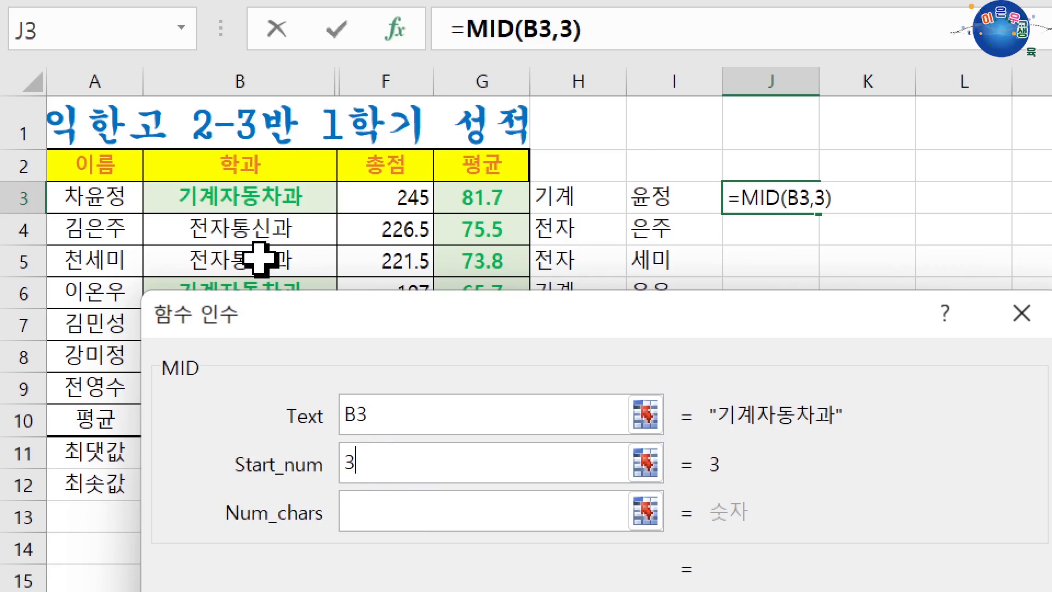
type("3")
left_click(397, 510)
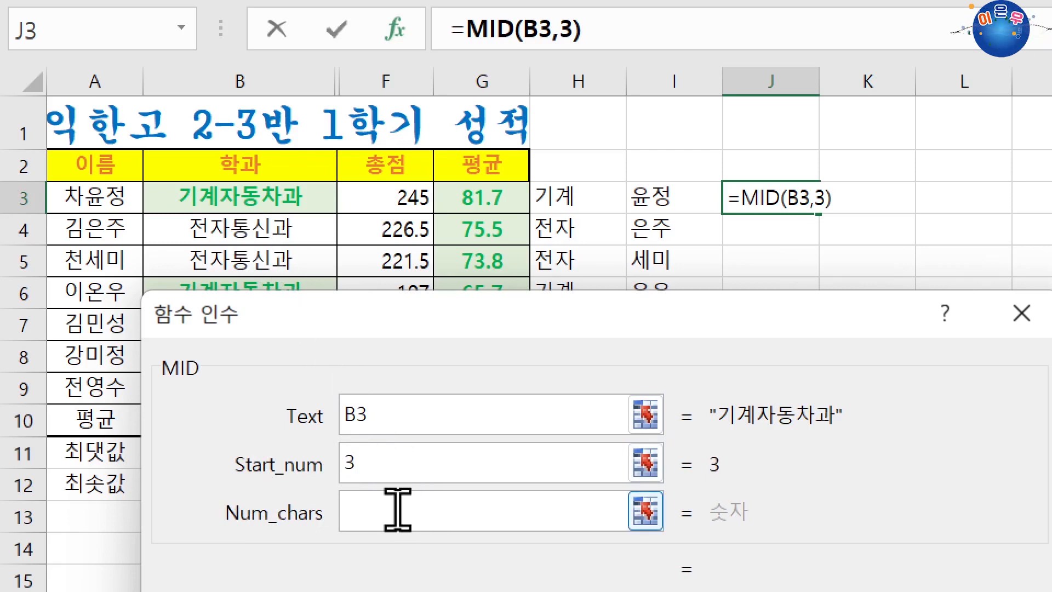
type("2")
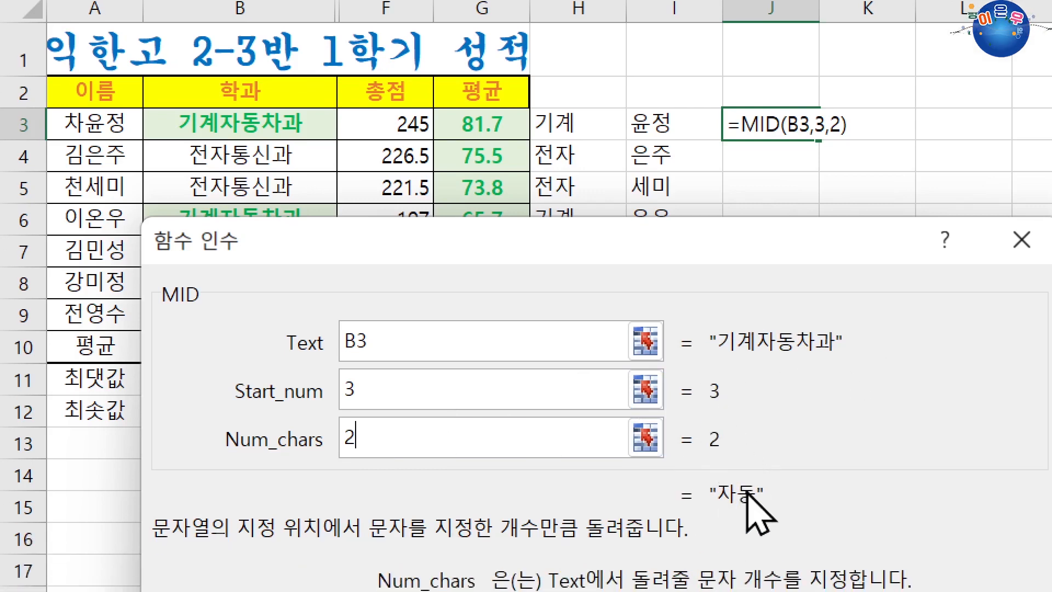
key("Return")
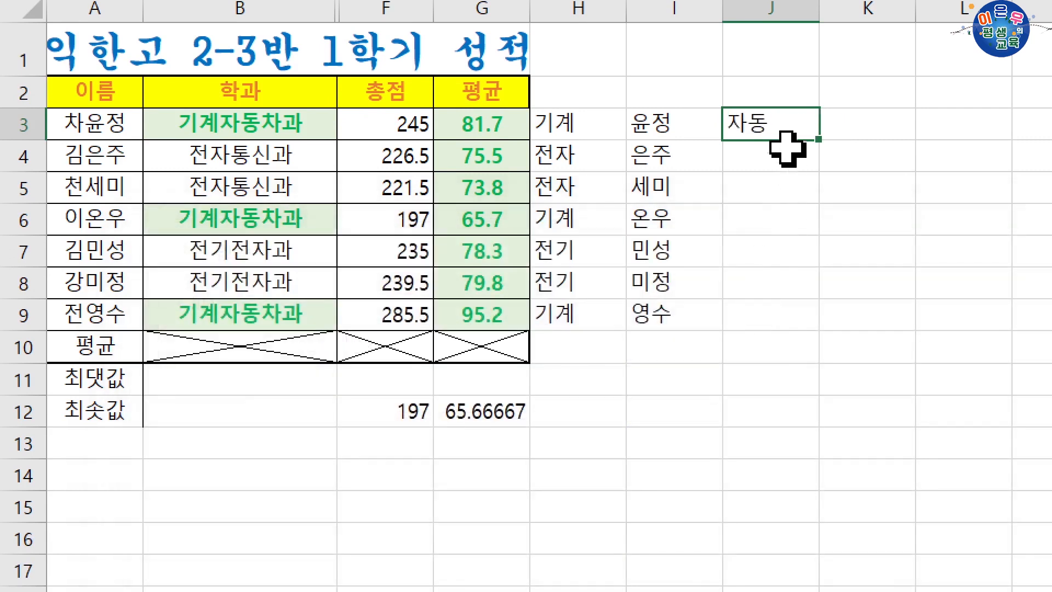
left_click_drag(818, 142, 807, 329)
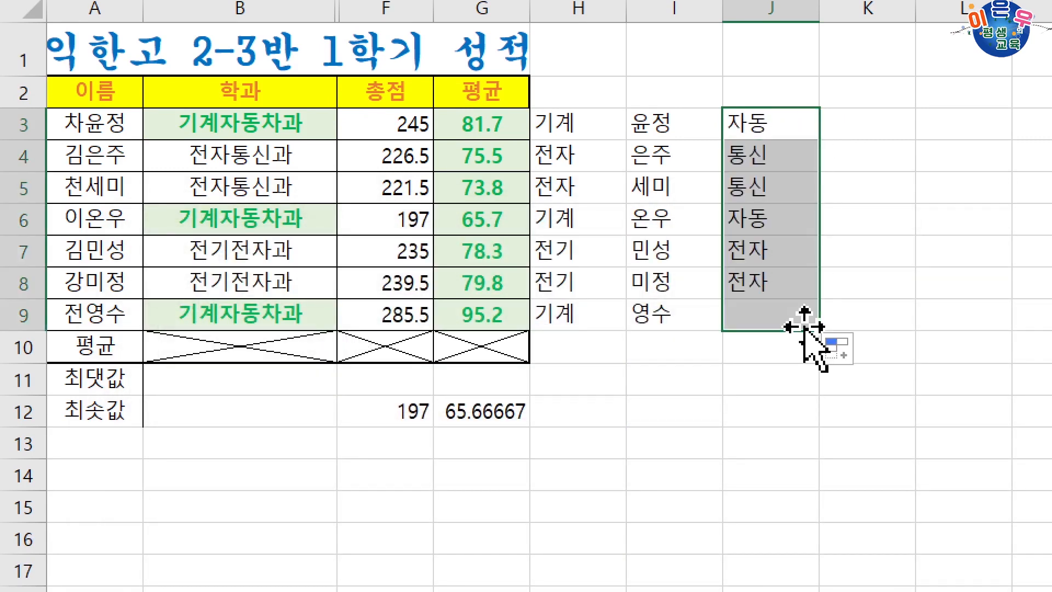
Review the LEFT, RIGHT and MID formulas in cells H3, I3 and J3.
left_click(674, 352)
left_click(774, 132)
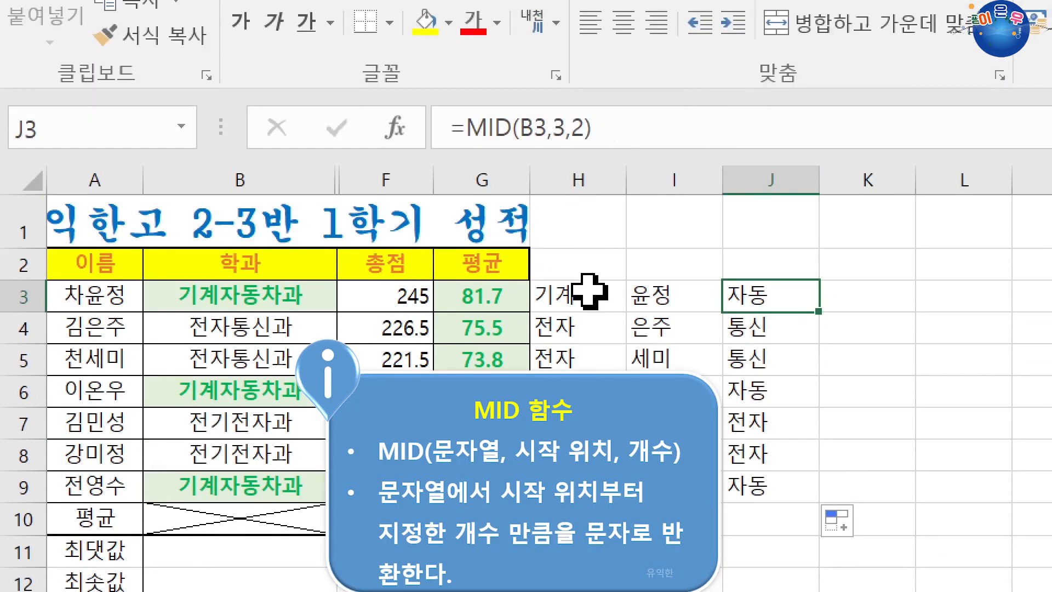
left_click(590, 290)
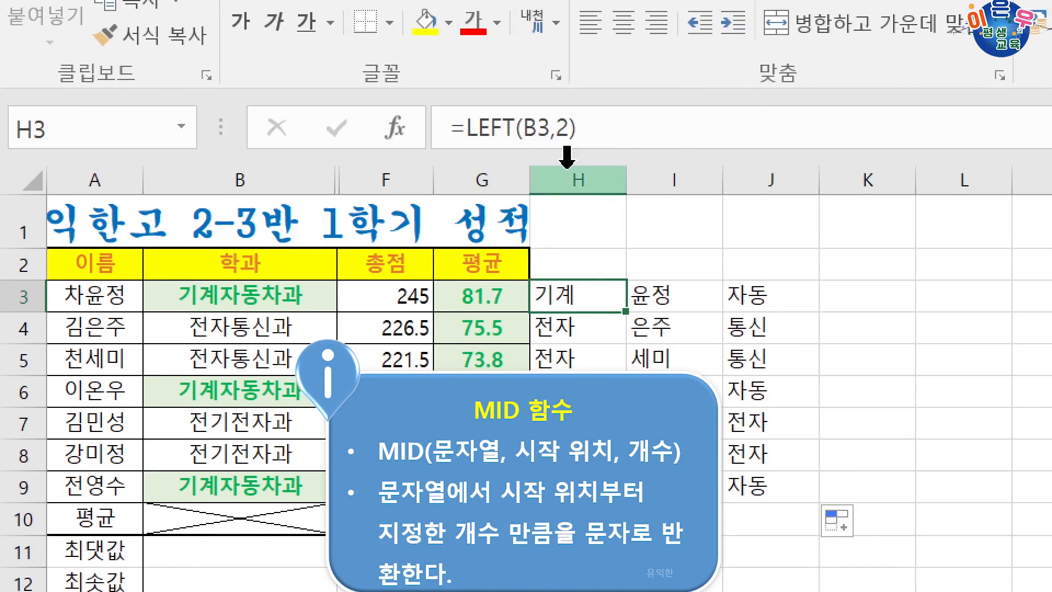
left_click(665, 300)
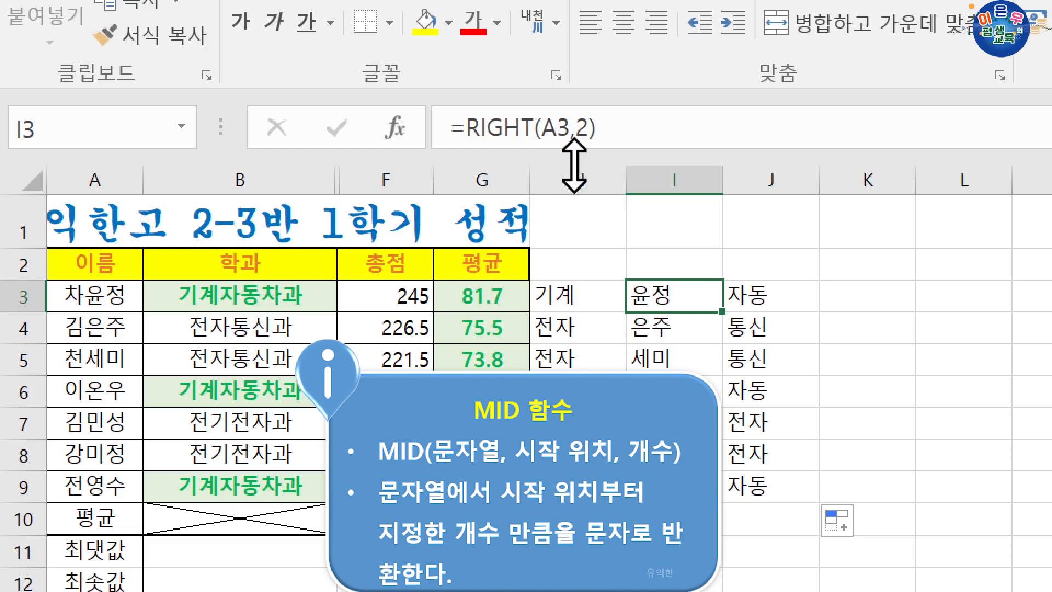
left_click(766, 292)
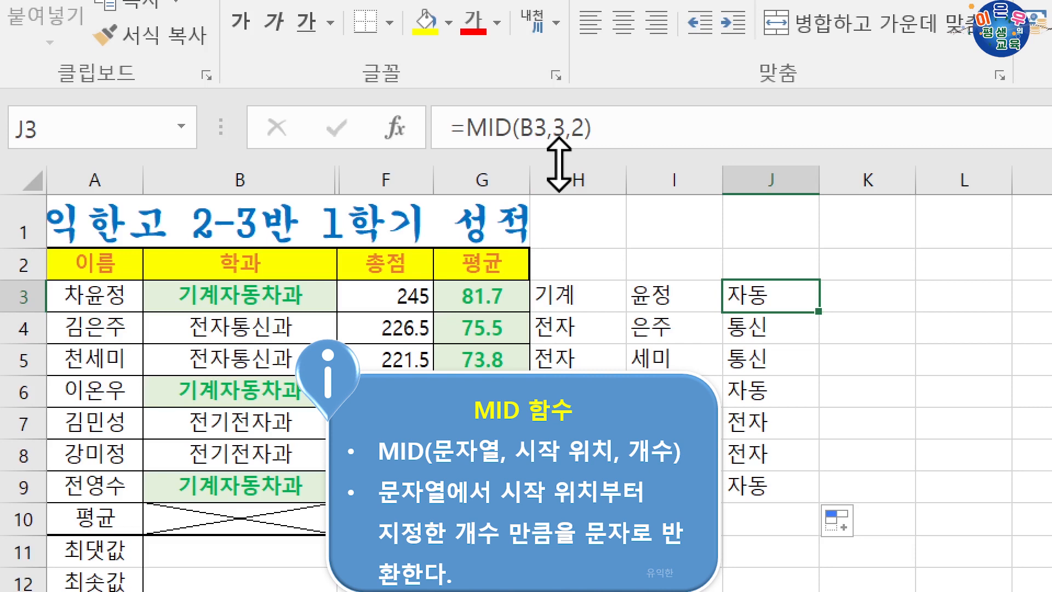
Start an IF formula in cell K3 and open its function arguments dialog.
left_click(844, 289)
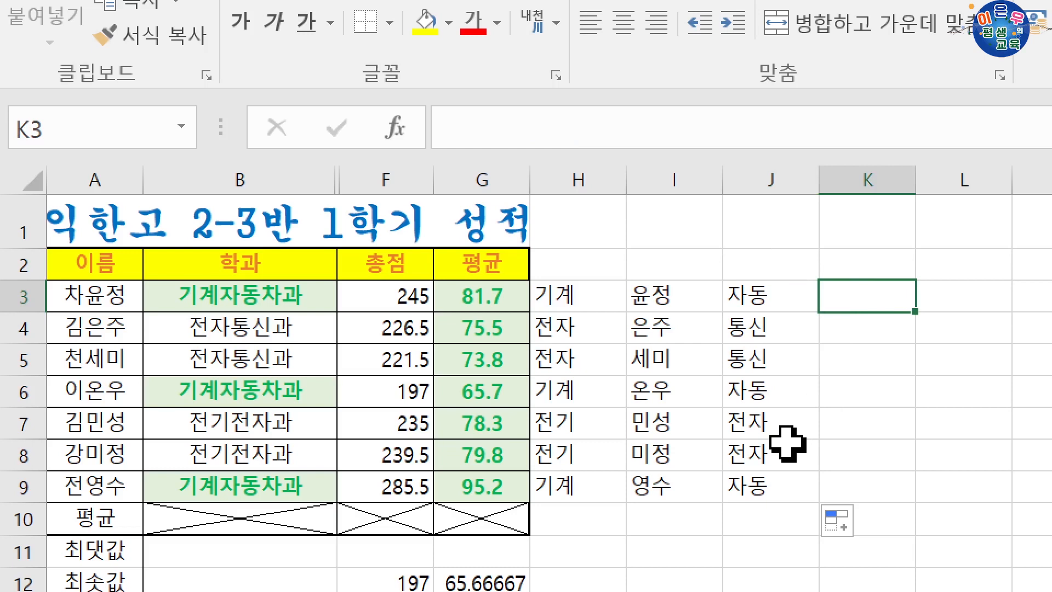
type("=if")
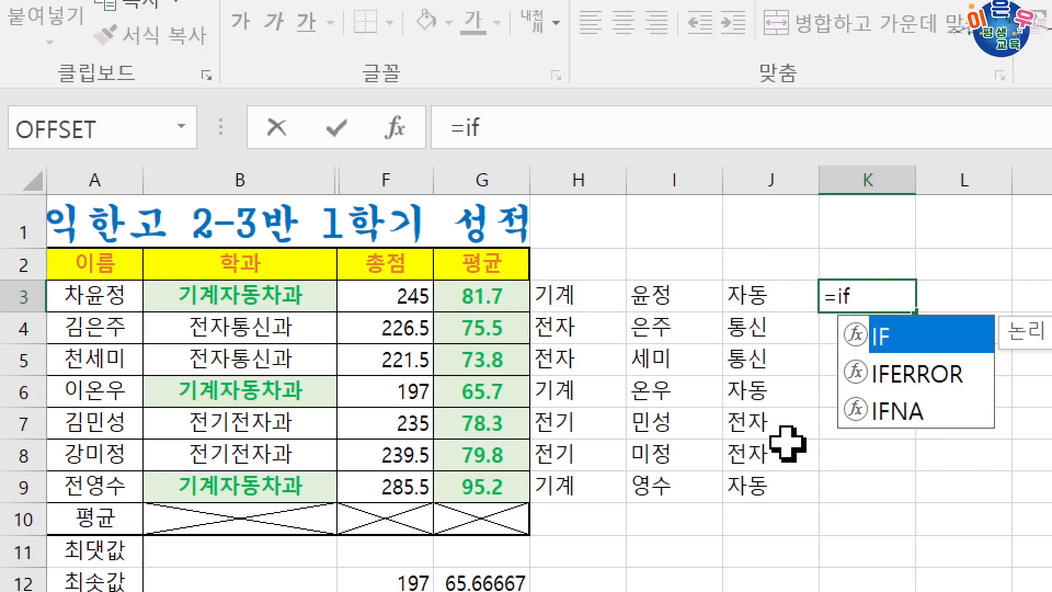
key("Tab")
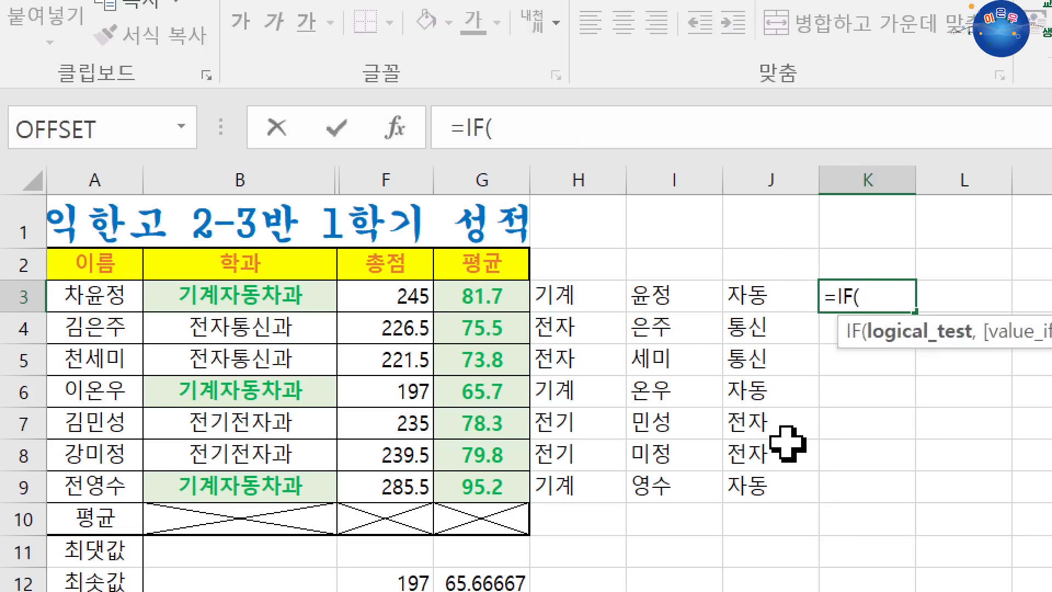
left_click(396, 131)
left_click_drag(535, 419, 458, 104)
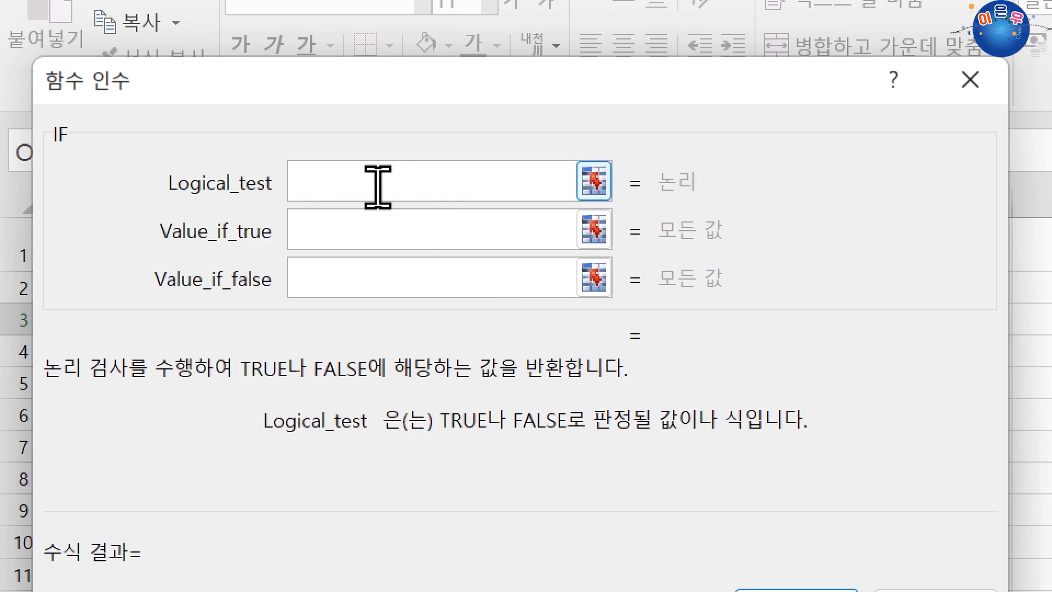
Examine the descriptions of the IF function's Logical_test, Value_if_true and Value_if_false arguments.
left_click(376, 226)
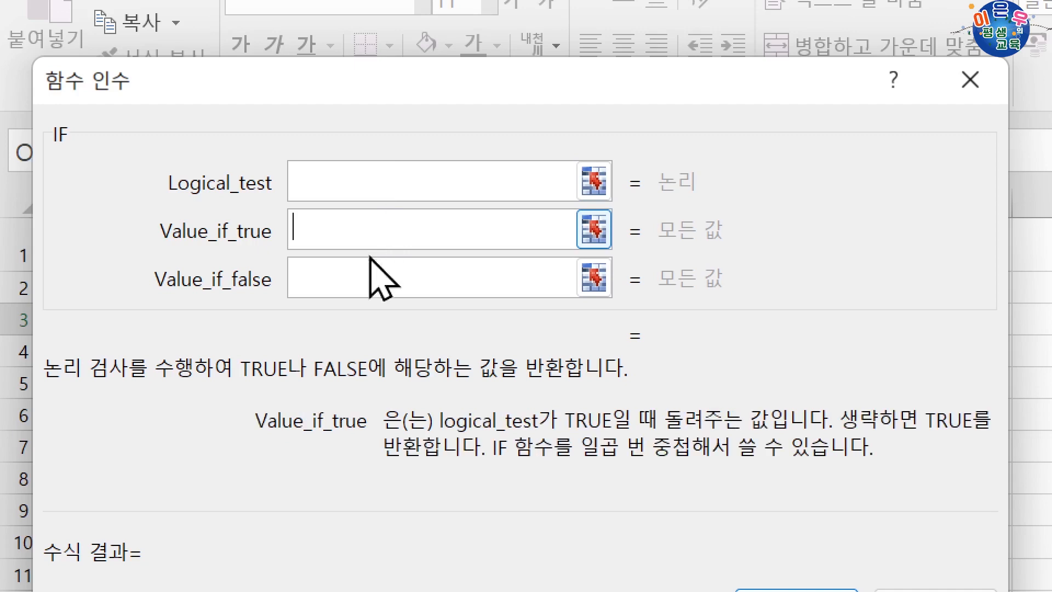
left_click(366, 278)
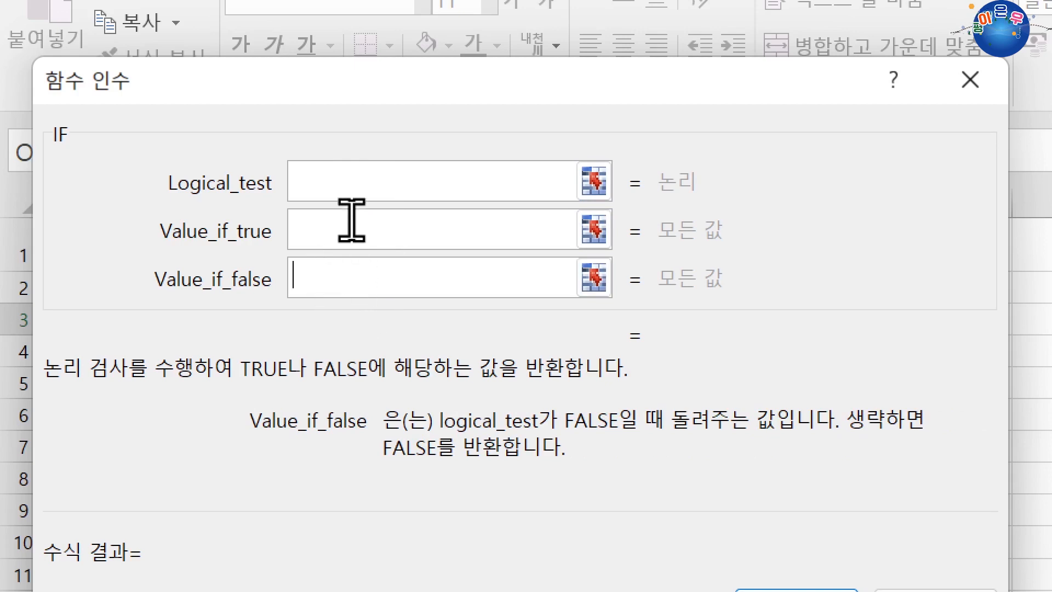
left_click(352, 181)
left_click(357, 239)
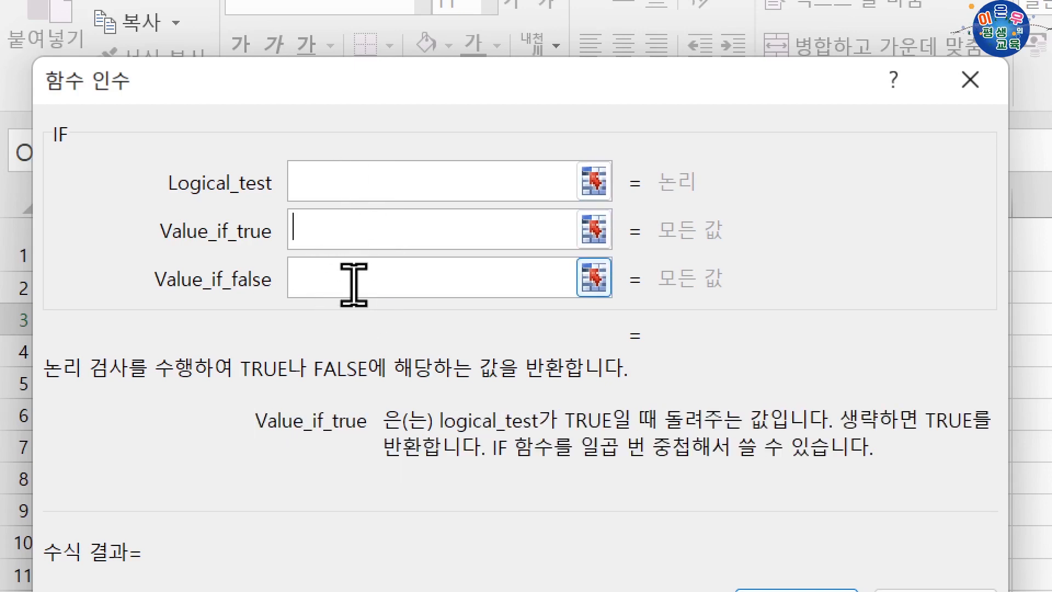
left_click(343, 185)
Uncover the table's first data rows and set the IF function's Logical_test to G3>=80.
left_click_drag(422, 88, 437, 376)
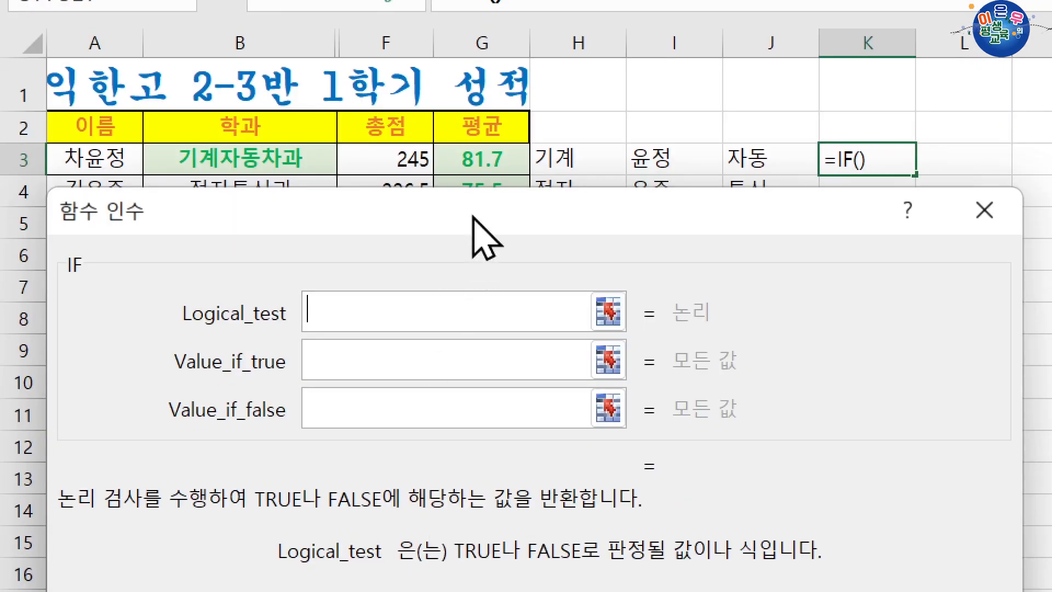
left_click_drag(473, 218, 481, 252)
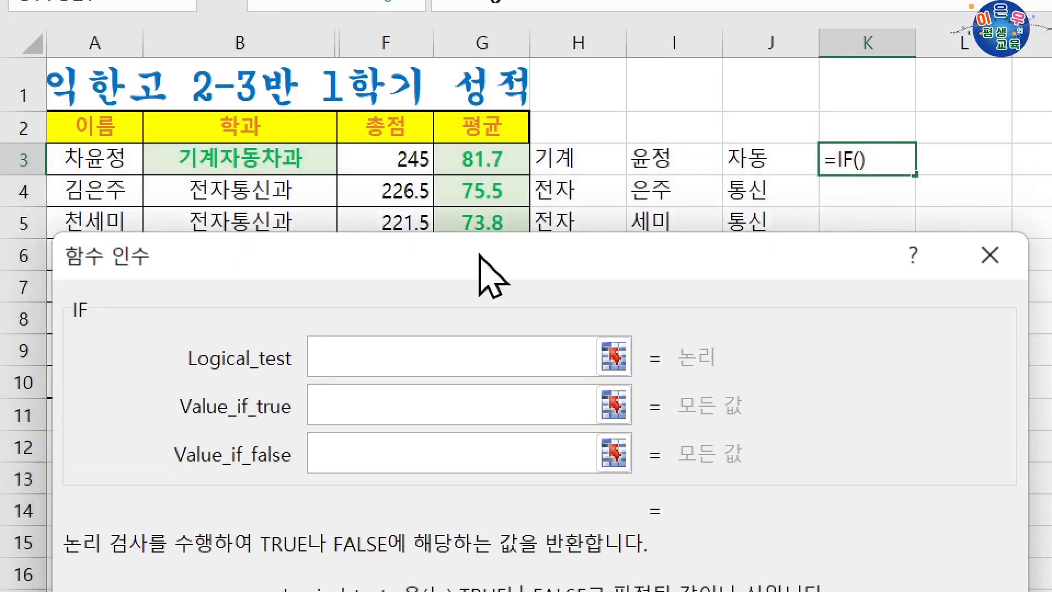
left_click(498, 156)
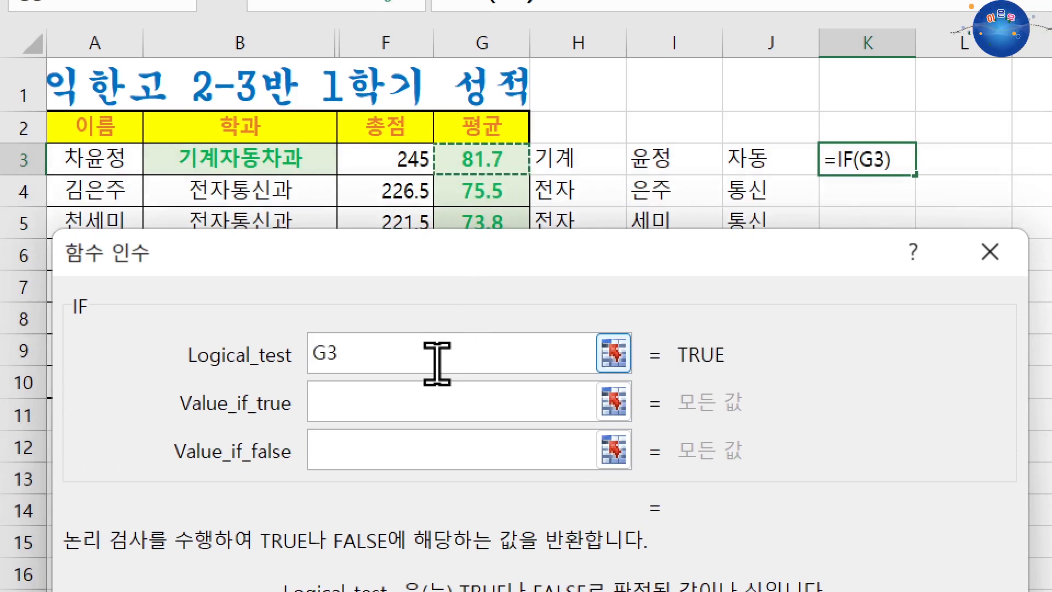
type(">=80")
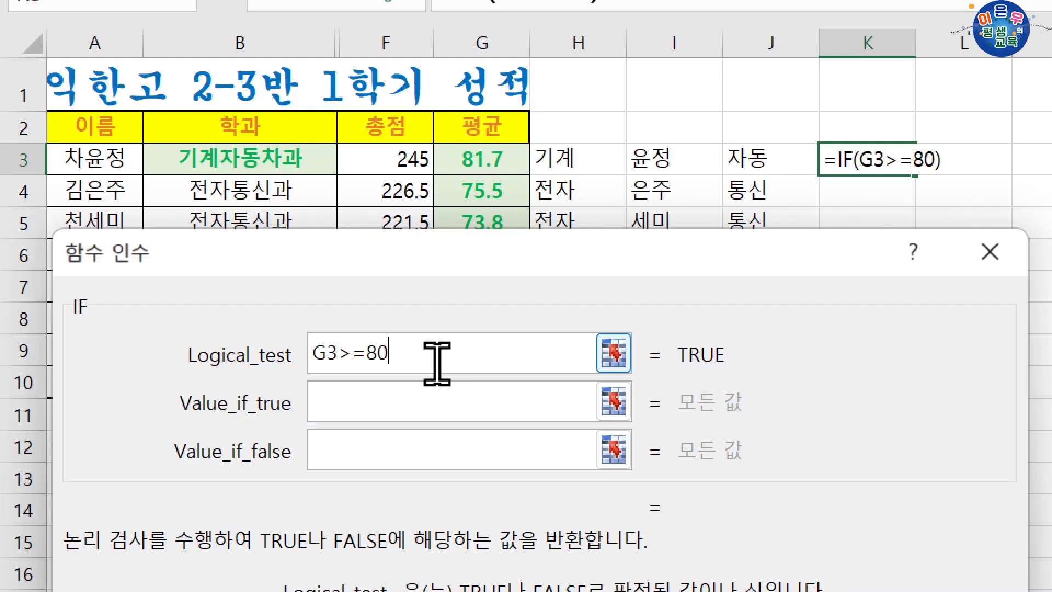
Set Value_if_true to "우수" and Value_if_false to an empty string "", and fill the IF formula from K3 down to K9.
left_click(421, 402)
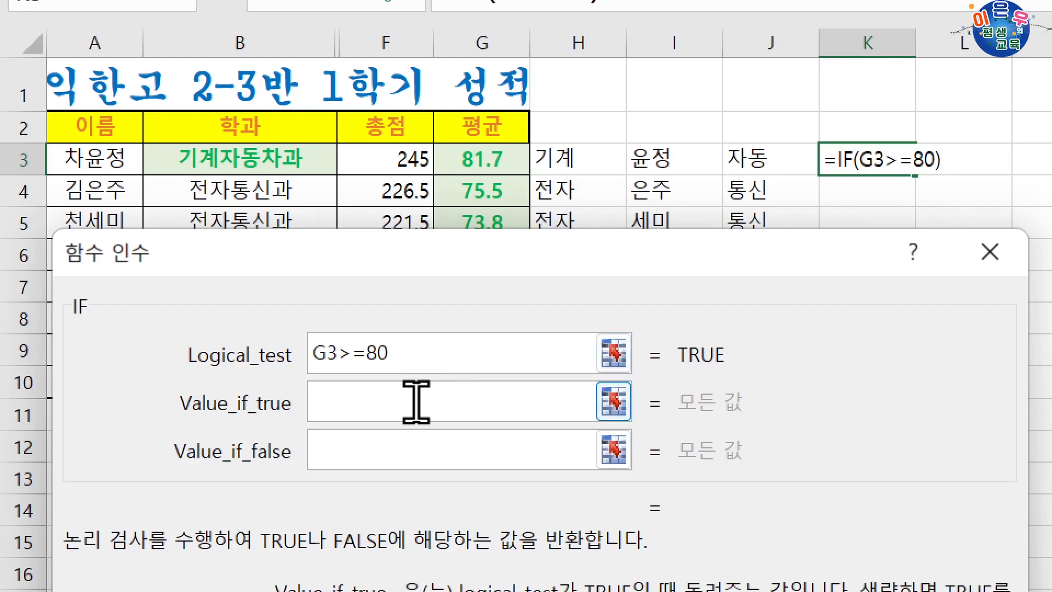
type("d")
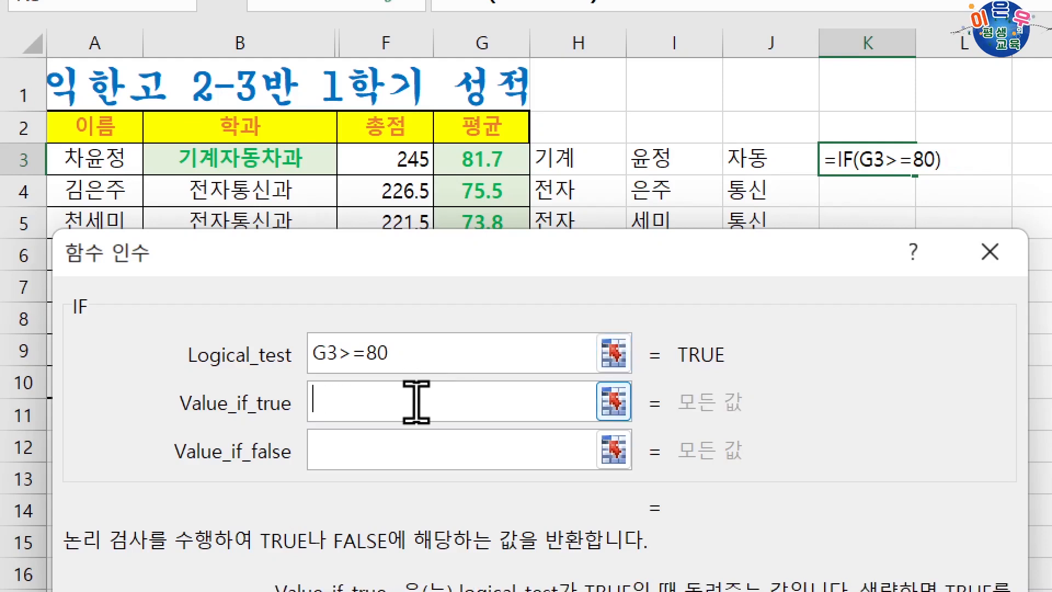
type("우수")
key("Tab")
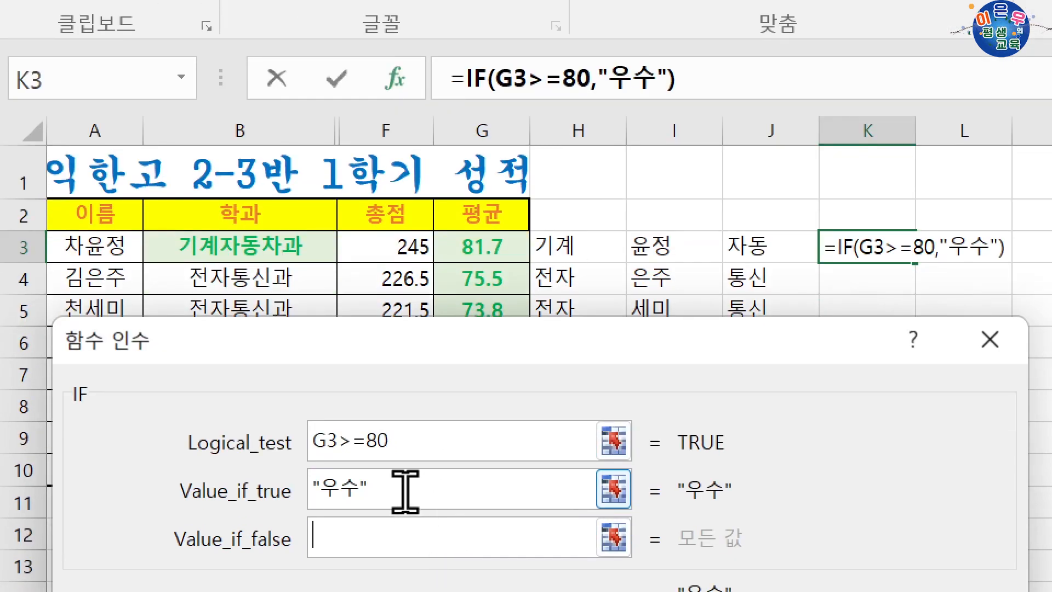
type("\"\"")
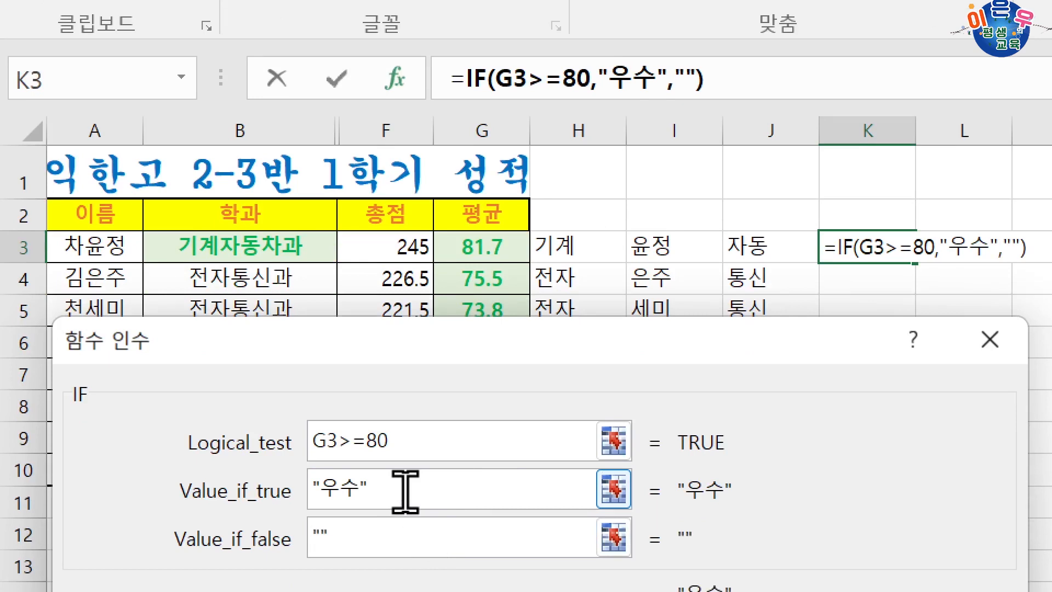
key("Return")
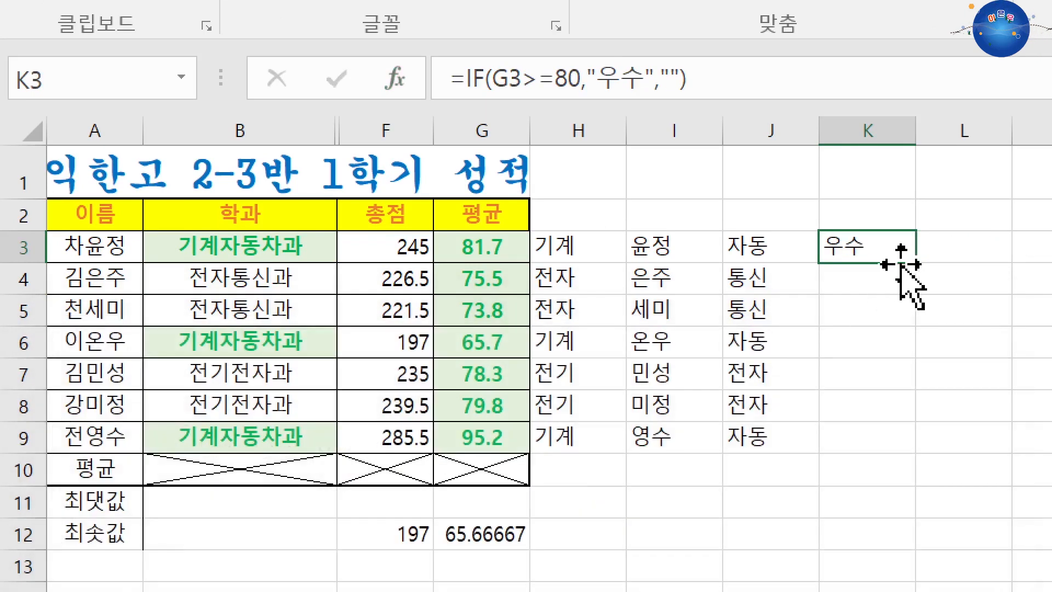
left_click_drag(915, 263, 899, 450)
Compare the averages in G3 and G9 with the IF results in K3 and K9.
left_click(865, 237)
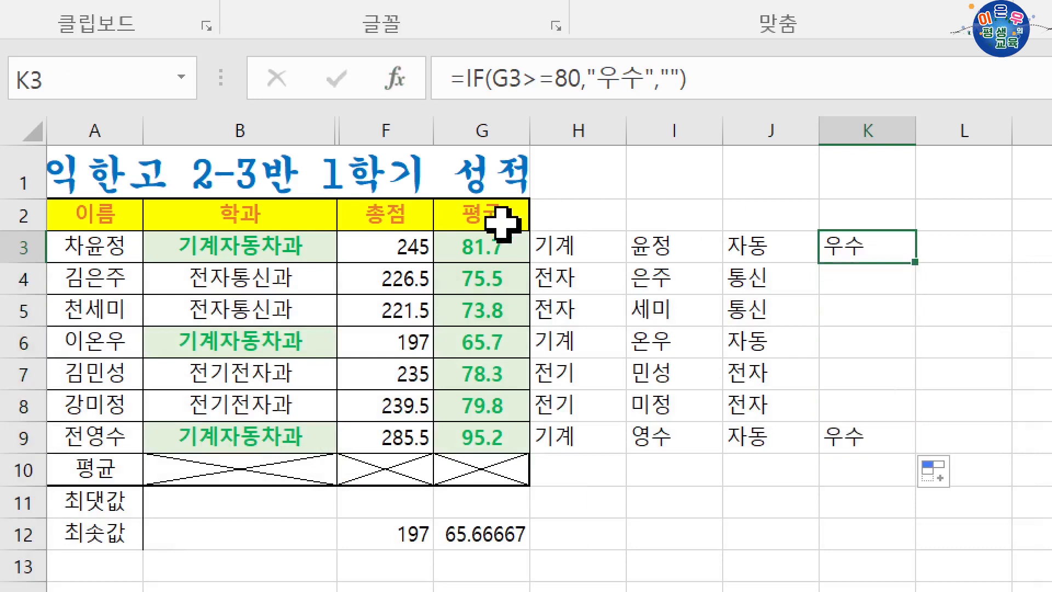
left_click_drag(496, 241, 874, 241)
left_click(486, 436)
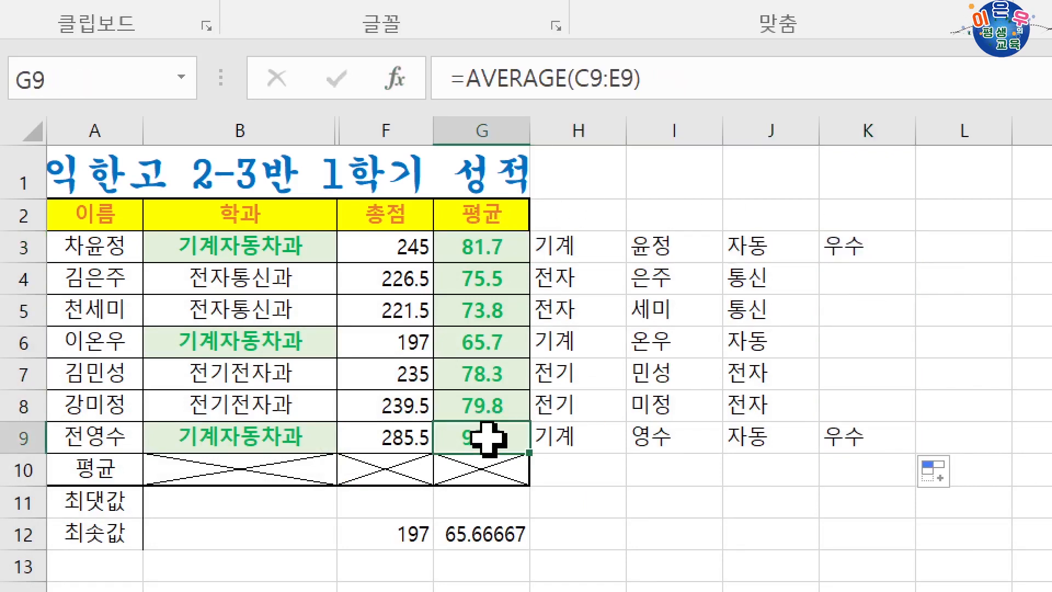
left_click_drag(866, 438, 482, 438)
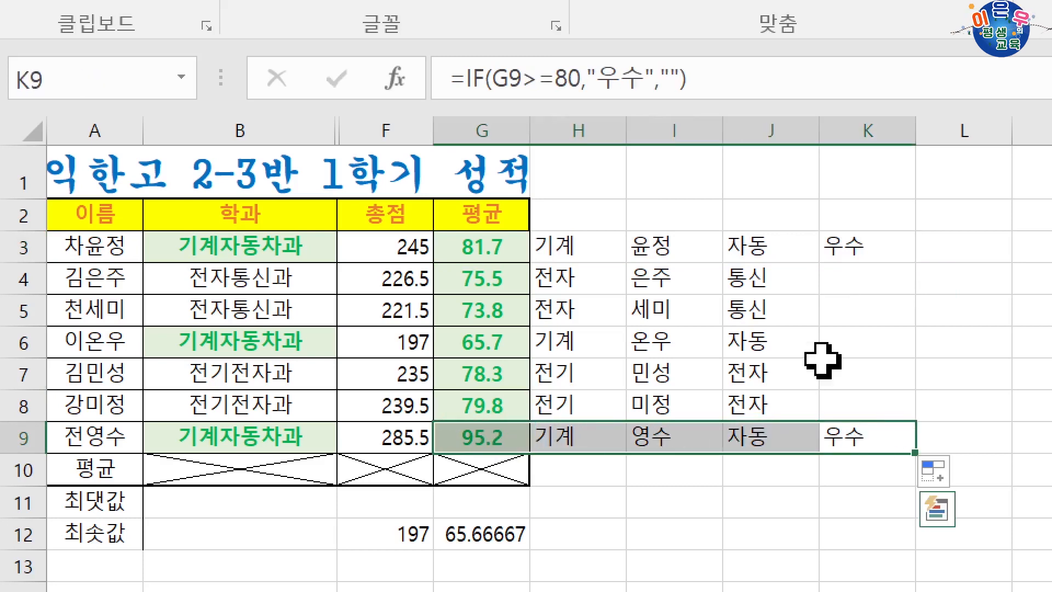
Inspect the filled IF formulas cell by cell down column K, from K3 to K9, and return to K3.
left_click_drag(878, 239, 875, 299)
left_click(875, 285)
left_click(874, 315)
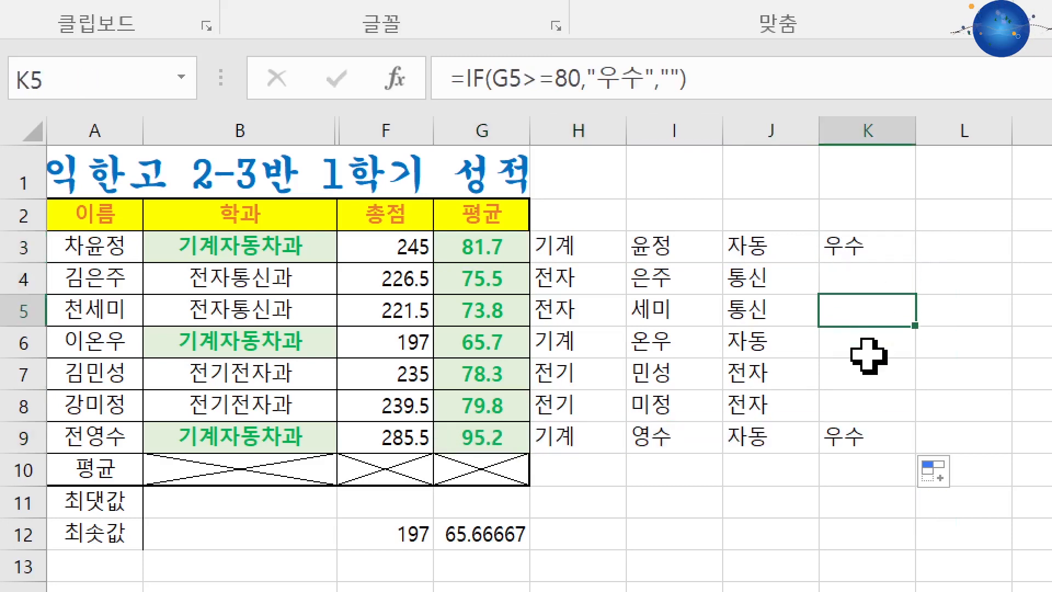
left_click(868, 346)
left_click(866, 378)
left_click(864, 406)
left_click(864, 433)
left_click(865, 251)
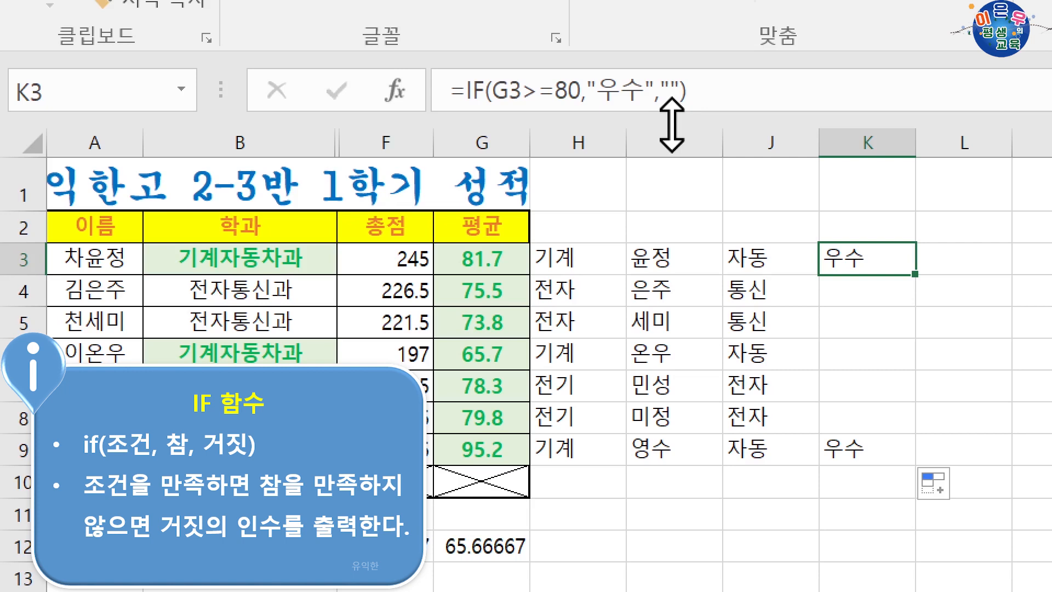
Start an IF formula in cell L3 and open its function arguments dialog.
key("Right")
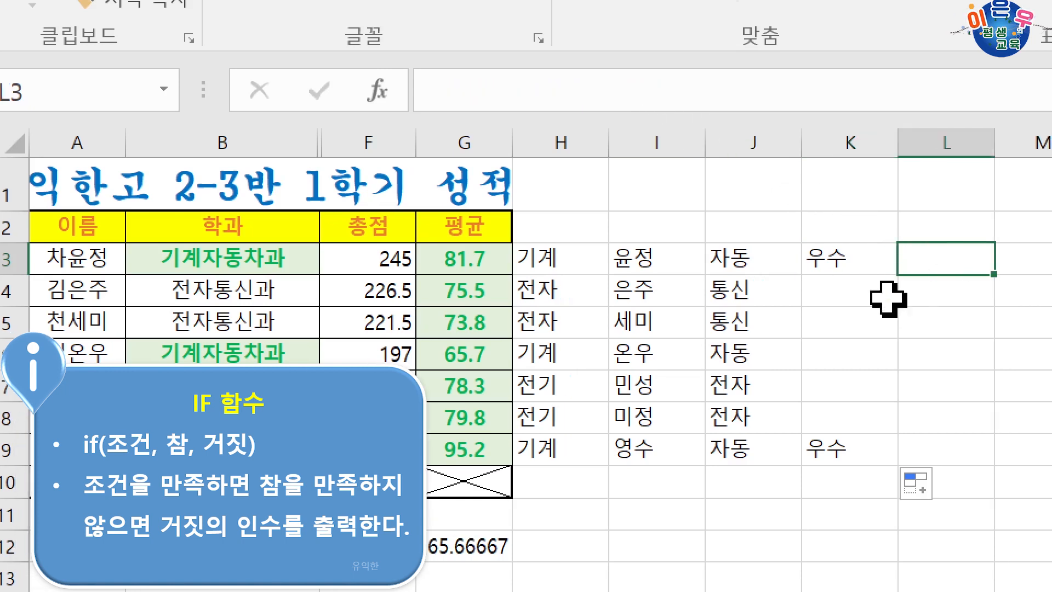
type("=ㅑㄹ")
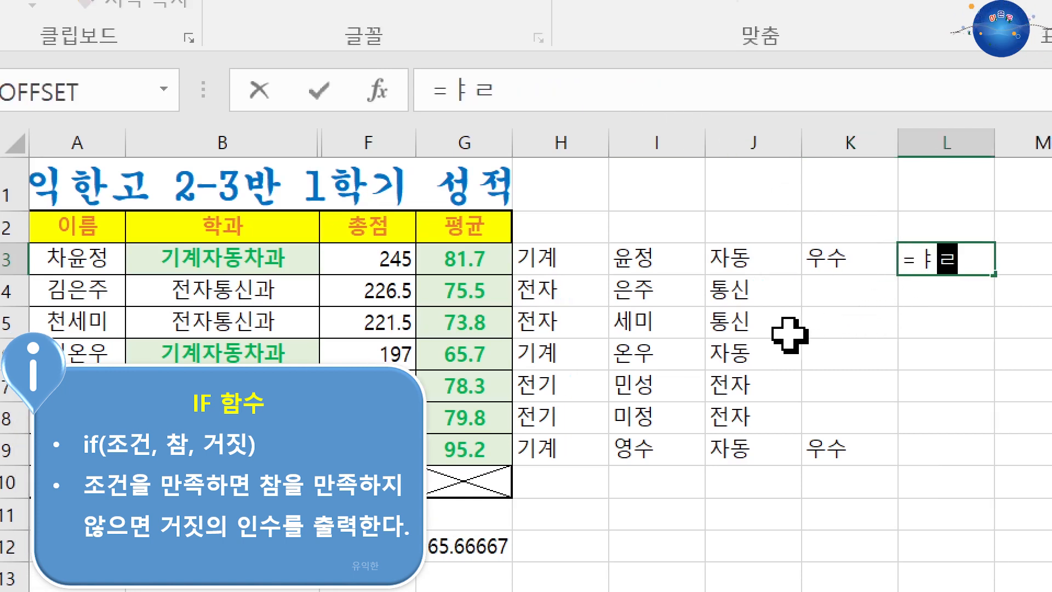
key("BackSpace")
key("BackSpace")
type("if")
key("Tab")
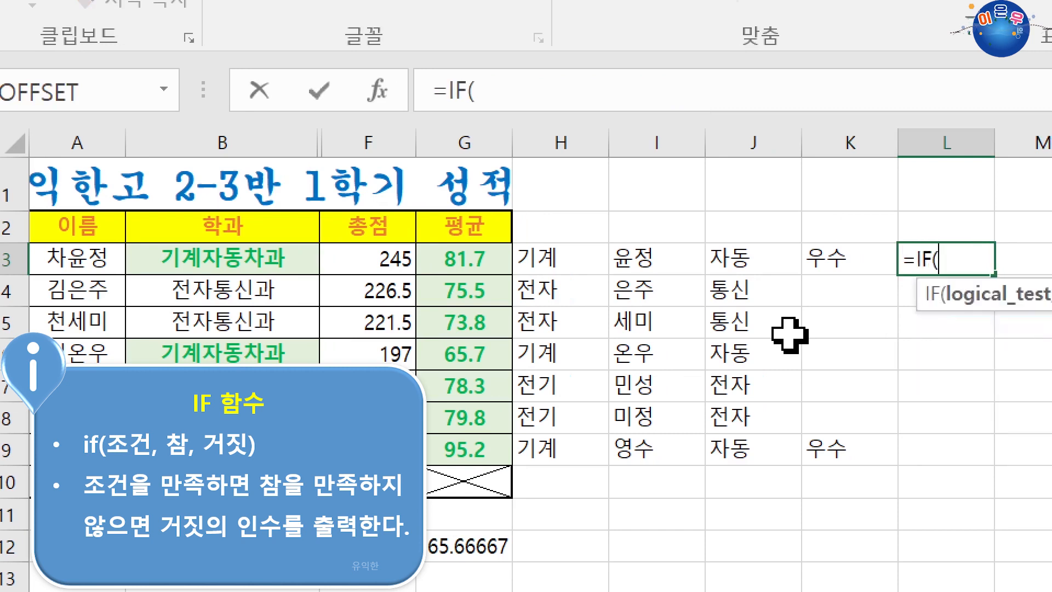
key("ctrl+a")
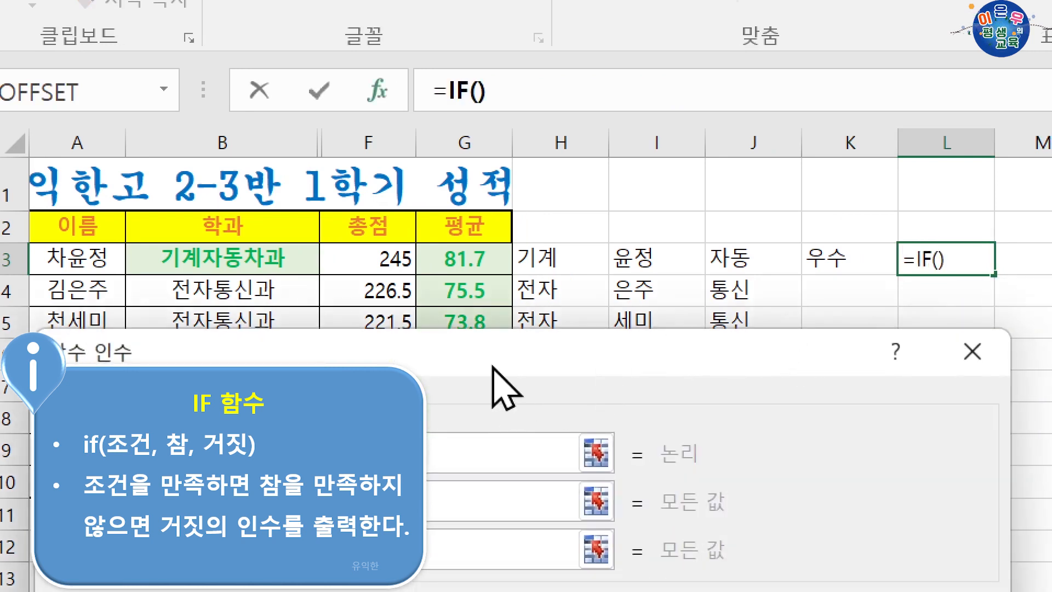
left_click_drag(507, 343, 521, 90)
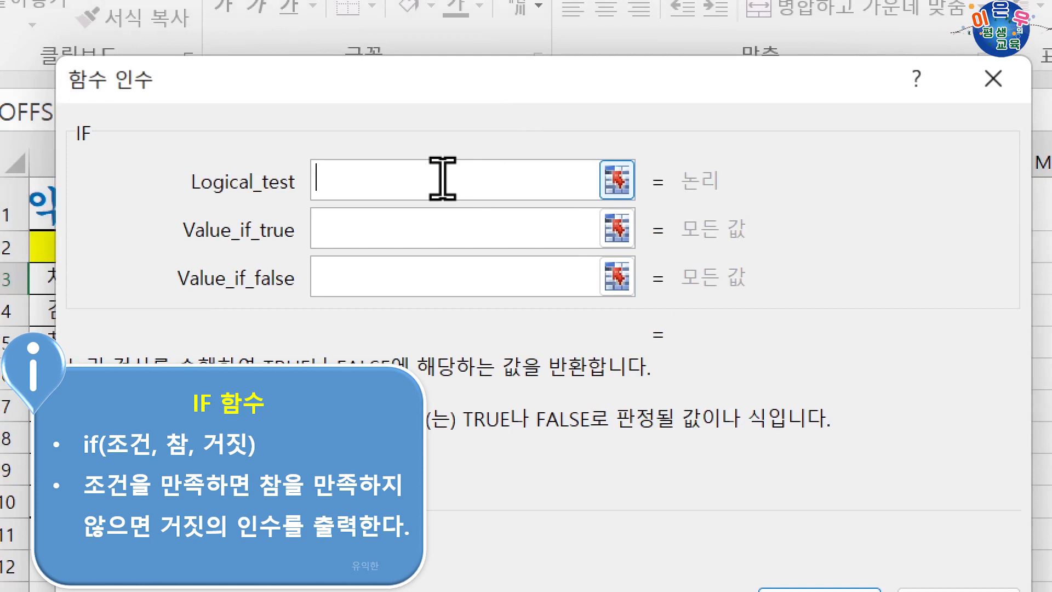
Set the L3 IF function's Logical_test to 5>3, Value_if_true to "참" and Value_if_false to "거짓".
type("5>3")
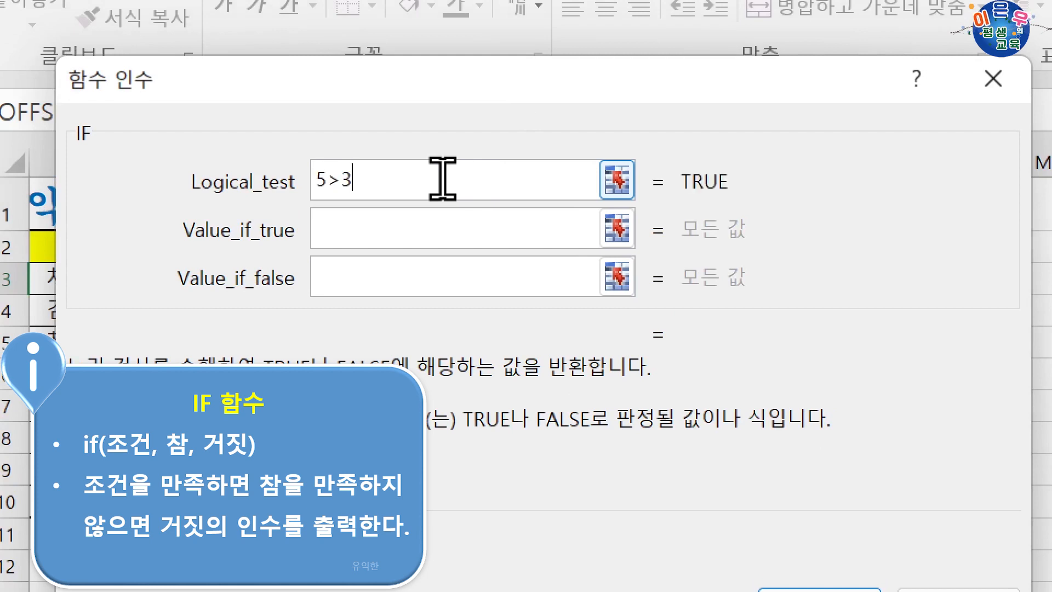
key("Tab")
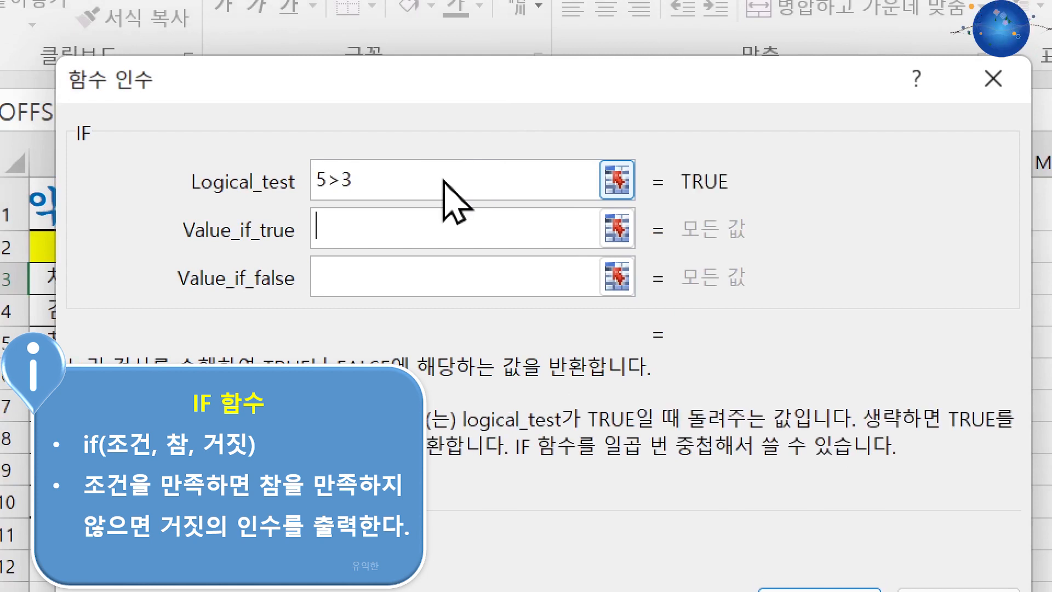
type("참")
key("Tab")
type("거짓")
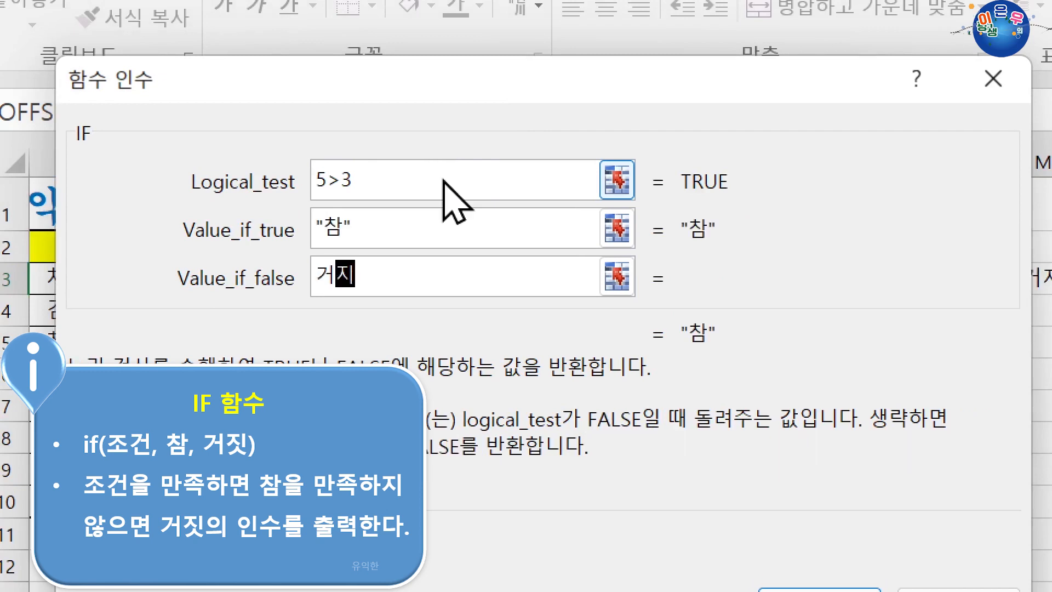
key("Tab")
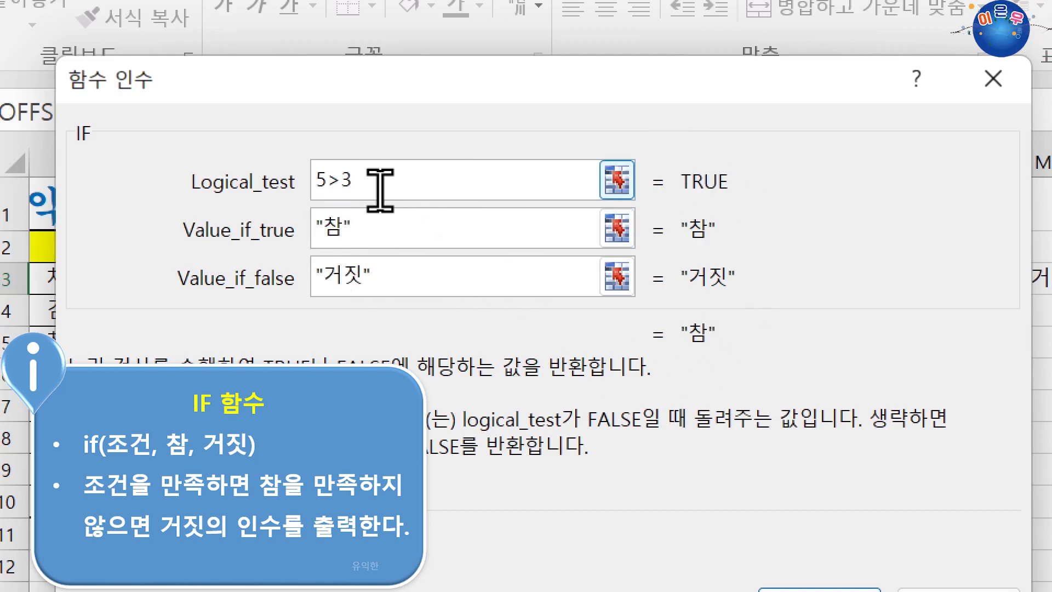
Change the L3 IF function's Logical_test to 5>7, cancel the formula and return to cell K3.
left_click(380, 167)
key("BackSpace")
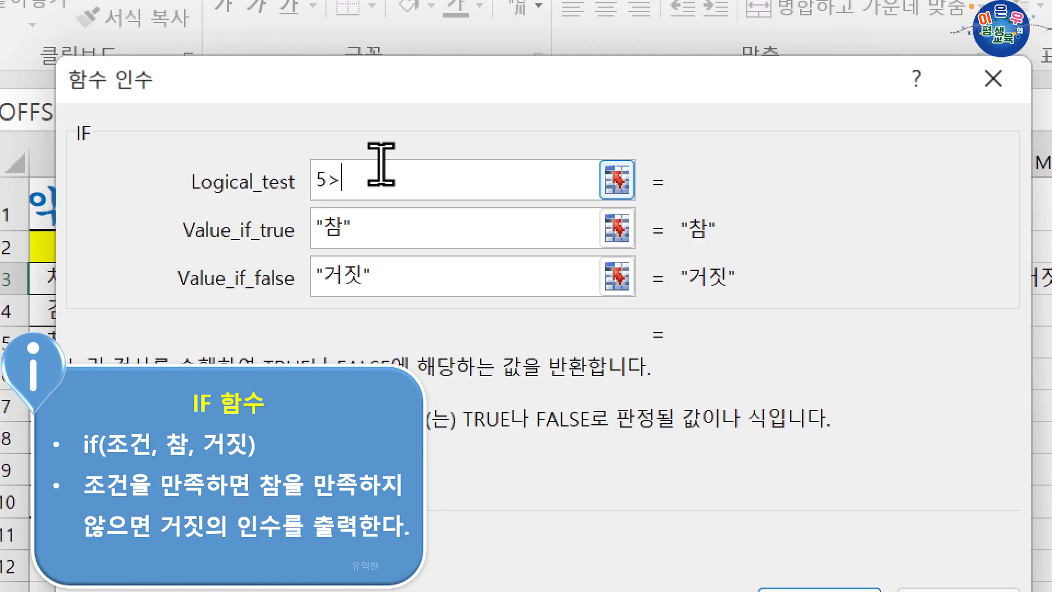
type("7")
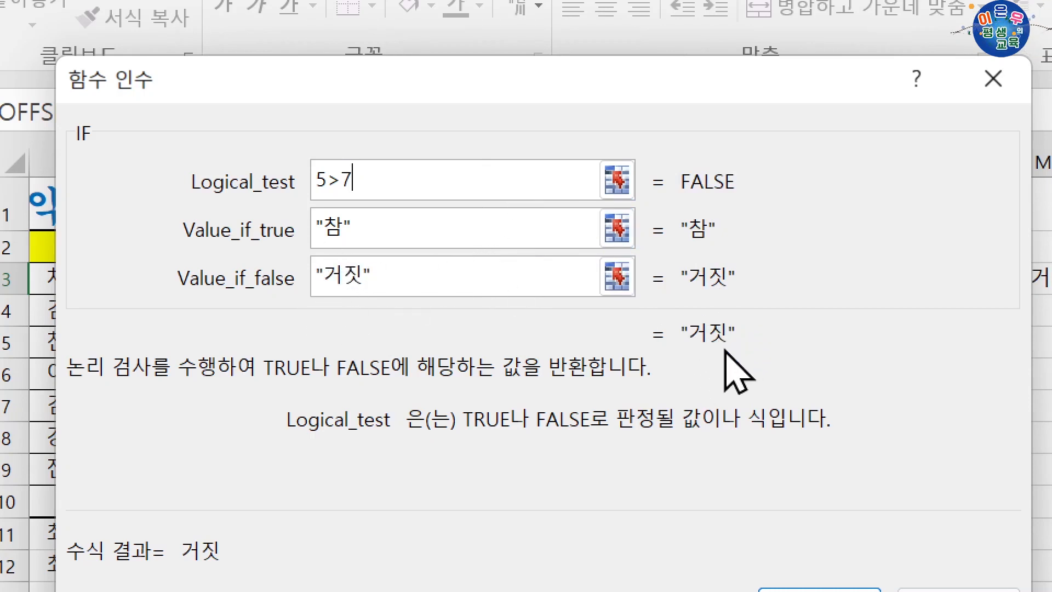
key("Escape")
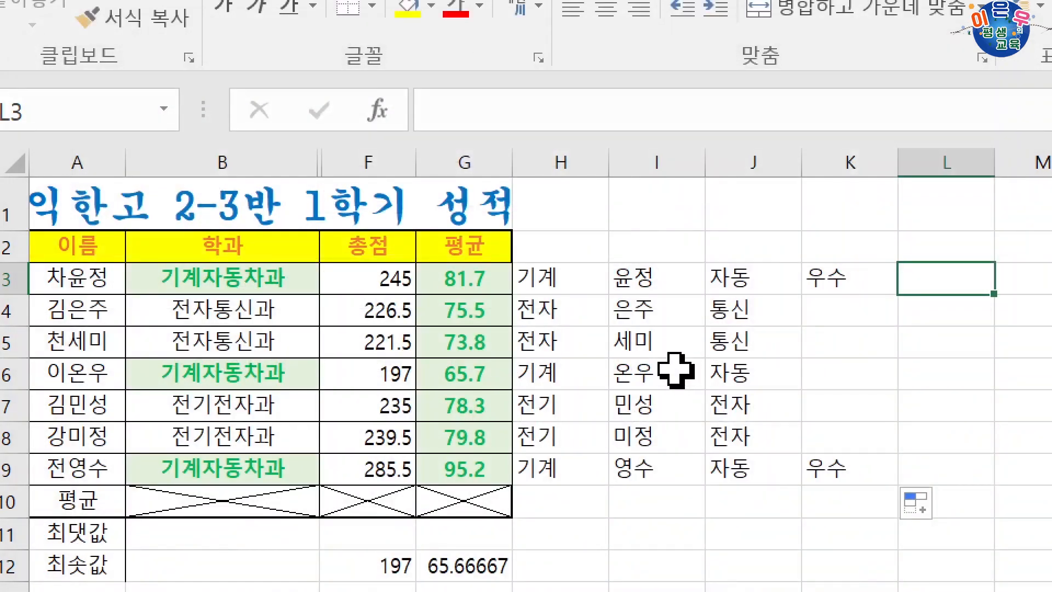
left_click(822, 280)
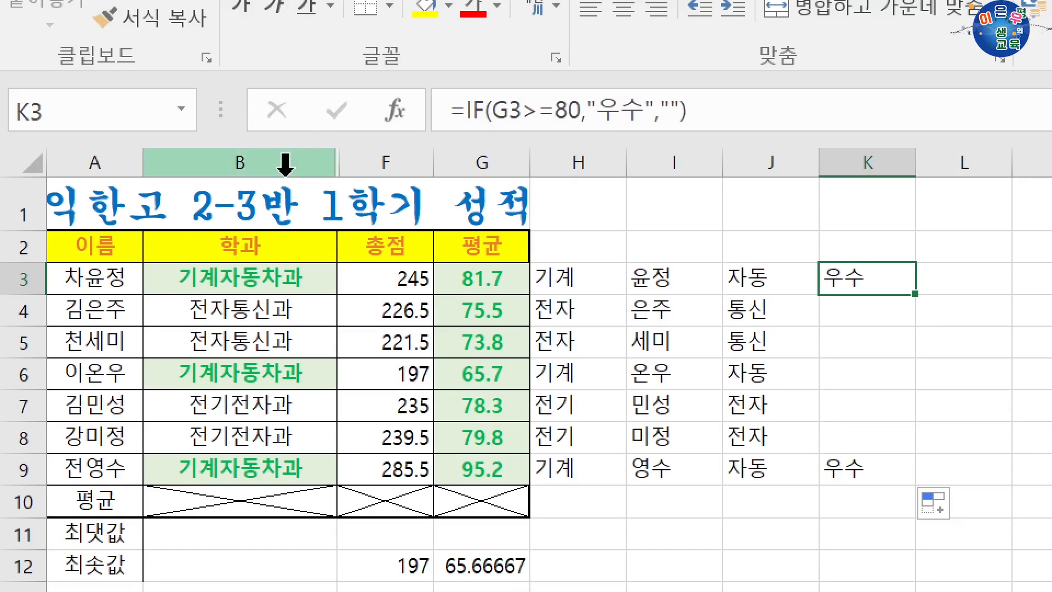
Unhide the columns between B and F so the 국어, 영어 and 수학 scores are shown.
left_click_drag(282, 159, 412, 174)
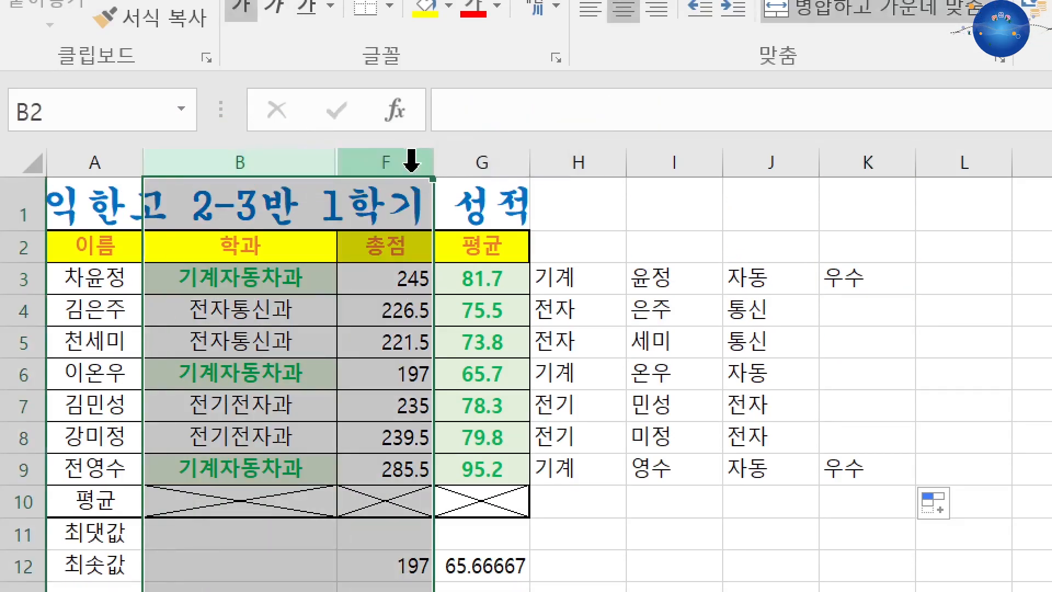
right_click(413, 162)
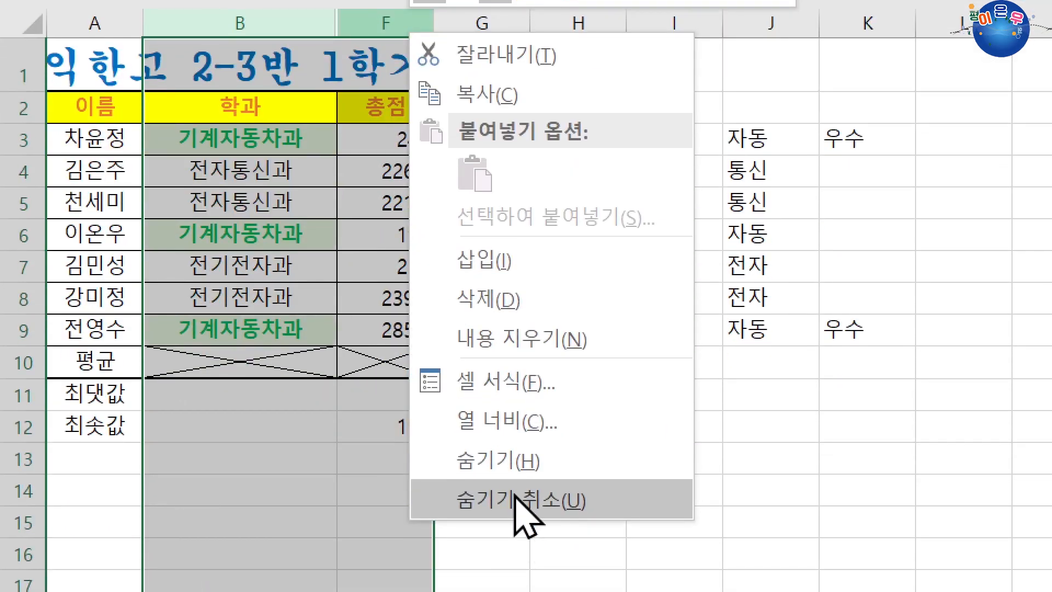
left_click(516, 492)
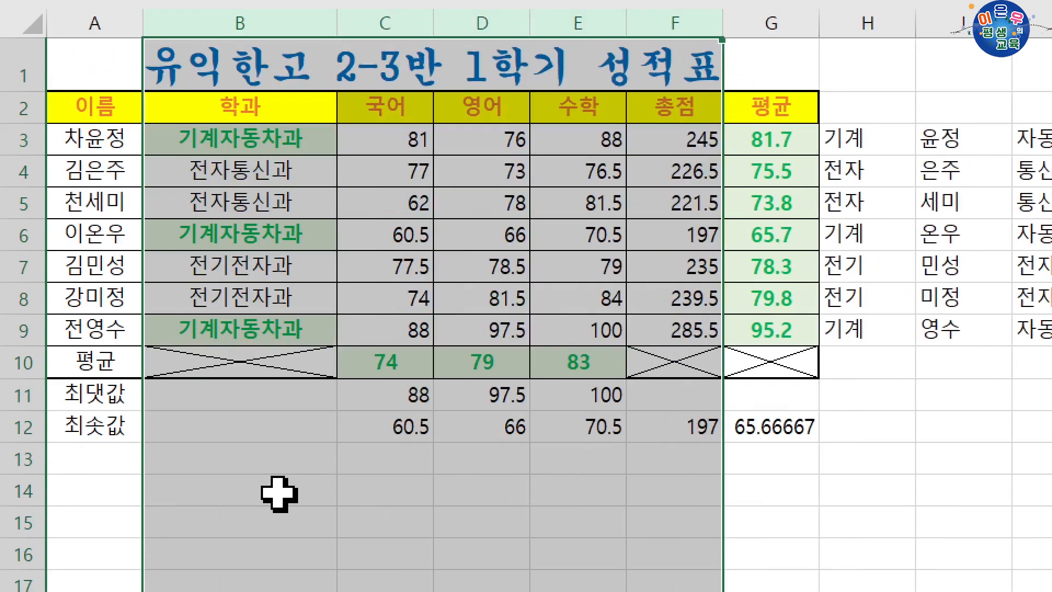
left_click(227, 454)
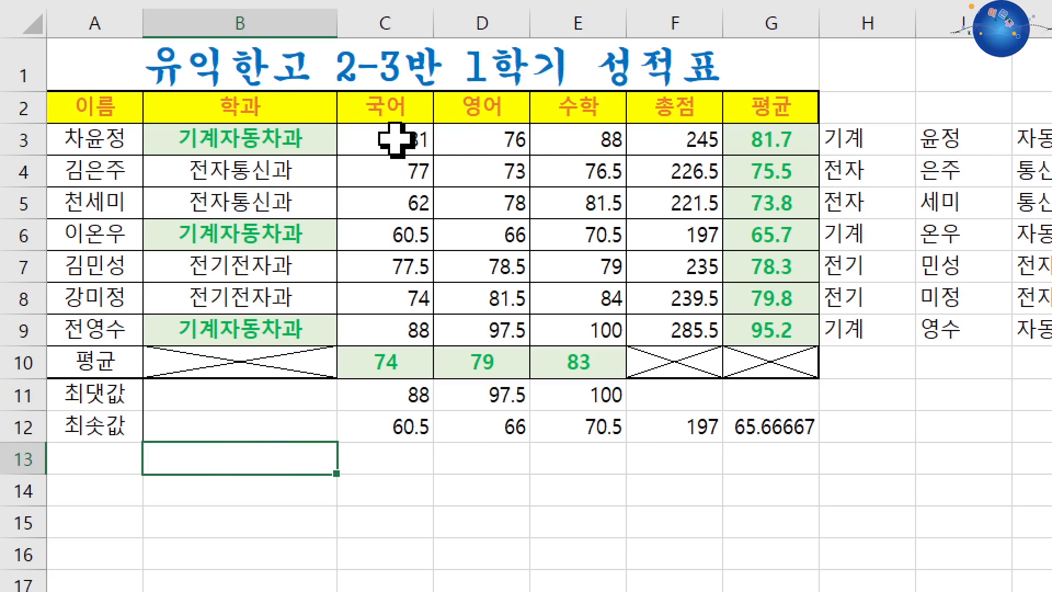
Examine the 국어 scores in C3:C9 and the department-score pairs of the 기계자동차과 rows 3, 6 and 9.
left_click_drag(395, 140, 404, 328)
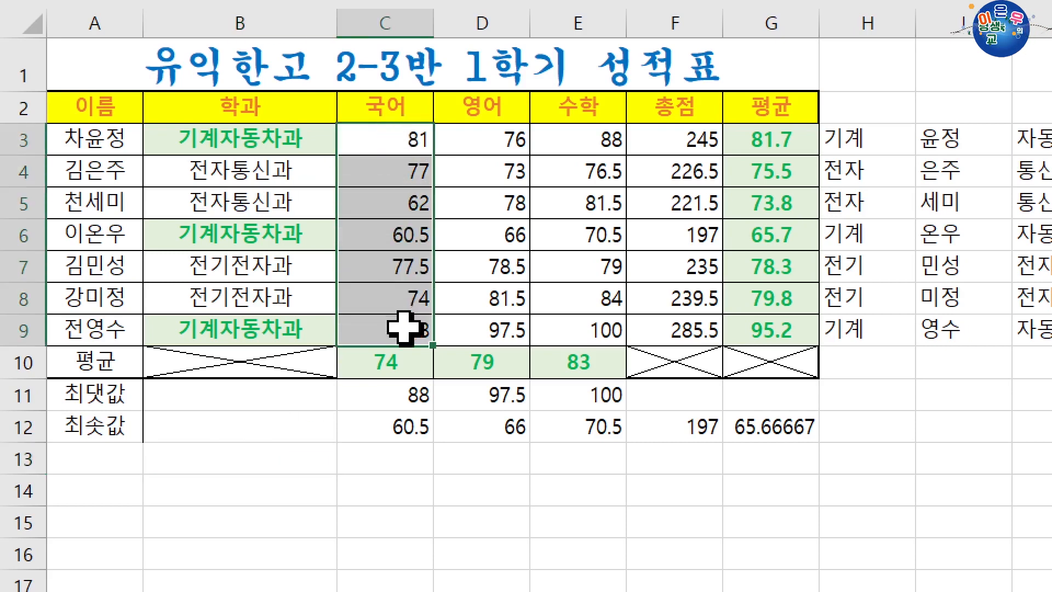
left_click(414, 394)
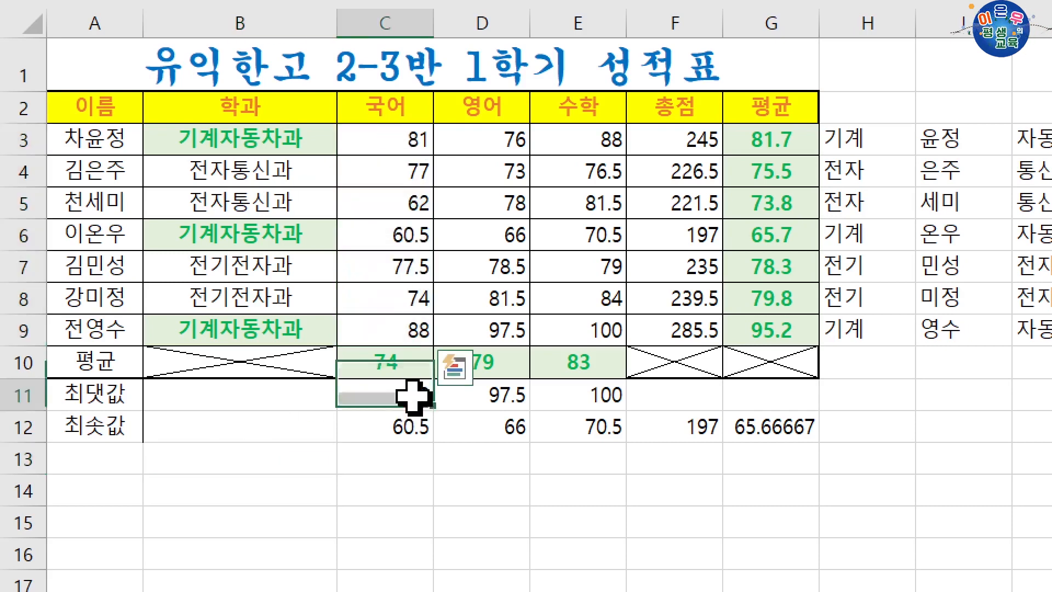
left_click(414, 135)
left_click_drag(293, 133, 403, 137)
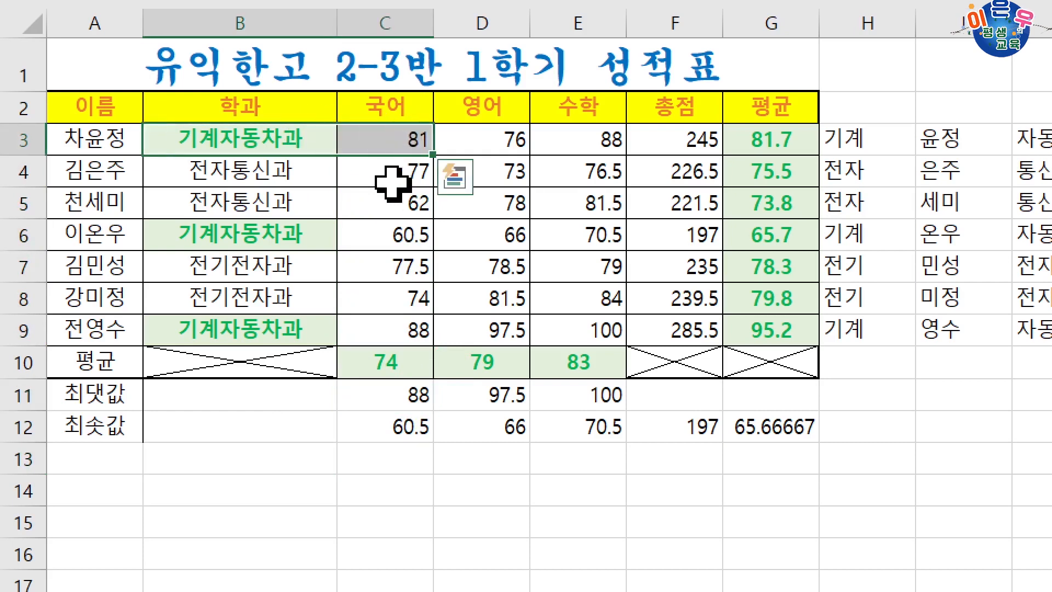
left_click_drag(298, 239, 378, 237)
left_click_drag(329, 329, 378, 328)
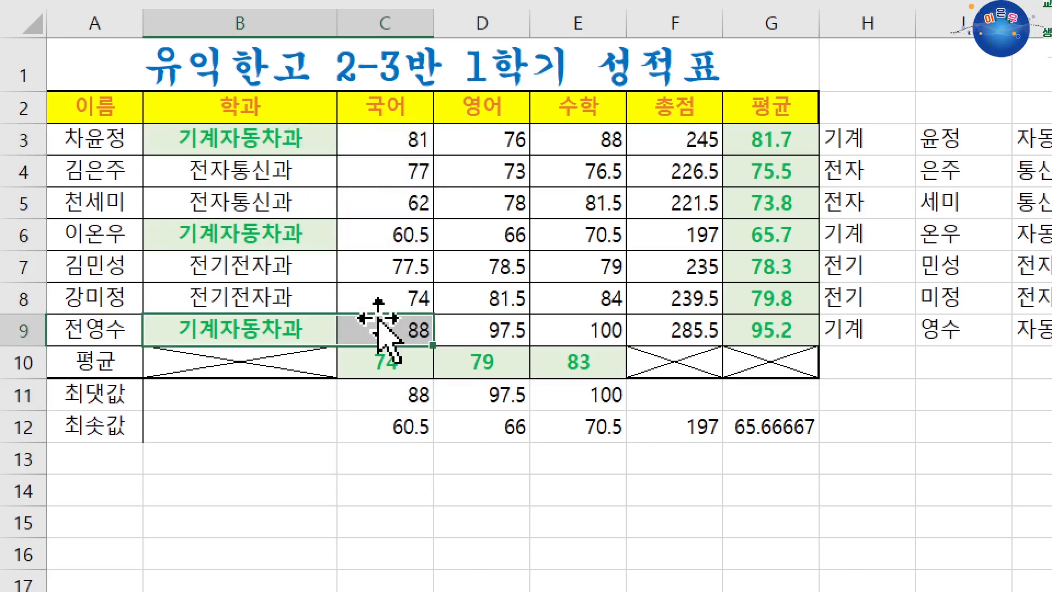
left_click(396, 462)
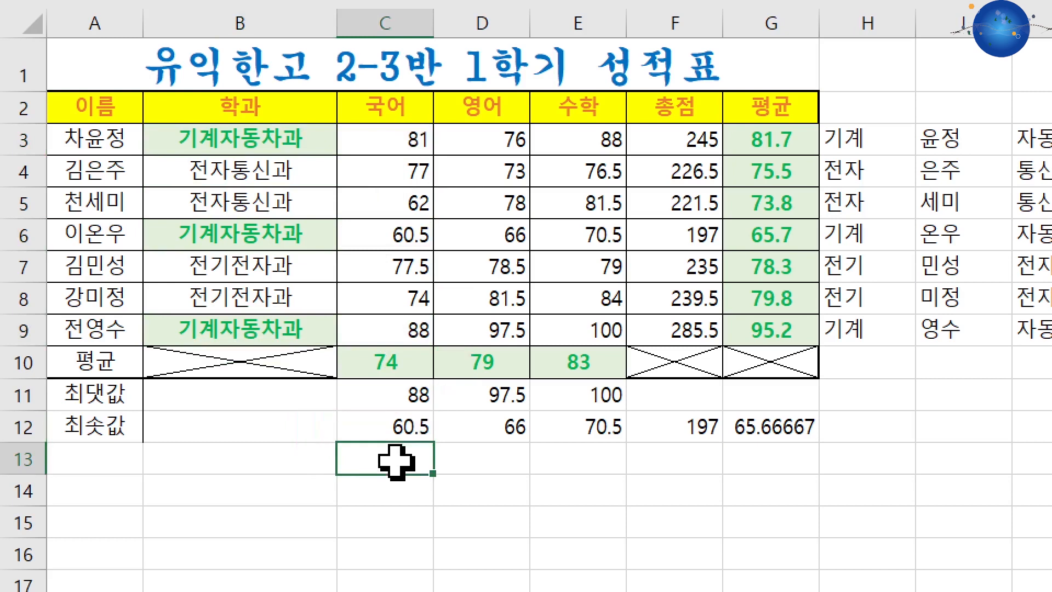
Enter the label "기계자동차과 합" in B13 and move to C13.
left_click(277, 459)
scroll(491, 509, "down", 1)
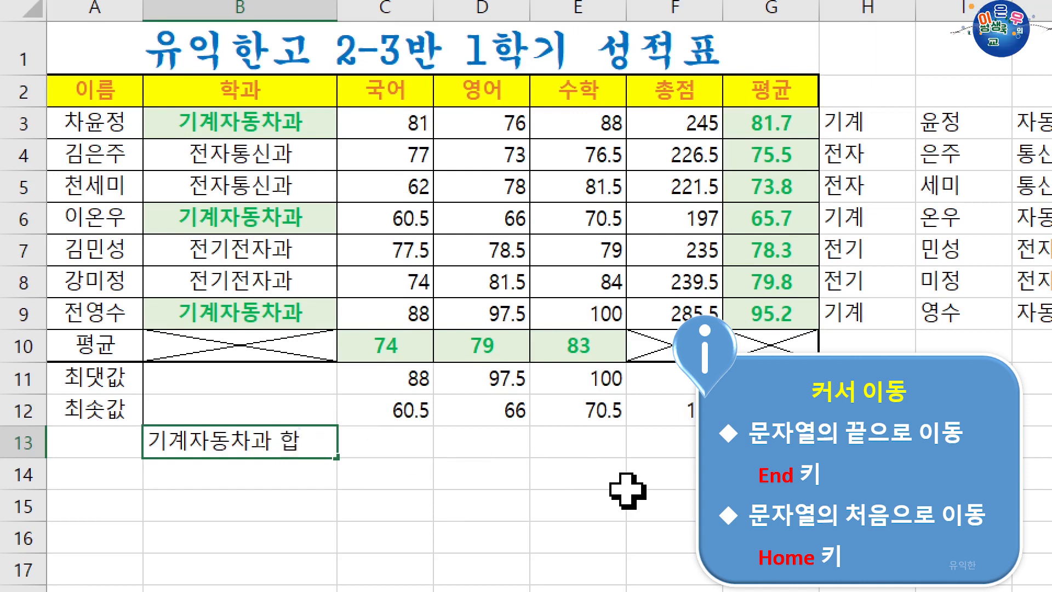
key("Right")
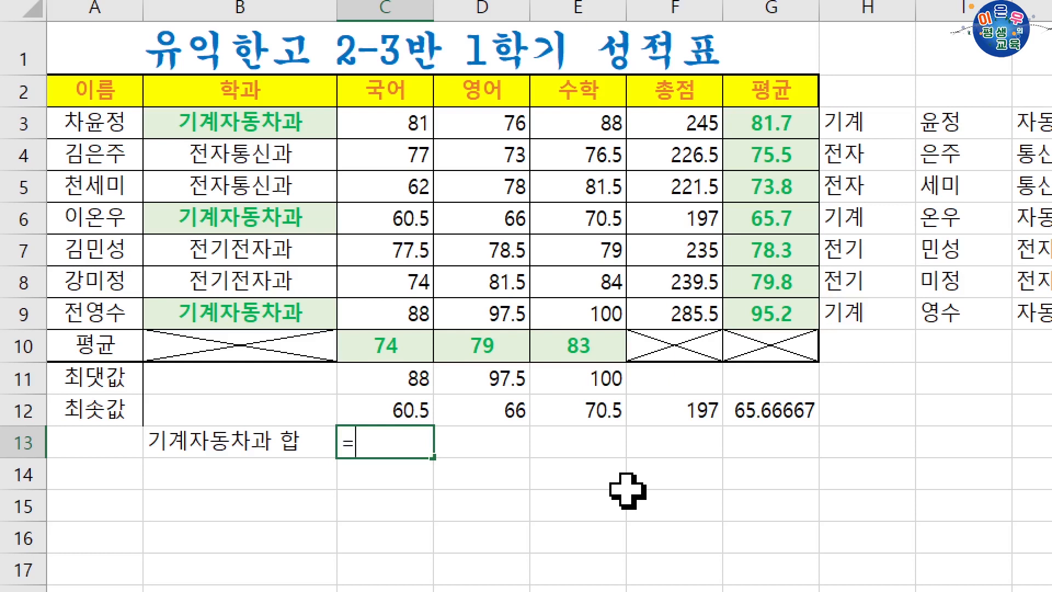
Start a SUMIF formula in C13 by name and cancel the entry.
type("sum")
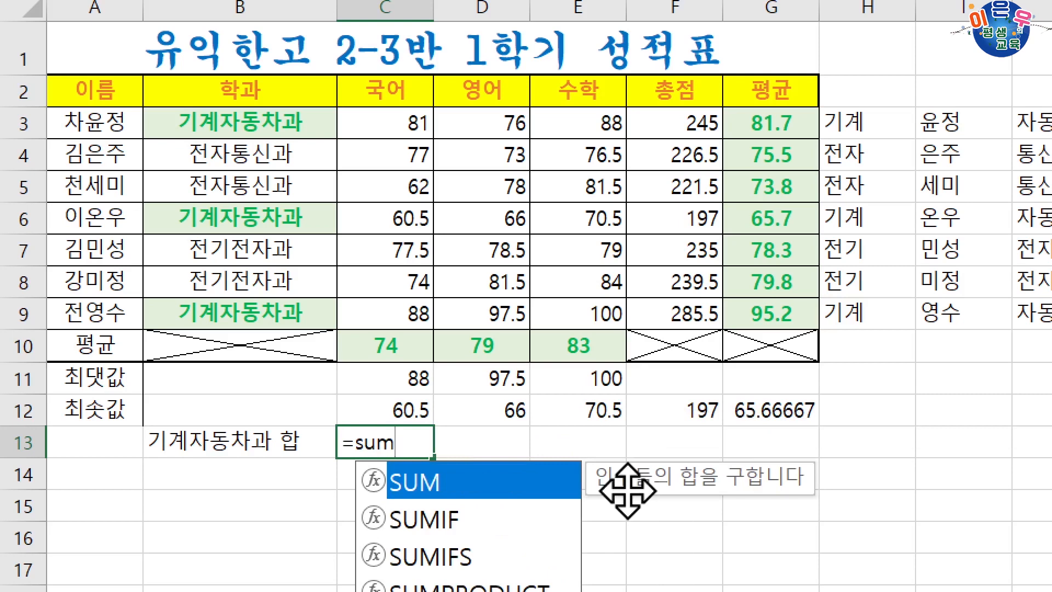
type("if")
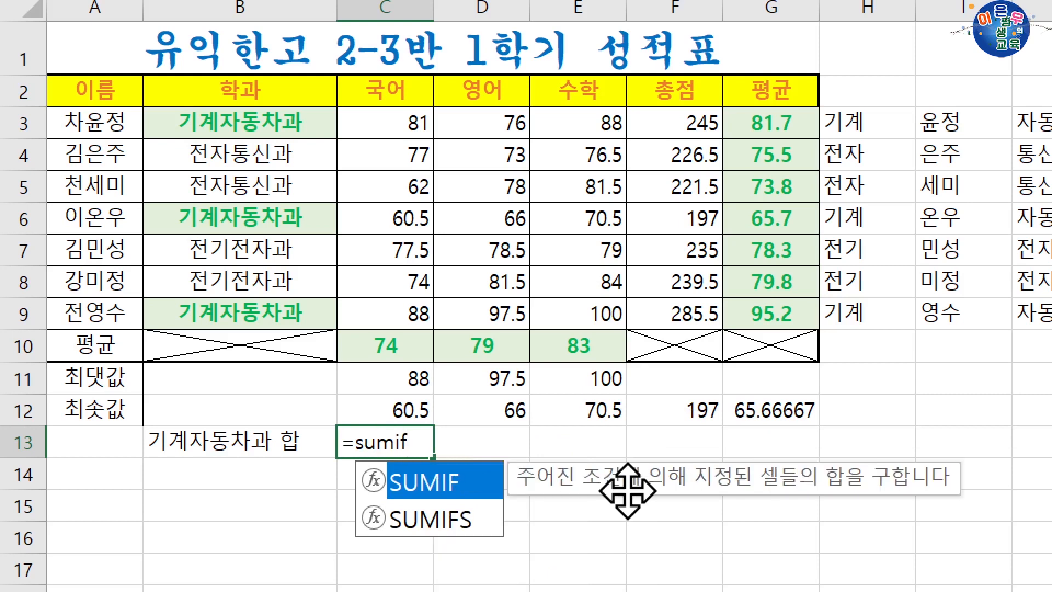
key("Escape")
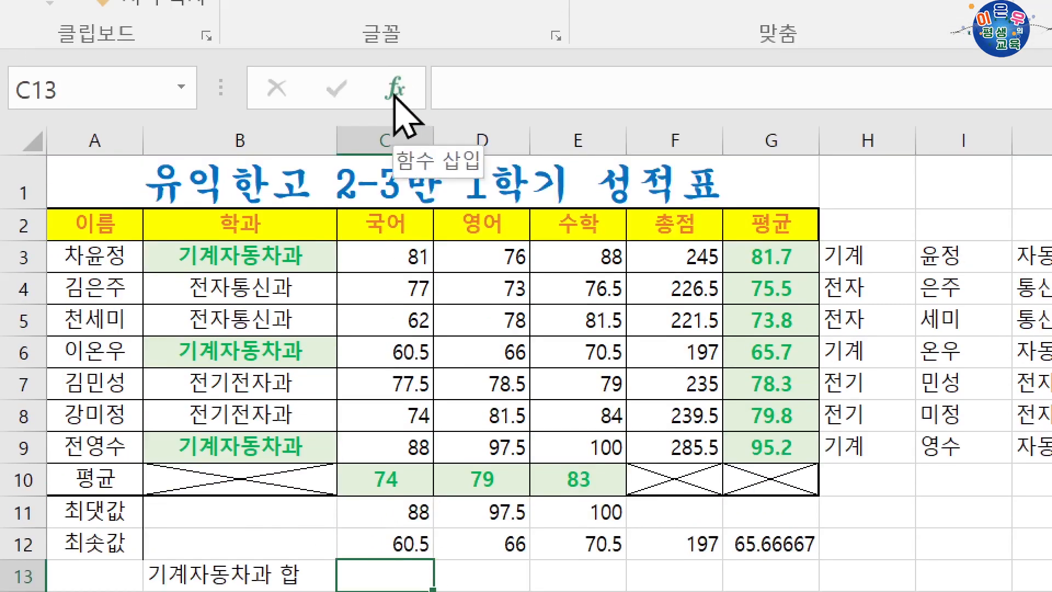
Open the Insert Function dialog for C13 and look for SUMIF among the recently used functions.
left_click(395, 91)
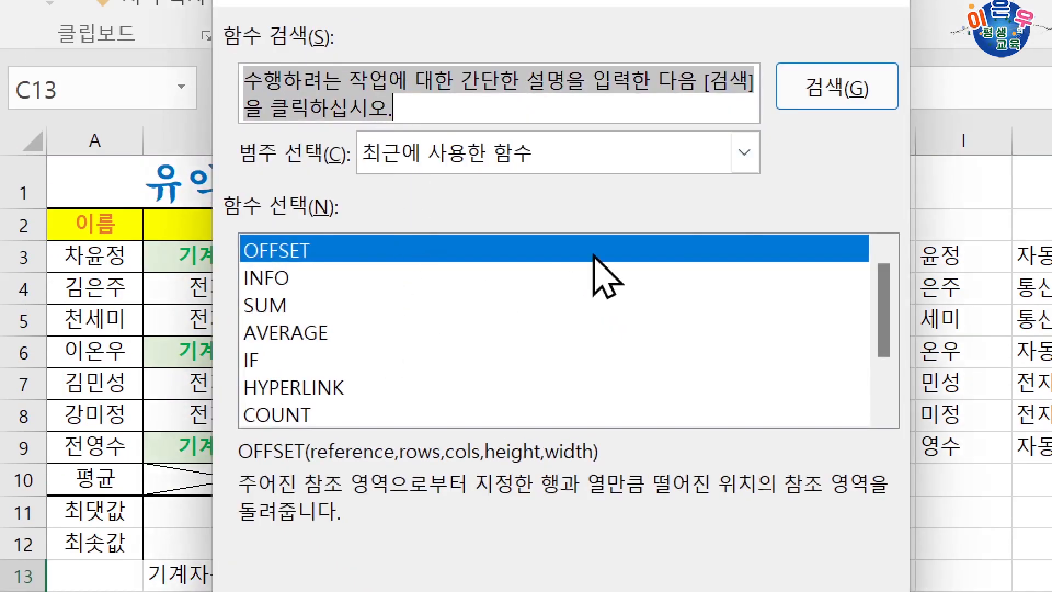
scroll(411, 376, "down", 1)
left_click(332, 356)
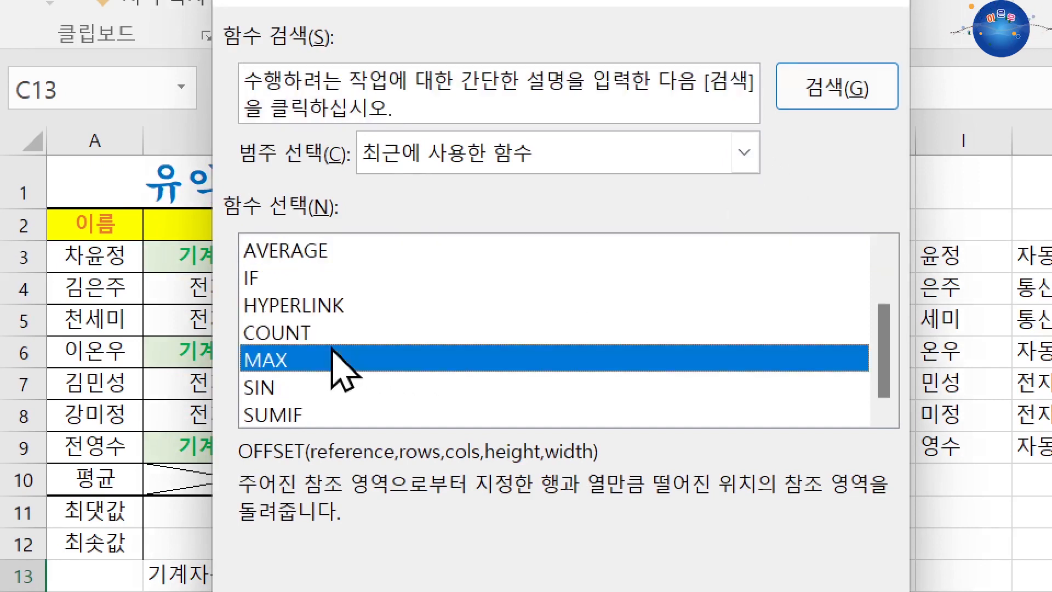
key("s")
key("s")
key("s")
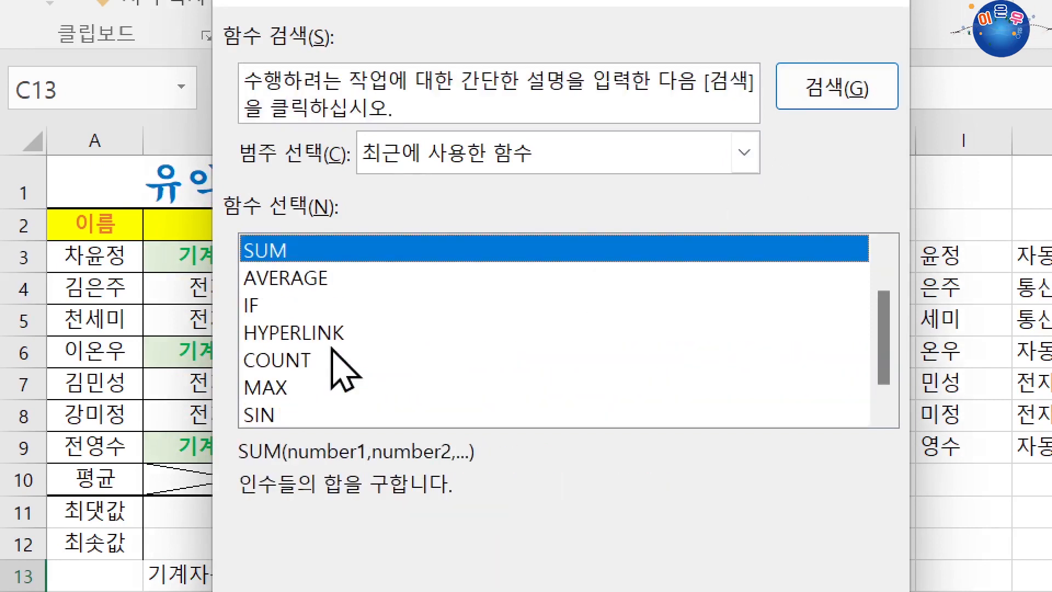
Set the function category to 모두 and browse the list through the functions starting with S.
left_click(466, 158)
left_click(399, 219)
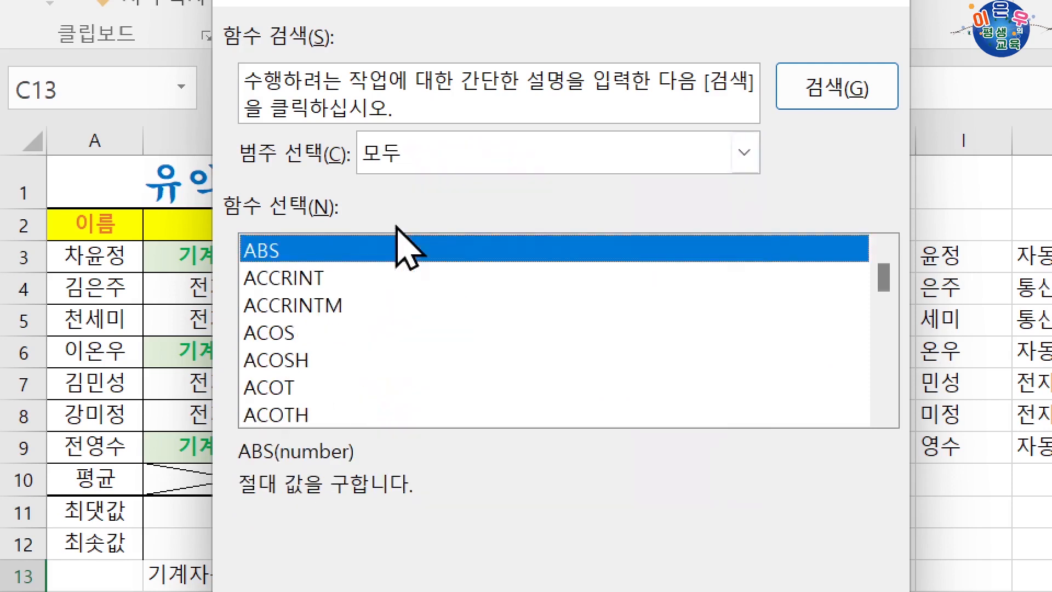
left_click(283, 311)
scroll(348, 364, "down", 4)
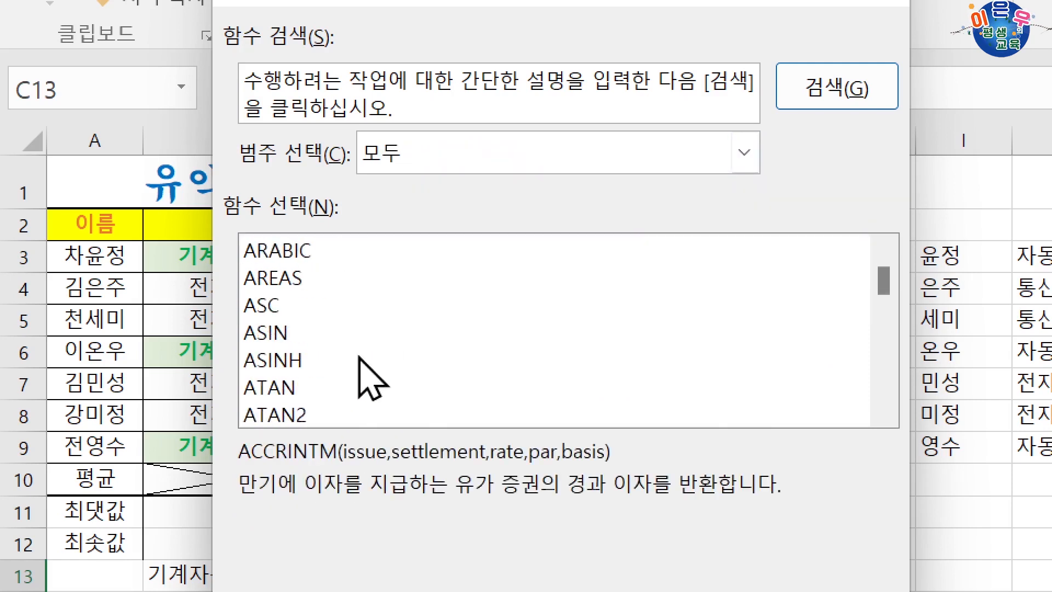
key("s")
scroll(362, 367, "down", 1)
key("Down")
key("Down")
key("Down")
key("Down")
key("Down")
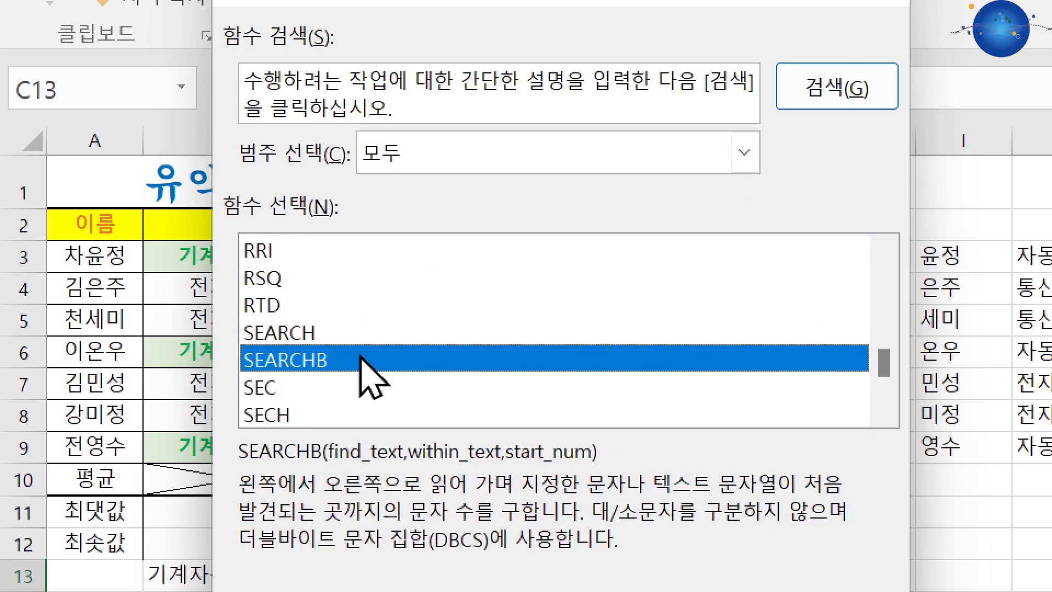
key("Down")
key("Down")
key("Down")
key("Down")
key("Down")
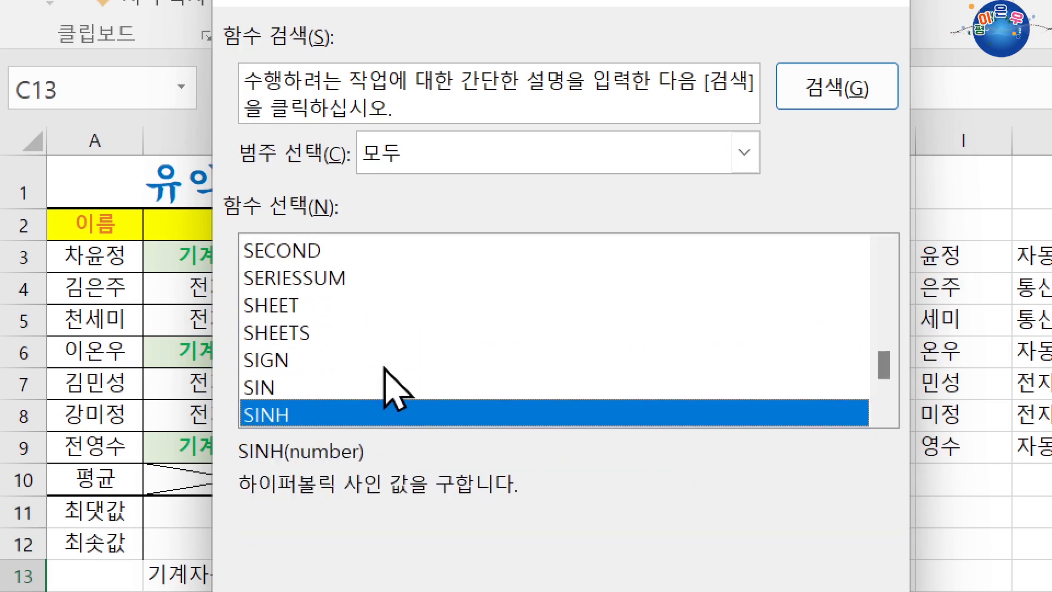
Choose SUM from the full function list for C13 and cancel its function arguments.
scroll(406, 378, "down", 4)
scroll(393, 359, "down", 2)
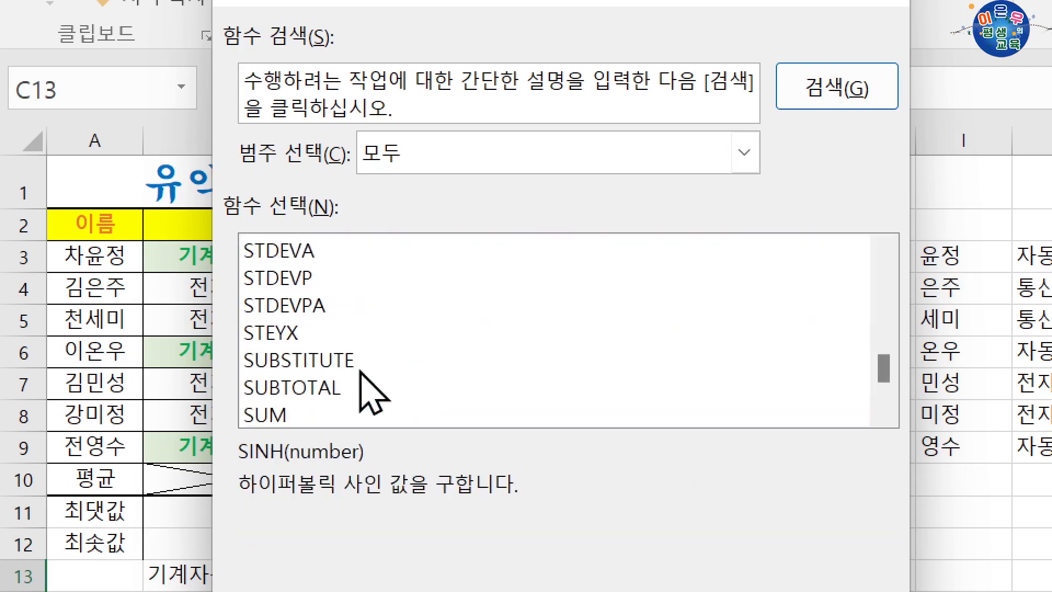
scroll(367, 389, "down", 2)
left_click(273, 253)
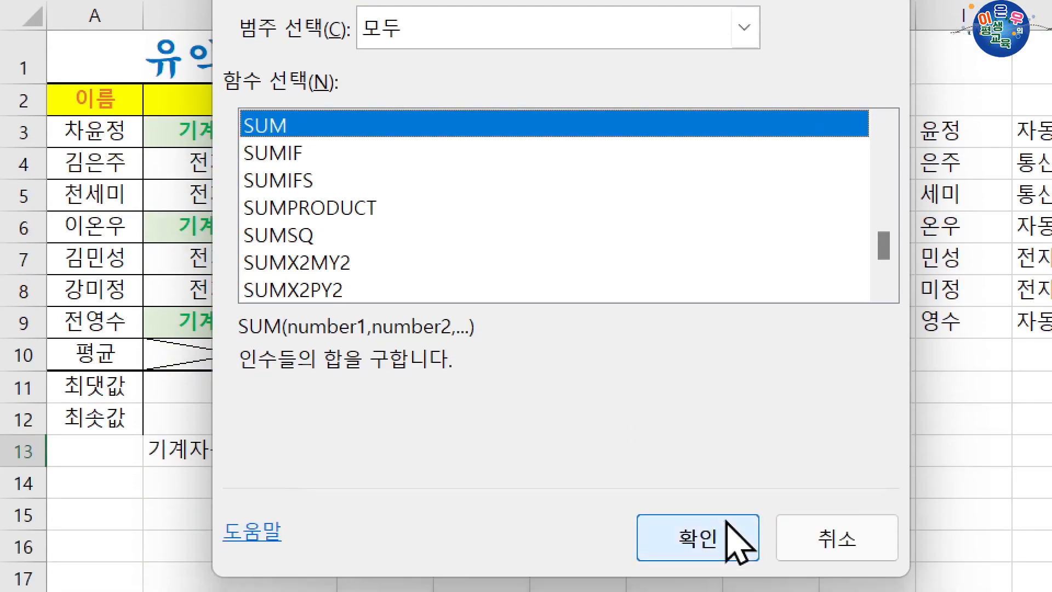
left_click(720, 517)
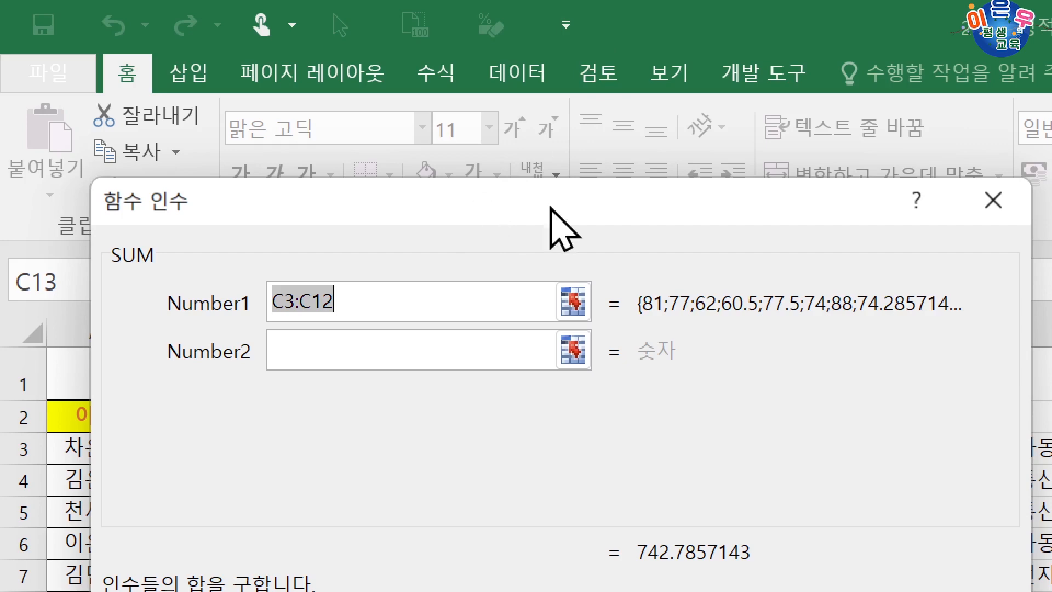
left_click(993, 200)
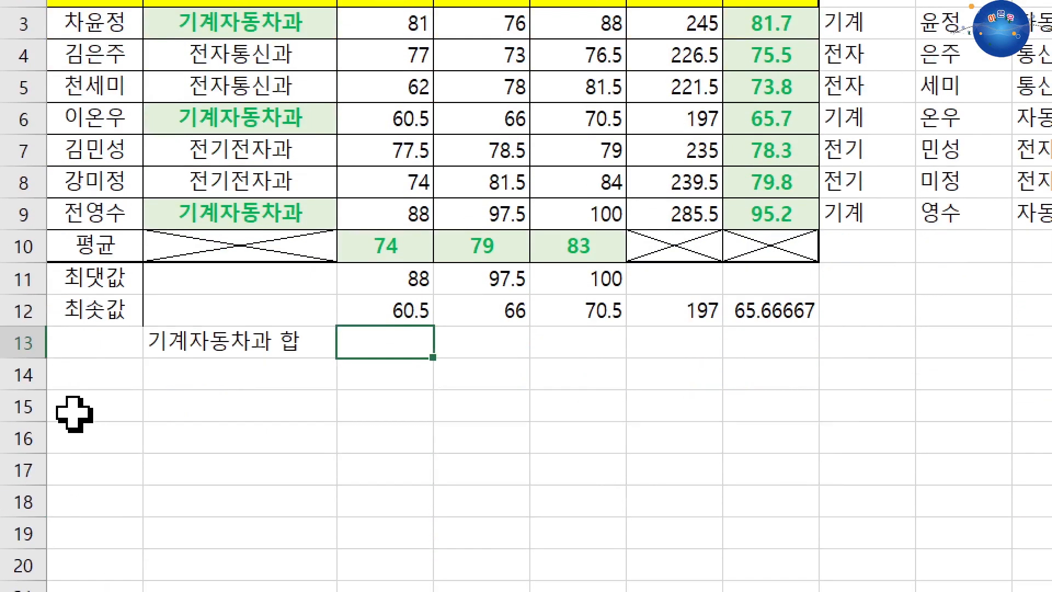
Start a SUMIF formula in C13, open its function arguments dialog and place the dialog below row 13.
type("=sumif")
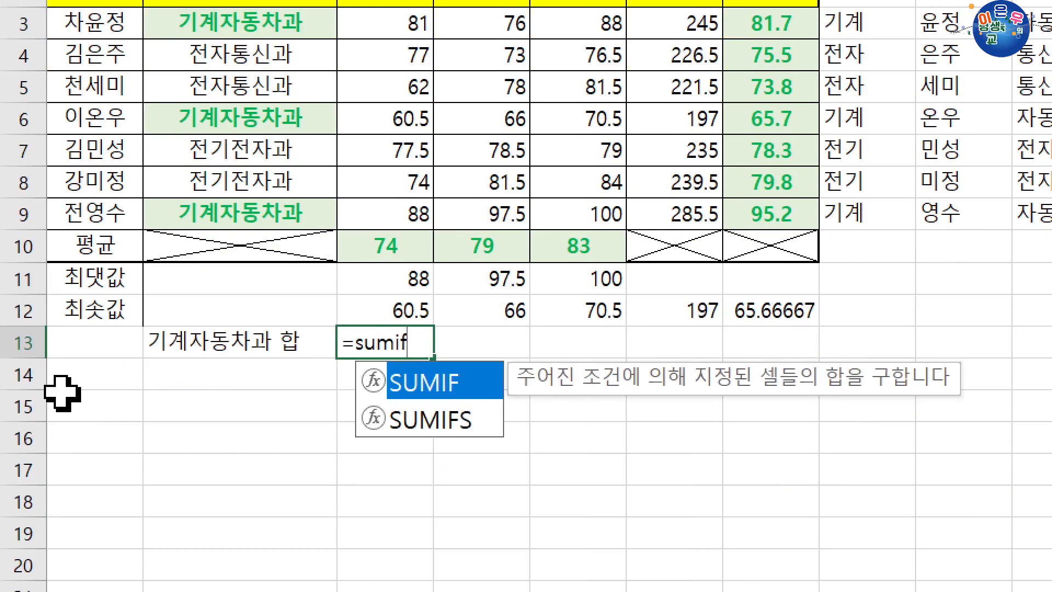
key("Tab")
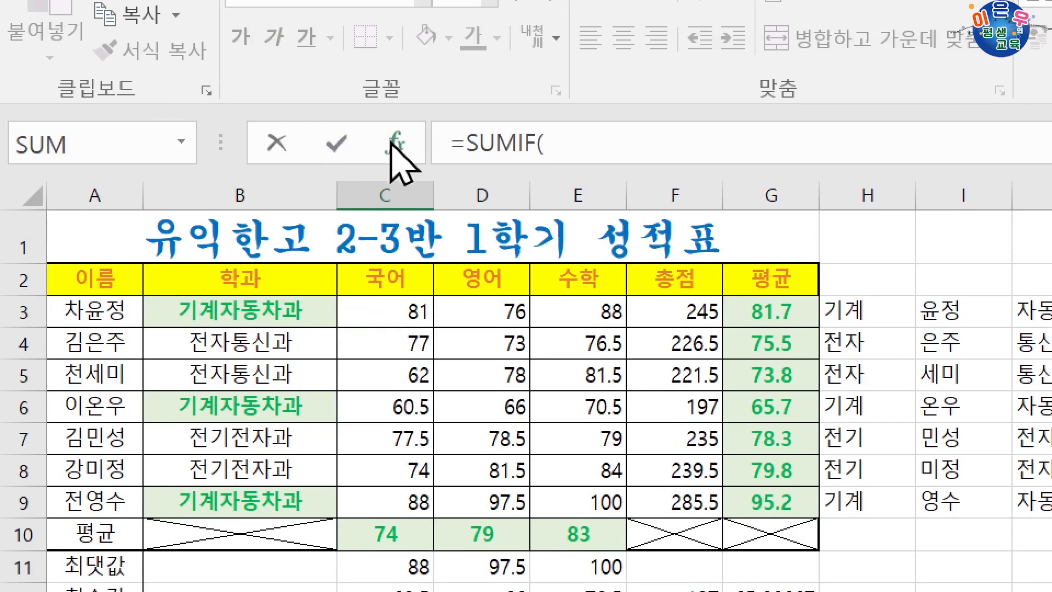
left_click(392, 144)
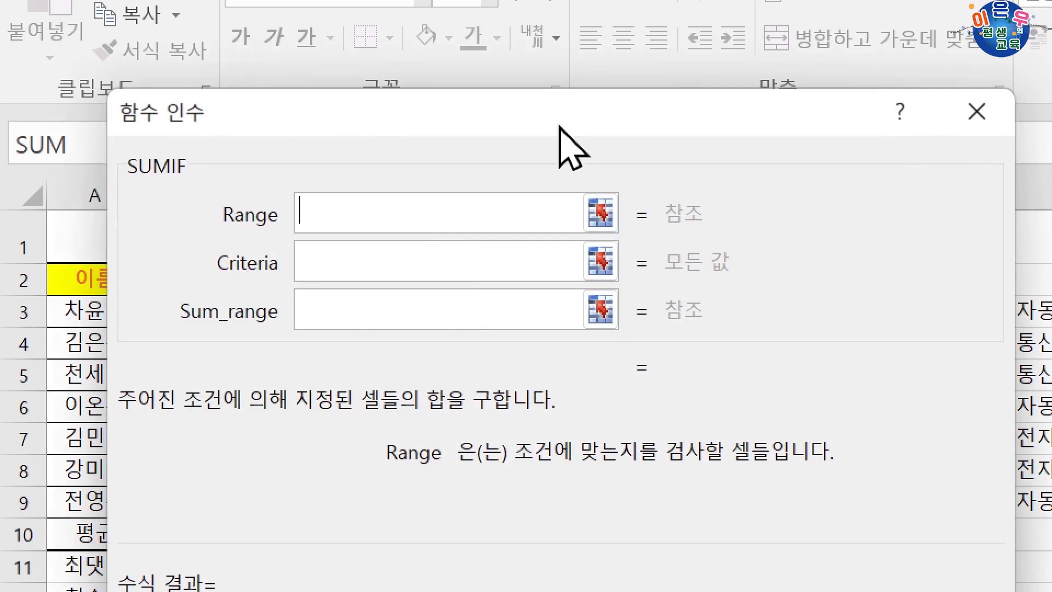
left_click_drag(564, 146, 553, 591)
left_click_drag(553, 397, 553, 384)
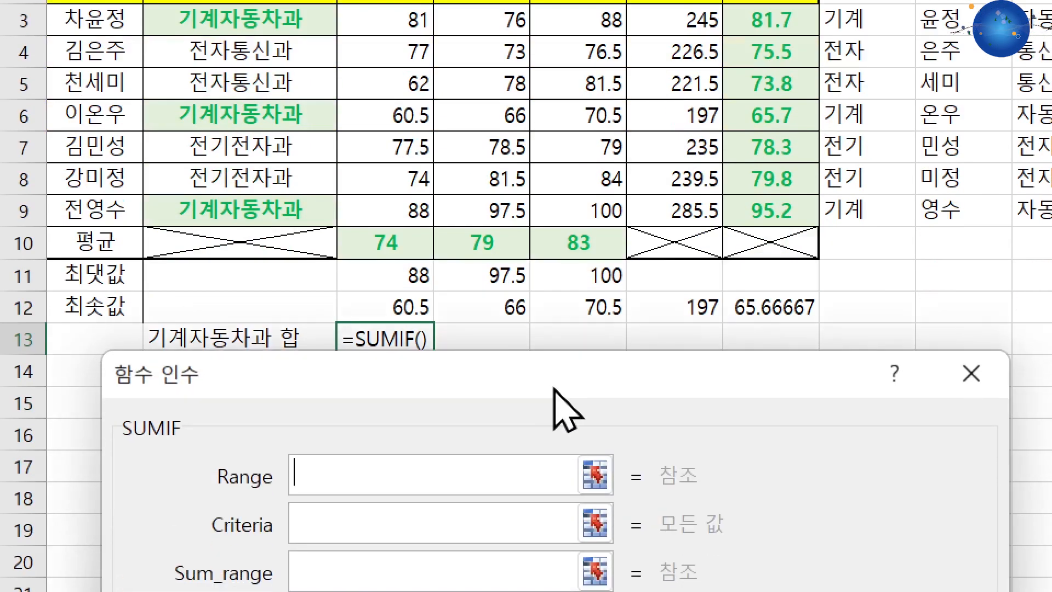
left_click_drag(491, 377, 495, 99)
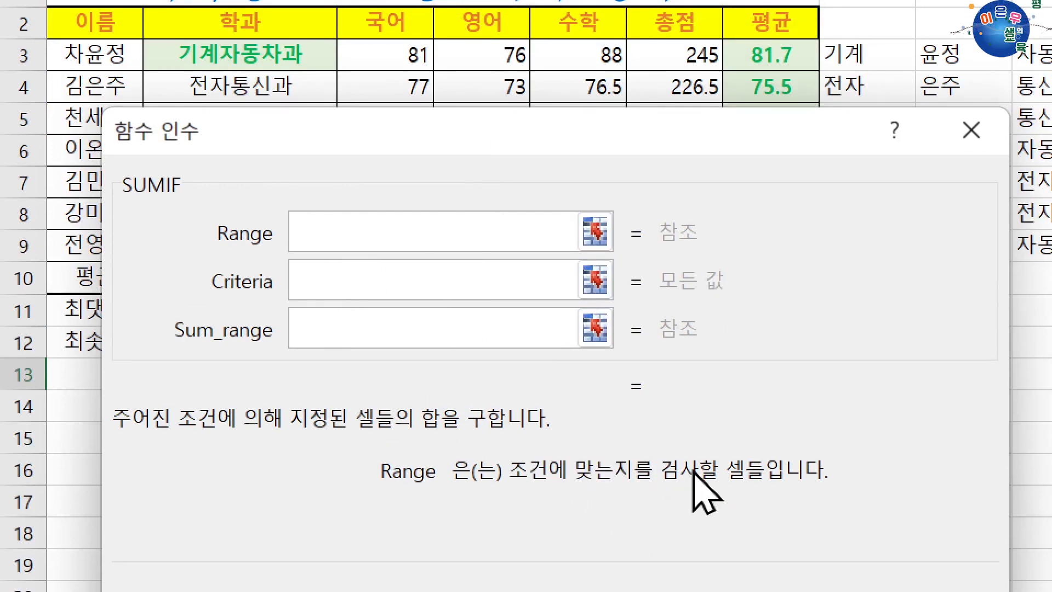
left_click_drag(383, 149, 411, 424)
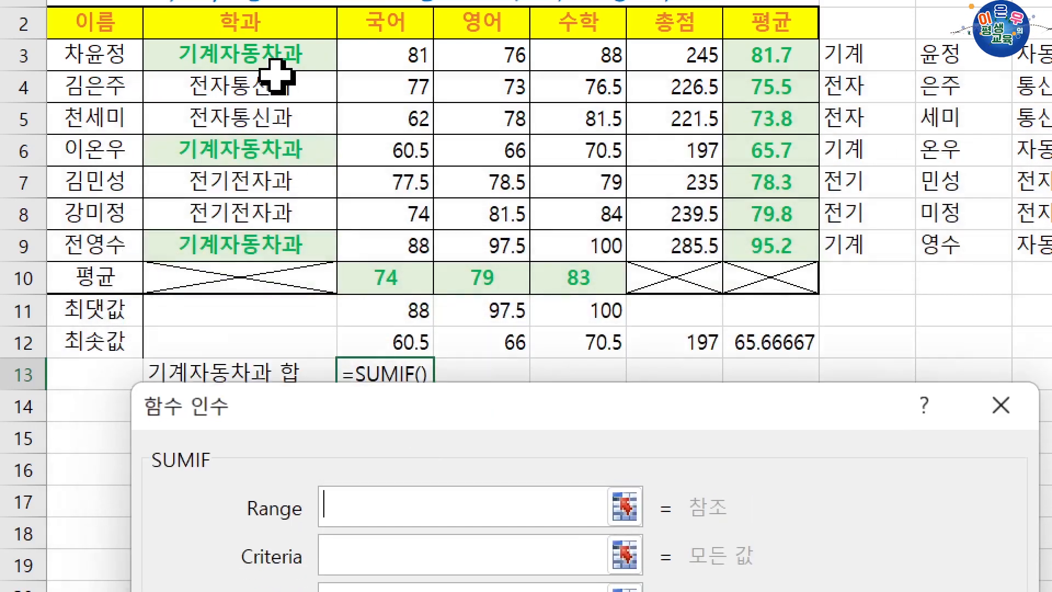
Fill in C13's SUMIF arguments with range B3:B9, criteria "기계자동차과" and sum range C3:C9, and confirm the formula.
left_click_drag(277, 60, 278, 245)
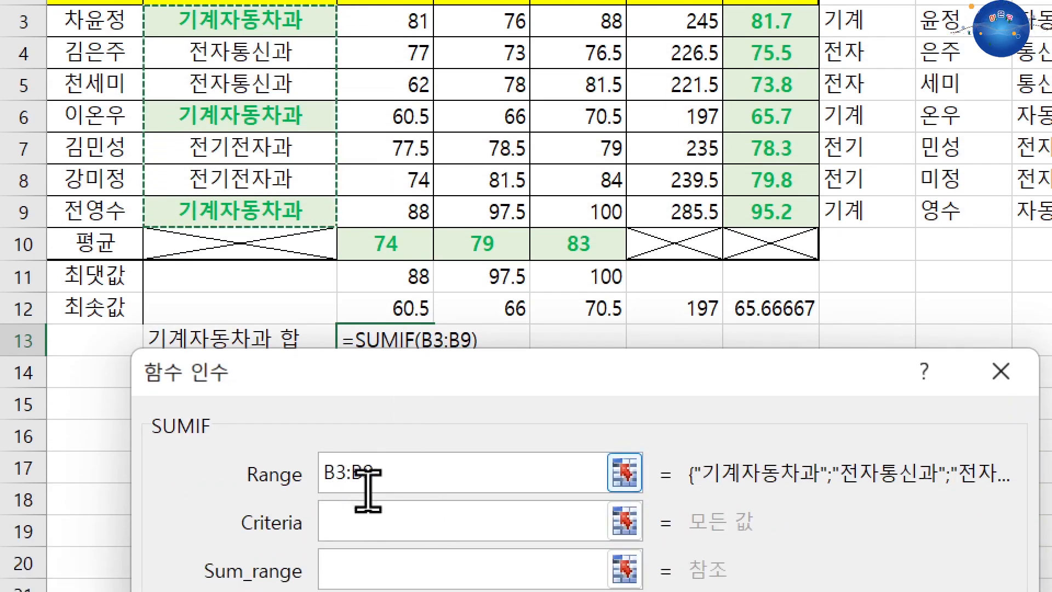
left_click(384, 507)
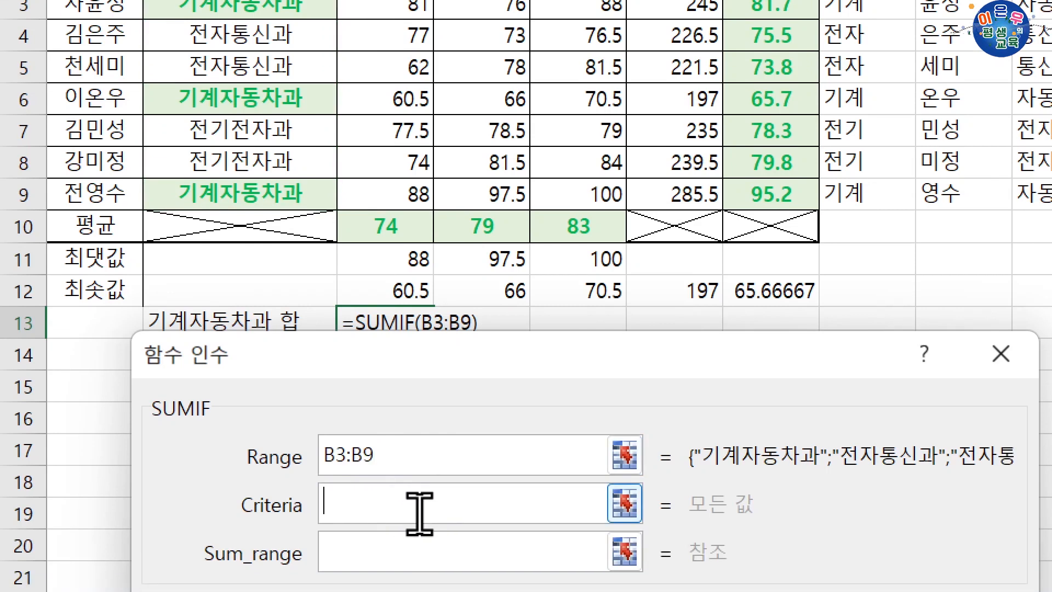
type("기계자동차")
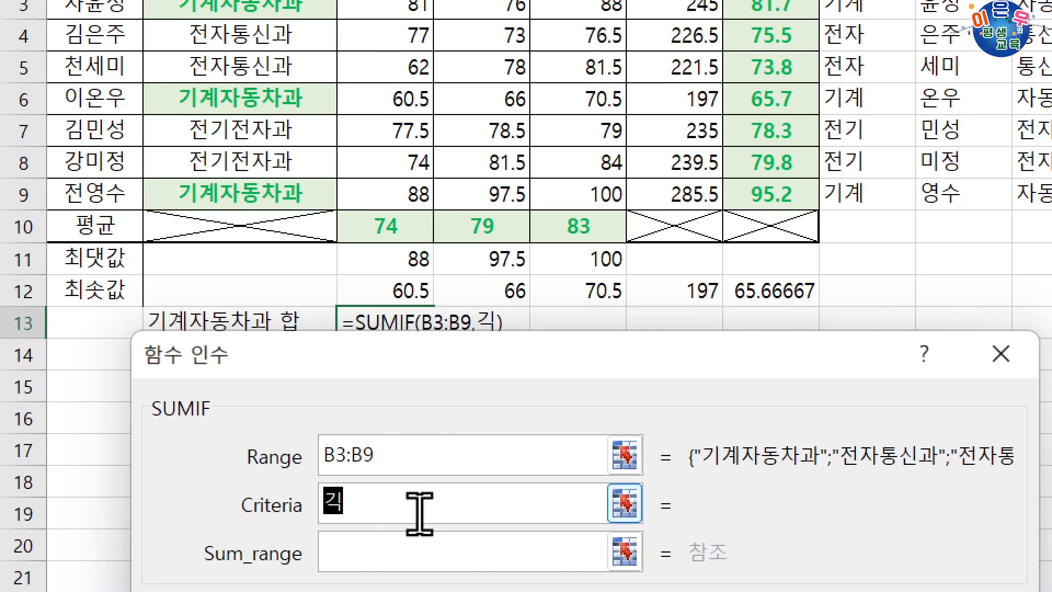
type("과")
key("Tab")
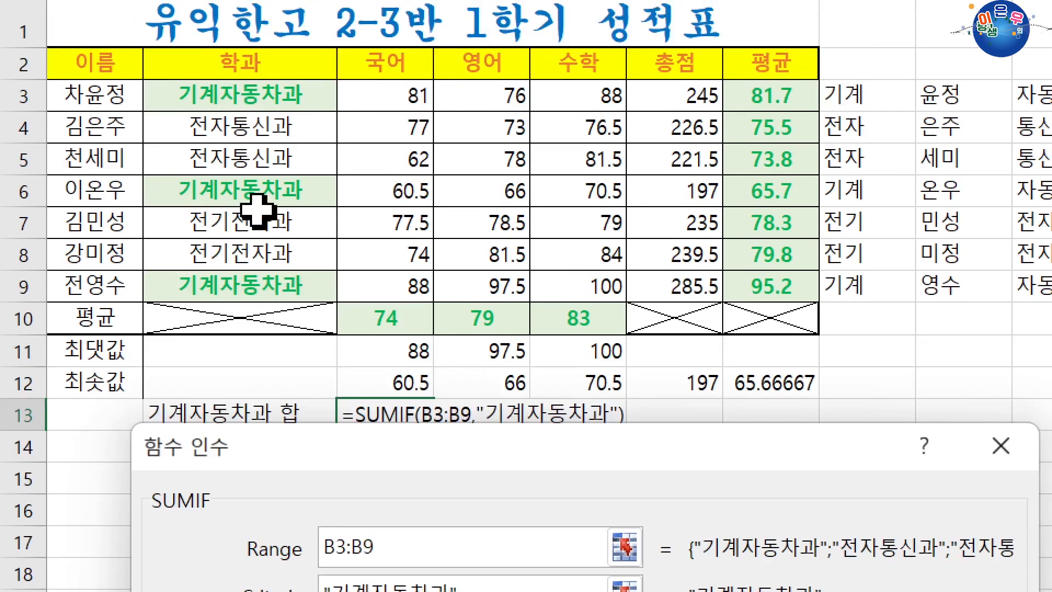
left_click_drag(385, 449, 377, 367)
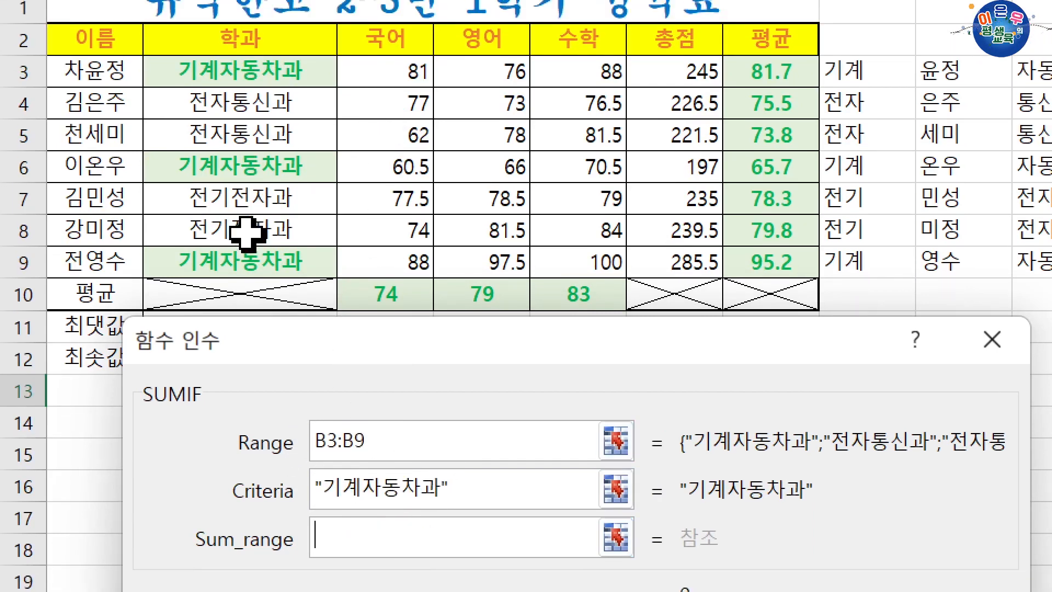
left_click_drag(358, 73, 390, 267)
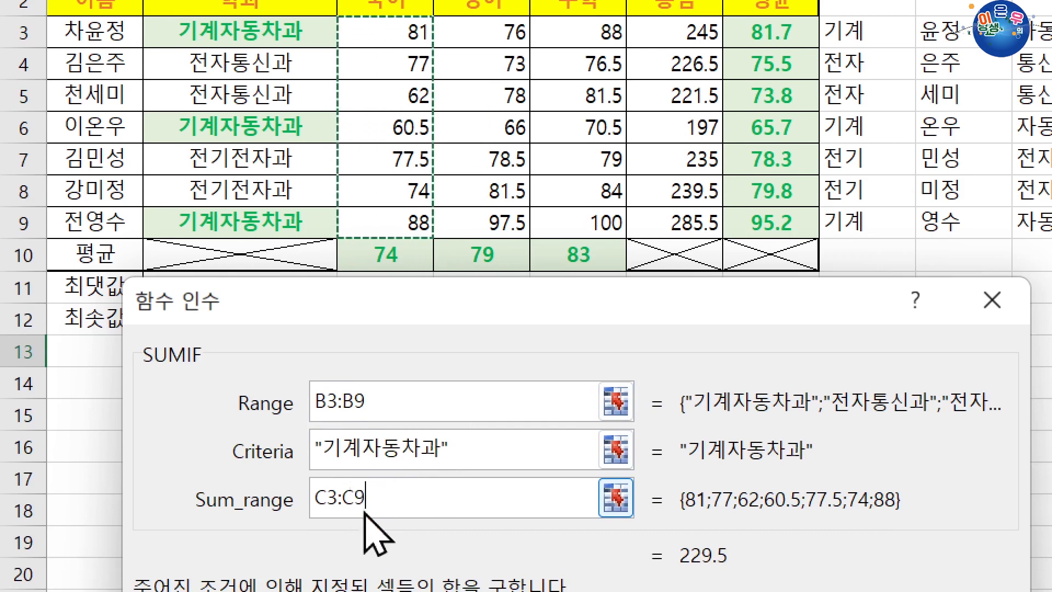
key("Return")
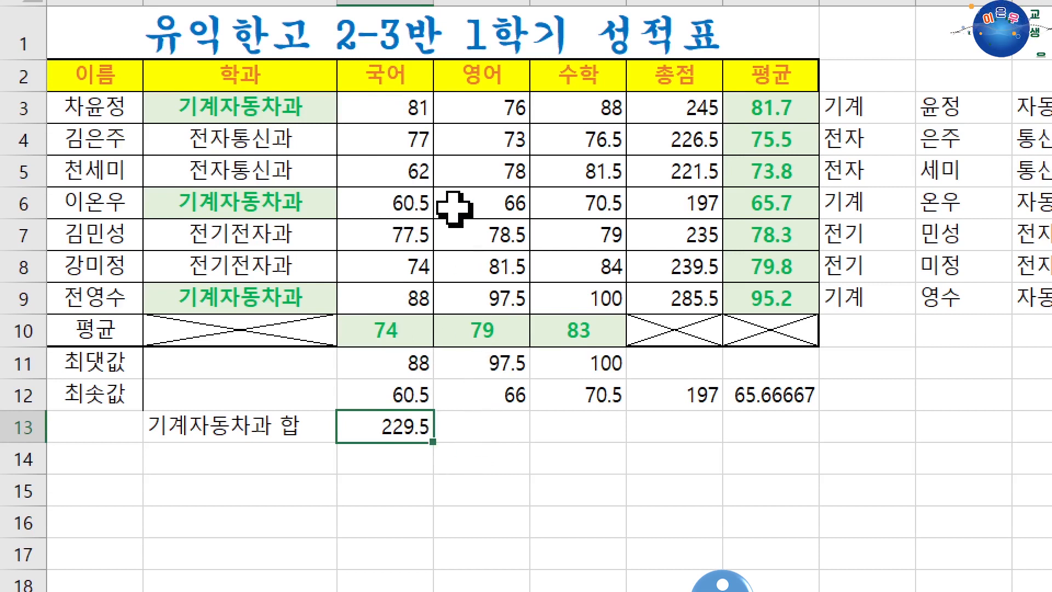
Select the 국어 scores C3, C6 and C9 together to check their sum against C13.
left_click(405, 105)
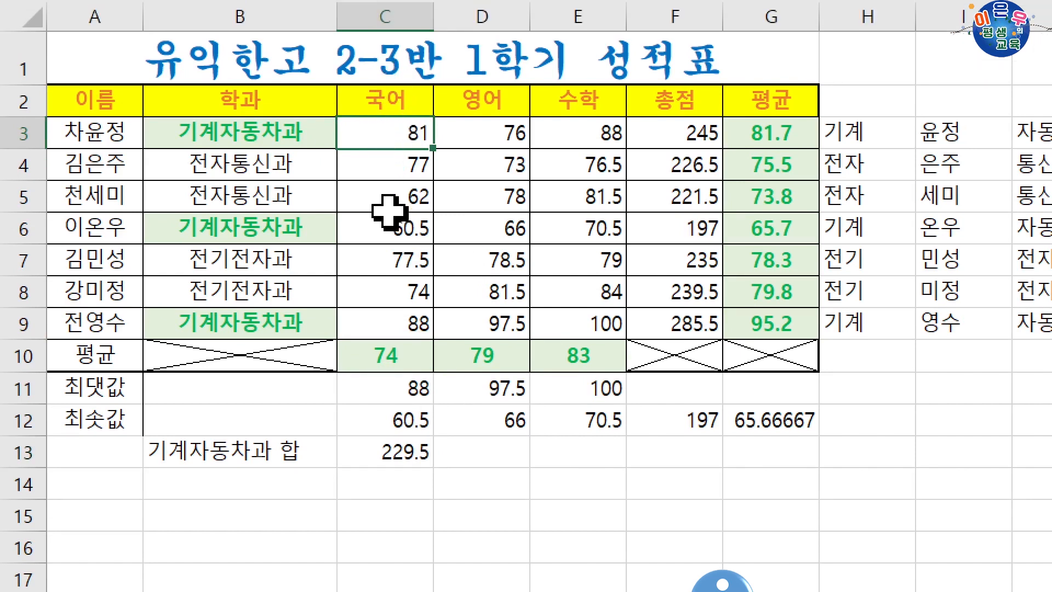
left_click(393, 229, "ctrl")
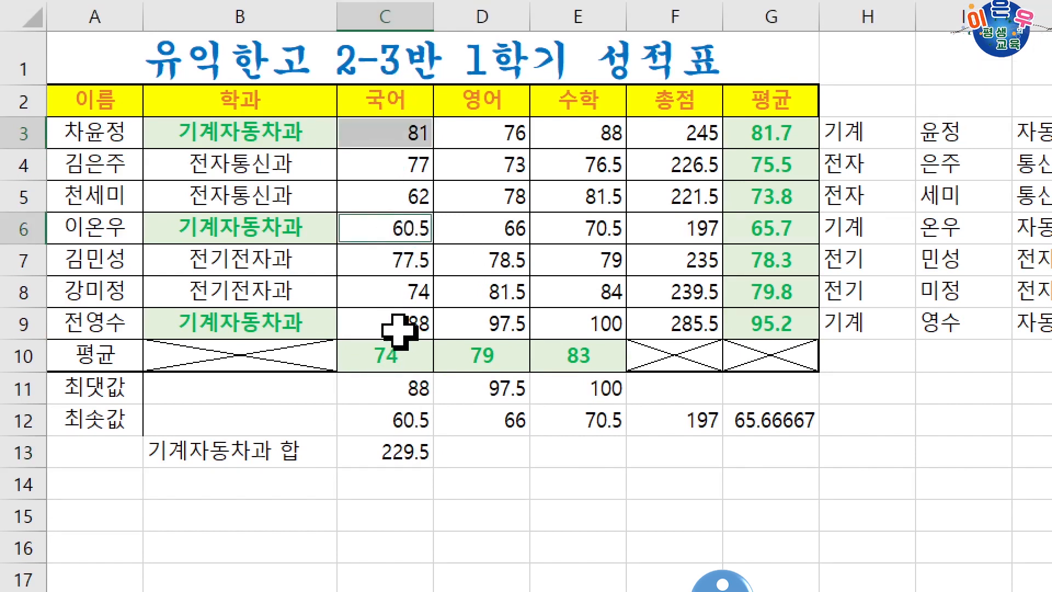
left_click(400, 329, "ctrl")
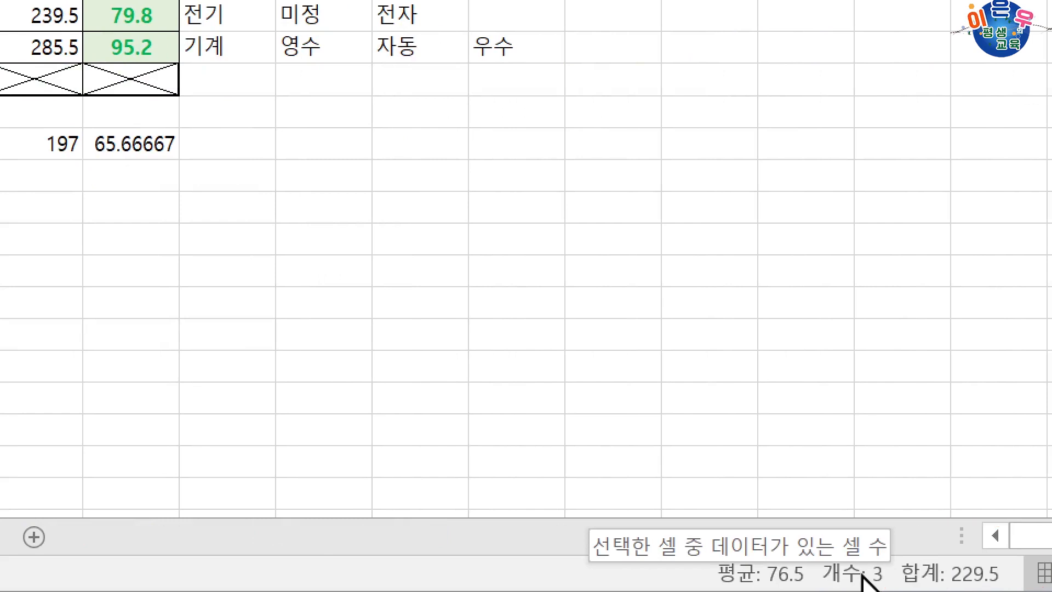
Show 최소값 and 최대값 among the status bar statistics for the selected scores, and hide both again.
right_click(898, 572)
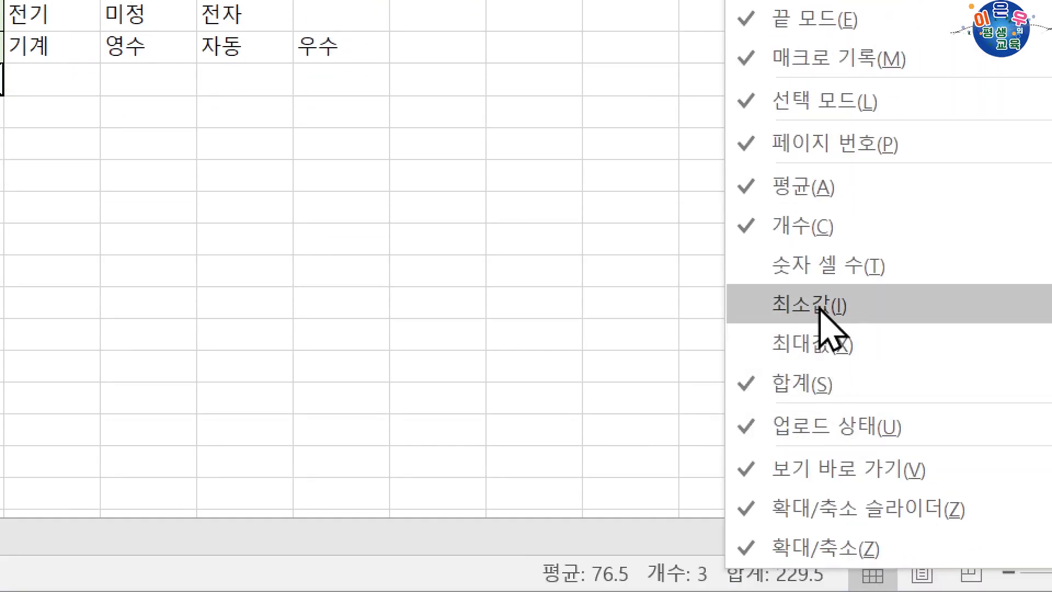
left_click(820, 307)
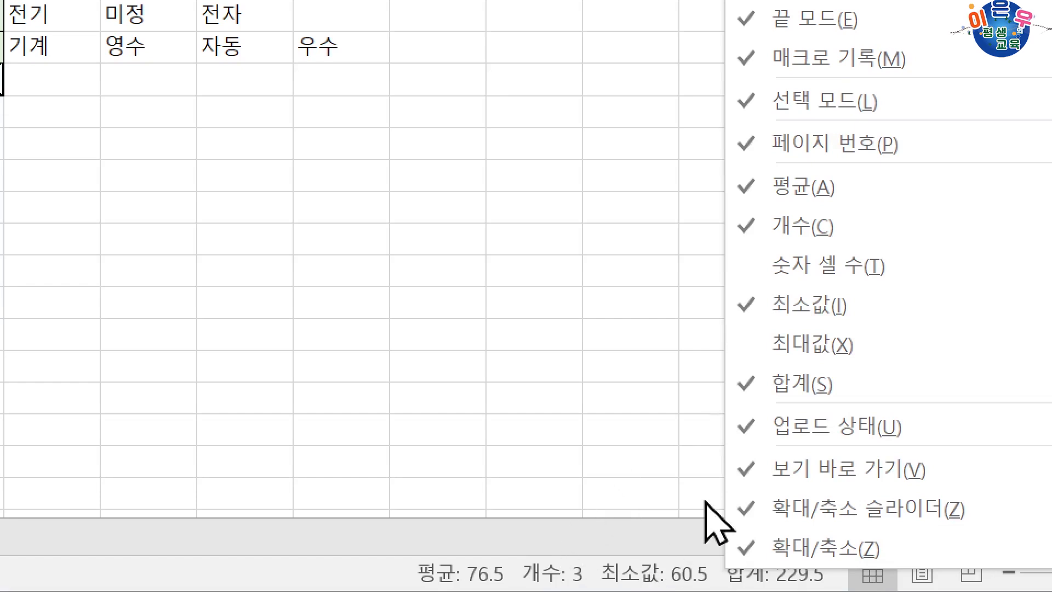
left_click(816, 351)
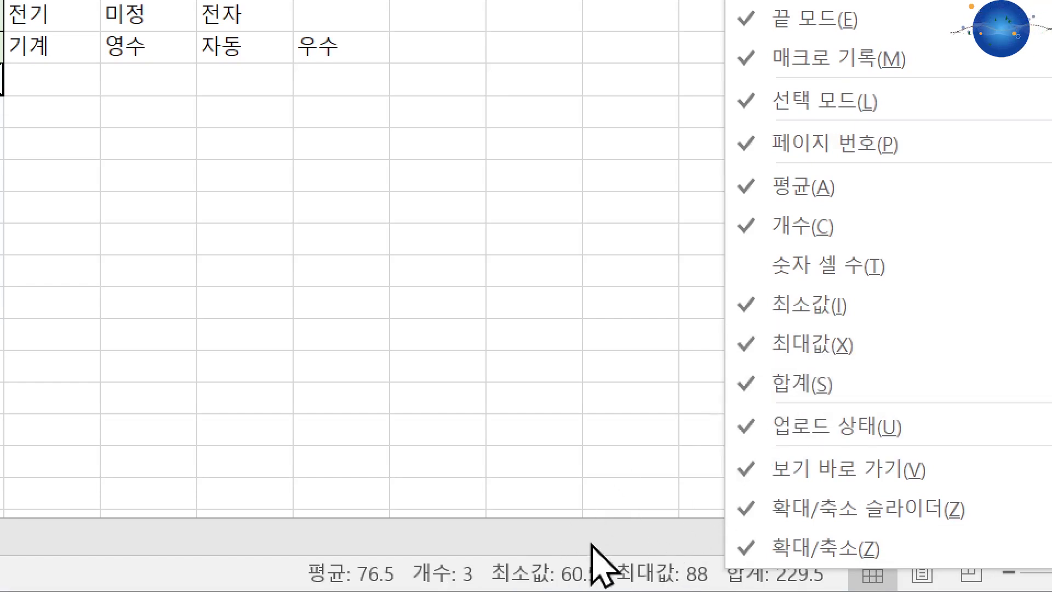
left_click(819, 350)
left_click(825, 312)
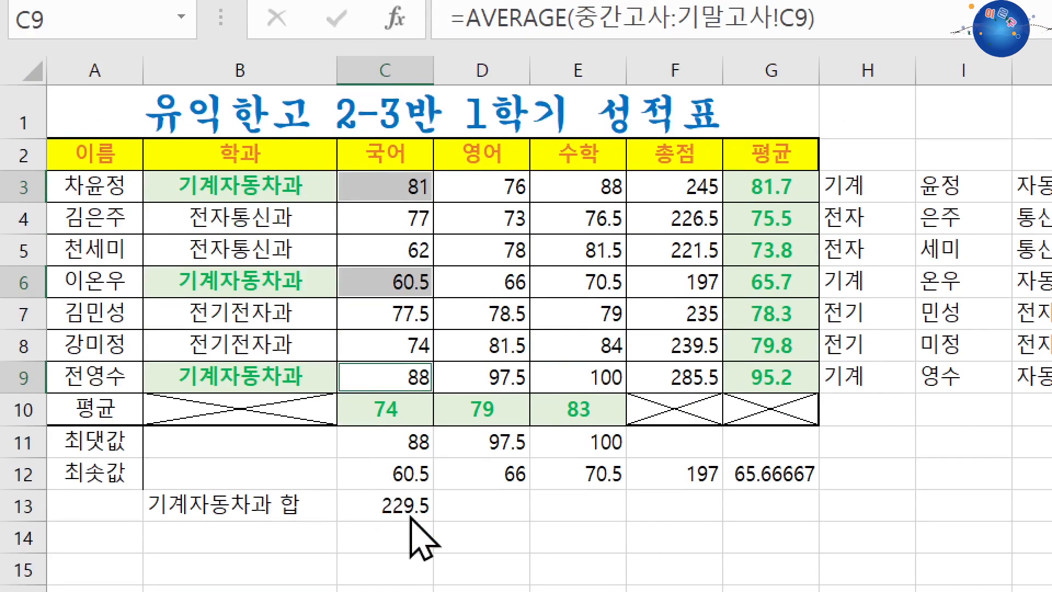
Try copying the SUMIF formula from C13 across D13:E13 and compare the formulas in the three cells.
left_click(401, 497)
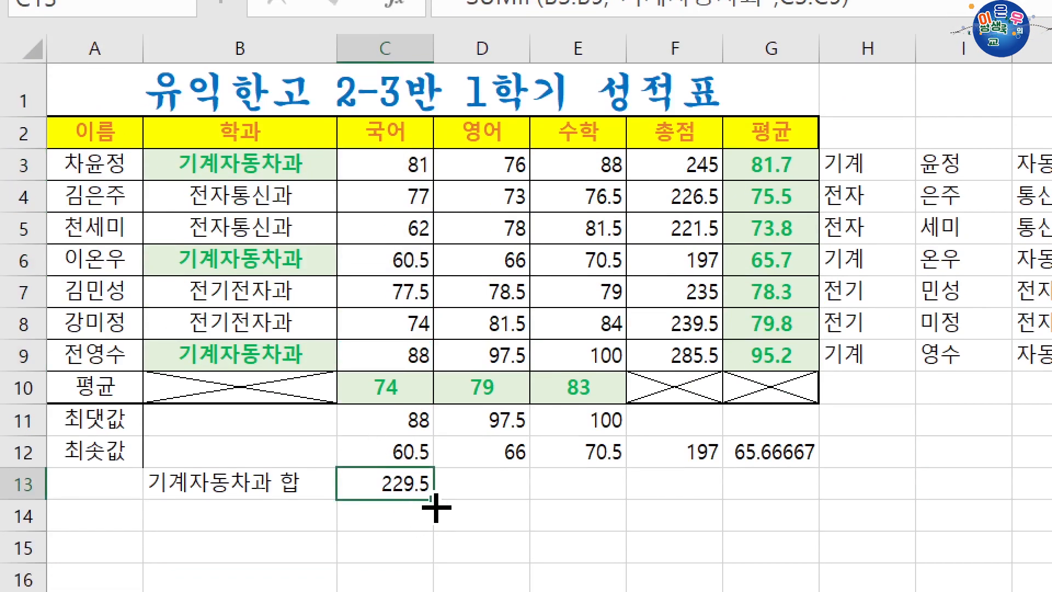
left_click_drag(435, 507, 630, 501)
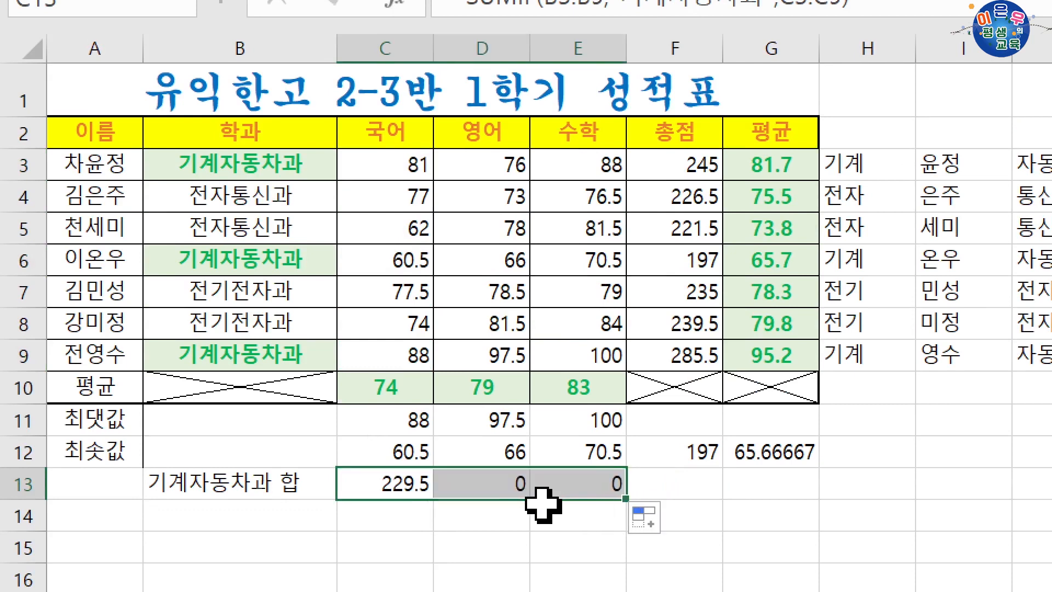
left_click(406, 478)
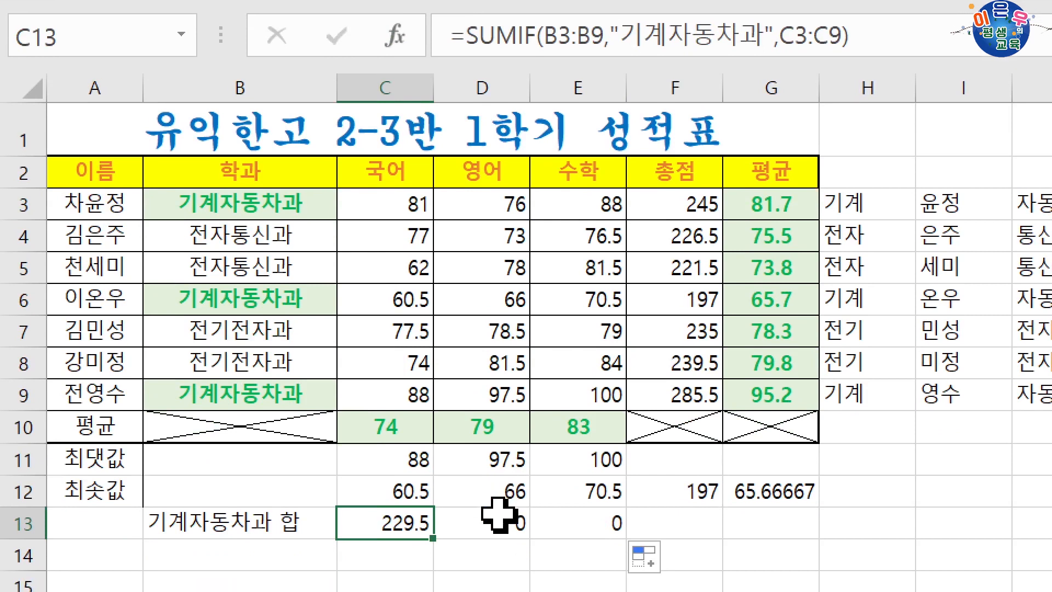
left_click(499, 573)
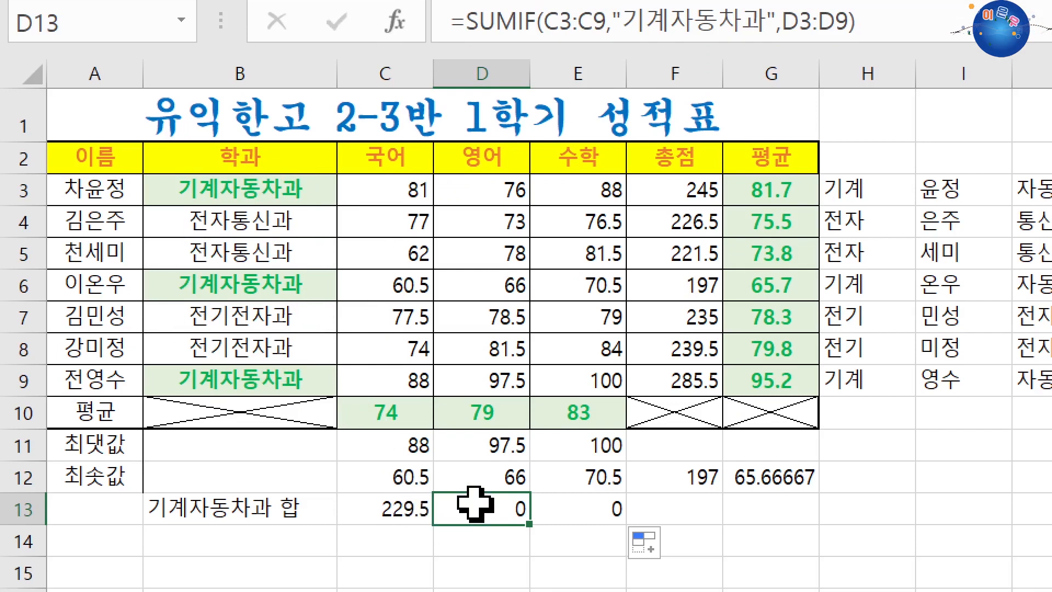
left_click(568, 508)
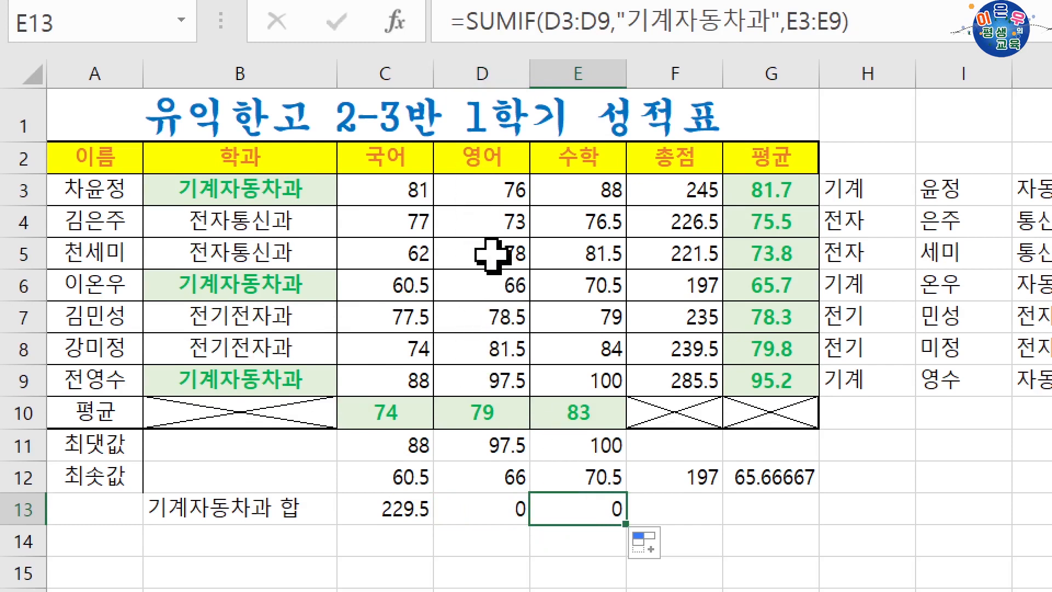
Make the criteria range in C13's SUMIF formula absolute as $B$3:$B$9.
left_click(403, 506)
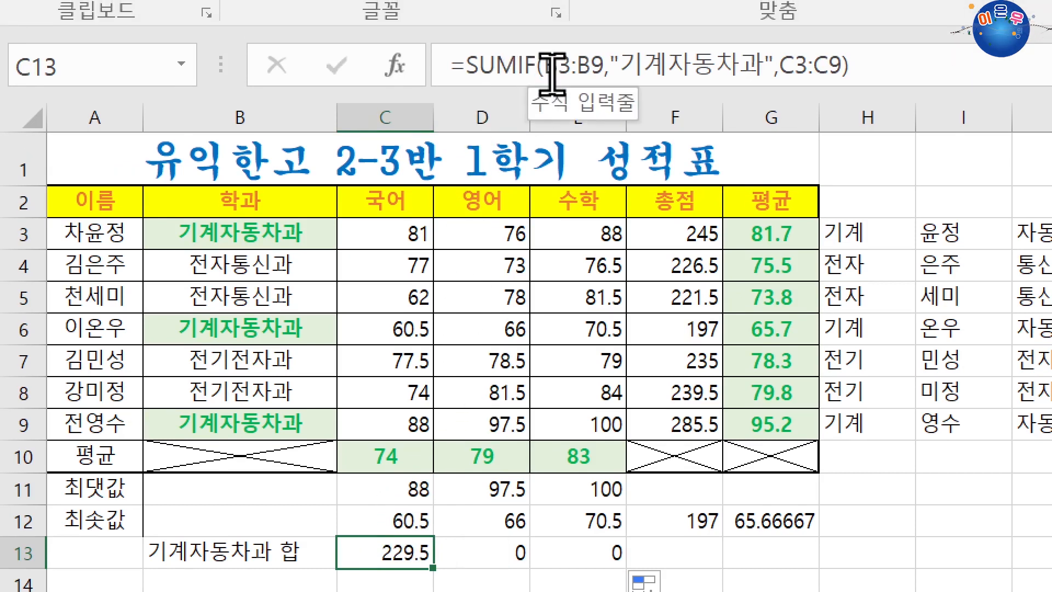
left_click(559, 29)
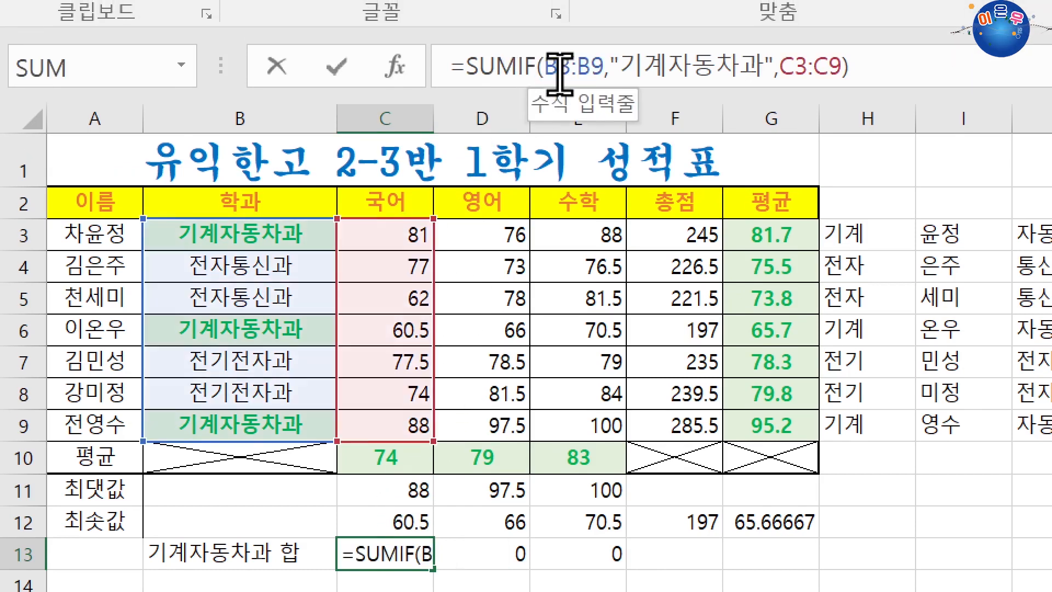
left_click_drag(547, 66, 603, 67)
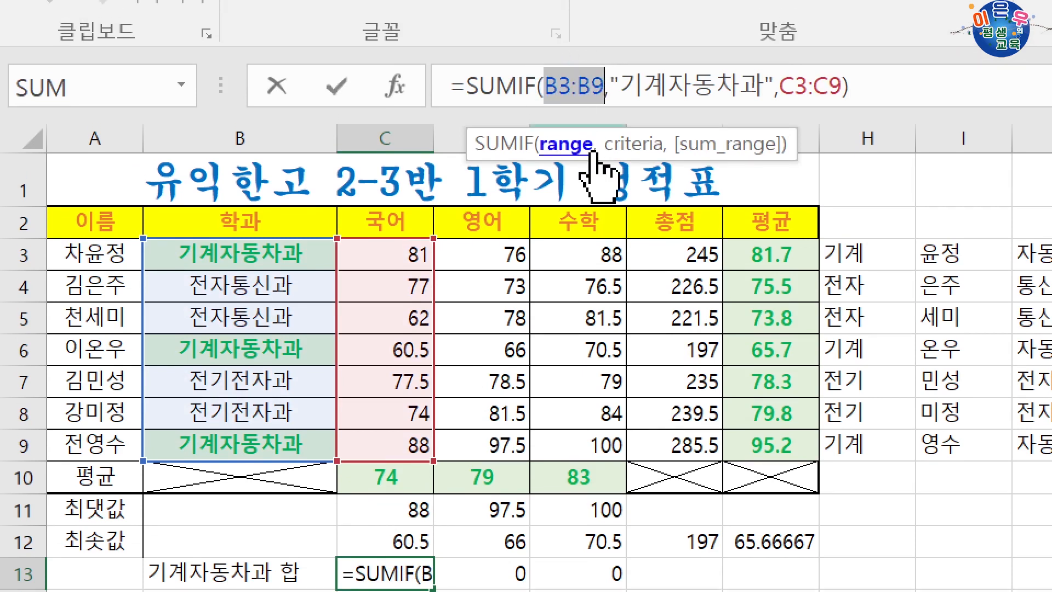
key("F4")
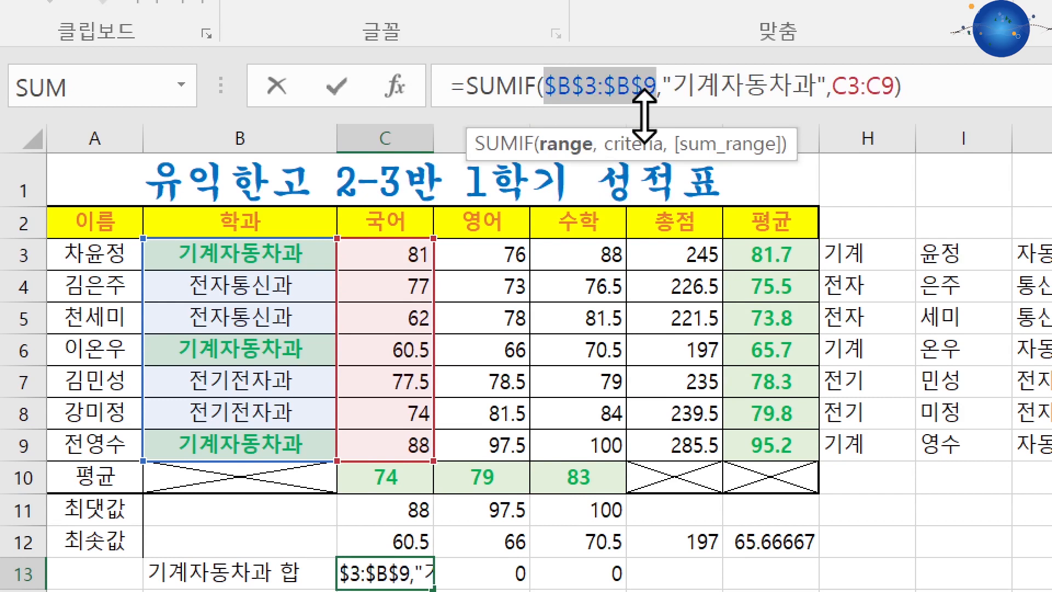
key("Return")
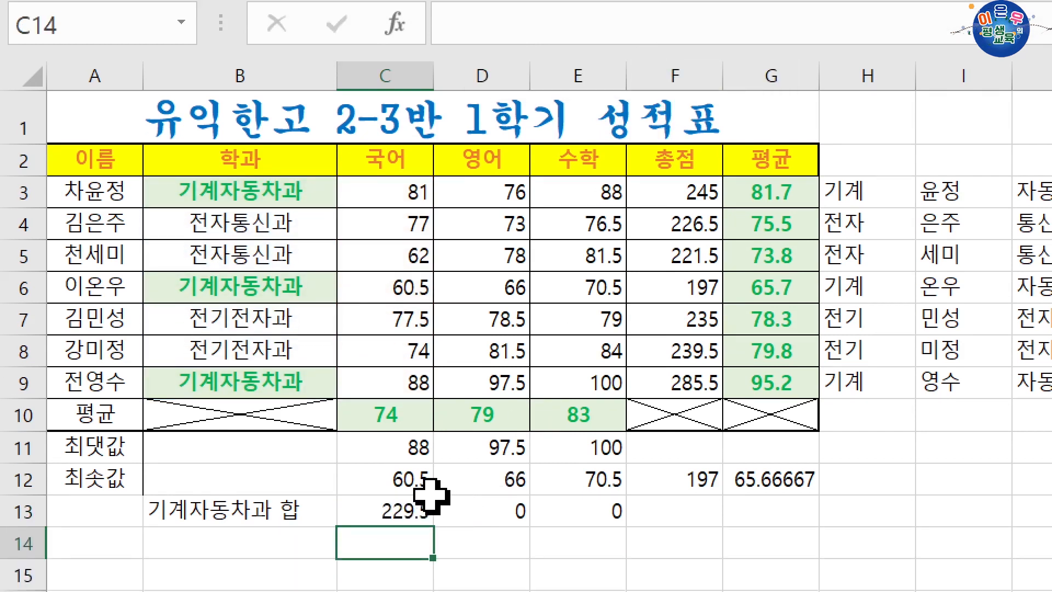
Fill the corrected SUMIF formula from C13 across D13:E13 and check the formula in each cell.
left_click(419, 570)
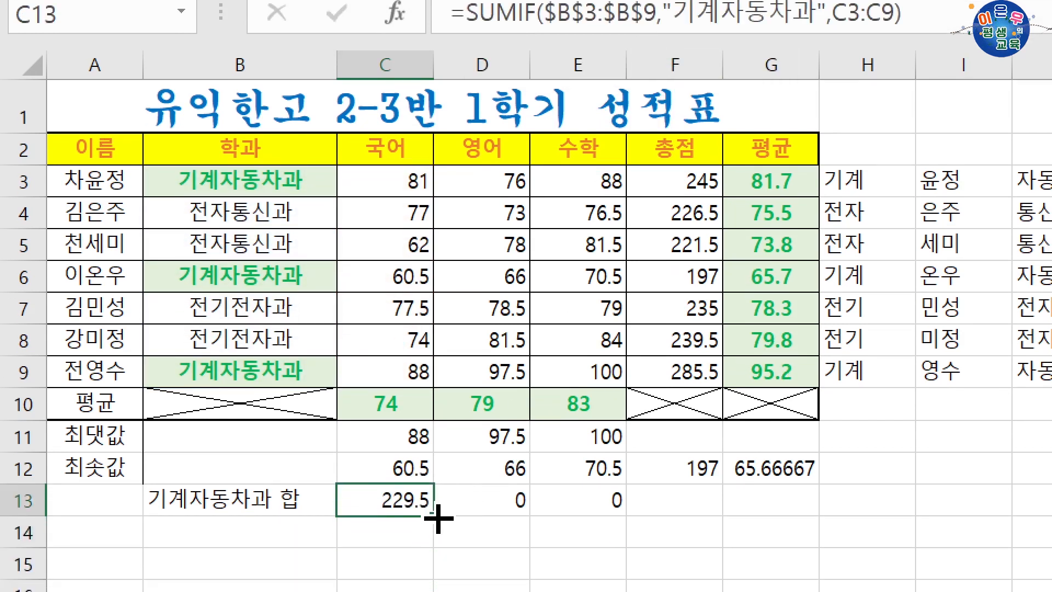
left_click_drag(433, 526, 629, 523)
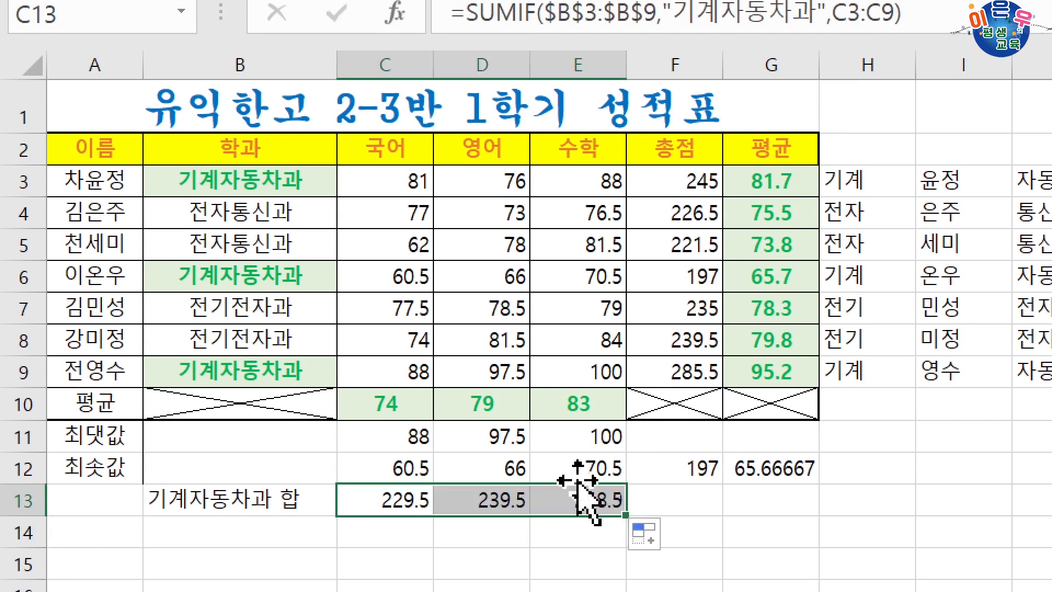
left_click(369, 500)
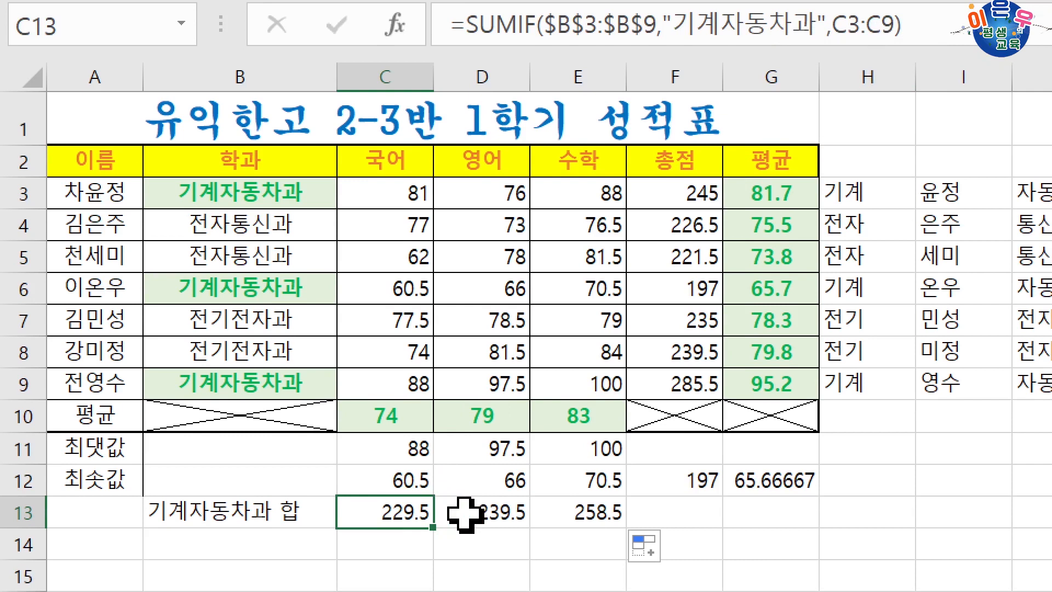
left_click(472, 540)
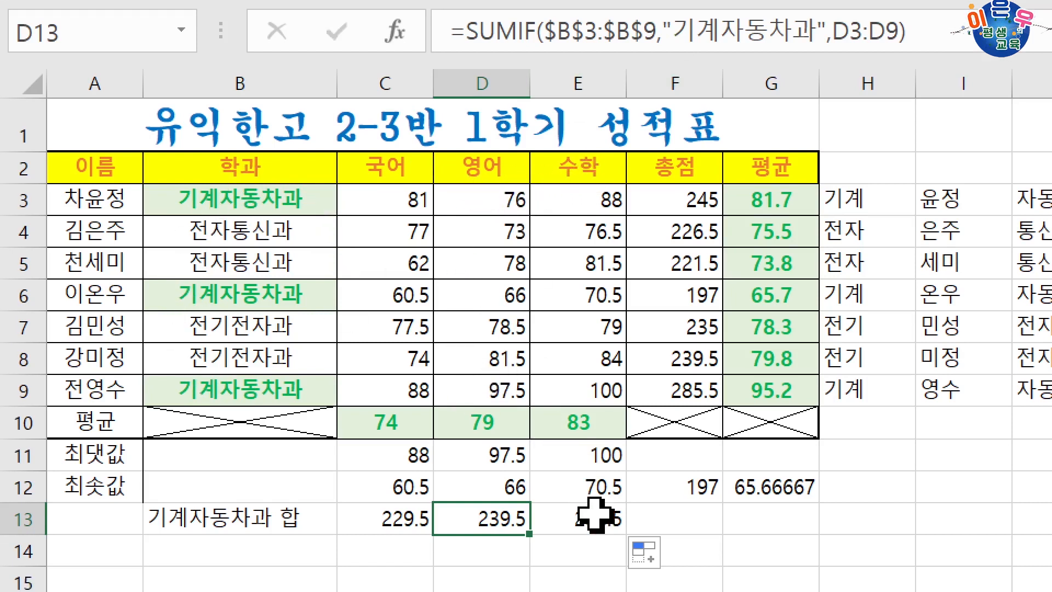
left_click(577, 529)
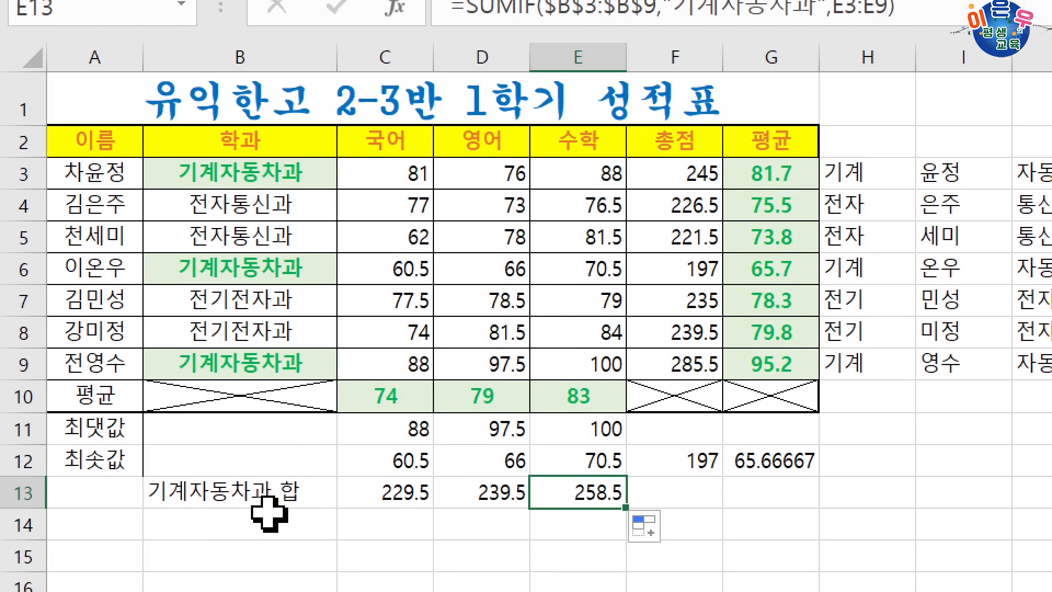
Enter the label "기계자동차과 평균" in B14.
left_click(269, 567)
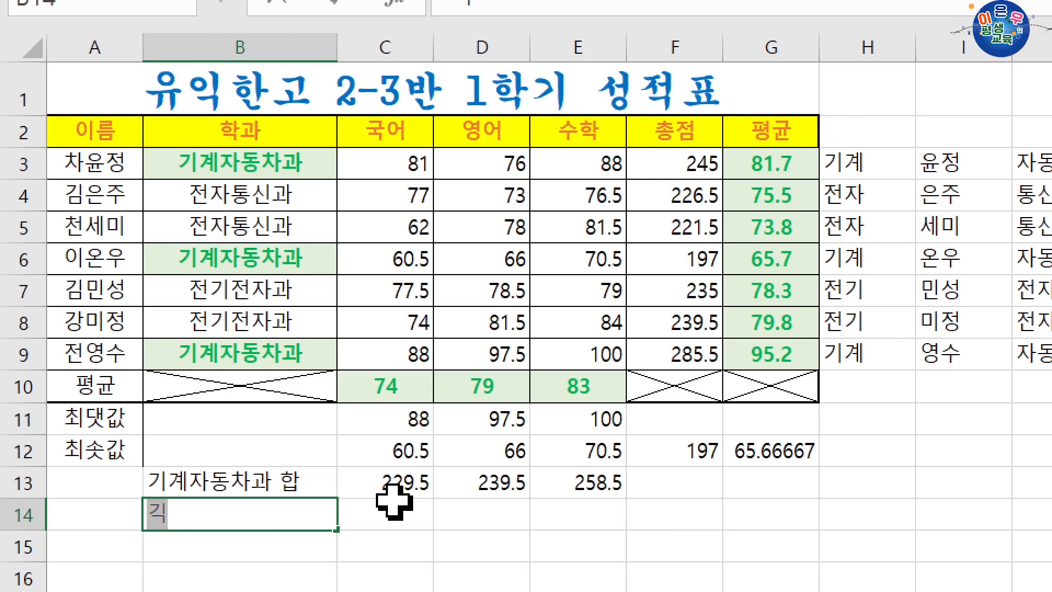
type("기계자도차과 평균")
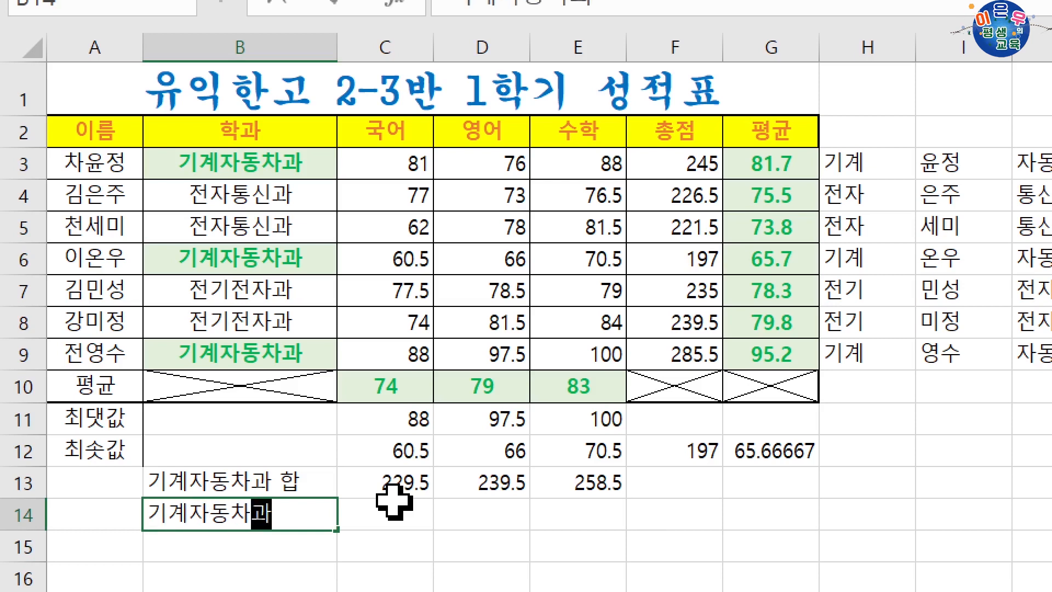
key("Tab")
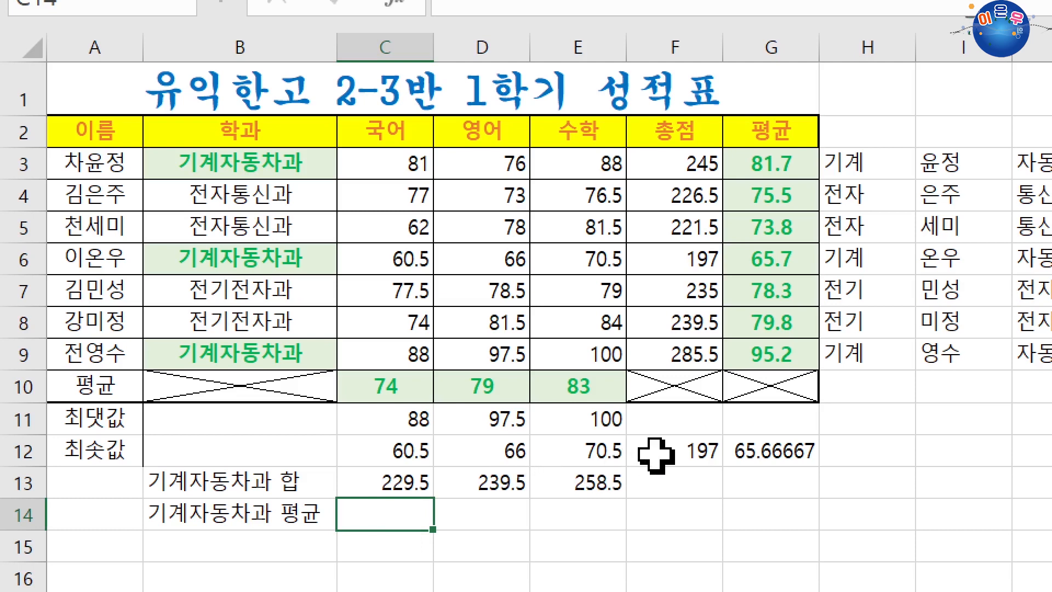
Start an AVERAGEIF formula in C14 with the absolute criteria range $B$3:$B$9.
type("=a")
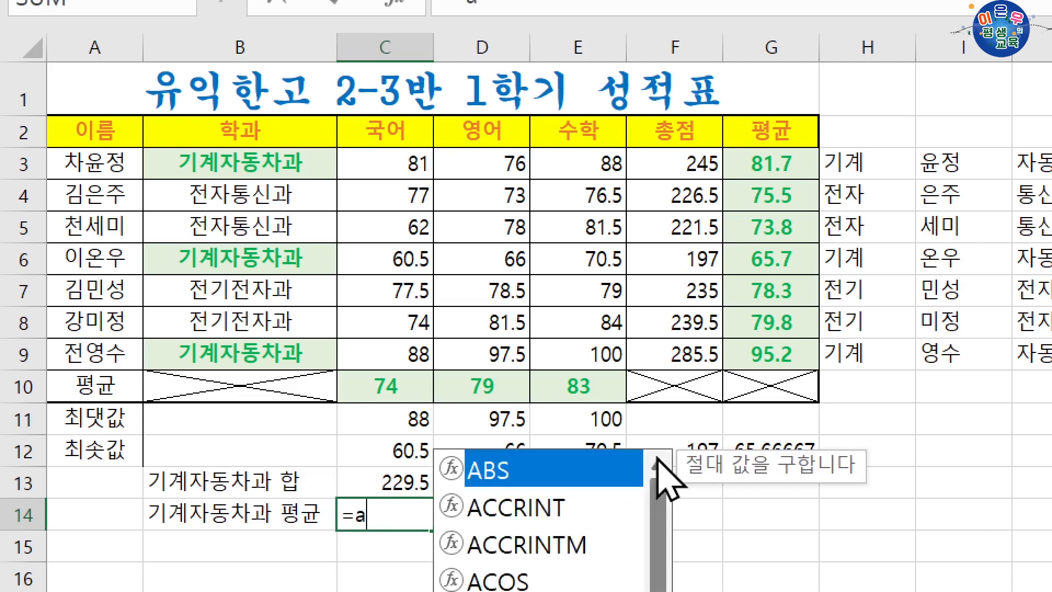
type("verage")
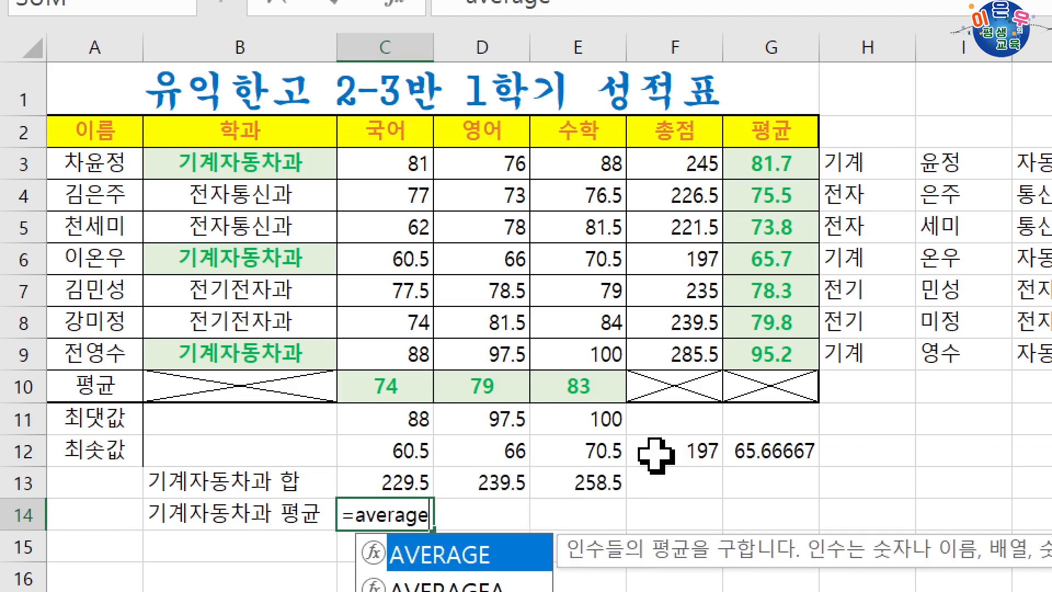
type("if")
key("Tab")
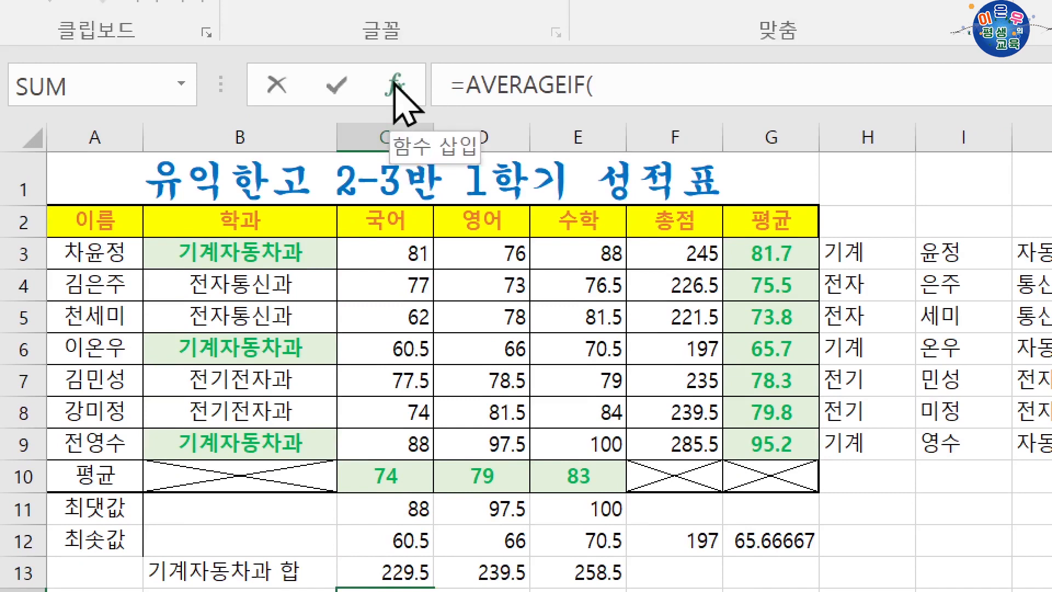
left_click(396, 88)
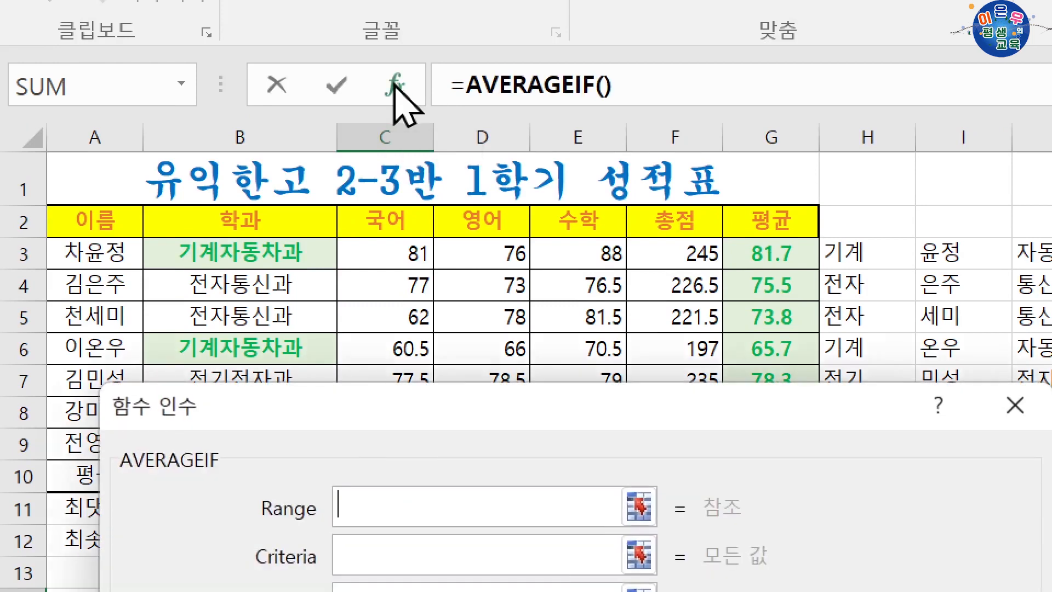
left_click_drag(460, 409, 799, 397)
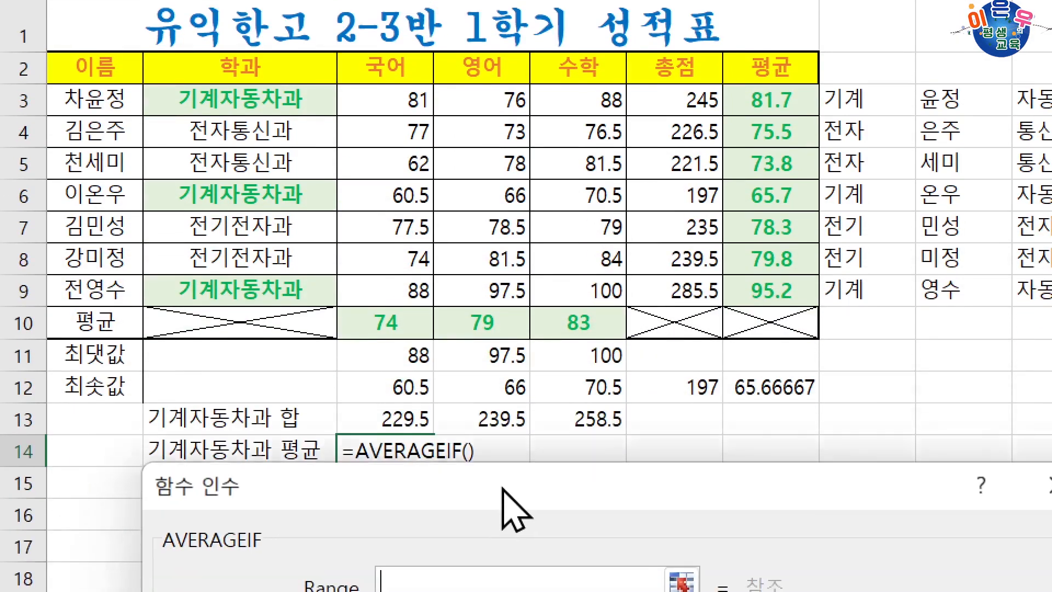
left_click_drag(798, 244, 798, 91)
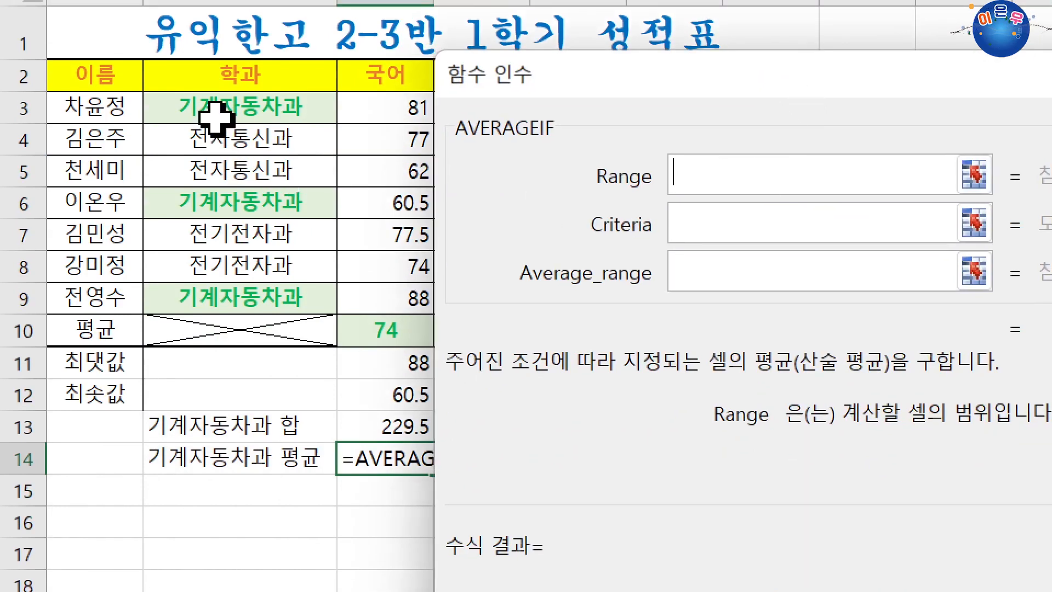
left_click_drag(216, 108, 251, 297)
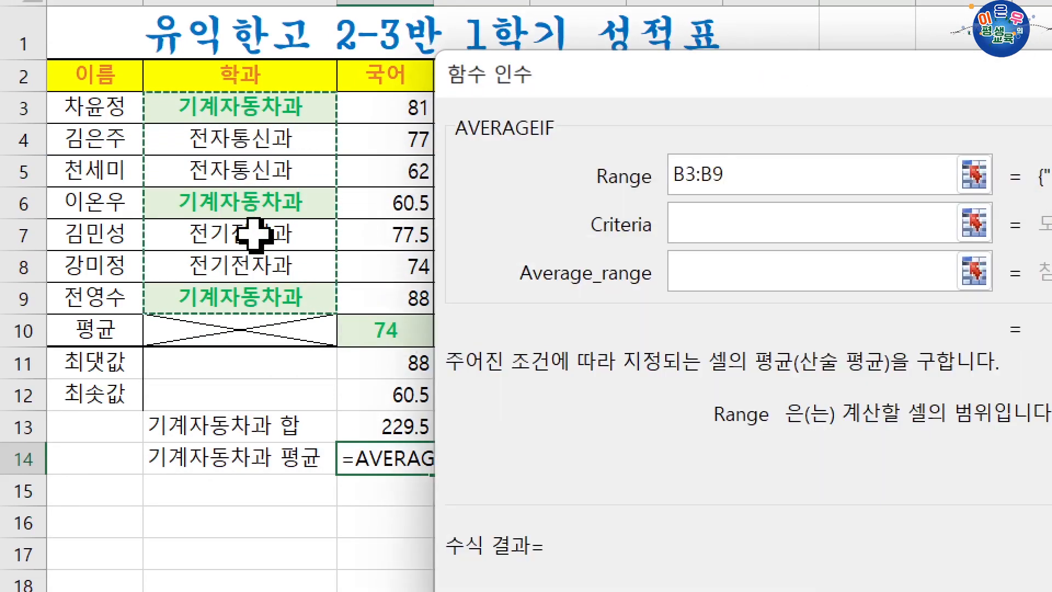
key("F4")
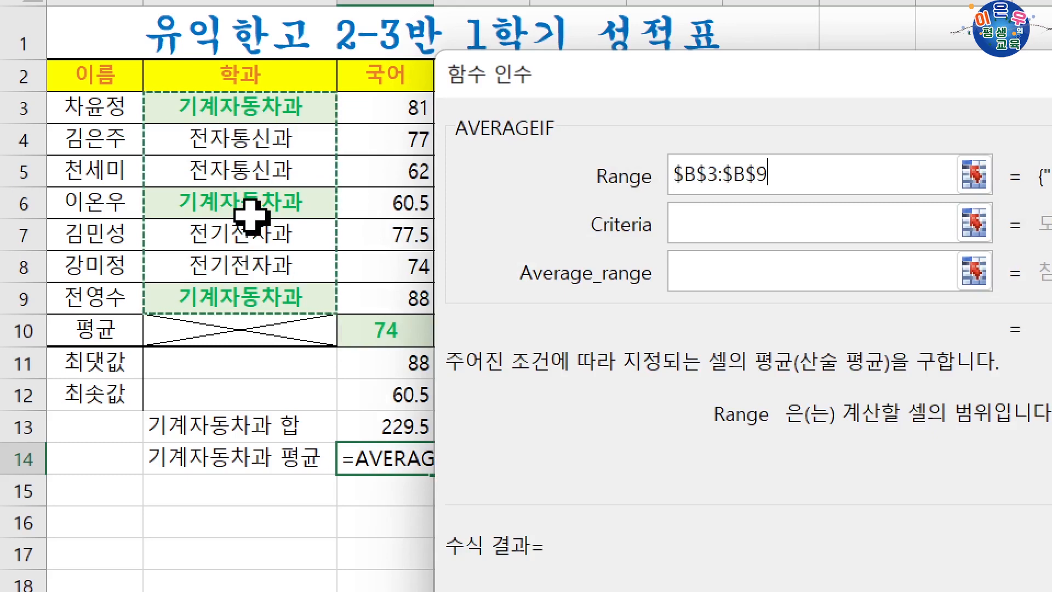
Set the criteria of C14's AVERAGEIF formula to "기계자동차과".
left_click(724, 219)
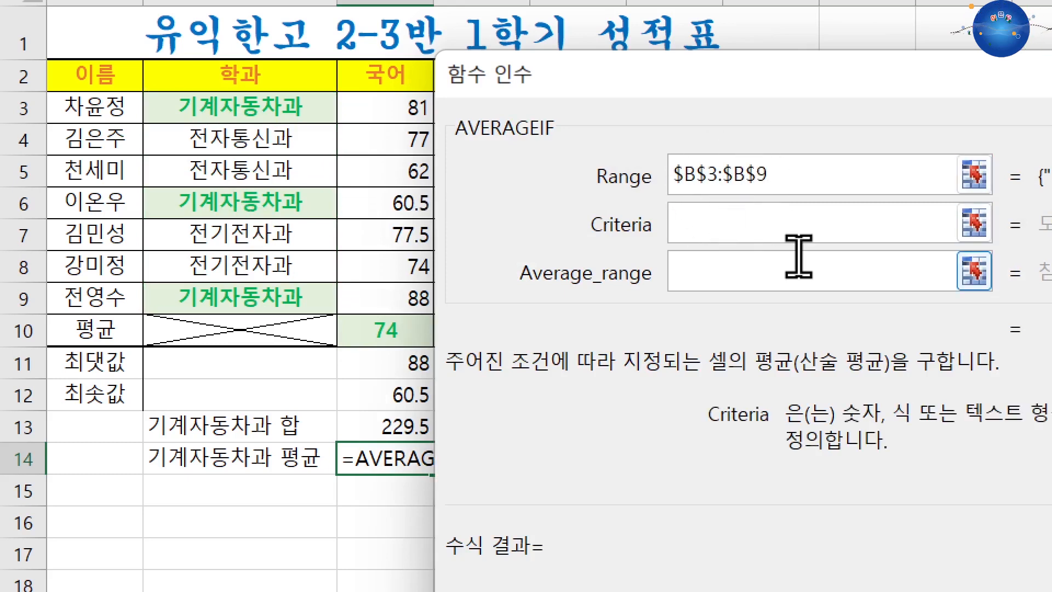
type("r")
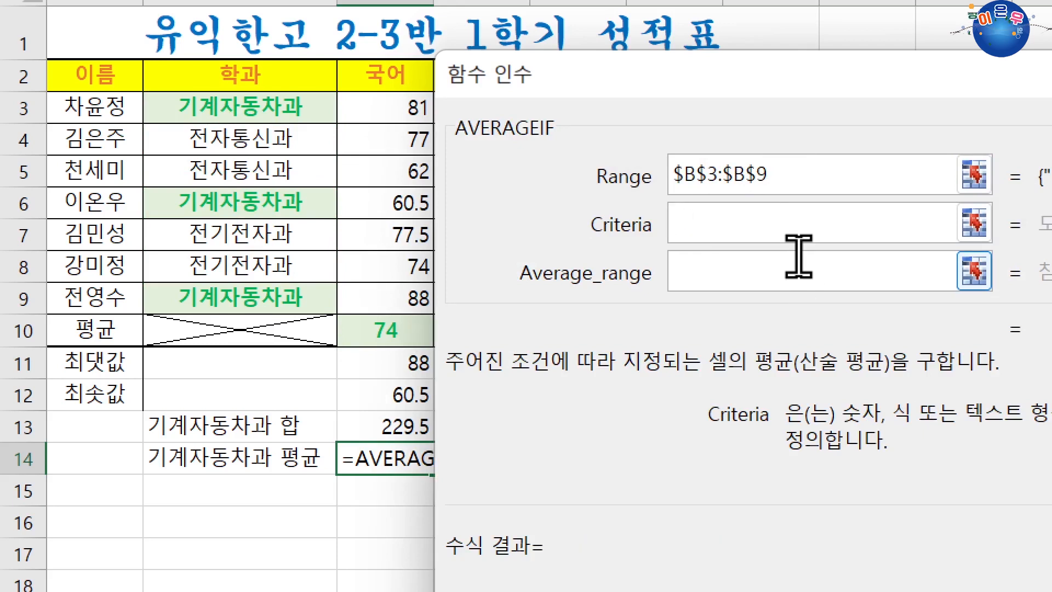
type("기계자동차")
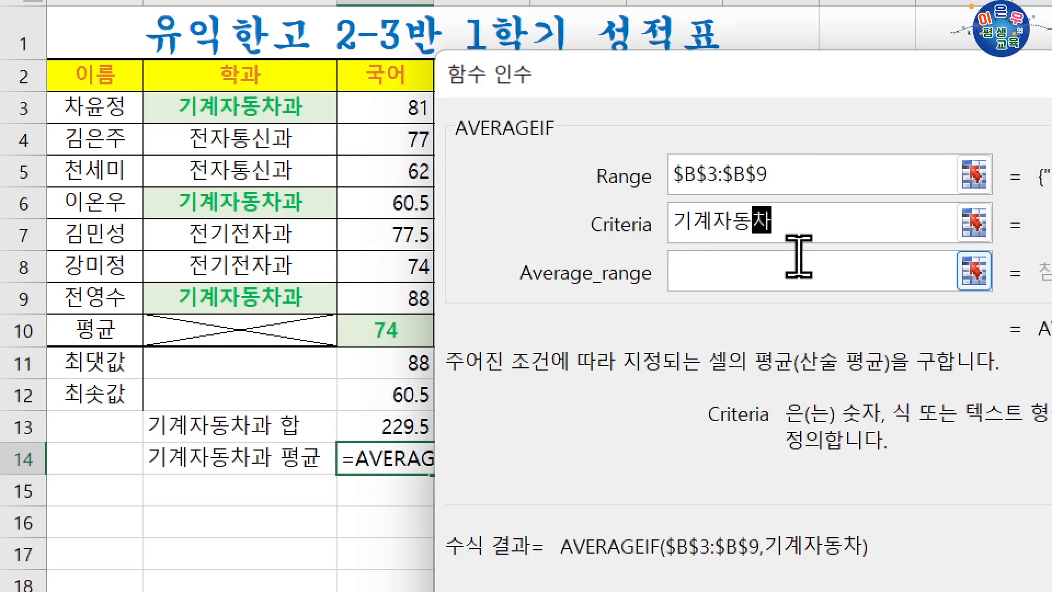
type("과")
key("Tab")
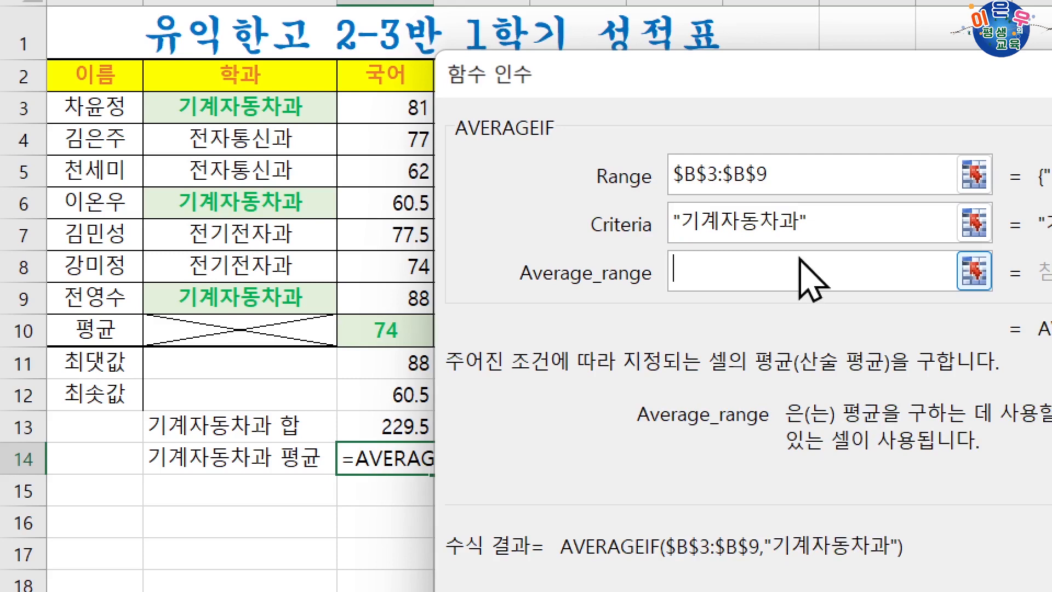
Complete C14's AVERAGEIF formula with the average range C3:C9 and fill it across D14:E14.
left_click_drag(392, 112, 381, 298)
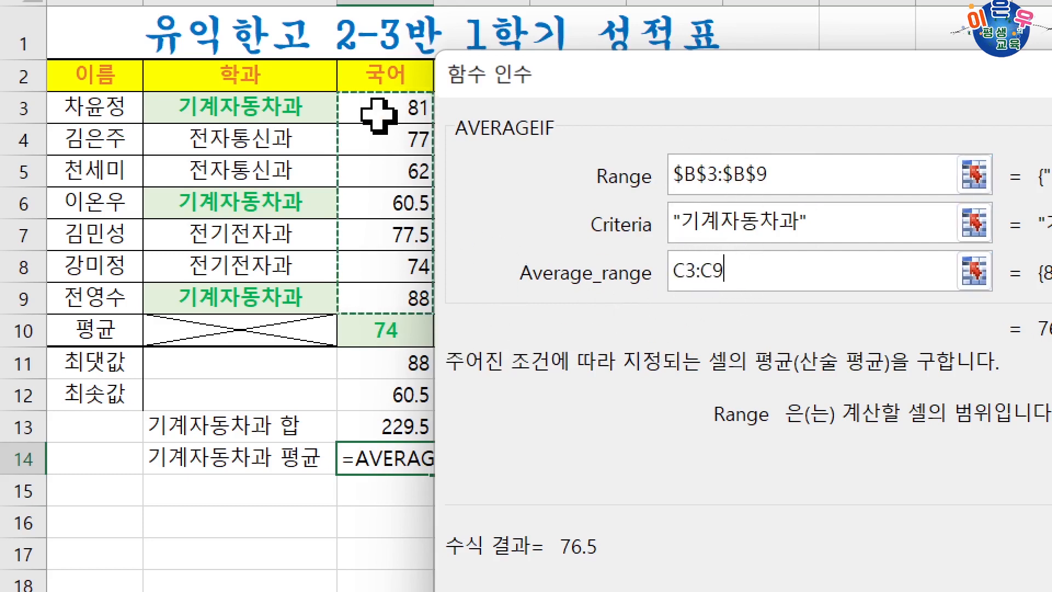
left_click_drag(558, 81, 520, 263)
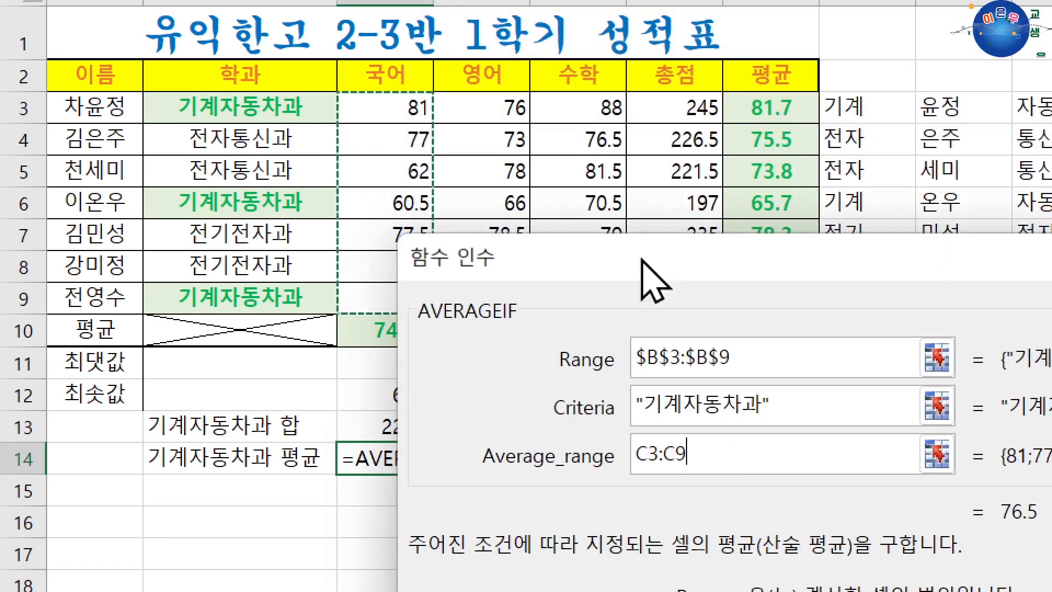
left_click_drag(677, 271, 623, 51)
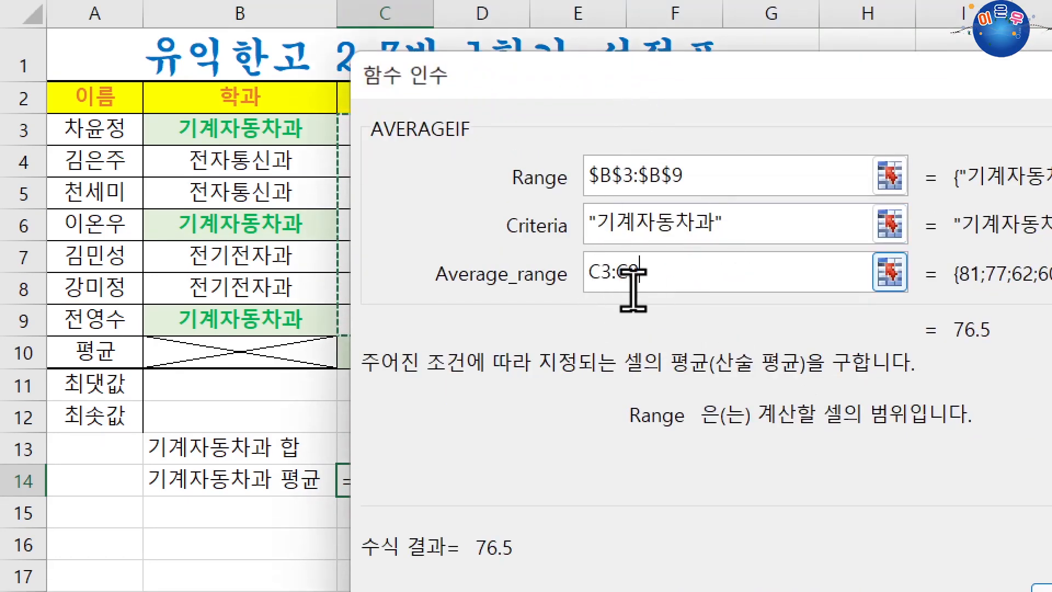
key("Escape")
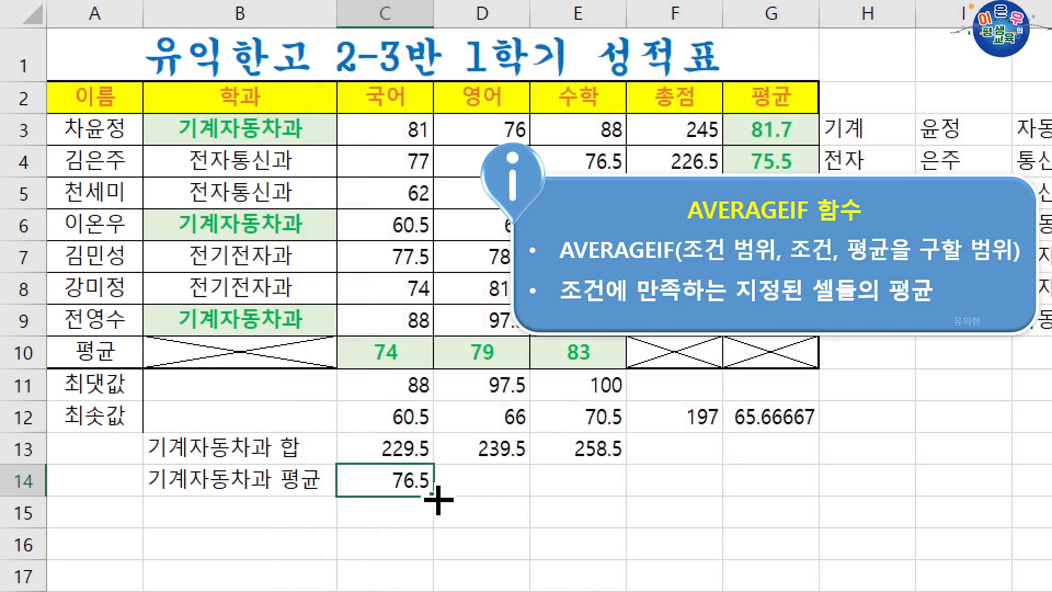
left_click_drag(433, 496, 630, 498)
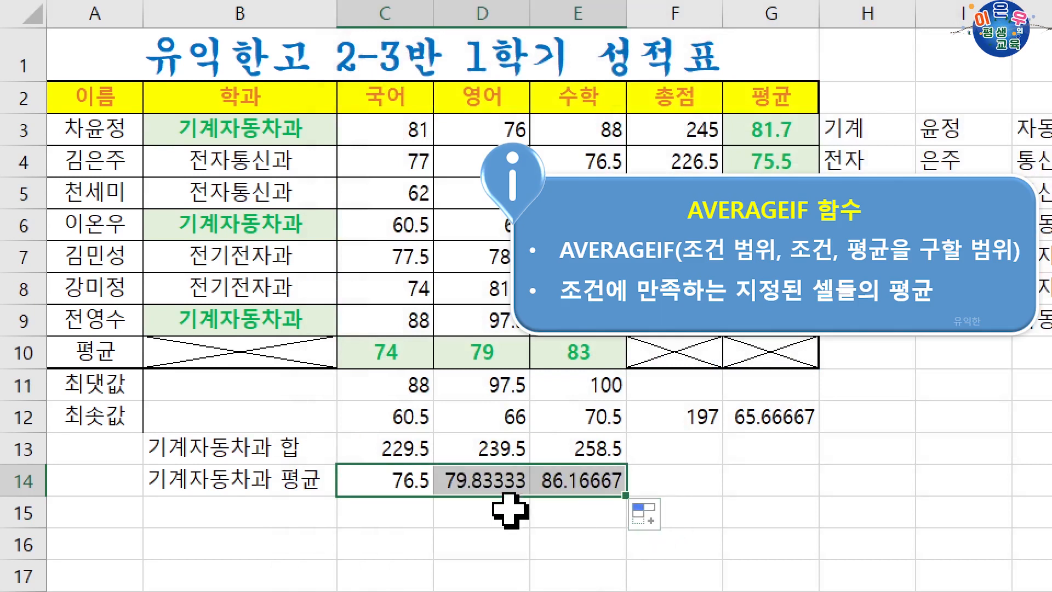
Enter the label "기계자동차과 개수" in B15.
left_click(281, 481)
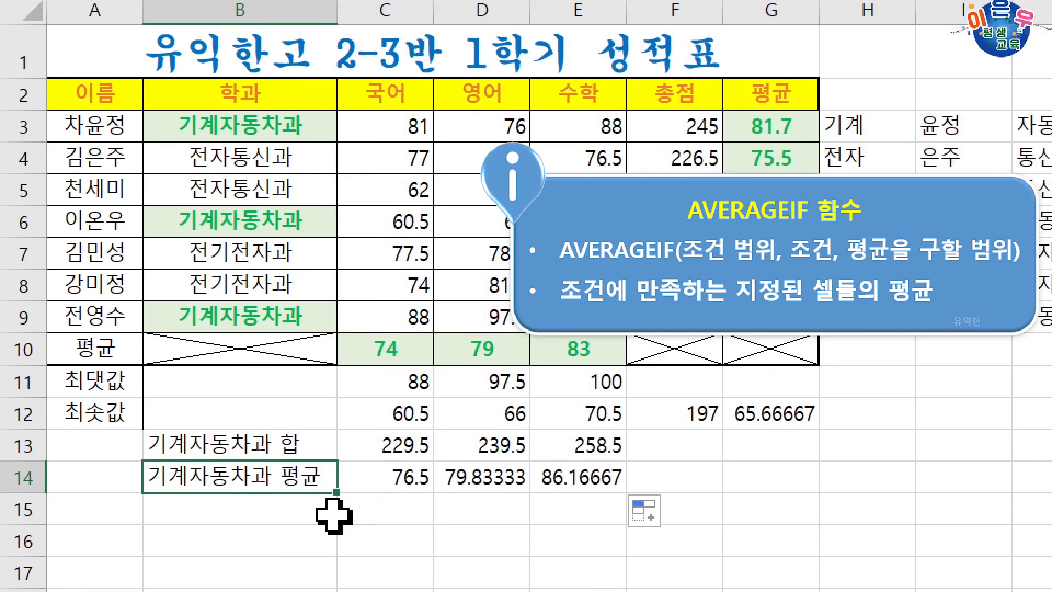
left_click(263, 509)
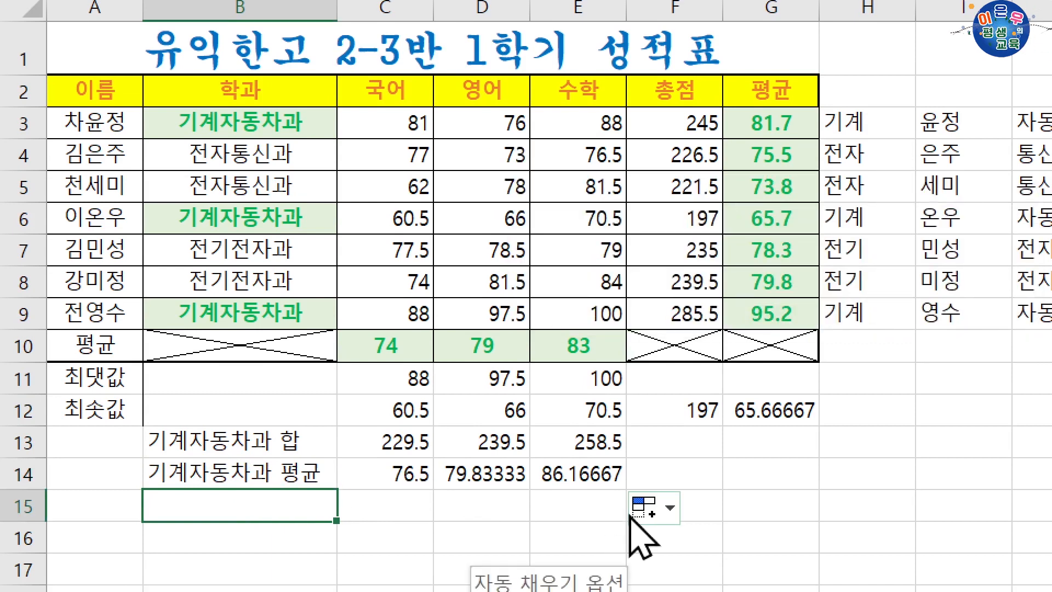
type("=")
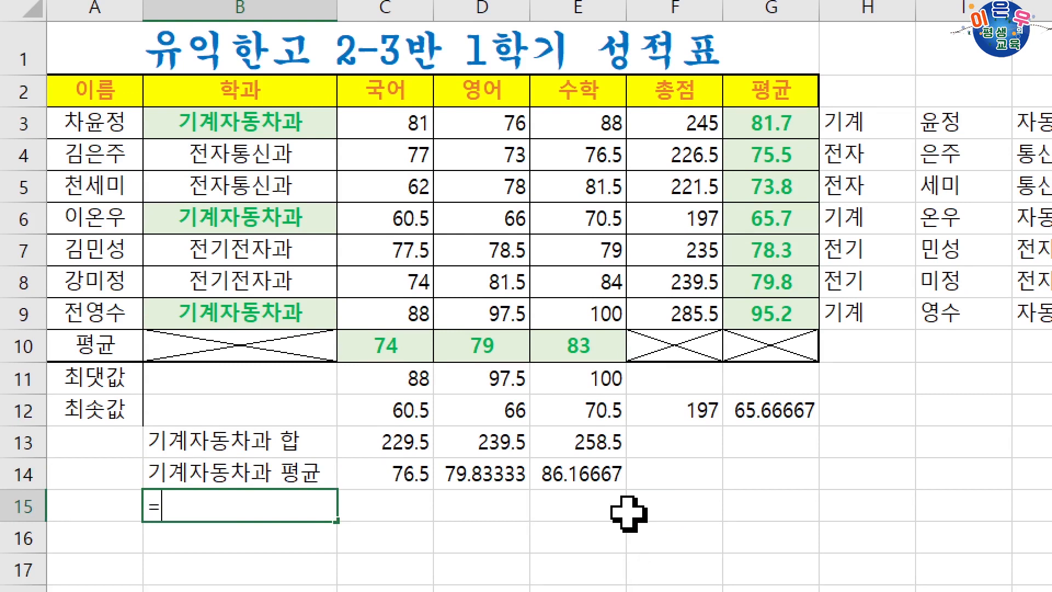
type("기계자동차과 개")
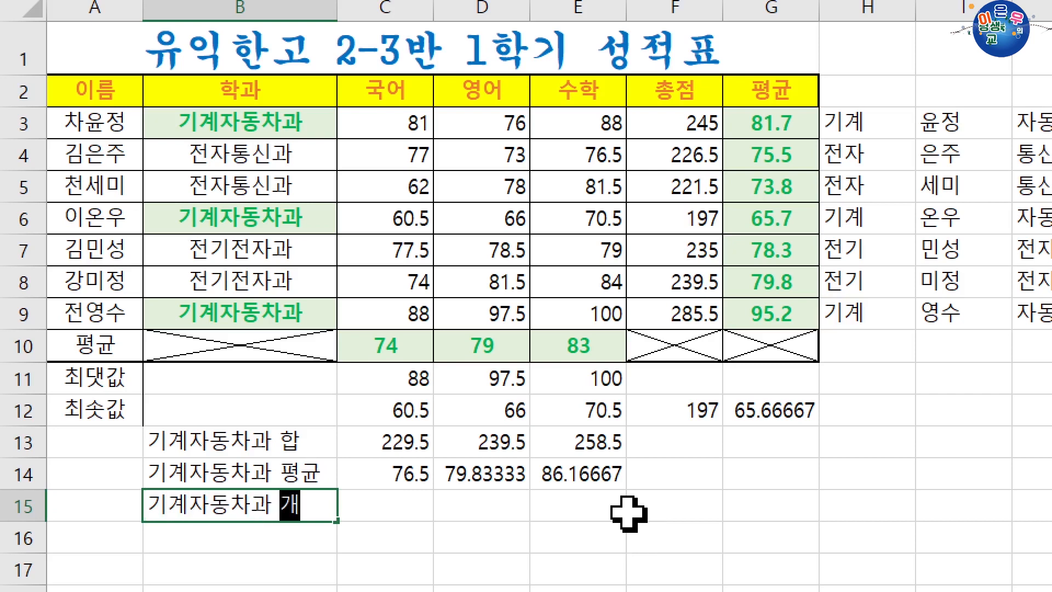
type("수")
key("Tab")
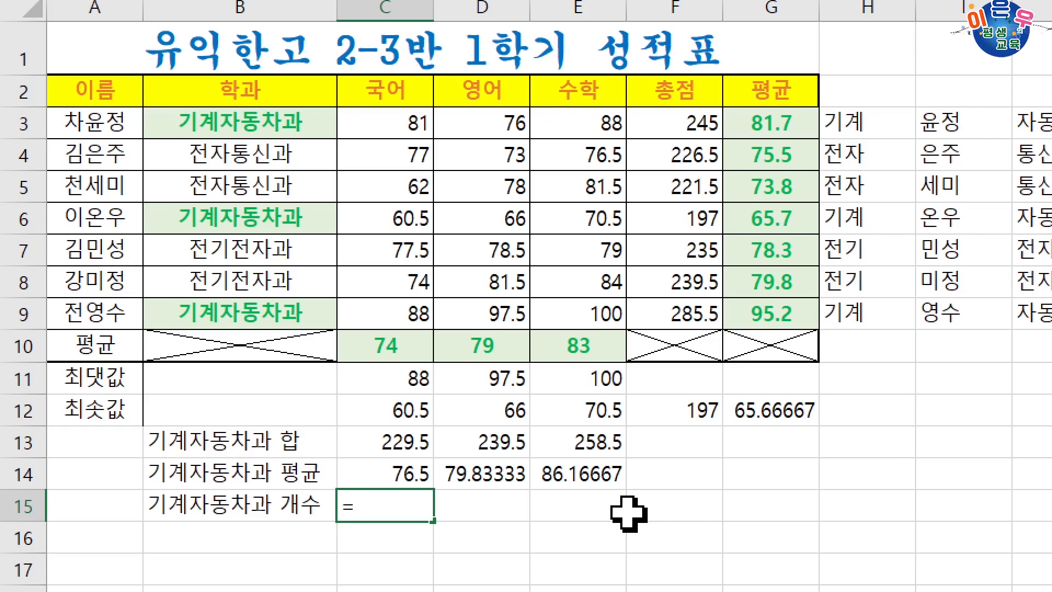
Start a COUNTIF formula in C15 with the absolute range $B$3:$B$9.
type("=countif")
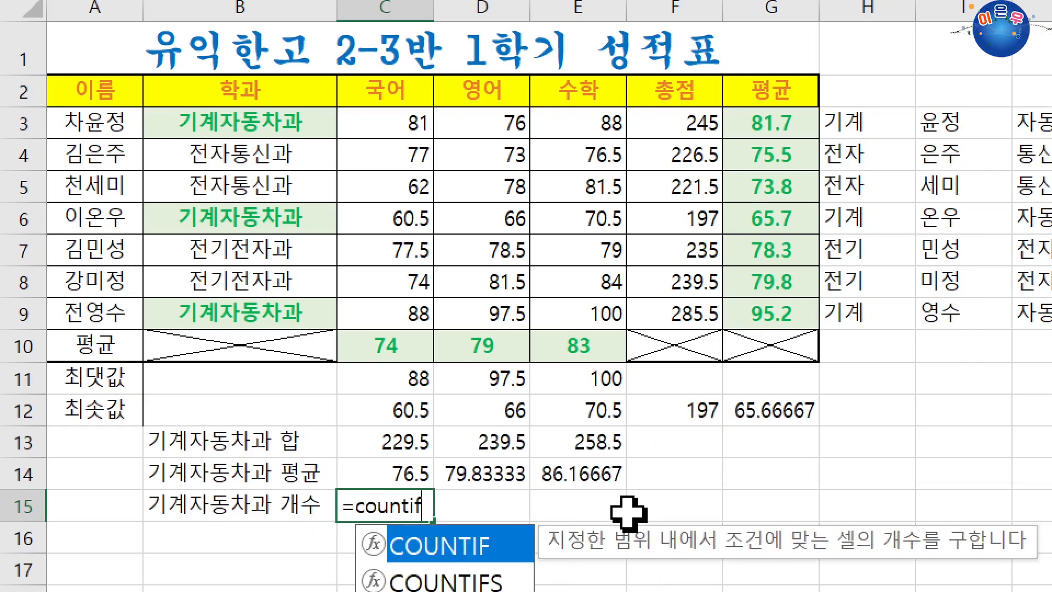
key("Tab")
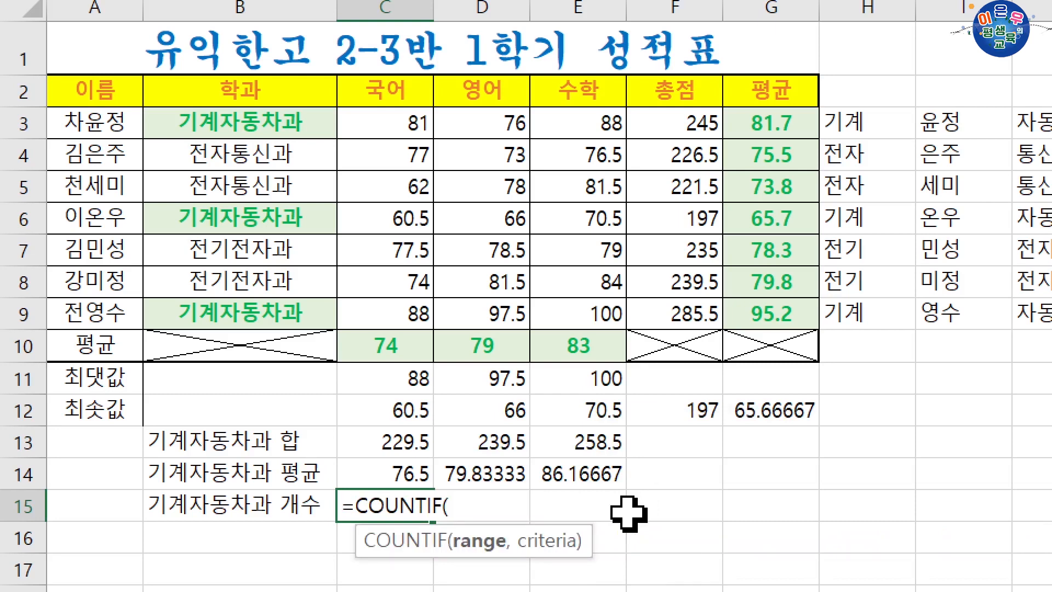
key("ctrl+a")
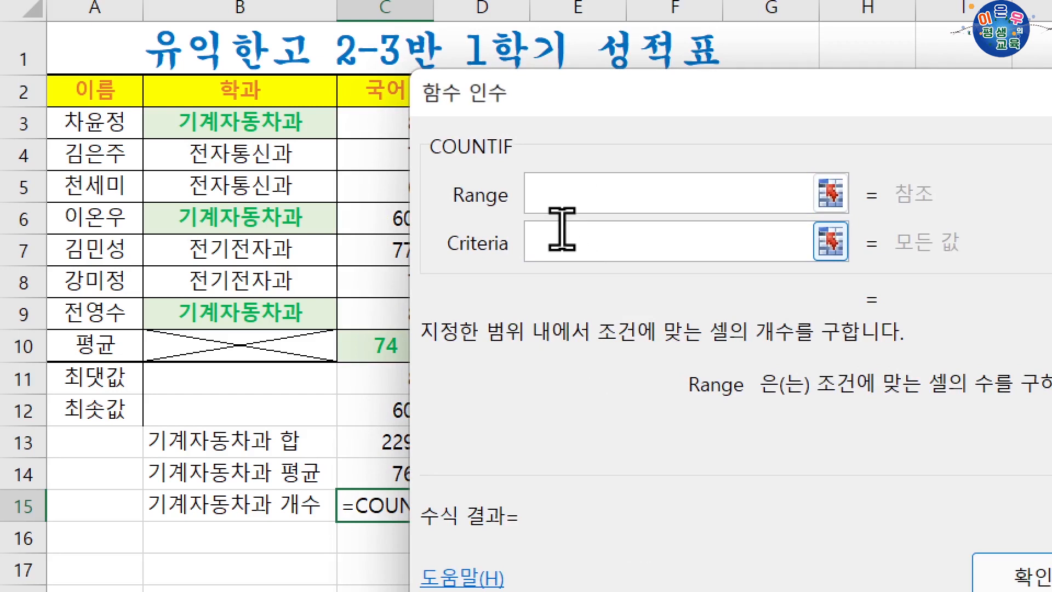
left_click_drag(532, 93, 588, 164)
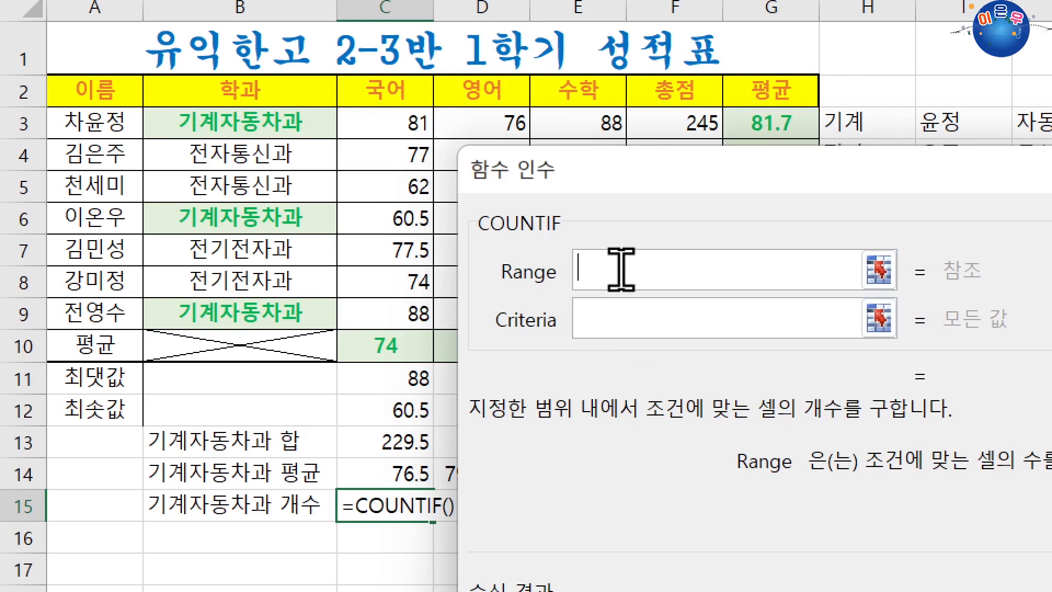
left_click_drag(253, 129, 255, 328)
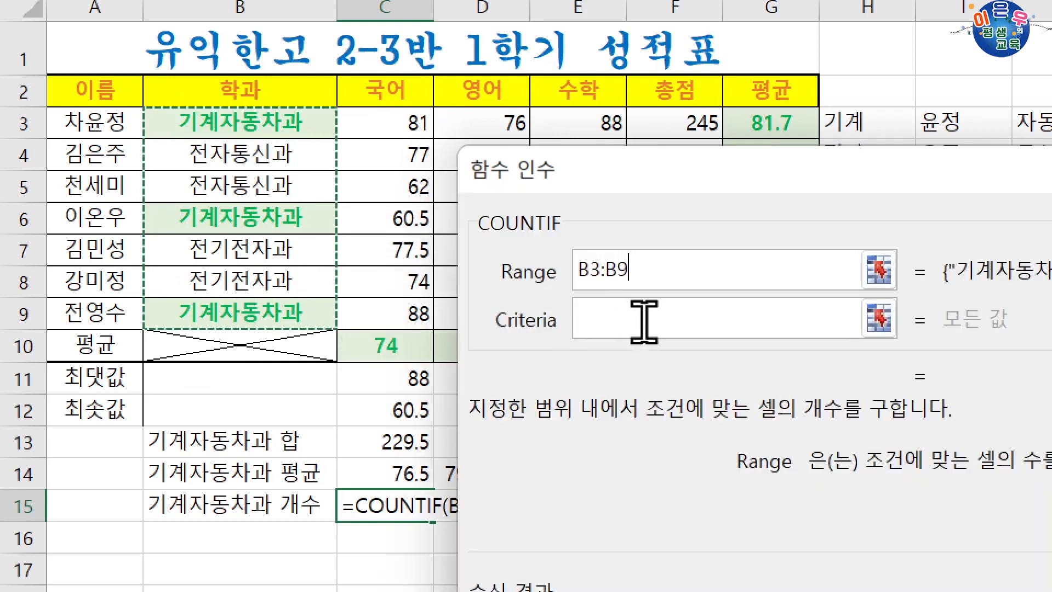
key("F4")
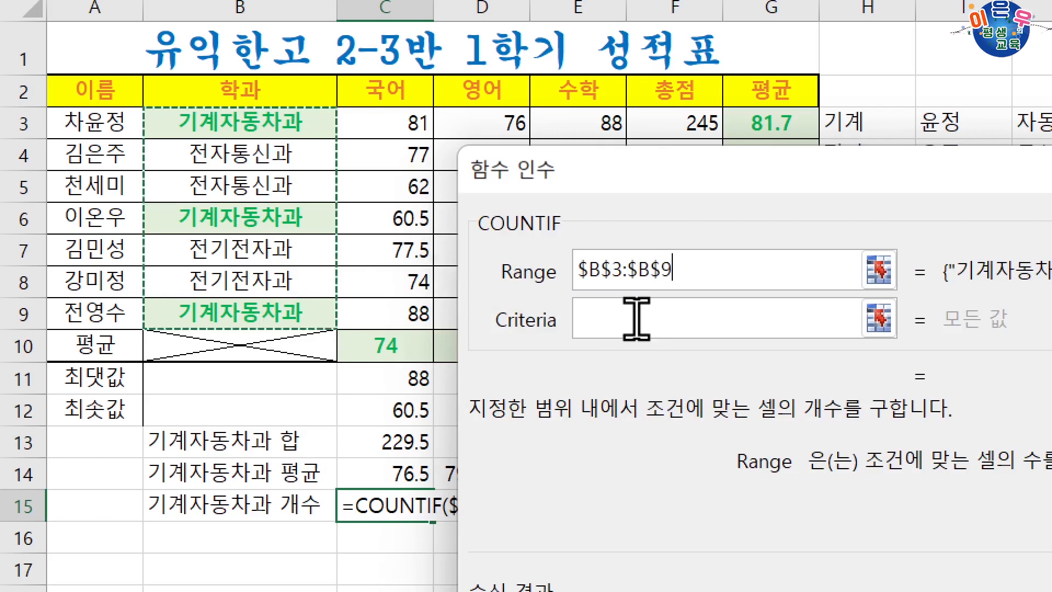
Set the criteria of C15's COUNTIF formula to "기계자동차과" and complete the formula.
left_click(638, 318)
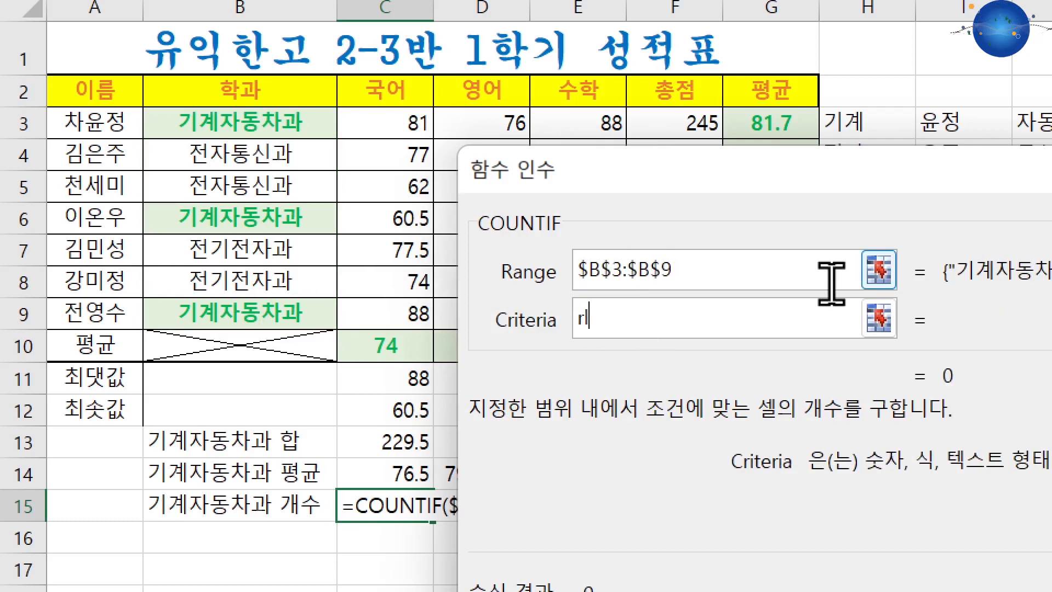
type("기계")
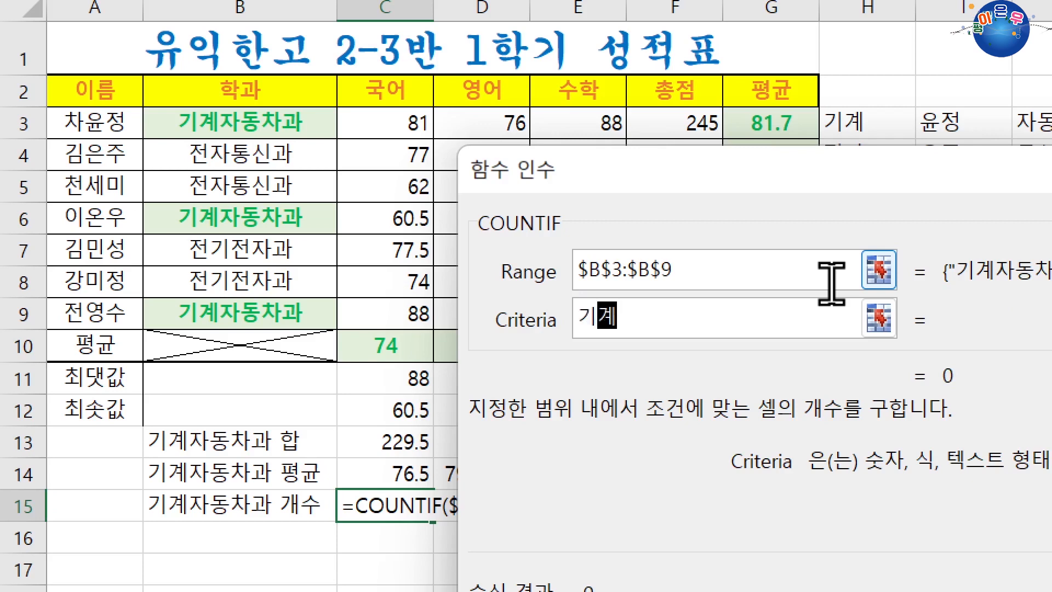
type("자동차과")
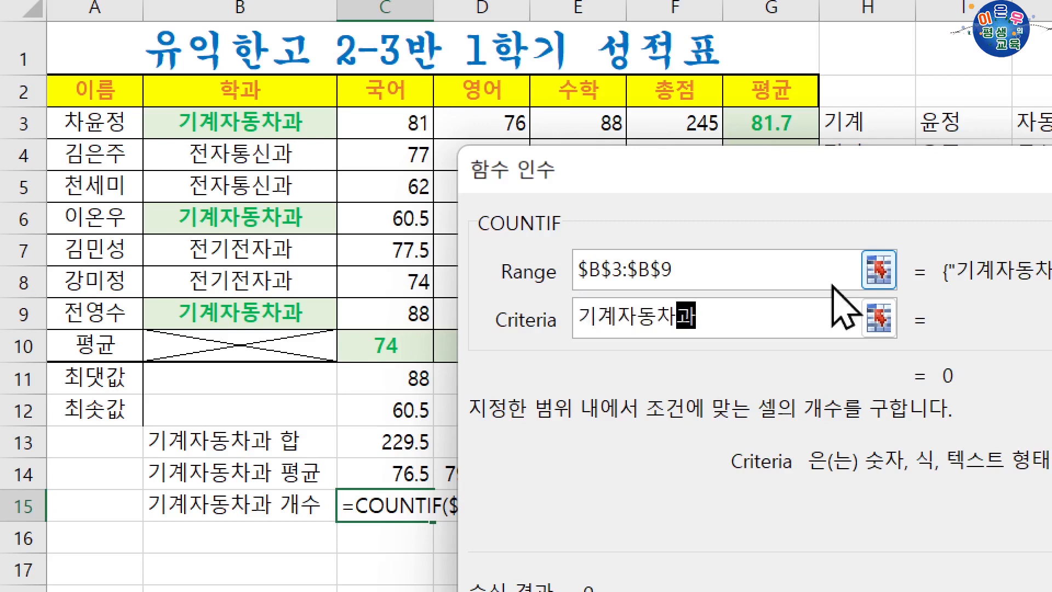
key("Tab")
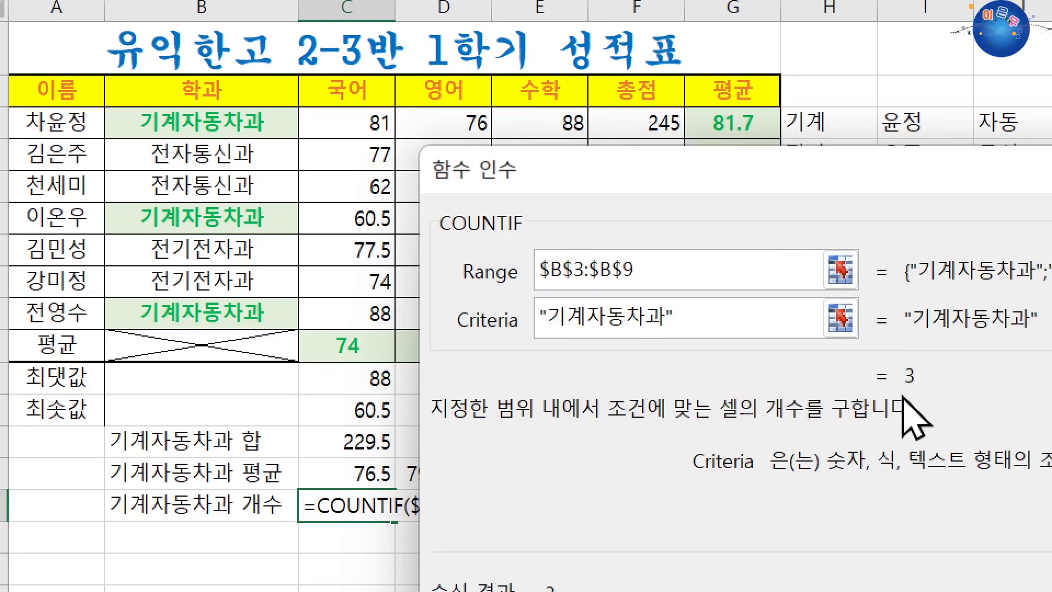
key("Return")
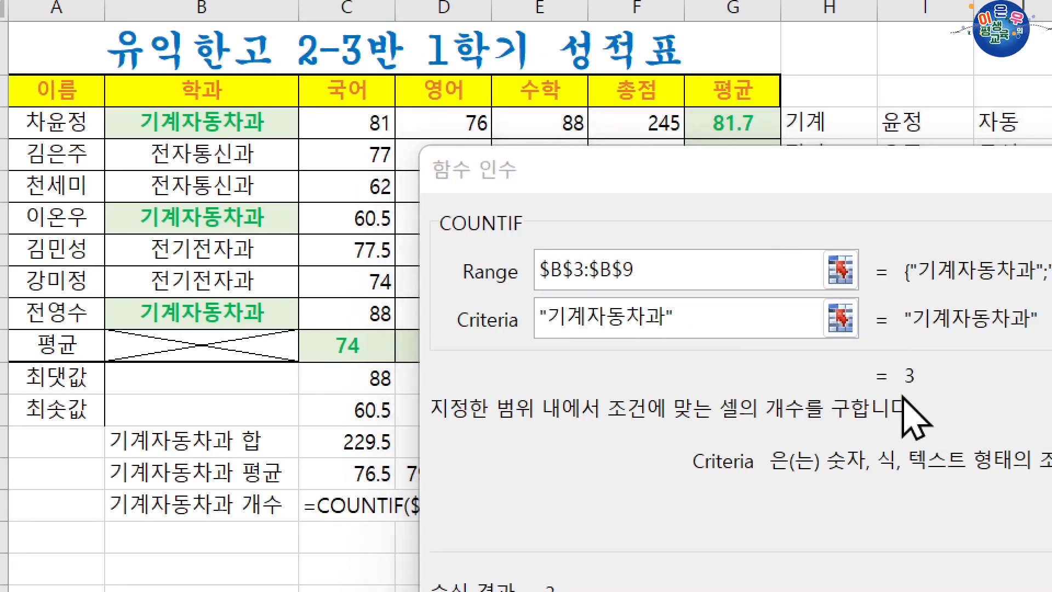
left_click_drag(861, 171, 559, 96)
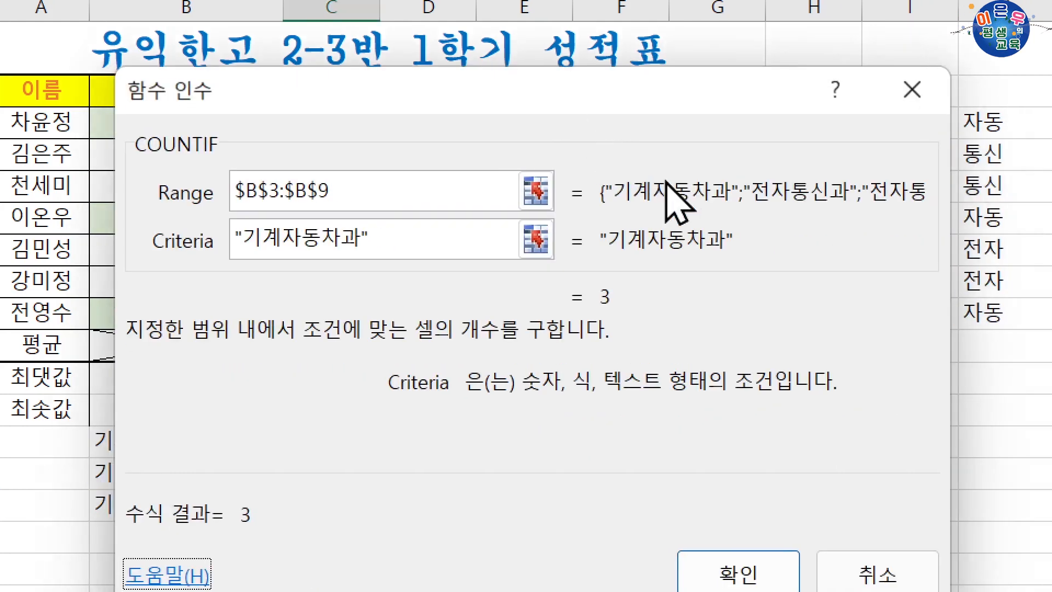
left_click(738, 574)
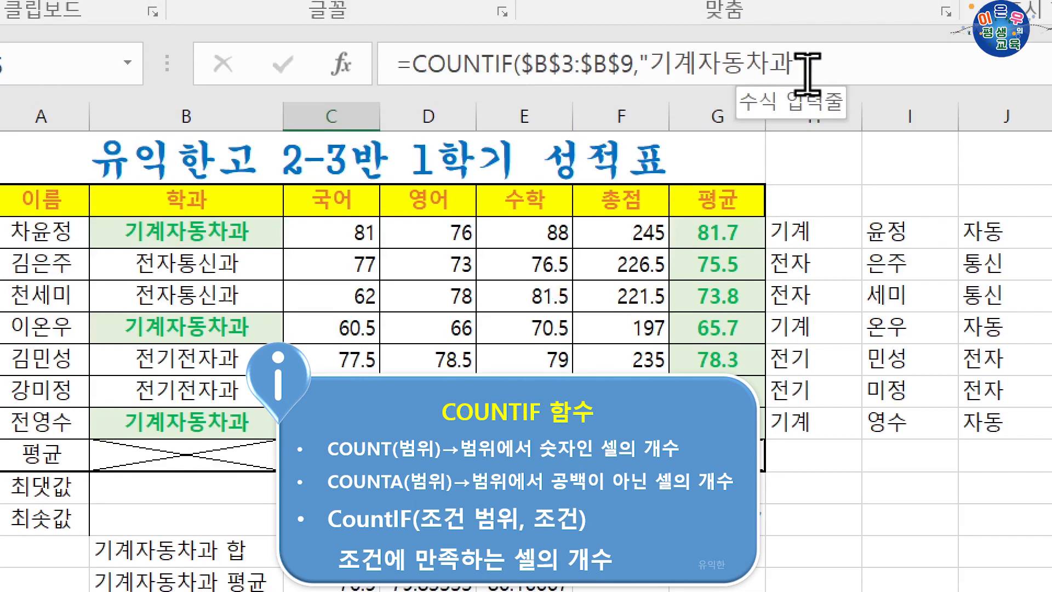
Append the unit text &"개" to the end of C15's COUNTIF formula.
left_click(841, 71)
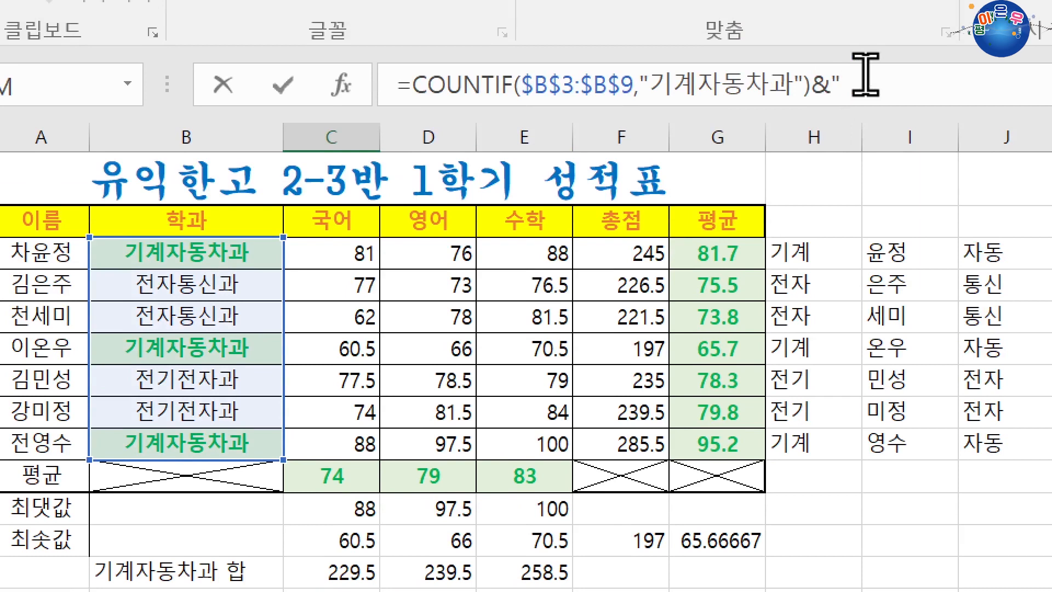
type("\"ro")
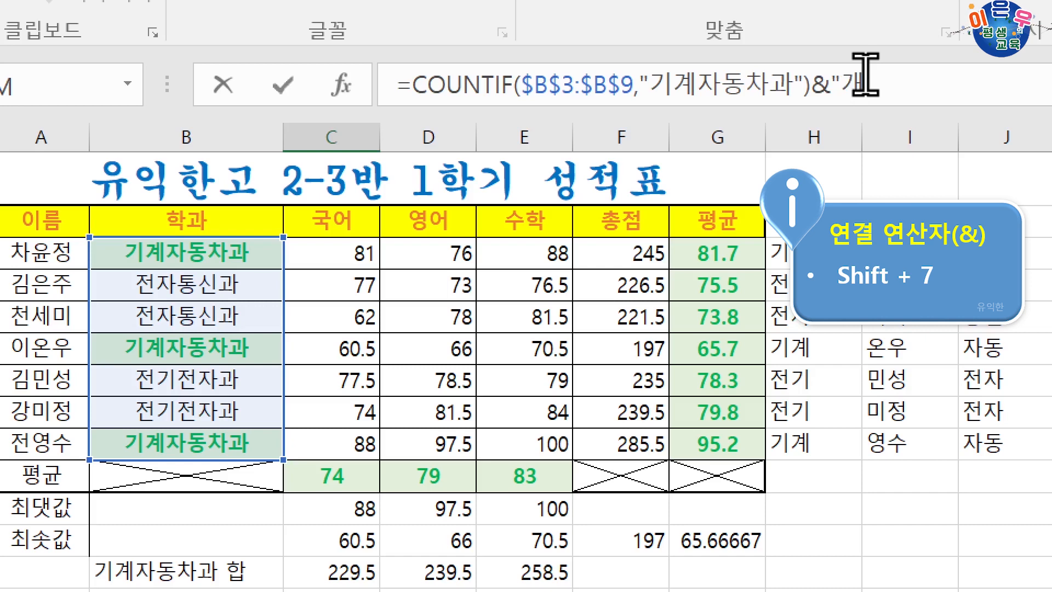
type("\"")
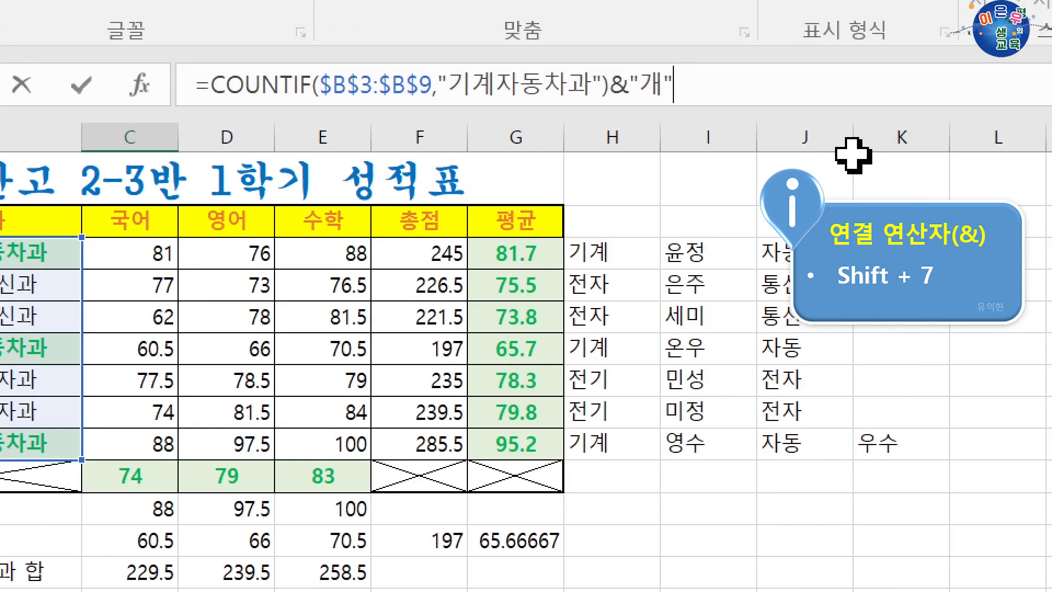
key("Return")
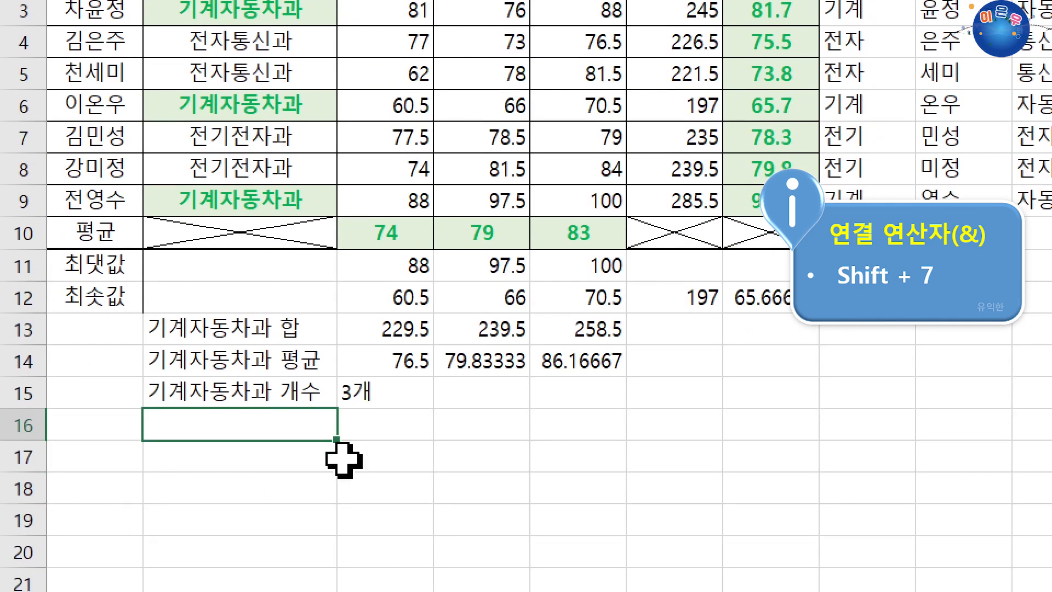
Select the &"개" part at the end of the formula in C15.
left_click(387, 392)
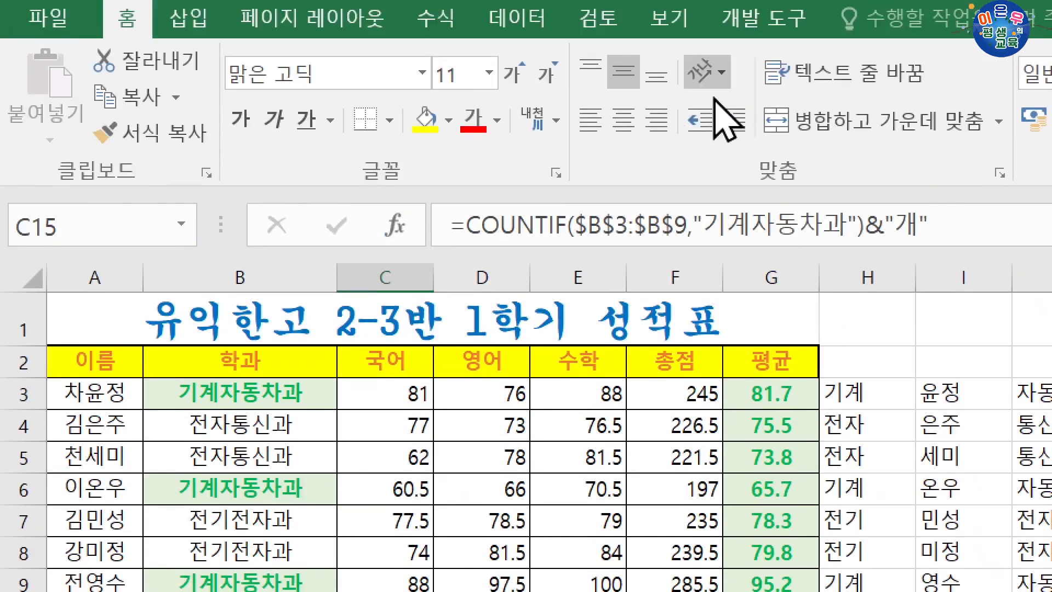
left_click_drag(866, 225, 932, 225)
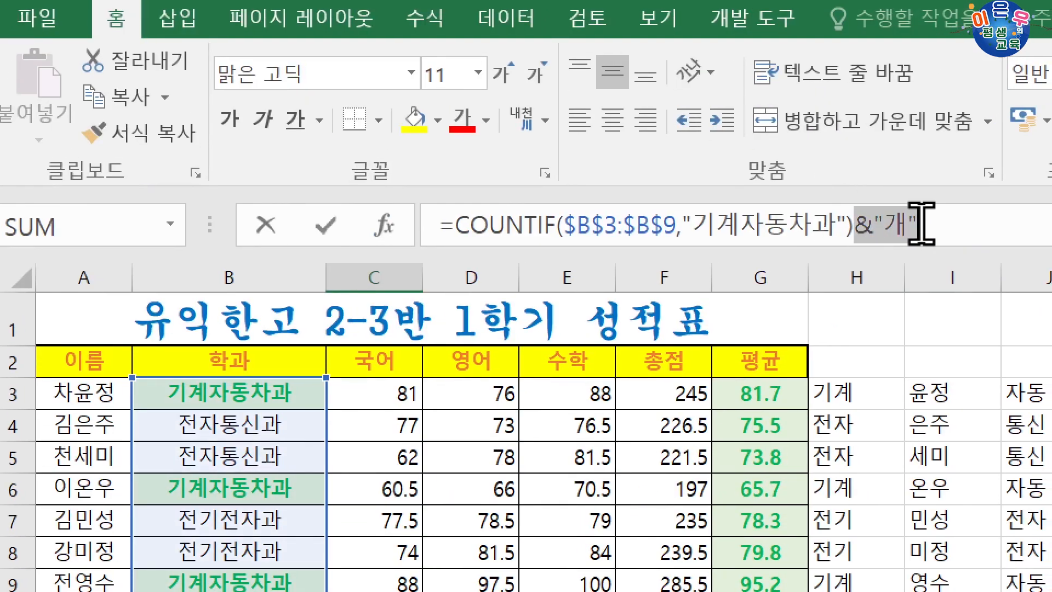
Remove the &"개" text concatenation from the end of the COUNTIF formula in C15.
key("BackSpace")
key("Return")
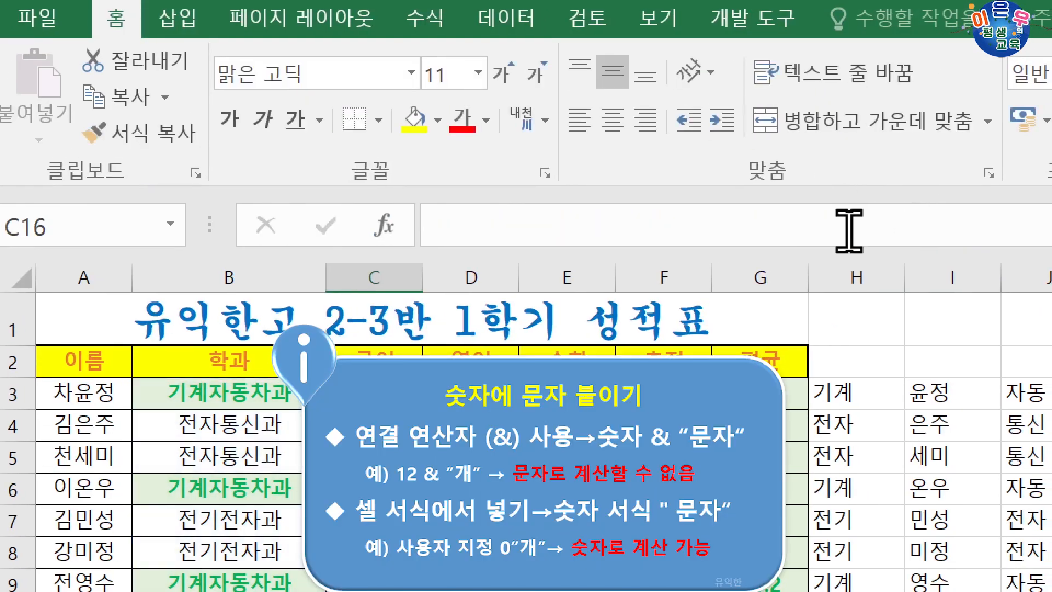
Apply the custom number format G/표준"개" to the 기계자동차과 count in C15.
left_click(390, 305)
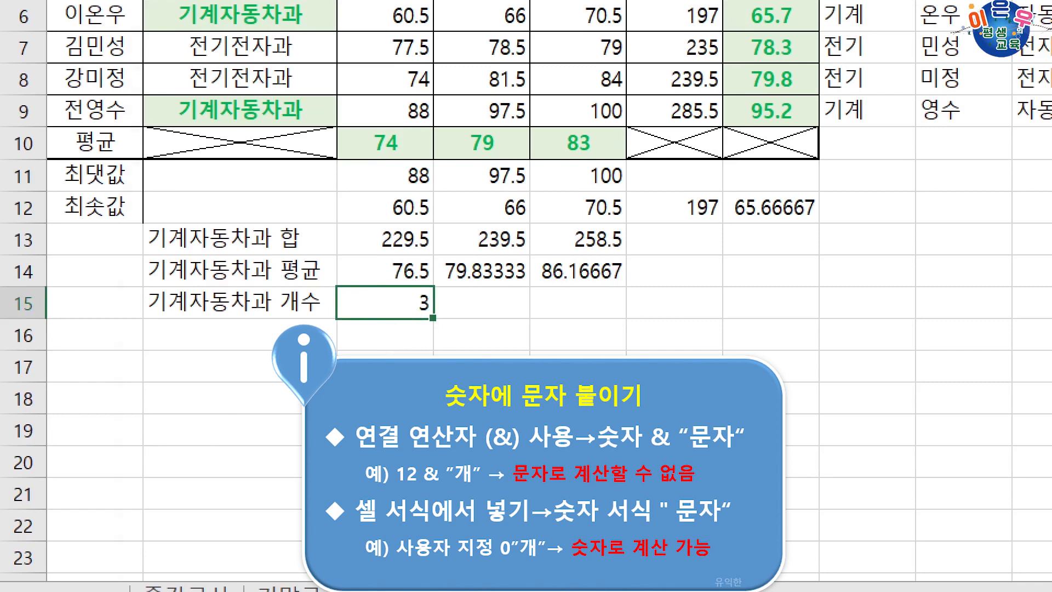
key("ctrl+1")
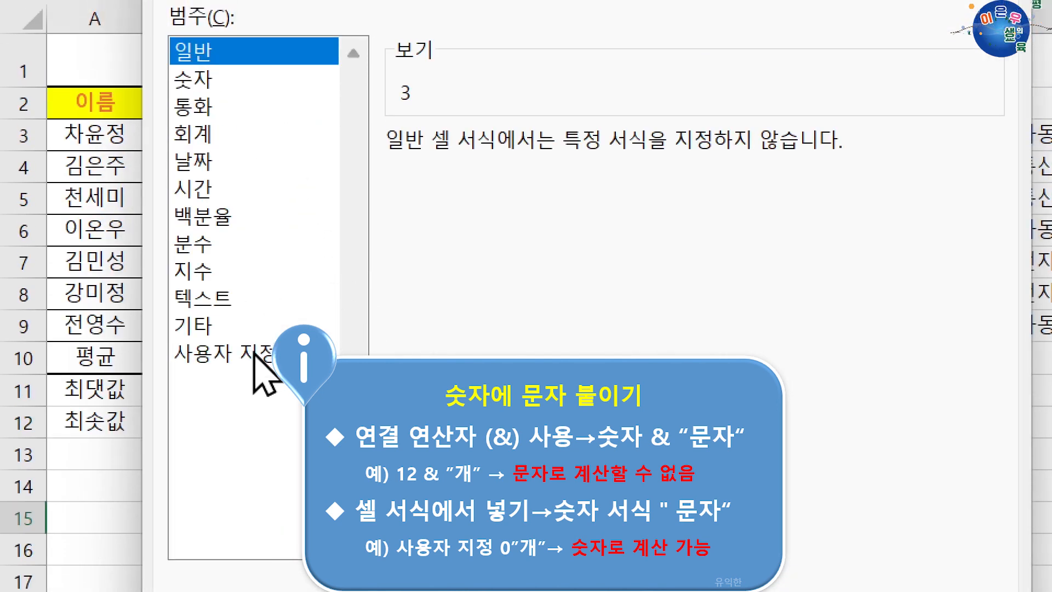
left_click(254, 359)
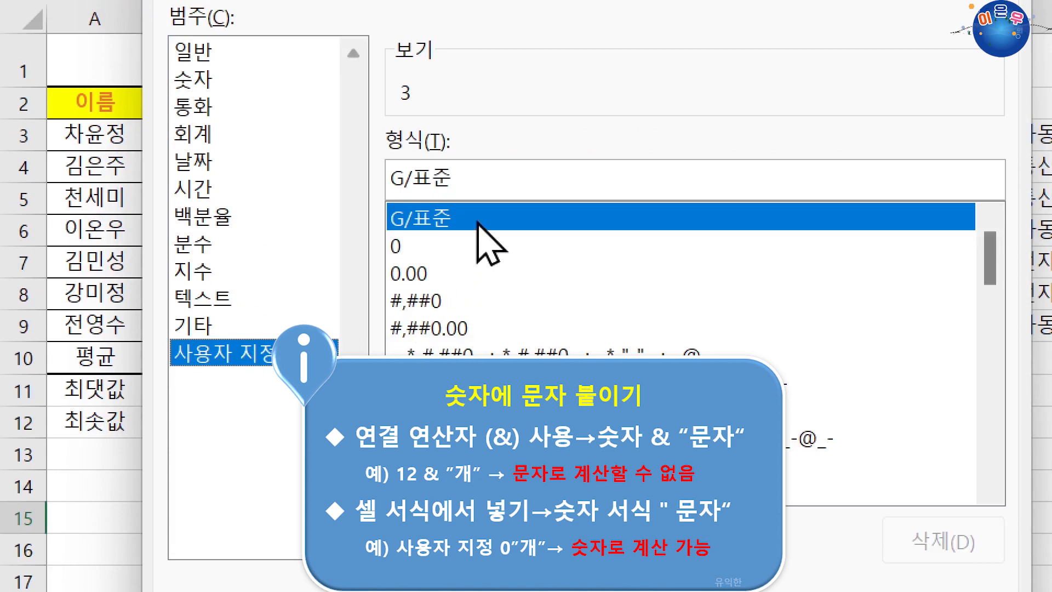
left_click_drag(504, 189, 225, 178)
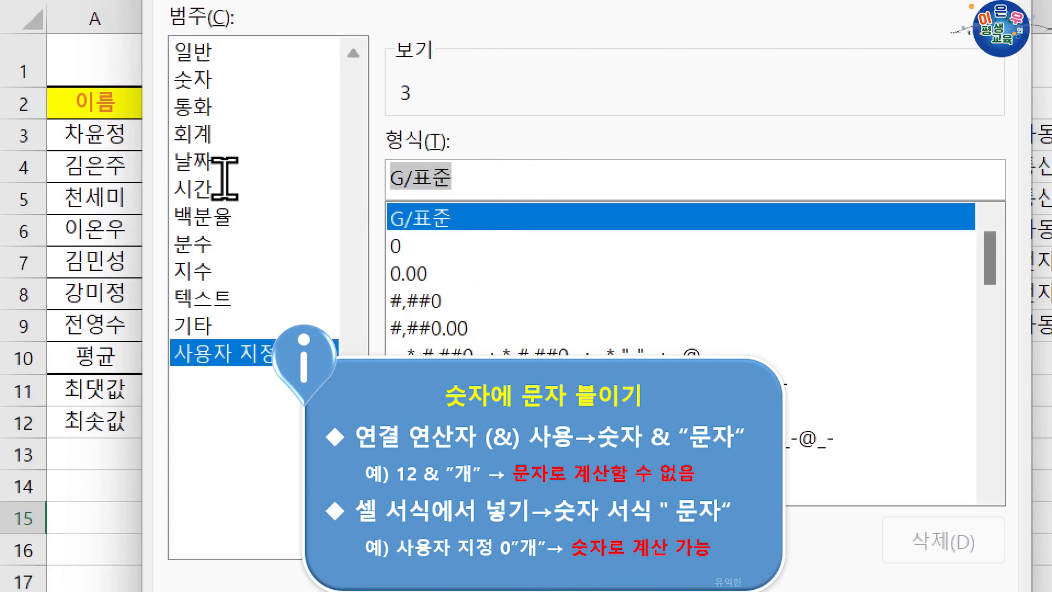
left_click(508, 184)
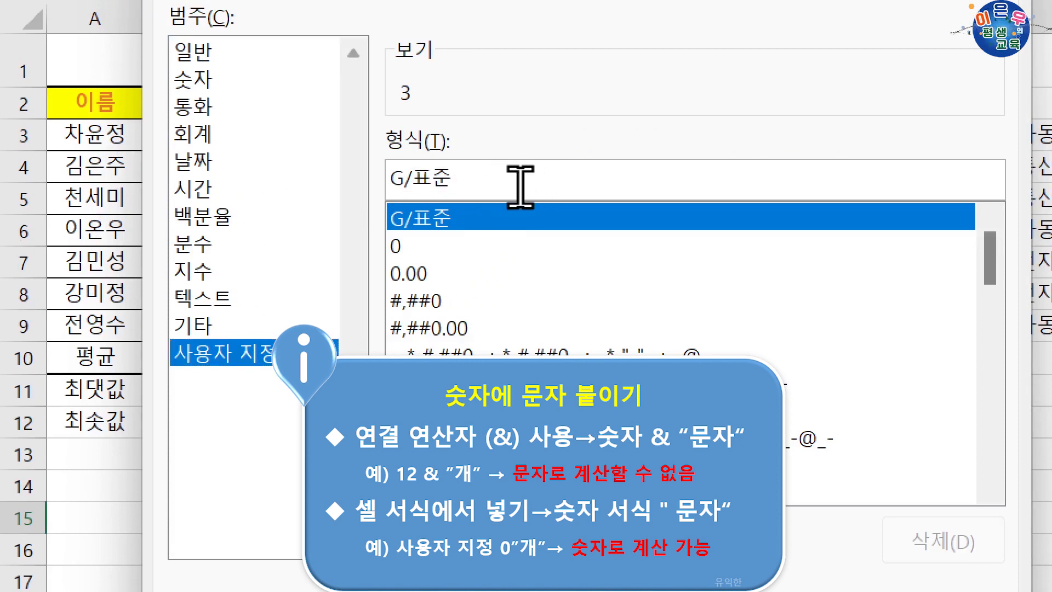
type("\"개")
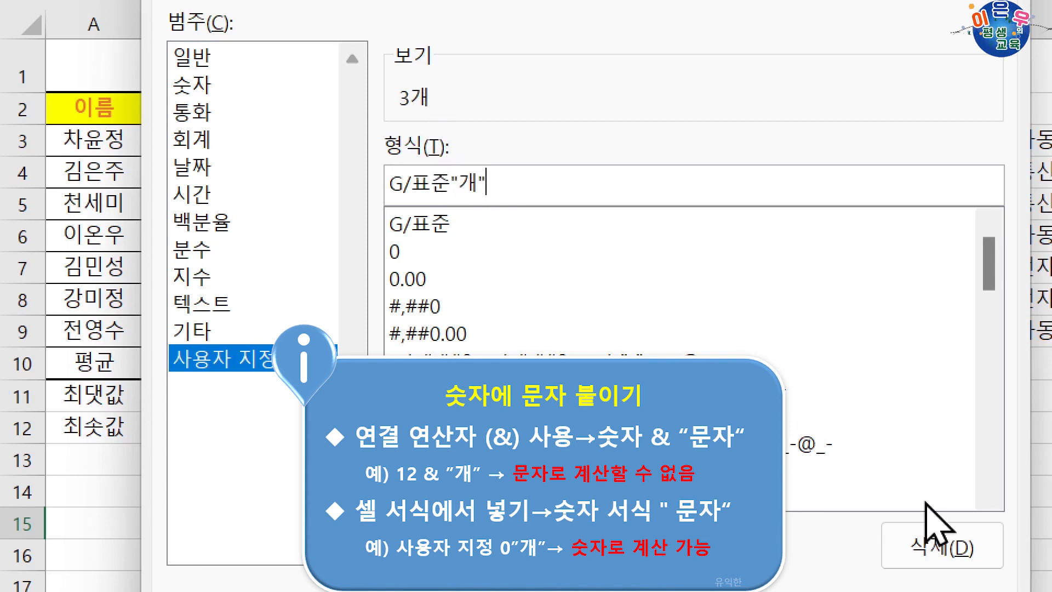
left_click(819, 509)
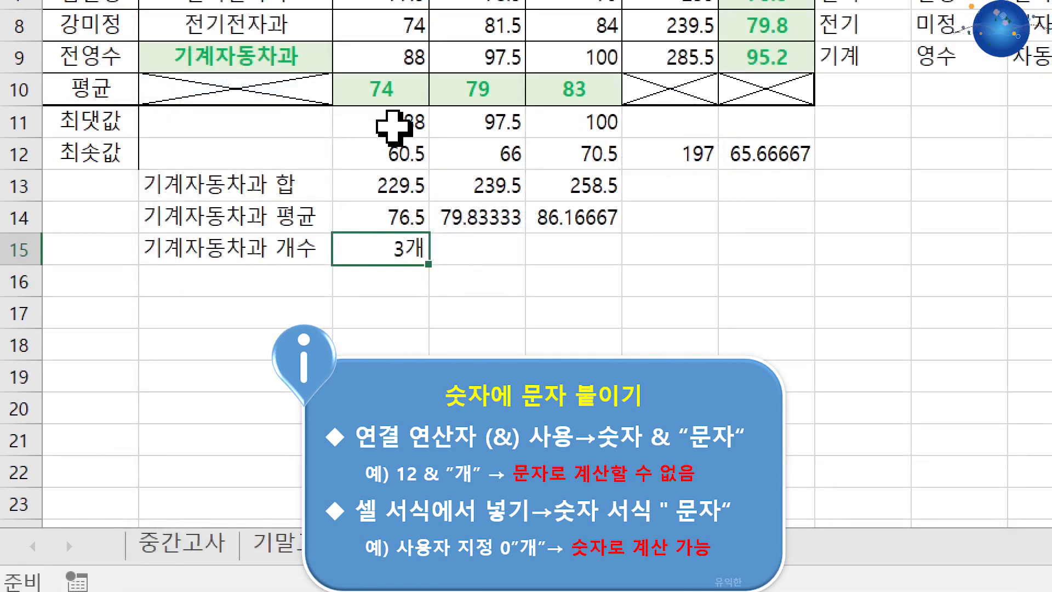
Select C11:C15 and examine how the formatted count aligns compared with the other numbers and the text cells.
left_click_drag(383, 123, 398, 252)
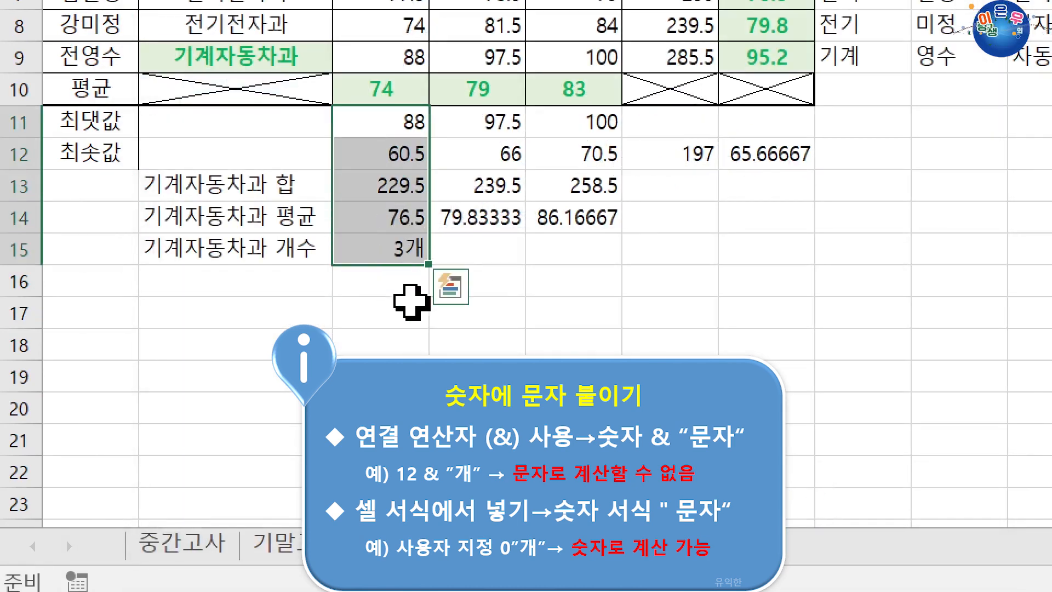
left_click(398, 245)
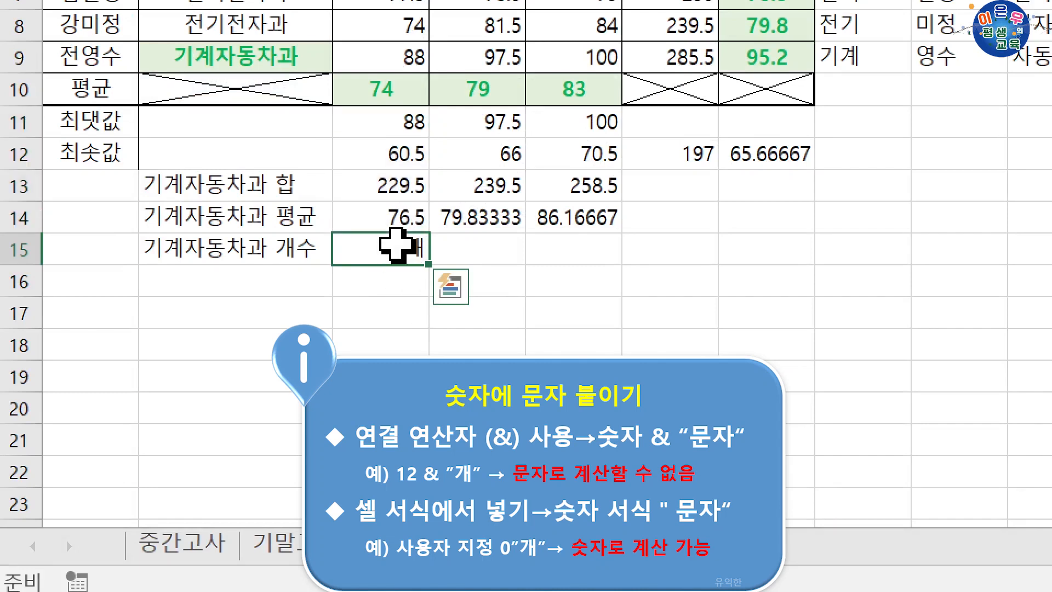
left_click_drag(411, 129, 406, 252)
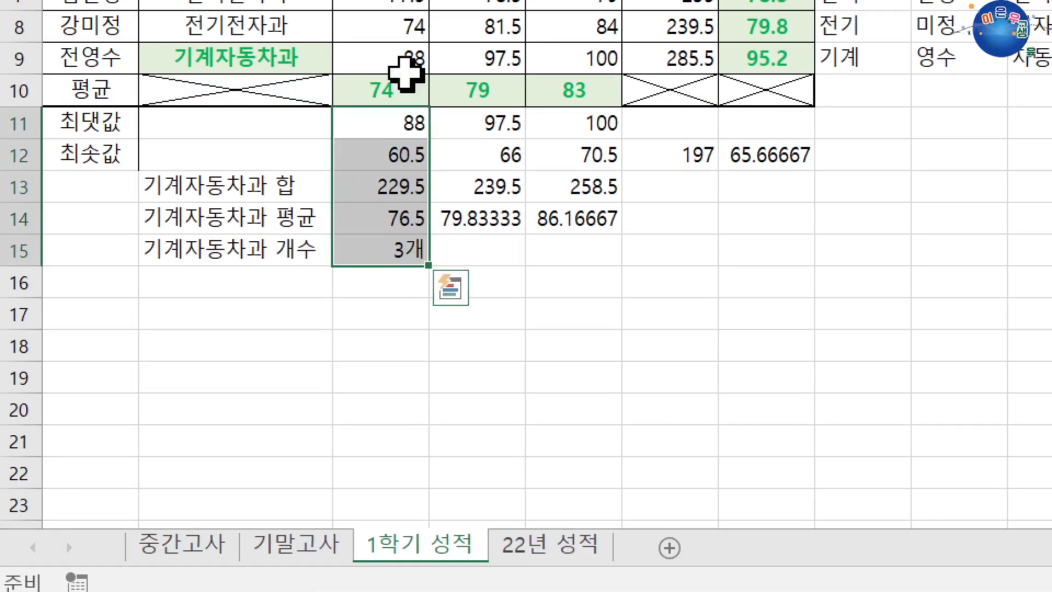
scroll(403, 66, "up", 1)
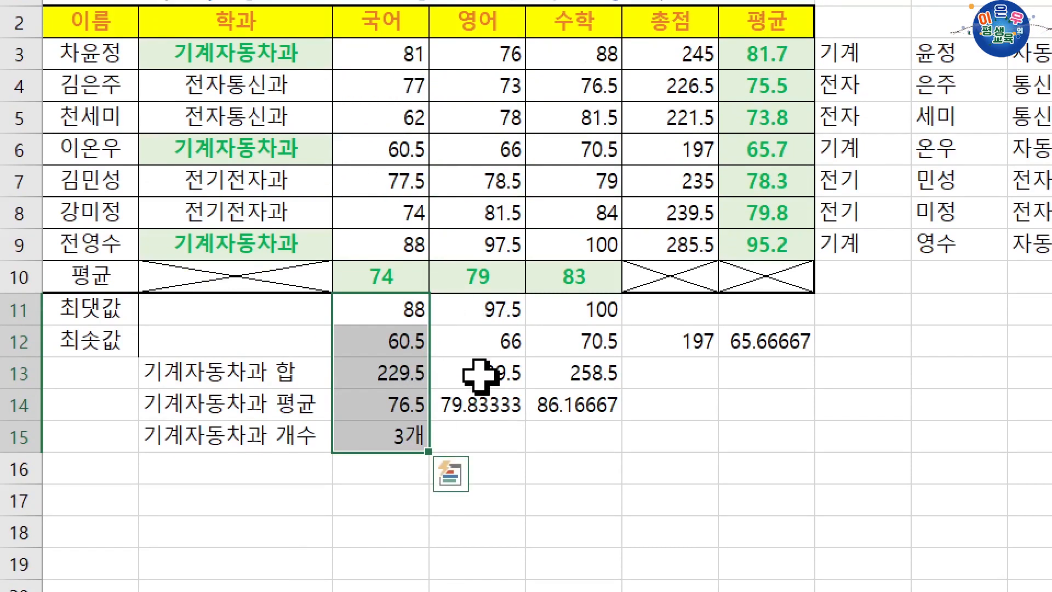
left_click(556, 467)
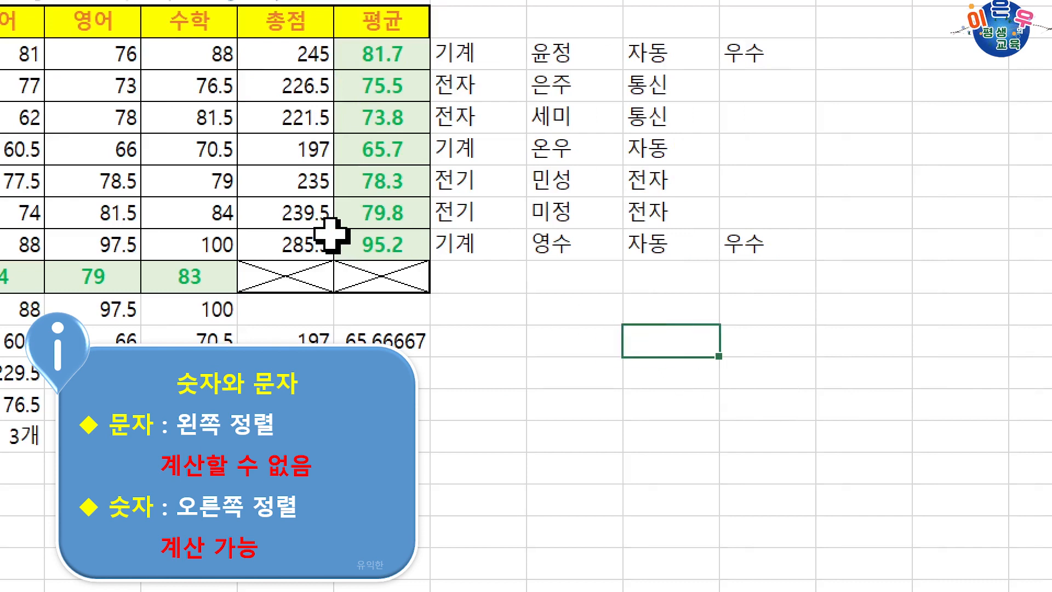
left_click(378, 25)
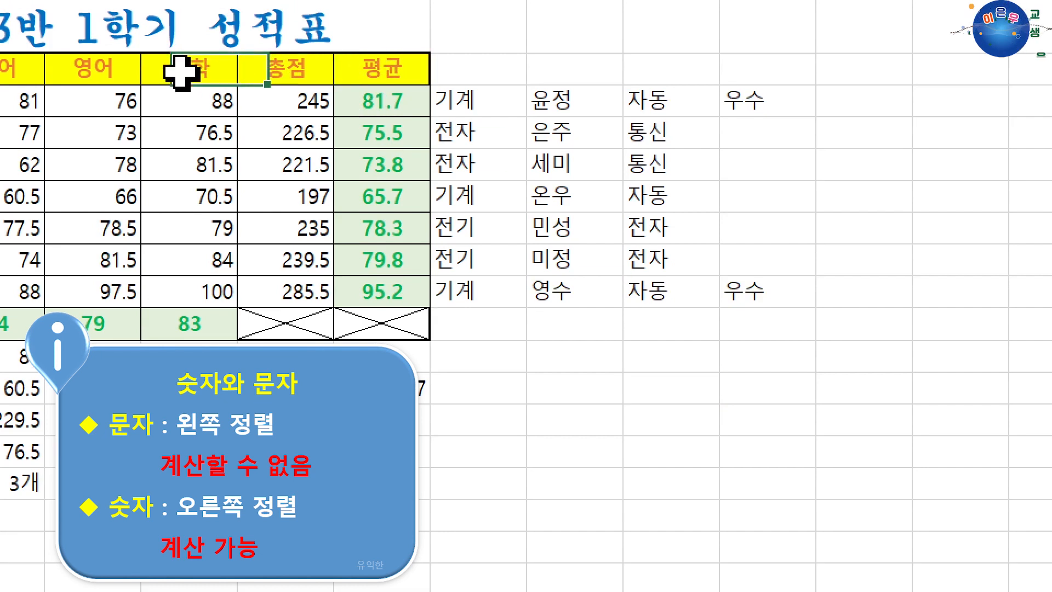
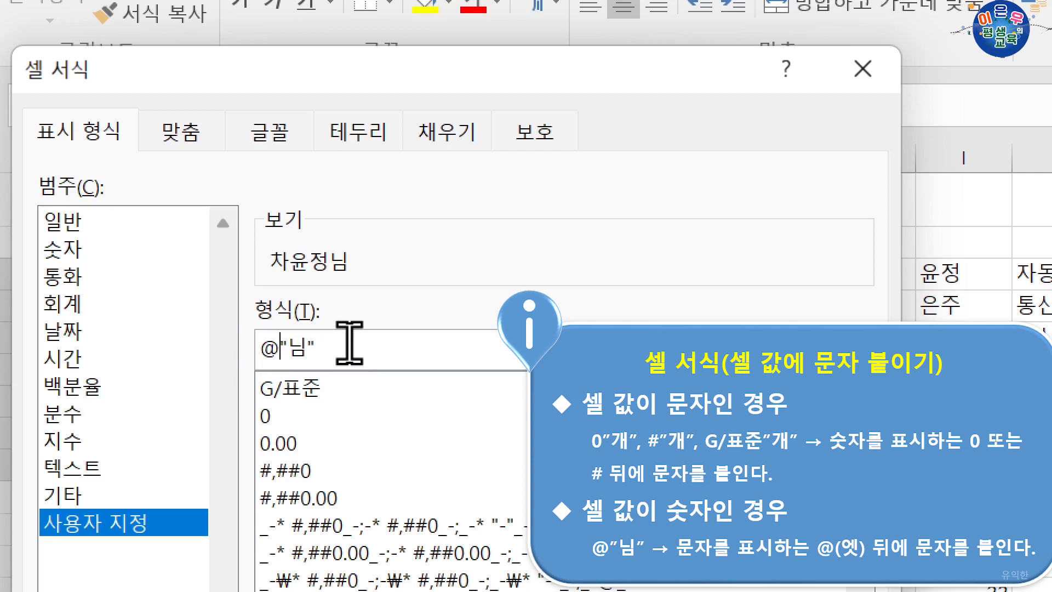
Apply the custom format @"님" to the names in A3:A9 and check the stored value of each name cell.
key("Return")
left_click(108, 276)
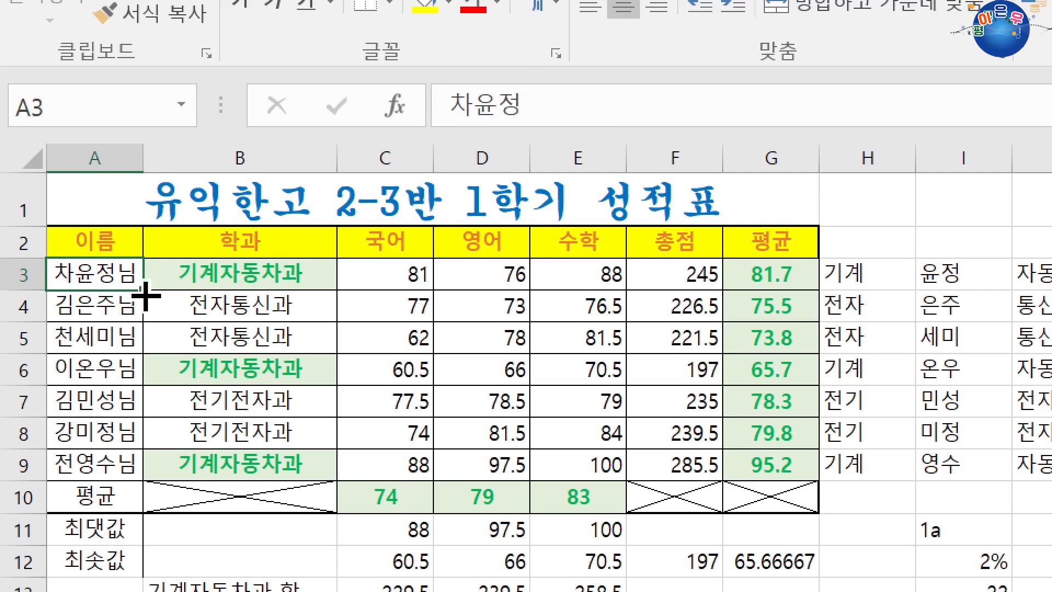
left_click(117, 301)
left_click(109, 335)
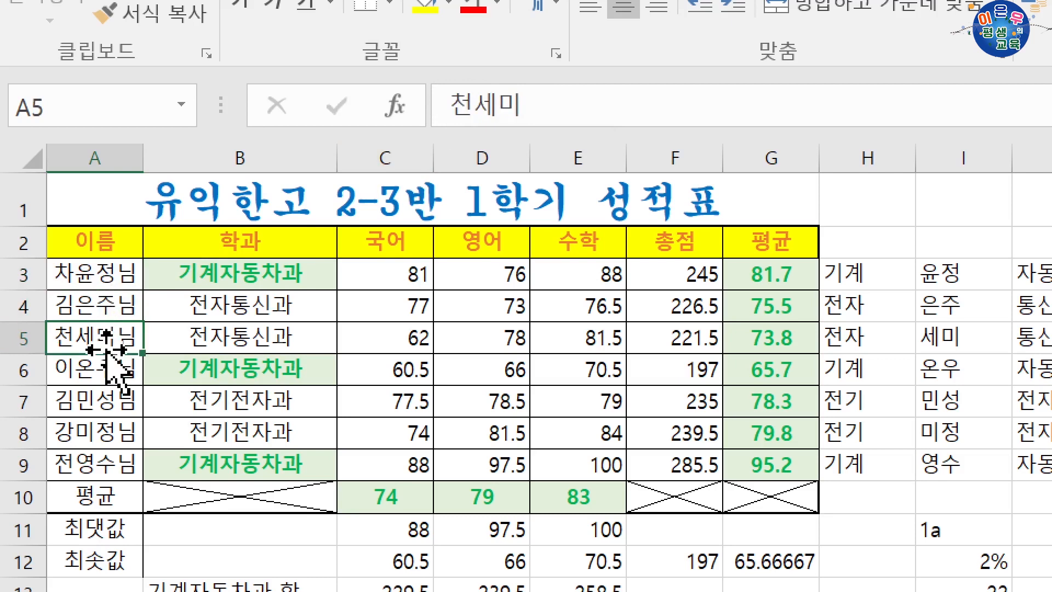
left_click(102, 370)
left_click(102, 403)
left_click(104, 433)
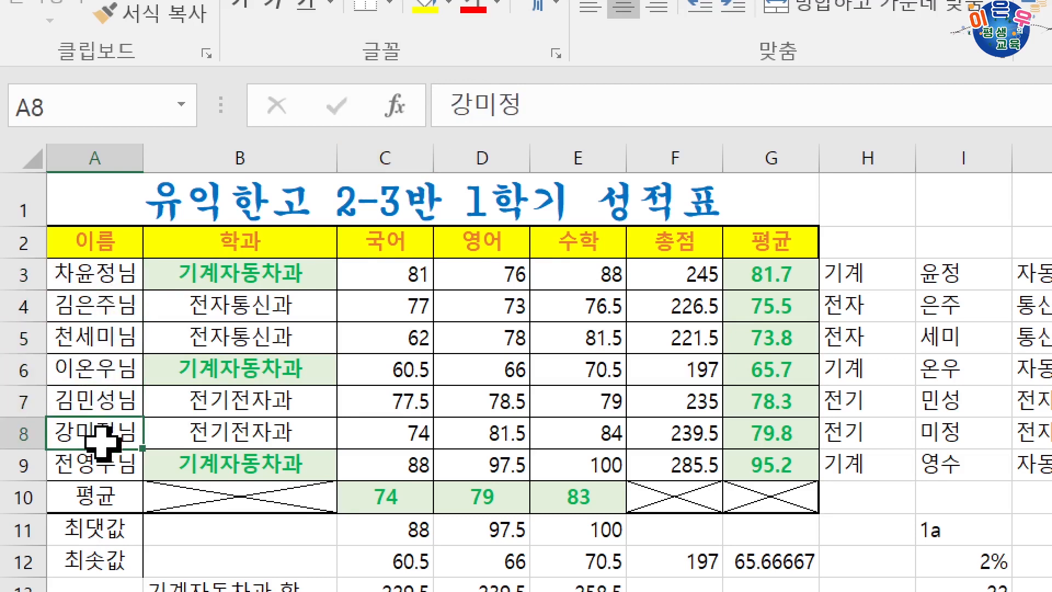
left_click(102, 463)
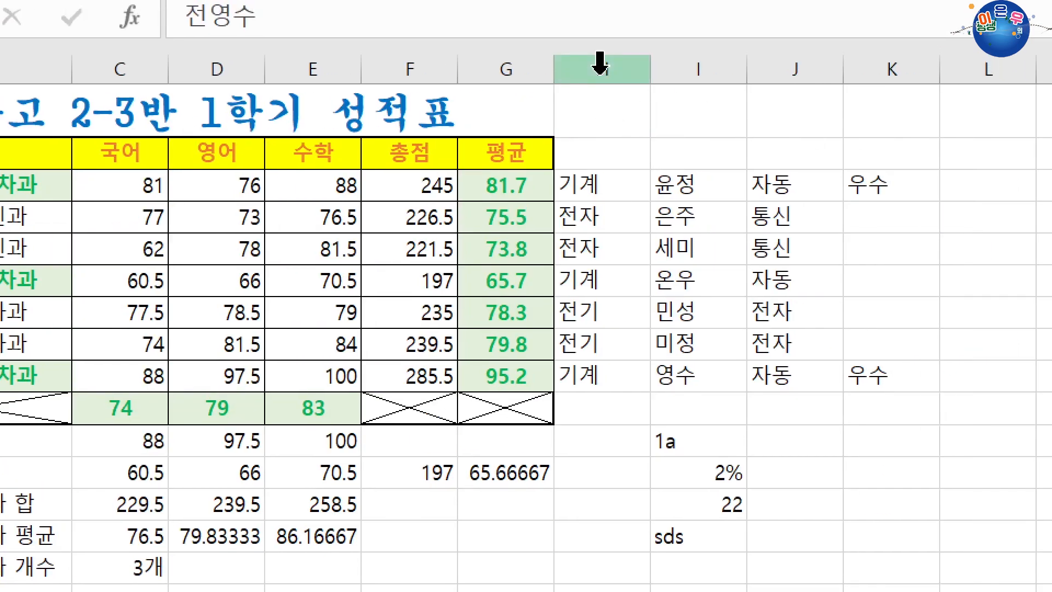
Insert a new column H after the 평균 column and enter the heading 순위 in H2.
left_click(600, 64)
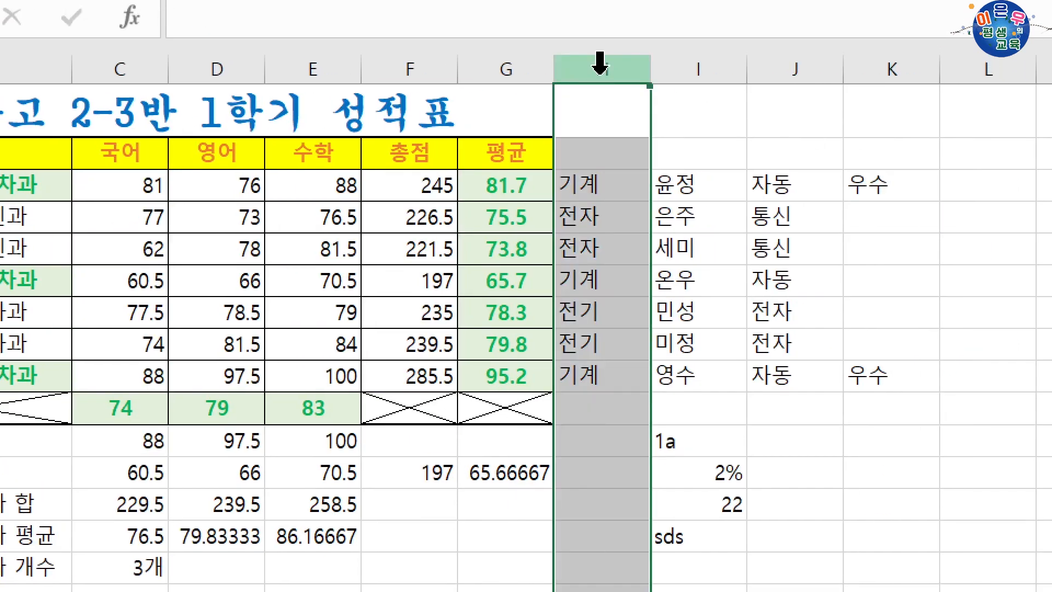
right_click(600, 64)
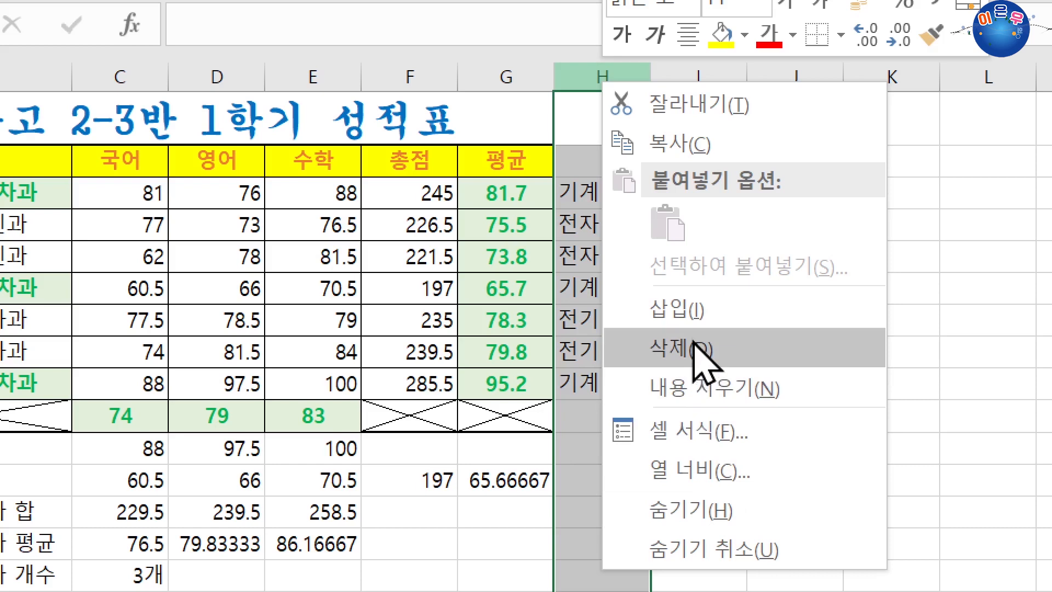
left_click(692, 308)
left_click(613, 168)
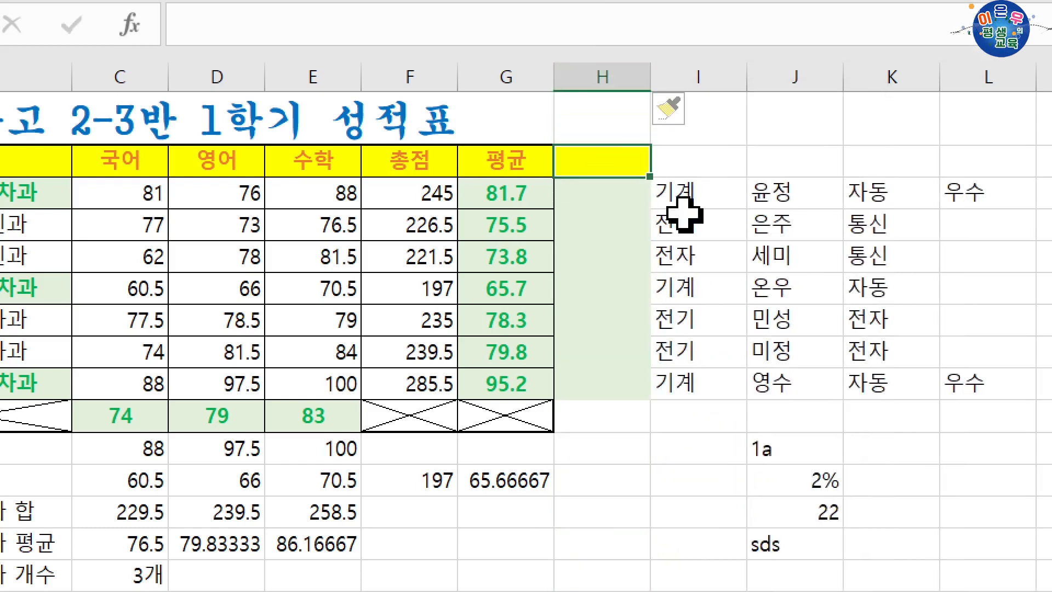
type("순위")
key("Return")
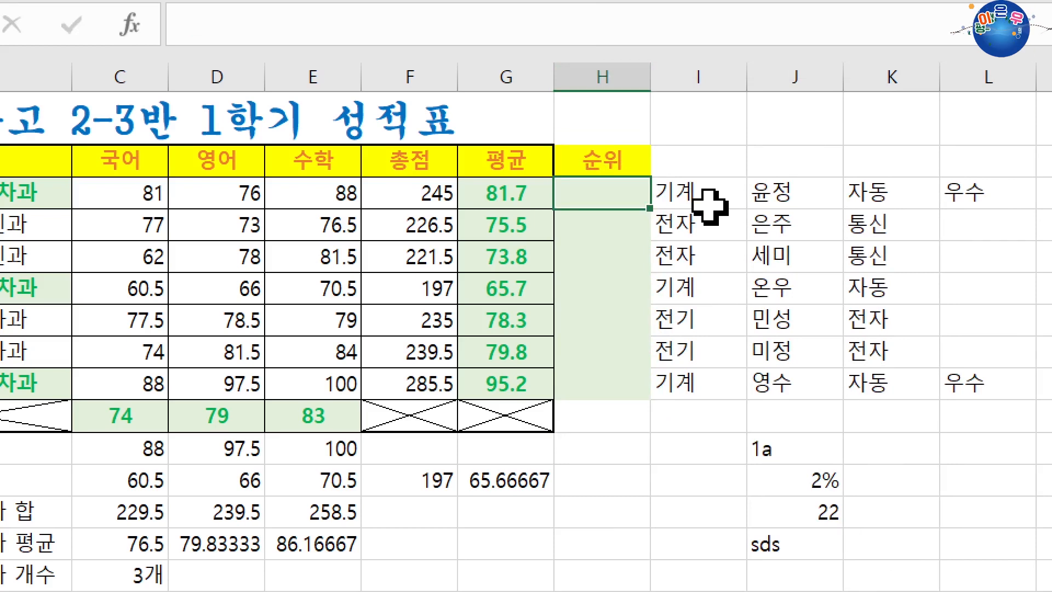
Start a RANK.EQ formula in H3 and open its function arguments.
type("=rank")
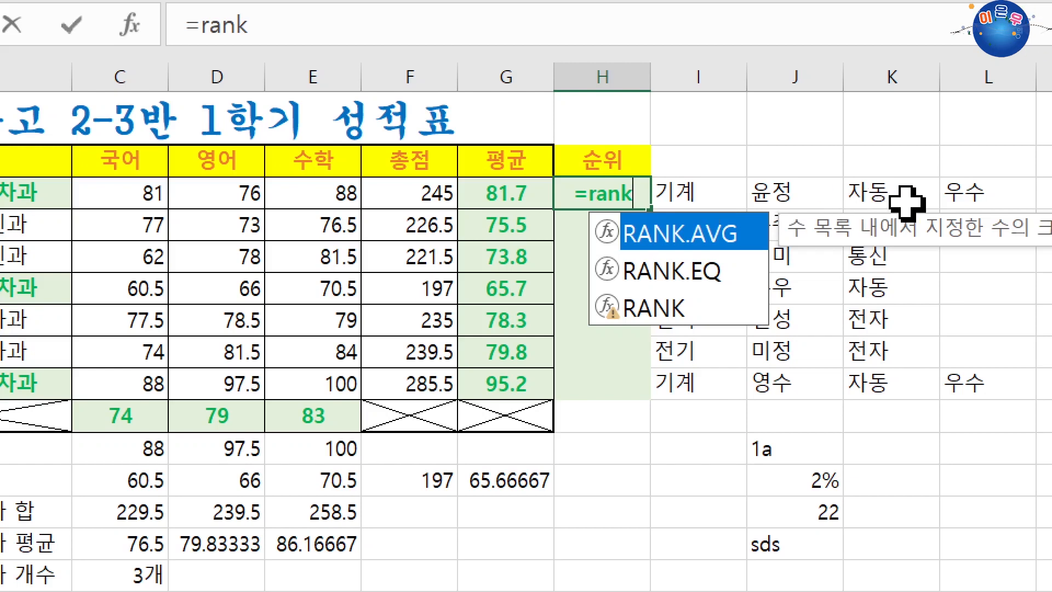
key("Down")
key("Down")
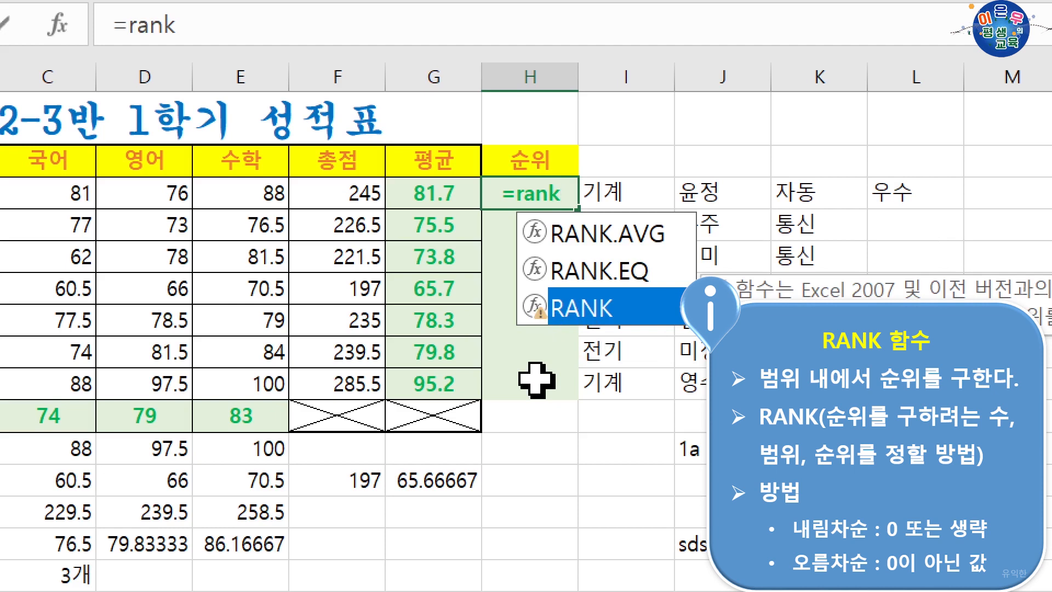
key("Up")
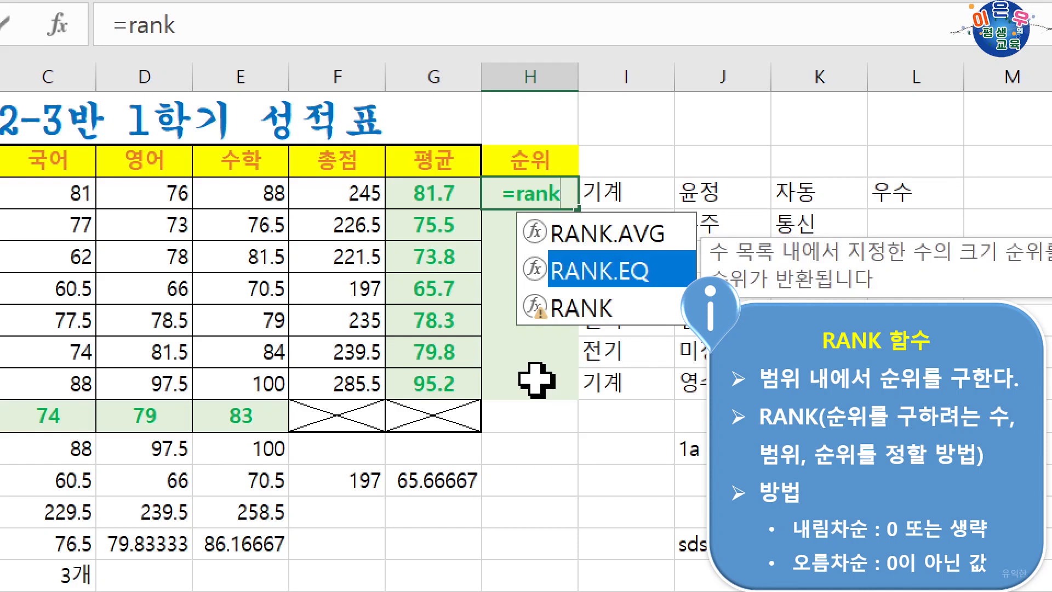
key("Tab")
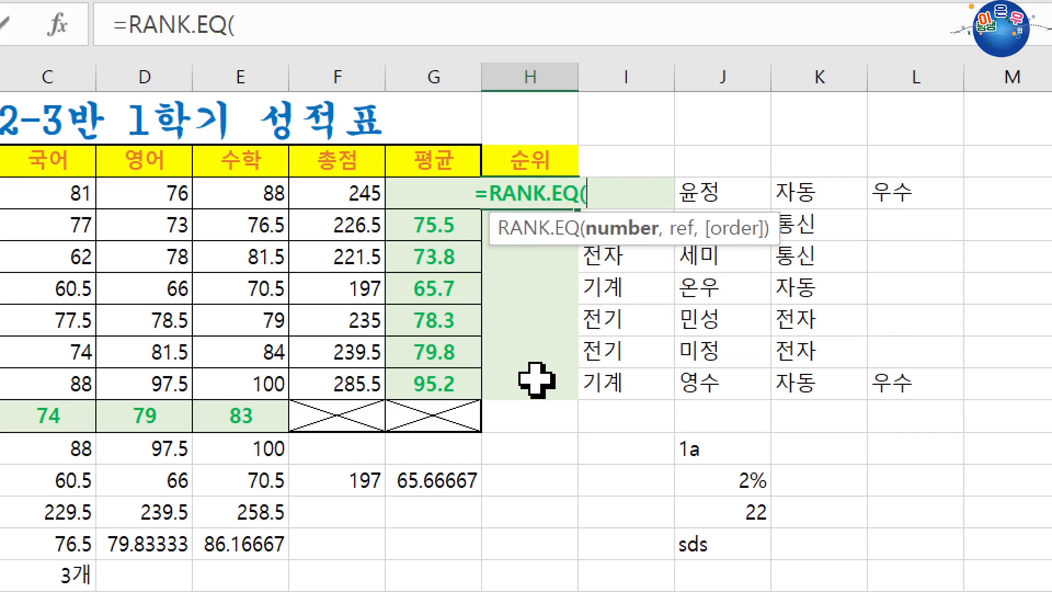
key("ctrl+a")
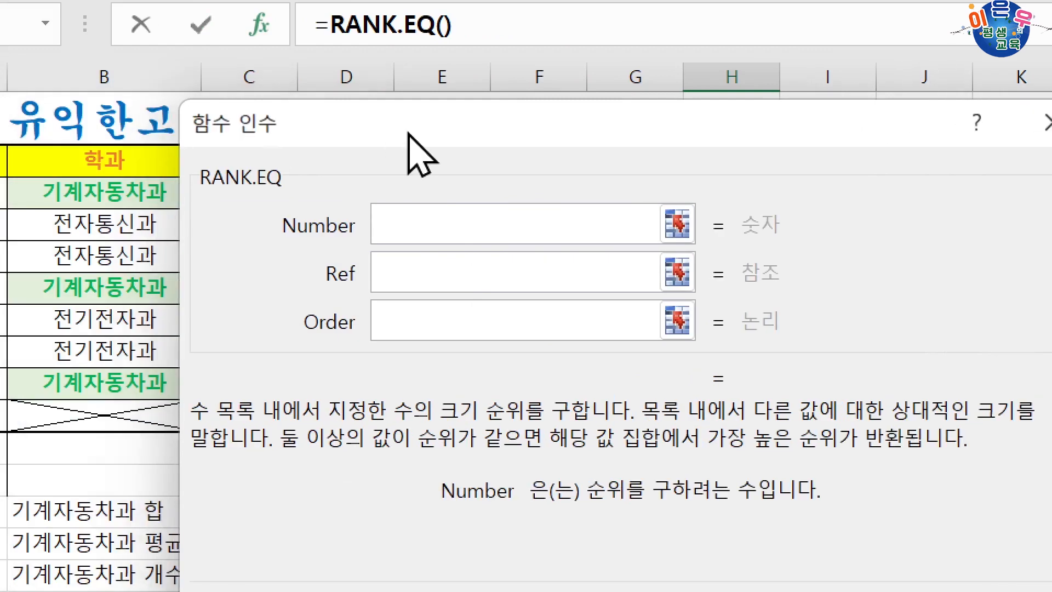
Move the function arguments dialog clear of row 3 and set the Number argument to the total score in F3.
left_click_drag(409, 133, 348, 251)
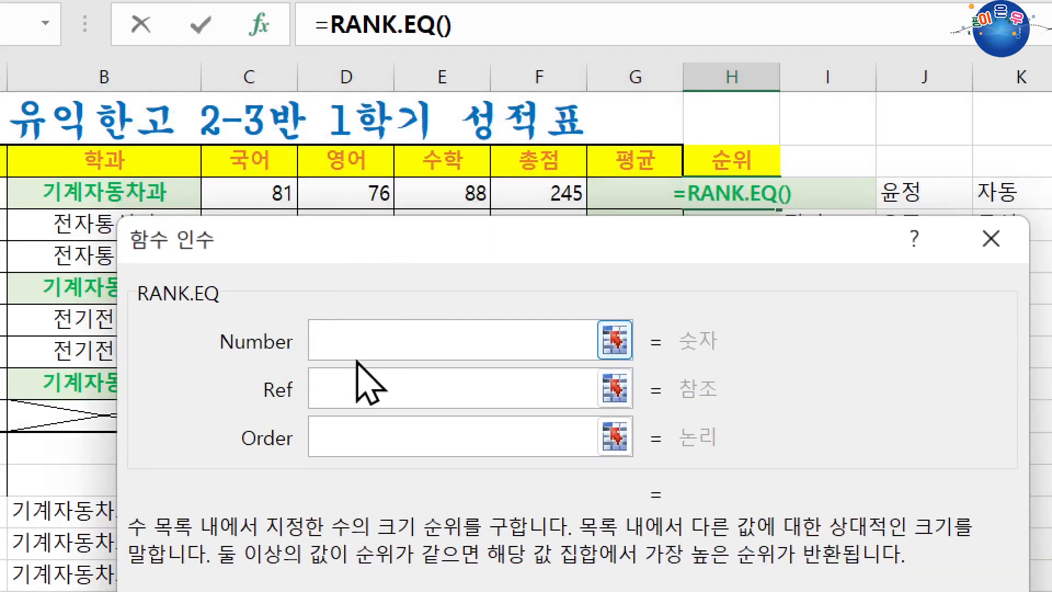
left_click_drag(376, 240, 312, 26)
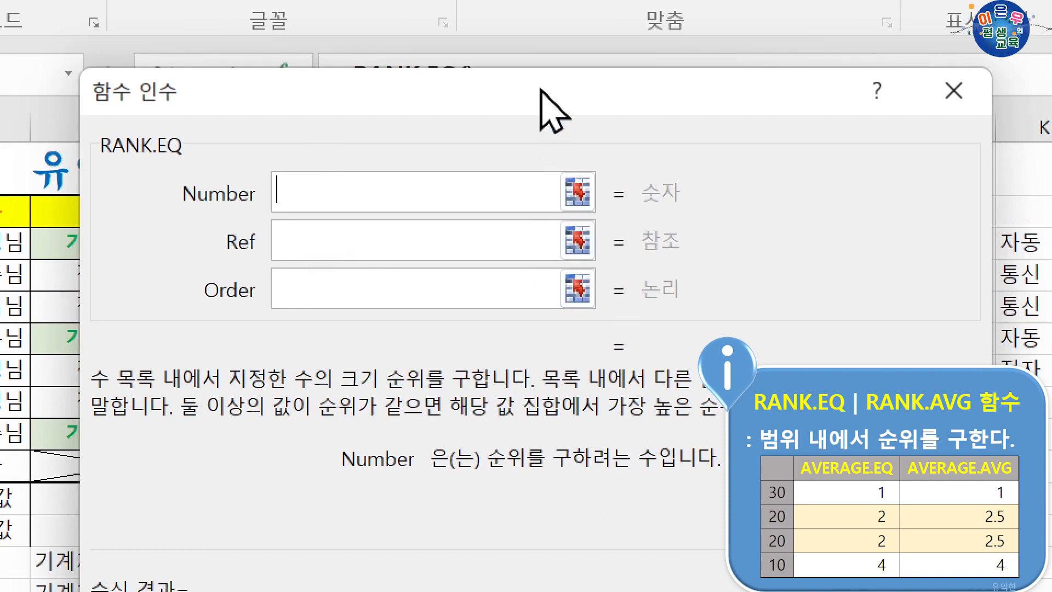
left_click_drag(544, 106, 564, 291)
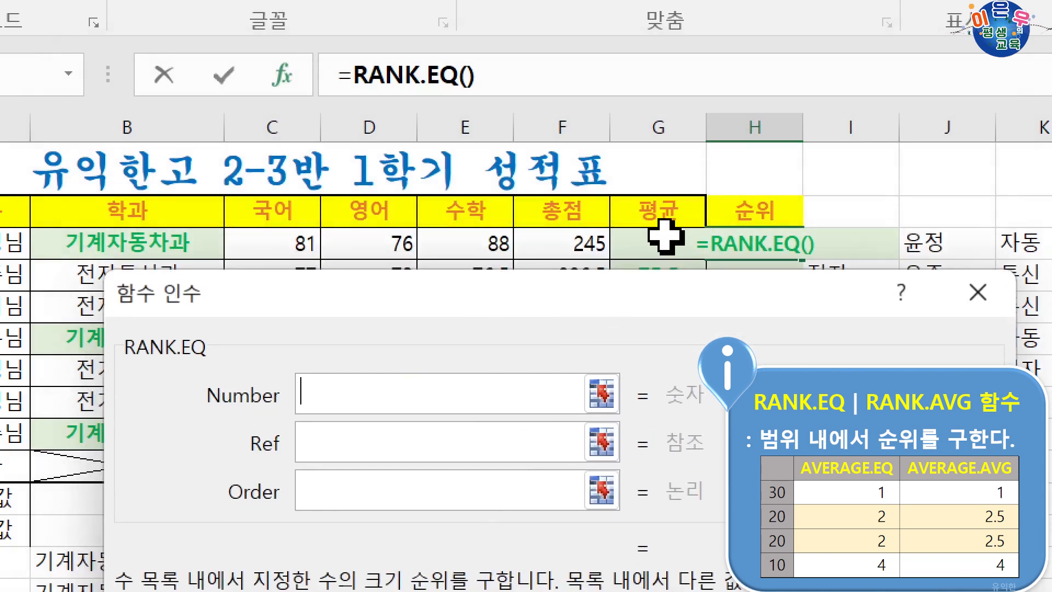
left_click(561, 250)
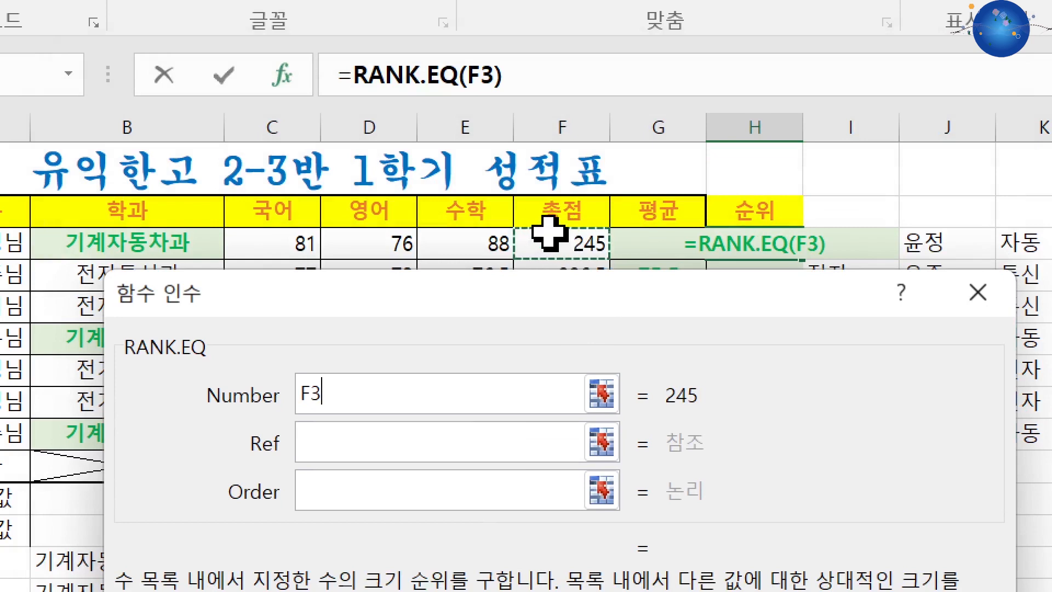
Set the Ref argument of RANK.EQ to the total scores in F3:F9, moving the dialog below the table.
left_click(354, 445)
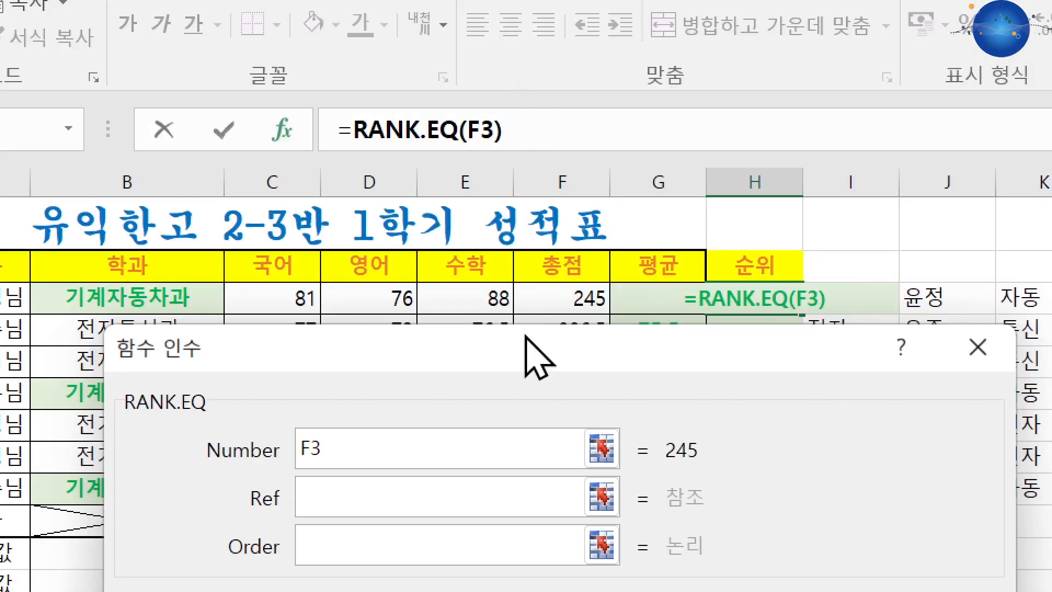
left_click_drag(526, 337, 530, 524)
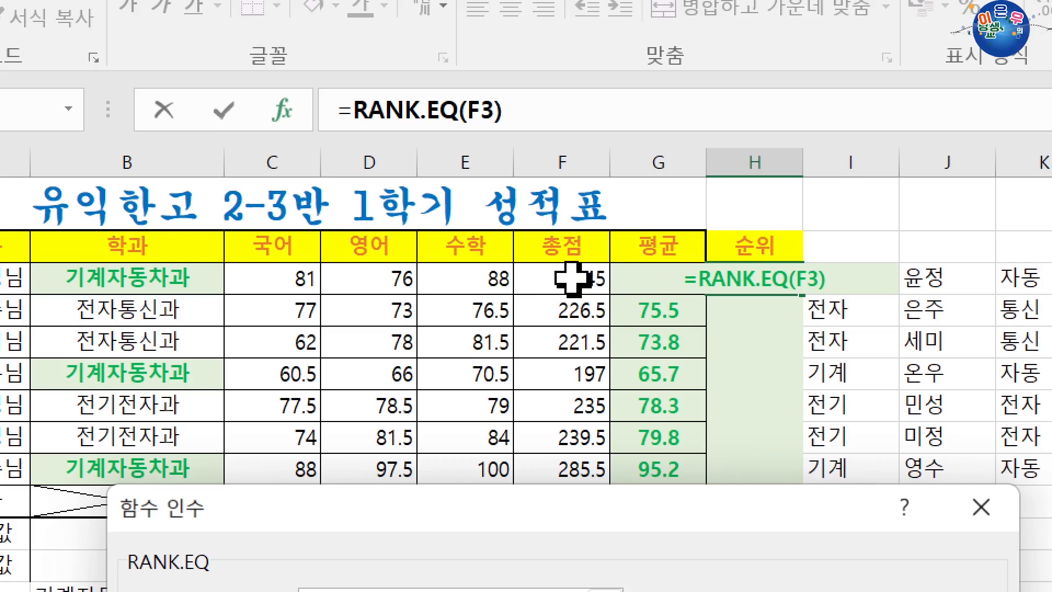
left_click_drag(573, 278, 580, 462)
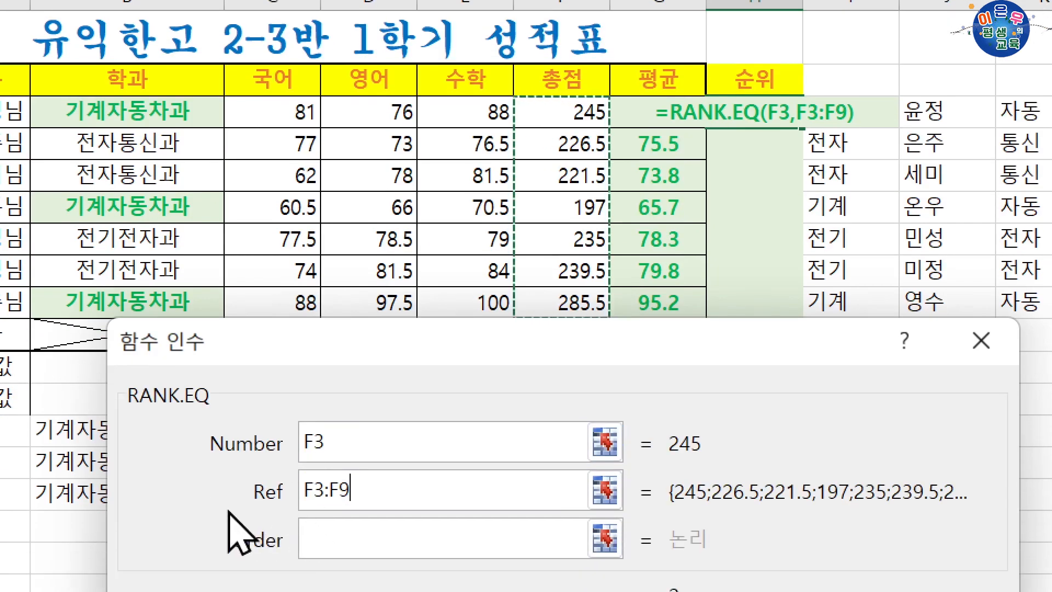
Make the RANK.EQ Ref range absolute as $F$3:$F$9, leave Order empty, and complete the formula in H3.
key("F4")
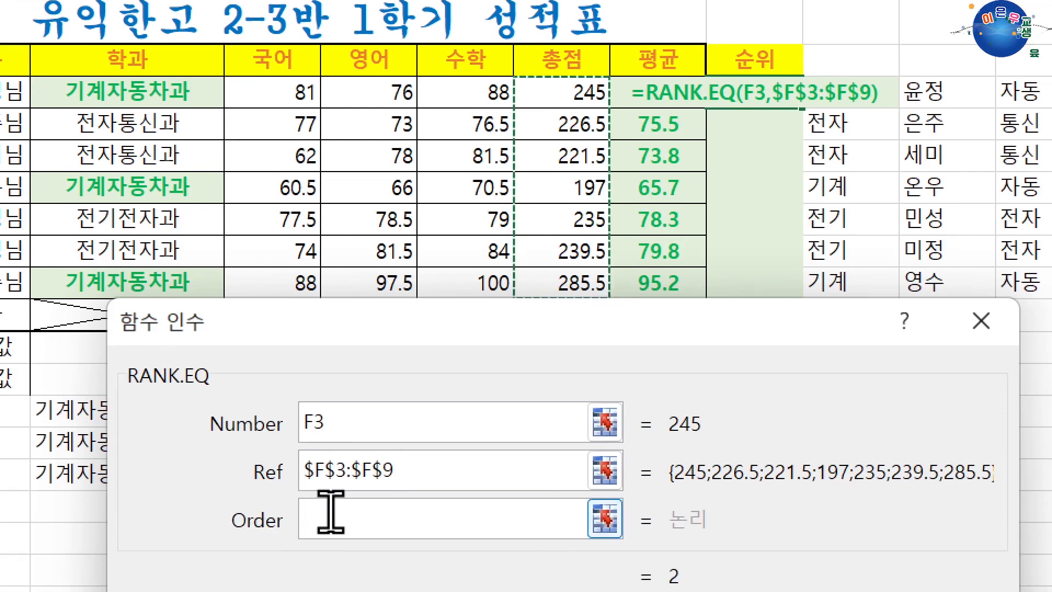
left_click(332, 534)
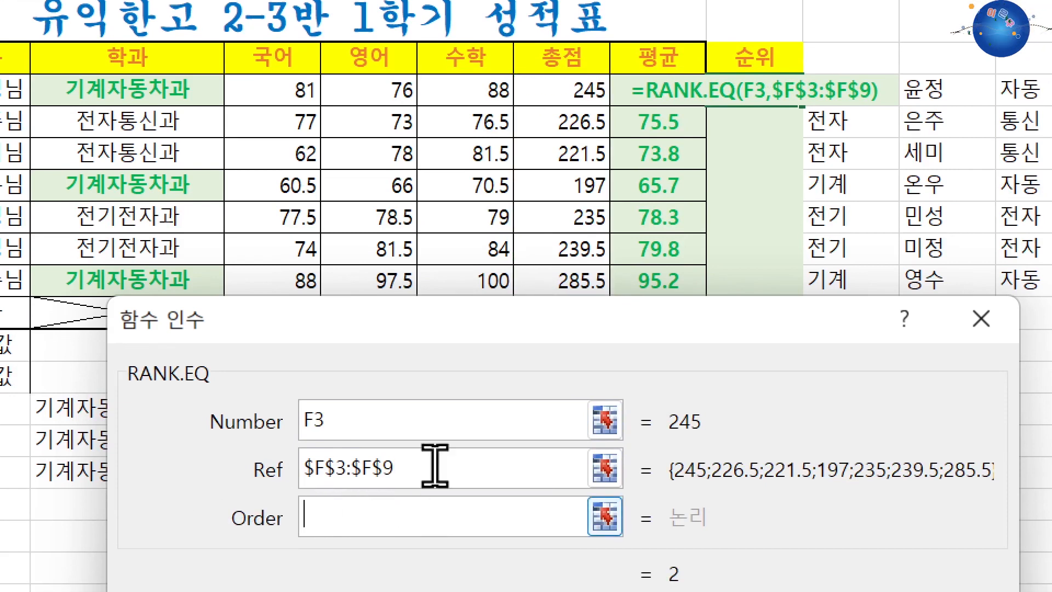
left_click_drag(500, 325, 465, 140)
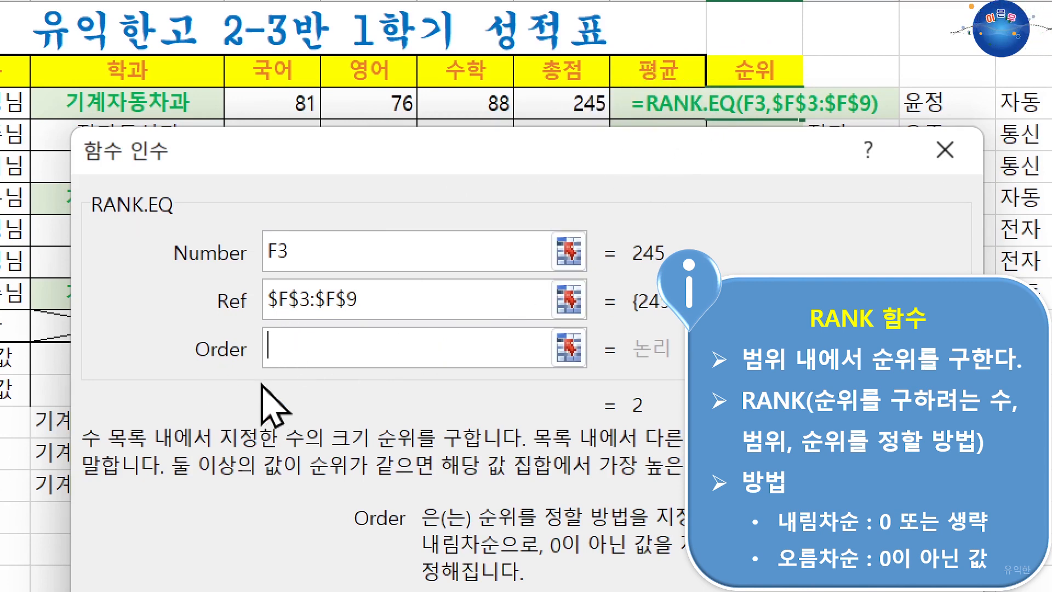
key("Return")
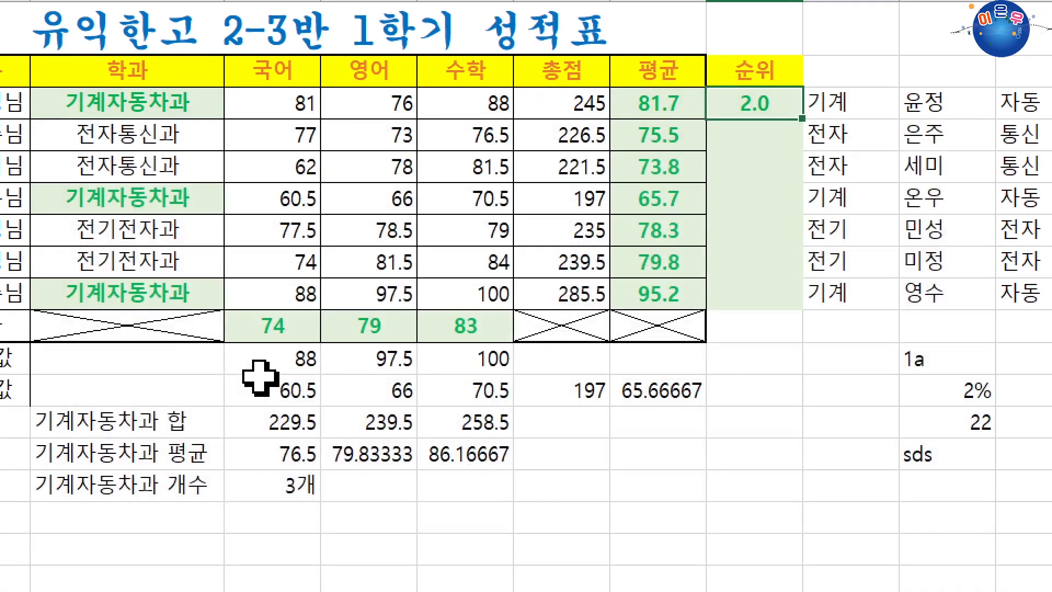
Fill the rank formula from H3 down to H9 for all students.
left_click(557, 105)
left_click(733, 100)
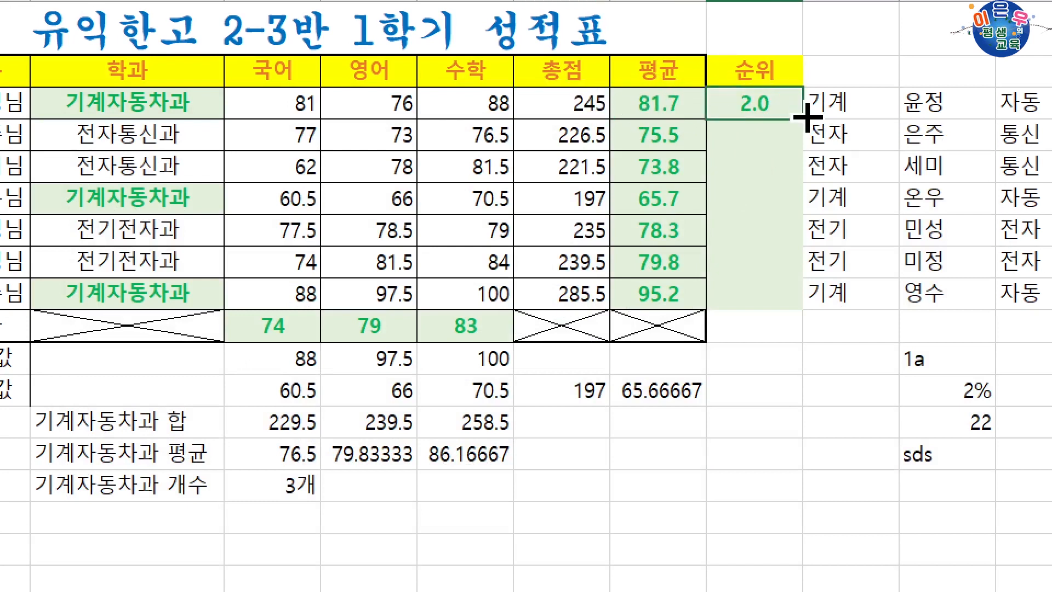
left_click_drag(802, 119, 785, 313)
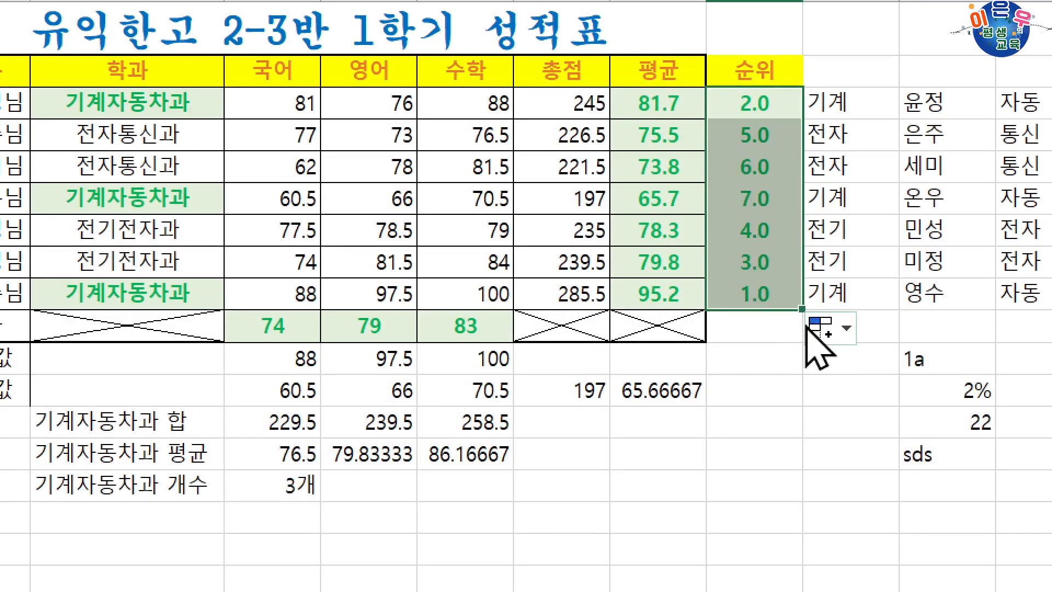
left_click(570, 294)
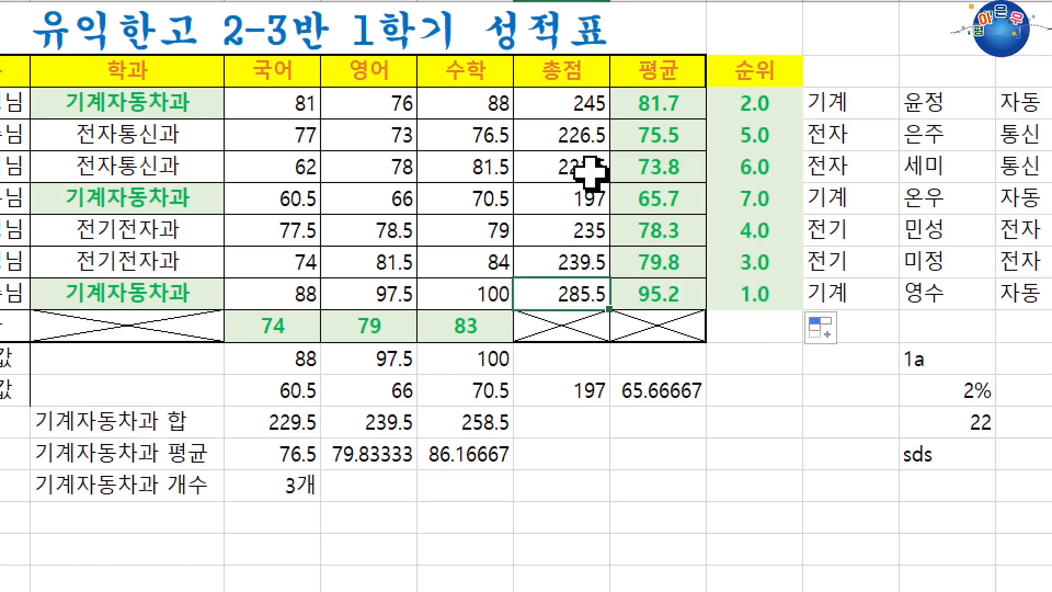
Change the number format of the ranks in H3:H9 to General (일반).
left_click_drag(745, 110, 756, 293)
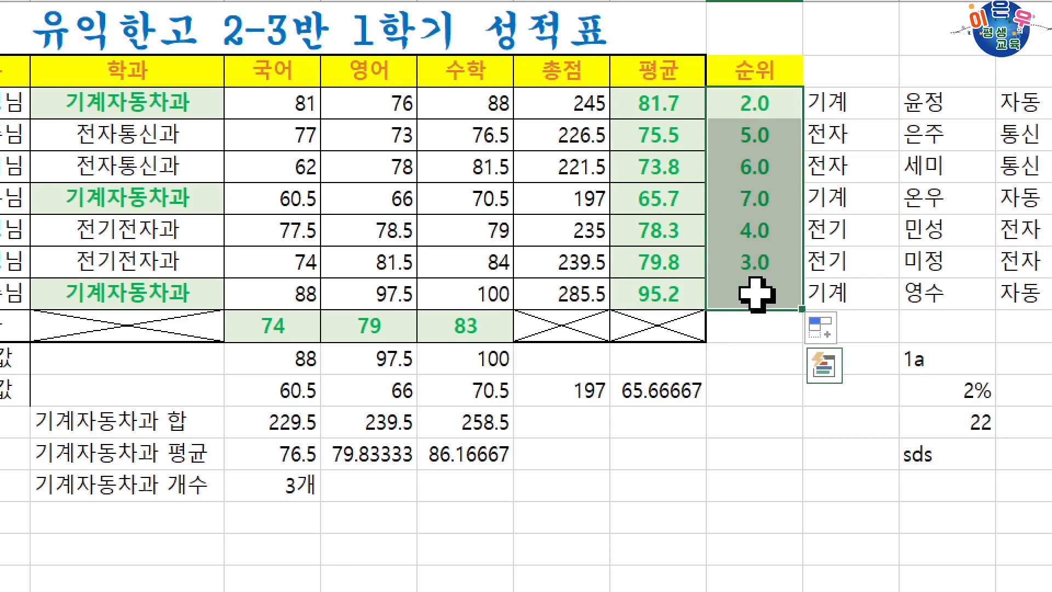
key("ctrl+1")
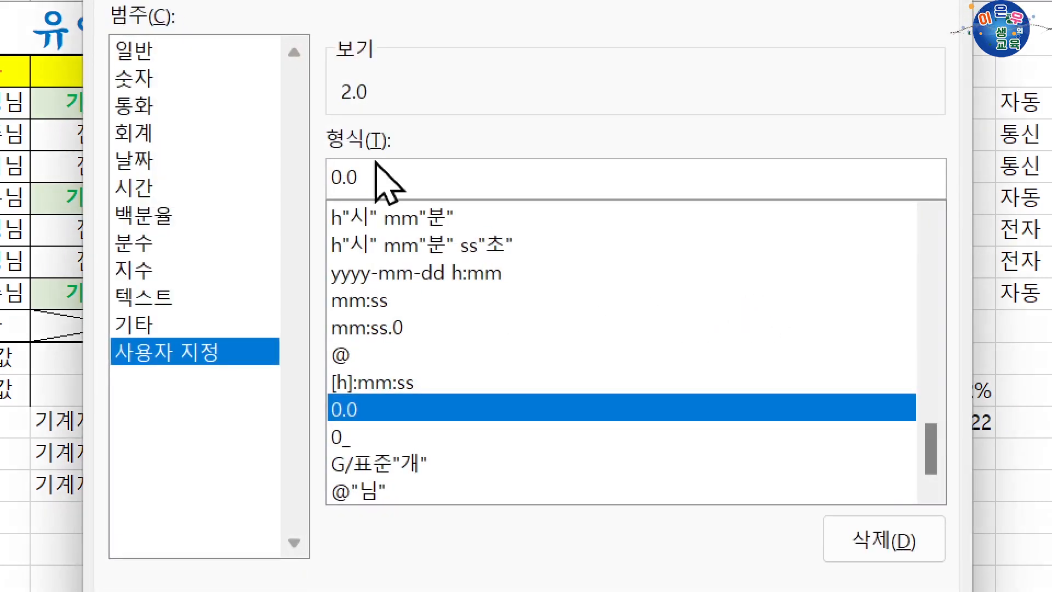
left_click(148, 51)
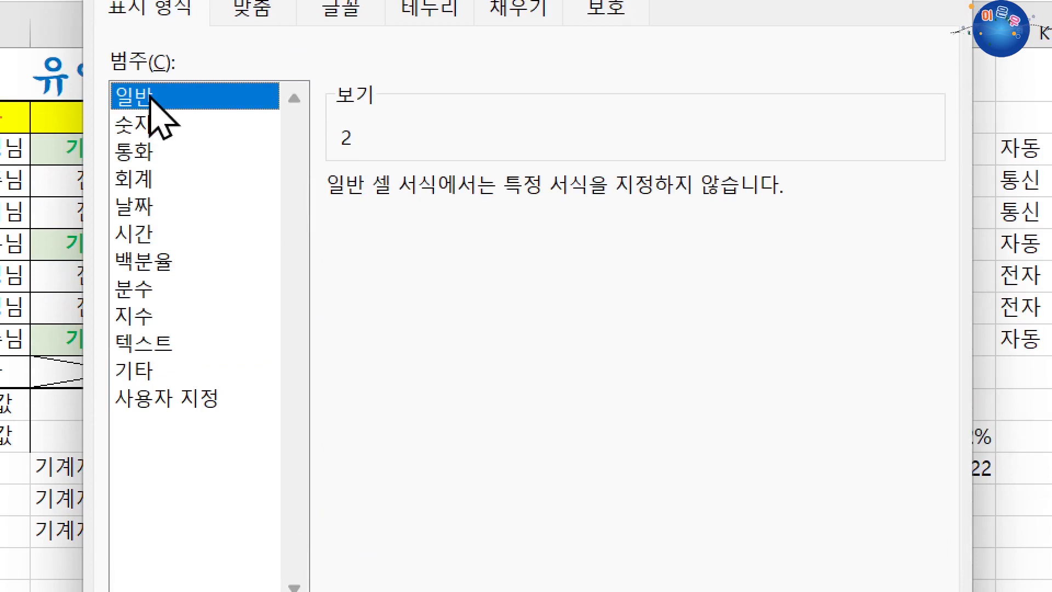
key("Return")
left_click_drag(787, 151, 778, 333)
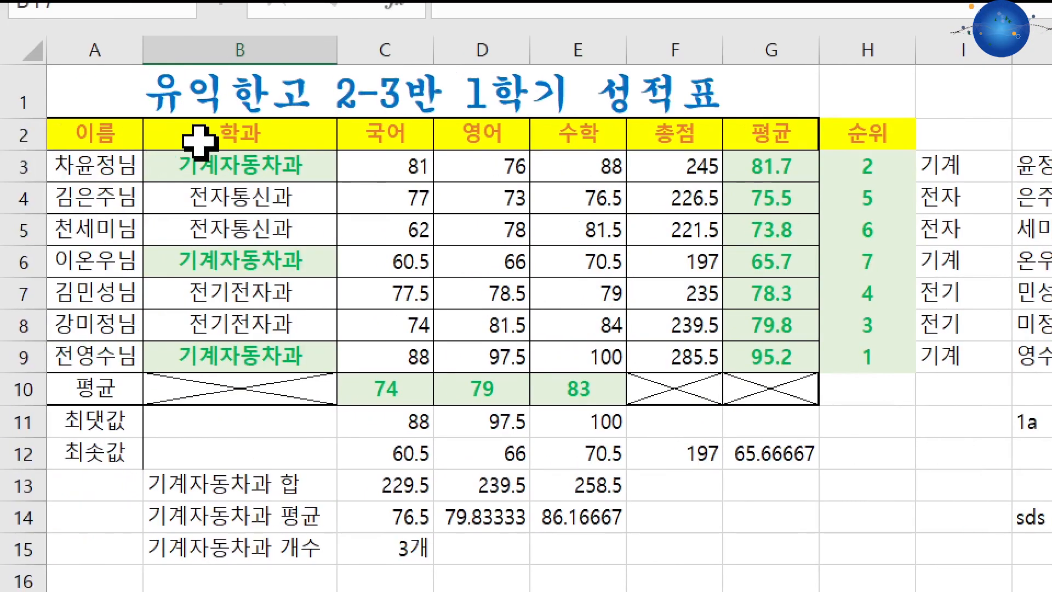
Select the grade table A2:H9 with its headings, excluding the 평균 row, and open the Sort settings.
left_click_drag(216, 141, 229, 353)
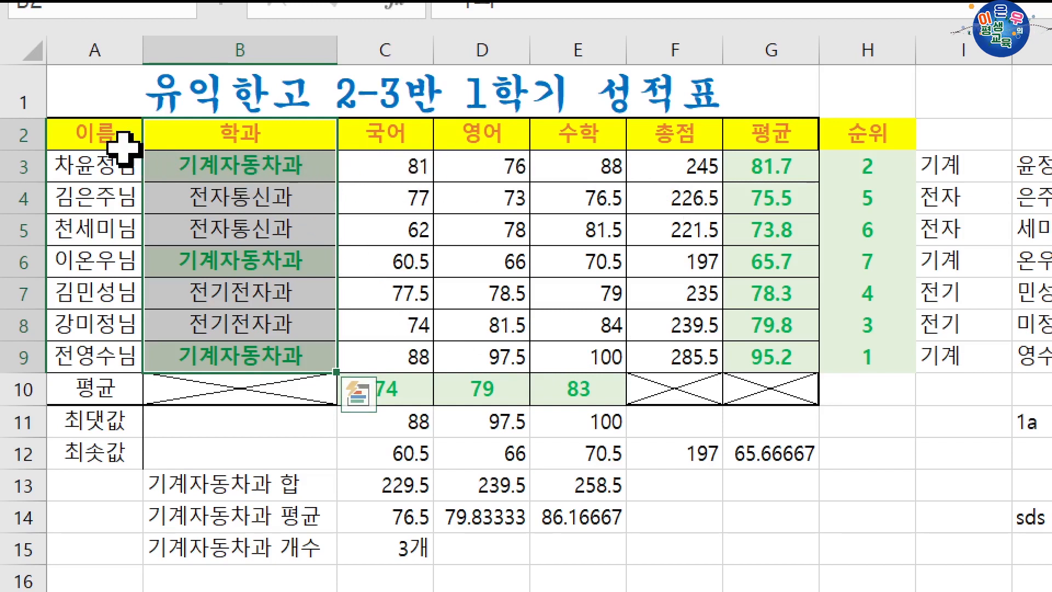
left_click_drag(118, 137, 852, 349)
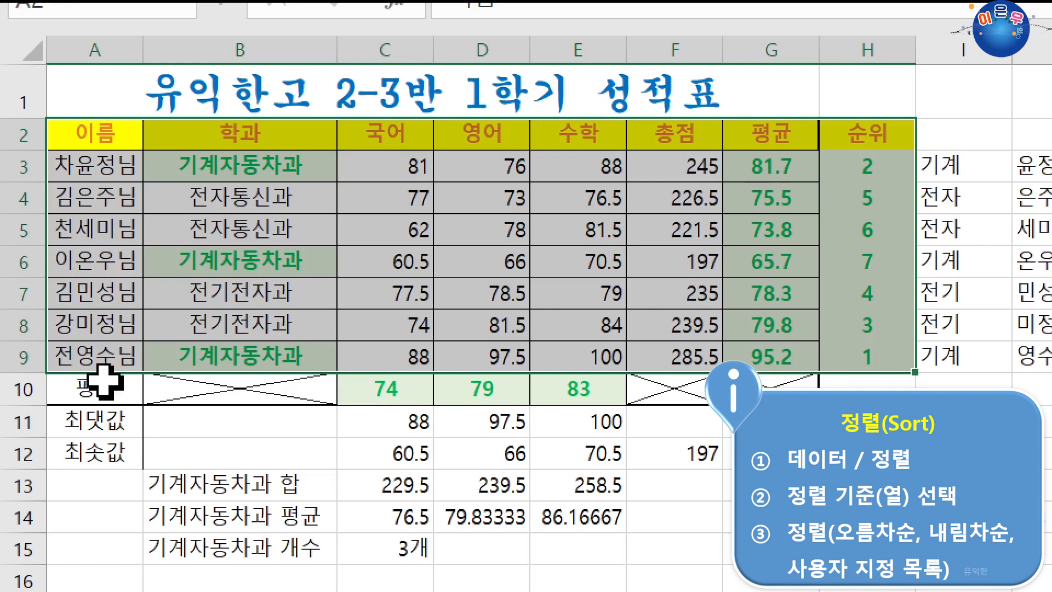
left_click_drag(80, 387, 836, 363)
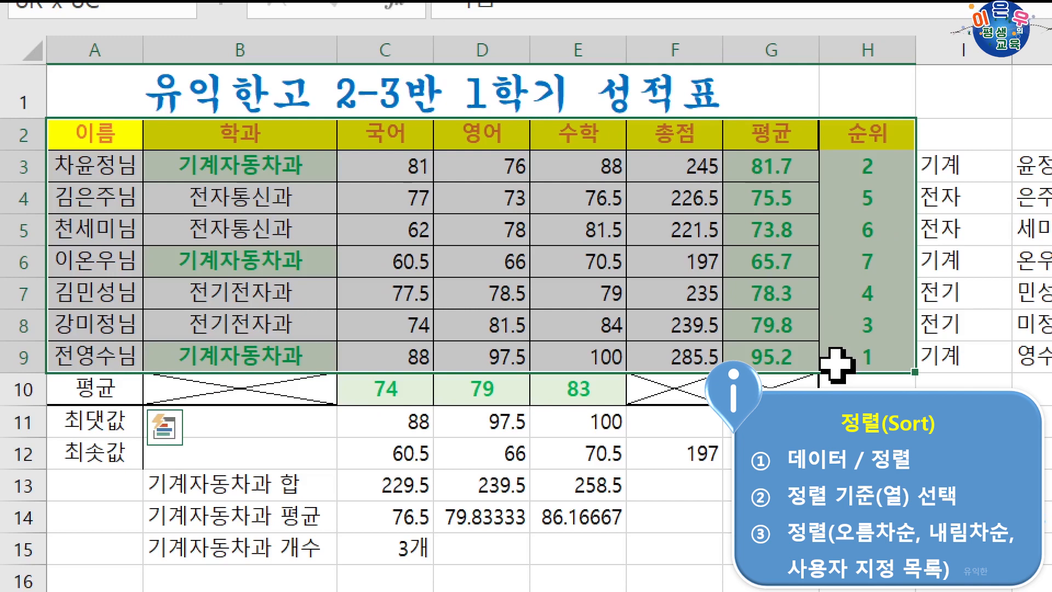
left_click_drag(837, 364, 836, 362)
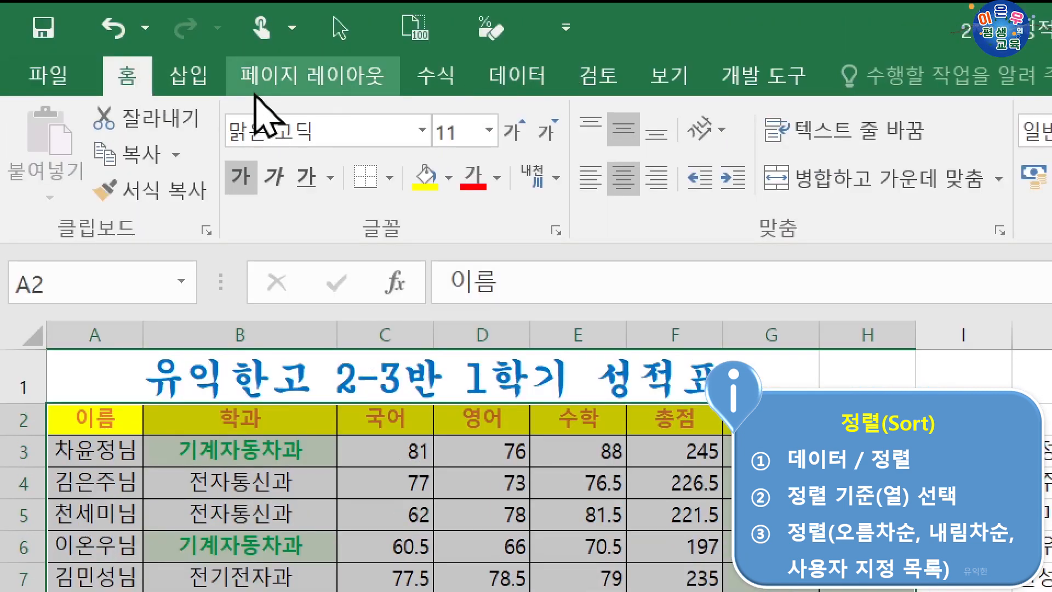
left_click(499, 78)
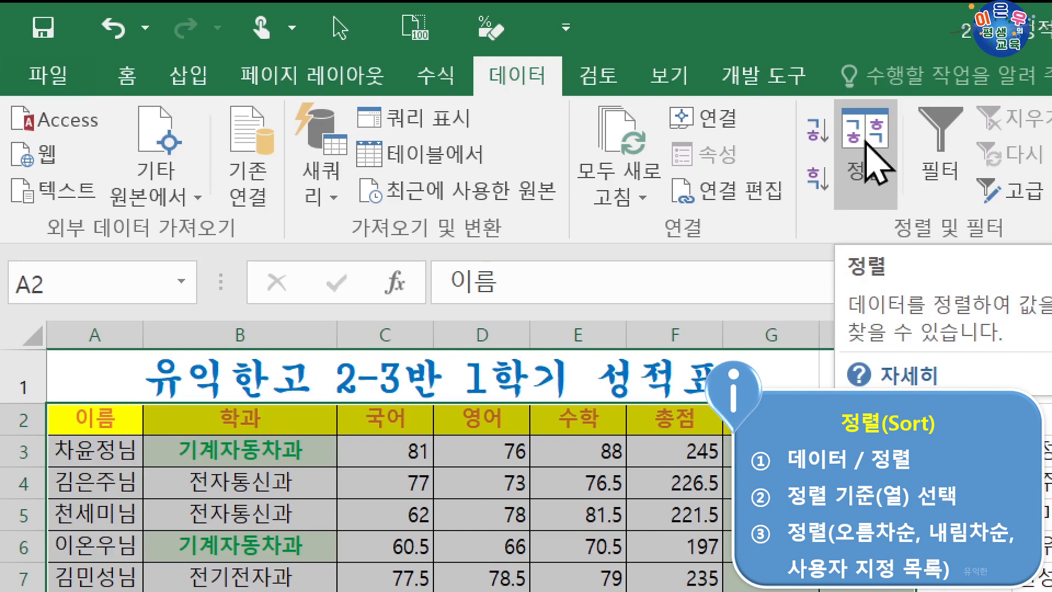
left_click(867, 157)
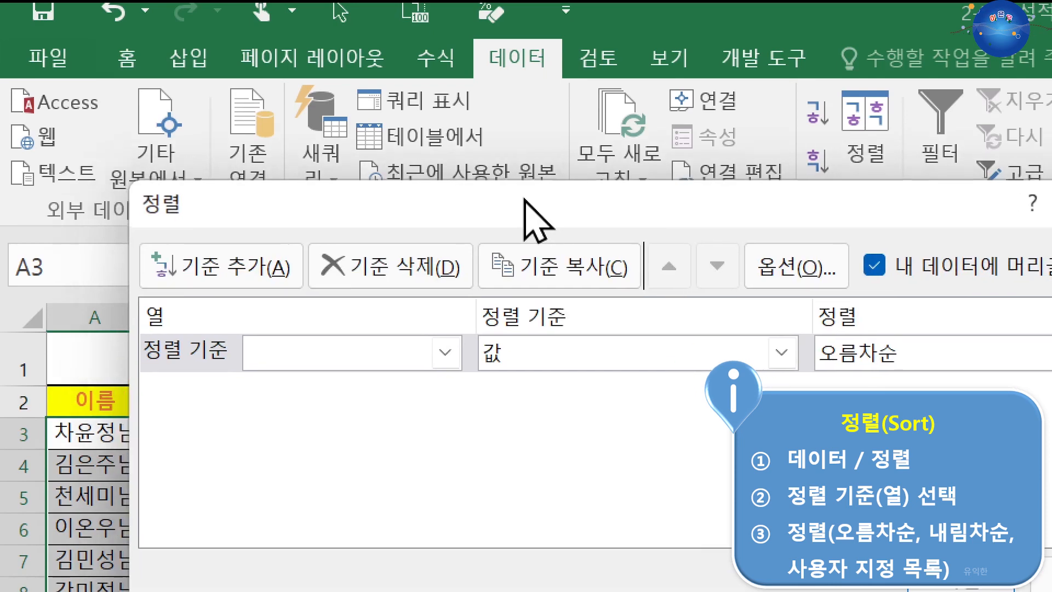
Sort the student rows by the 학과 column on values in ascending order (오름차순).
left_click_drag(534, 219, 734, 197)
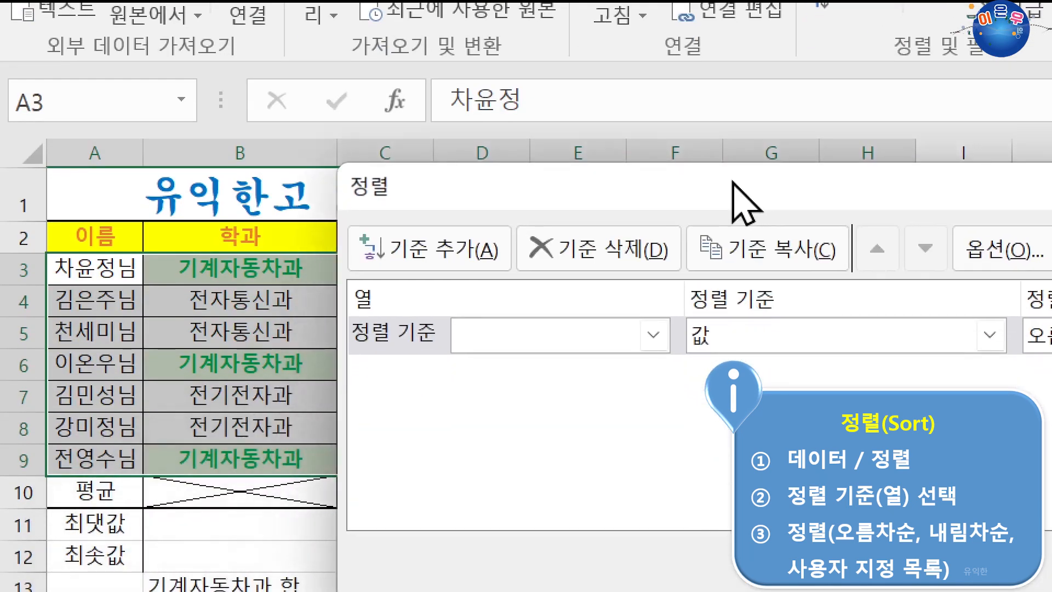
left_click(469, 337)
left_click(485, 398)
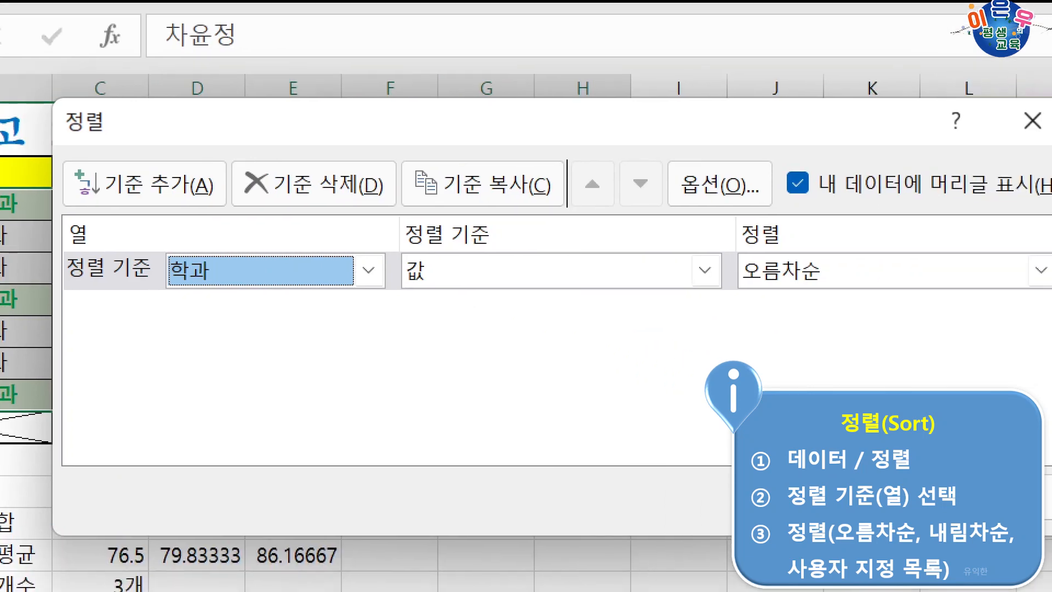
left_click(993, 561)
Examine how the sorted rows are grouped by department, along with their names and scores.
left_click_drag(244, 204, 245, 277)
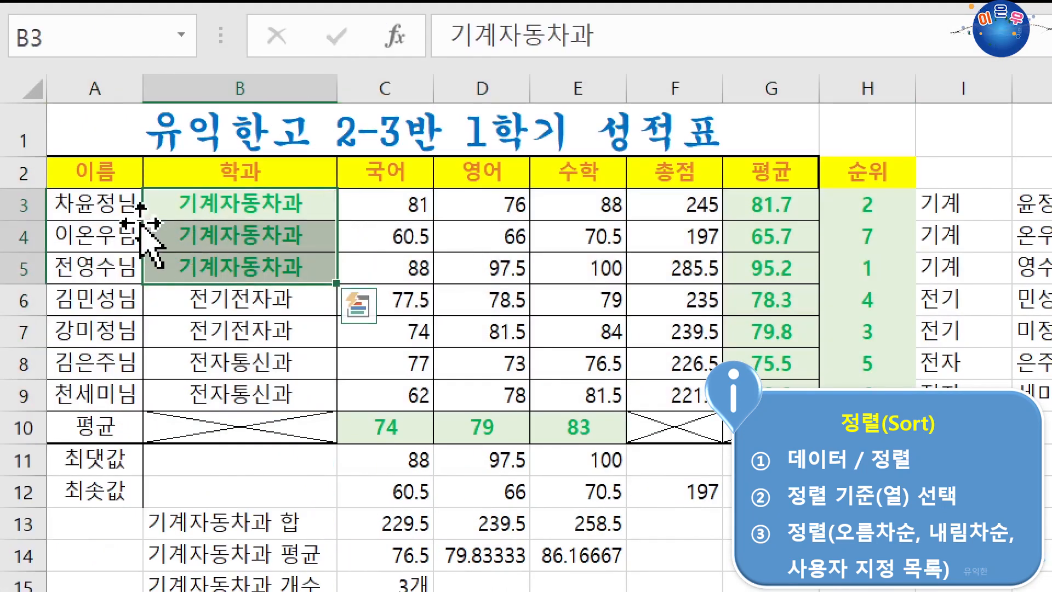
left_click_drag(102, 213, 99, 277)
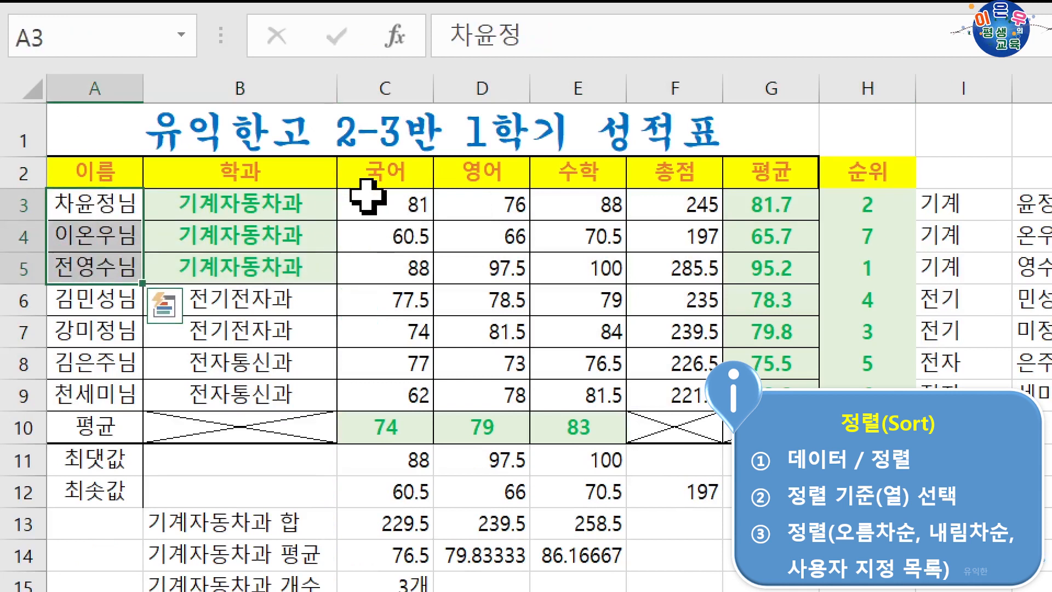
left_click_drag(367, 196, 875, 262)
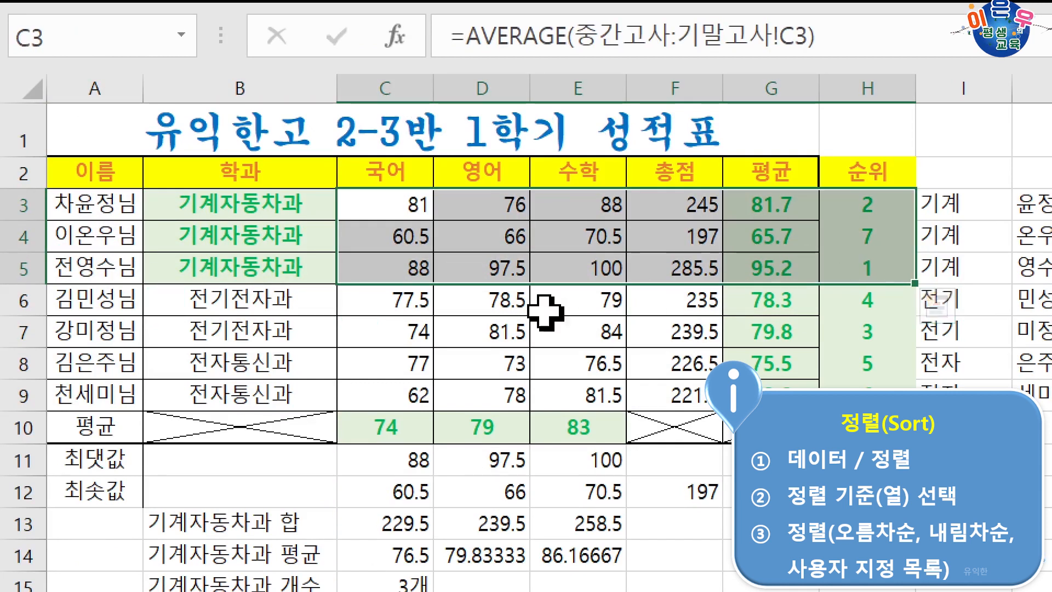
left_click_drag(181, 294, 247, 387)
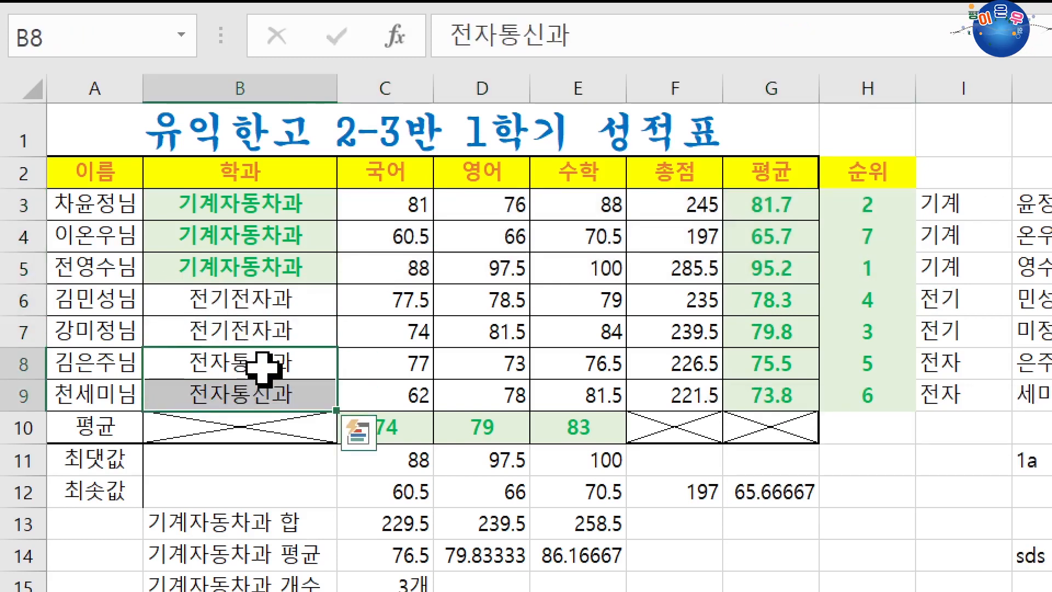
left_click_drag(183, 203, 181, 262)
left_click_drag(94, 216, 96, 257)
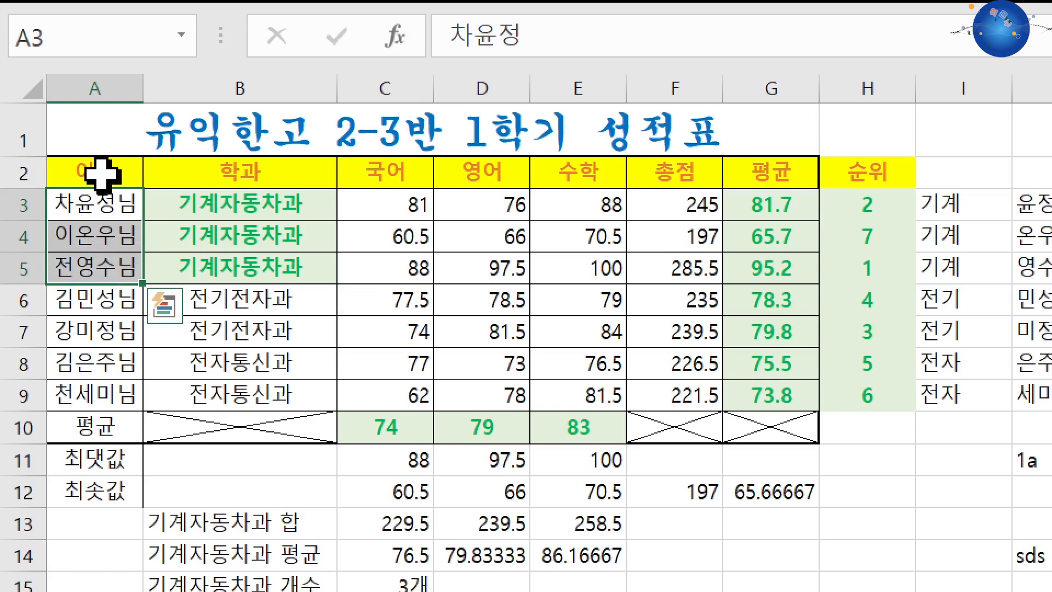
Sort A2:H9 again by 학과, adding 이름 as a second sort level, both by value in ascending order.
left_click_drag(94, 169, 841, 404)
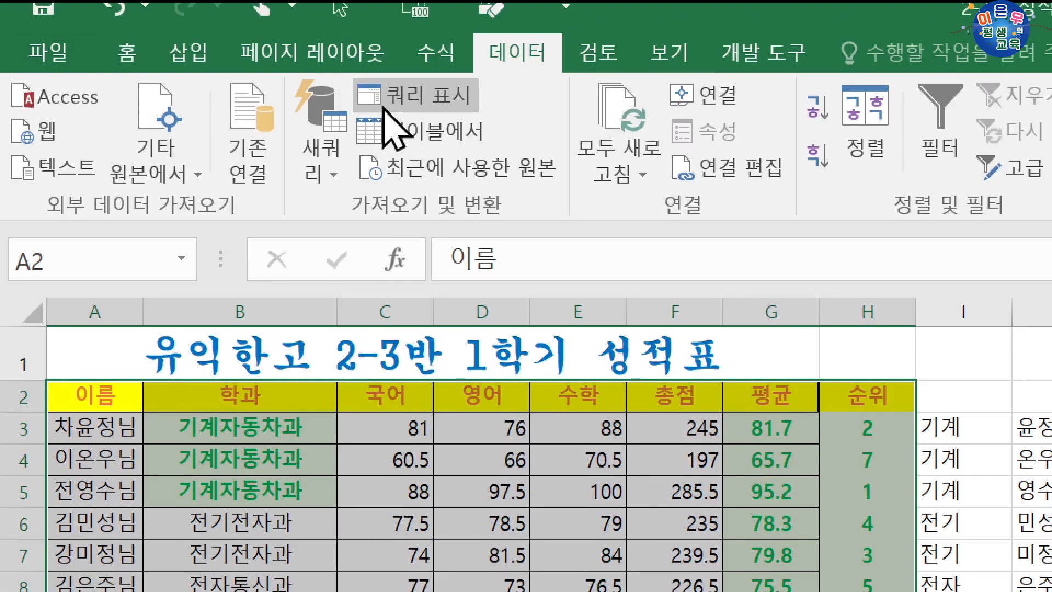
left_click(883, 143)
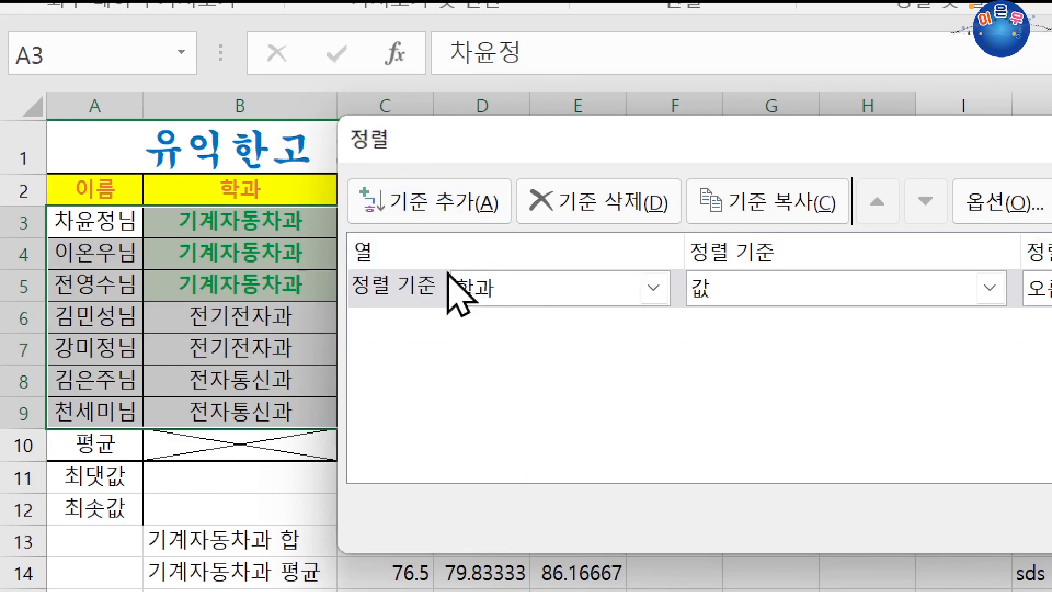
left_click(428, 211)
left_click(653, 327)
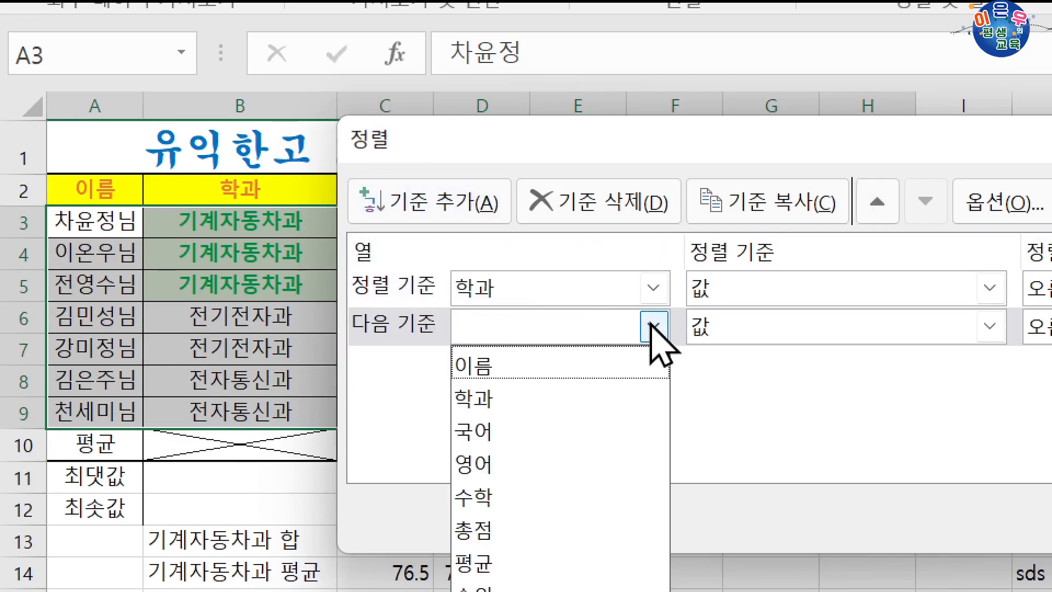
left_click(552, 366)
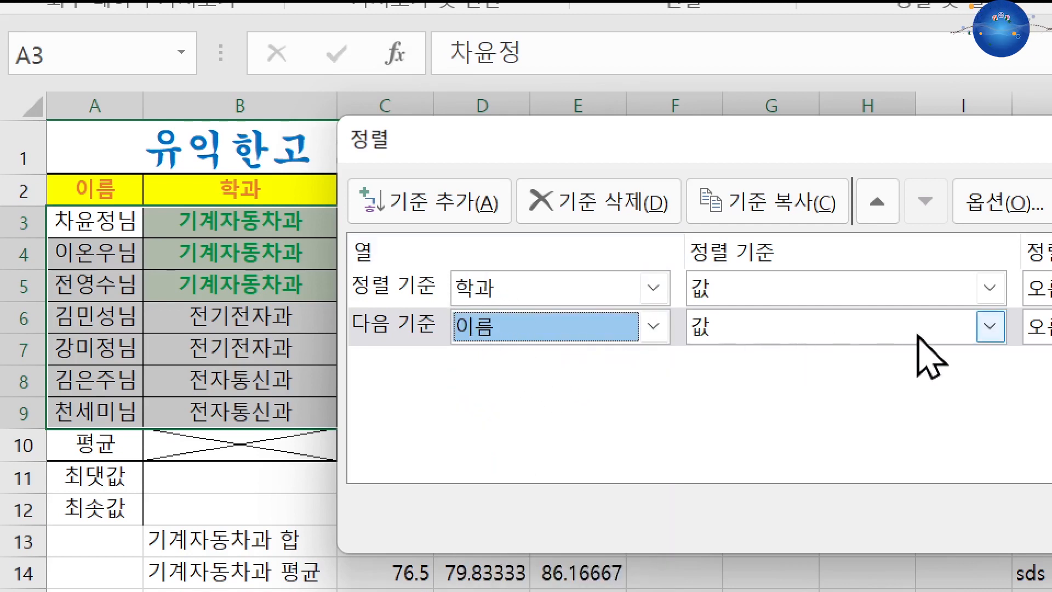
left_click(977, 328)
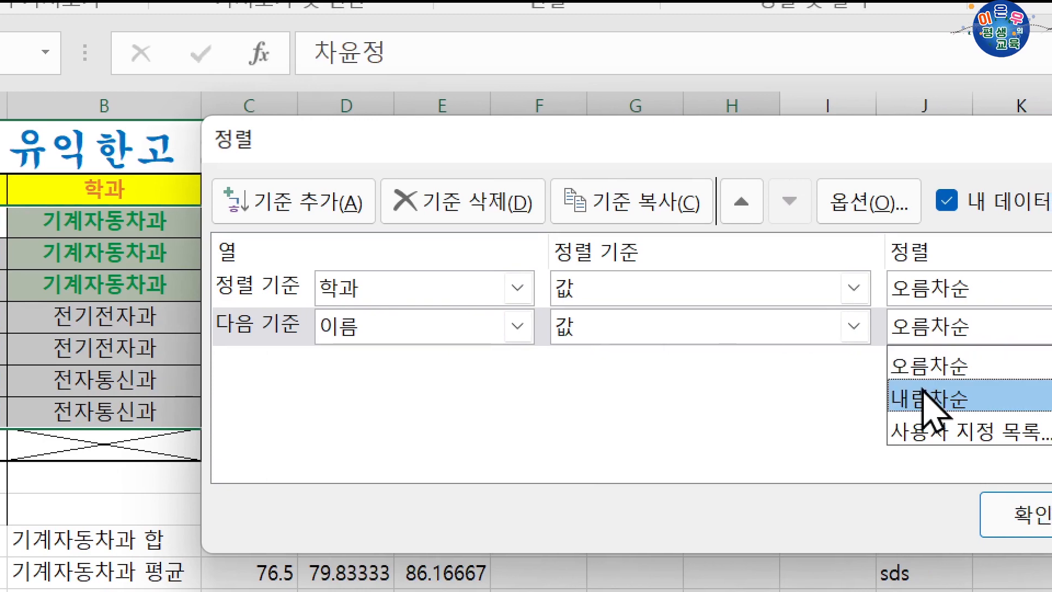
left_click(926, 366)
left_click(1006, 521)
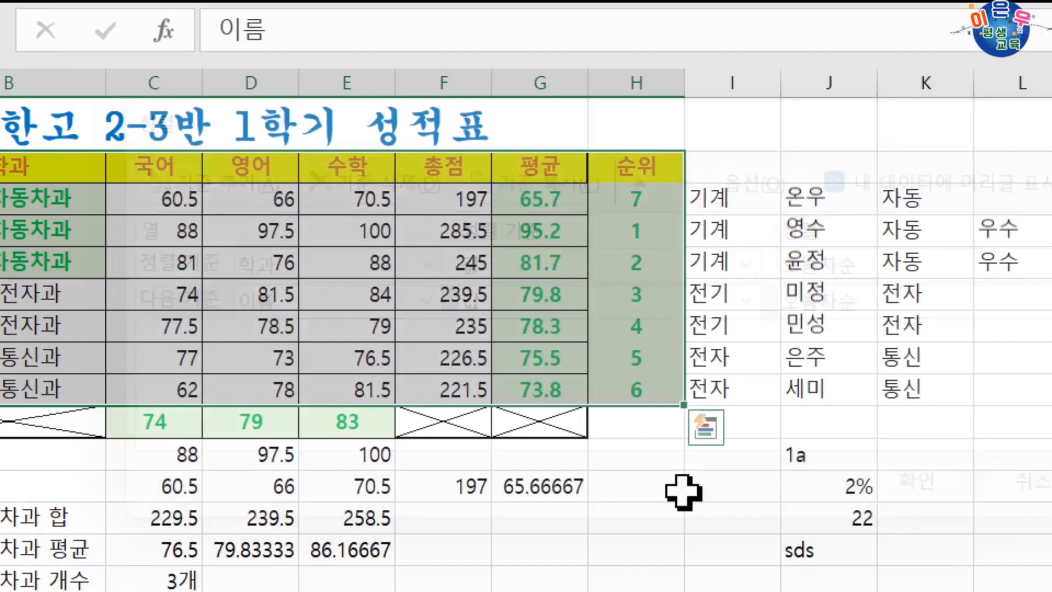
Check the order of the names within each department group of the sorted table.
left_click(30, 207)
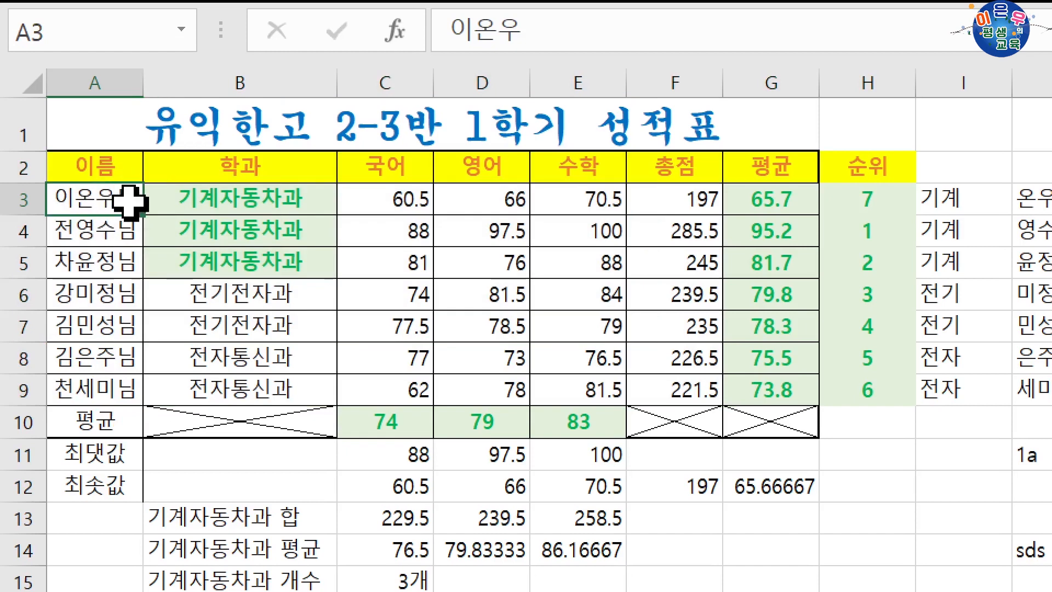
mouse_move(130, 201)
left_mouse_down()
mouse_move(211, 245)
mouse_move(197, 324)
left_mouse_up()
left_click(185, 296)
left_click_drag(94, 294, 94, 322)
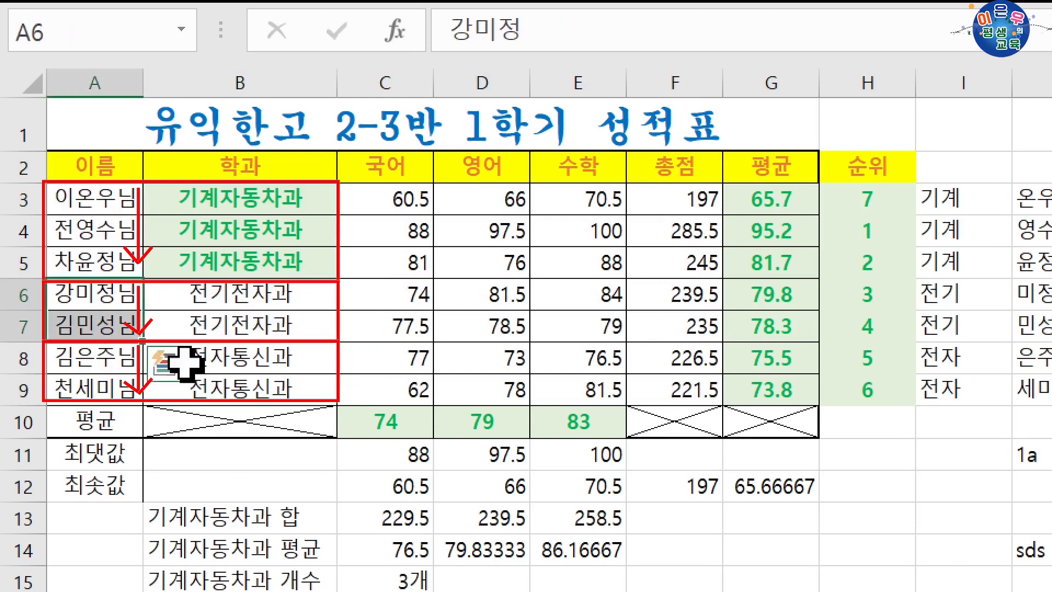
left_click_drag(237, 360, 199, 378)
left_click(97, 378)
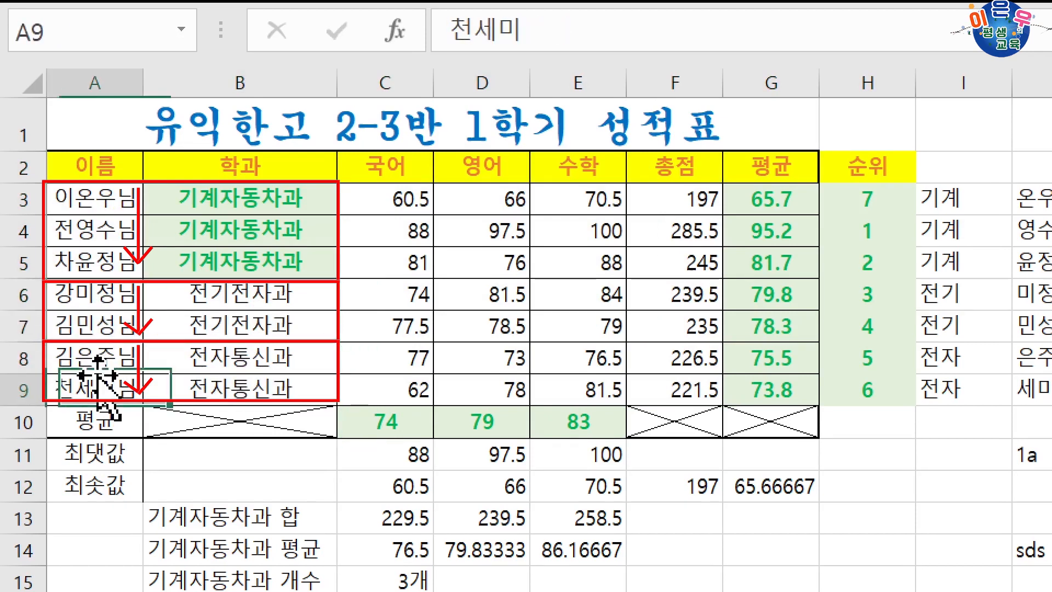
left_click(126, 173)
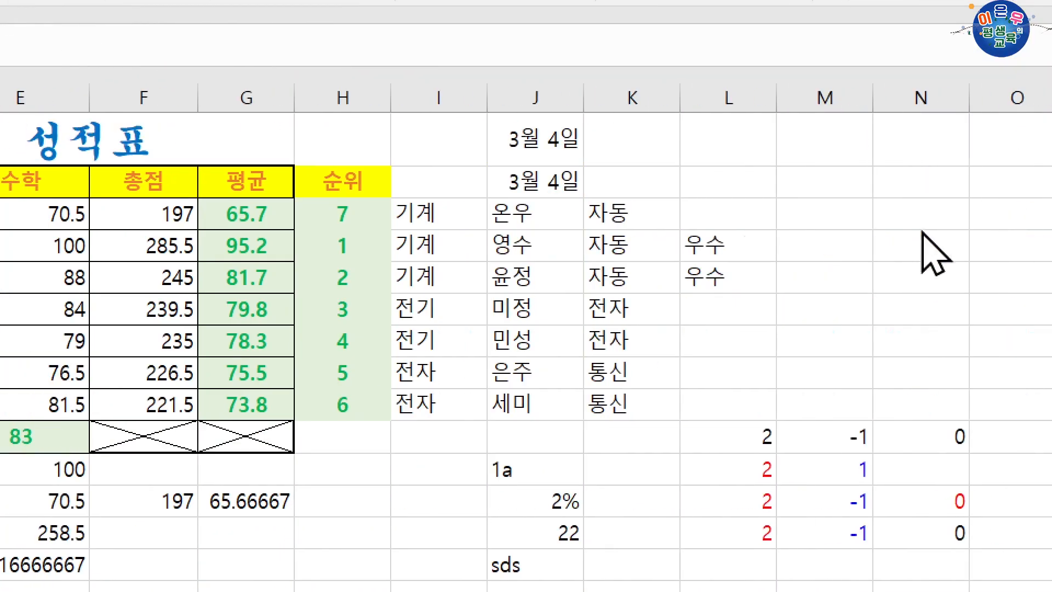
Clear the contents of J1:N15 and of the whole column I beside the grade table.
left_click(555, 147)
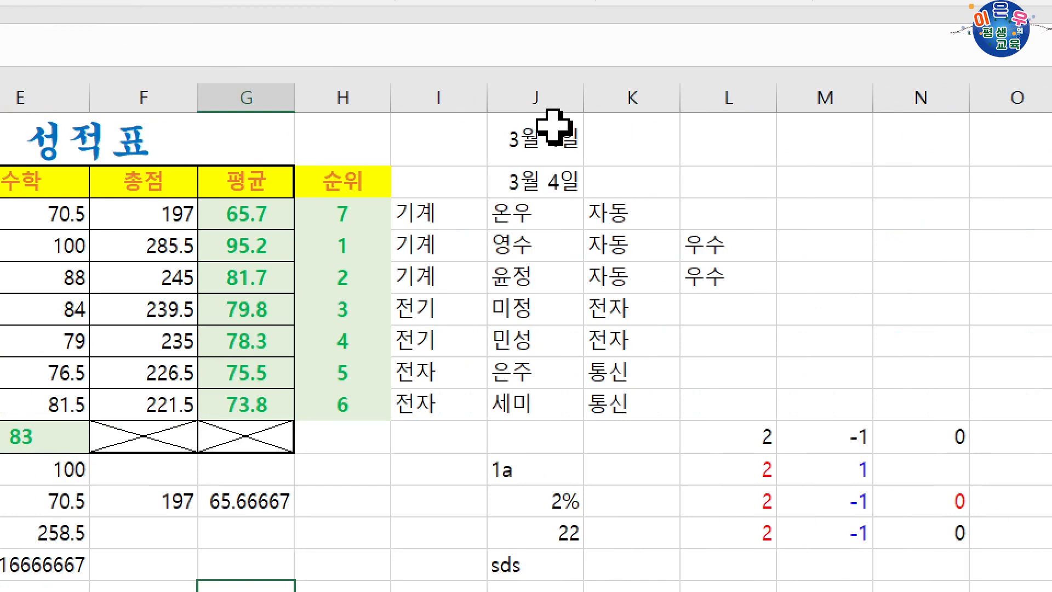
left_click_drag(554, 127, 957, 587)
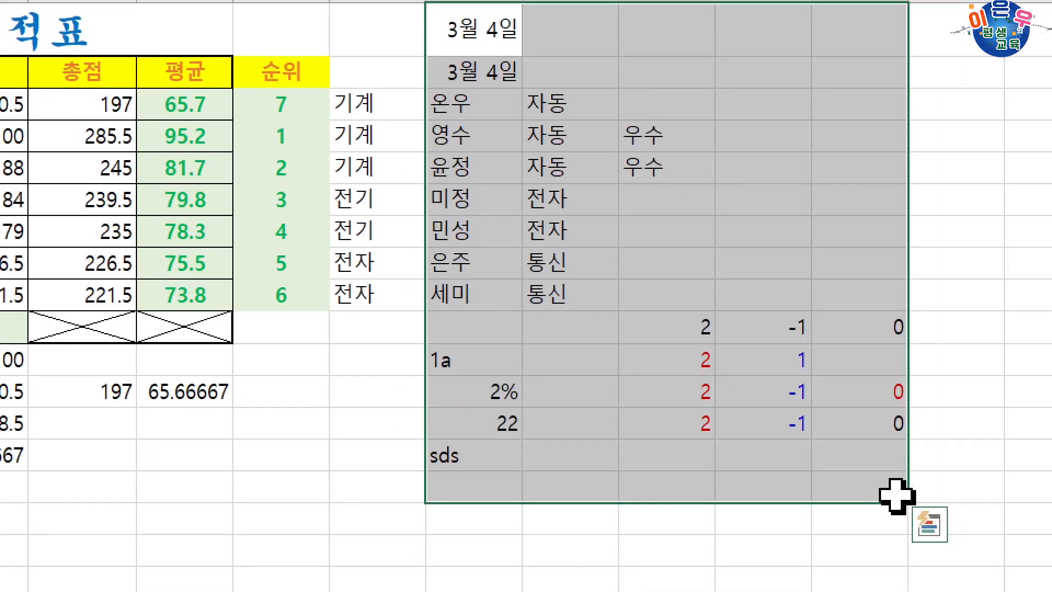
key("Delete")
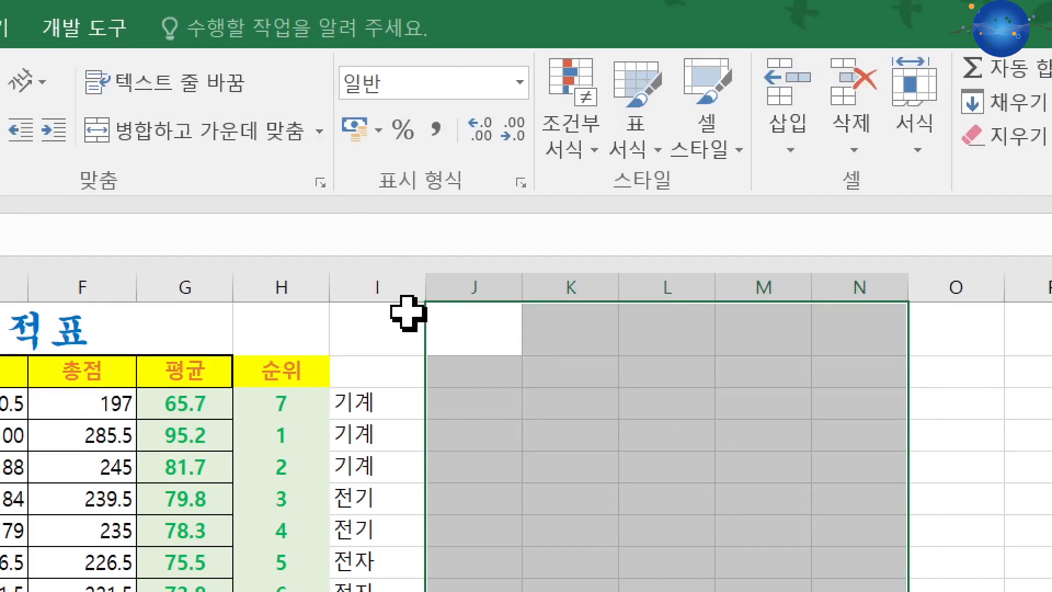
left_click(392, 291)
key("Delete")
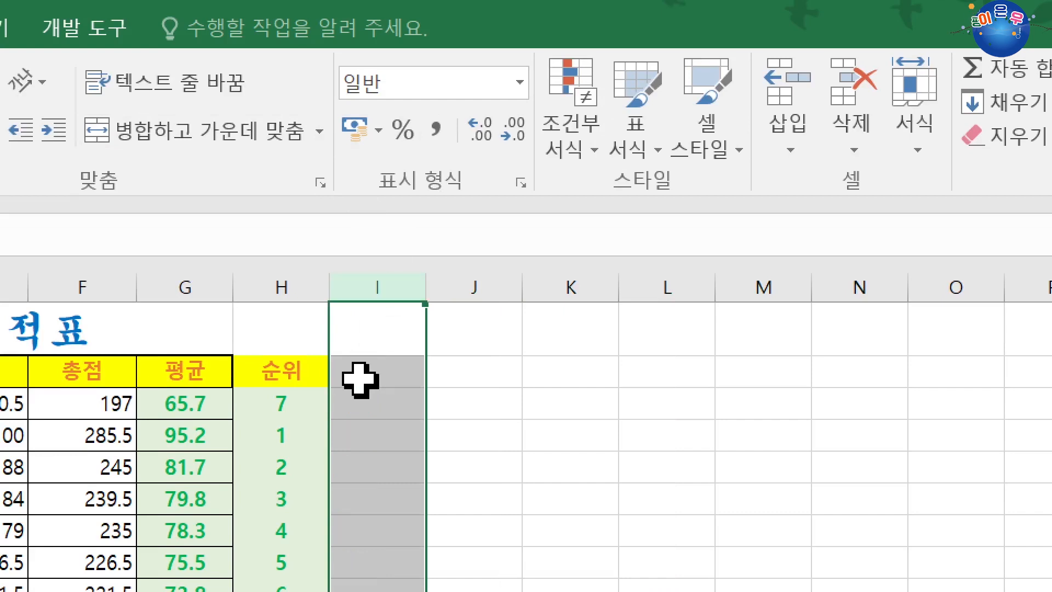
Enter 10023.345 in I1 and fill it across the range I1:M9.
left_click(357, 376)
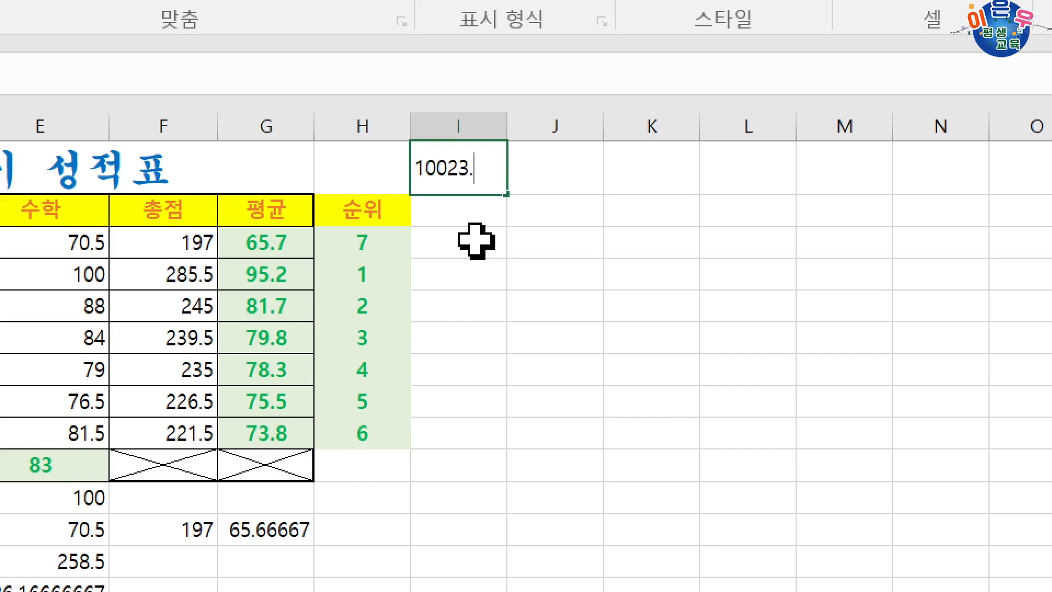
key("Return")
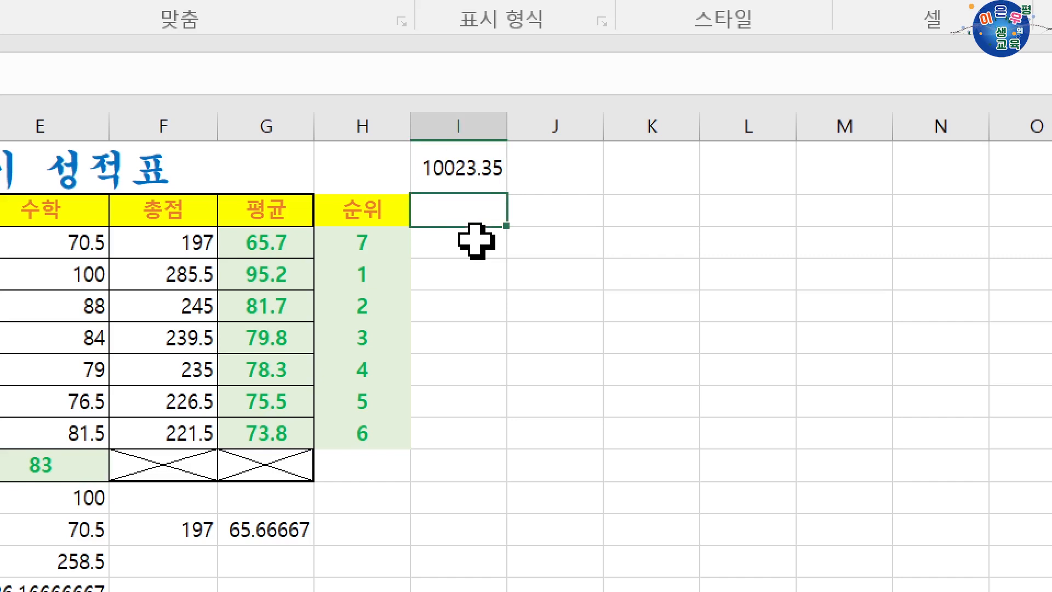
left_click(496, 170)
left_click_drag(506, 194, 877, 447)
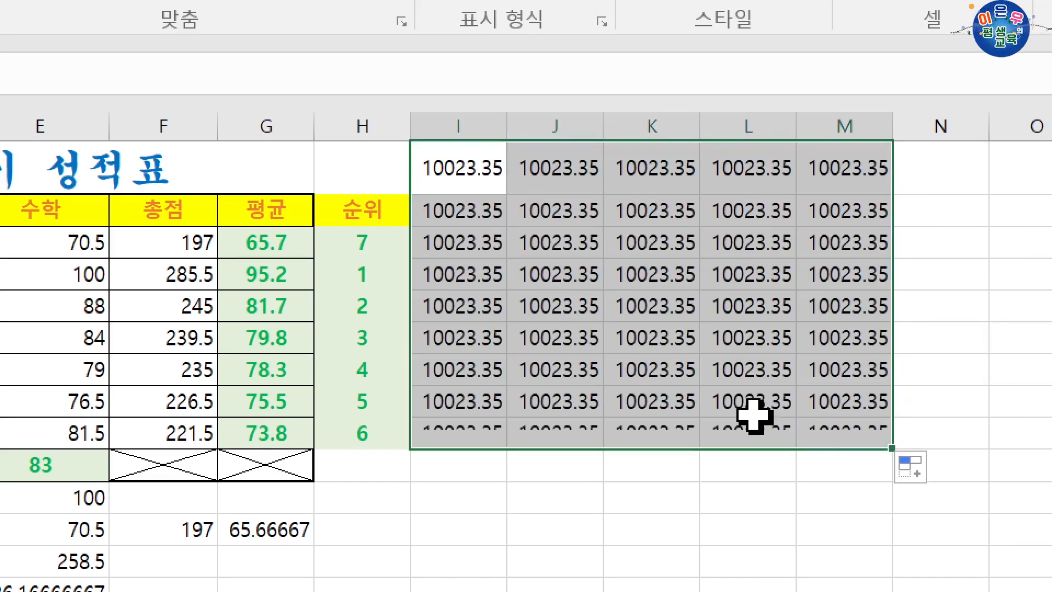
Apply the Korean won (한국어) accounting number format to J1:K1.
left_click(546, 171)
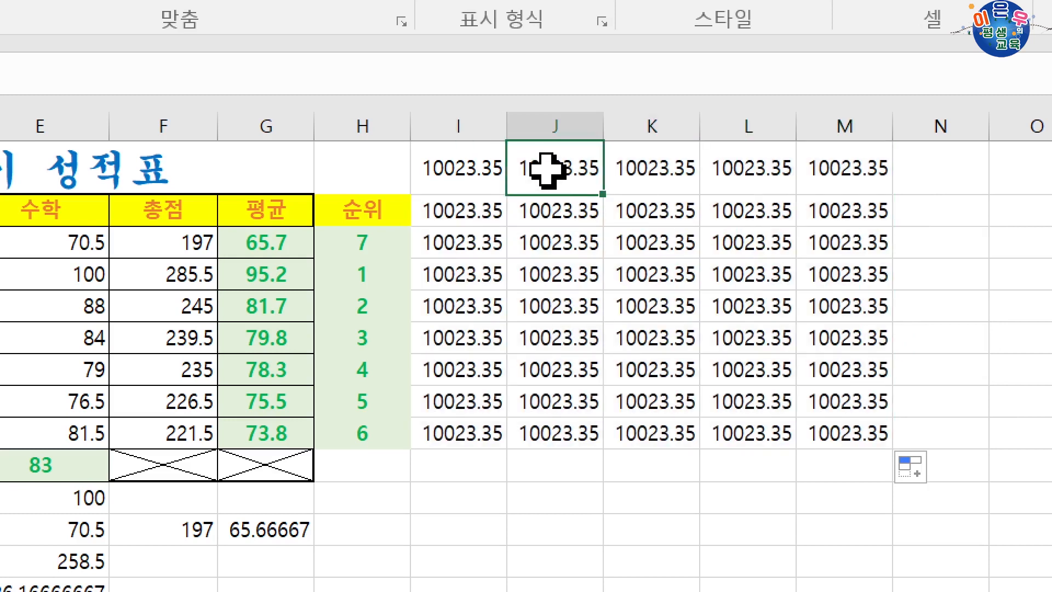
left_click(484, 167)
left_click(580, 173)
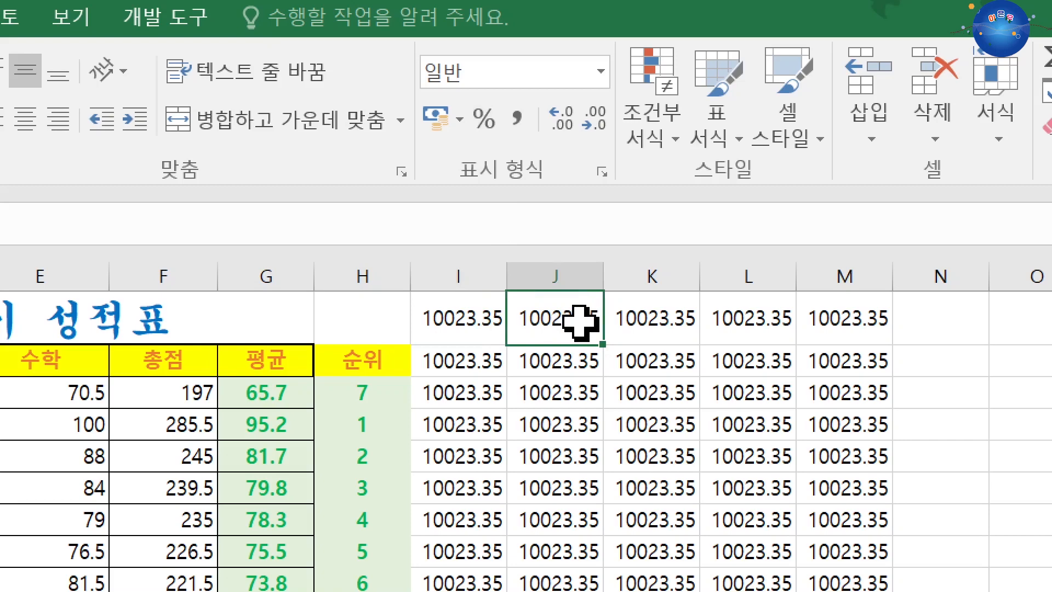
left_click_drag(580, 322, 662, 322)
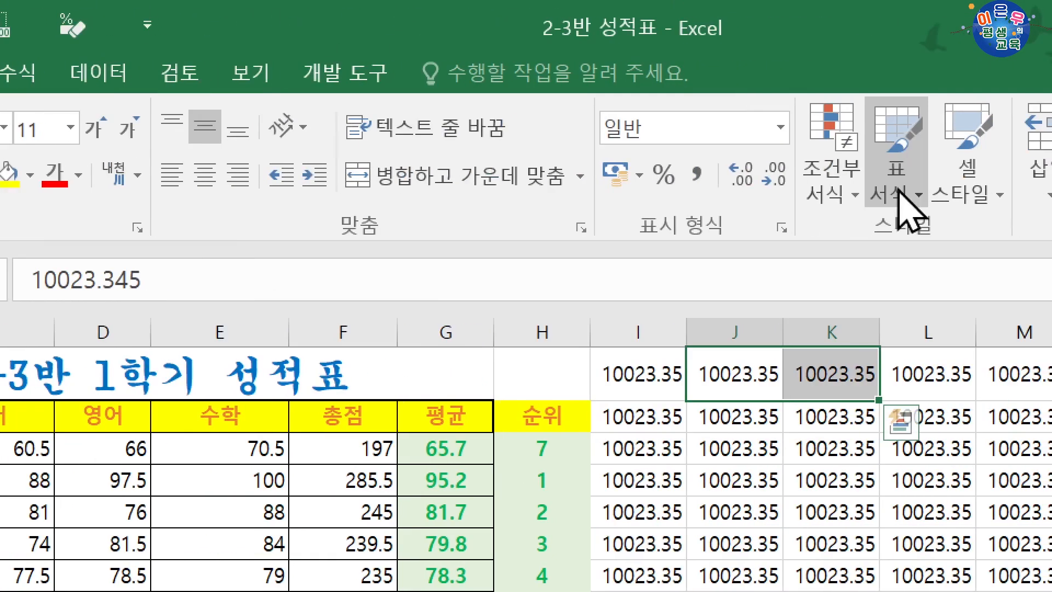
left_click(640, 177)
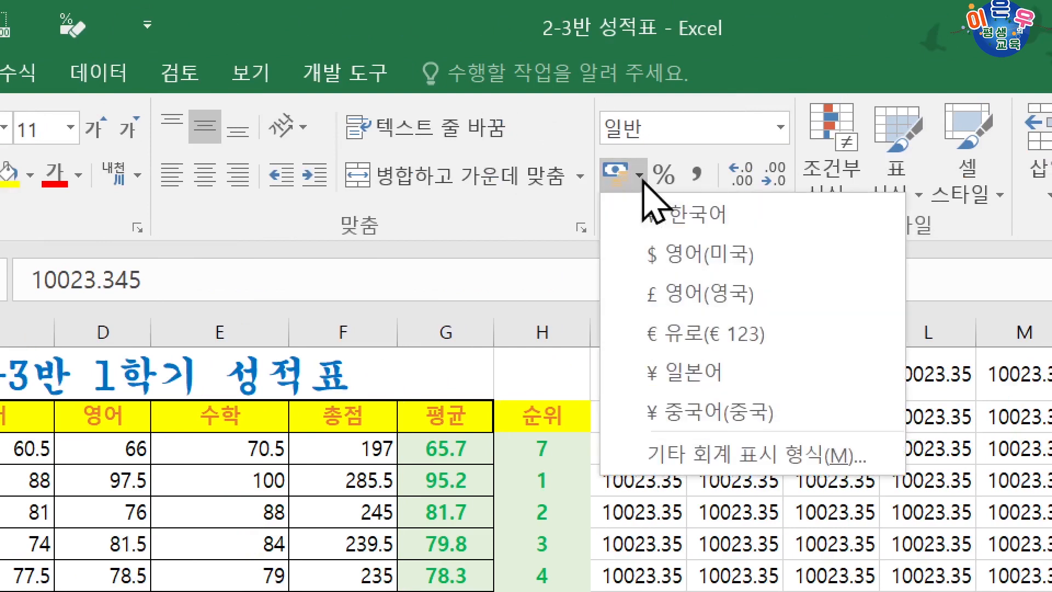
left_click(683, 220)
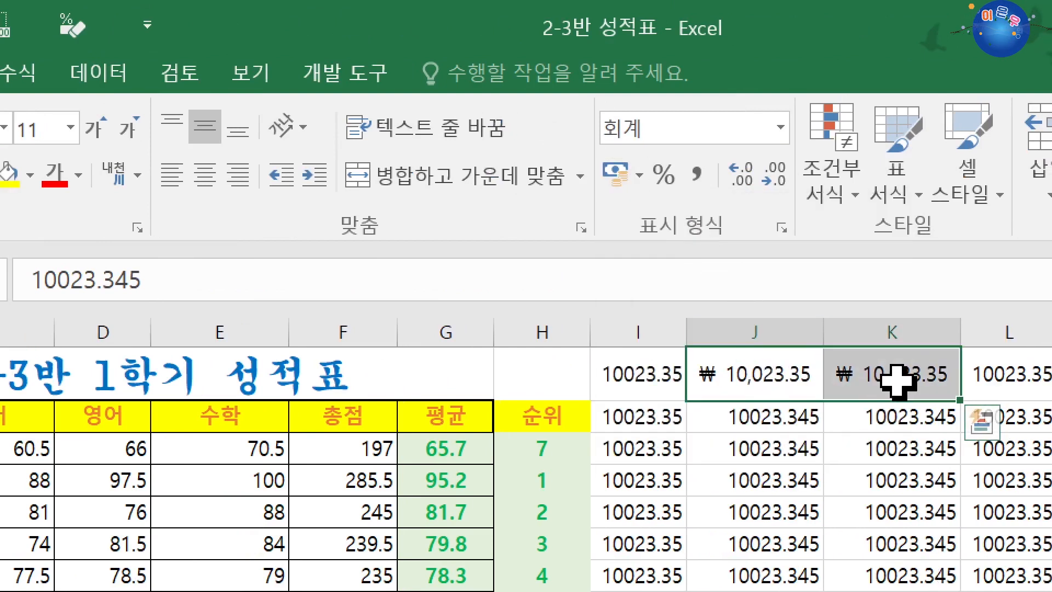
Reset the number format of K1 to 일반 (General).
left_click(759, 416)
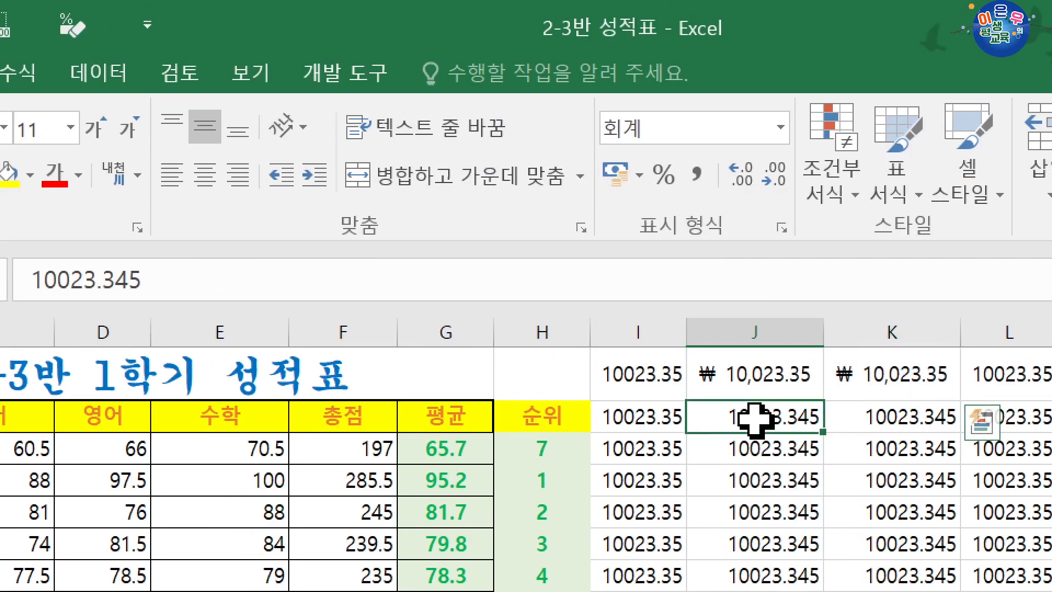
left_click(874, 372)
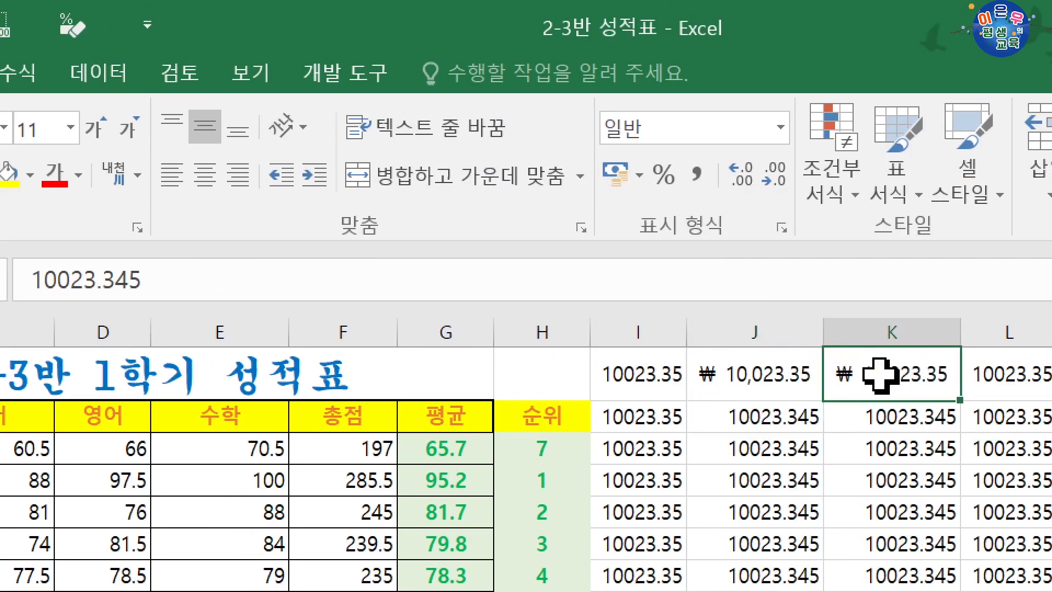
left_click(781, 129)
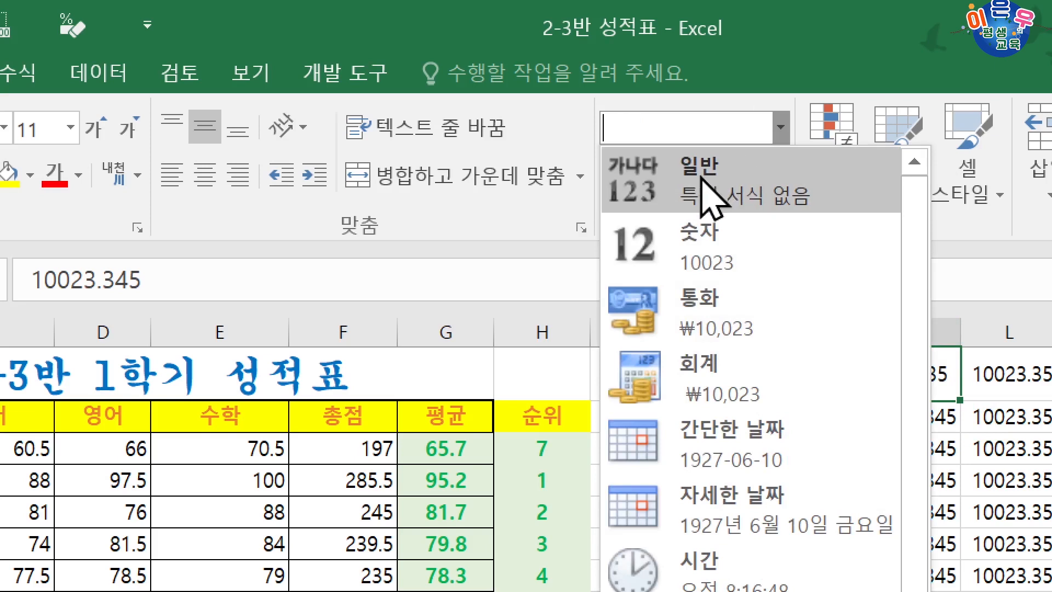
left_click(722, 196)
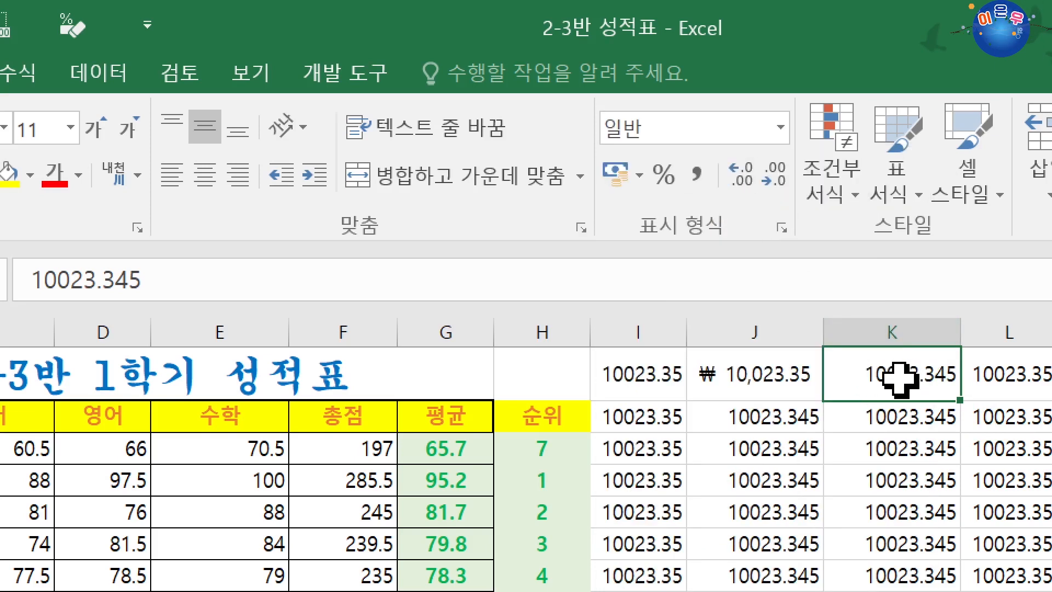
Apply the custom (사용자 지정) number format #,### to I2:J3.
mouse_move(655, 413)
left_mouse_down()
mouse_move(719, 418)
mouse_move(728, 448)
left_mouse_up()
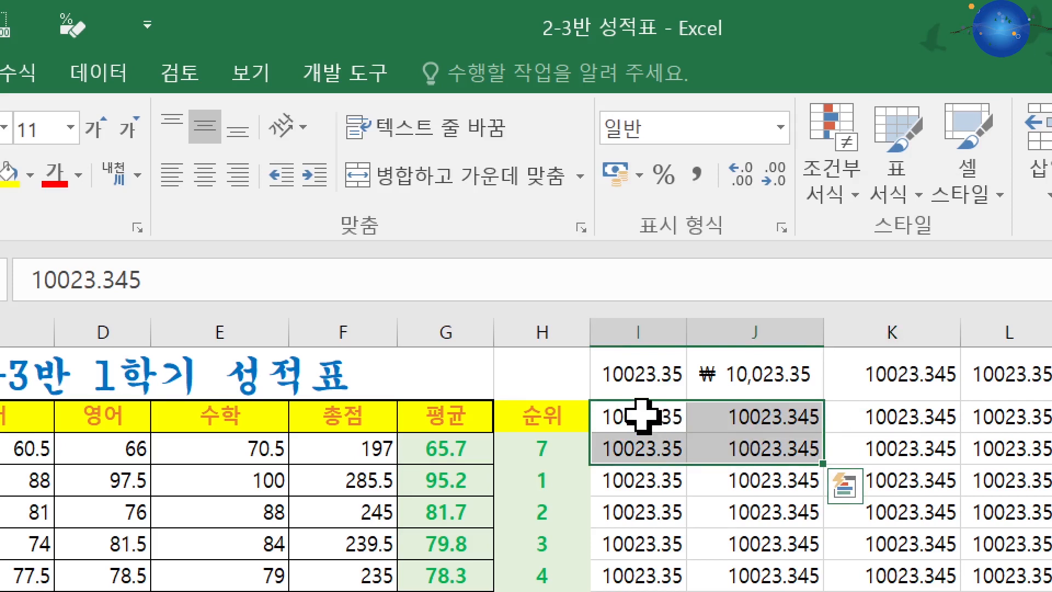
key("ctrl+1")
left_click_drag(225, 256, 569, 159)
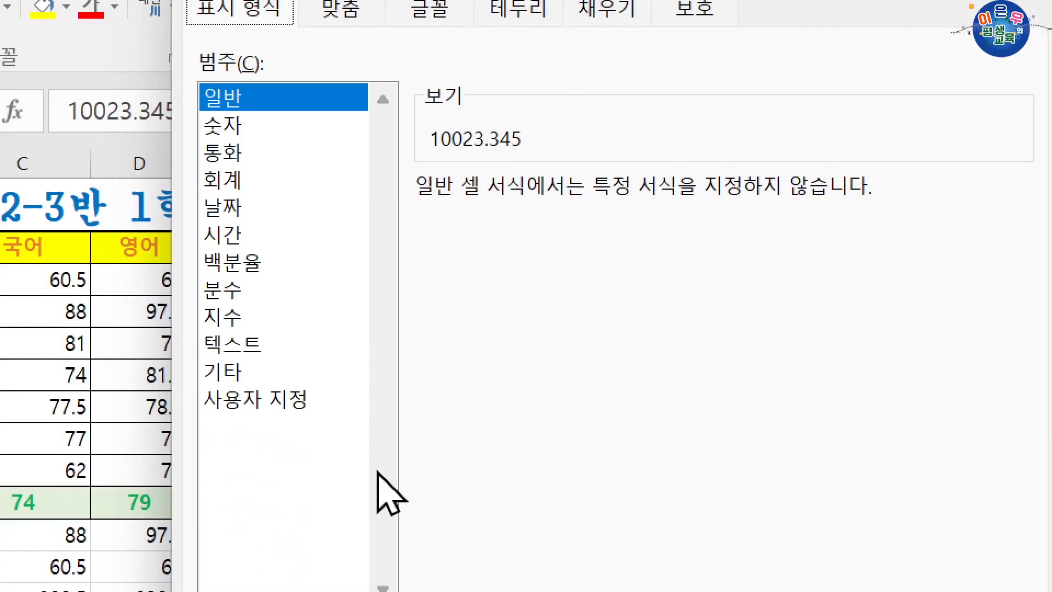
left_click(280, 399)
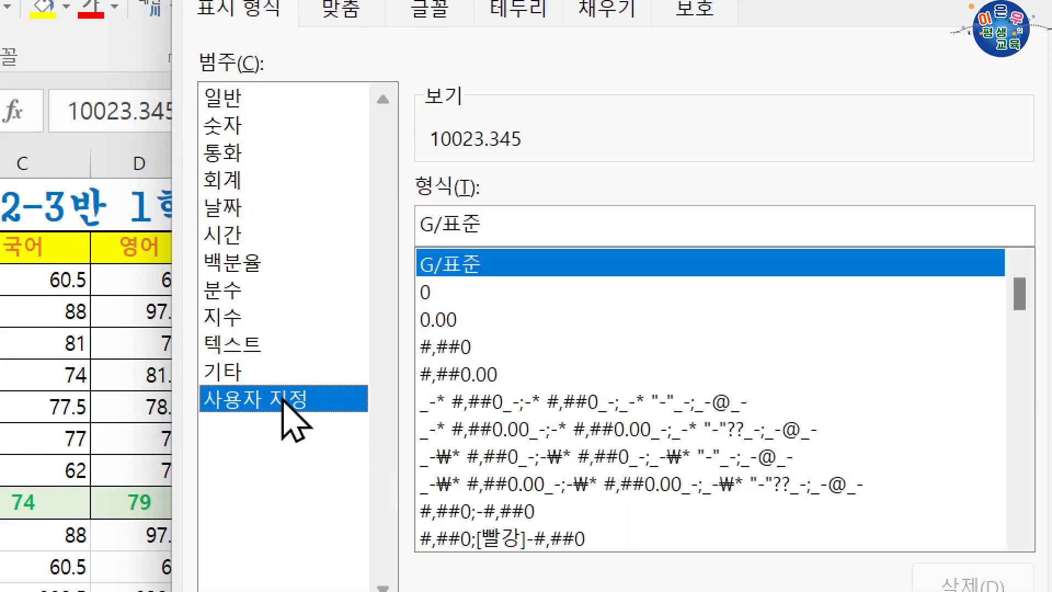
double_click(443, 225)
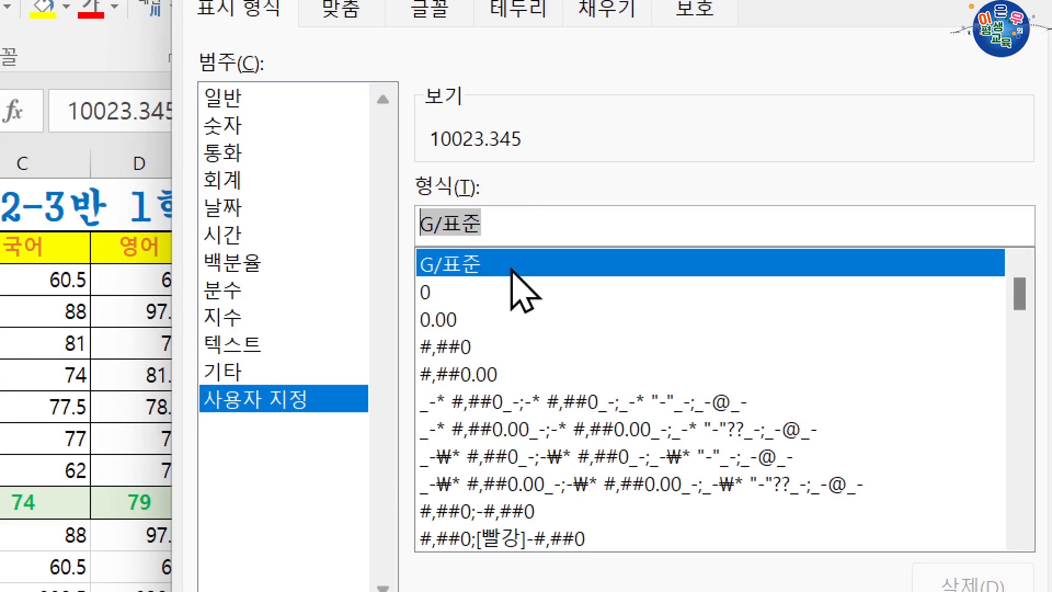
type("#,###")
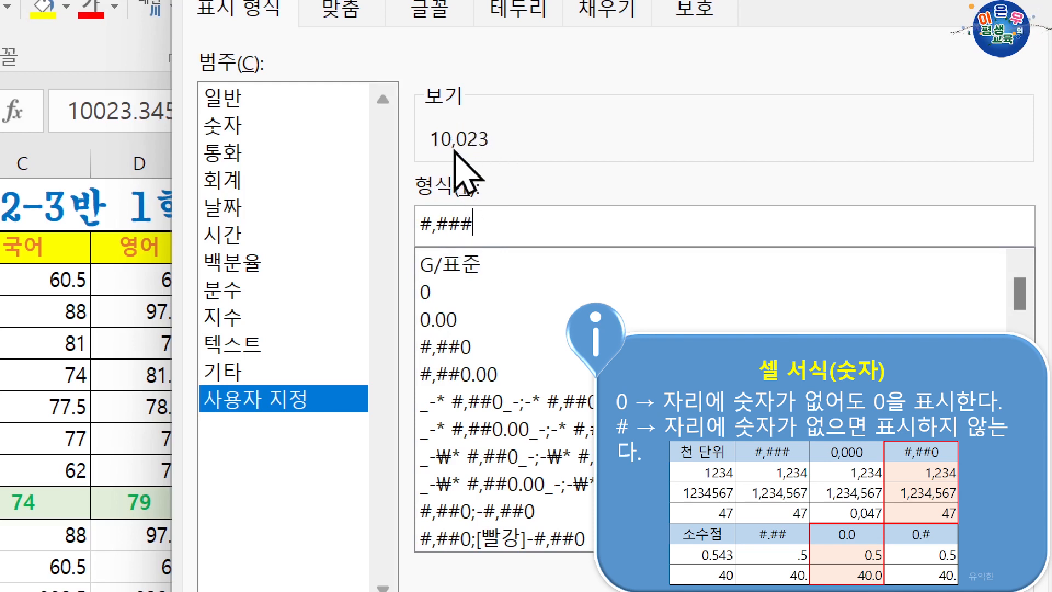
key("Return")
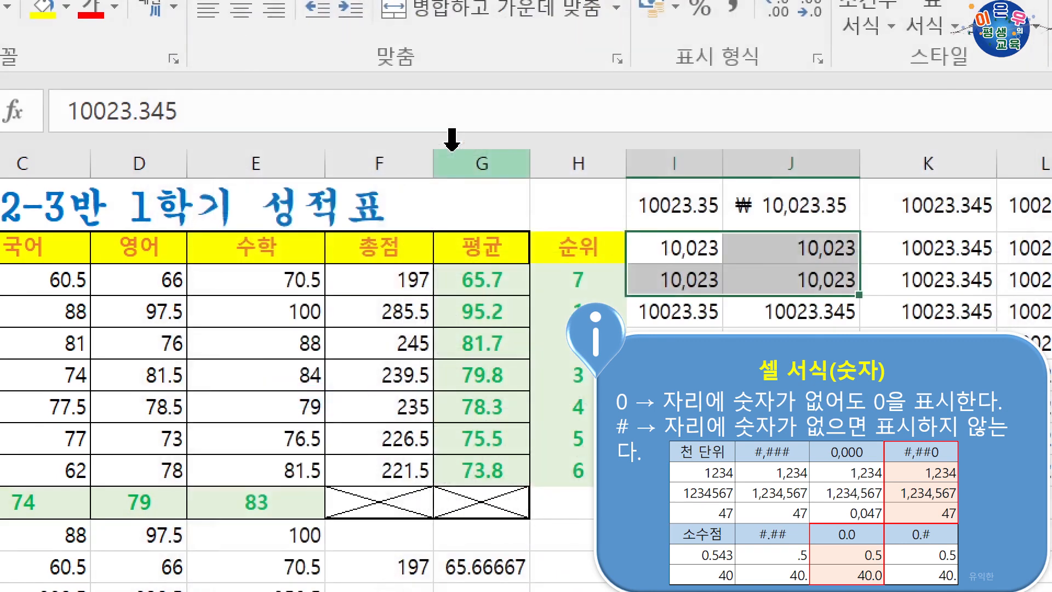
Enter 123400000 in J2 to test the thousands separator of the #,### format.
left_click(776, 250)
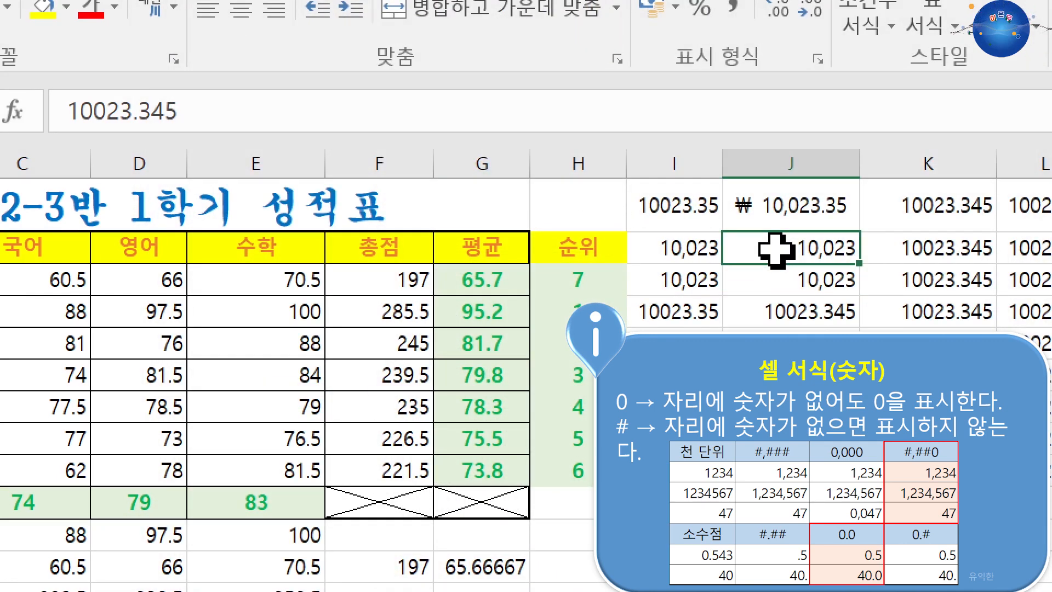
type("1")
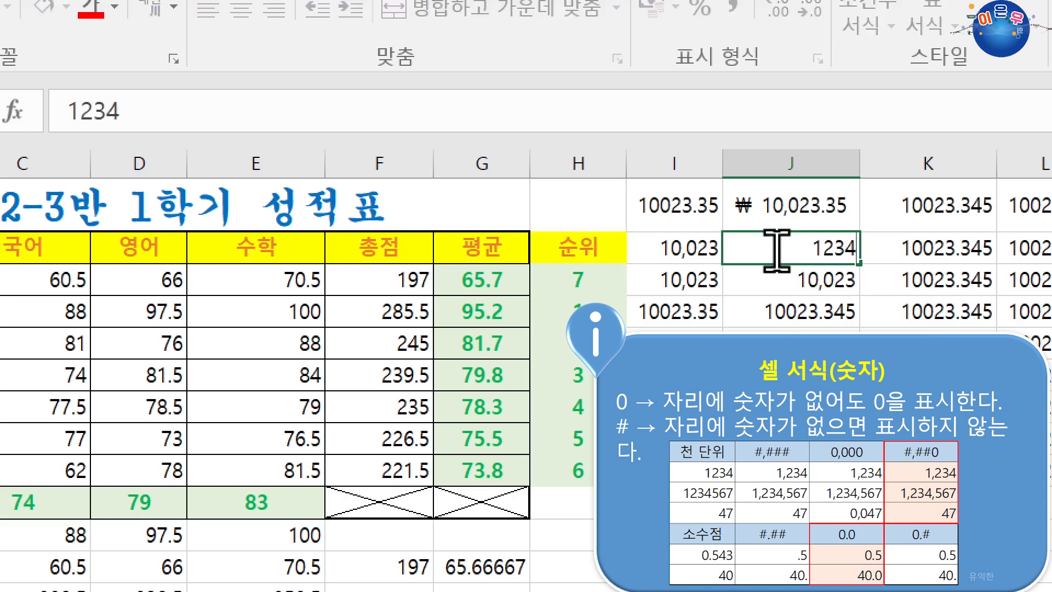
key("Return")
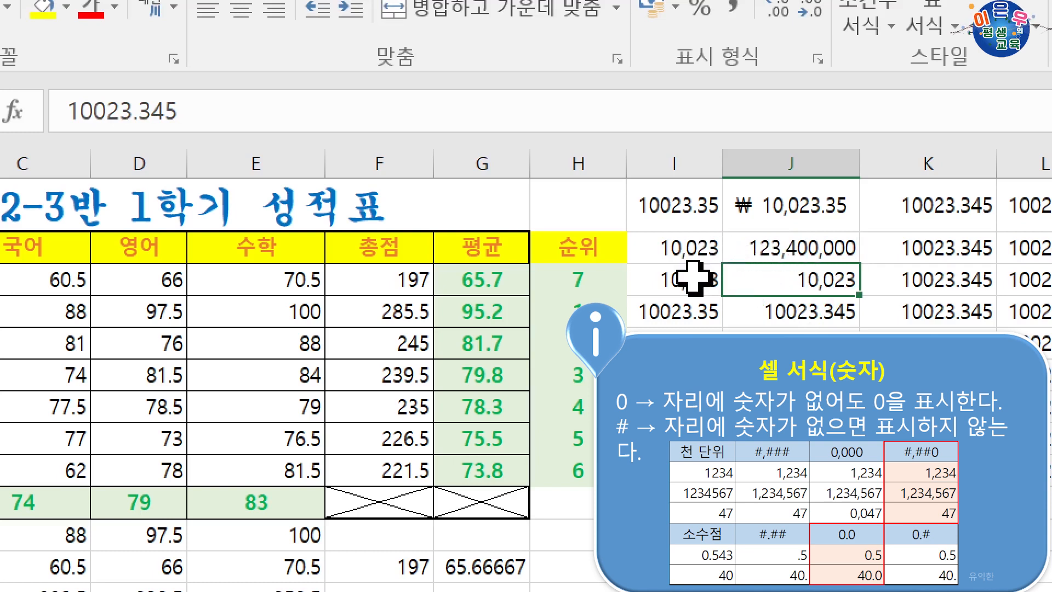
Change the custom number format of I3:J3 to 0,000.
left_click_drag(694, 278, 806, 279)
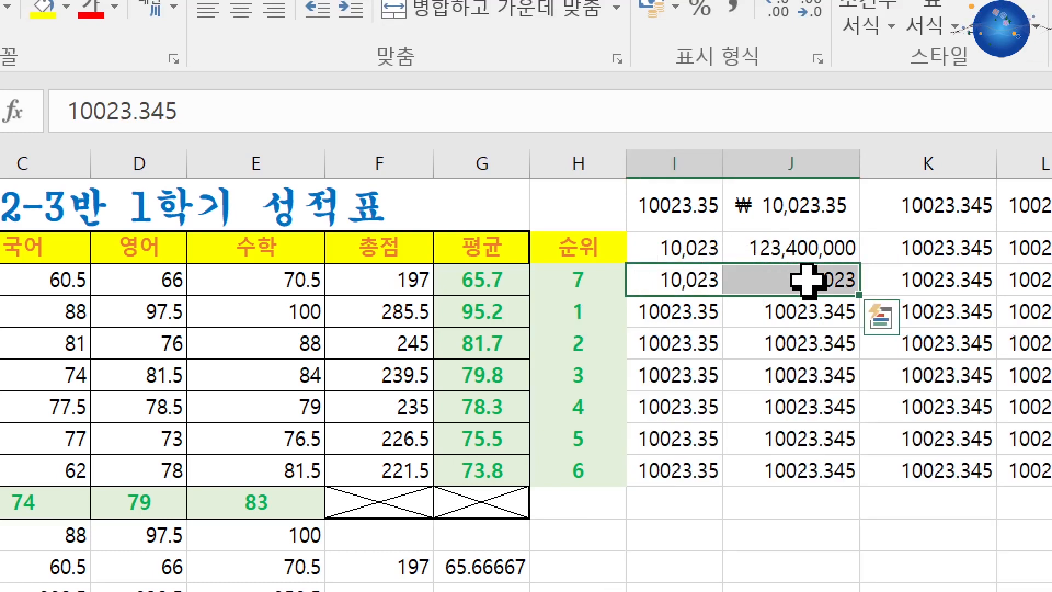
key("ctrl+1")
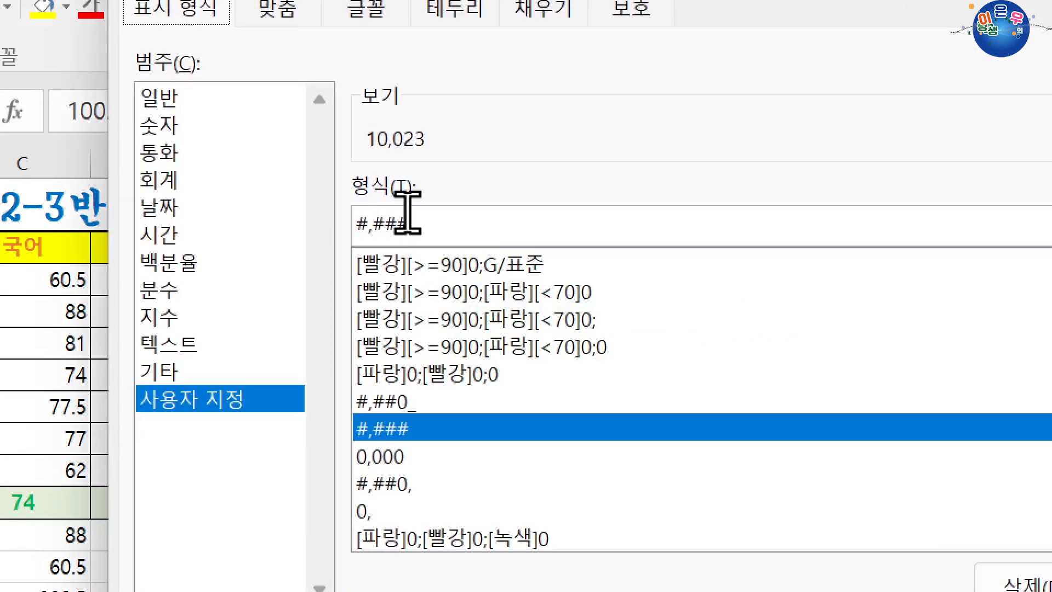
left_click_drag(426, 218, 296, 242)
type("0")
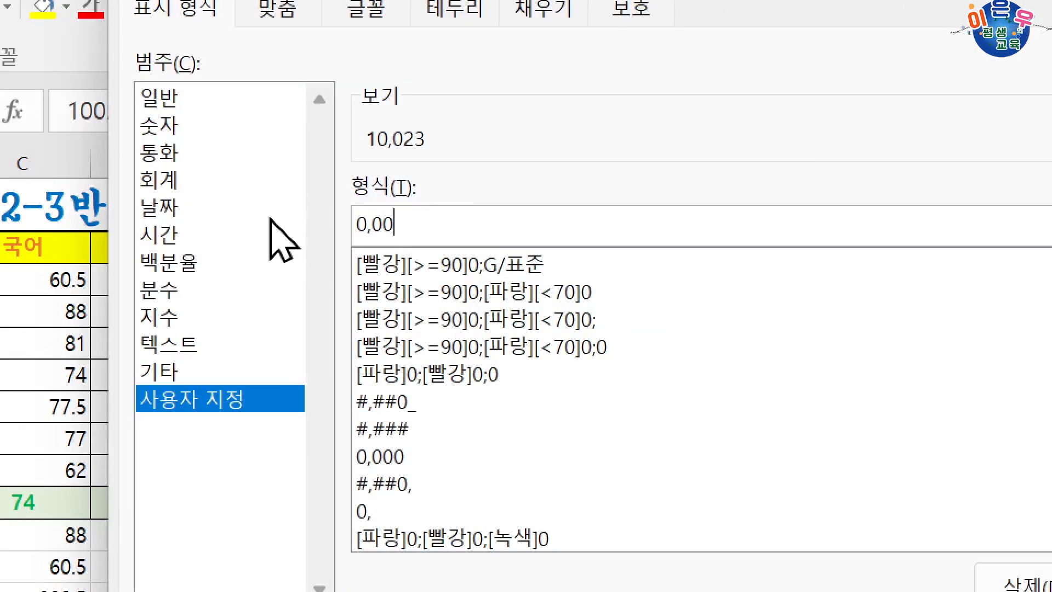
key("Return")
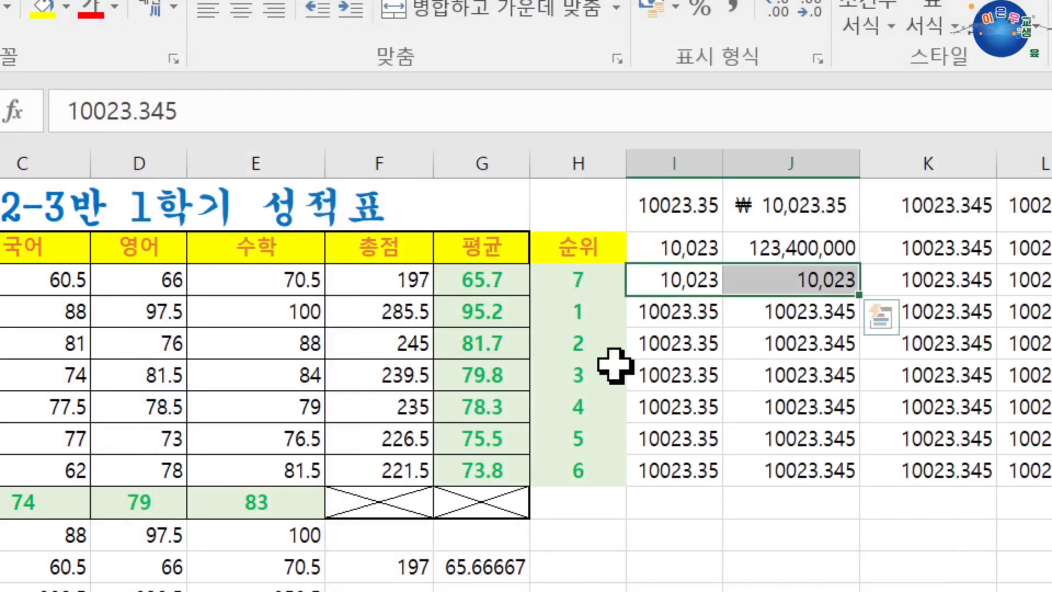
Enter 10088898 in J3 and compare its display with I3 under the 0,000 format.
type("1")
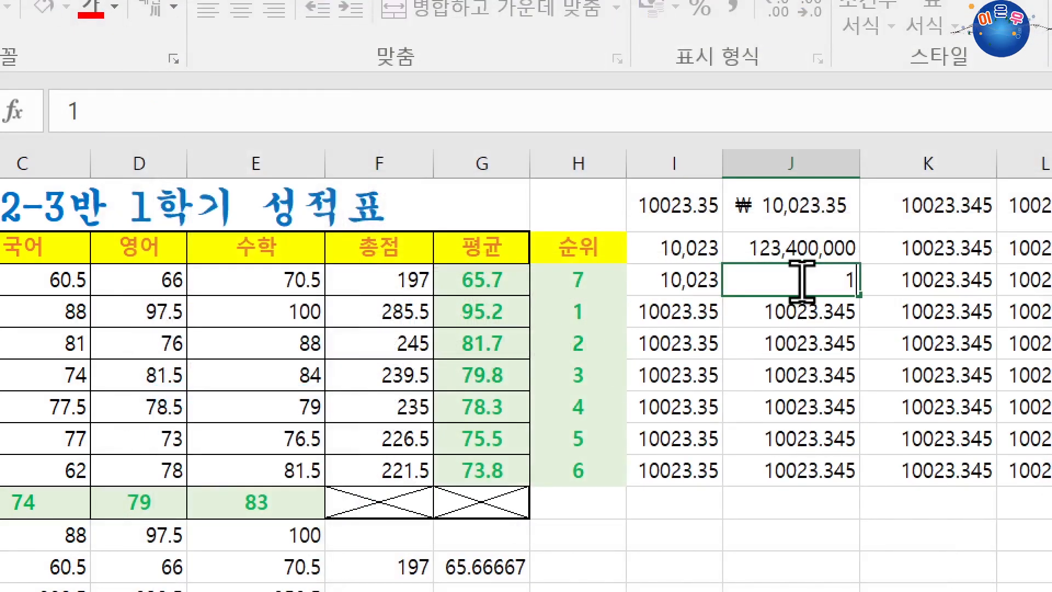
type("0,088,898")
key("Return")
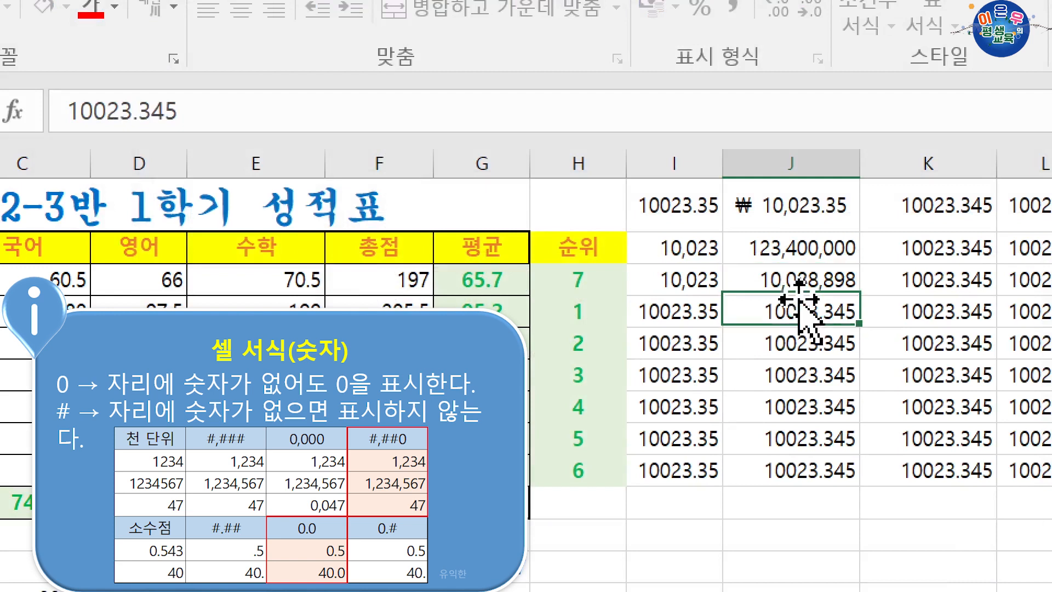
left_click(784, 279)
left_click(676, 284)
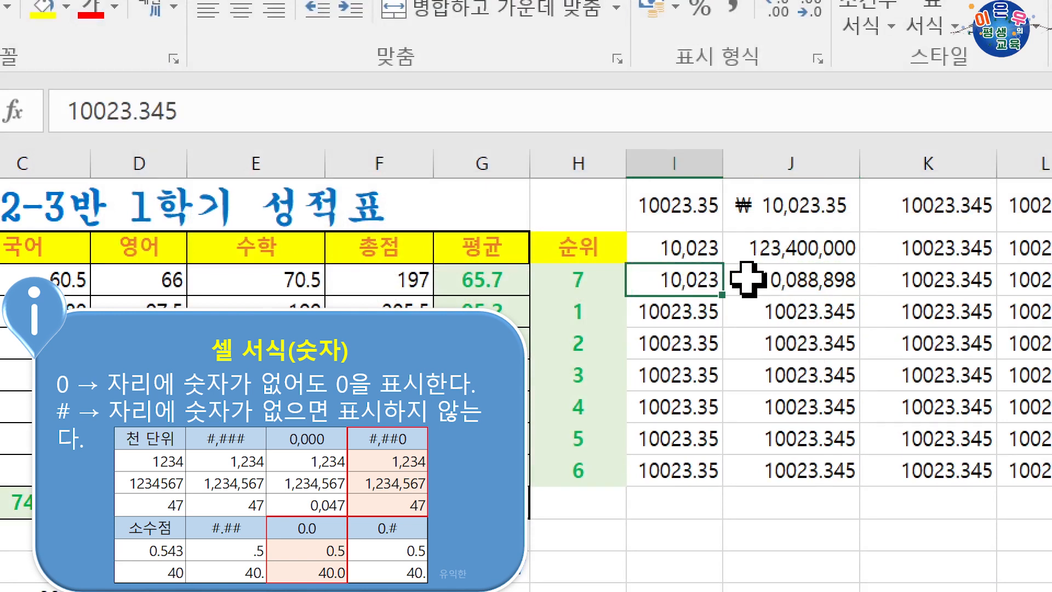
Enter 23 in J3 to test how the 0,000 format handles a short number.
left_click(764, 276)
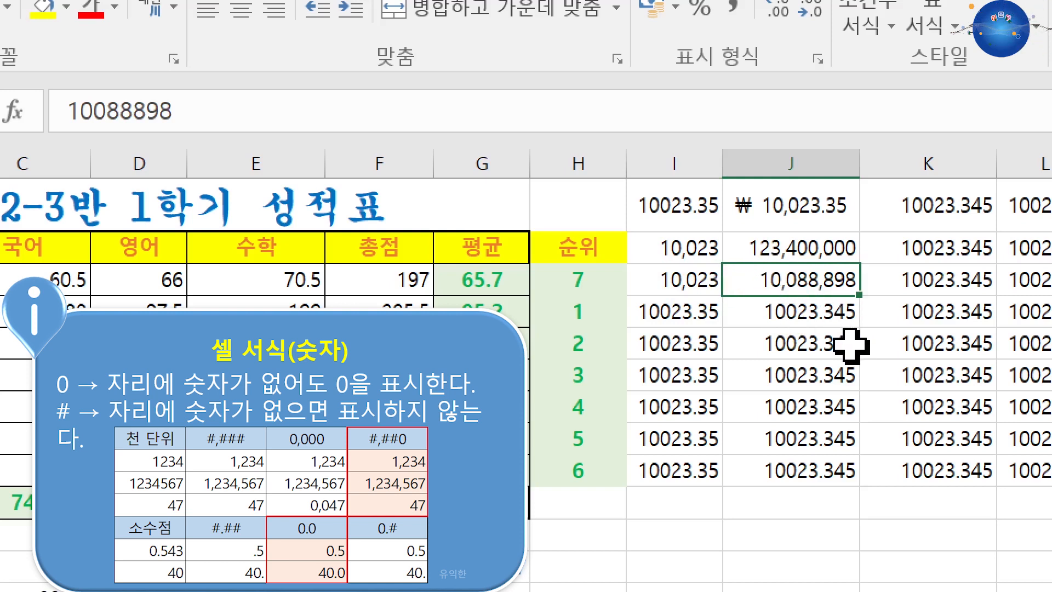
type("23")
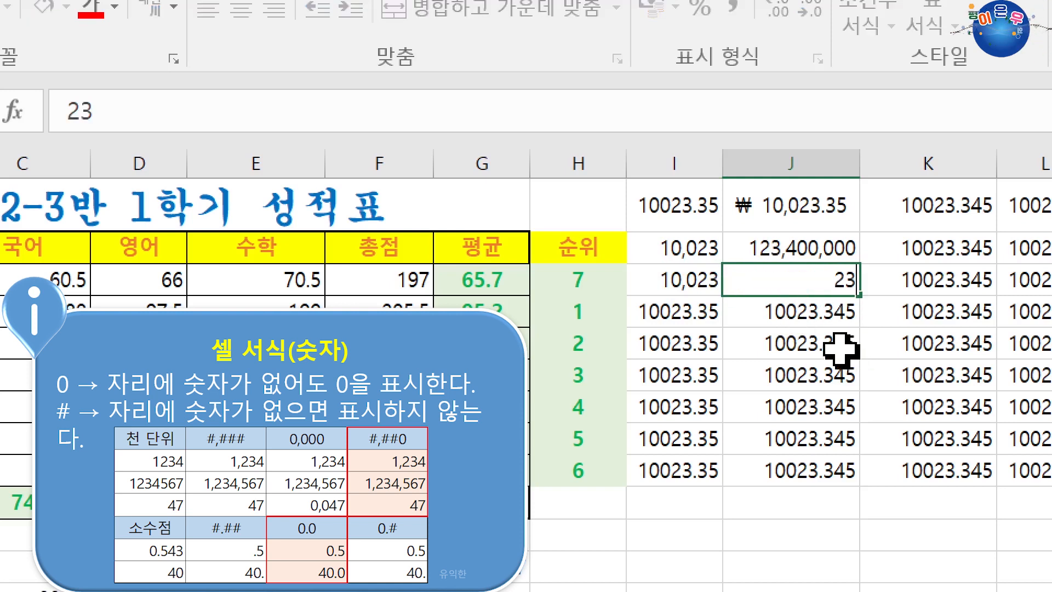
key("Return")
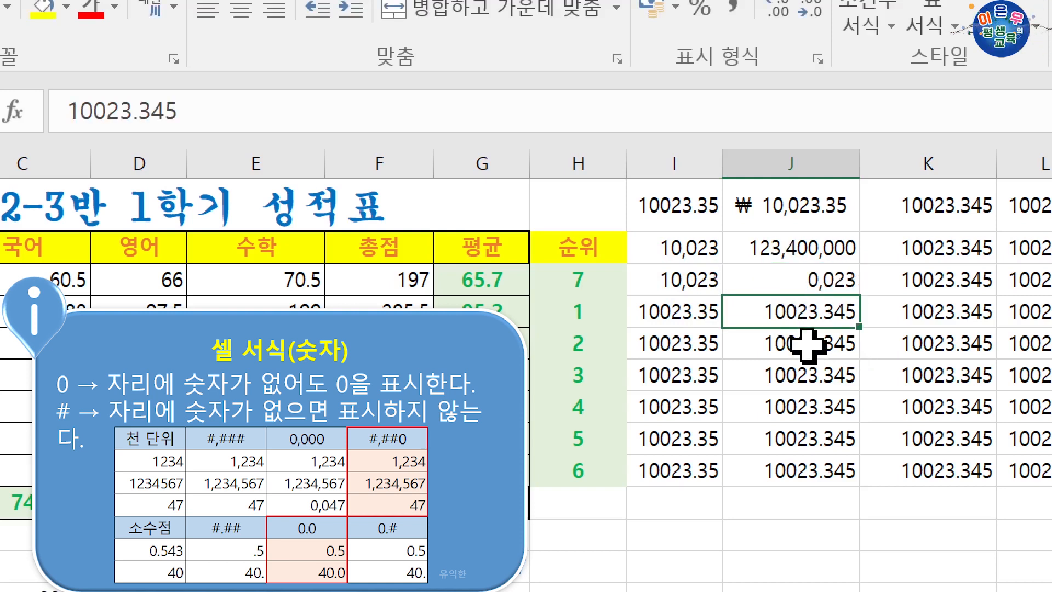
Enter 23 in J2 and compare its #,### display with the 0,000 display in J3.
left_click(808, 284)
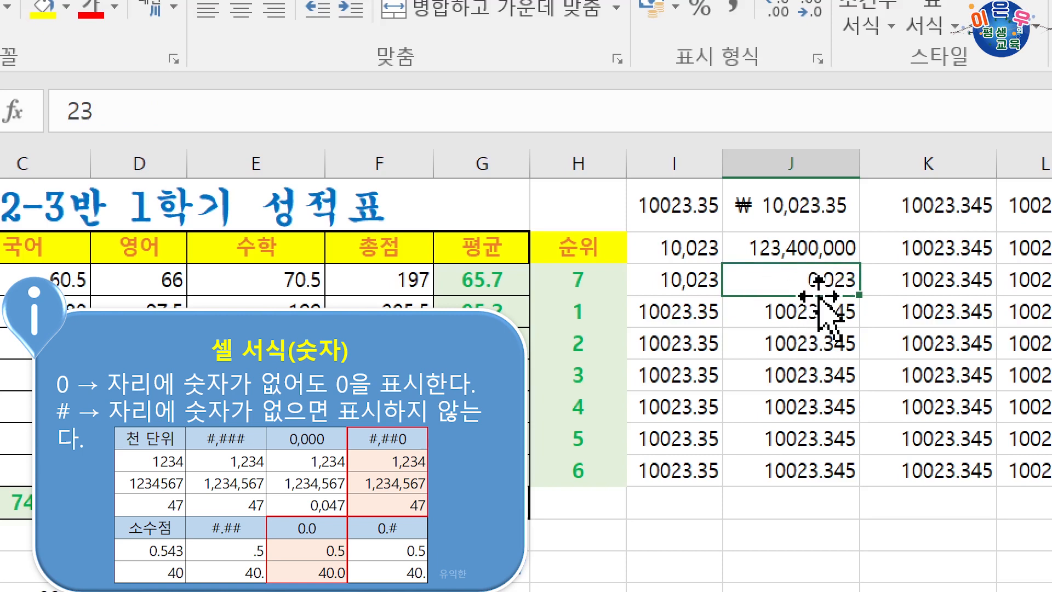
left_click(805, 251)
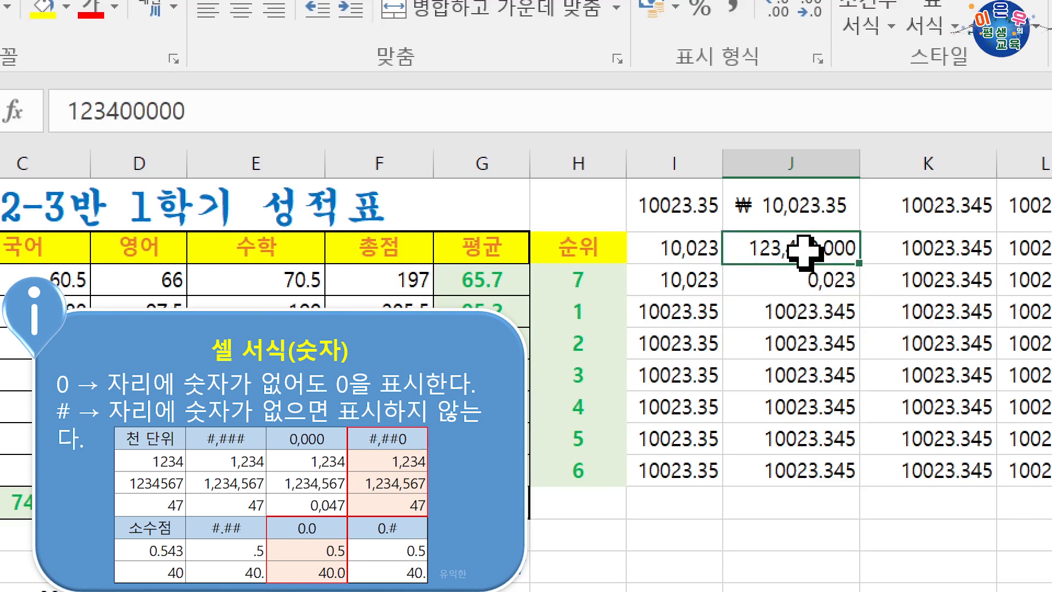
key("ctrl+z")
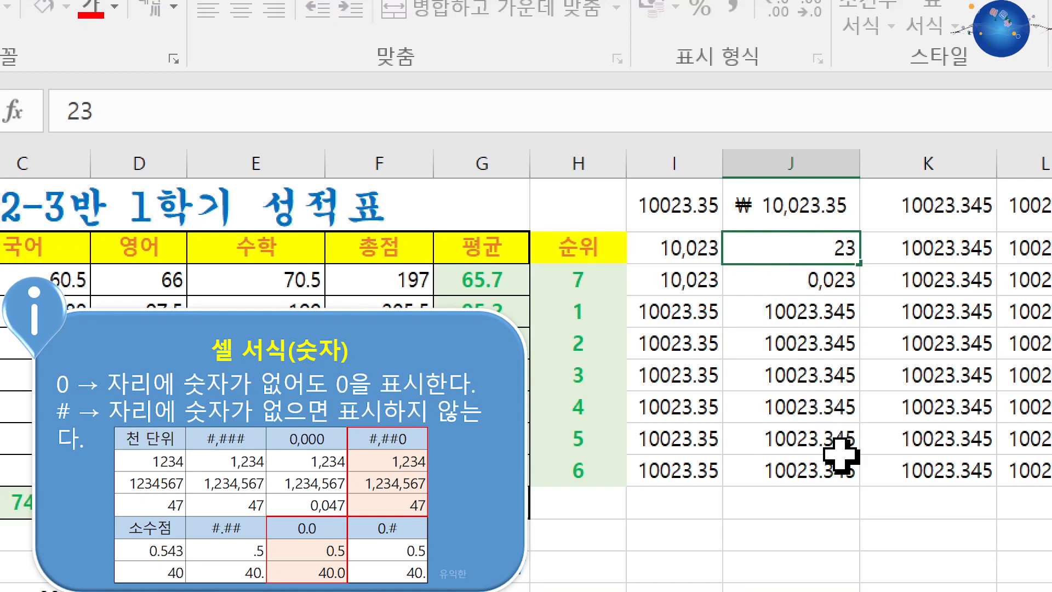
key("Down")
left_click(822, 241)
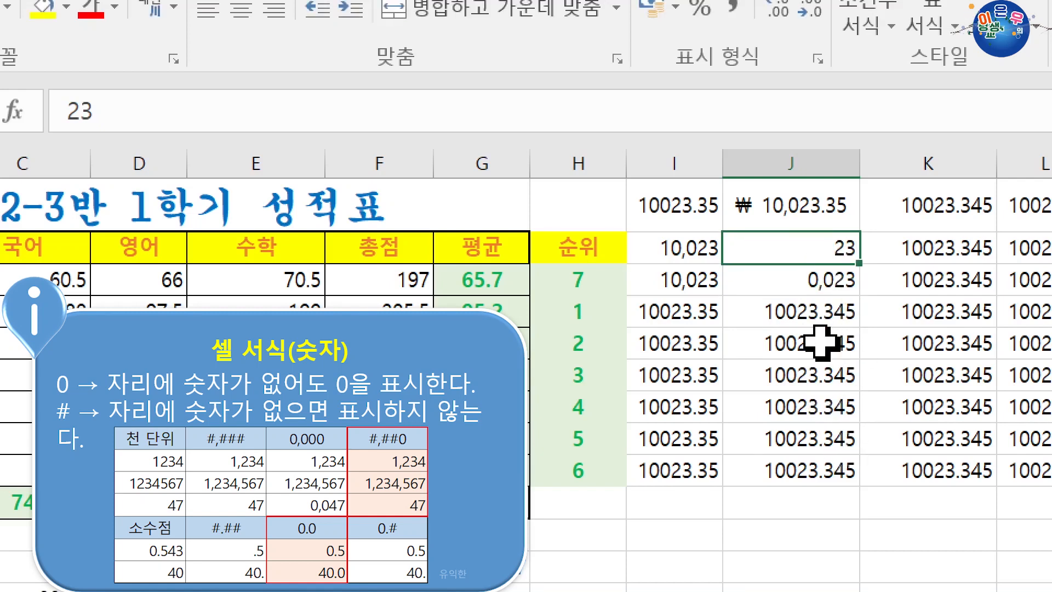
left_click(819, 283)
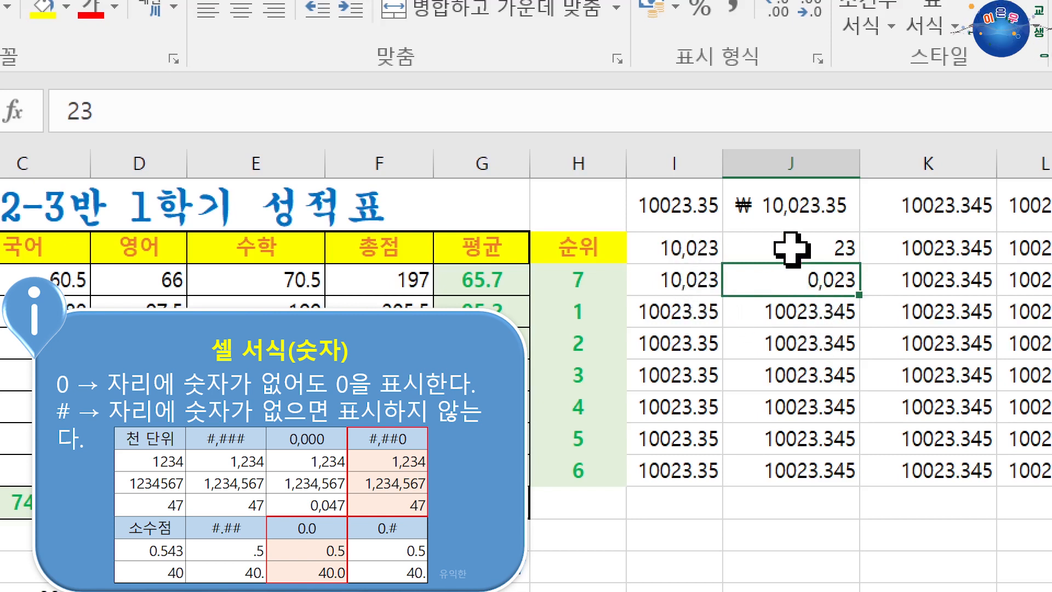
Try 0 in I2 and I3 to compare how #,### and 0,000 display zero, and undo both entries.
left_click(671, 246)
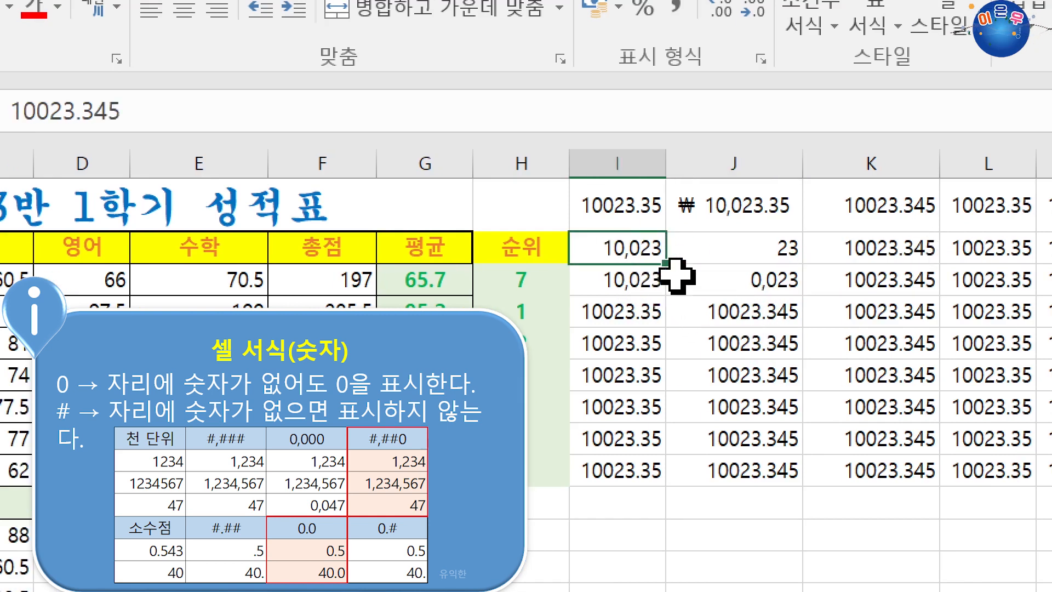
type("0")
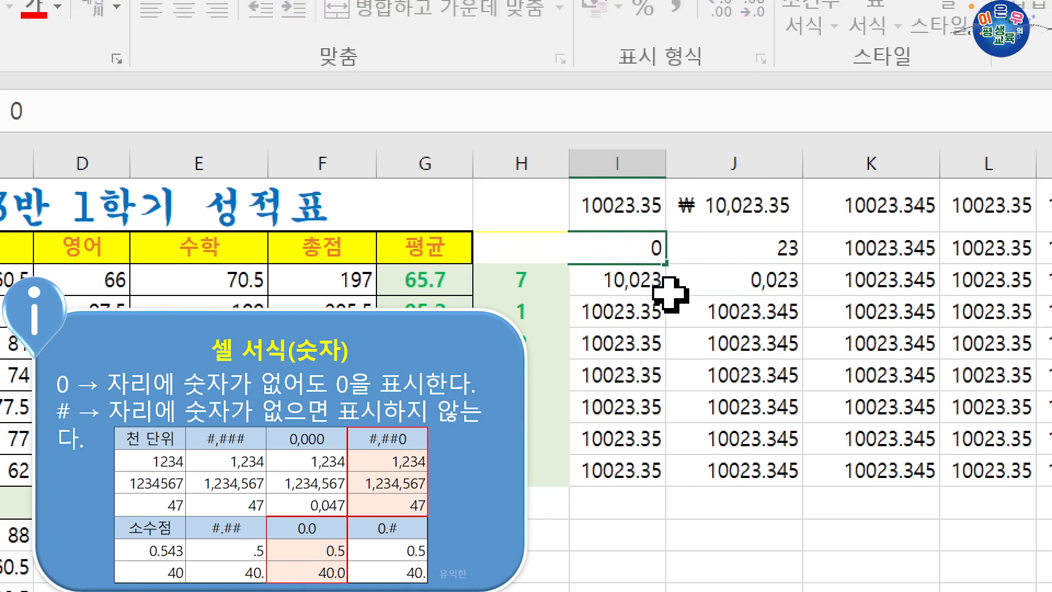
key("Return")
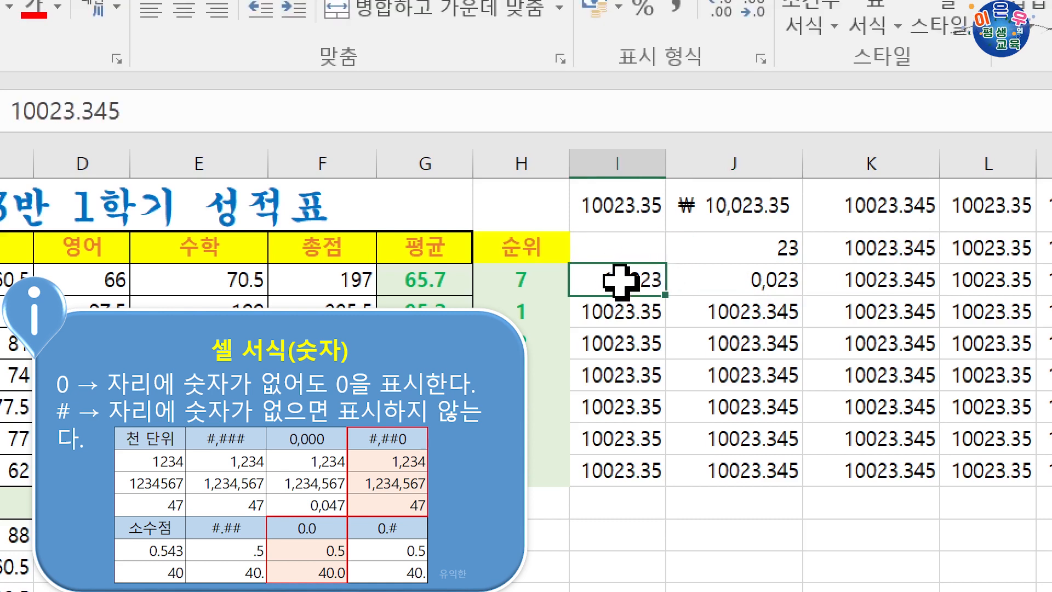
type("0")
key("Return")
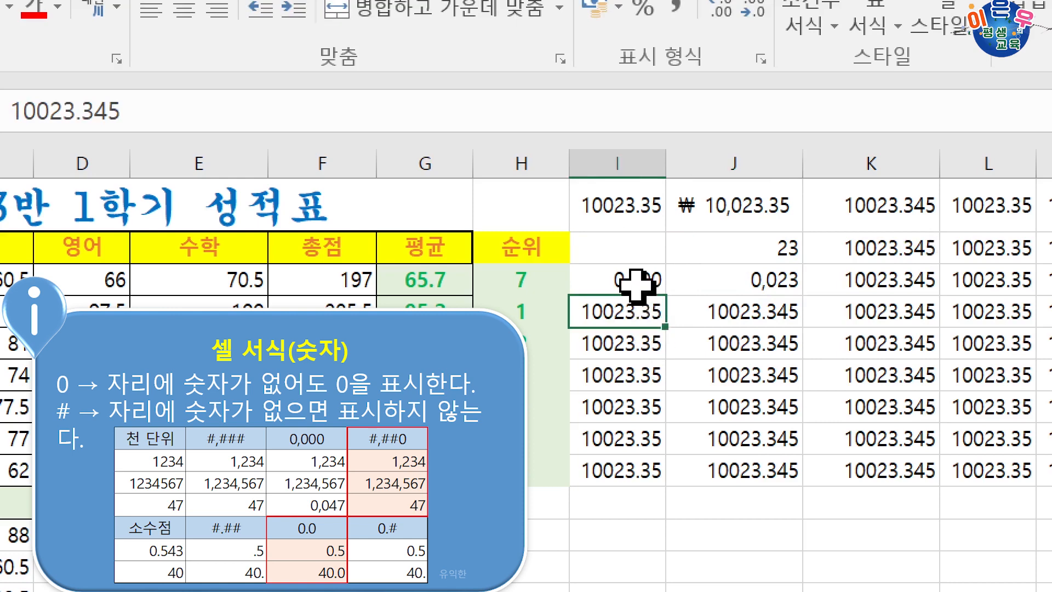
left_click(631, 281)
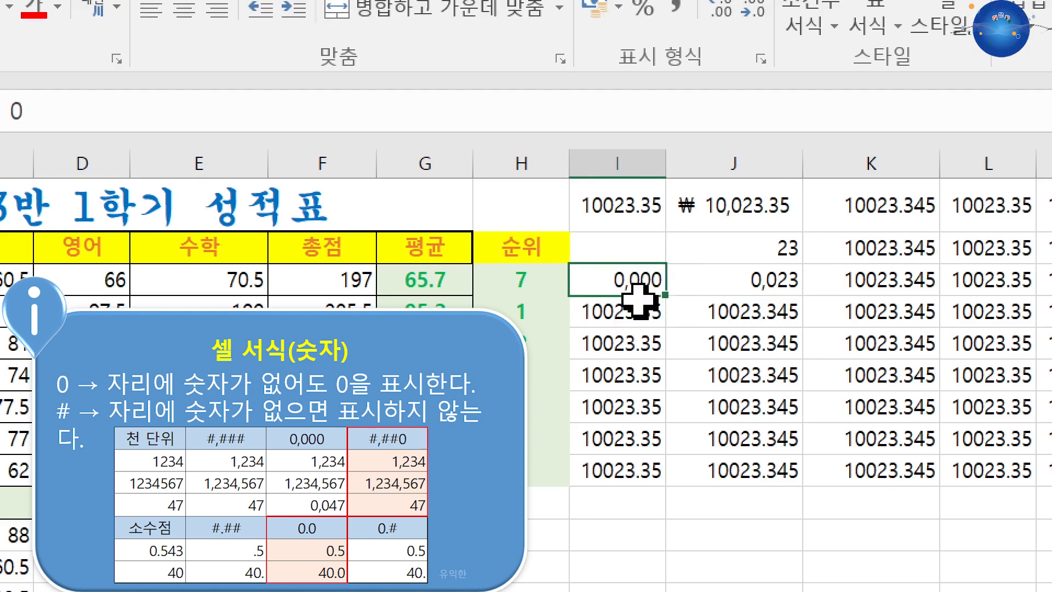
key("ctrl+z")
key("ctrl+z")
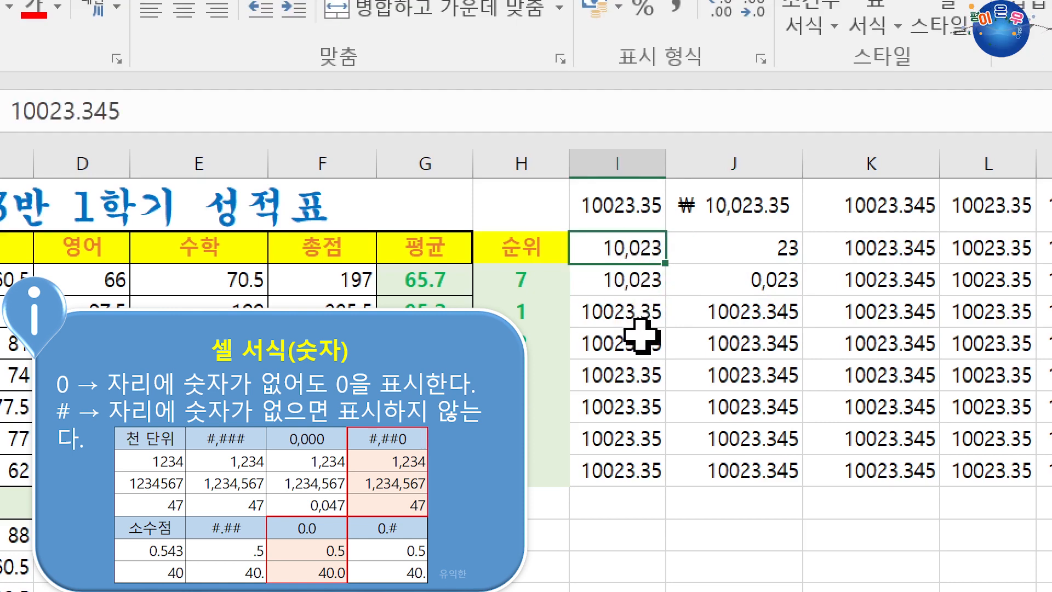
Apply the custom number format #,##0 to K2:L3.
left_click_drag(655, 240, 775, 282)
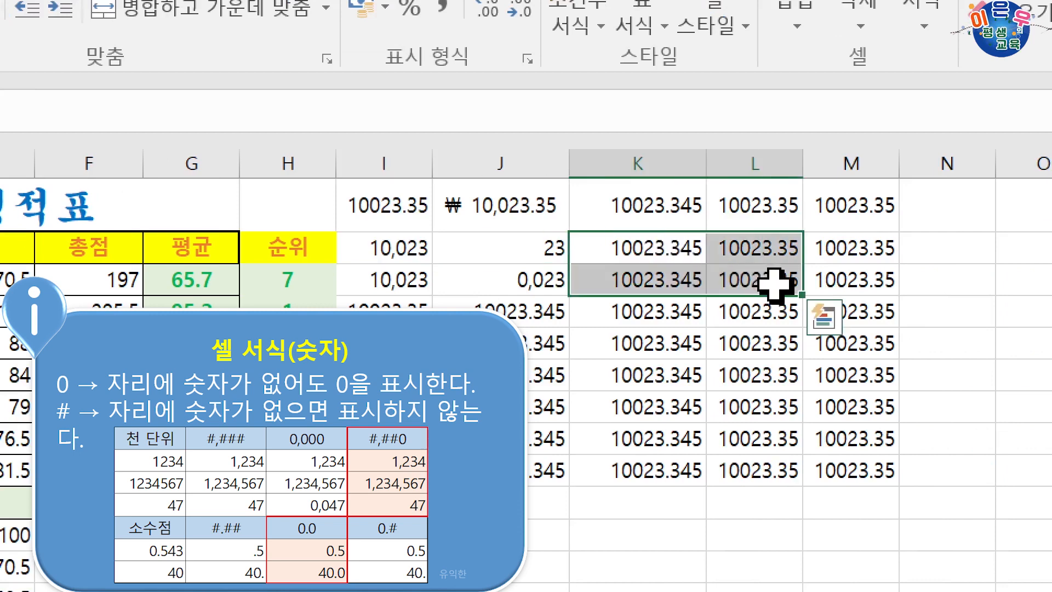
key("ctrl+1")
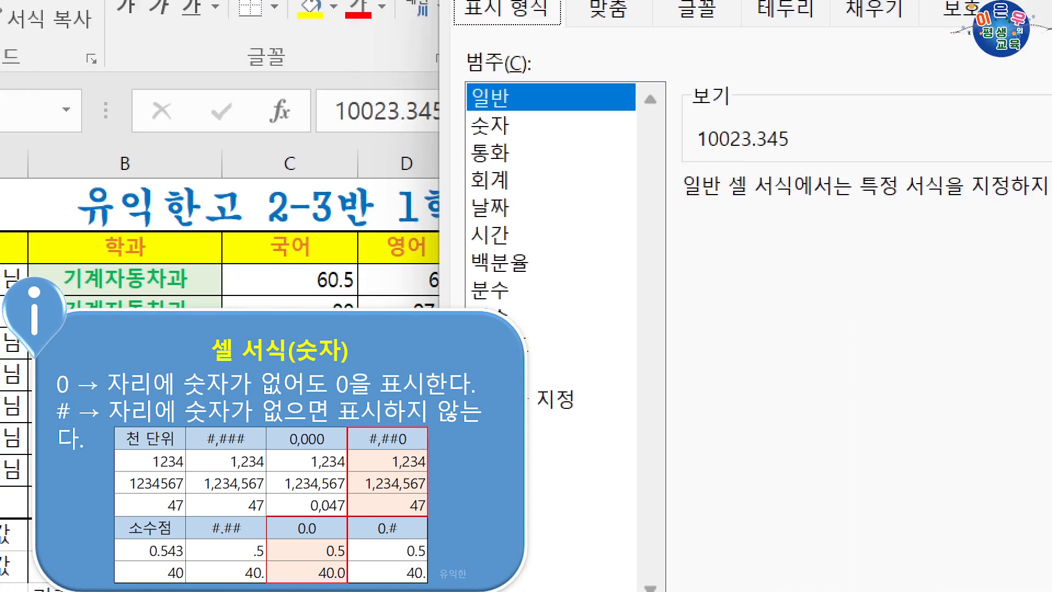
left_click(498, 399)
left_click_drag(831, 230, 649, 229)
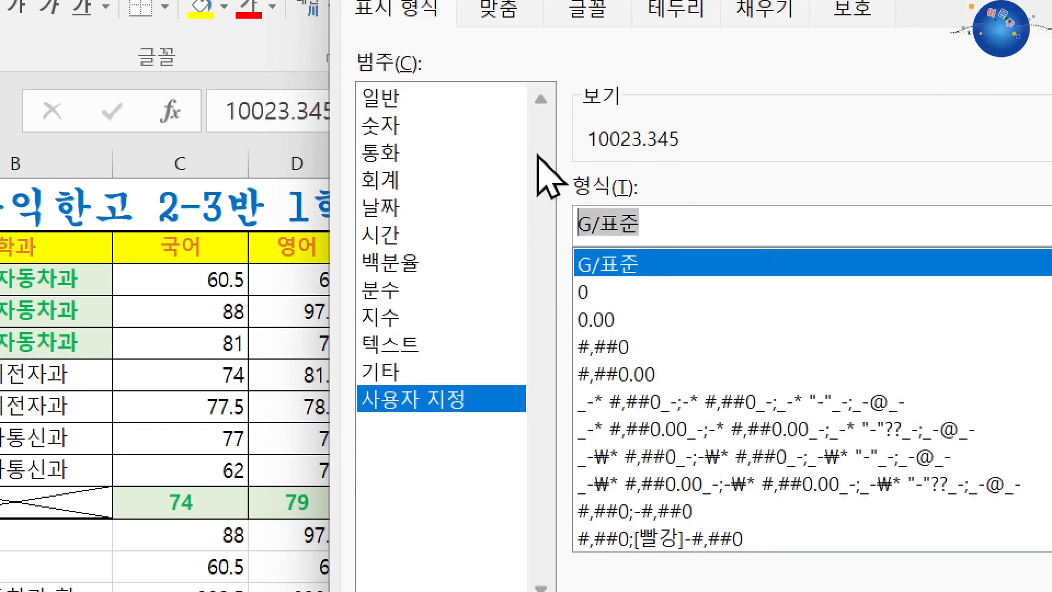
type("#,##0")
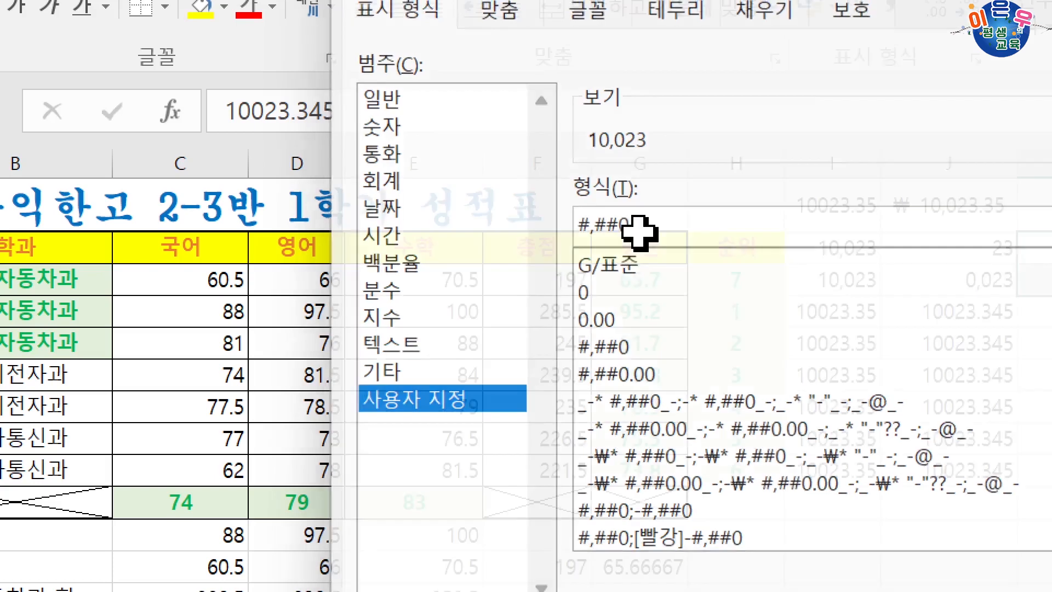
key("Return")
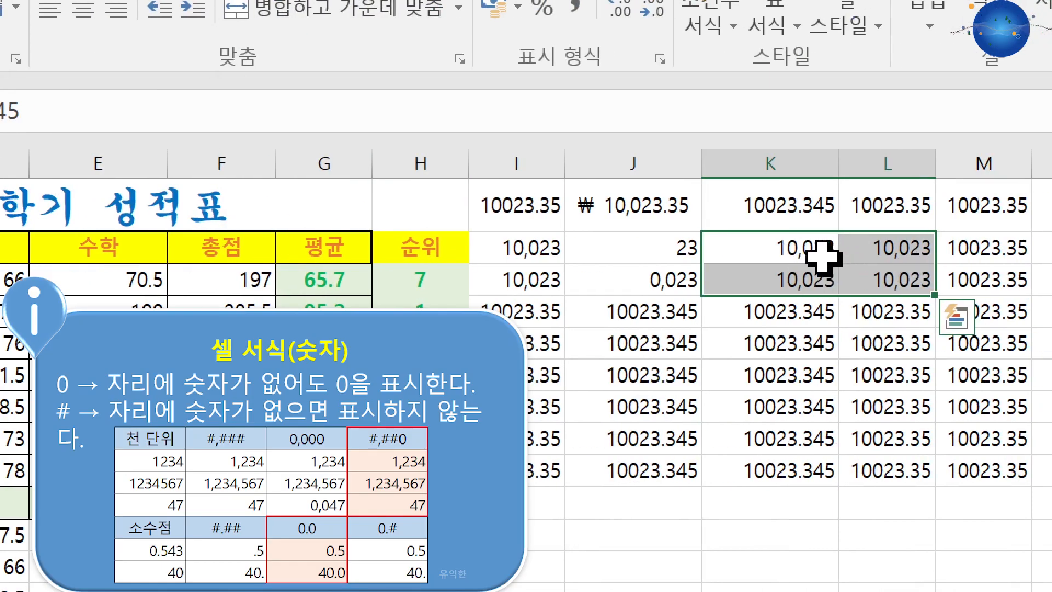
Enter 23 in L2 and 0 in L3 to test how the #,##0 format displays short numbers and zero.
left_click(874, 251)
type("23")
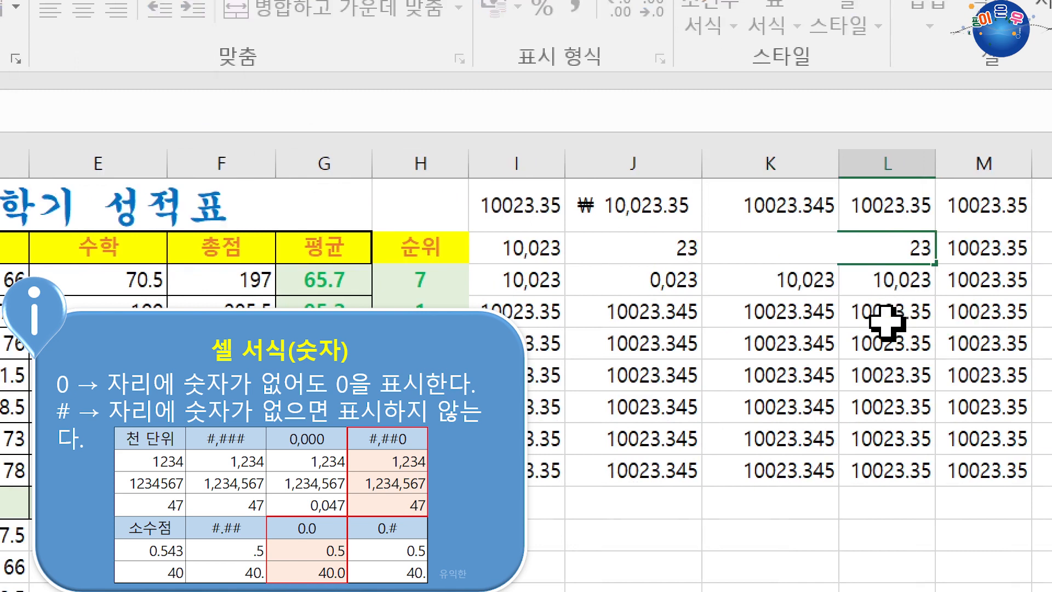
key("Return")
type("0")
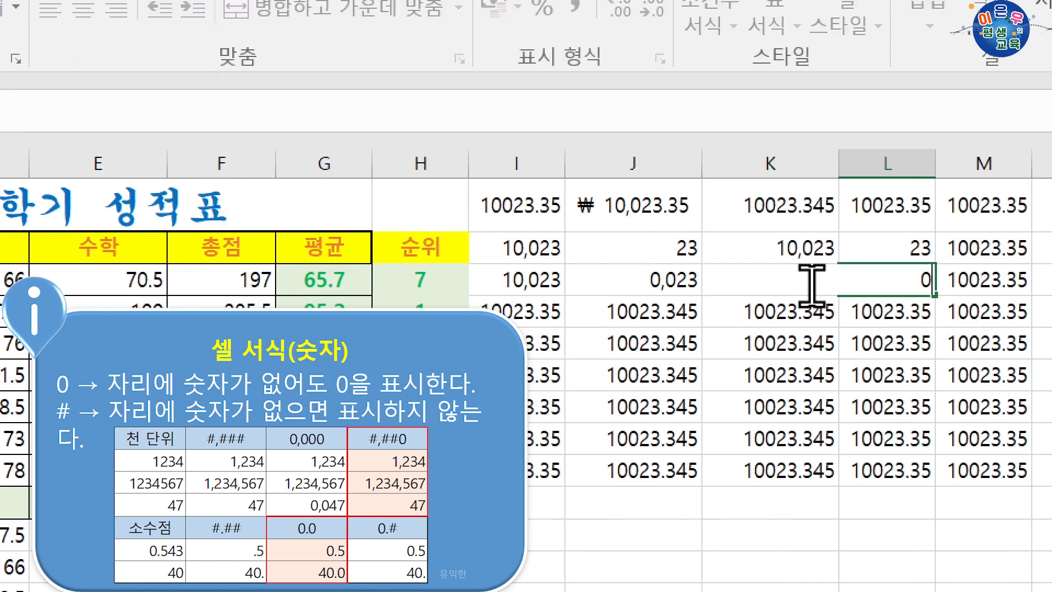
key("Return")
left_click(801, 283)
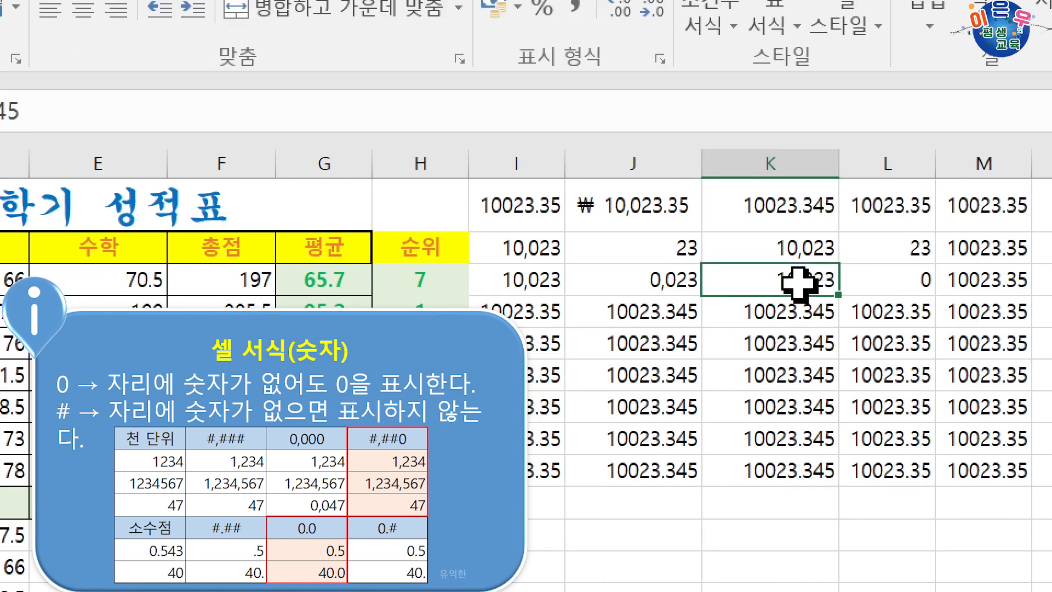
left_click(876, 278)
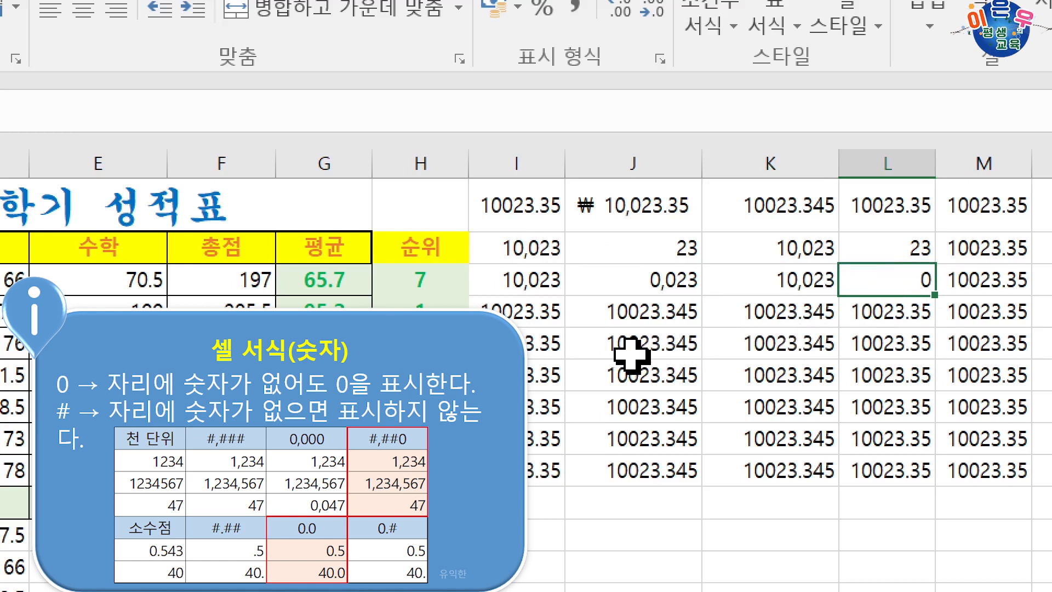
Decrease the decimals of I4:I5 to none and increase them back to two decimal places.
left_click_drag(514, 304, 537, 328)
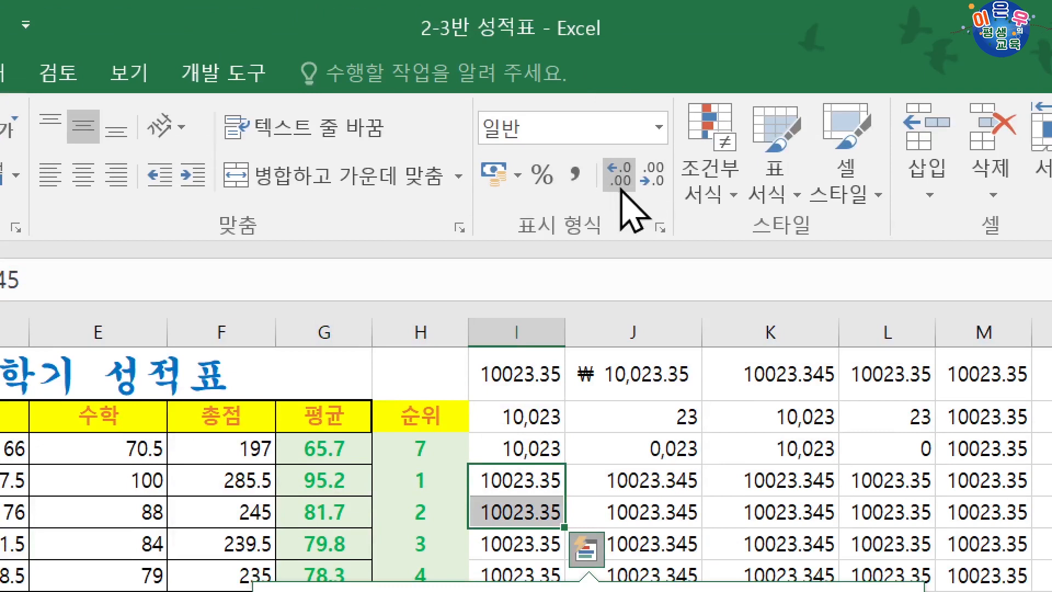
left_click(652, 174)
left_click(656, 185)
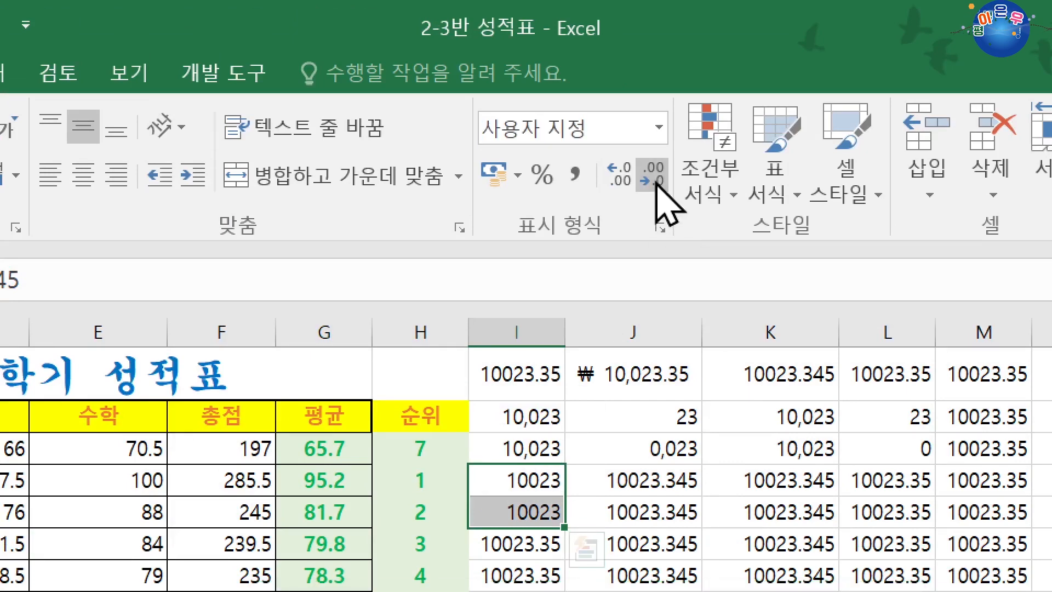
left_click(624, 176)
left_click(623, 177)
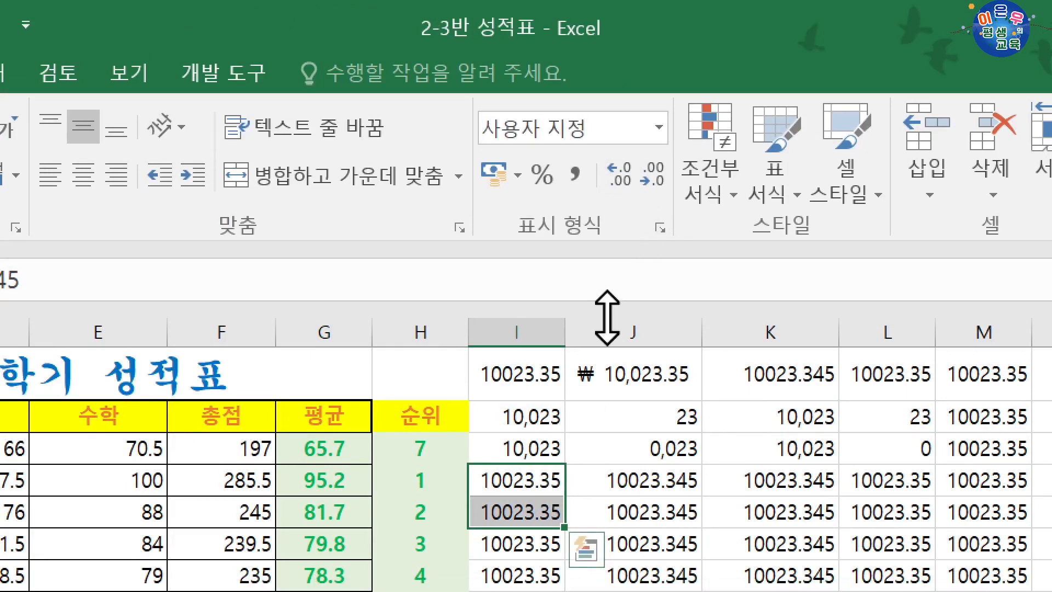
Set the custom number format of I4:I5 to 0.0.
key("ctrl+1")
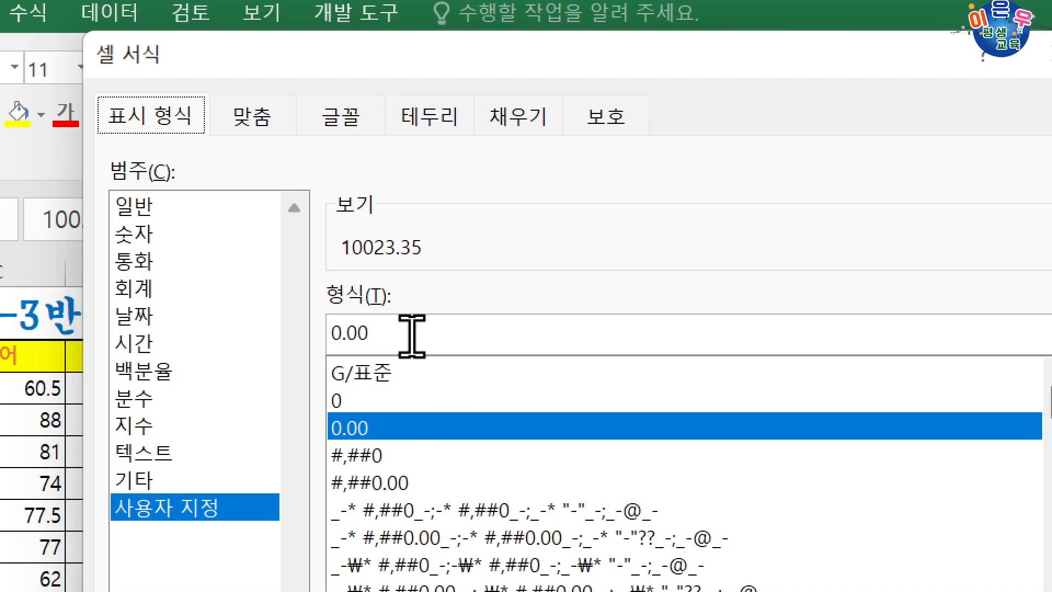
left_click_drag(411, 336, 228, 335)
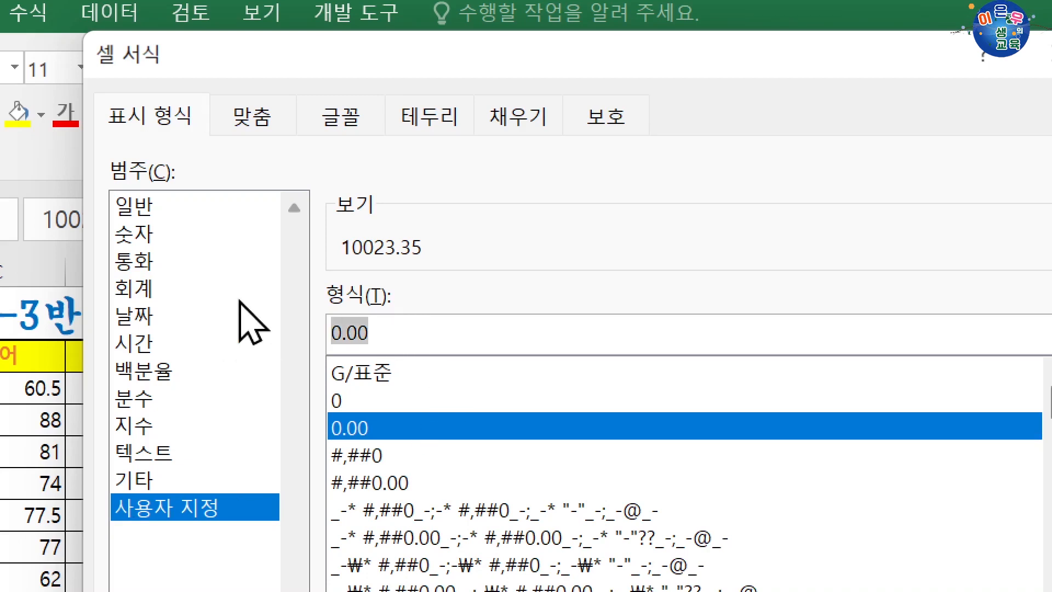
type("0")
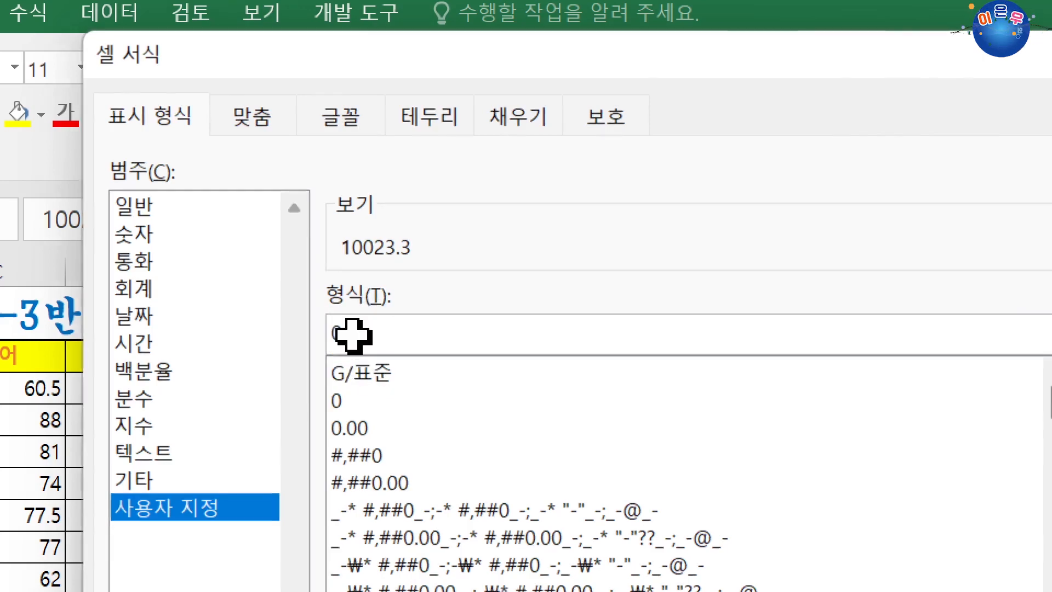
key("Return")
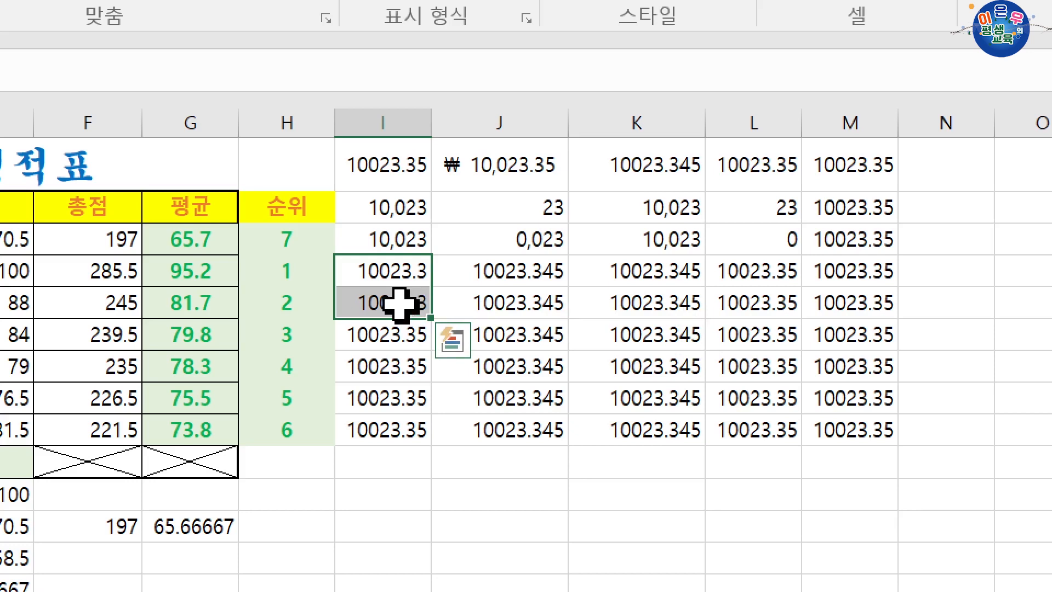
Enter 12 in I5 to test how the 0.0 format displays a whole number.
left_click(400, 305)
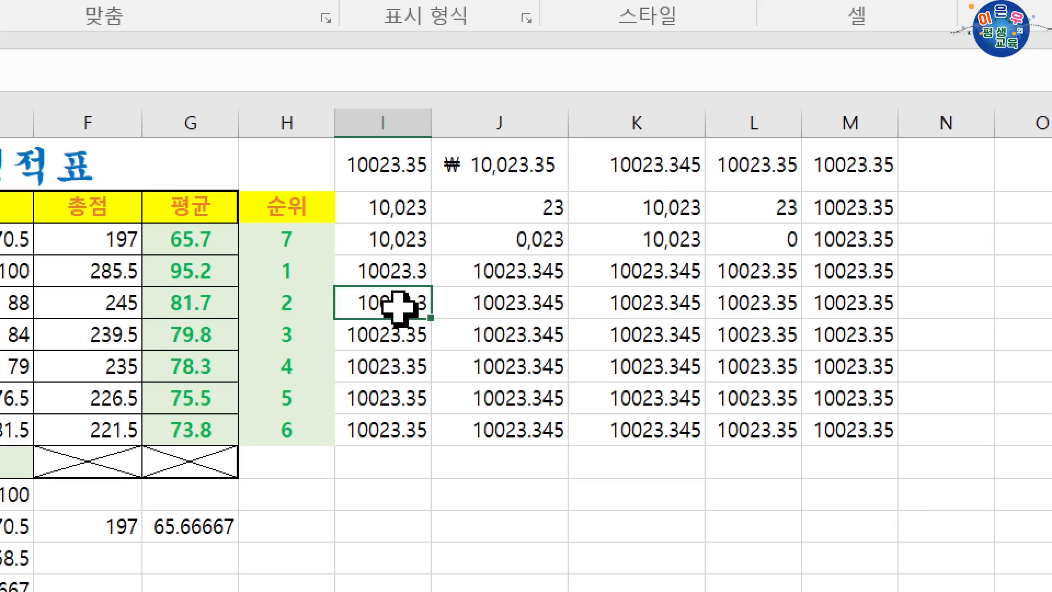
type("12")
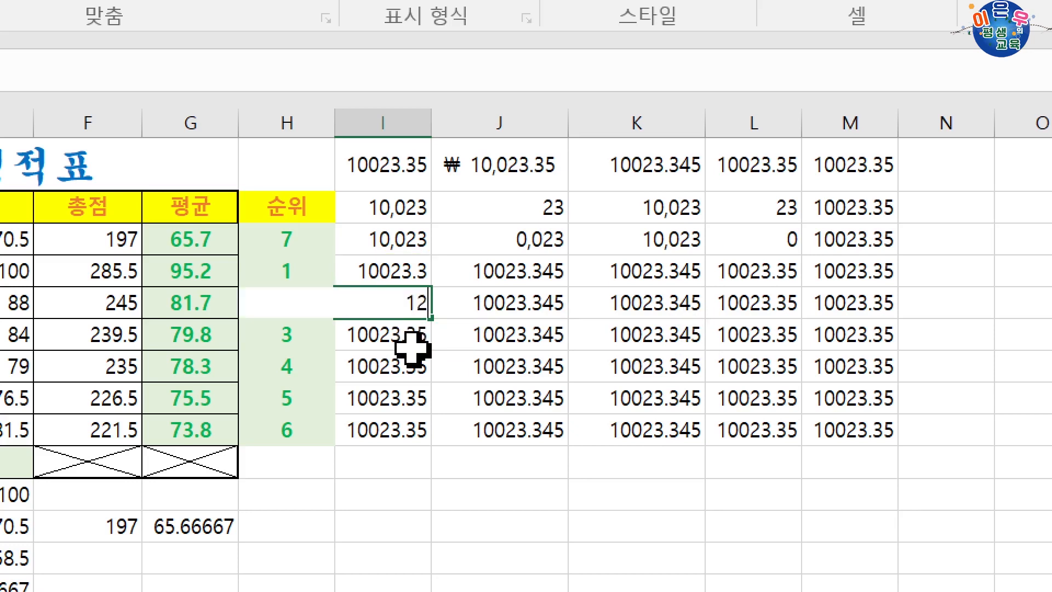
key("Return")
left_click(411, 300)
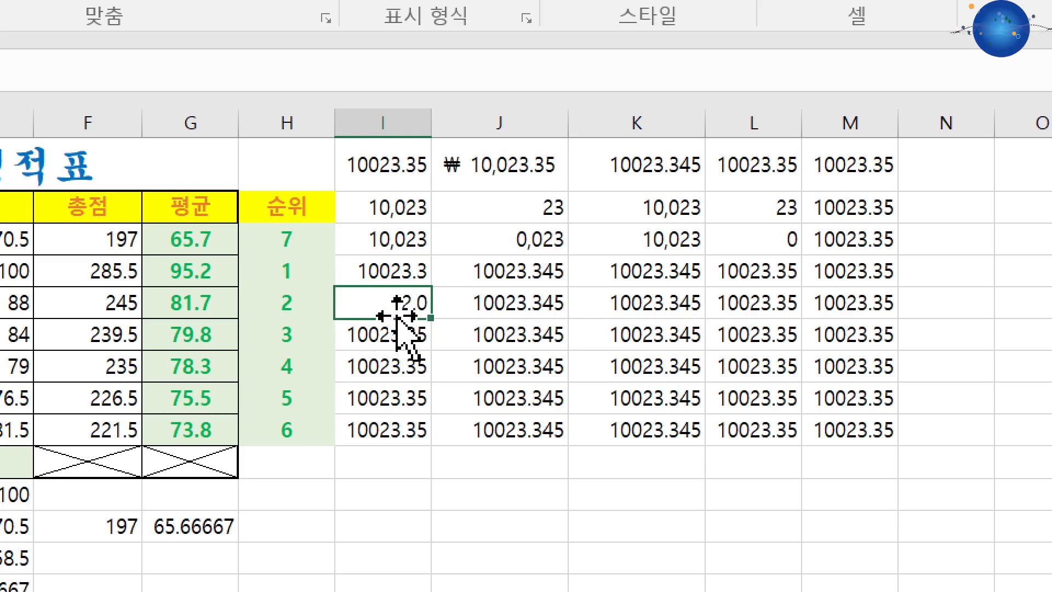
Apply the custom number format #.# to J4:J5 and select J5.
left_click_drag(462, 274, 460, 293)
key("ctrl+1")
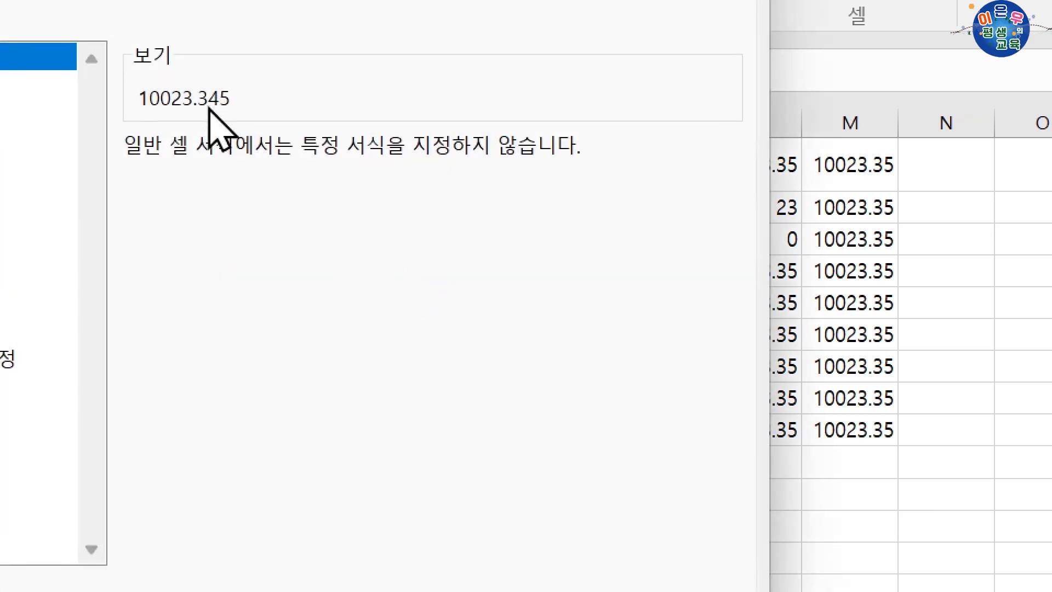
left_click(270, 363)
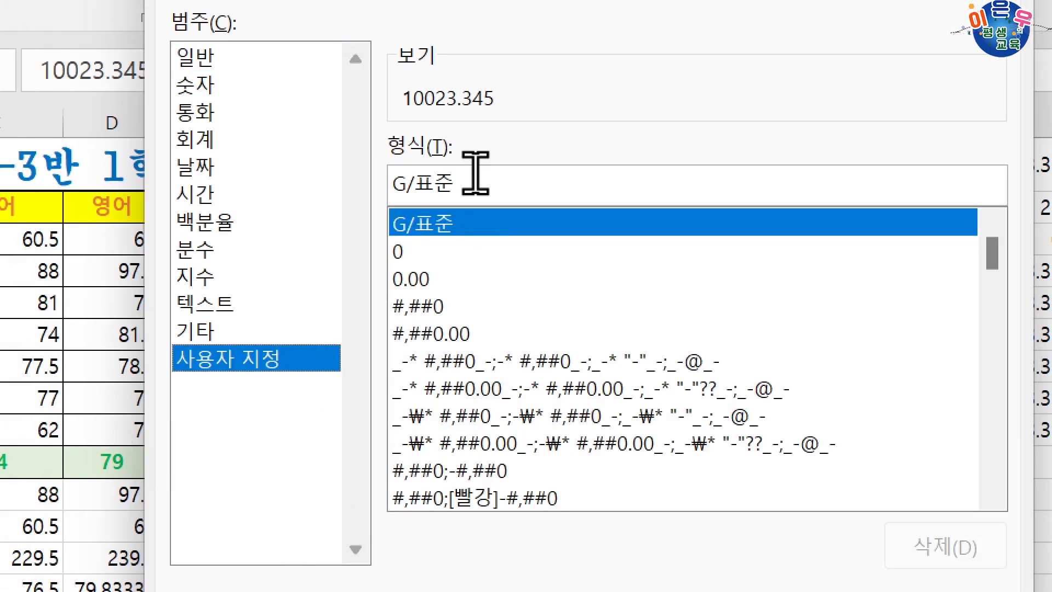
left_click_drag(477, 170, 341, 159)
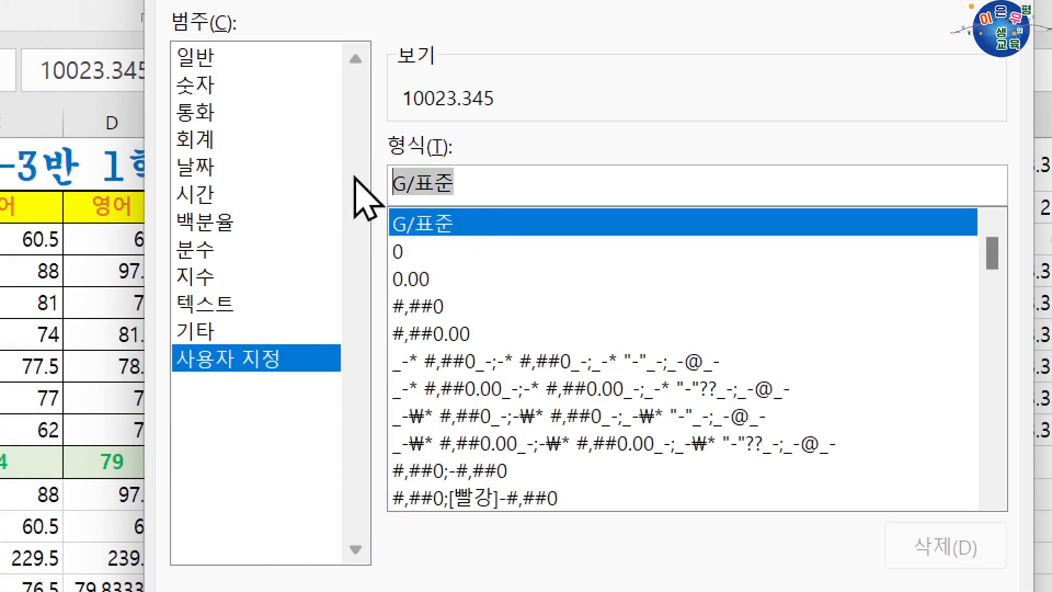
type("#.#")
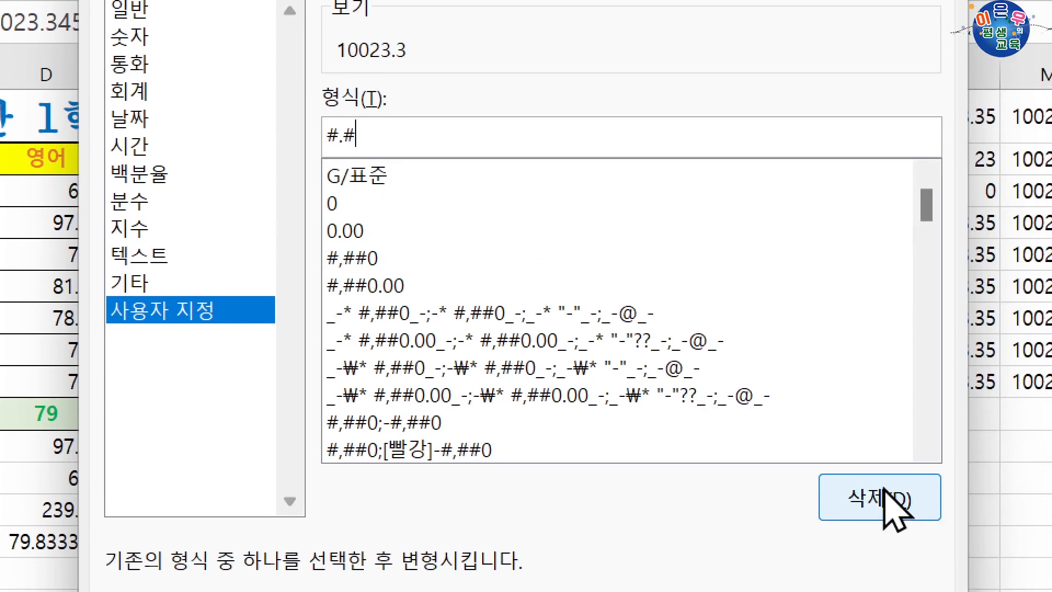
key("Return")
left_click(705, 262)
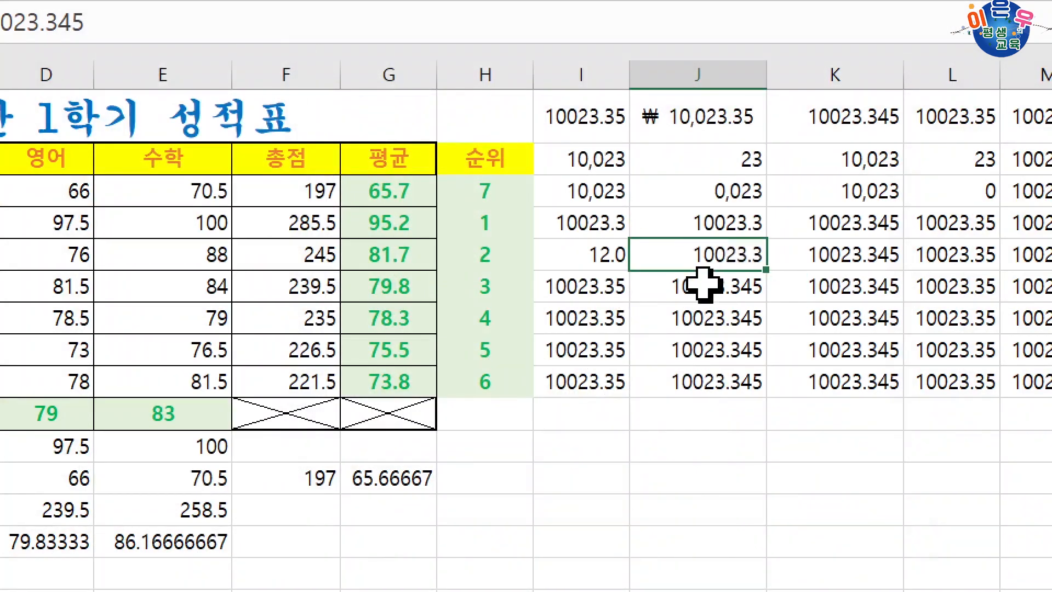
Enter 12 in J5 to compare its #.# display with the 0.0 format in I5.
type("12")
key("Return")
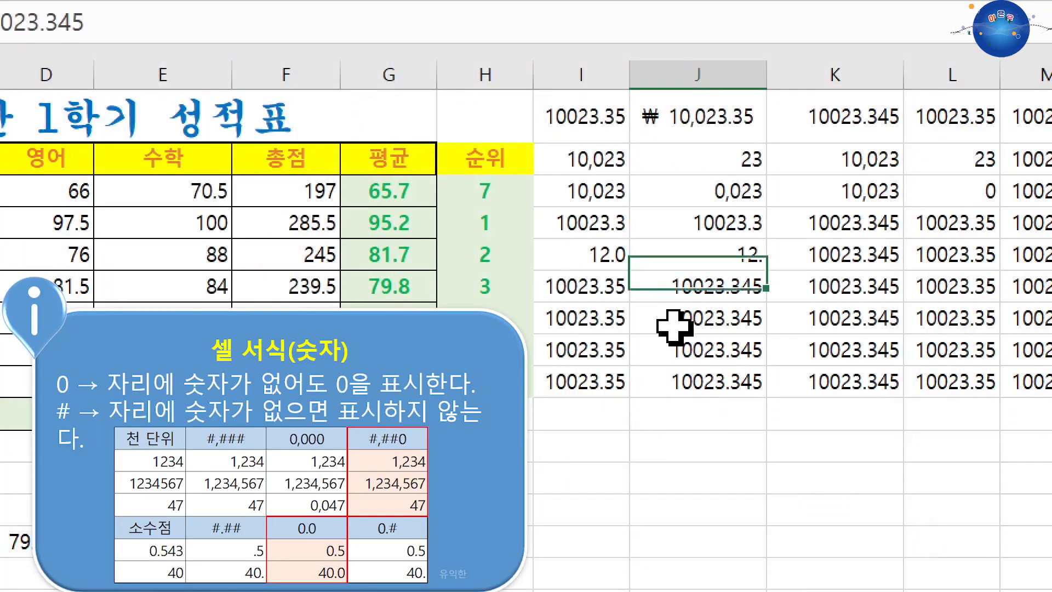
left_click(695, 262)
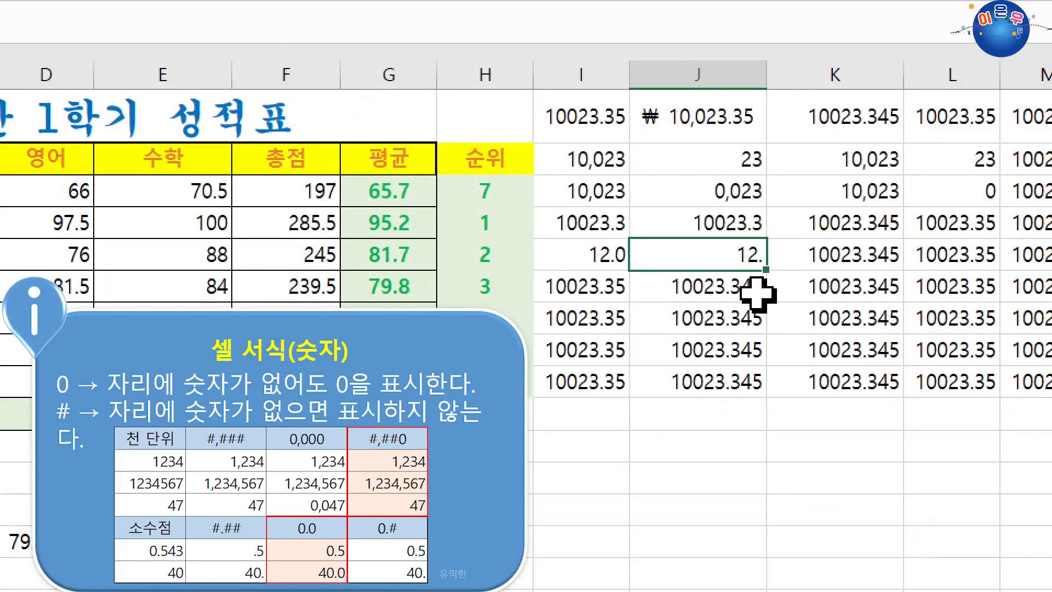
left_click(600, 262)
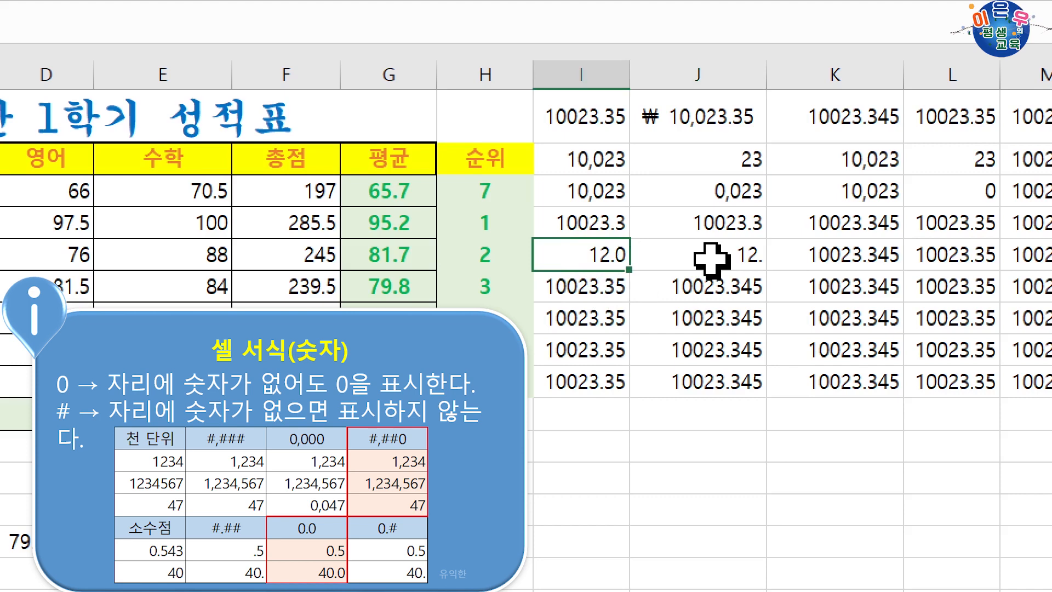
Apply the custom number format 0.00원 to I6:J7.
left_click_drag(608, 284, 639, 320)
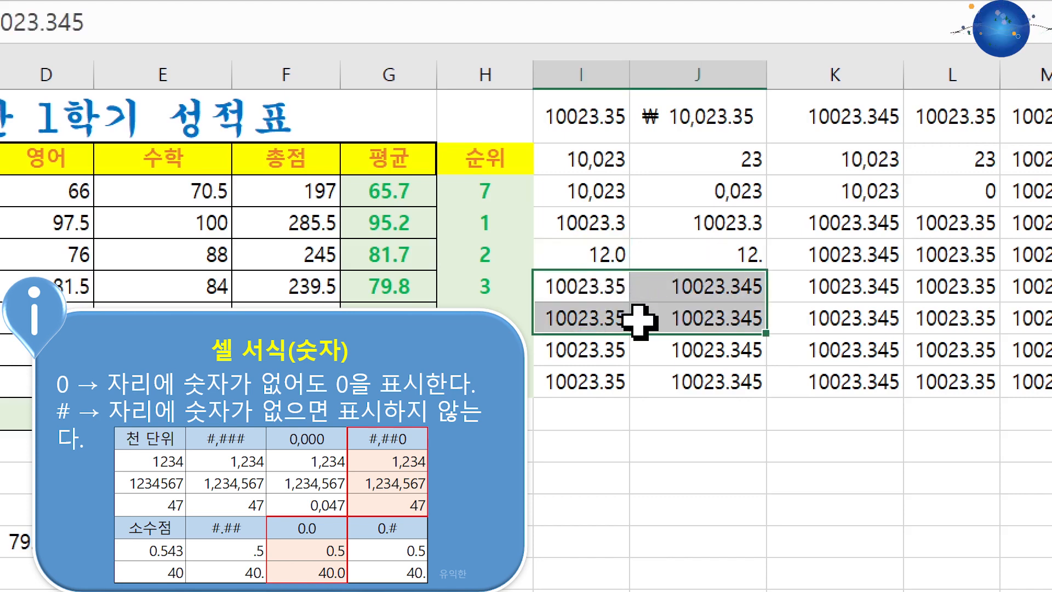
key("ctrl+1")
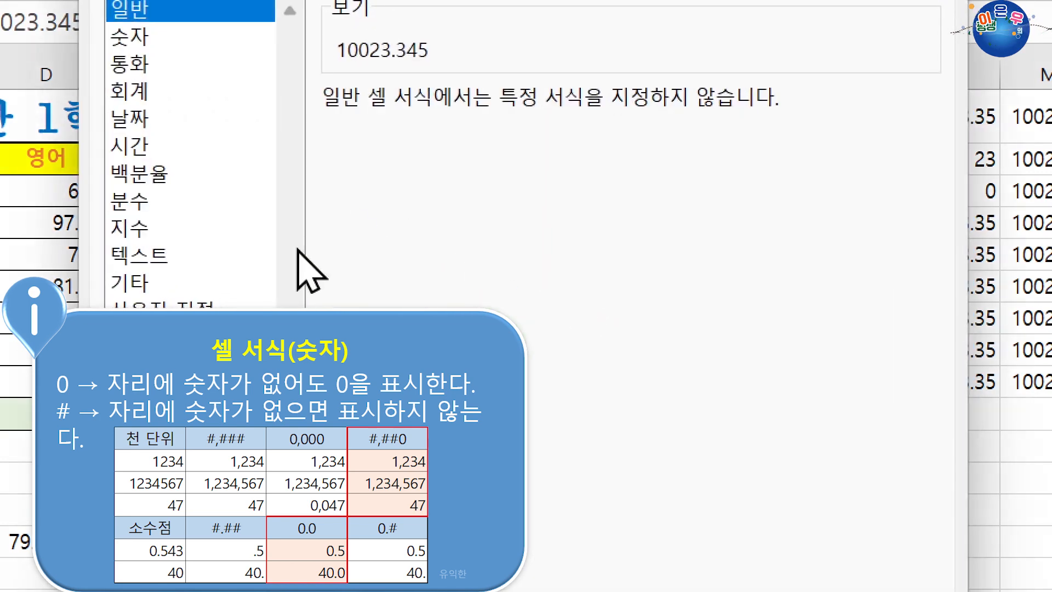
left_click(162, 310)
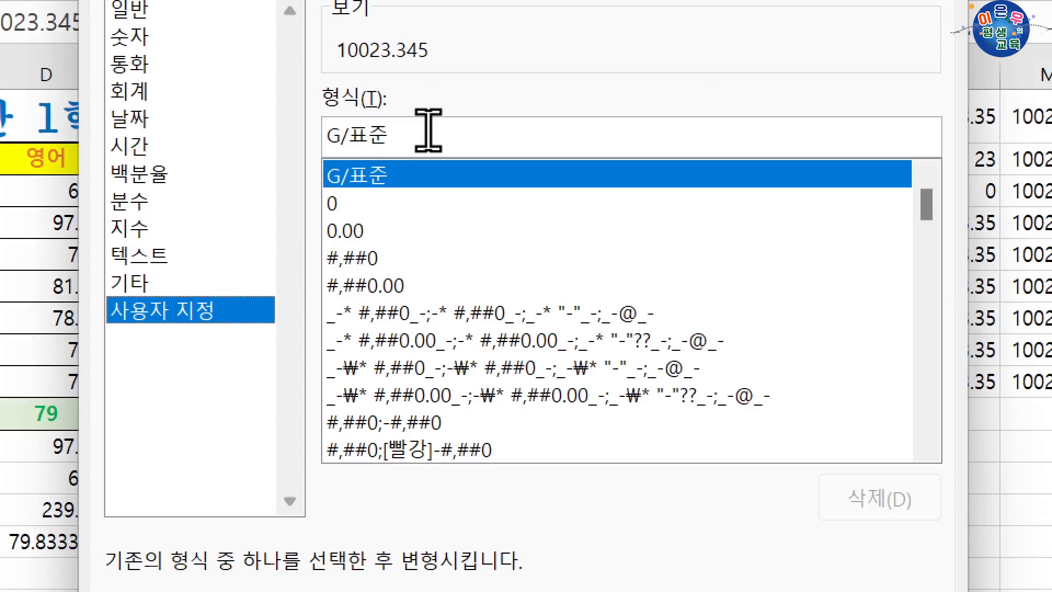
left_click(164, 39)
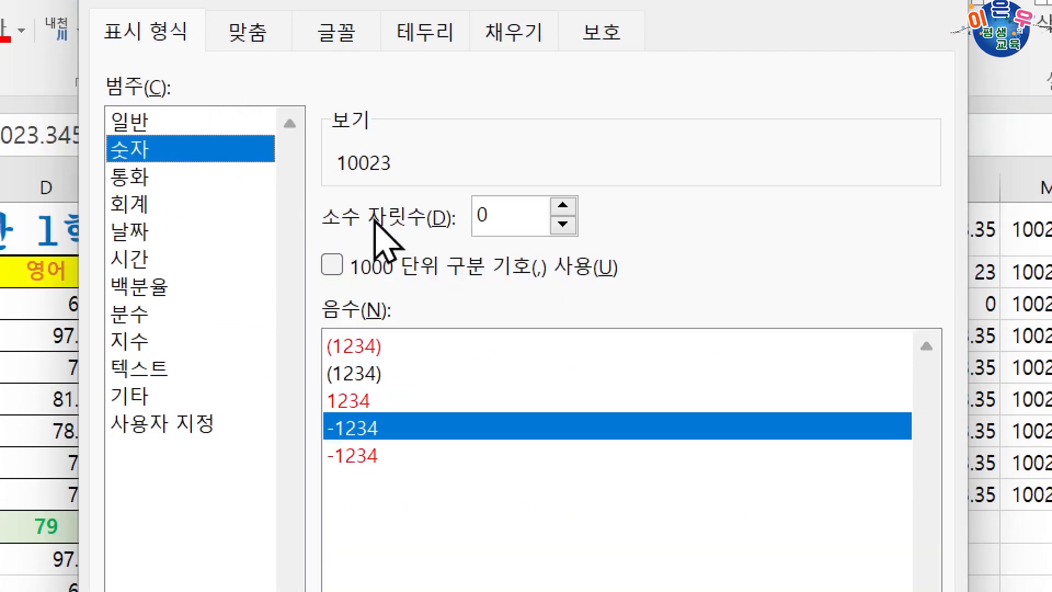
left_click(563, 205)
left_click(562, 206)
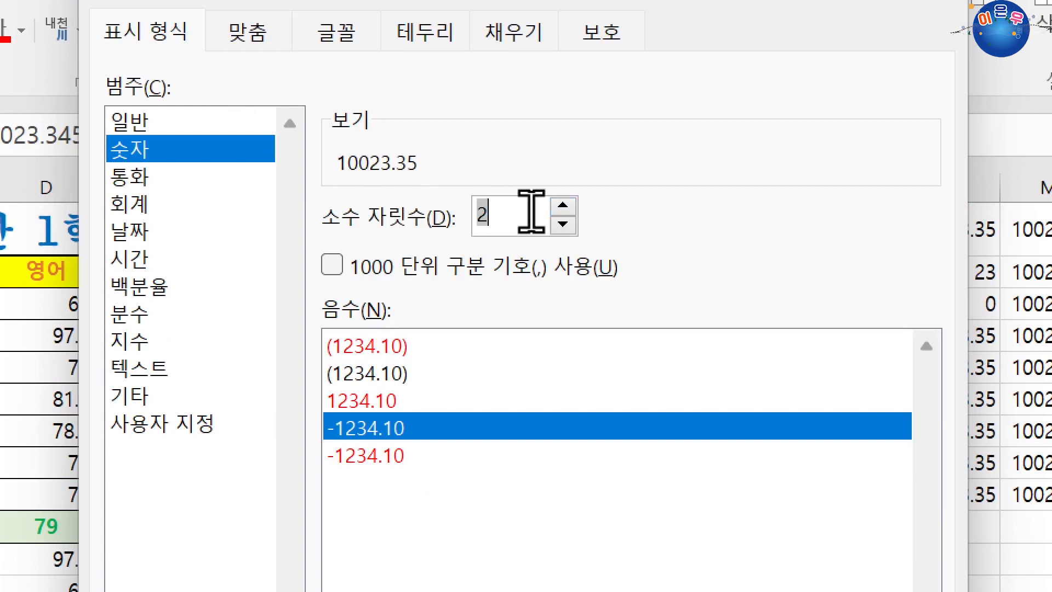
left_click(214, 431)
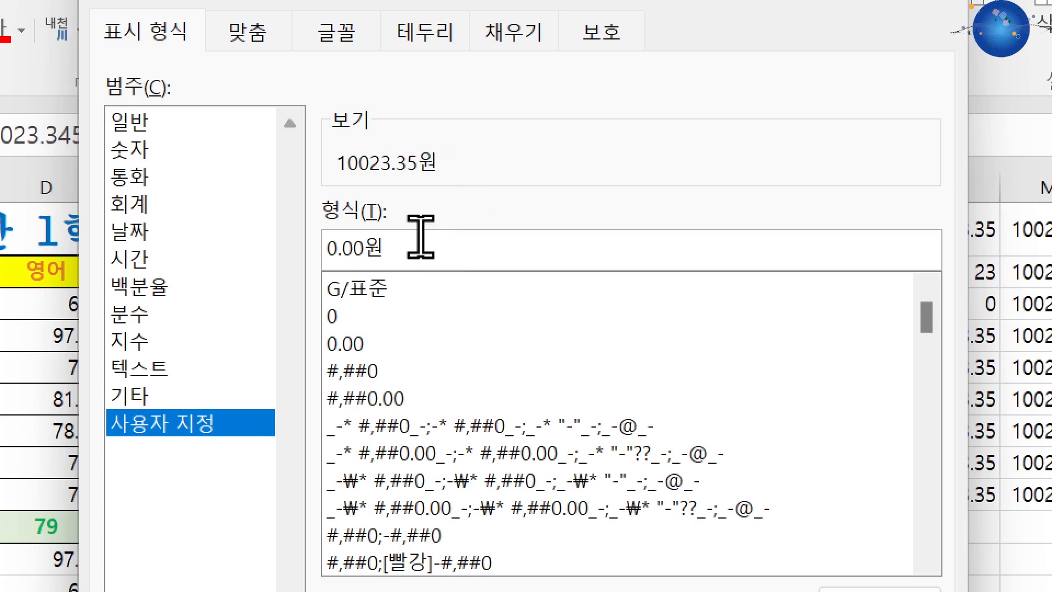
key("Return")
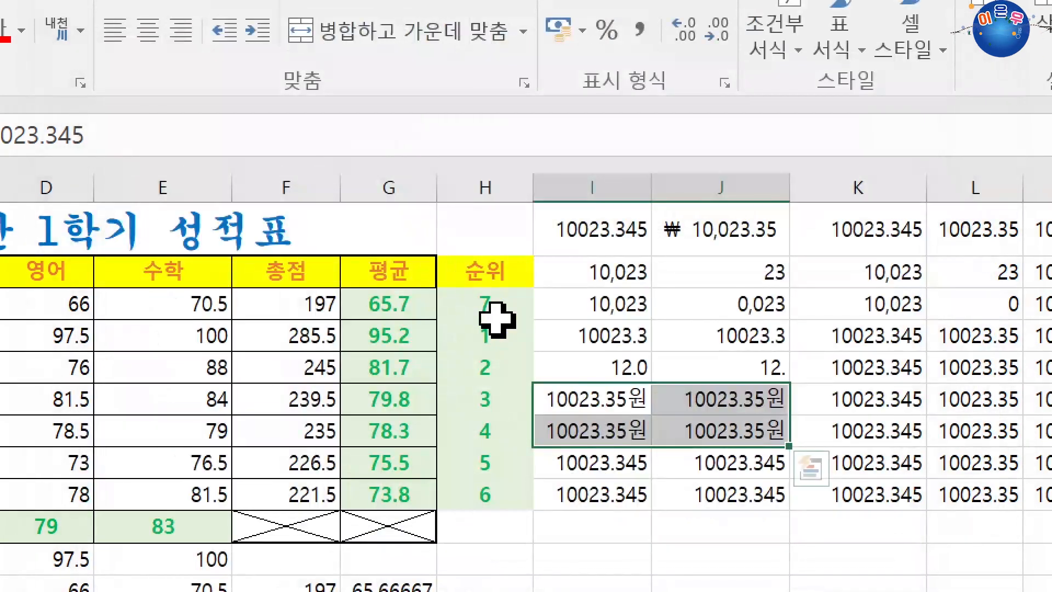
Apply the thousands-scaling custom number format #,##0, to K1.
left_click(621, 467)
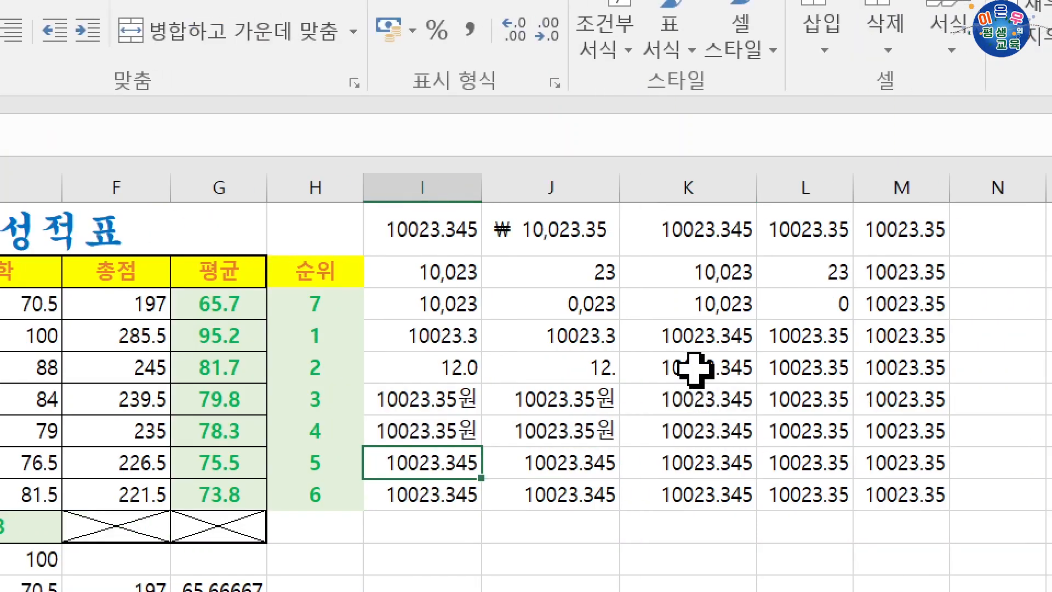
left_click(850, 236)
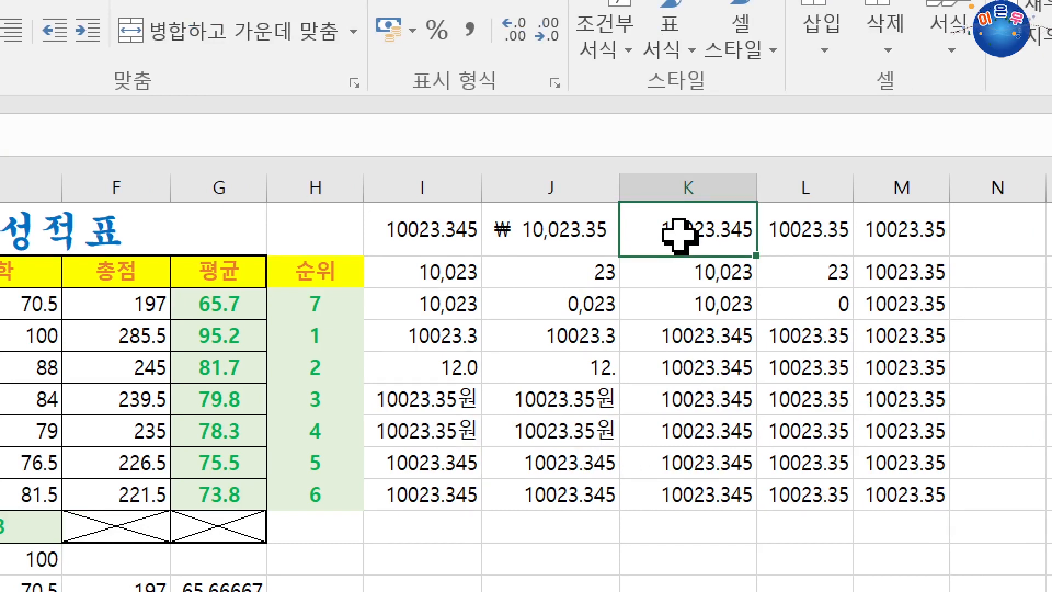
key("ctrl+1")
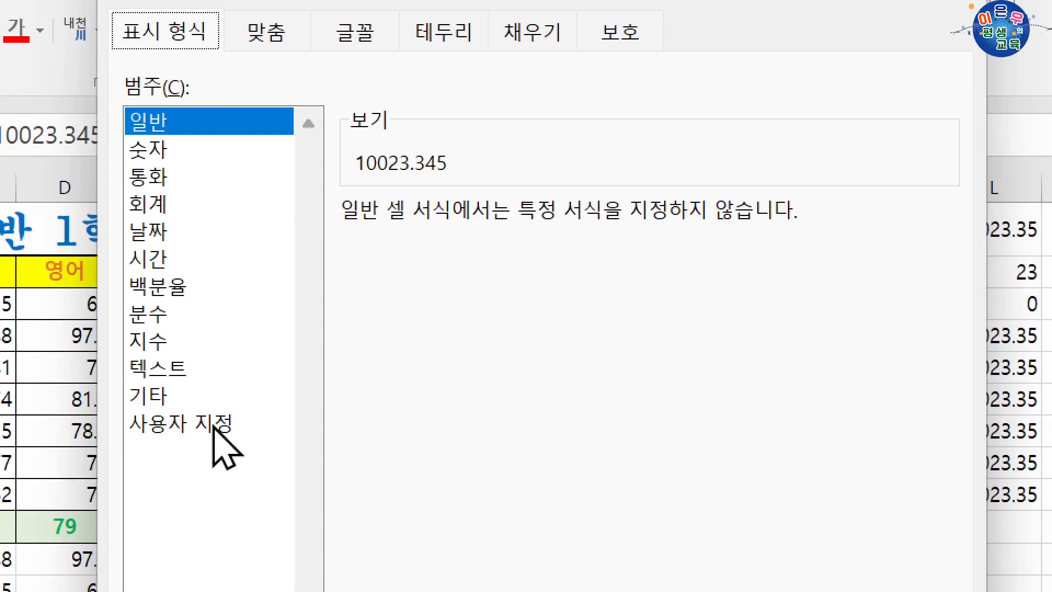
left_click(213, 429)
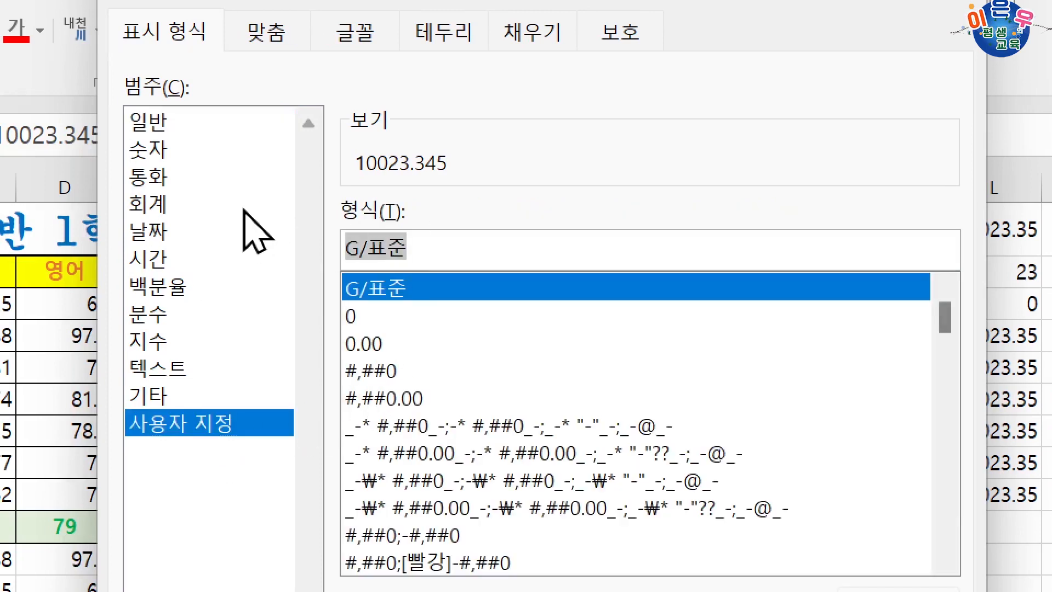
type("#,##0,")
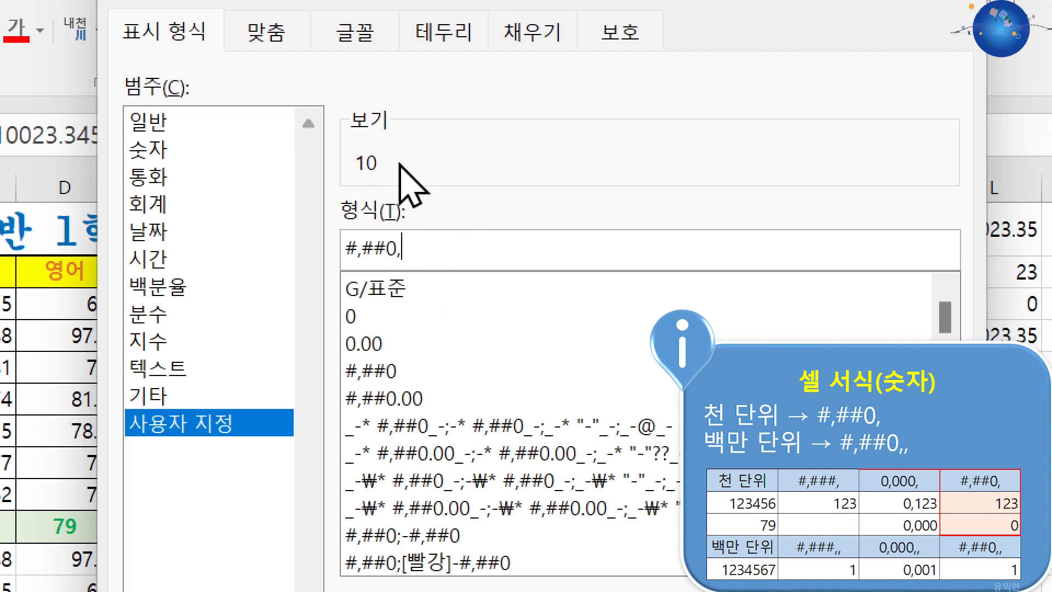
key("Return")
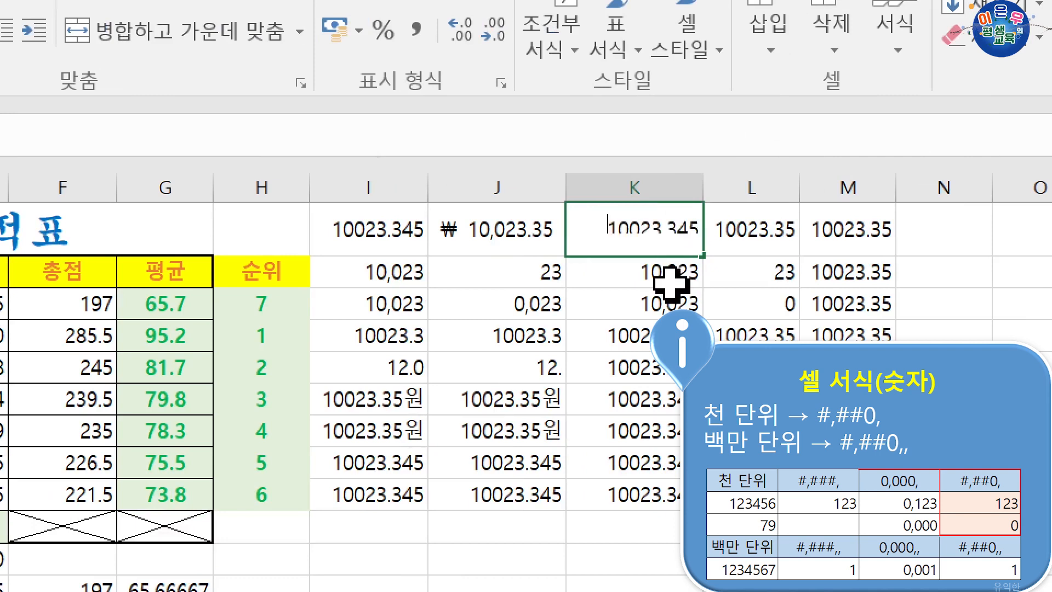
Enter 1200000 in K1 to test the thousands-scaling format, and reselect the cell.
type("1200000")
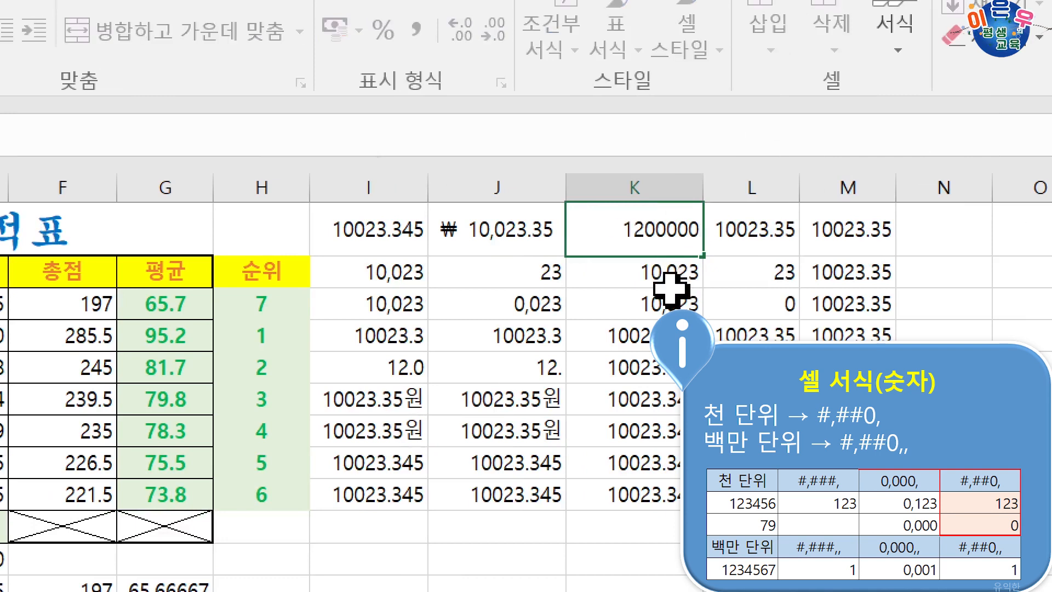
key("Return")
left_click(653, 230)
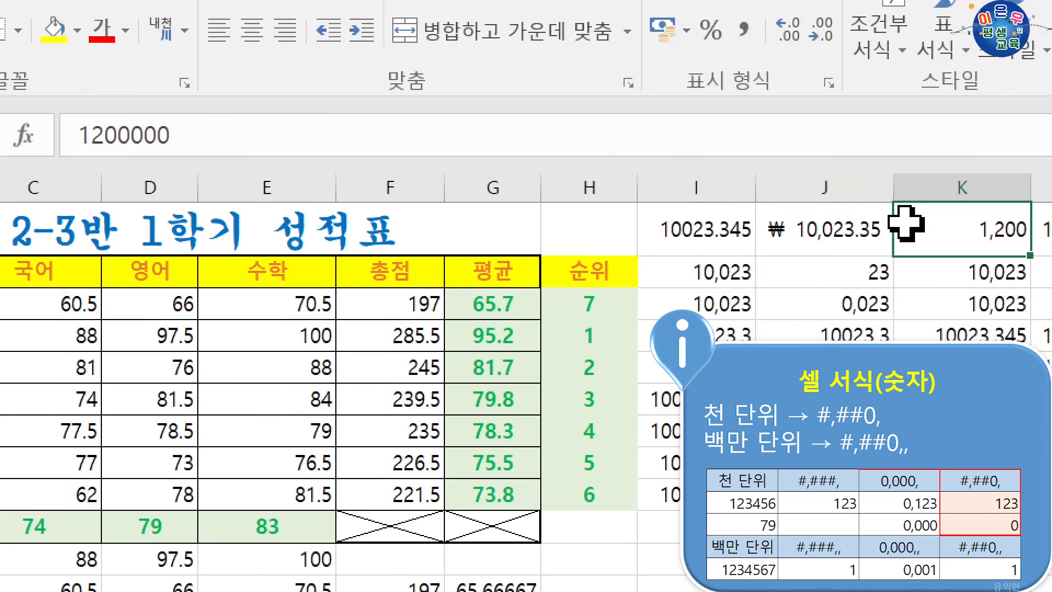
Shorten the custom number format of K1 to 0, so that it shows thousands without a separator.
key("ctrl+1")
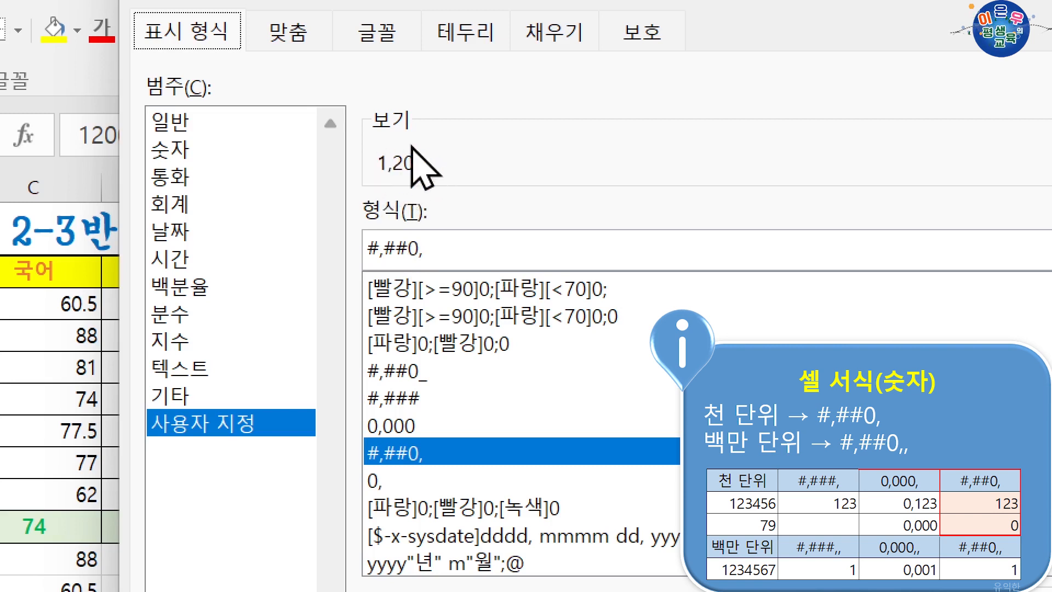
left_click(406, 242)
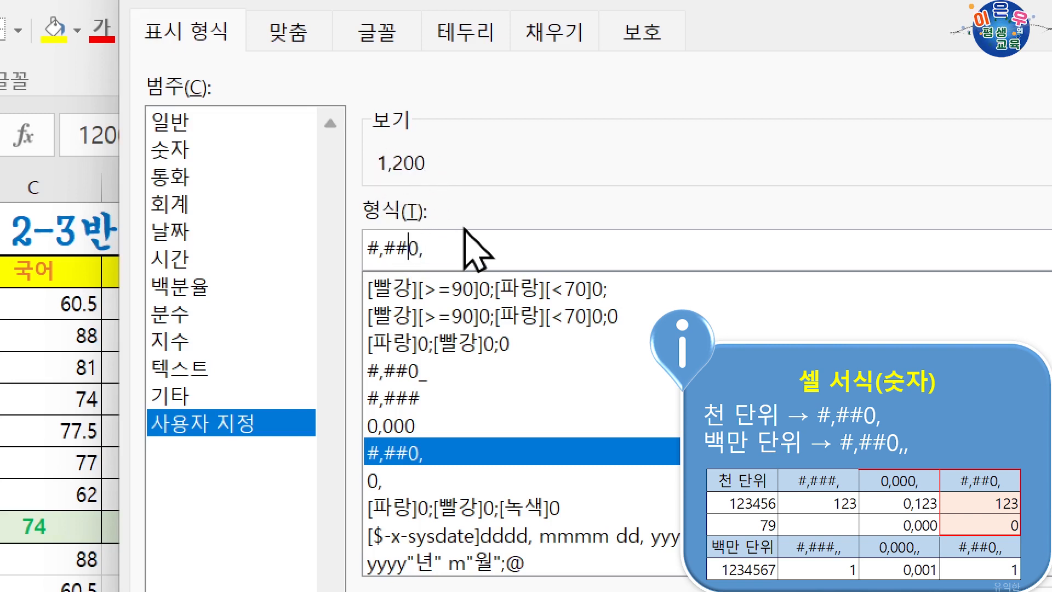
key("BackSpace")
key("BackSpace")
key("BackSpace")
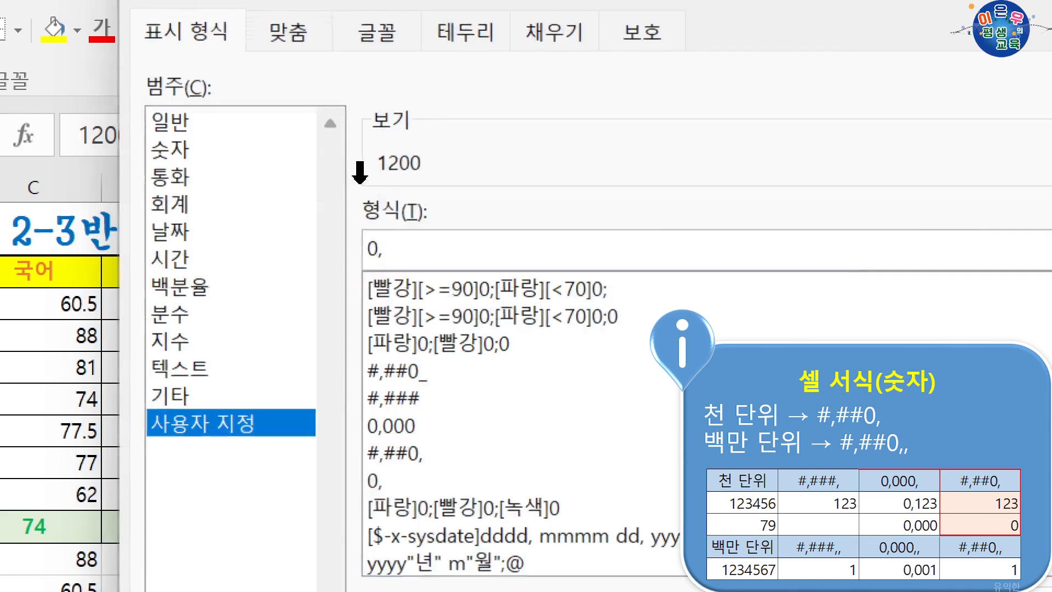
key("Return")
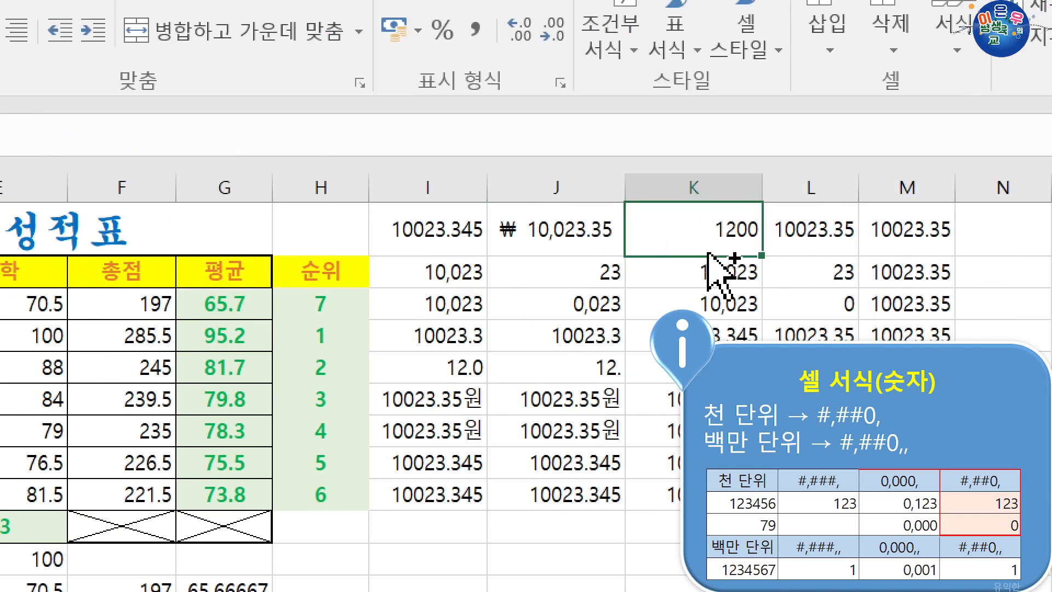
Set the custom number format of K1 to 0.0,, to show millions with one decimal place.
key("ctrl+1")
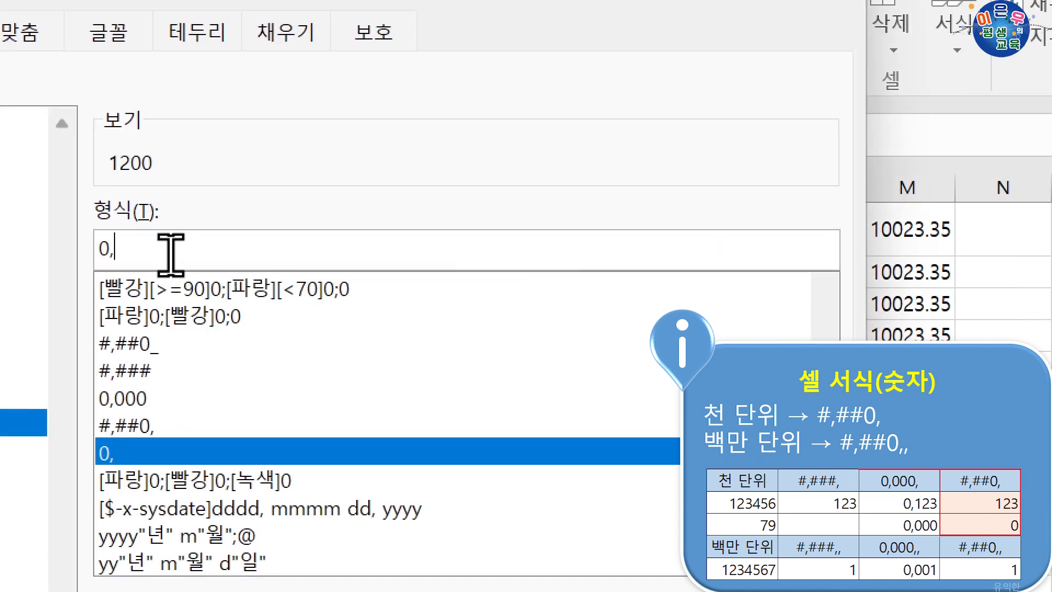
type(",")
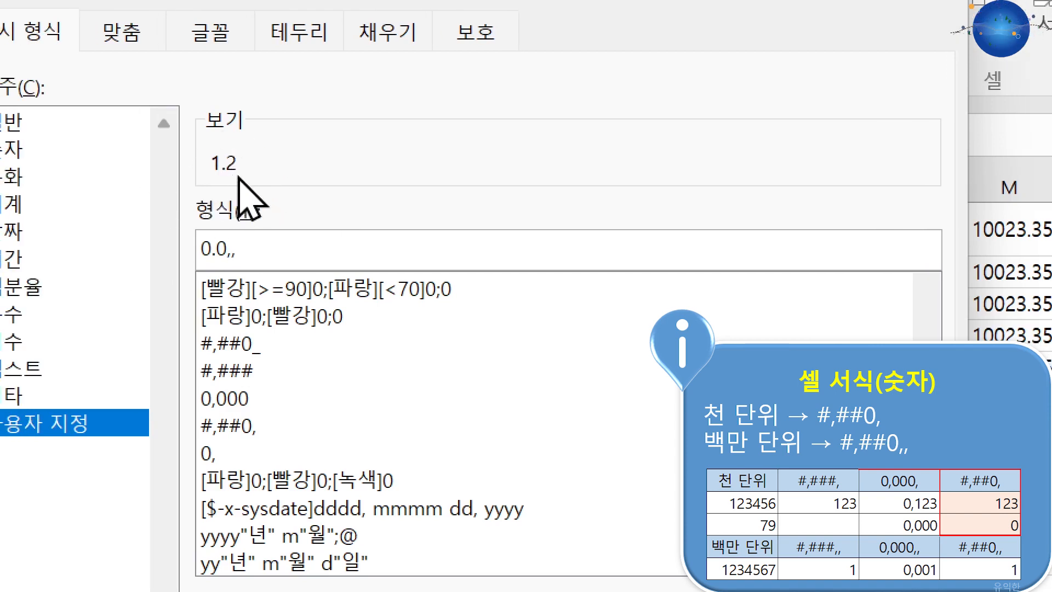
key("Return")
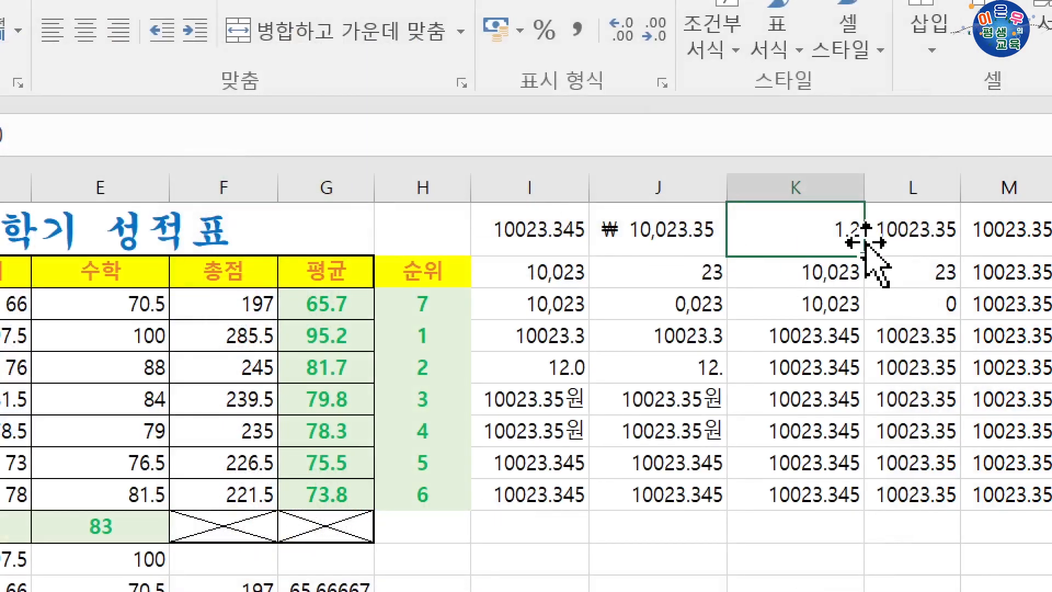
Append a Korean unit suffix after 0.0,, in the custom number format of K1.
key("ctrl+1")
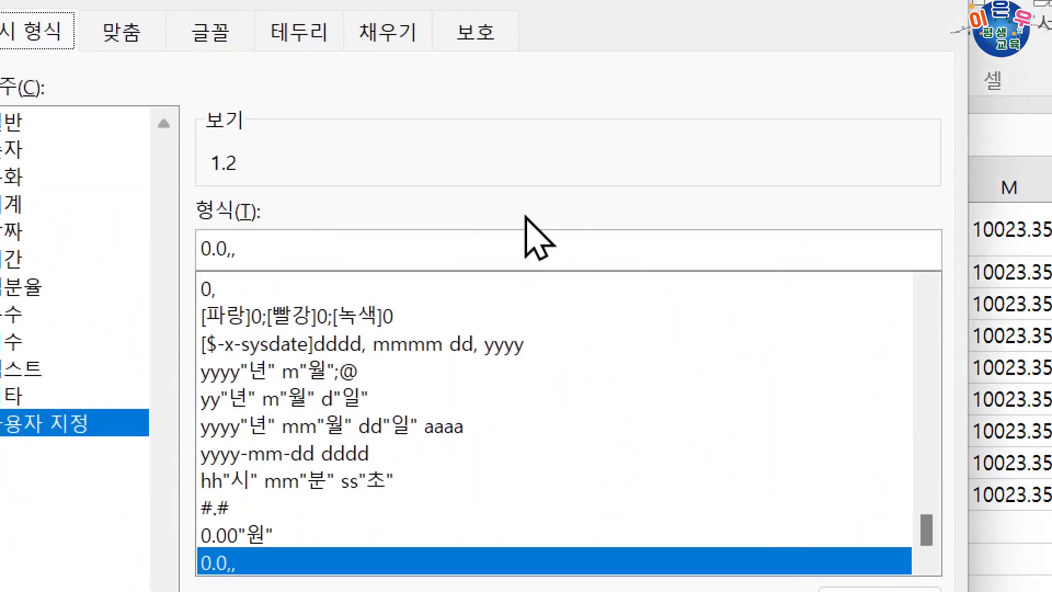
left_click(288, 239)
type("배")
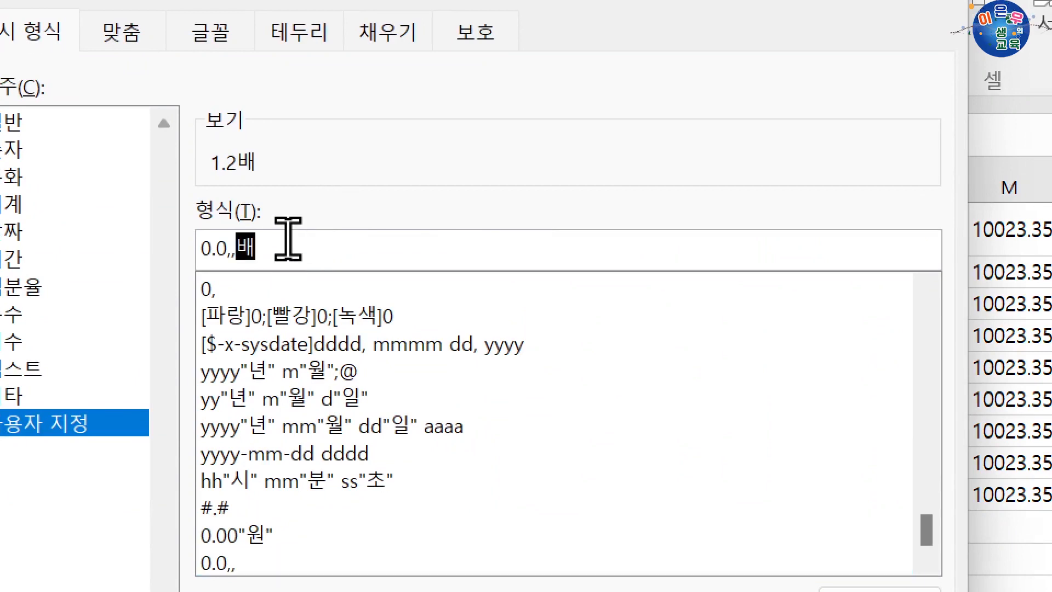
key("Return")
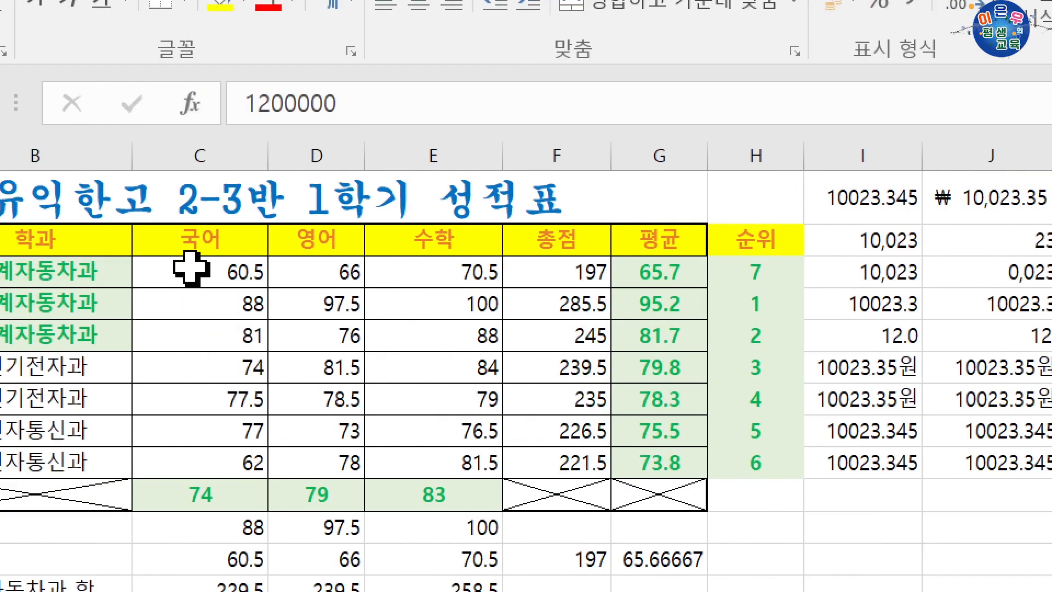
Select the subject scores C3:E9 and begin a custom number format with [>=90][빨강]0 for scores of at least 90.
left_click_drag(195, 265, 438, 463)
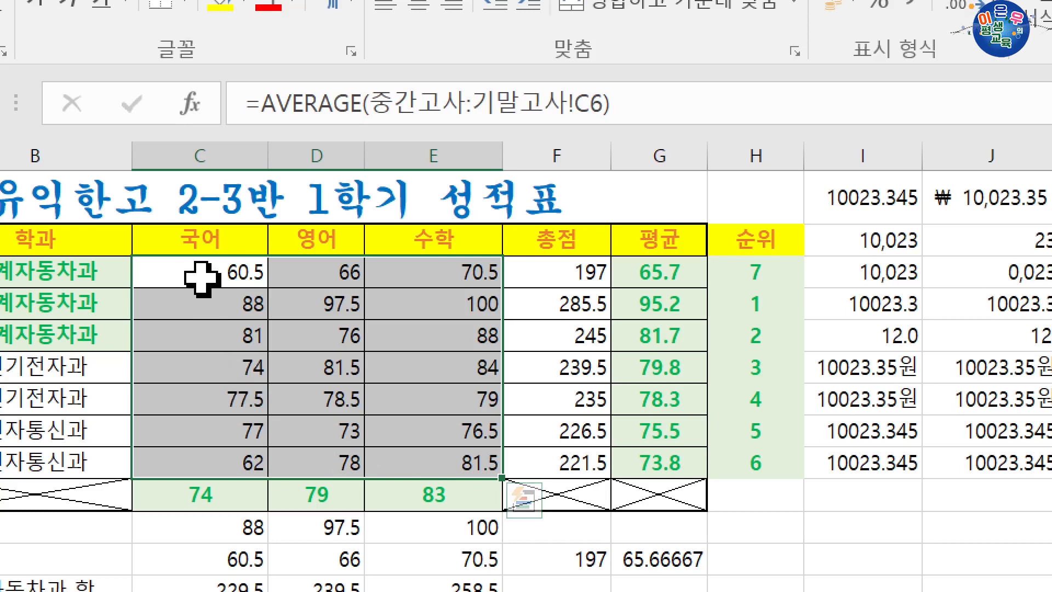
left_click_drag(202, 277, 443, 454)
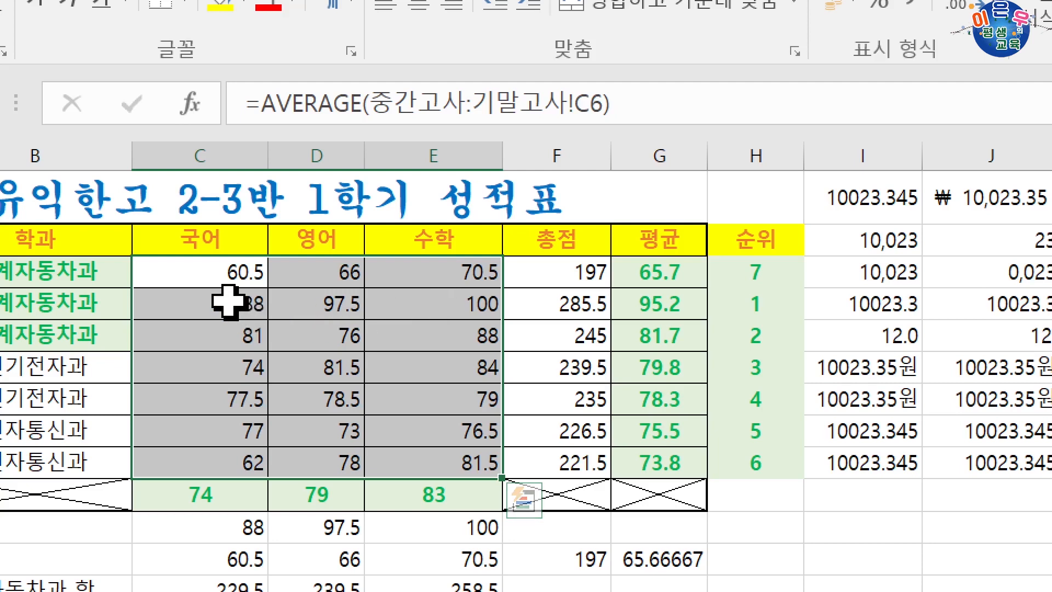
key("ctrl+1")
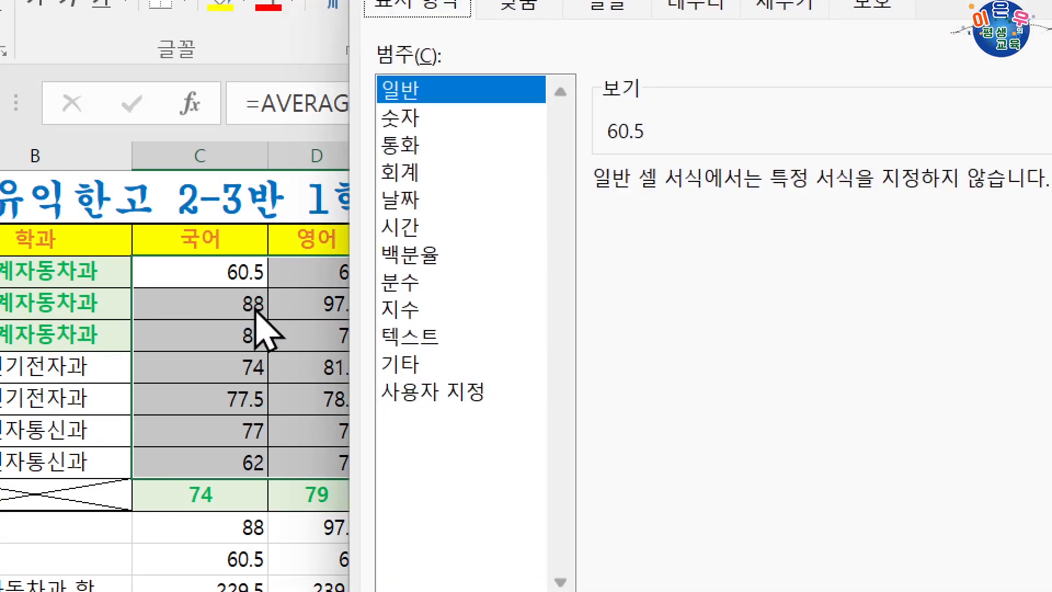
left_click(444, 403)
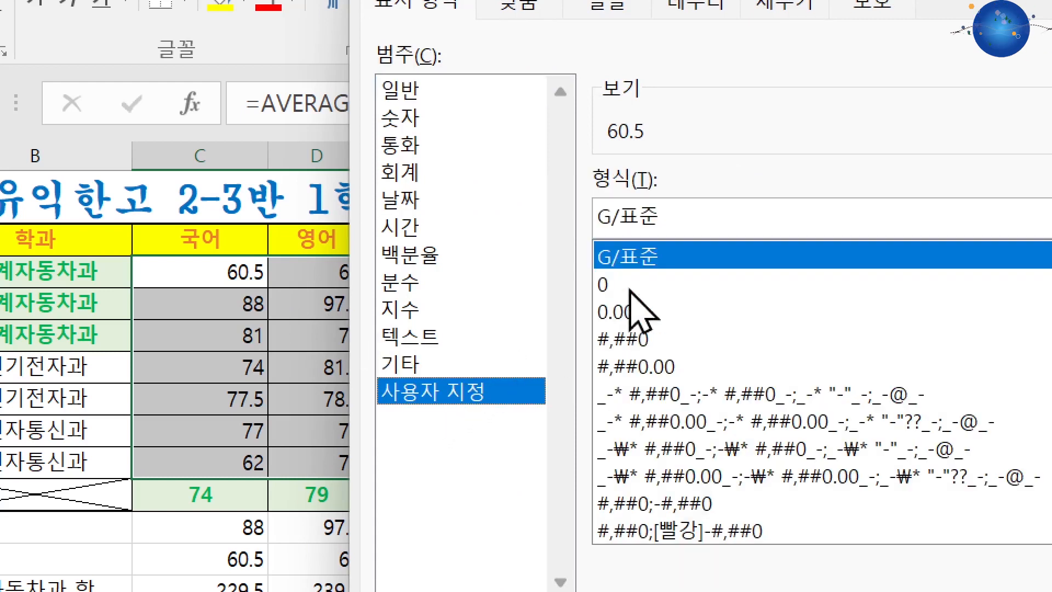
key("BackSpace")
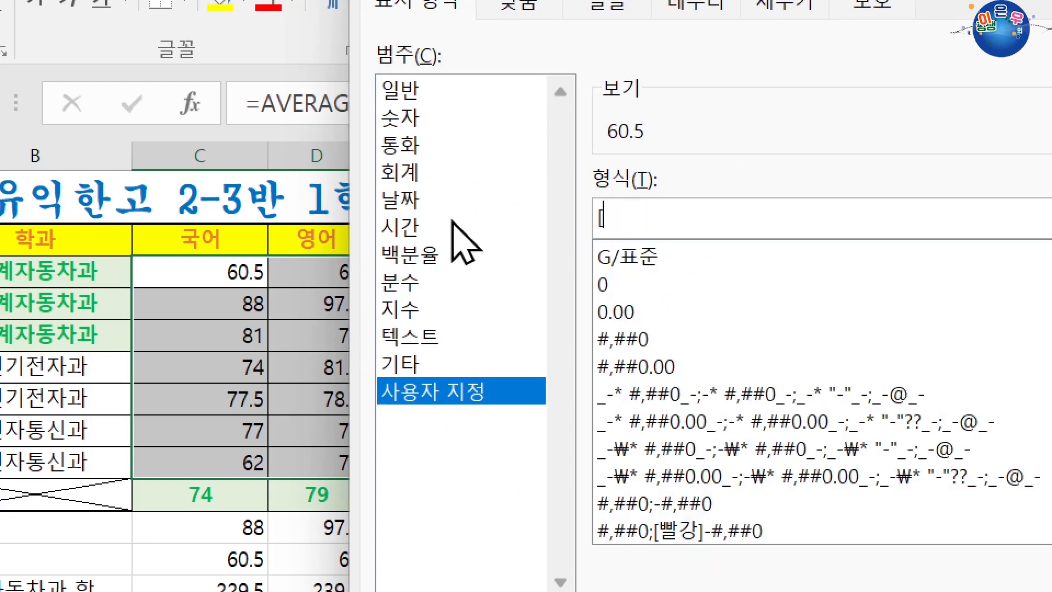
type("[")
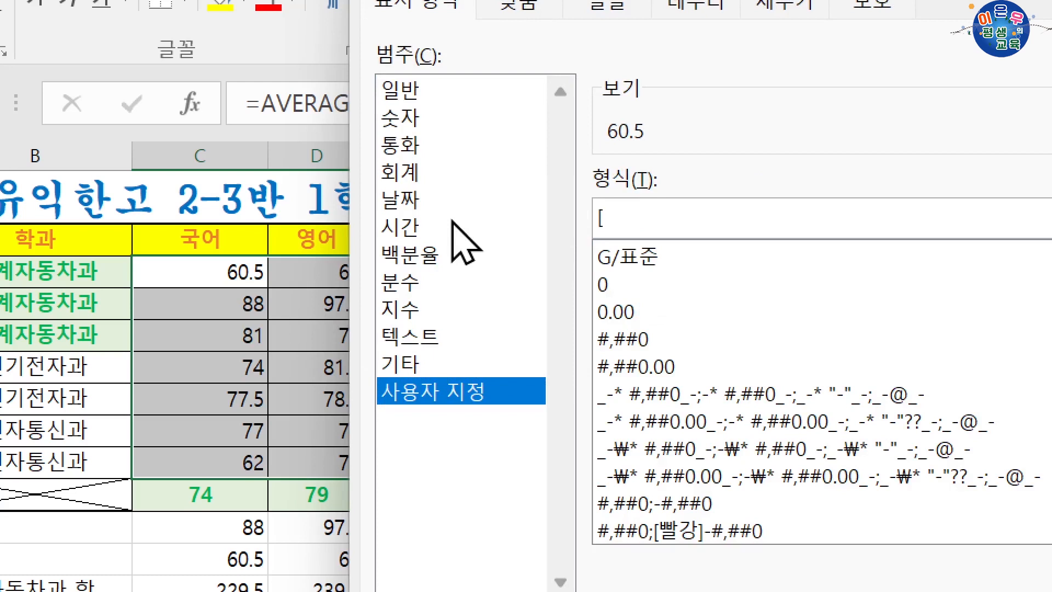
type(">=90")
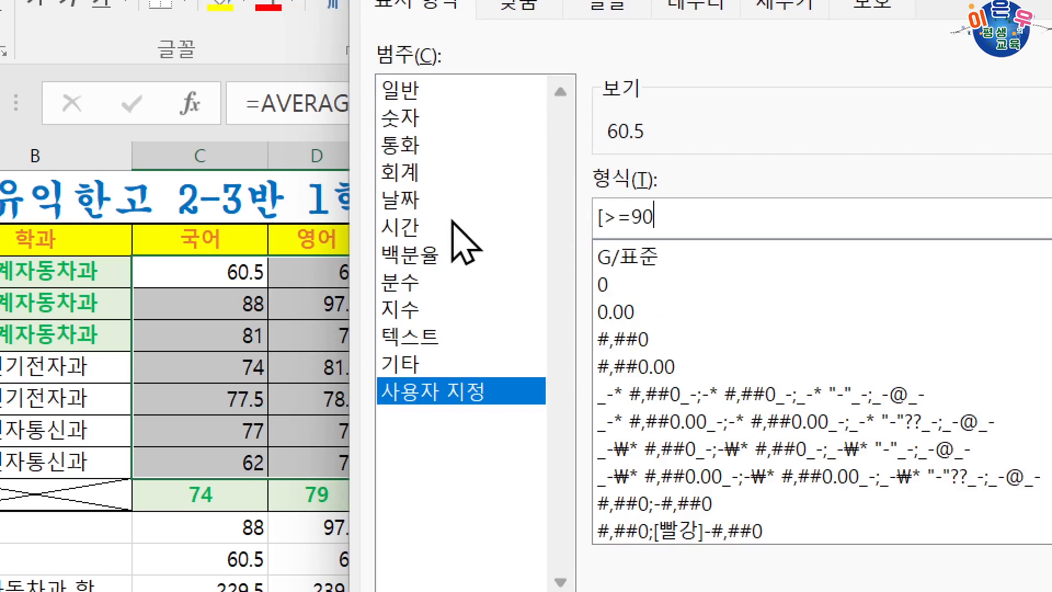
type("]")
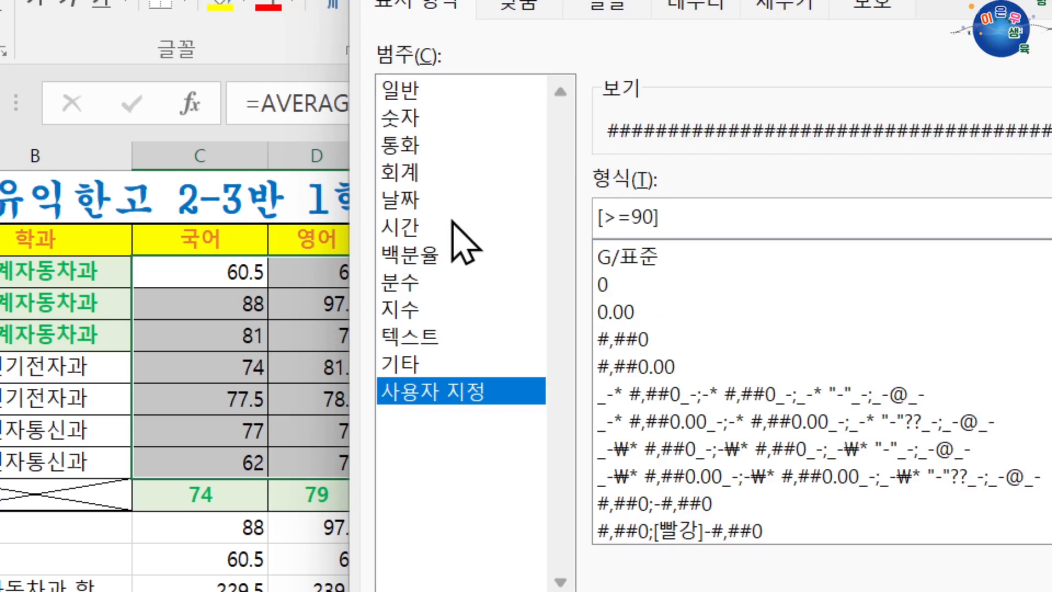
type("[")
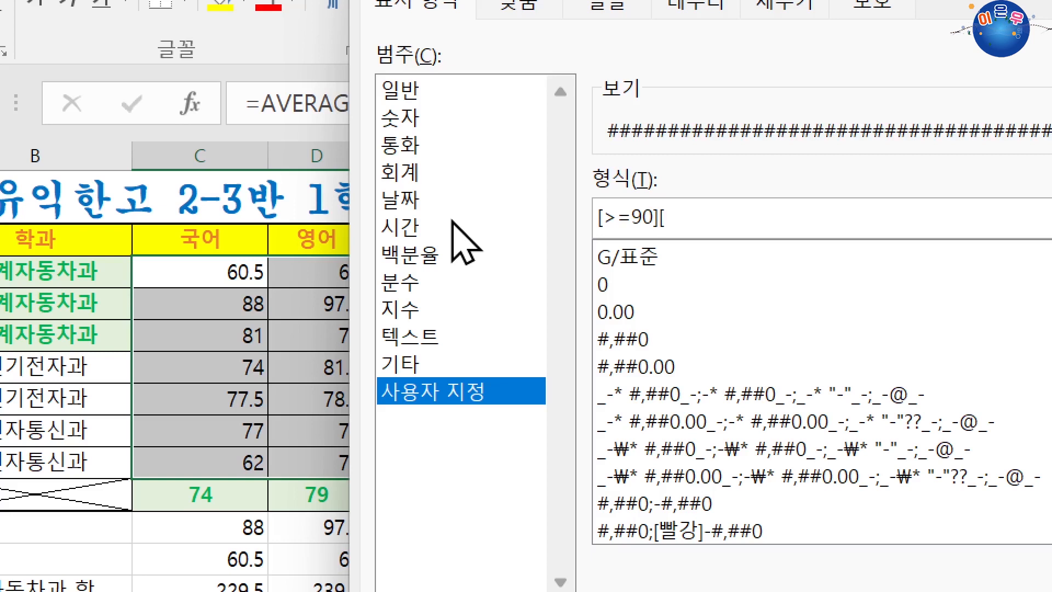
type("빨강]")
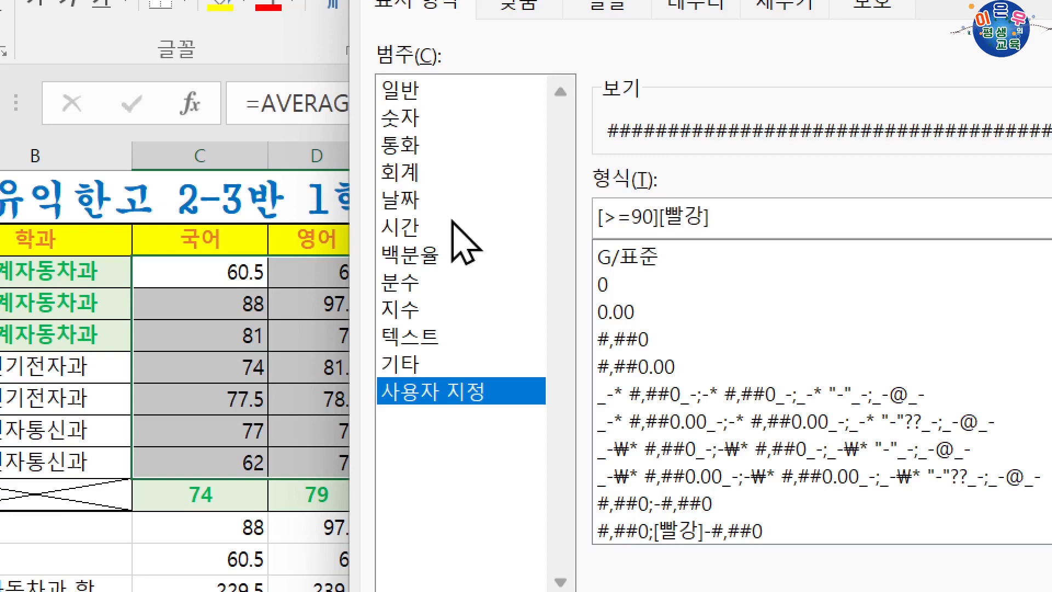
type("0")
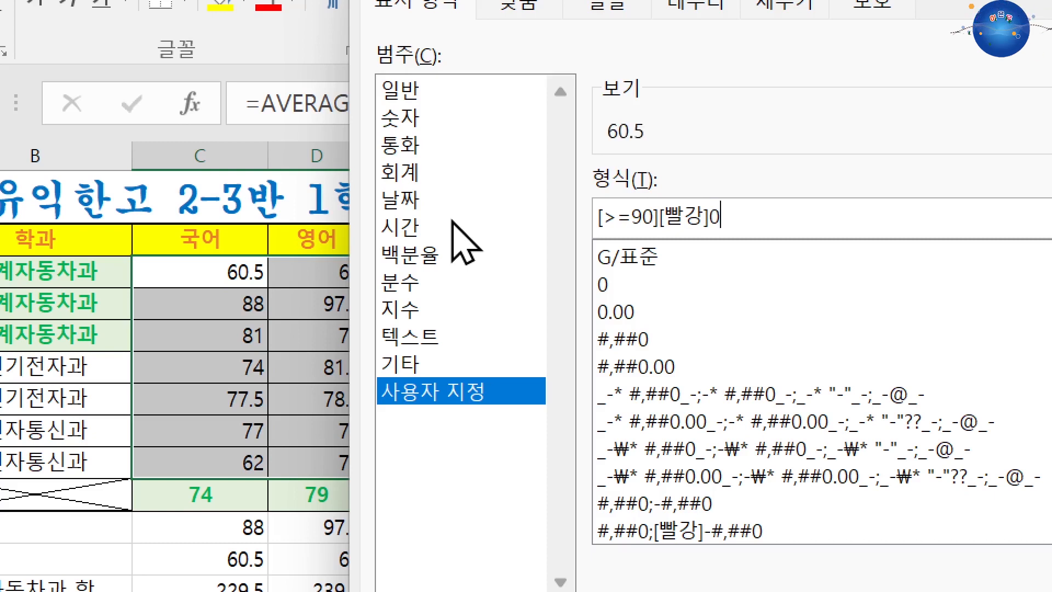
type(".0")
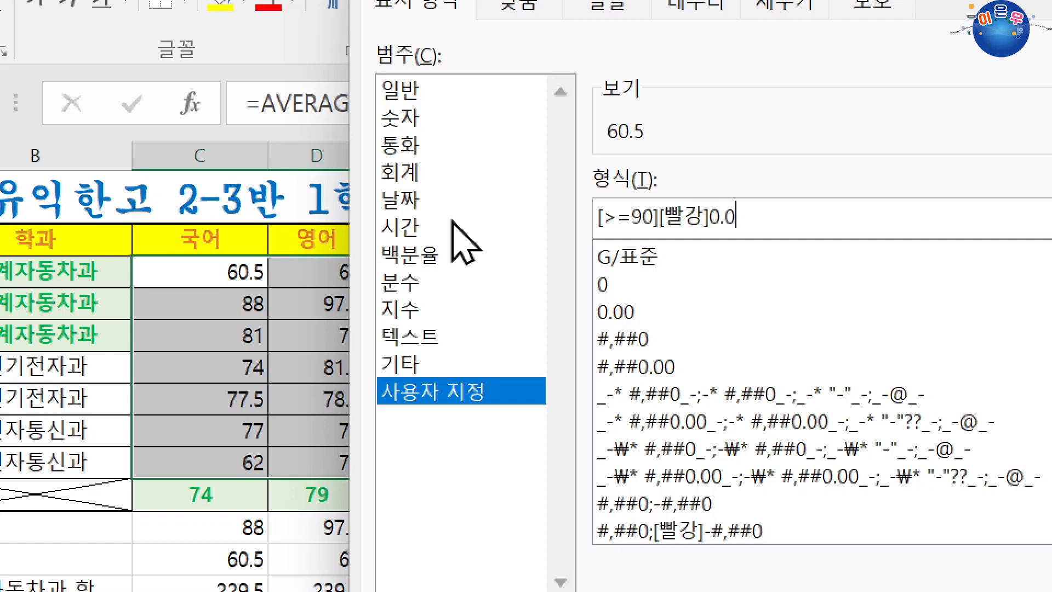
key("BackSpace")
key("BackSpace")
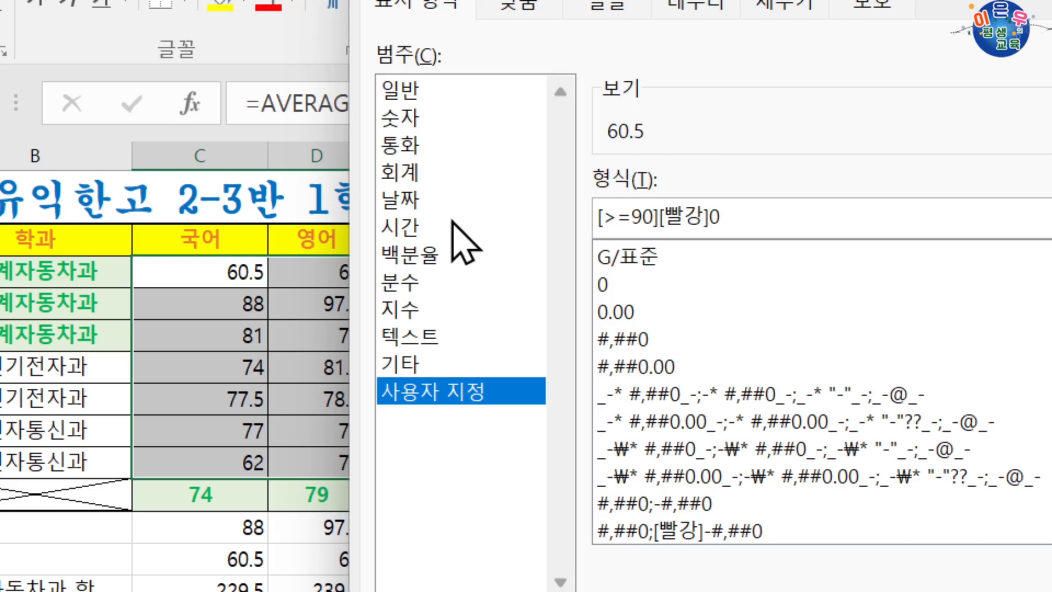
Extend the scores' custom format with ;[<70][파랑]0;0 for scores under 70 and all others, and apply it.
type(";[")
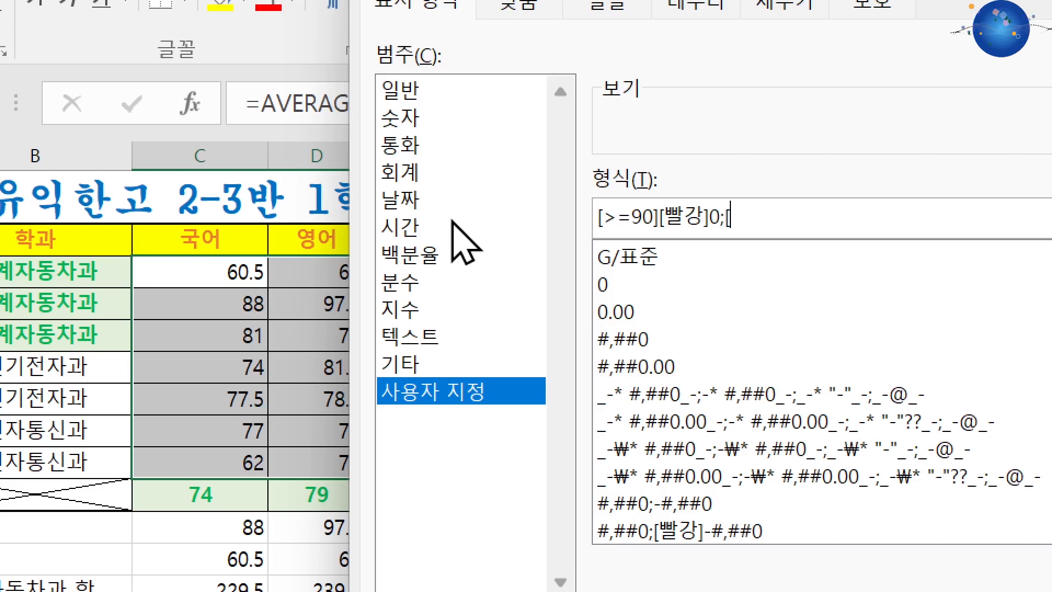
type("<70")
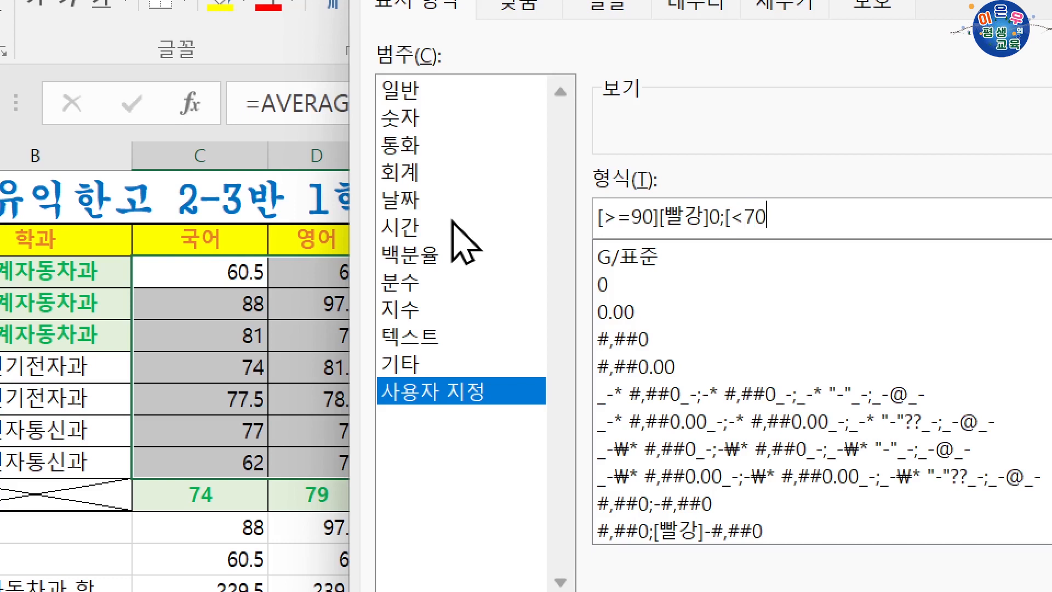
type("][")
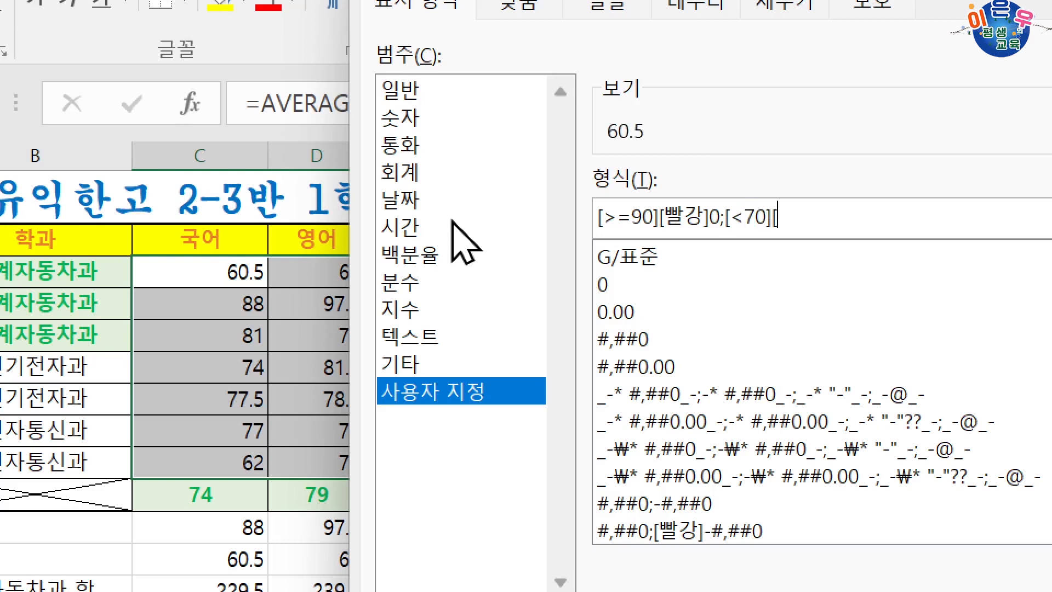
type("파랑]0")
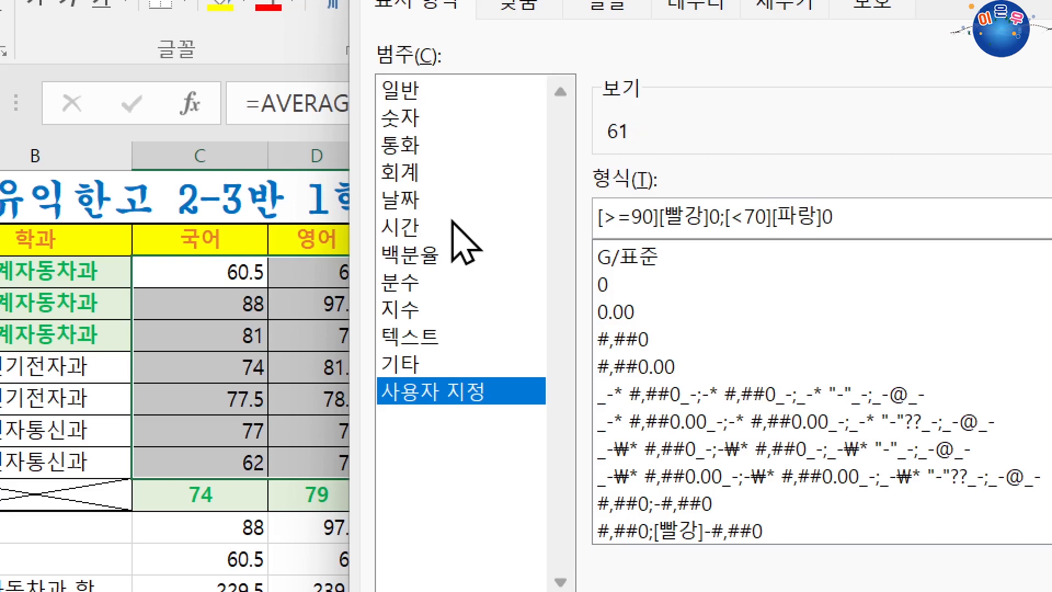
type(";")
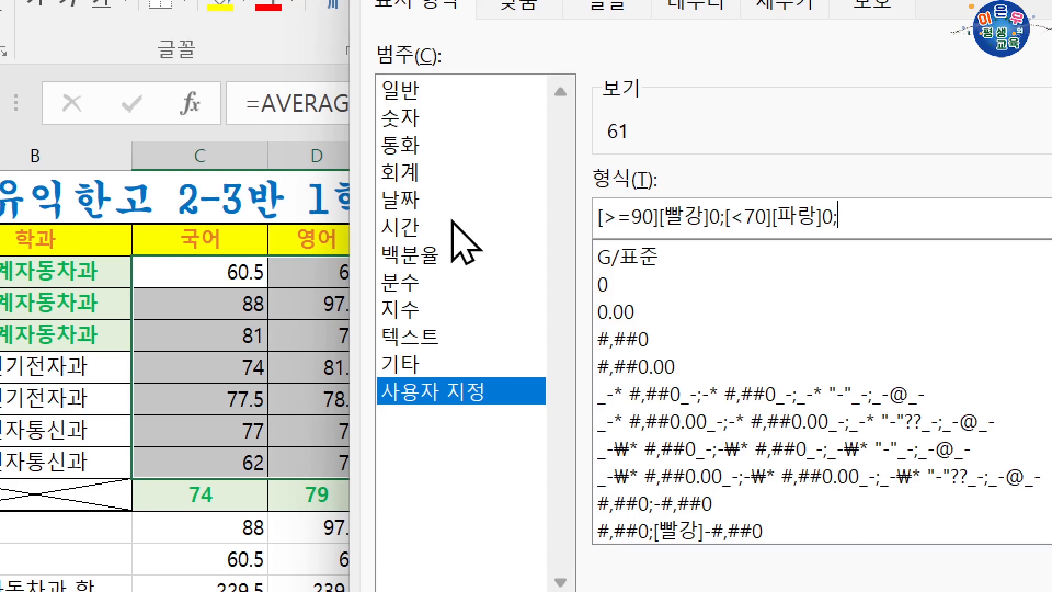
type("0")
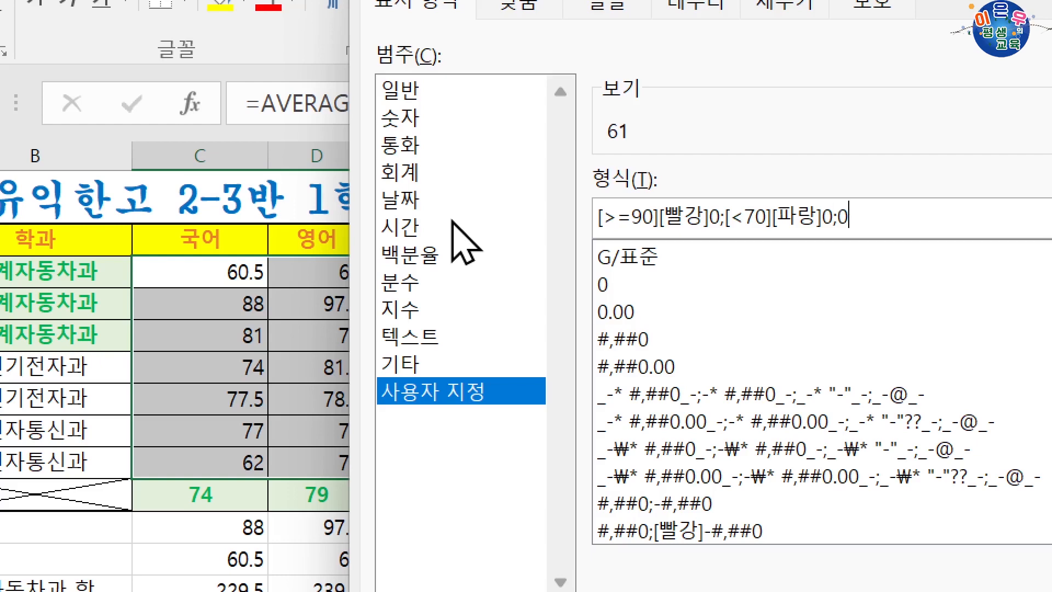
key("Return")
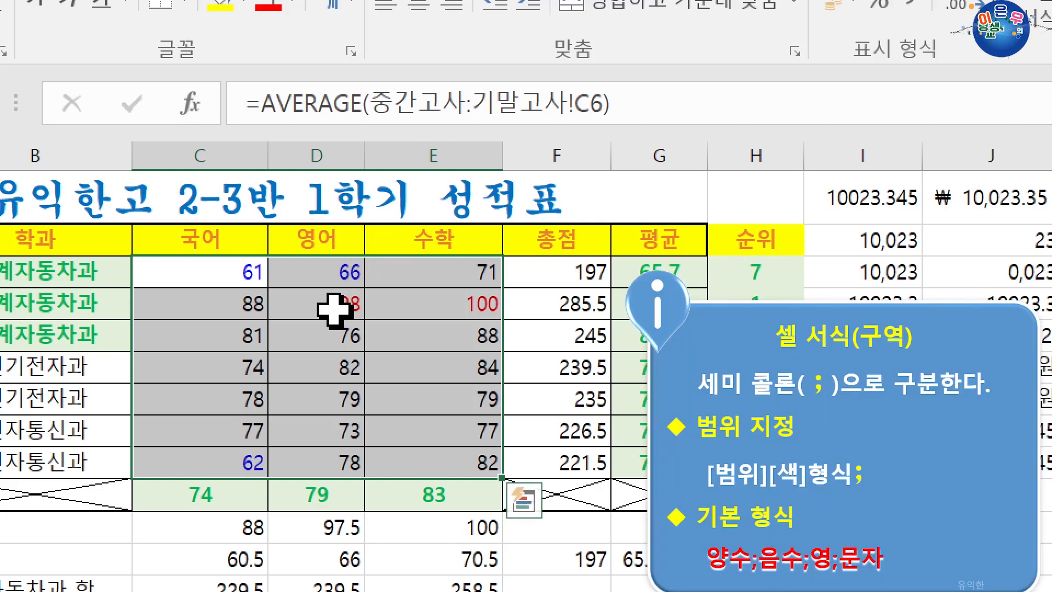
Examine the font colours and rounding of the formatted scores in C3:E9.
left_click_drag(336, 307, 482, 308)
left_click_drag(227, 270, 305, 280)
left_click(261, 462)
left_click_drag(235, 272, 475, 434)
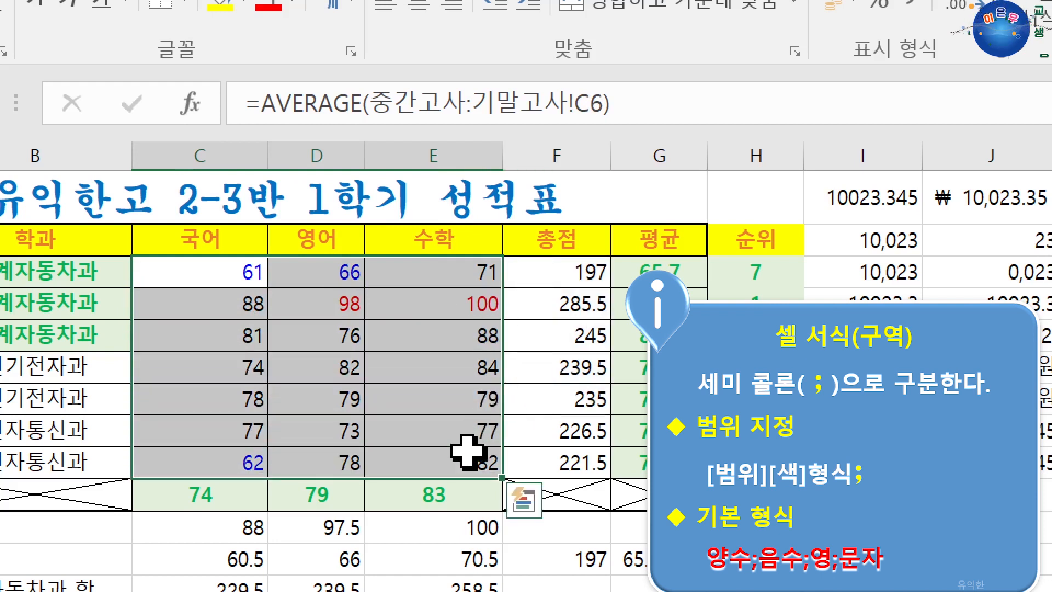
left_click(353, 405)
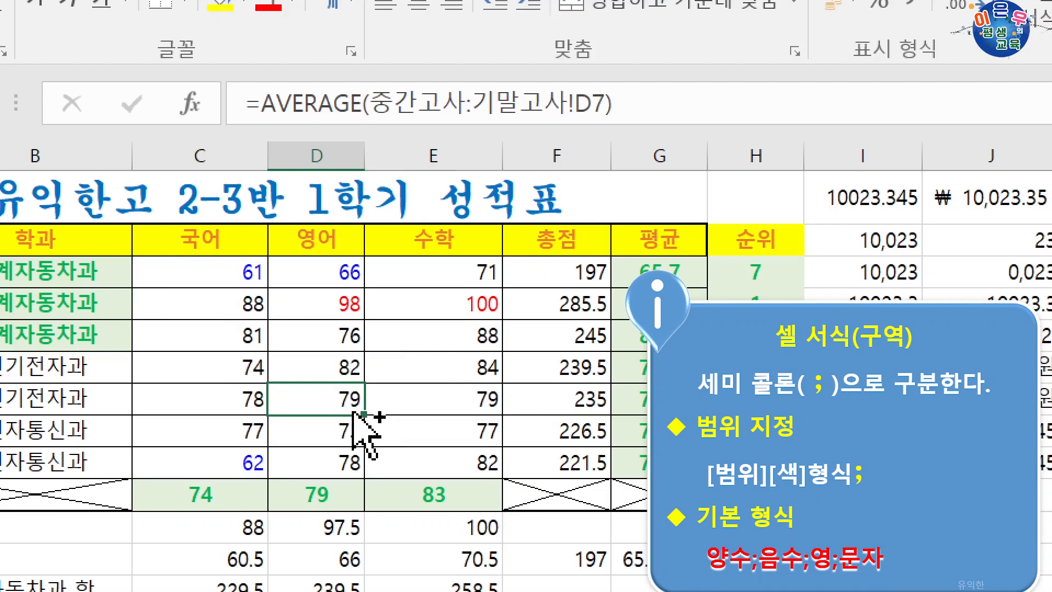
left_click(237, 275)
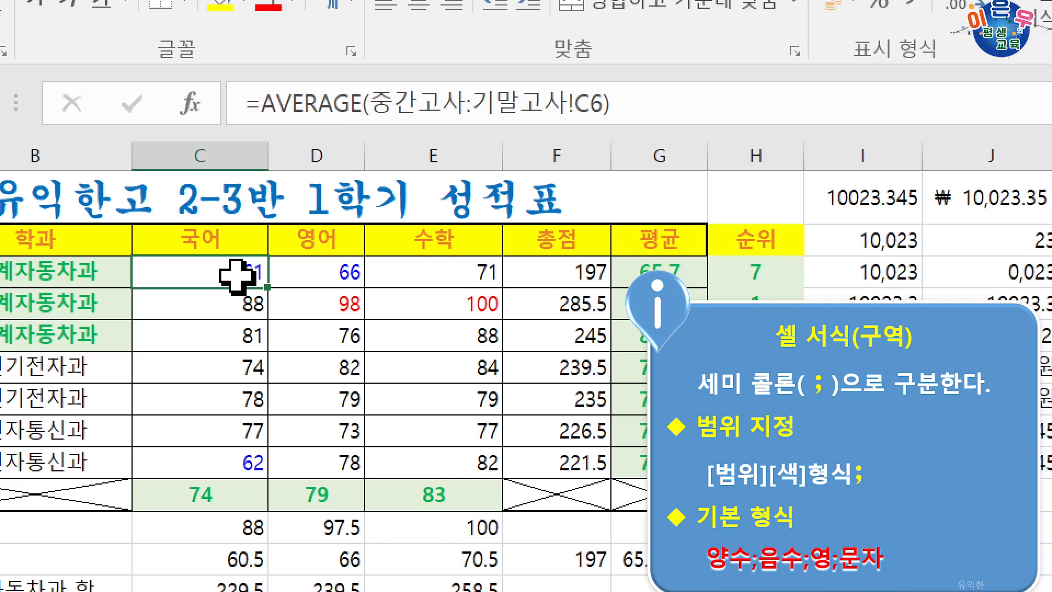
Enter the positive sample values 4 in I10 and 7 in J10.
left_click(813, 520)
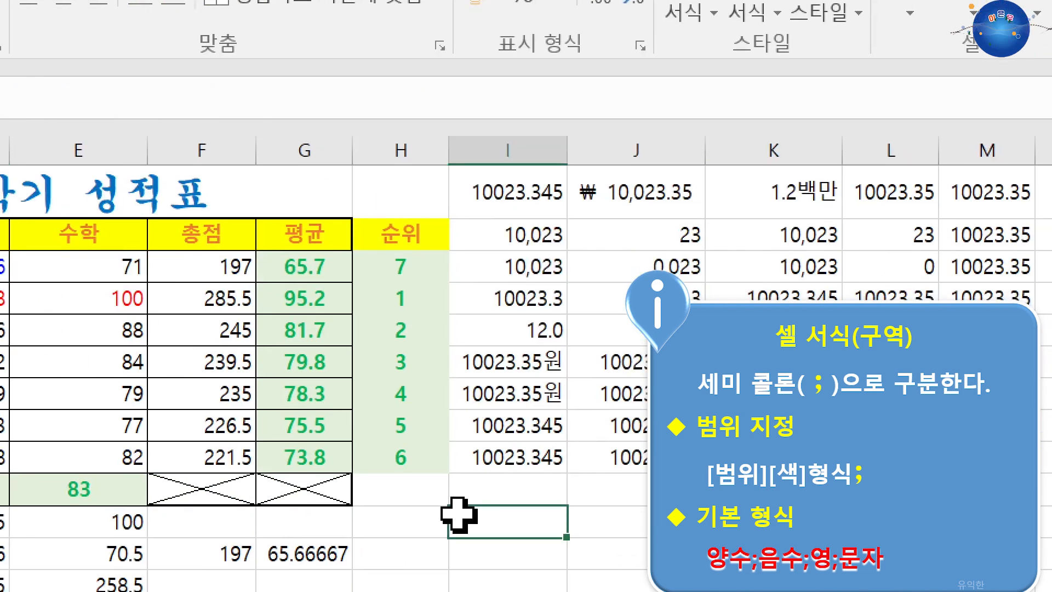
left_click(477, 496)
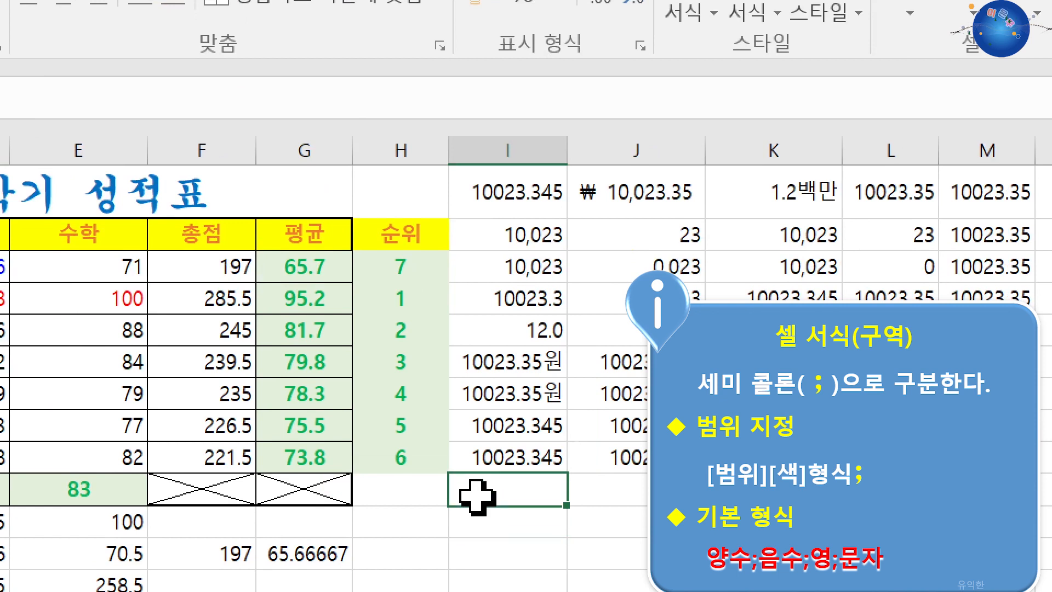
type("4")
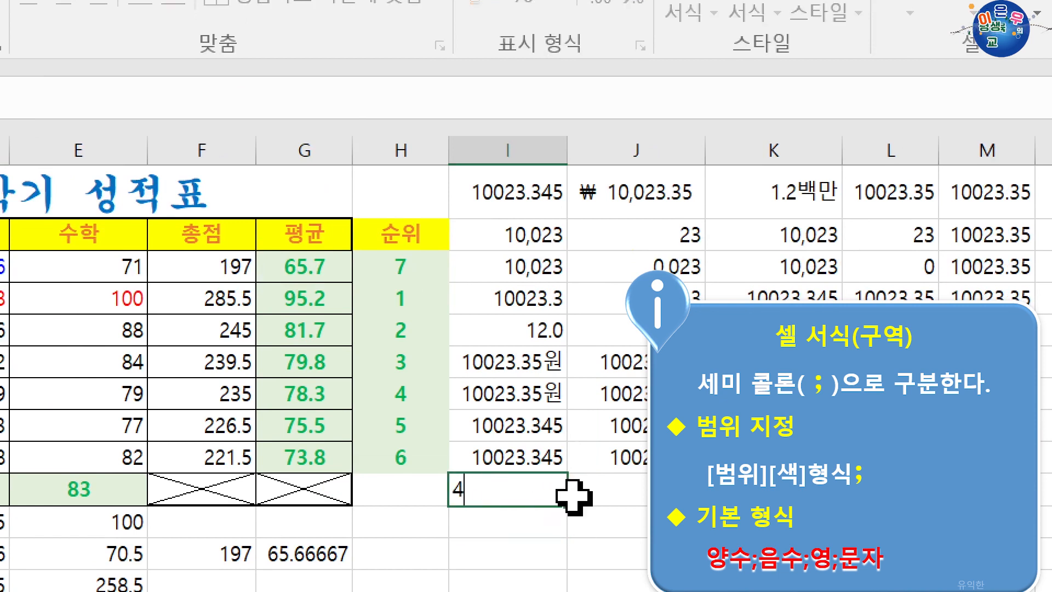
left_click(615, 489)
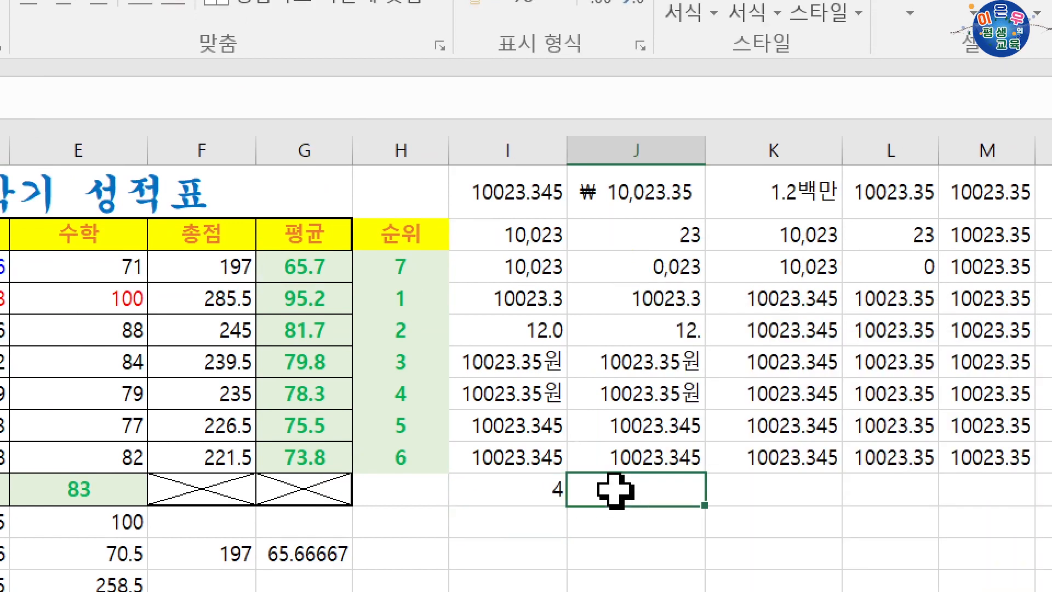
type("7")
left_click(795, 477)
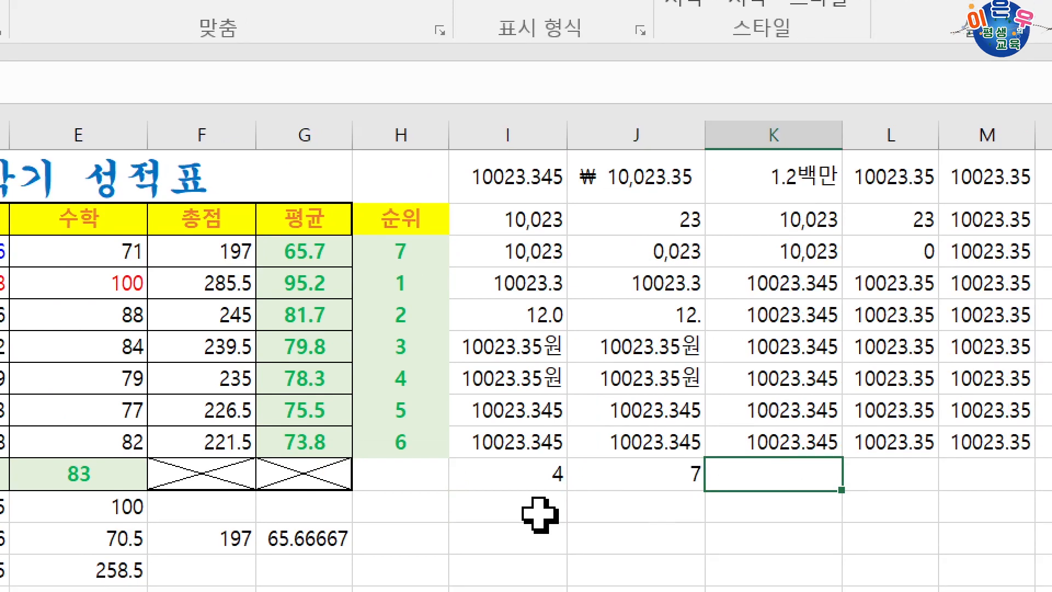
Enter the negative sample values -3 in I11 and -8 in J11.
left_click(536, 529)
type("-")
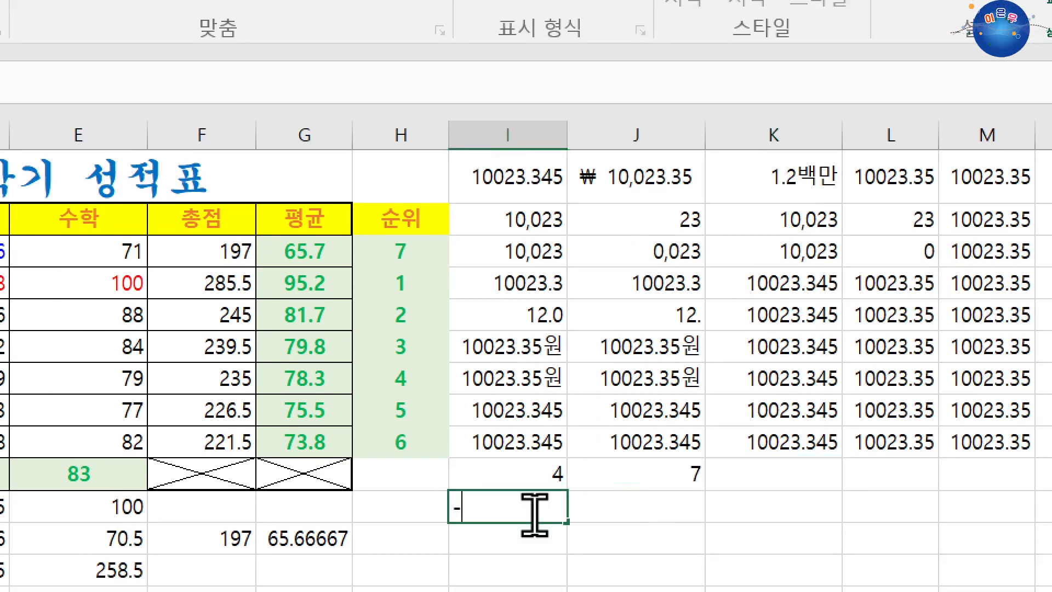
type("3")
left_click(625, 507)
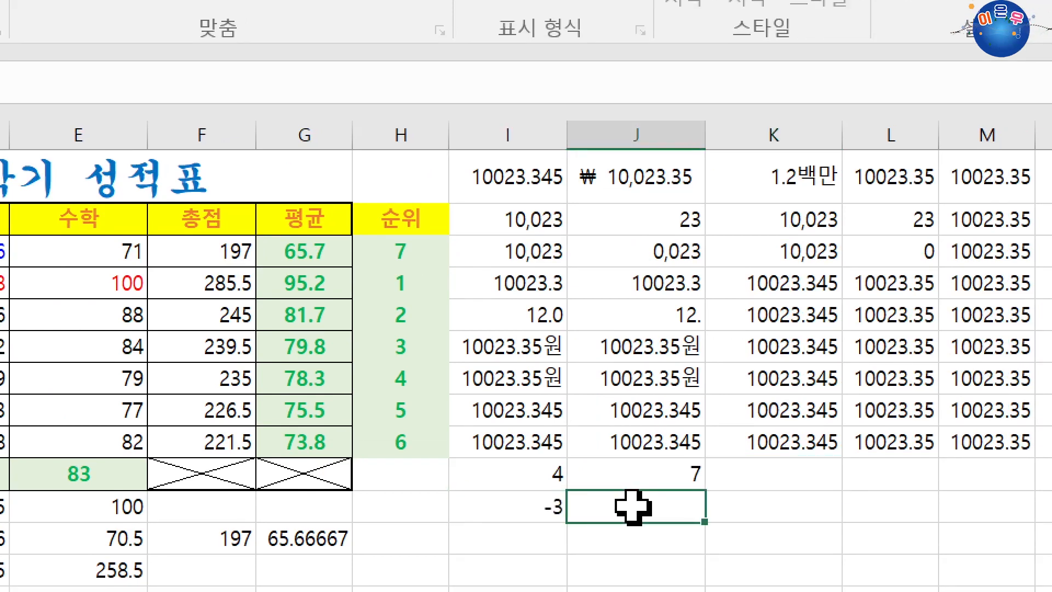
type("-8")
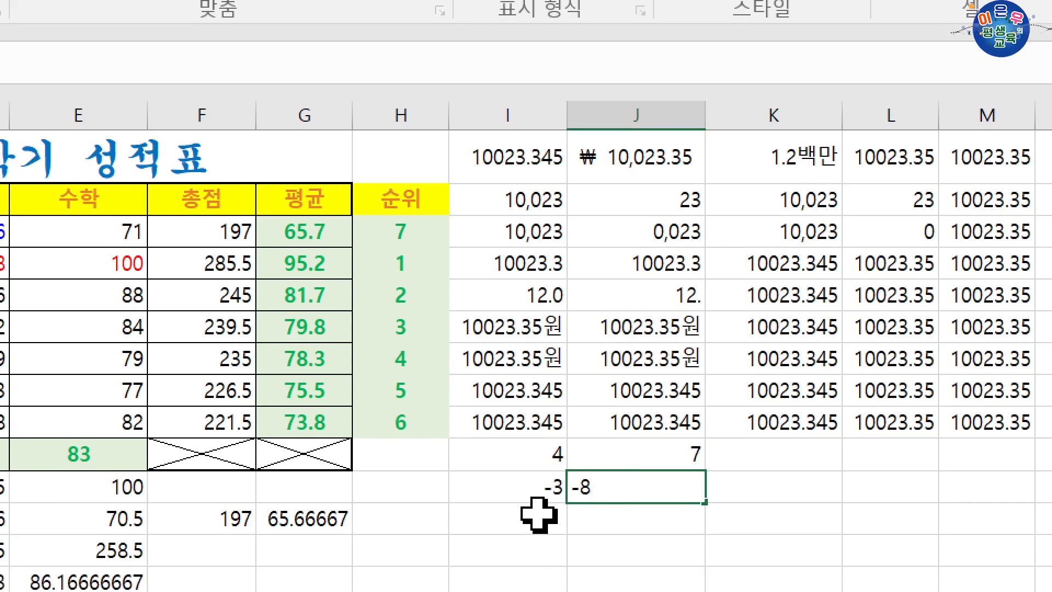
Enter the zero sample values, 0 in I12 and 0% in J12.
left_click(541, 537)
type("0")
left_click(631, 514)
type("0%")
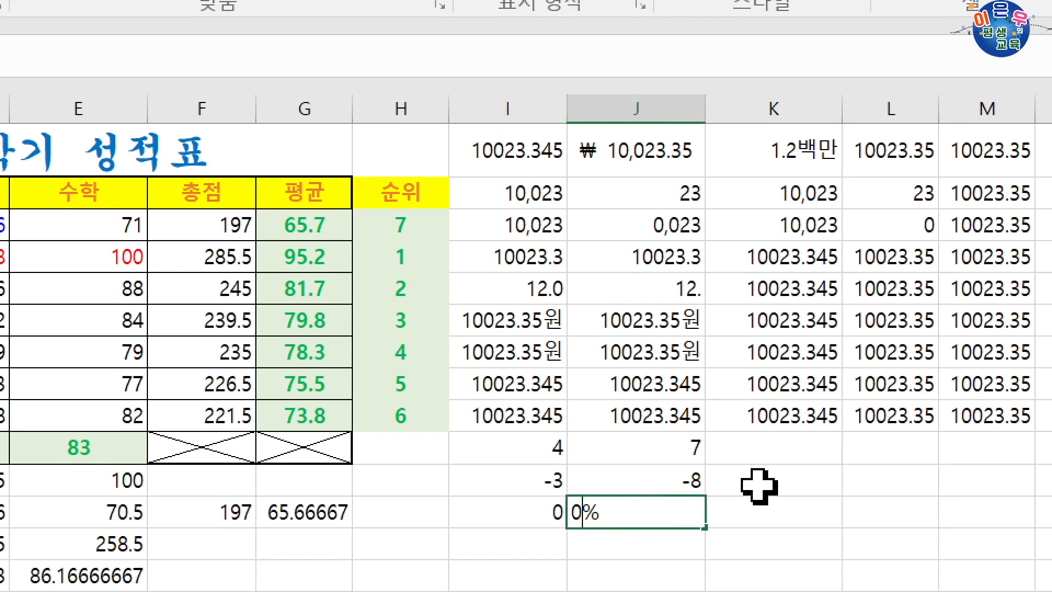
left_click(754, 482)
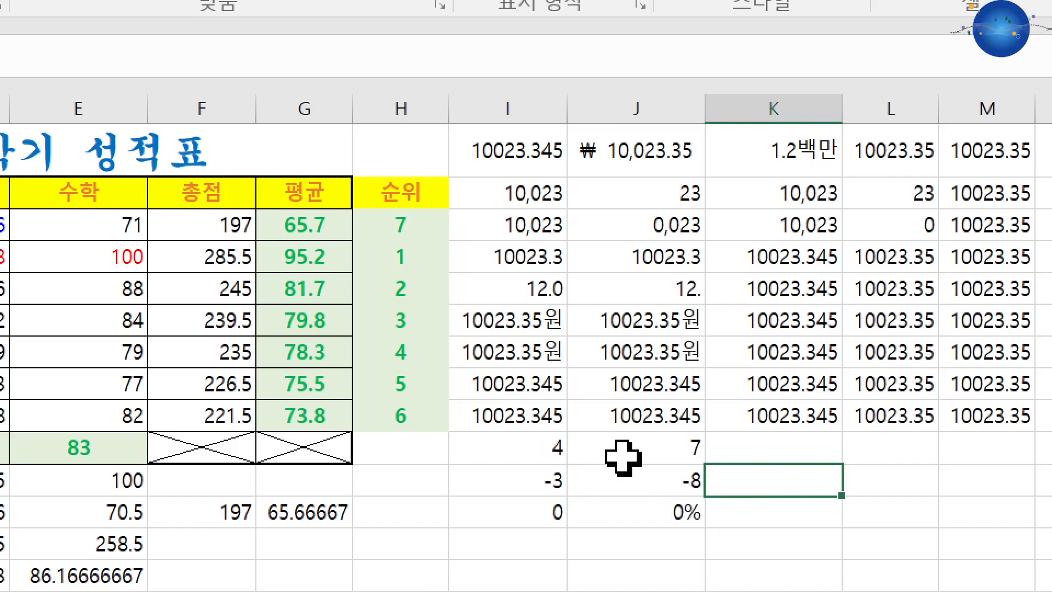
Start a custom number format for J10:J12 with the positive section [파랑]0.0.
left_click_drag(625, 454, 634, 514)
right_click(644, 460)
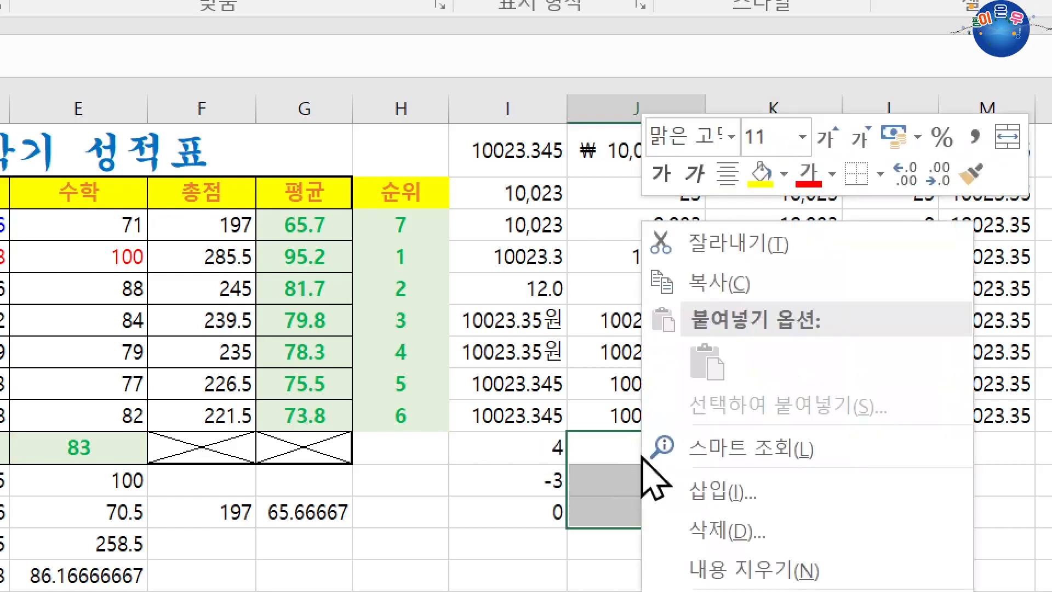
key("Escape")
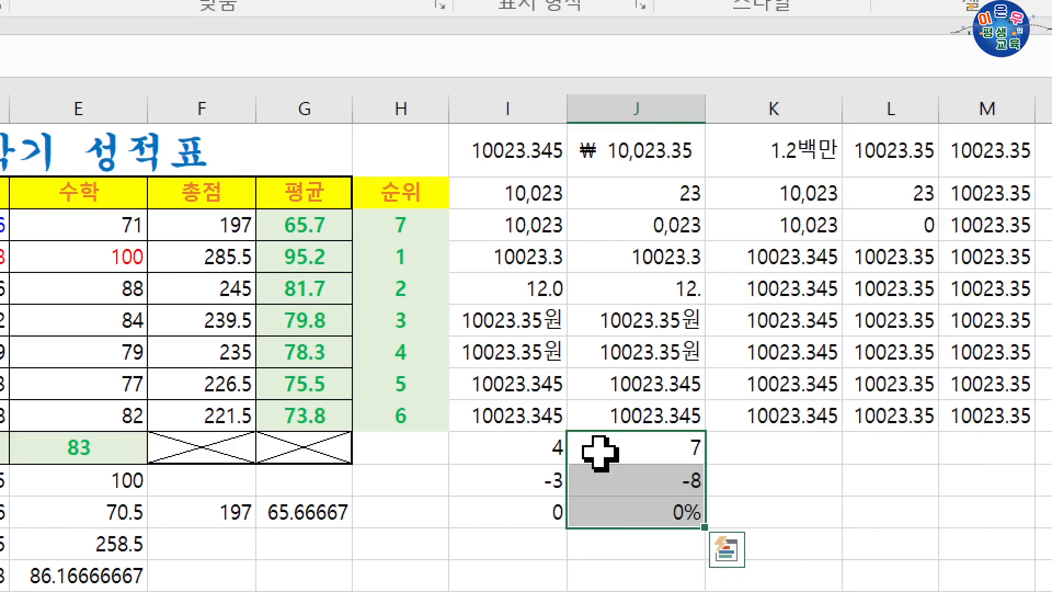
key("ctrl+1")
left_click(101, 346)
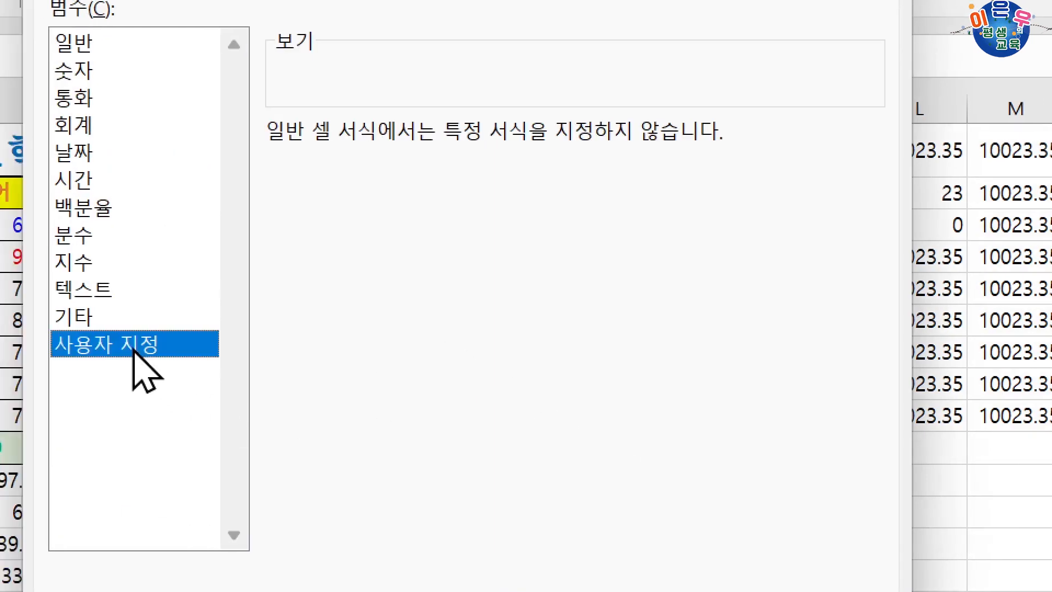
left_click_drag(373, 173, 209, 174)
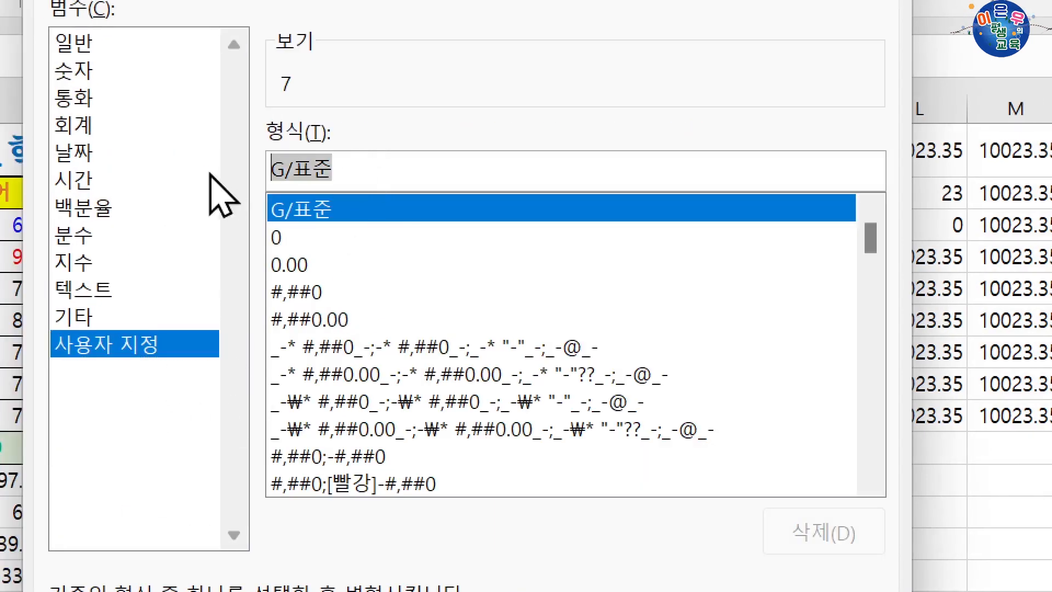
type("[")
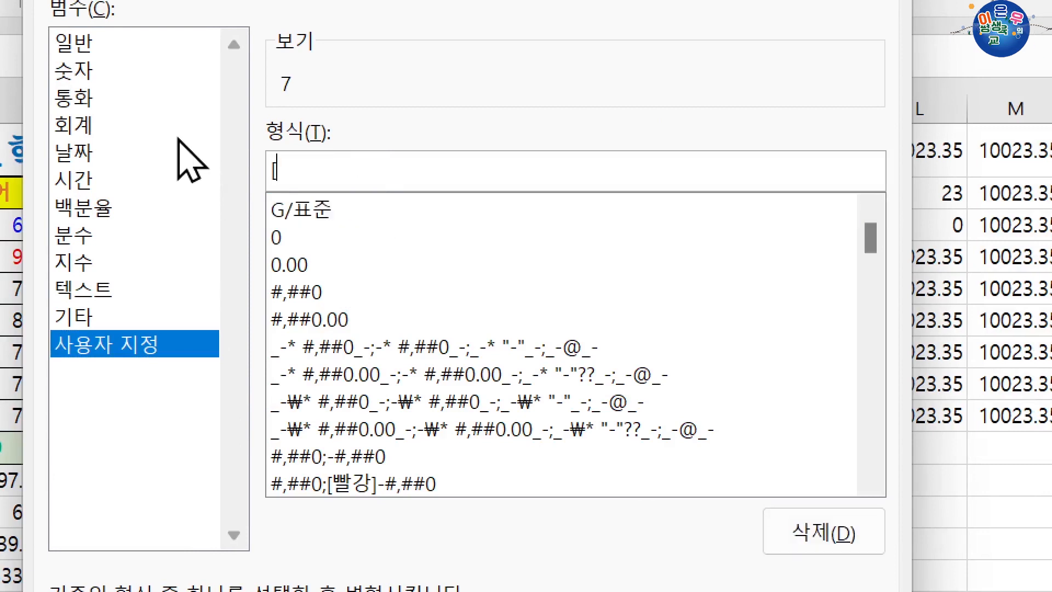
type("파랑")
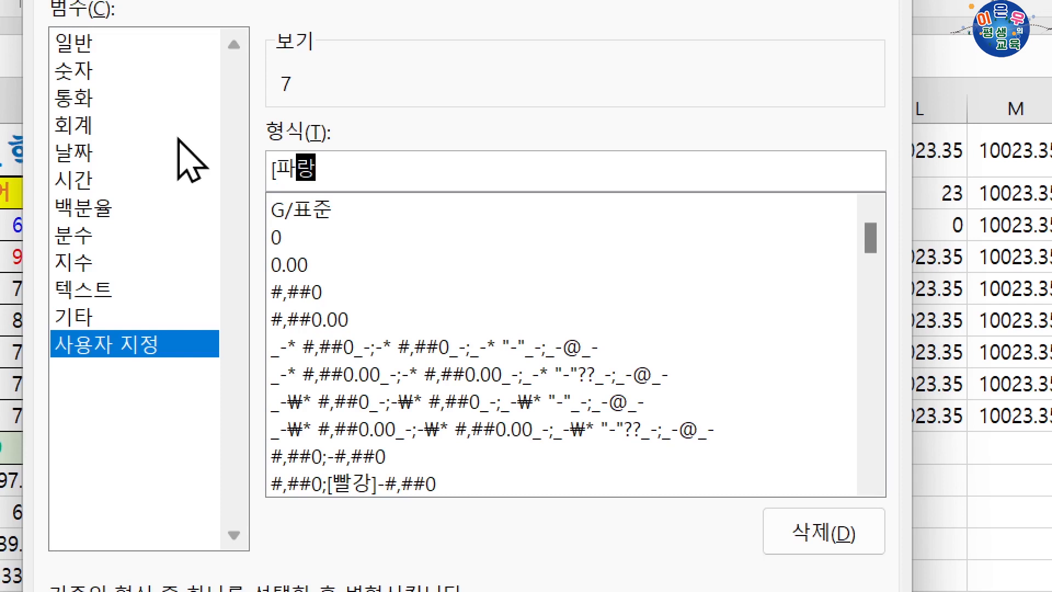
type("]")
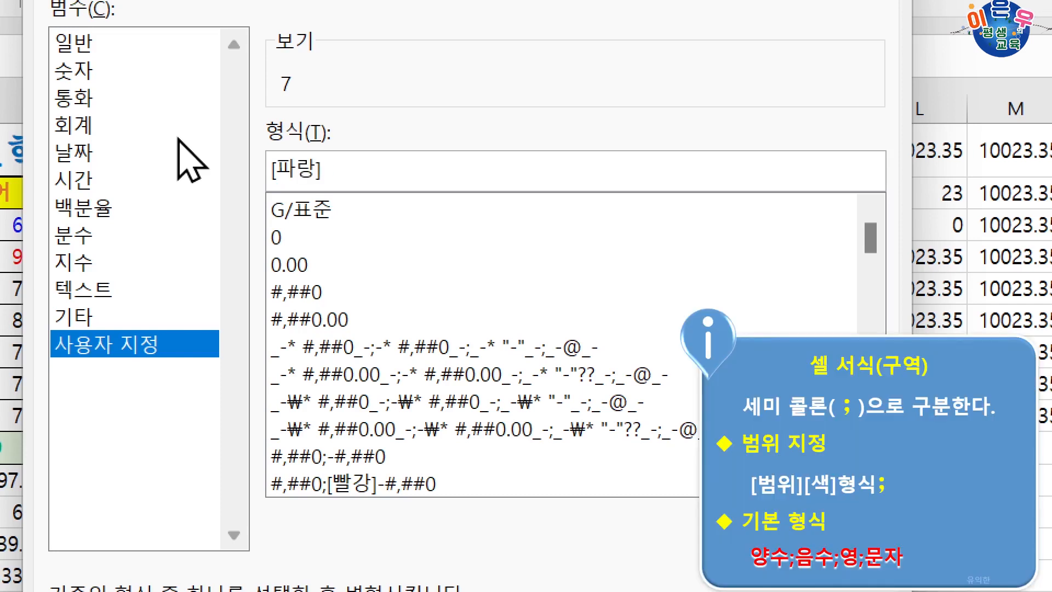
type("0;")
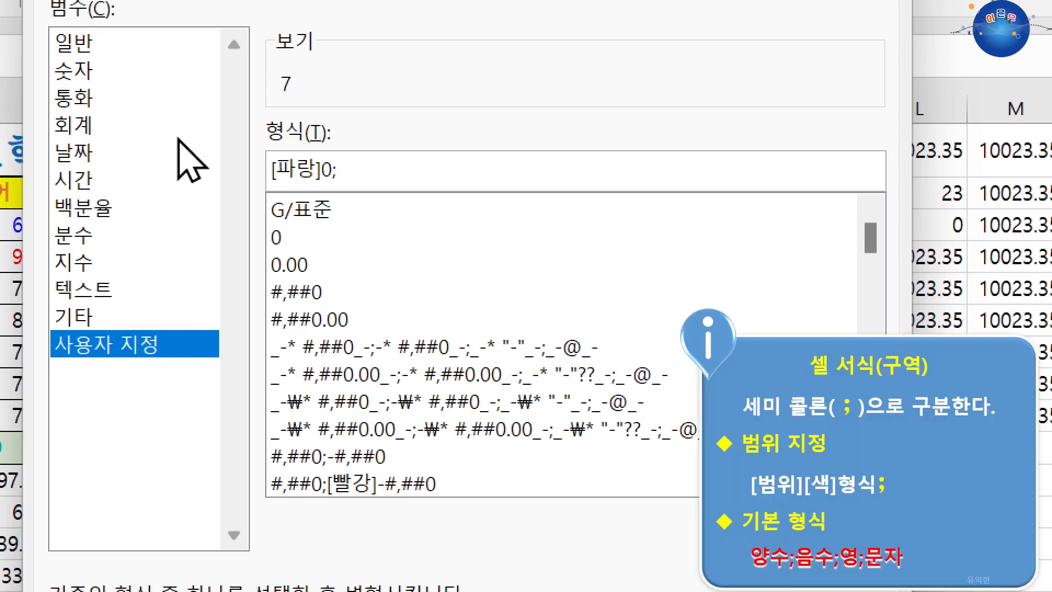
key("BackSpace")
type(".")
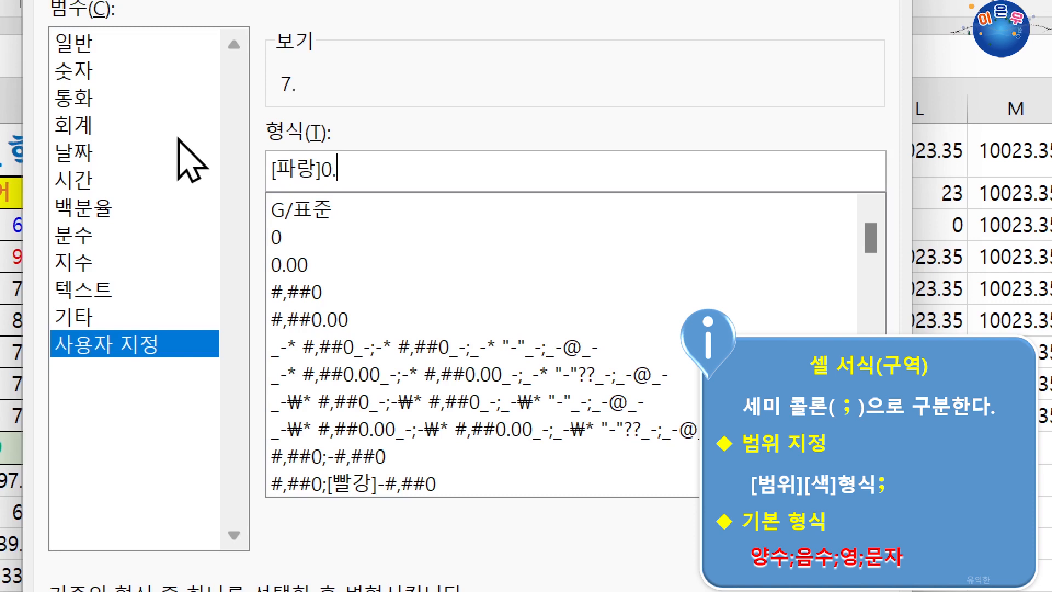
type("0")
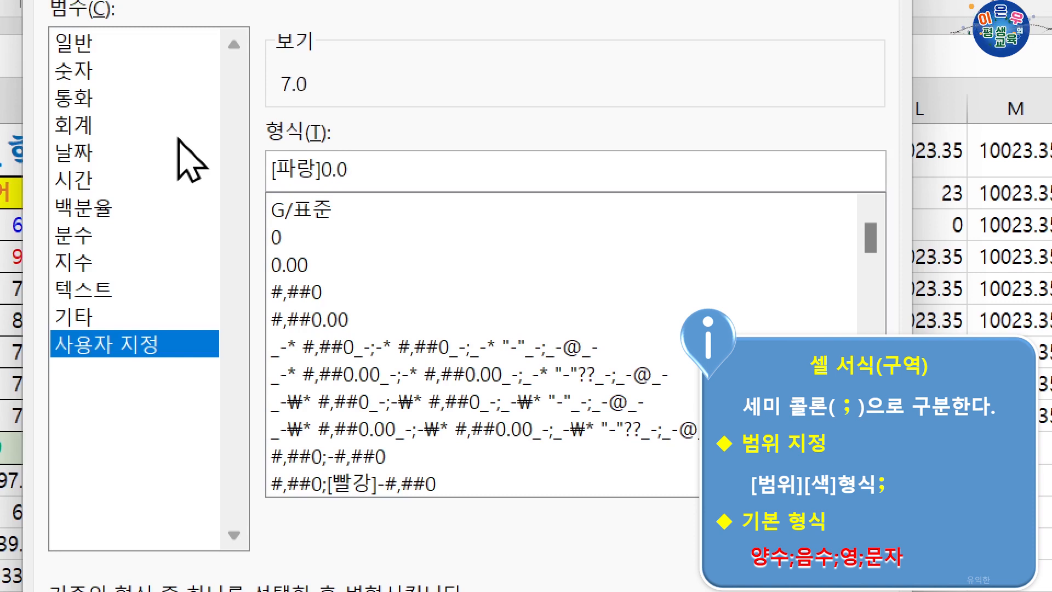
Add the negative section [빨강]0.0 and the zero section 0, and apply the format [파랑]0.0;[빨강]0.0;0 to J10:J12.
type(";[")
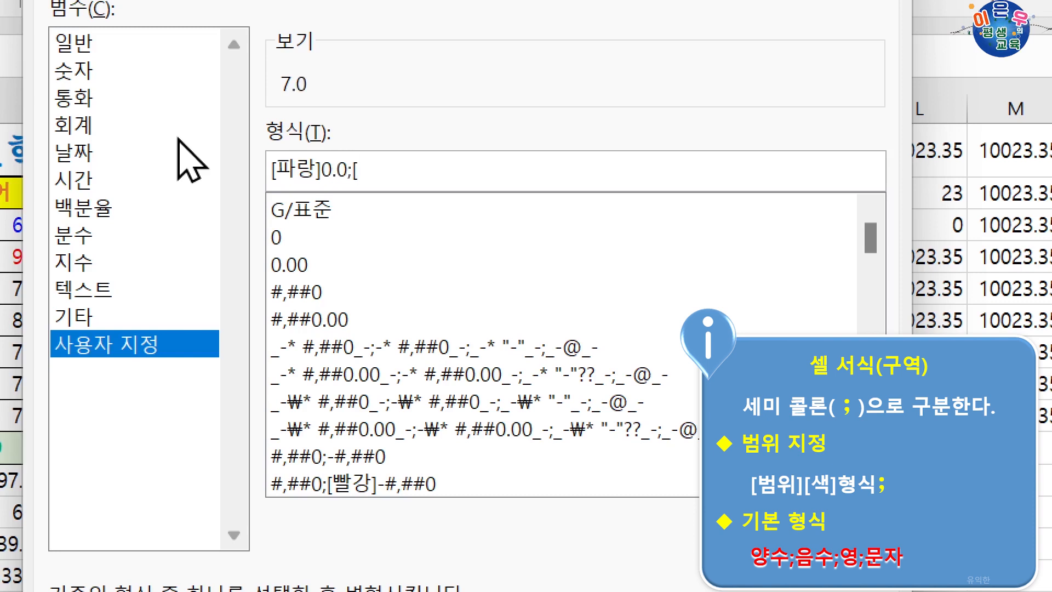
type("빨")
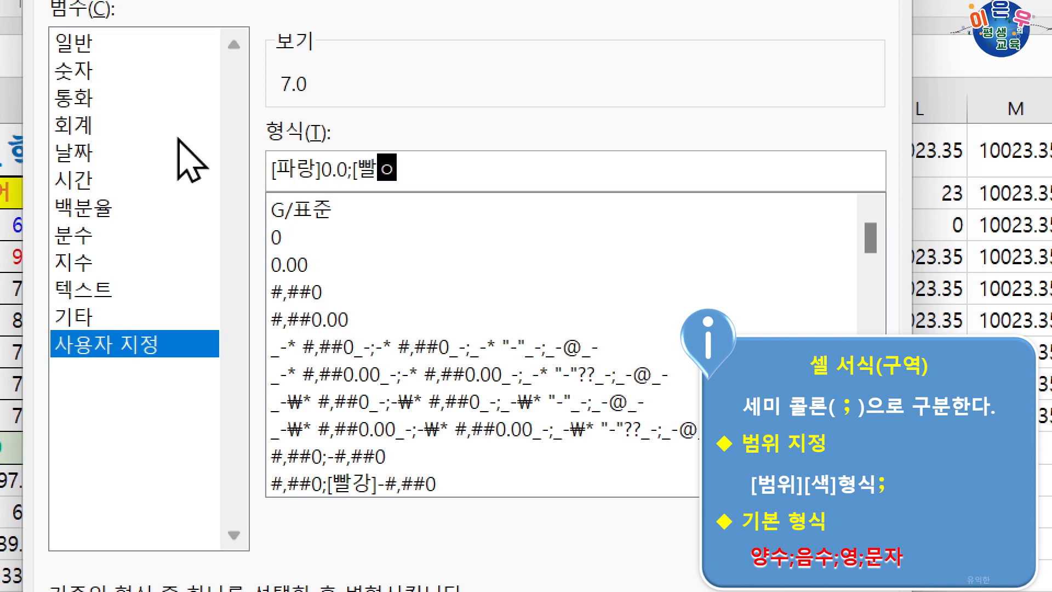
type("강]")
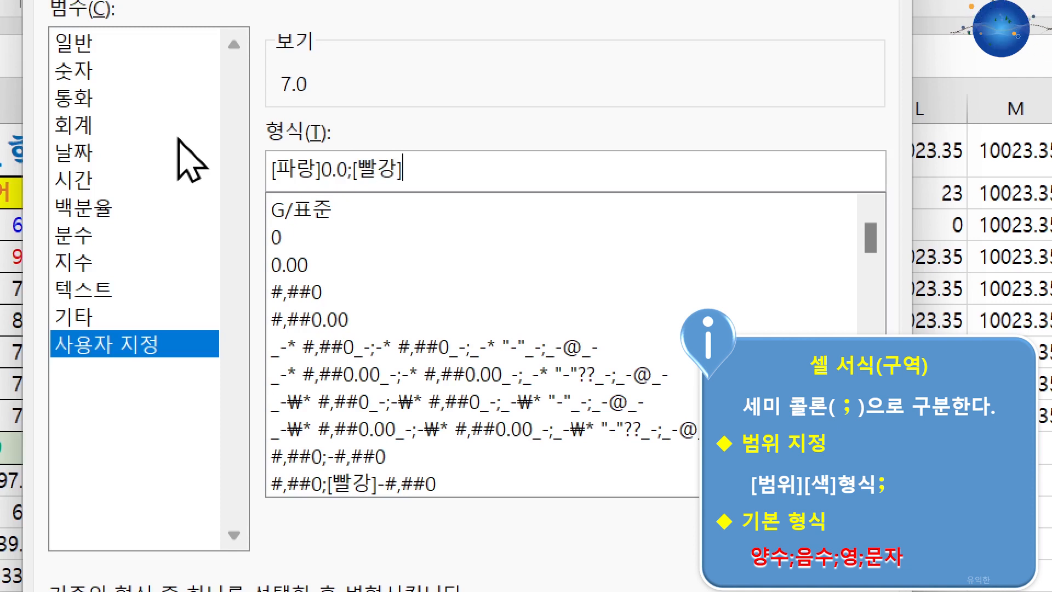
type("0")
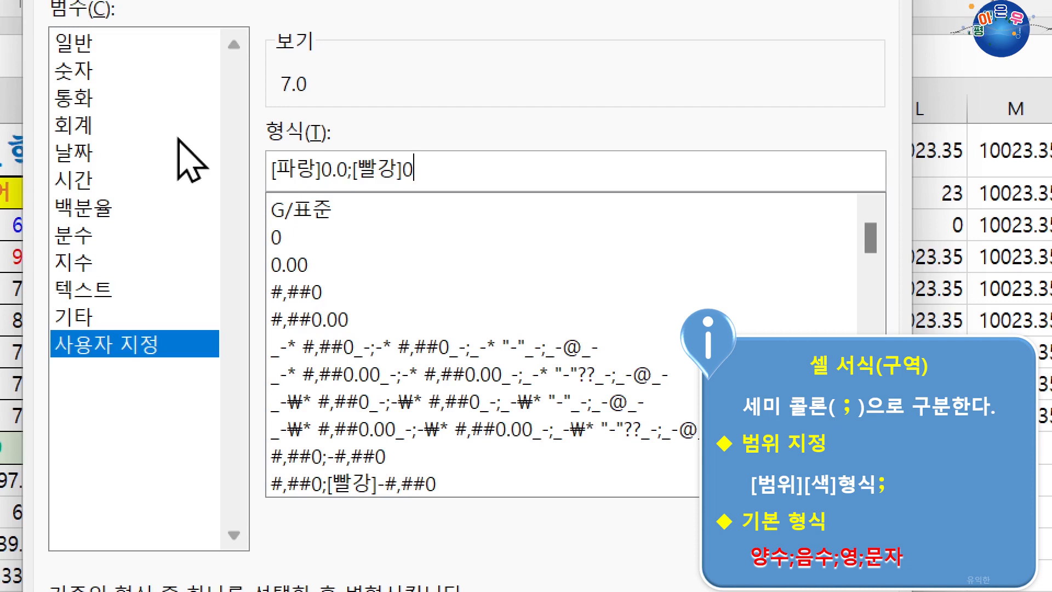
type(".0")
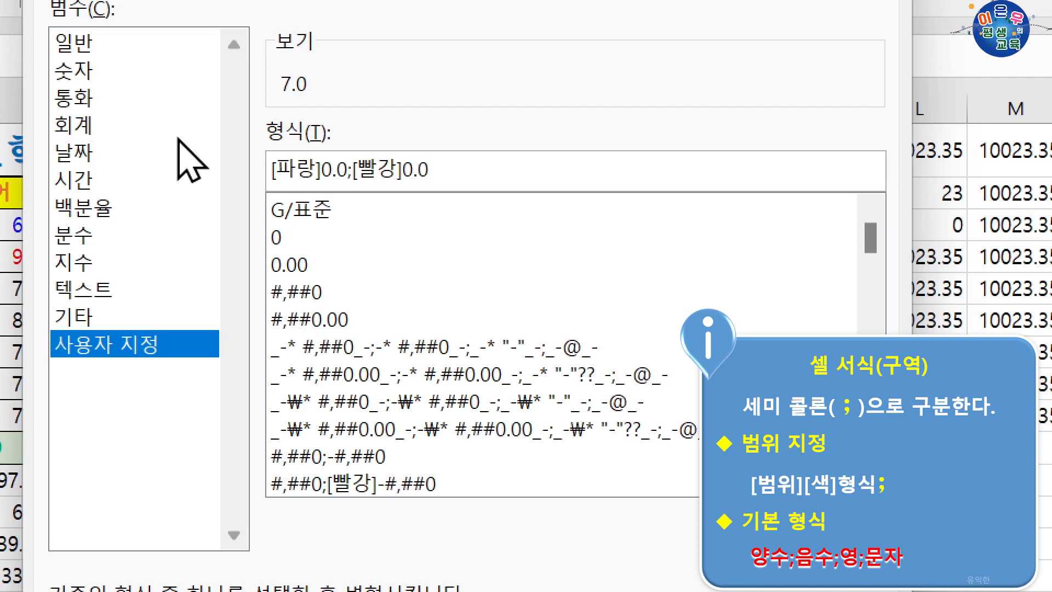
type(";0")
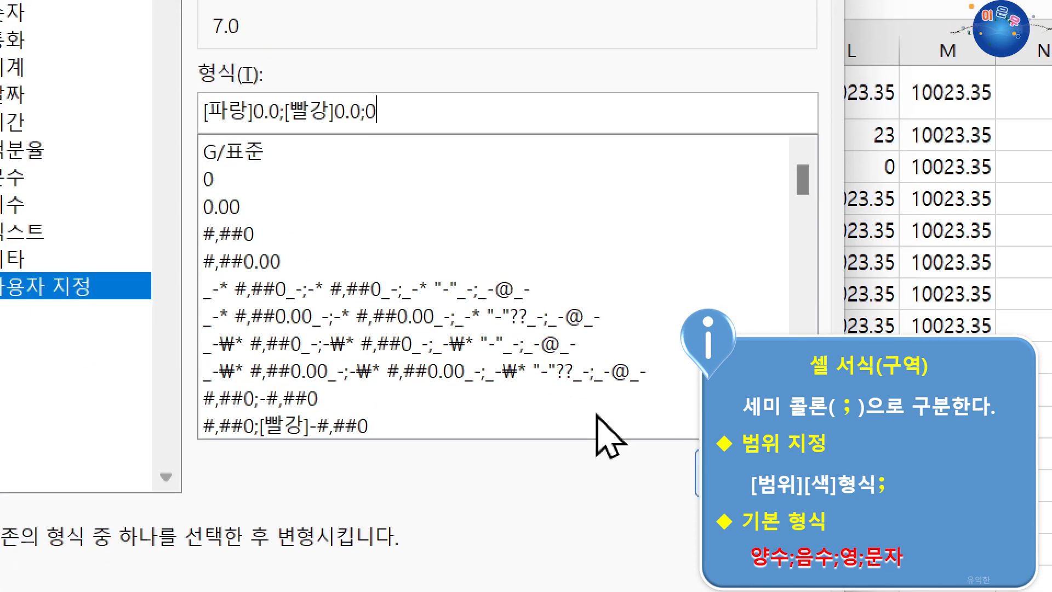
key("Return")
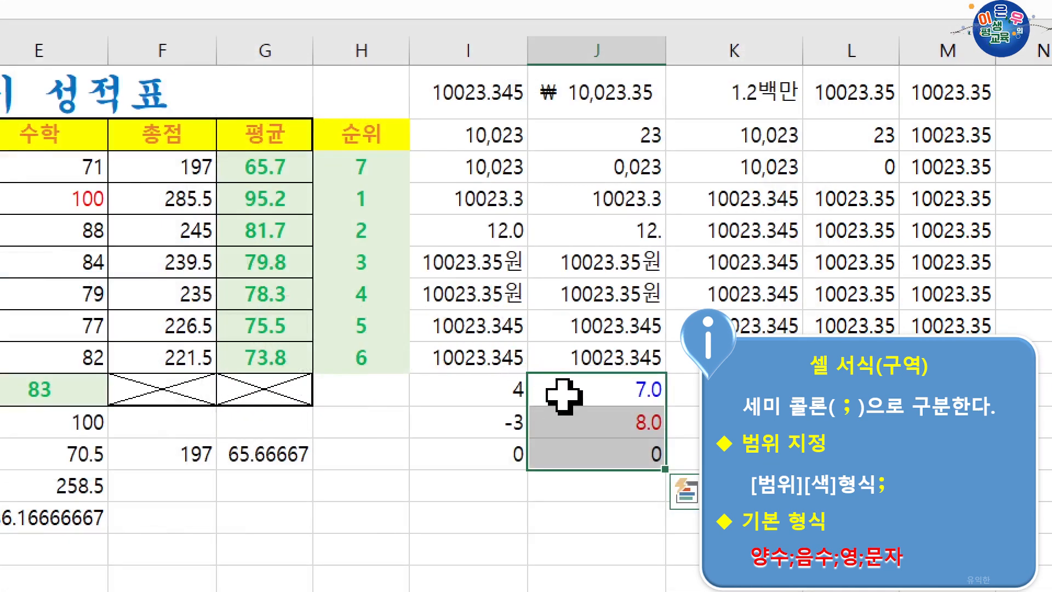
Fill the formatted sample values from J10:J12 across into K10:K12.
left_click(582, 386)
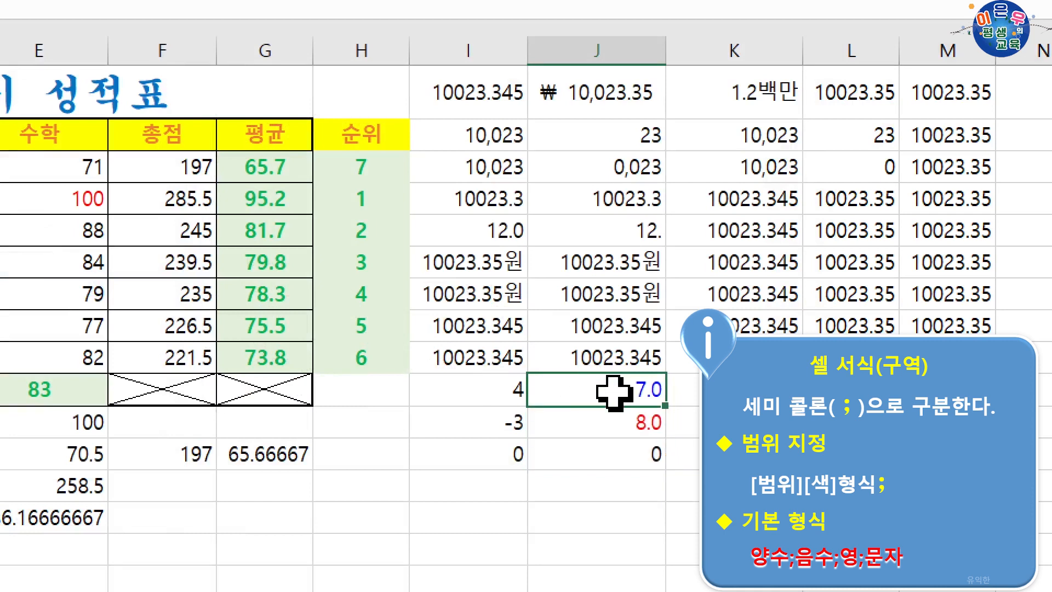
left_click(586, 421)
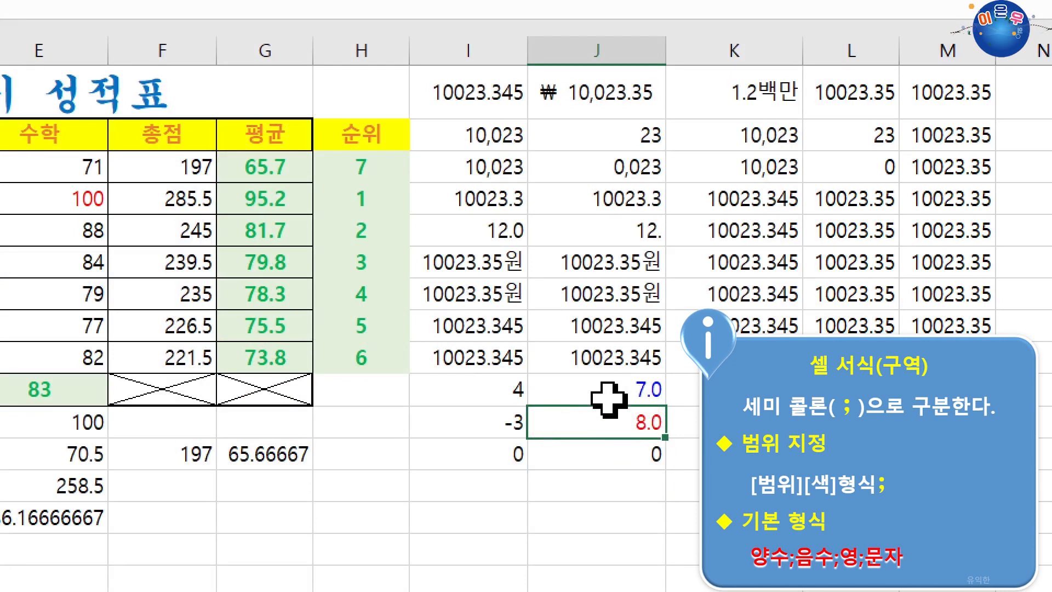
left_click(634, 458)
left_click_drag(639, 392, 756, 457)
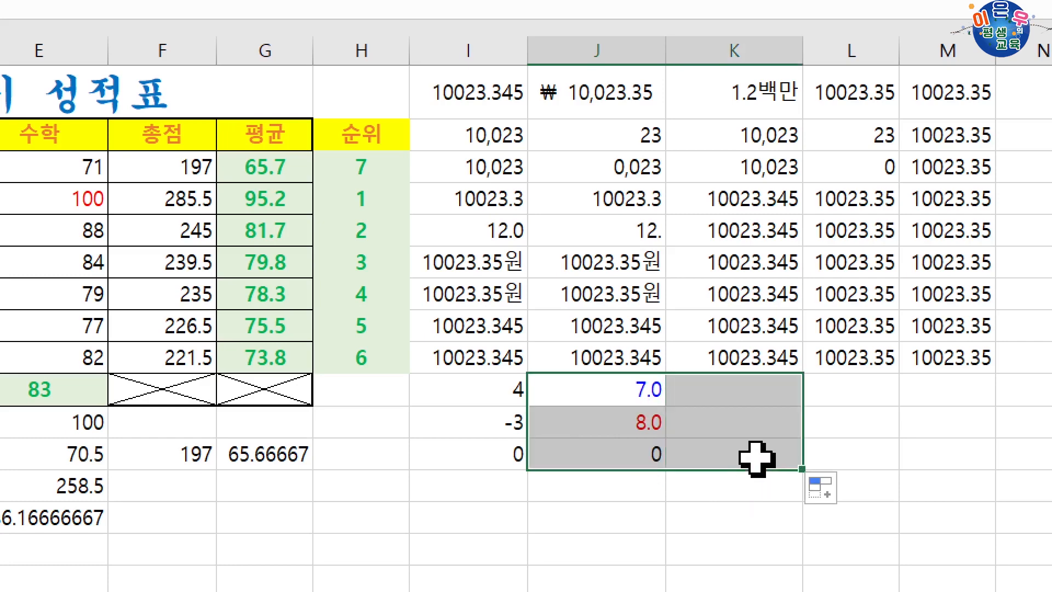
Add a minus sign to the negative section of K10:K12's custom format, making it [파랑]0.0;[빨강]-0.0;0.
left_click_drag(745, 400, 747, 453)
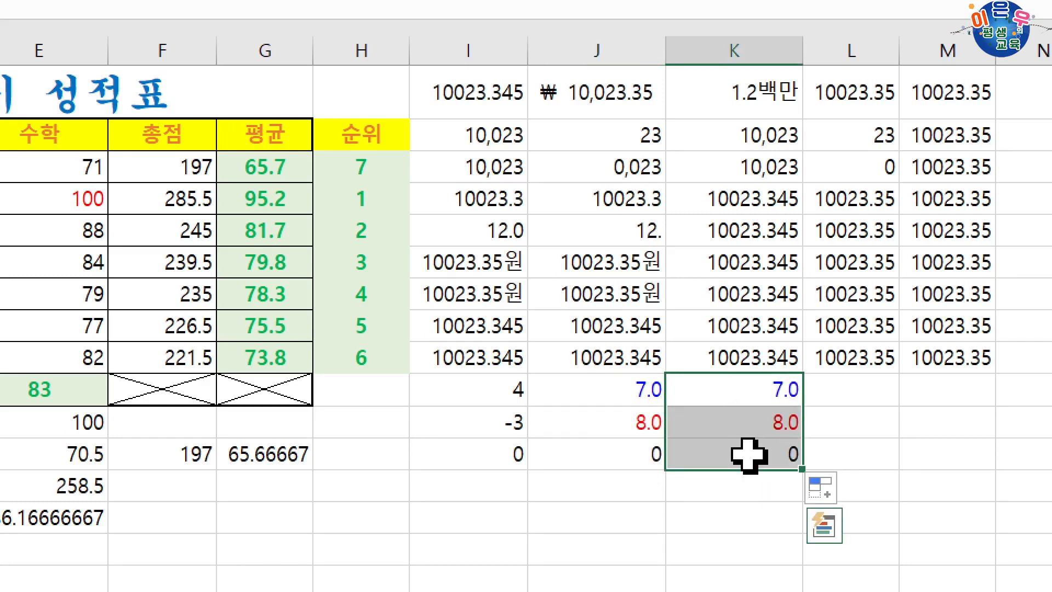
key("ctrl+1")
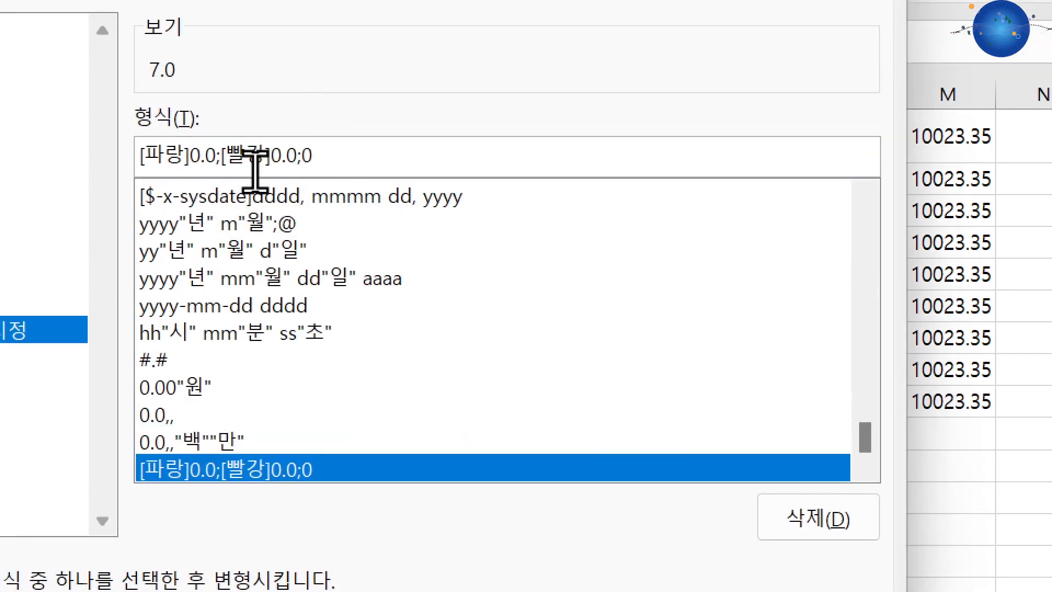
left_click(274, 154)
type("-")
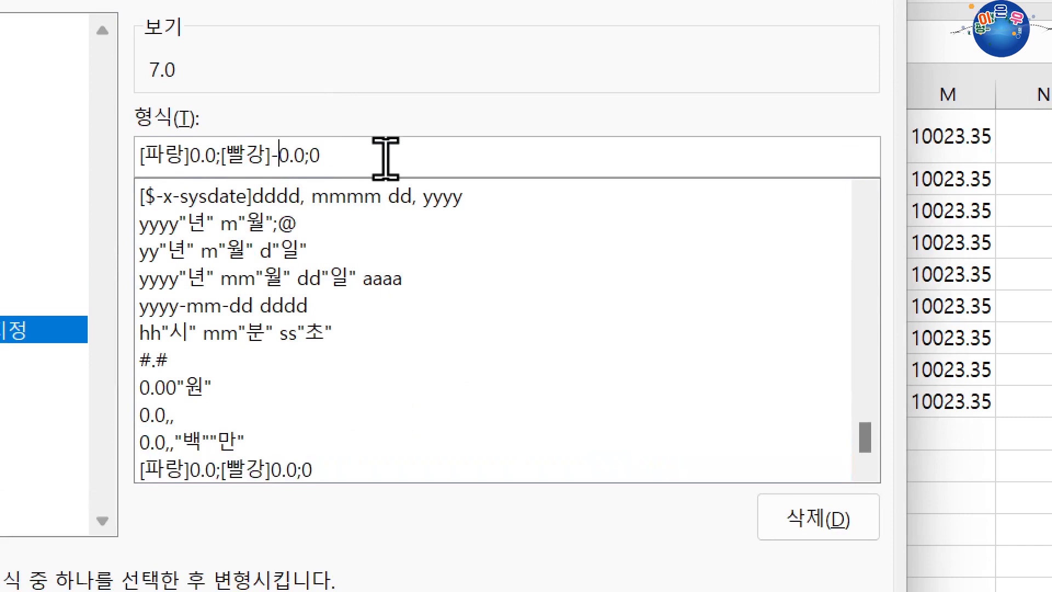
key("Return")
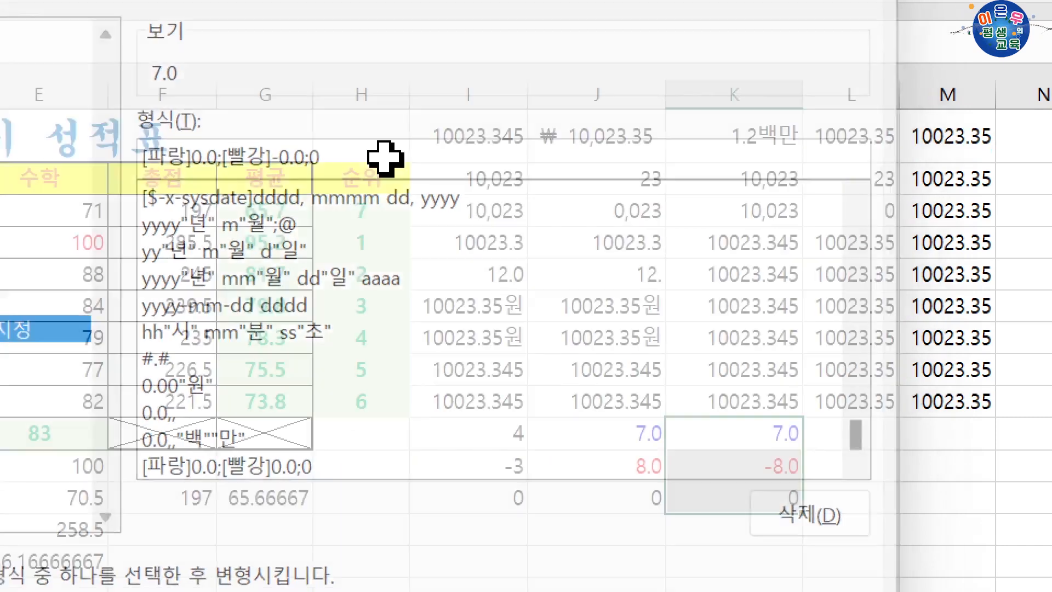
left_click(718, 463)
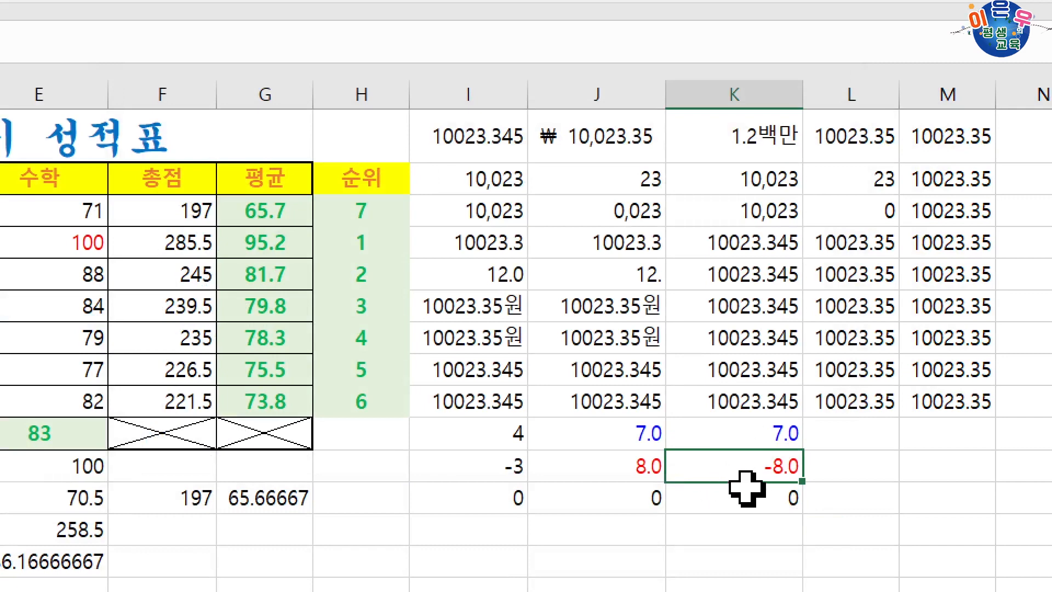
Colour the zero section of K10:K12's custom format green with [녹색], making it [파랑]0.0;[빨강]-0.0;[녹색]0.
left_click_drag(752, 434, 769, 485)
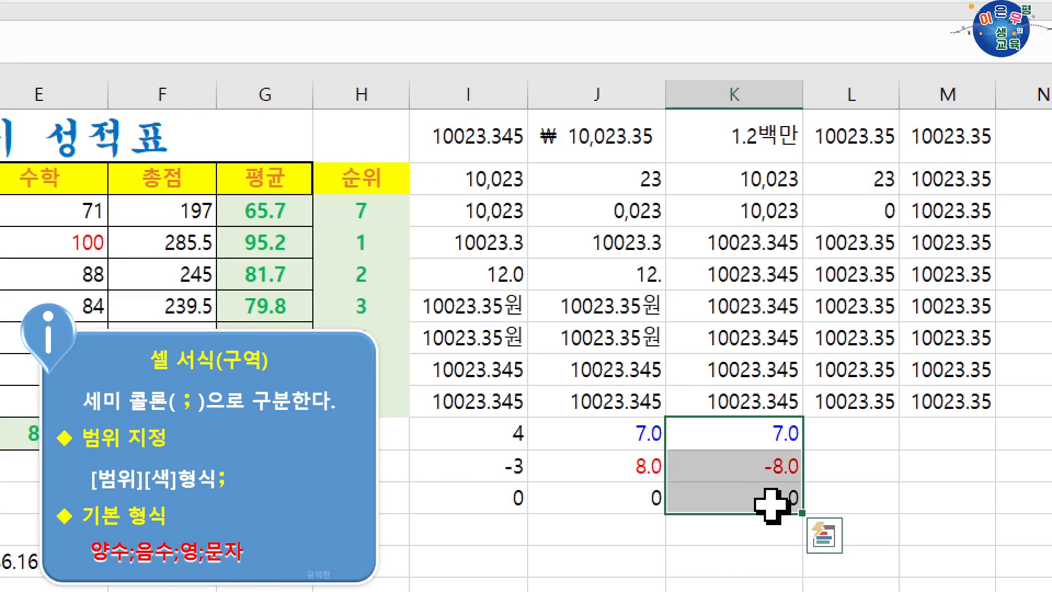
key("ctrl+1")
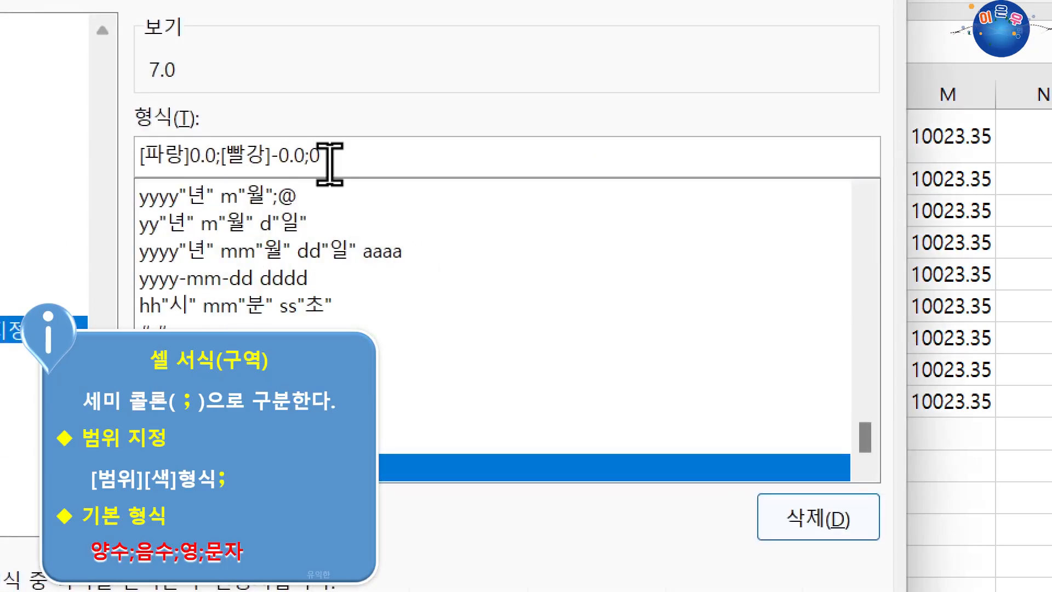
left_click(311, 154)
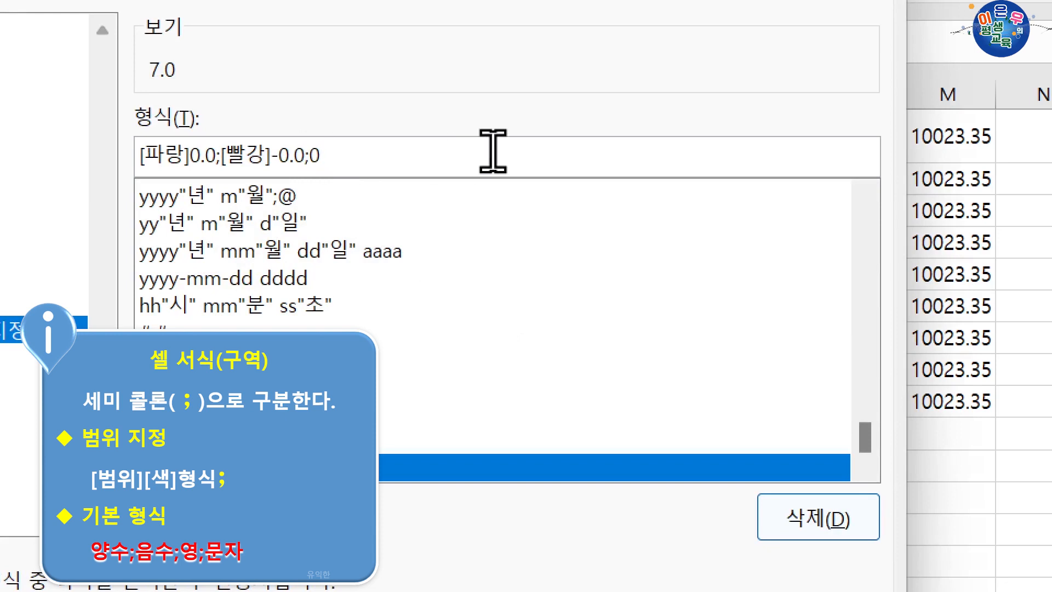
type("[")
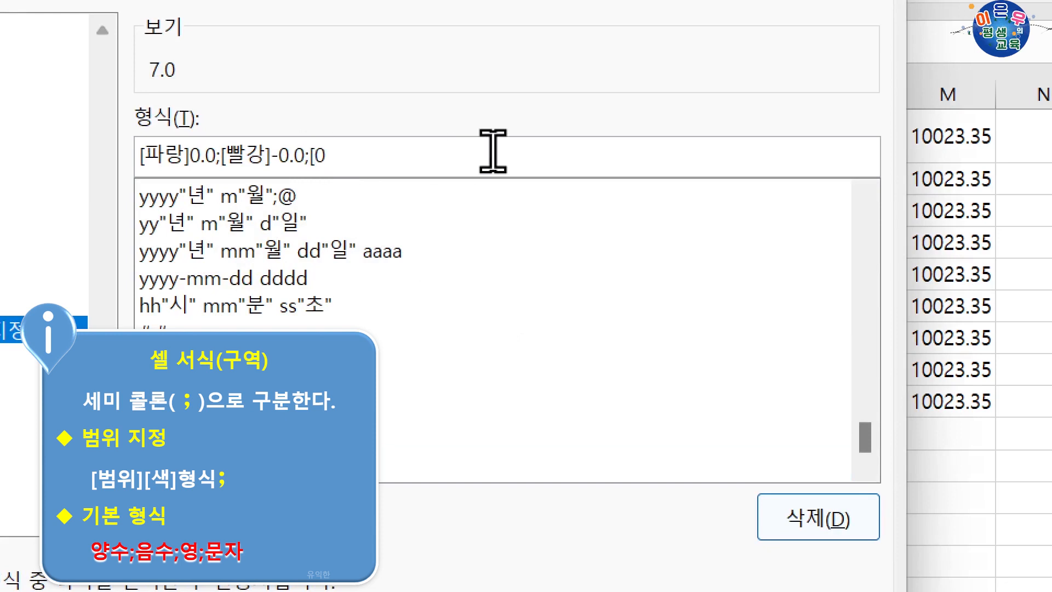
type("녹색]")
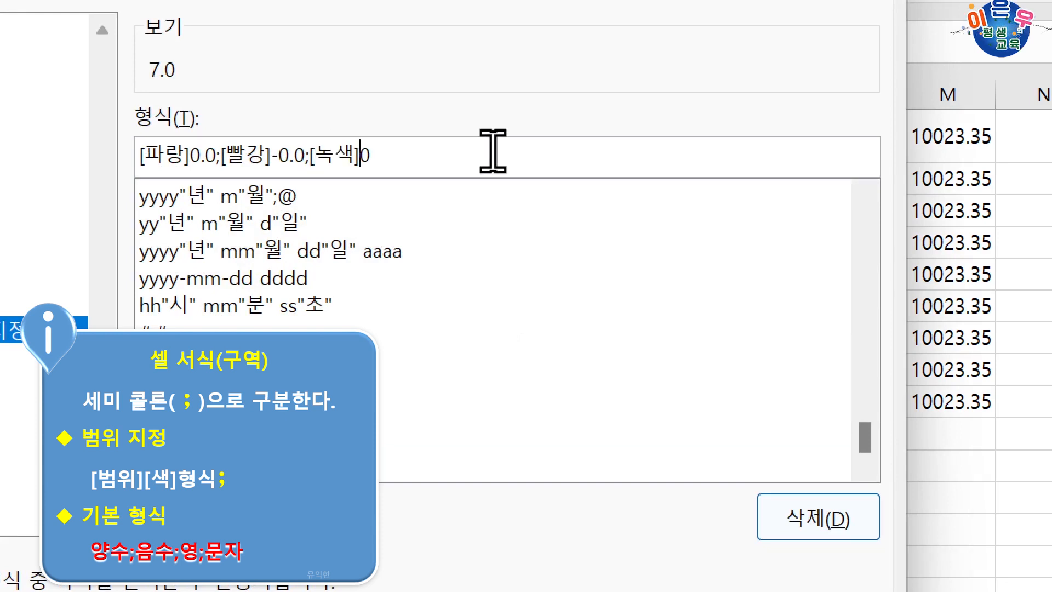
key("Return")
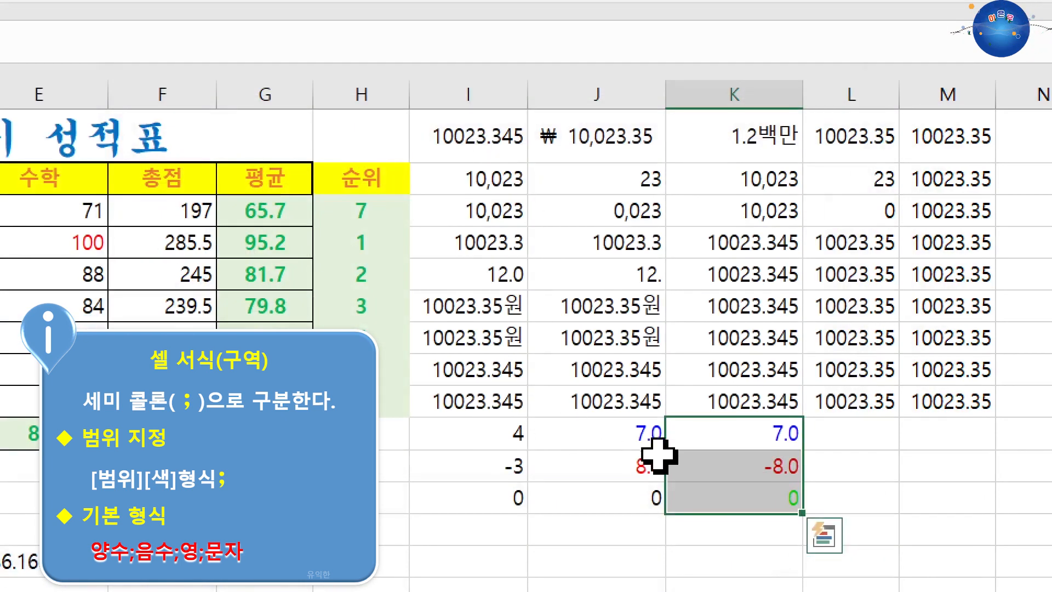
left_click_drag(709, 446, 714, 488)
left_click(710, 493)
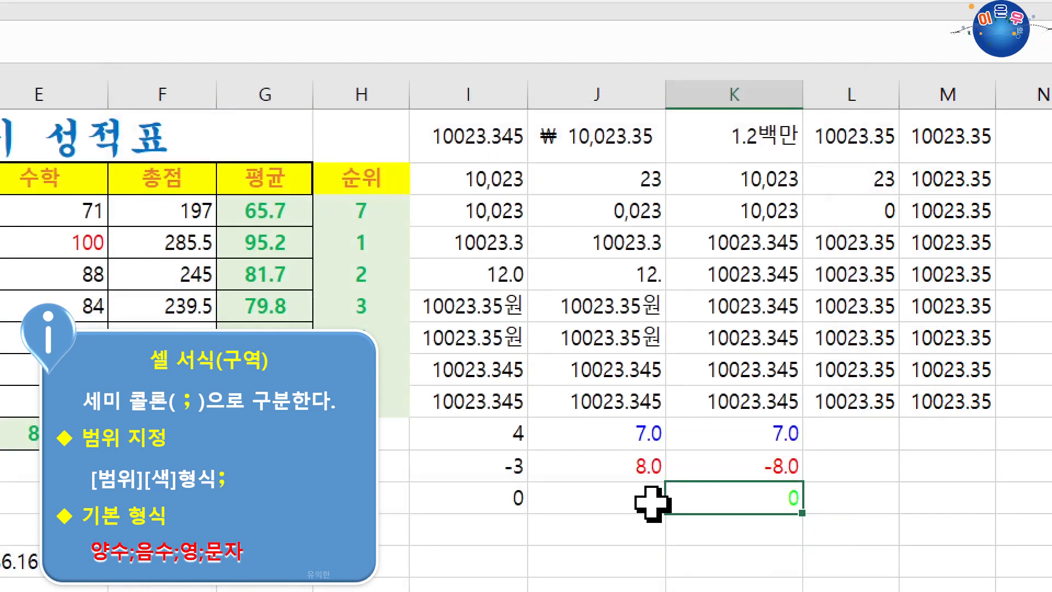
Insert three blank columns before column I, moving the number-format practice values aside.
left_click(463, 437)
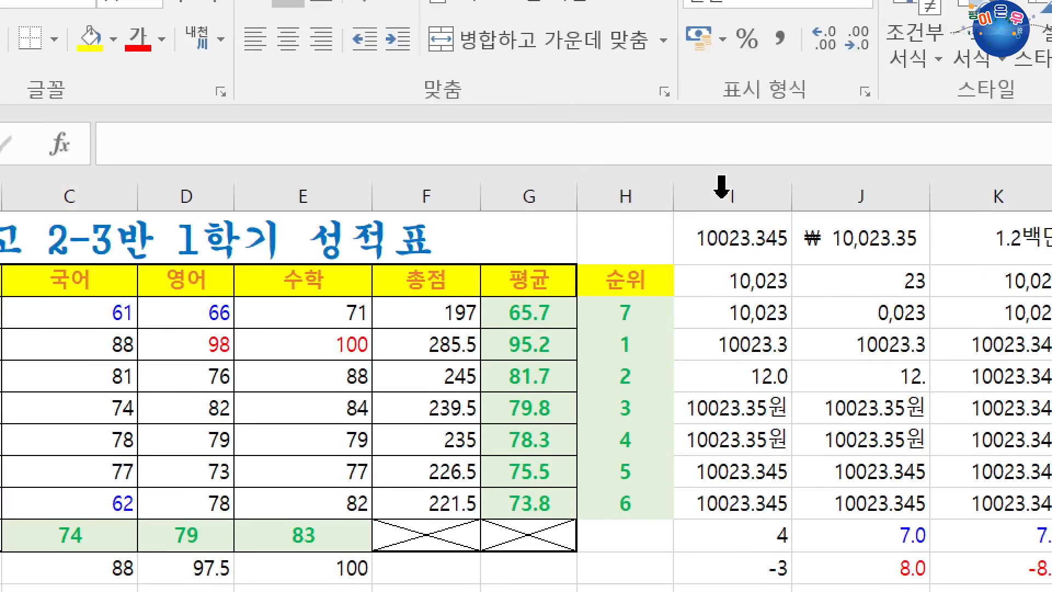
left_click_drag(723, 188, 921, 202)
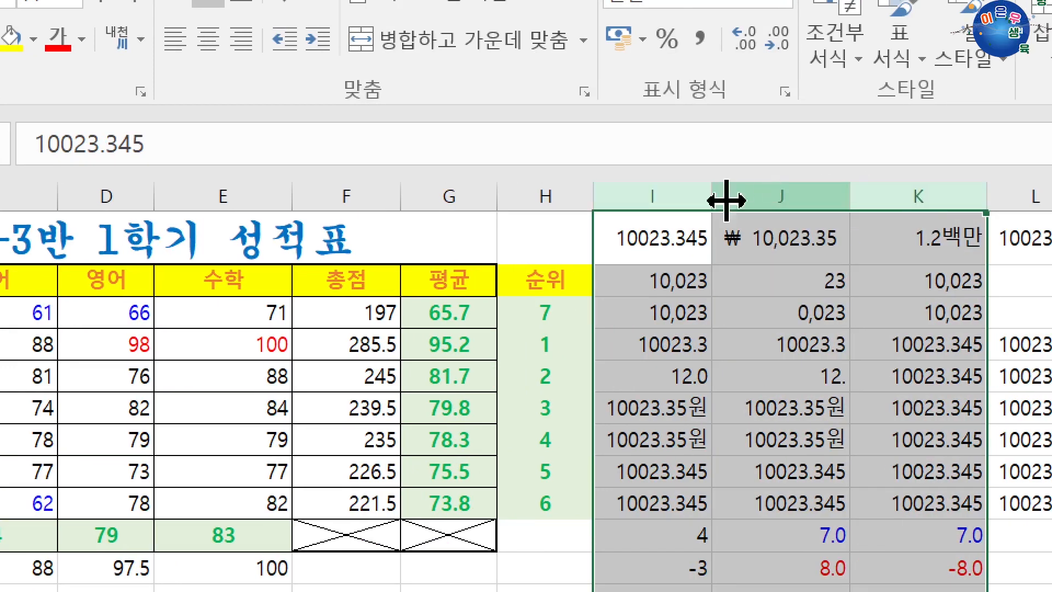
right_click(662, 208)
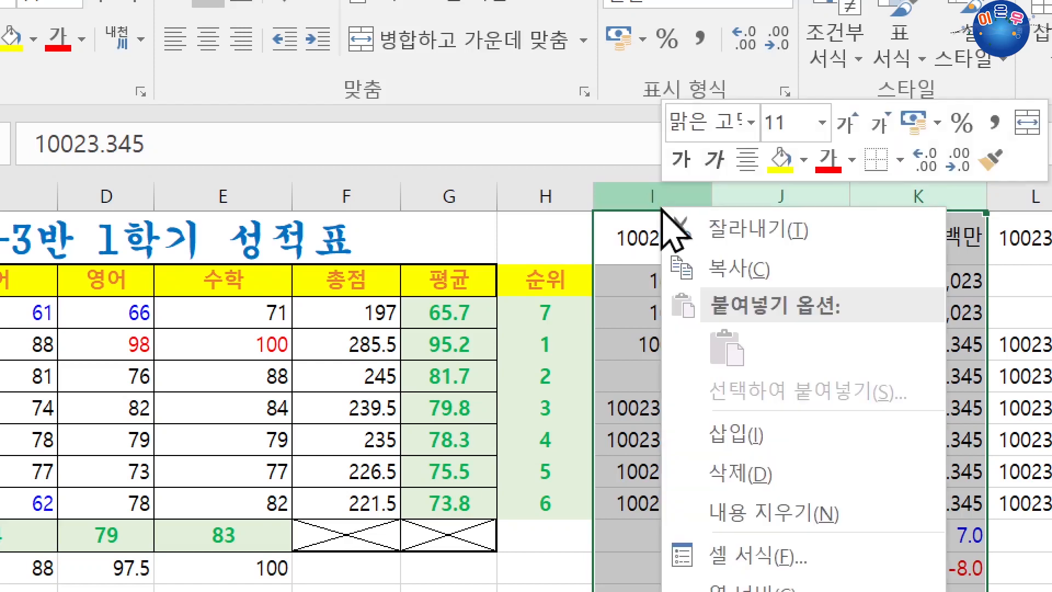
left_click(756, 435)
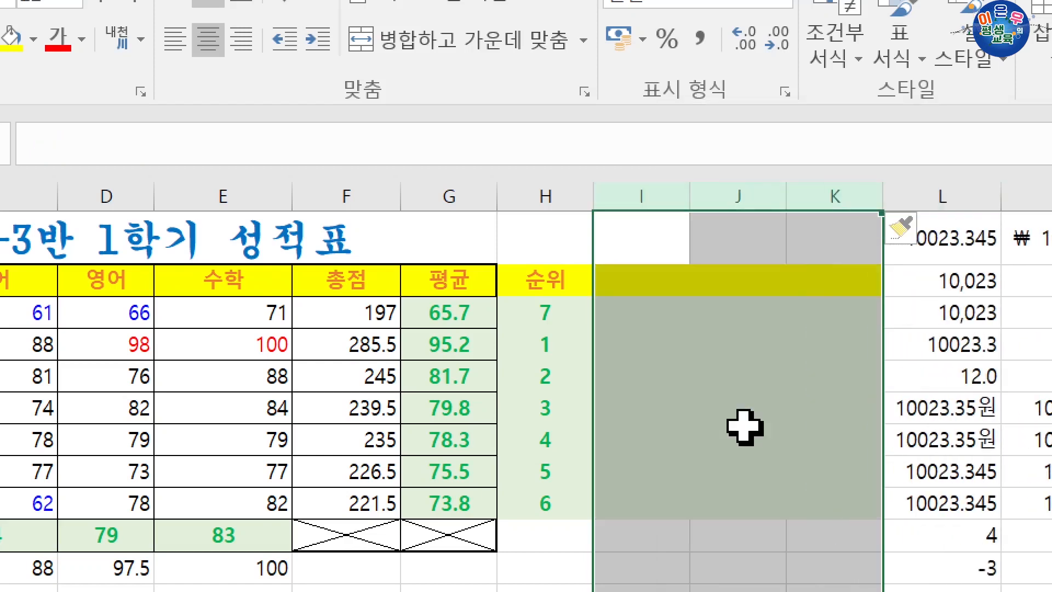
left_click(670, 326)
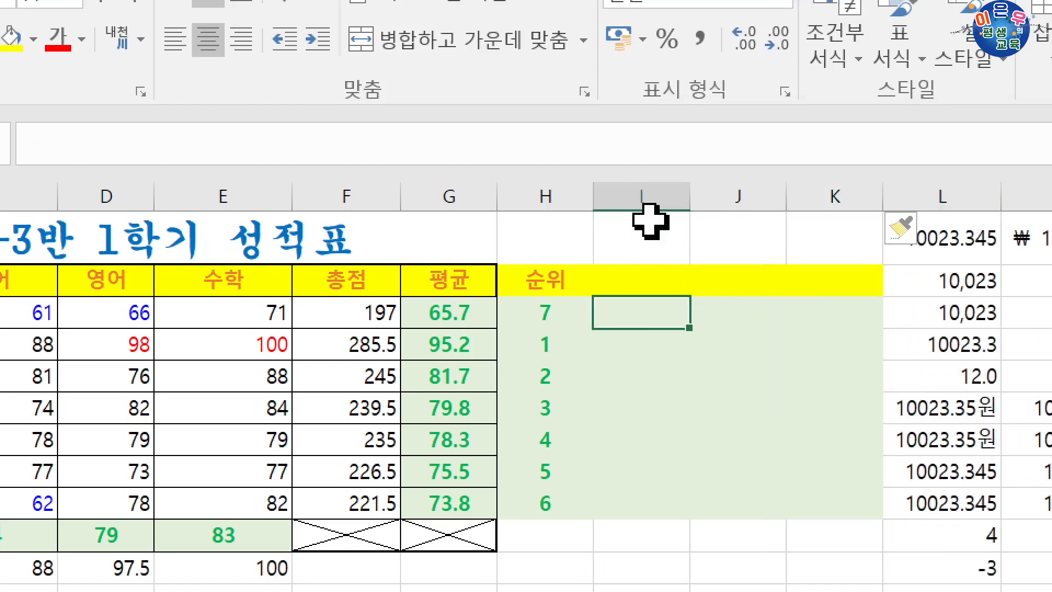
Clear all formatting from the inserted blank columns I to K.
left_click_drag(634, 189, 817, 196)
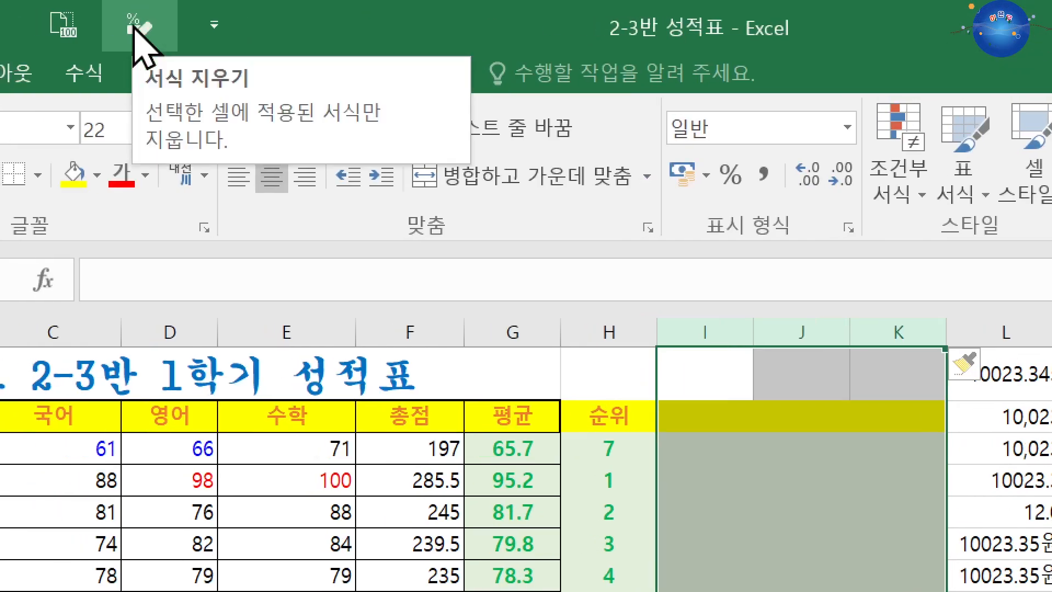
left_click(136, 30)
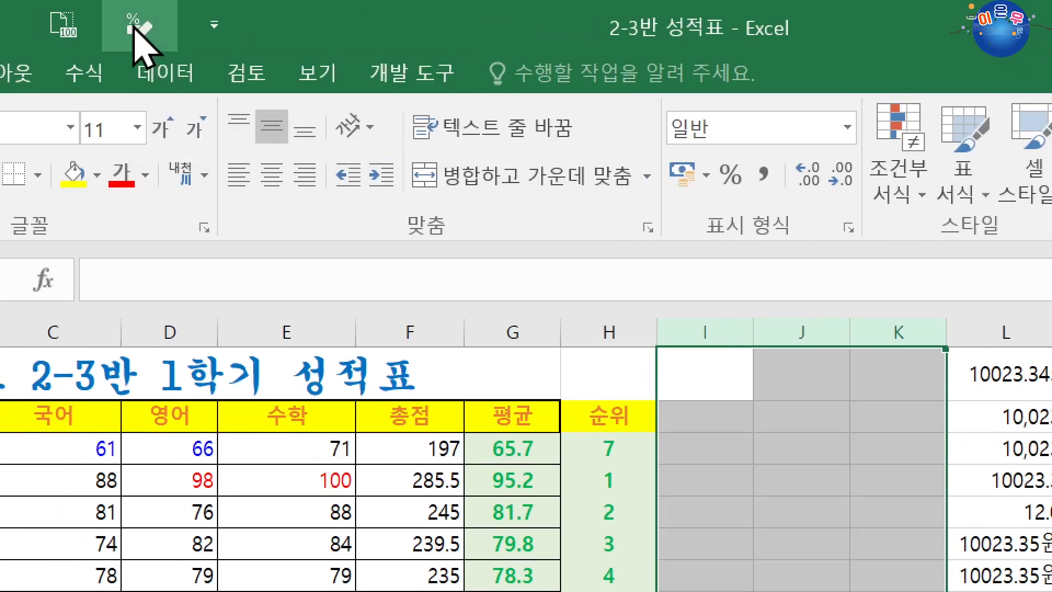
left_click(709, 448)
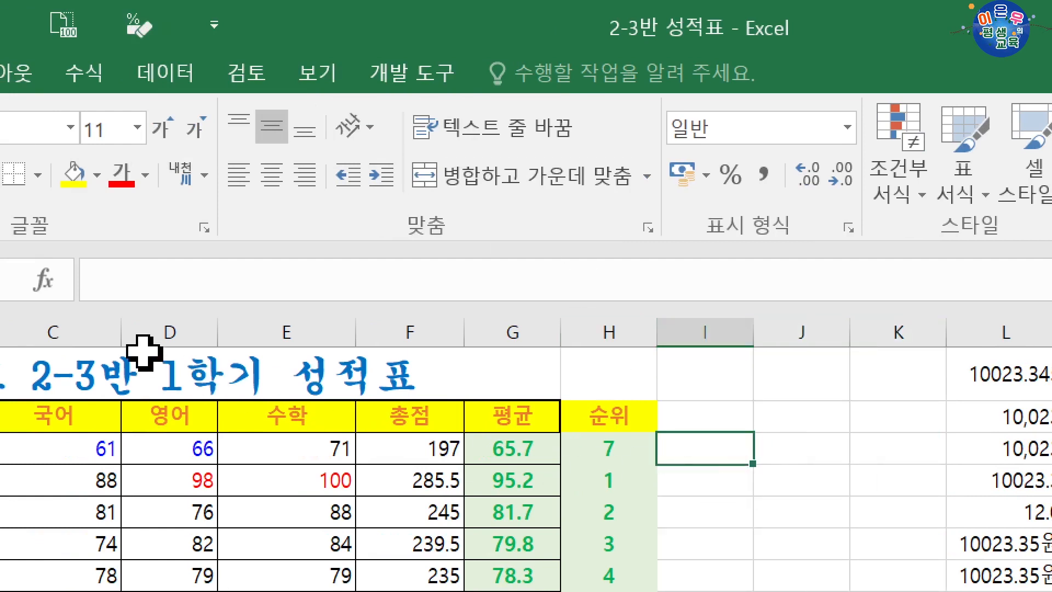
Hide columns D to H of the grade table.
left_click_drag(146, 331, 596, 329)
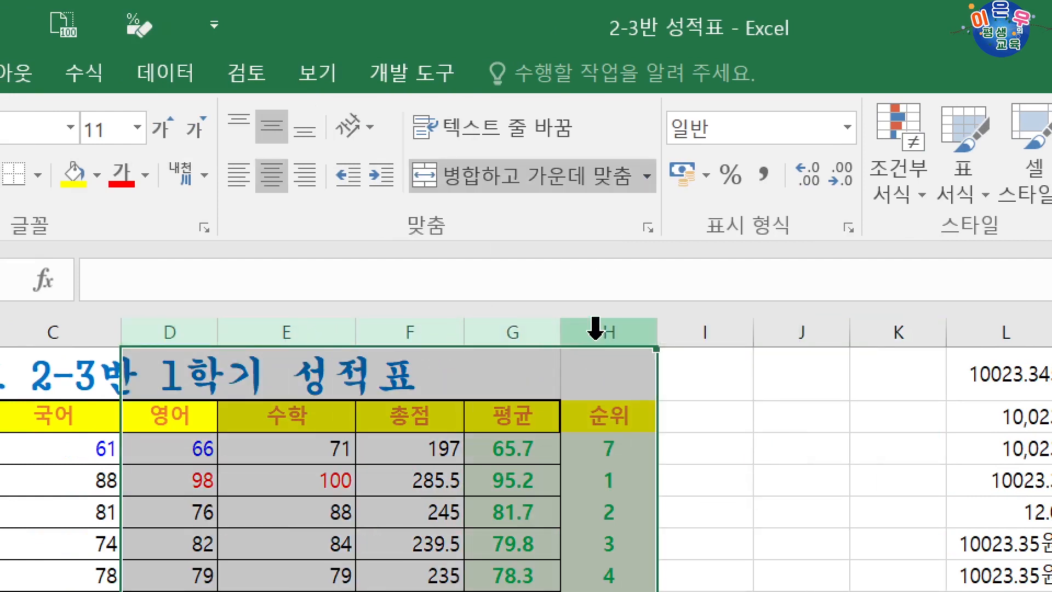
right_click(595, 329)
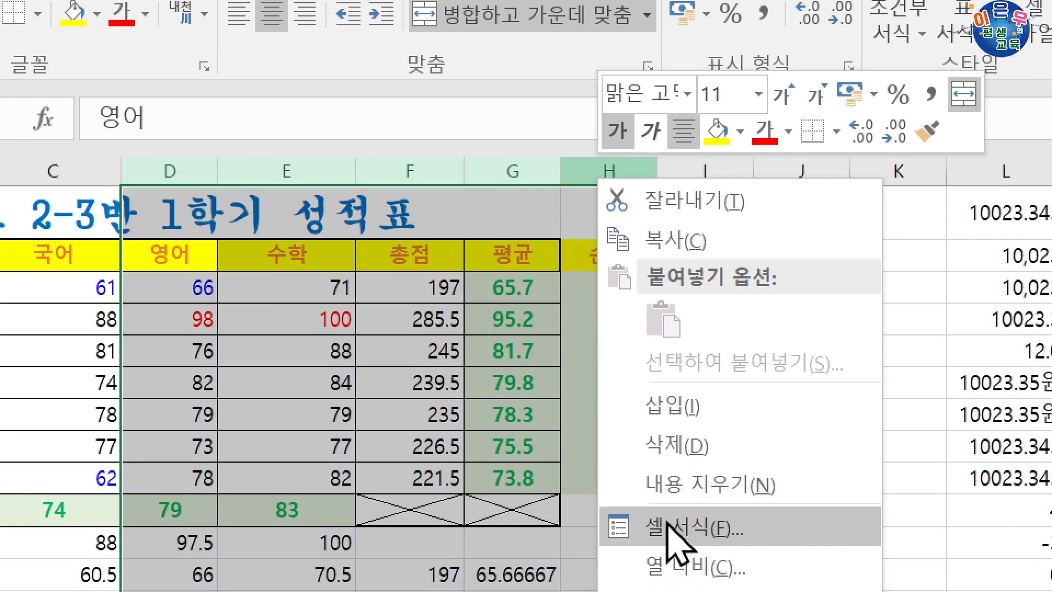
left_click(671, 528)
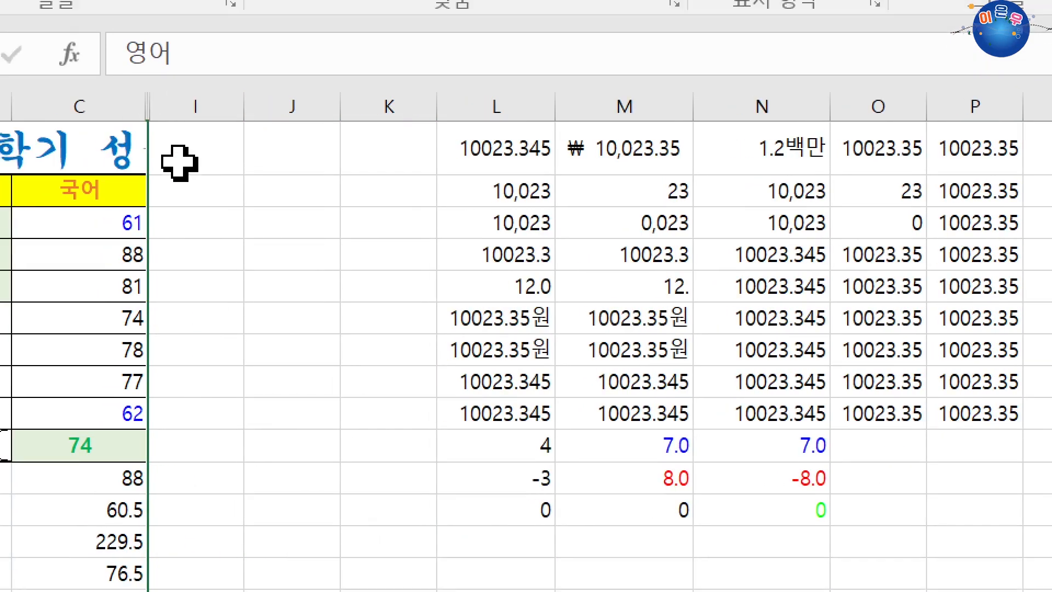
Enter the dates 2022-3-4 in cell I1 and 2022년 4월 1일 in cell I2.
left_click(179, 149)
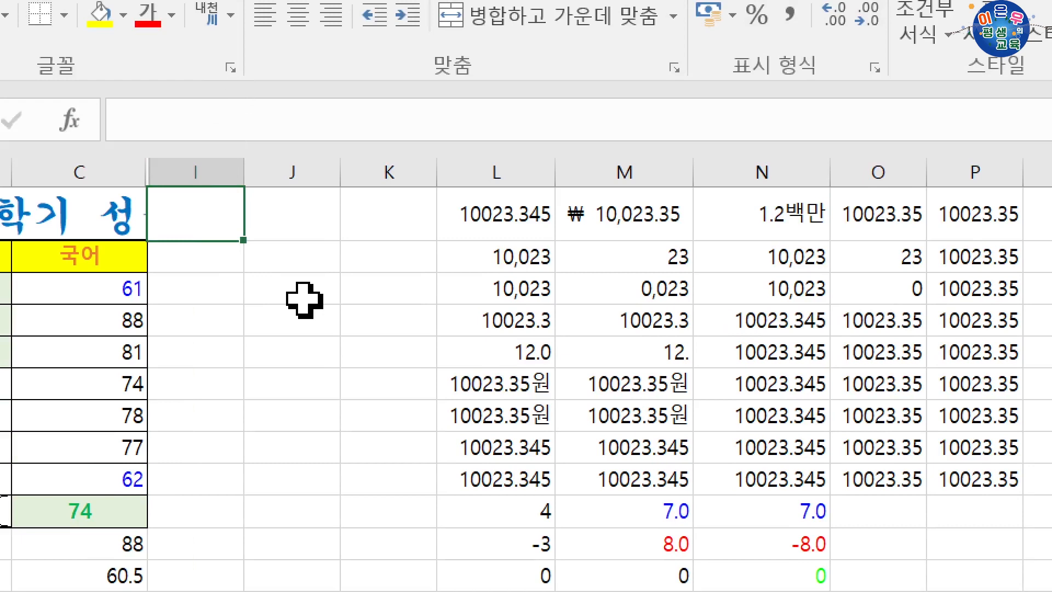
type("2022-3-4")
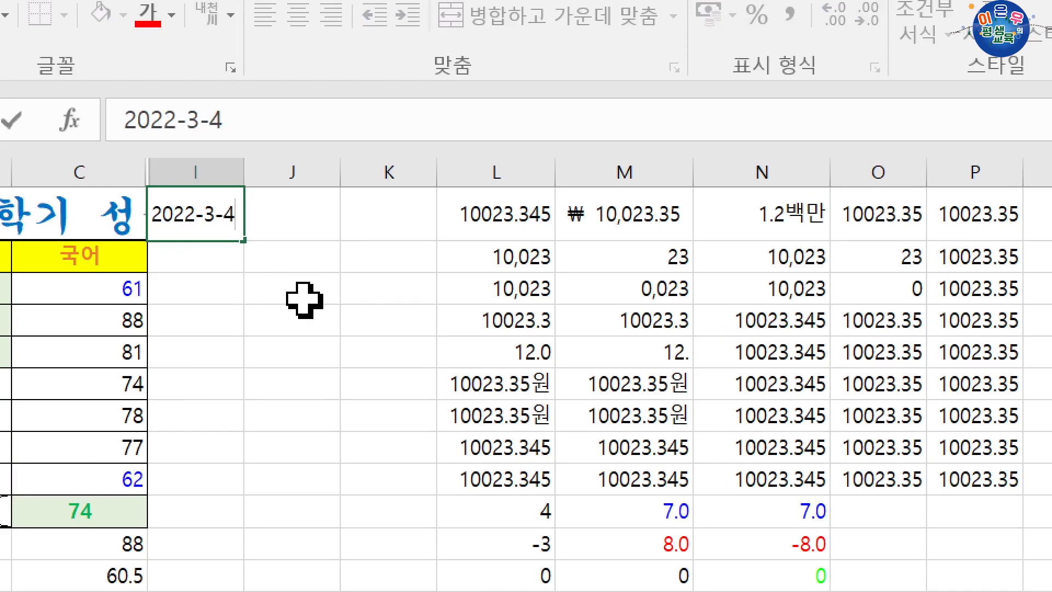
key("Return")
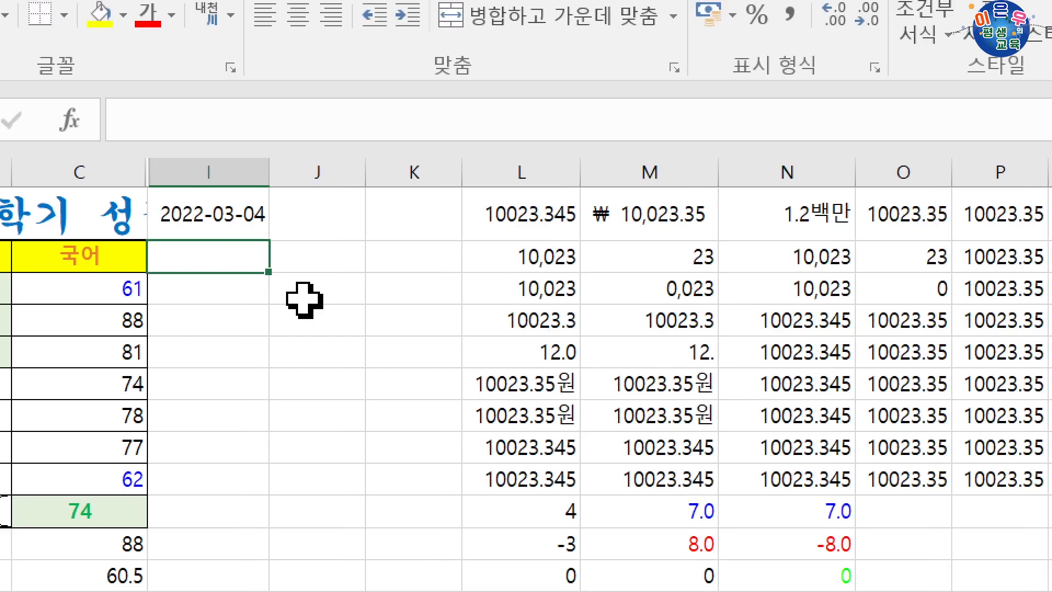
type("2")
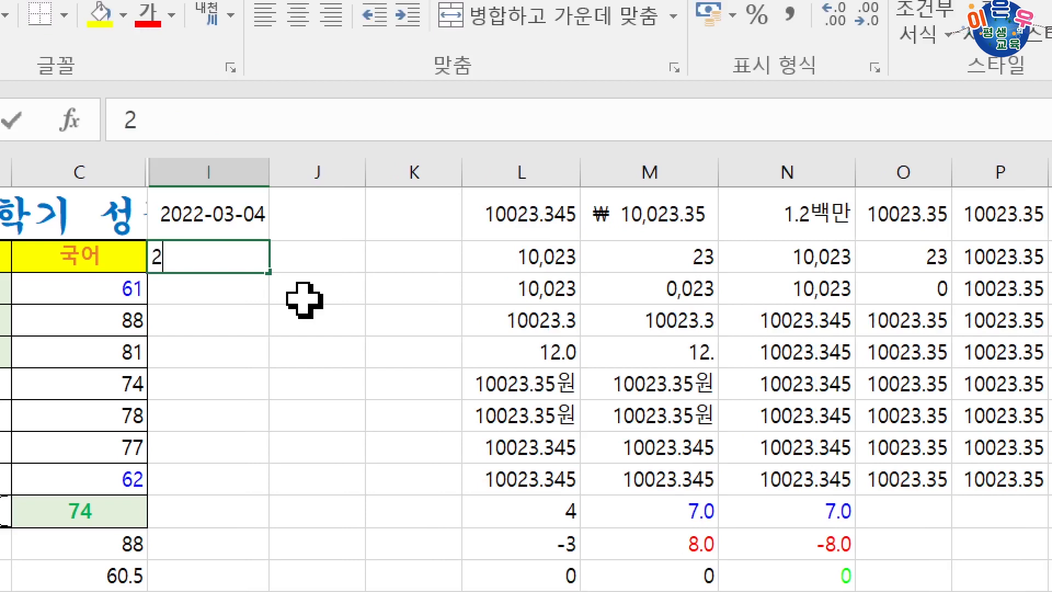
type("00")
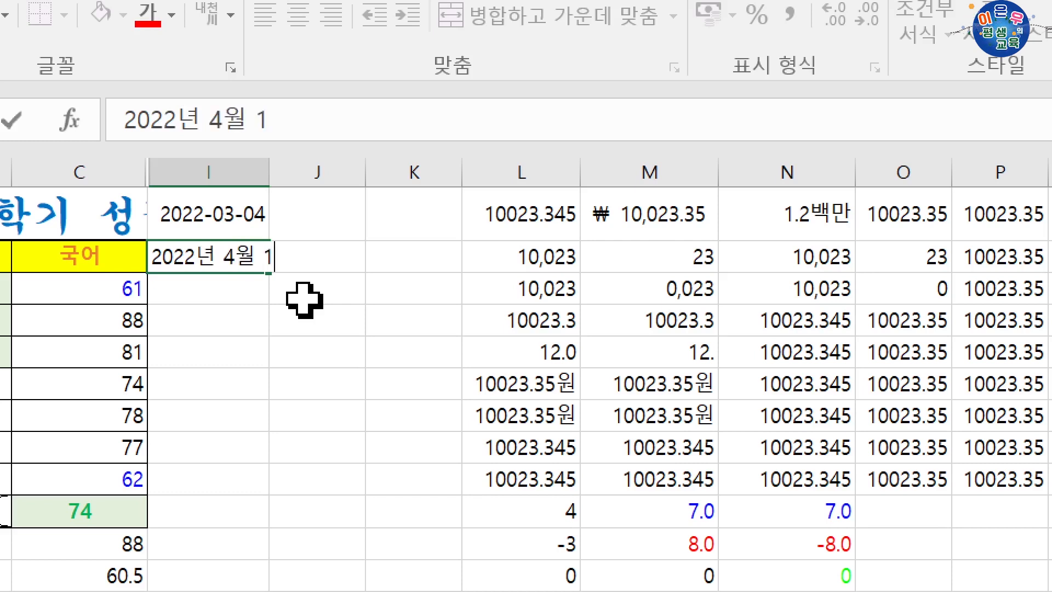
type("2년 4월 1일")
key("Return")
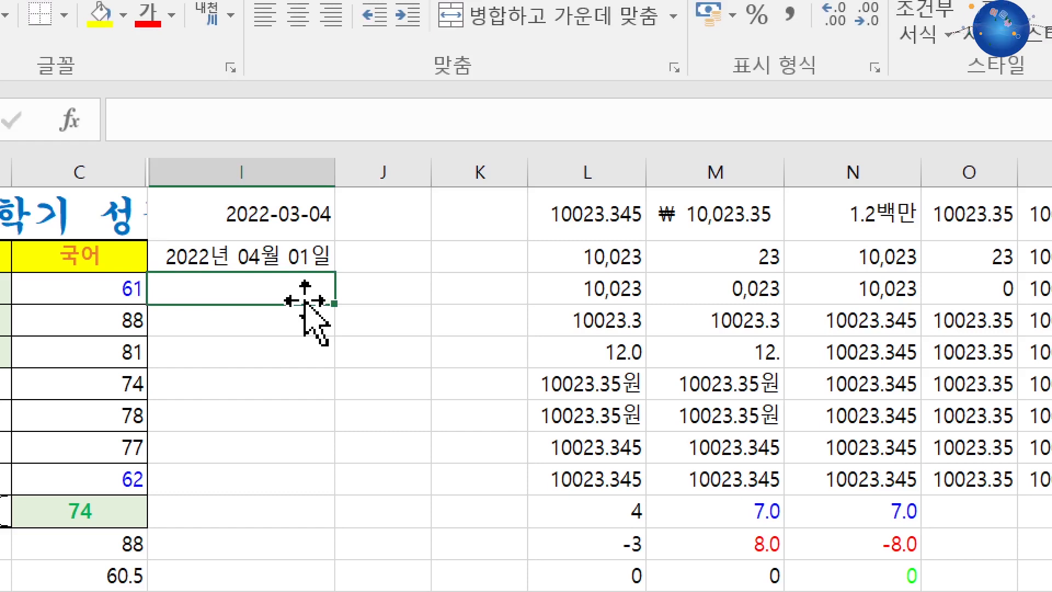
Enter two-digit-year dates, 22/3/4 in cell I3 and 22/1-3 in cell I4.
type("22/3/4")
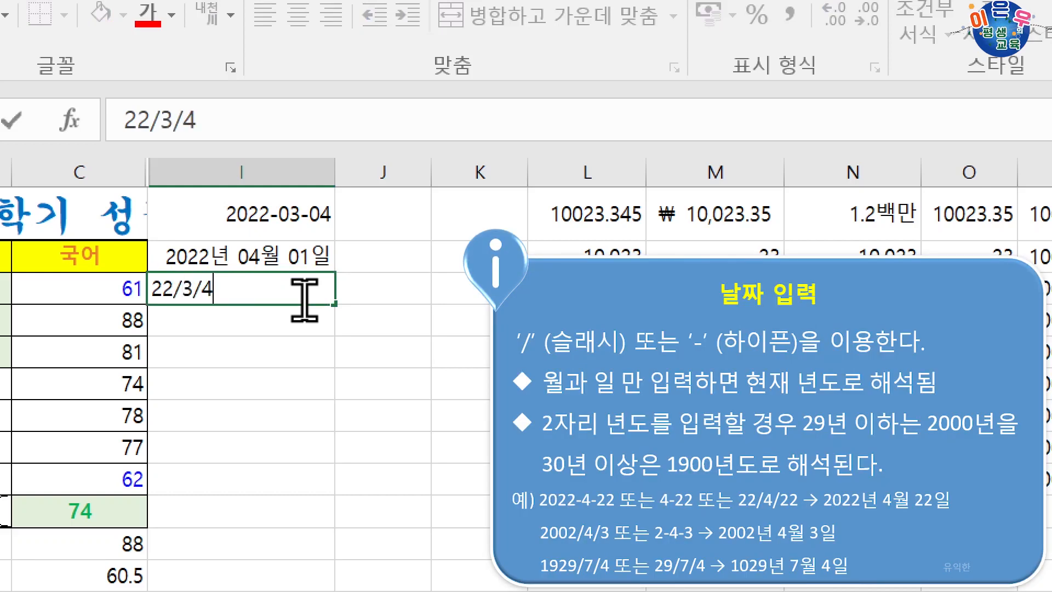
key("Return")
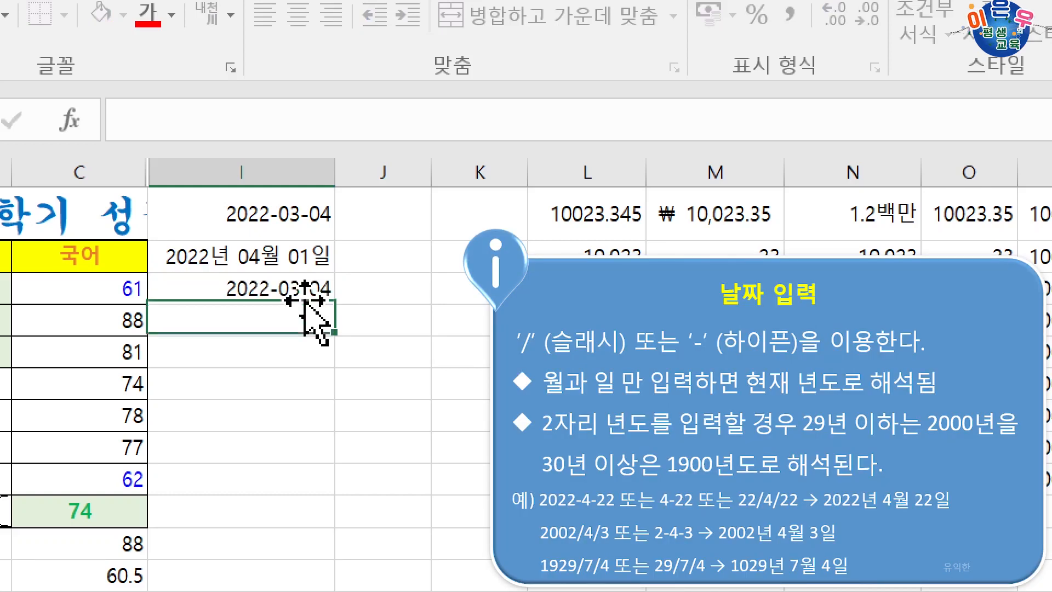
type("22/1-3")
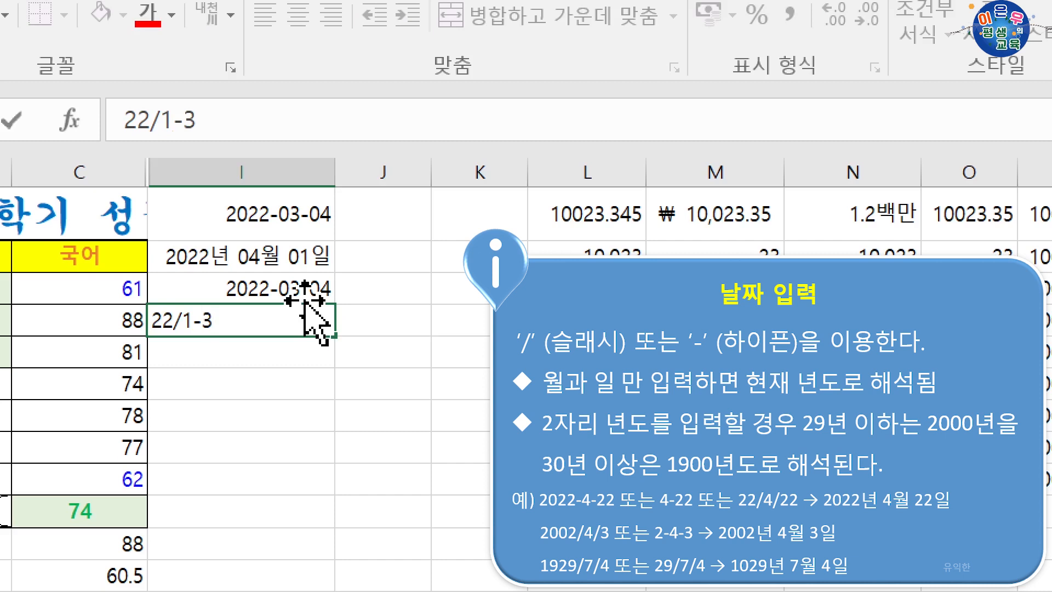
key("Return")
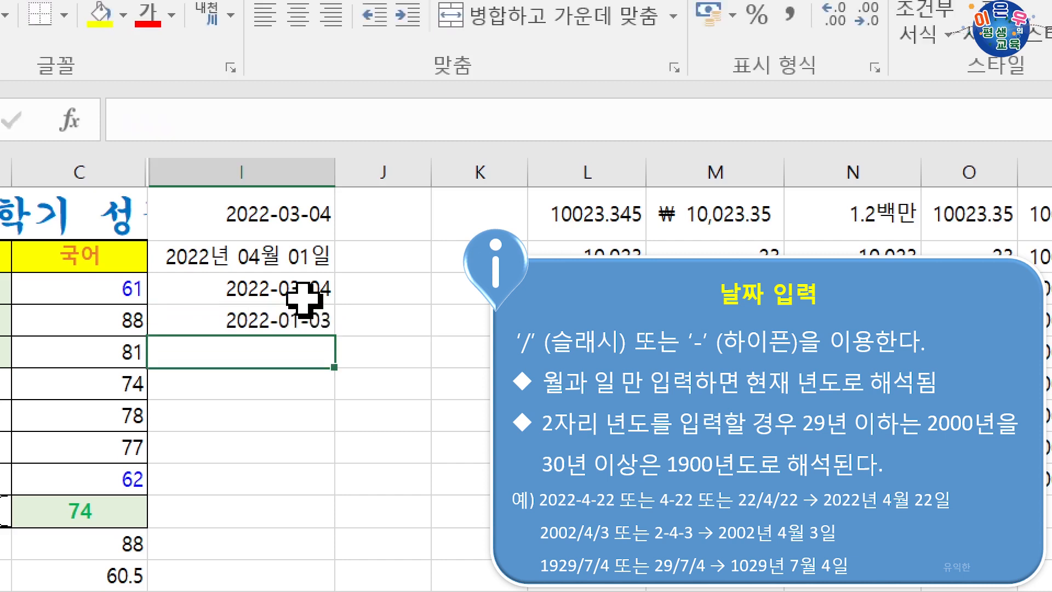
Enter 3월 4일 in cell J1 and widen column J.
left_click(411, 224)
type("3월 4일")
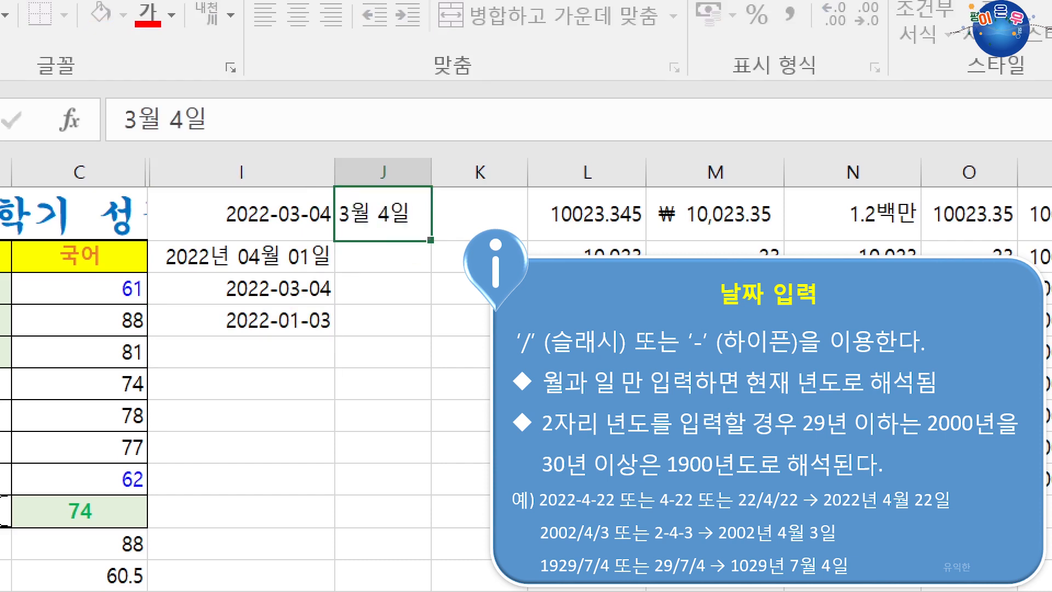
key("Return")
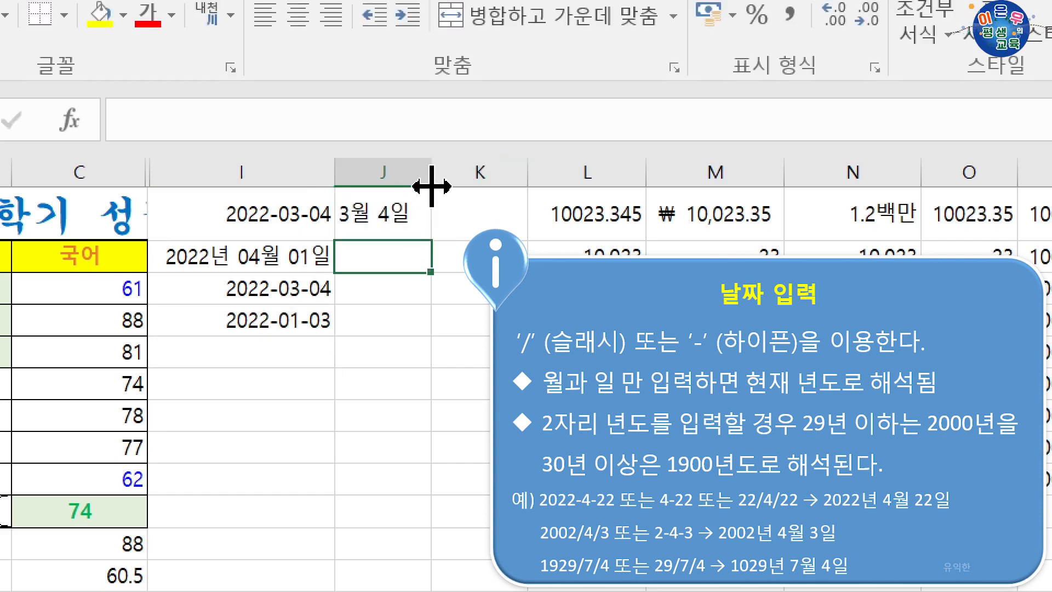
left_click_drag(431, 183, 484, 183)
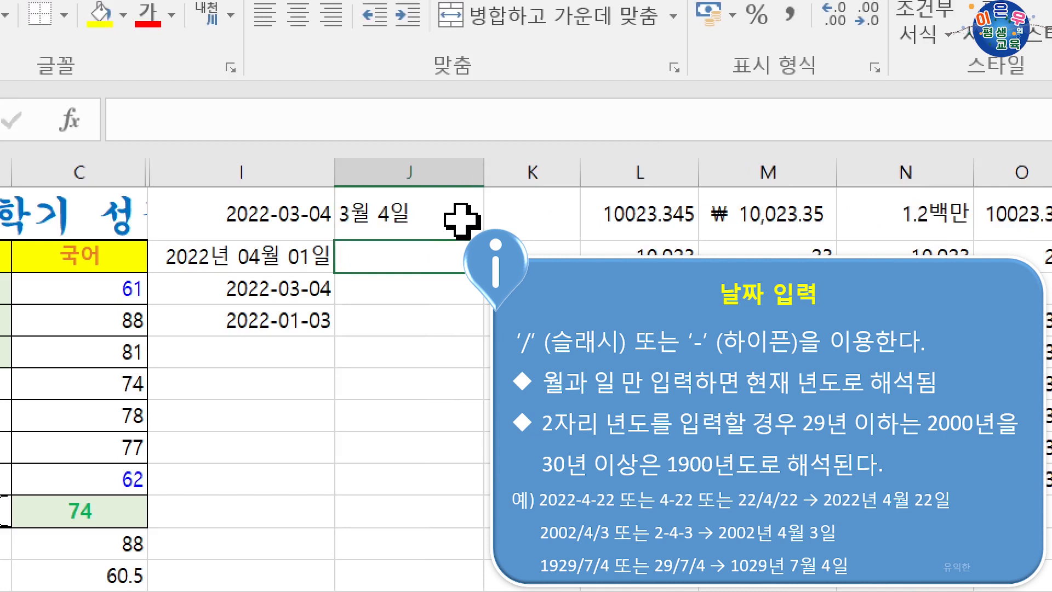
left_click(370, 216)
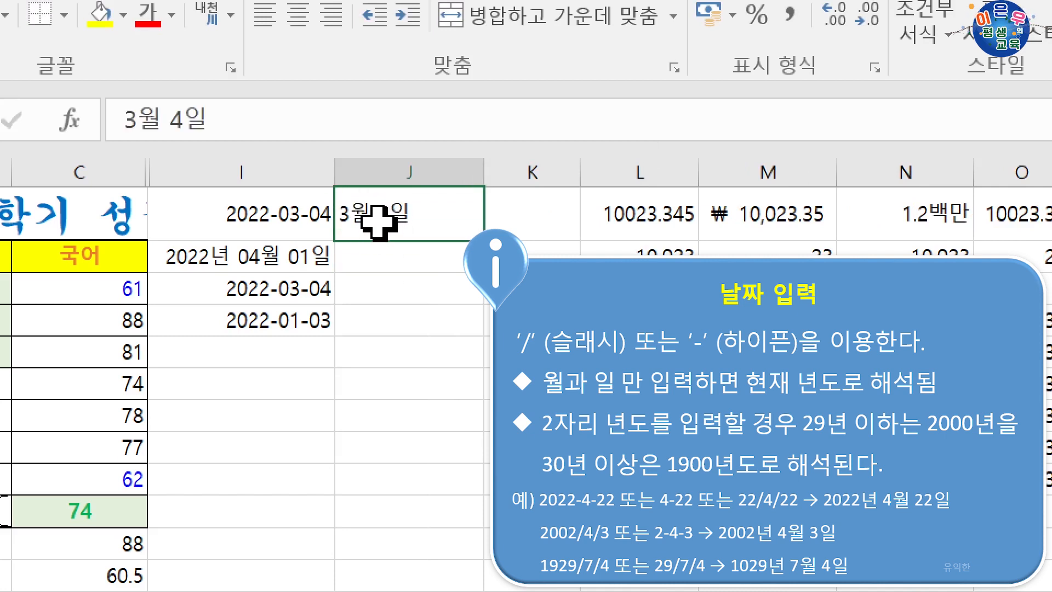
Enter the month and day as 3-4 in cell J2.
left_click(378, 248)
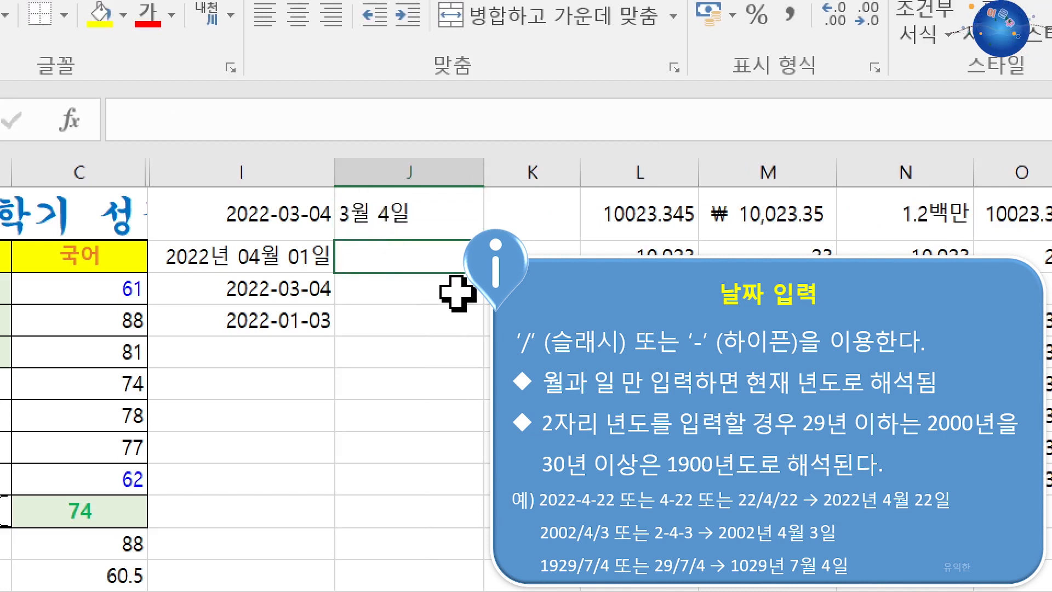
type("3-4")
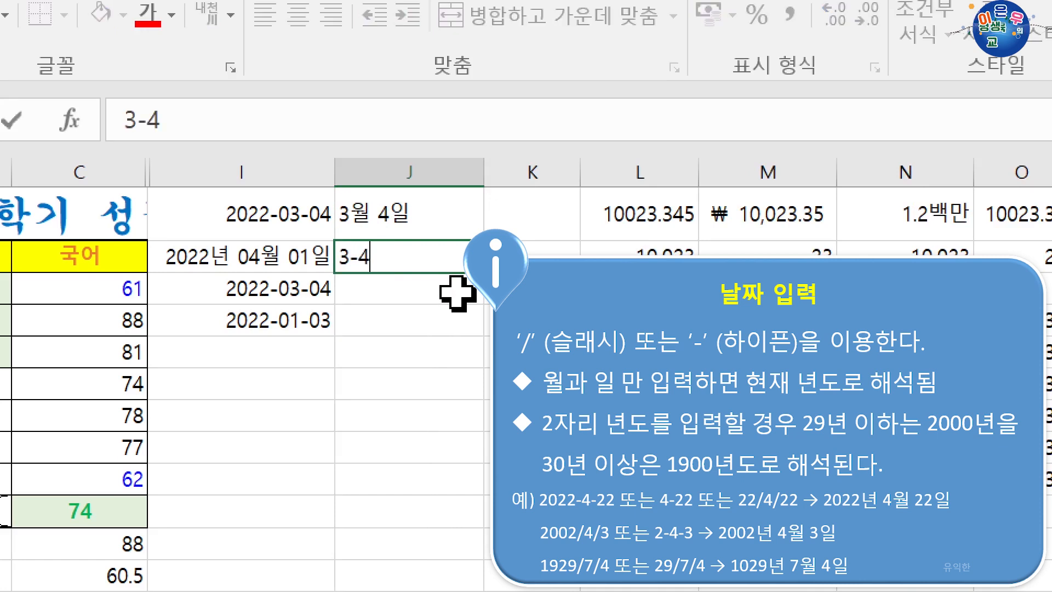
key("Return")
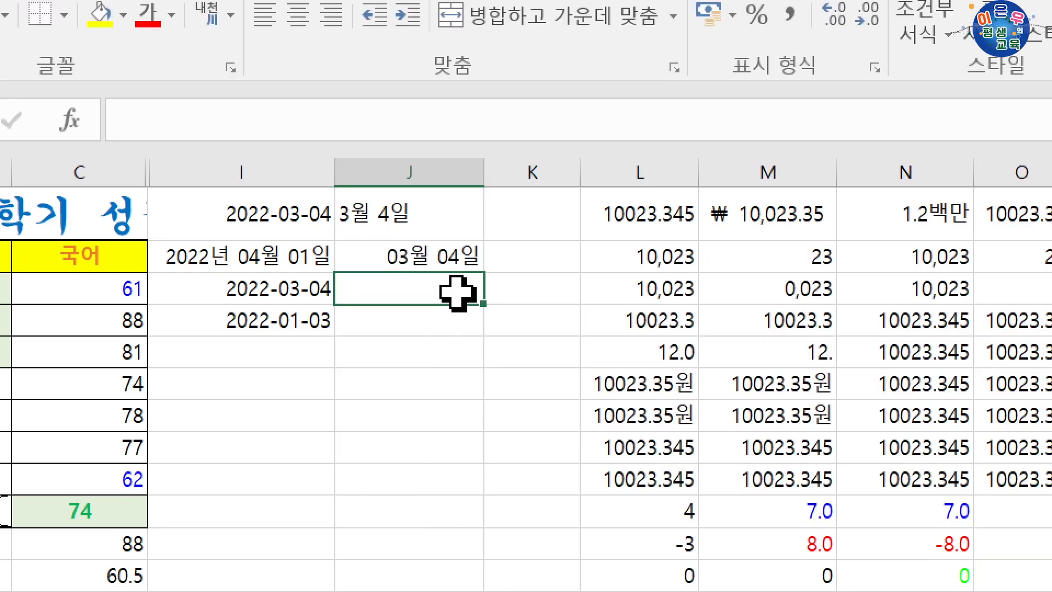
Change J2's custom date format to m"월" d"일" so month and day have no leading zeros.
left_click(421, 254)
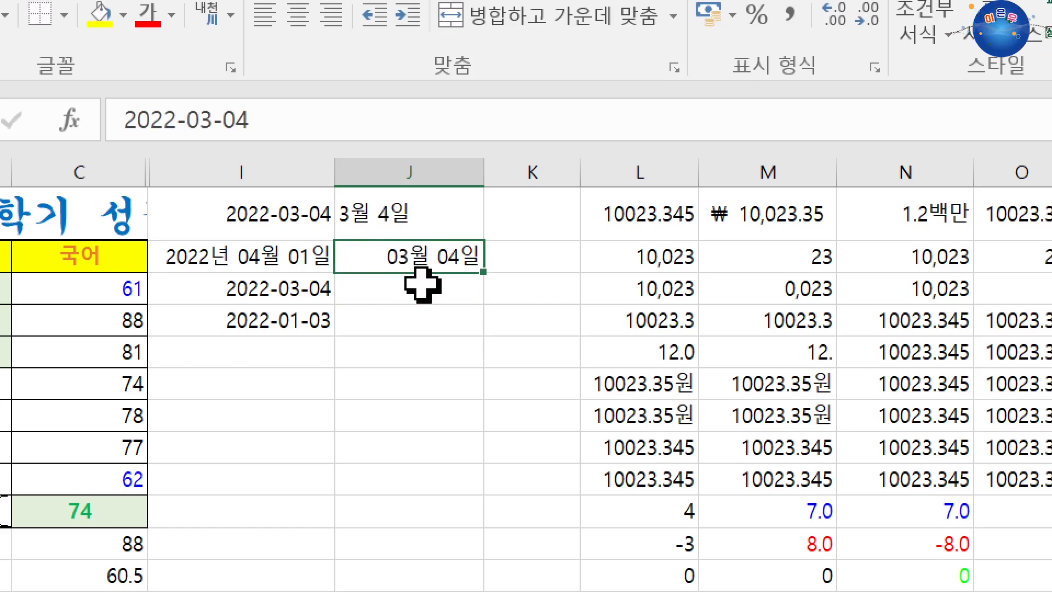
key("ctrl+1")
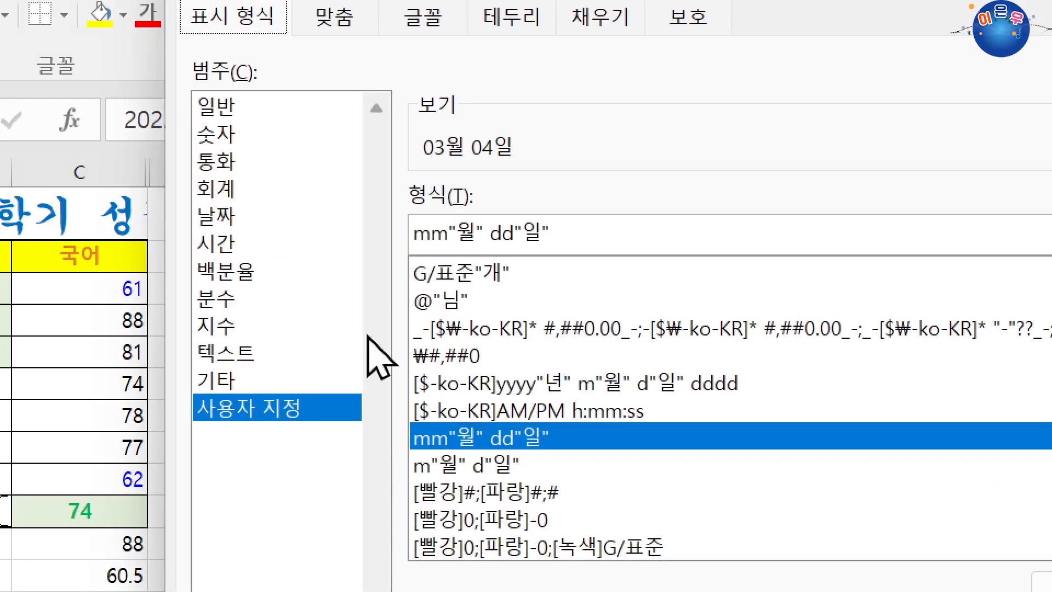
left_click(445, 235)
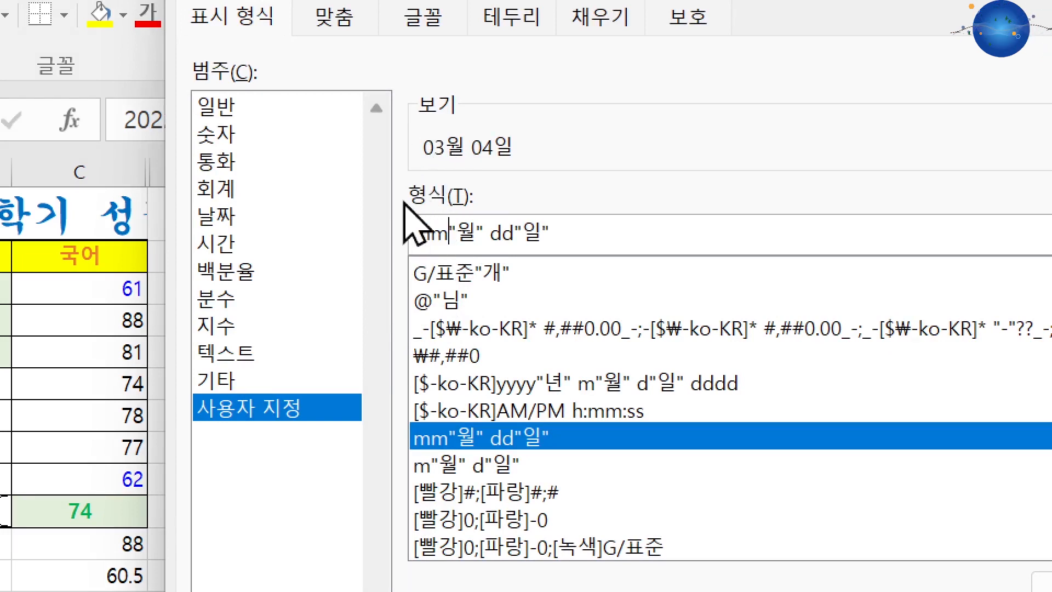
key("BackSpace")
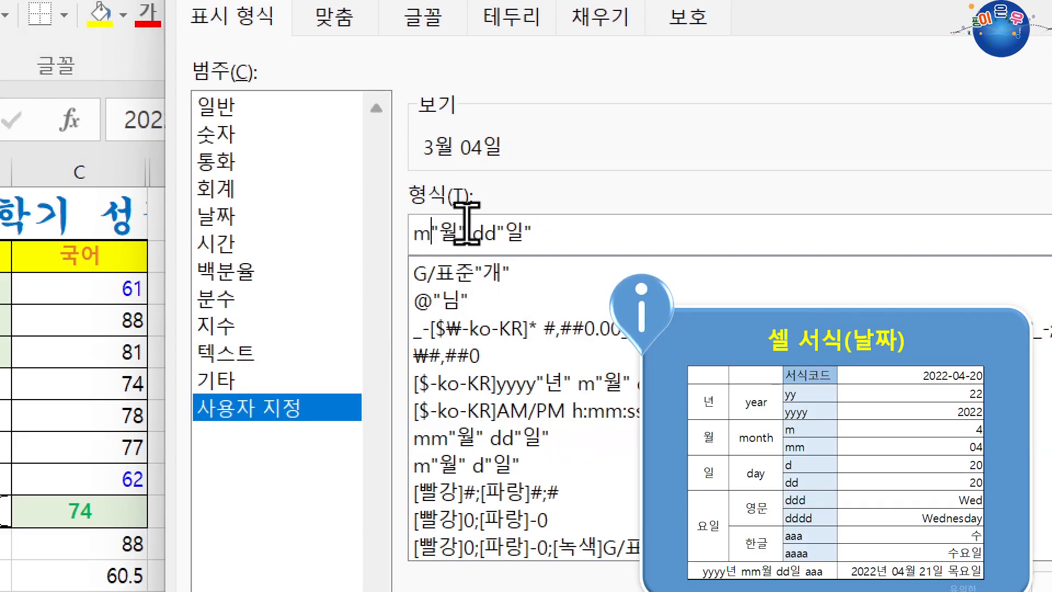
key("BackSpace")
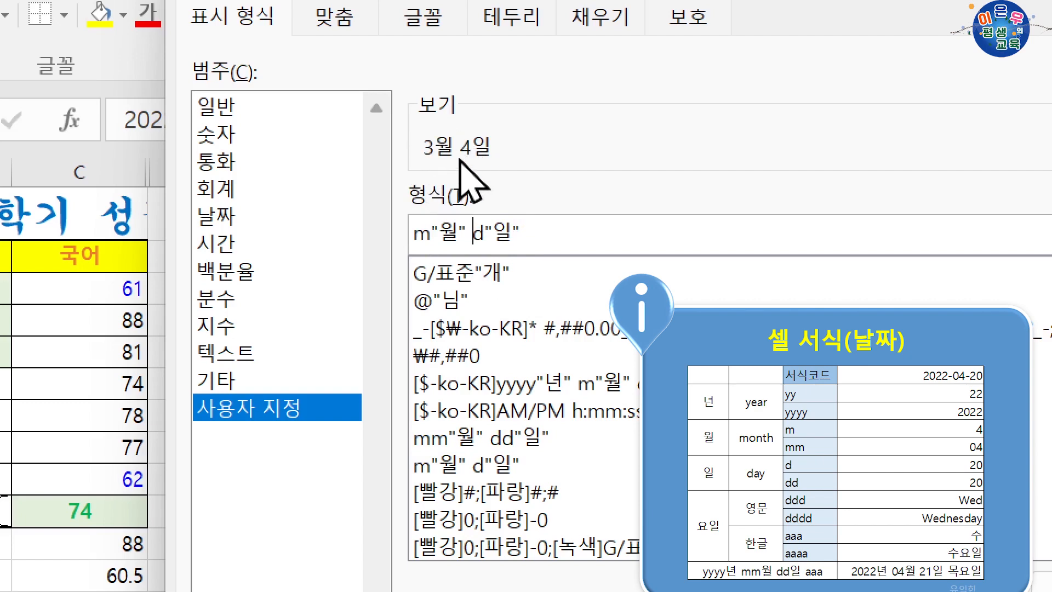
key("Return")
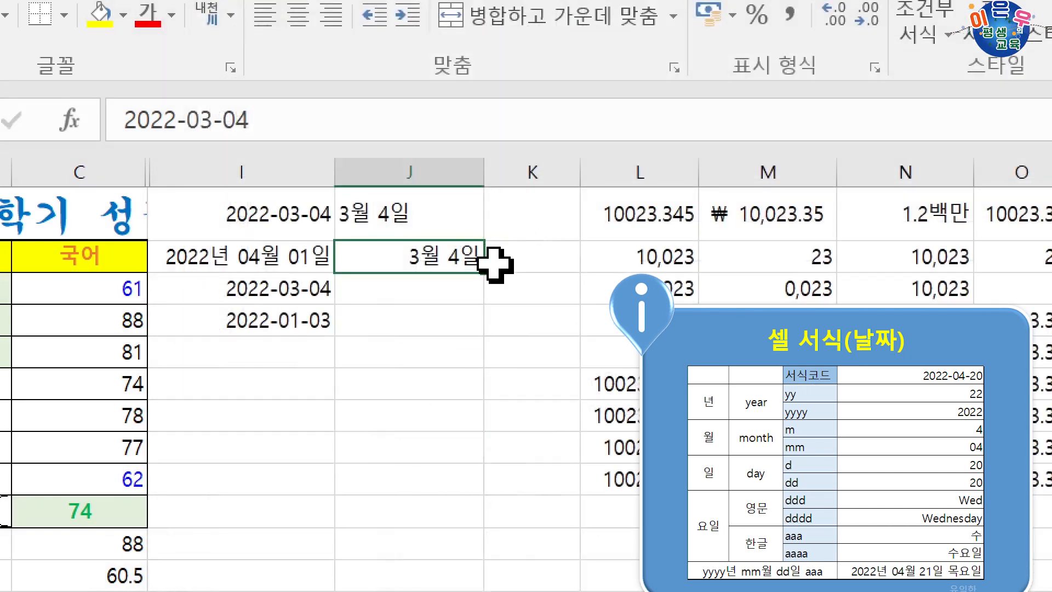
Right-align the text in J1 and compare its underlying content with the date in J2.
left_click(413, 223)
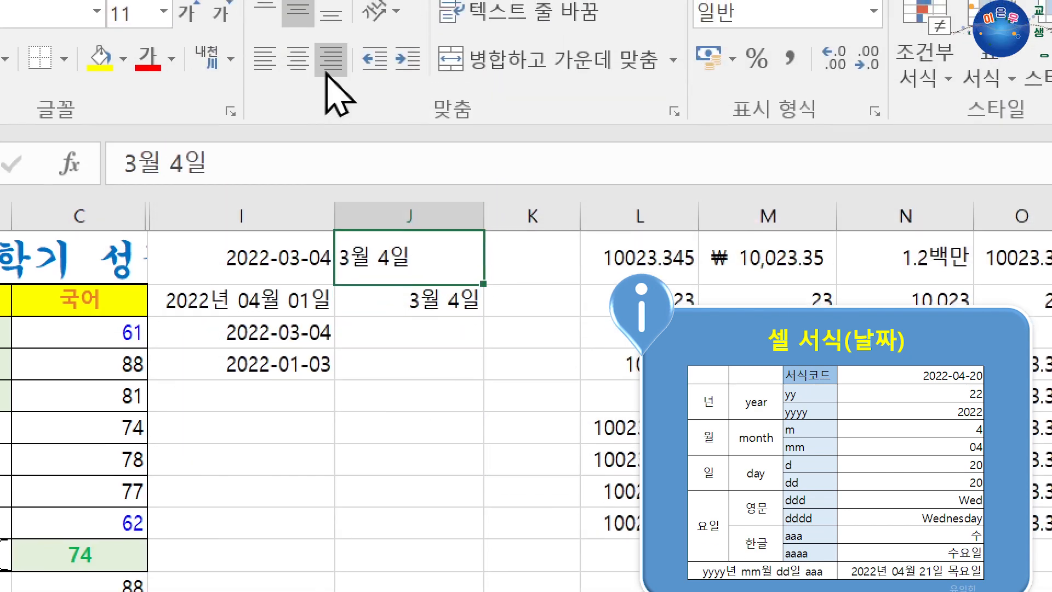
left_click(329, 71)
left_click(447, 294)
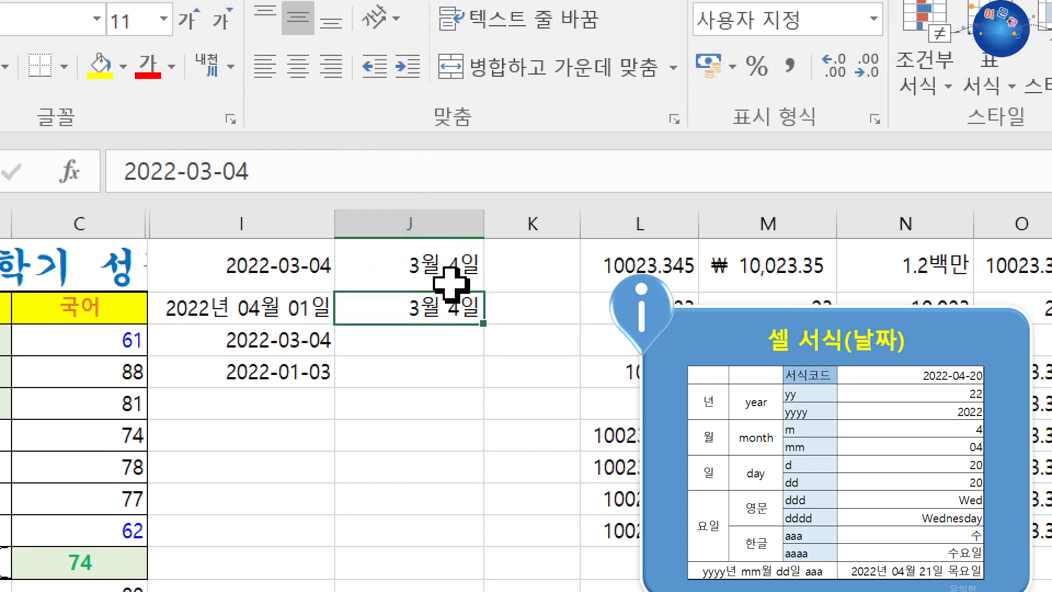
left_click(448, 275)
left_click(446, 306)
left_click(446, 265)
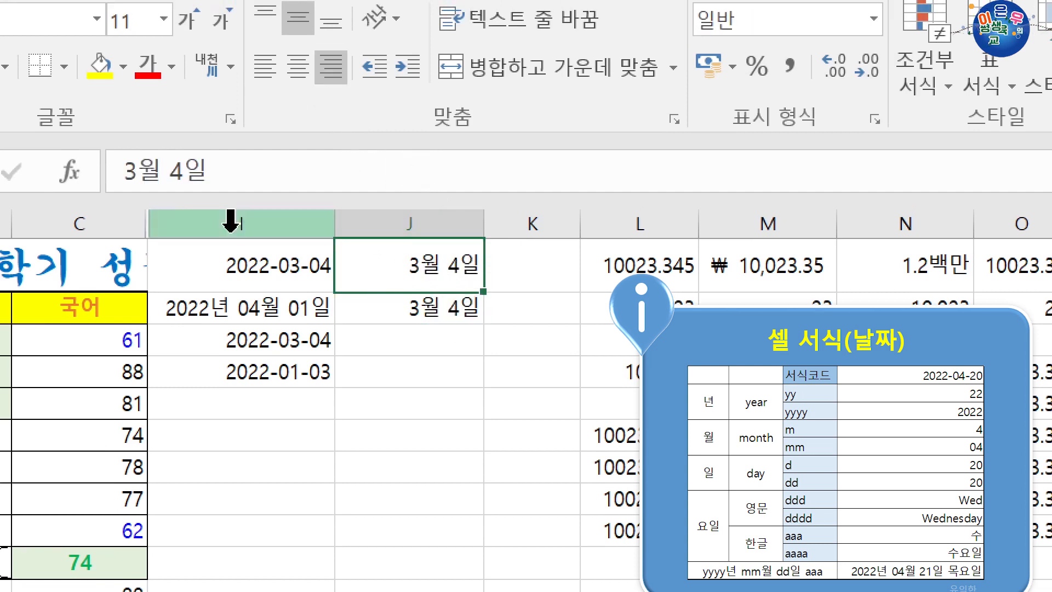
left_click(425, 310)
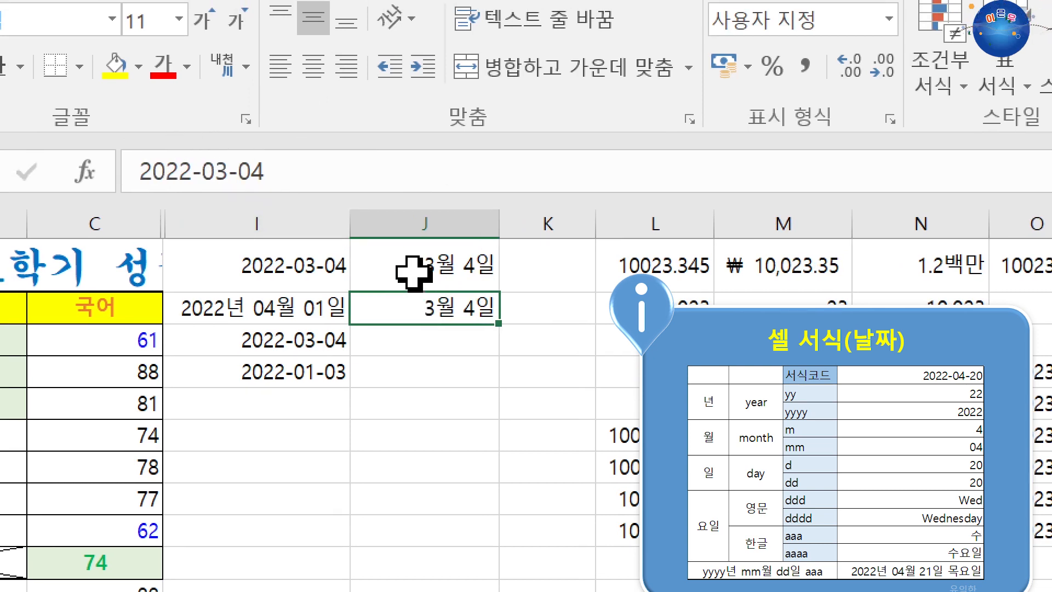
left_click(410, 274)
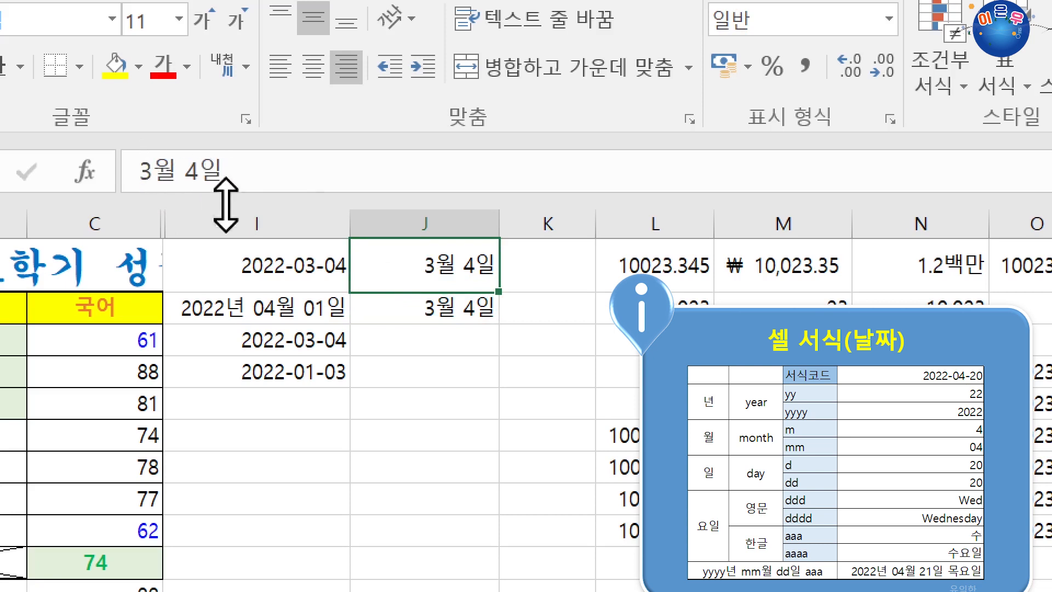
left_click(429, 304)
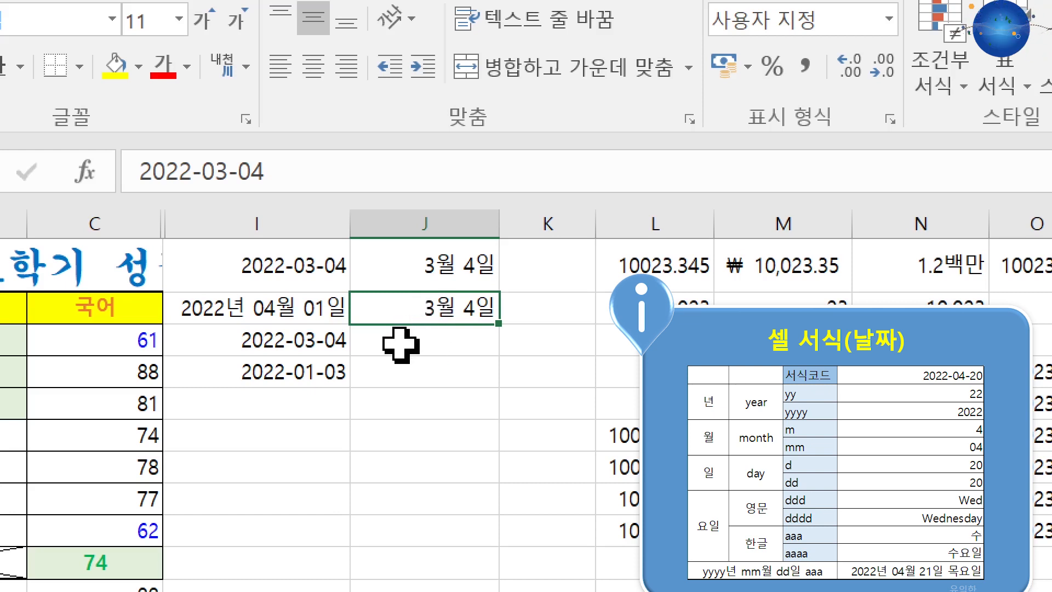
Fill the date series from I3:I4 across the range I3:K9 and autofit the width of column K.
left_click_drag(277, 345, 578, 439)
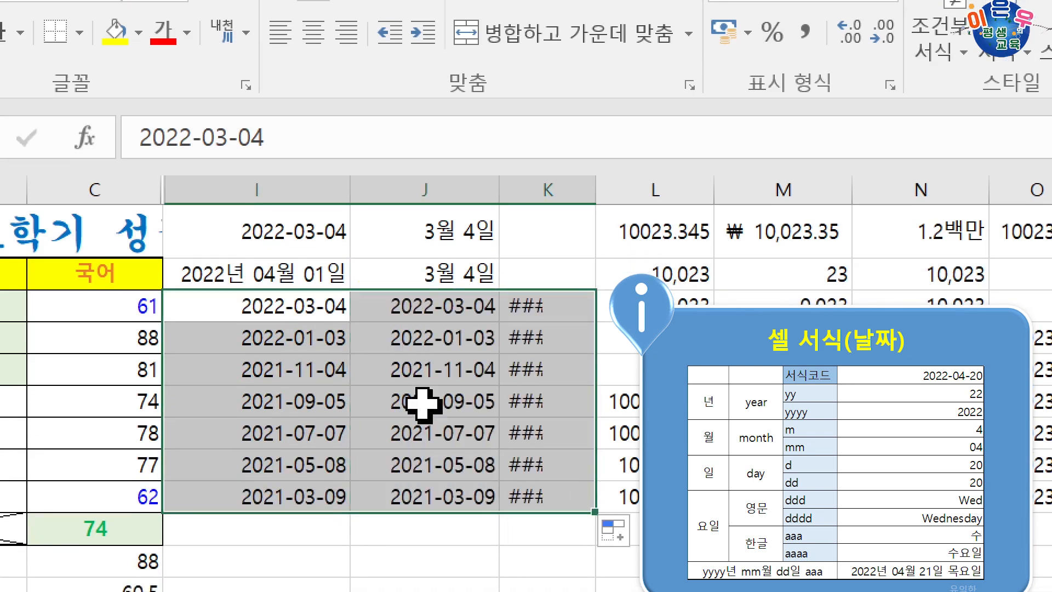
double_click(599, 196)
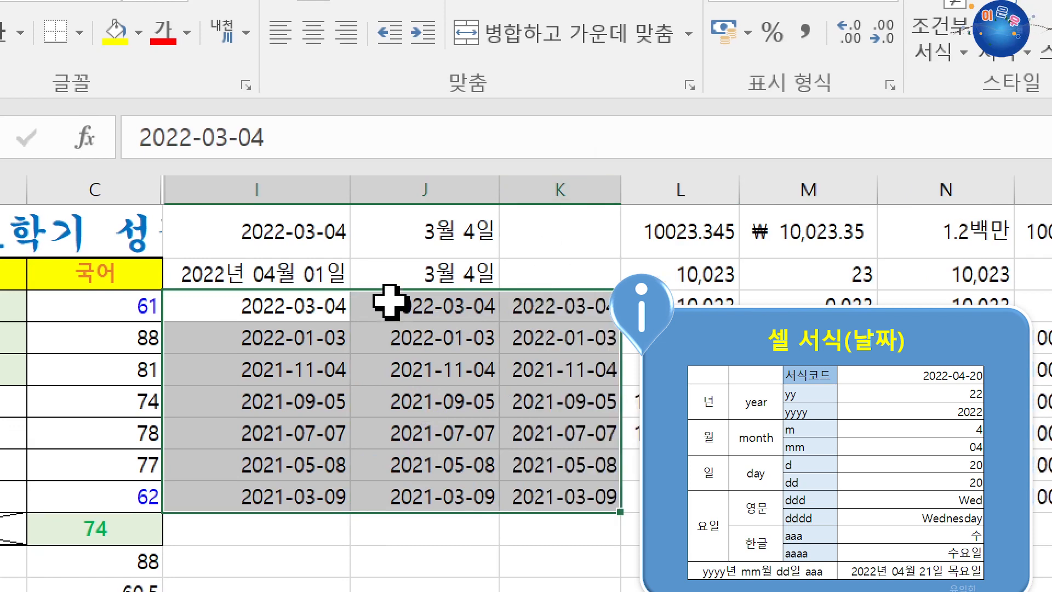
Preview the built-in date formats for J3:J4, apply *2012년 3월 14일 수요일, and autofit column J.
left_click_drag(390, 301, 390, 335)
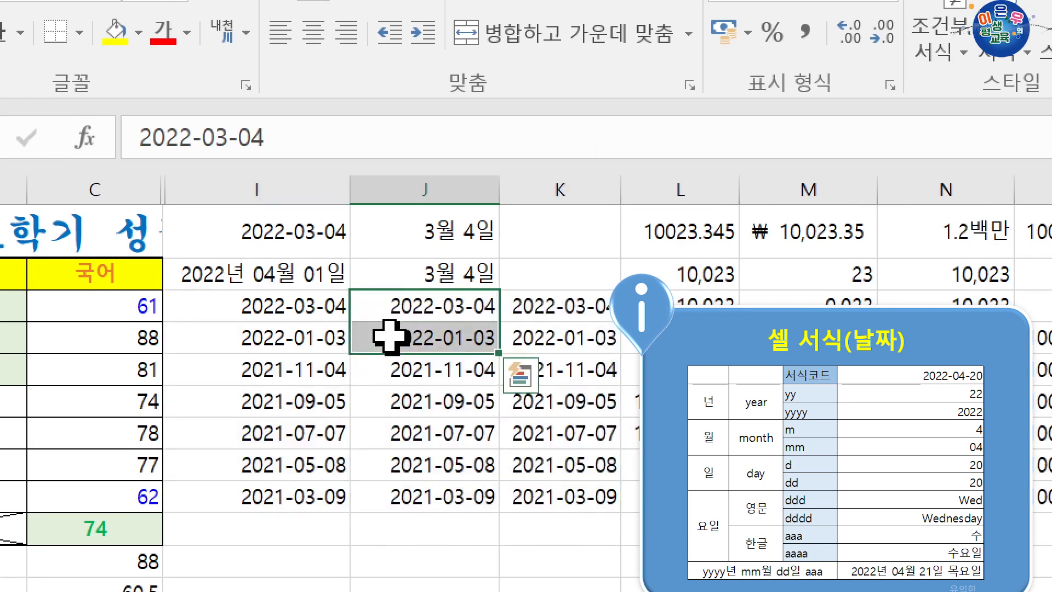
key("ctrl+1")
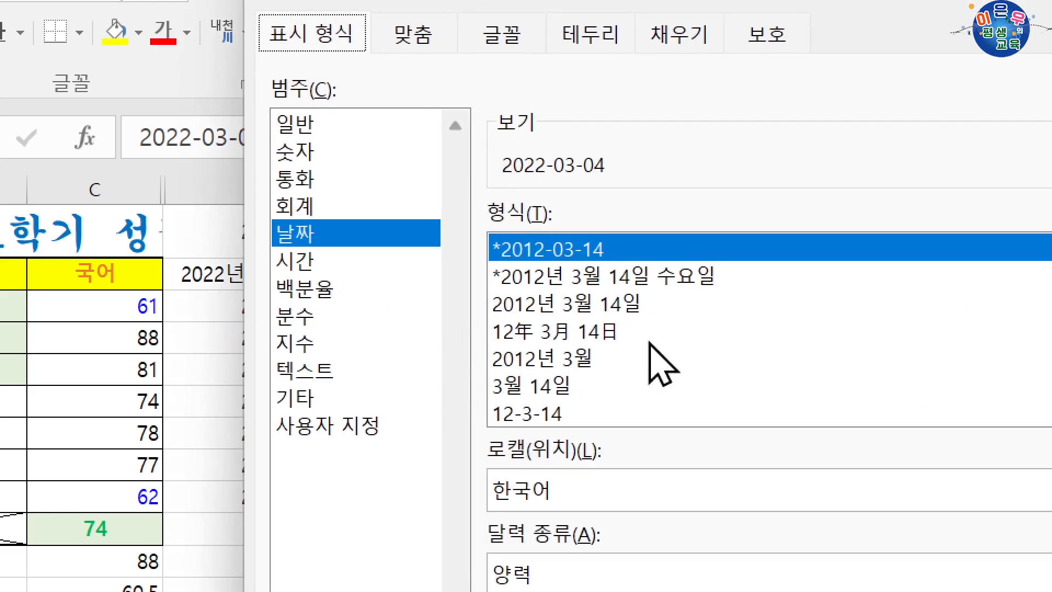
left_click(642, 278)
left_click(605, 337)
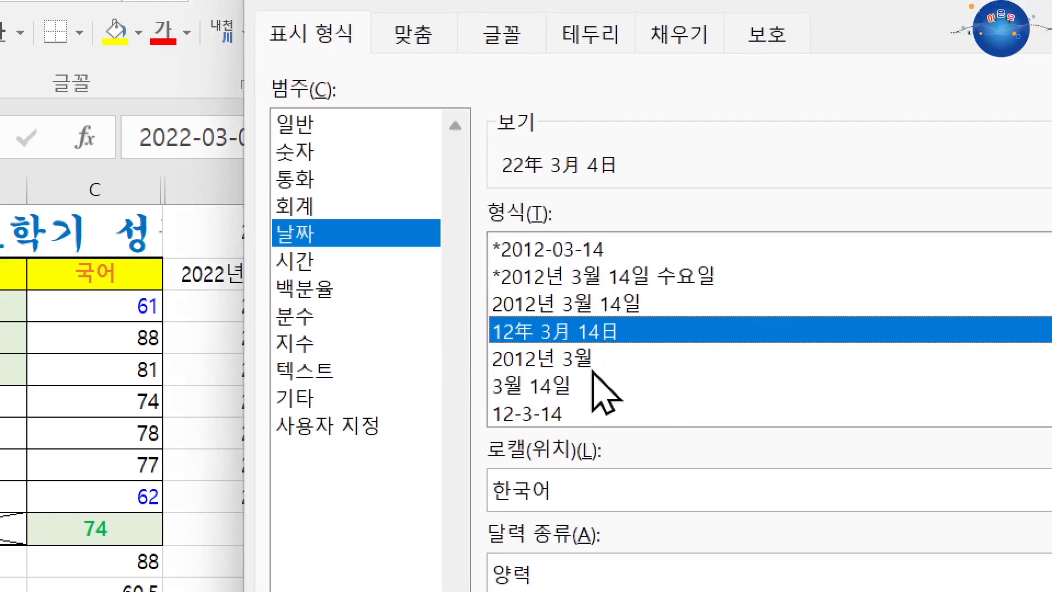
left_click(614, 414)
scroll(624, 384, "down", 1)
left_click(592, 361)
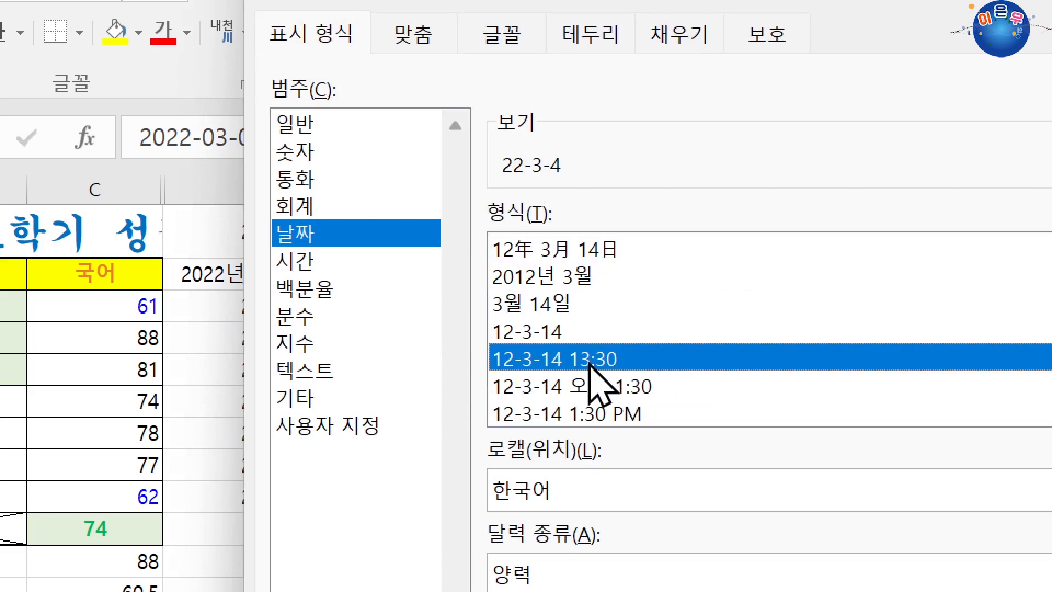
left_click(597, 386)
left_click(600, 415)
scroll(622, 389, "up", 1)
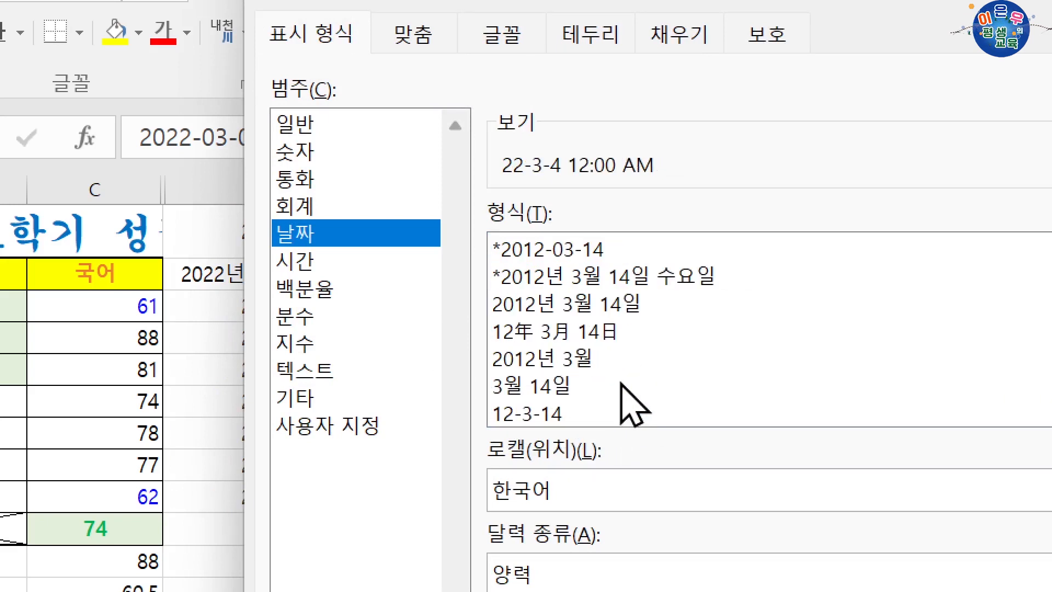
left_click(640, 277)
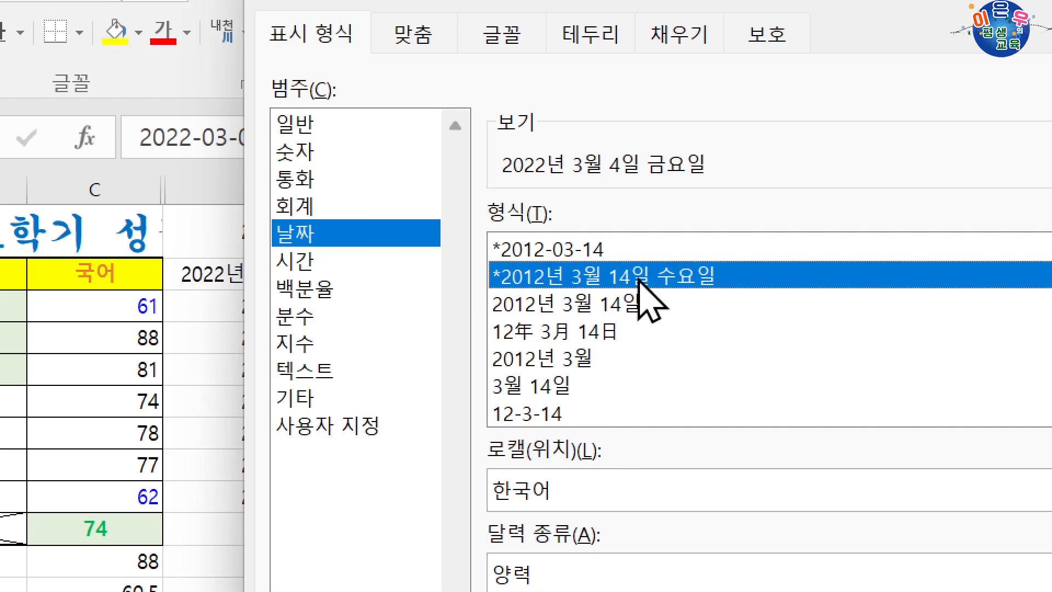
key("Return")
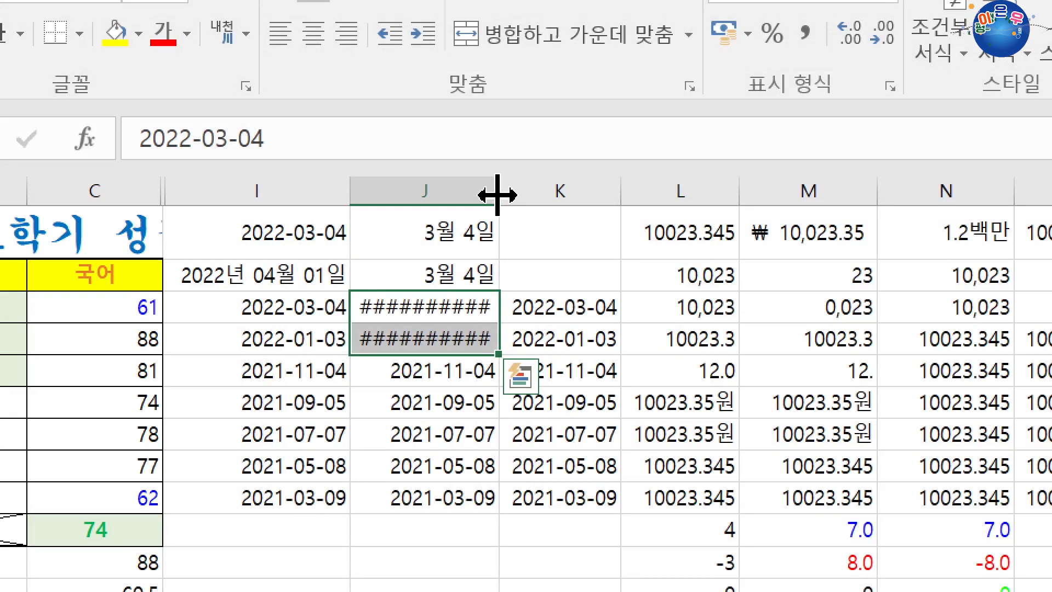
double_click(497, 195)
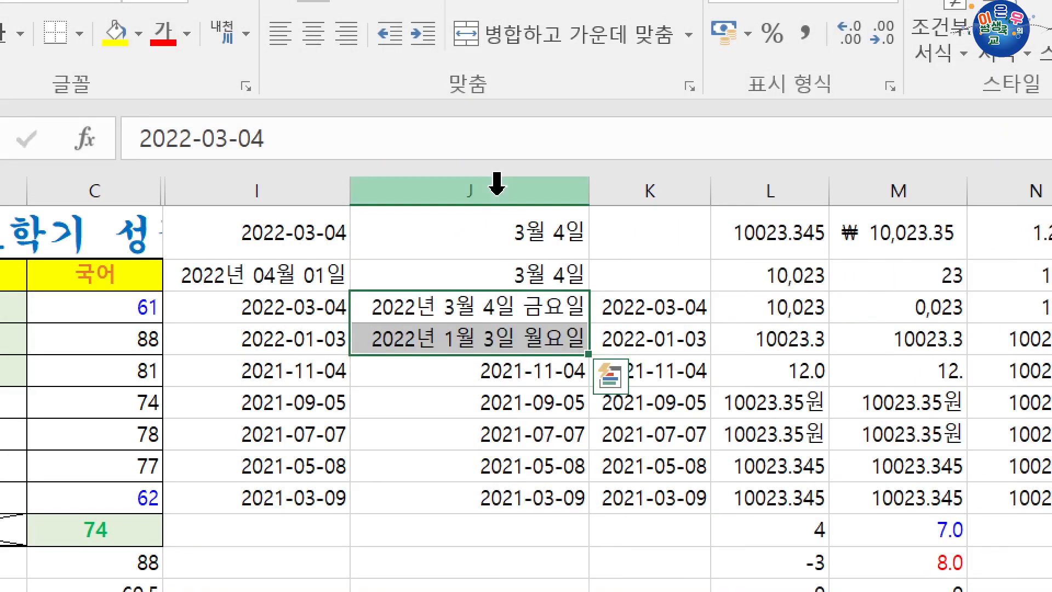
Inspect the custom format code for the dates in J5:J6 and apply it as yyyy-mm-dd.
left_click(522, 336)
left_click(521, 364)
left_click_drag(500, 378, 502, 410)
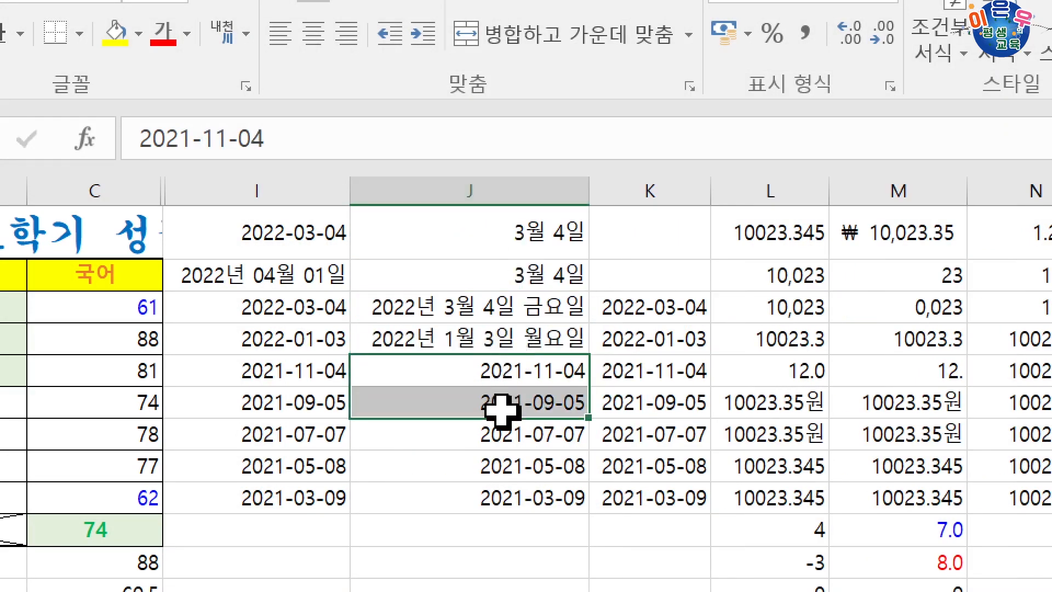
key("ctrl+1")
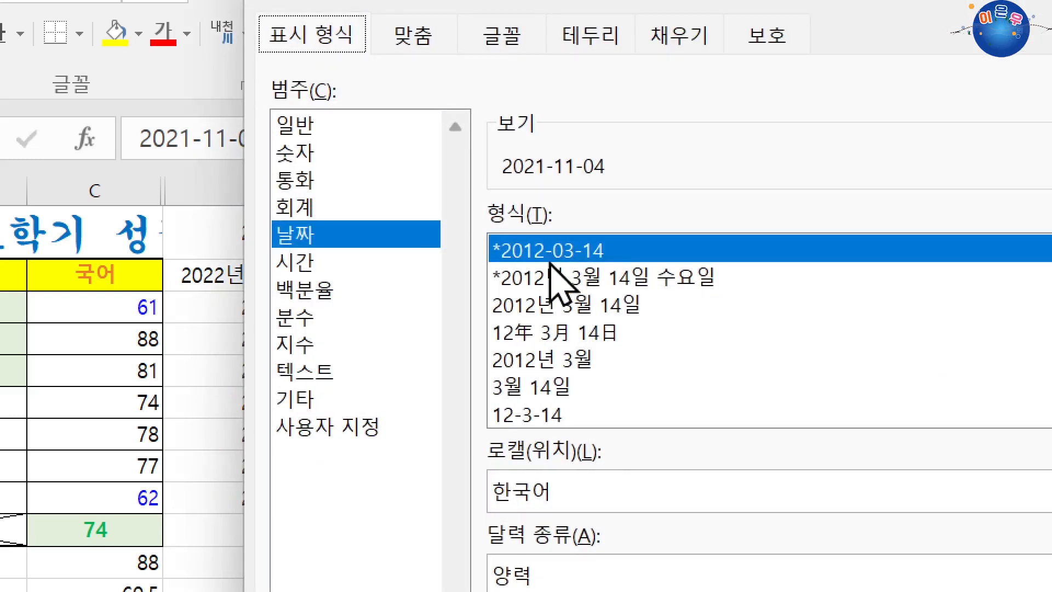
left_click(355, 430)
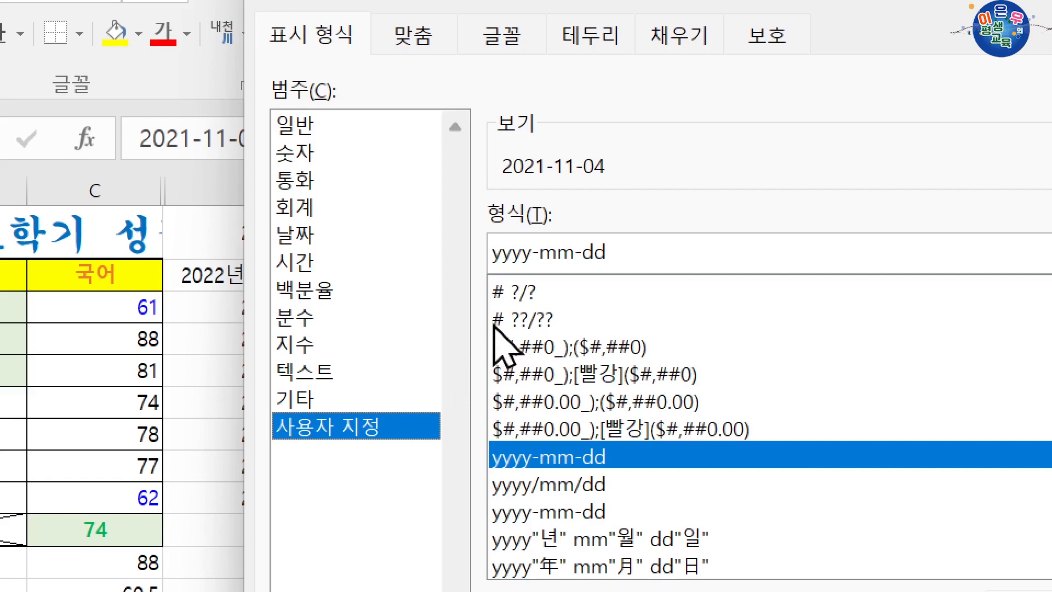
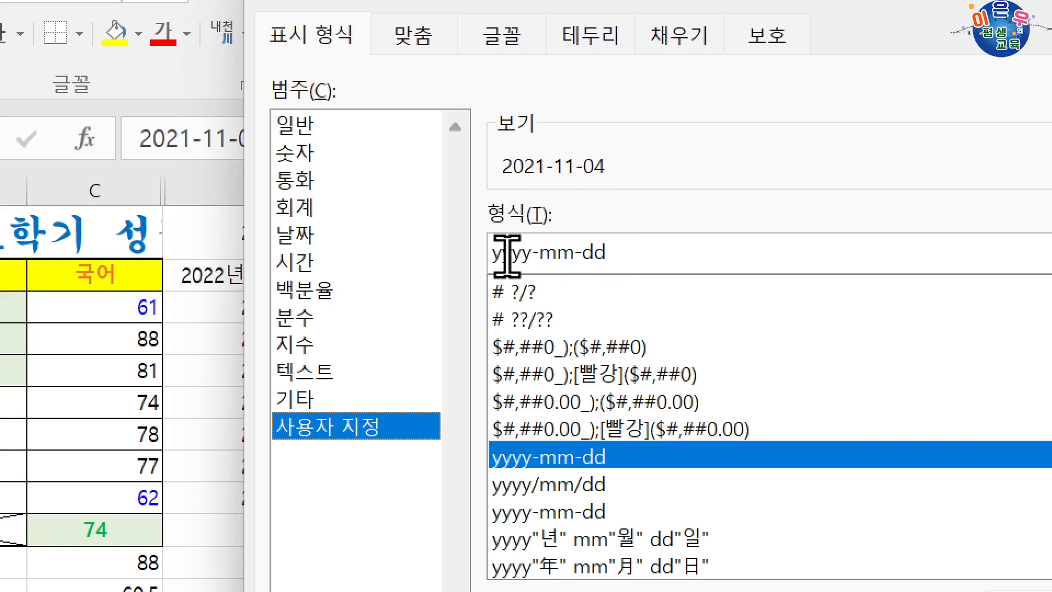
key("Return")
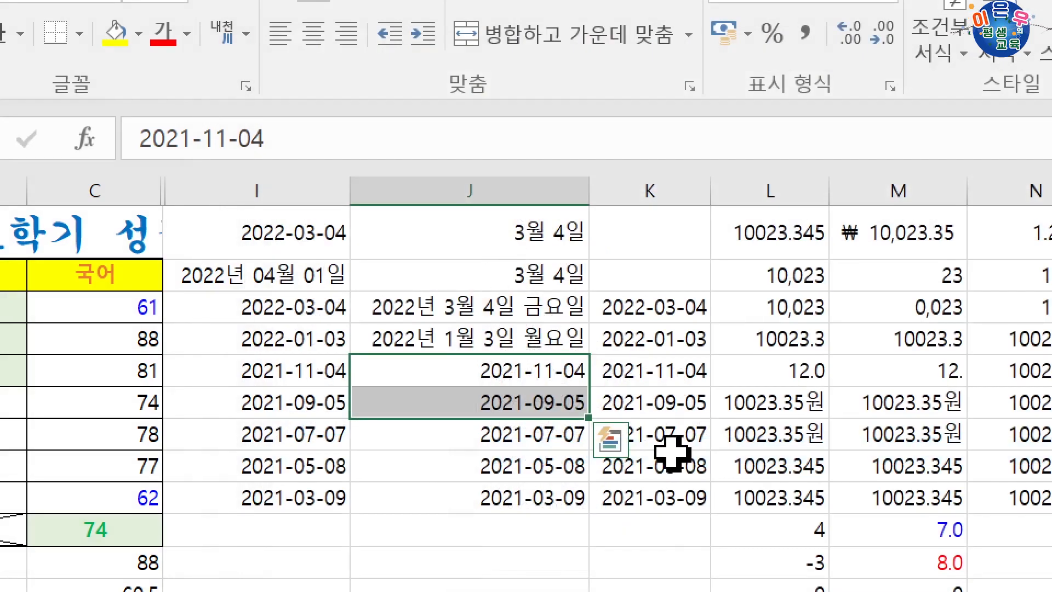
Edit the custom date format for J7:J8 to use a two-digit year, yy-mm-dd.
left_click_drag(478, 441, 455, 460)
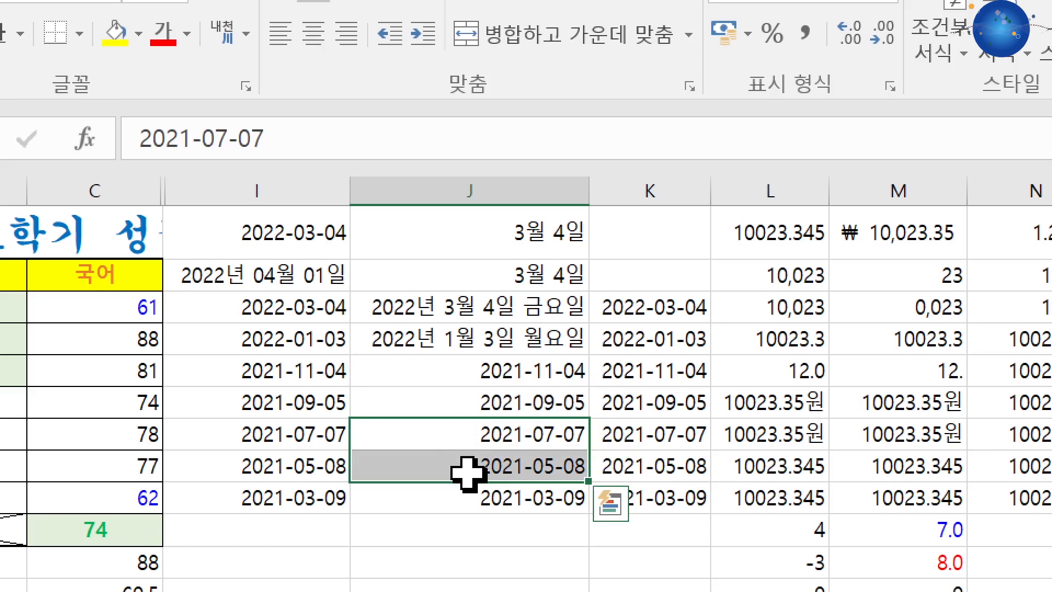
key("ctrl+1")
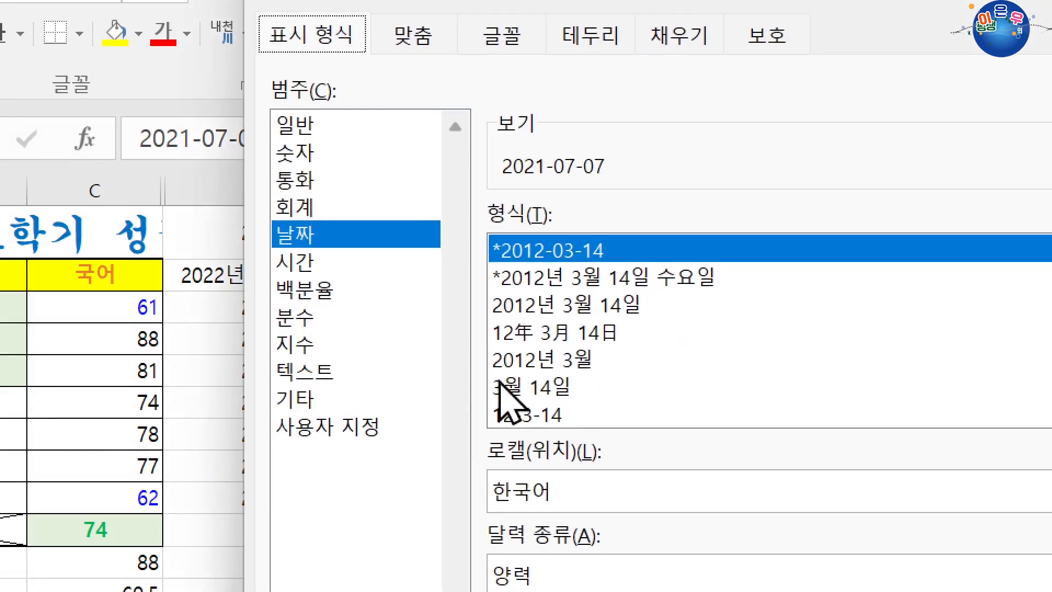
left_click(362, 424)
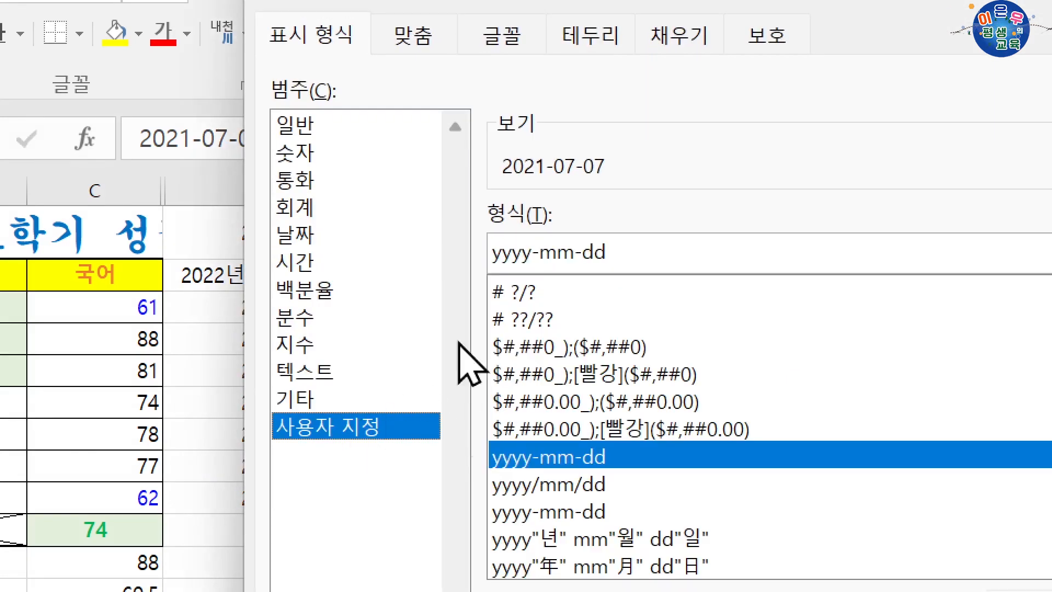
left_click(528, 261)
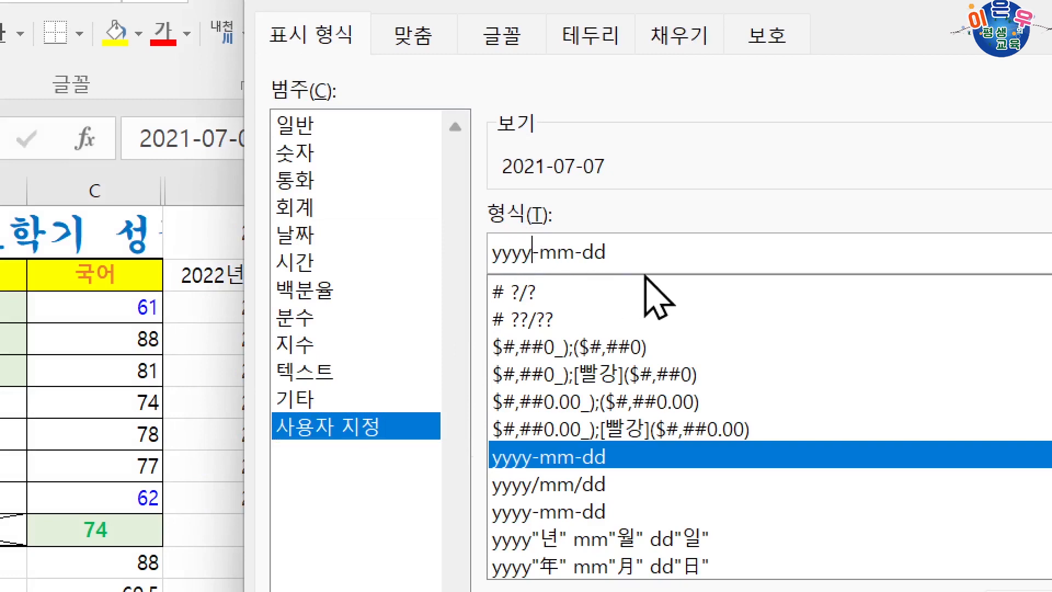
key("BackSpace")
key("BackSpace")
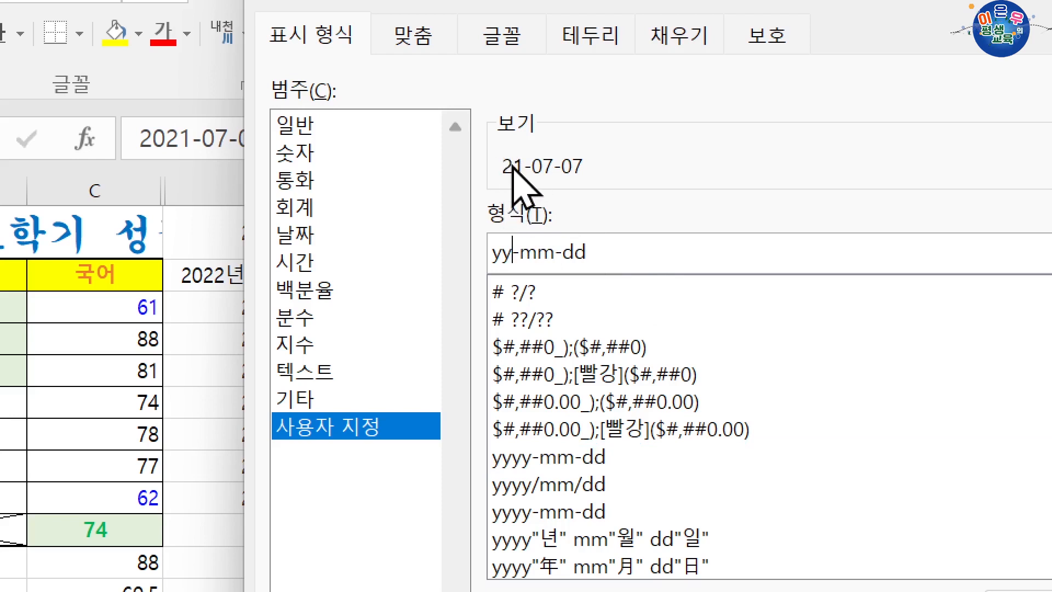
Try the four-digit year code yyyy in the custom format for J7:J8 and return it to yy.
type("ㅛㅛ")
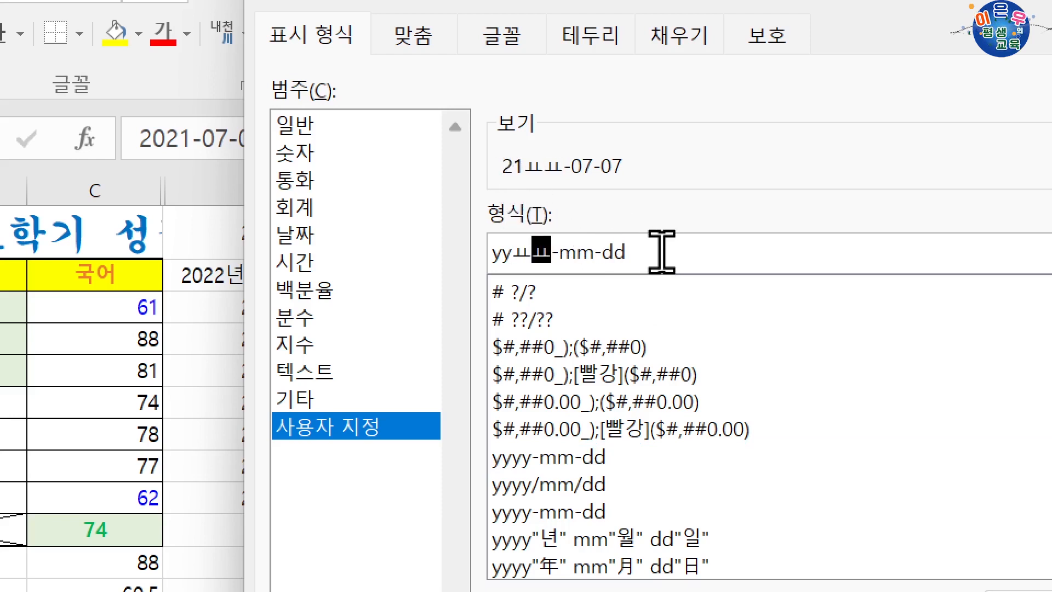
key("BackSpace")
key("BackSpace")
type("yy")
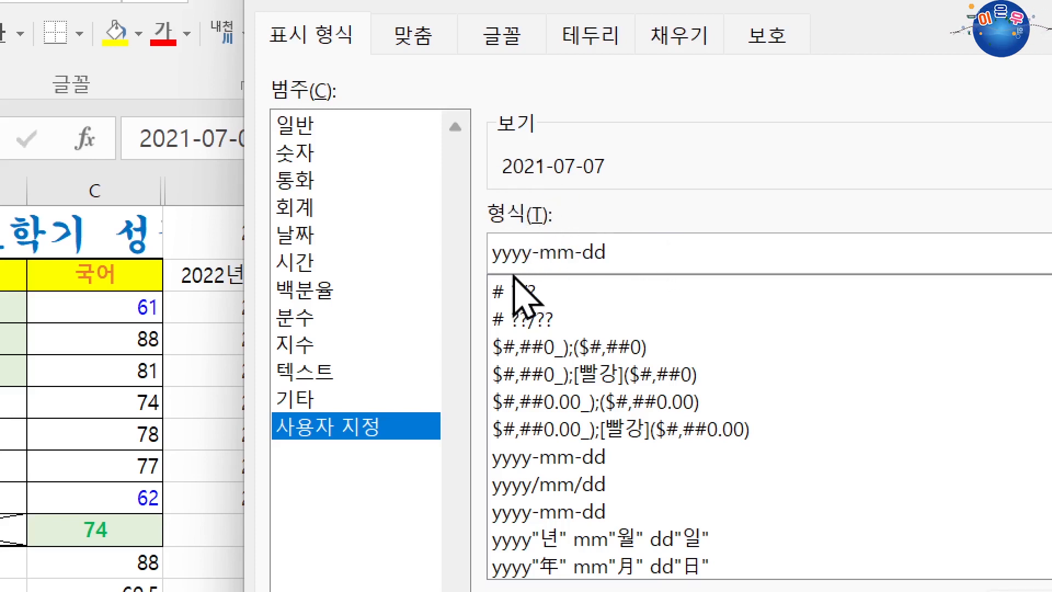
key("BackSpace")
key("BackSpace")
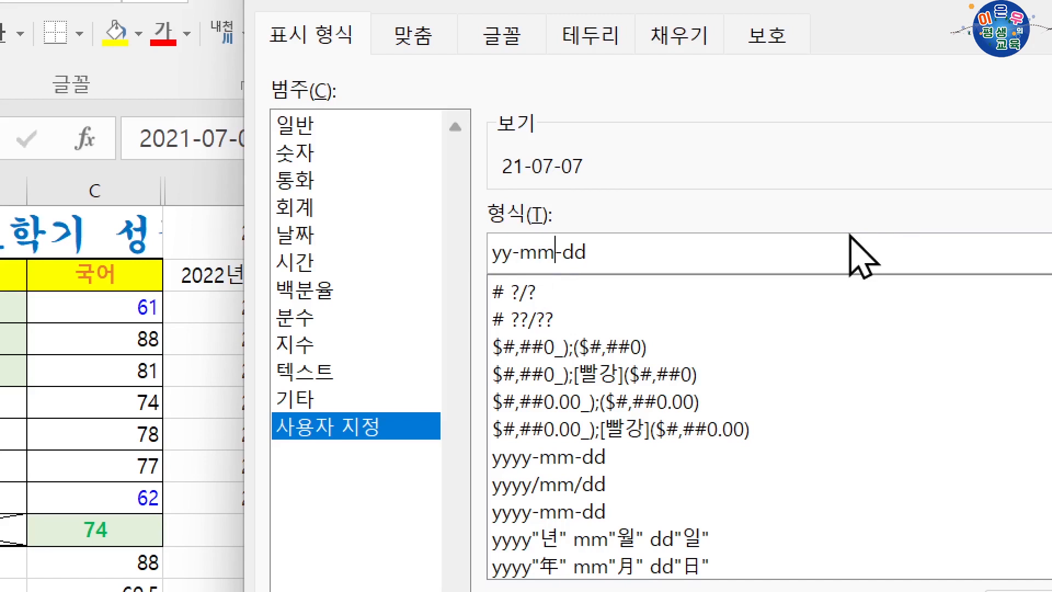
Complete the custom date format for J7:J8 as yy년 m월 d일 and apply it.
key("BackSpace")
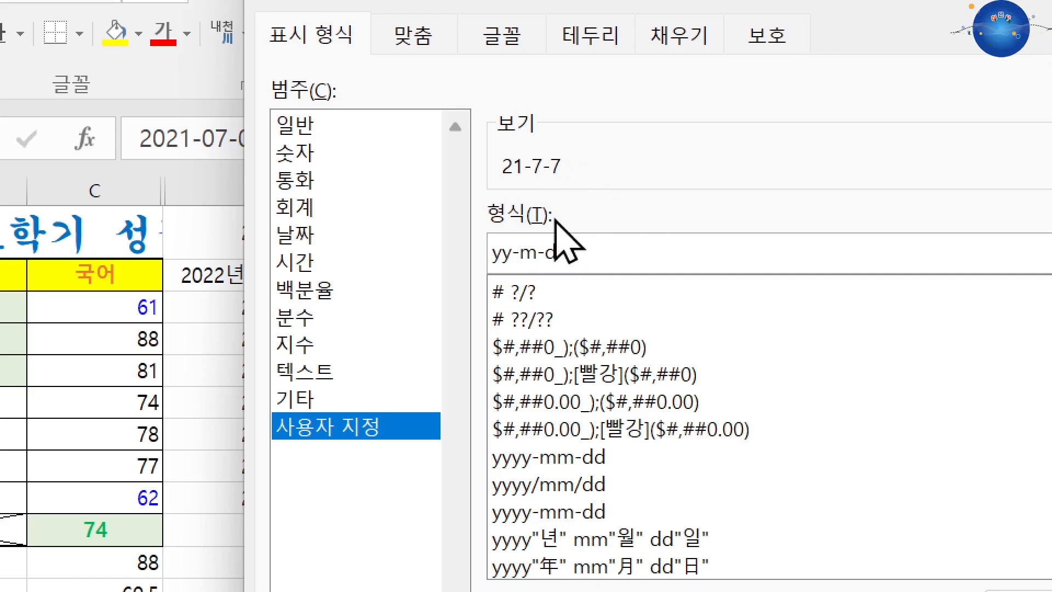
left_click(518, 249)
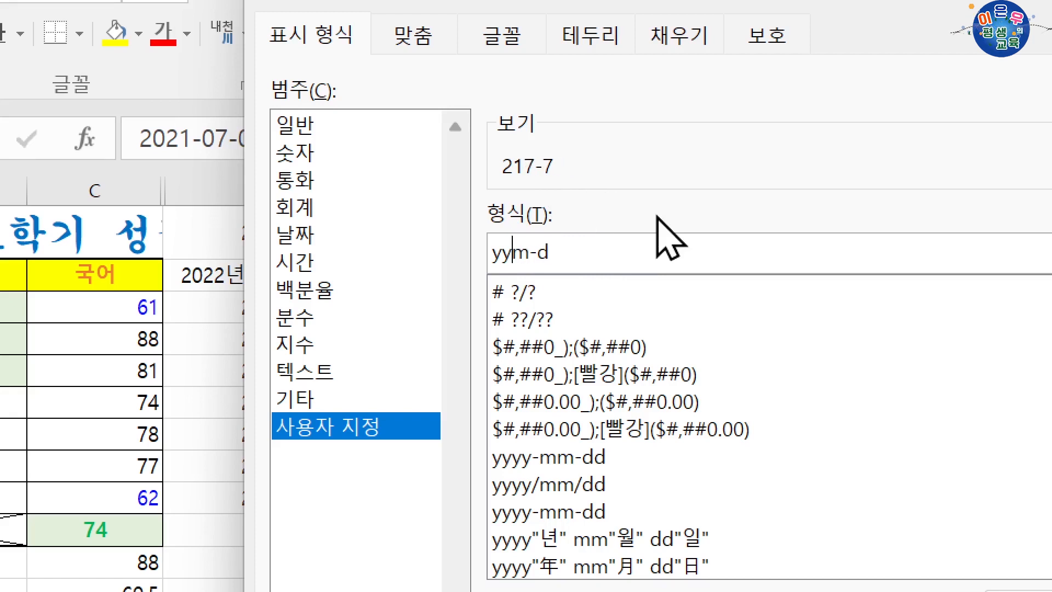
type("년 m월 d일")
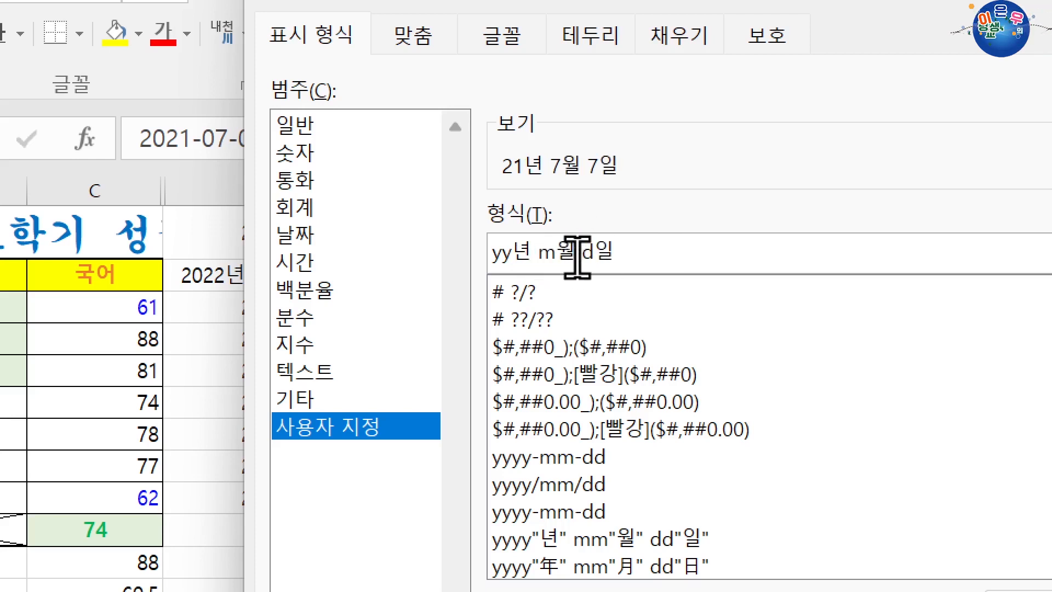
key("Return")
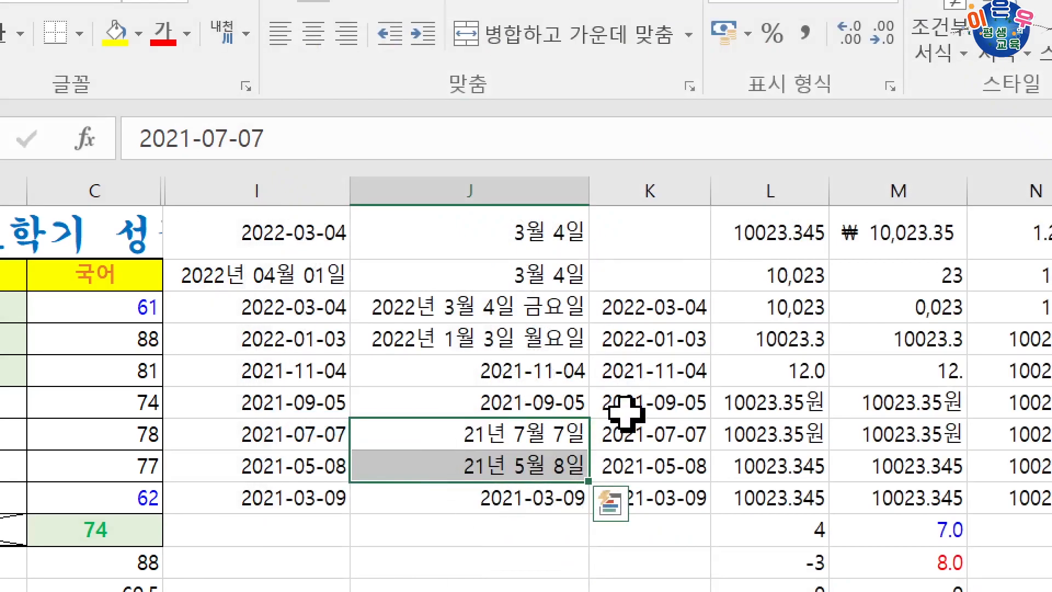
Compare the custom codes behind the built-in date formats *2012-03-14 and *2012년 3월 14일 수요일 for K3:K5.
left_click_drag(657, 310, 655, 371)
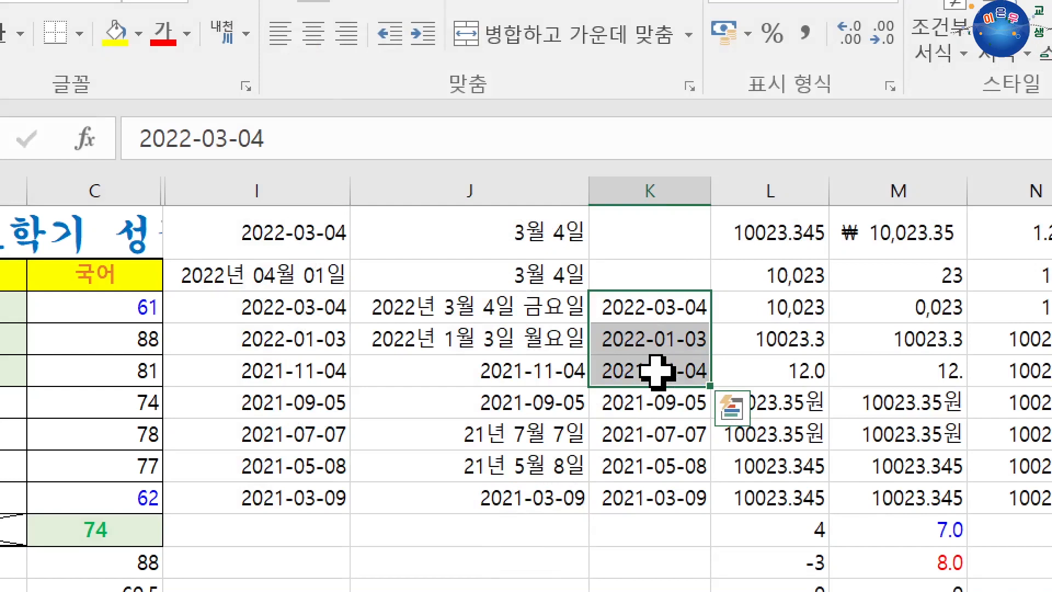
key("ctrl+1")
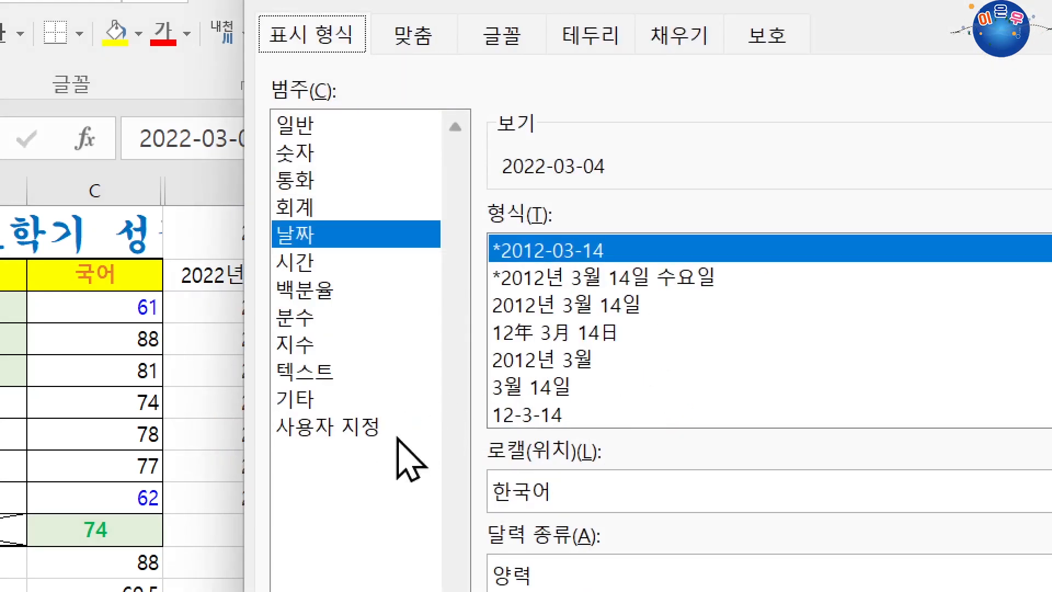
left_click(364, 429)
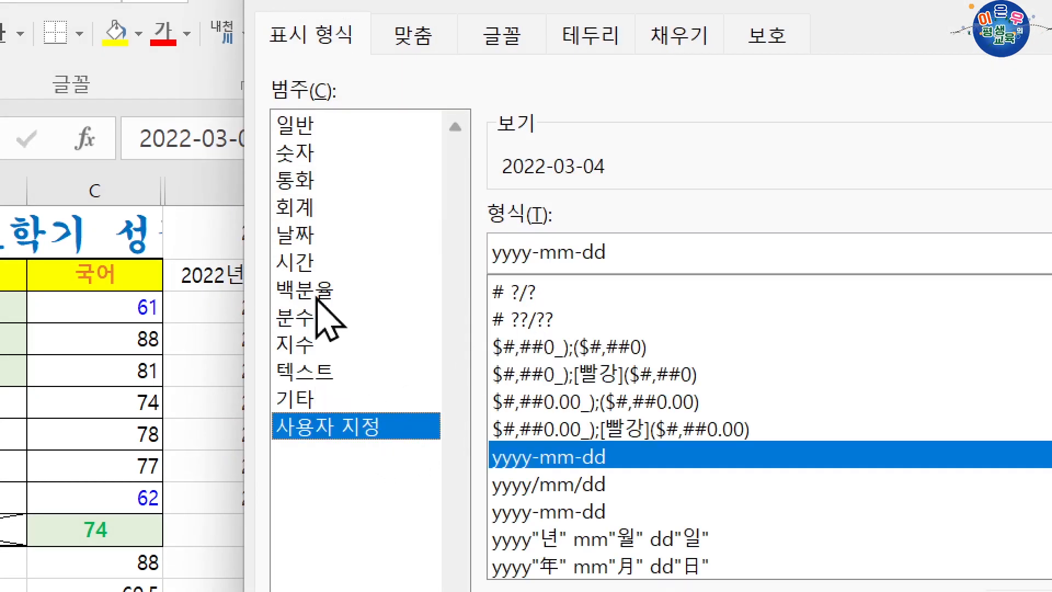
left_click(321, 234)
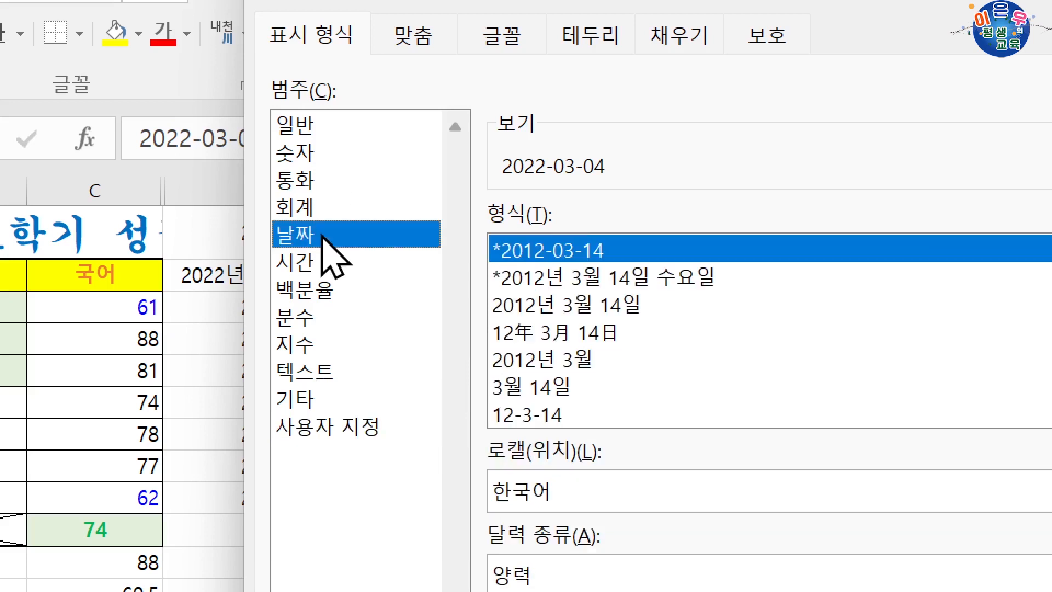
left_click(707, 277)
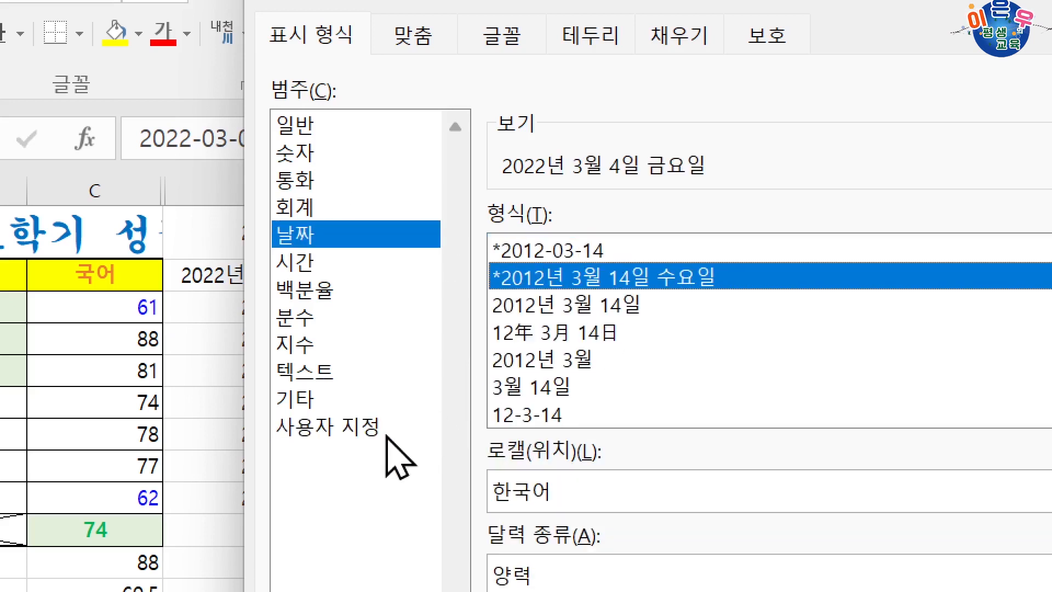
left_click(367, 428)
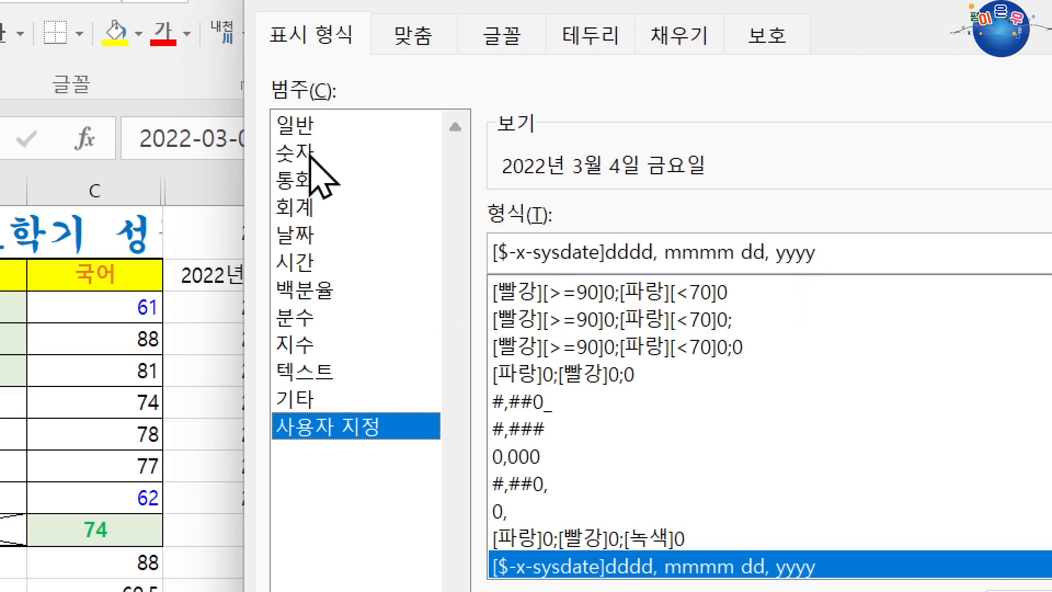
left_click(312, 233)
left_click(603, 249)
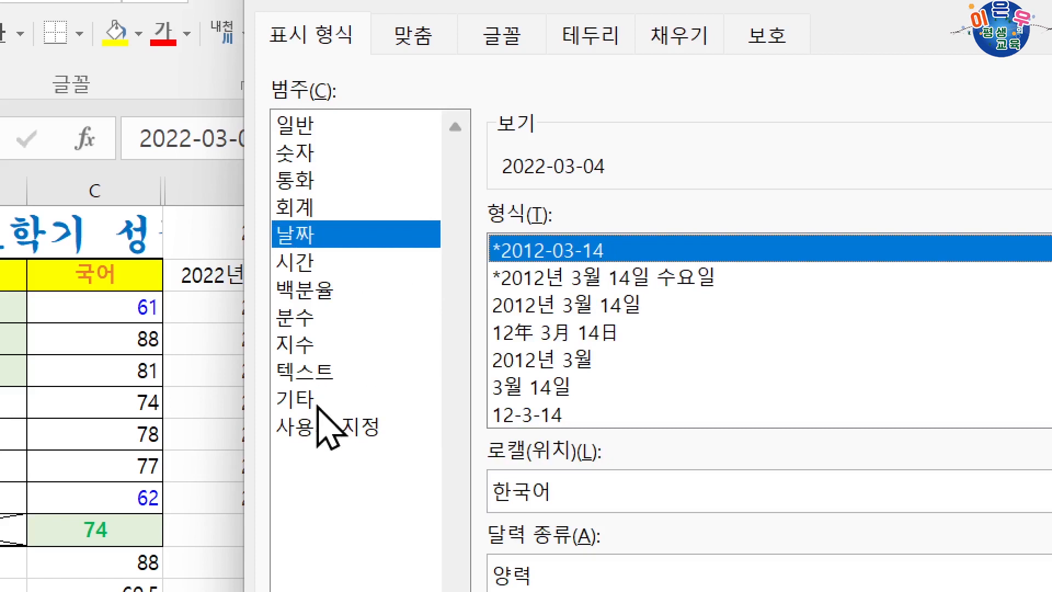
Add the full English weekday to the dates in K3:K5 with the custom format yyyy-mm-dd dddd.
left_click(328, 427)
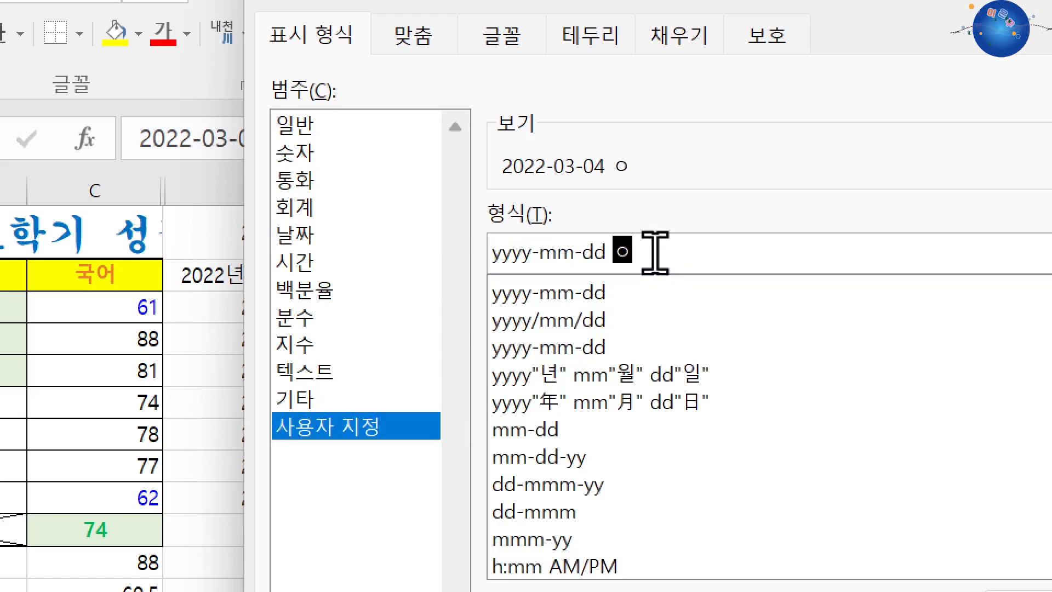
type("dd")
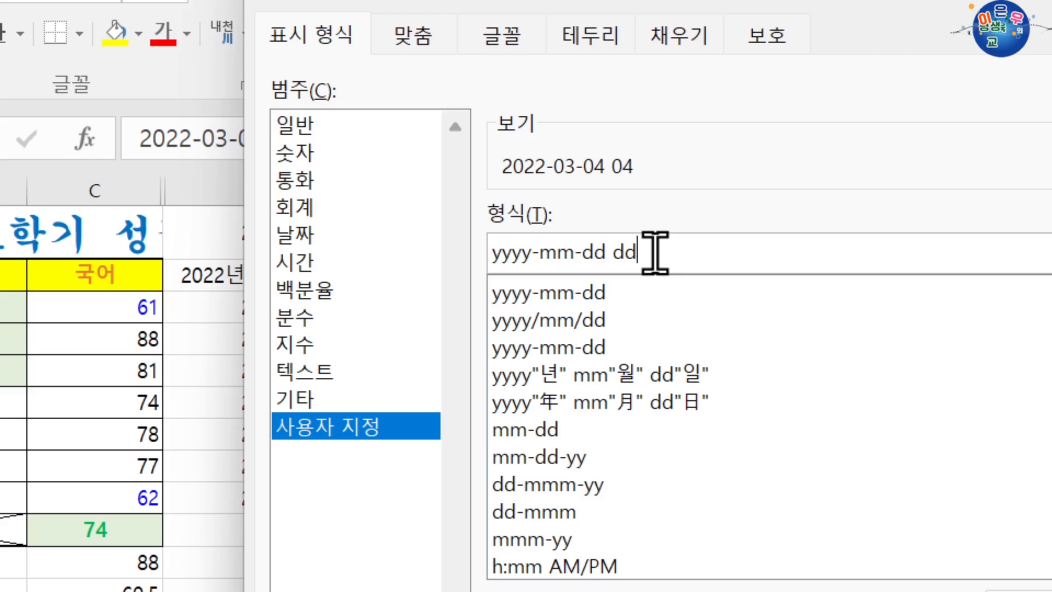
type("d")
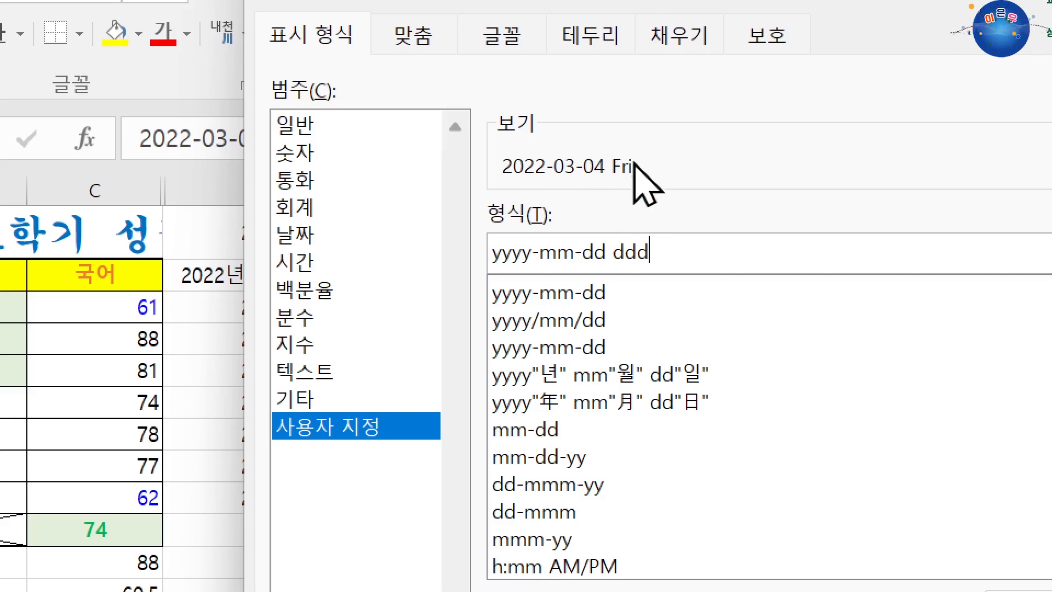
type("d")
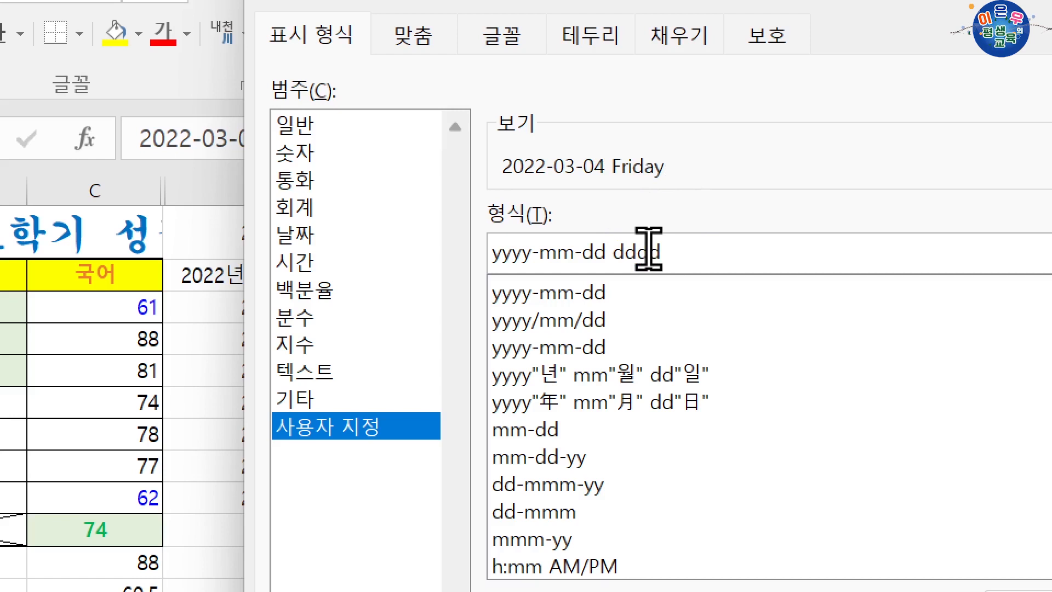
mouse_move(648, 250)
left_mouse_down()
mouse_move(616, 250)
mouse_move(664, 250)
left_mouse_up()
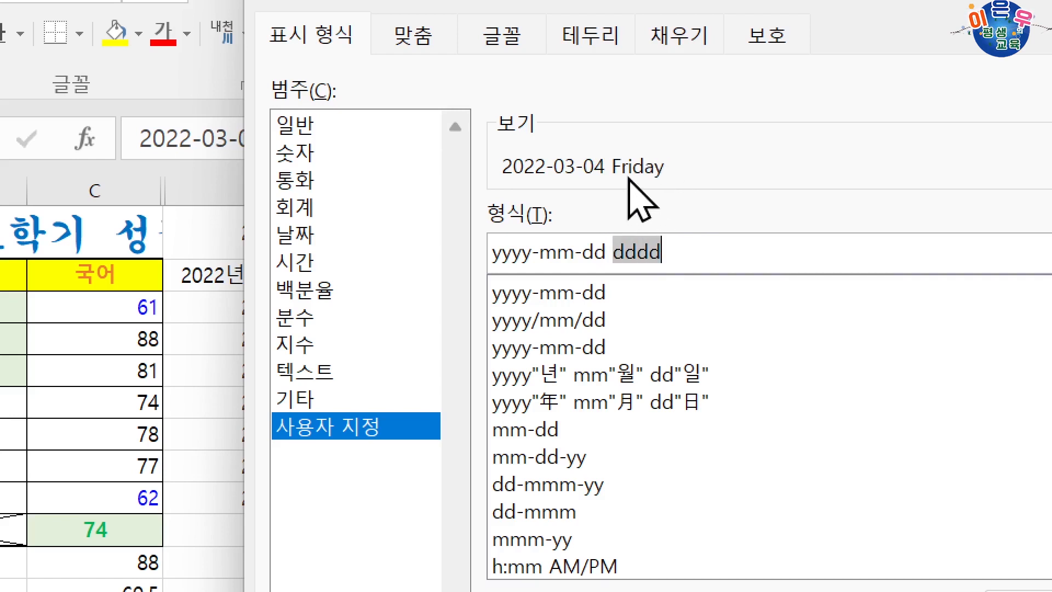
key("Return")
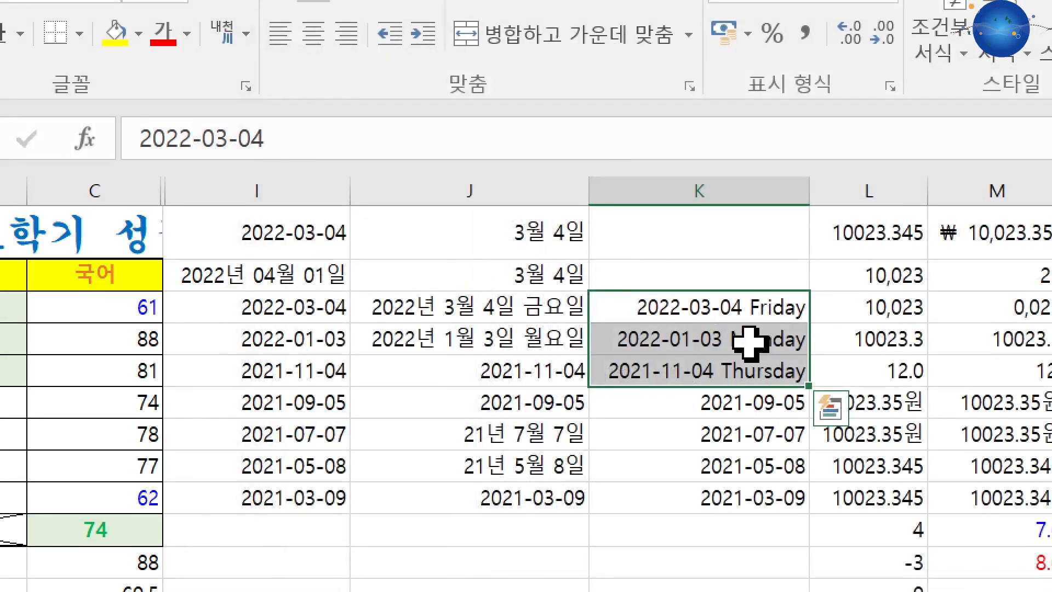
Set the custom date format for K6:K8 to yyyy-mm-dd aaaa, adding the full Korean weekday.
left_click_drag(736, 400, 735, 465)
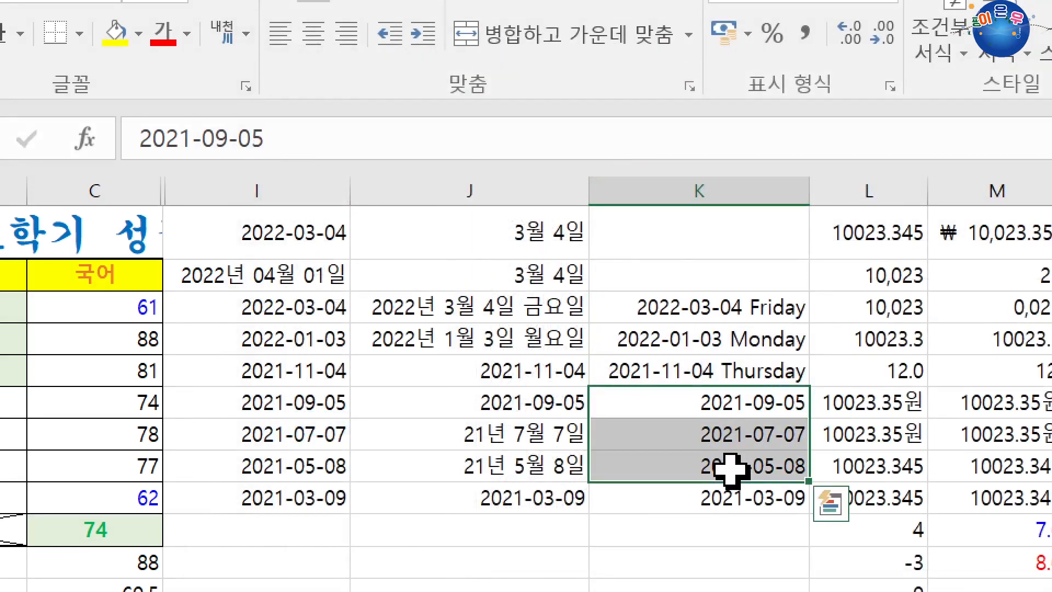
key("ctrl+1")
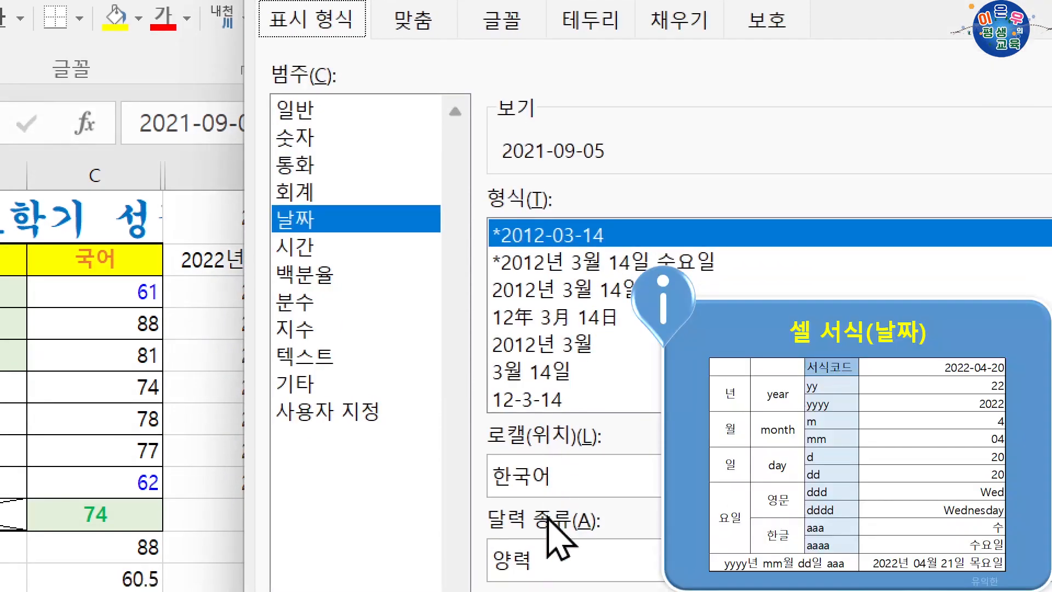
left_click(354, 417)
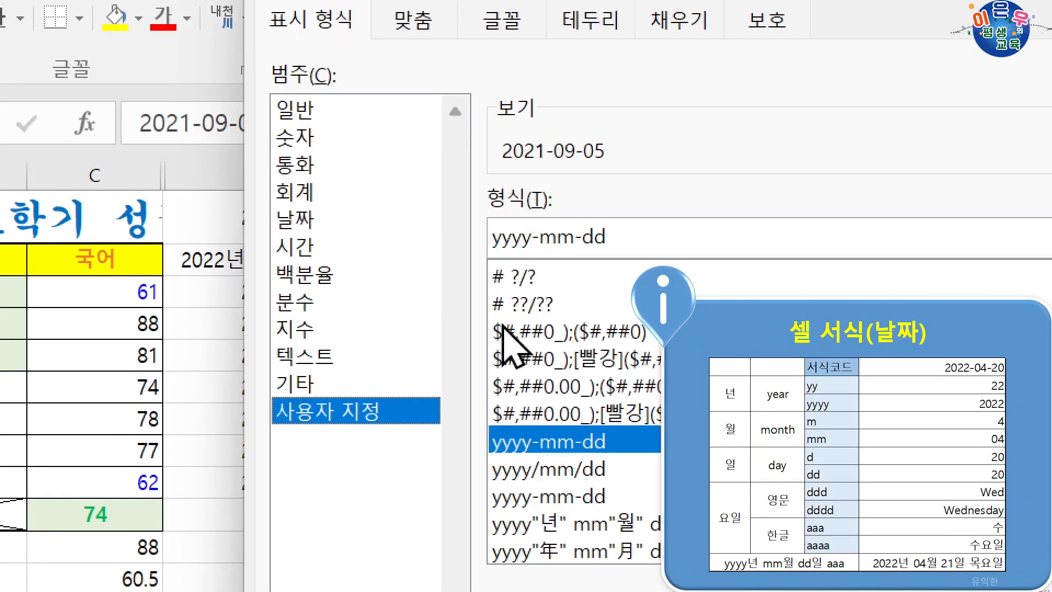
left_click(654, 241)
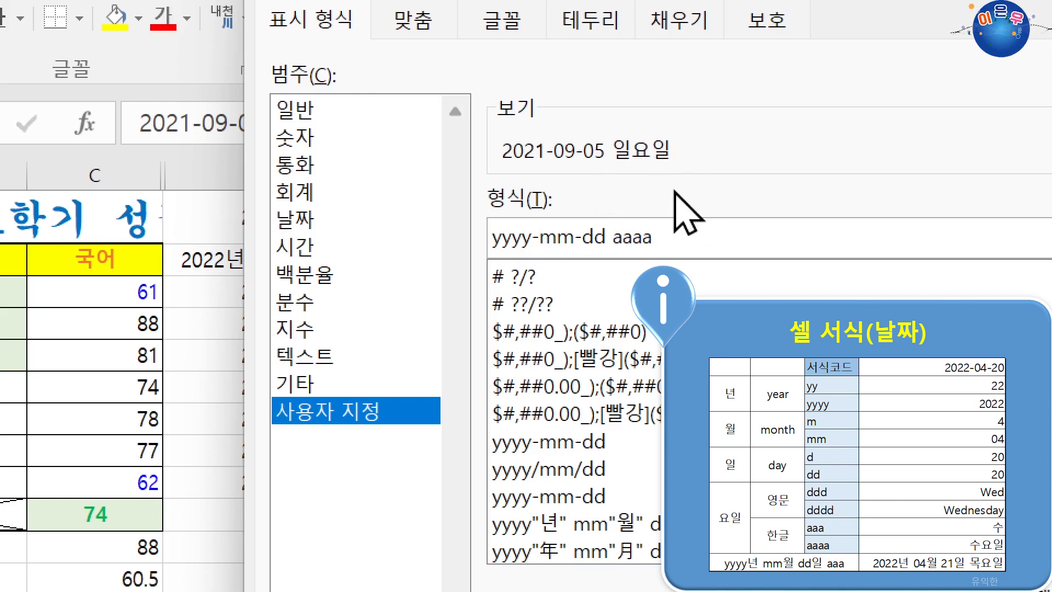
Try 년 in place of the hyphen after the year in the custom format for K6:K8.
key("BackSpace")
type("년")
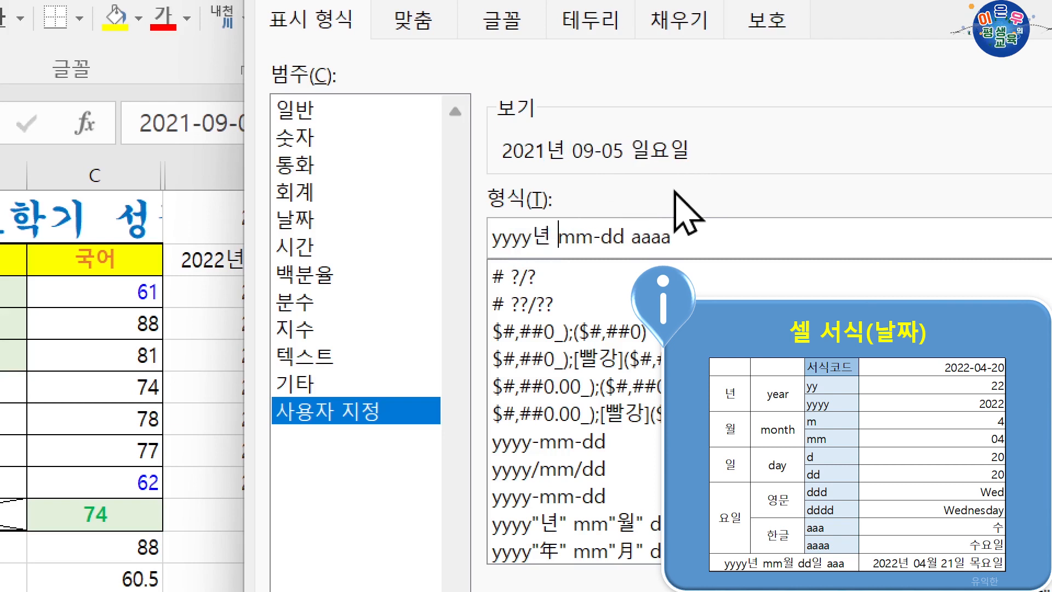
key("BackSpace")
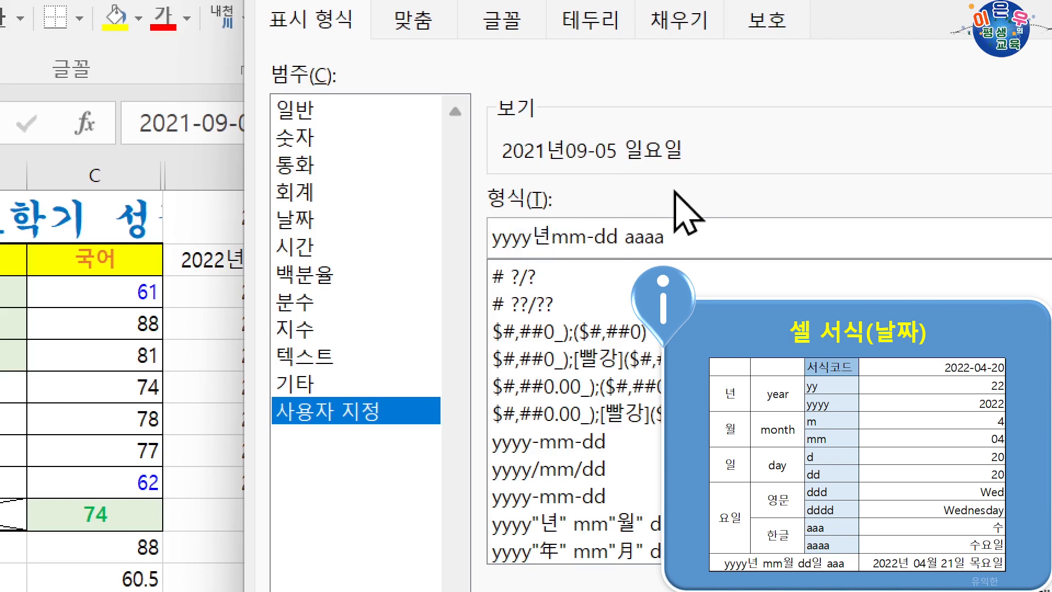
type("/")
key("BackSpace")
key("BackSpace")
Use slashes as the date separators in the K6:K8 custom format and apply yyyy/mm/dd aaaa.
type("/")
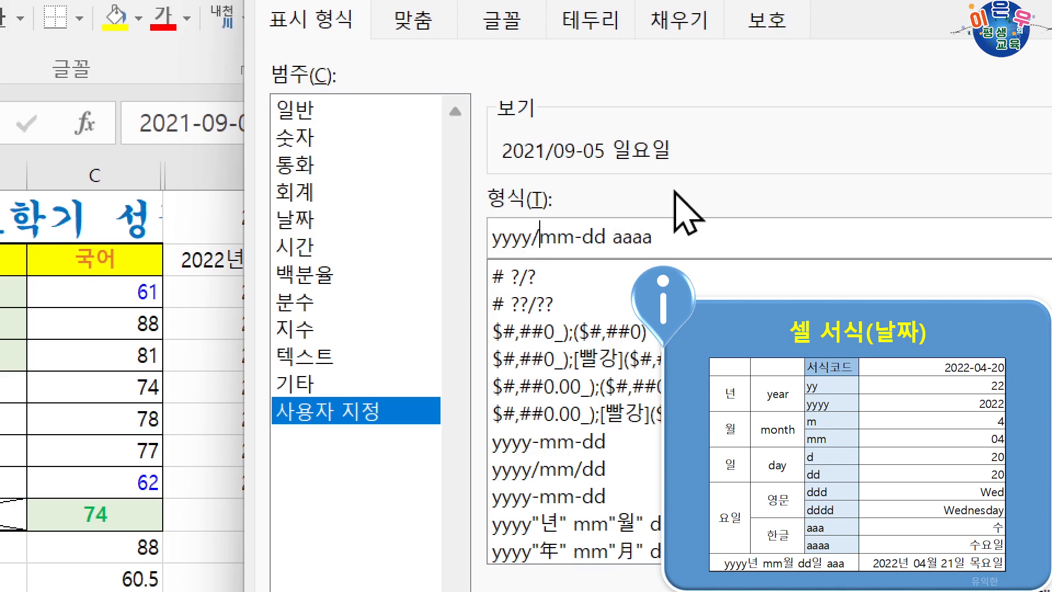
key("BackSpace")
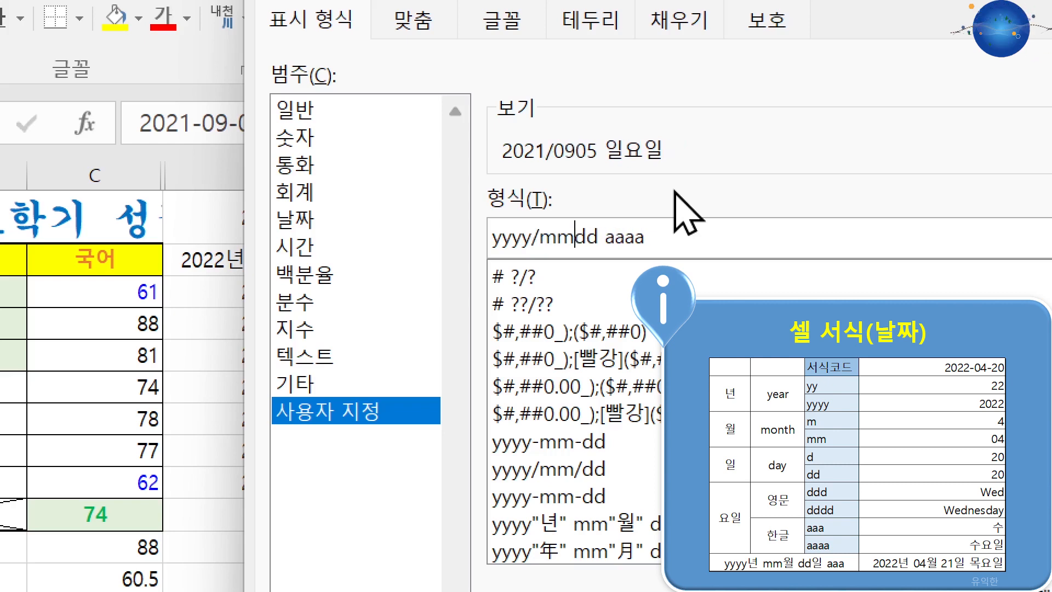
type("/")
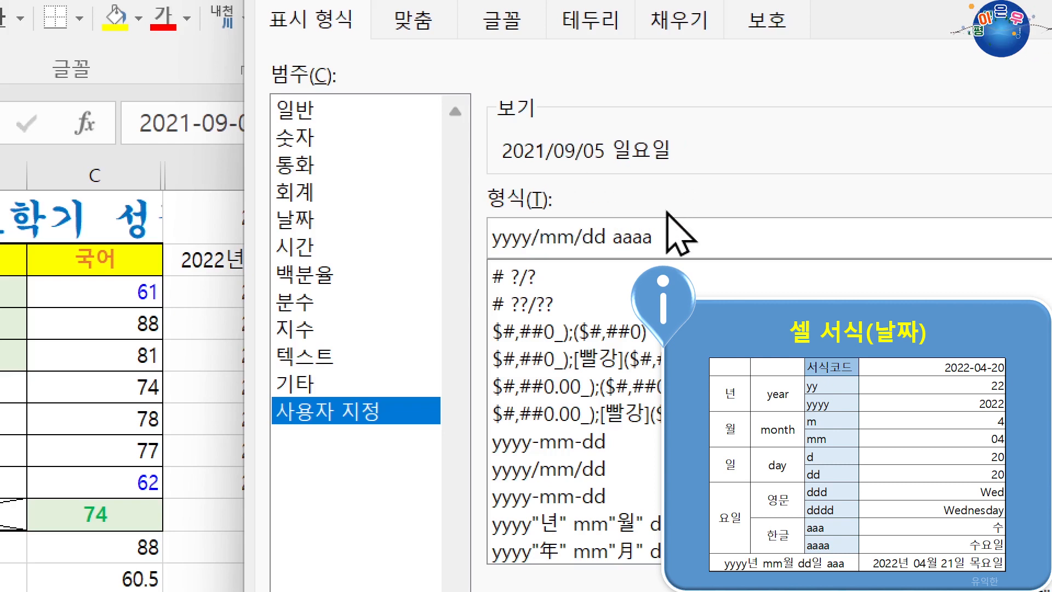
key("Return")
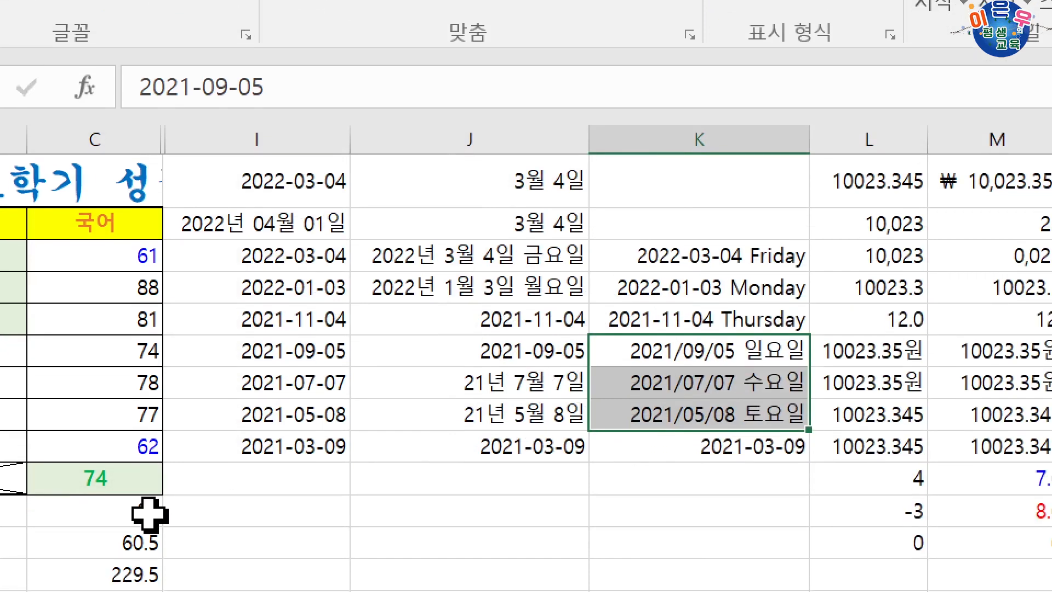
Enter the time 3:22:10 in I11 and fill the series down to row 15 and across to column K.
left_click(230, 509)
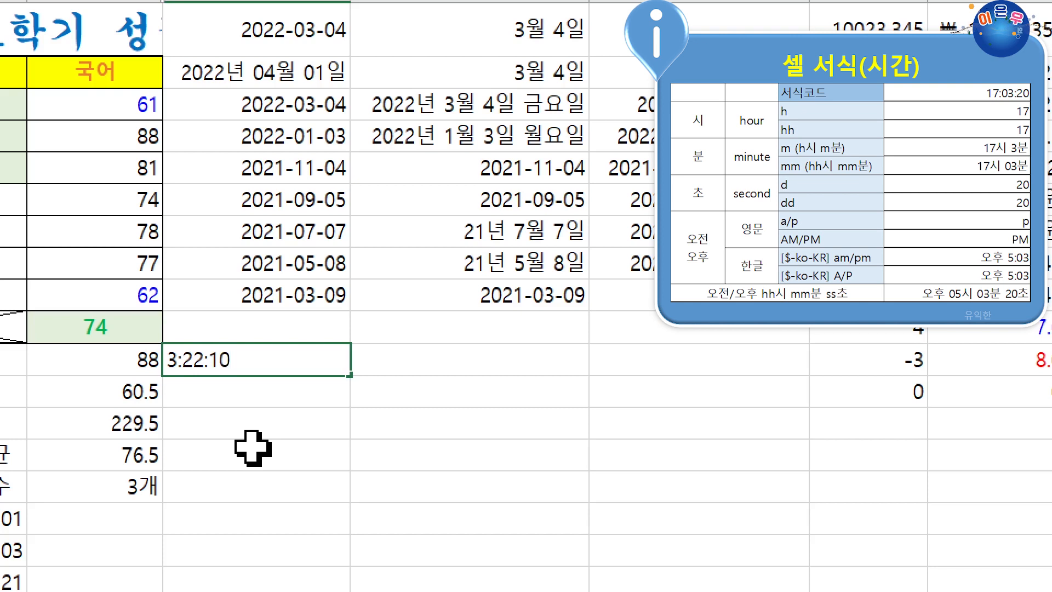
key("Return")
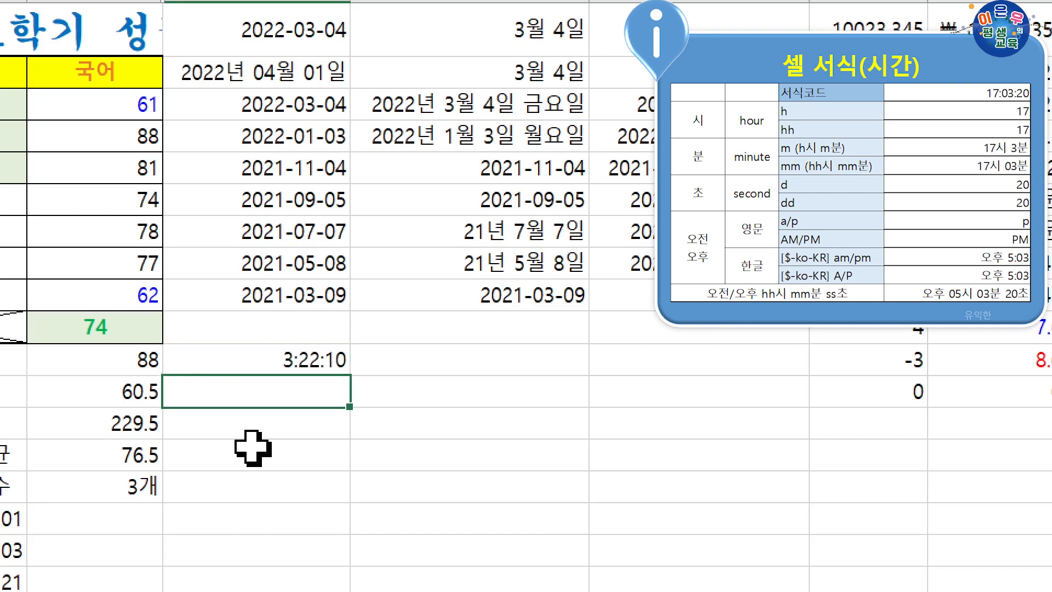
left_click(319, 357)
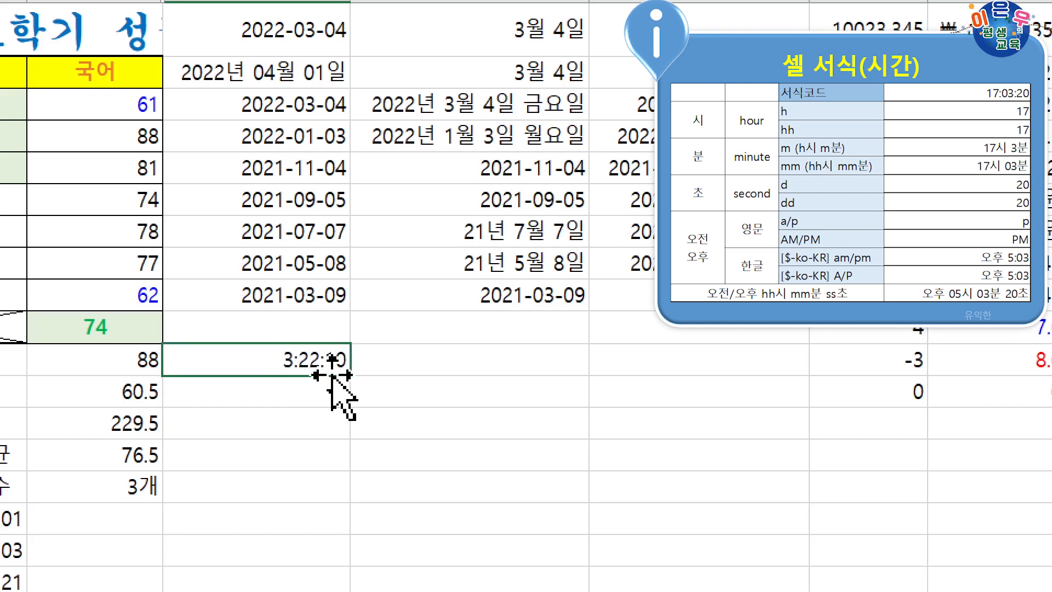
left_click_drag(349, 376, 742, 512)
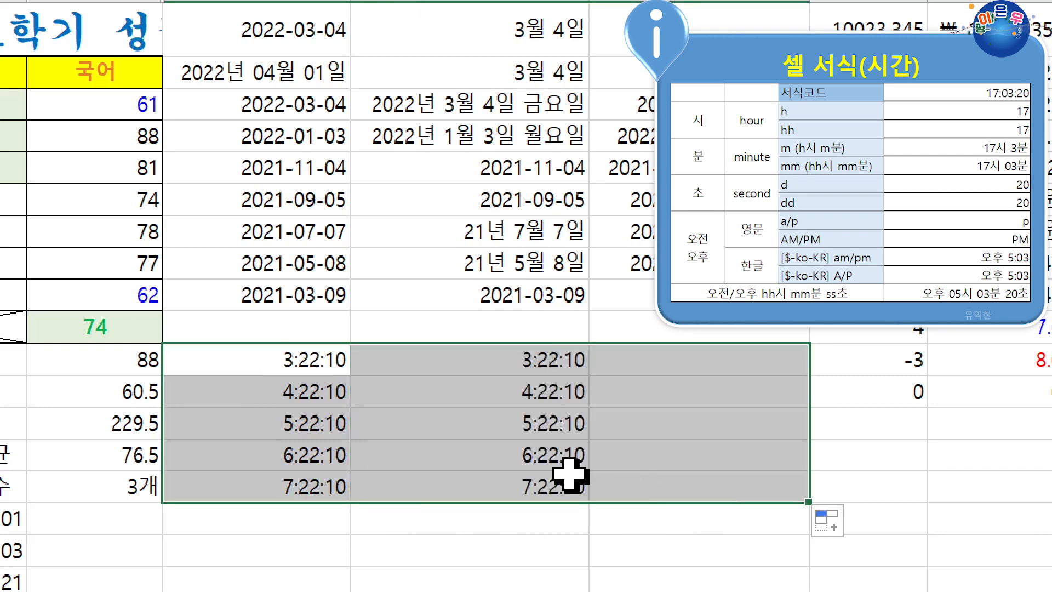
Edit the custom time format for J11:J12 to show two-digit hours, hh:mm:ss.
left_click_drag(435, 357, 455, 405)
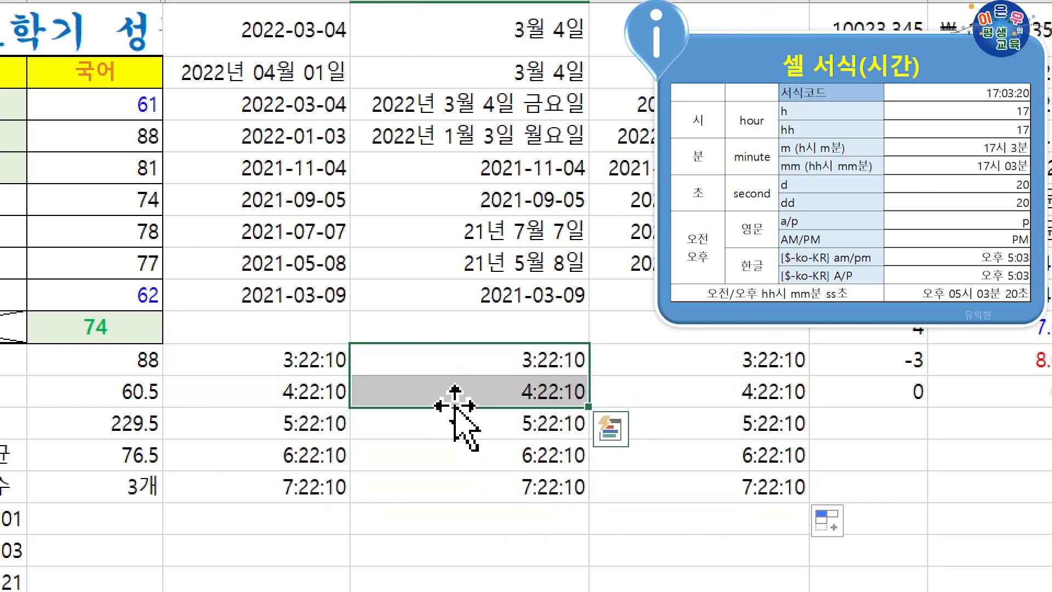
key("ctrl+1")
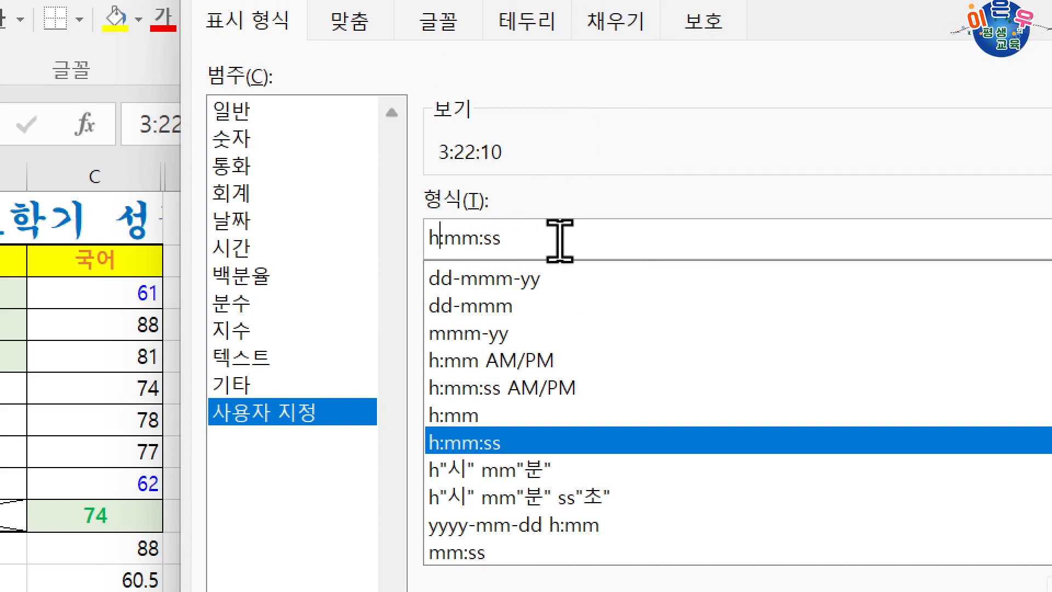
type("ㅗ")
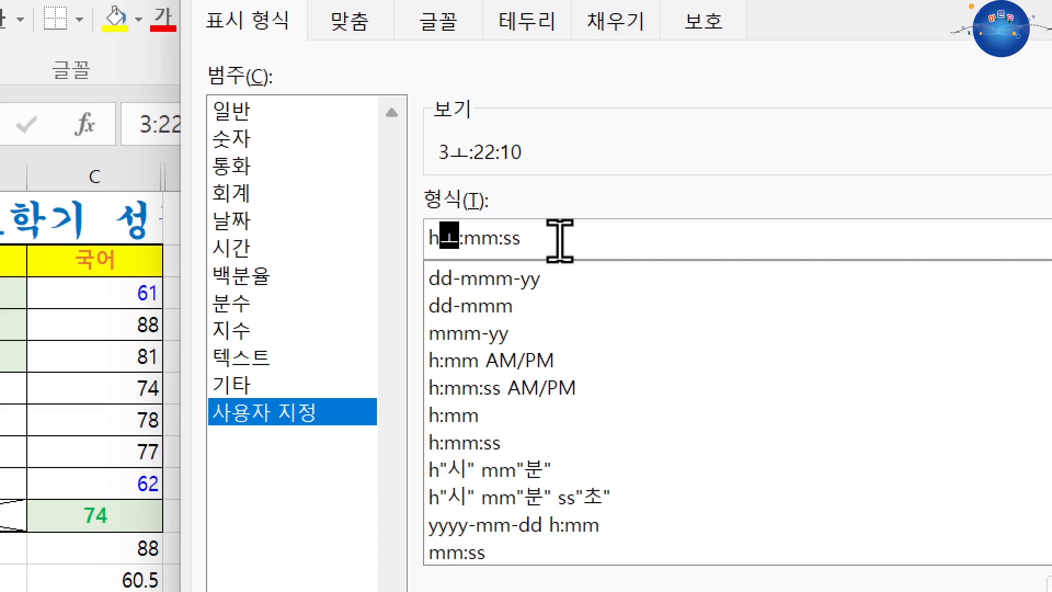
key("BackSpace")
type("h")
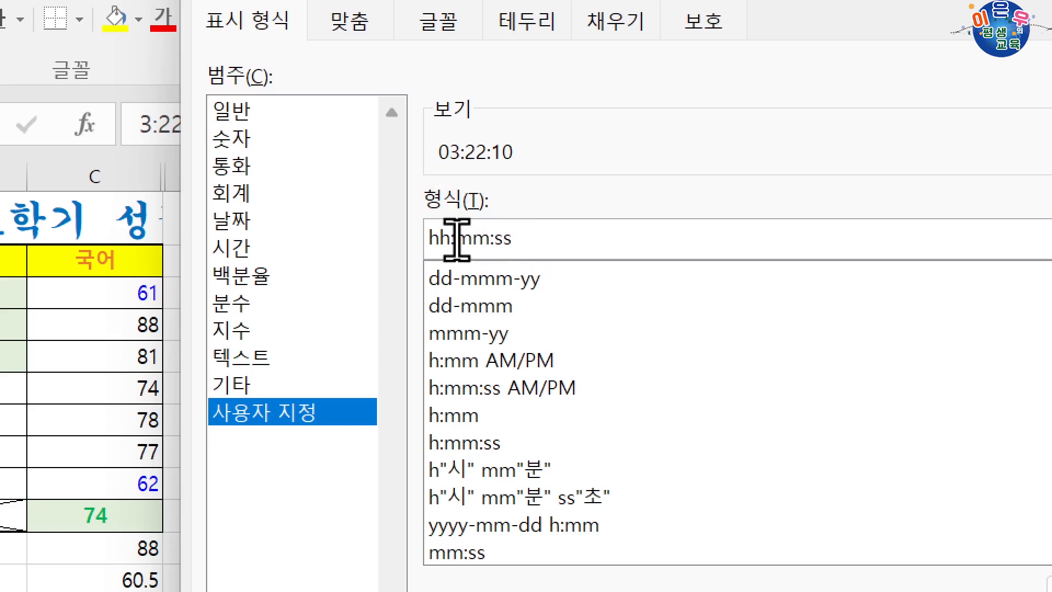
Replace the colons in the J11:J12 time format with Korean unit labels and apply hh시 mm분 ss초.
key("Delete")
type("시mm")
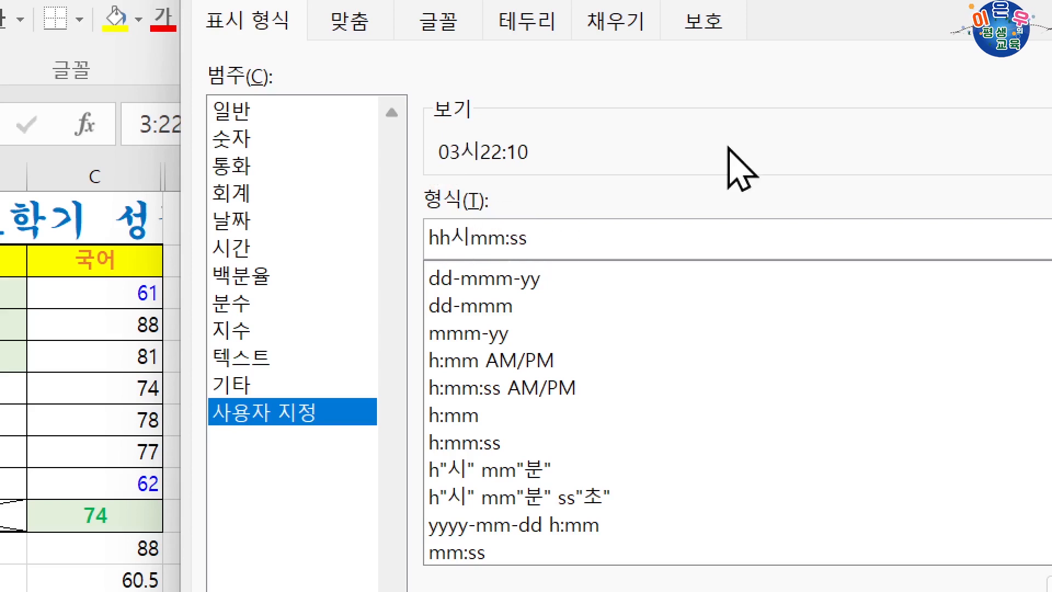
type("부")
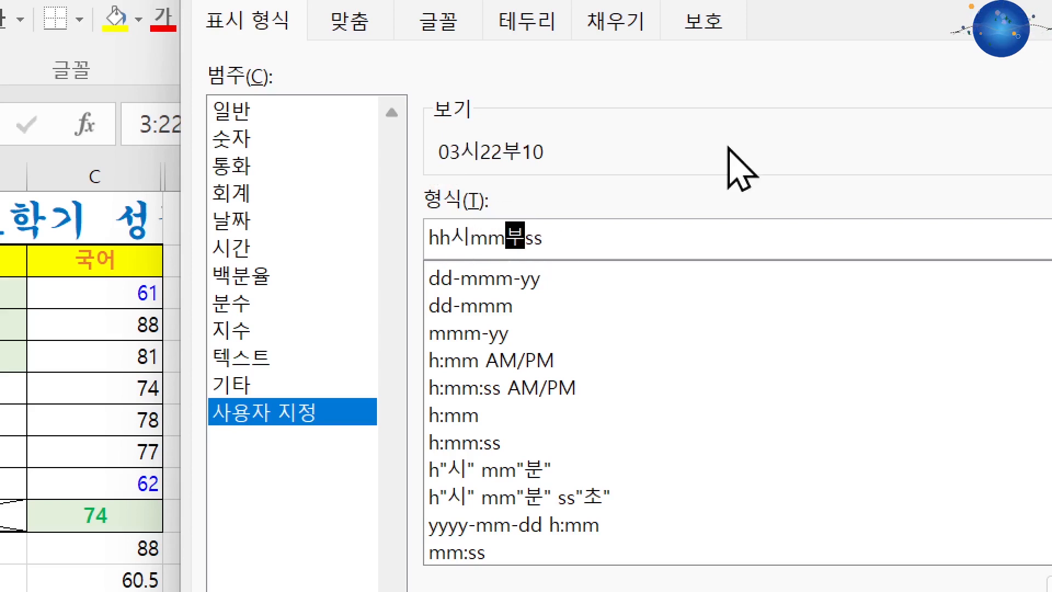
left_click(474, 241)
left_click(531, 237)
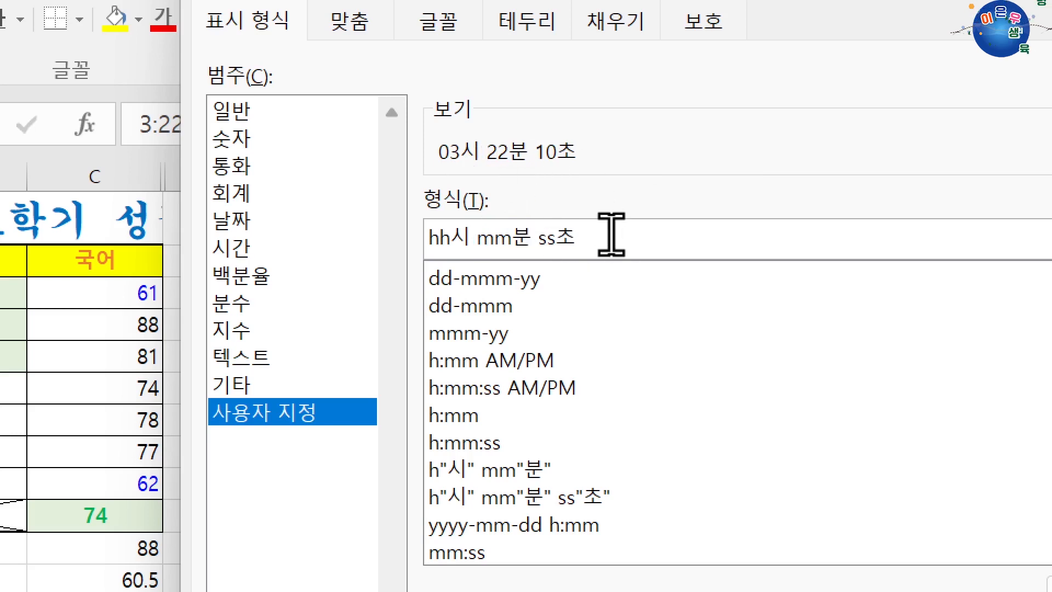
key("Return")
scroll(628, 330, "down", 2)
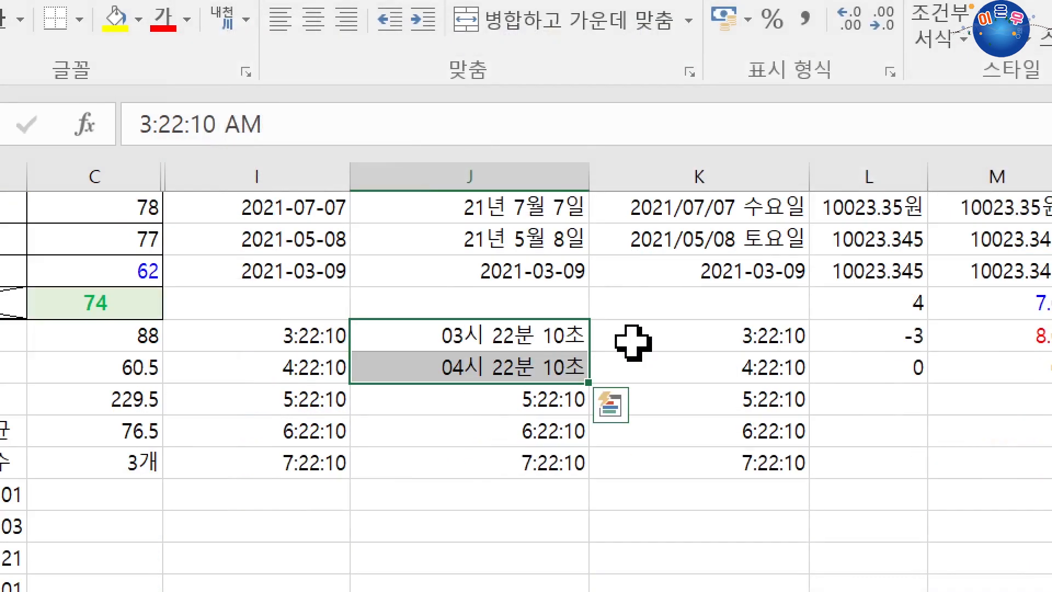
Format the times in J13:J14 with the built-in Time format 1:30 PM, after previewing the other time formats with AM/PM markers.
left_click_drag(482, 402, 480, 444)
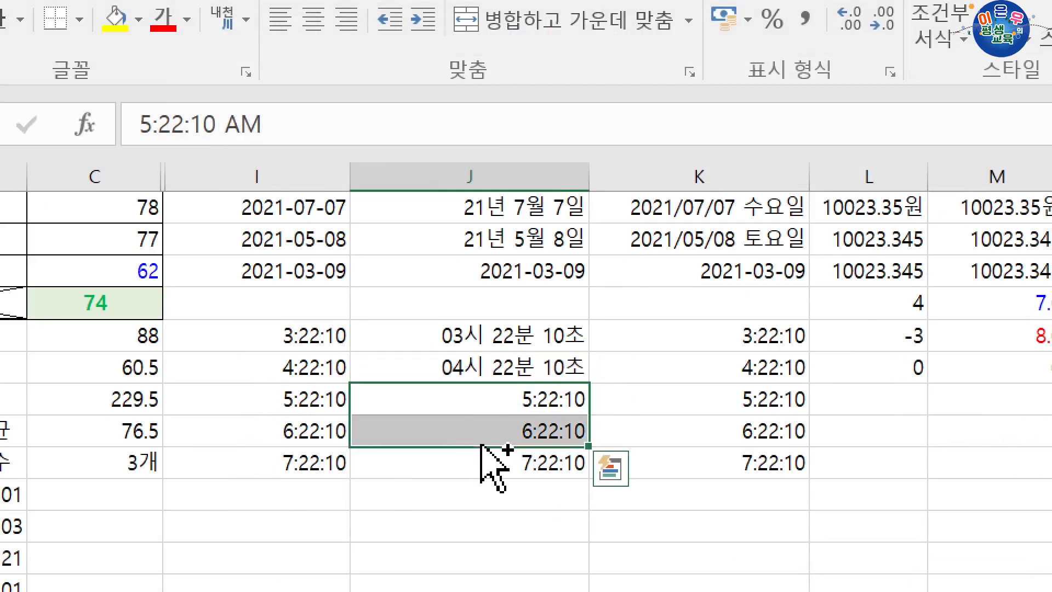
key("ctrl+1")
left_click(264, 256)
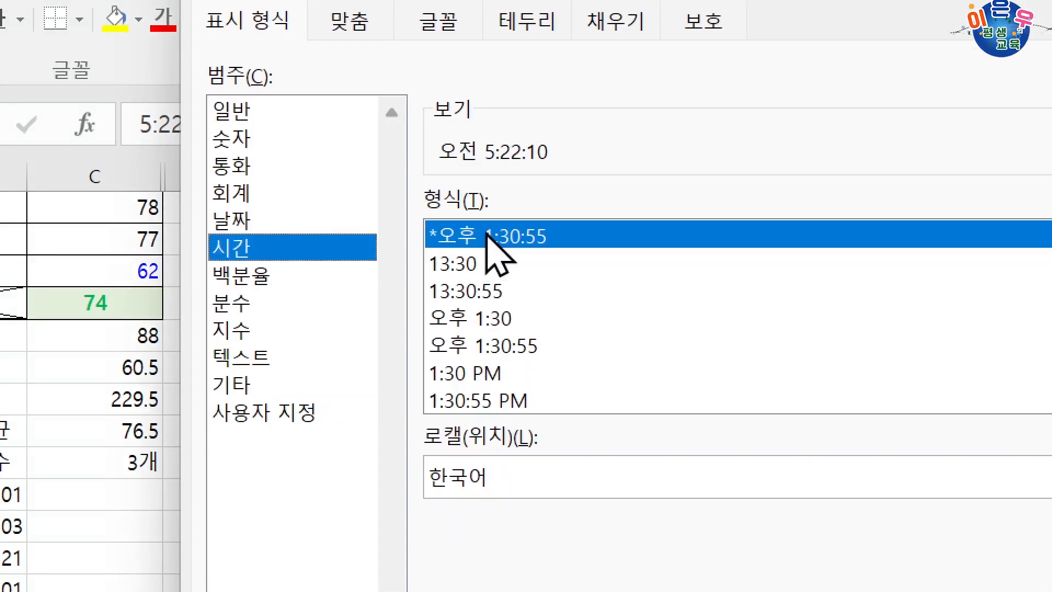
left_click(491, 320)
left_click(493, 348)
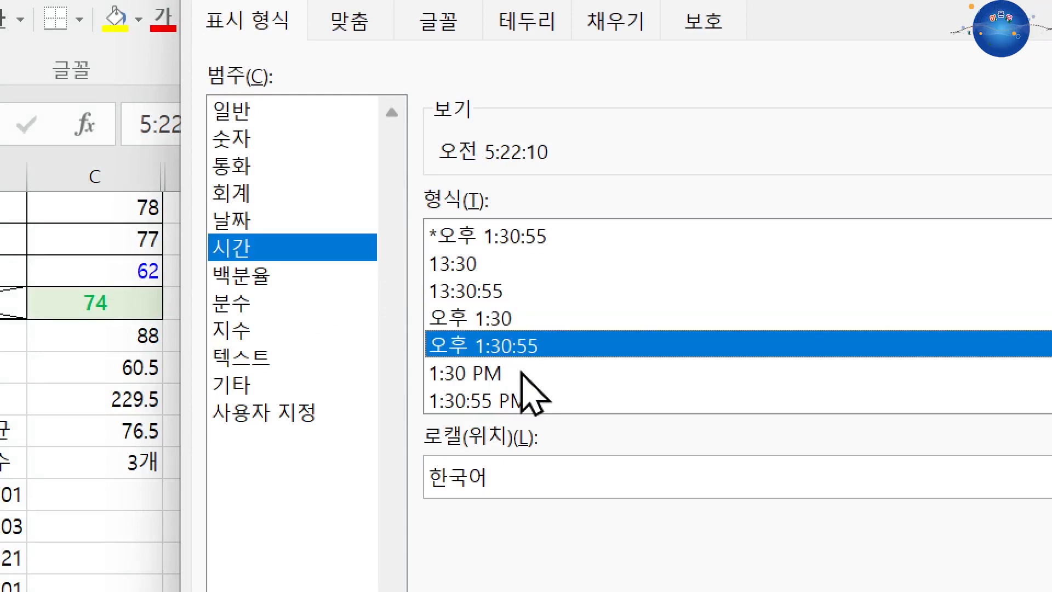
left_click(499, 374)
left_click(507, 400)
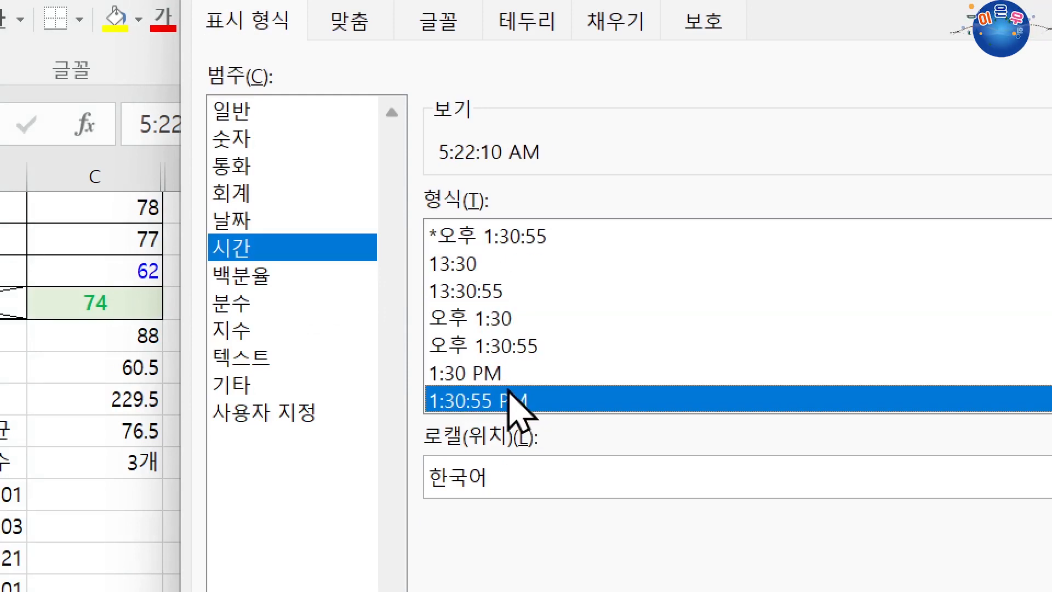
left_click(500, 377)
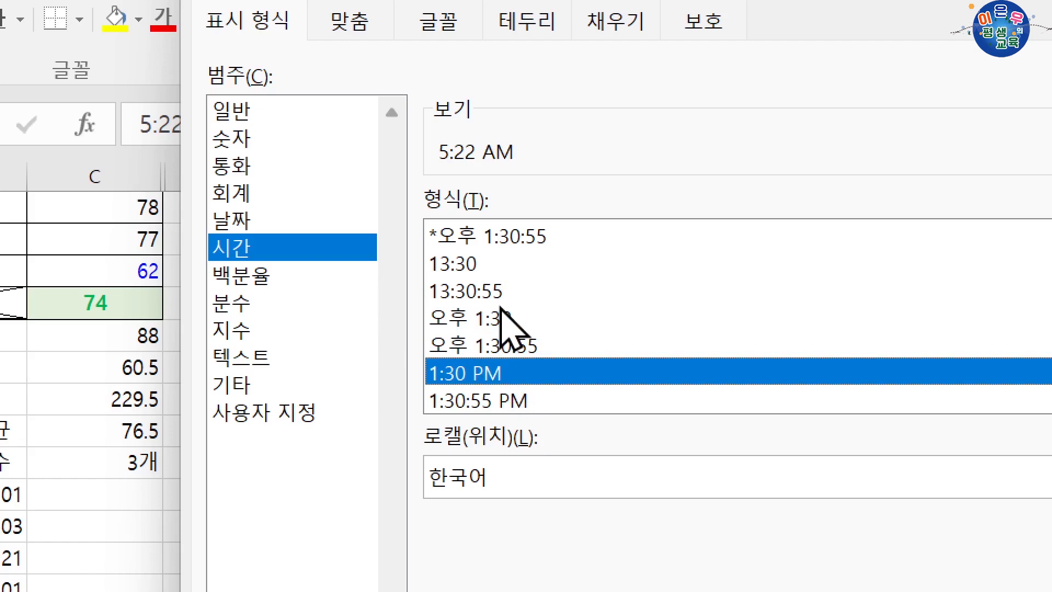
key("Return")
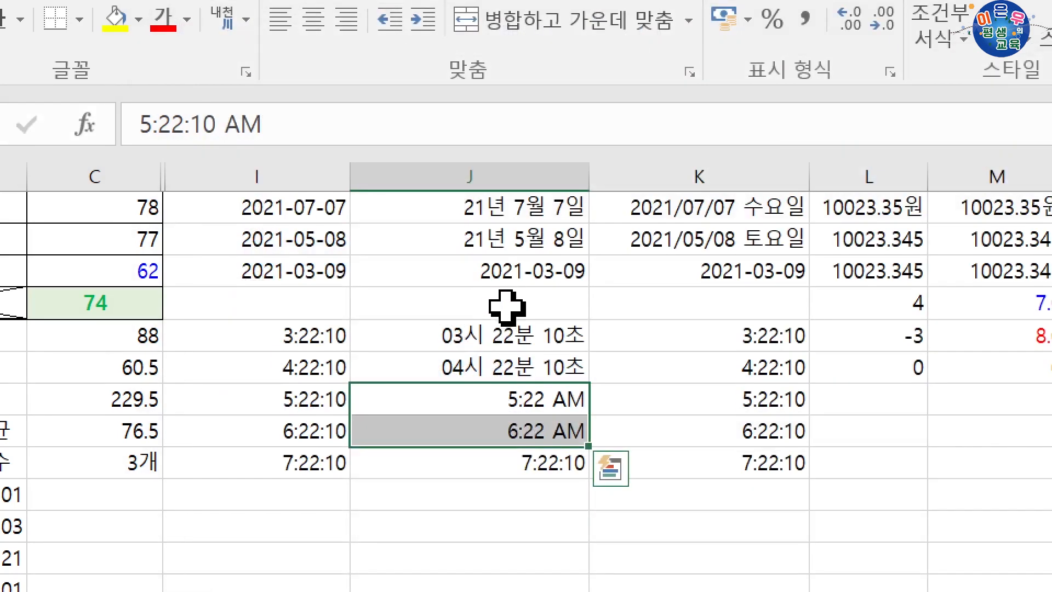
left_click(470, 469)
left_click(242, 490)
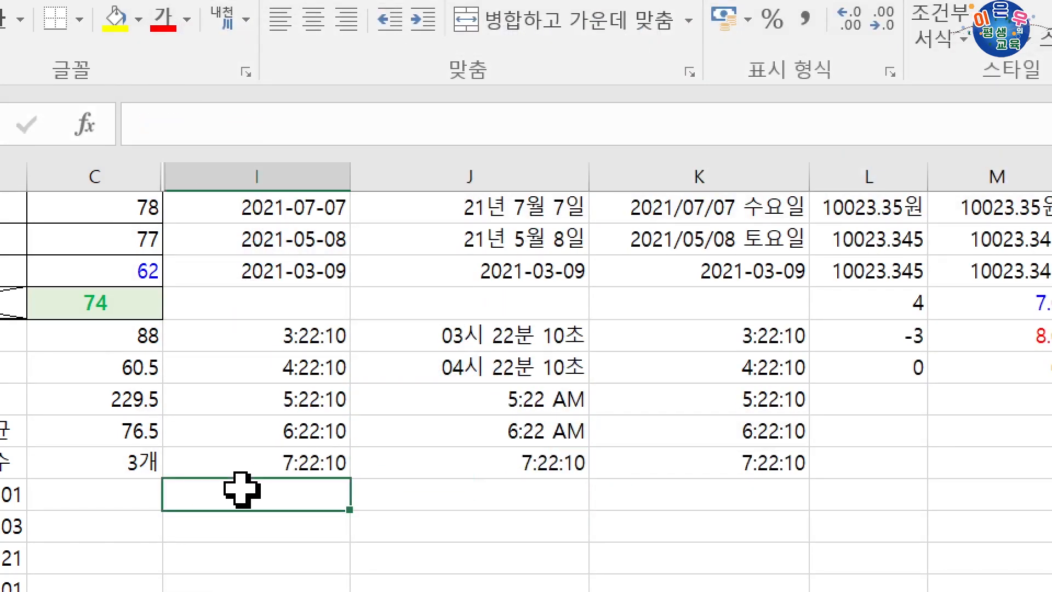